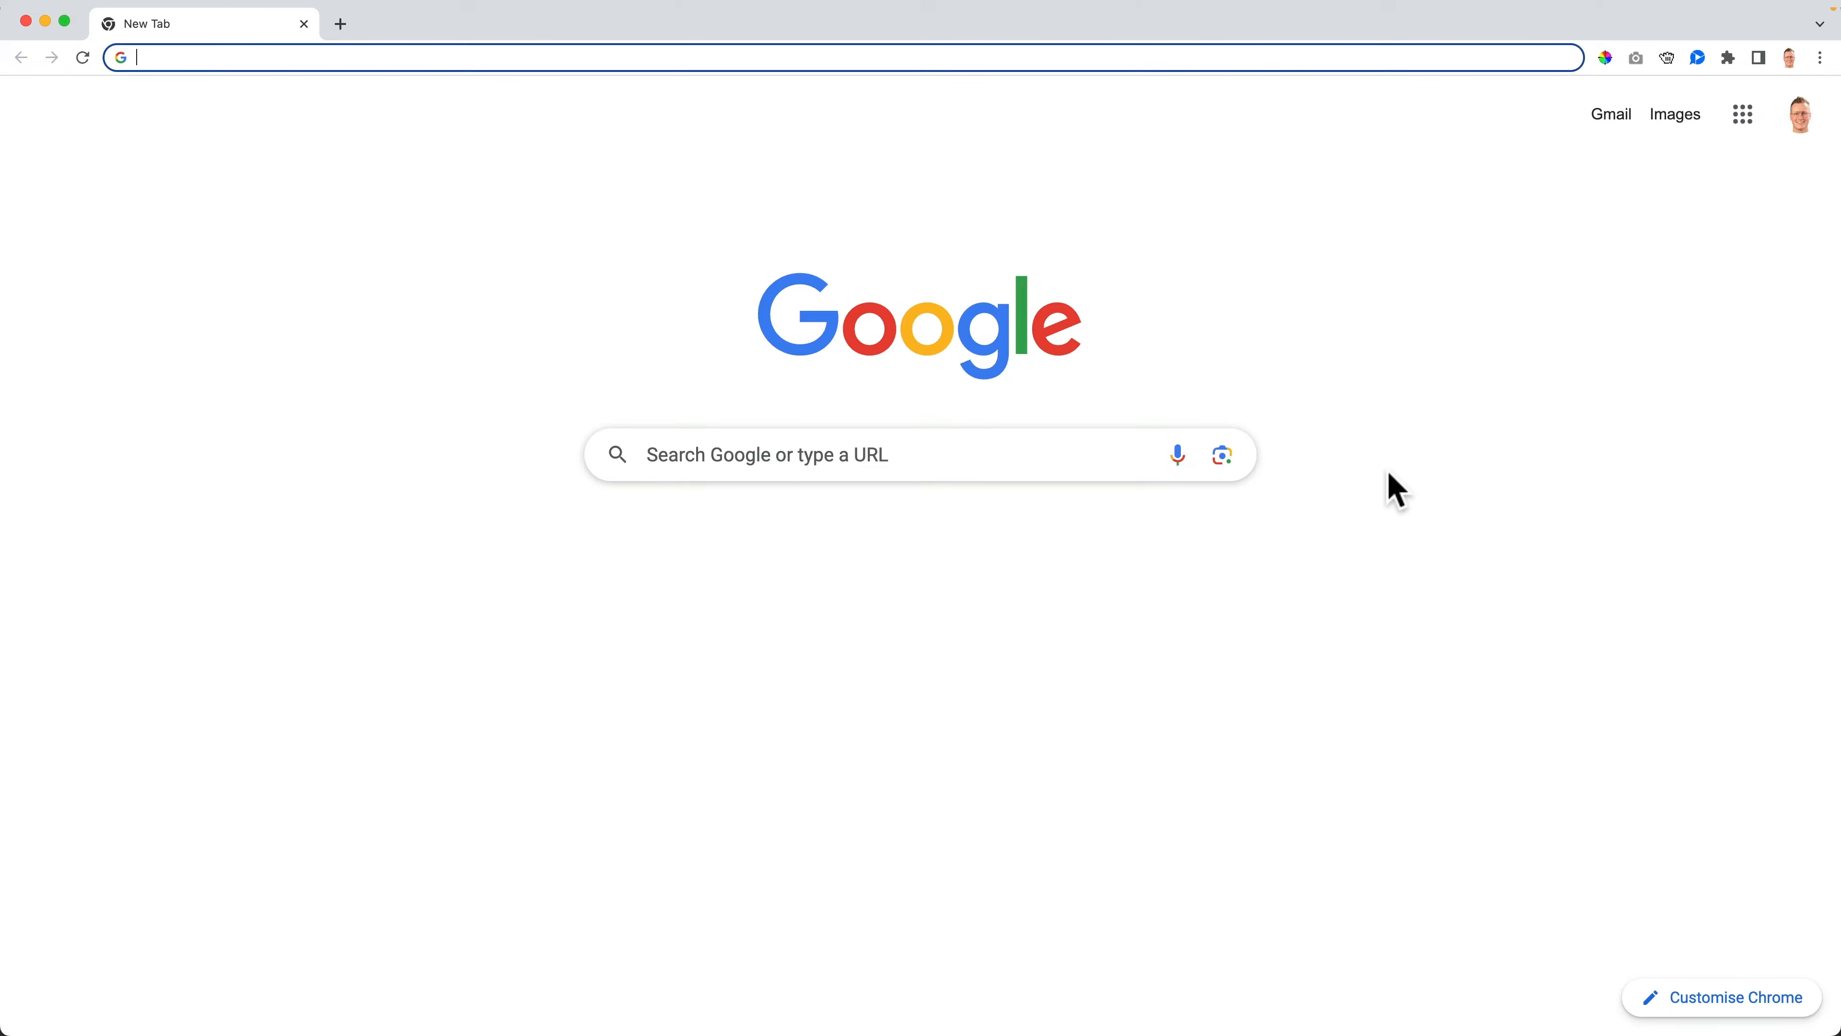
- Go to ferdykorp.com/images to download the tutorial image files
text(ferdykorp.com)
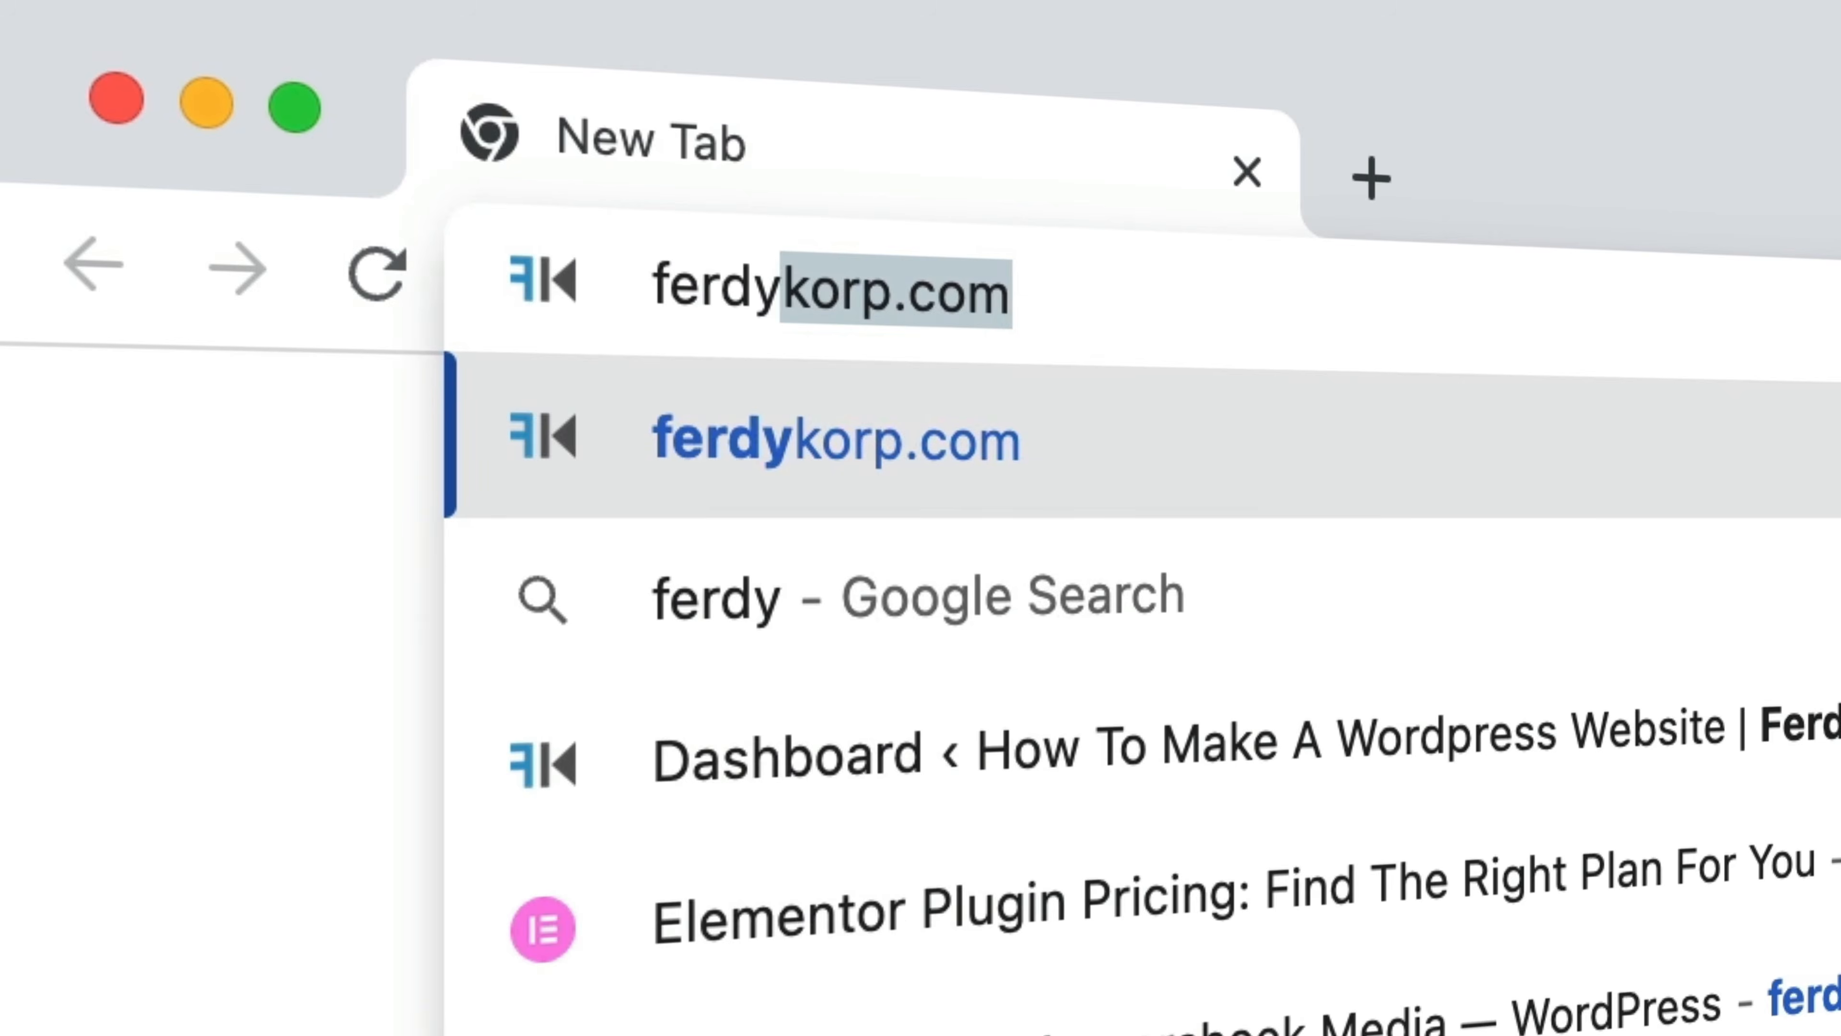
text(/)
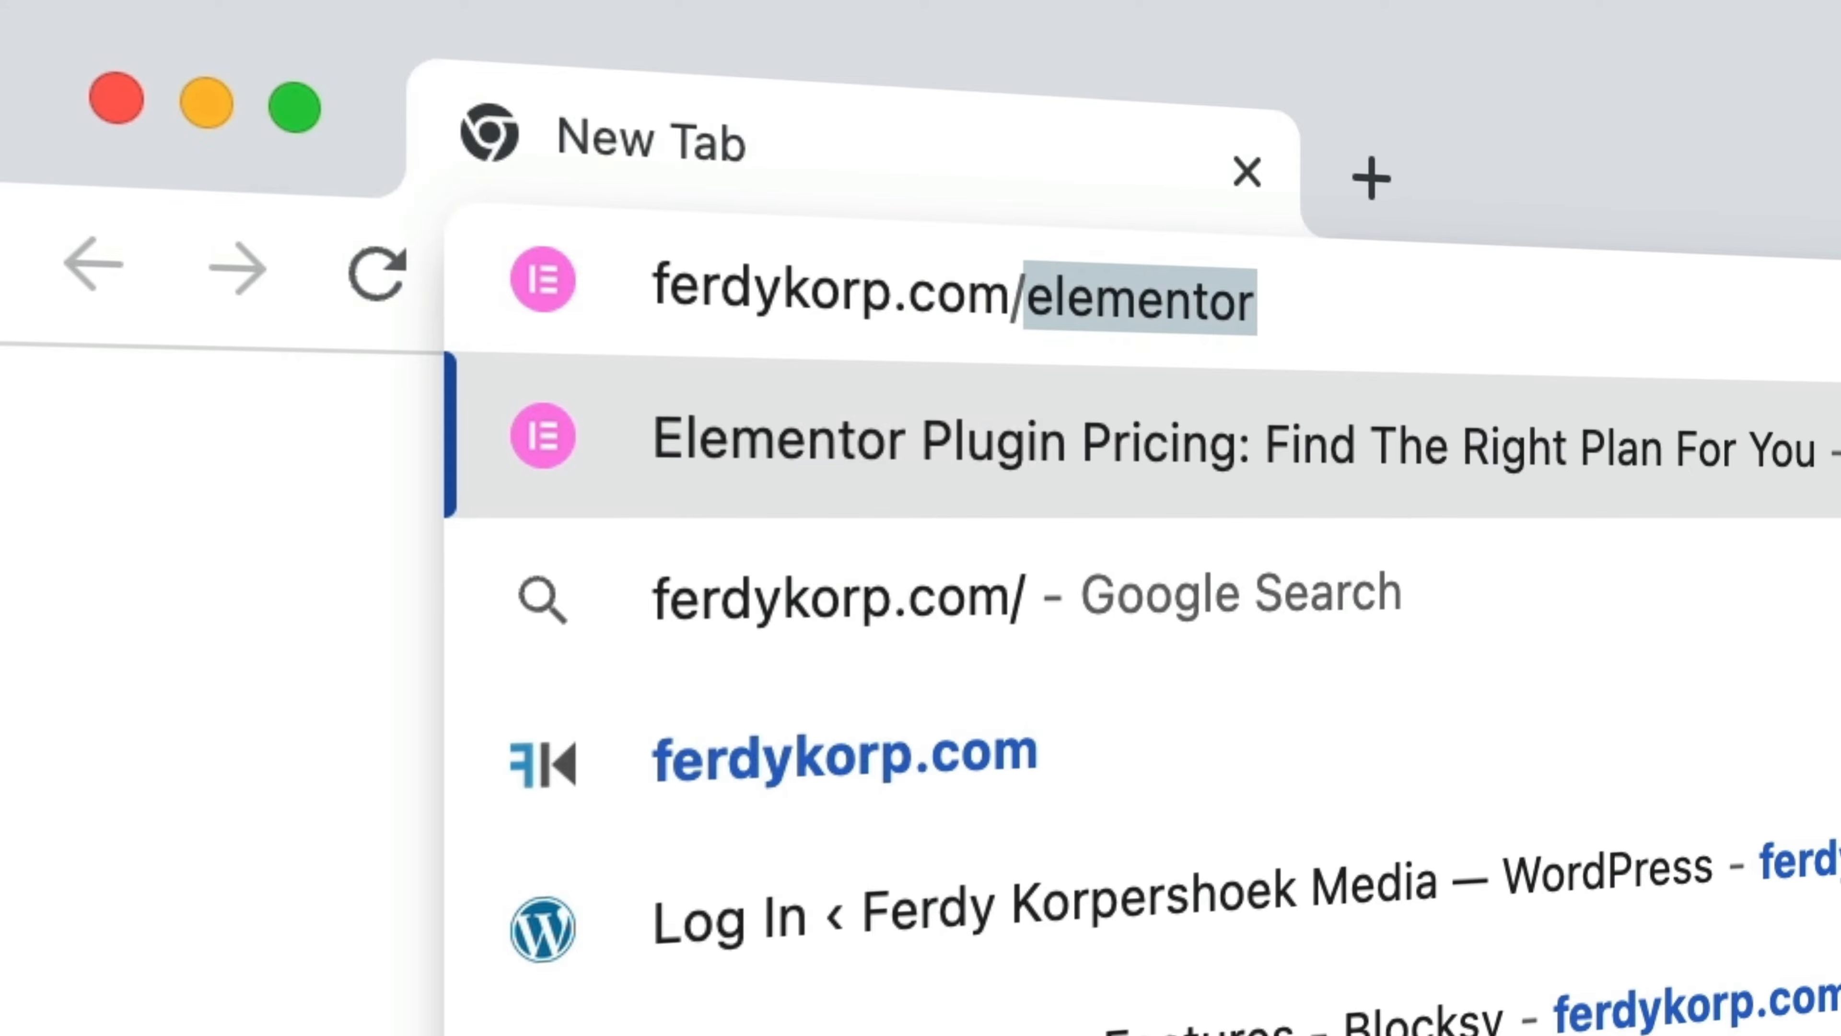
text(images)
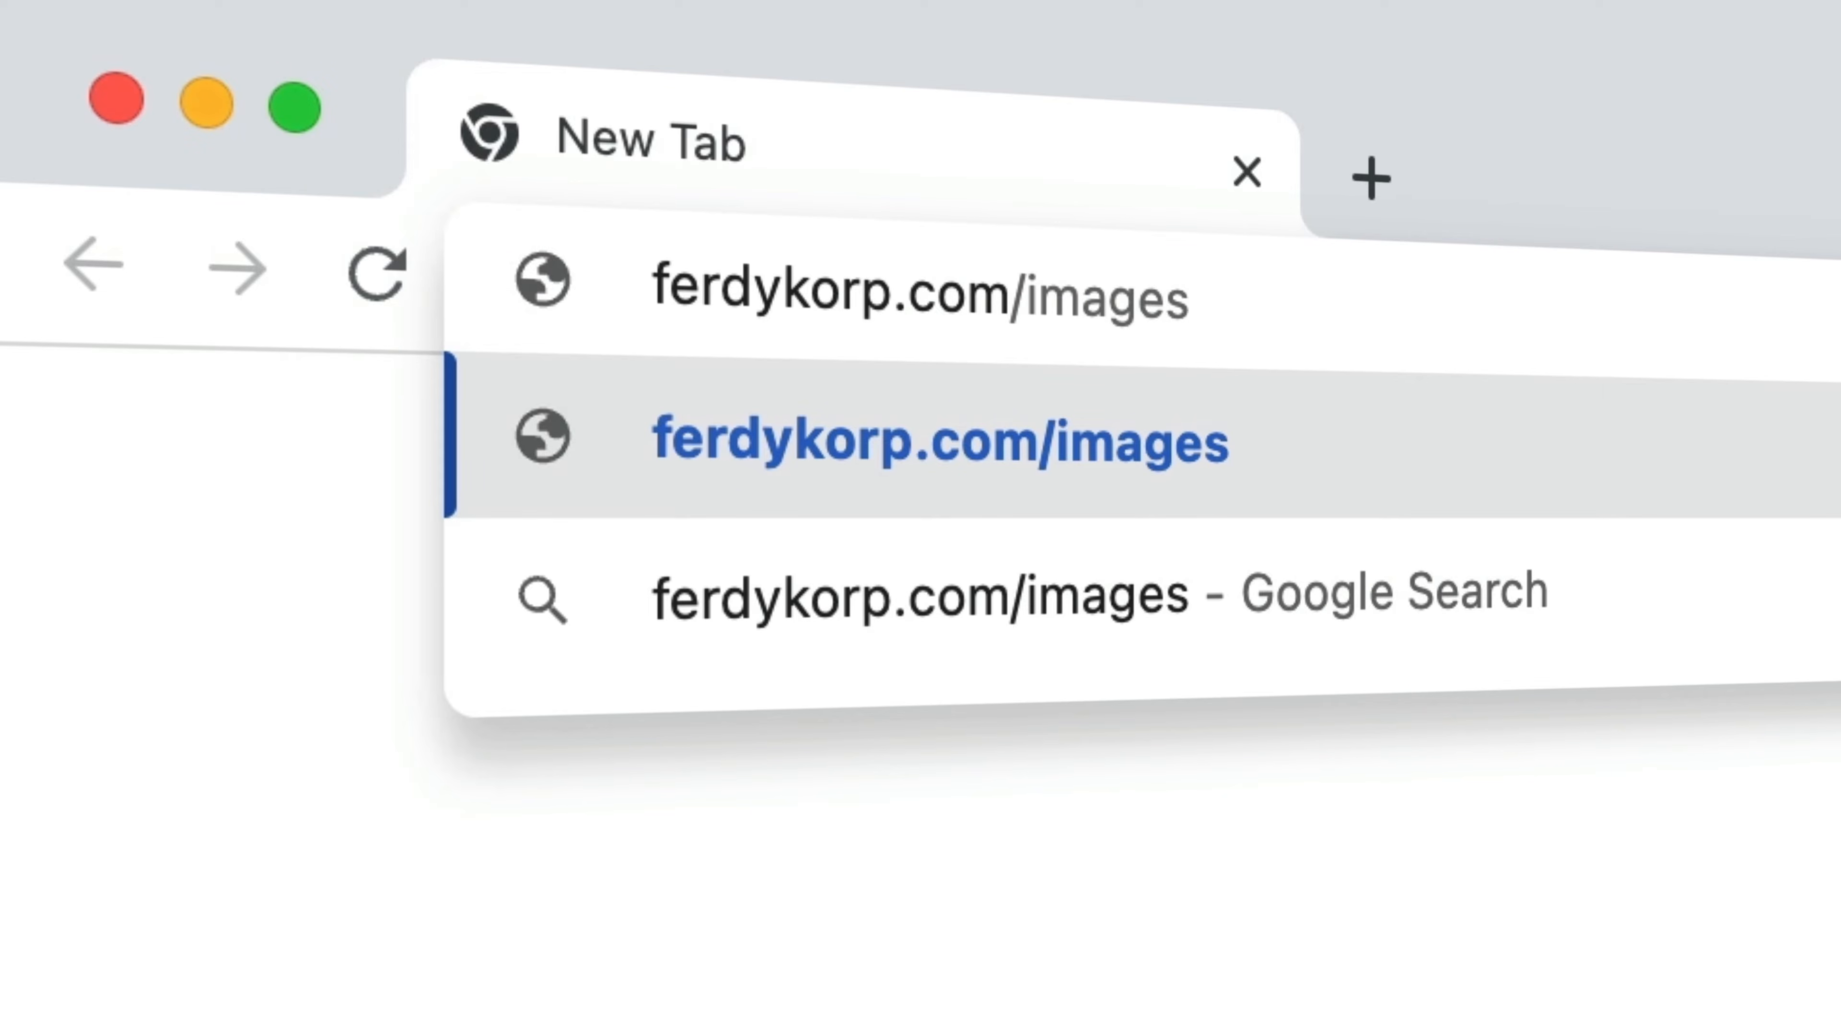
key(Return)
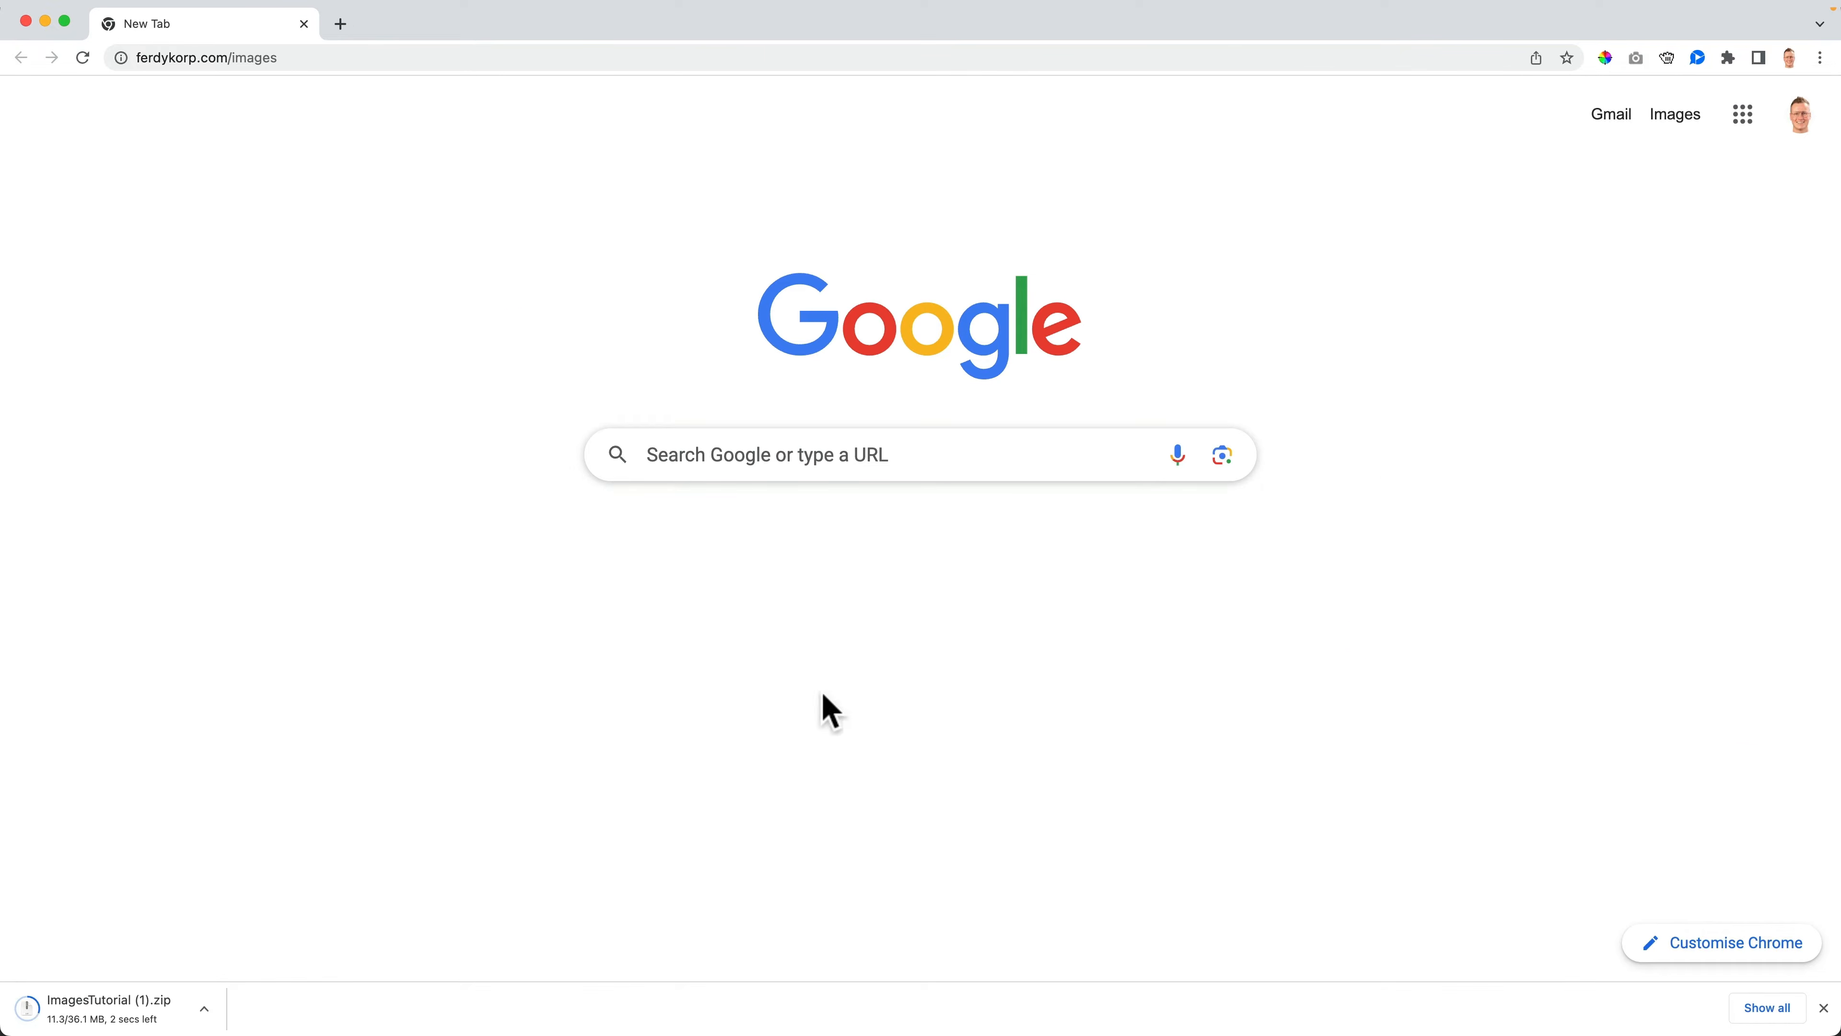
- Open the downloaded ImagesTutorial (1).zip to extract it, then close the Downloads folder window
click(116, 1012)
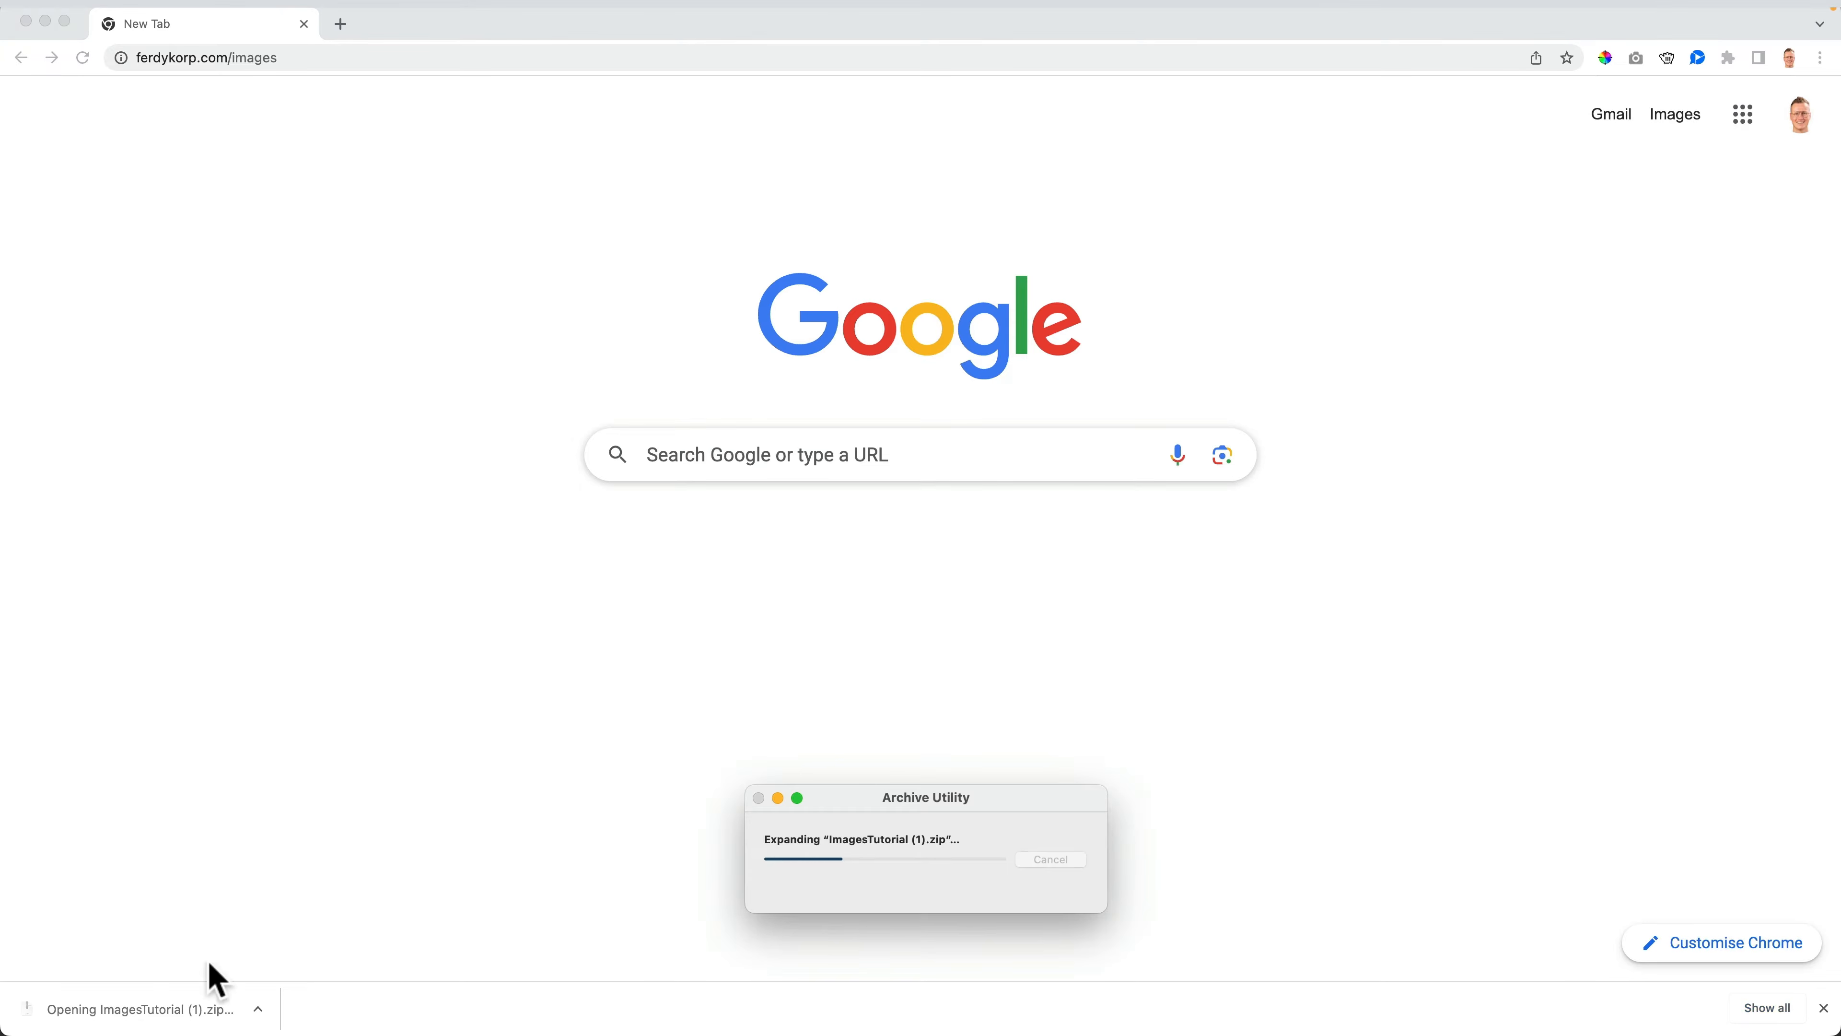
drag(720, 246, 580, 236)
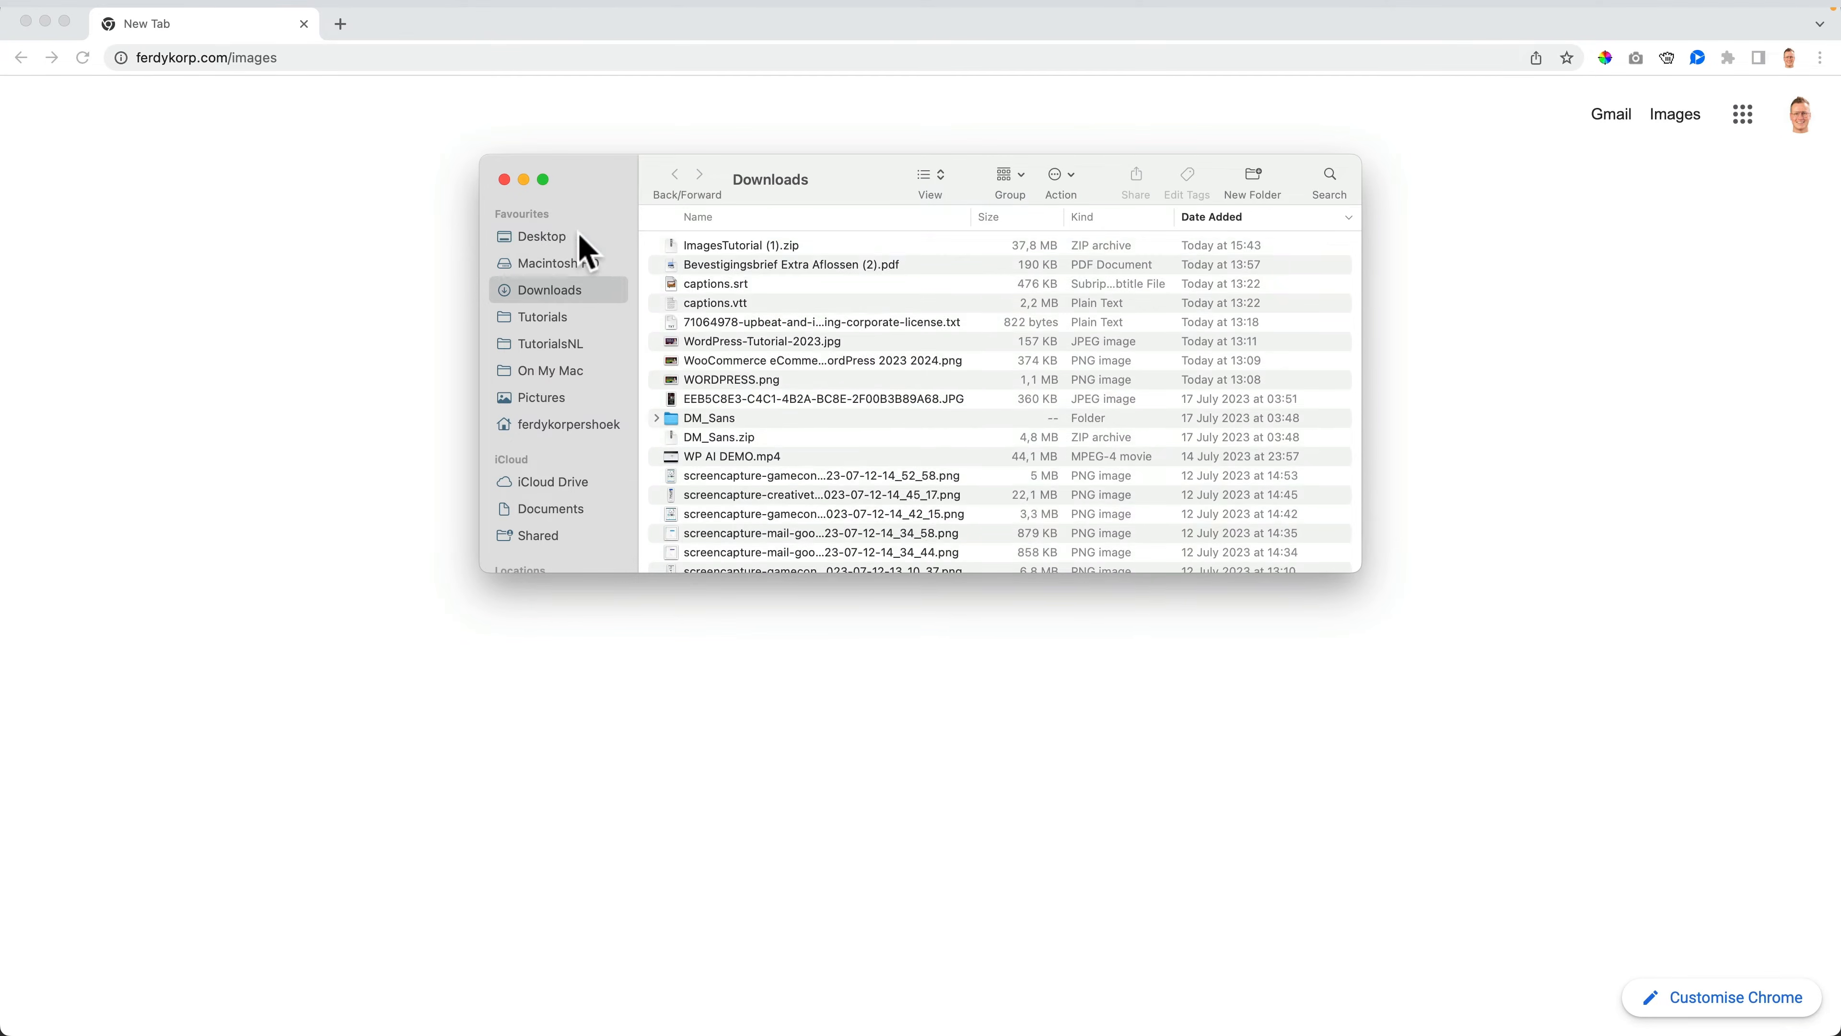
click(542, 237)
click(504, 180)
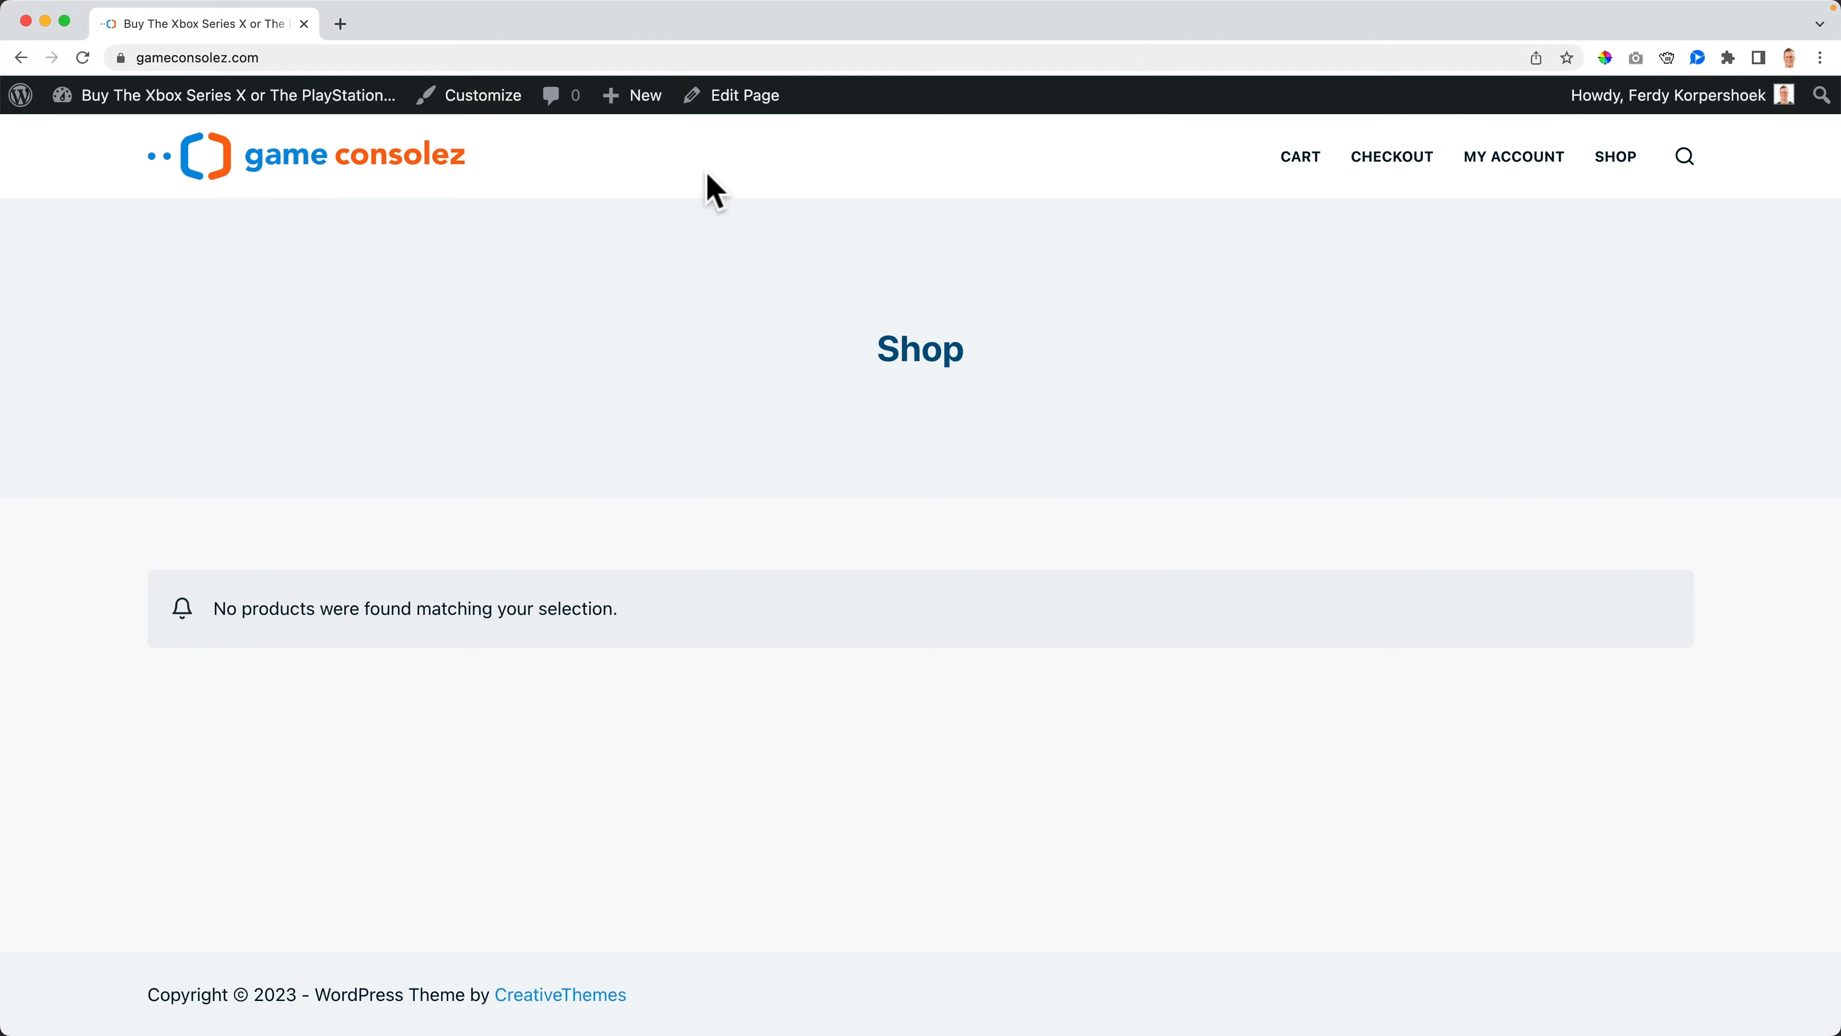
- Go to the WordPress dashboard and hide the WooCommerce Setup box through Screen Options
mouse_move(646, 115)
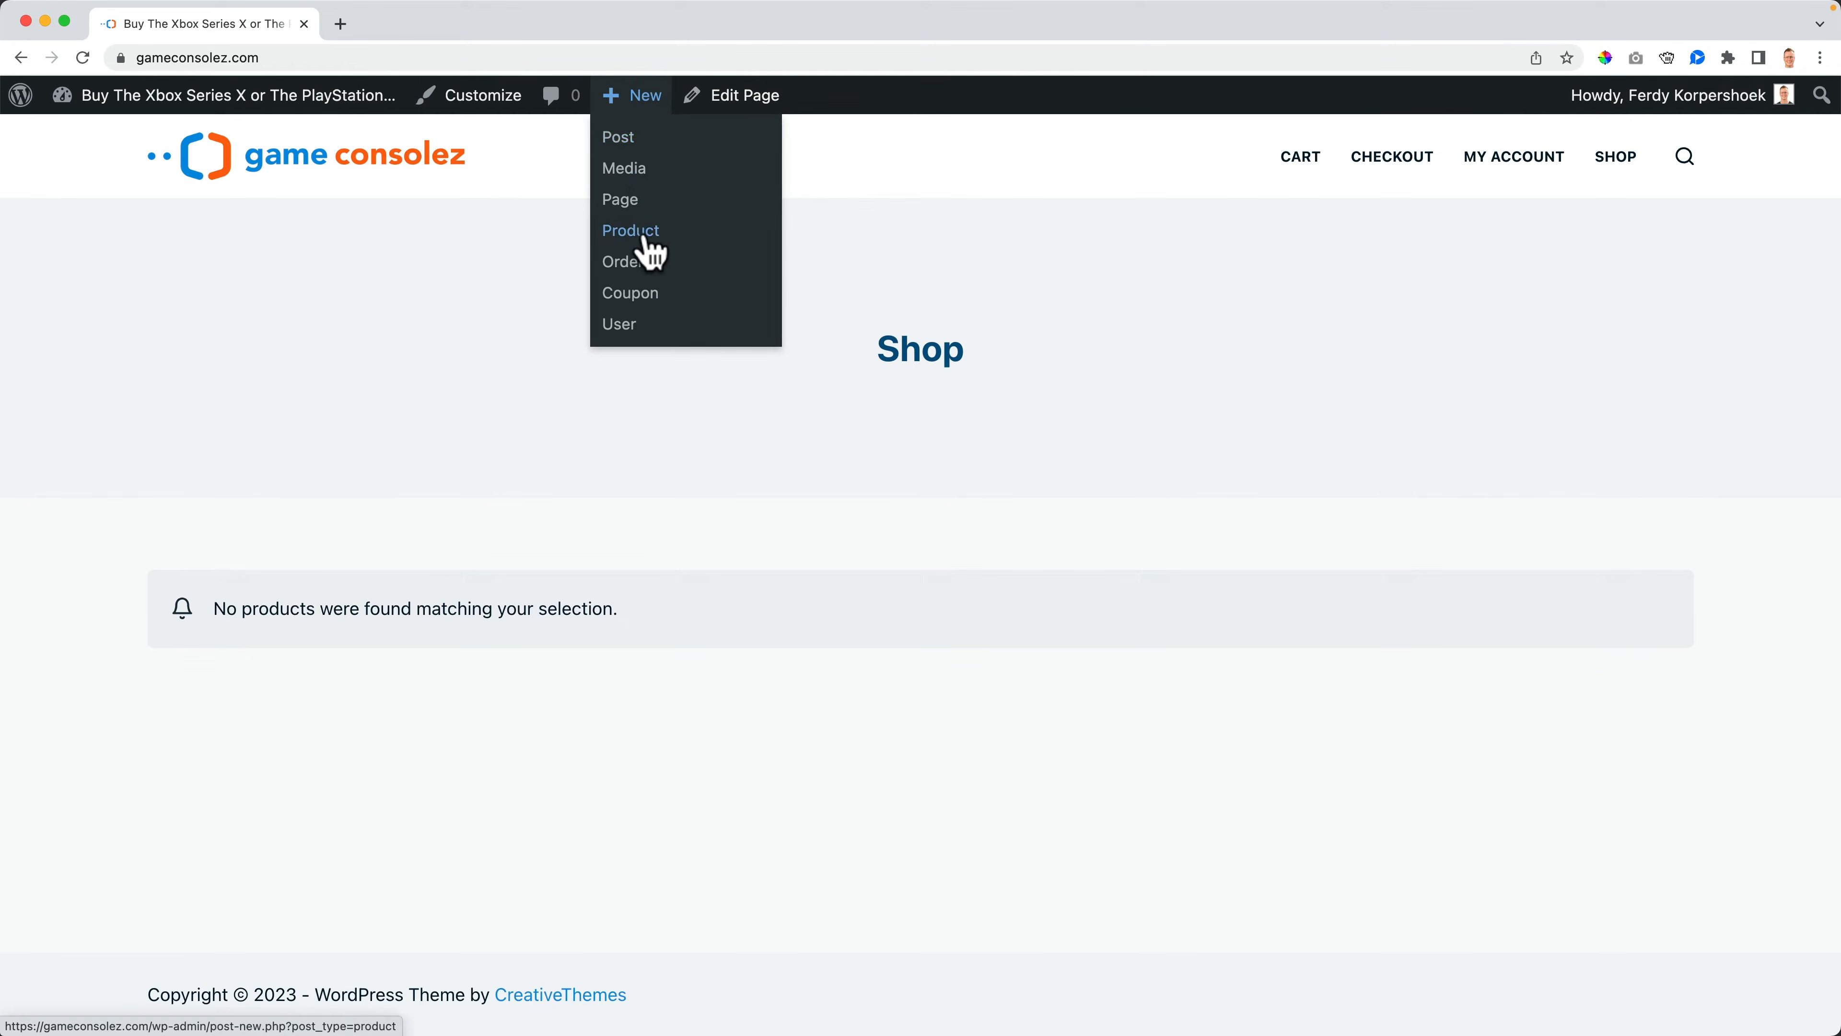
mouse_move(185, 109)
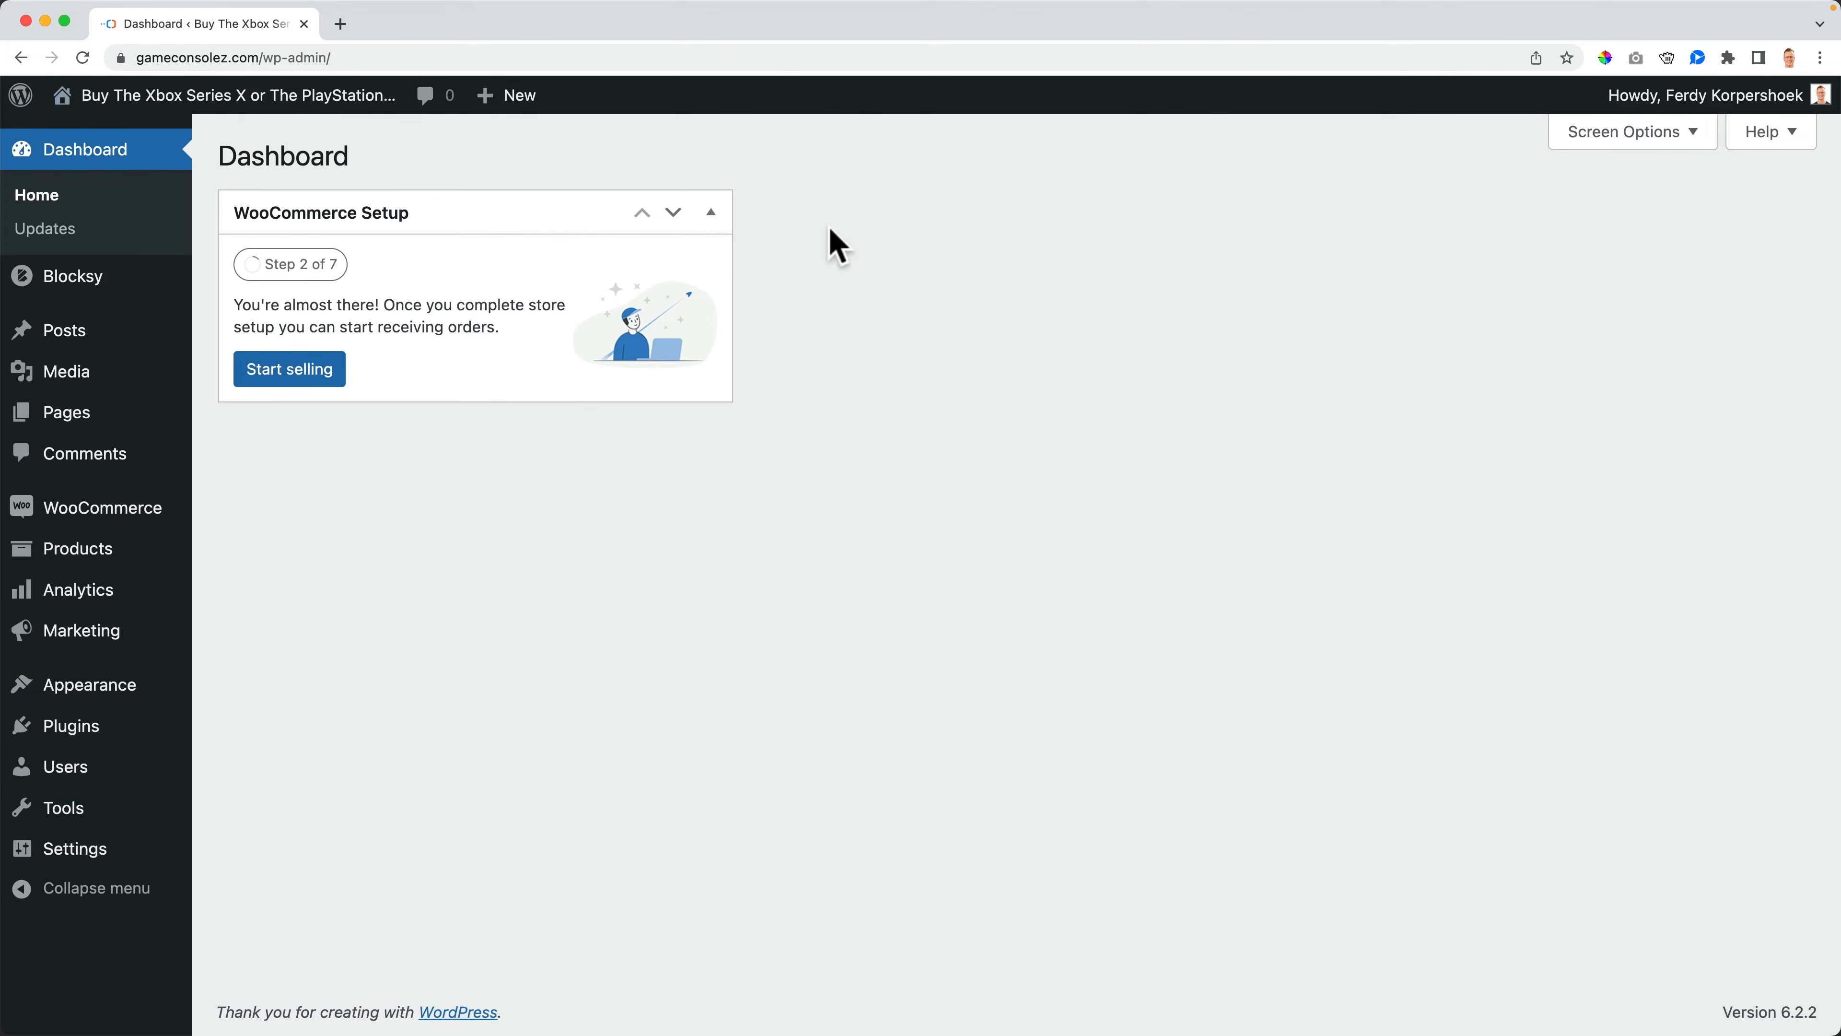
click(1683, 149)
click(308, 268)
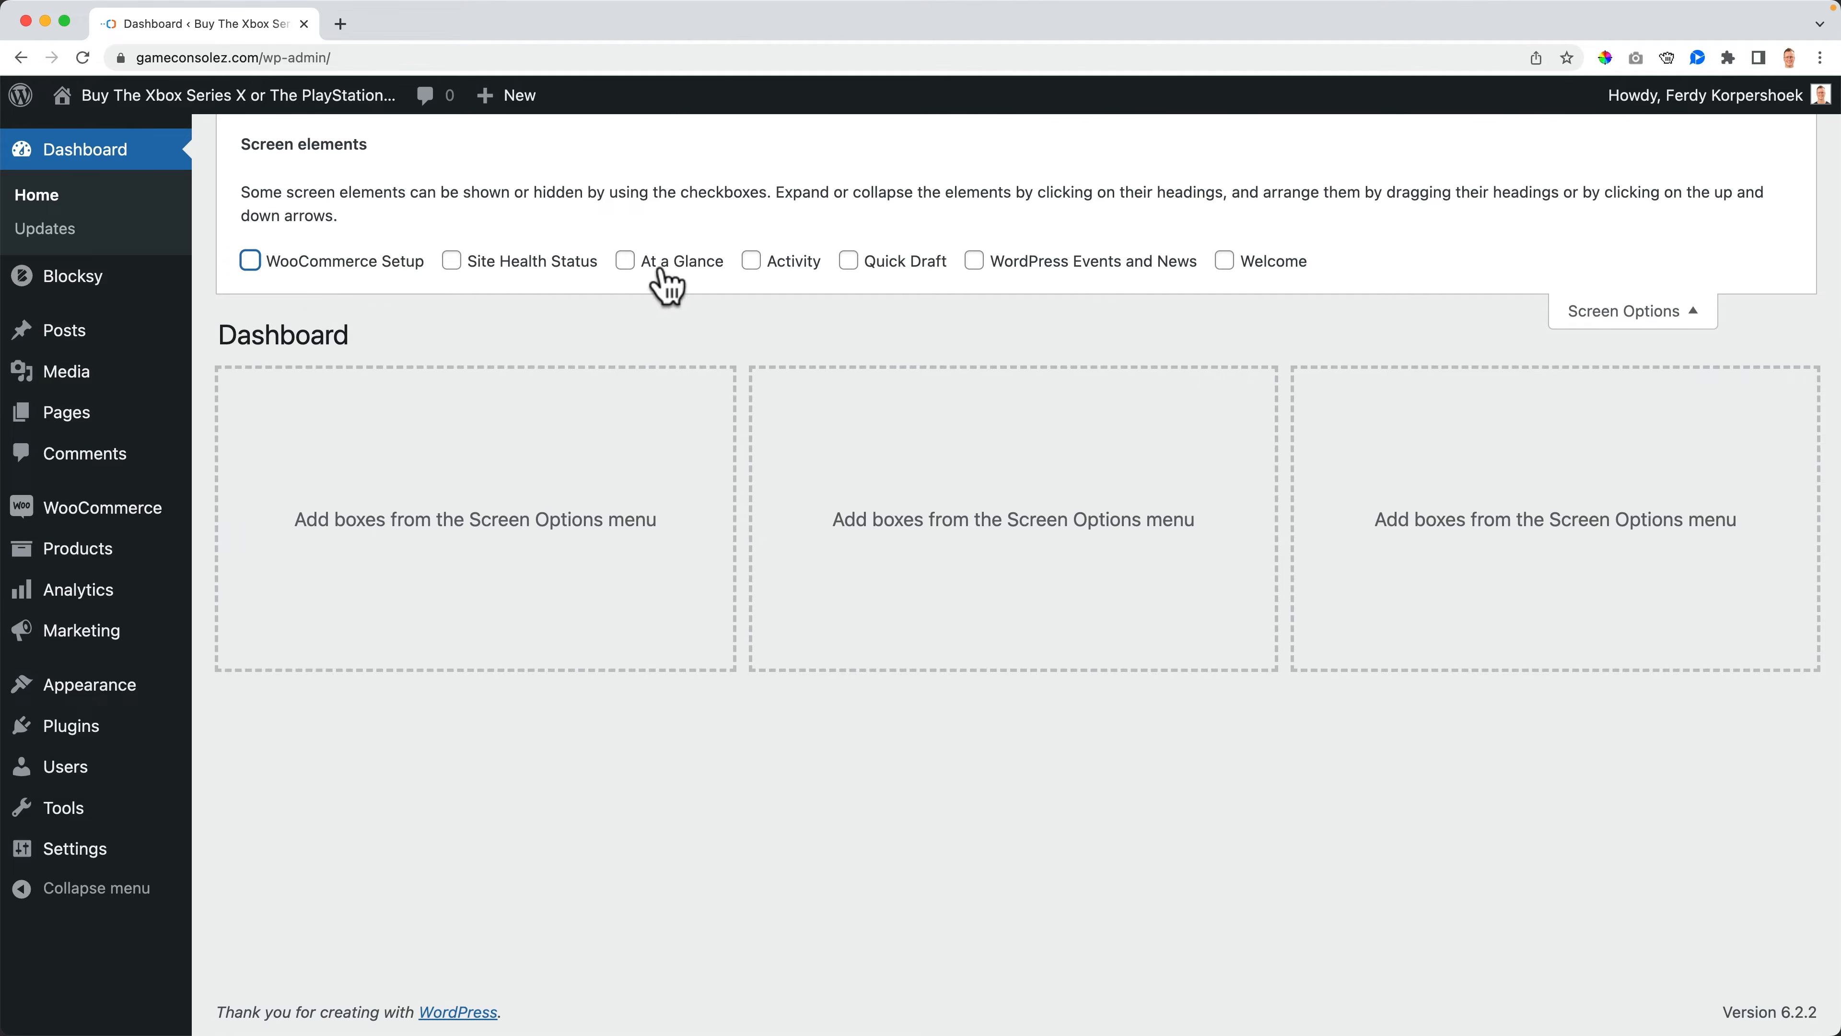
click(1660, 319)
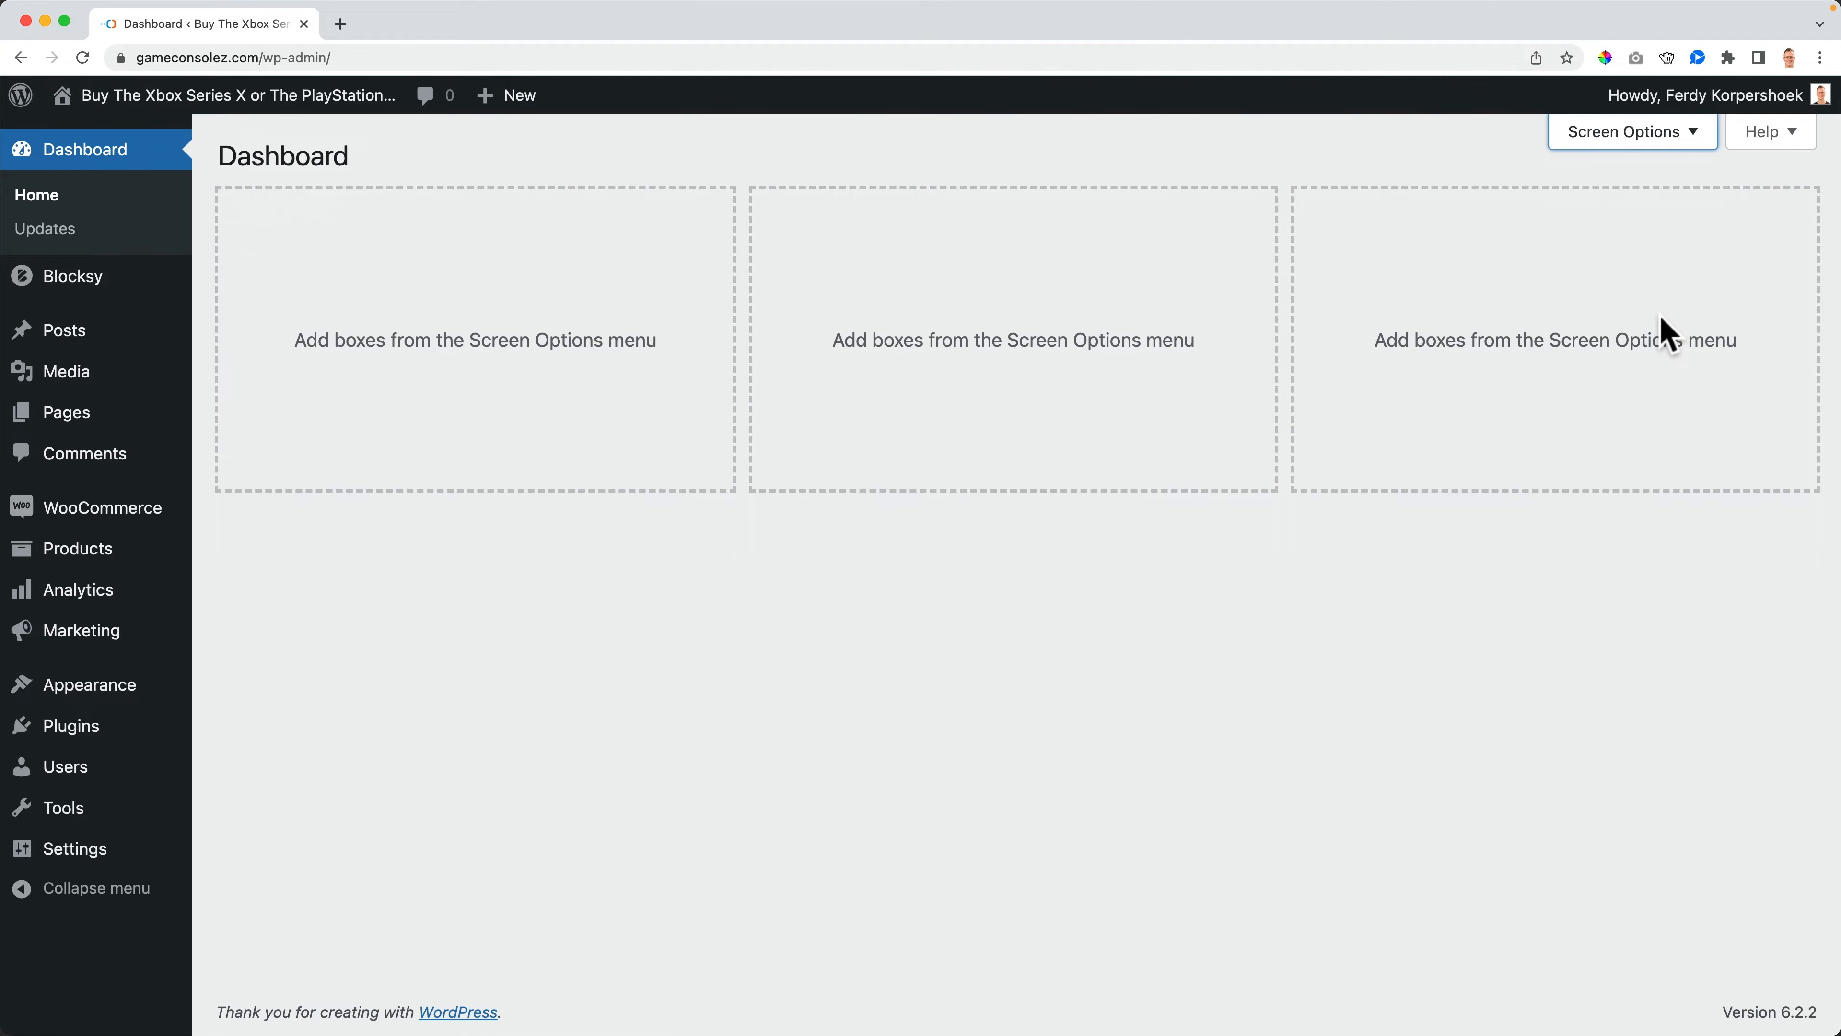
- Open the product list, return to the shop front end, and start a new product from the admin bar
mouse_move(74, 554)
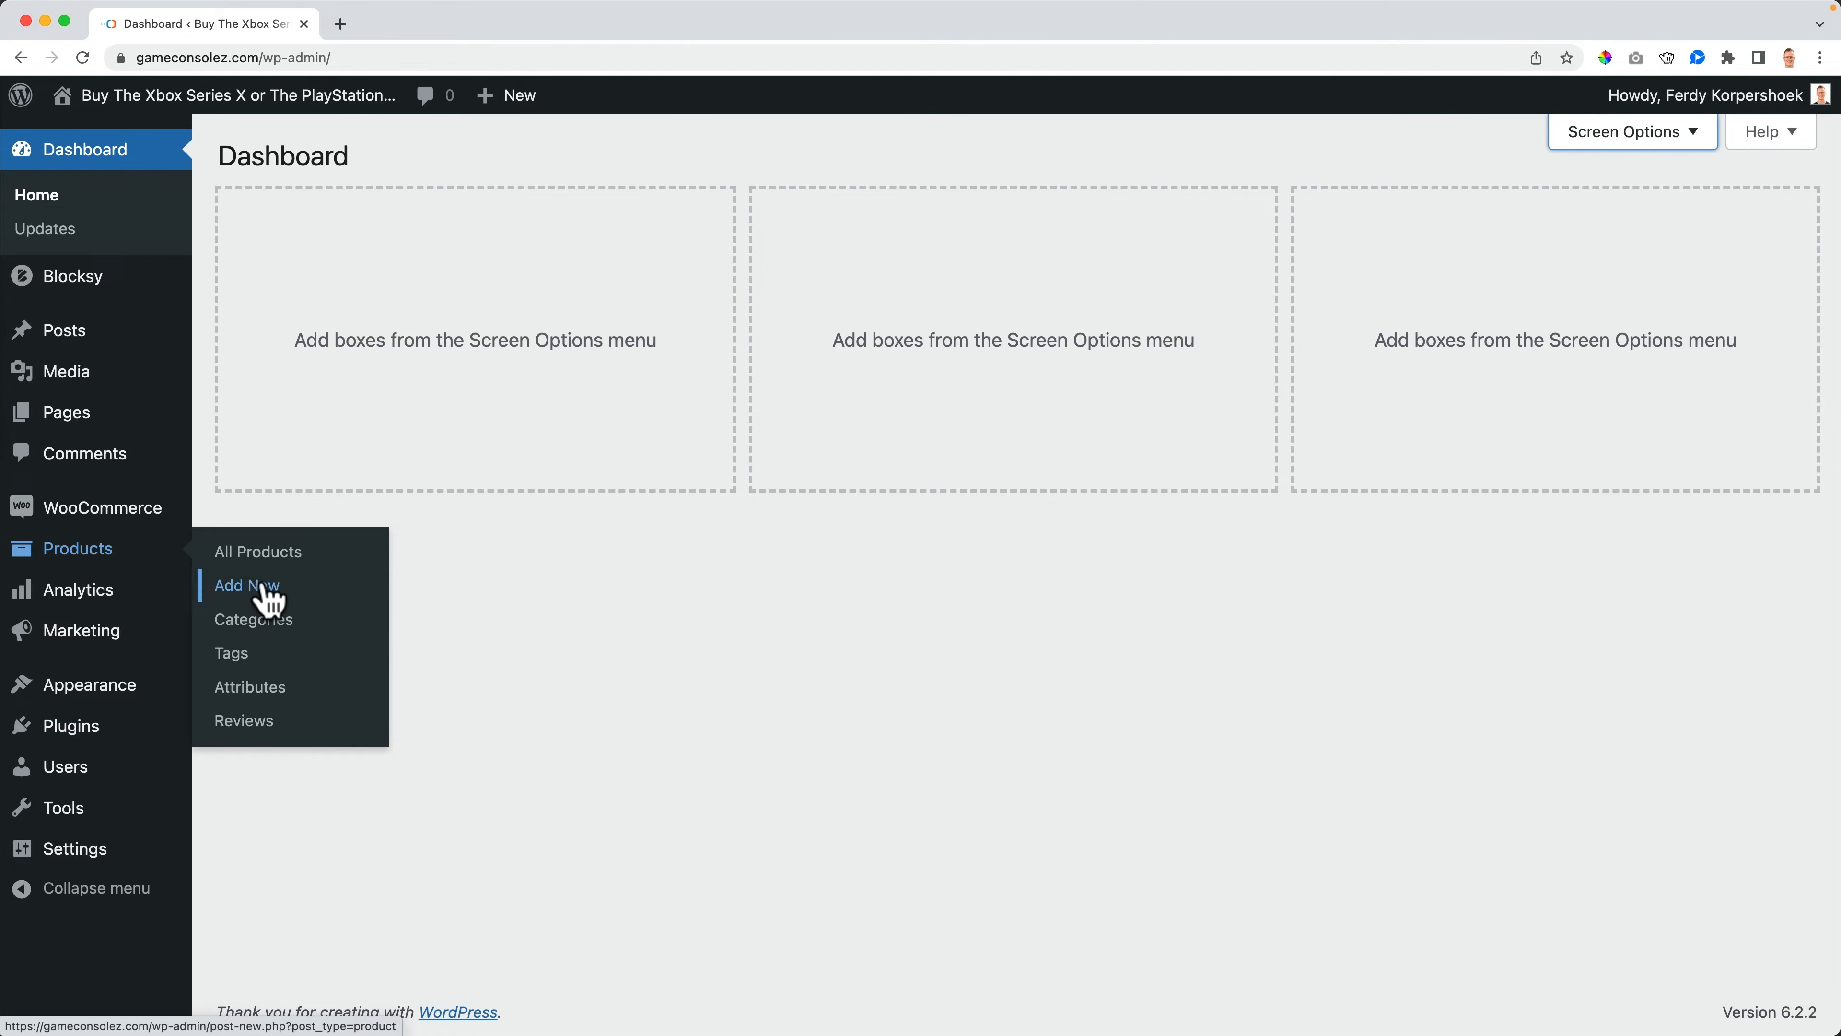
click(261, 565)
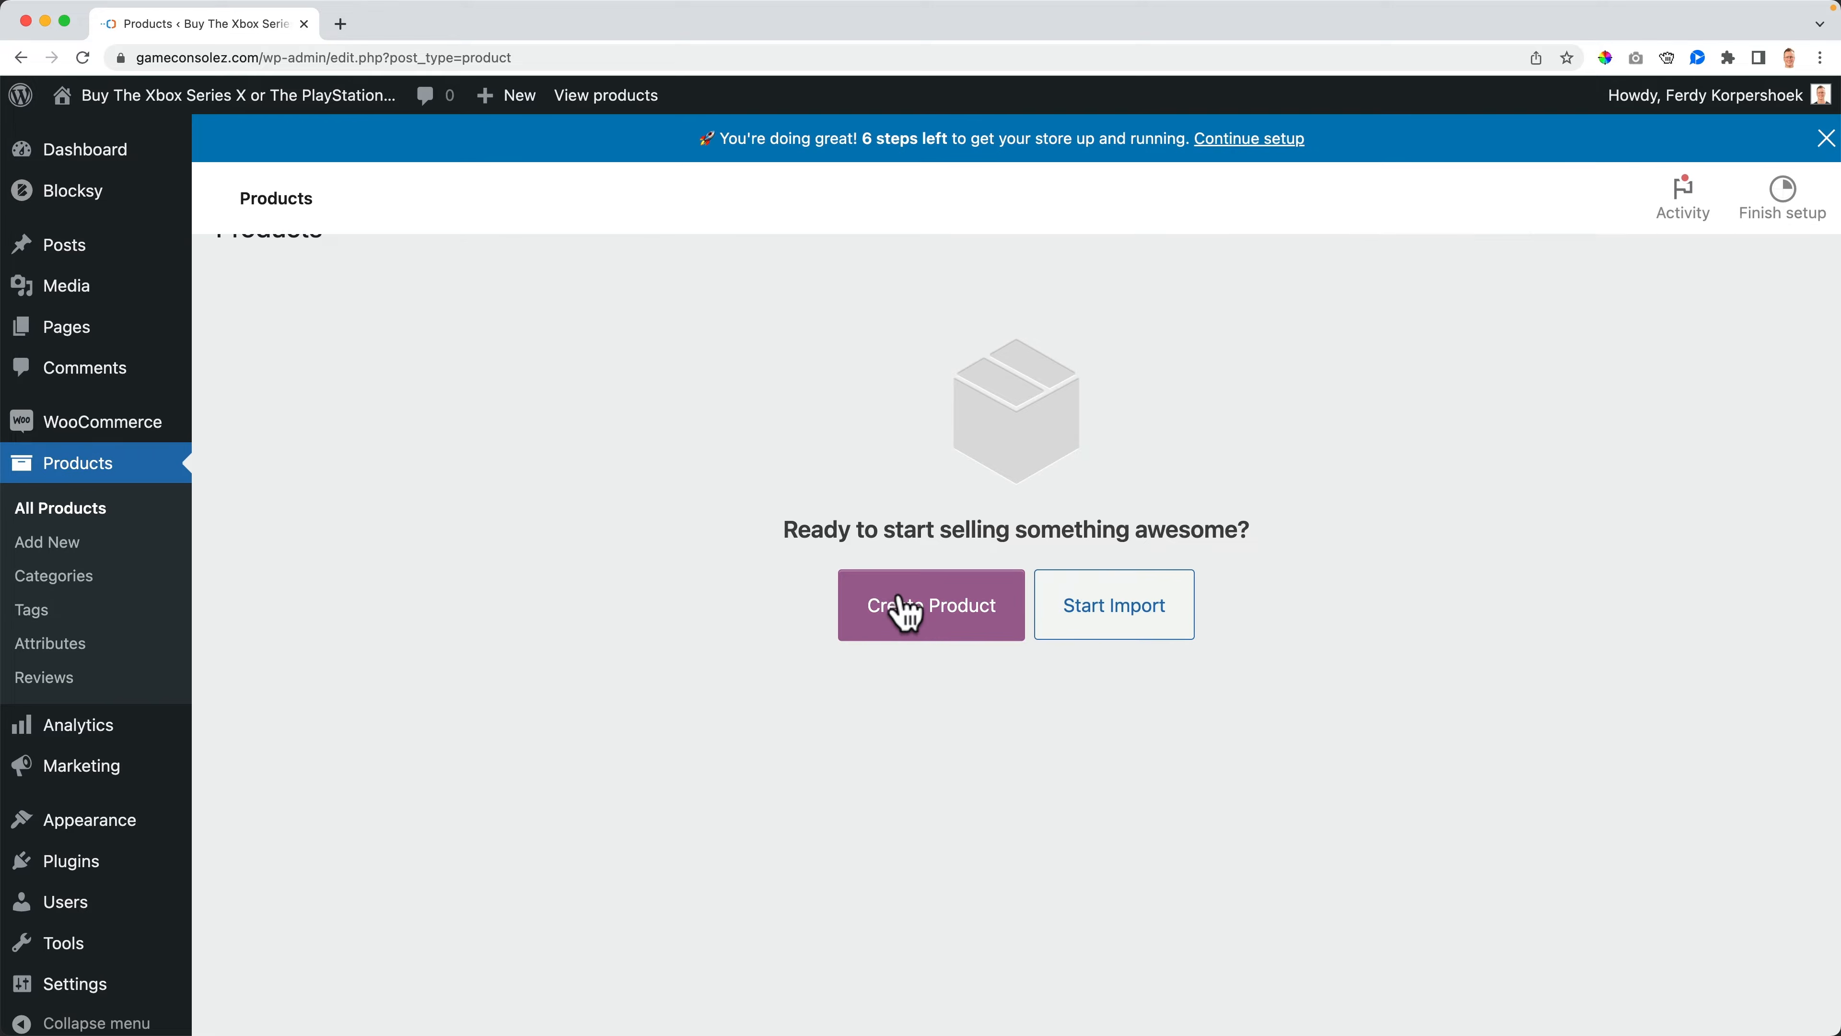
click(268, 96)
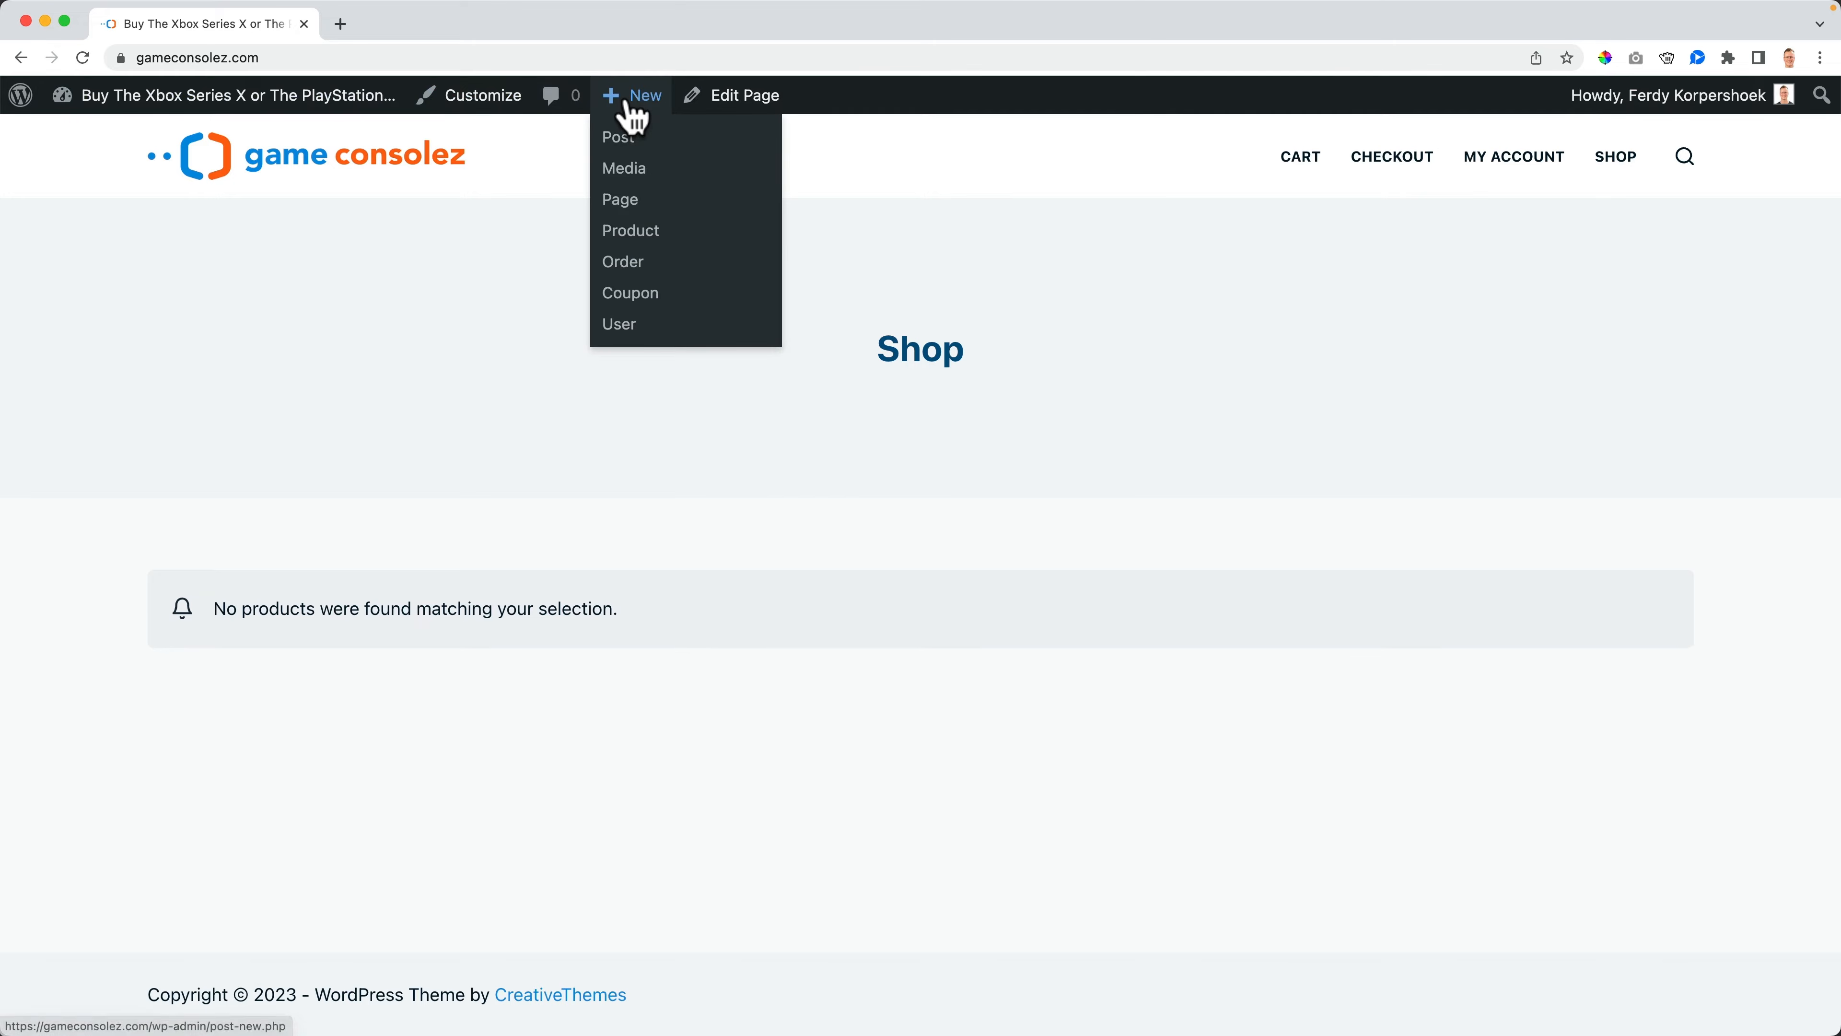
click(631, 231)
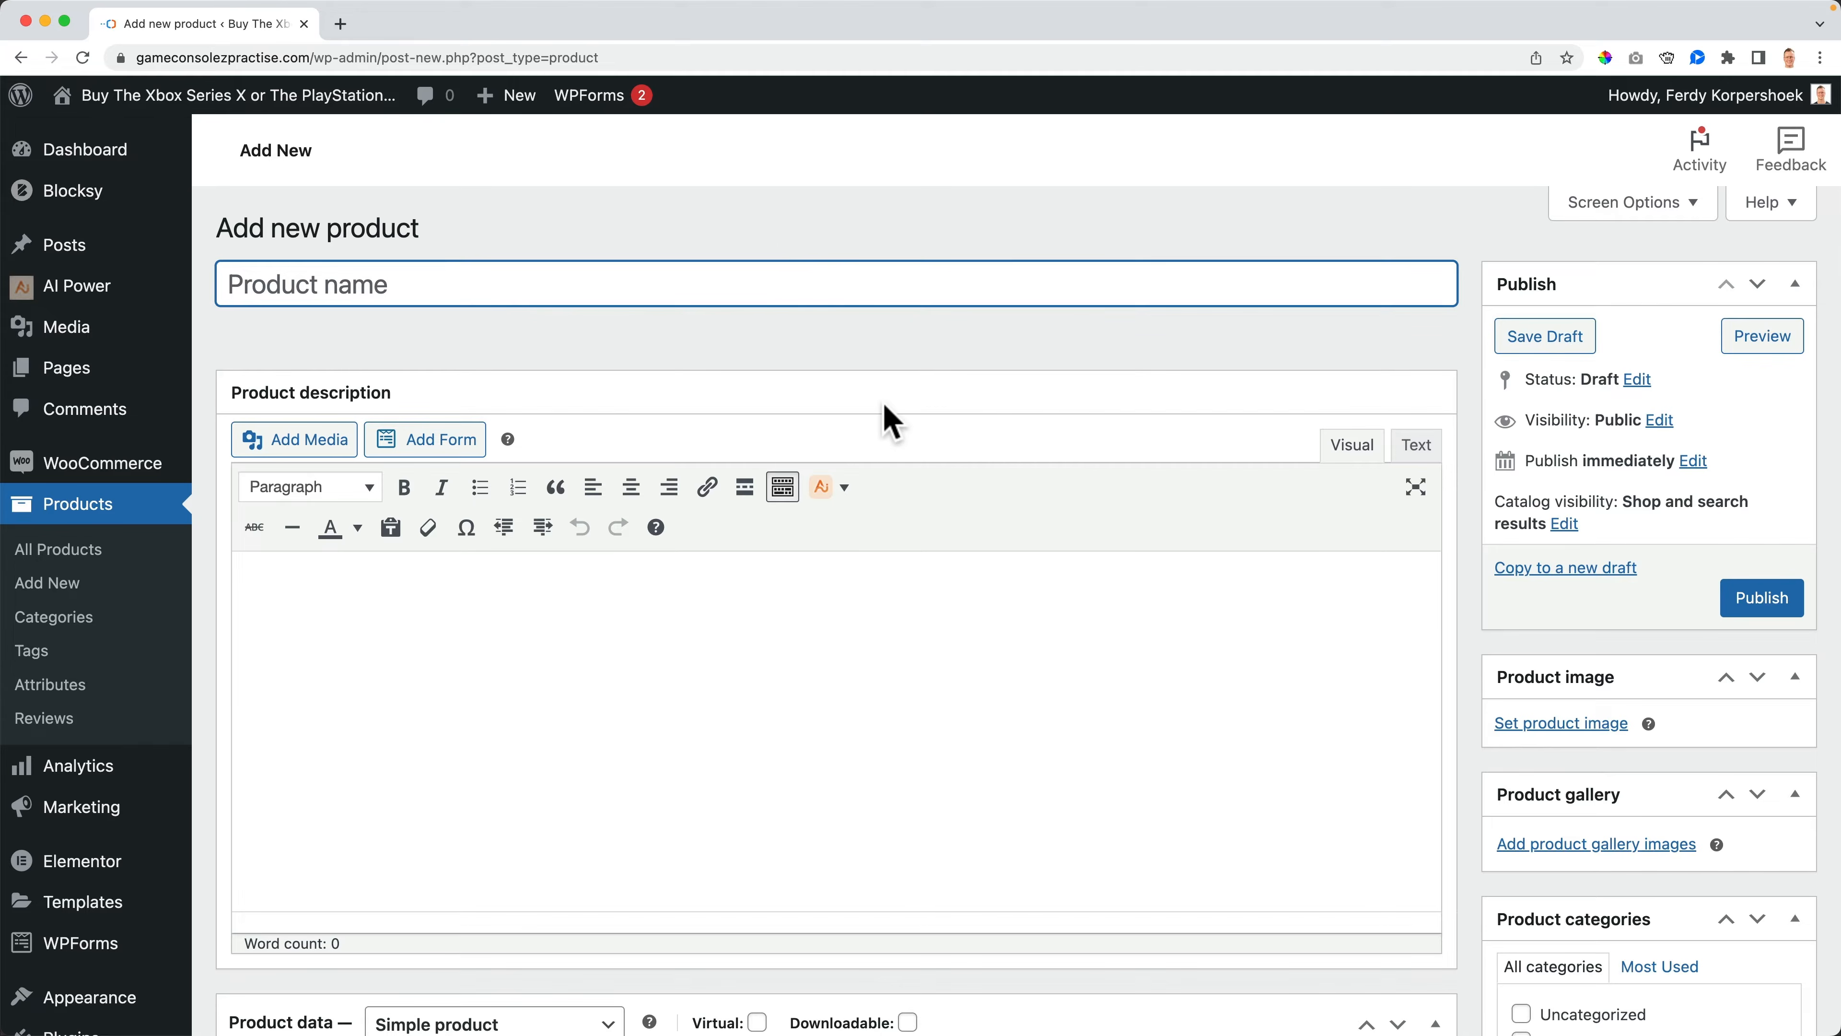
scroll(884, 400, down, 10)
scroll(884, 412, up, 10)
- Open the Features section of the WooCommerce Advanced settings
mouse_move(72, 478)
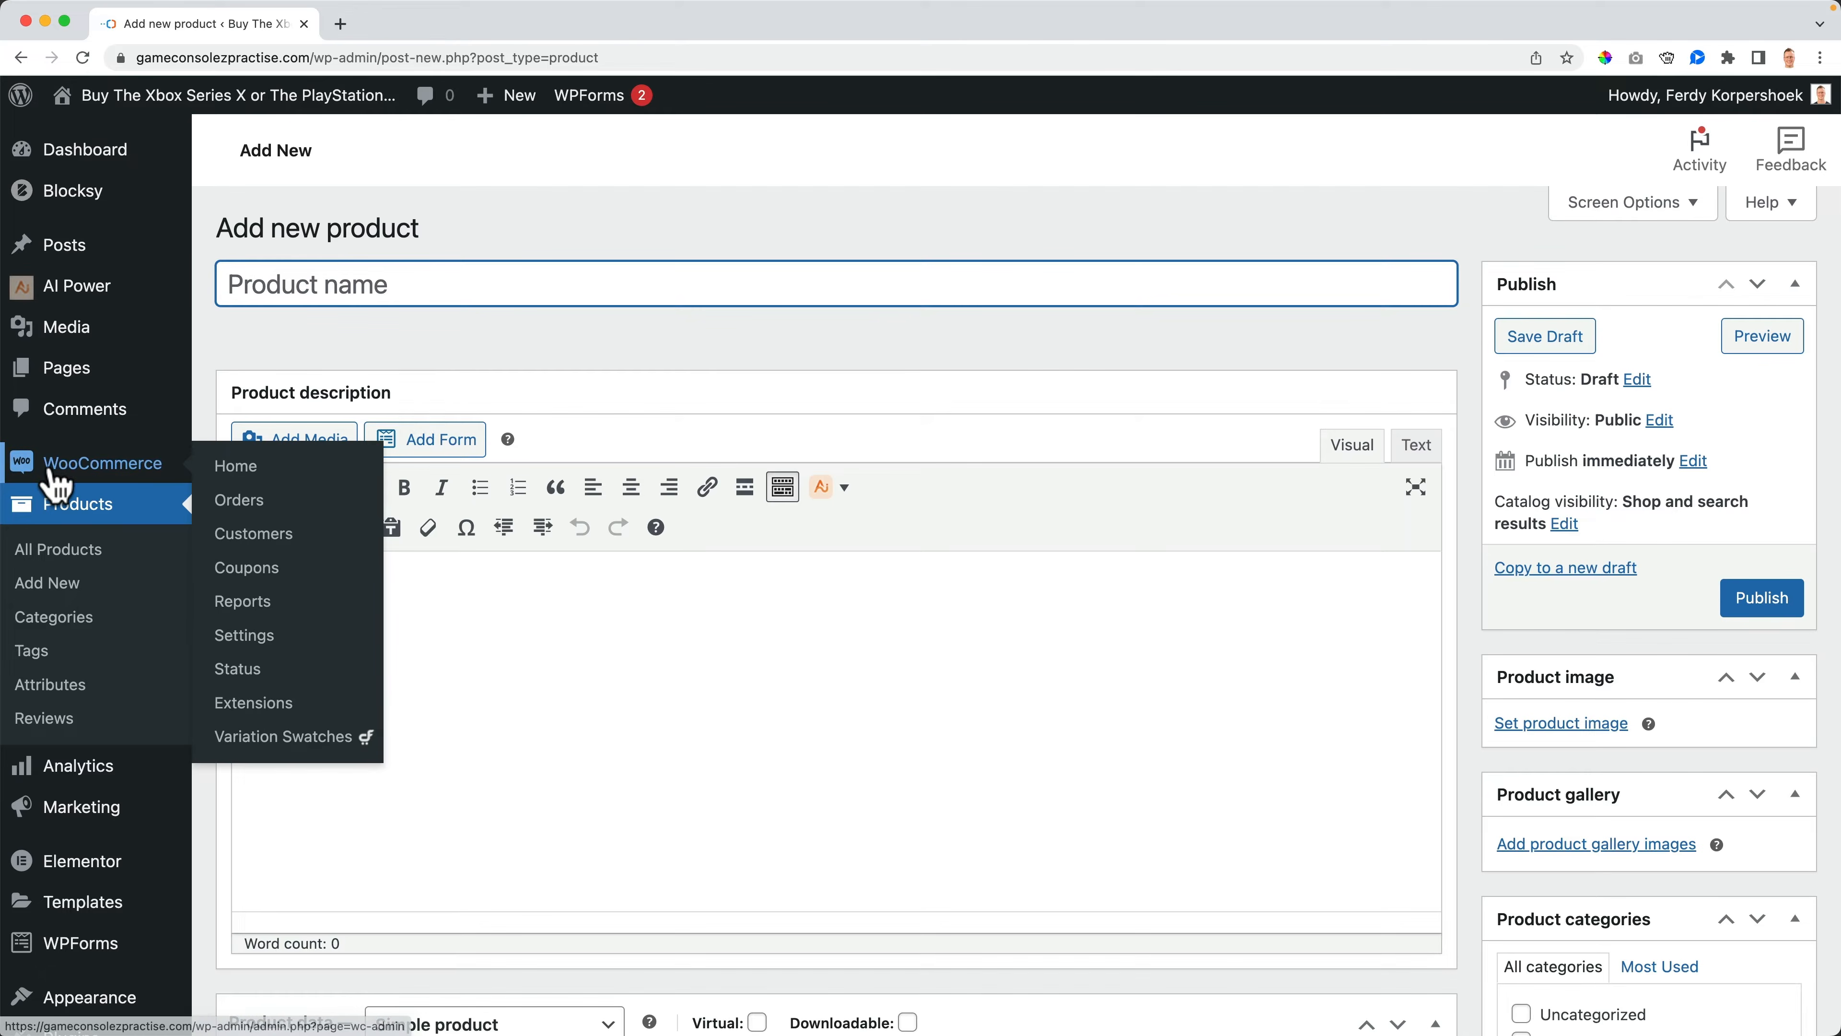
click(246, 635)
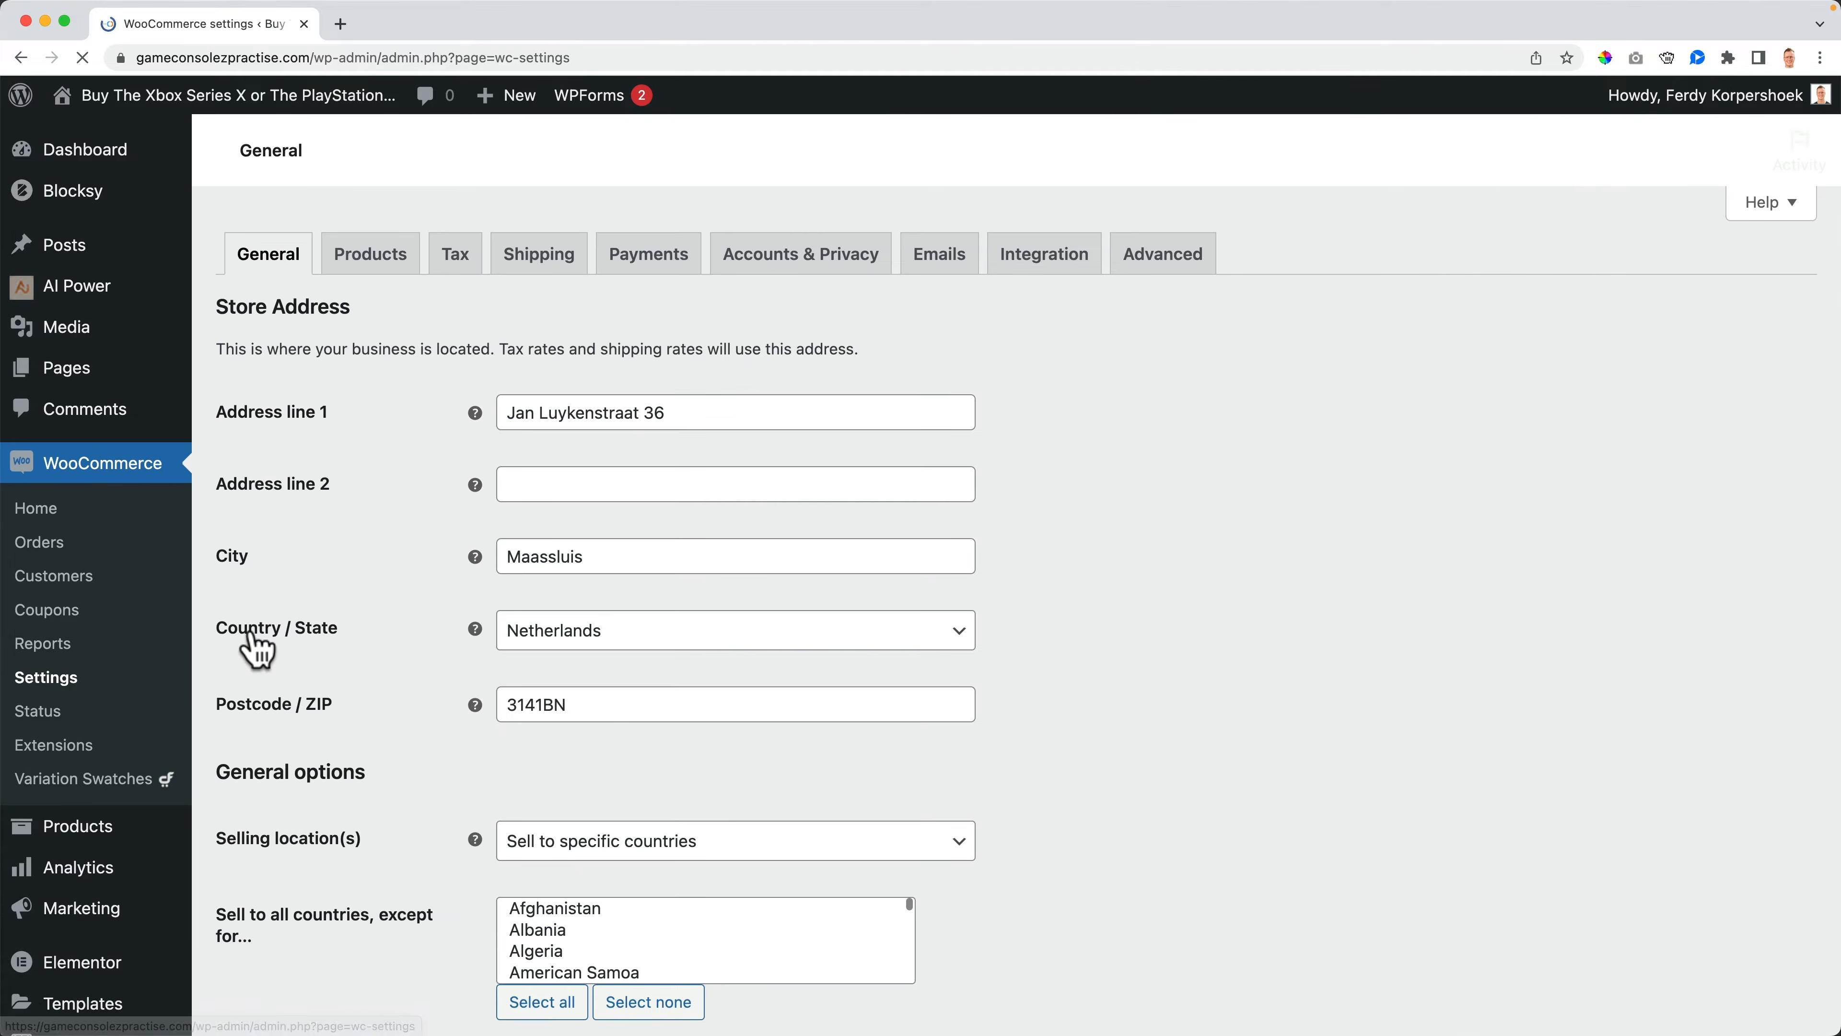
click(1153, 266)
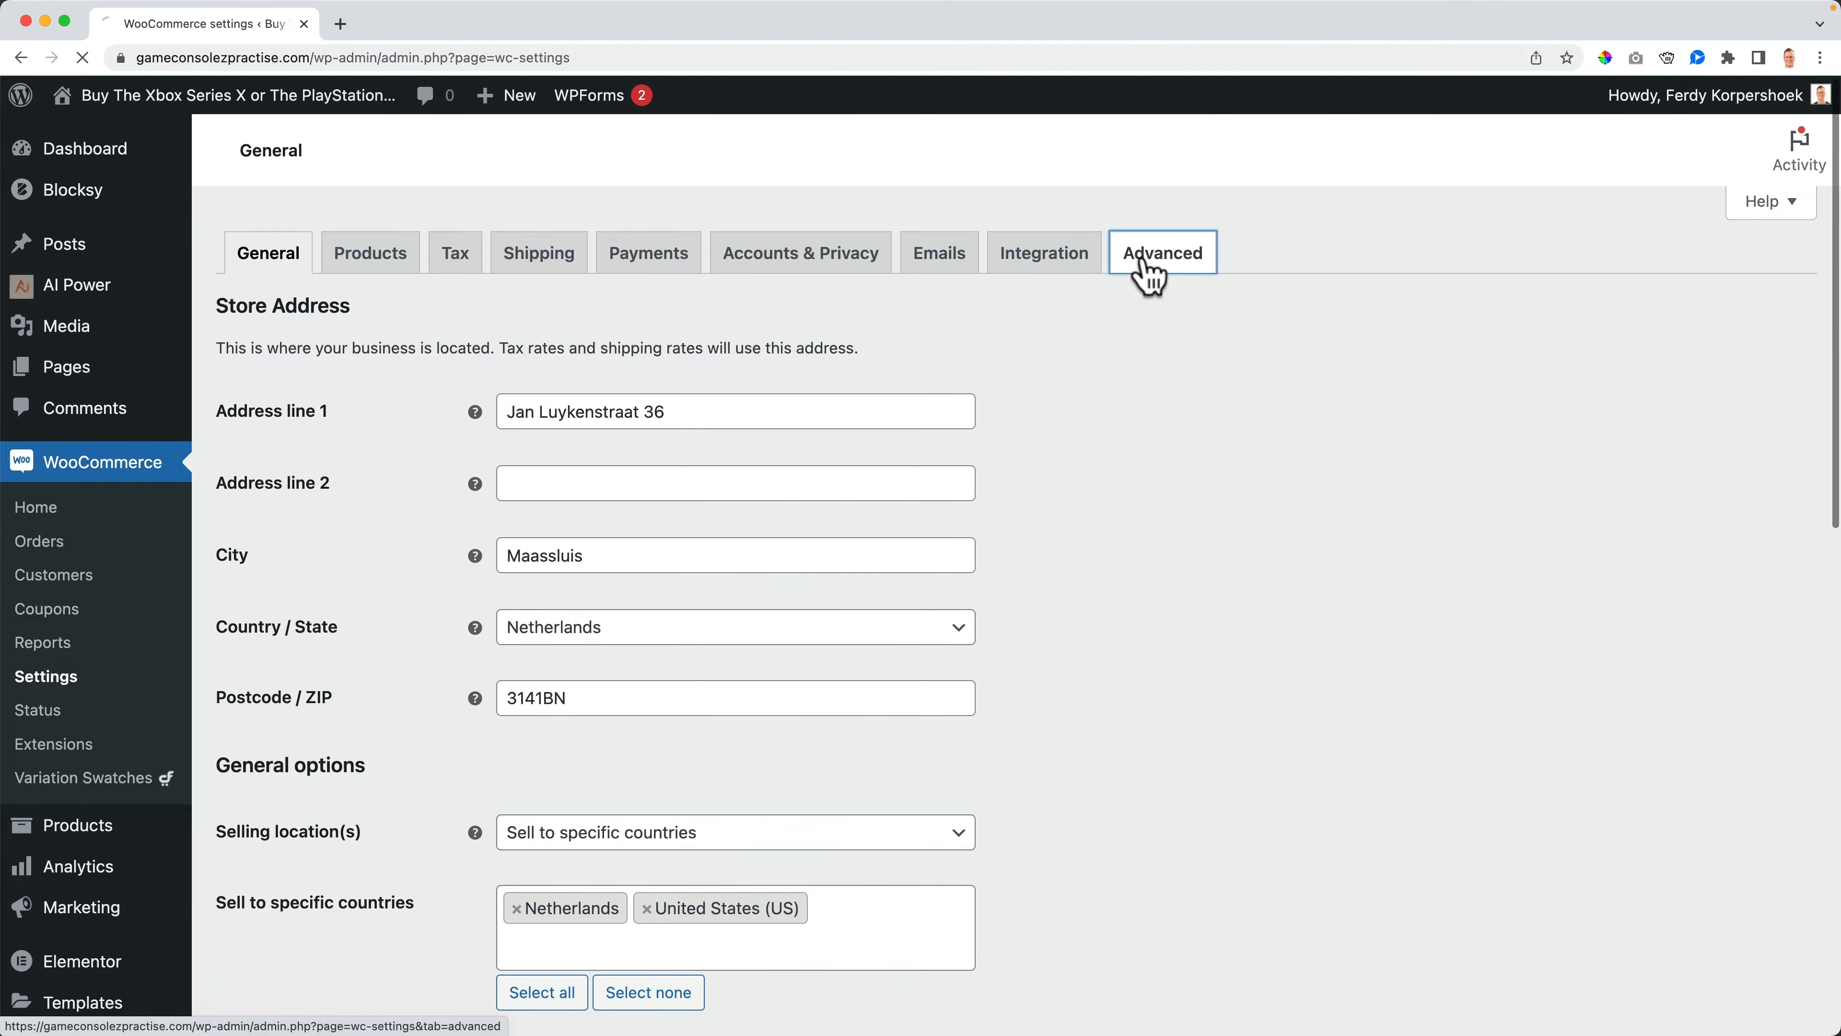
click(778, 299)
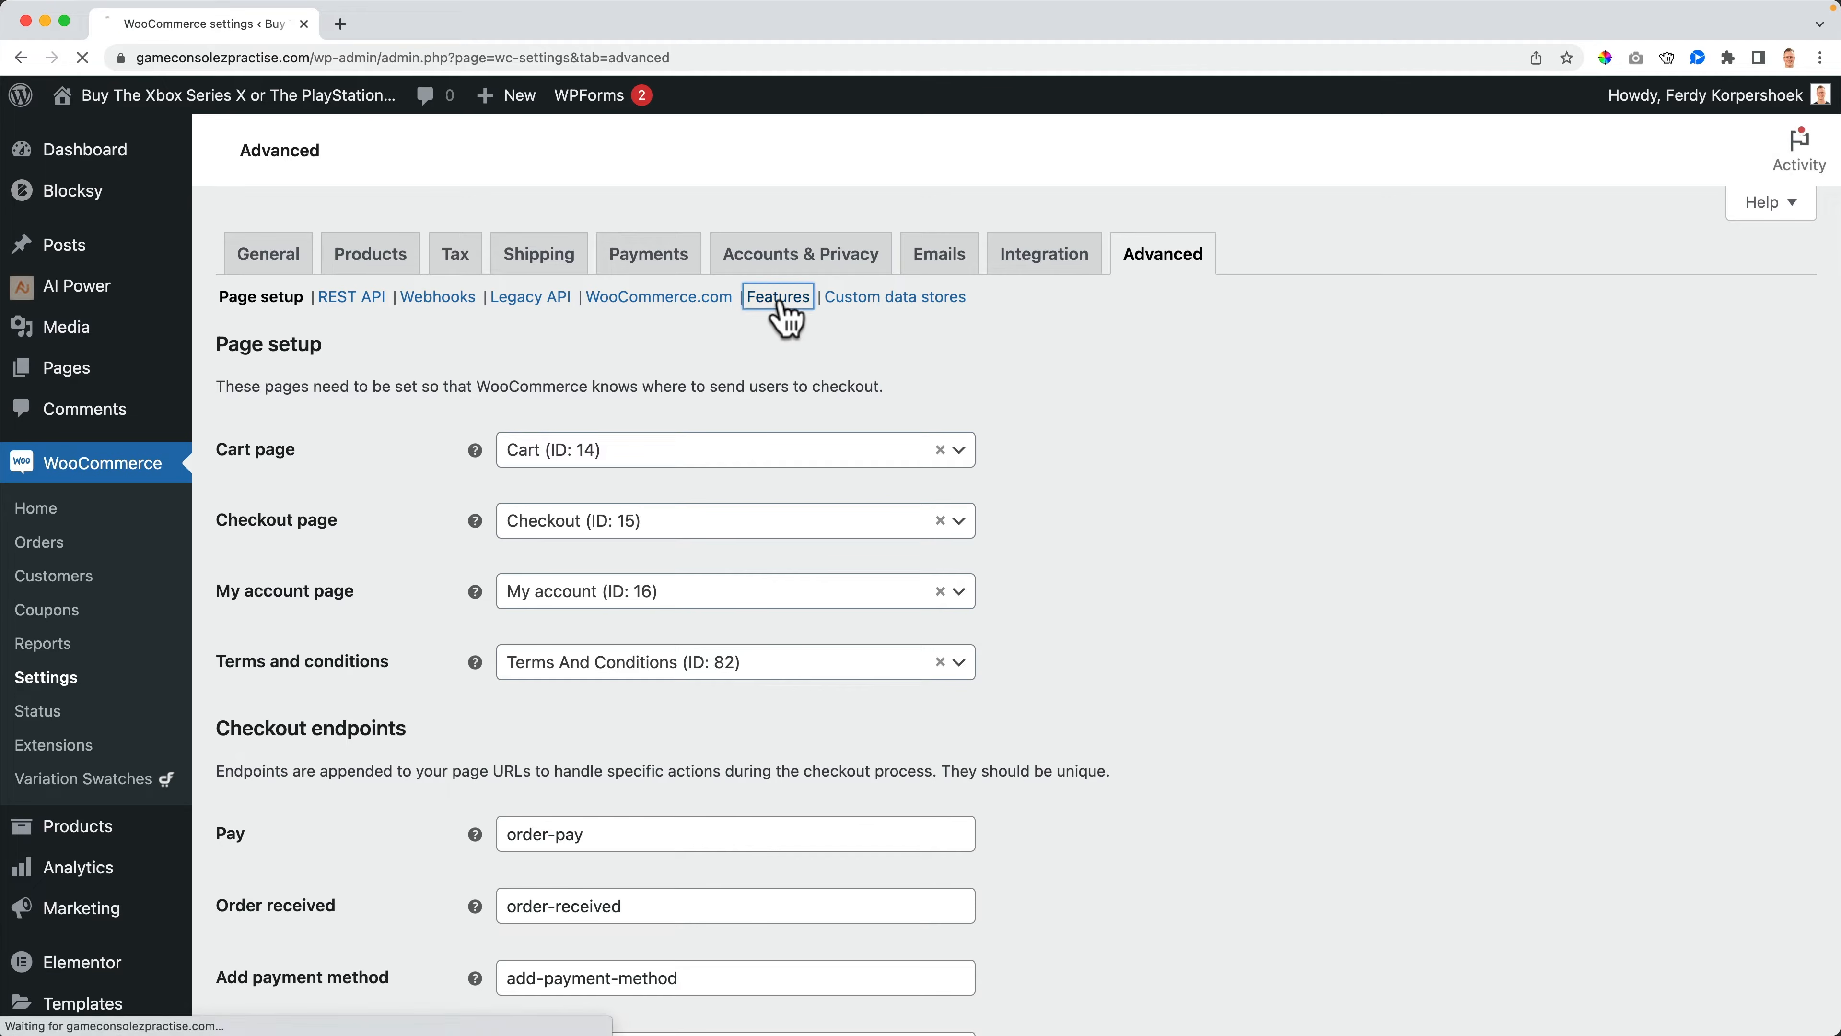
scroll(472, 653, down, 3)
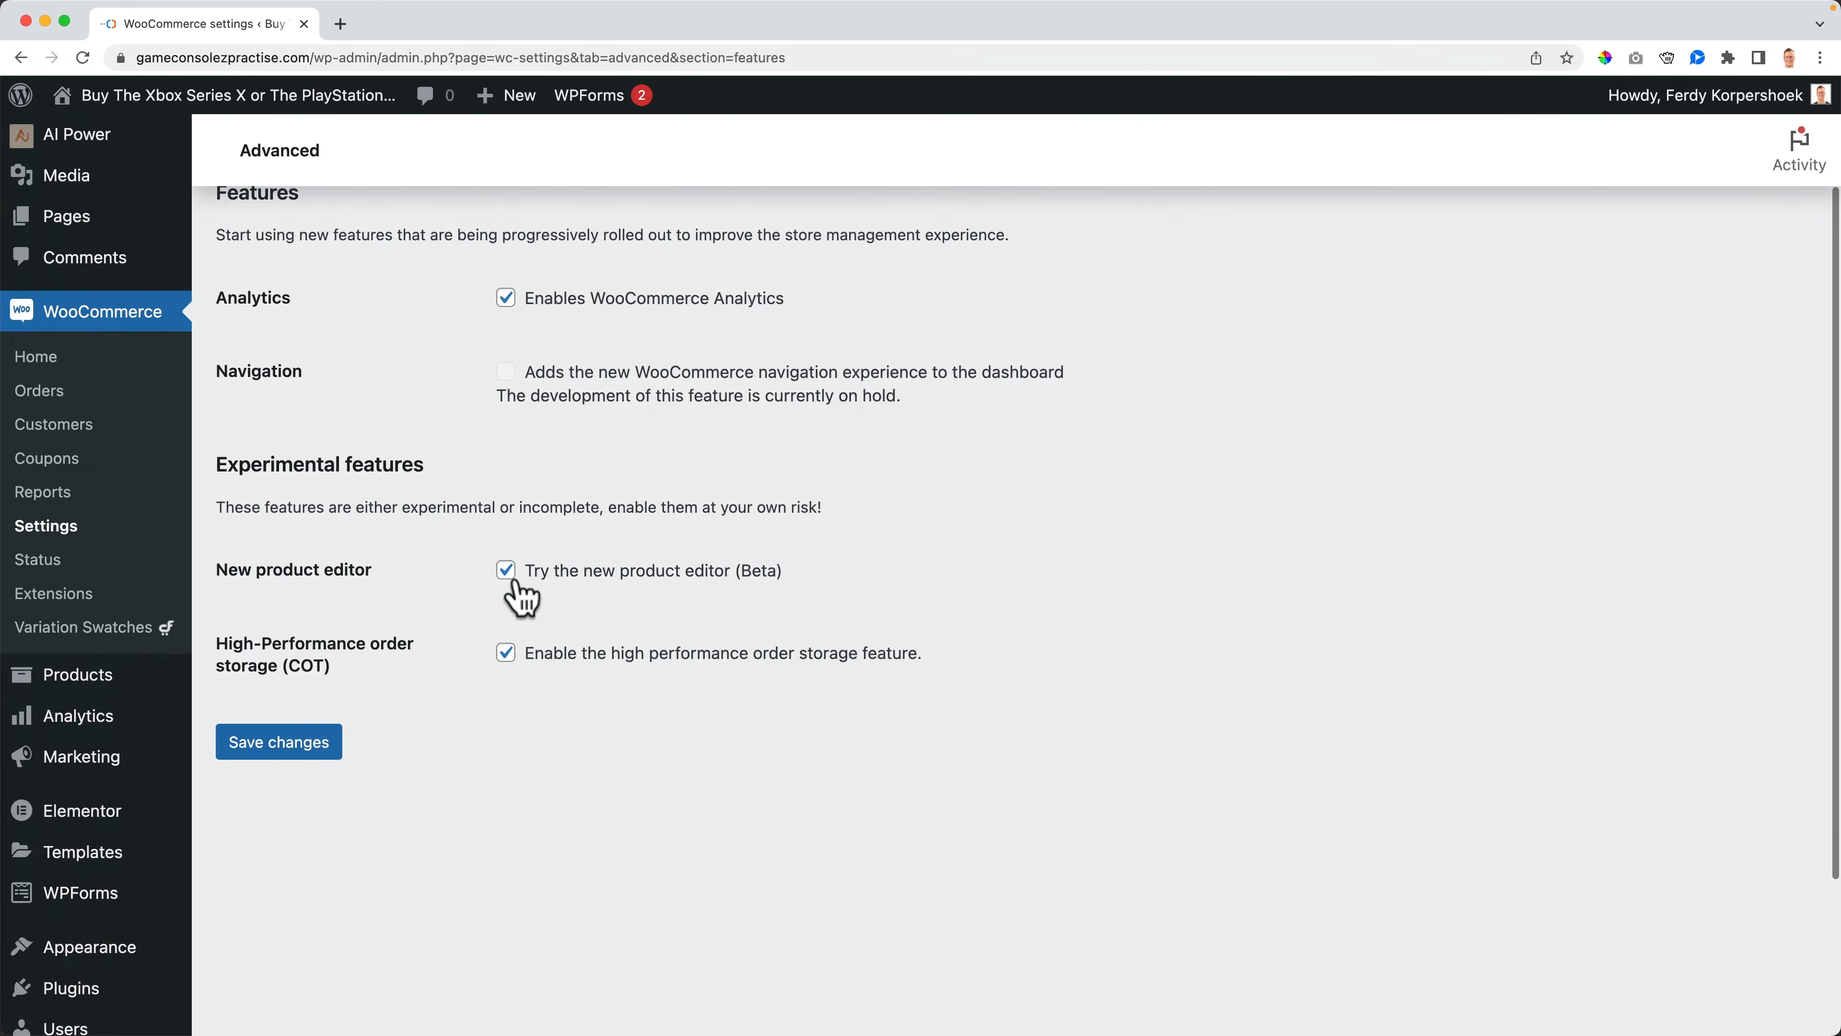
- Disable the new product editor (Beta) and high-performance order storage features, then save the changes
click(506, 570)
click(504, 657)
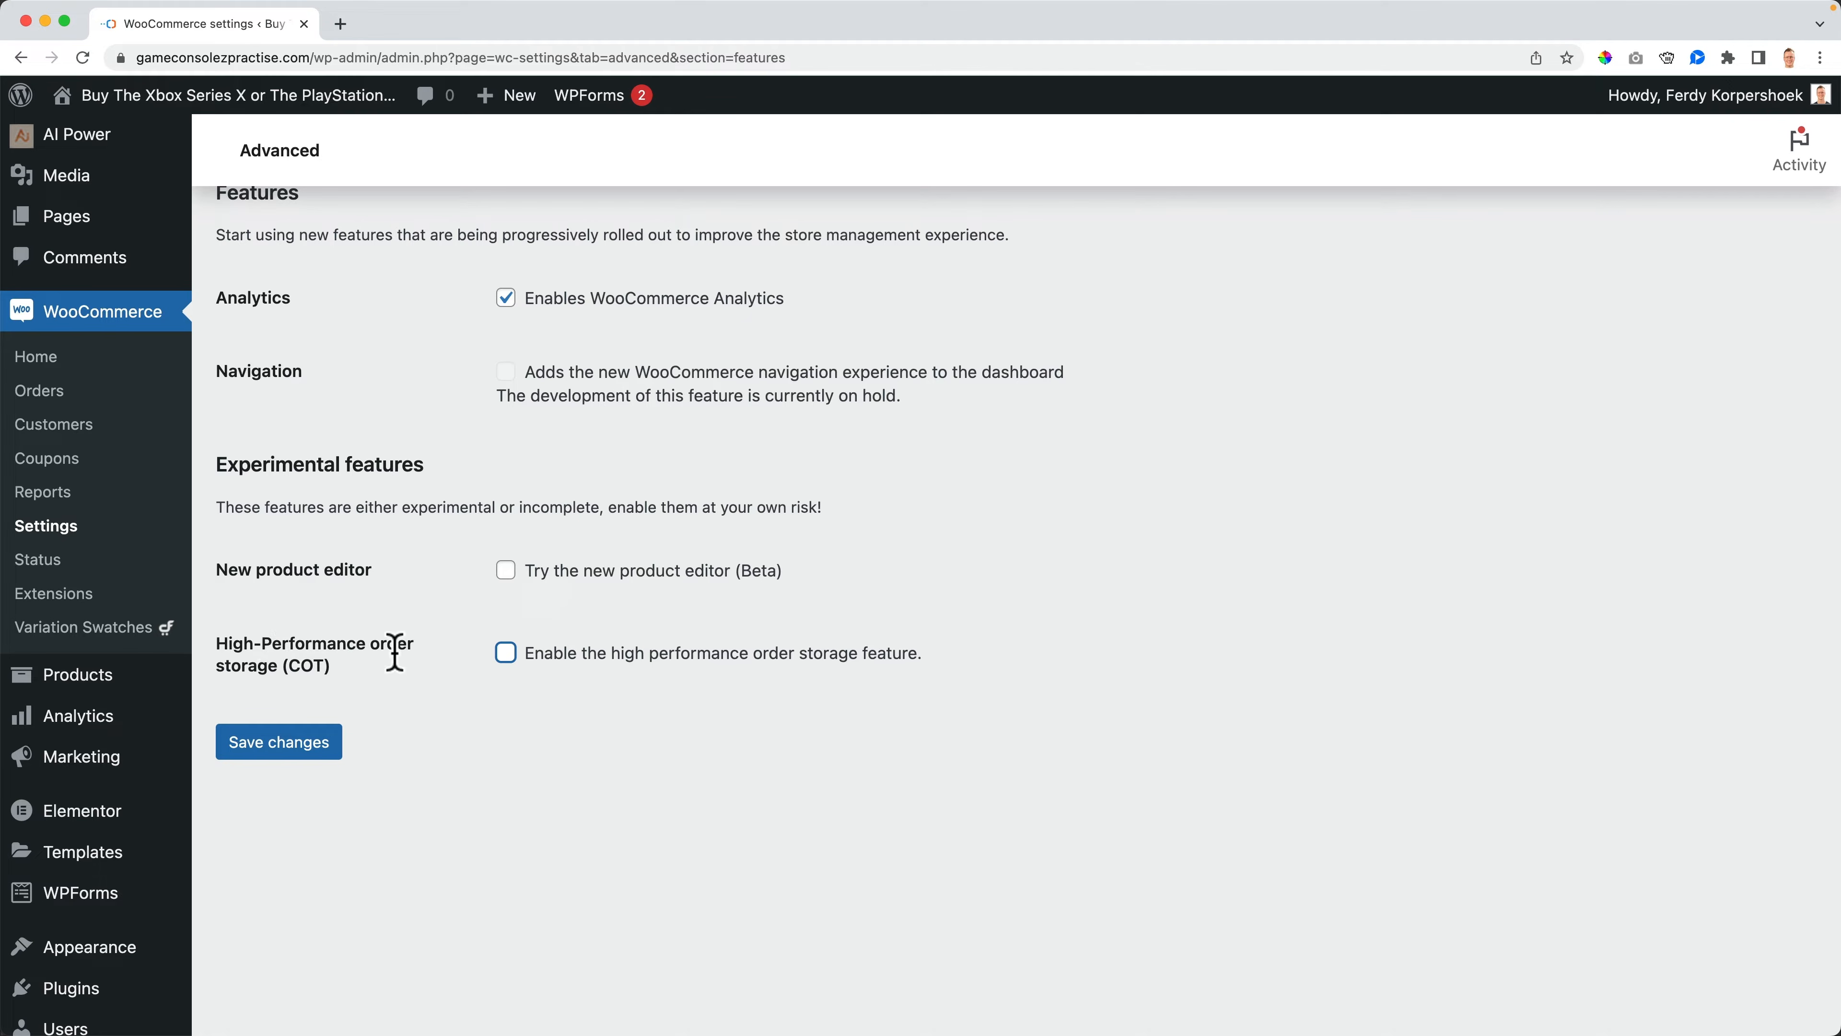
click(282, 754)
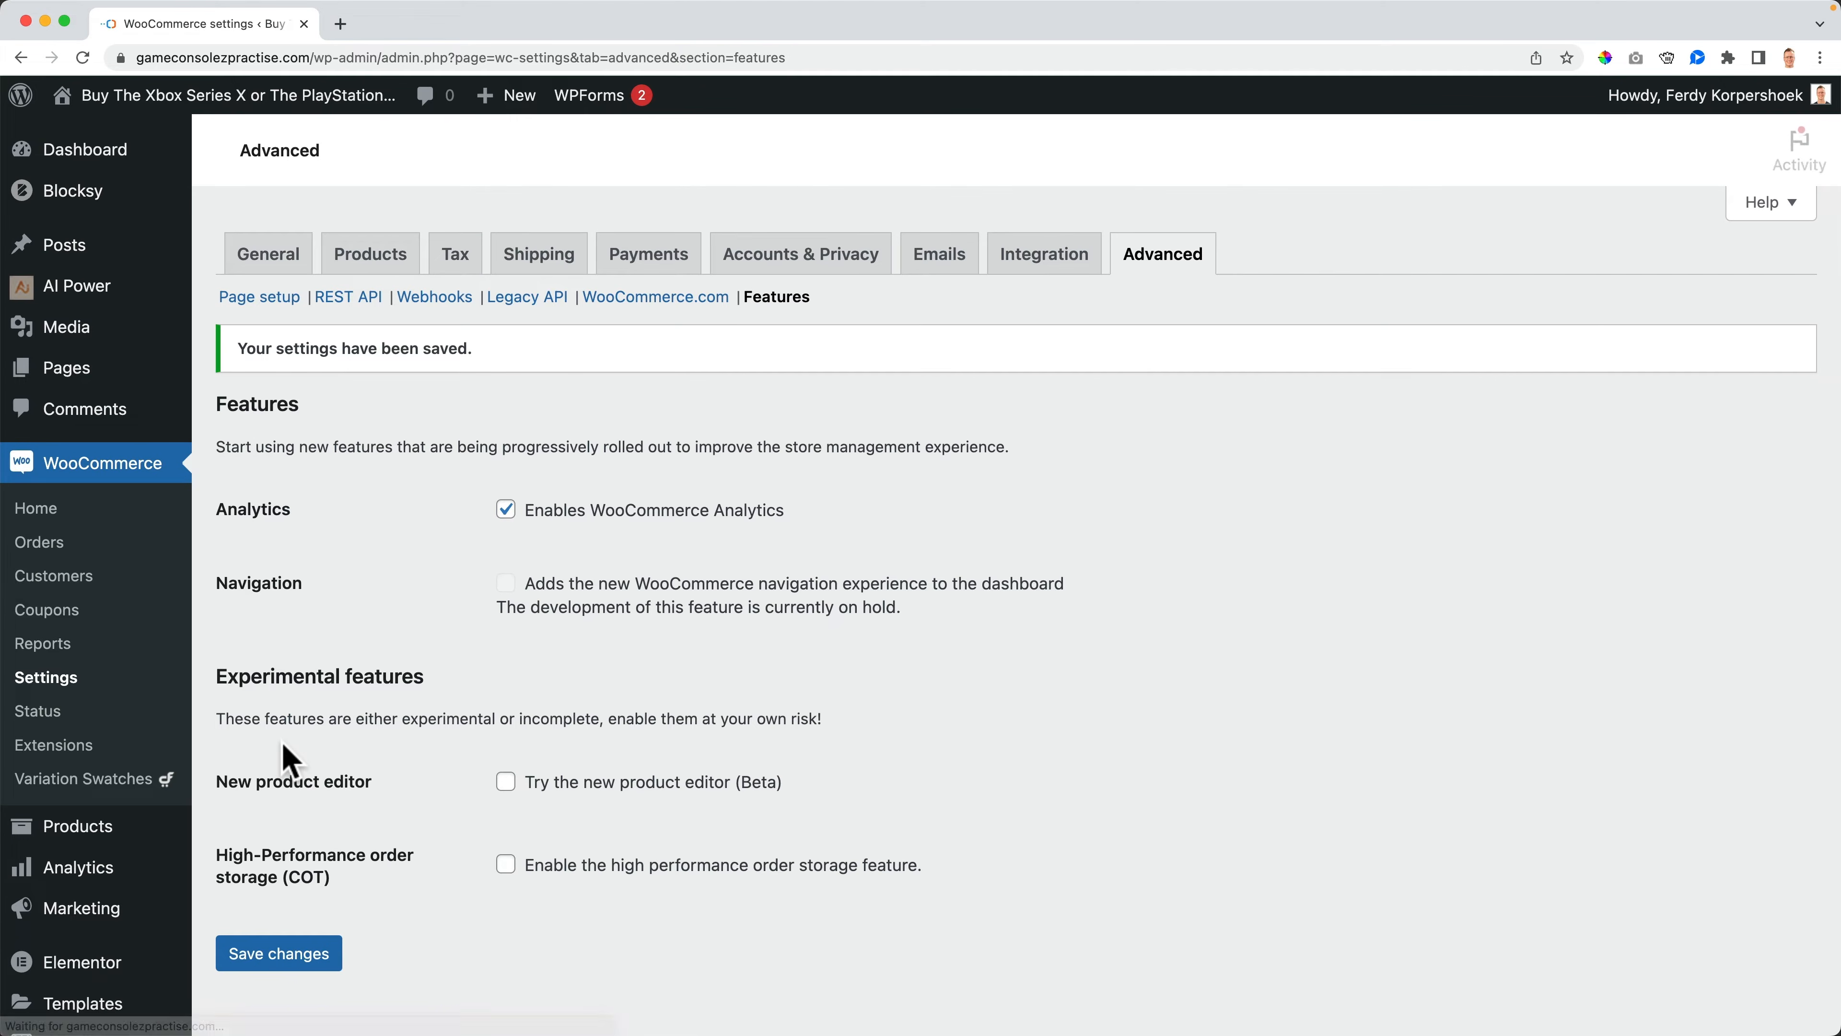
- Start a new product from the admin bar and dismiss the store setup notice on the editor page
mouse_move(501, 95)
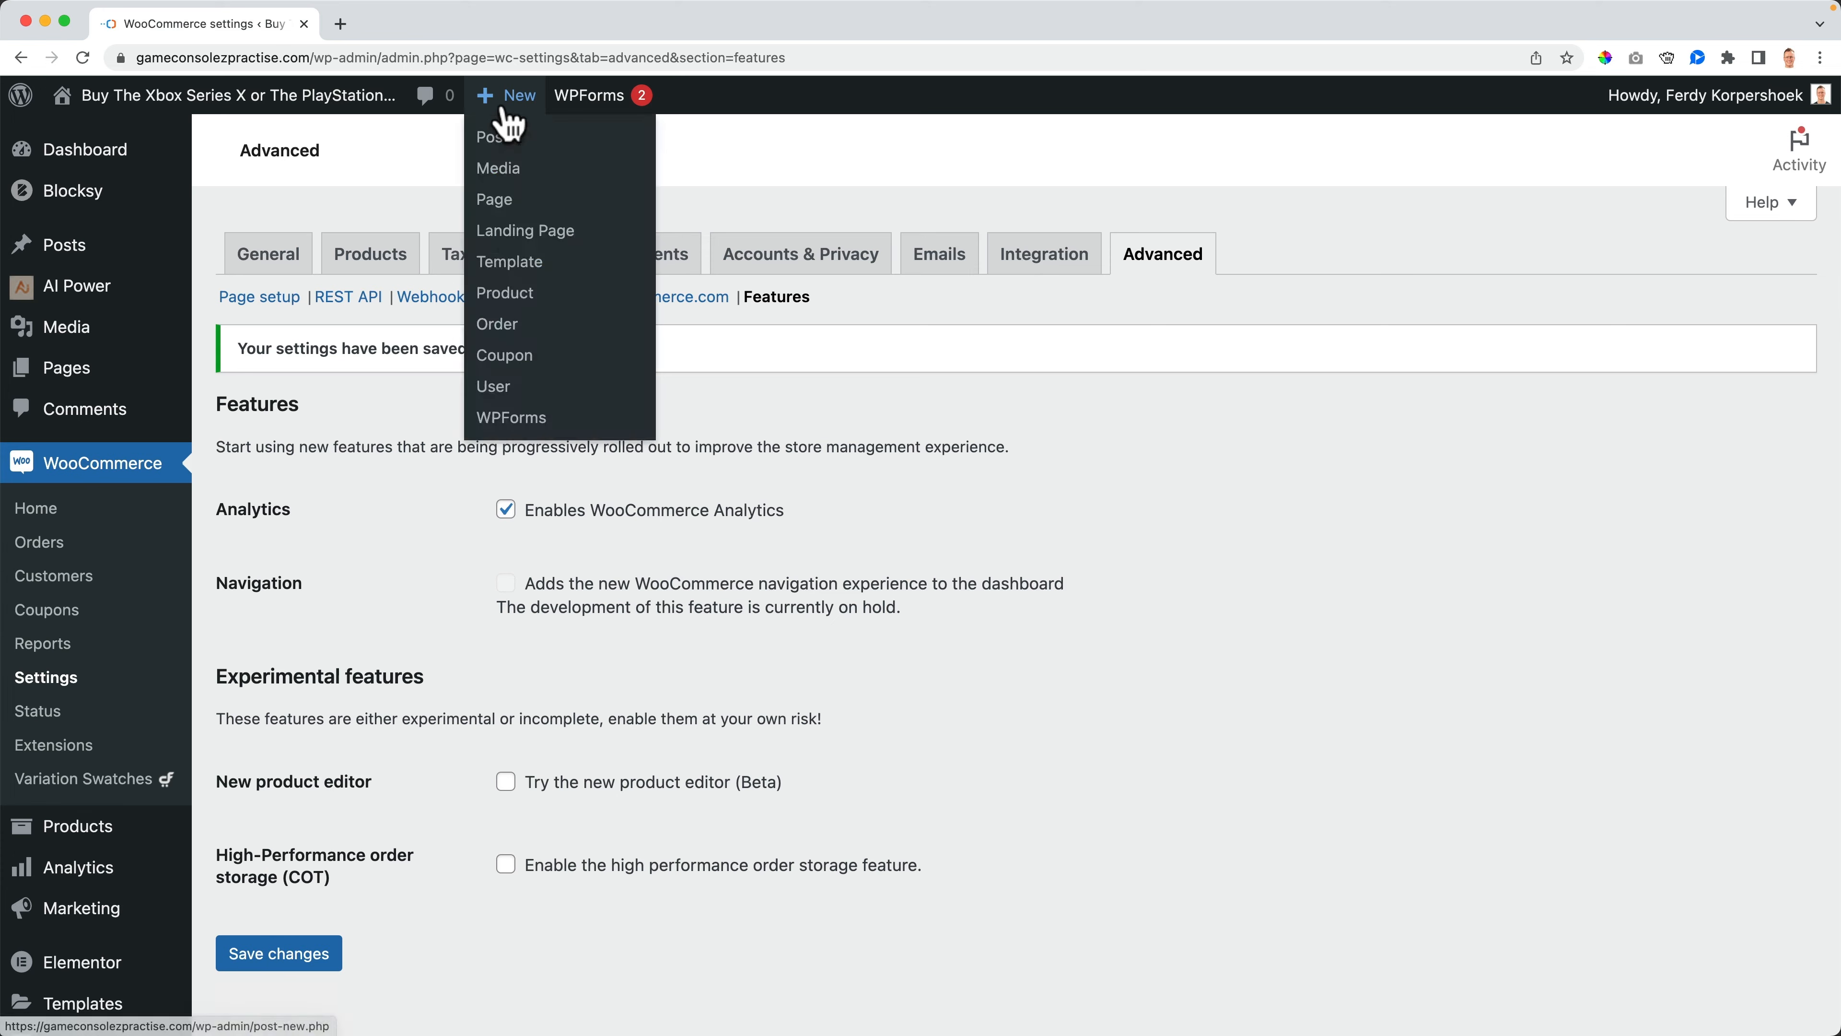
click(507, 293)
scroll(755, 515, down, 3)
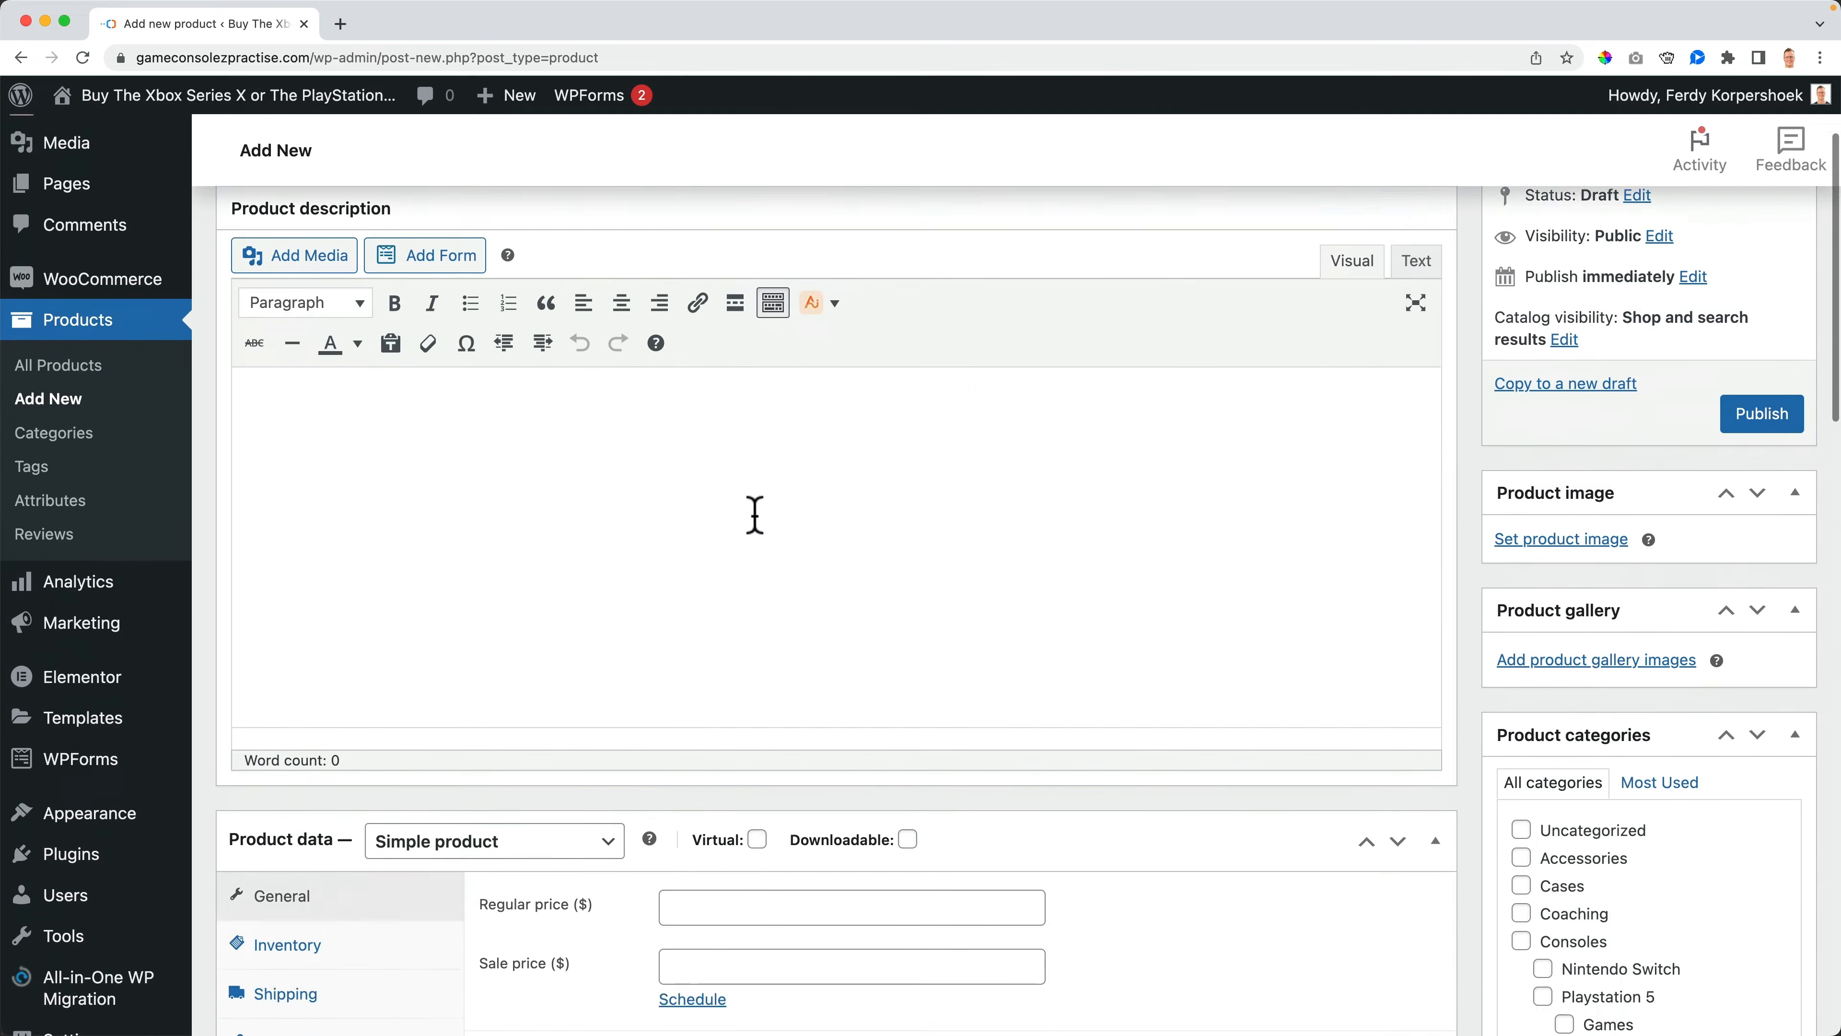
scroll(752, 522, down, 10)
scroll(753, 522, up, 15)
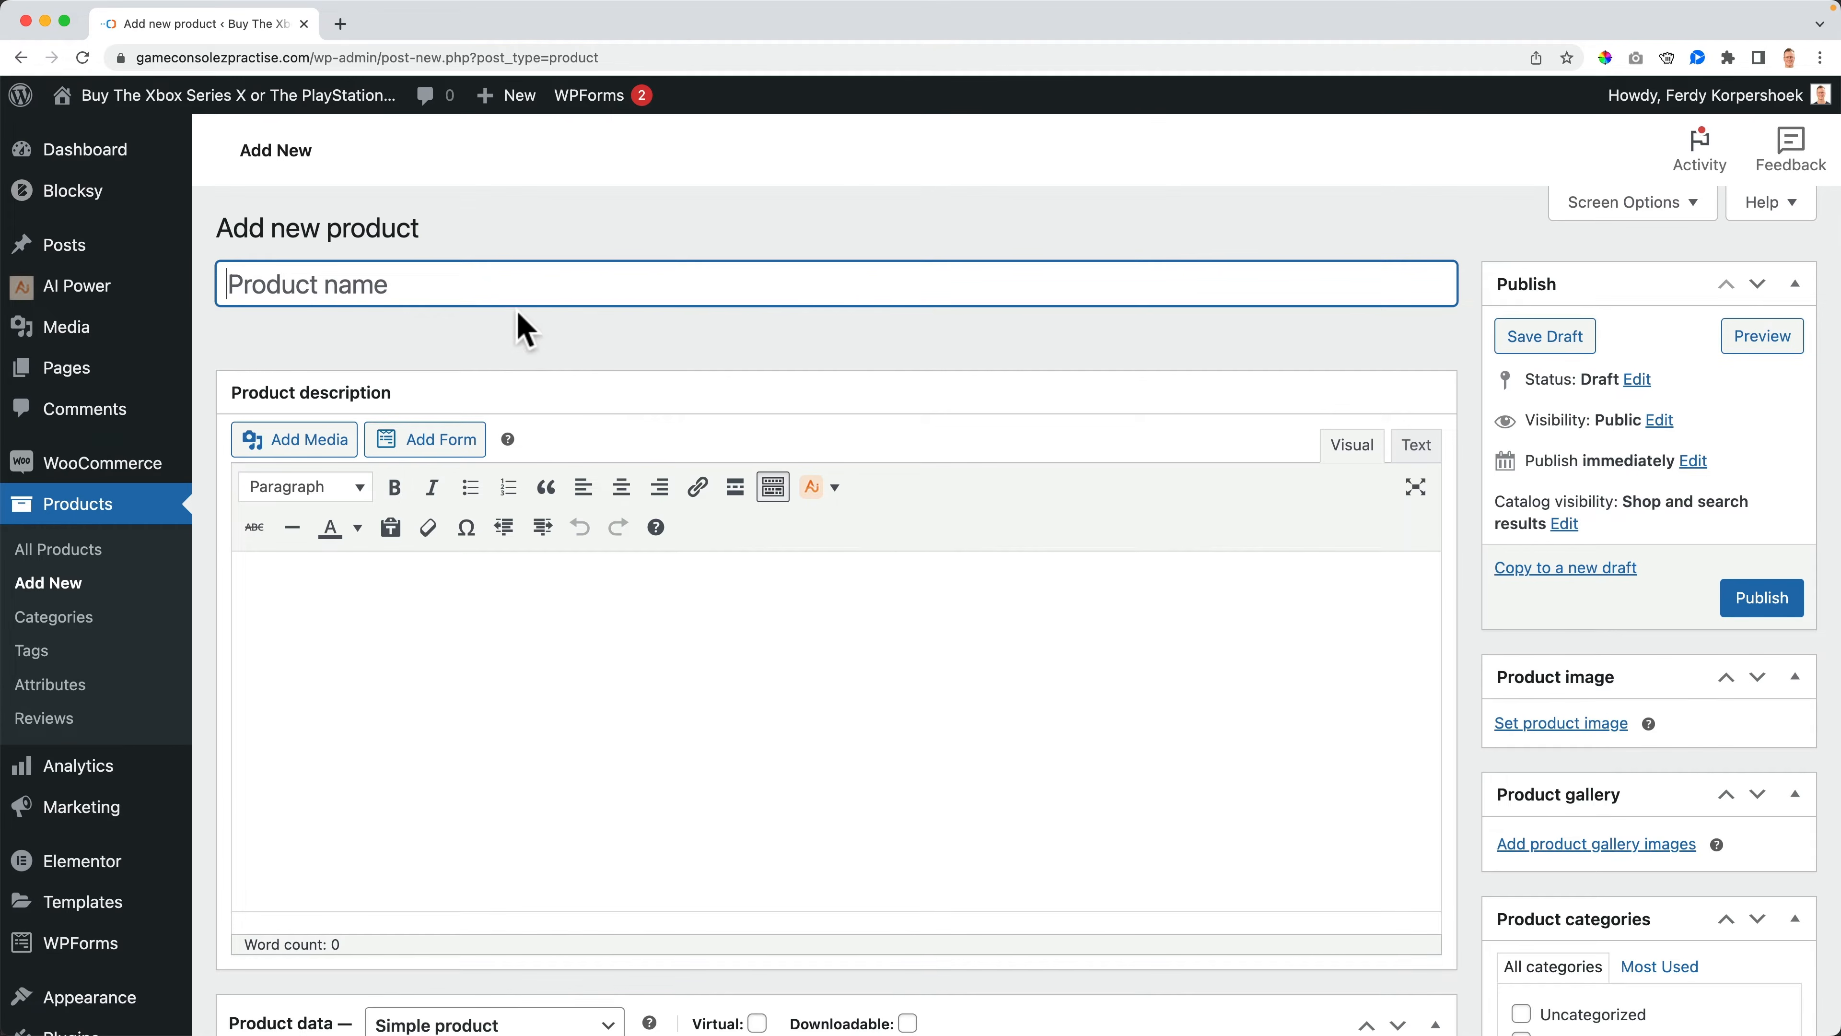
scroll(524, 328, down, 10)
scroll(526, 330, up, 10)
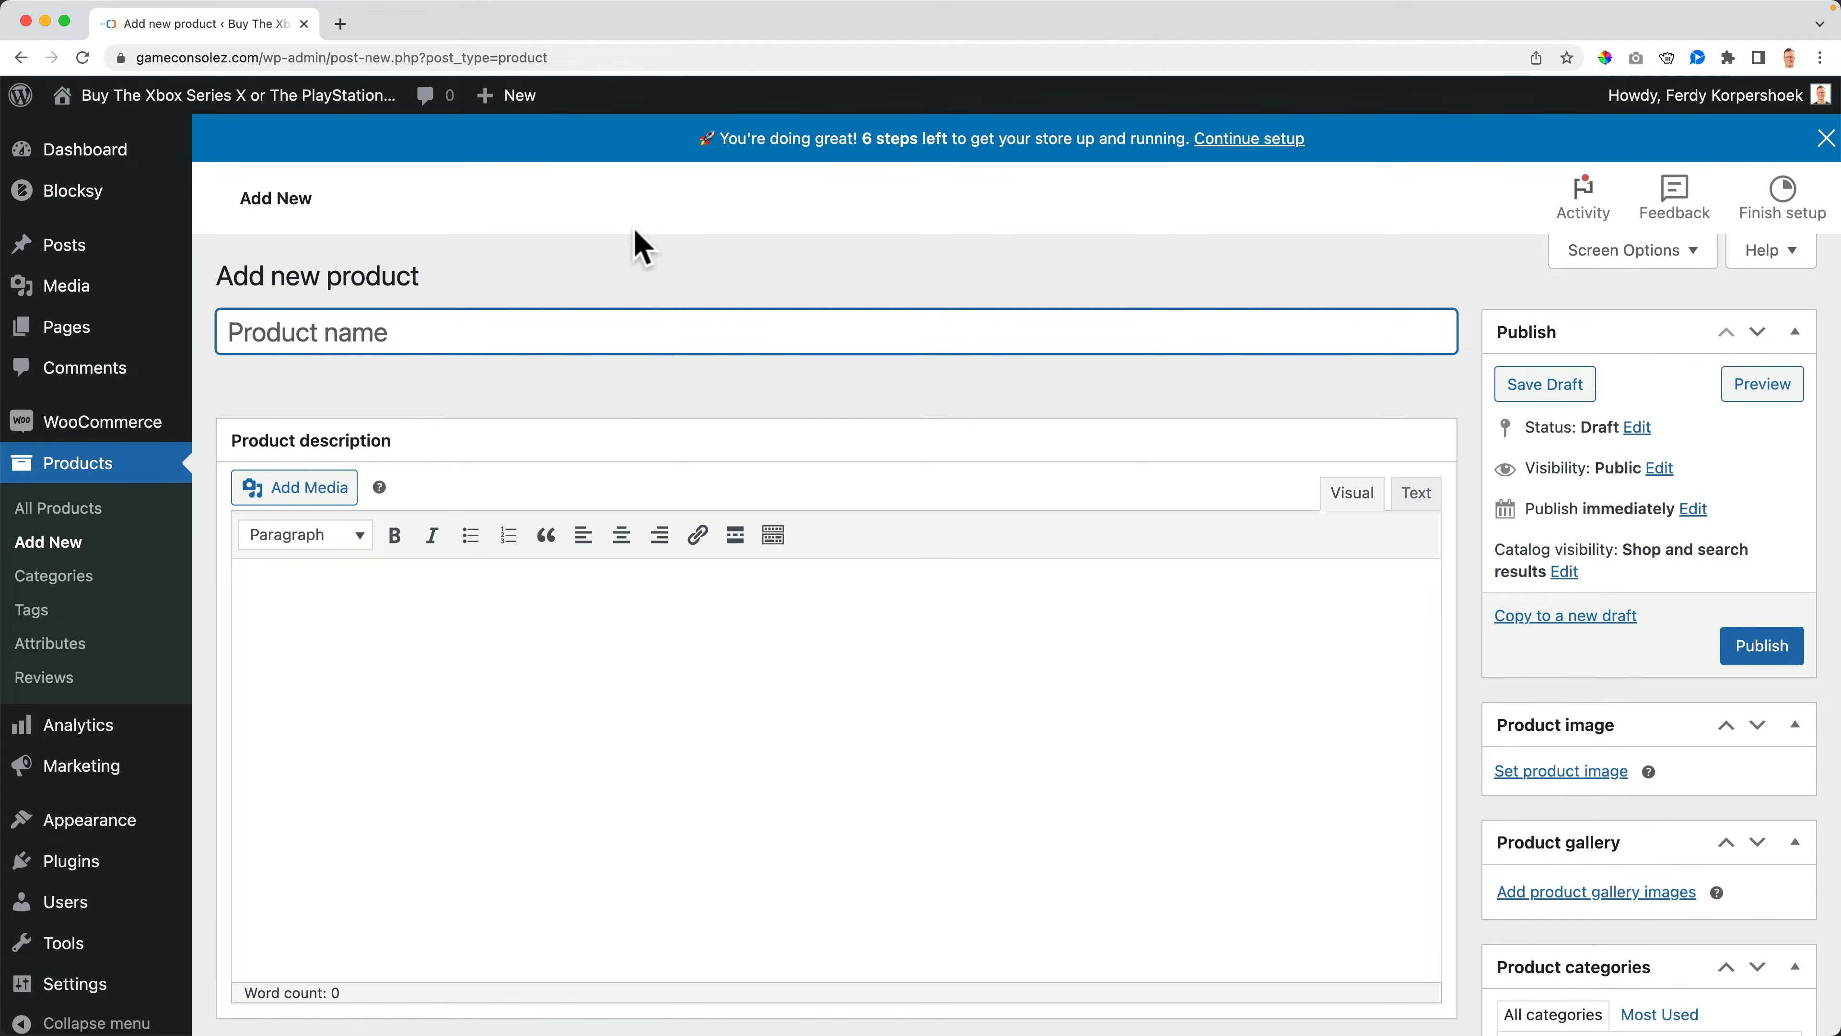
click(1825, 137)
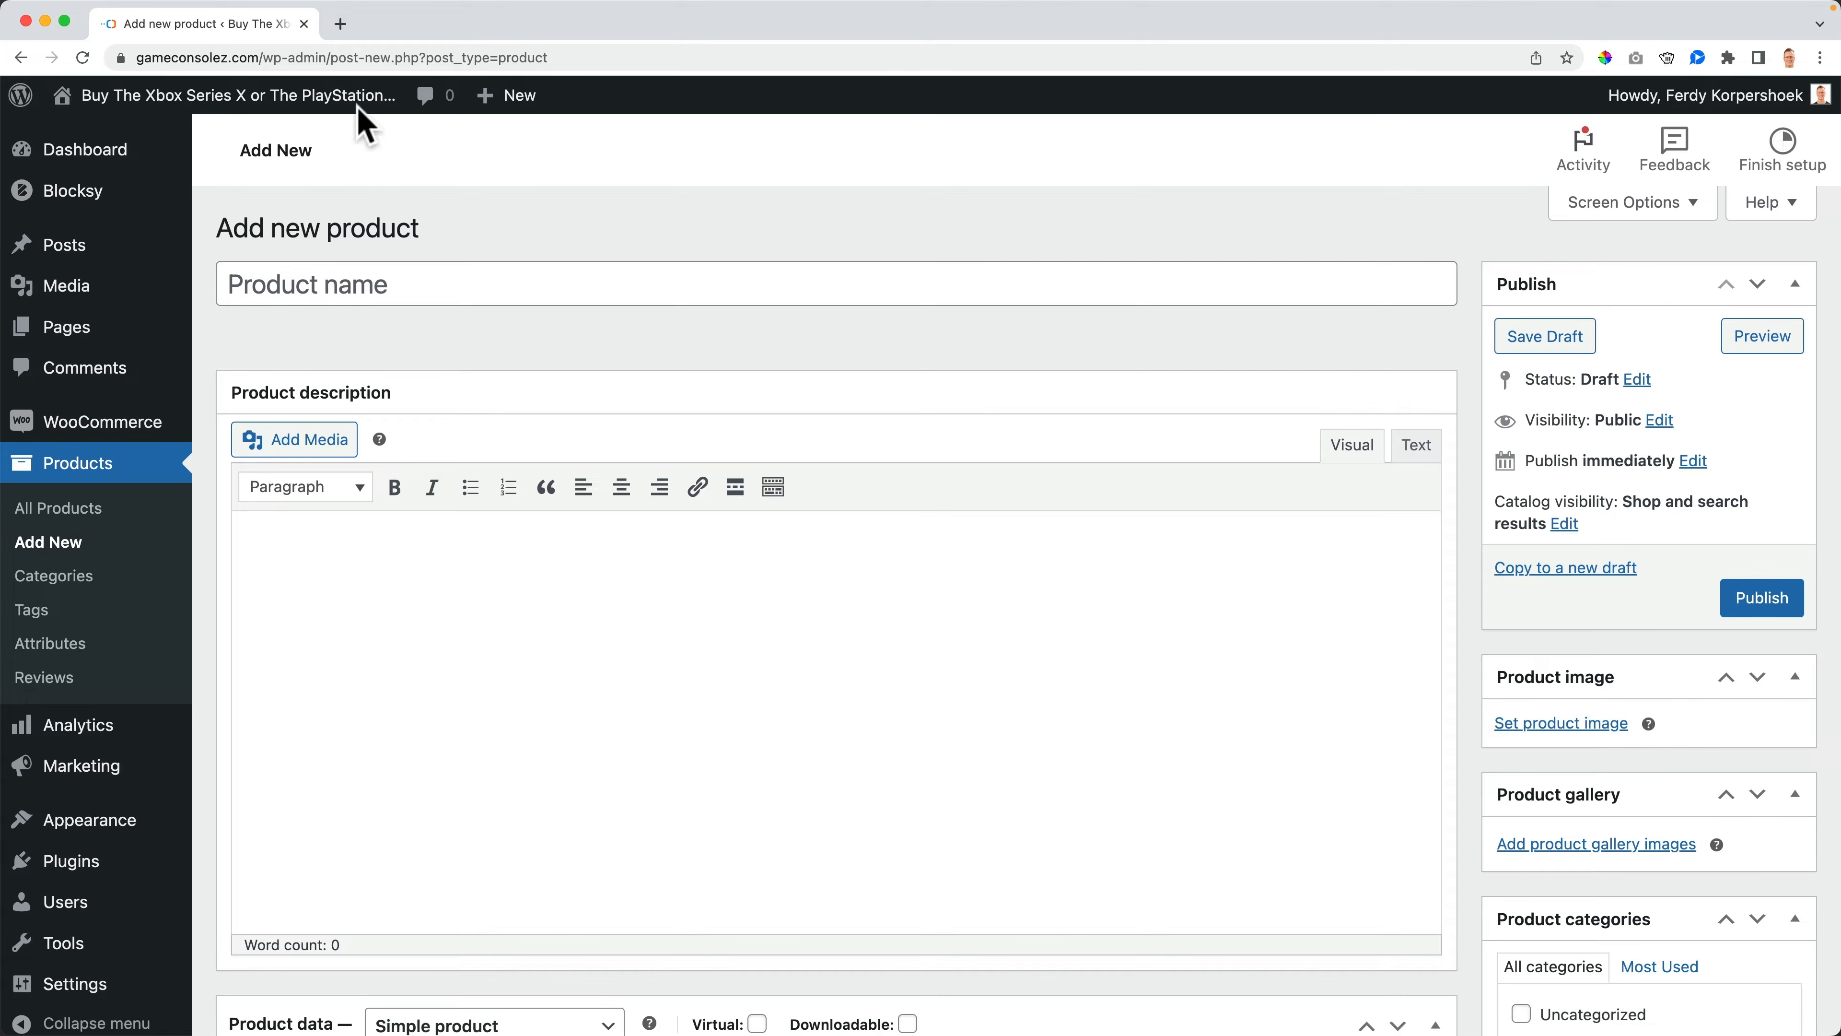
- Search Google in a new tab for nike hoodie
click(339, 24)
text(nike hooe)
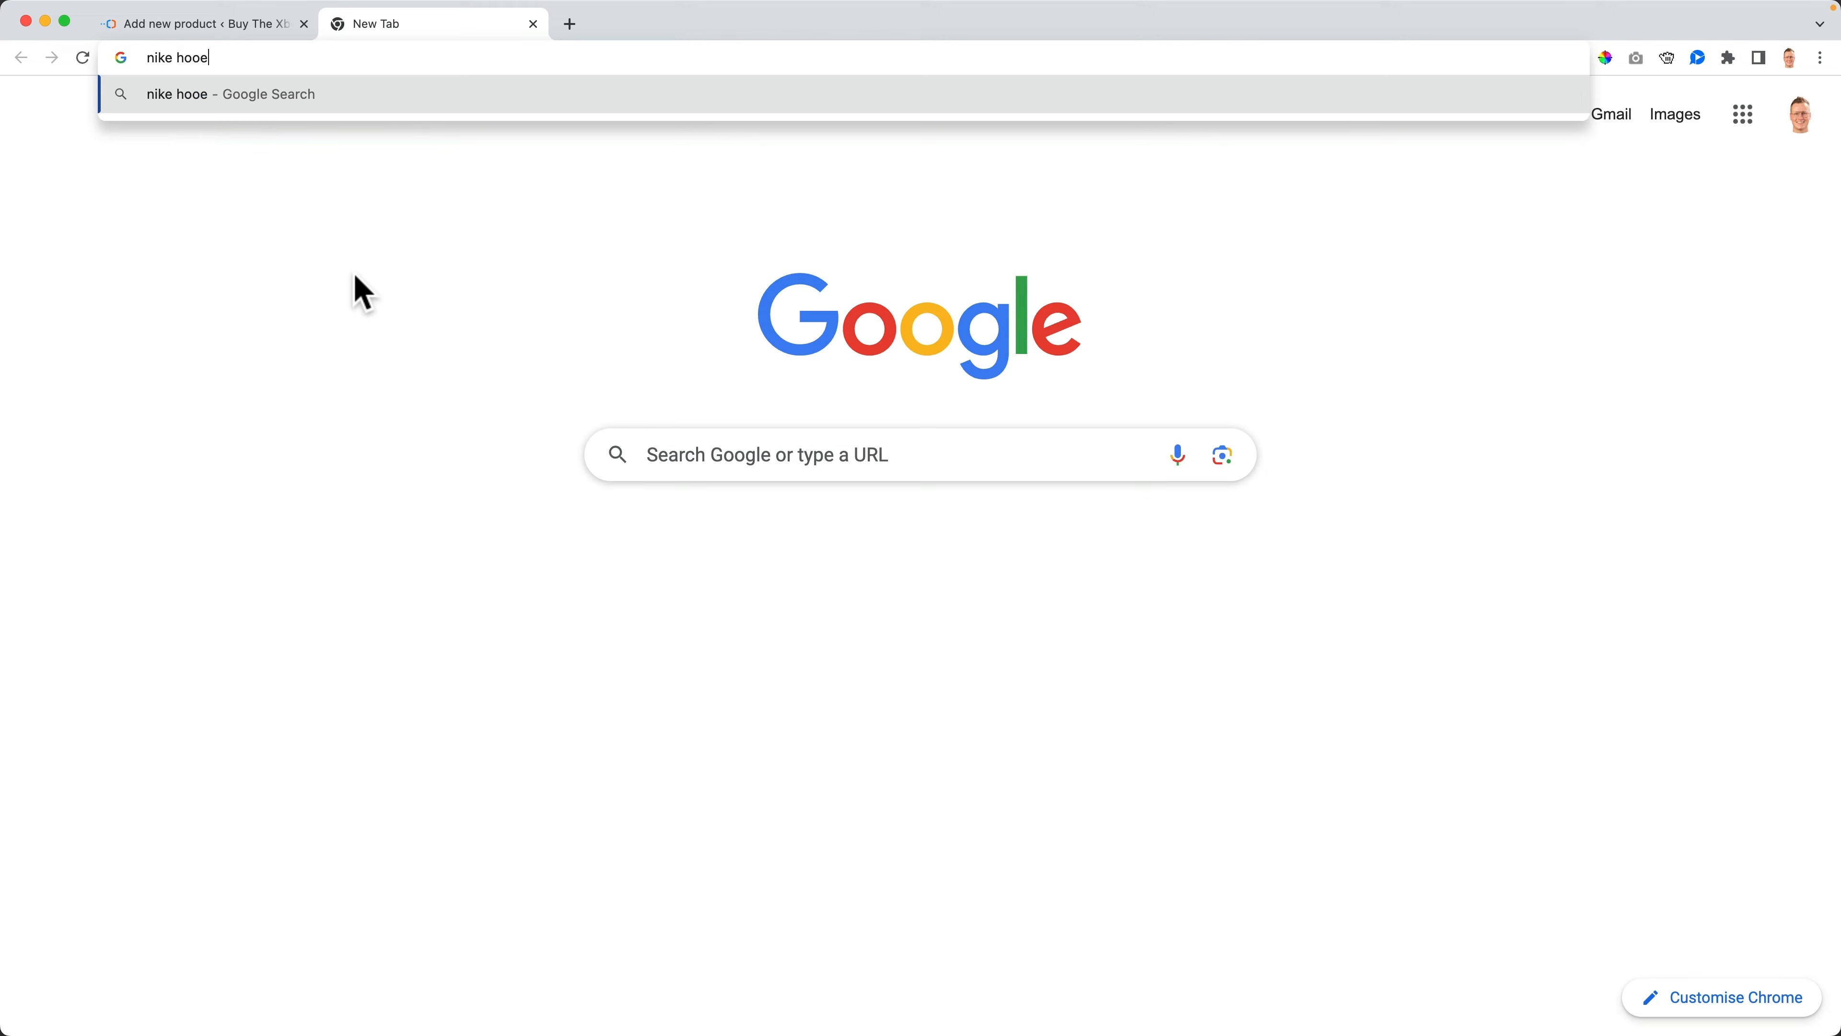
key(BackSpace)
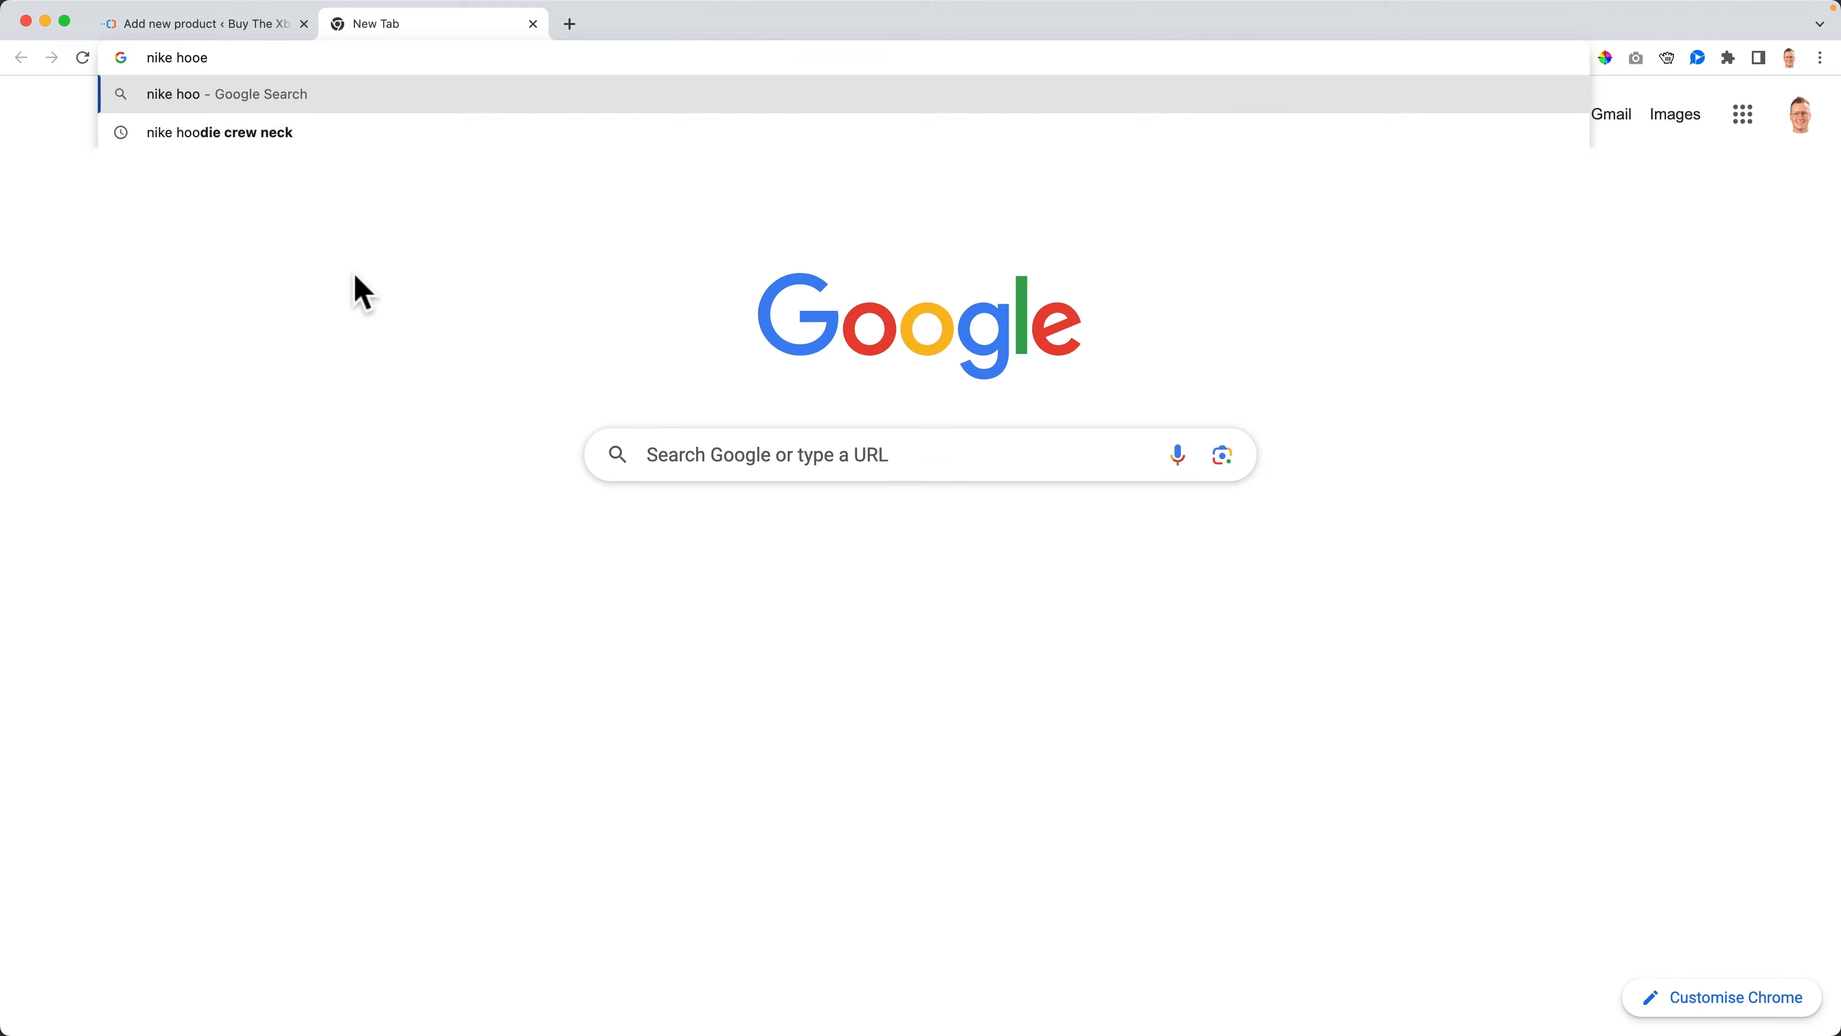
key(Down)
key(Return)
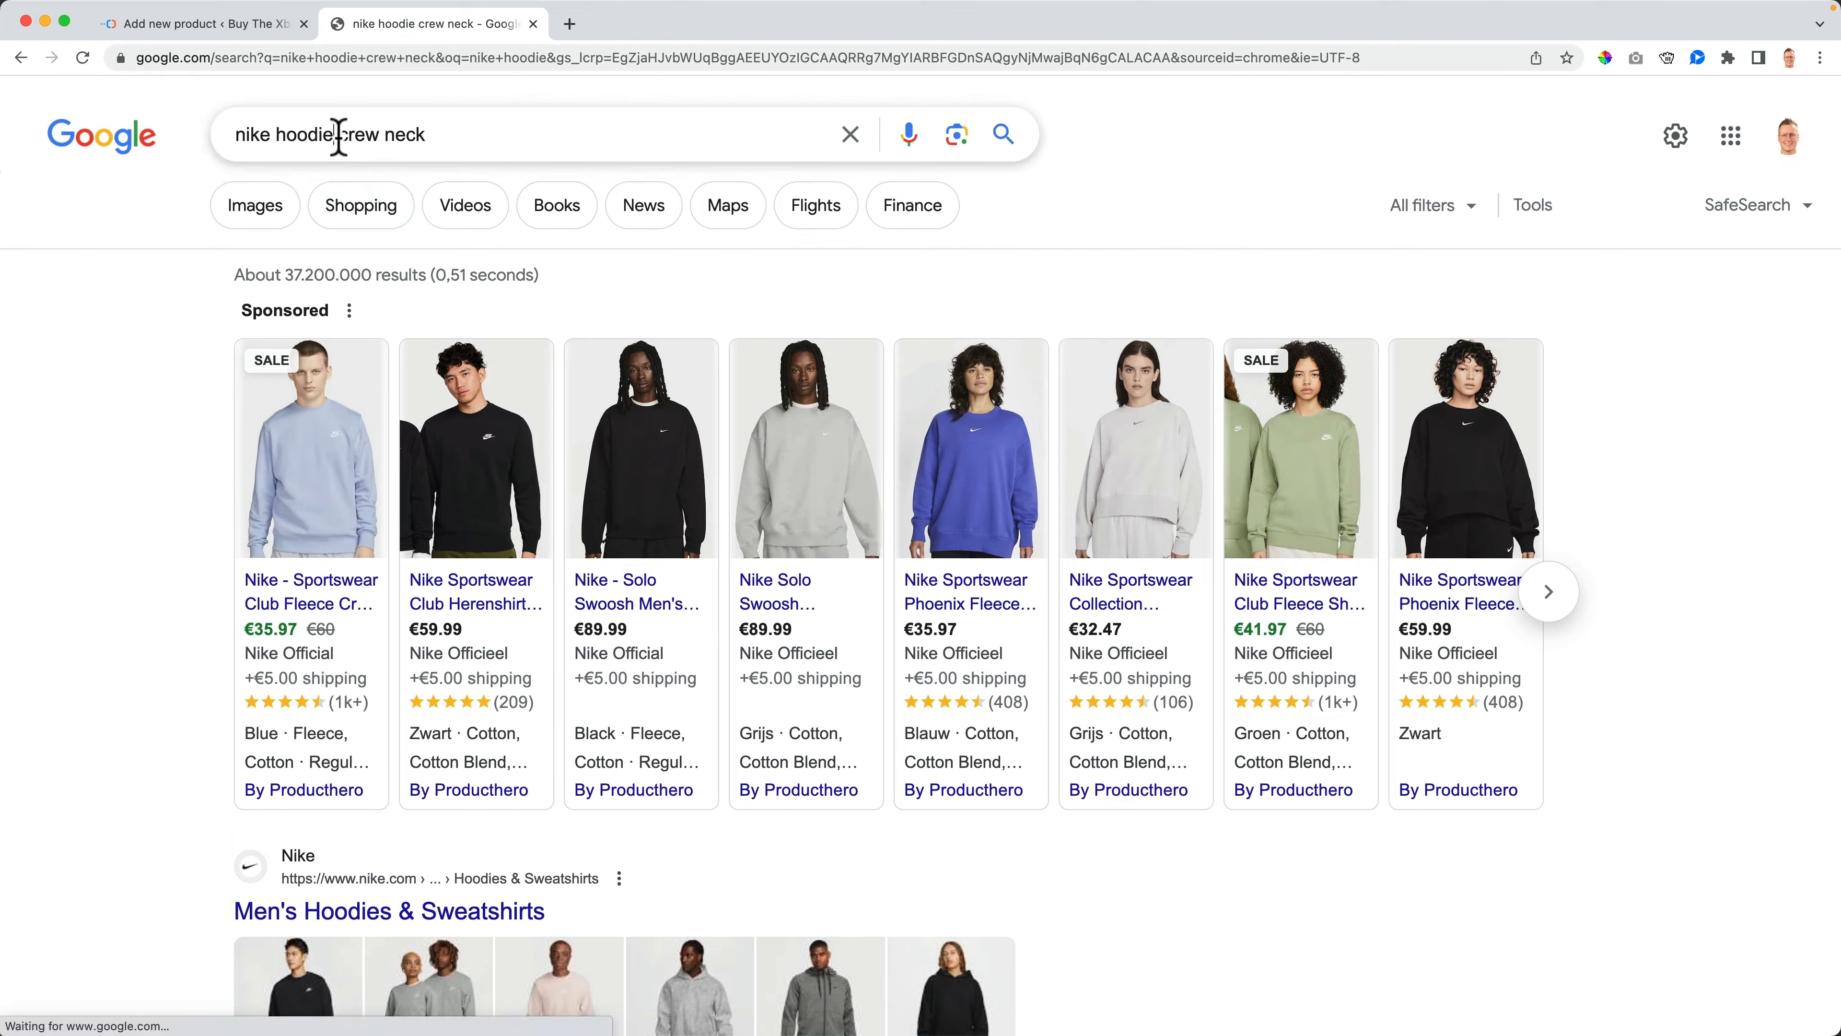
drag(336, 138, 450, 139)
key(BackSpace)
key(Return)
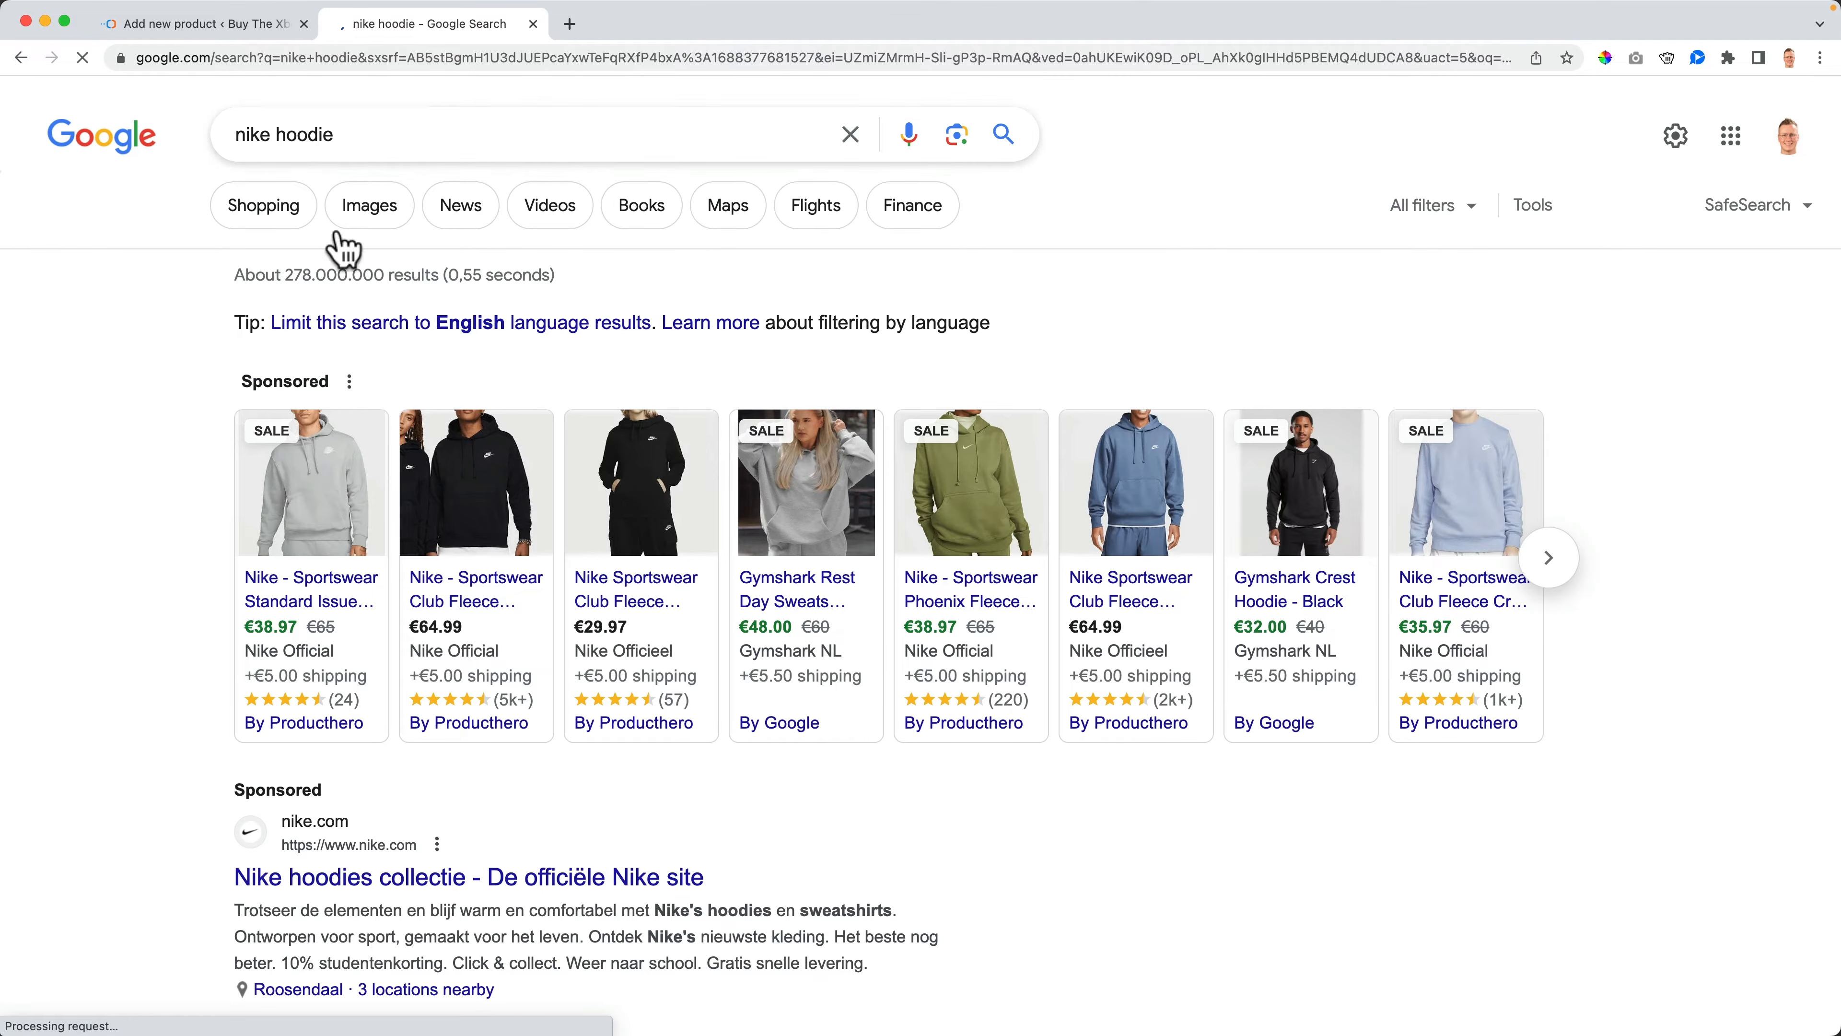
- Name the new product Hoodie, then switch back to the nike hoodie search results tab
mouse_move(330, 602)
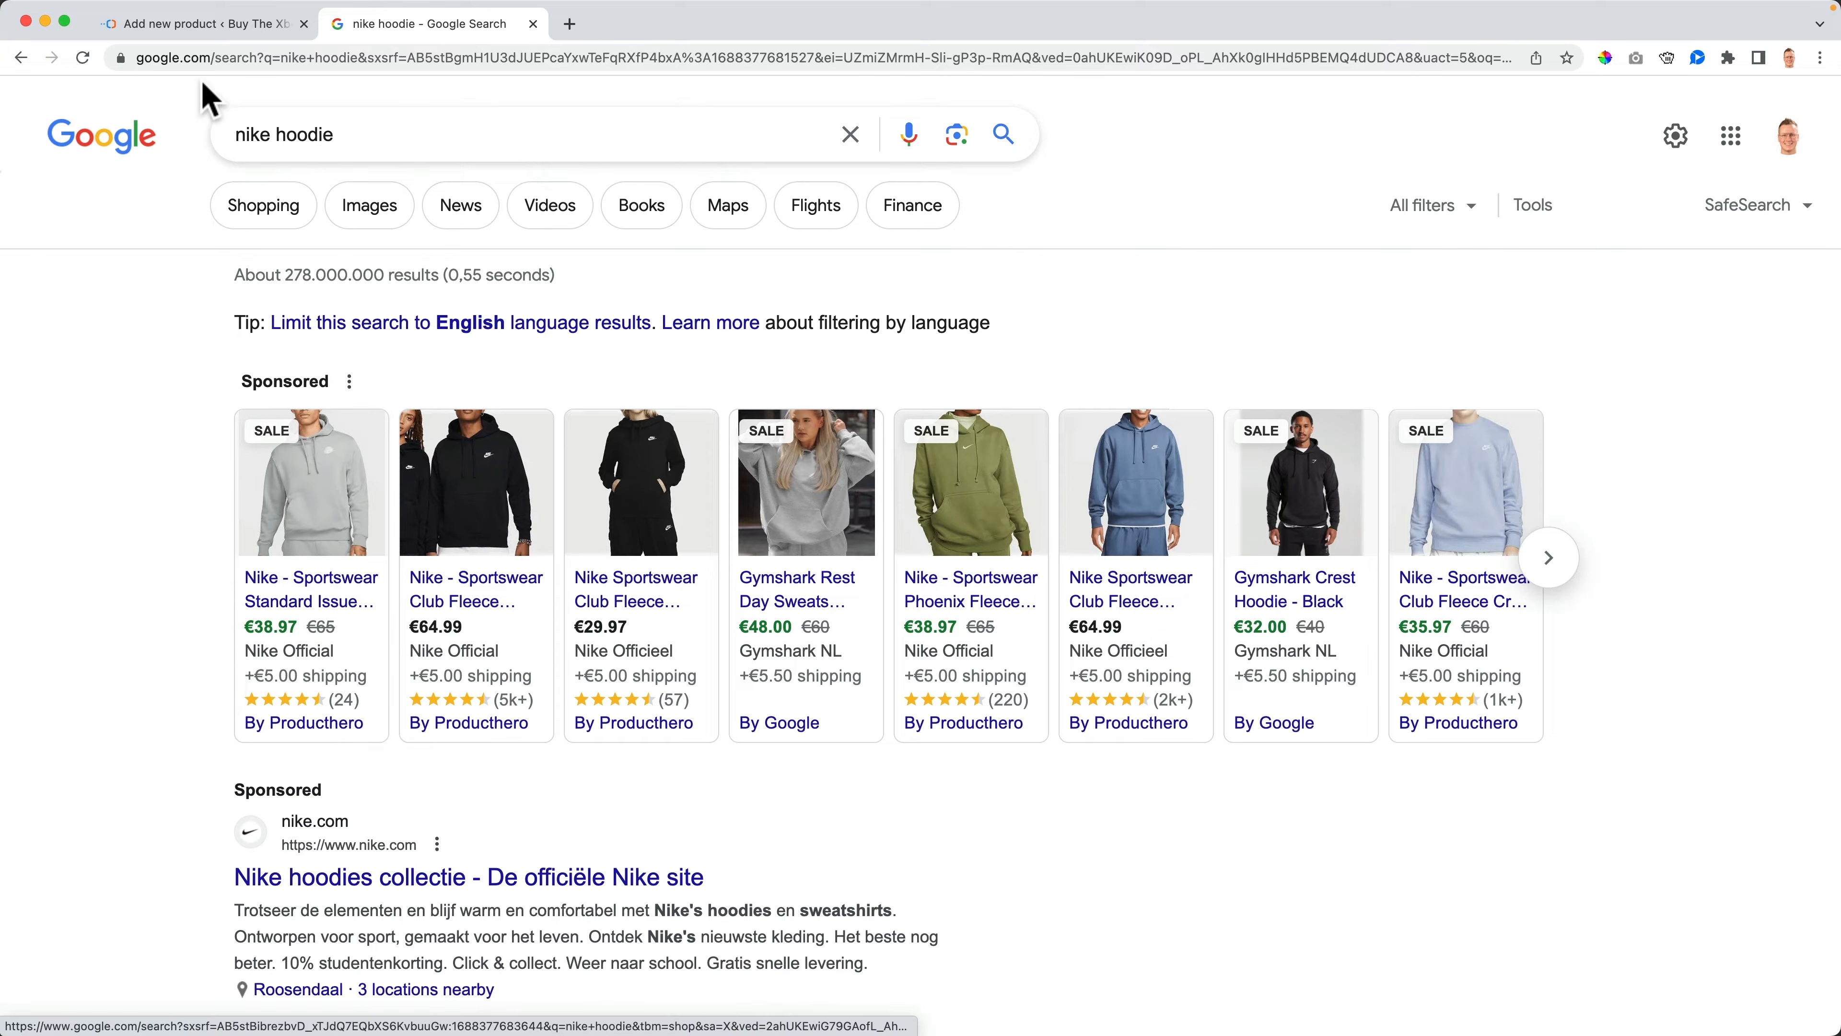
click(203, 23)
click(374, 300)
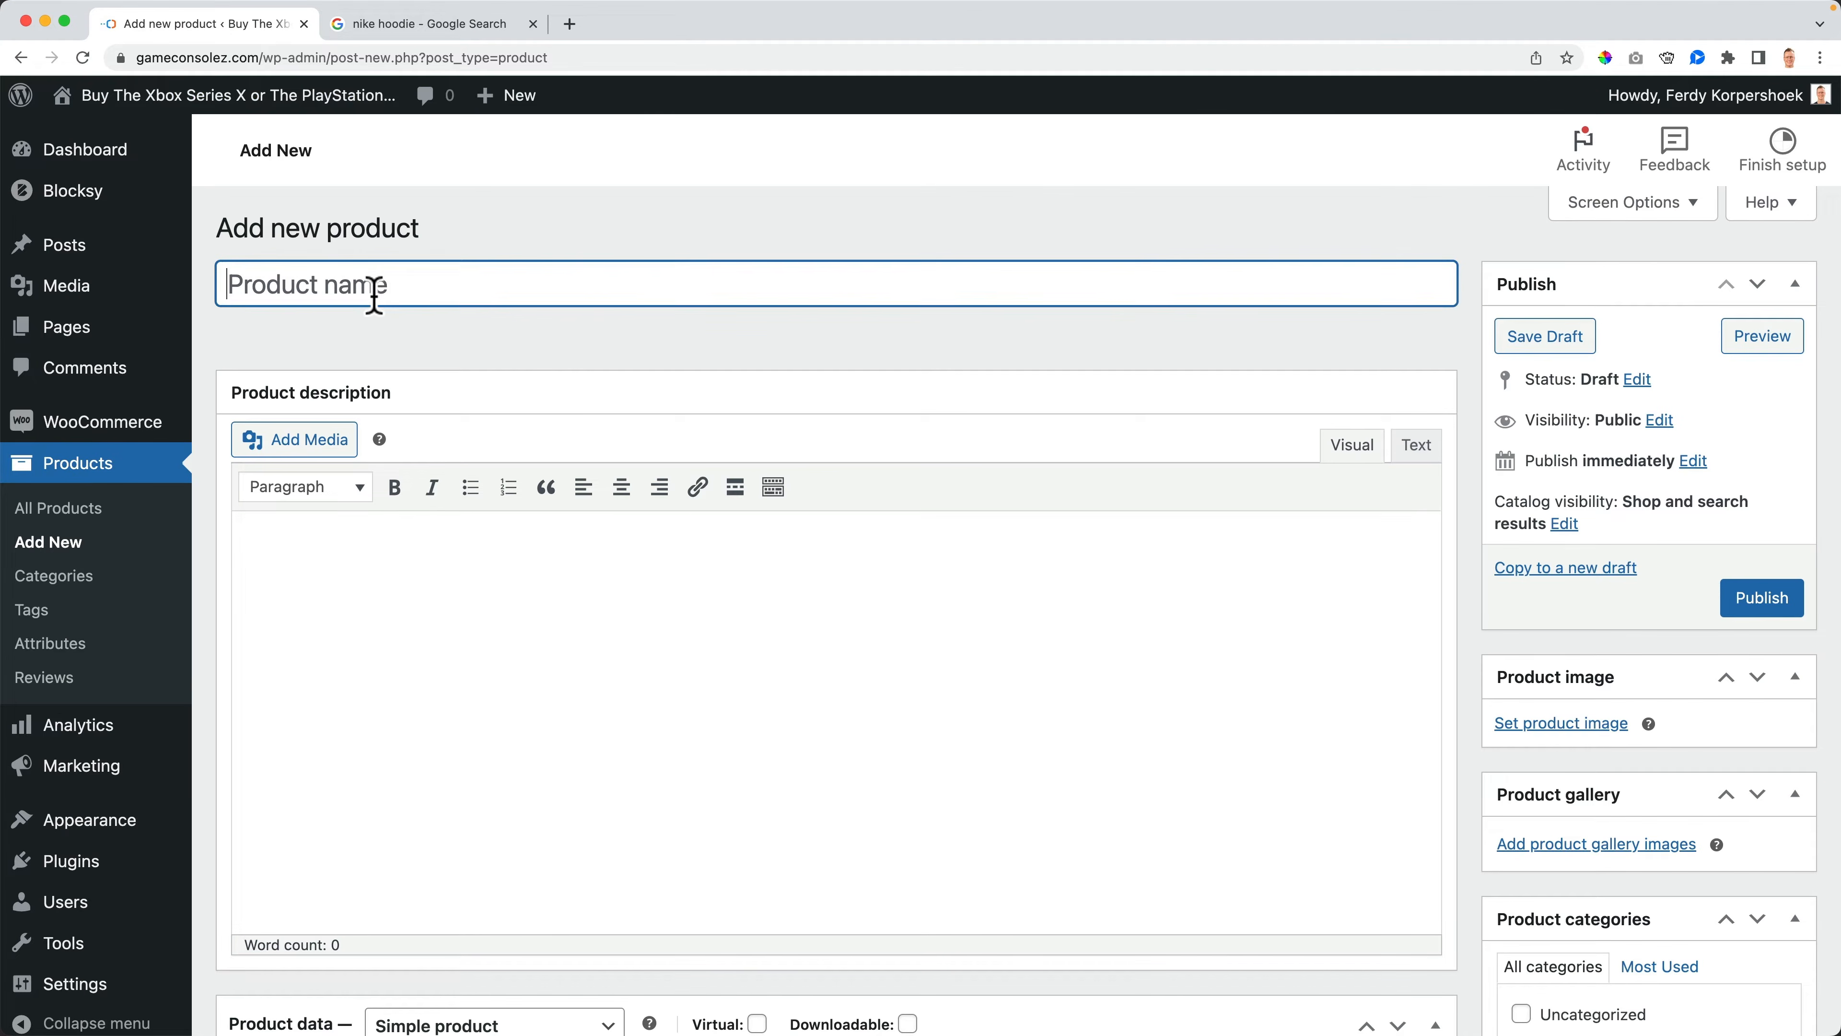
text(Hoodie)
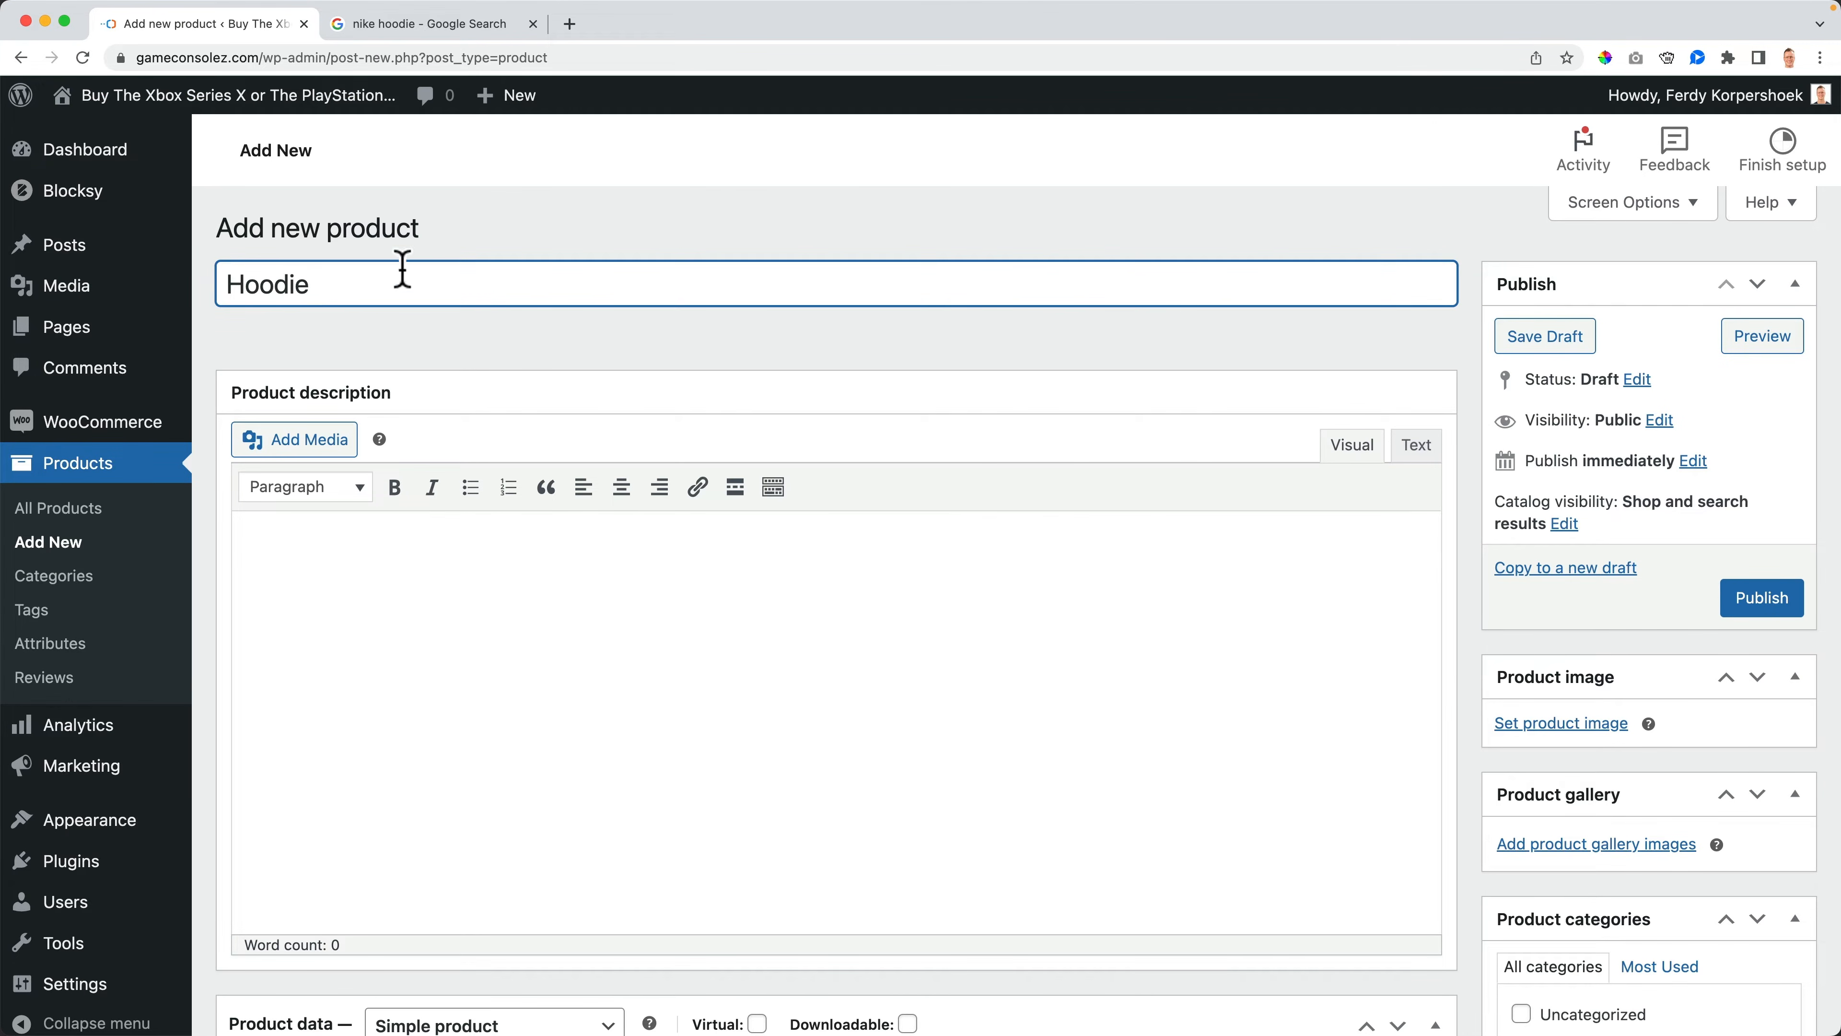
click(421, 24)
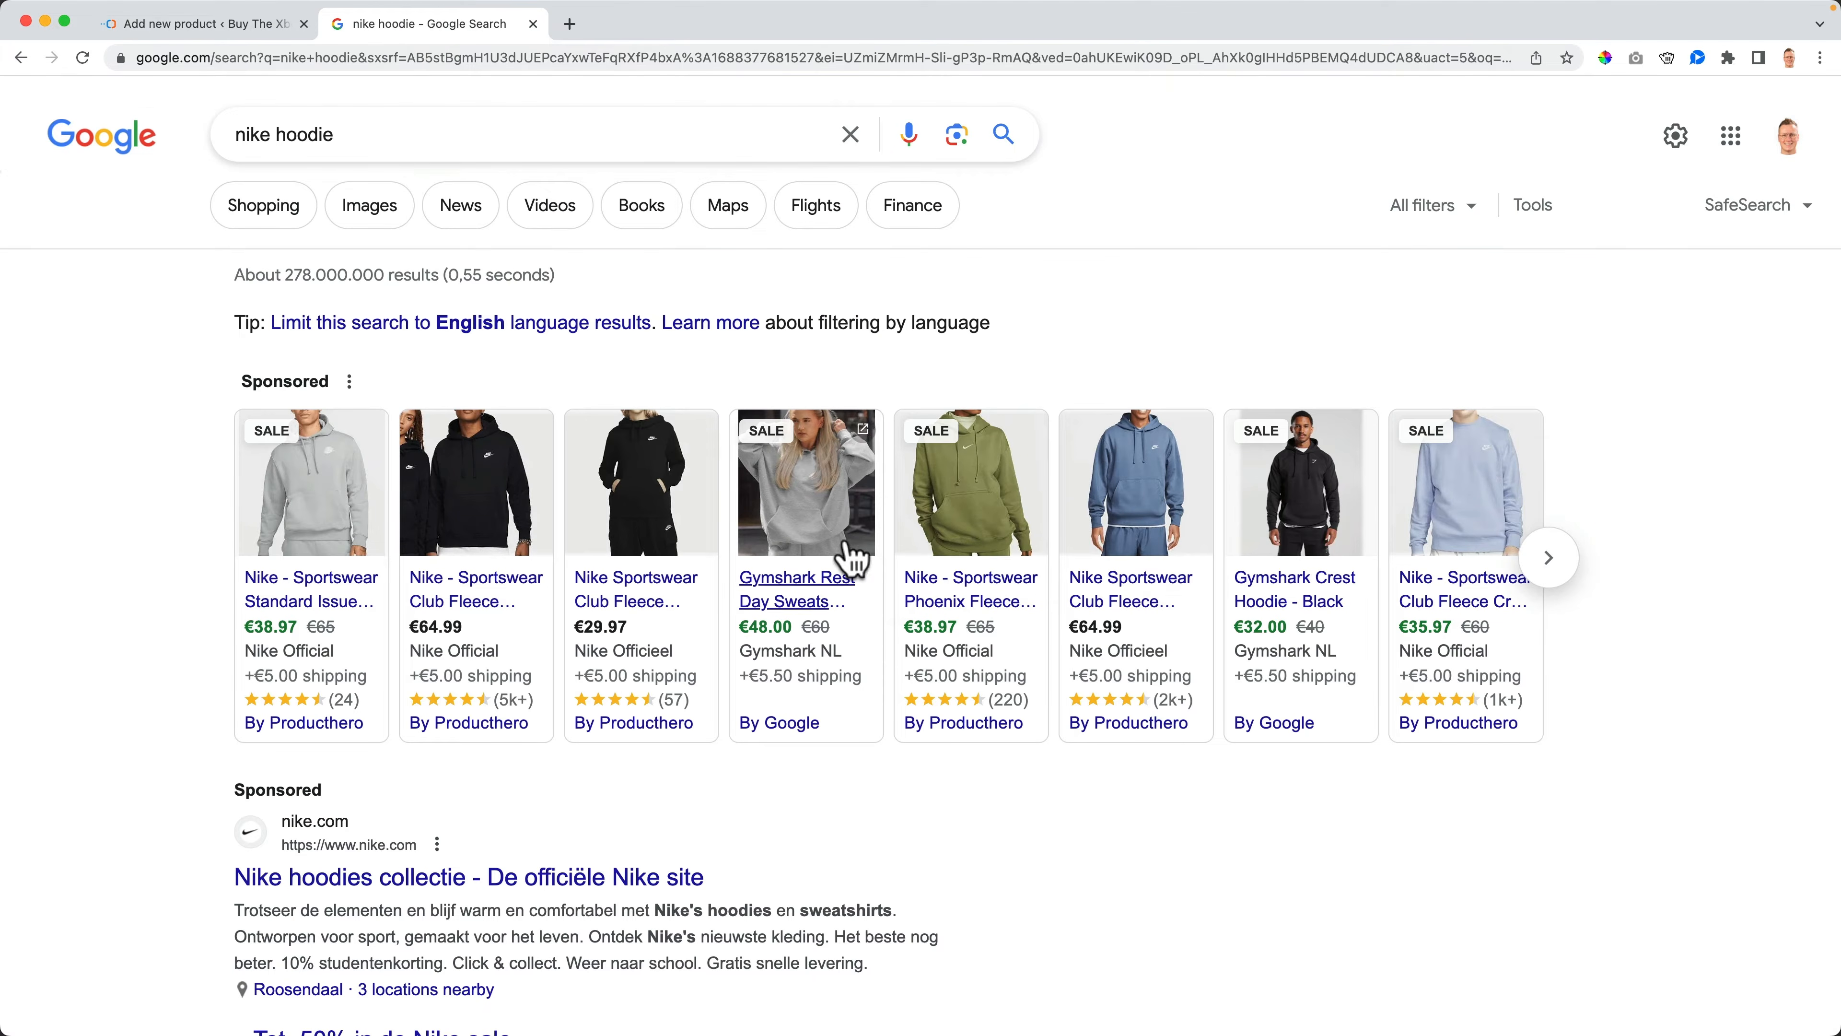
- Rename the product title to Nike Hoodie in the product editor
click(221, 26)
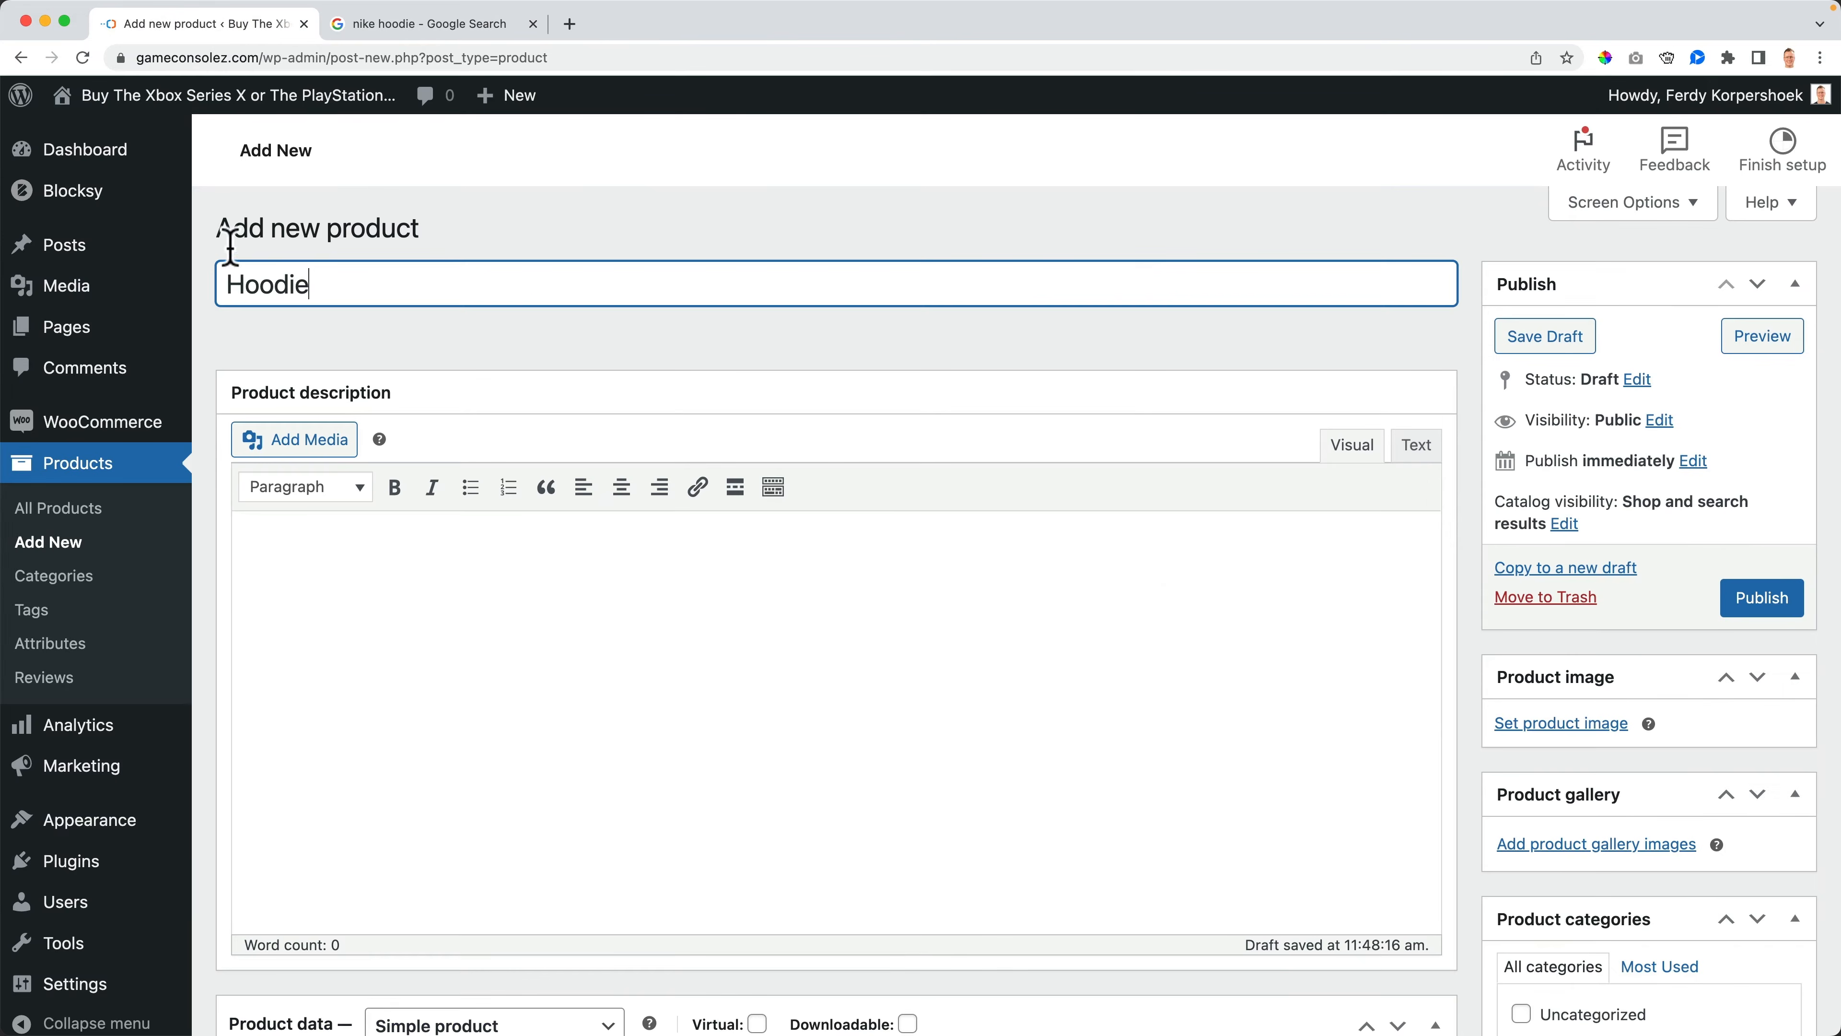
text(Nike)
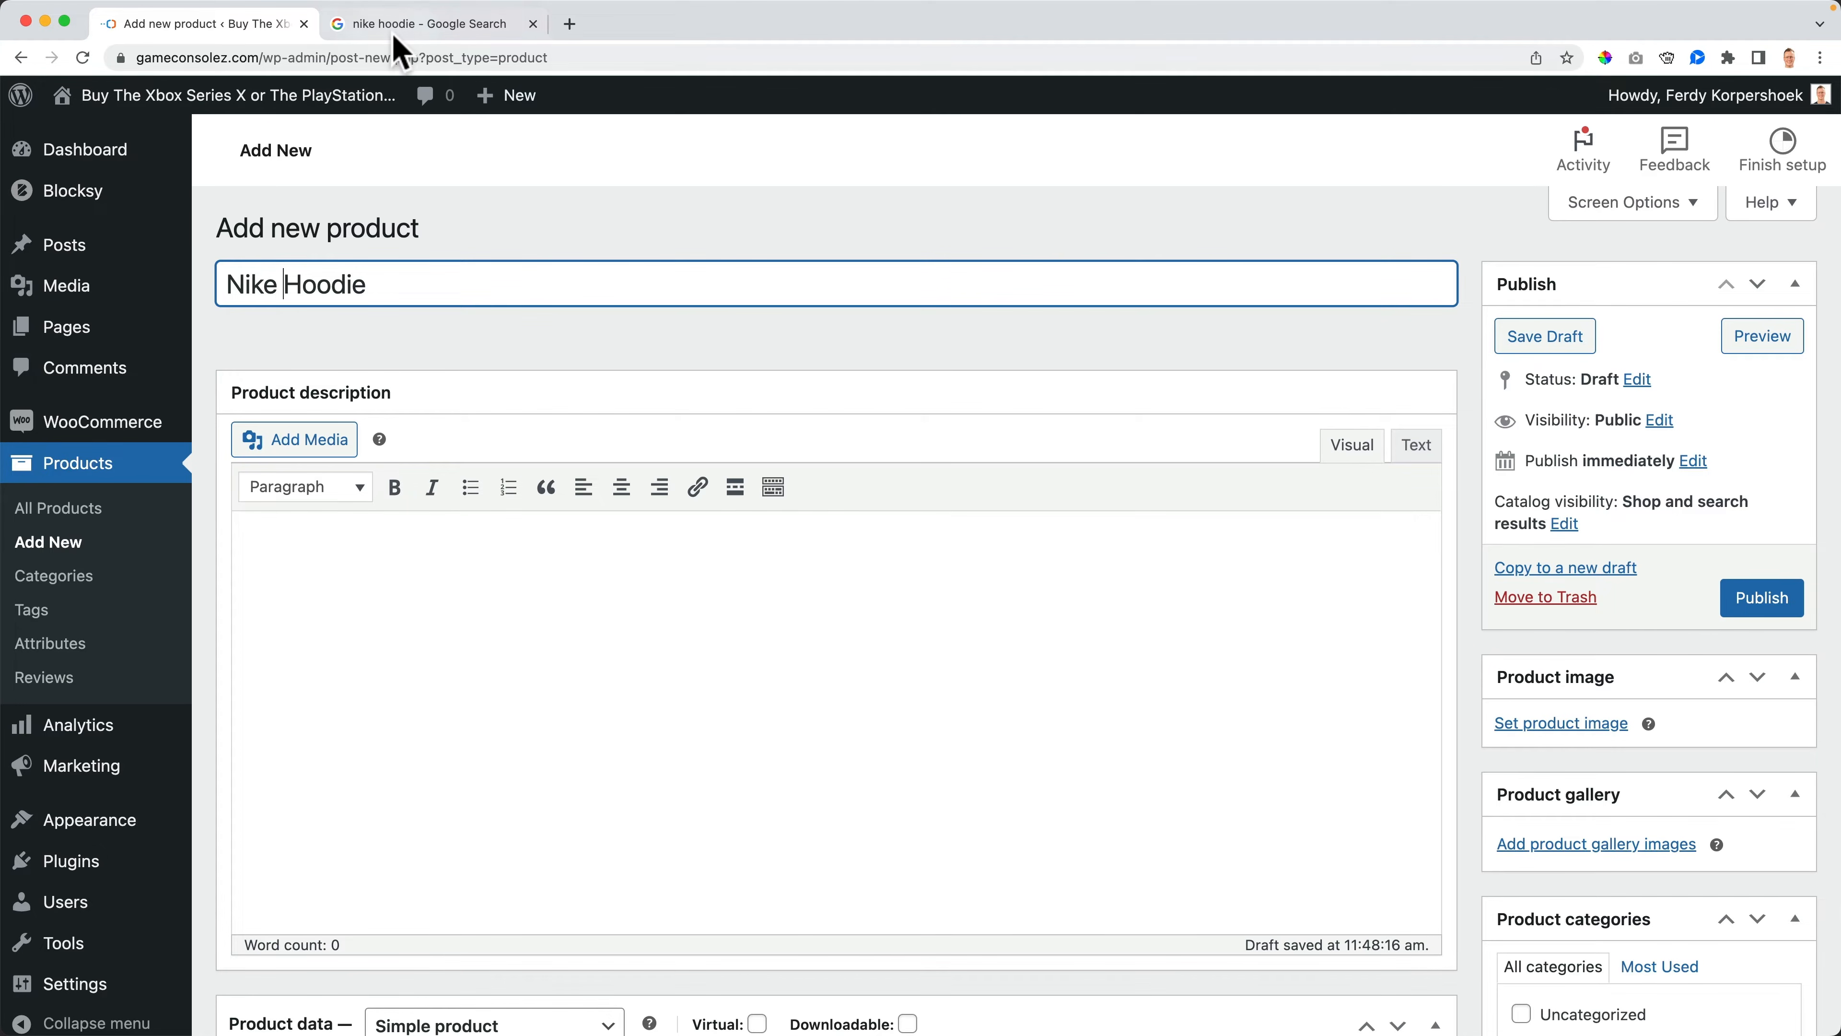
- Open the blue Nike Sportswear Club Fleece Hoodie result from the nike hoodie search
click(352, 24)
mouse_move(475, 599)
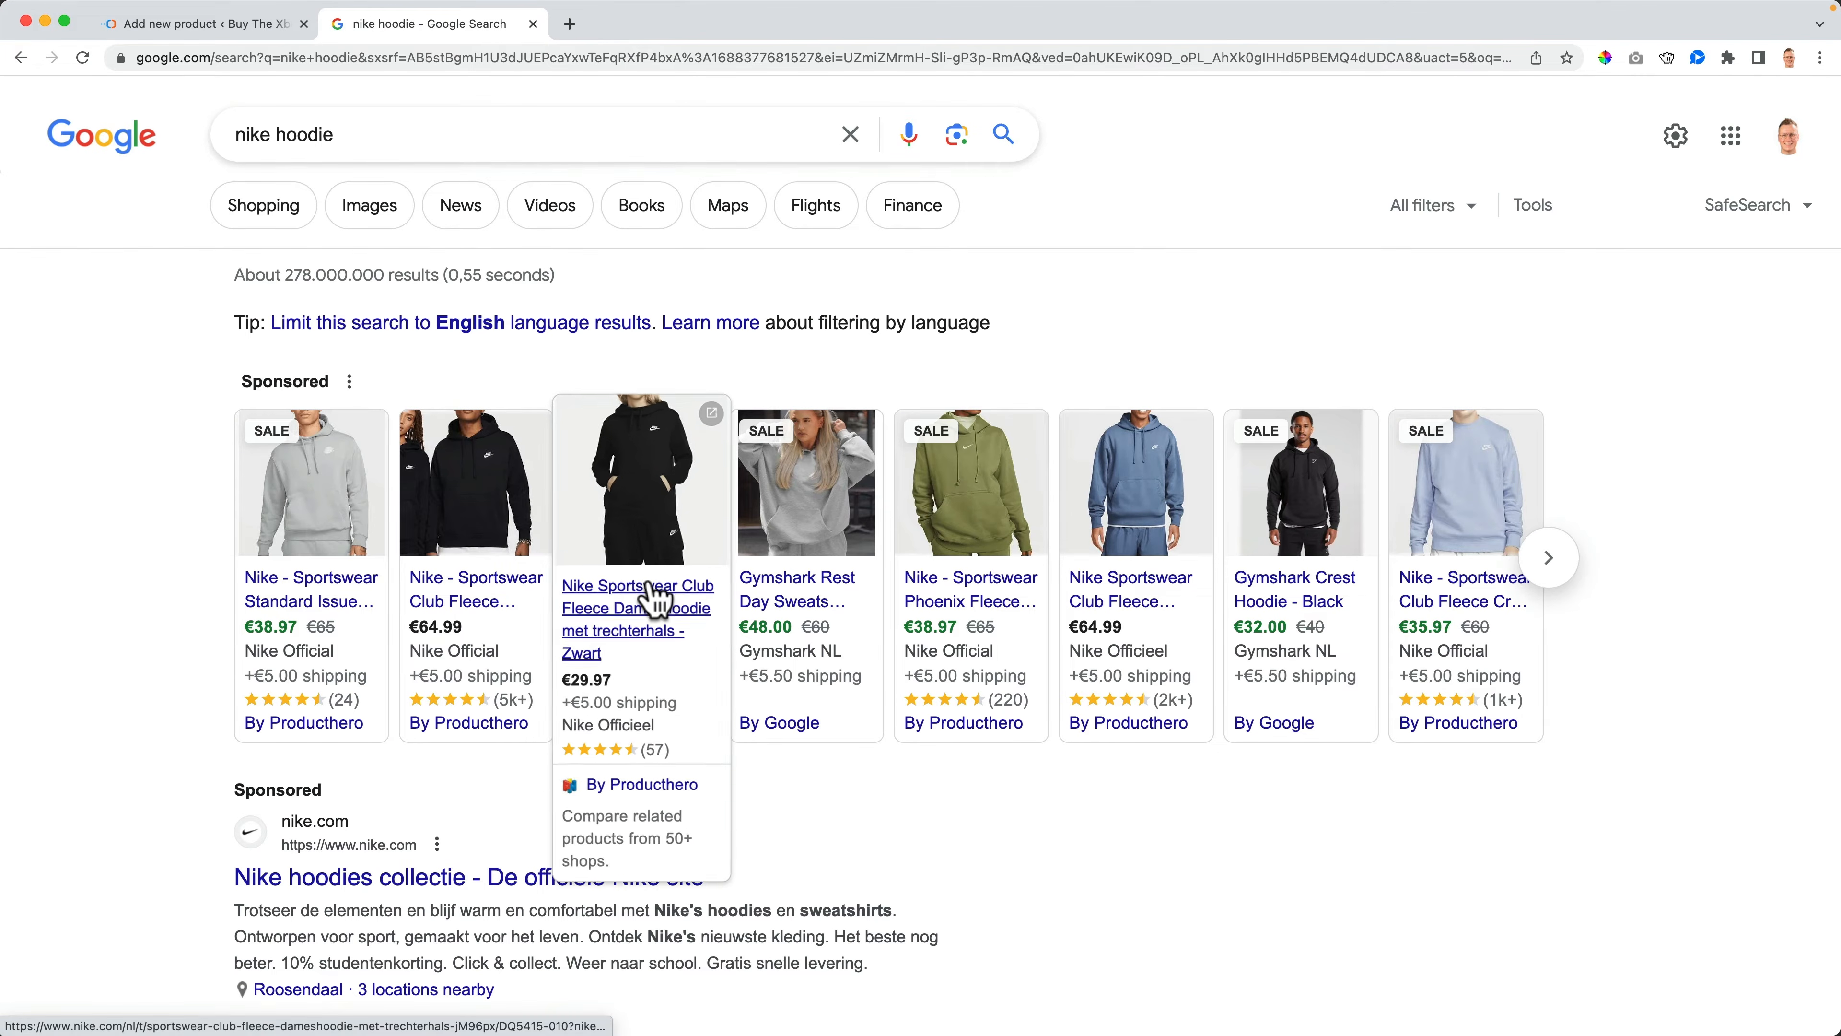
mouse_move(841, 602)
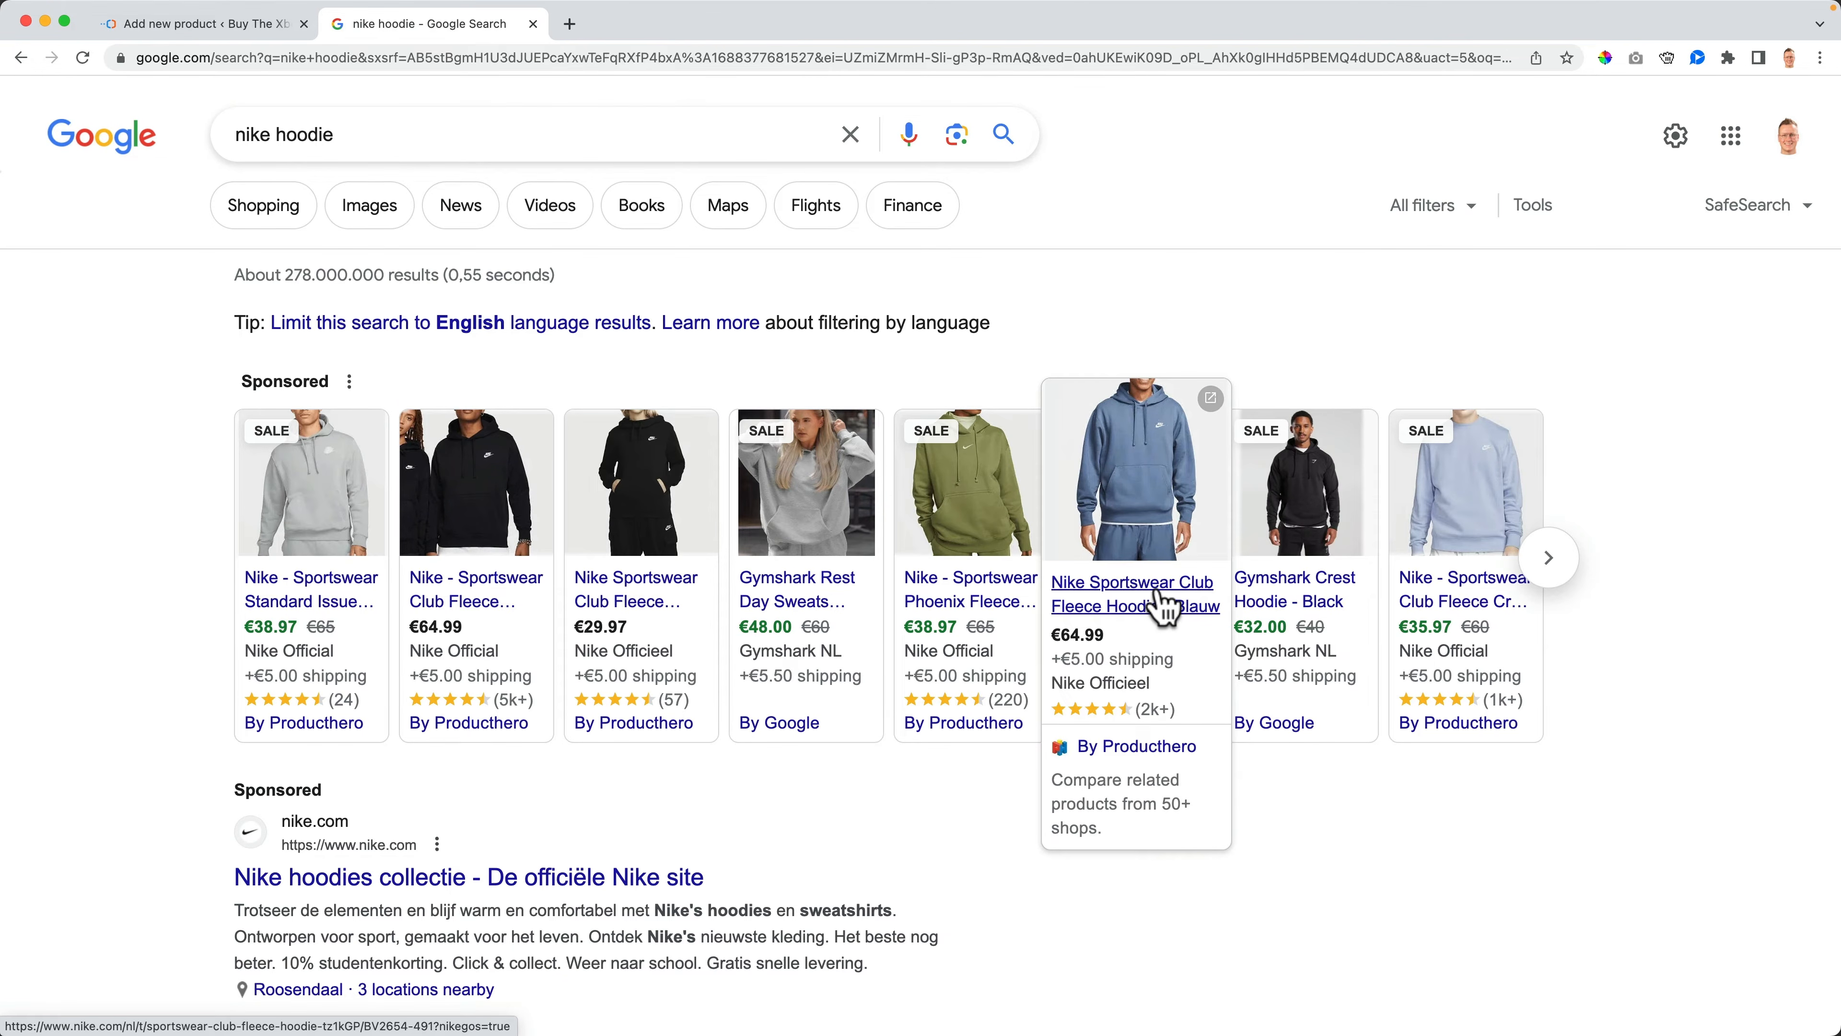
click(1164, 613)
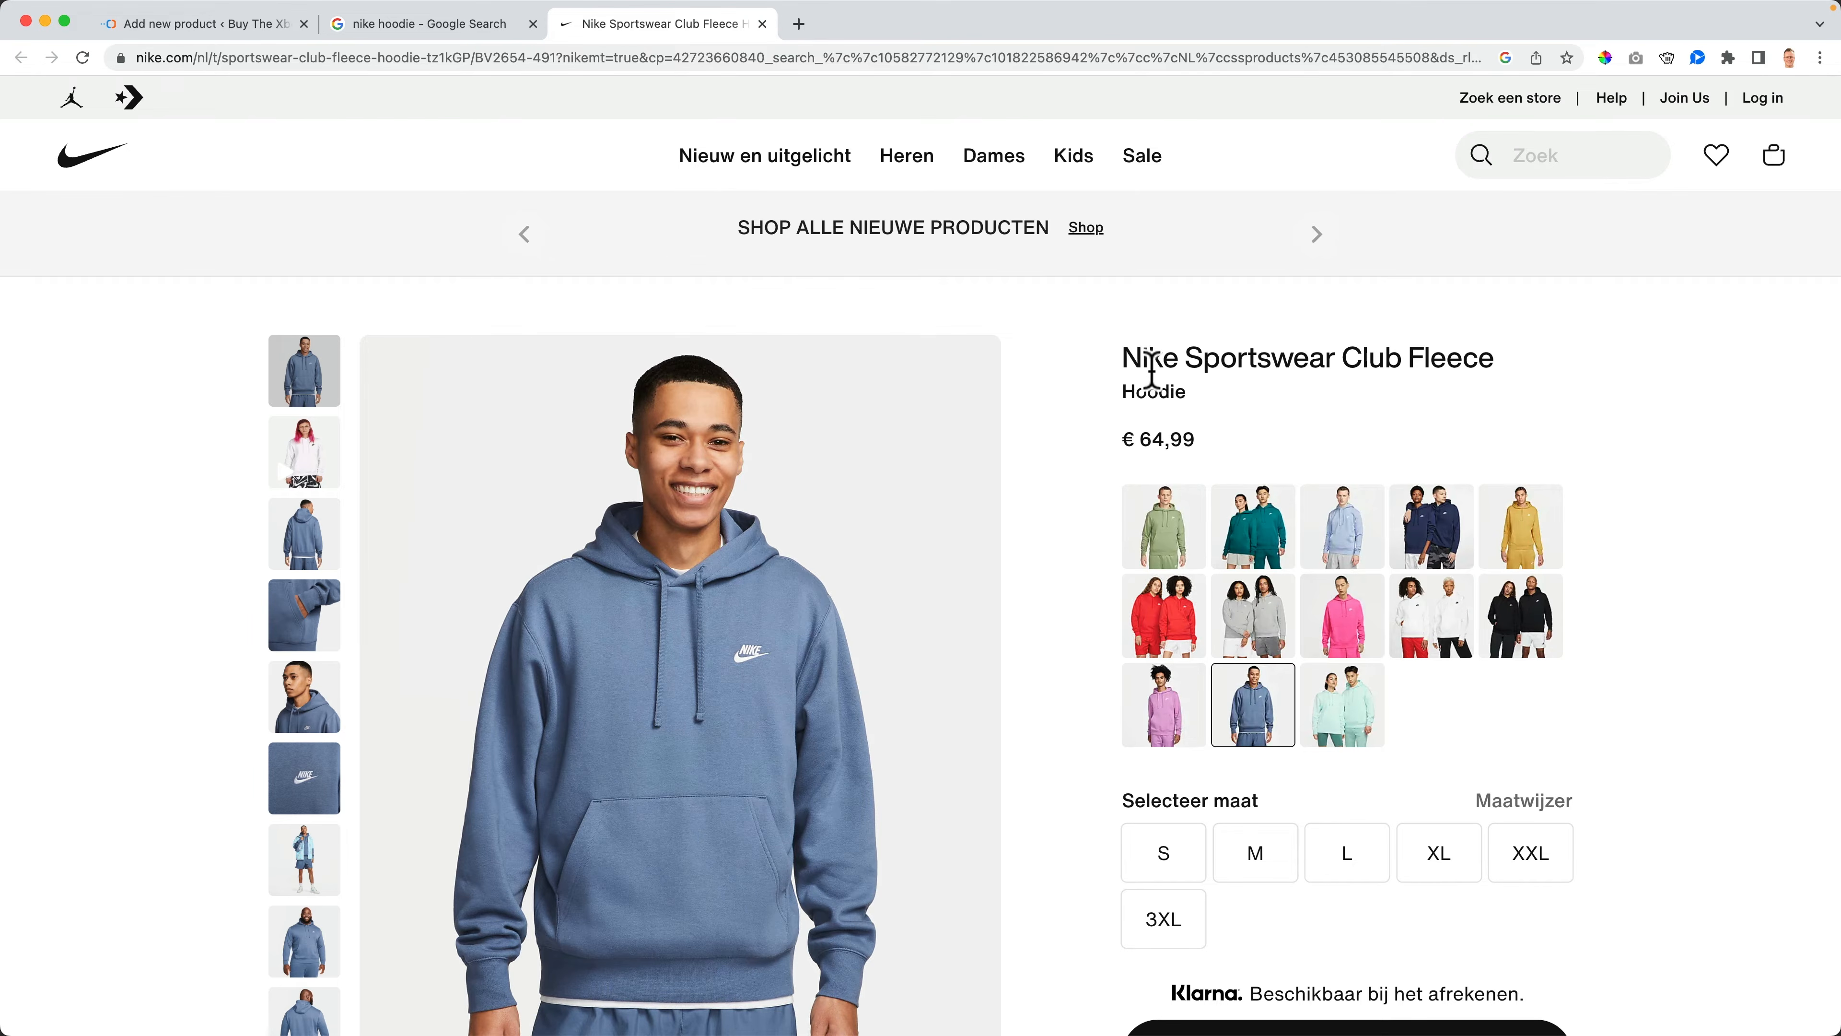
- Close the Nike product page and the Google search tabs, returning to the product editor
click(225, 30)
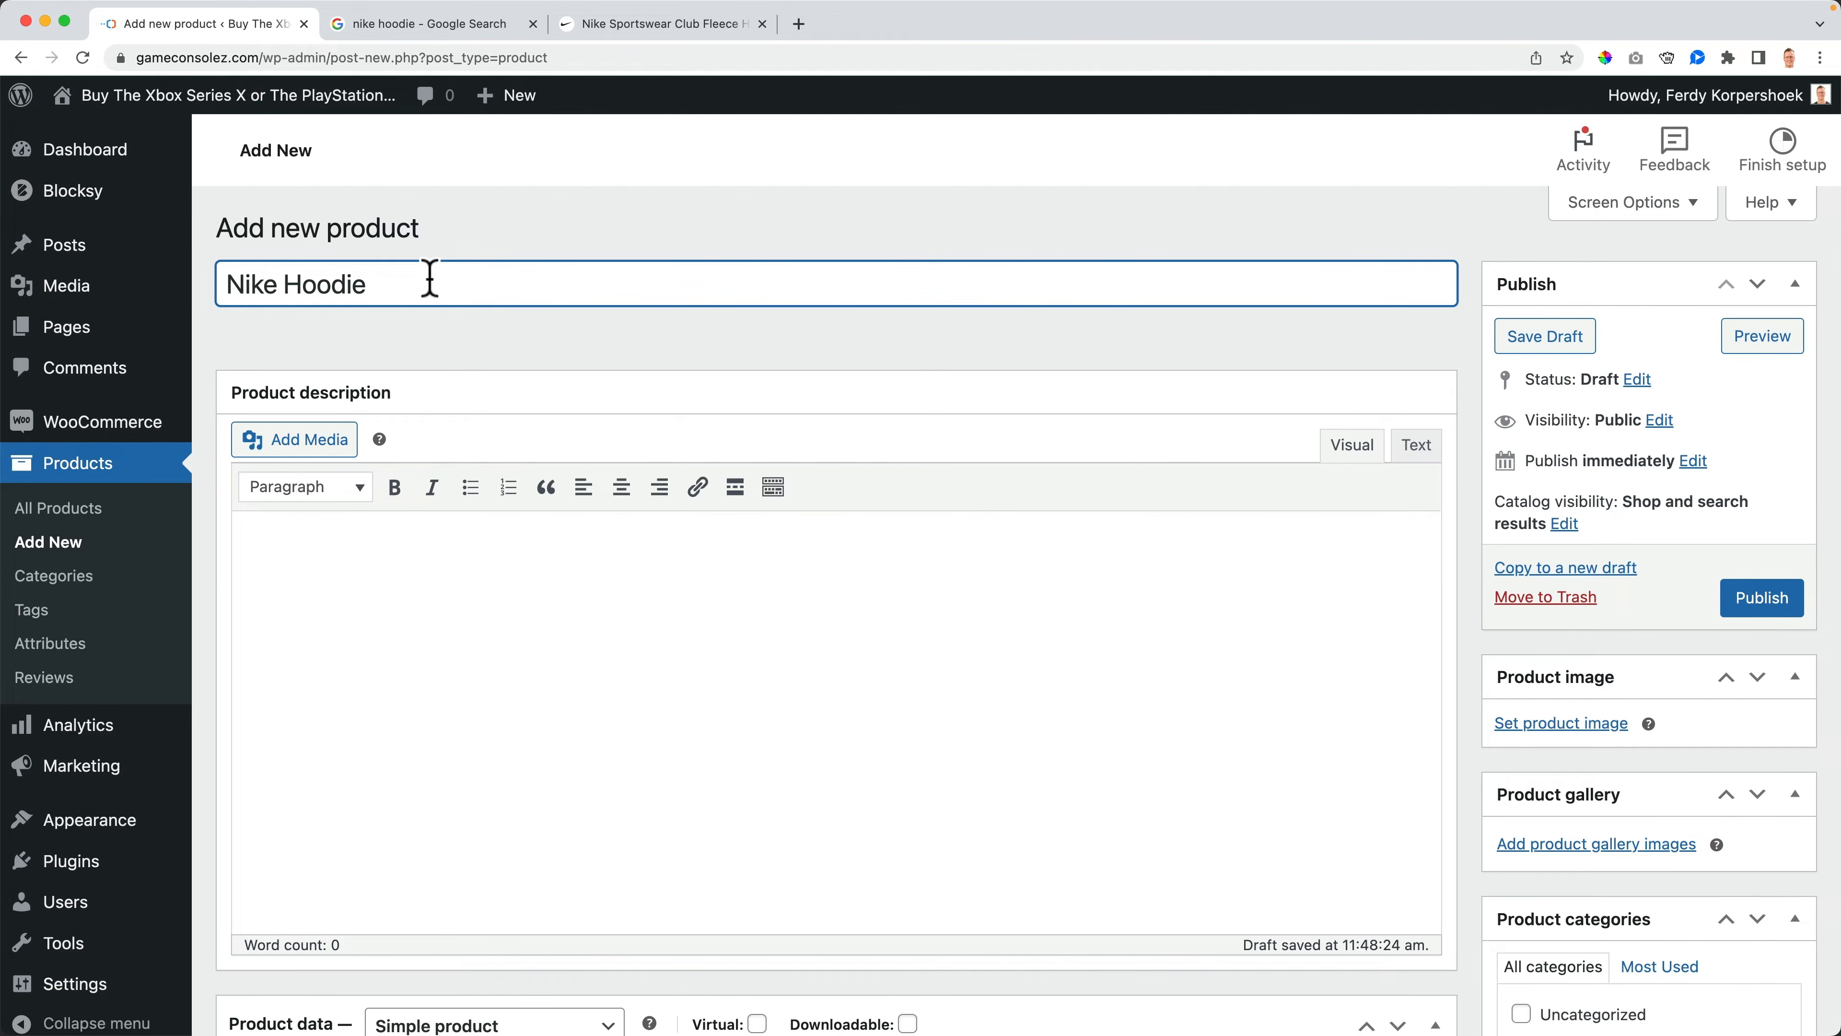
click(714, 27)
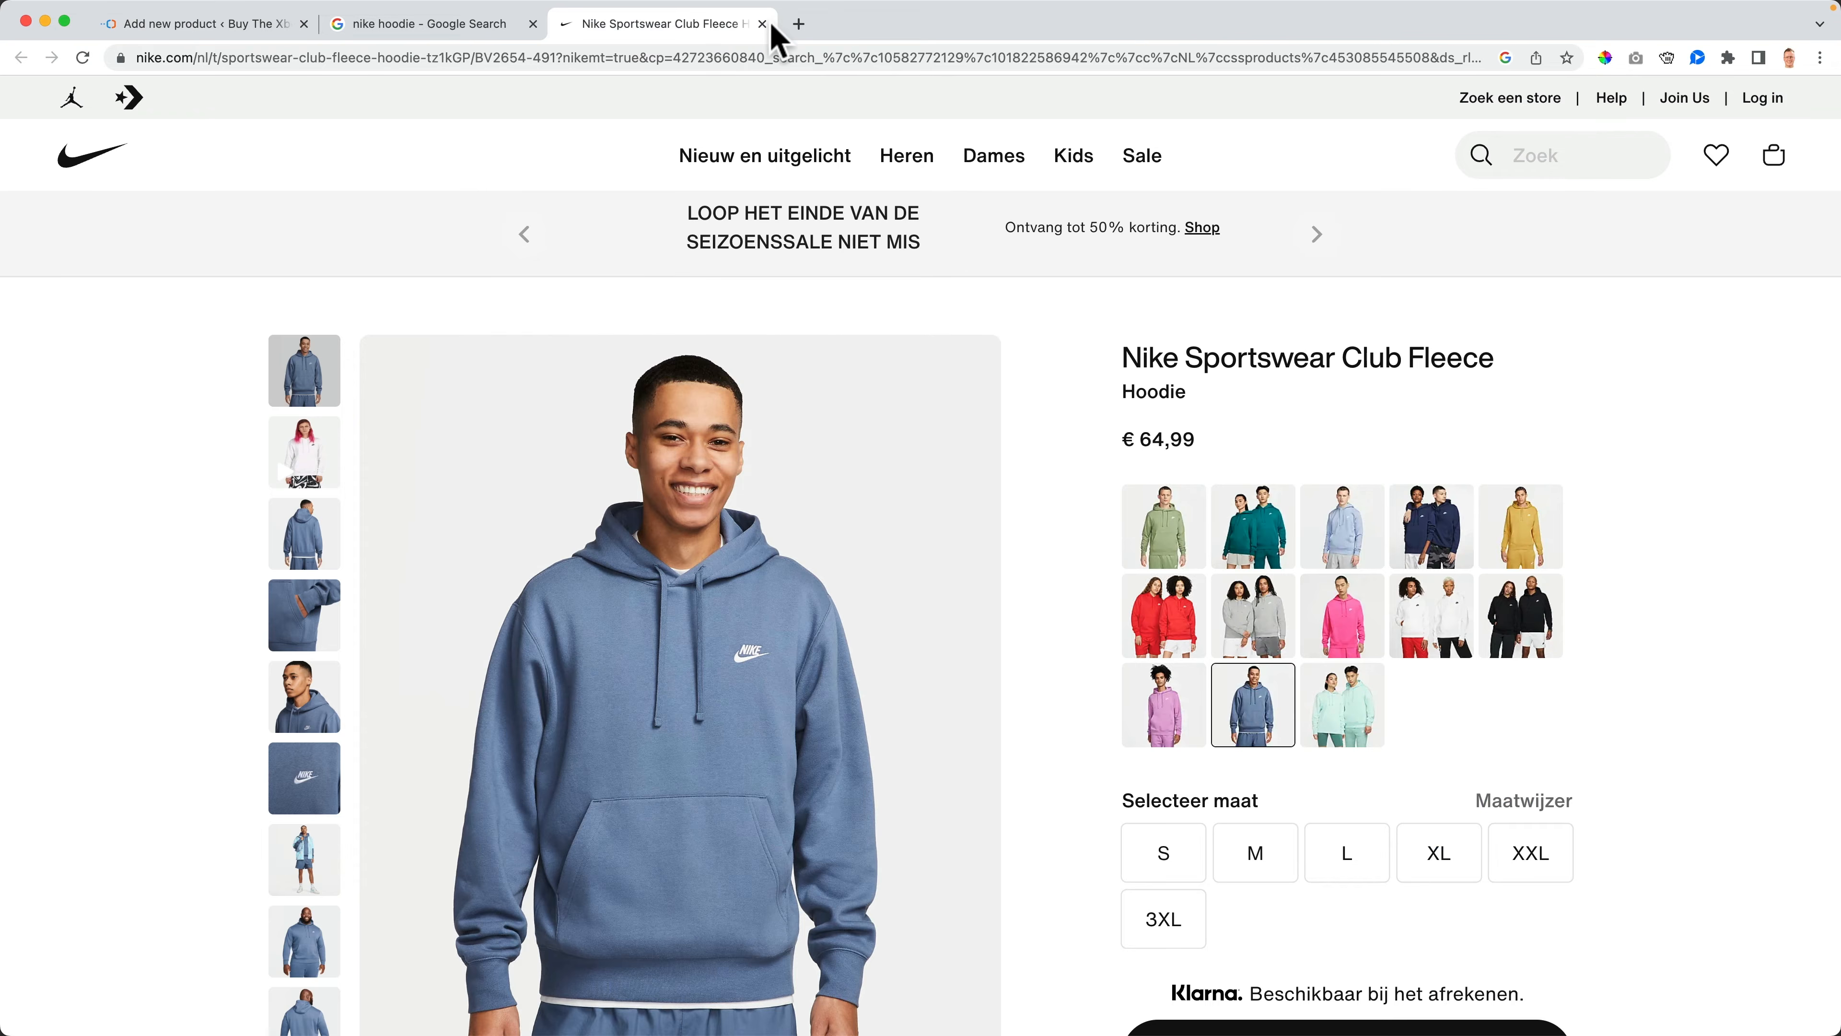
click(761, 24)
click(532, 24)
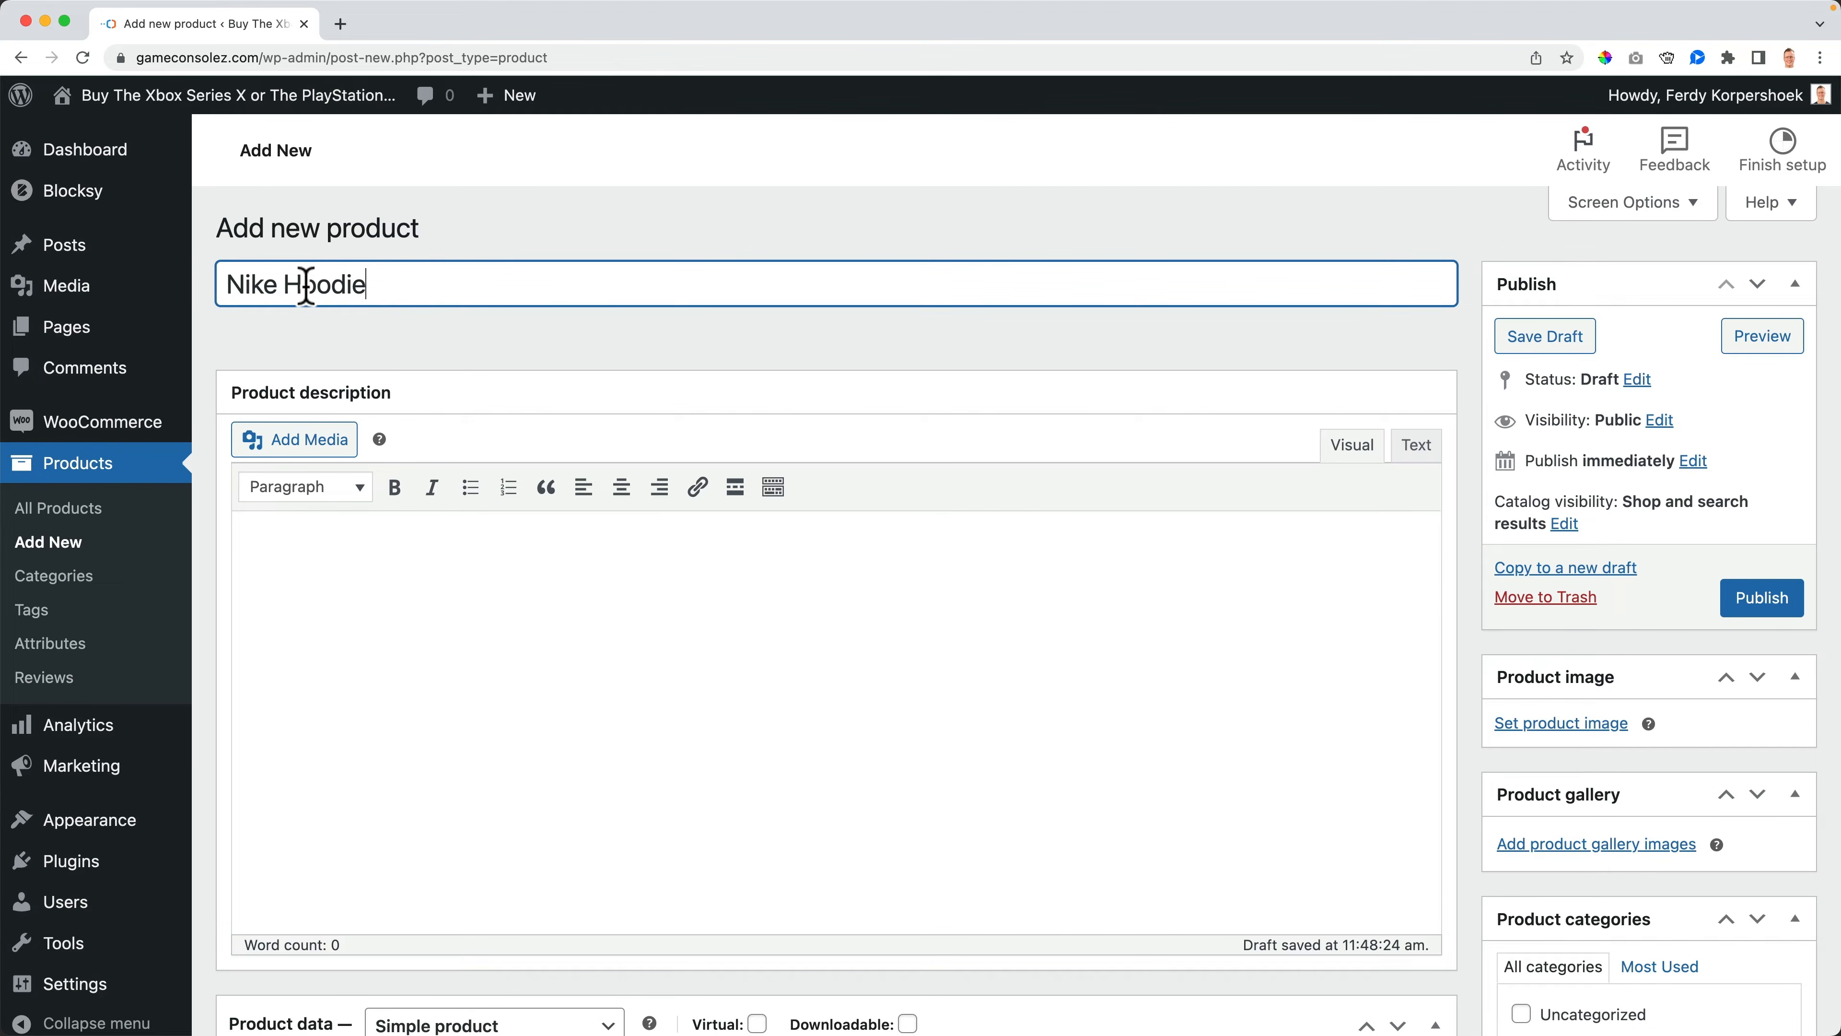
- Extend the product title to Nike Fleece Crew Neck Hoodie and copy the whole title
text(Fleece C)
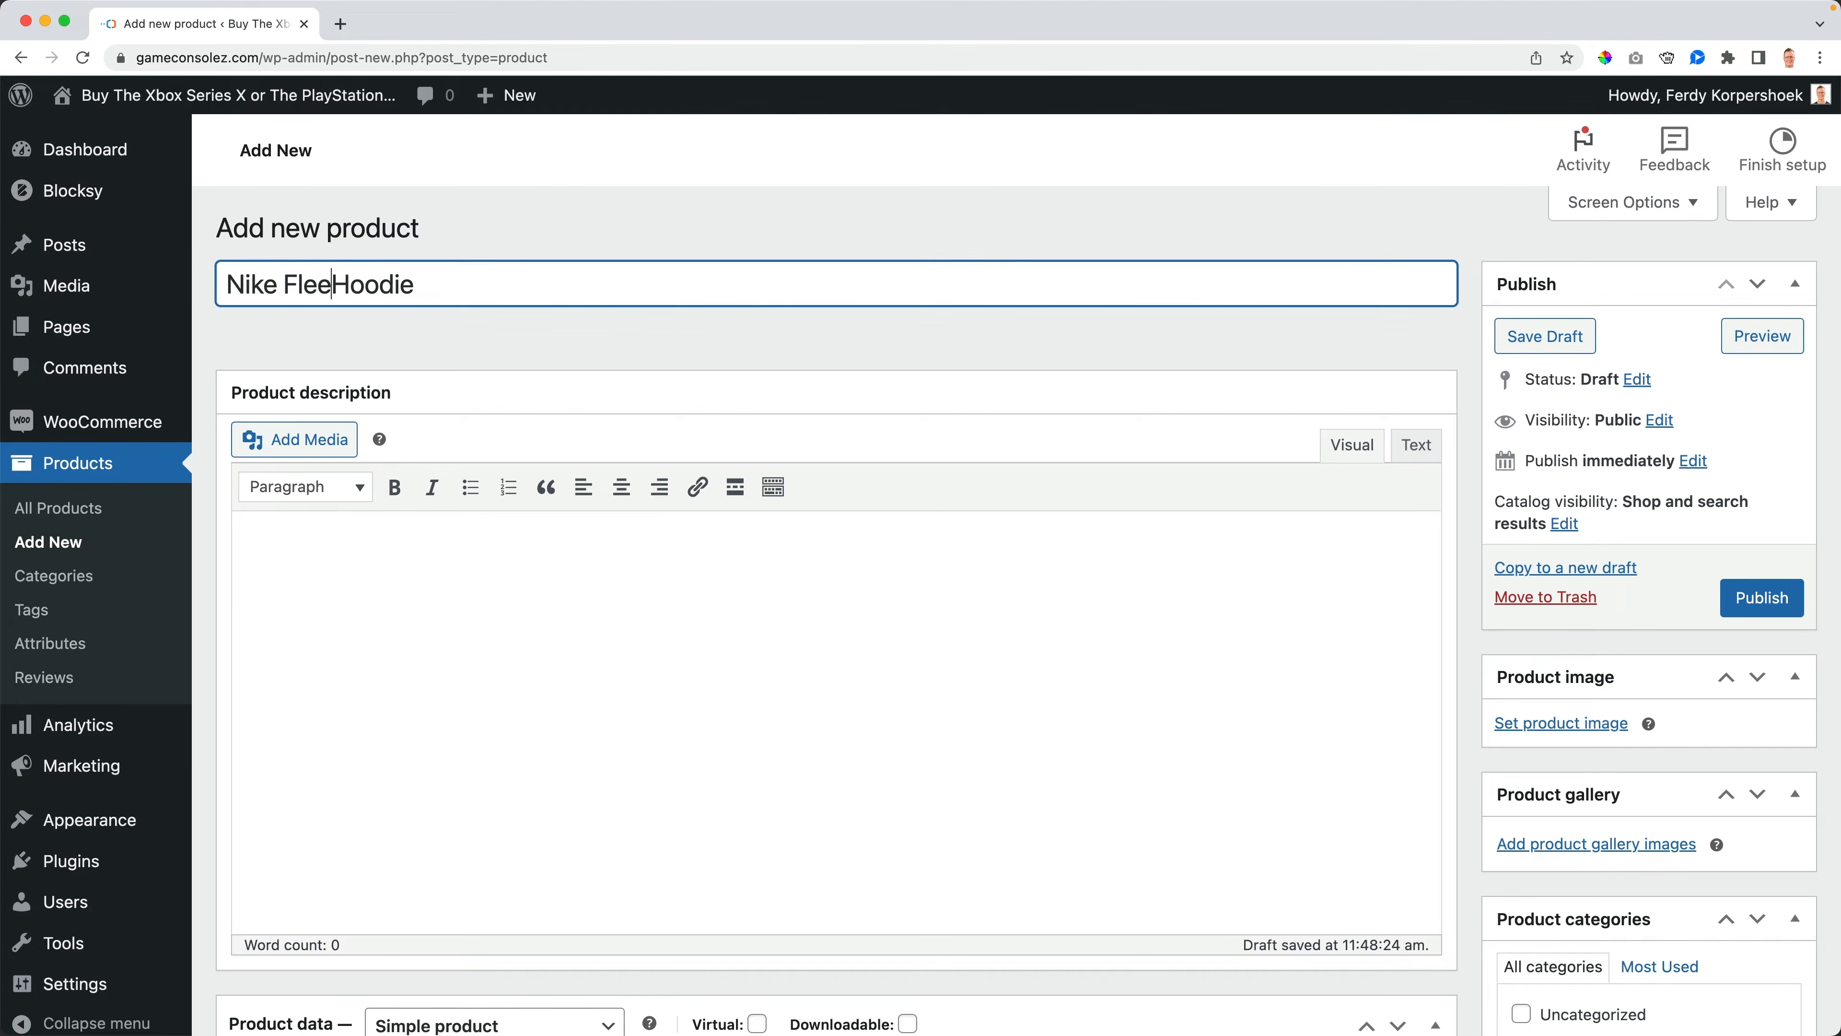
text(rew Neck)
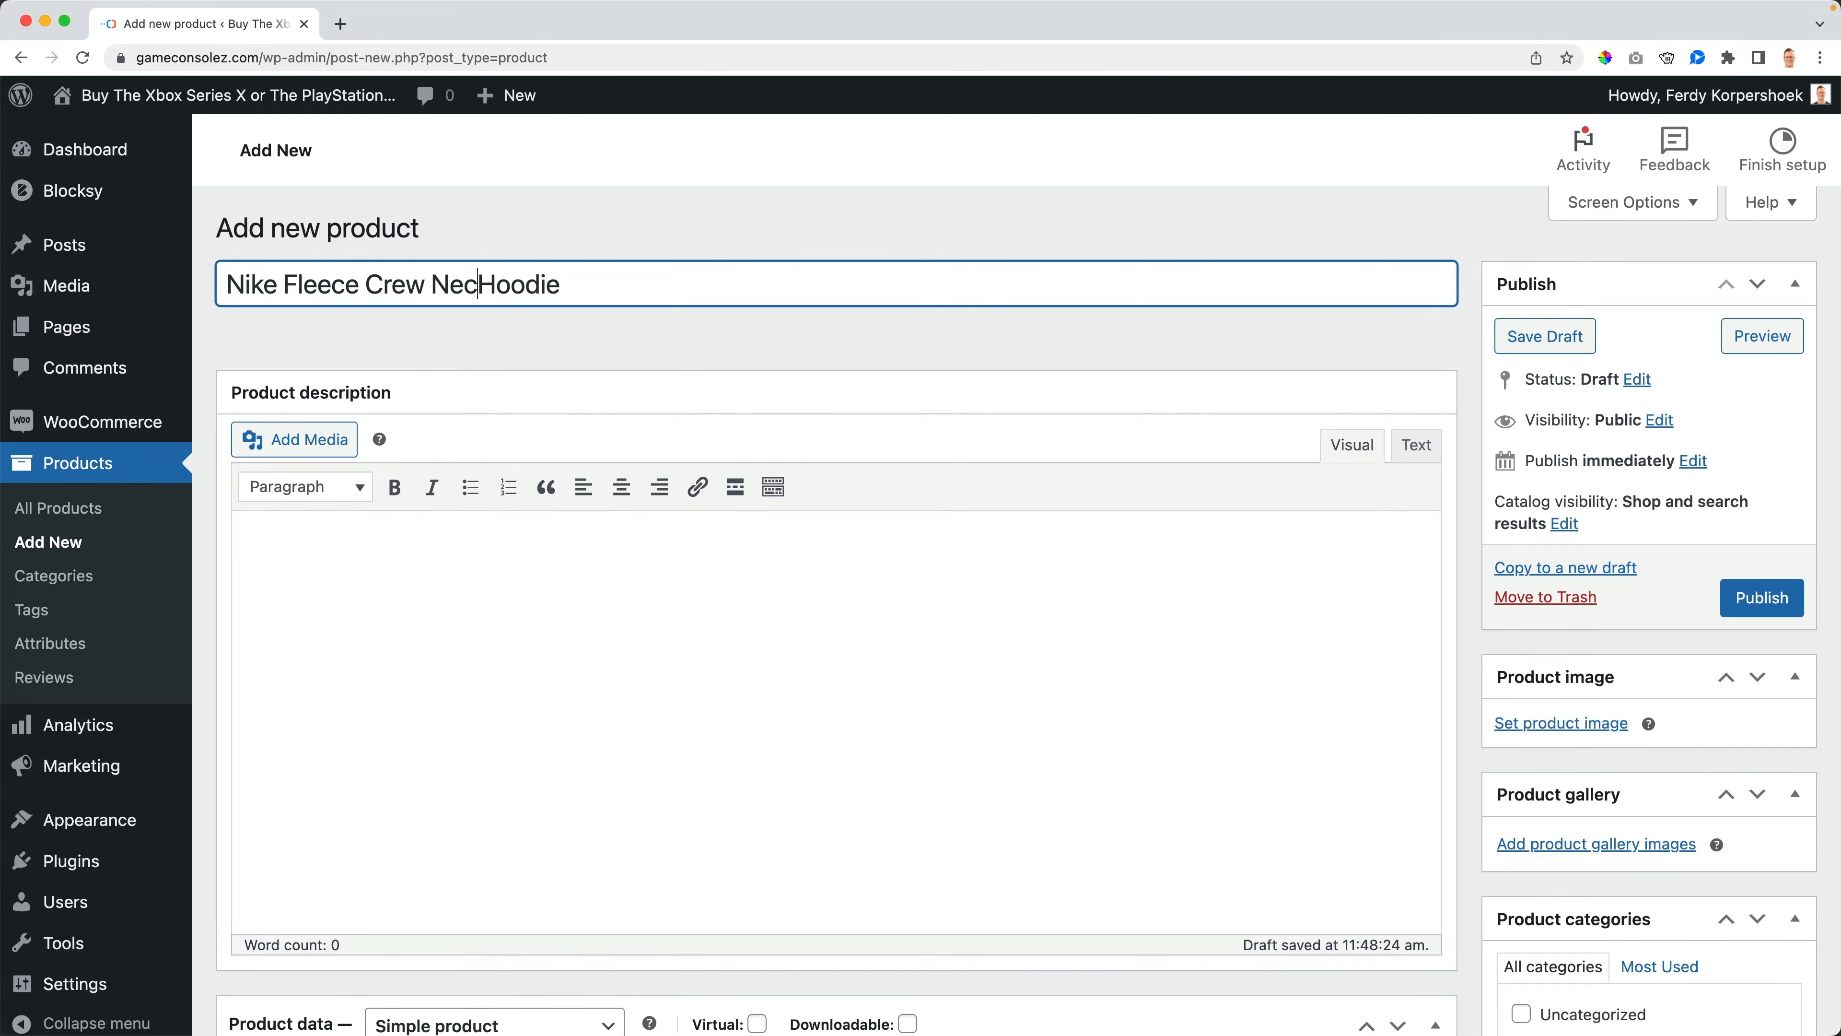
key(super+a)
key(super+c)
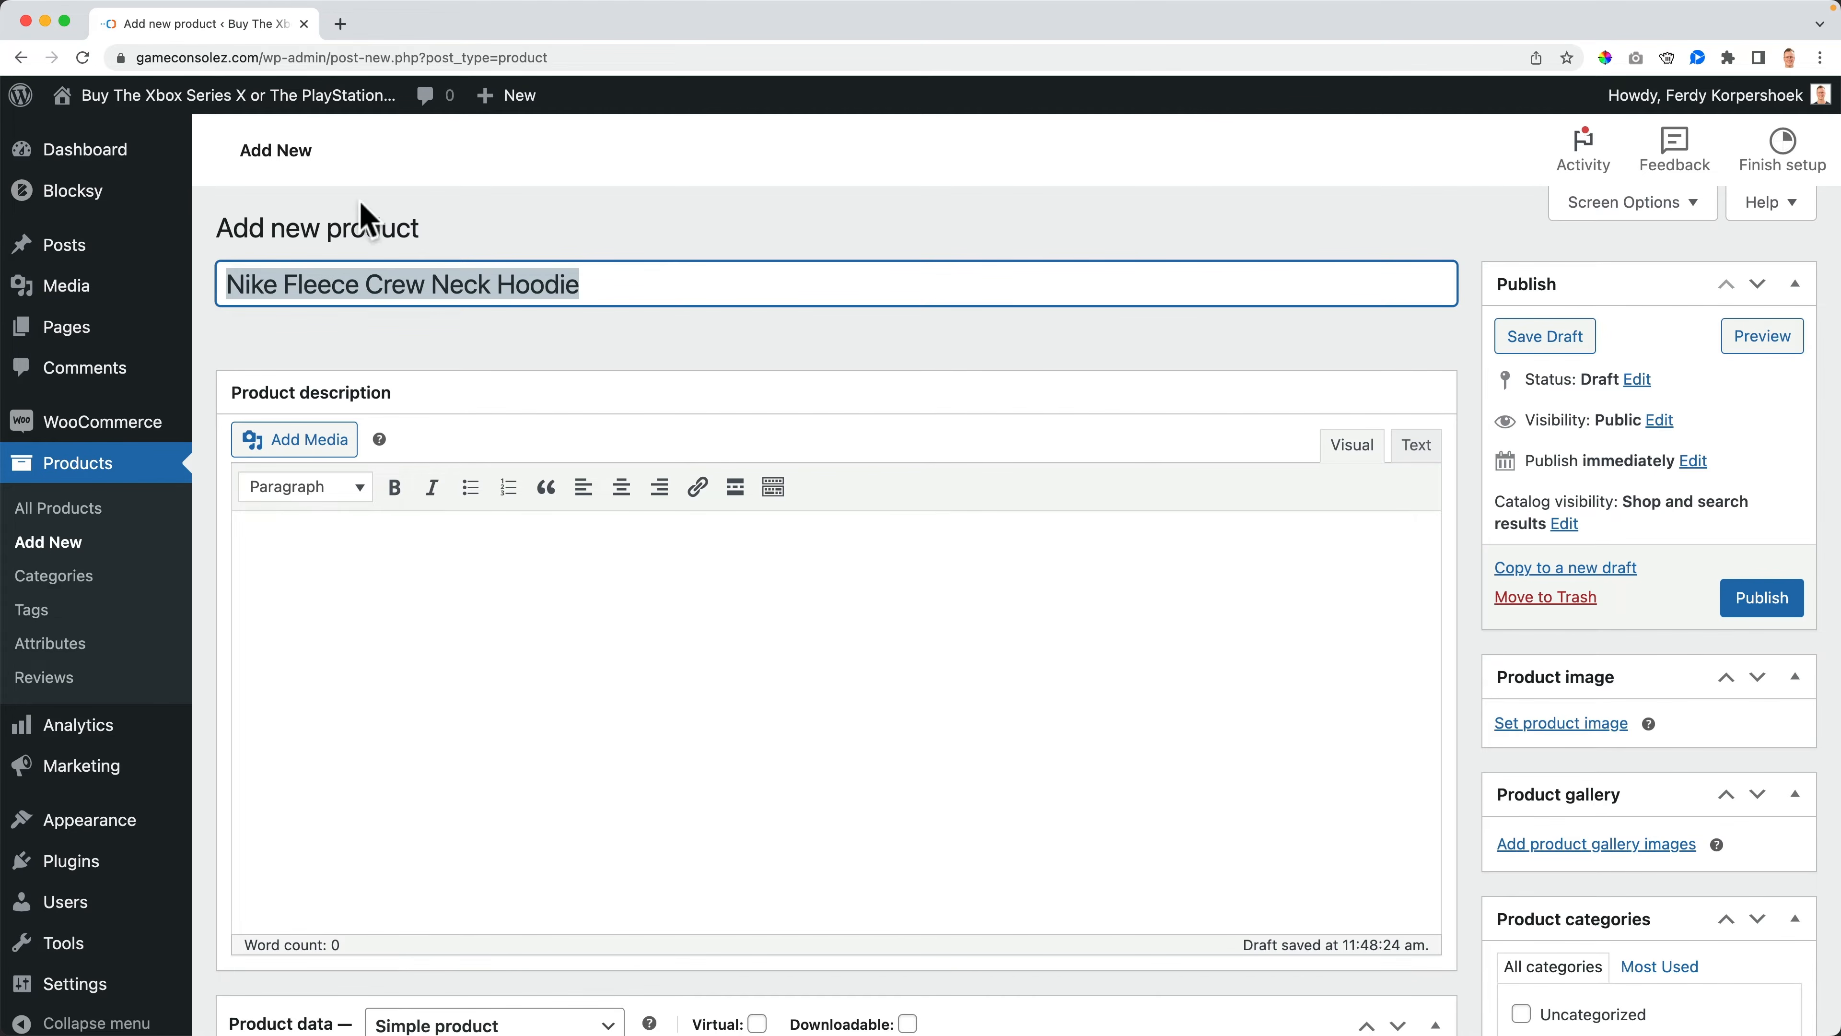
- Search Google in a new tab for the copied title, open the first result, then close both tabs
click(340, 23)
key(super+v)
key(Return)
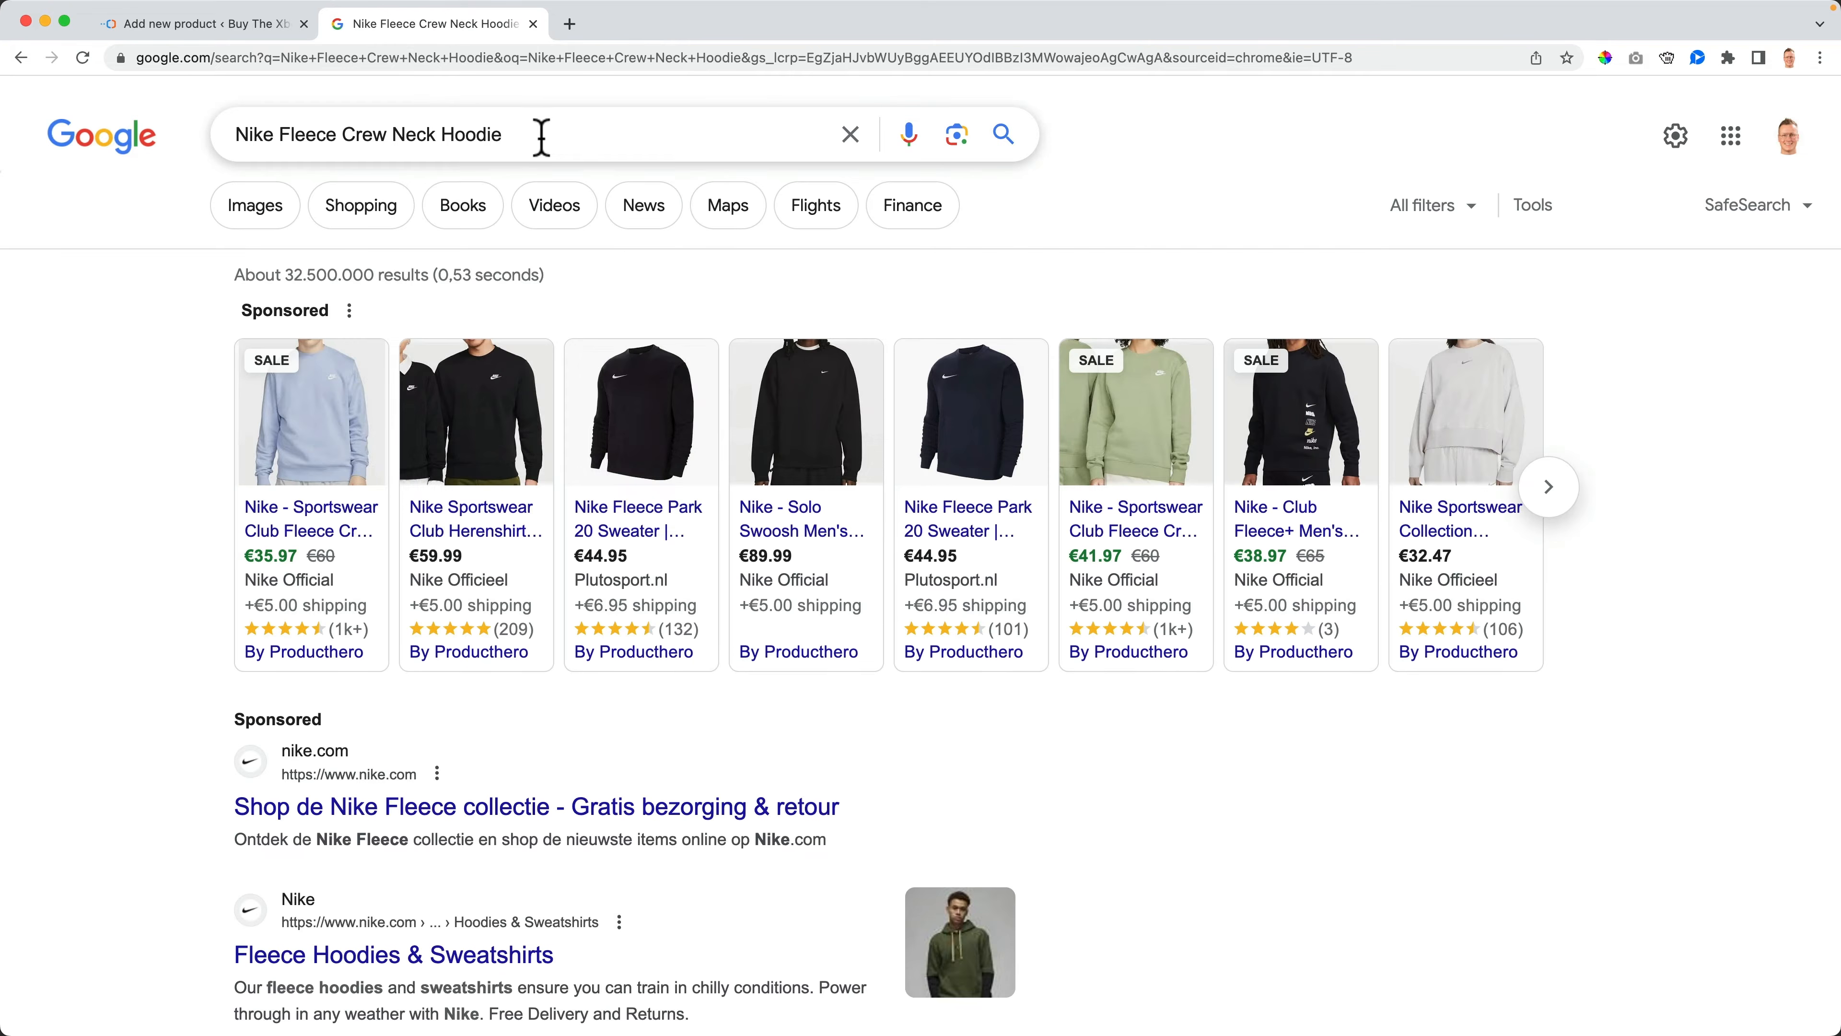
click(323, 515)
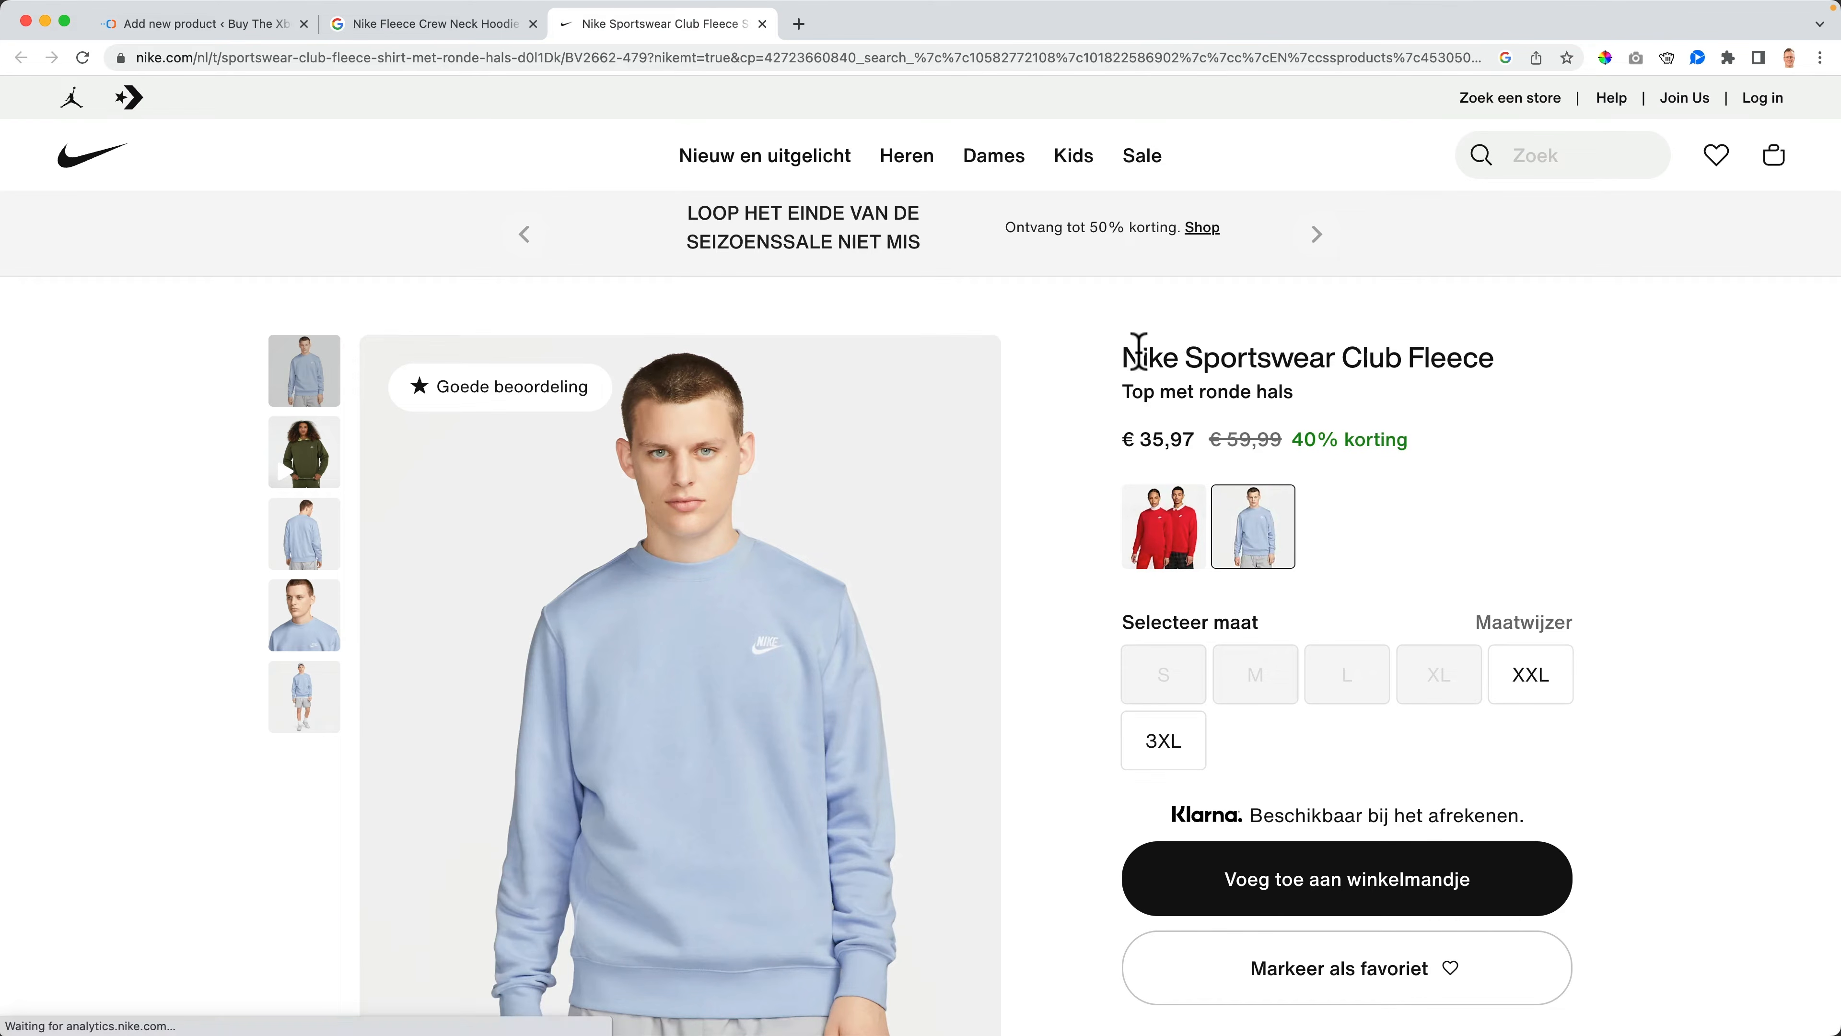
key(super+w)
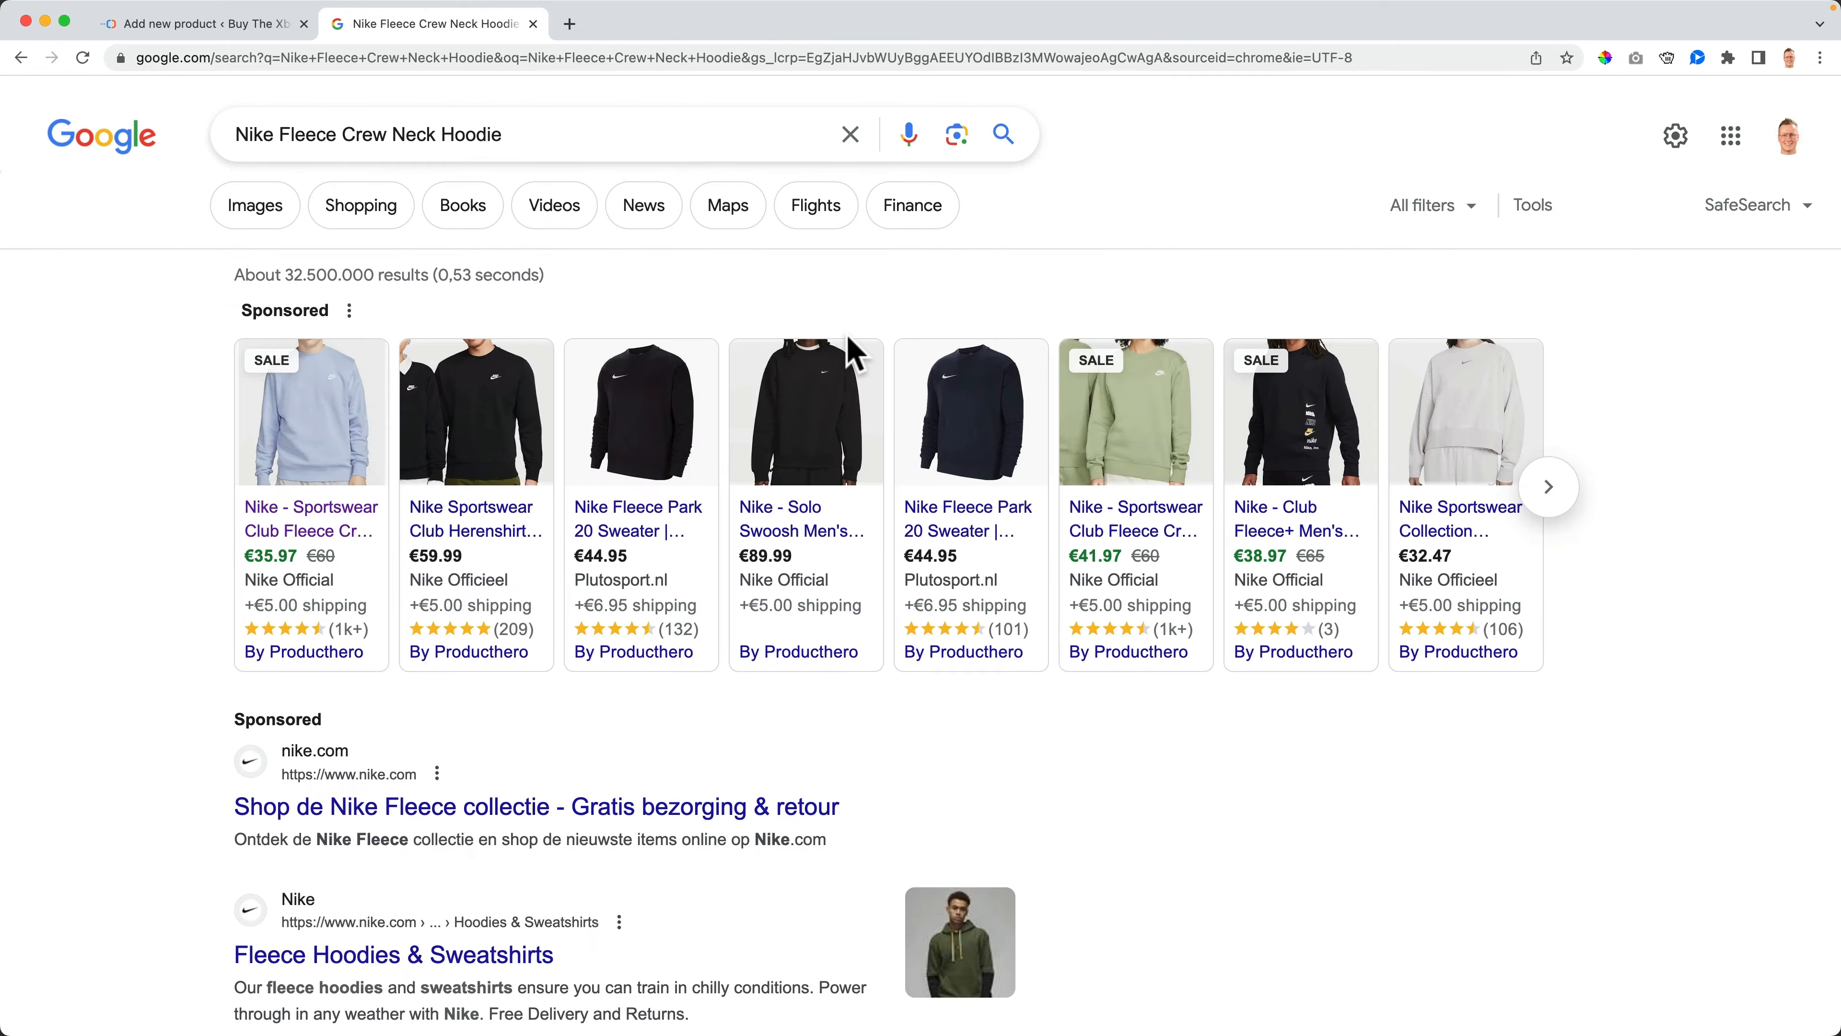
key(super+w)
- Delete Fleece Crew Neck from the product title so it reads Nike Hoodie
click(615, 277)
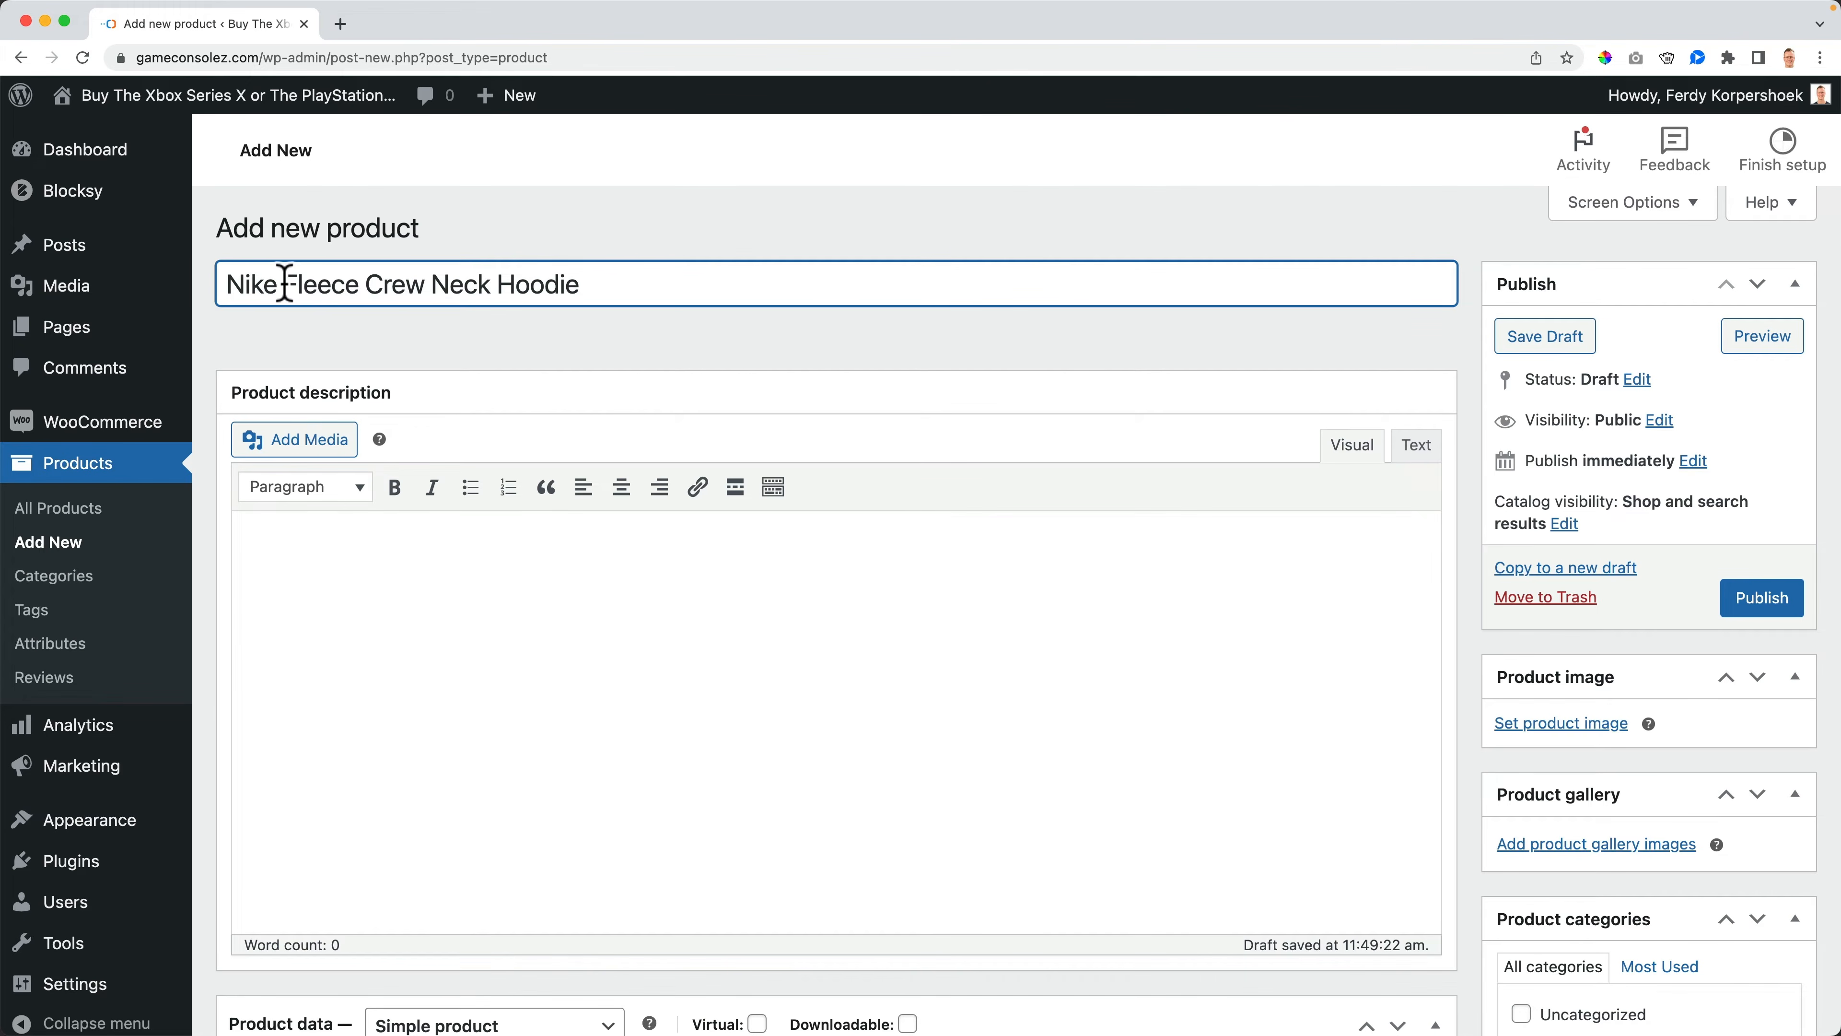
drag(283, 283, 407, 283)
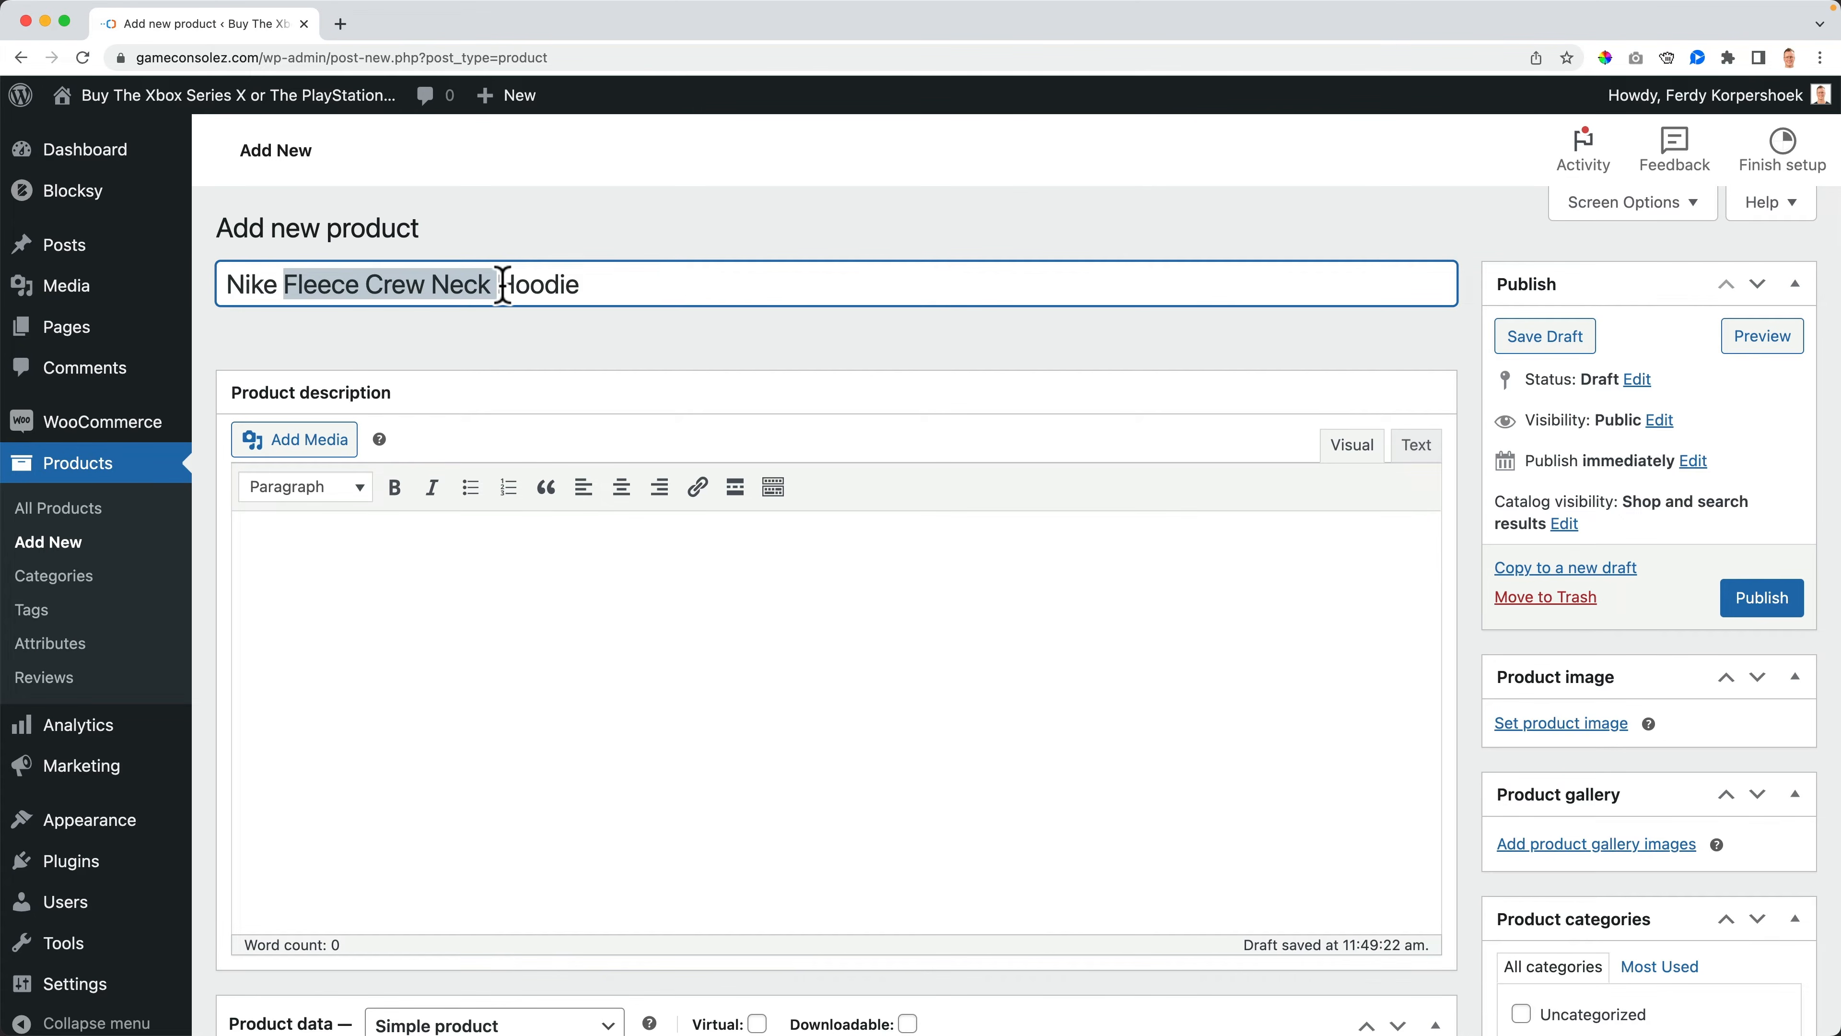
key(BackSpace)
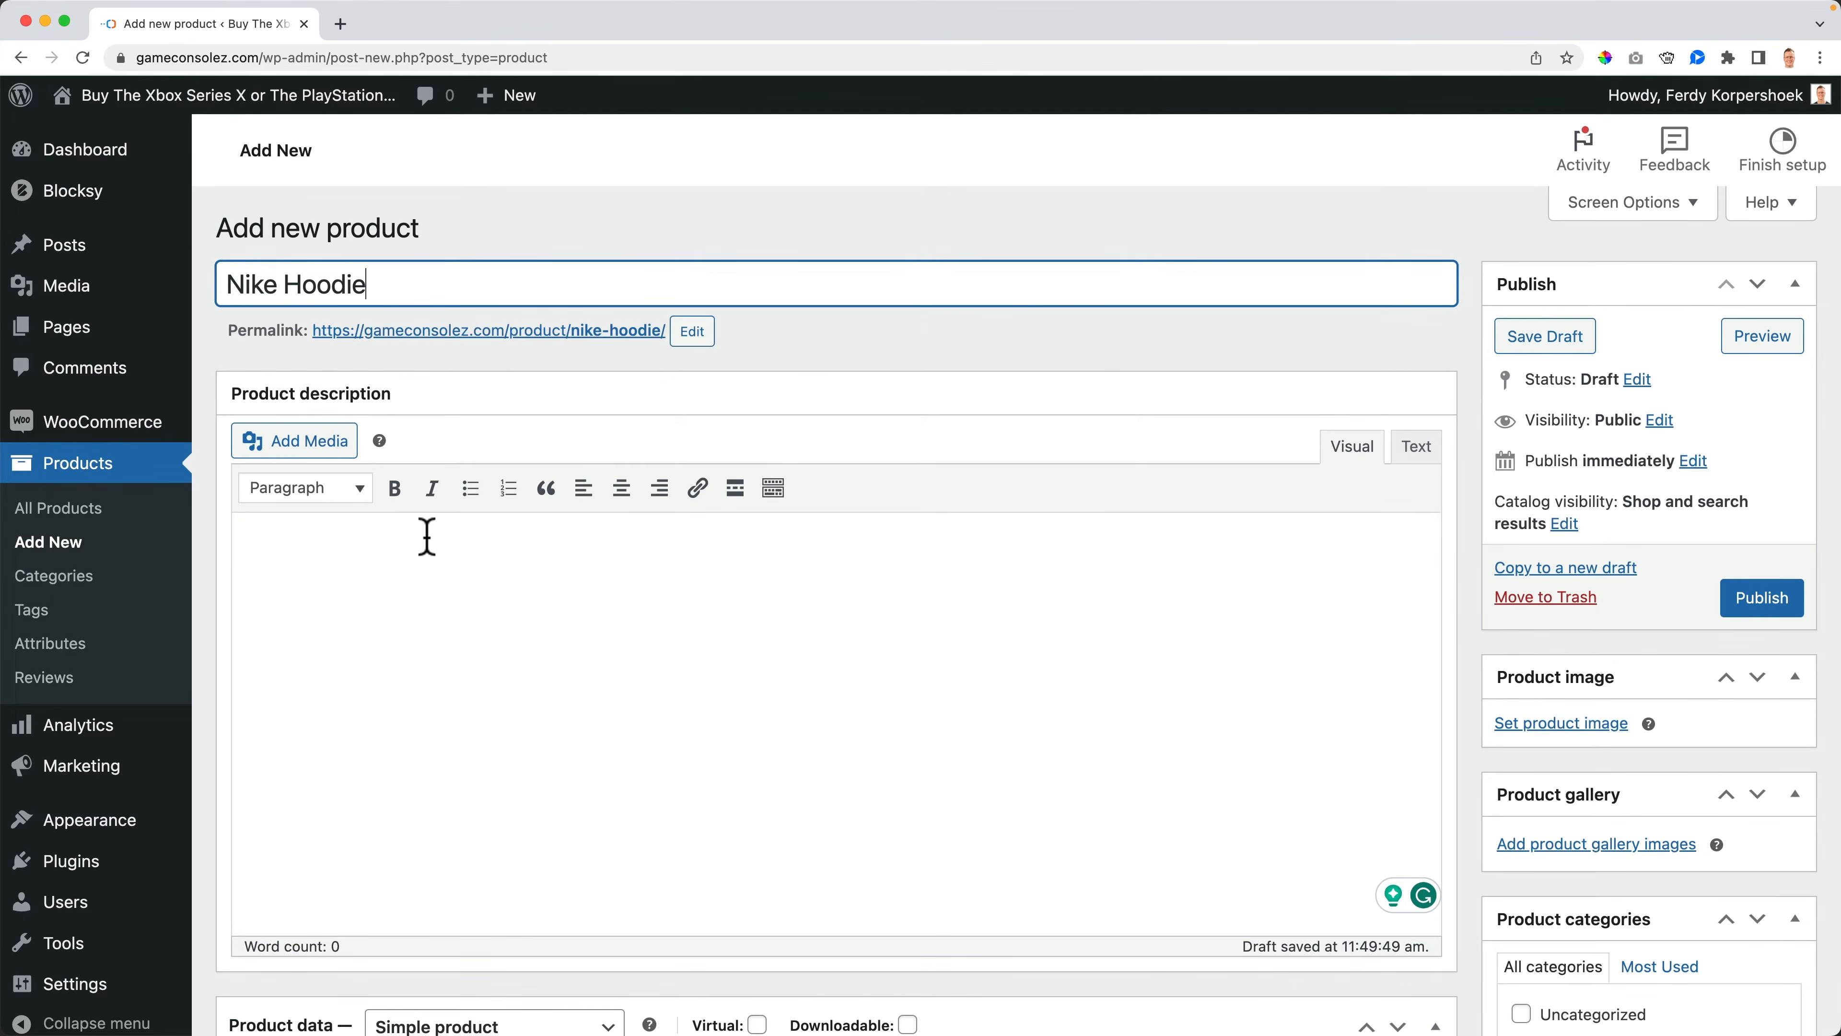
- Publish the Nike Hoodie product
click(423, 549)
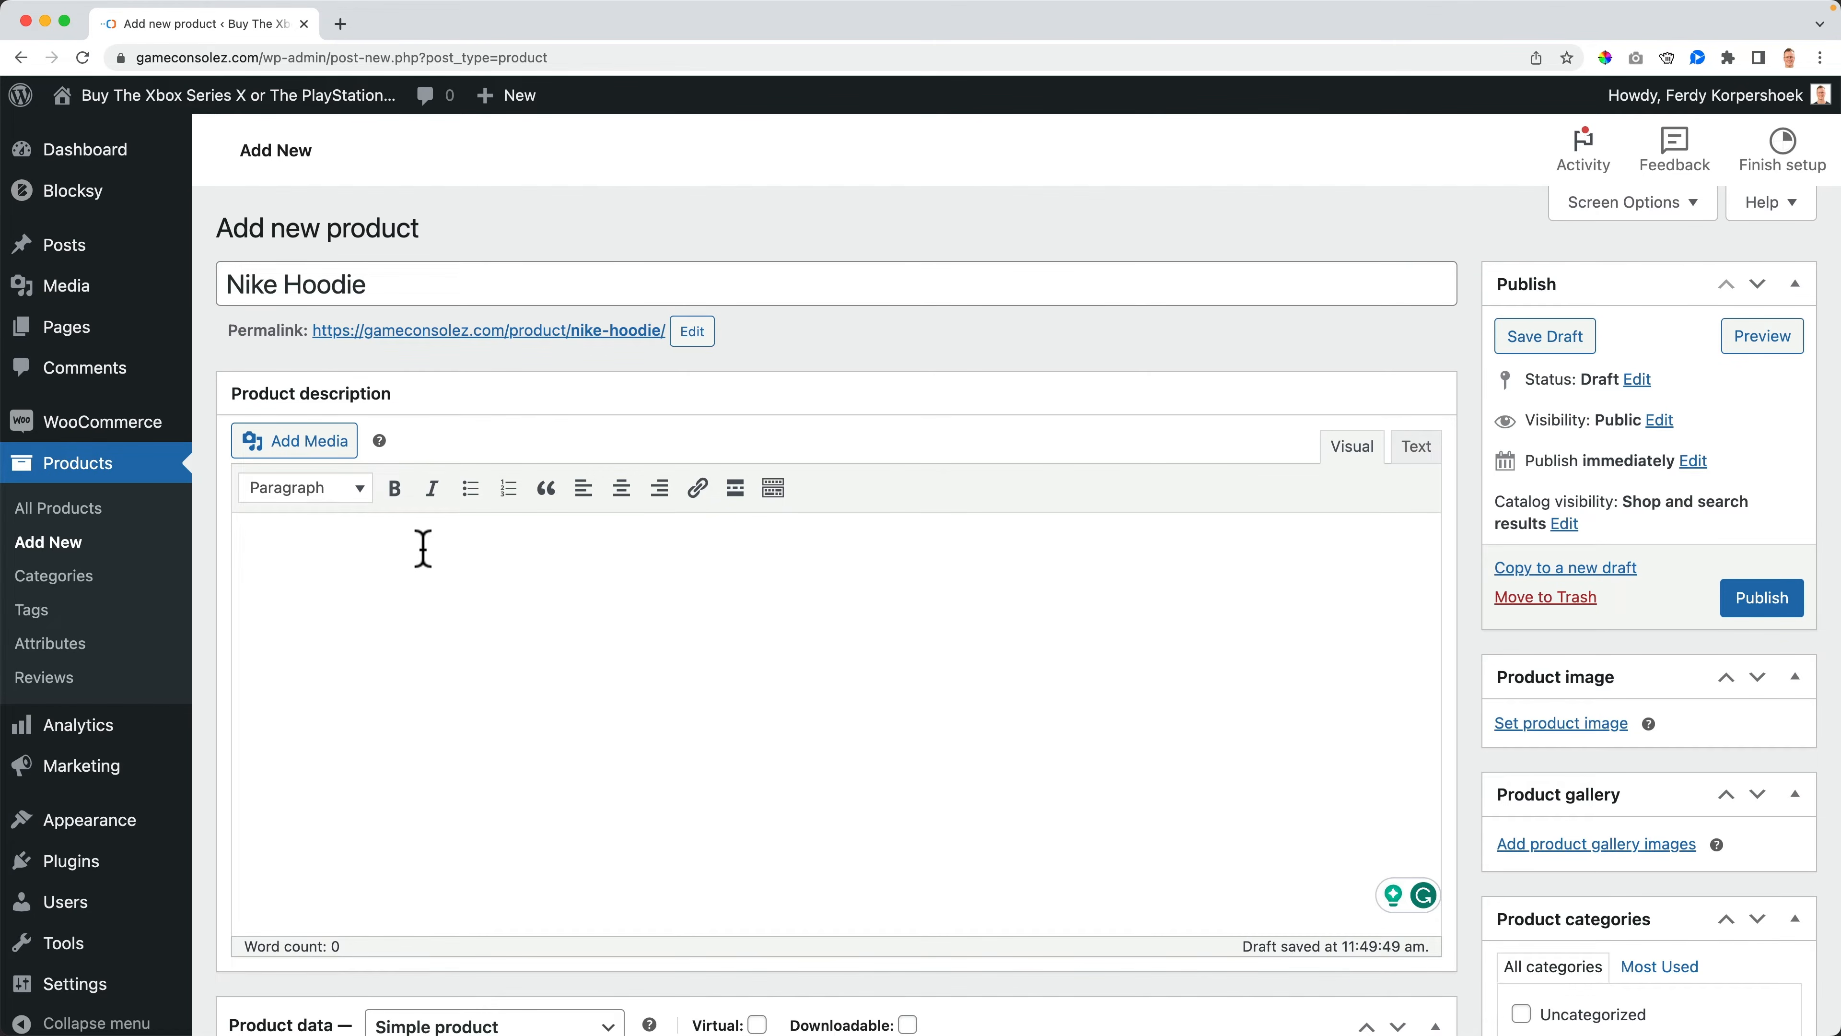
click(1762, 597)
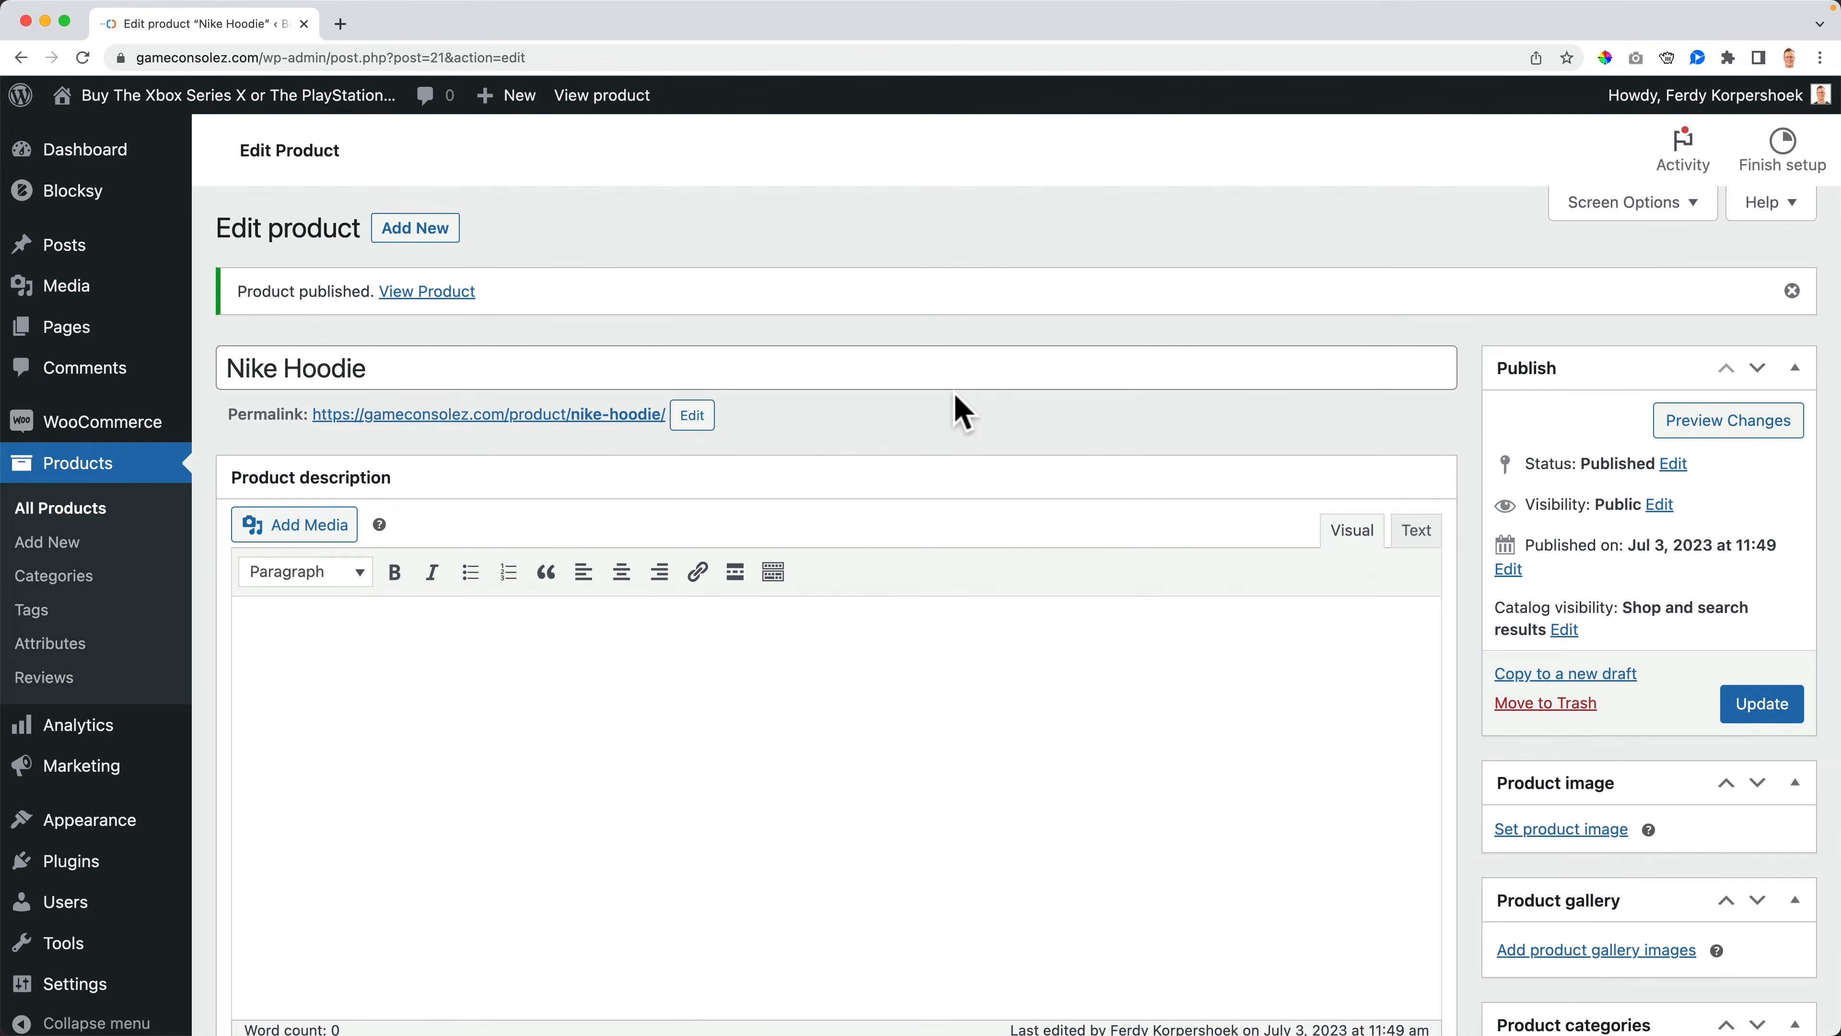
- Visit the storefront in a new tab and open the Nike Hoodie product page
mouse_move(182, 109)
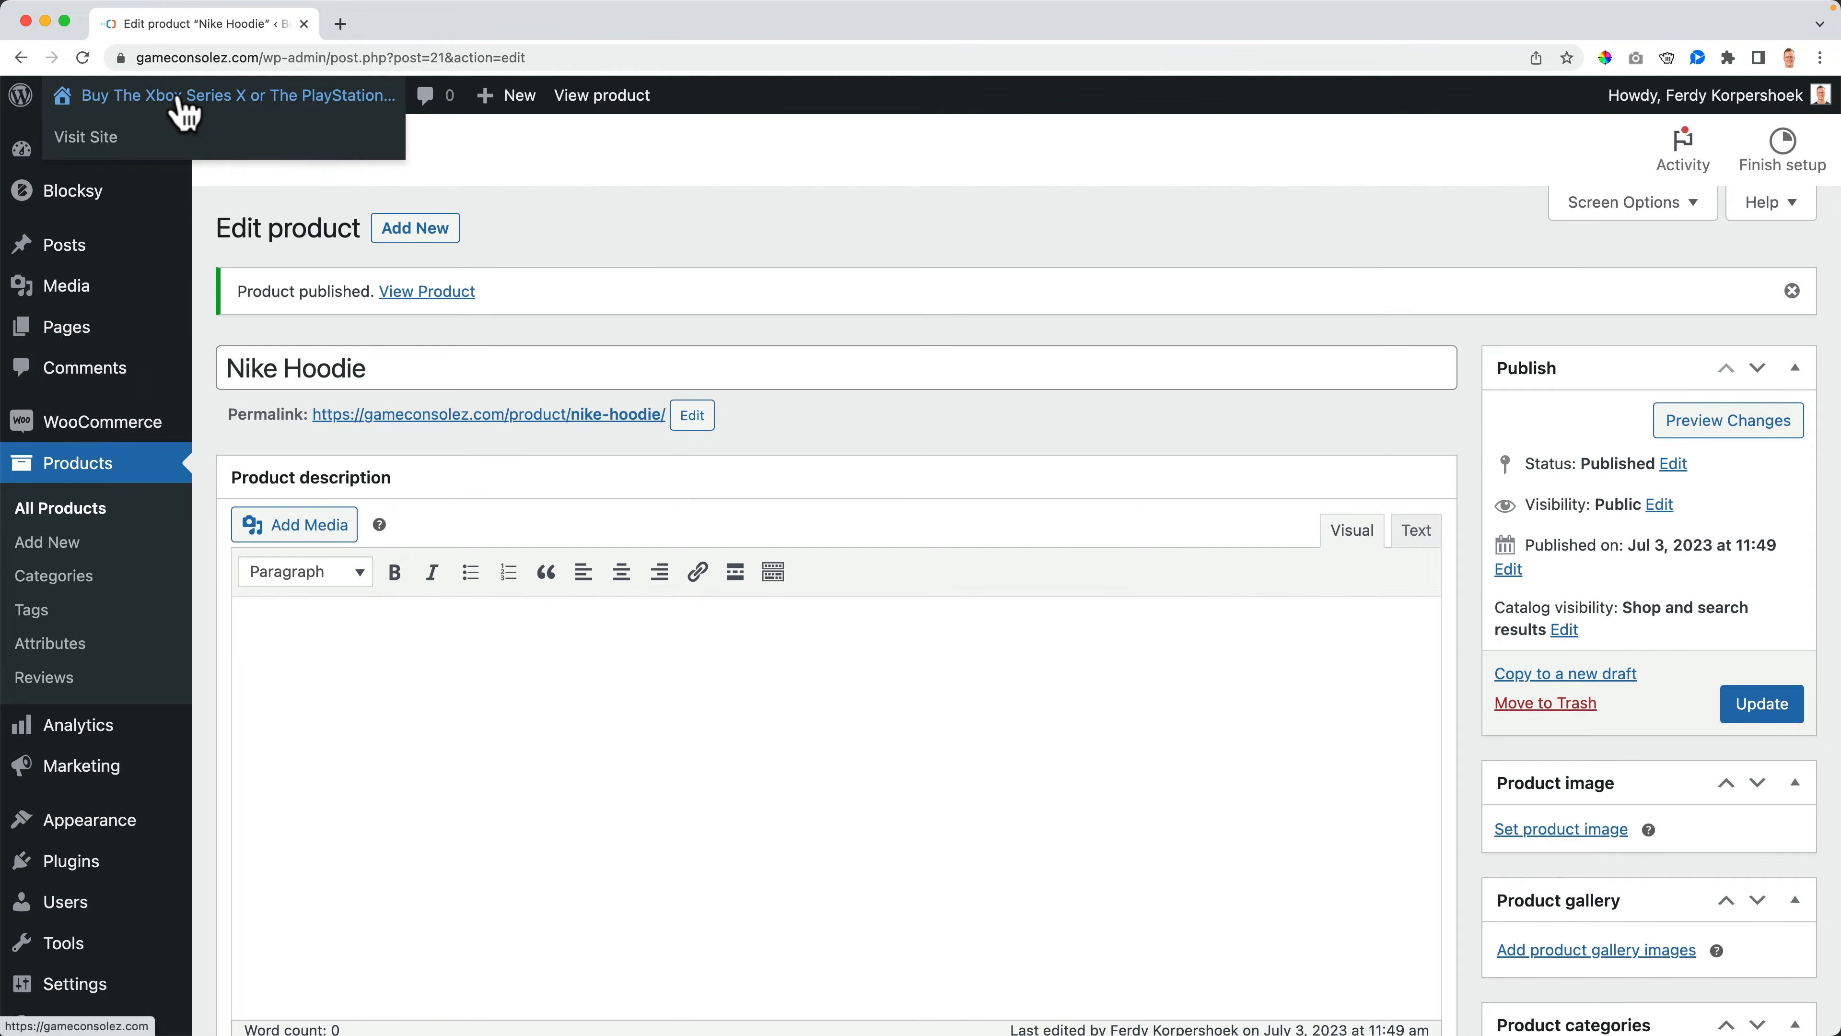
super+click(185, 109)
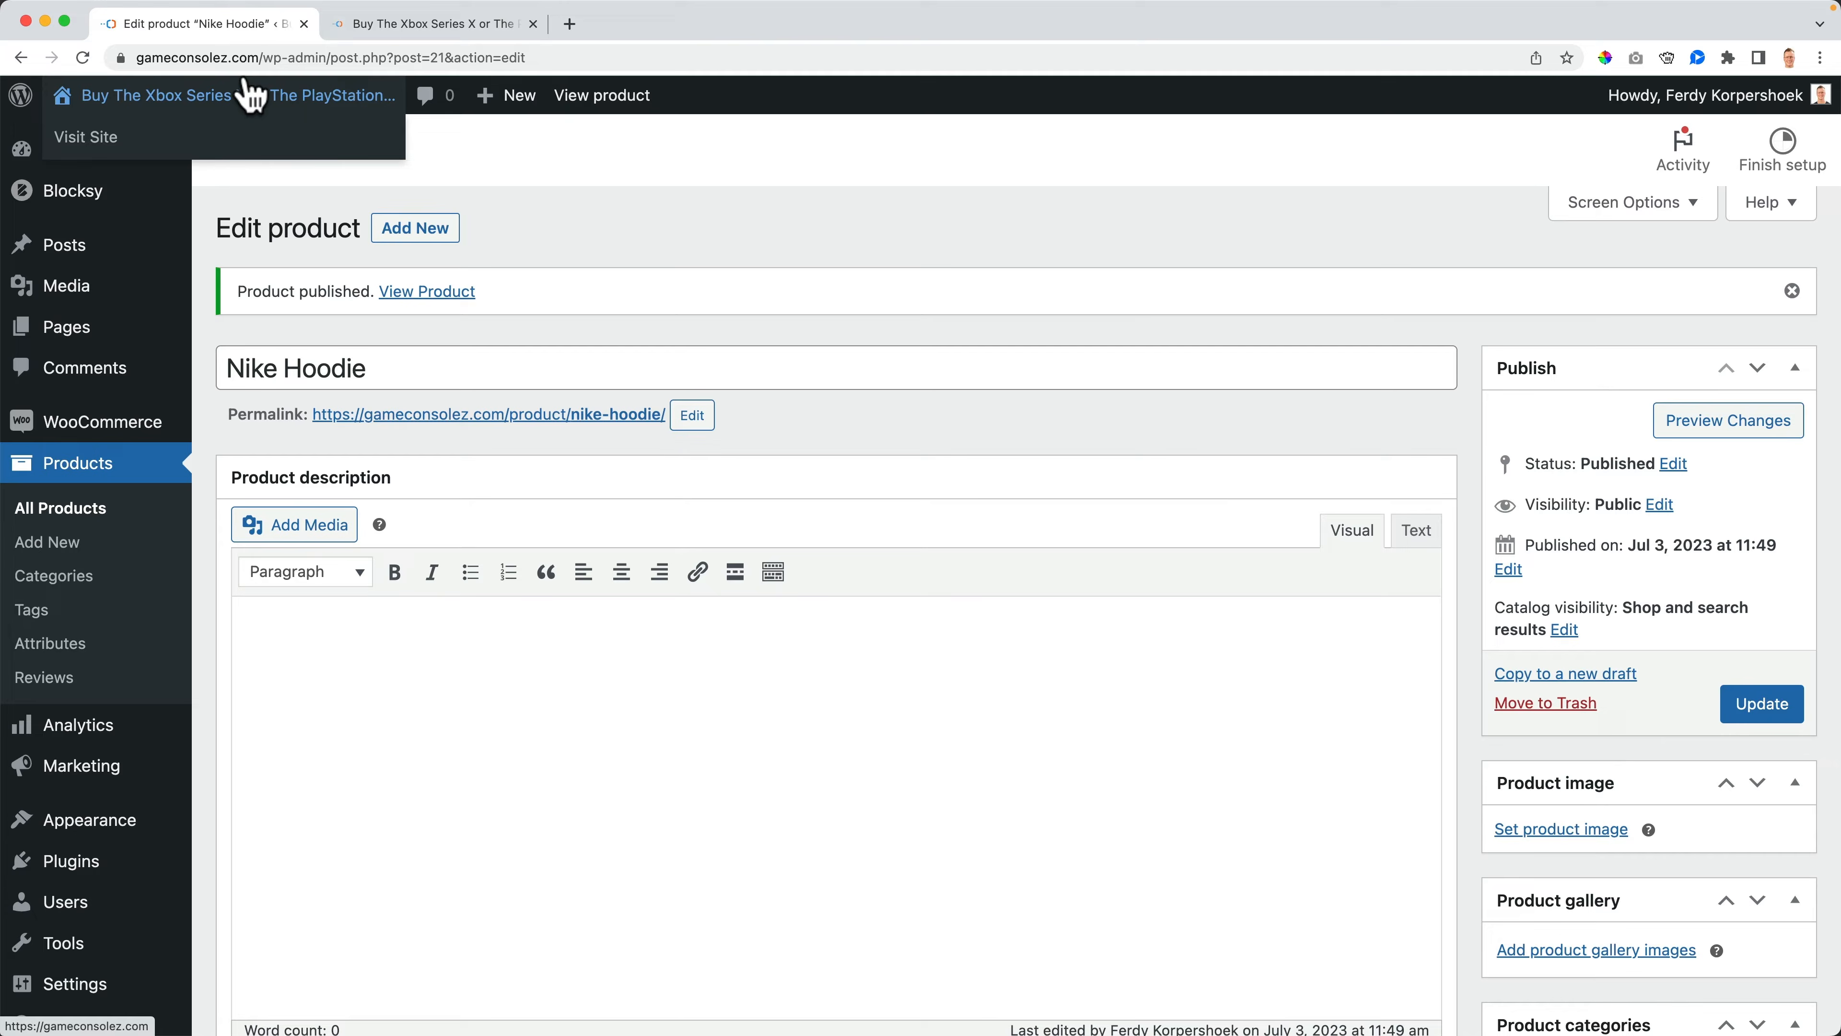
click(413, 29)
scroll(399, 428, down, 5)
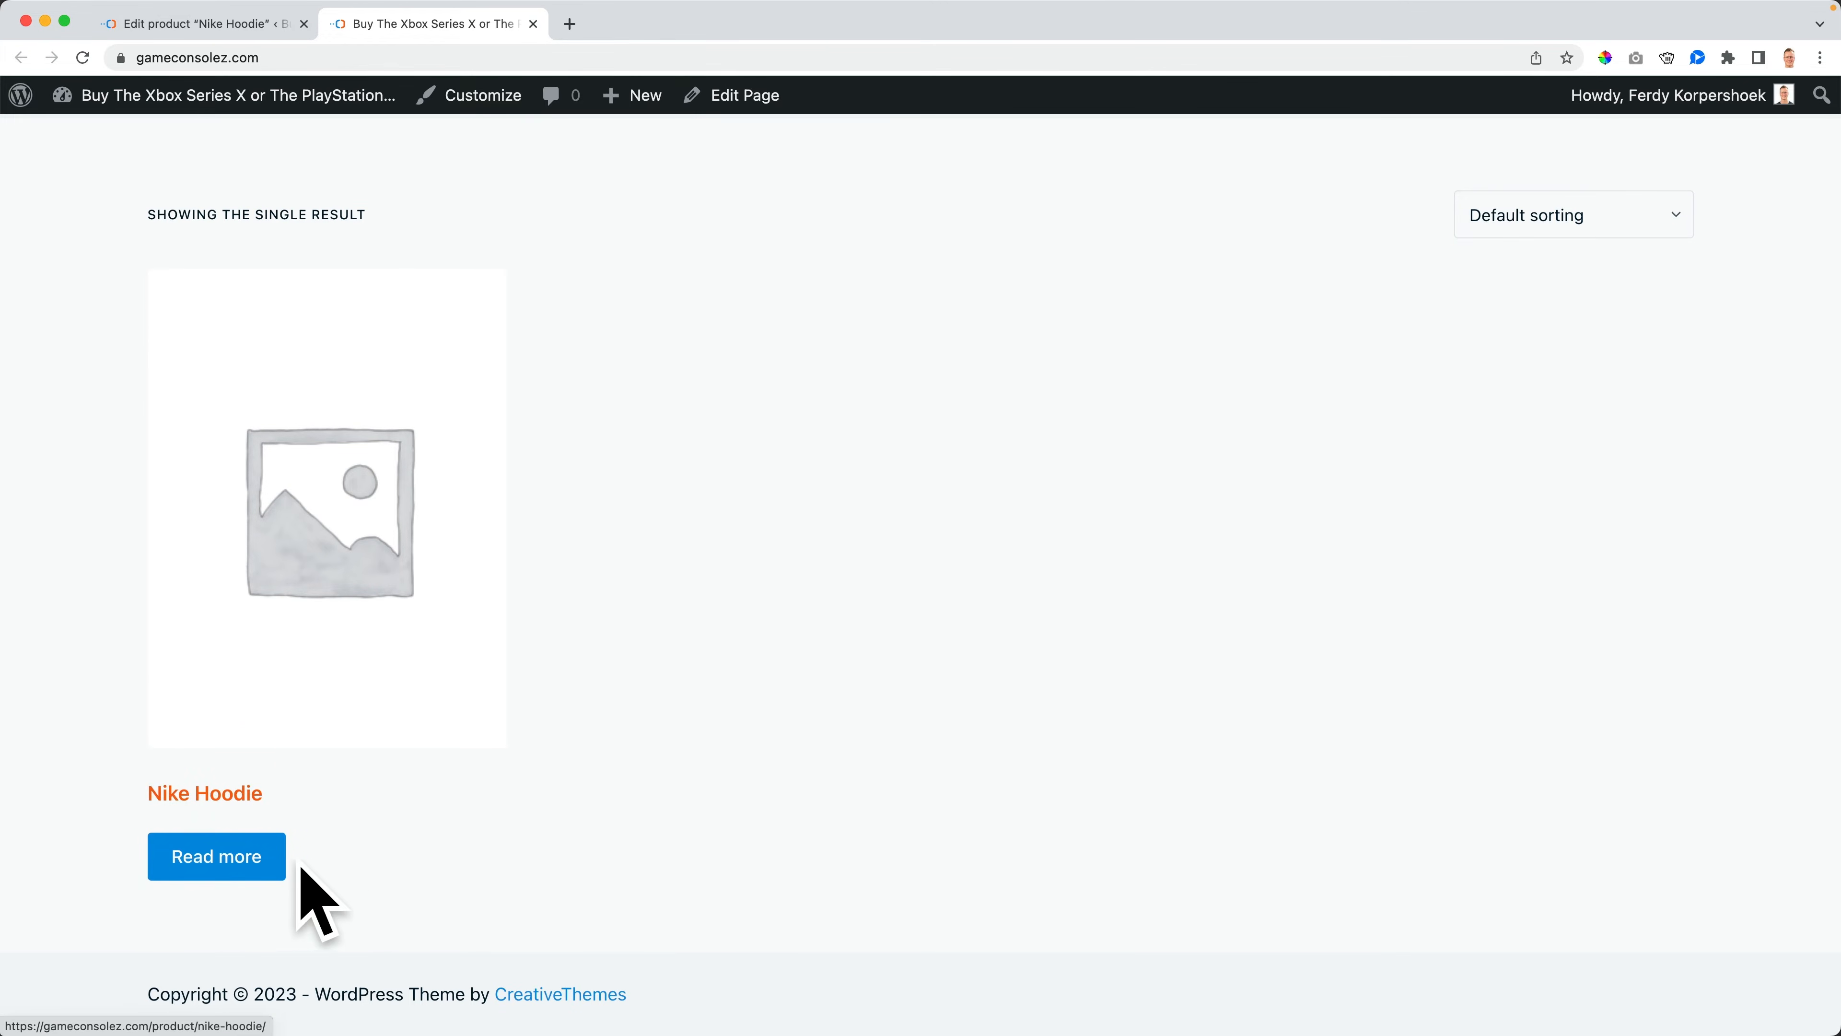
click(220, 867)
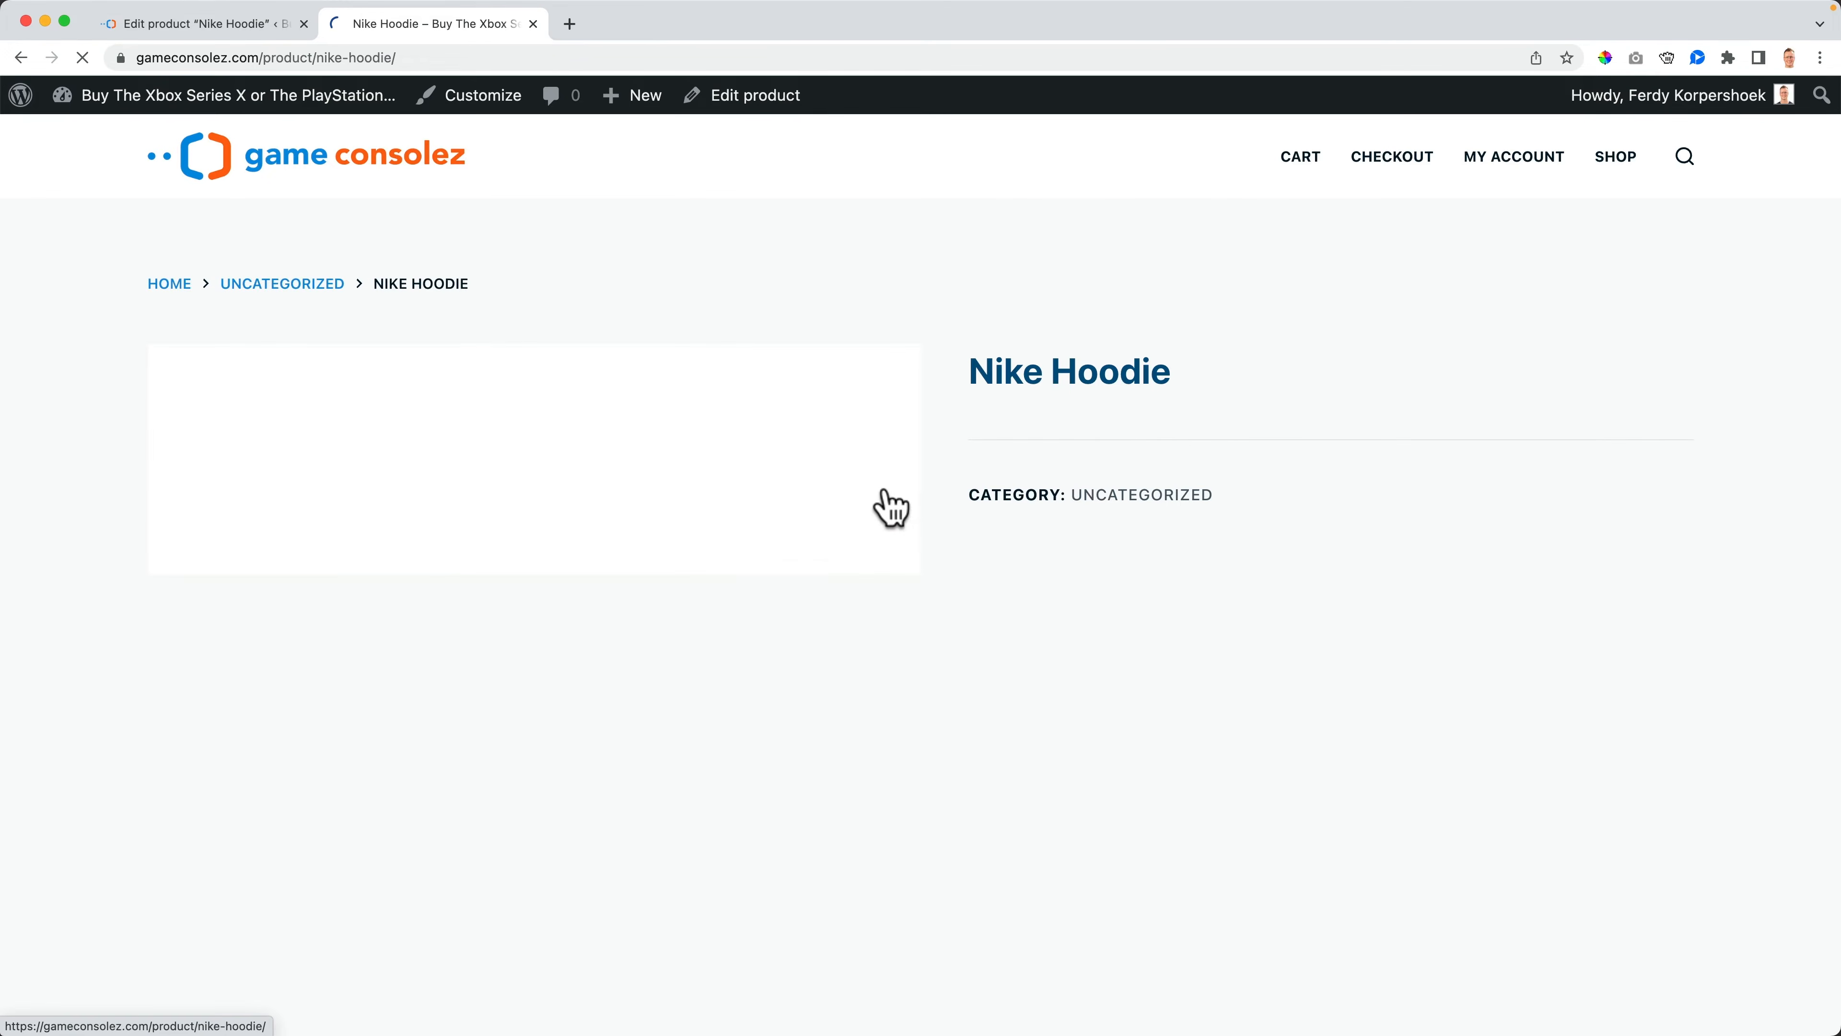
- Scroll through the Nike Hoodie product page, then return to the product editor
scroll(1023, 345, down, 5)
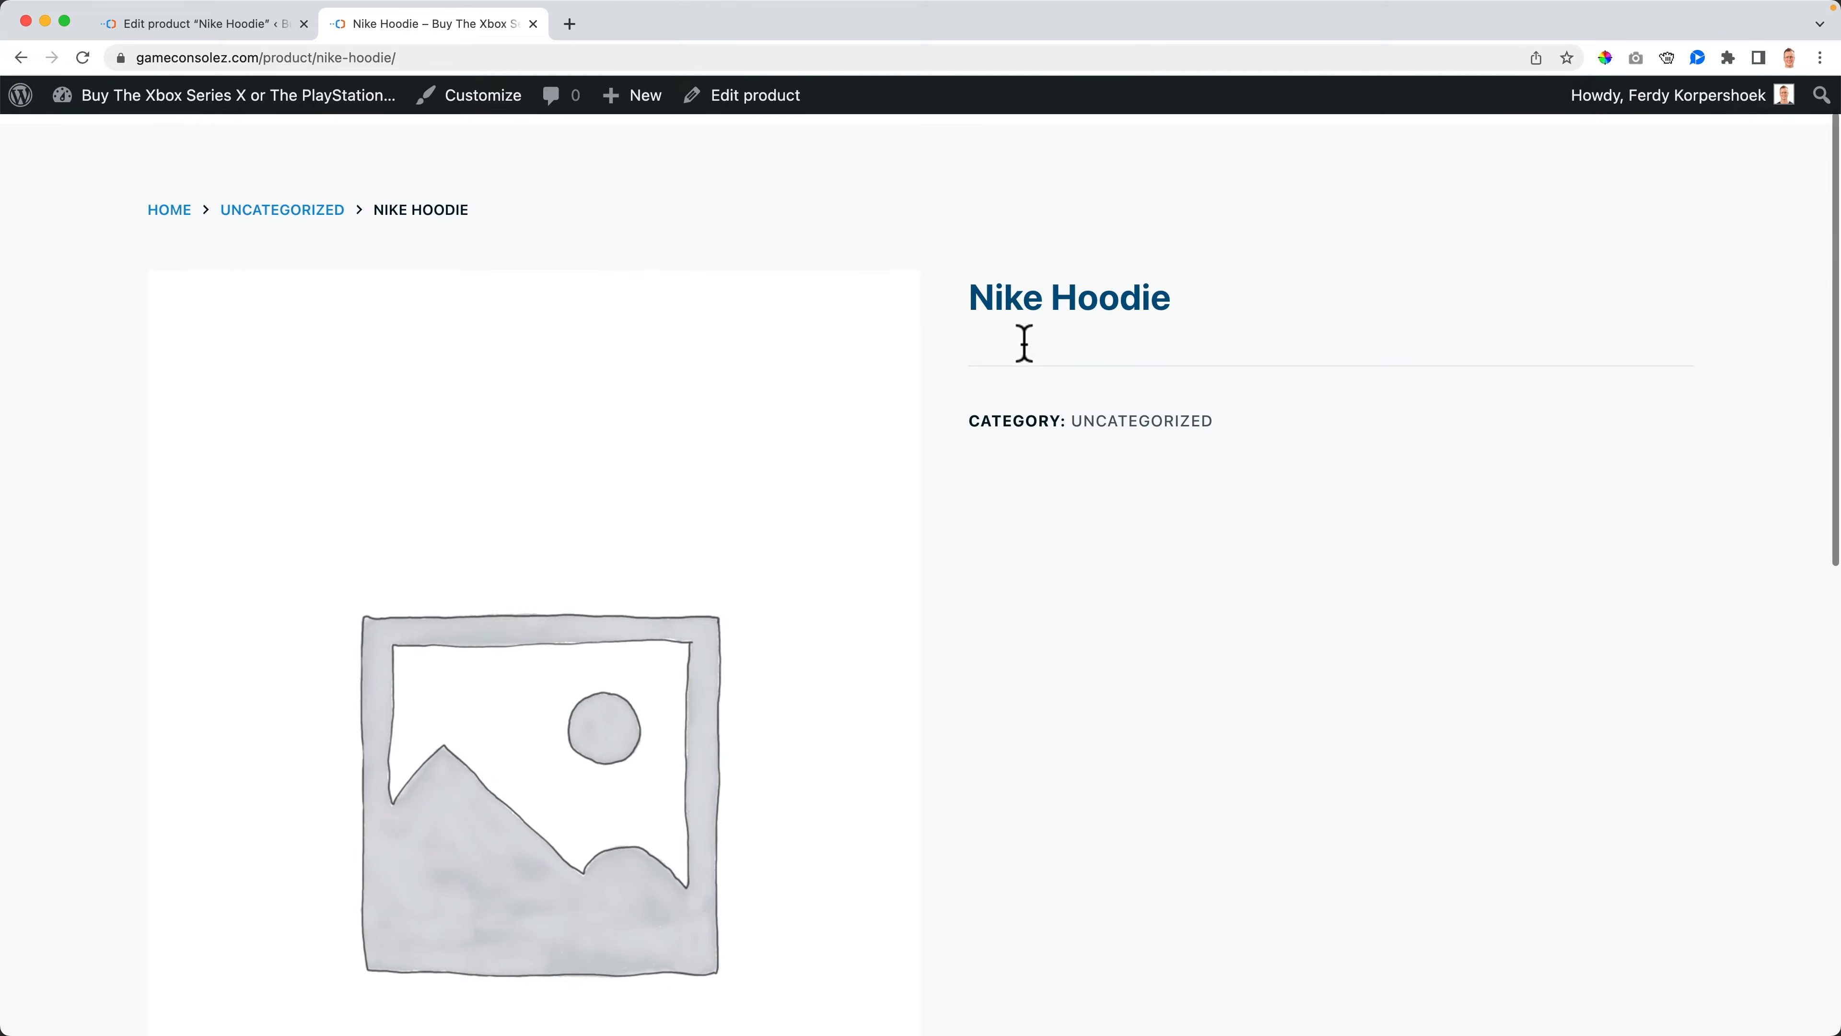
scroll(1024, 343, down, 9)
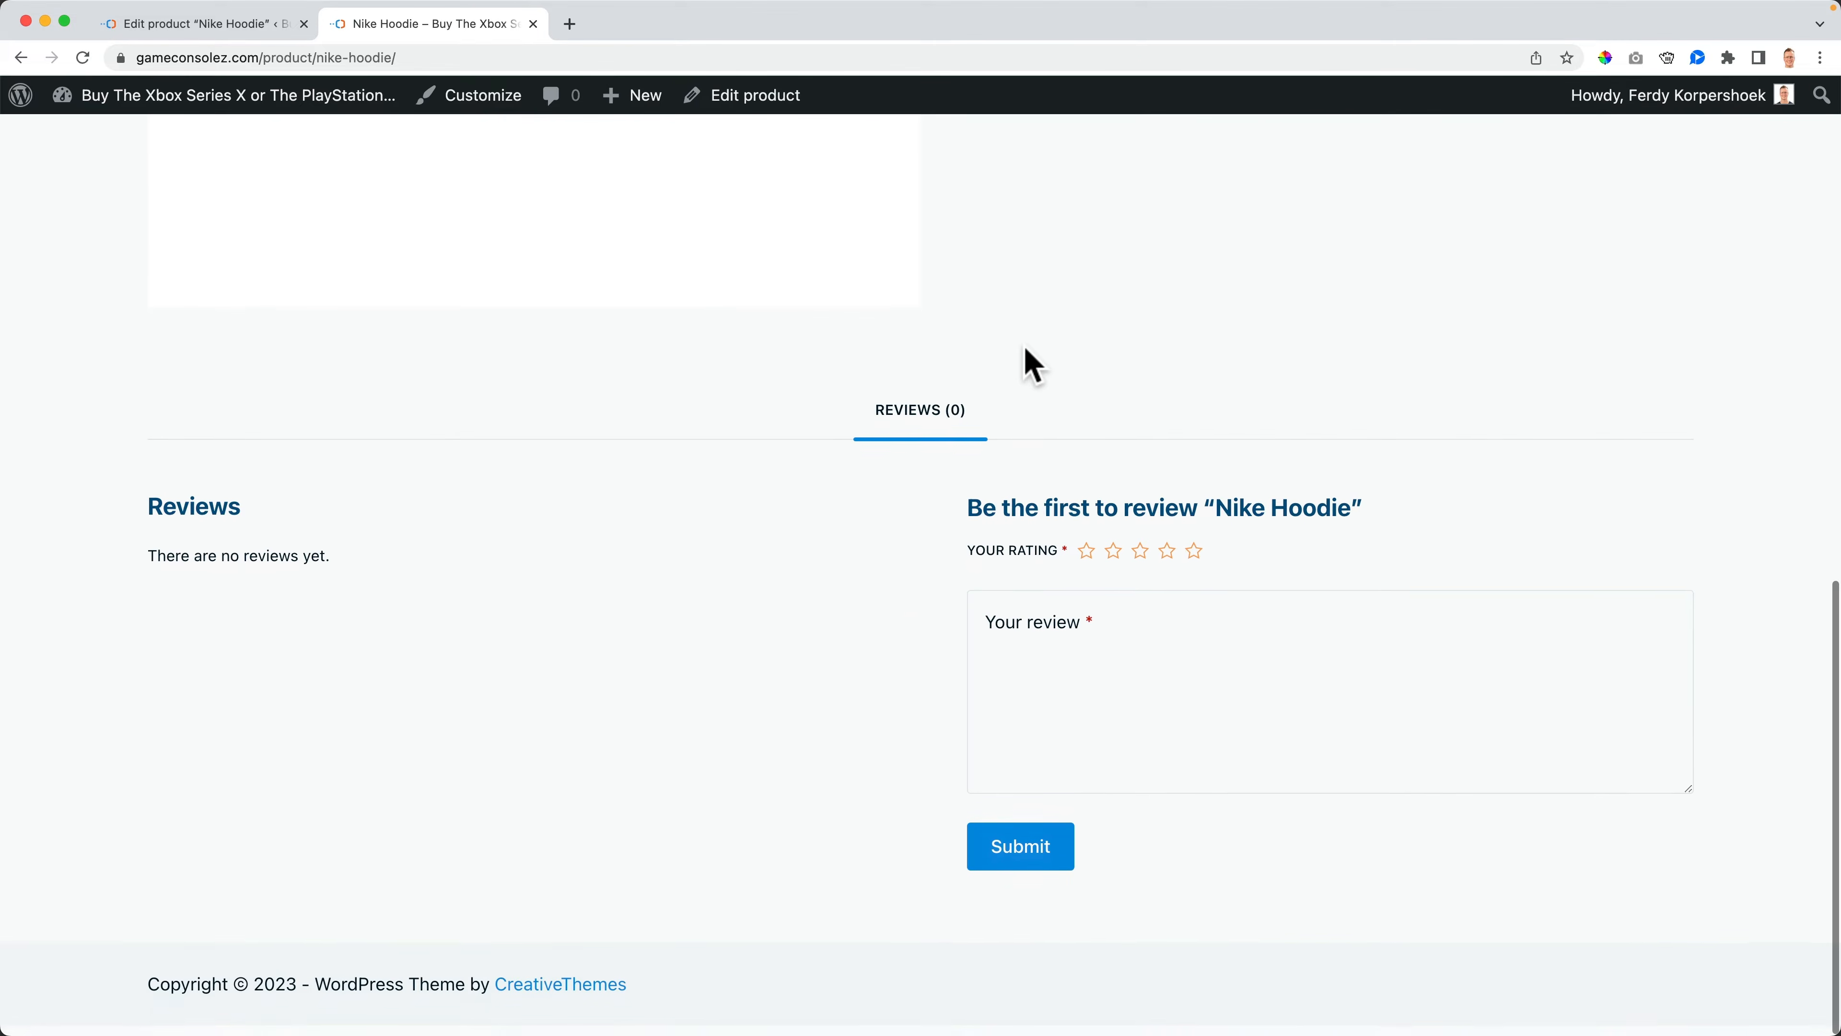
scroll(1025, 345, up, 14)
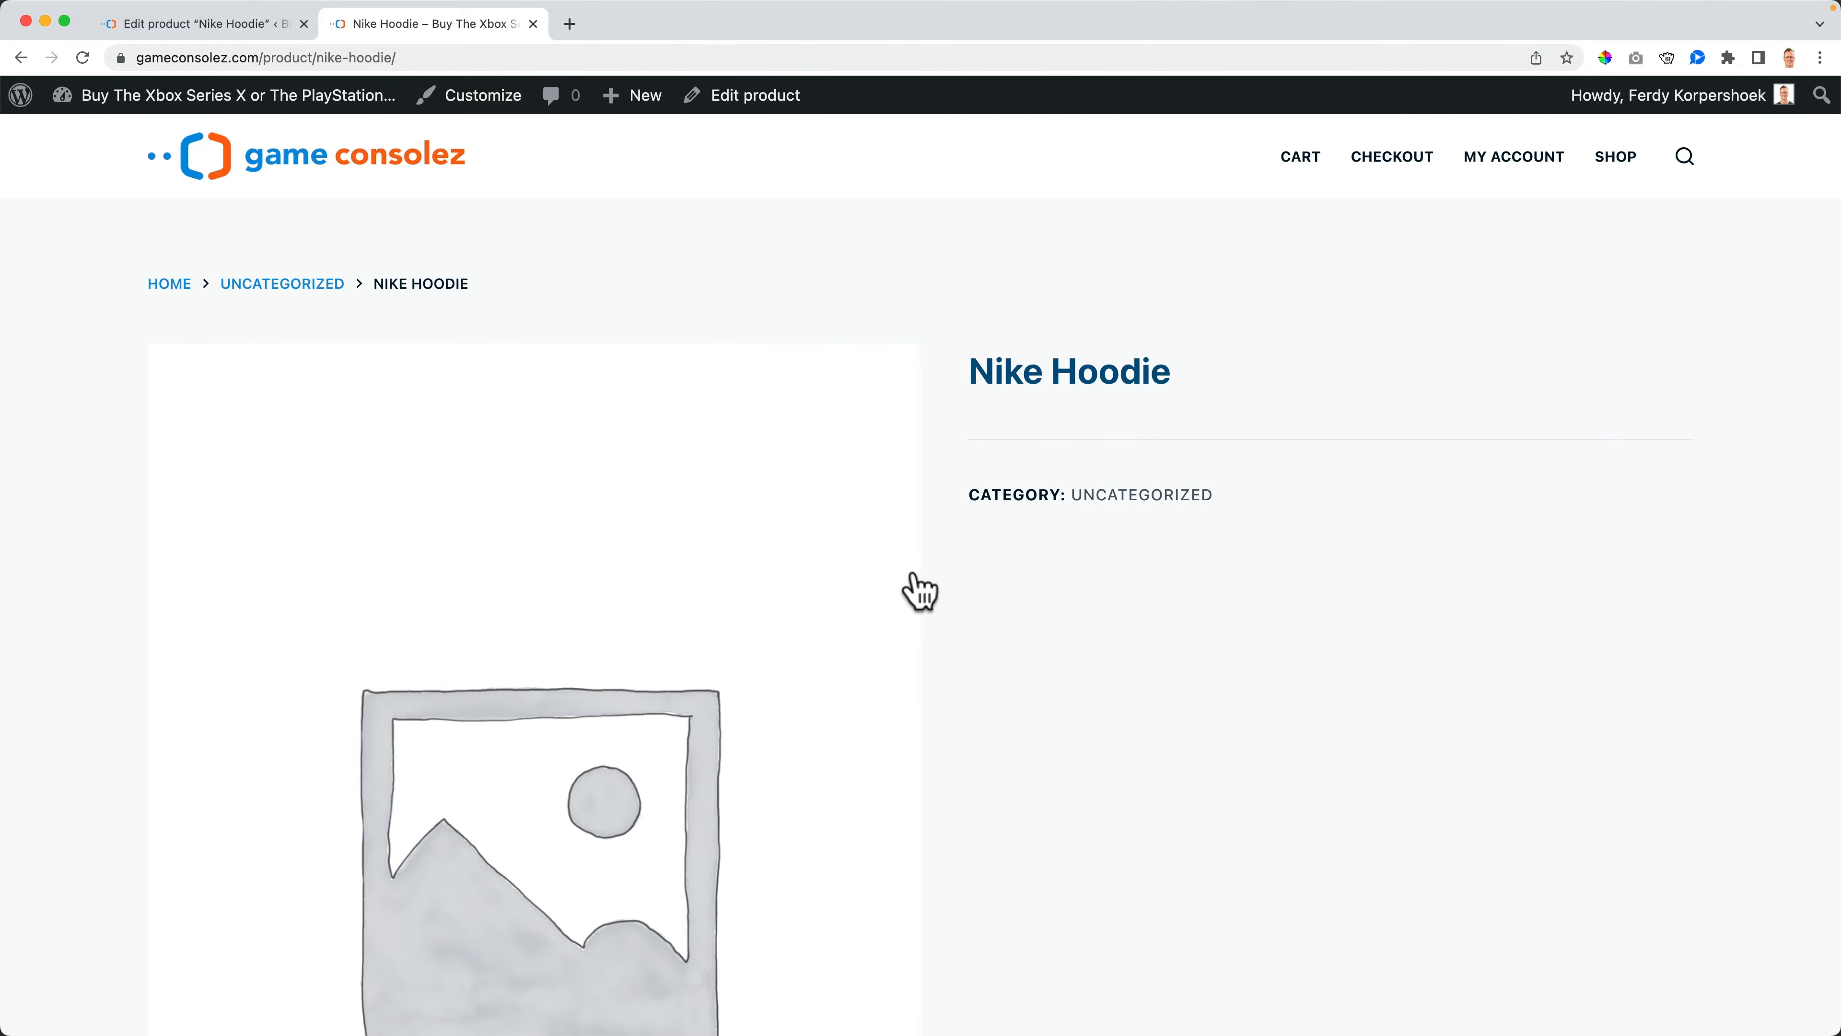
scroll(1134, 629, down, 9)
scroll(1134, 628, up, 10)
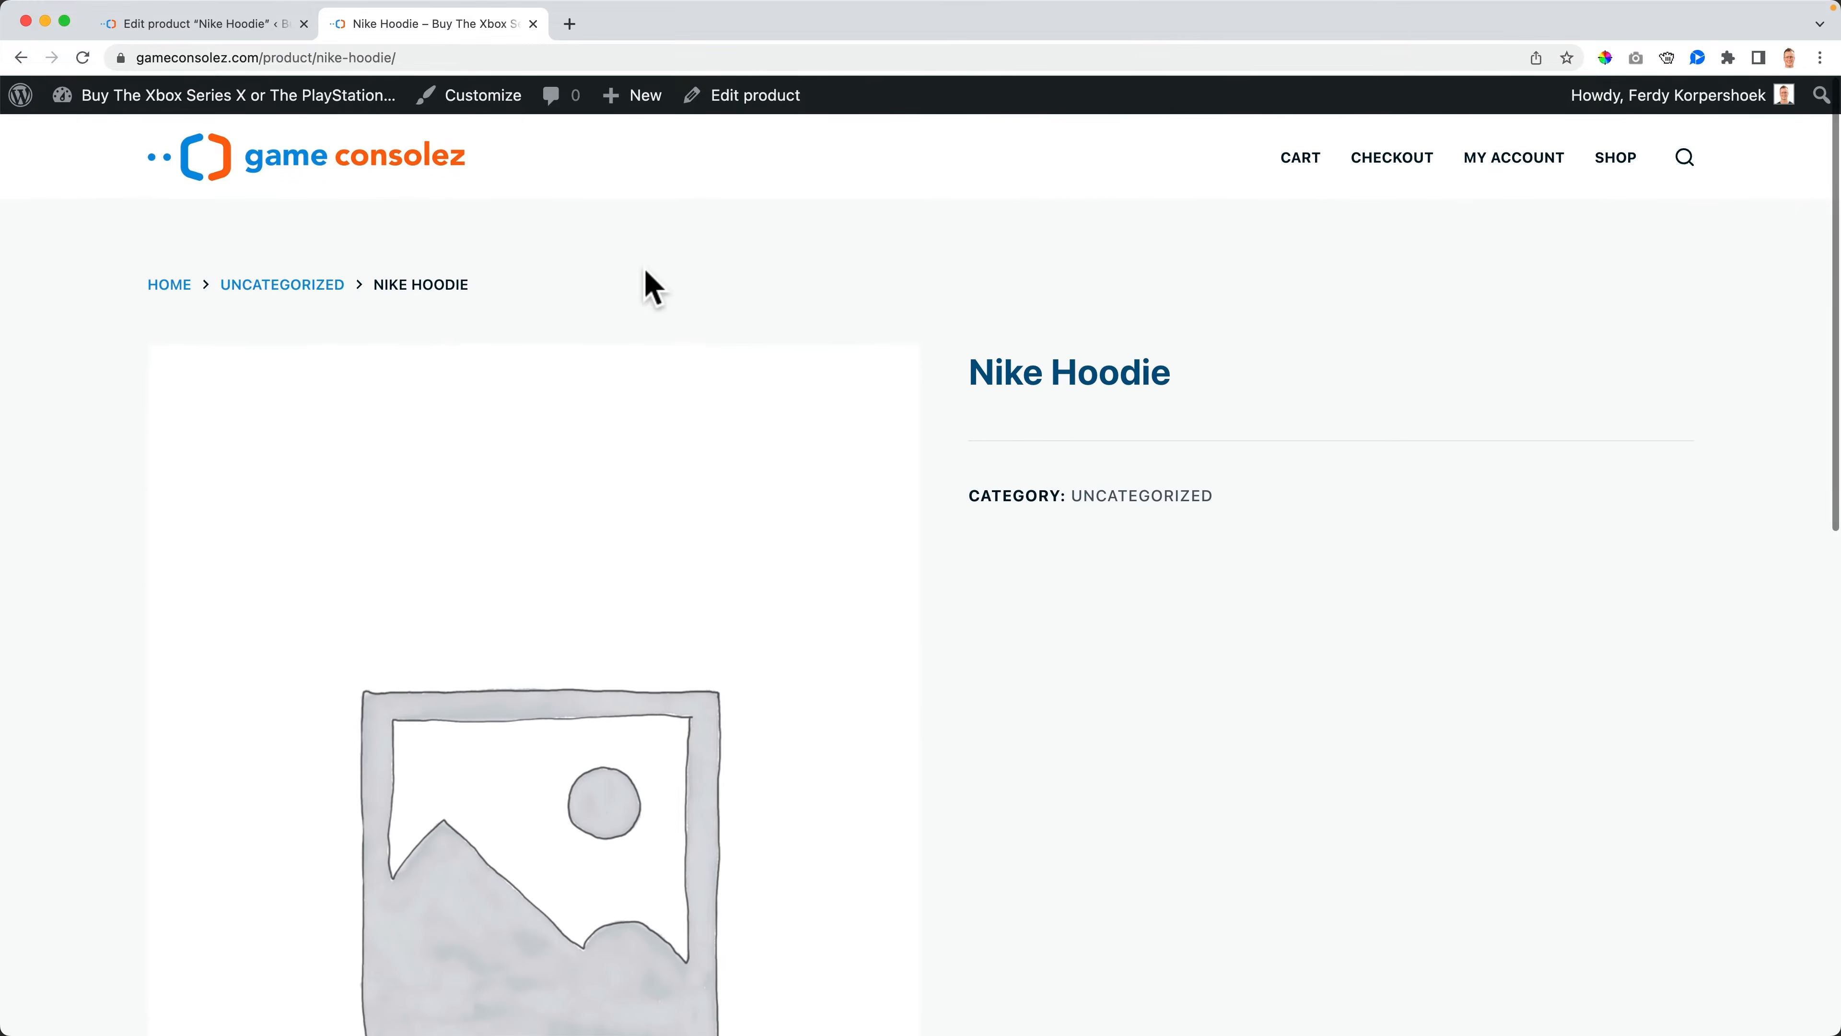
click(194, 43)
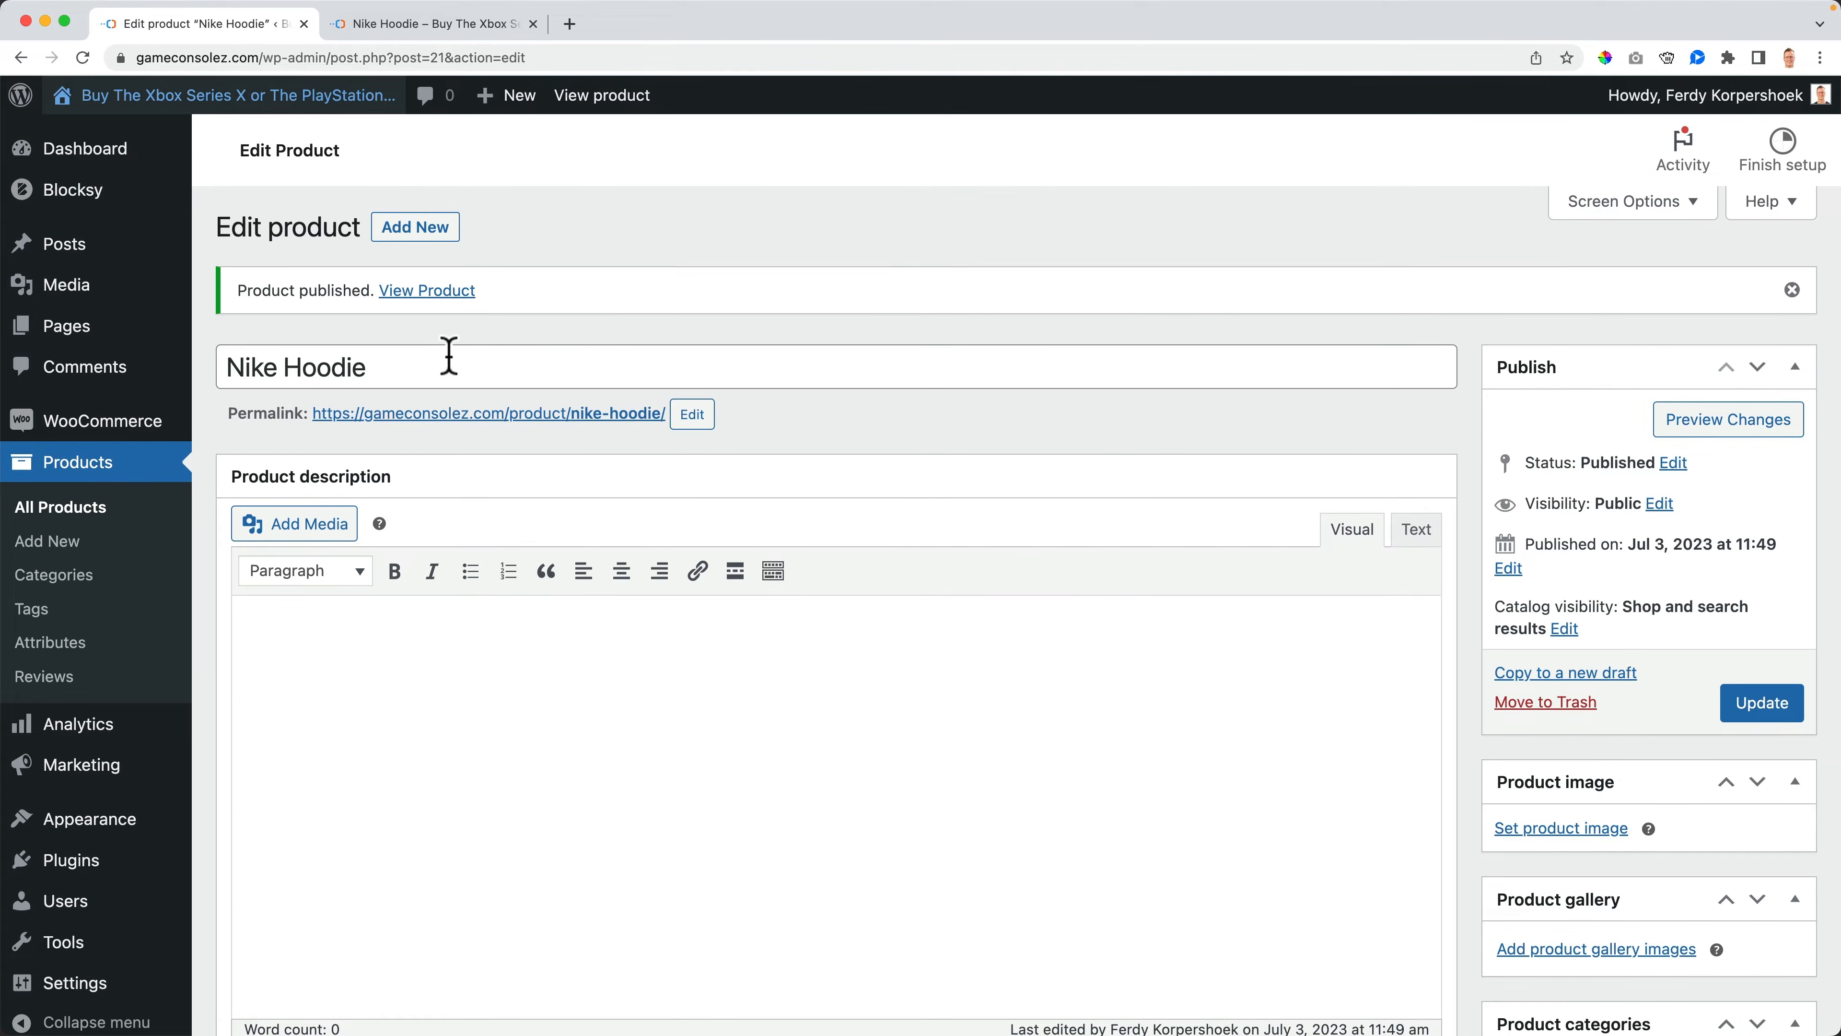
- Compare the editor's empty description area with the storefront product page
scroll(428, 449, down, 3)
click(477, 477)
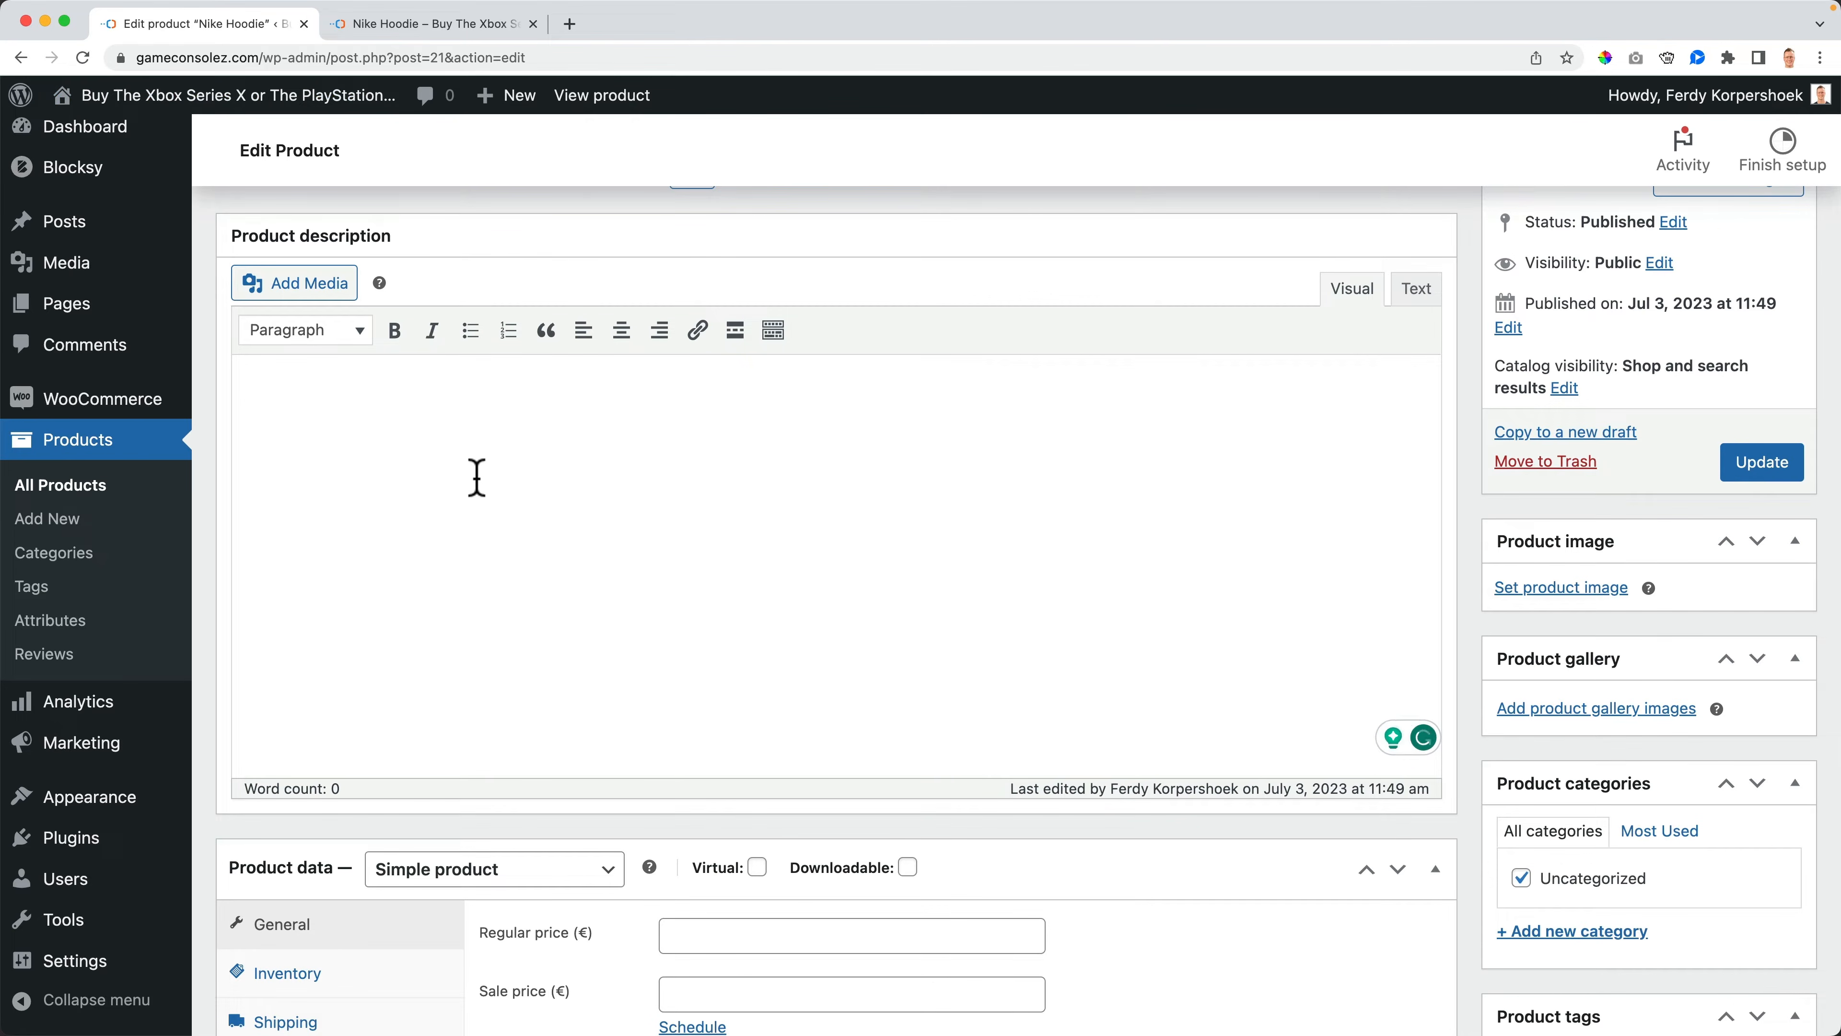
click(476, 32)
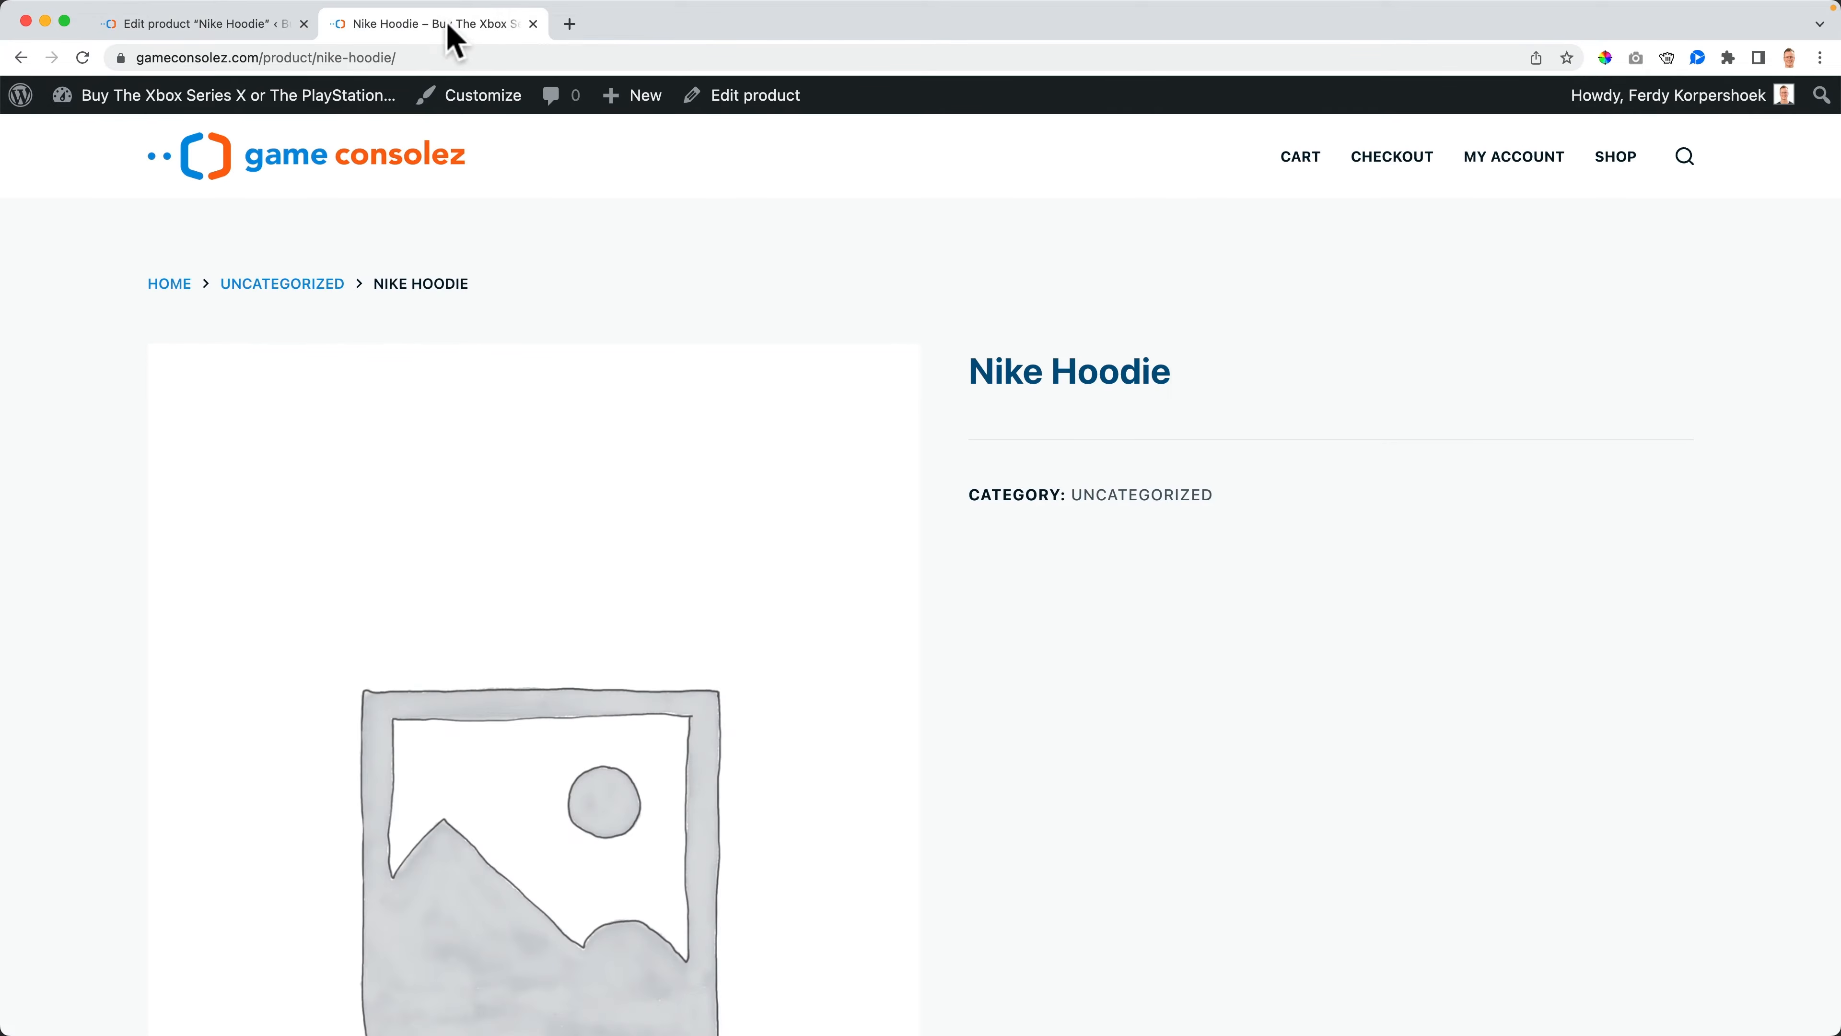
scroll(838, 703, down, 5)
scroll(844, 708, down, 2)
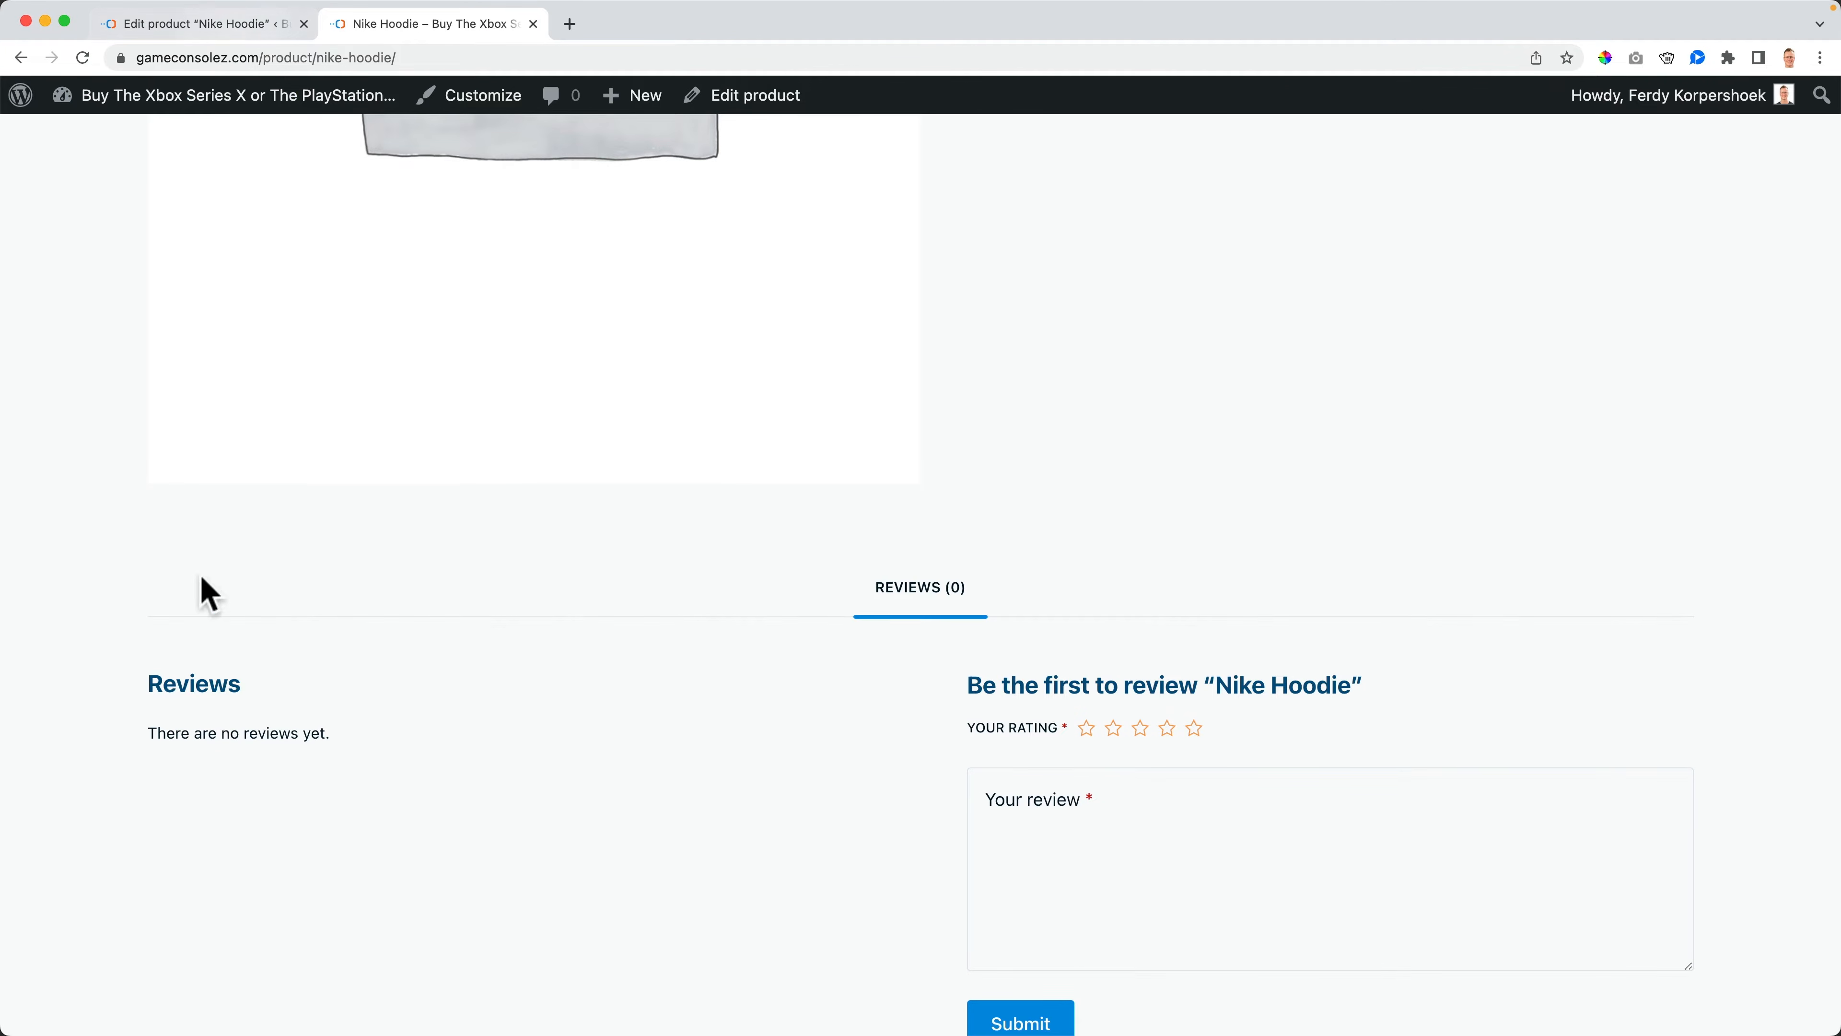
click(250, 27)
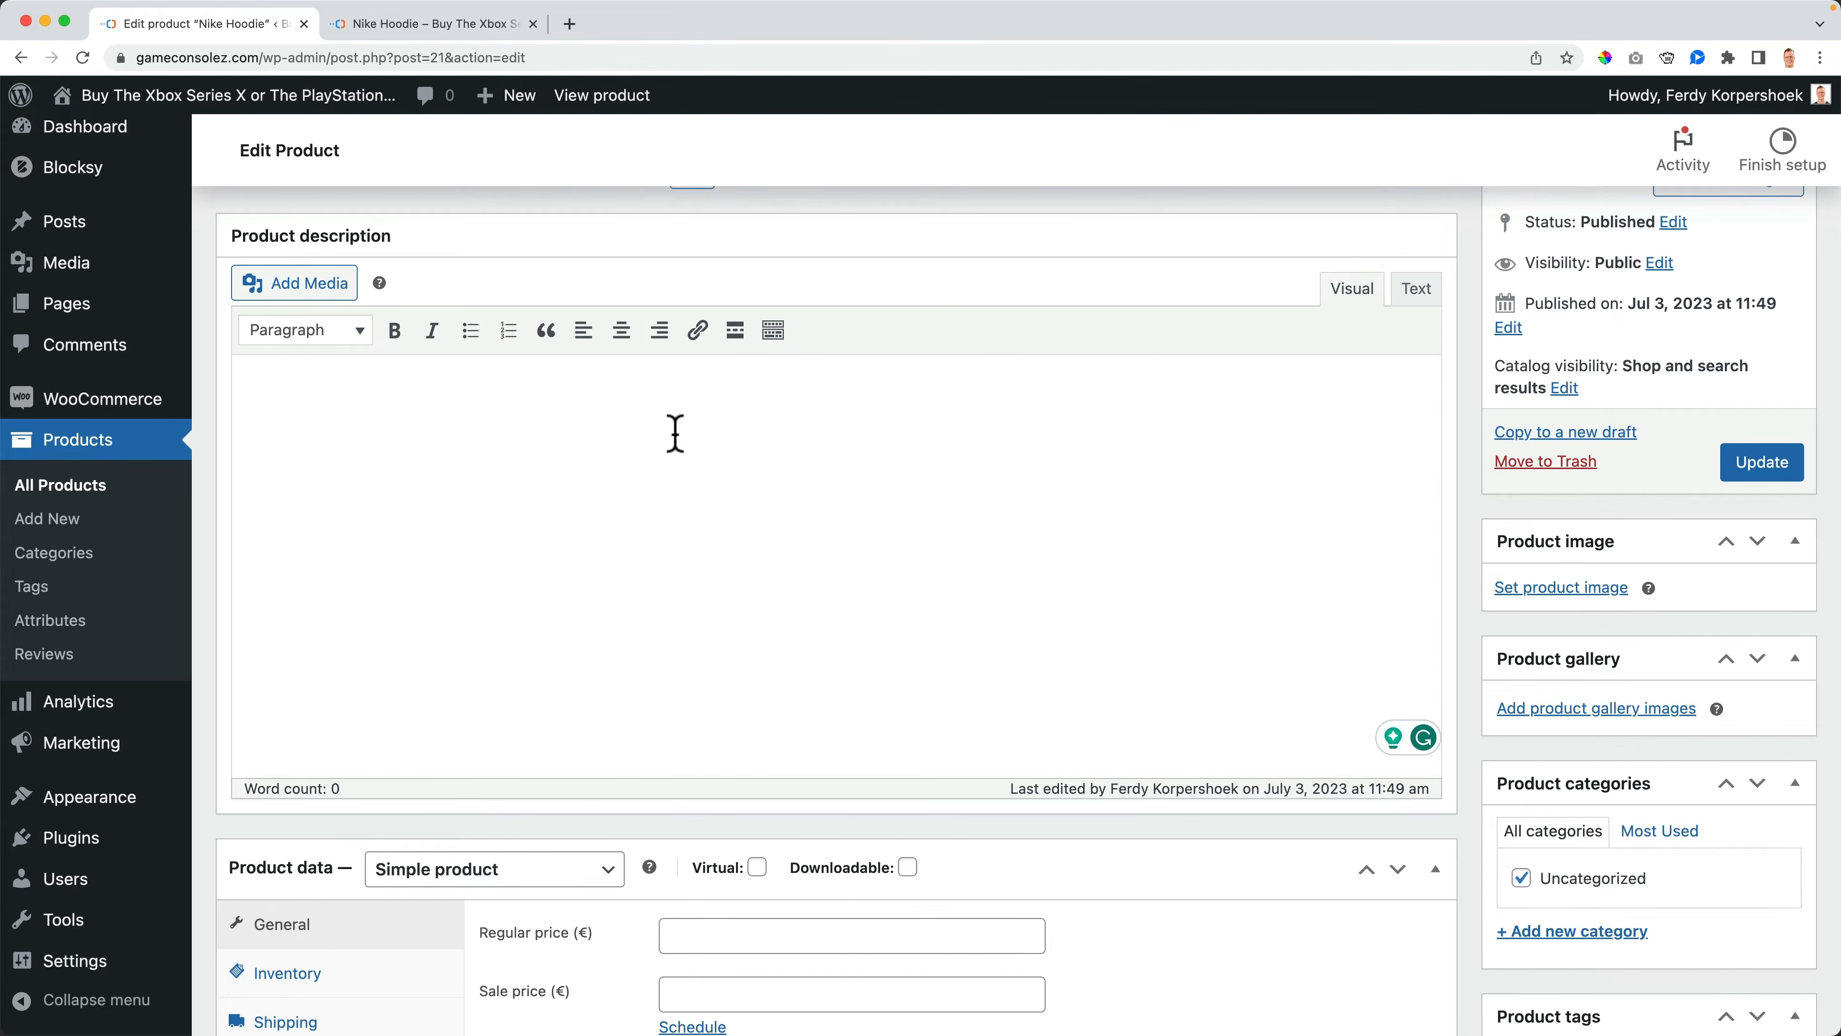
- Search Google in a new tab for dummy text generator
click(569, 24)
text(dummy text )
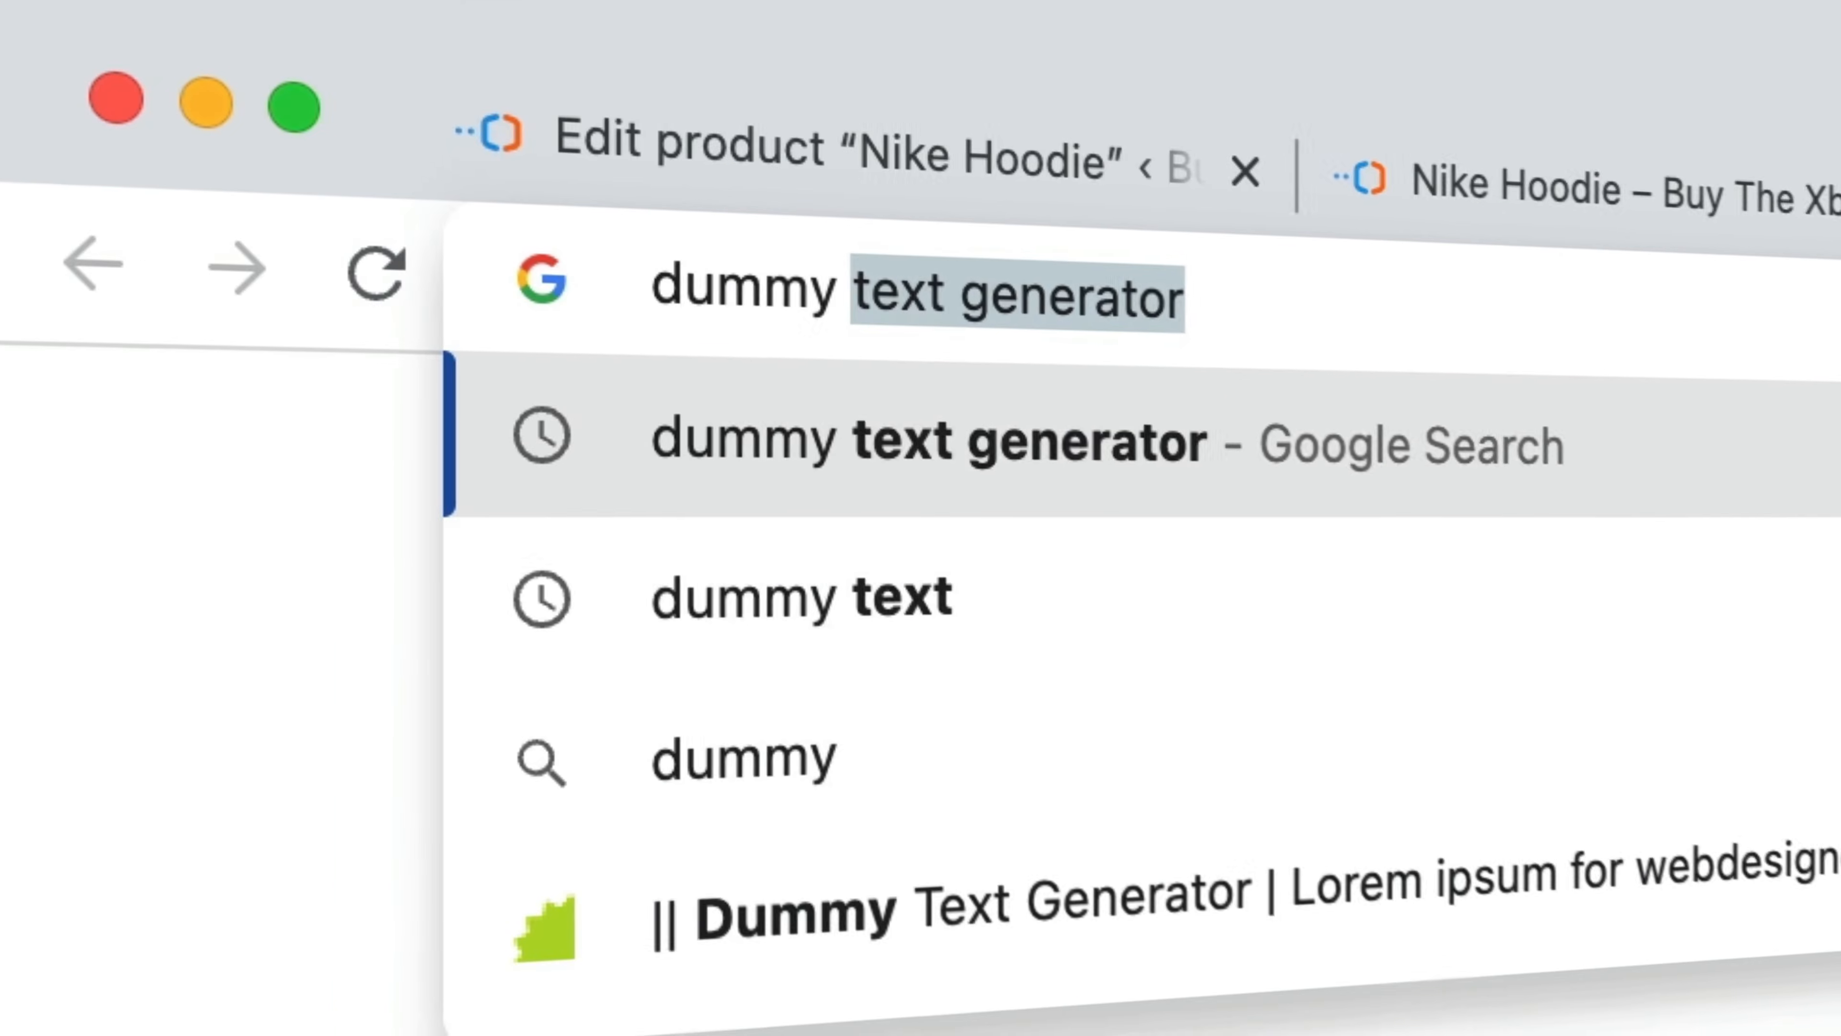
text(generator)
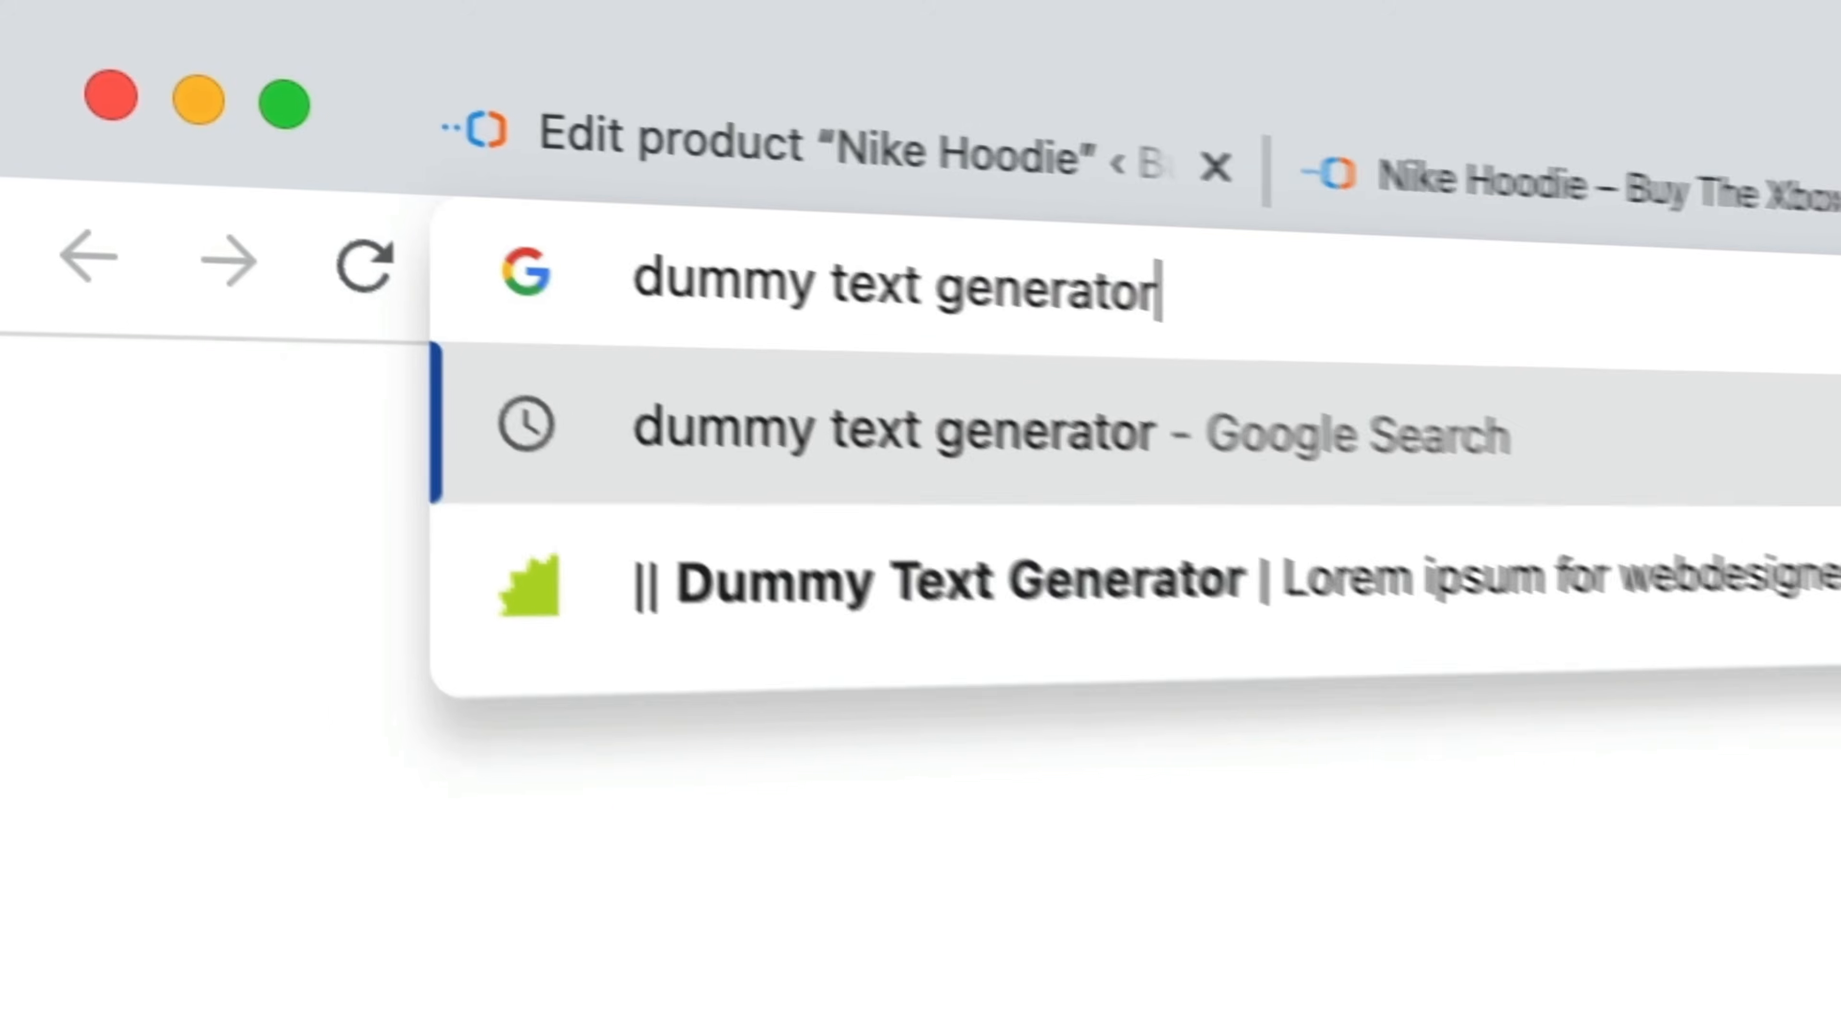
key(Return)
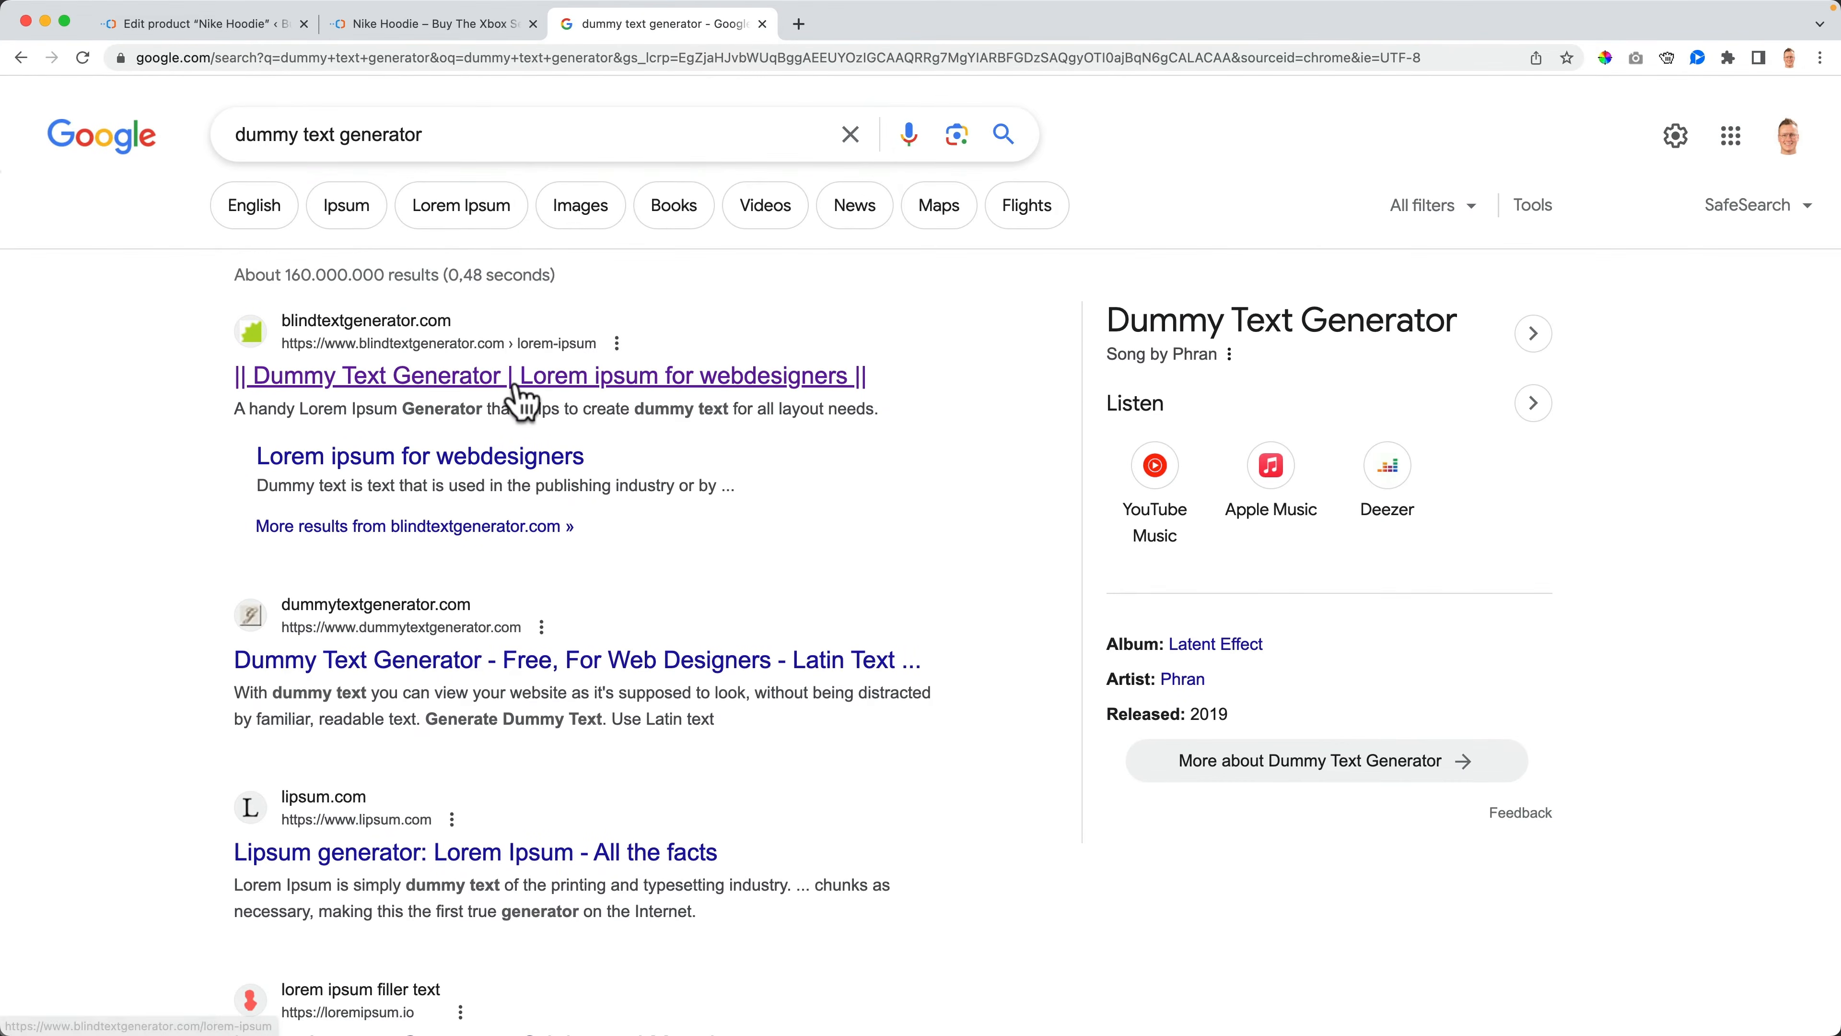
- Open the Blind Text Generator result and copy the opening lines of its lorem ipsum text
click(520, 377)
drag(1026, 353, 1007, 332)
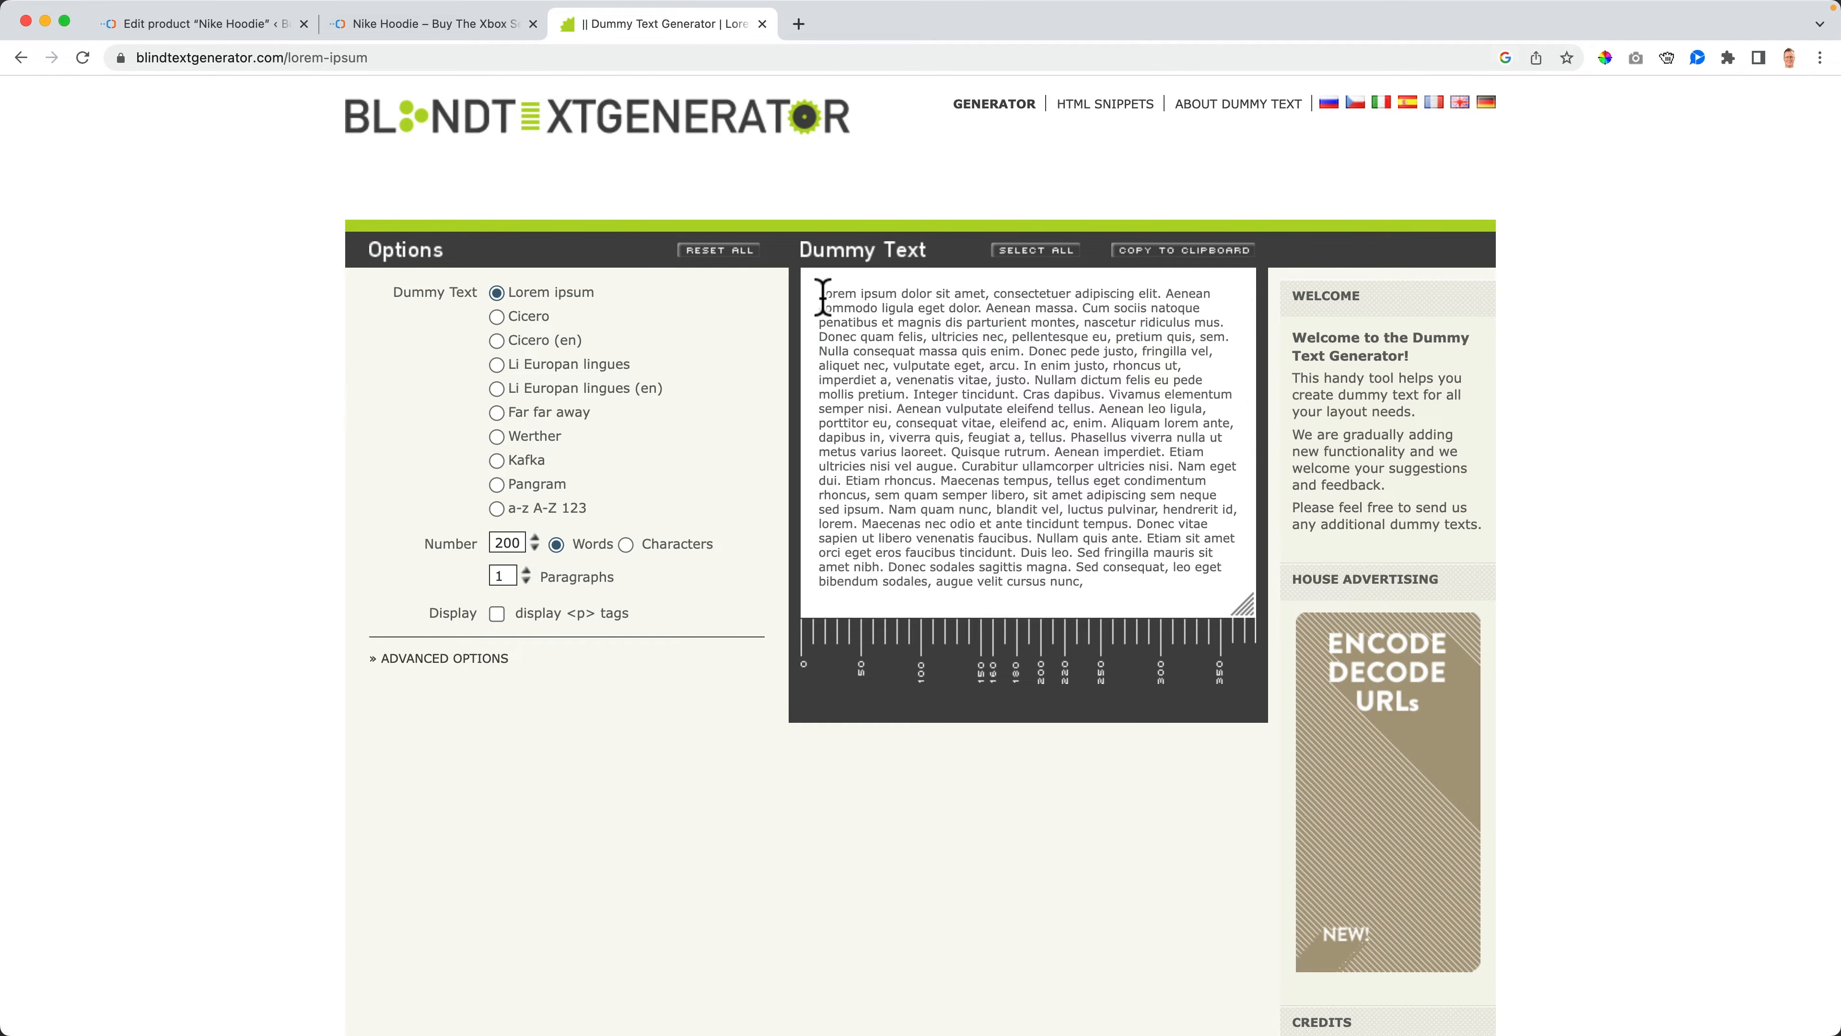
drag(819, 293, 1034, 379)
key(super+c)
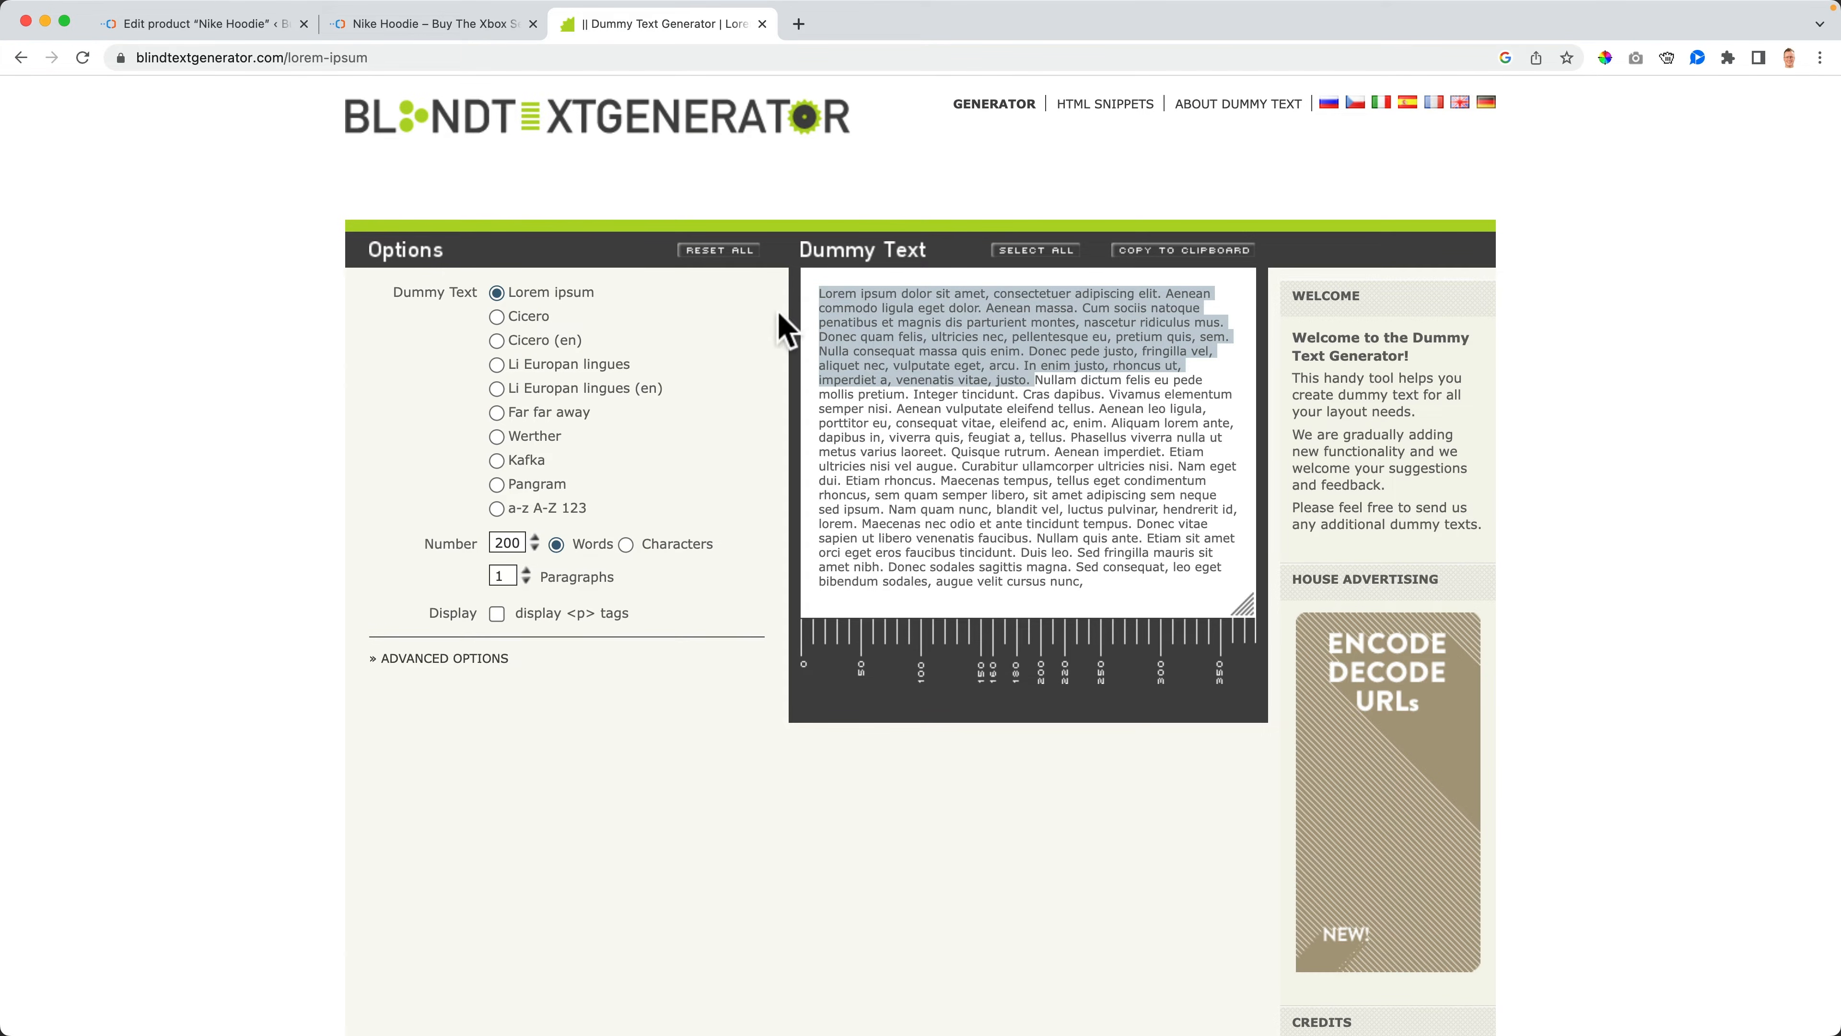
- Search Google in a new tab for nike fleece crew neck hoodie
click(246, 29)
click(374, 29)
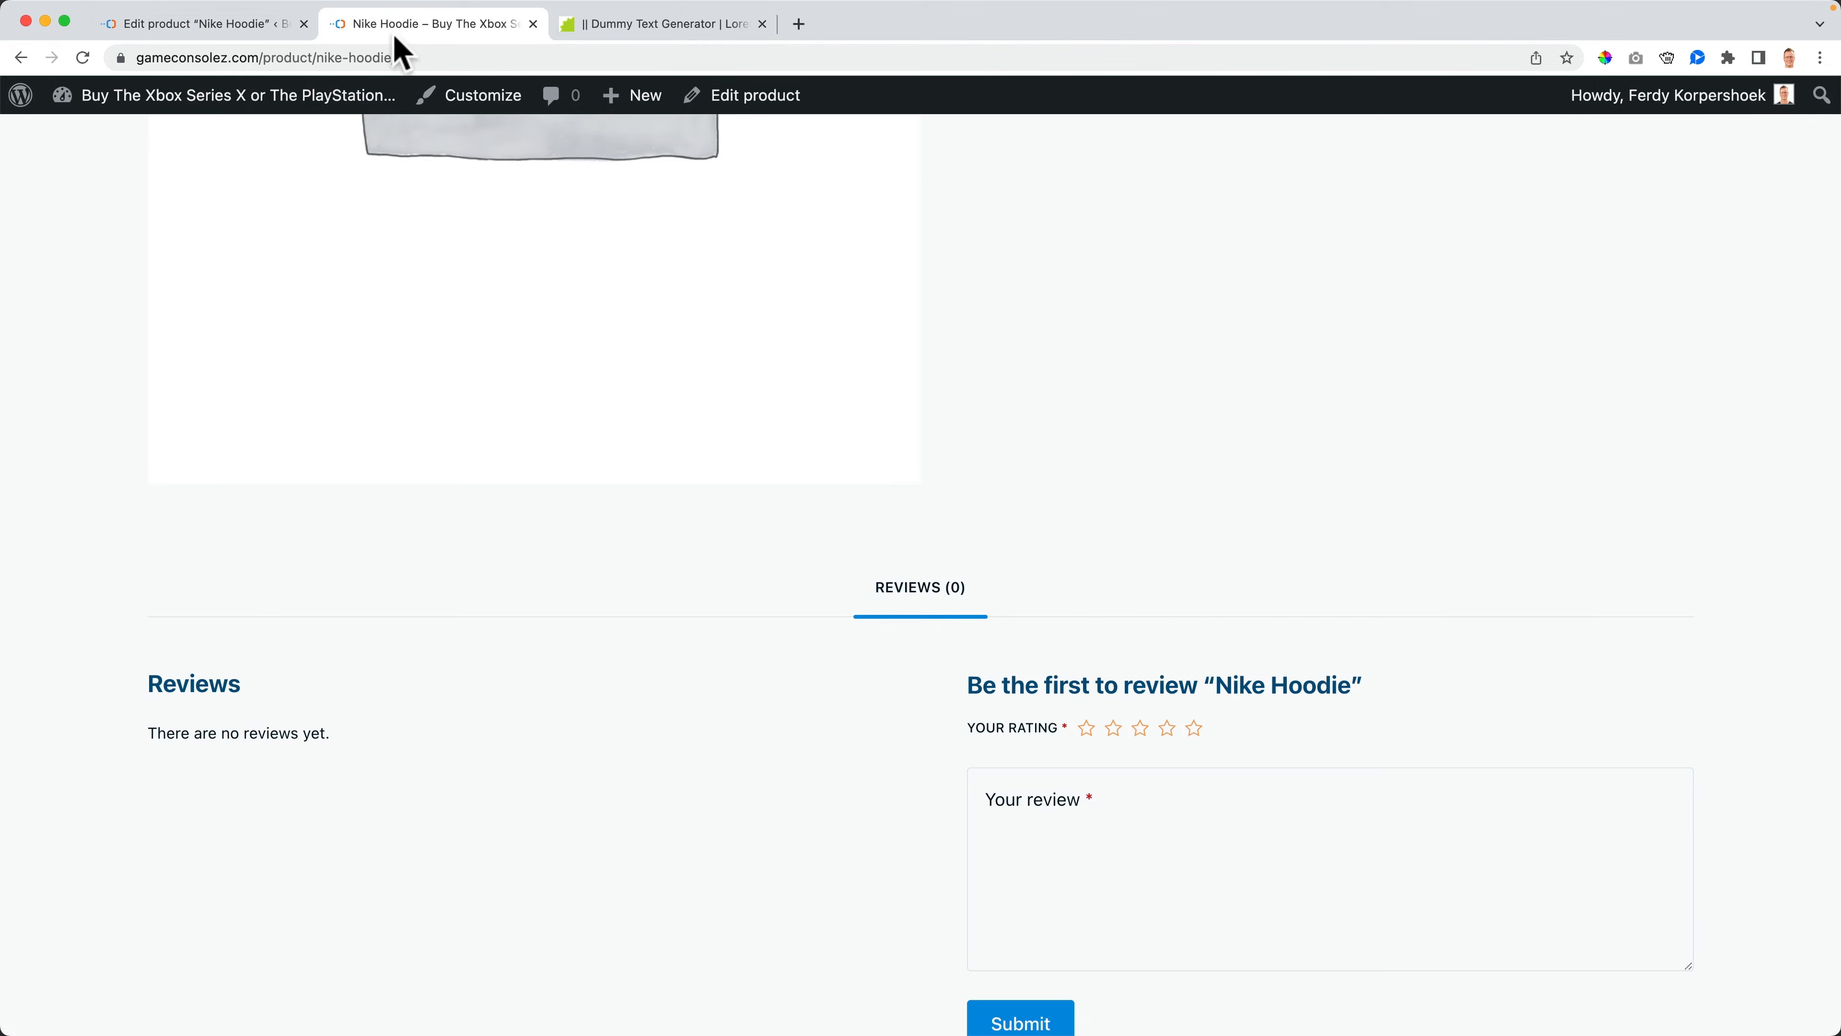
click(799, 24)
text(nike fleece crew neck hoodie)
key(Return)
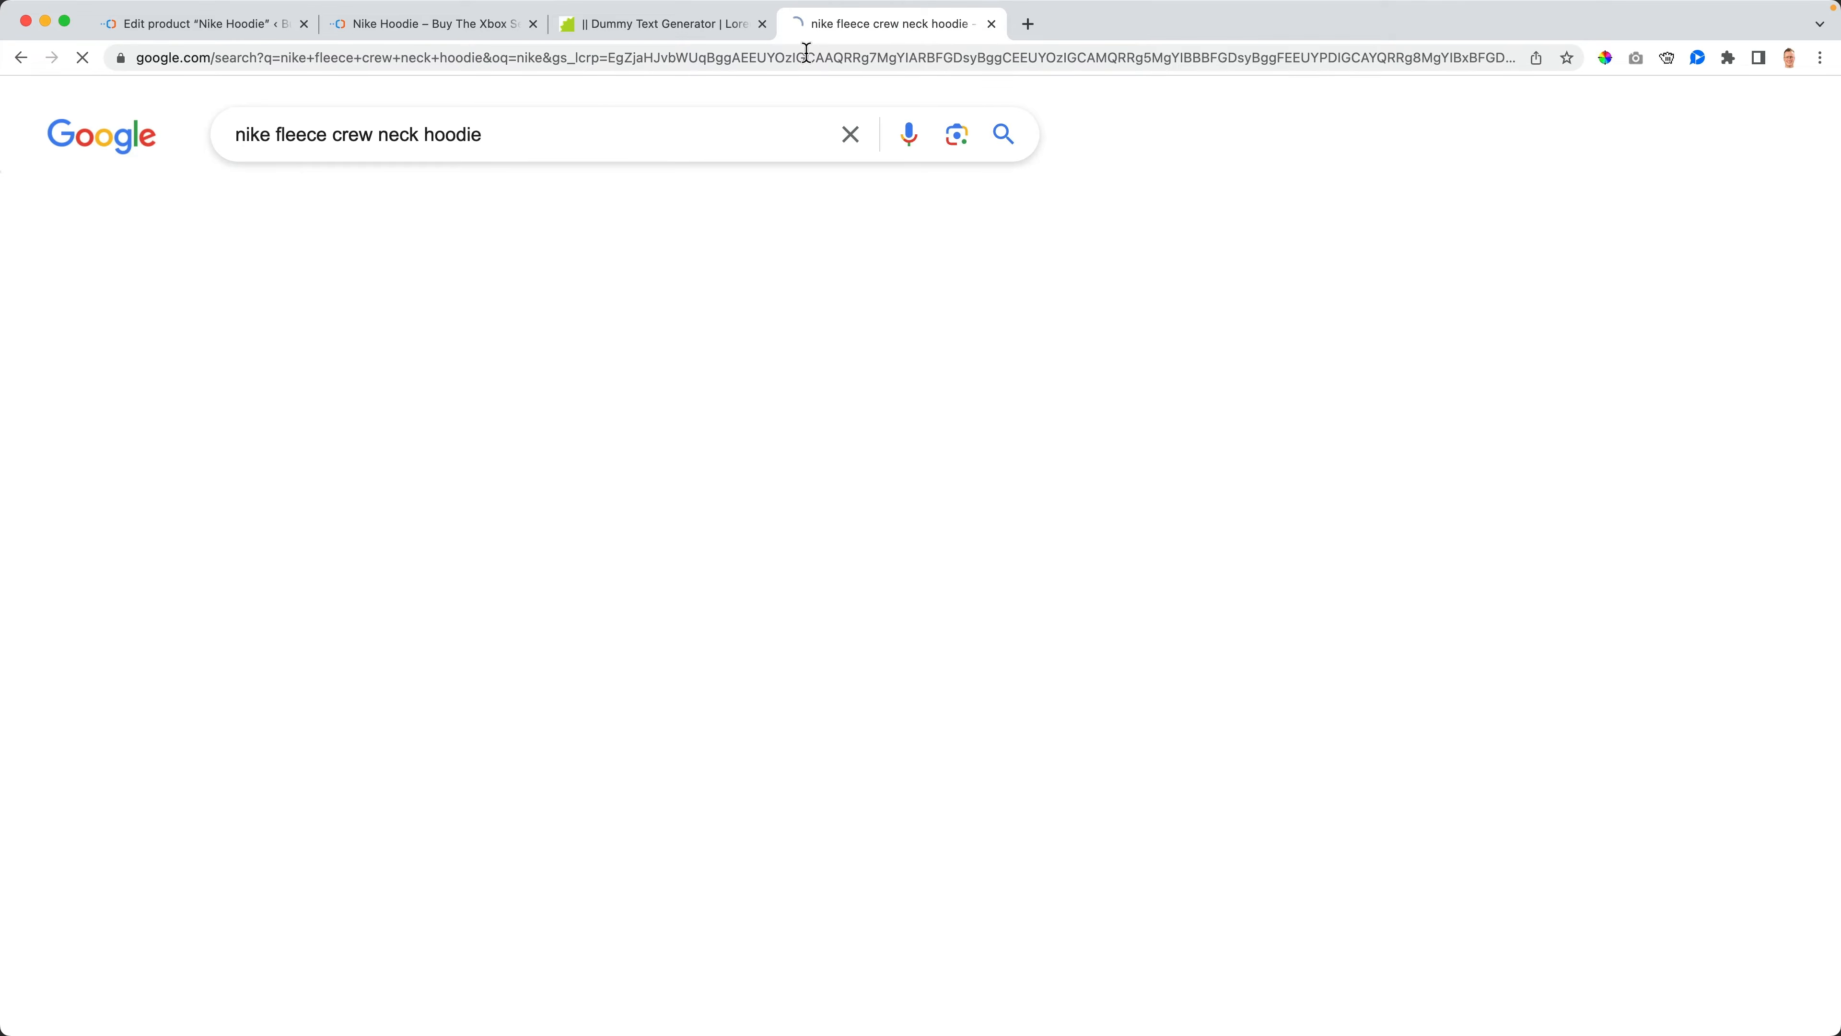
- Open the Nike Sportswear Club Fleece product page, select its description text, and close the tab
click(282, 693)
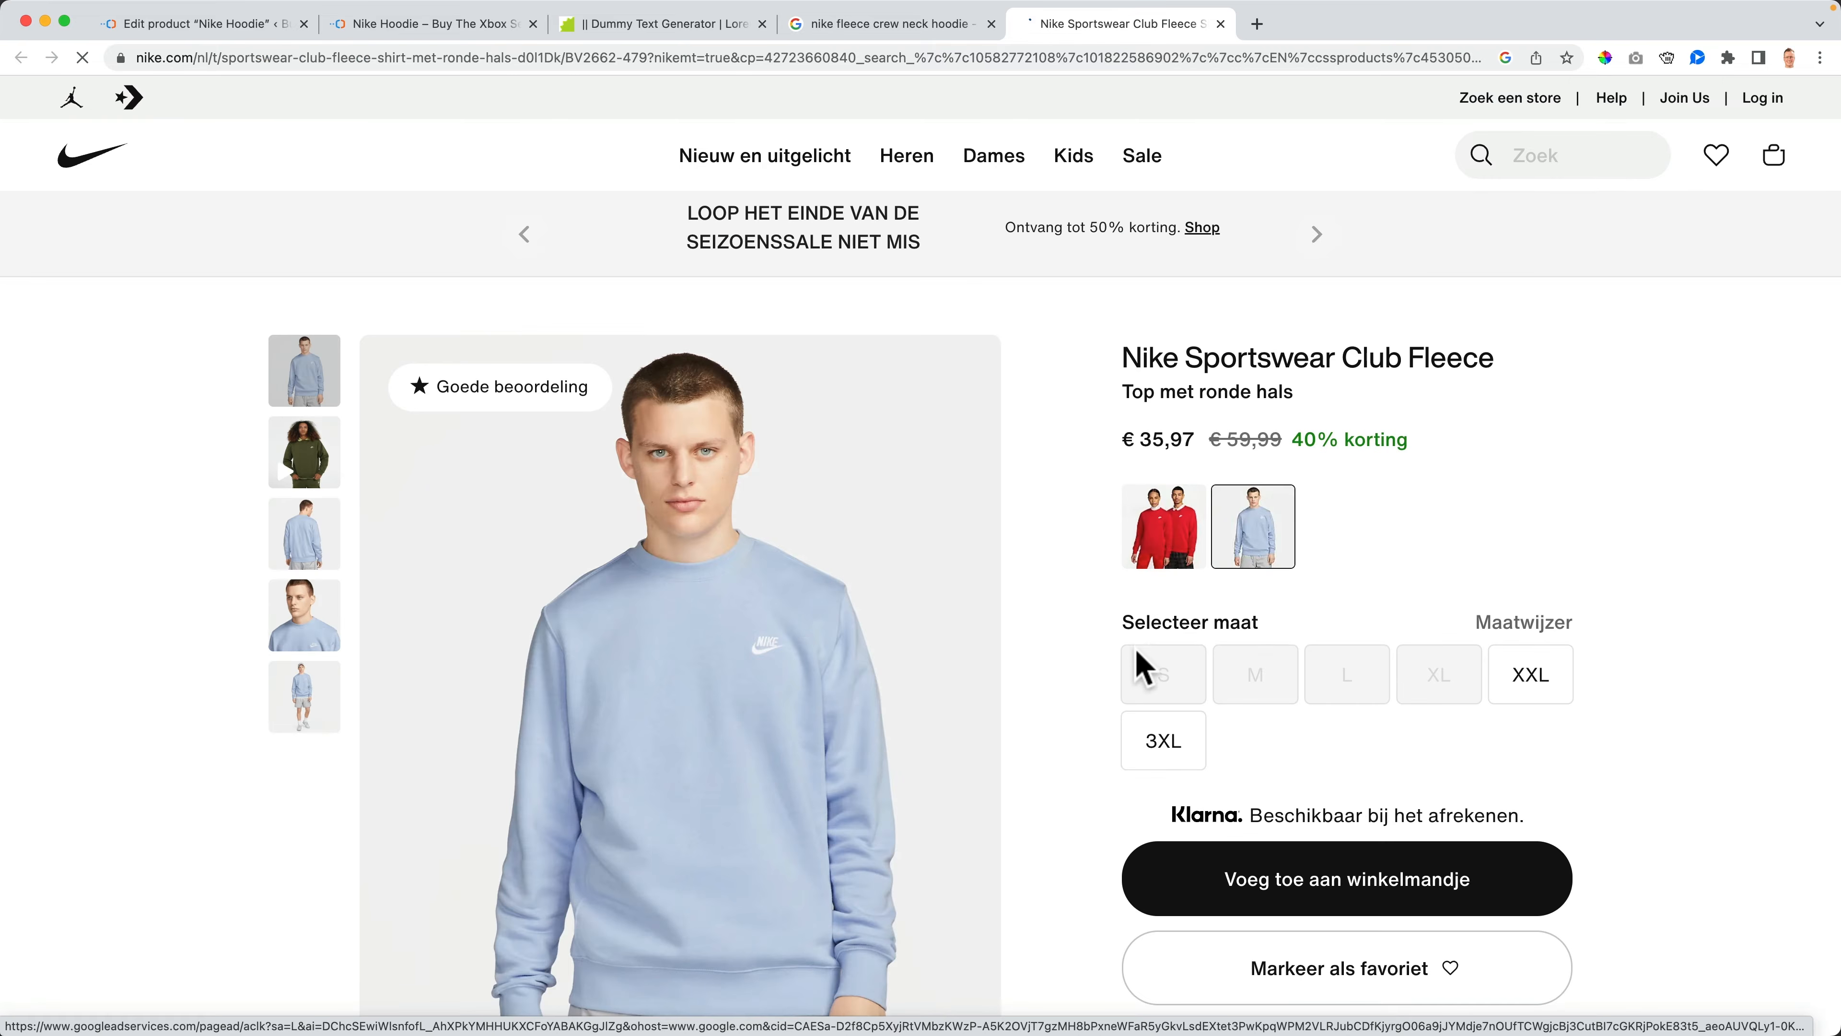
scroll(1149, 659, down, 5)
scroll(1156, 664, down, 4)
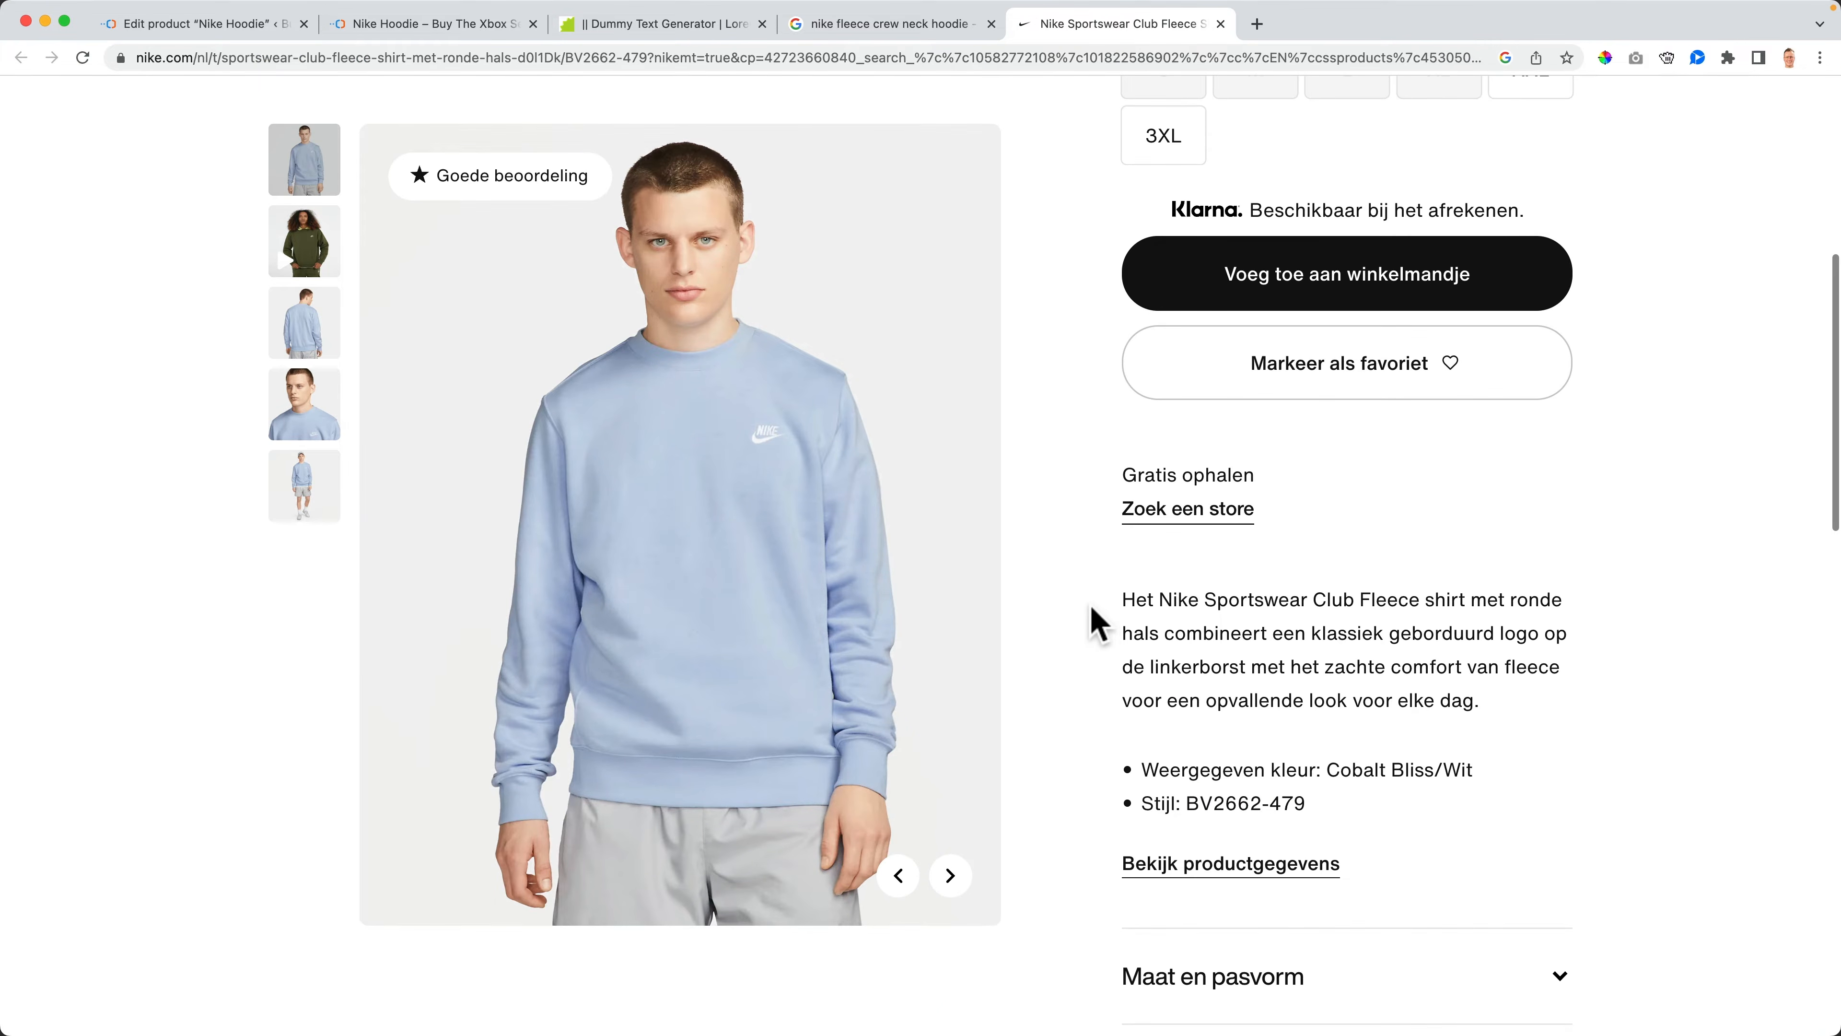
drag(1121, 601, 1479, 700)
drag(1304, 805, 1406, 835)
click(1408, 832)
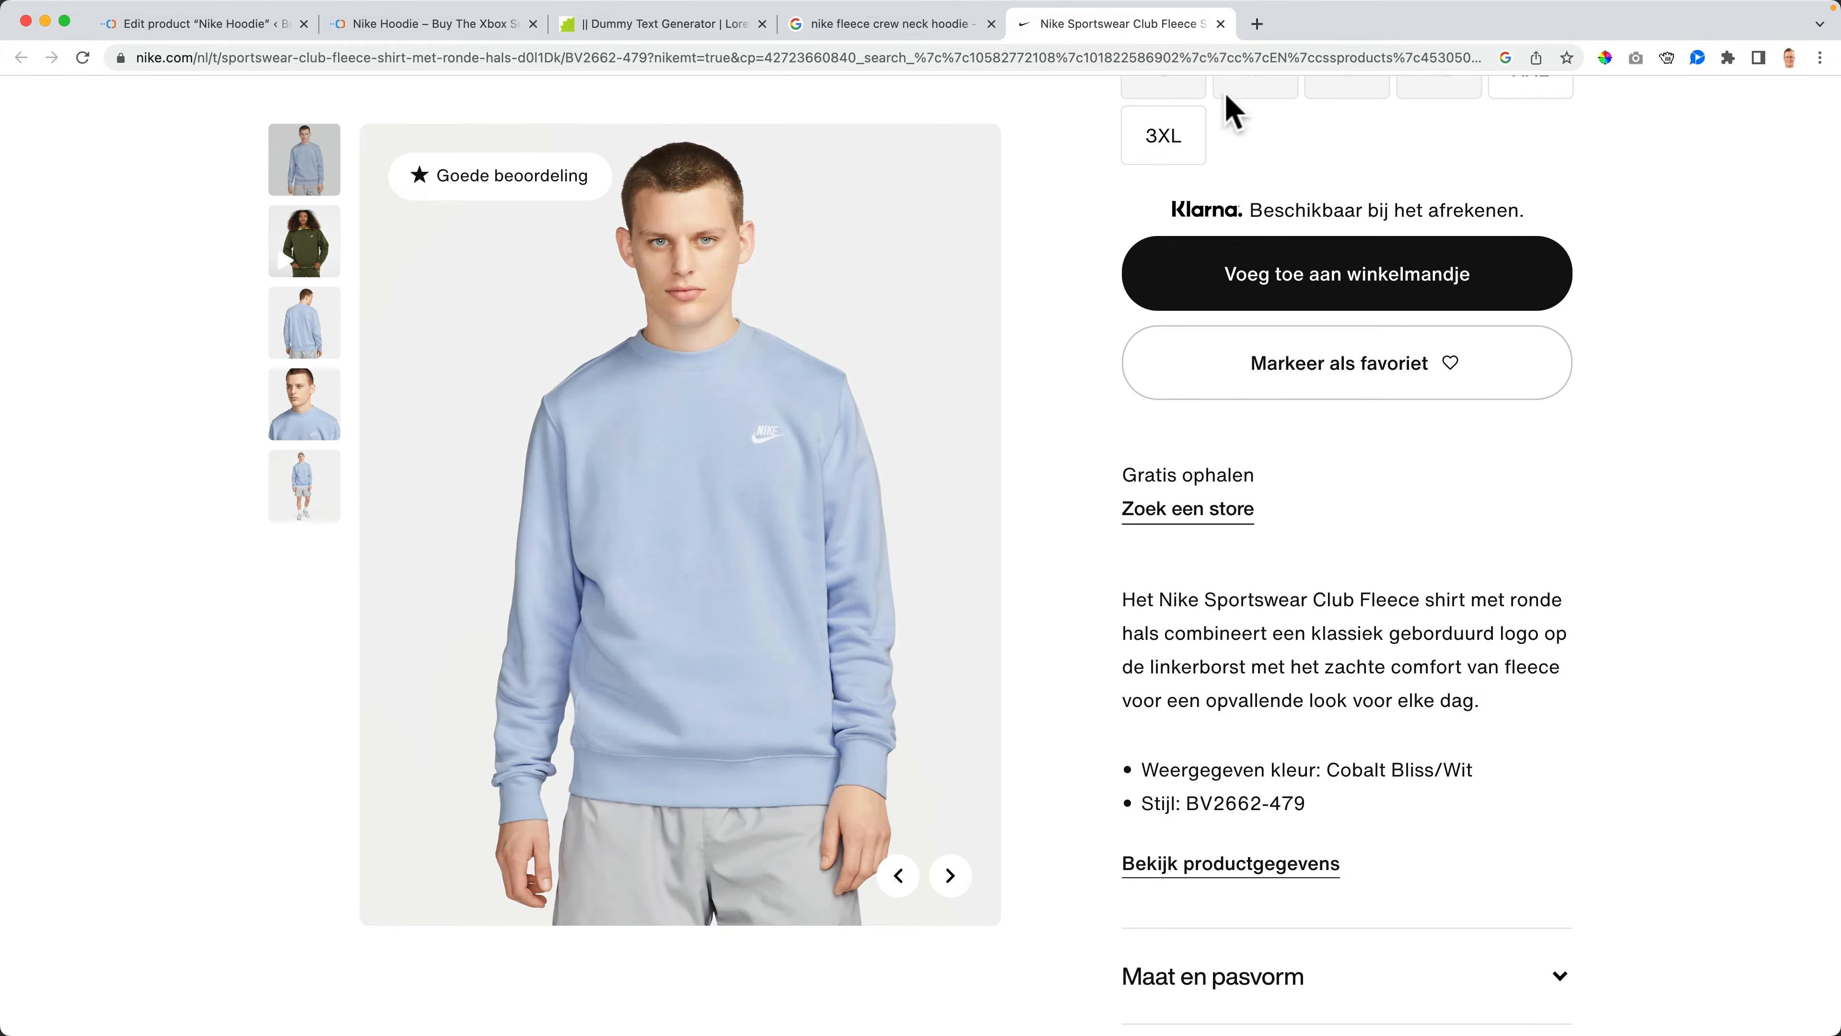
click(1220, 24)
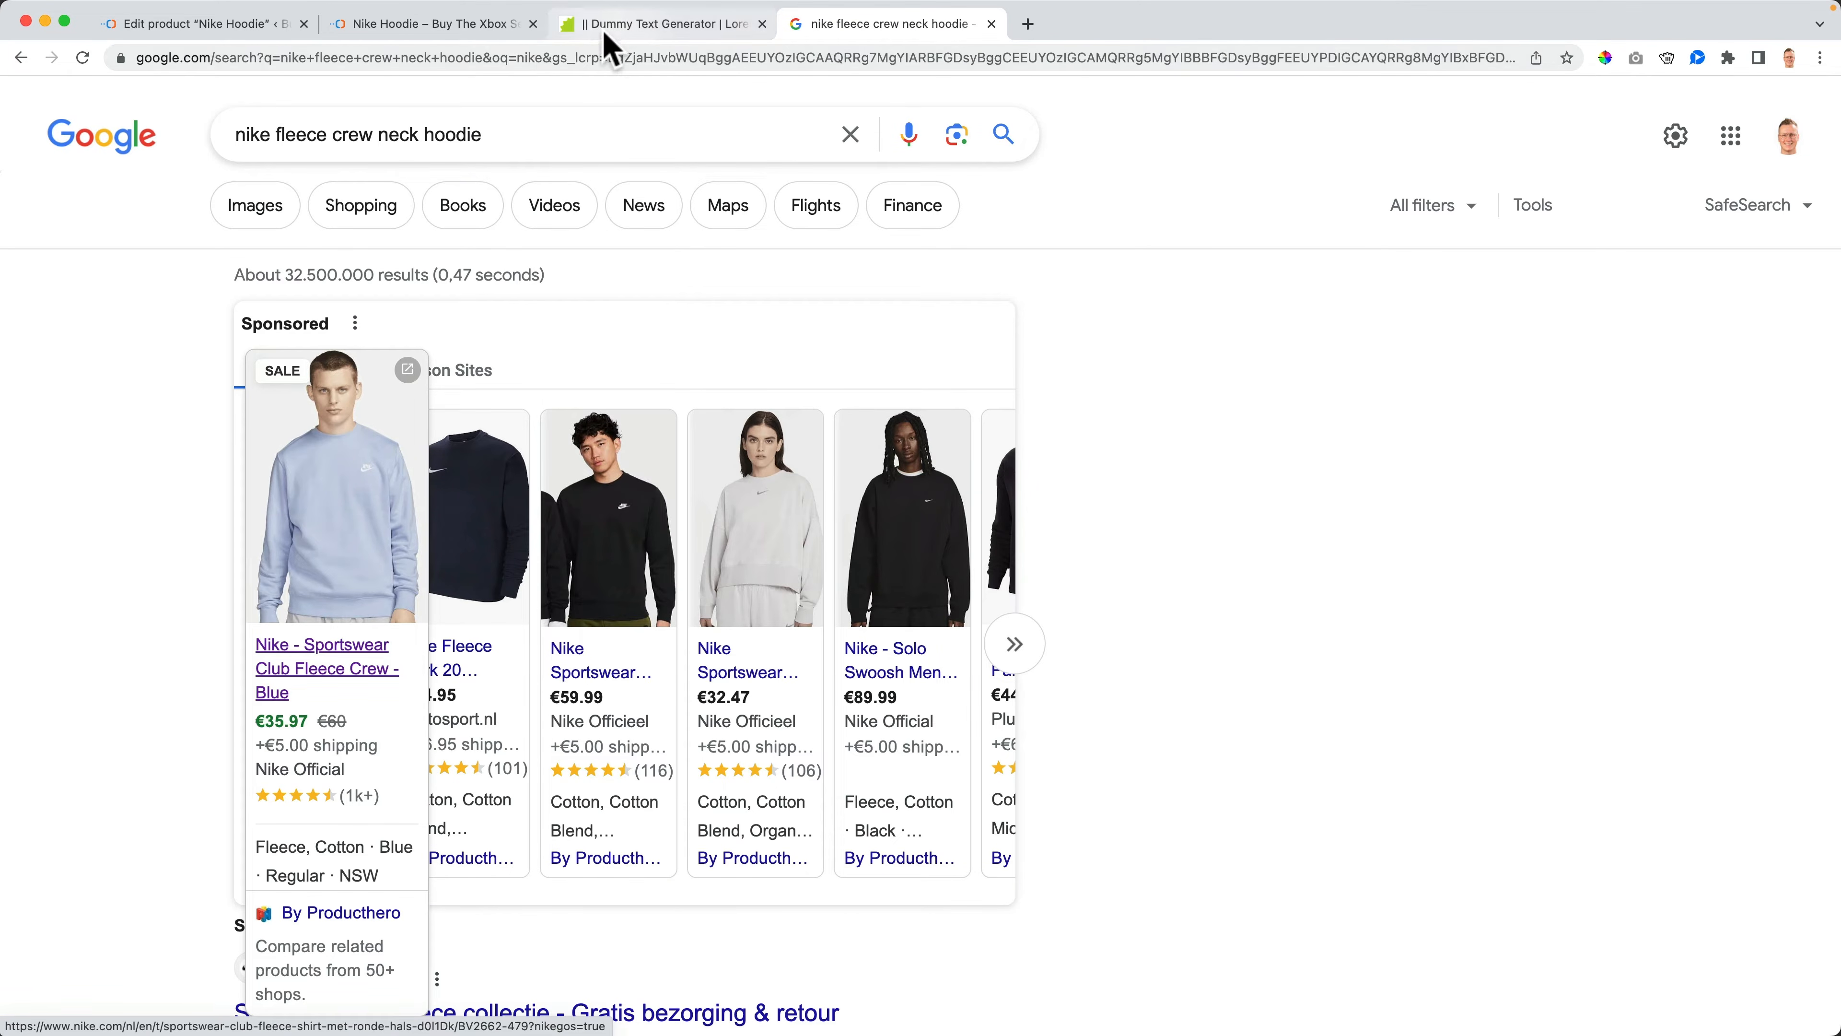
- Paste the lorem ipsum paragraph twice into the product description and update the product
click(234, 28)
key(super+v)
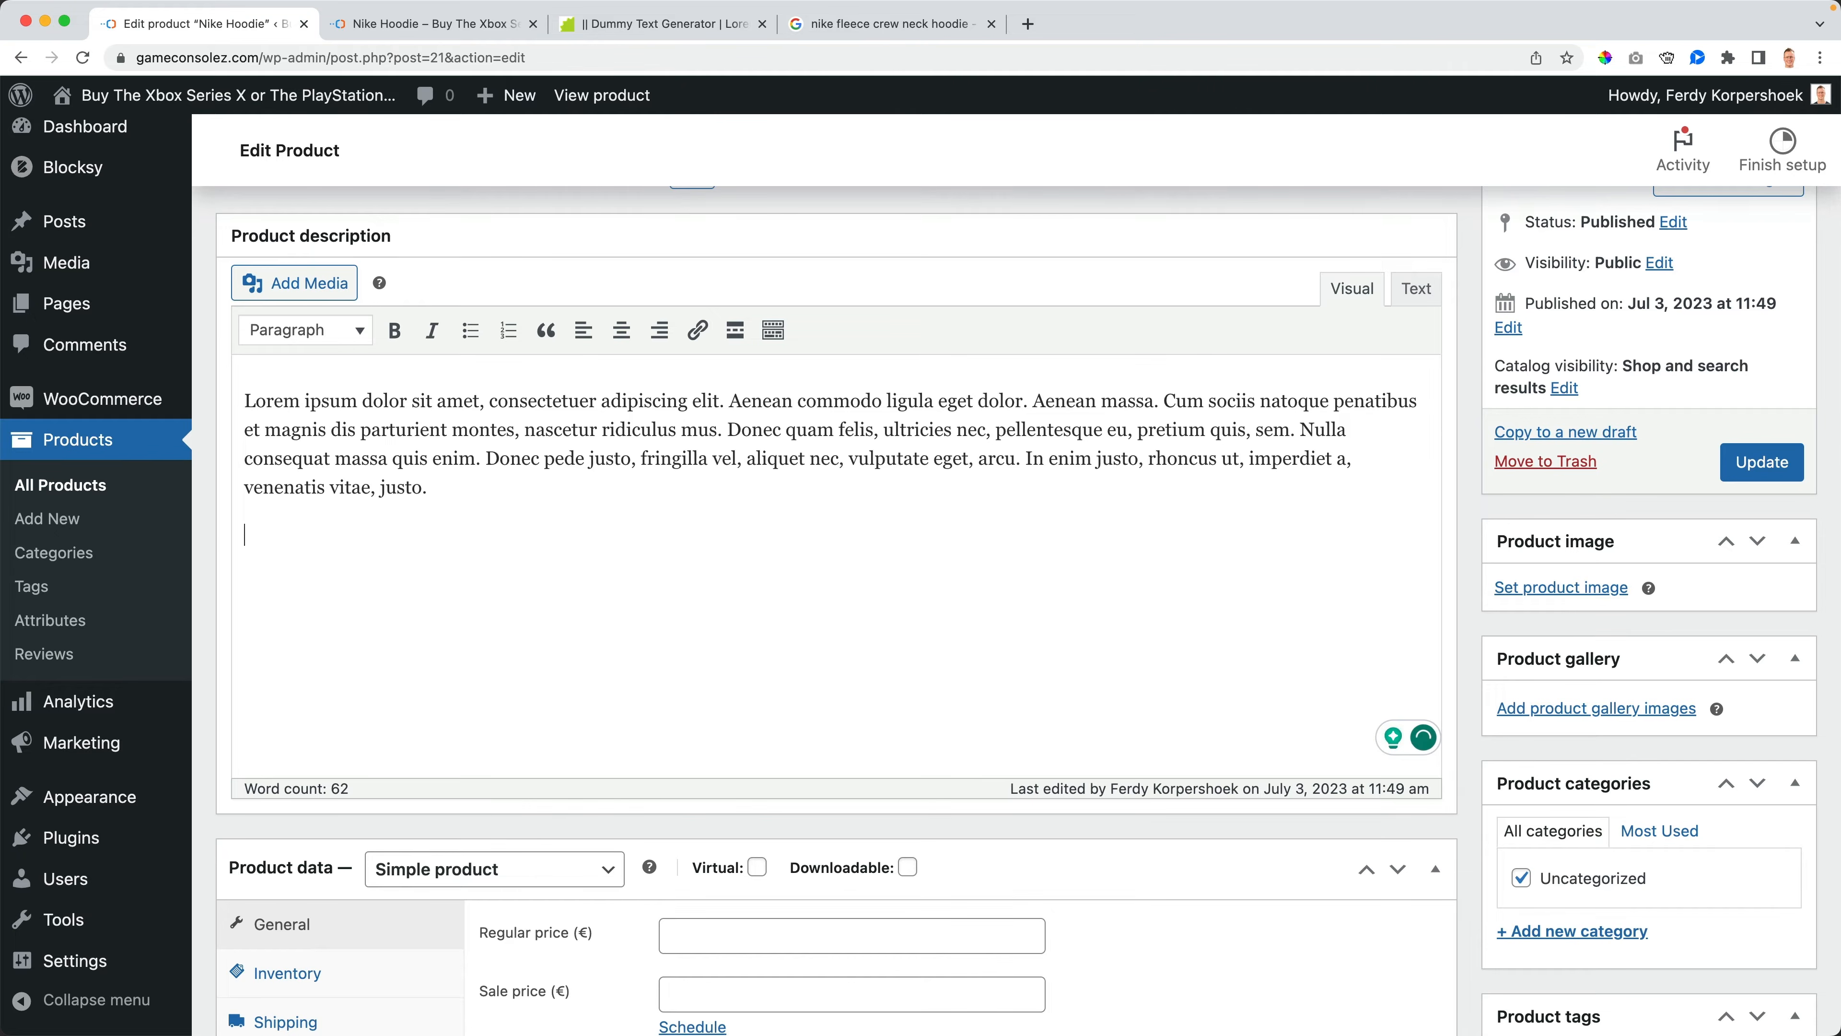
key(super+v)
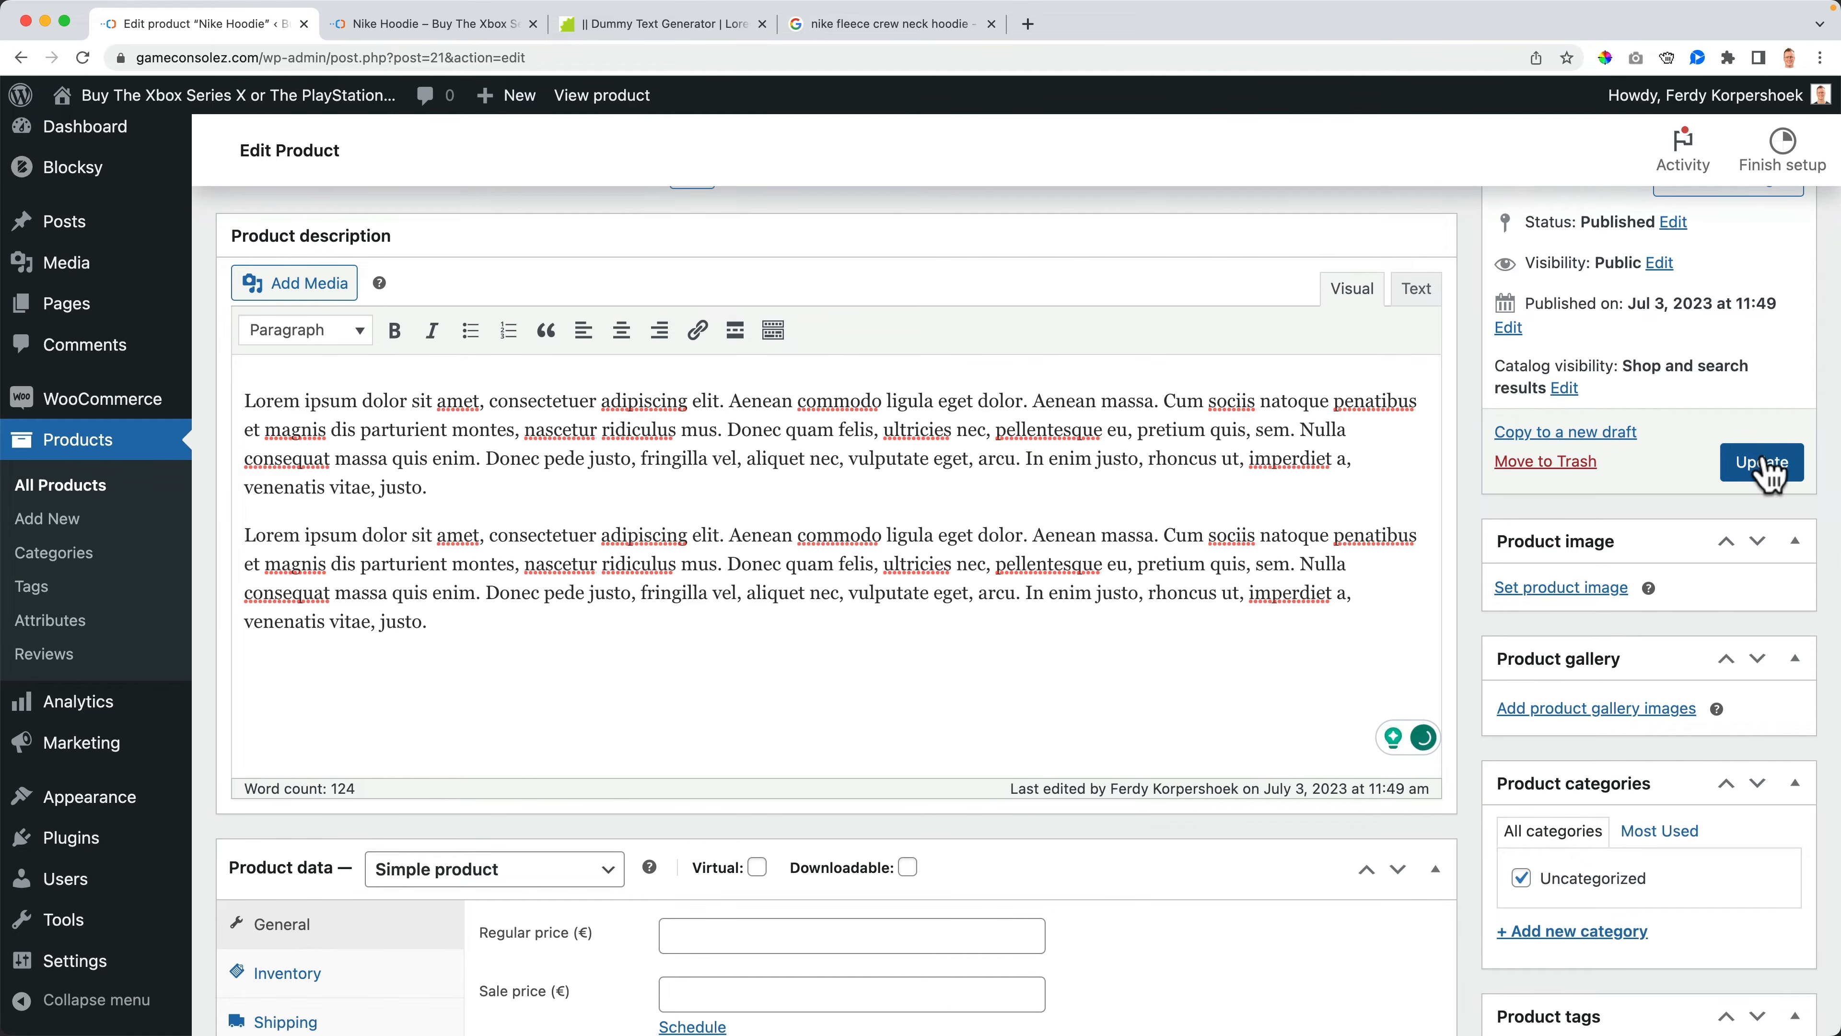
click(1762, 462)
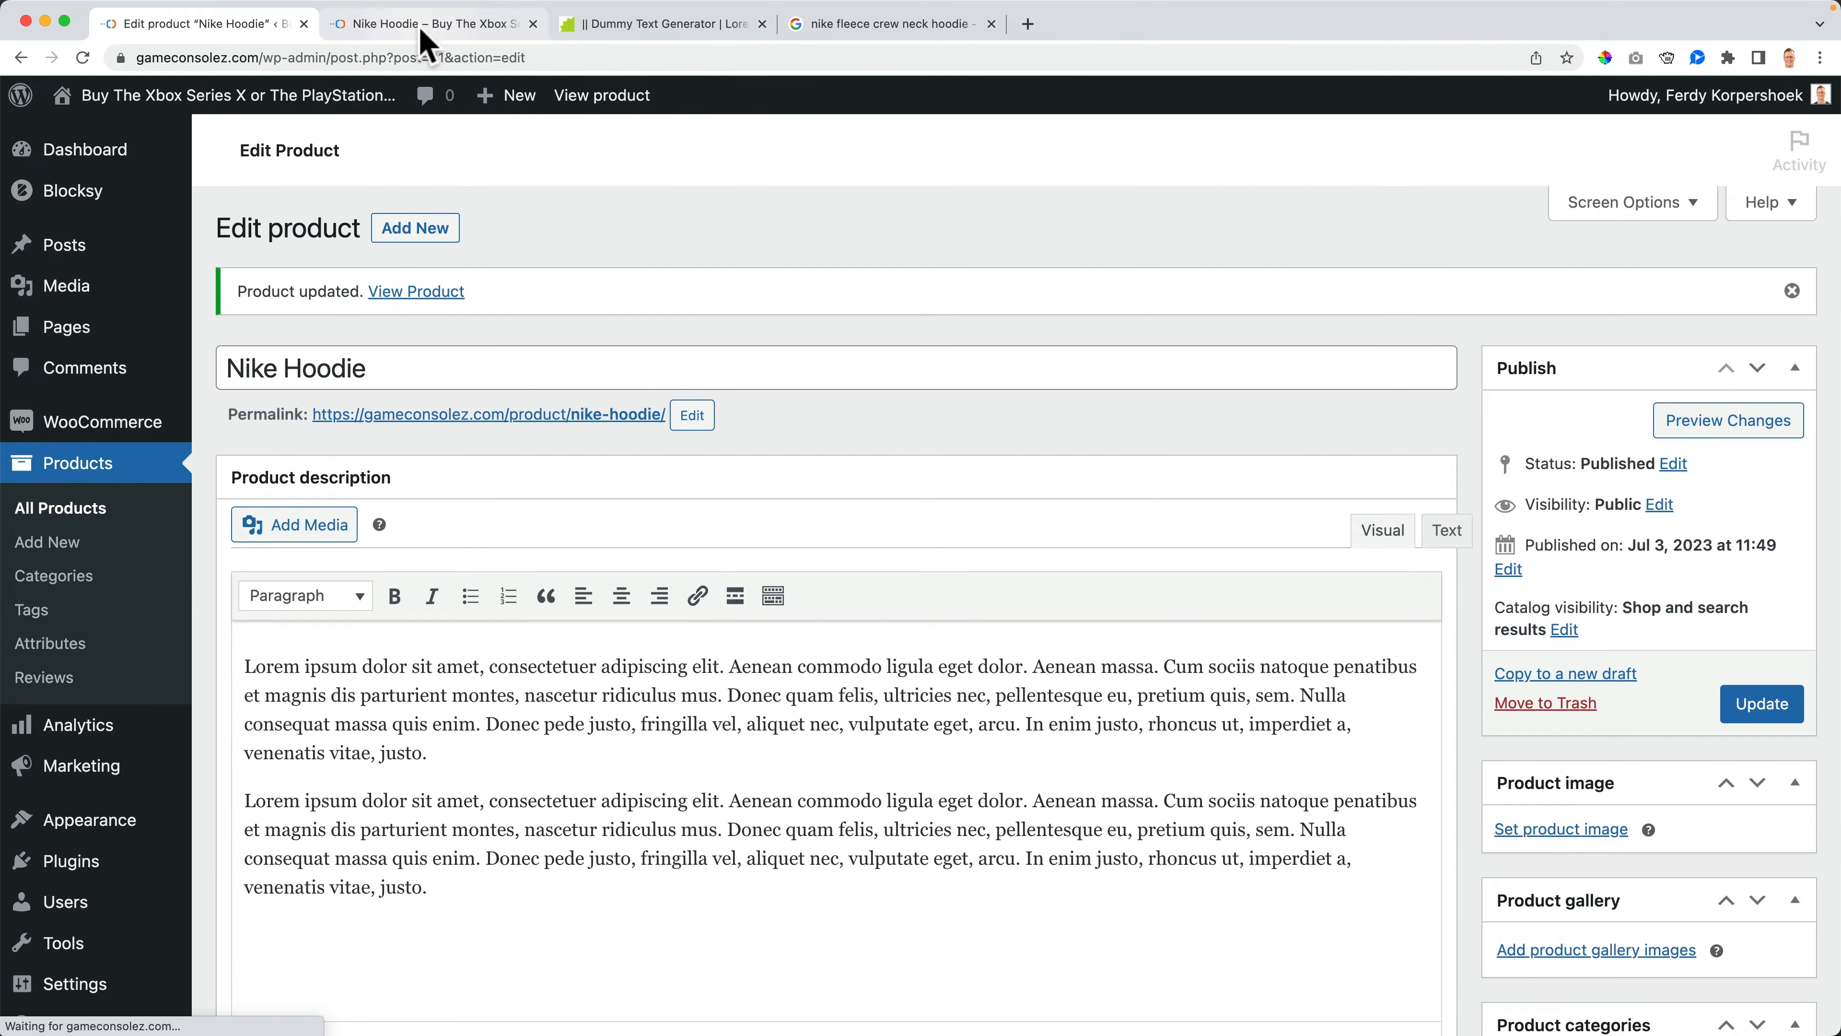
- Review the new description on the storefront product page
click(432, 24)
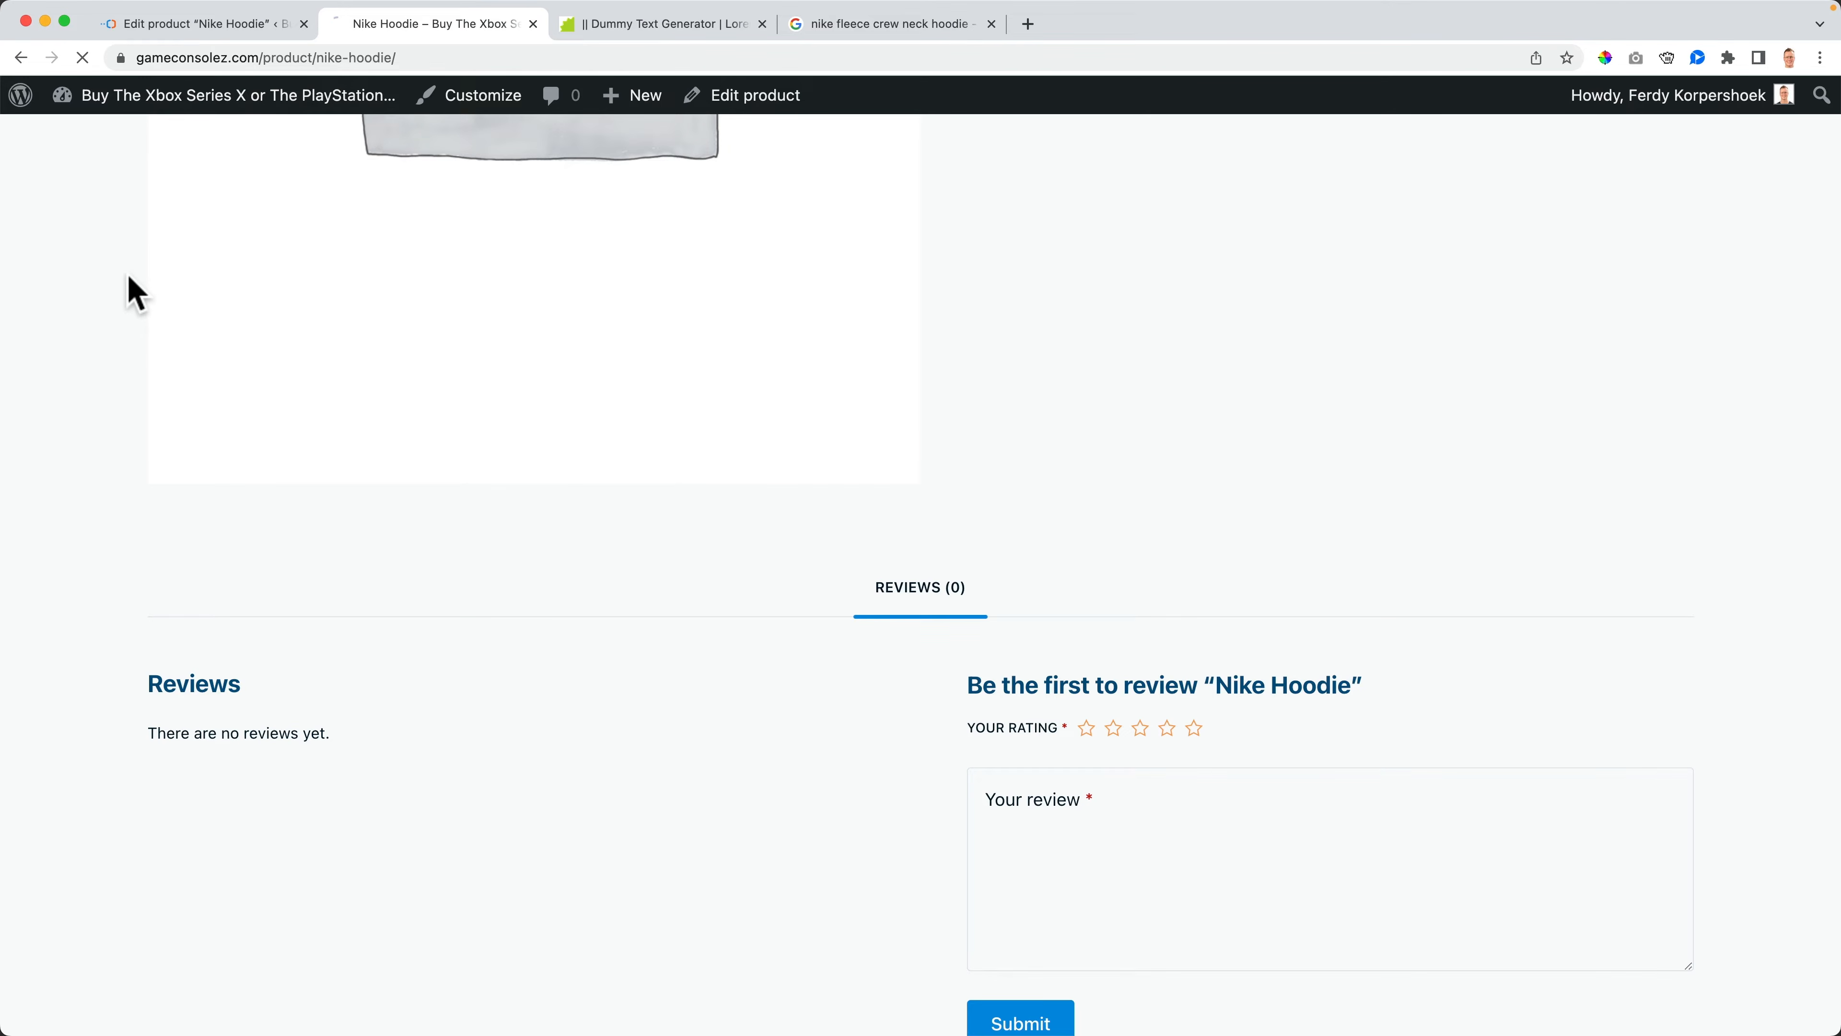
scroll(137, 313, down, 2)
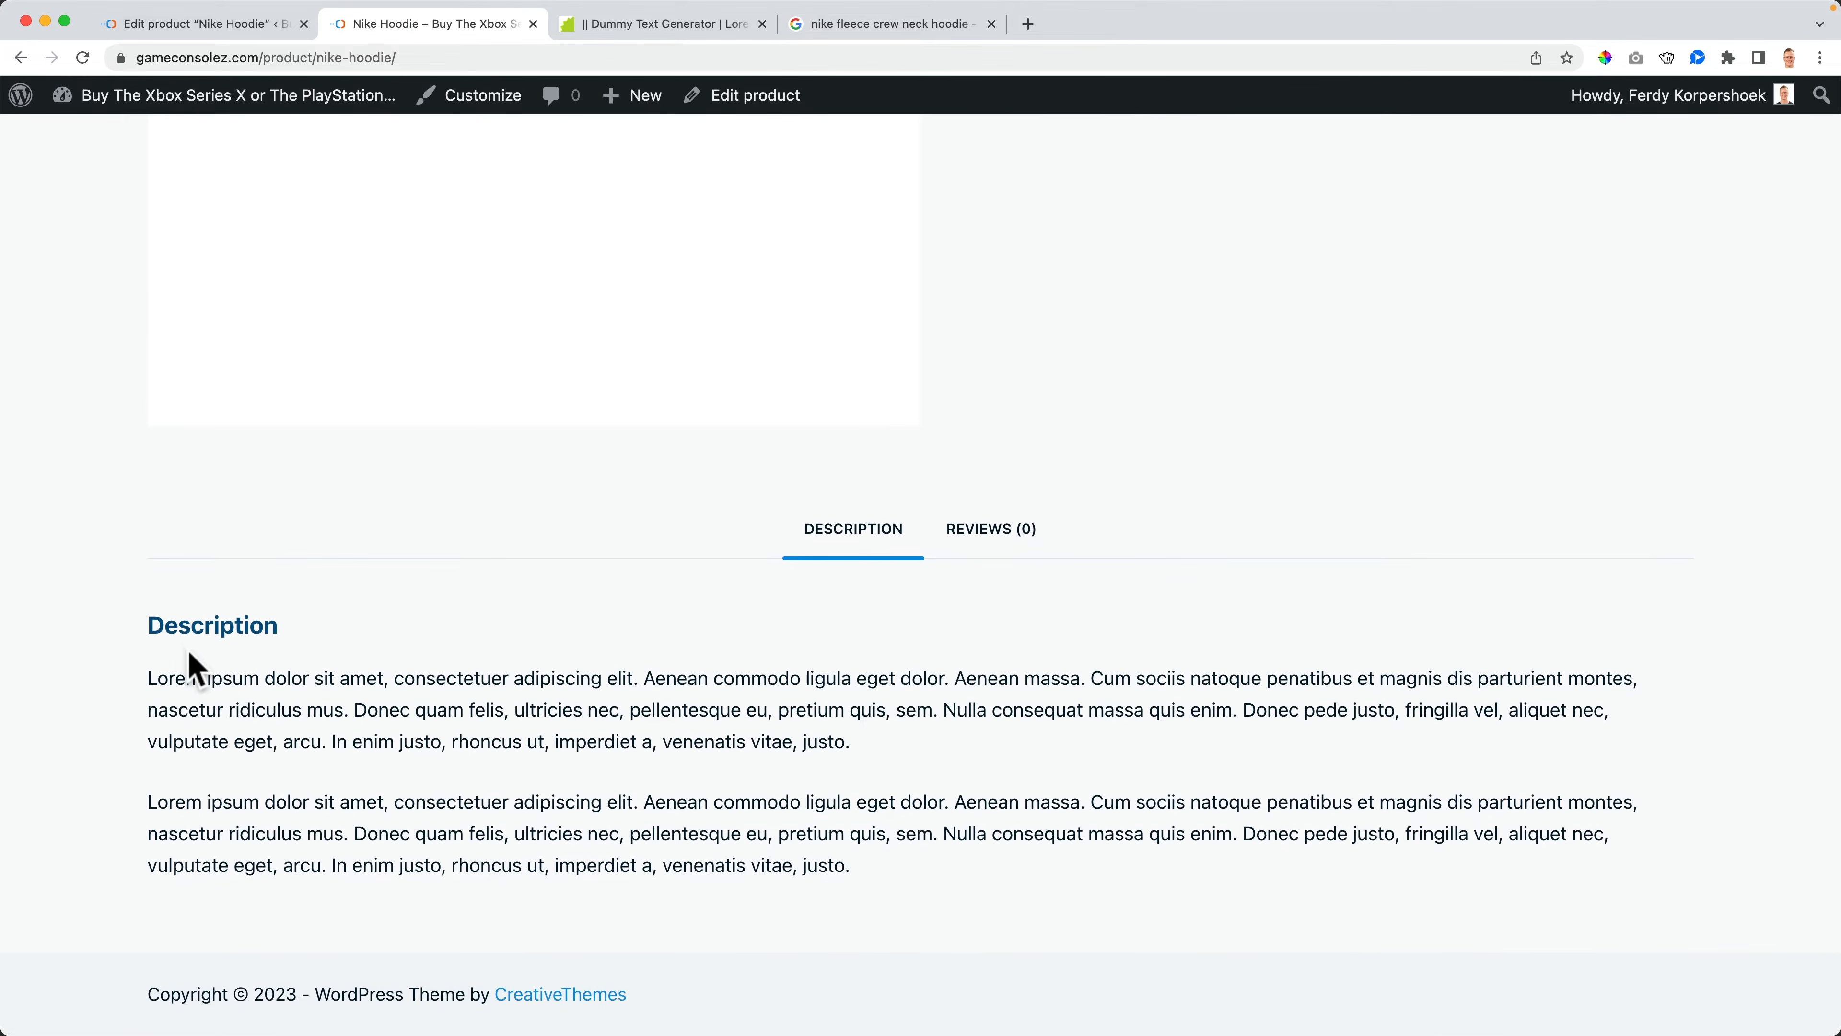
scroll(587, 732, up, 5)
scroll(802, 871, down, 5)
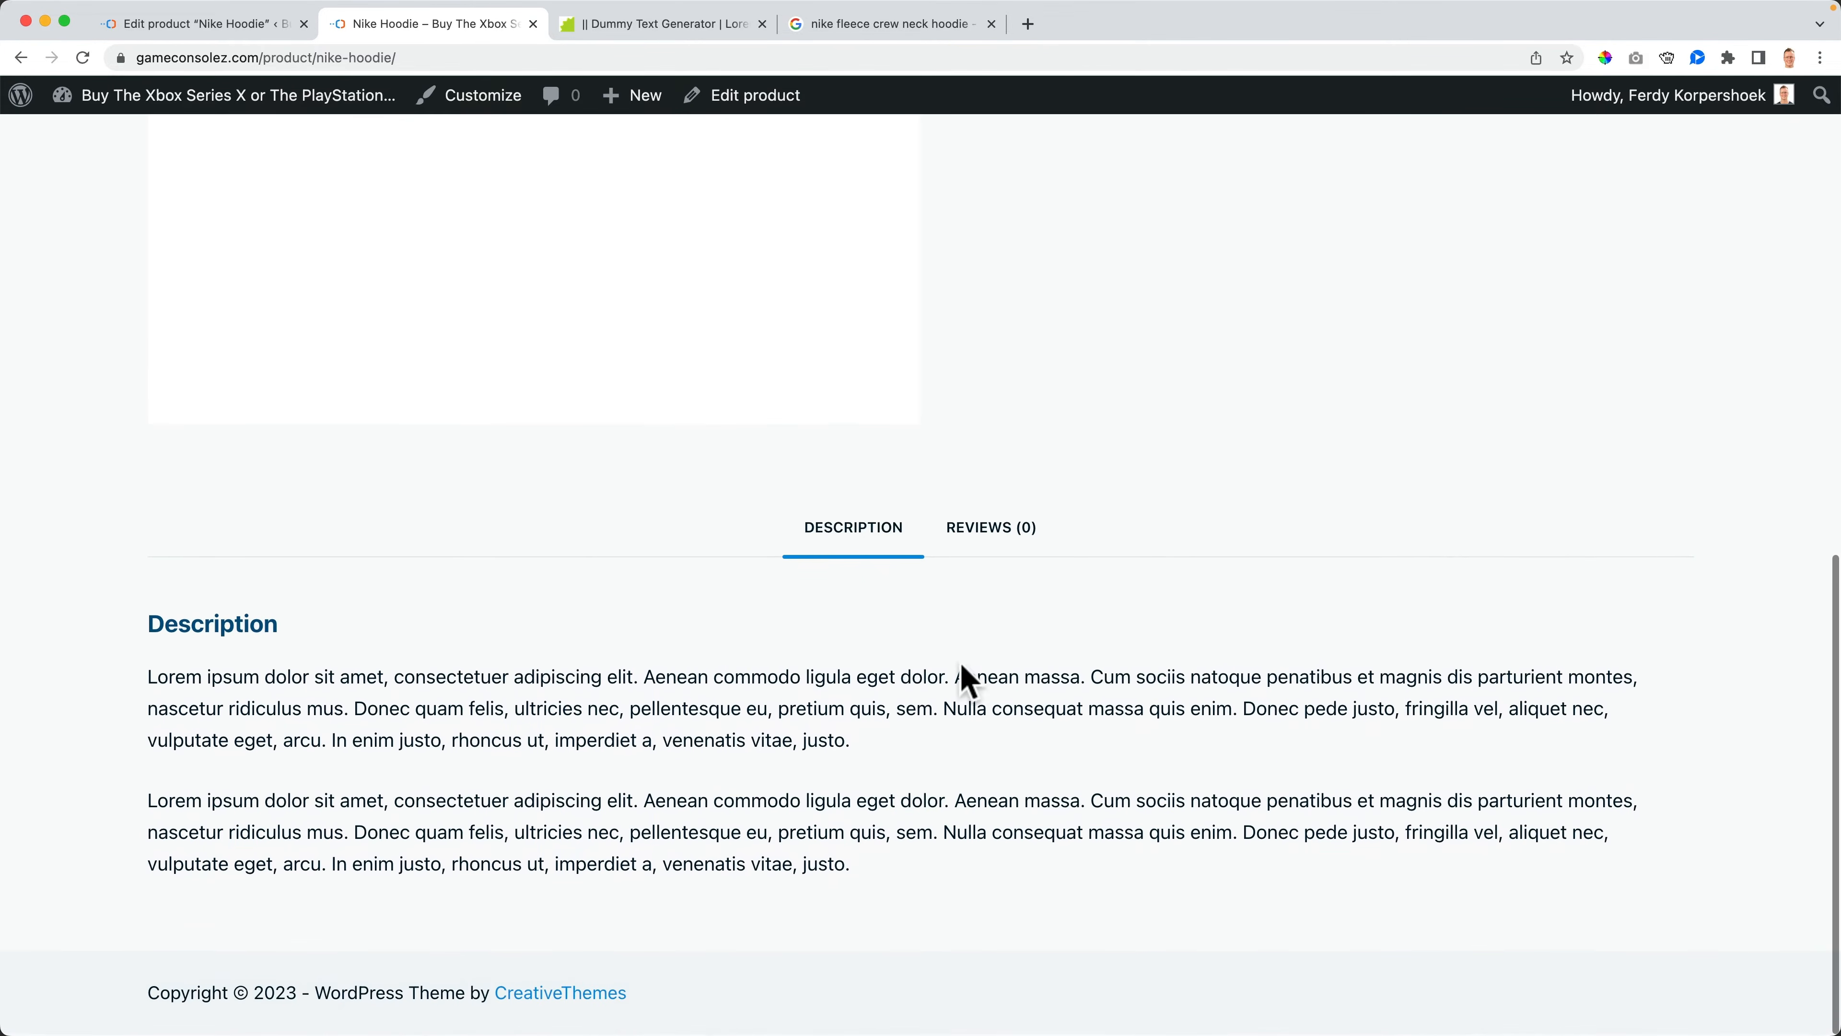
scroll(967, 679, up, 10)
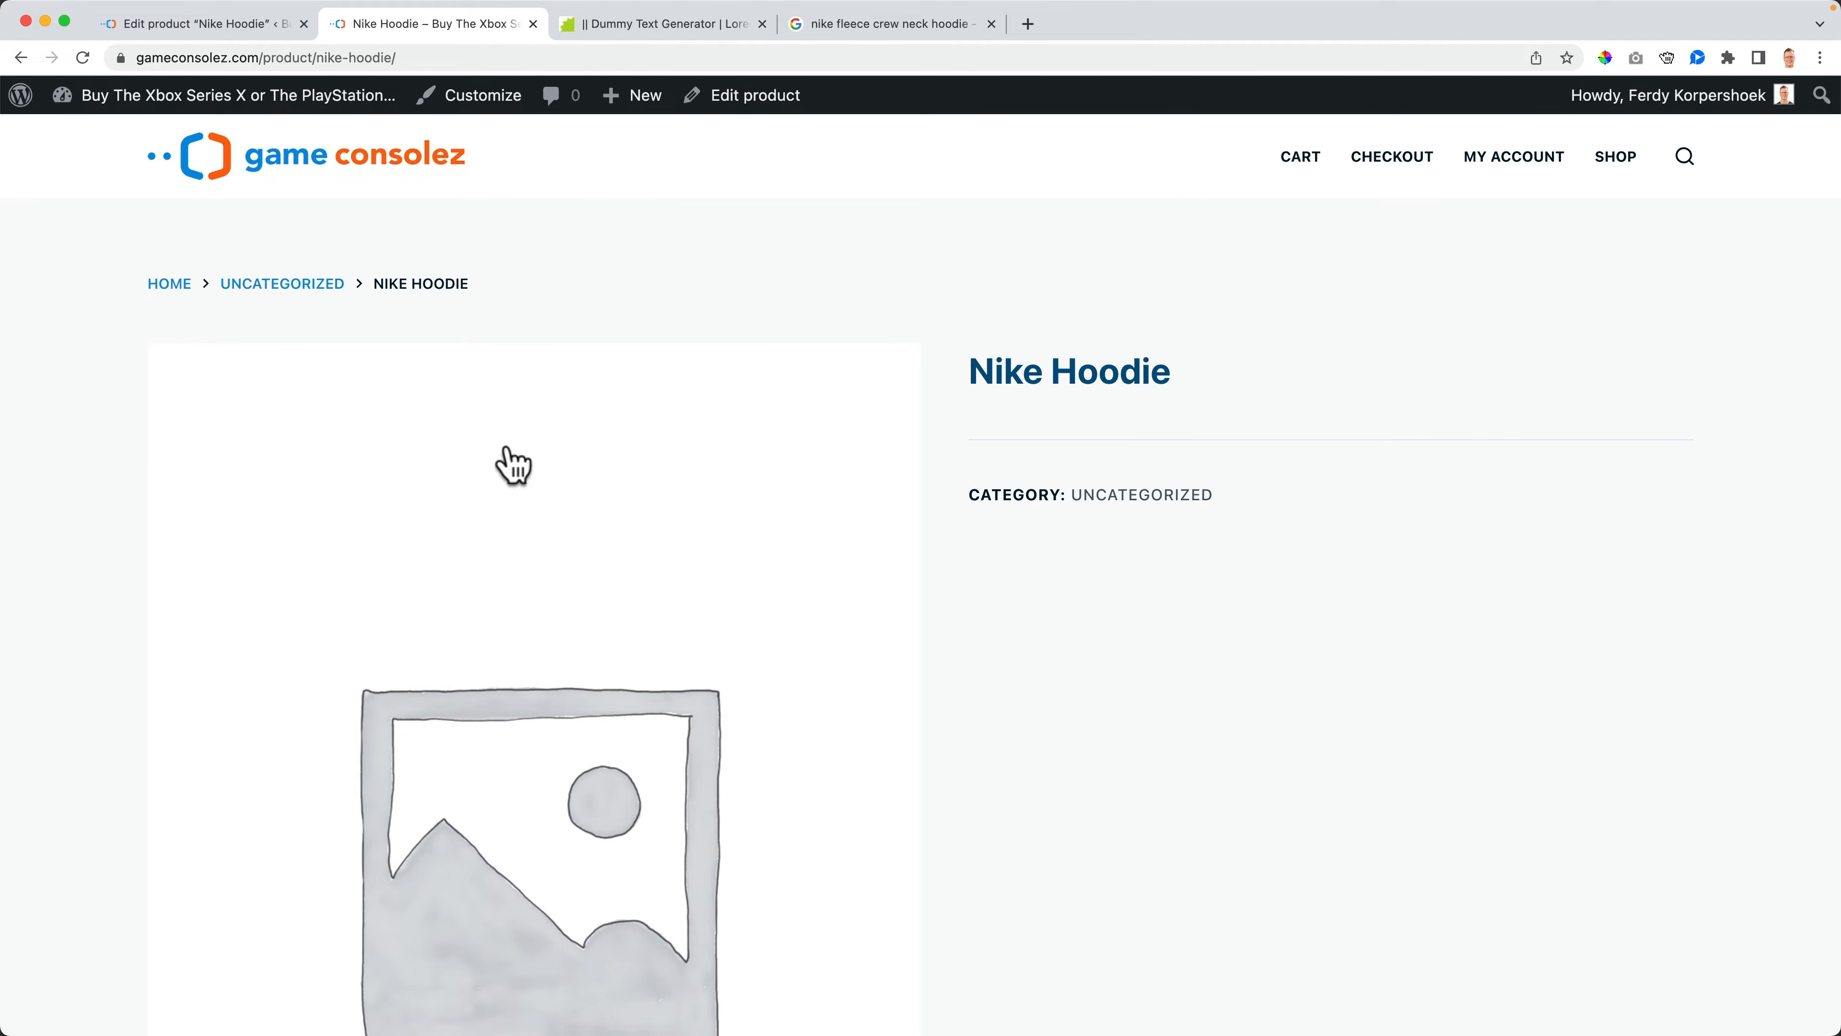
scroll(962, 576, down, 10)
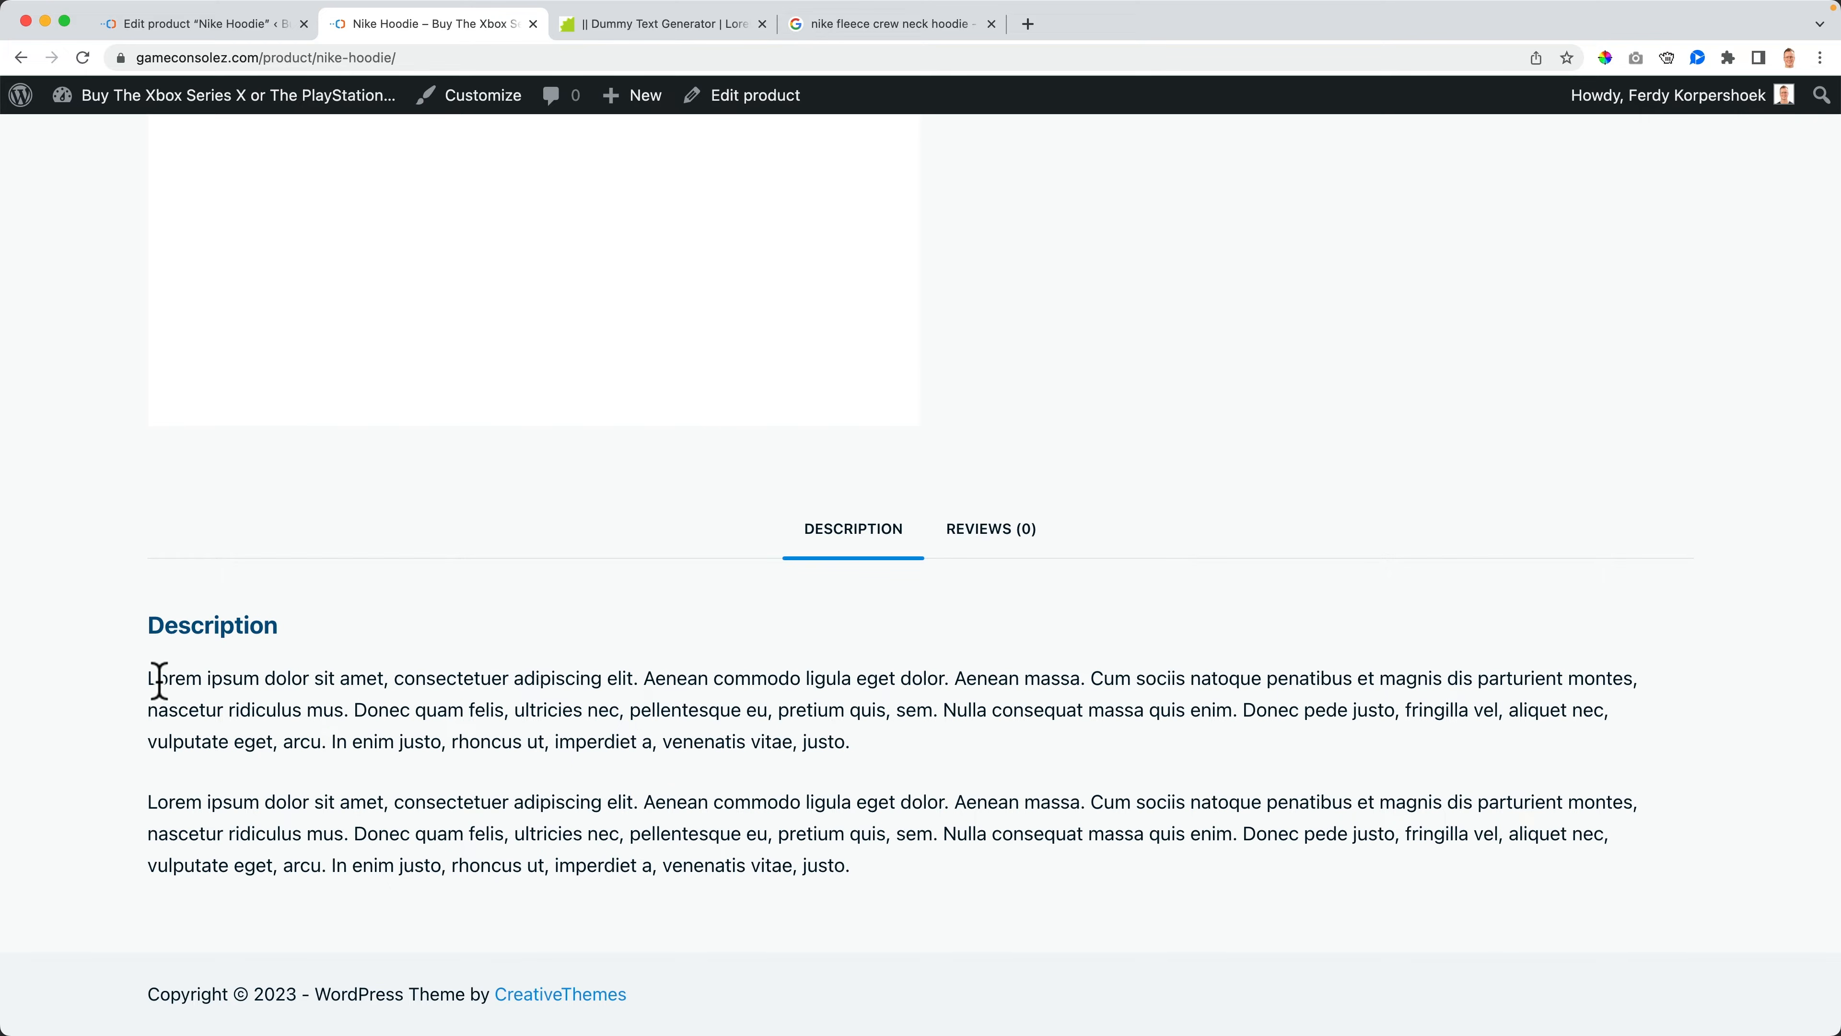
drag(158, 680, 803, 787)
click(803, 787)
scroll(833, 791, up, 10)
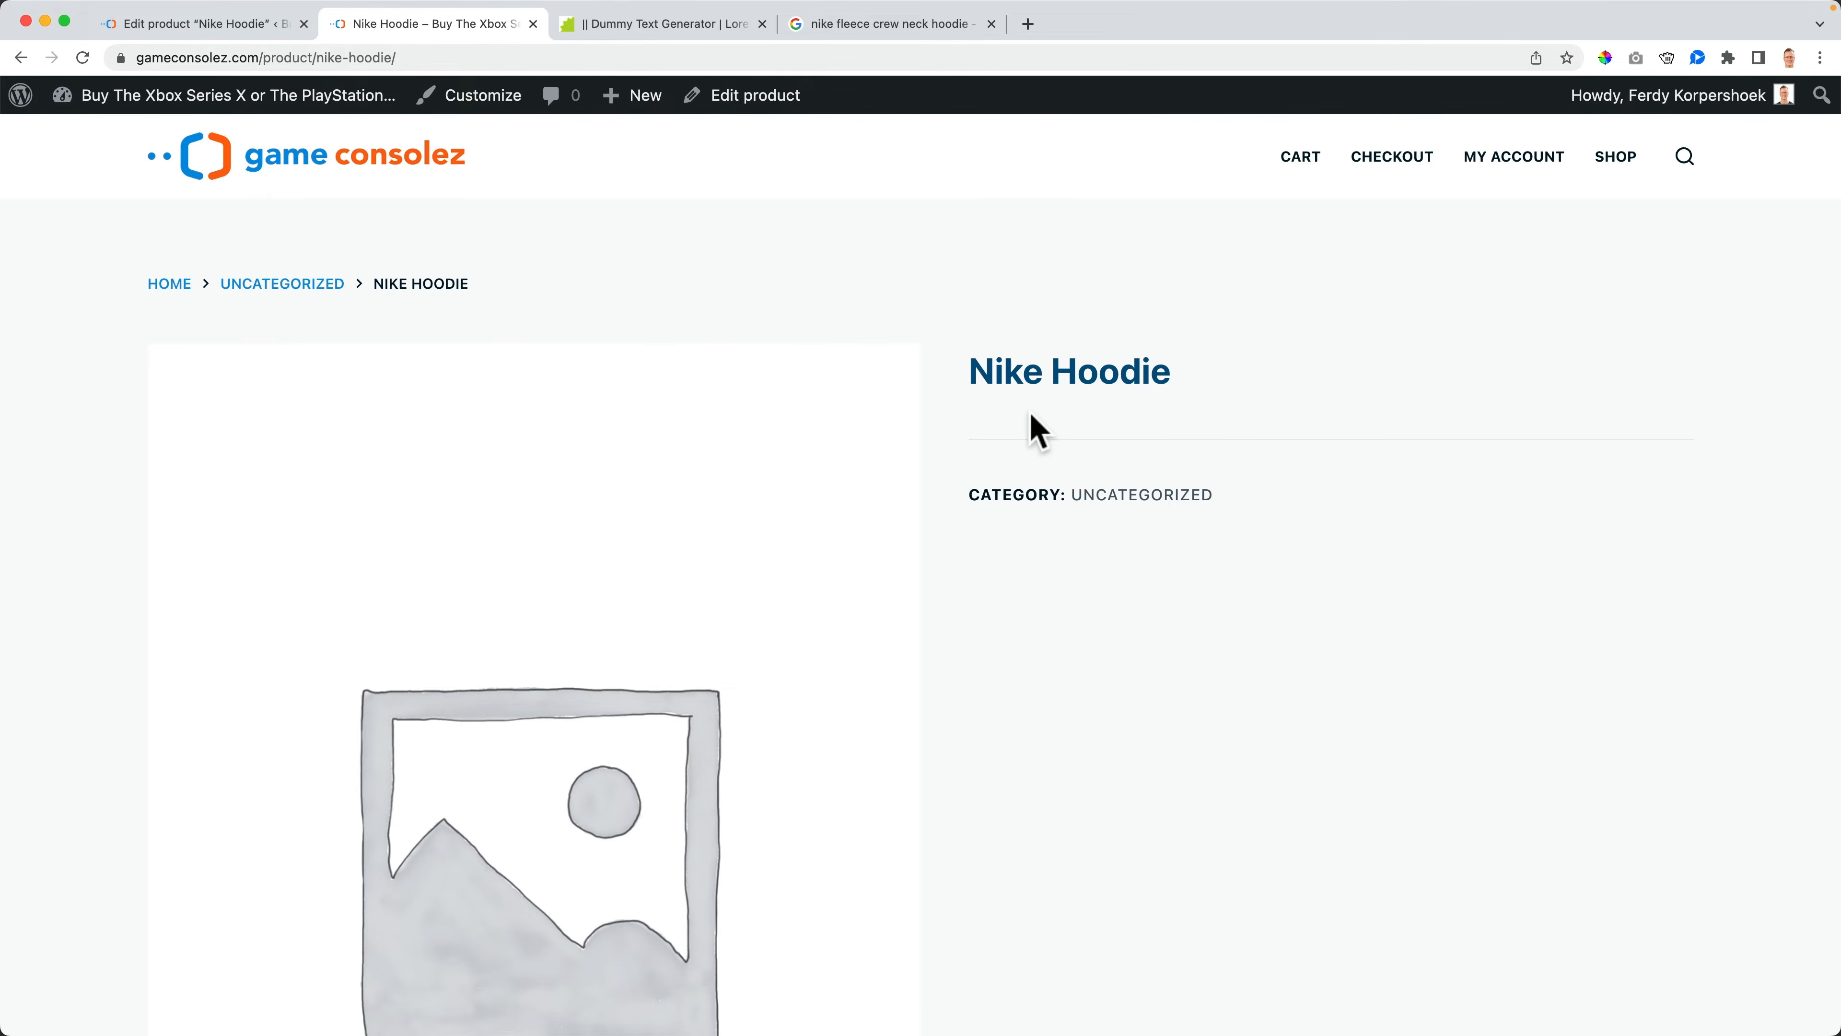
- Write the short description 'When you wear this hoodie, your life will change! Your fiends will become friendlier, and you will become super popular!'
click(240, 30)
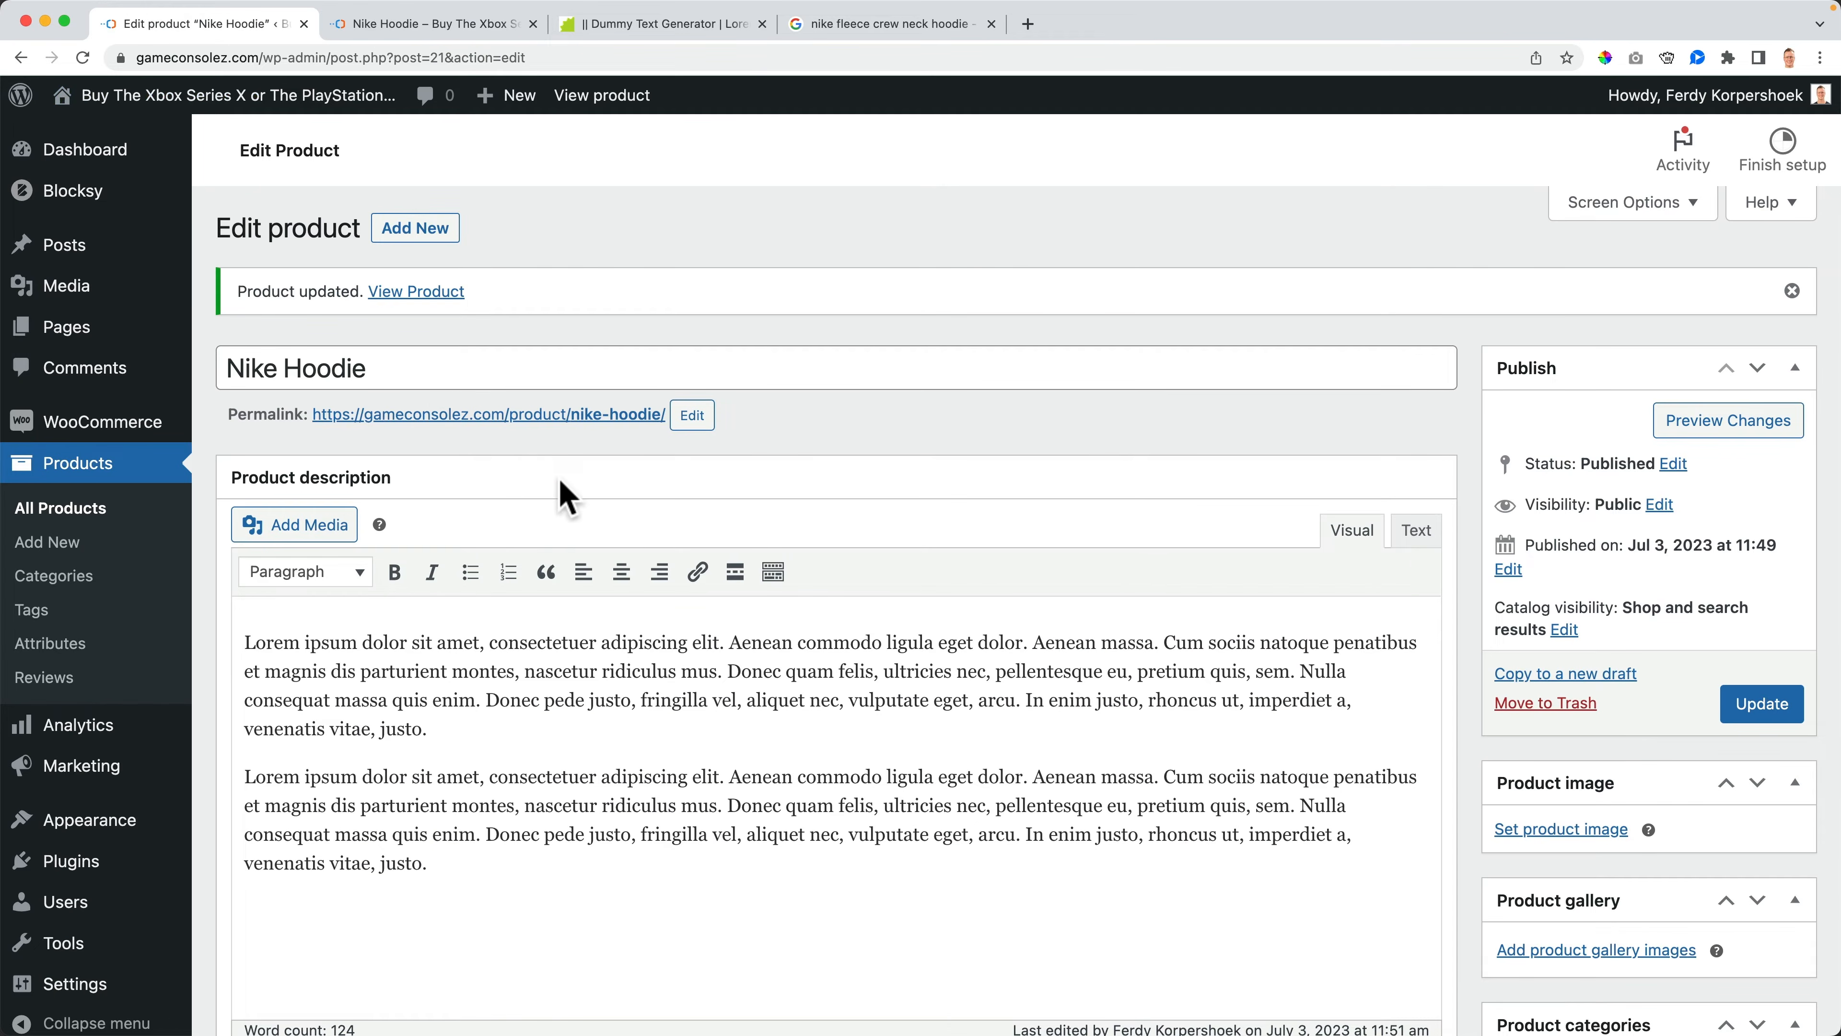
scroll(568, 498, down, 10)
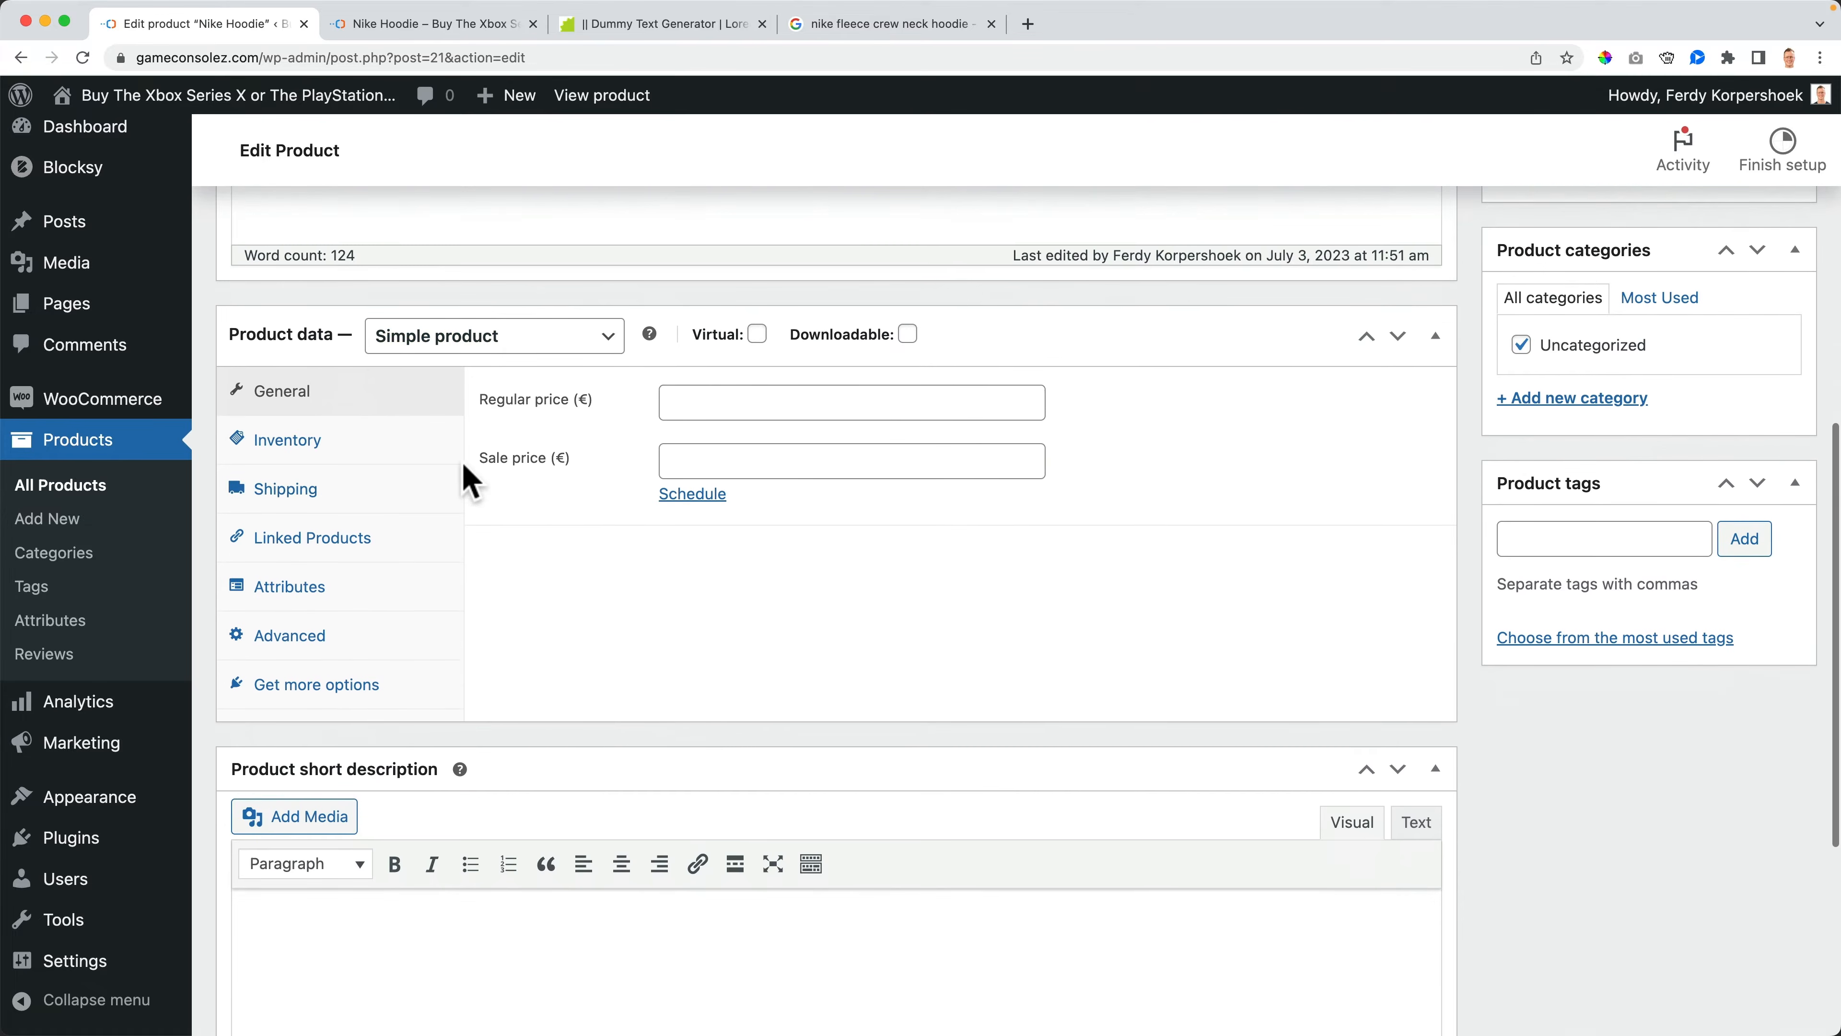
scroll(464, 468, down, 4)
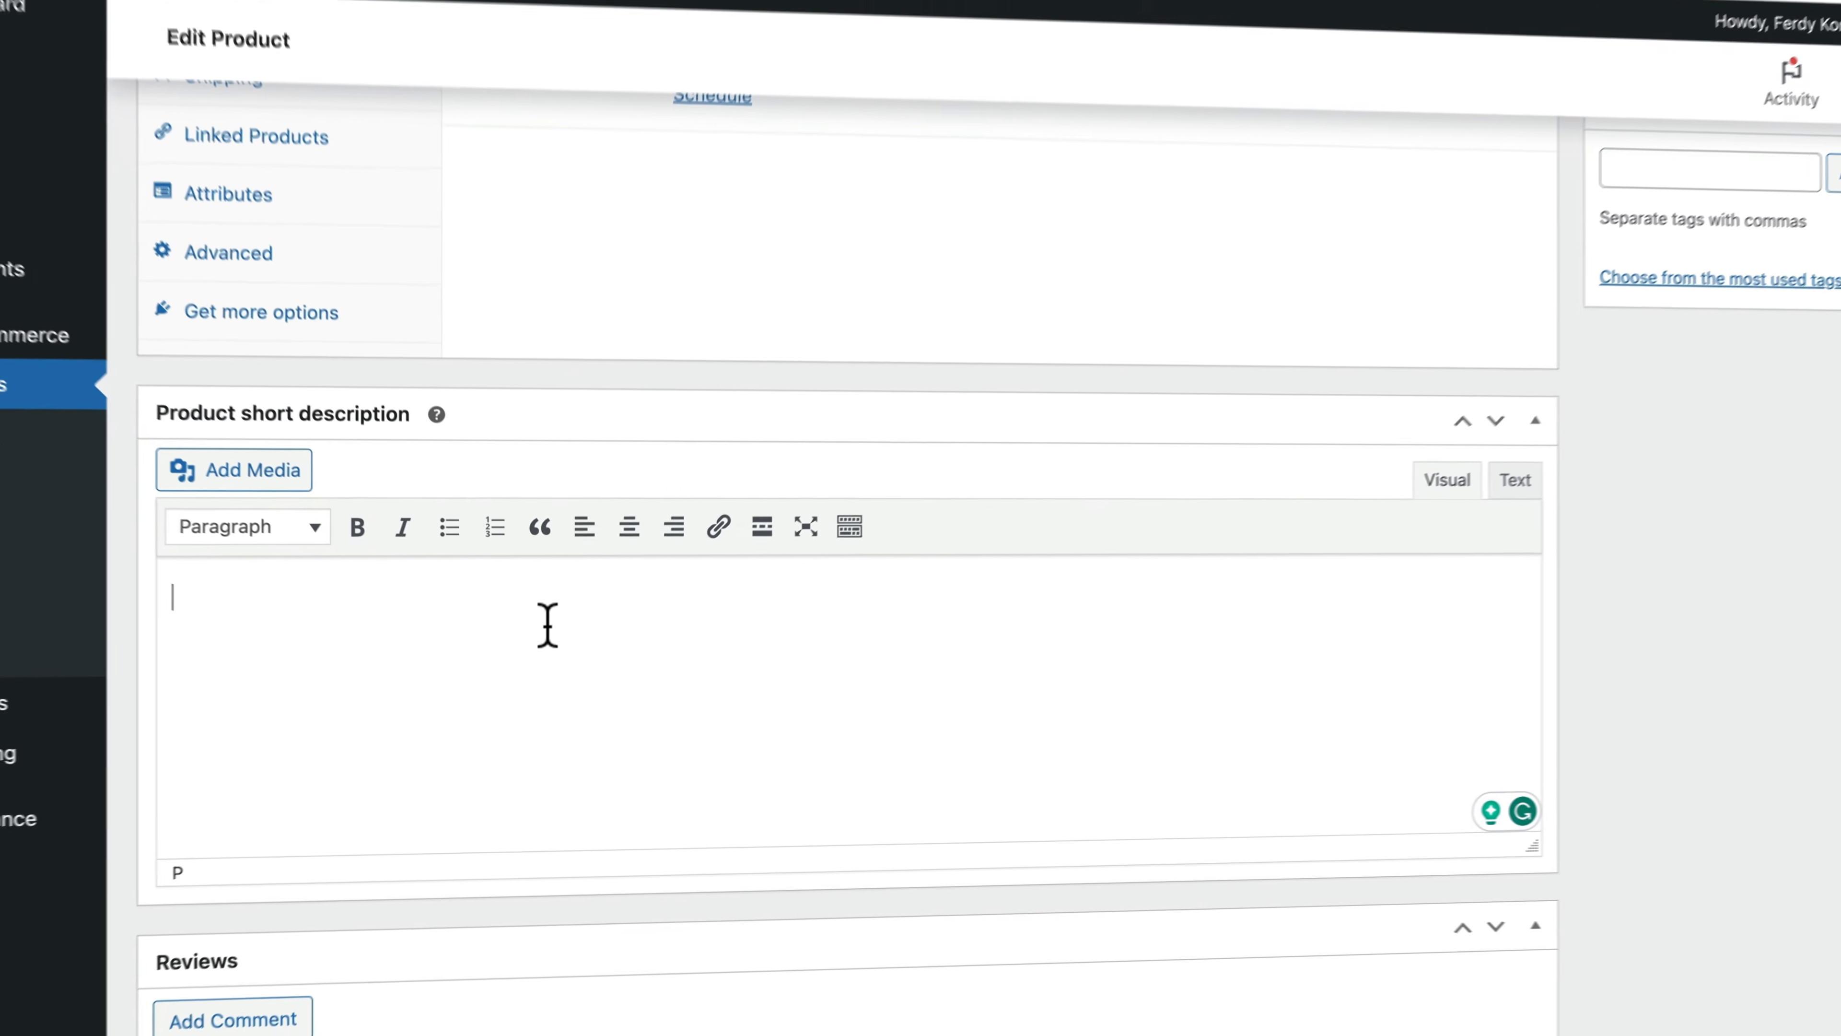
text(When you wear this hoodie, yout life will change!)
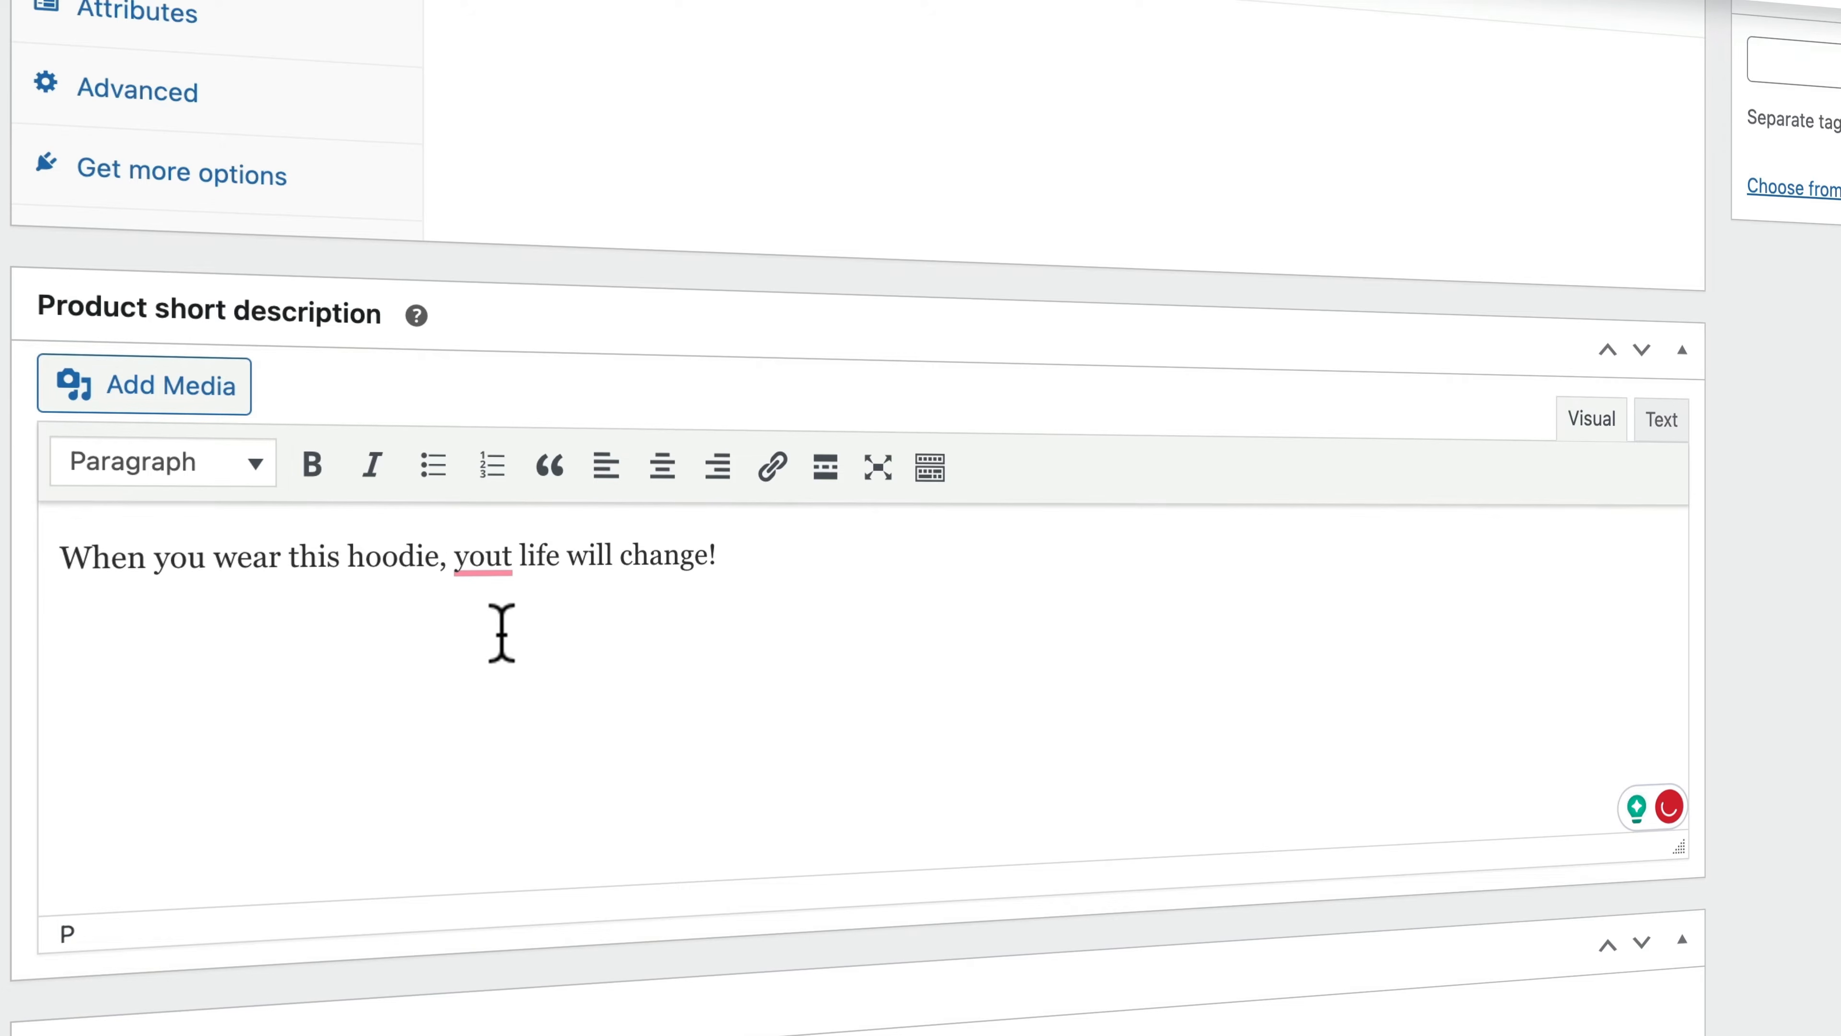
click(514, 551)
click(489, 658)
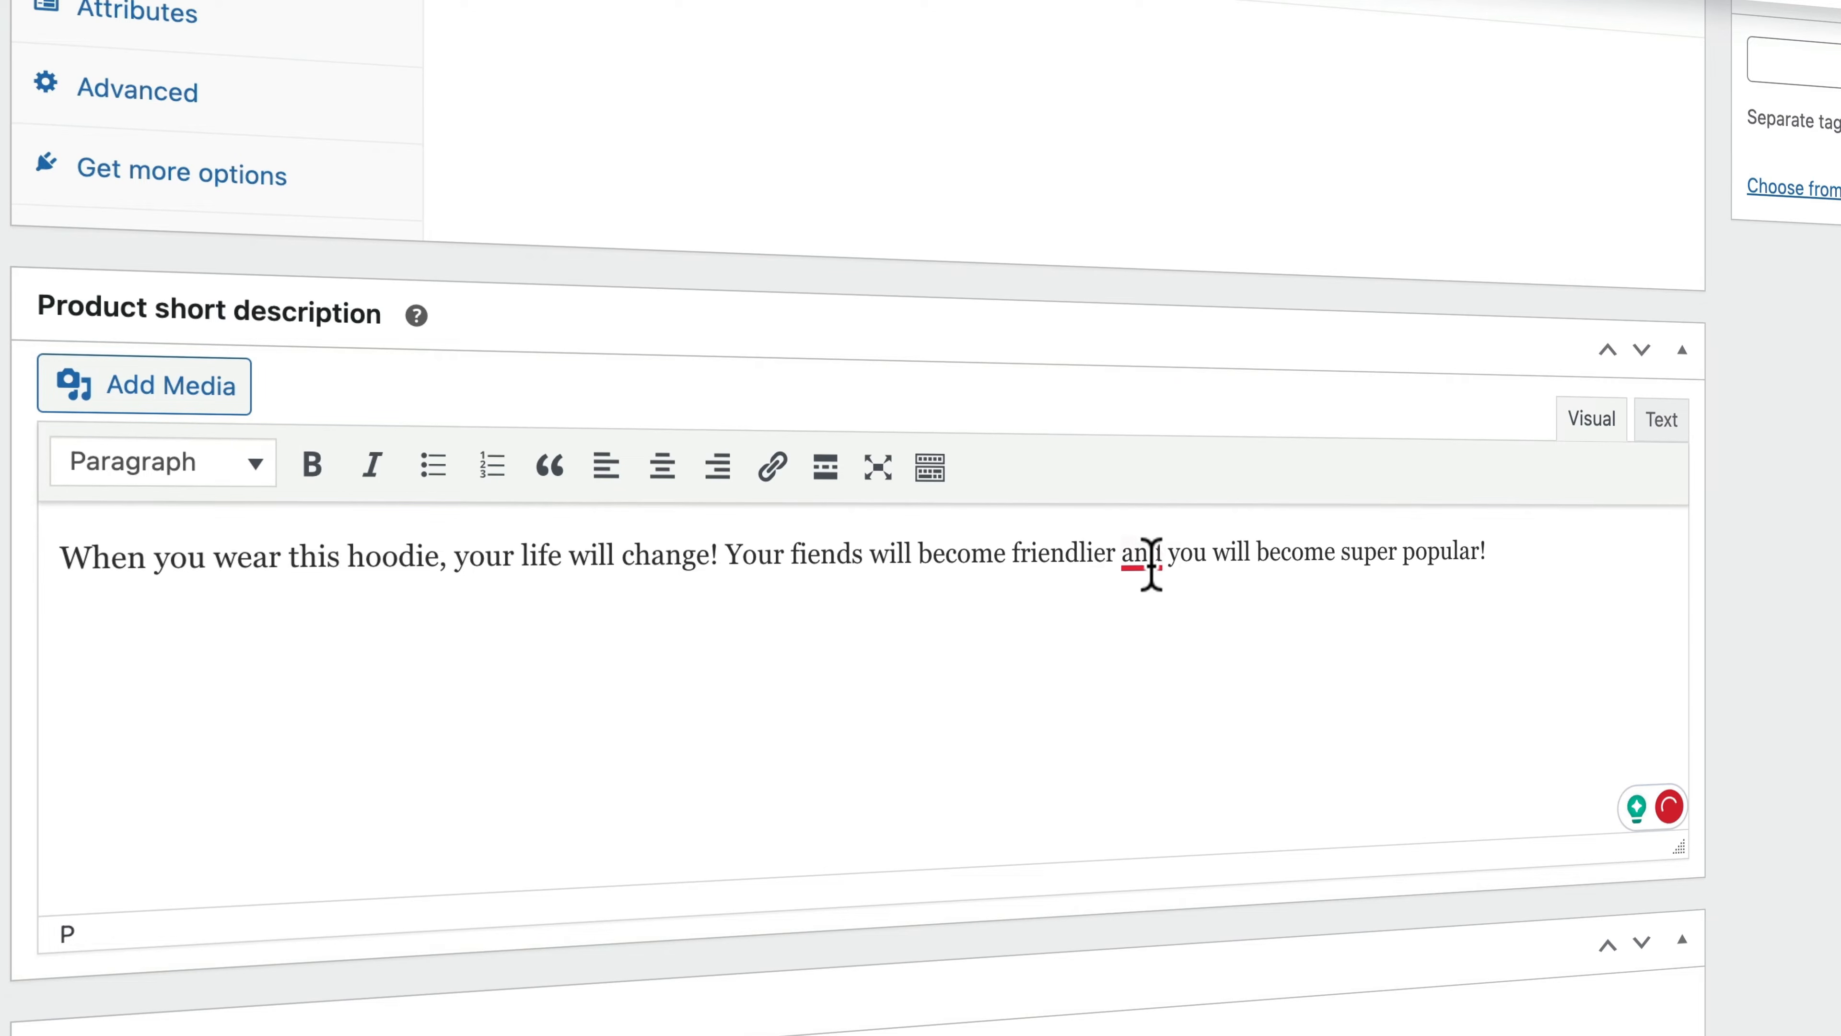
mouse_move(1151, 565)
click(1172, 617)
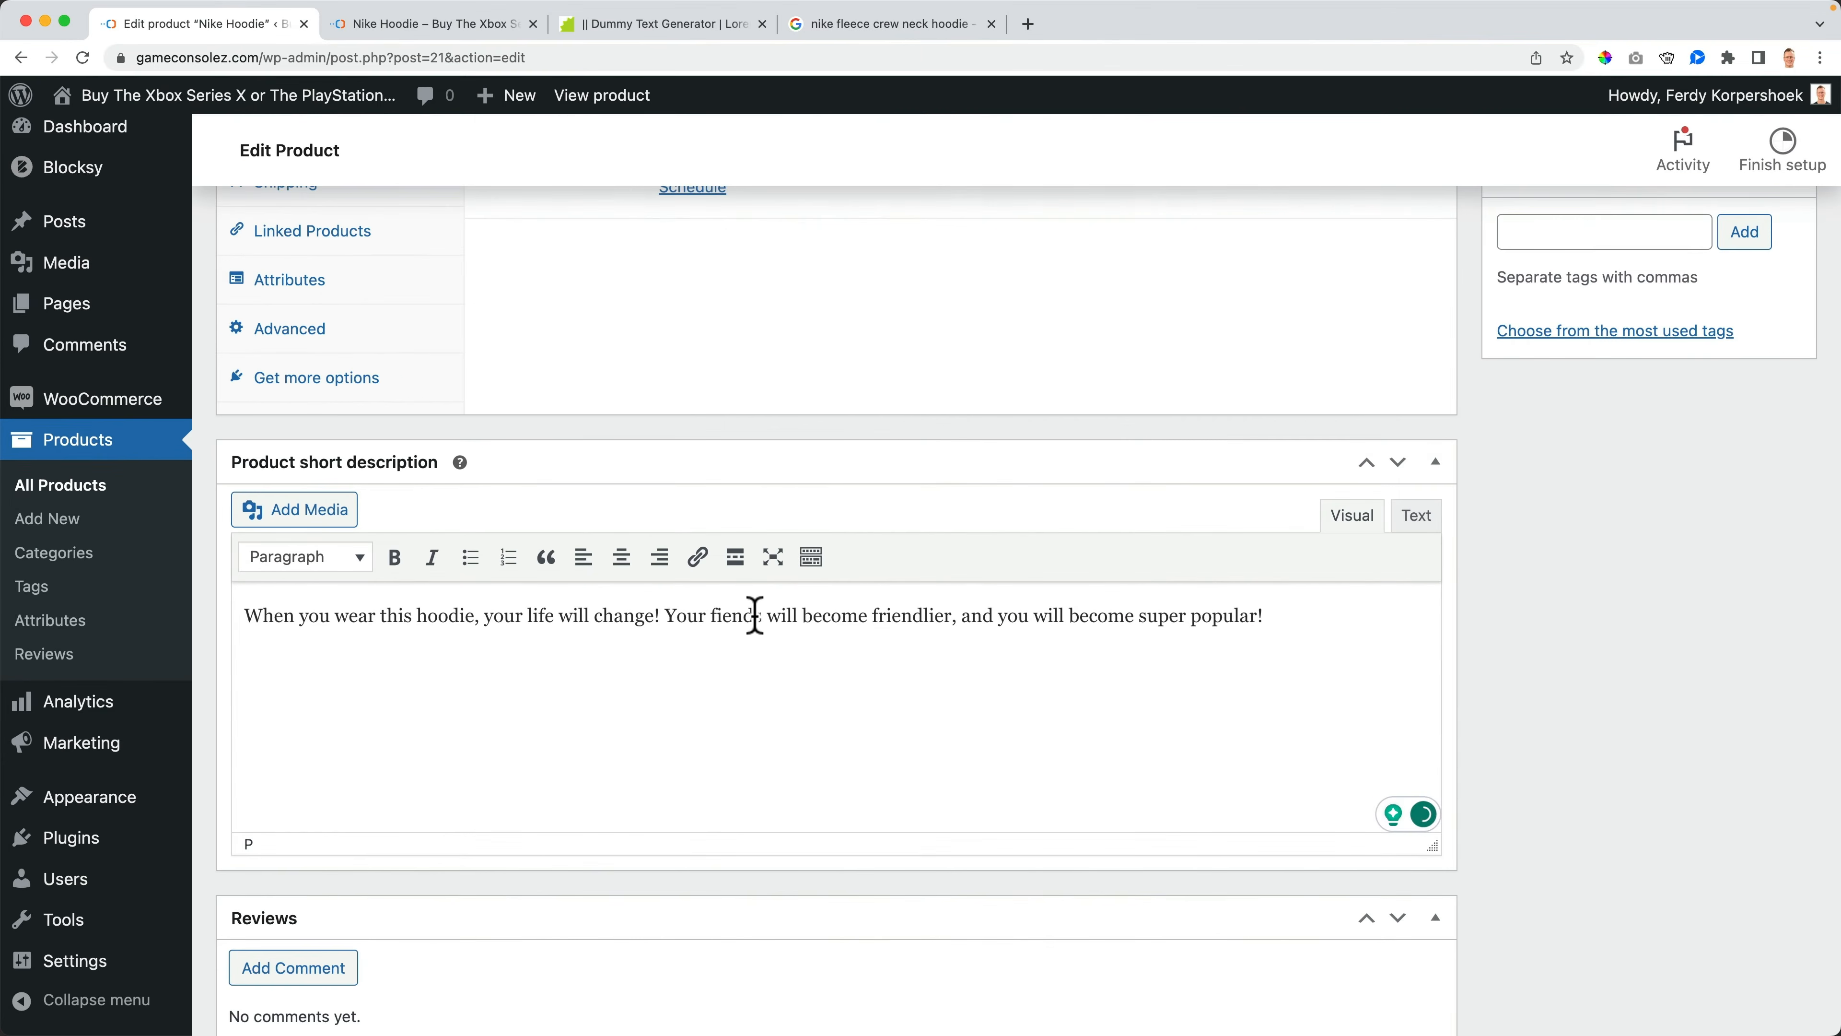
- Search YouTube in a new tab for grammerly tutorial ferdy, then close that tab
click(1028, 24)
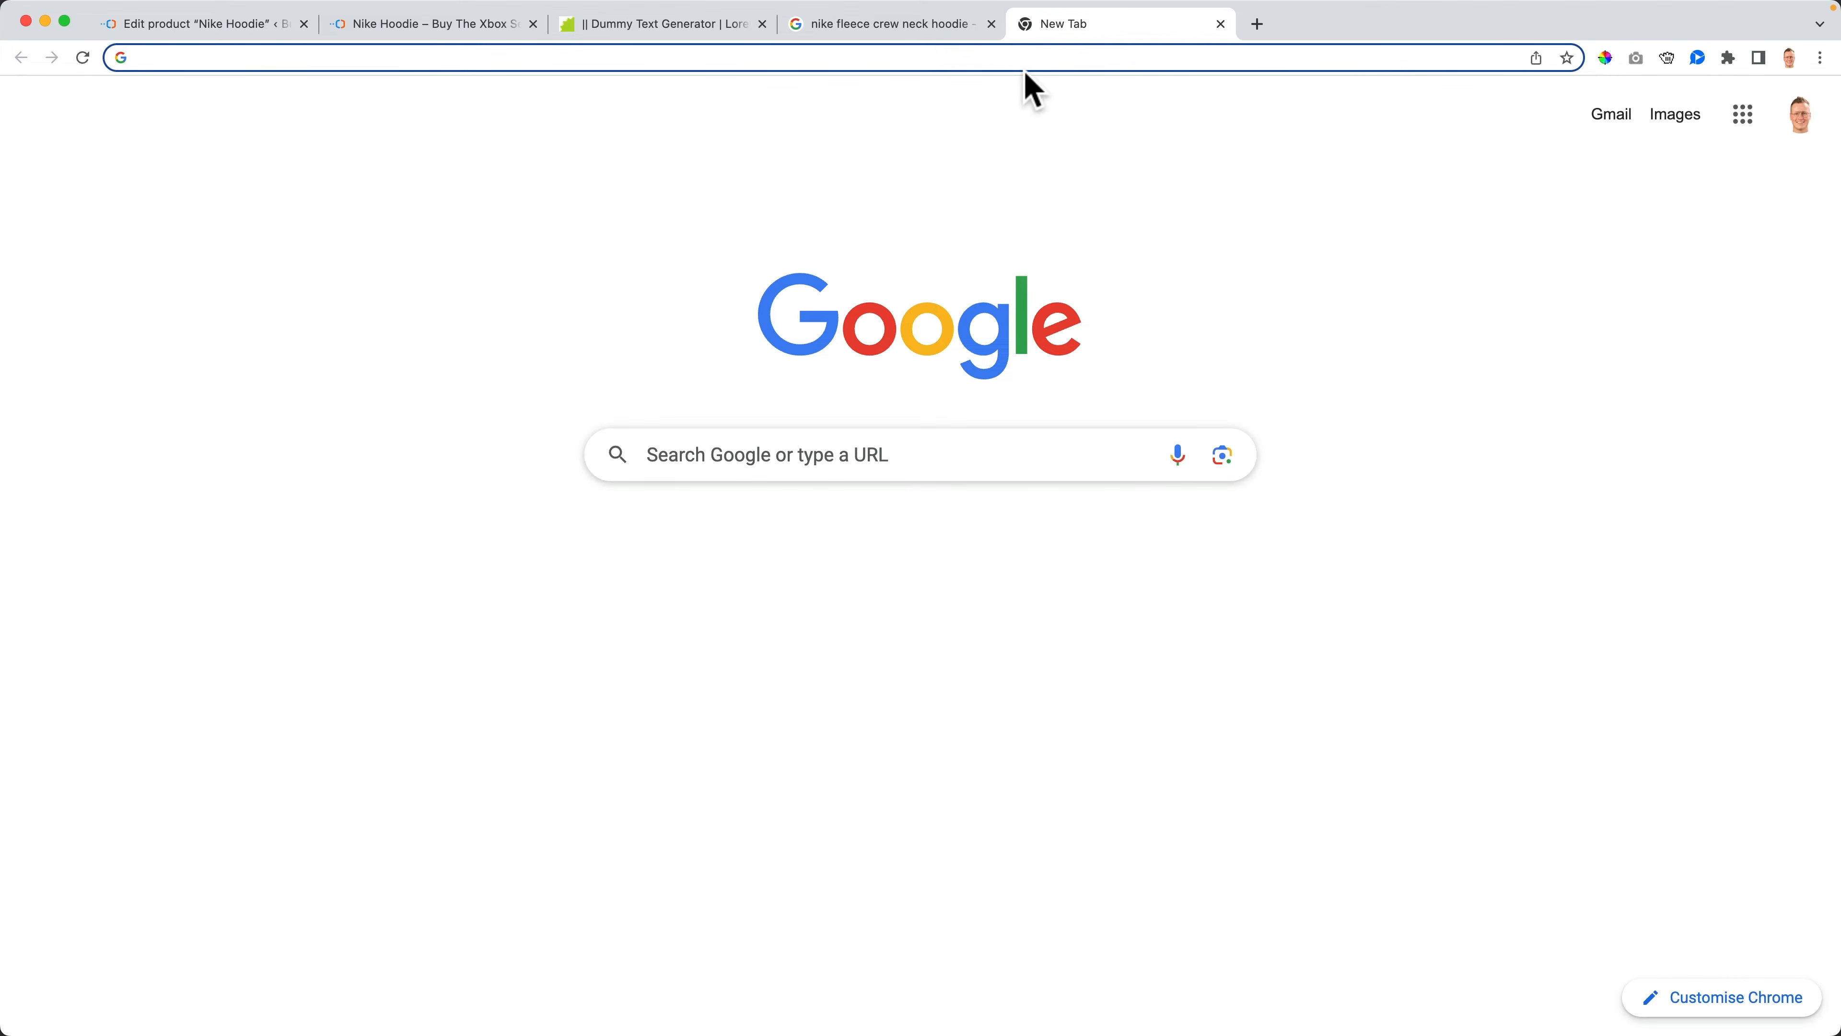
text(youtube.com)
key(Return)
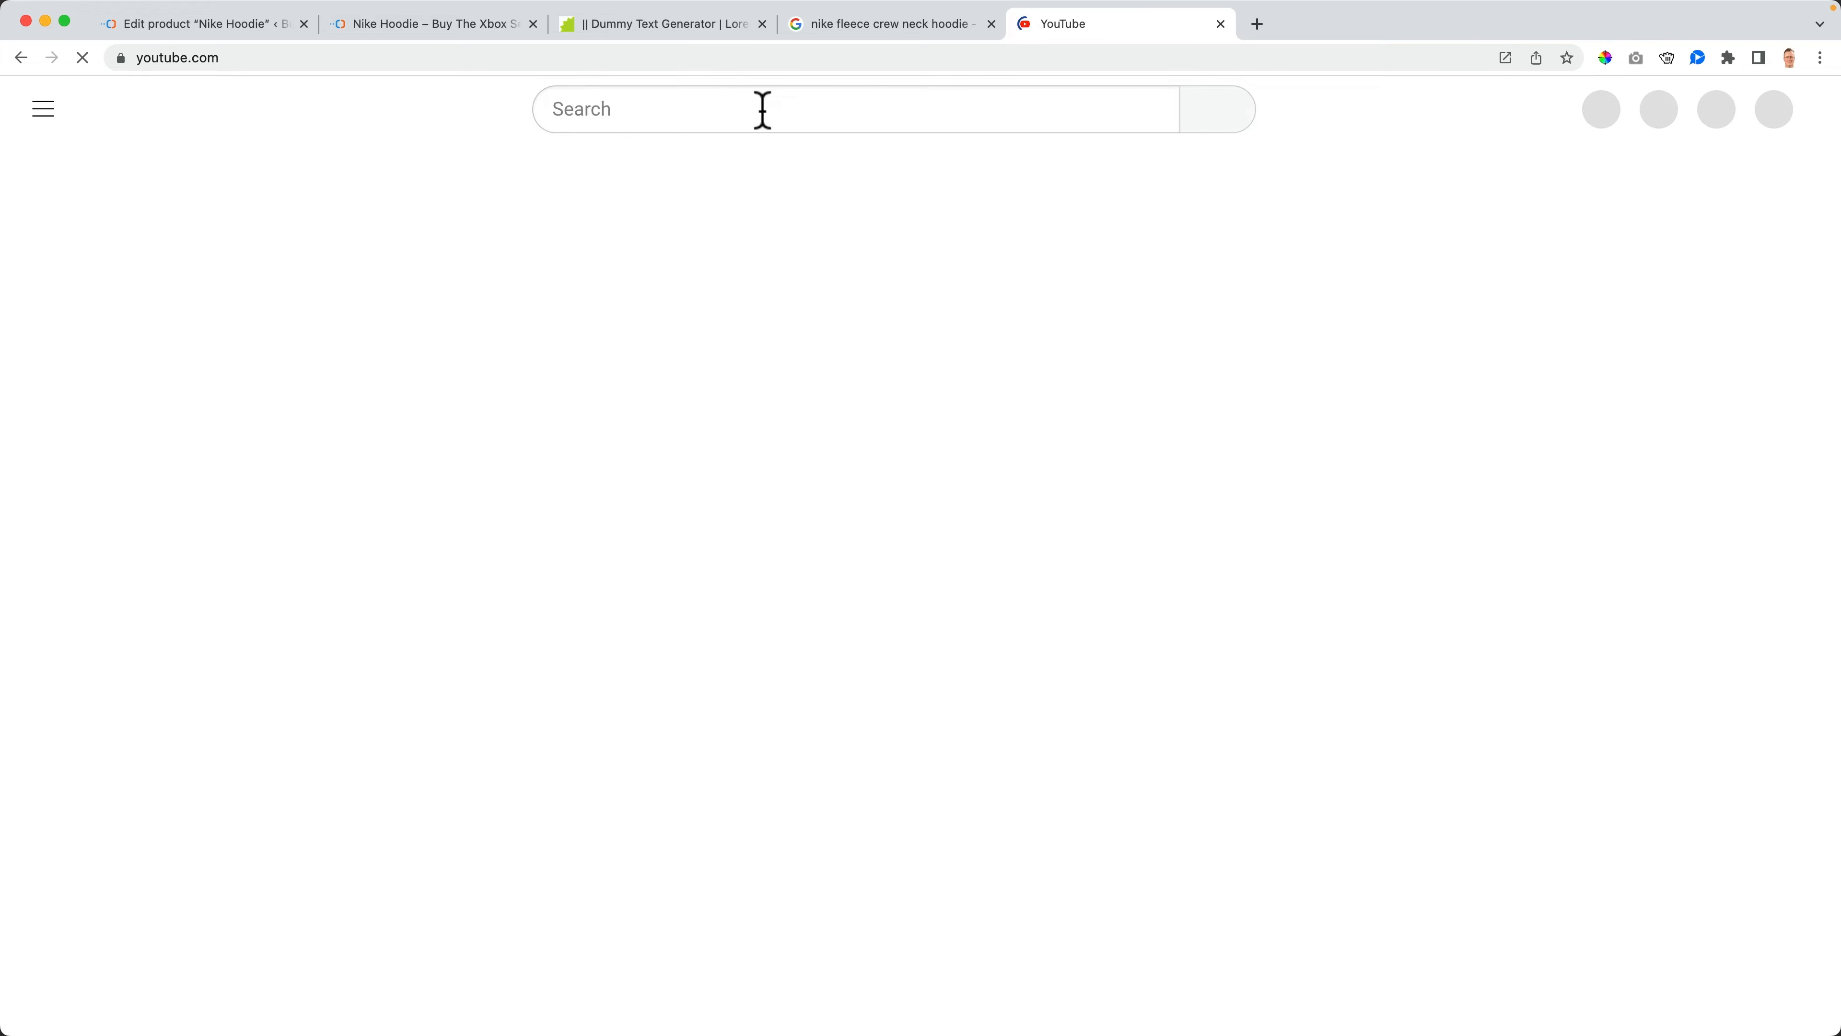
click(762, 110)
text(gramm)
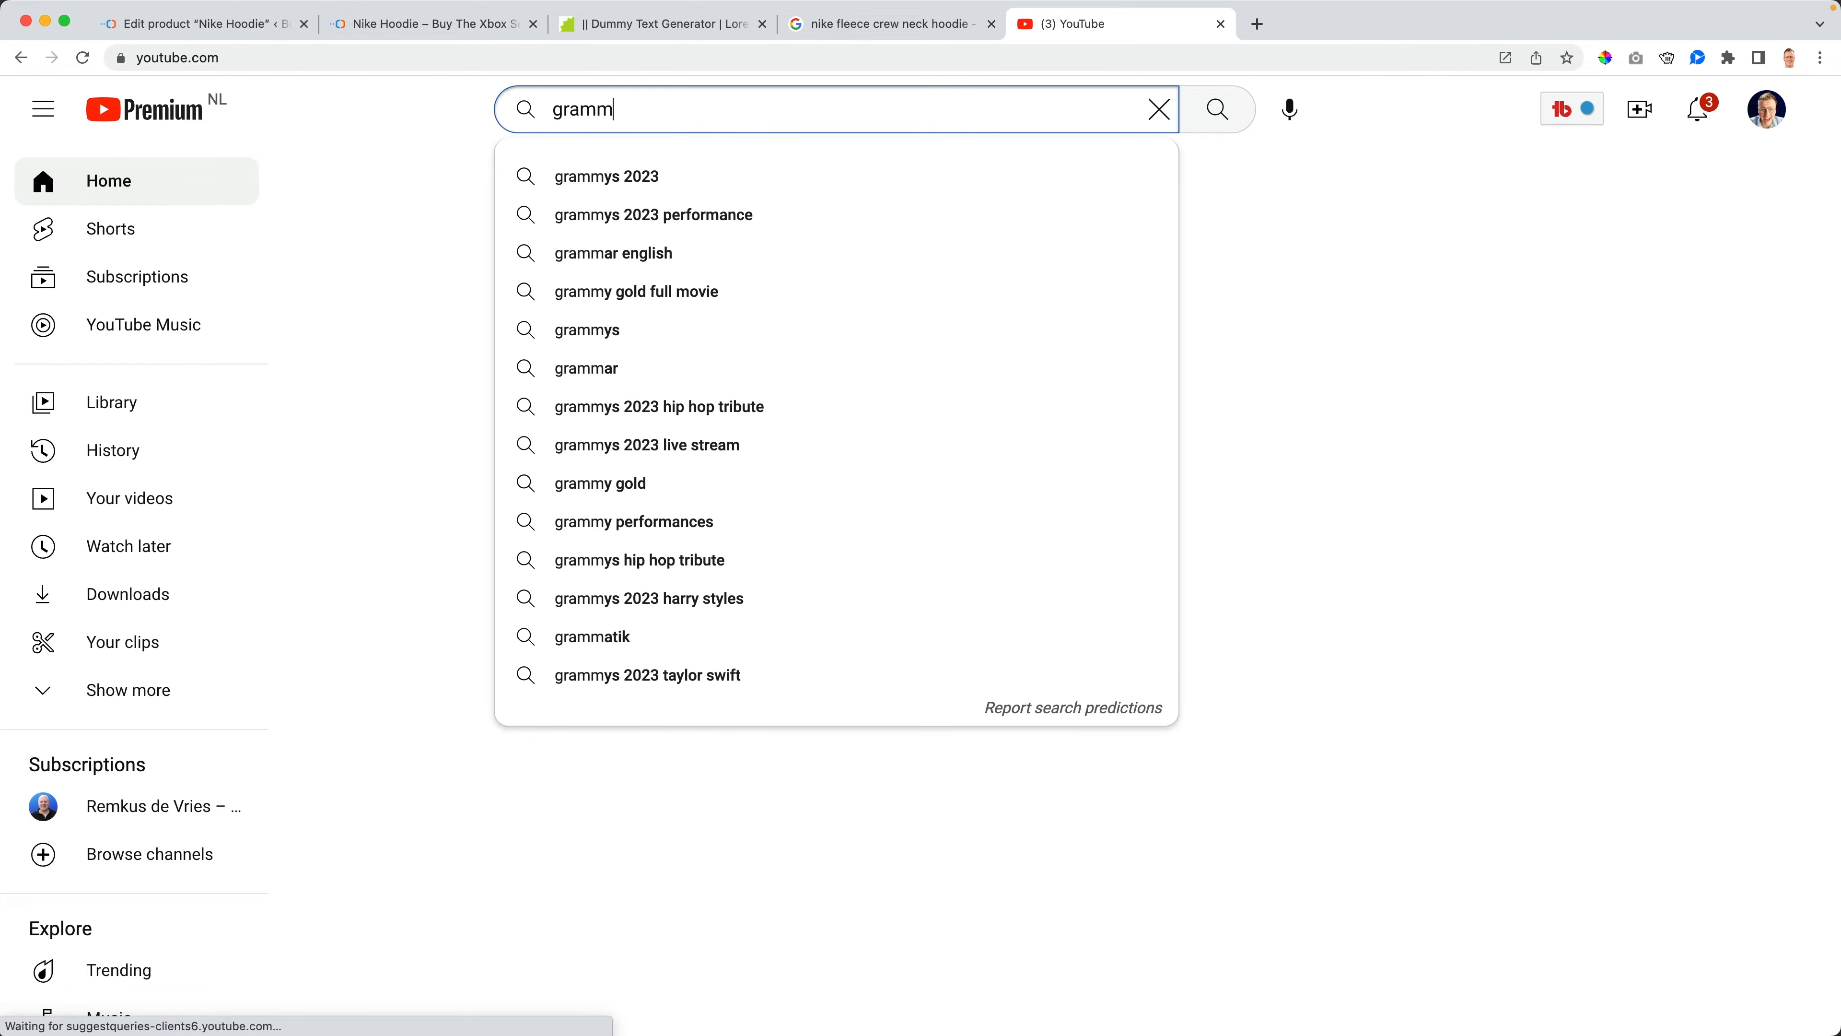
text(erly tutorial)
key(Return)
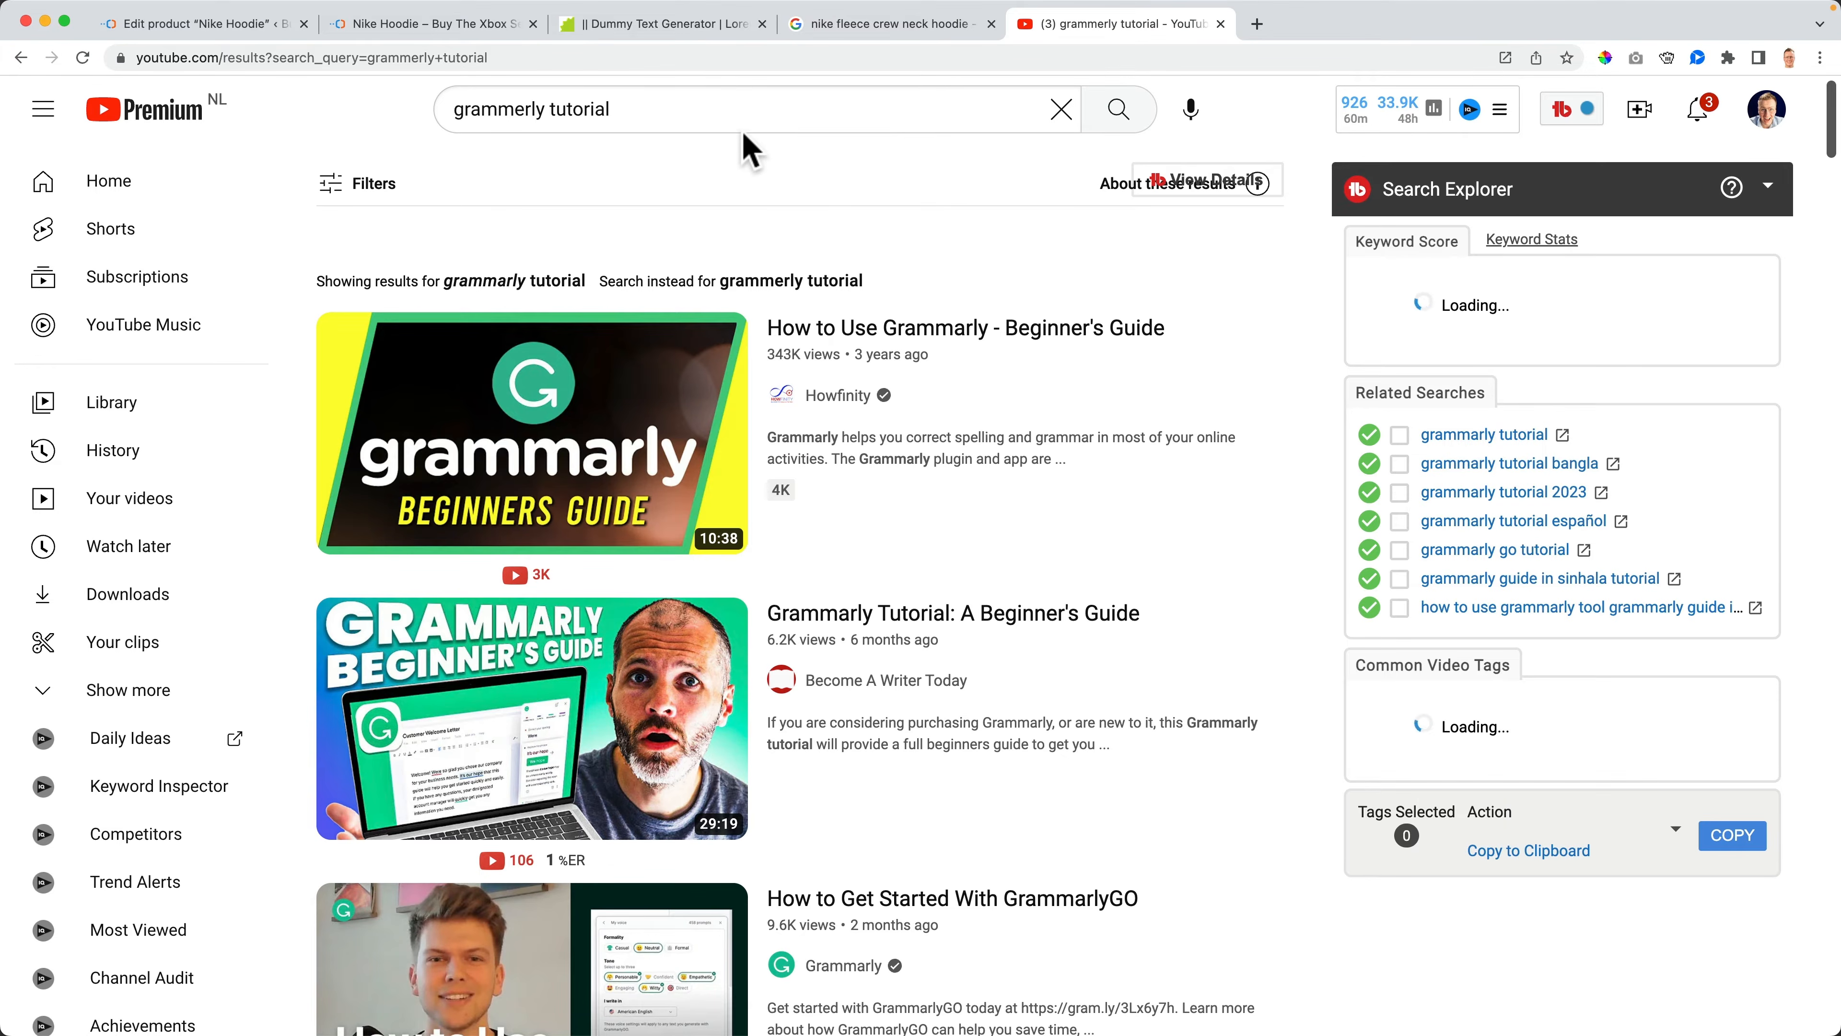
click(740, 112)
text(ferdy)
key(Return)
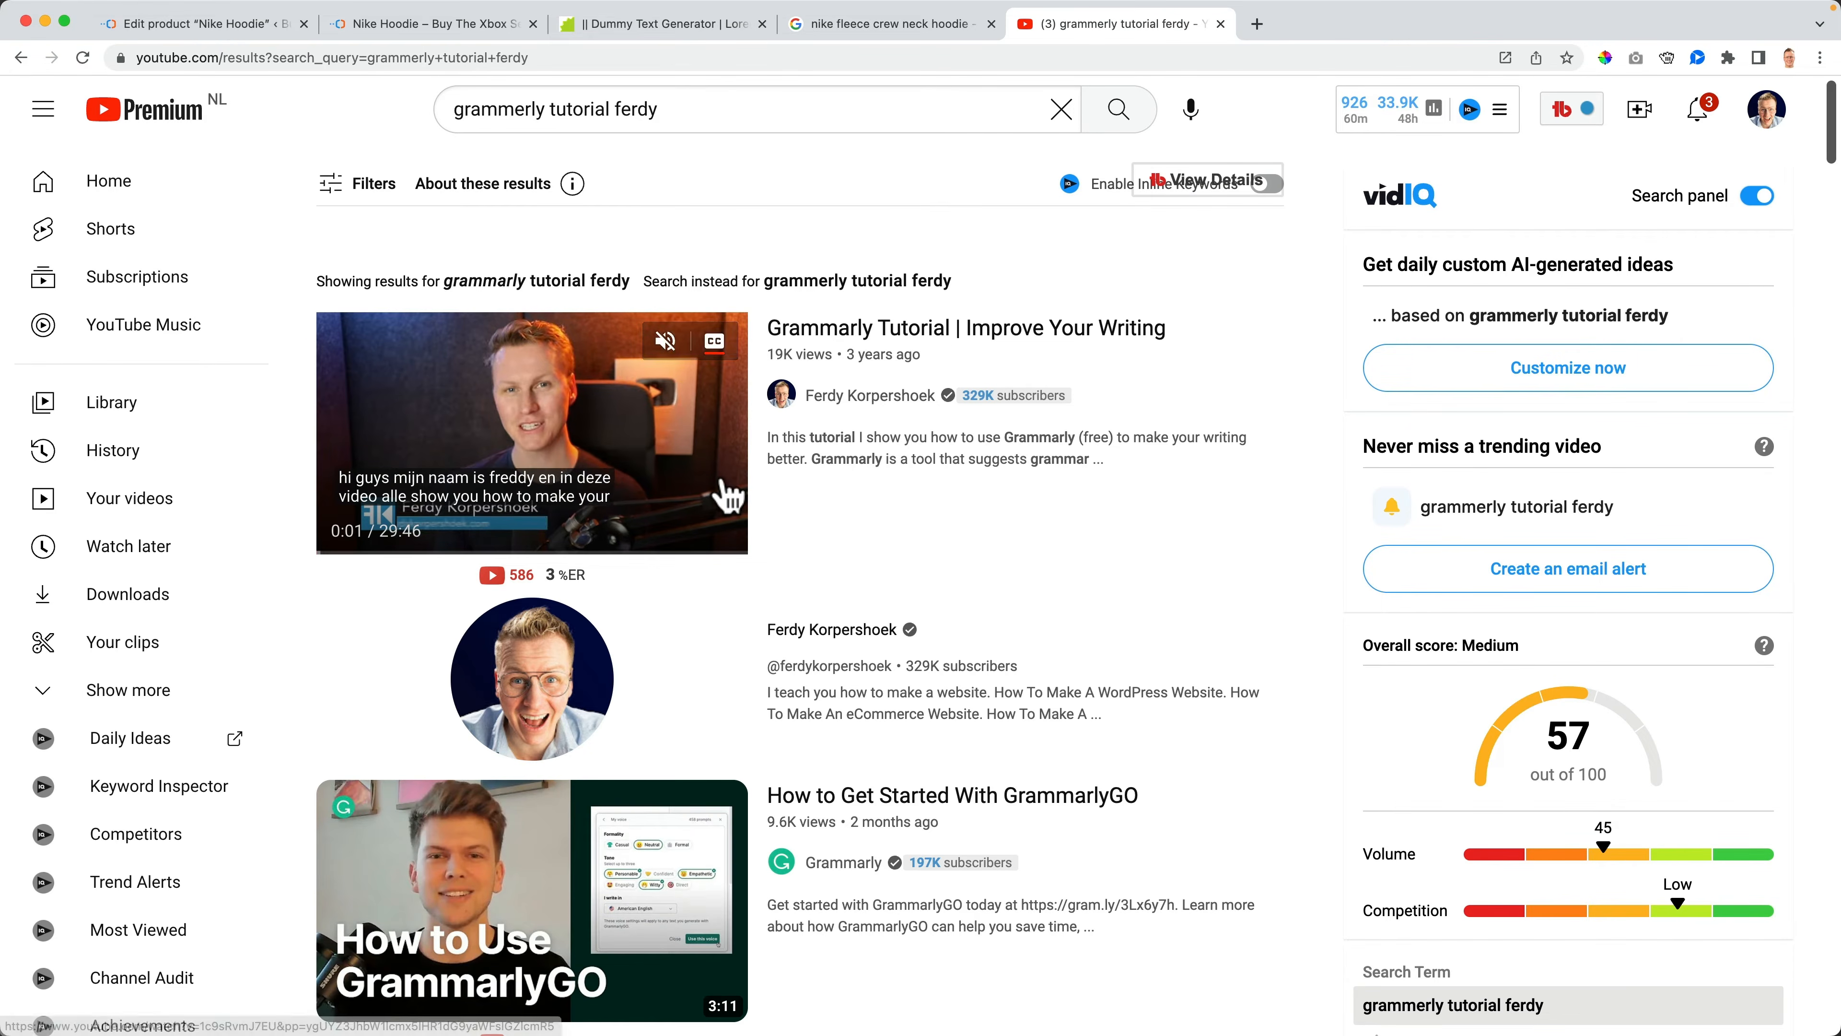
click(1221, 24)
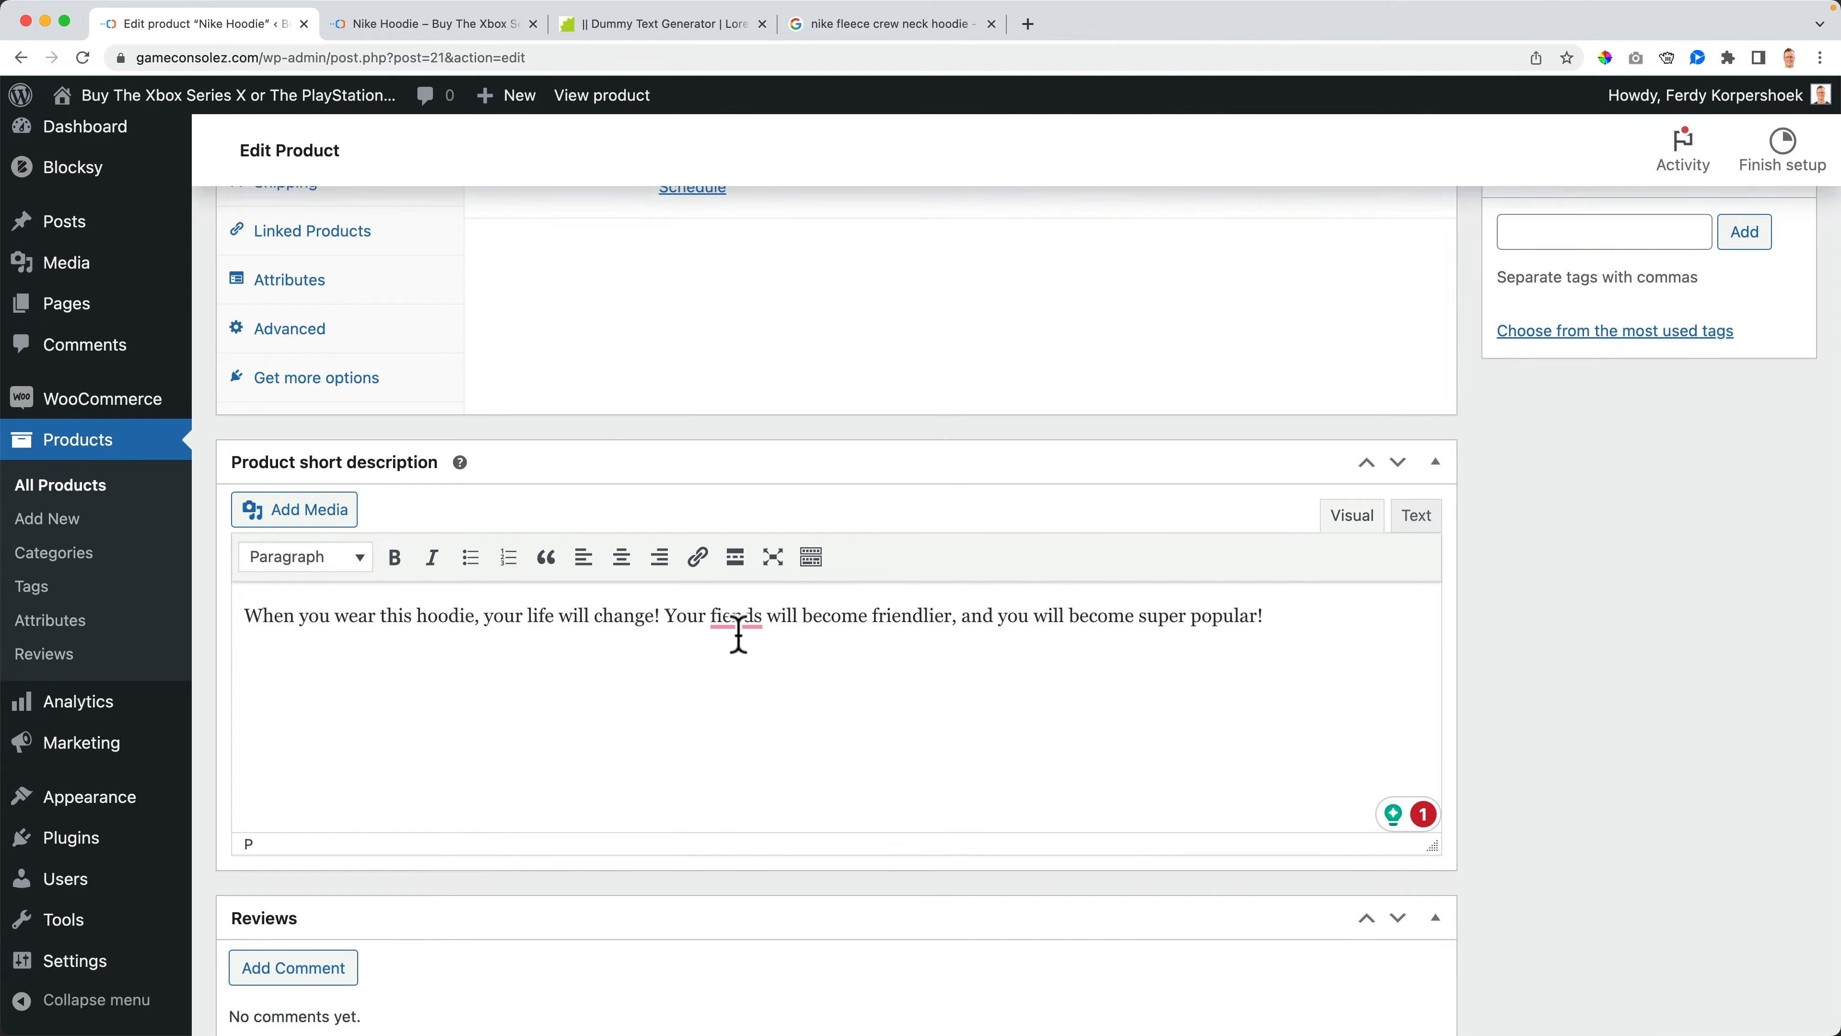
- Correct 'fiends' to 'friends' in the short description and update the product
click(755, 655)
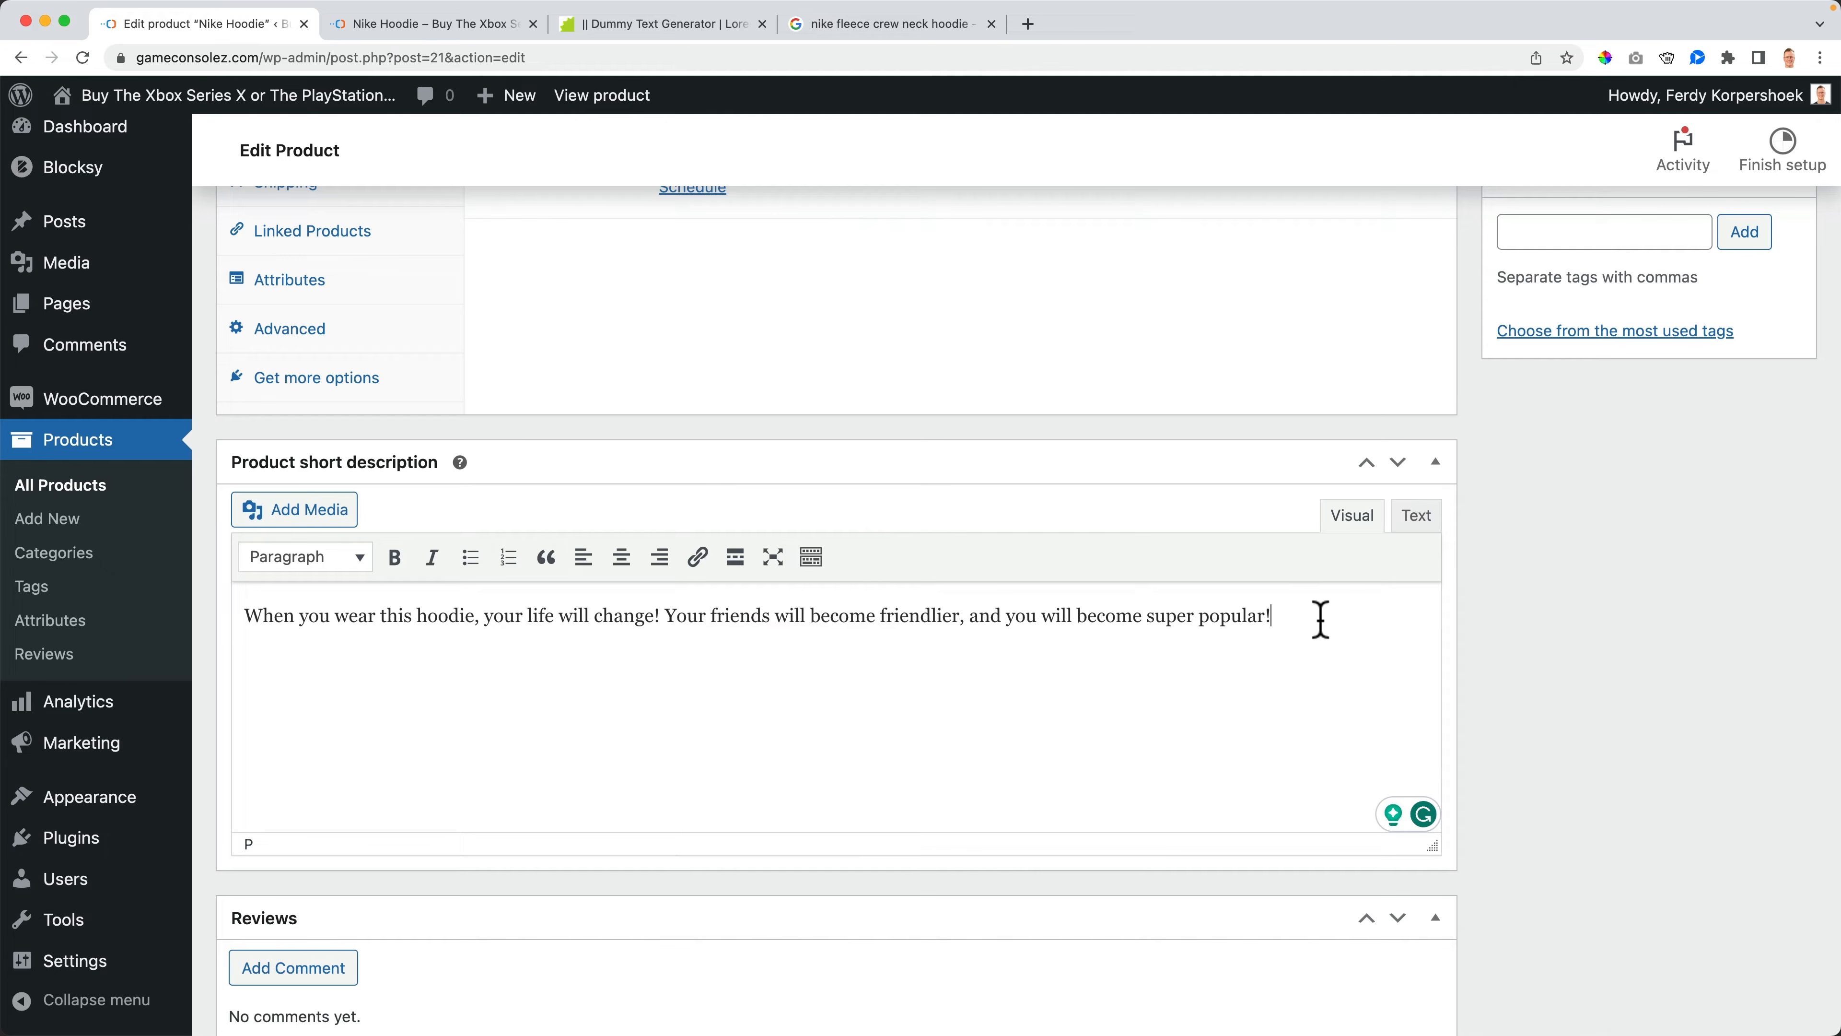
scroll(313, 633, up, 10)
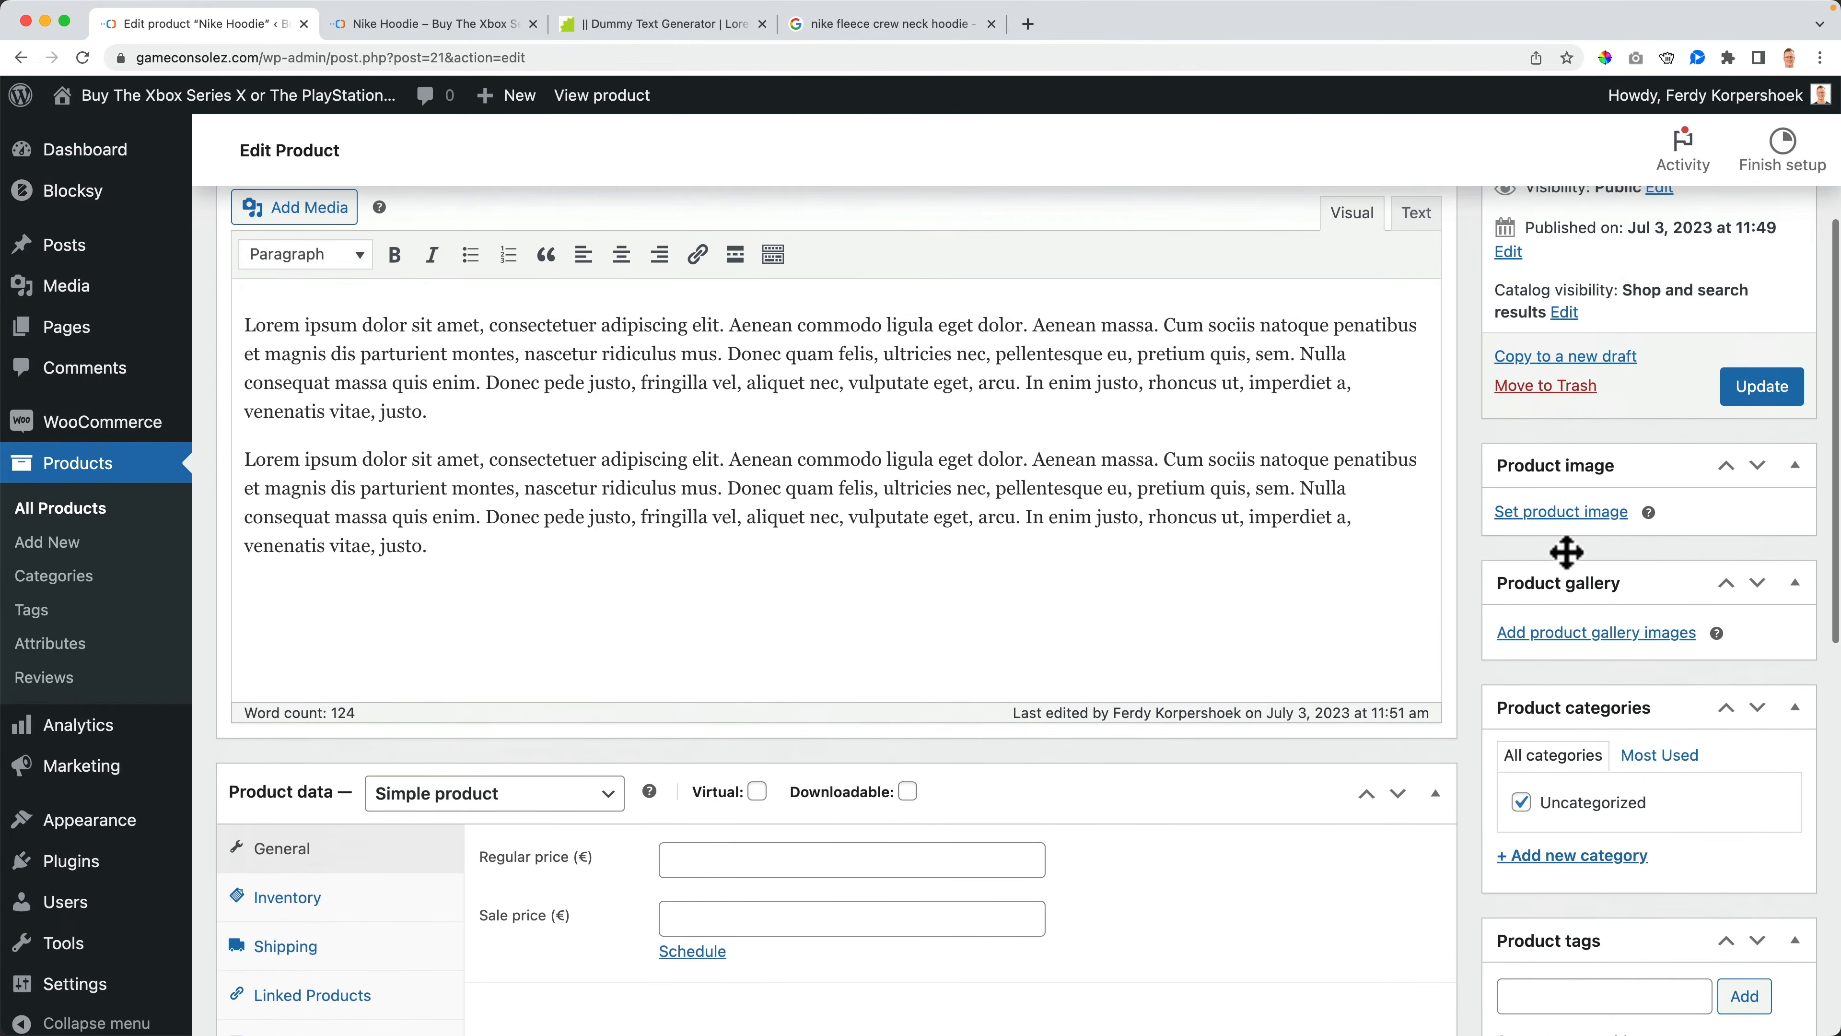
click(1761, 391)
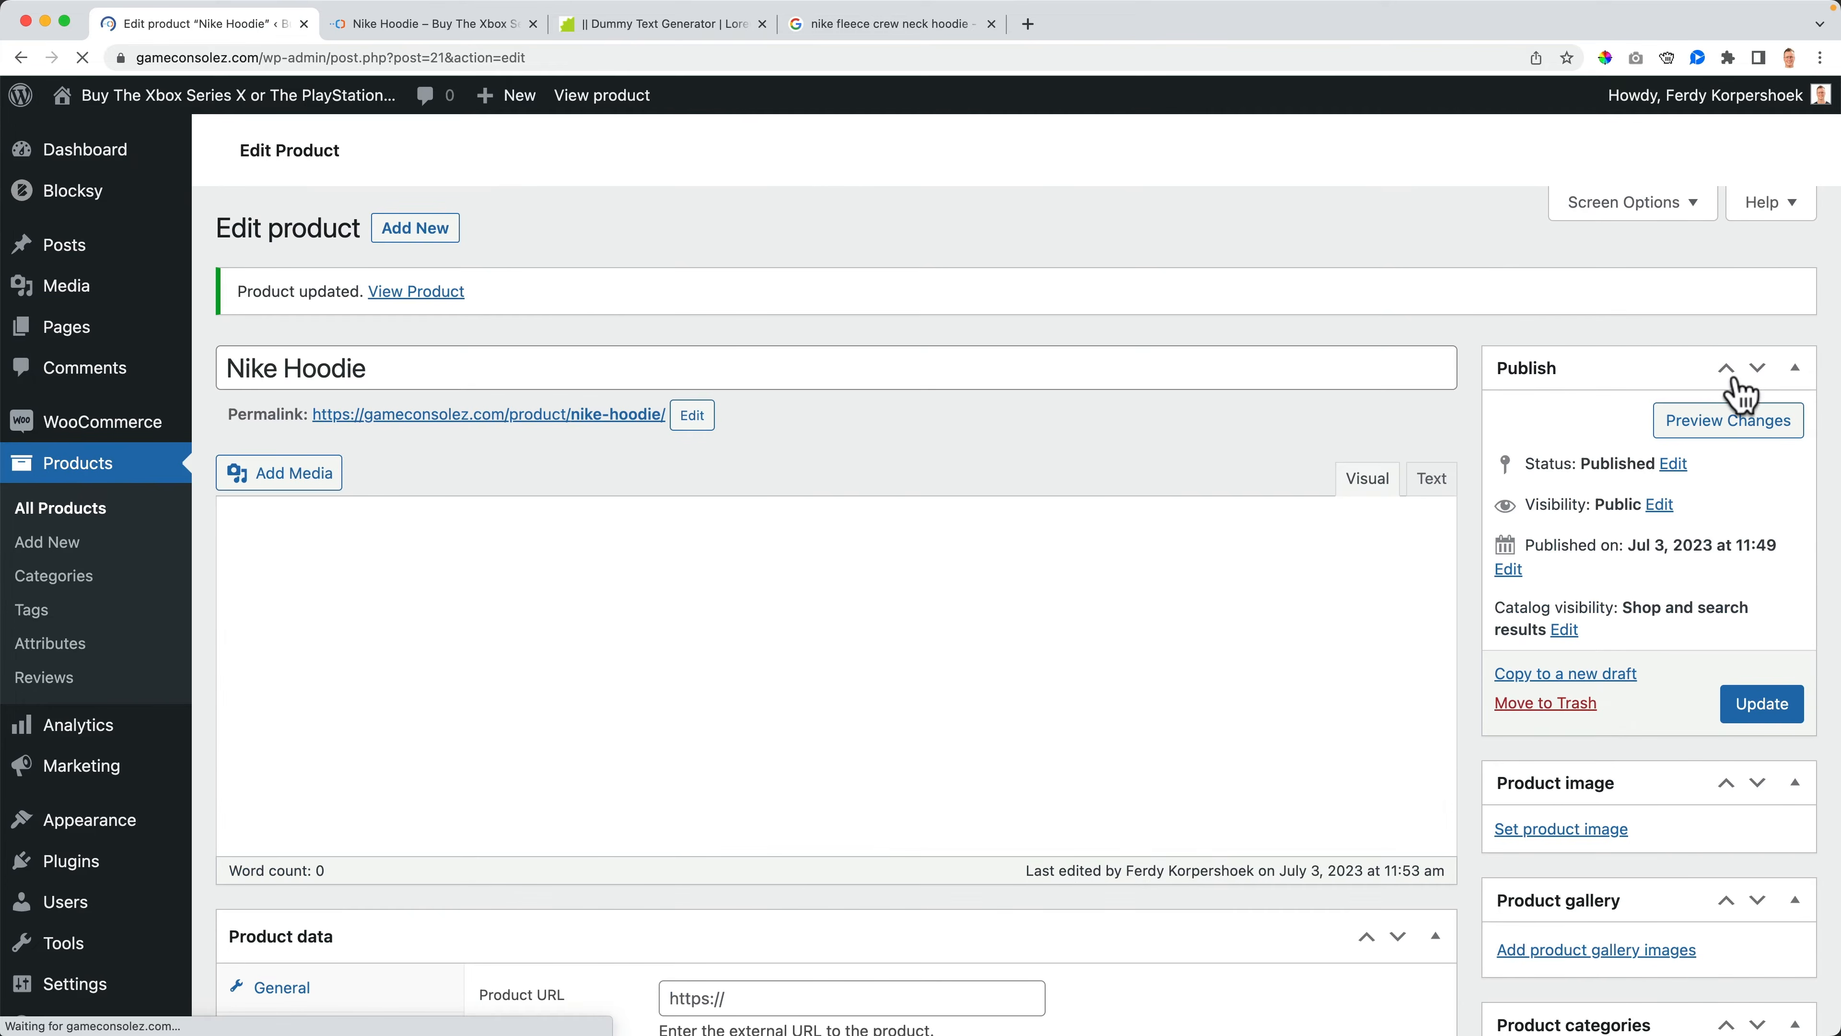
- Check the short description on the storefront product page, then return to the editor
click(453, 21)
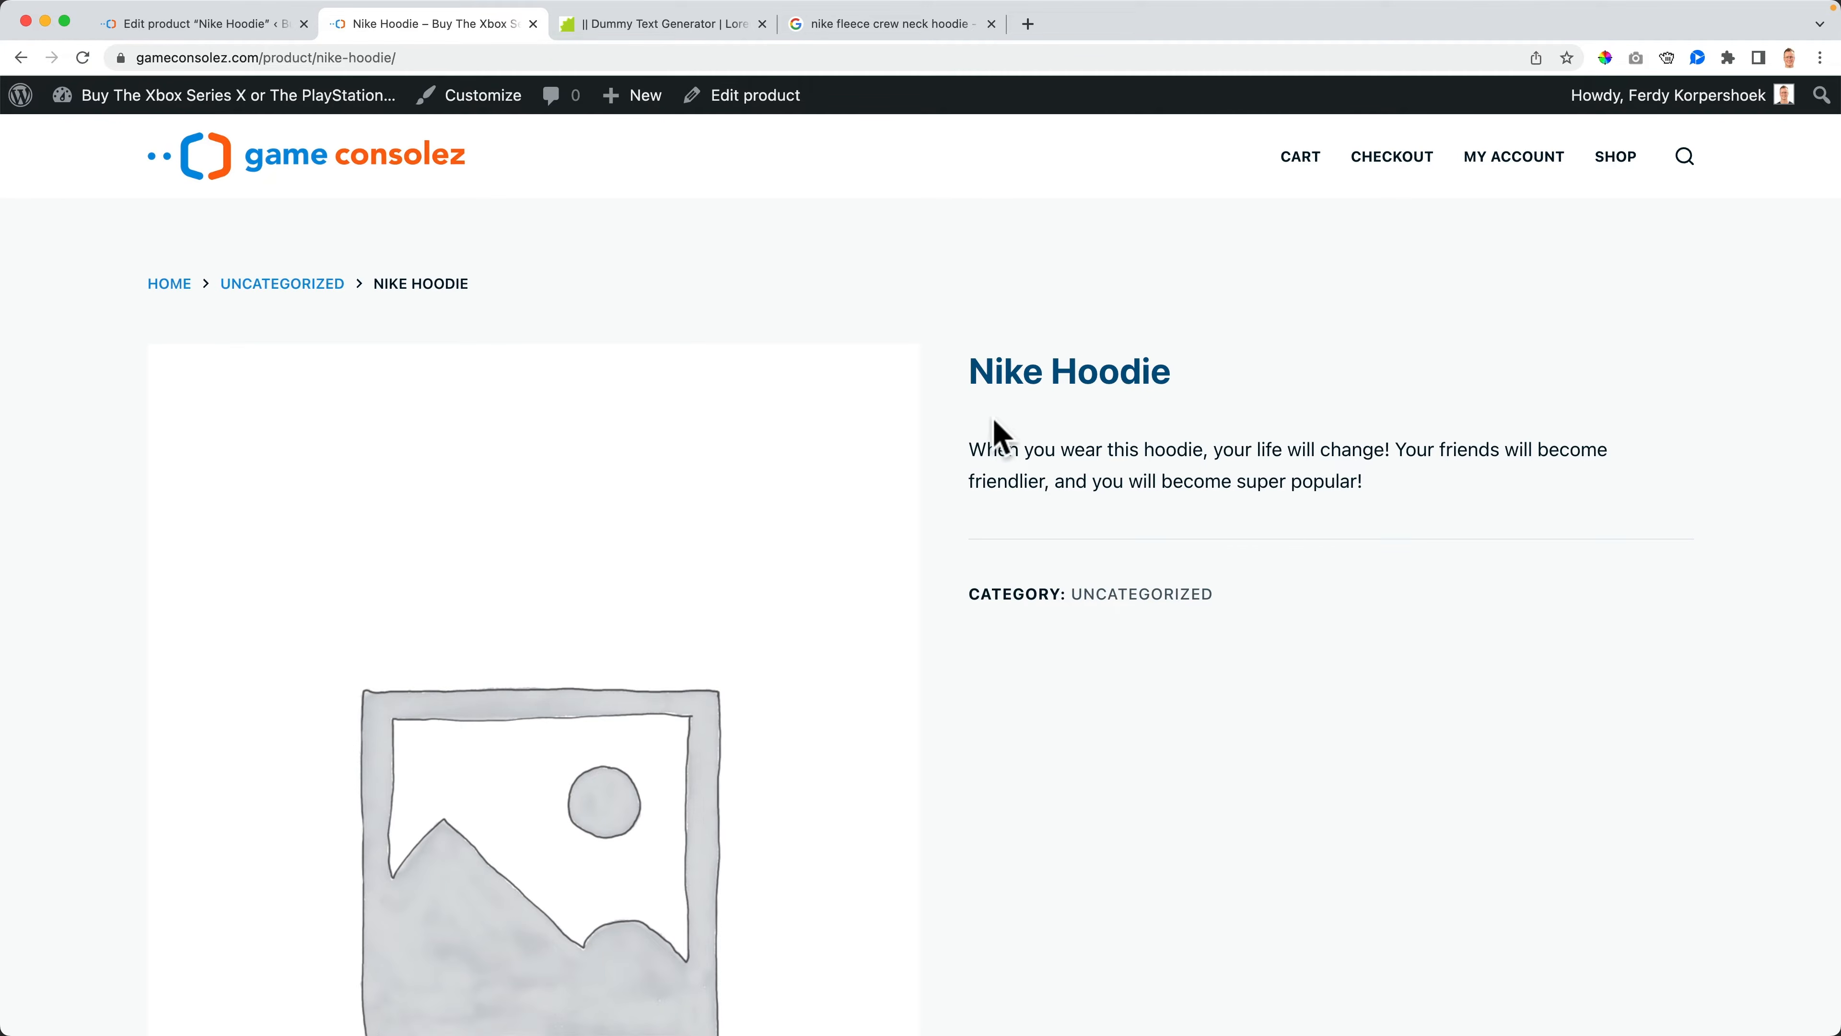
drag(988, 447, 1472, 522)
click(196, 23)
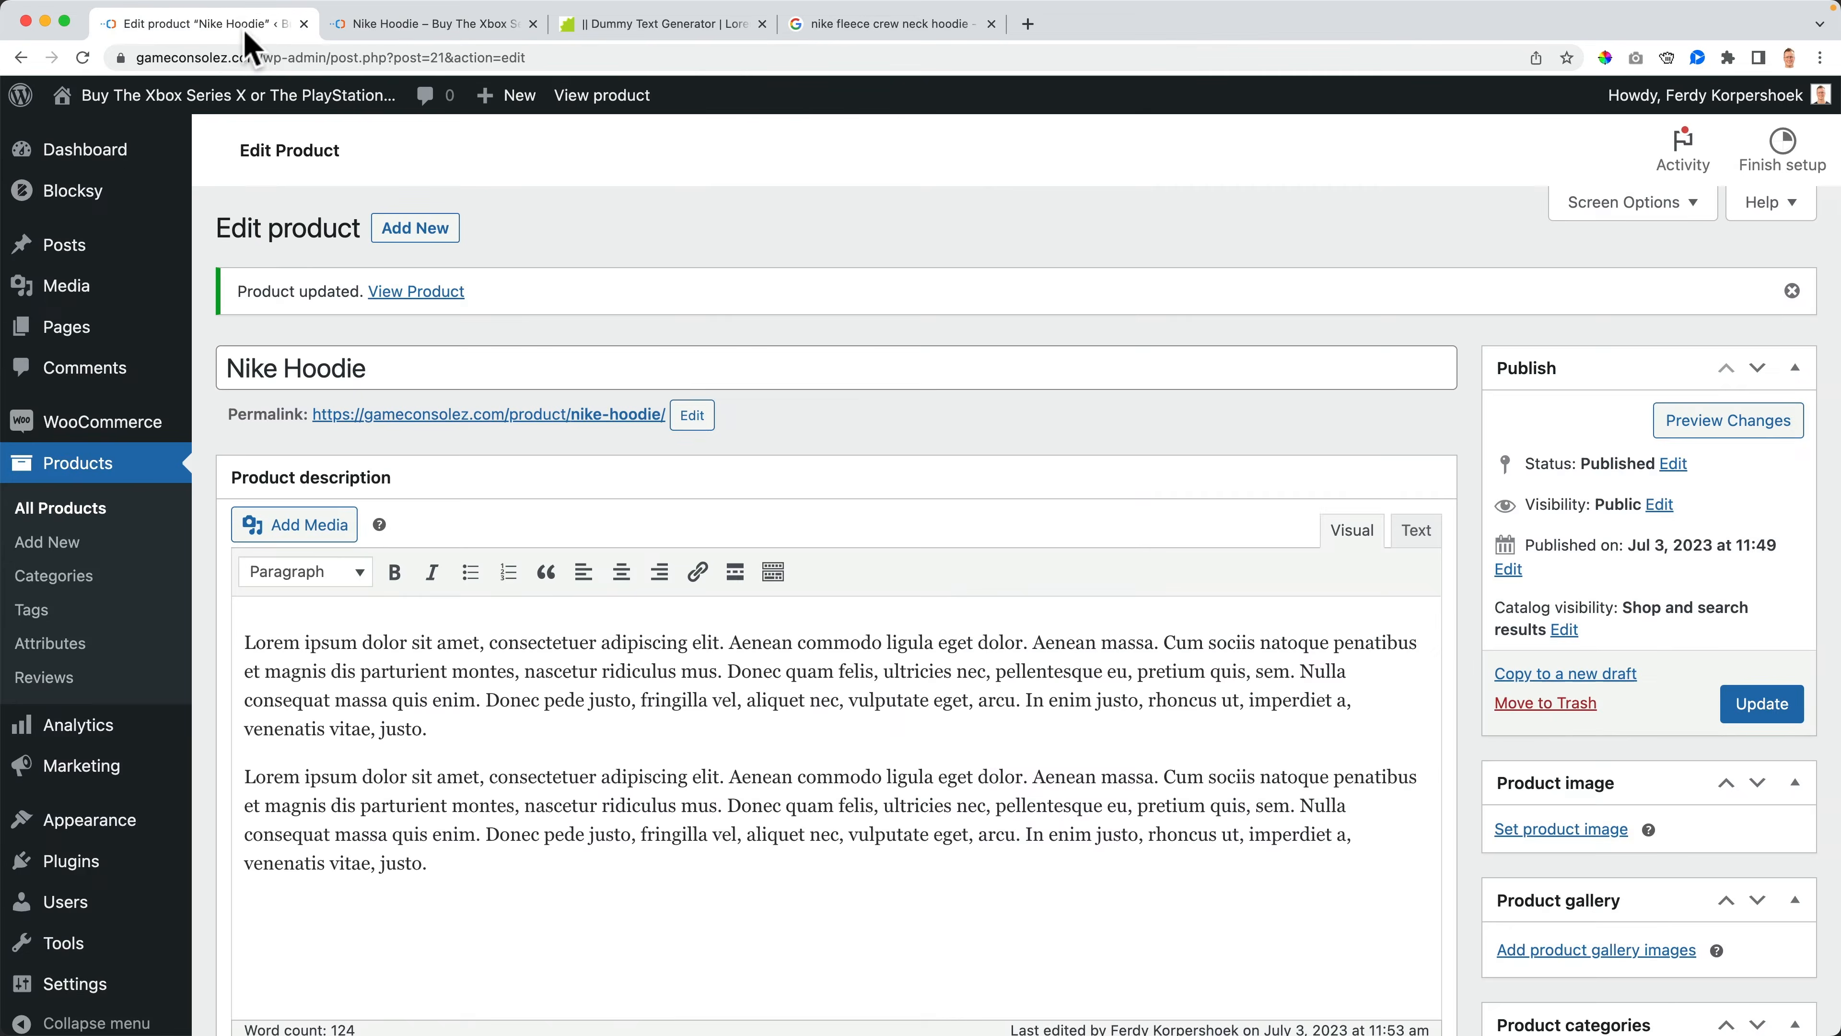
- Format the short description's feature lines Polyester, Soft and Warm as a bulleted list
scroll(663, 566, down, 5)
scroll(661, 557, down, 8)
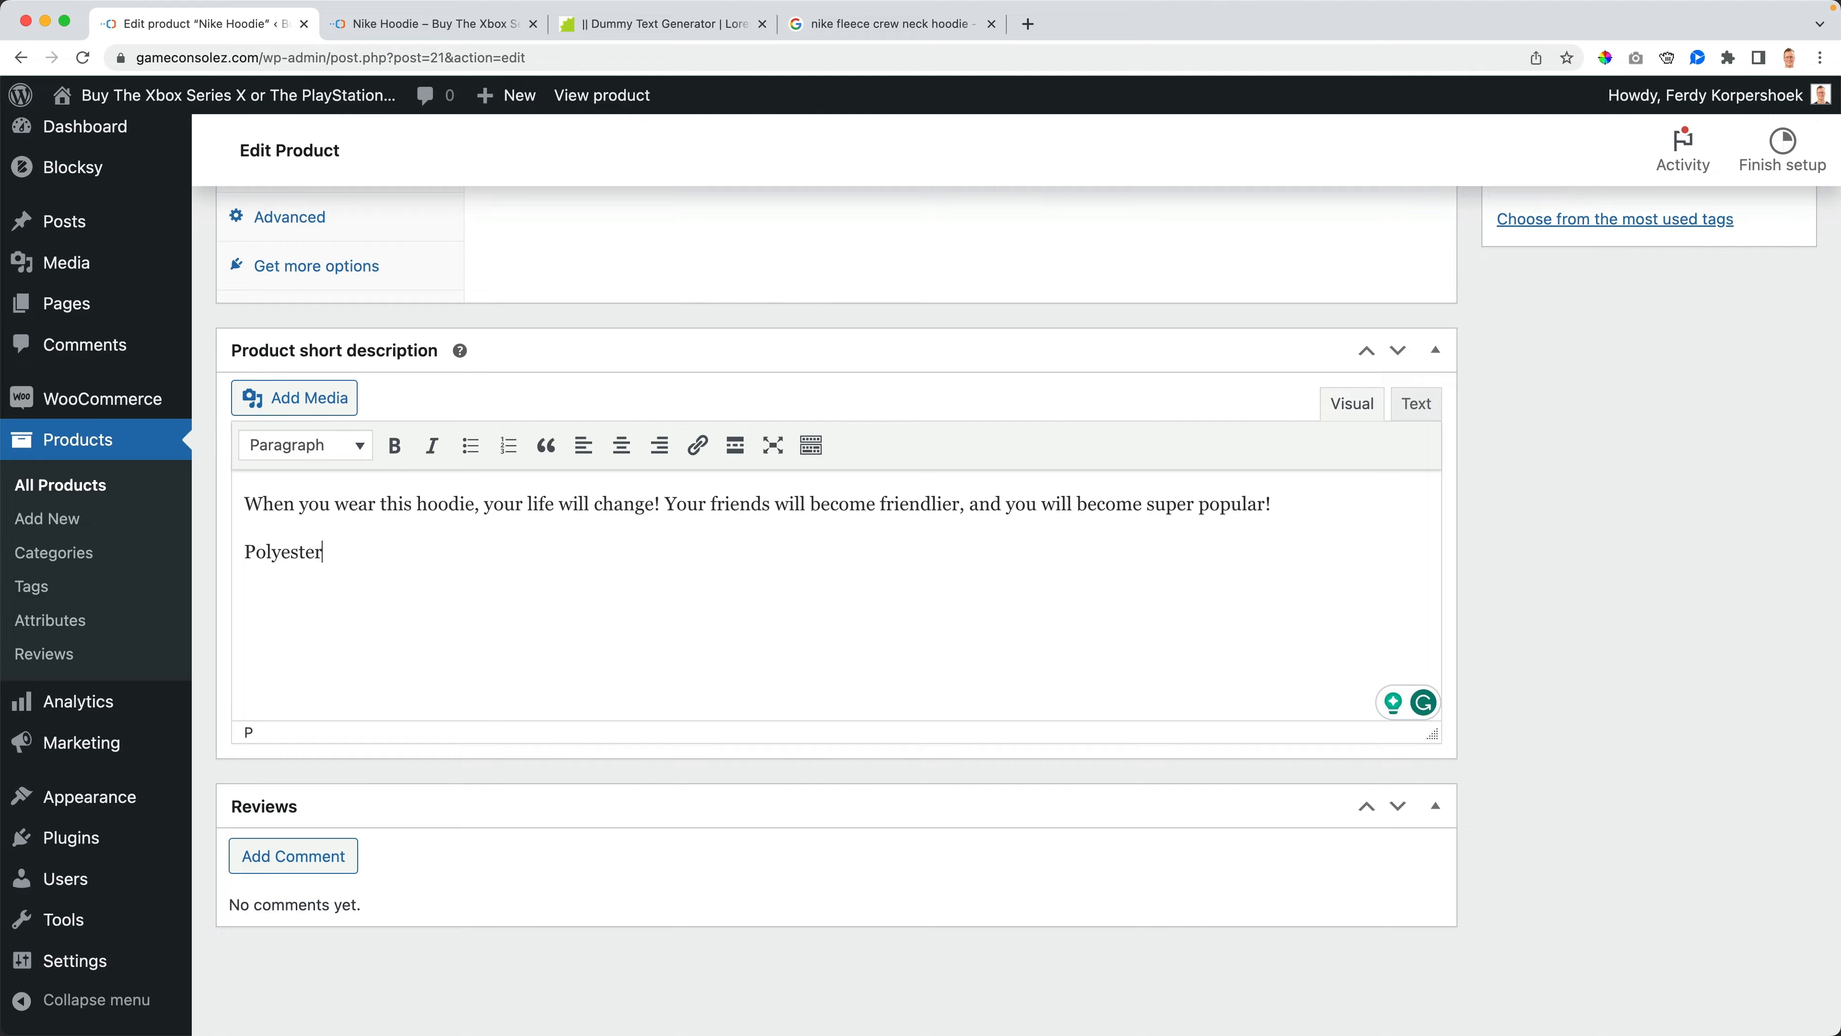
key(alt+shift+Left)
key(BackSpace)
click(467, 450)
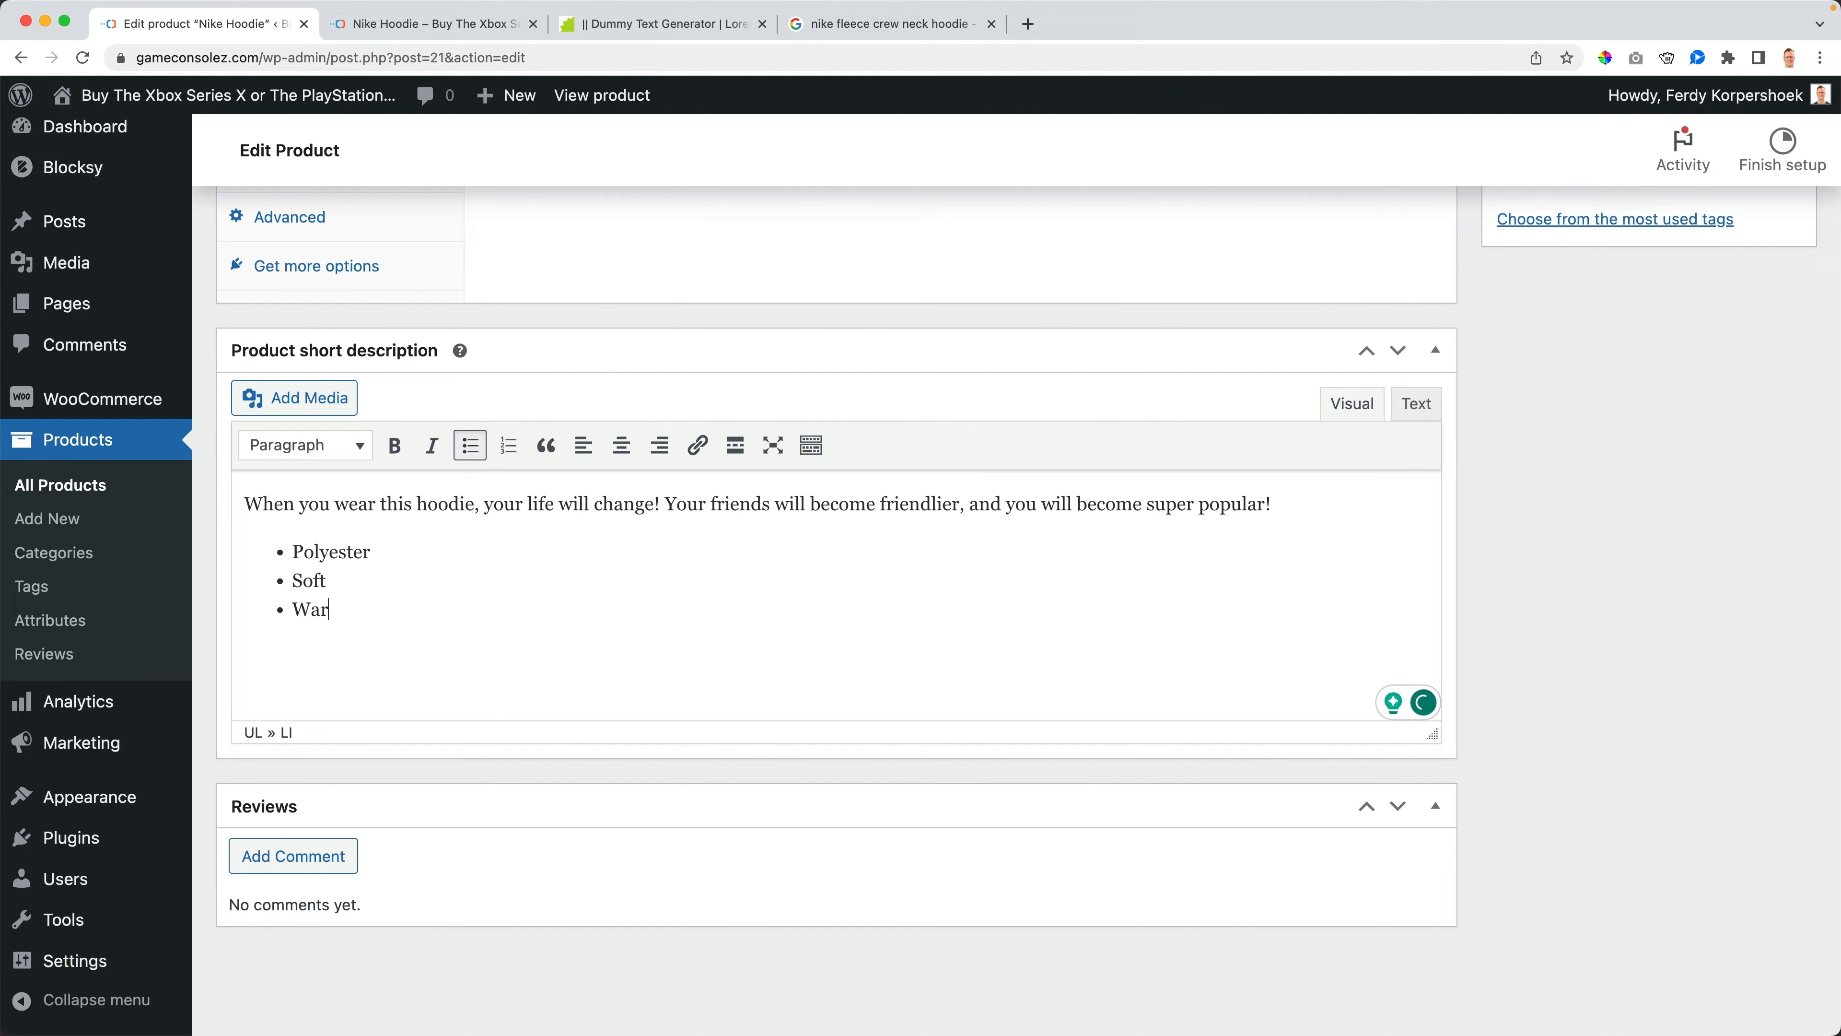
key(Return)
key(Return)
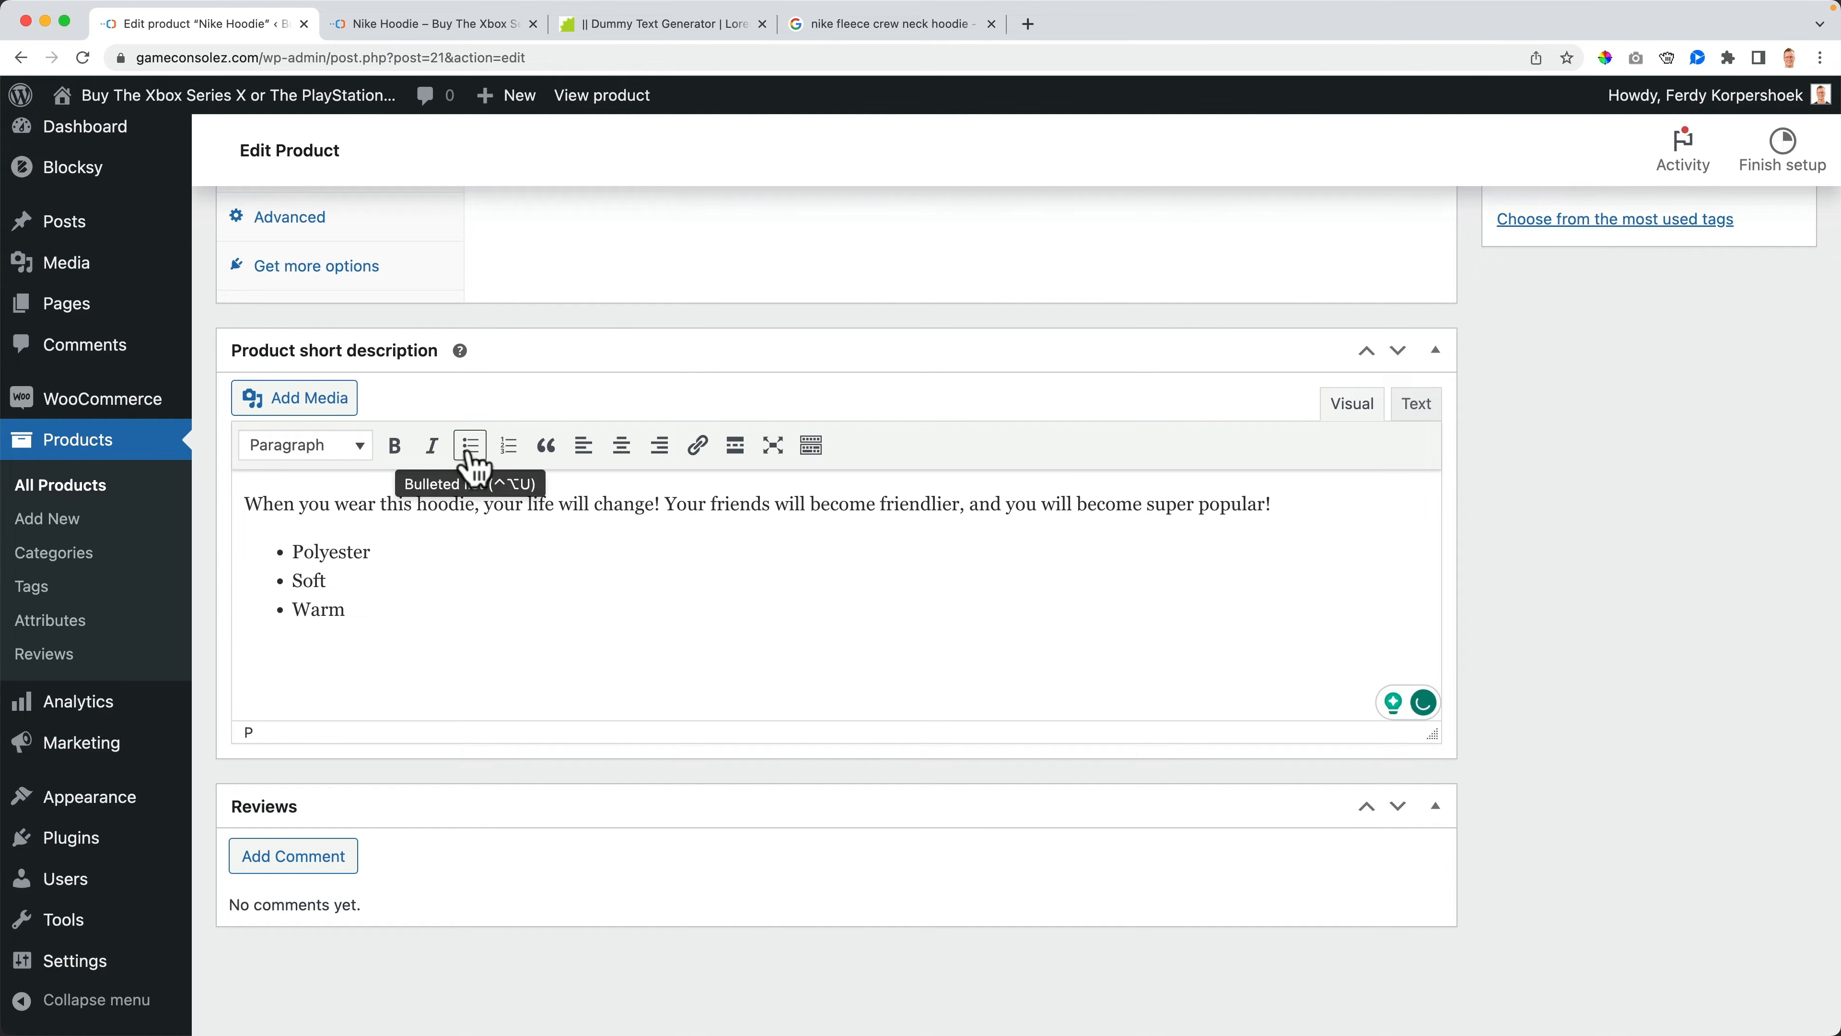
click(511, 450)
key(BackSpace)
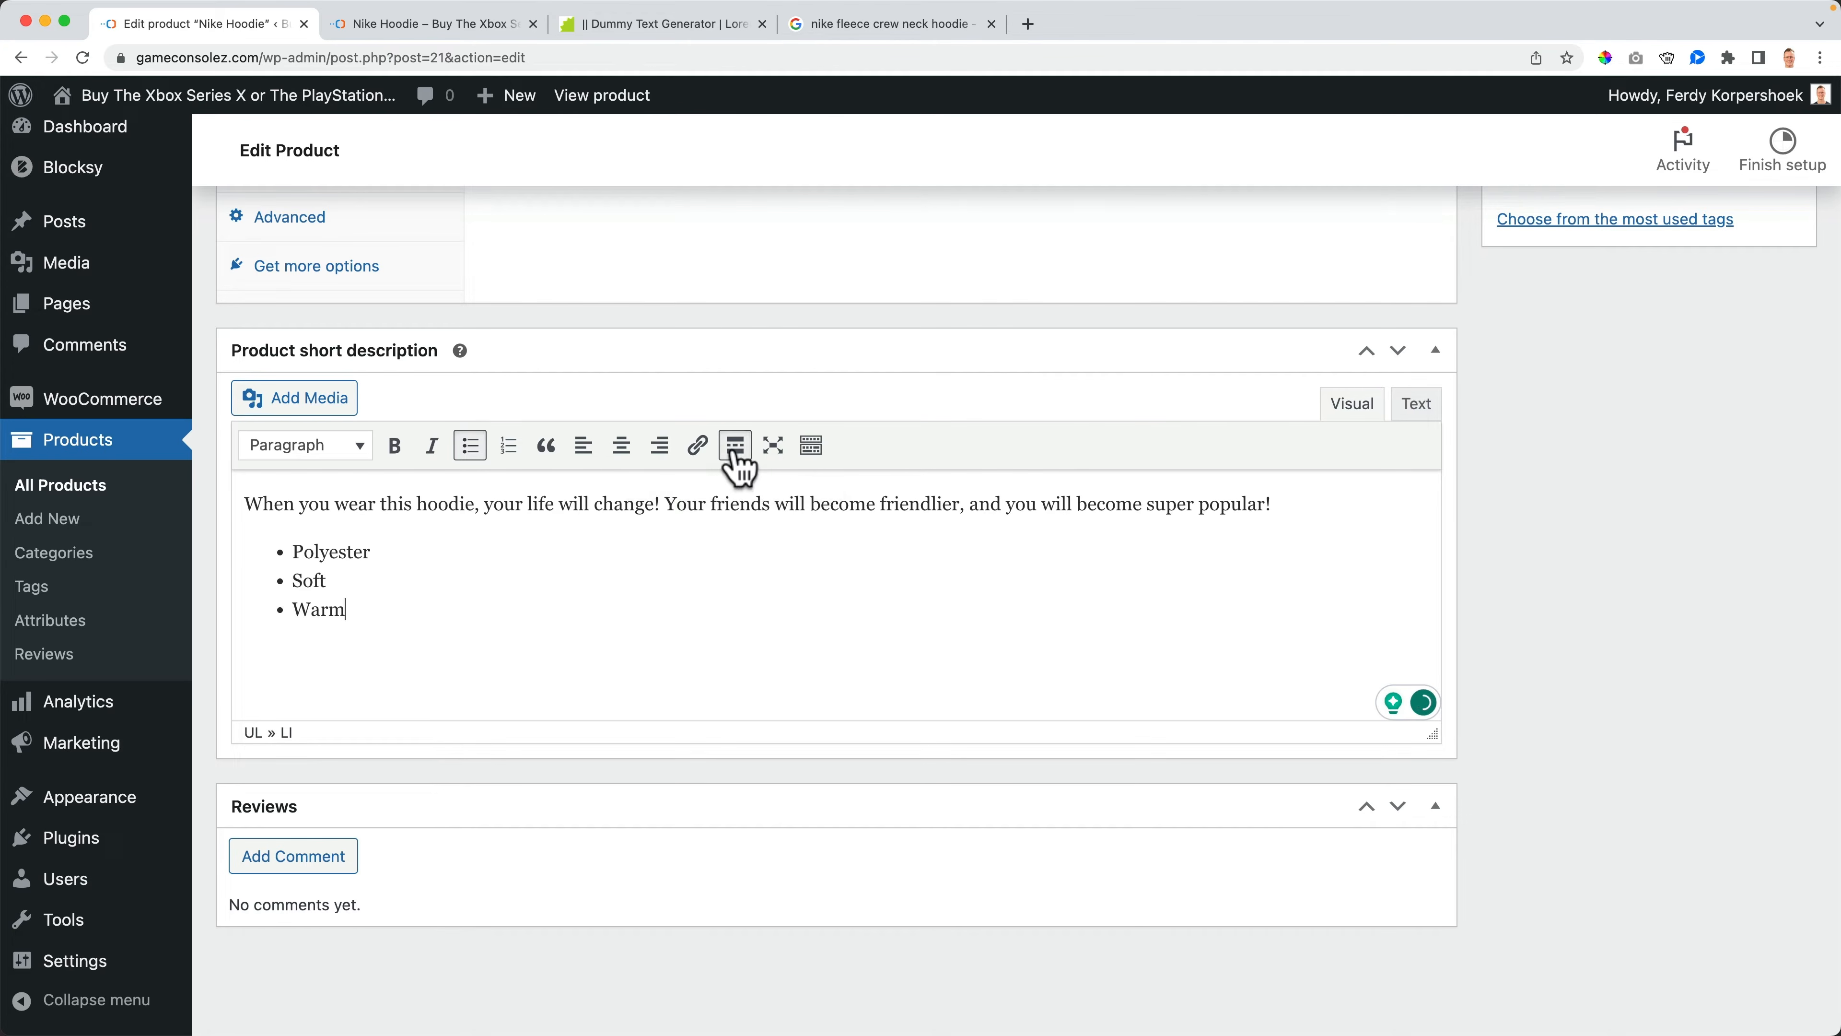
key(Return)
key(Return)
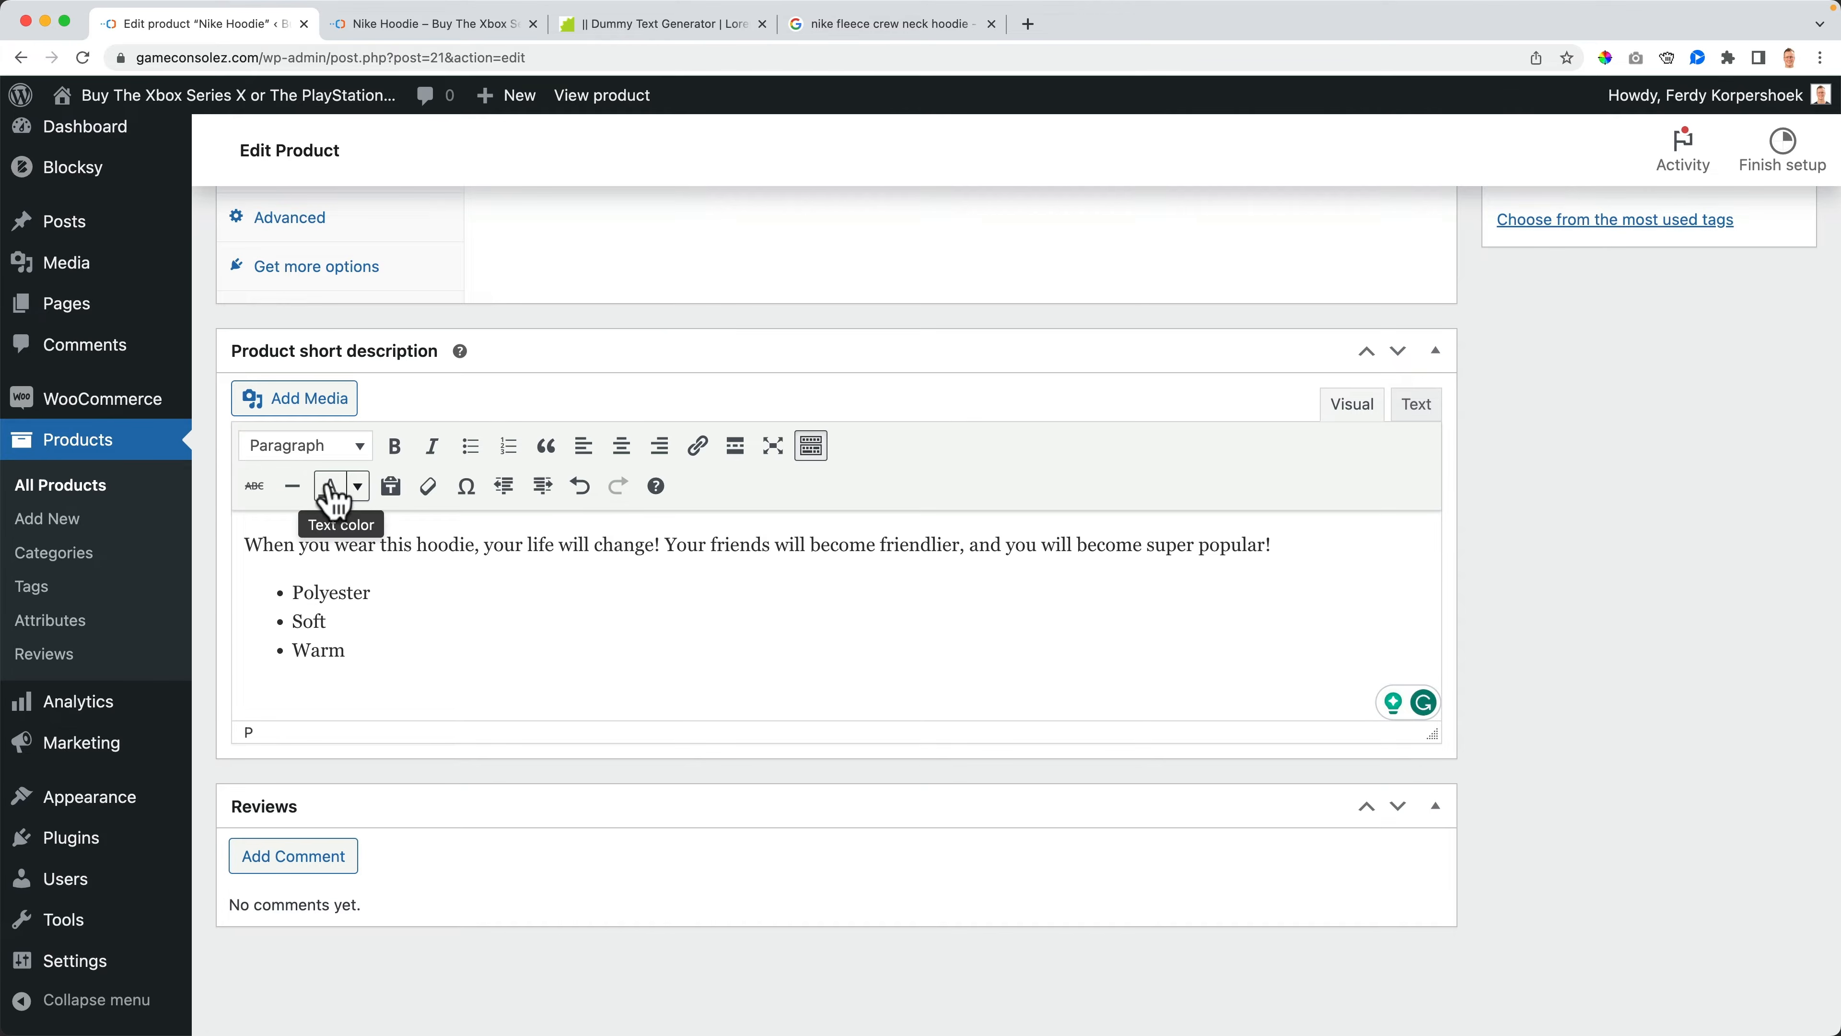
- Color the 'Polyester' bullet orange and update the product
drag(386, 592, 292, 592)
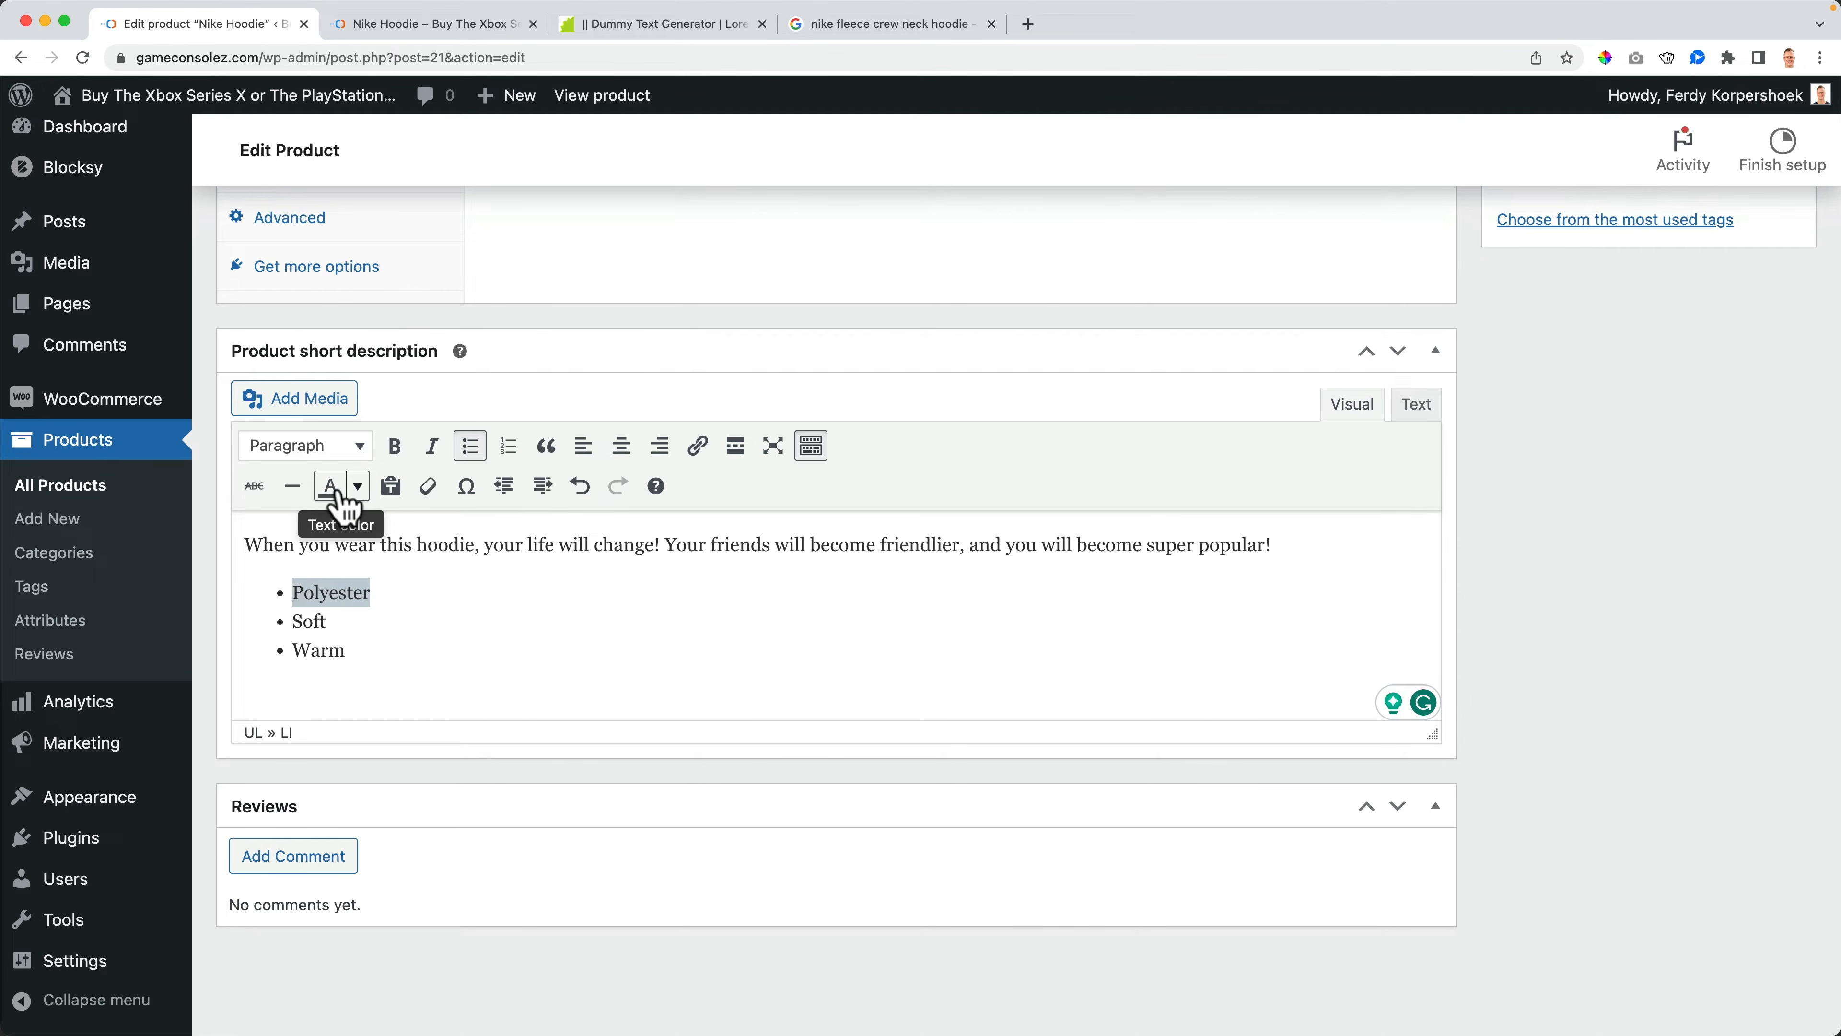
click(351, 492)
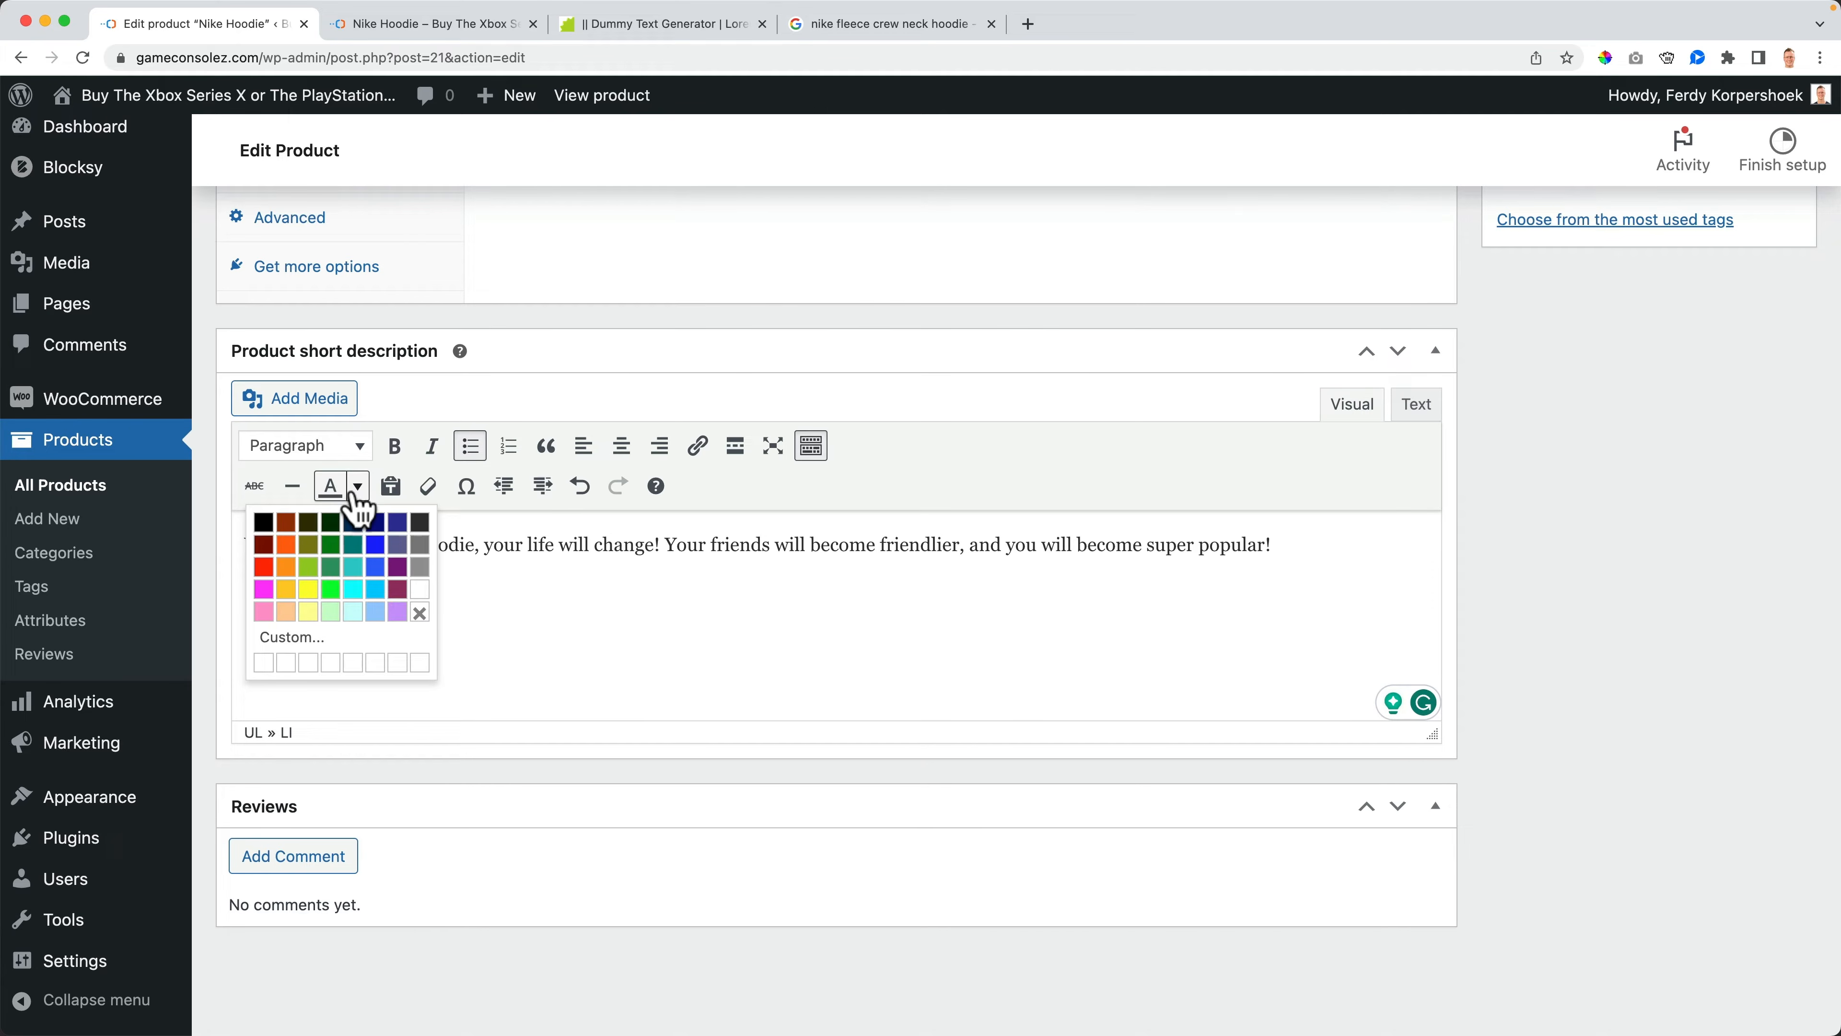
click(294, 567)
scroll(1244, 658, up, 15)
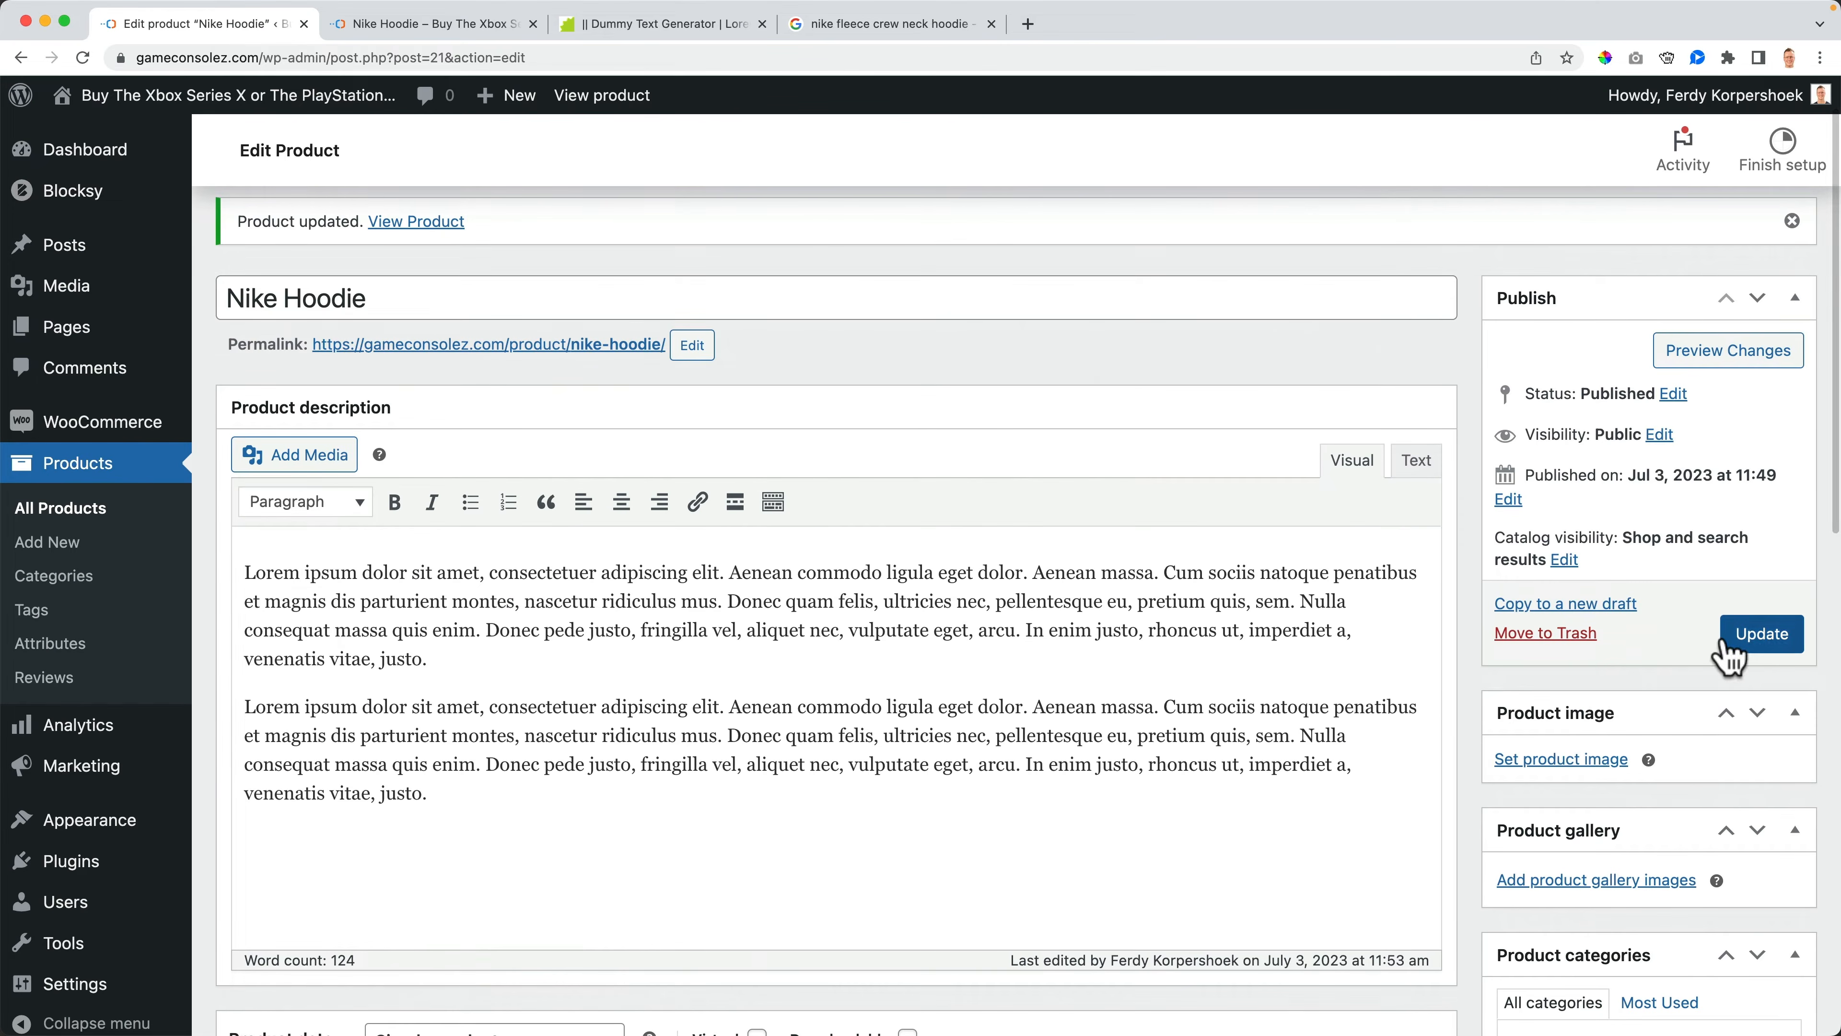
click(1747, 638)
- Review the reloaded storefront product page and the Nike Sportswear Club Fleece page, then return to the product editor
click(442, 26)
key(super+r)
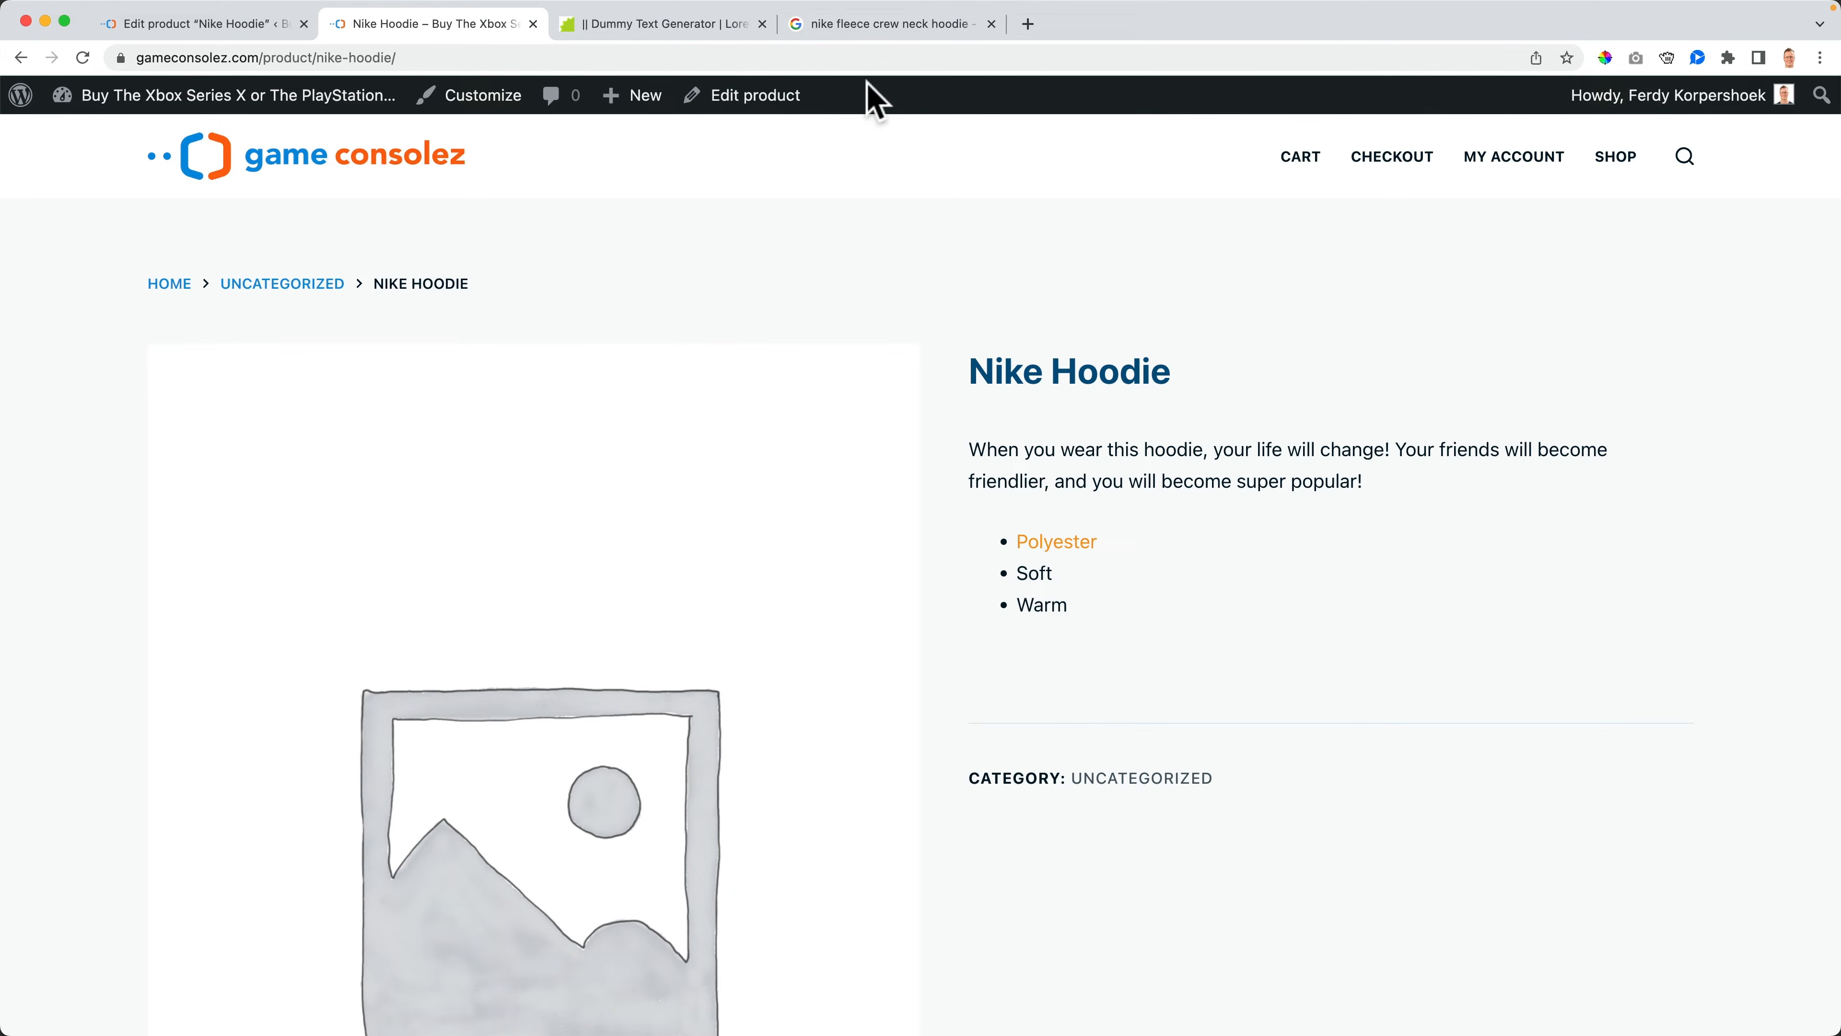
click(866, 29)
click(254, 678)
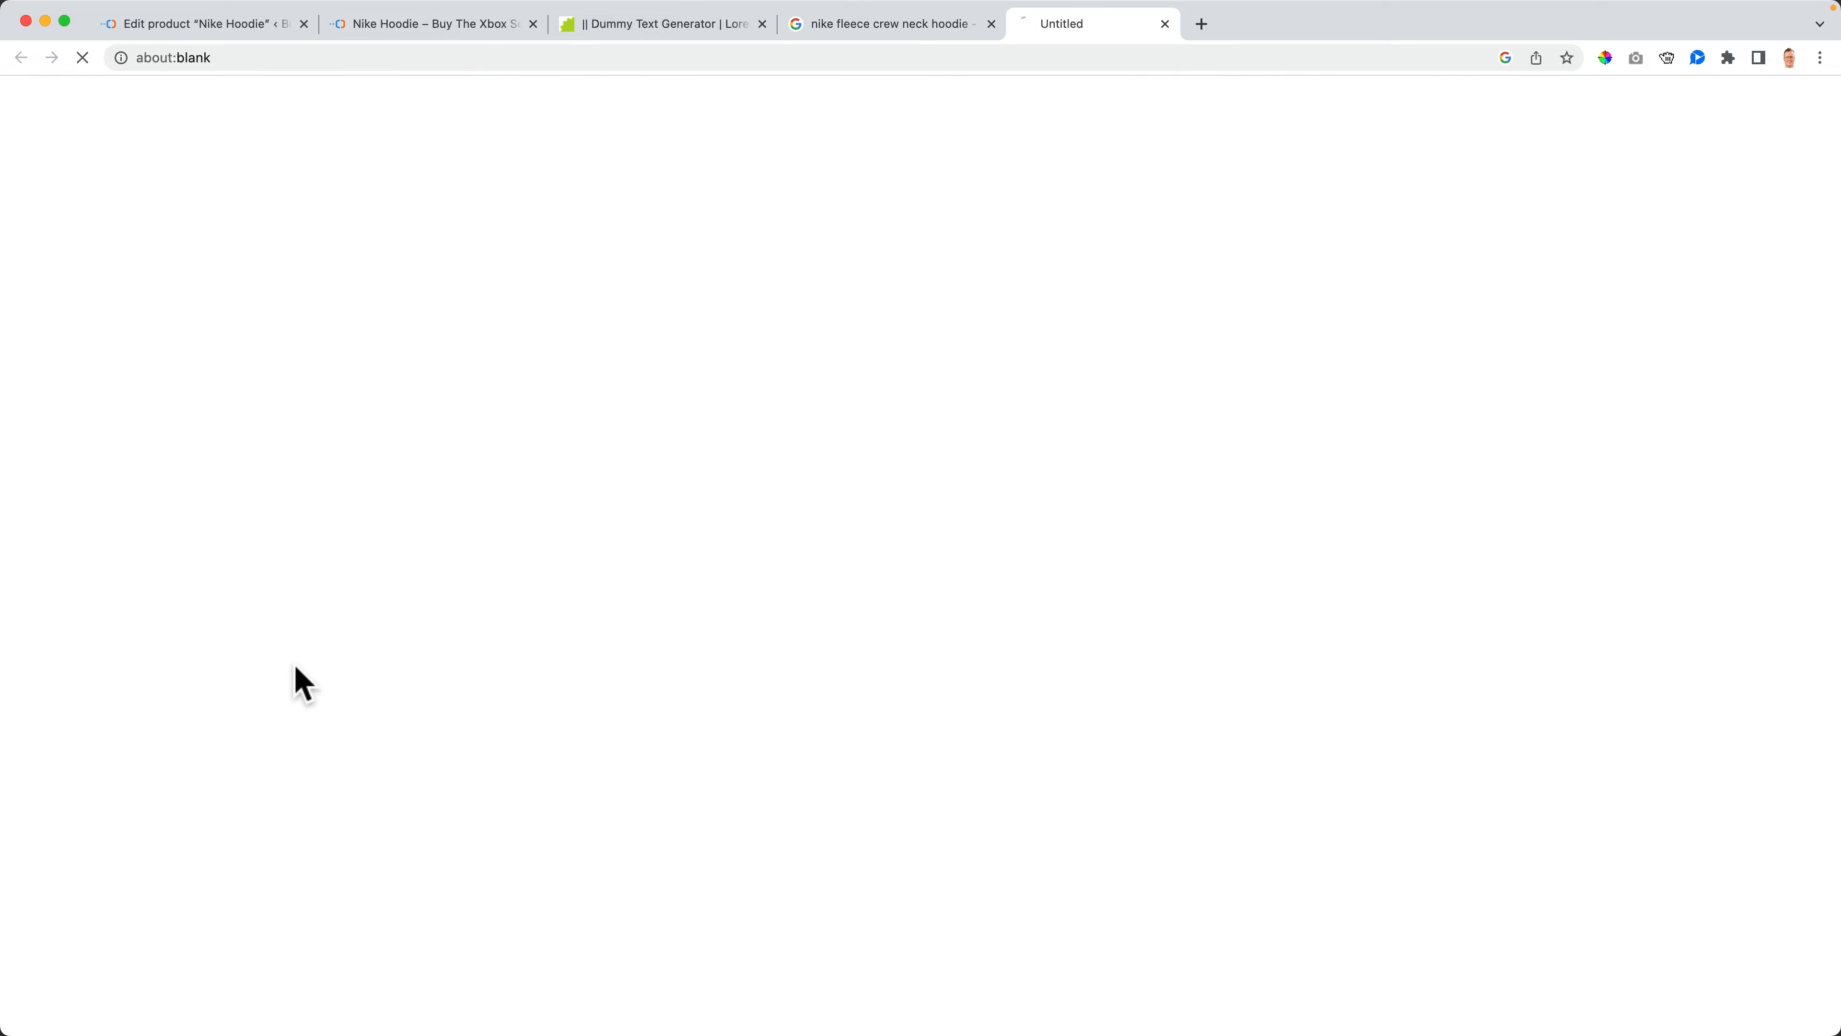
scroll(1064, 443, down, 3)
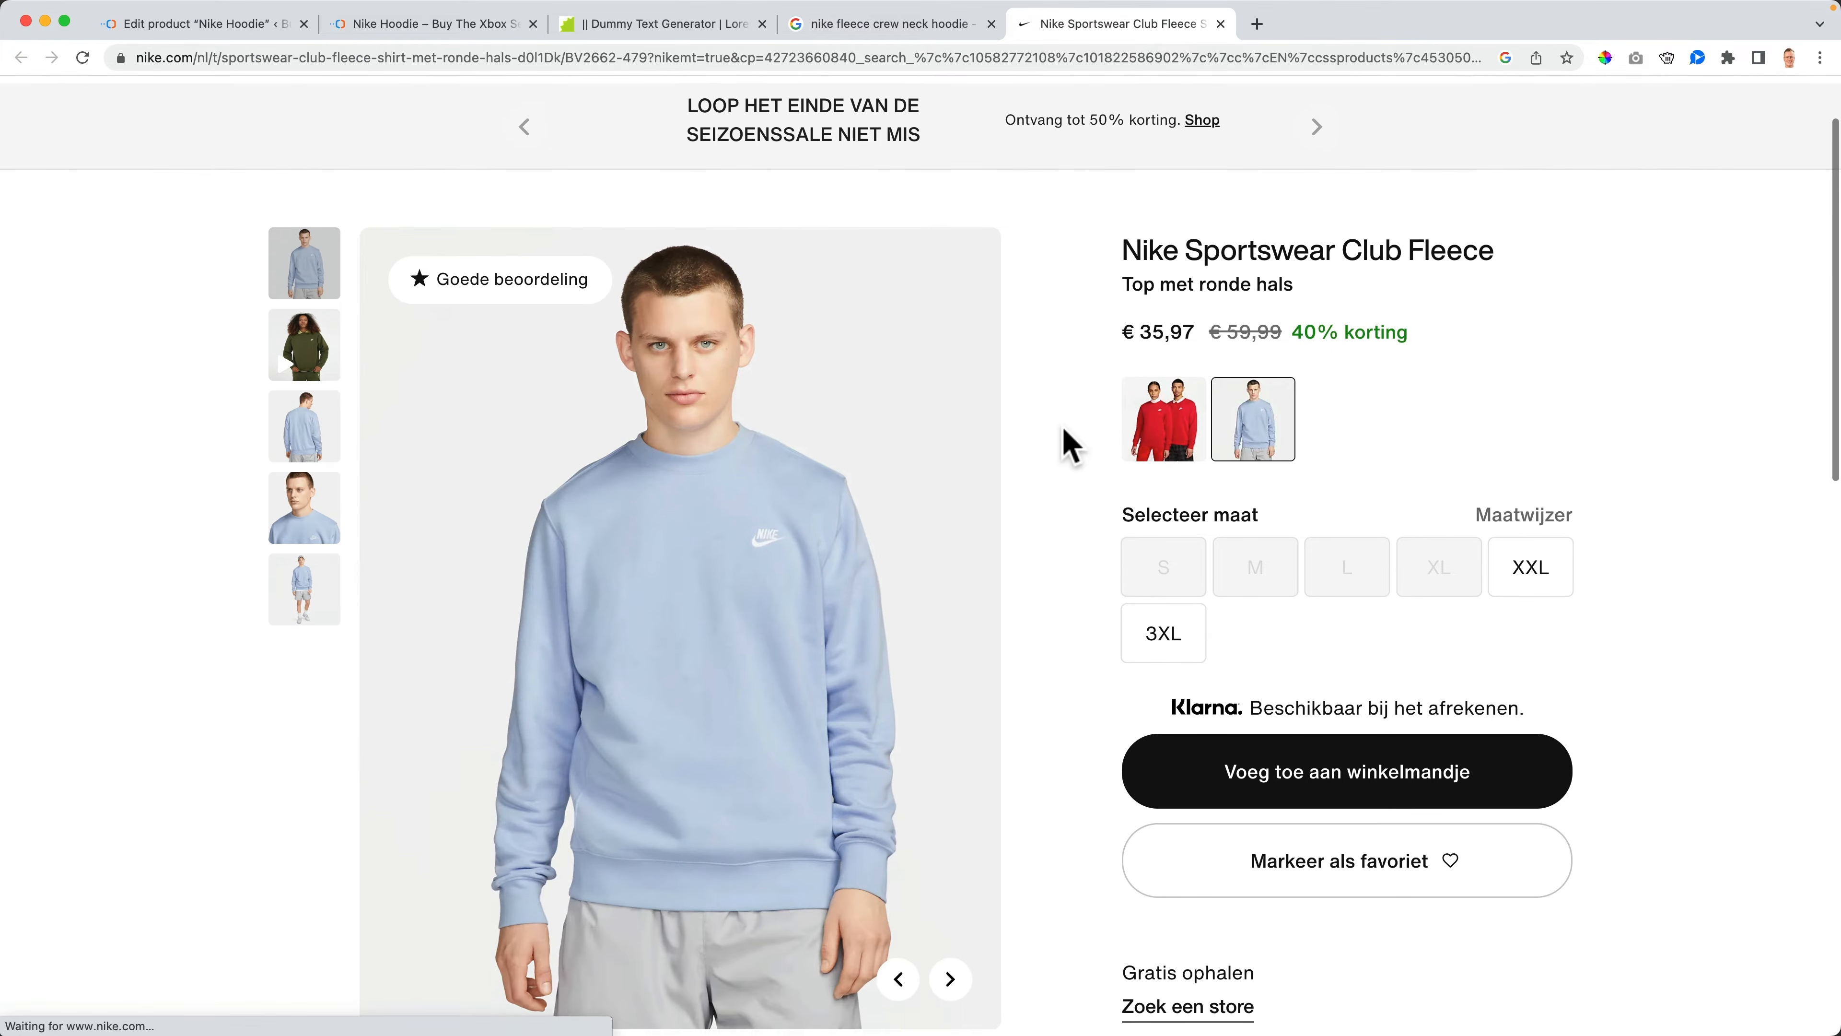
scroll(1377, 485, down, 3)
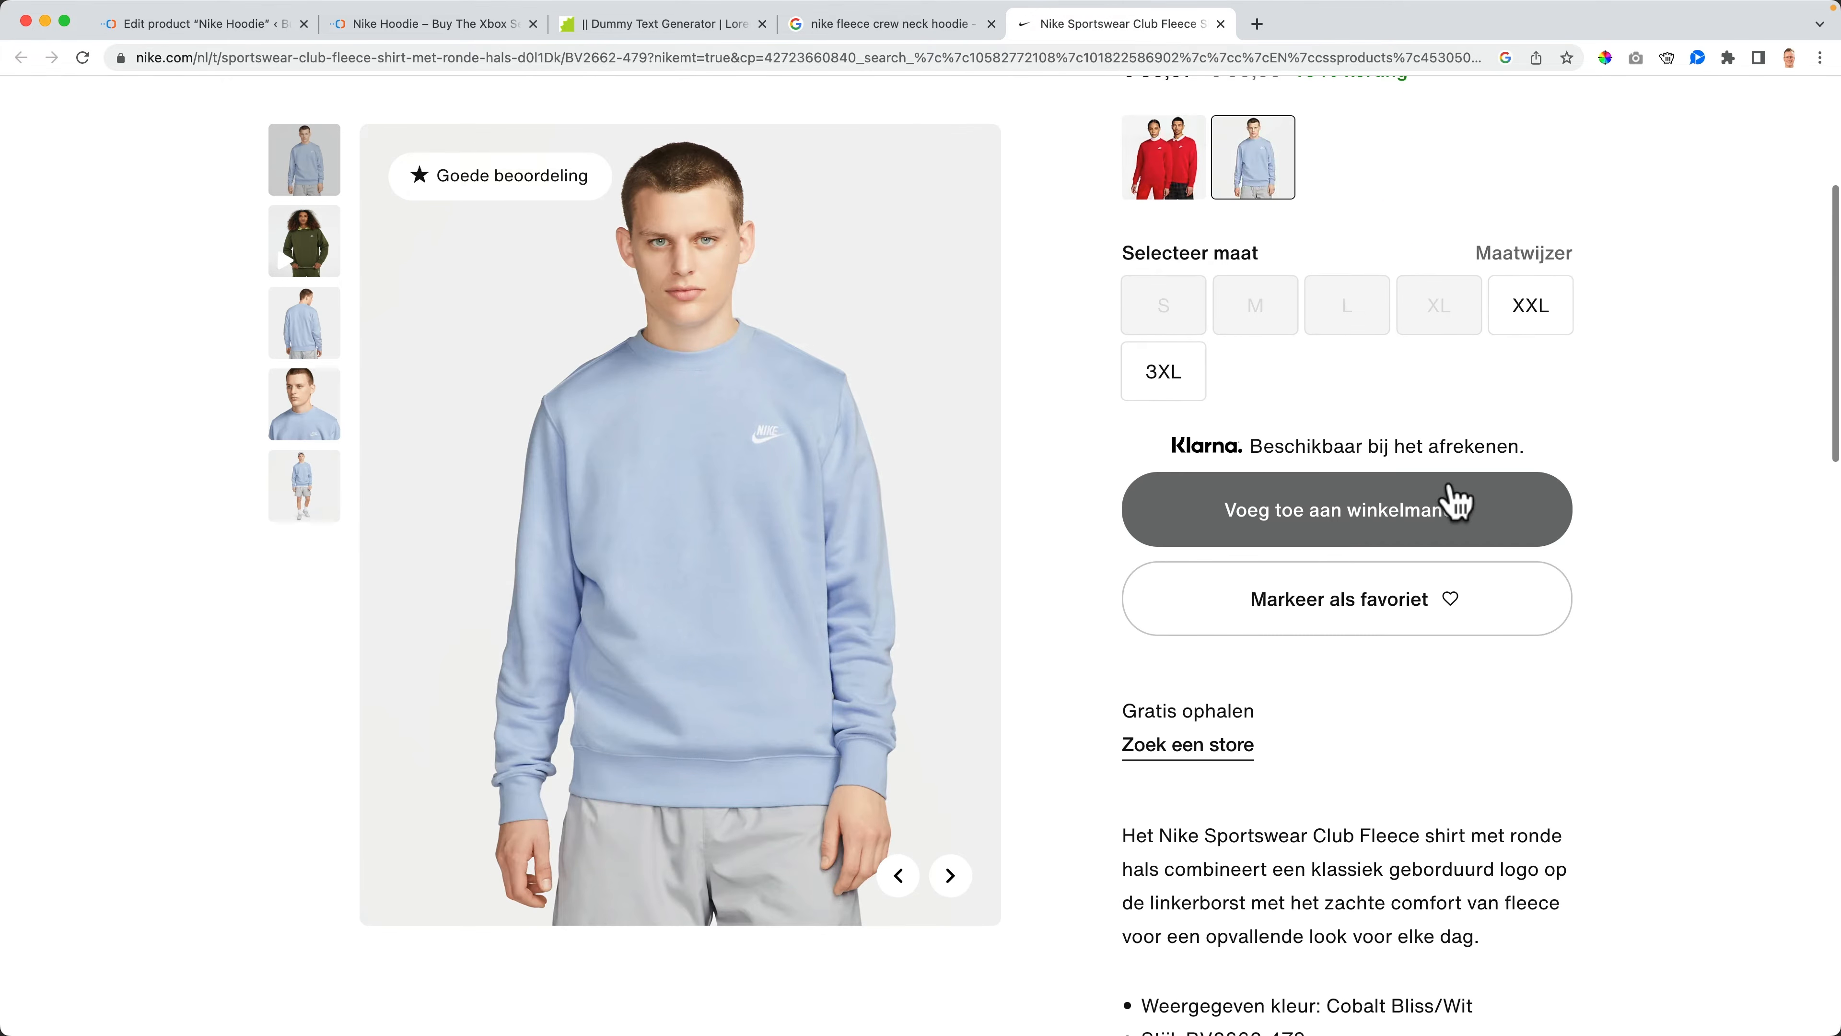
scroll(1319, 522, down, 3)
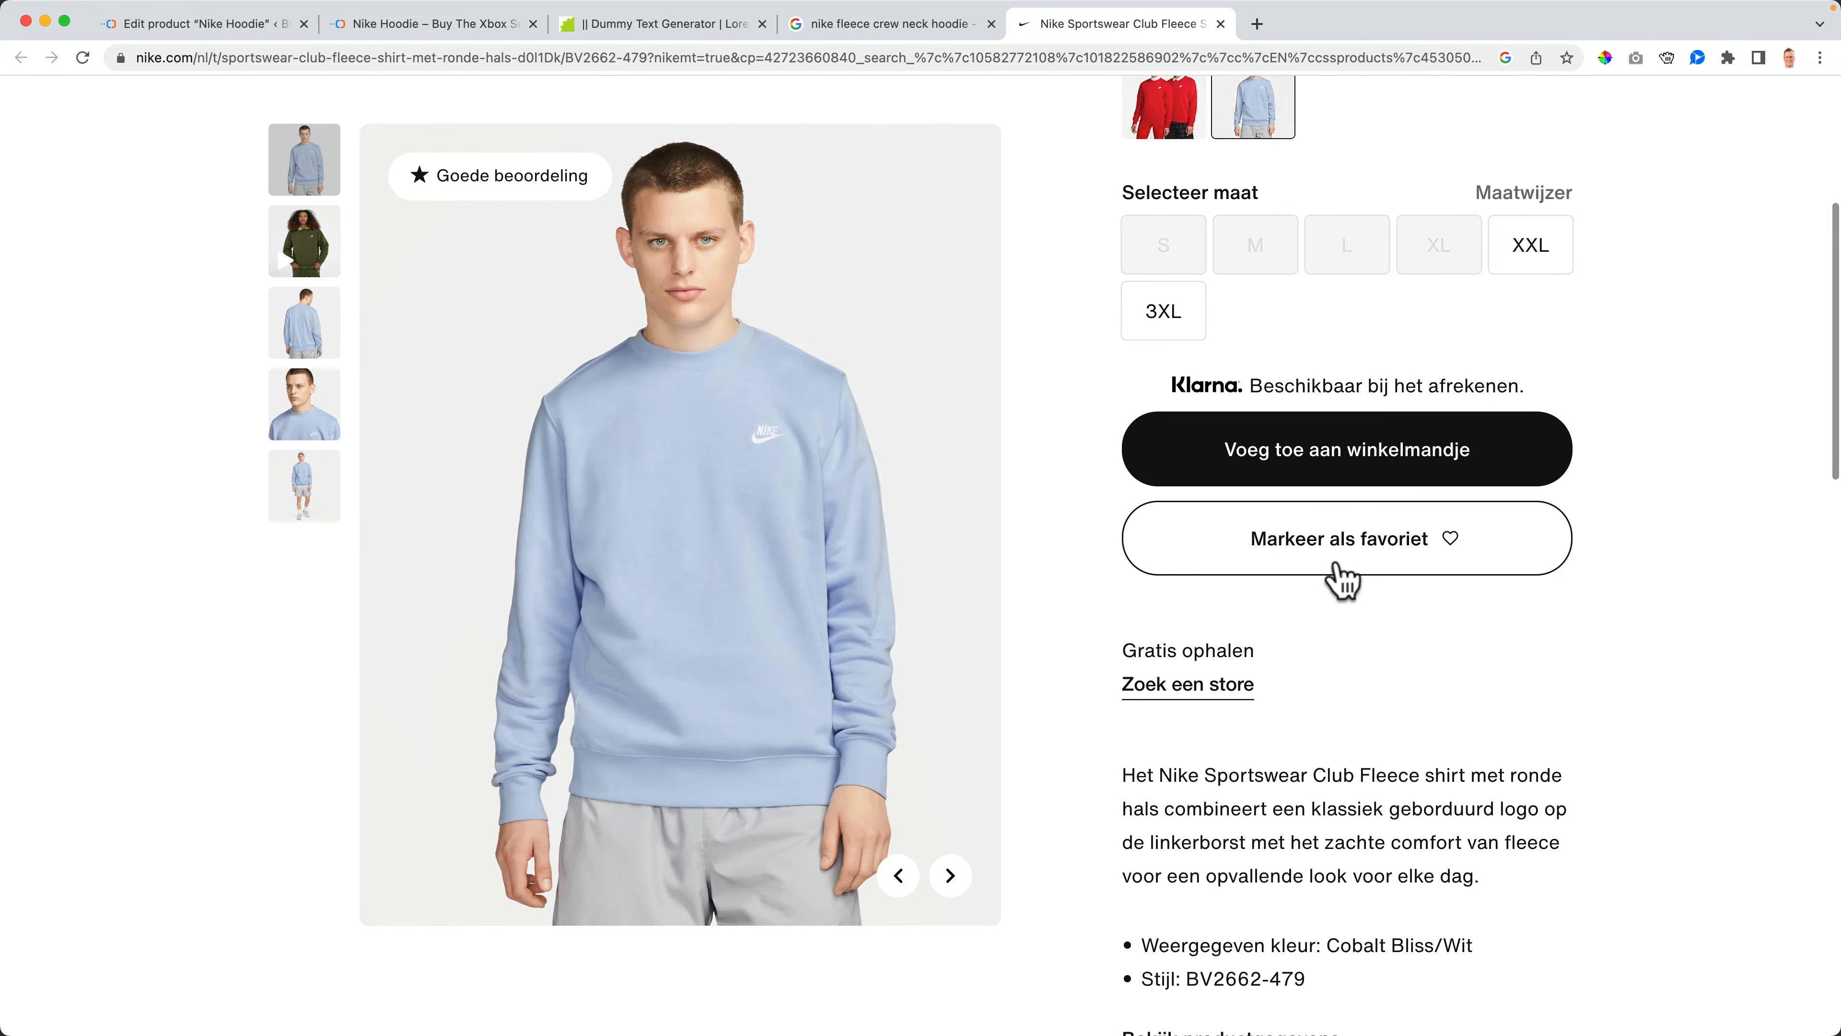
scroll(1345, 580, up, 8)
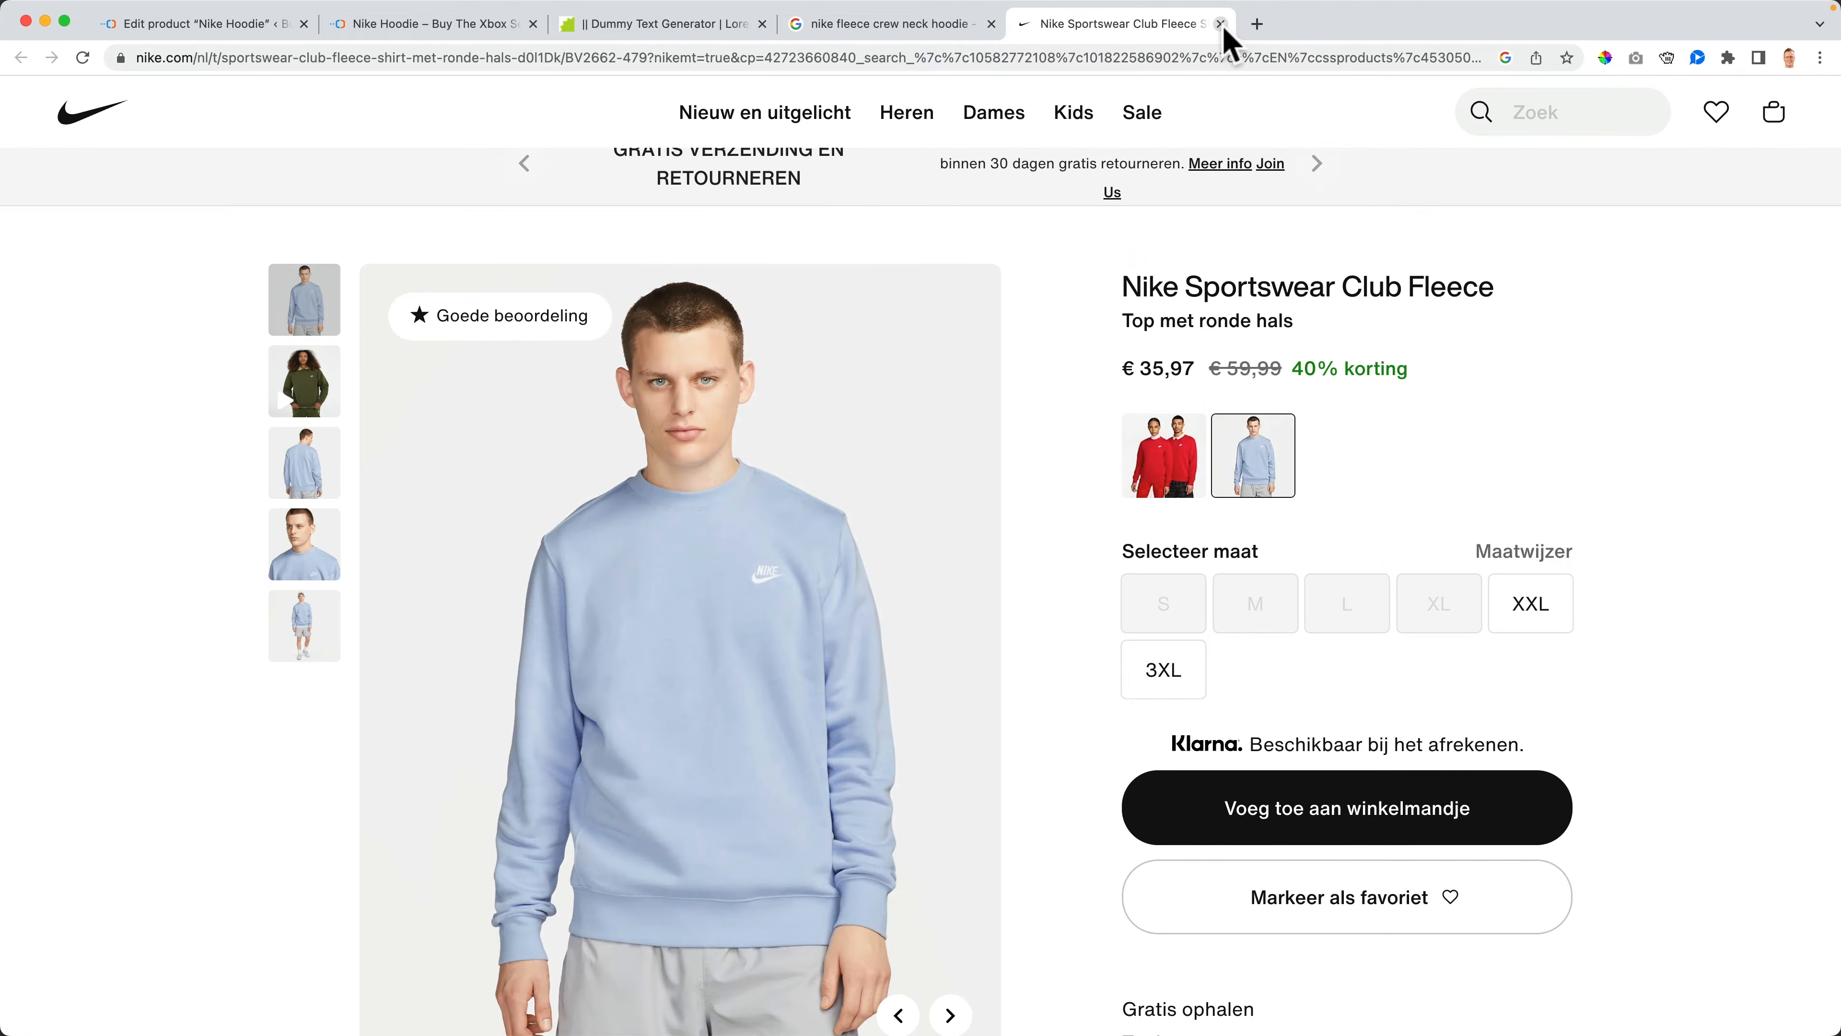
click(1221, 24)
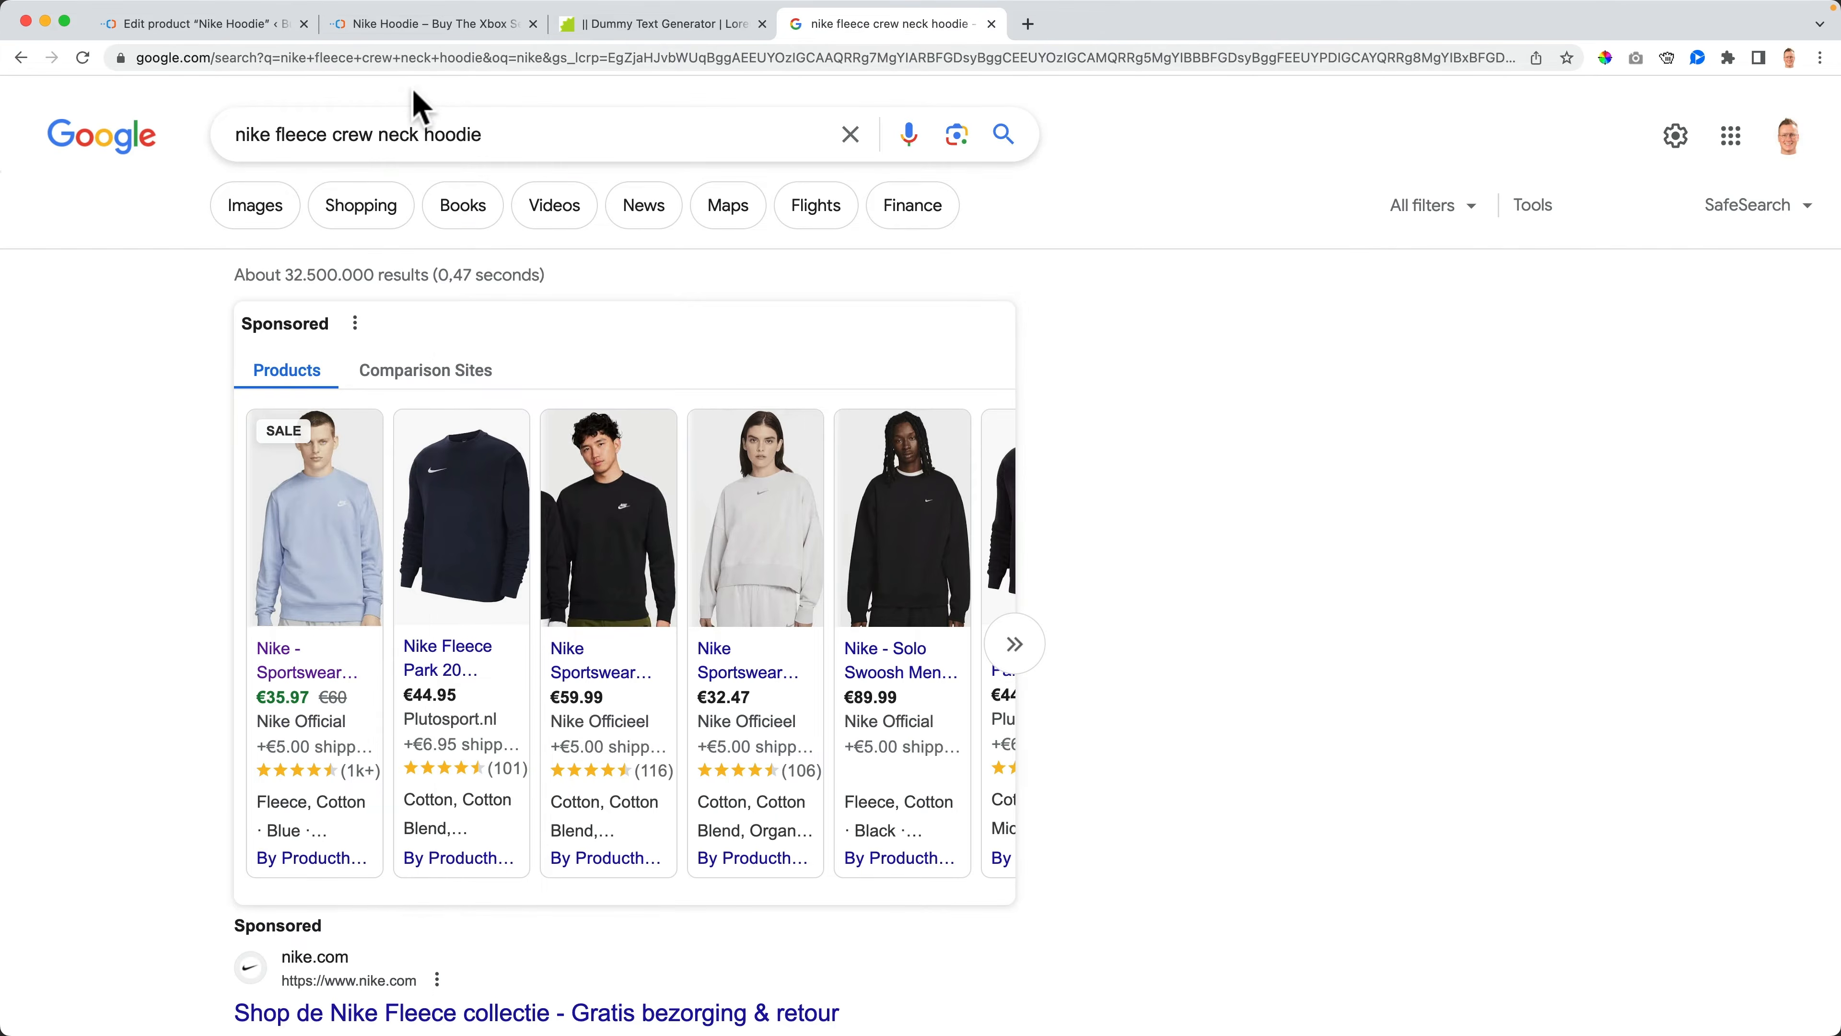
click(214, 29)
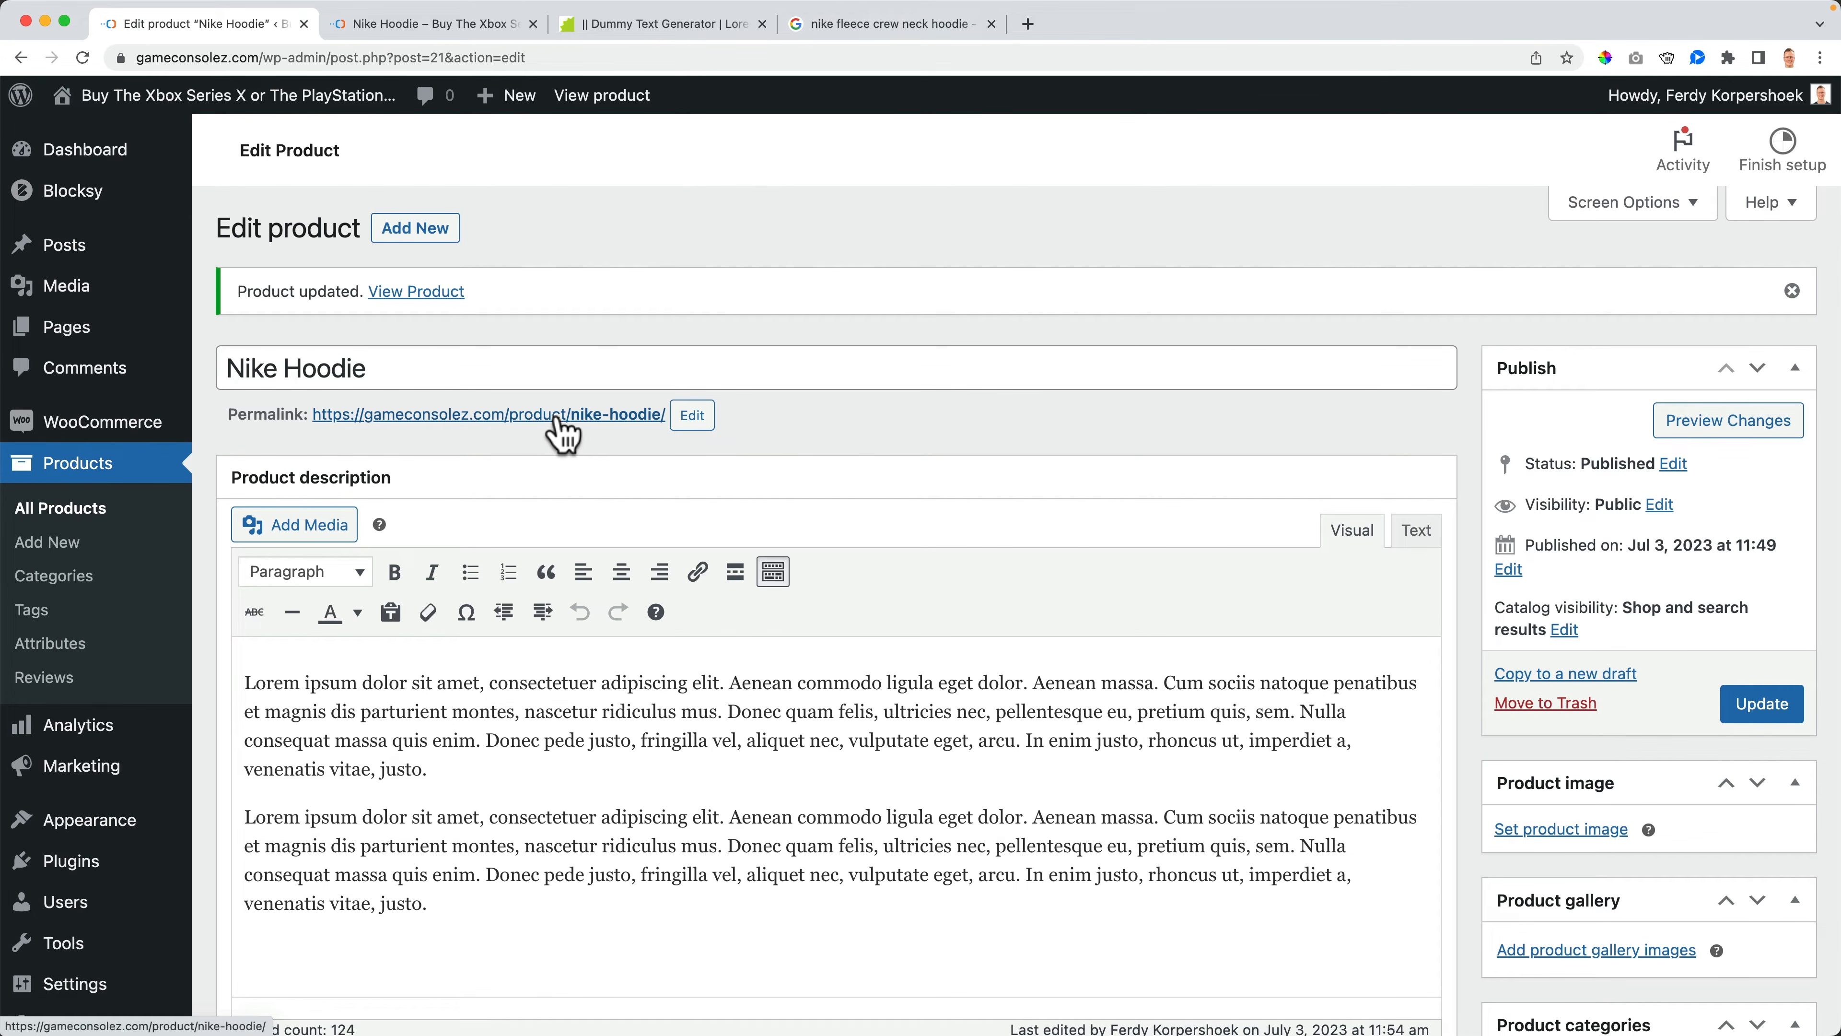
- Toggle the Virtual and Downloadable product data options on and off again
scroll(549, 433, down, 10)
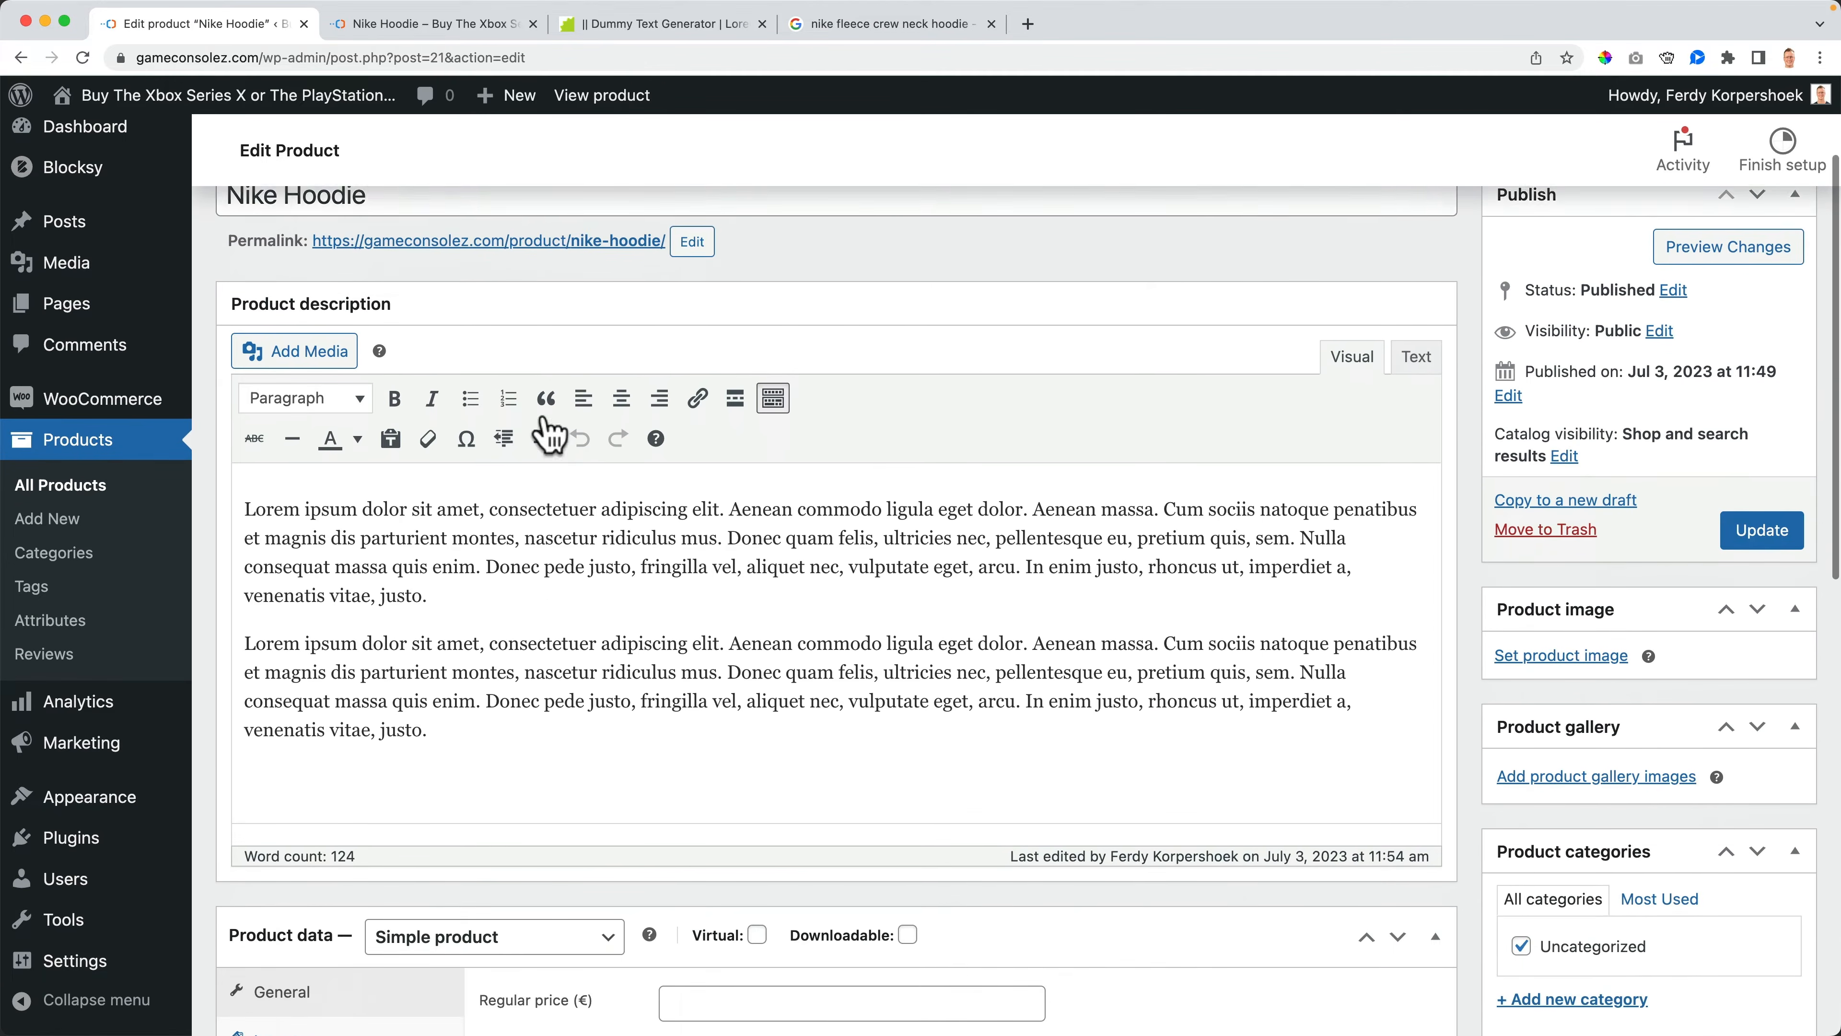
scroll(336, 474, down, 3)
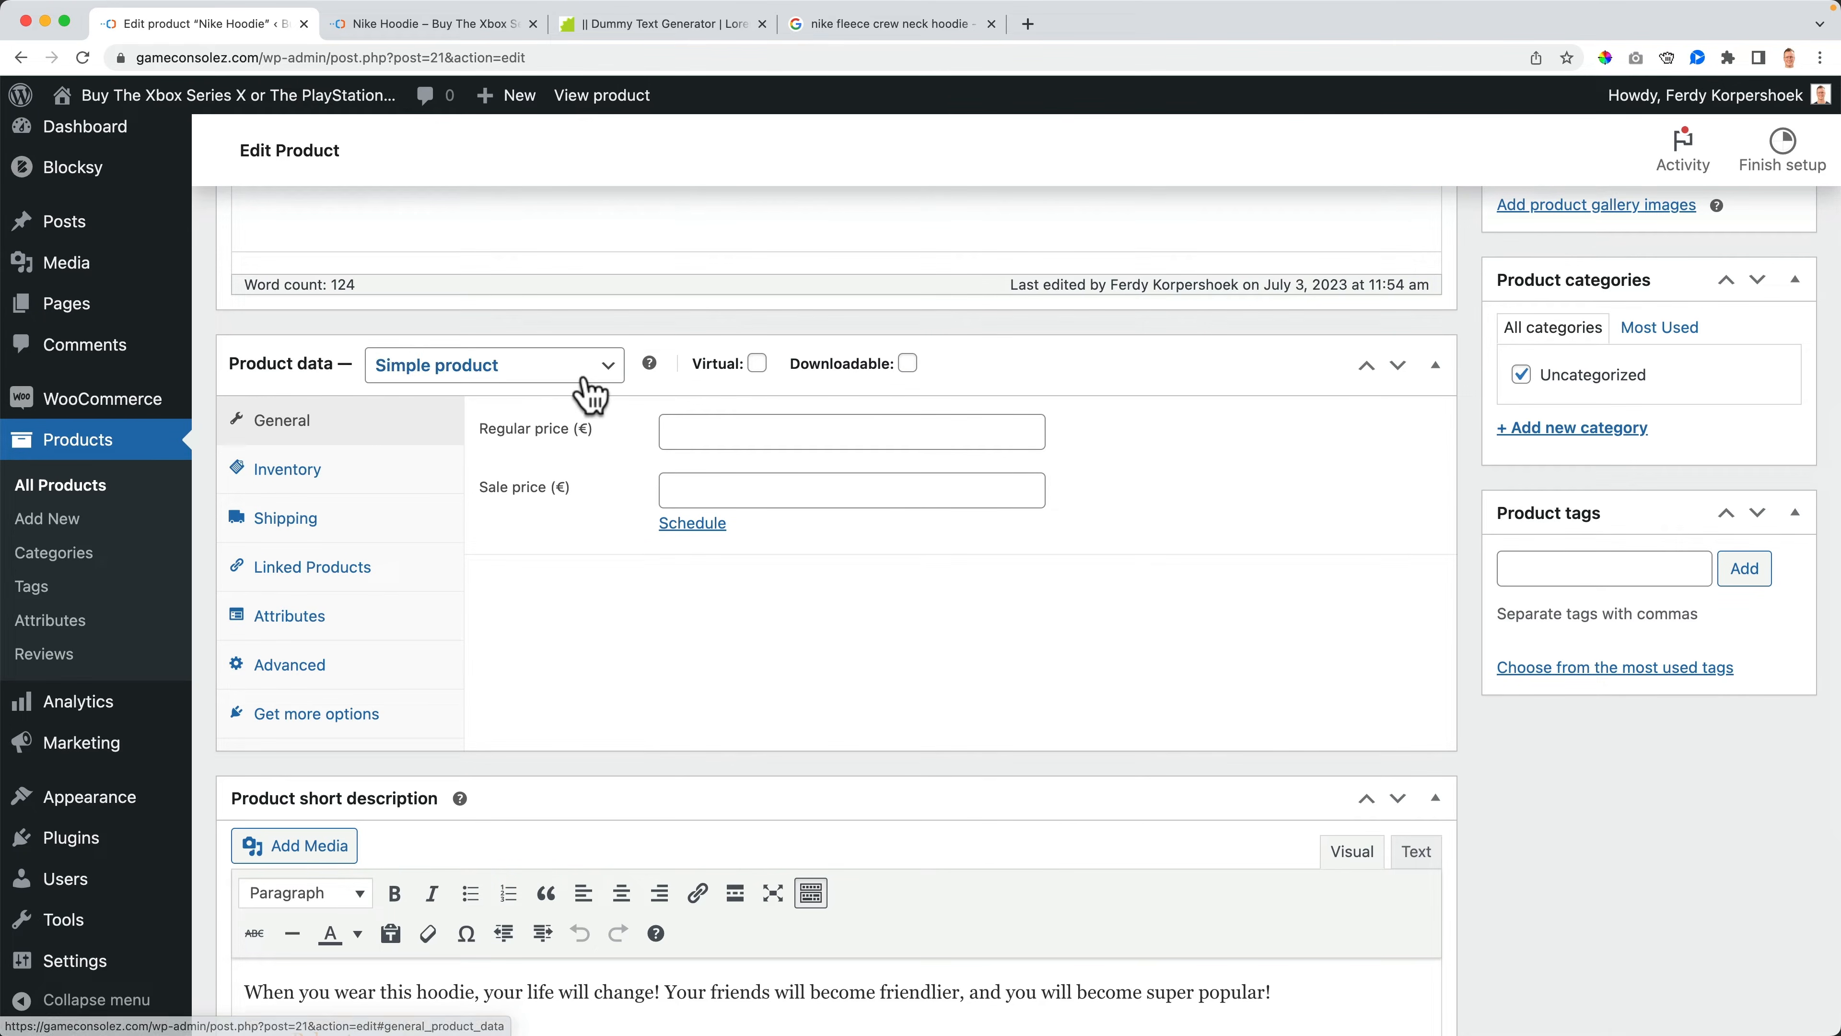
scroll(616, 415, up, 5)
scroll(616, 415, up, 5)
scroll(638, 485, down, 10)
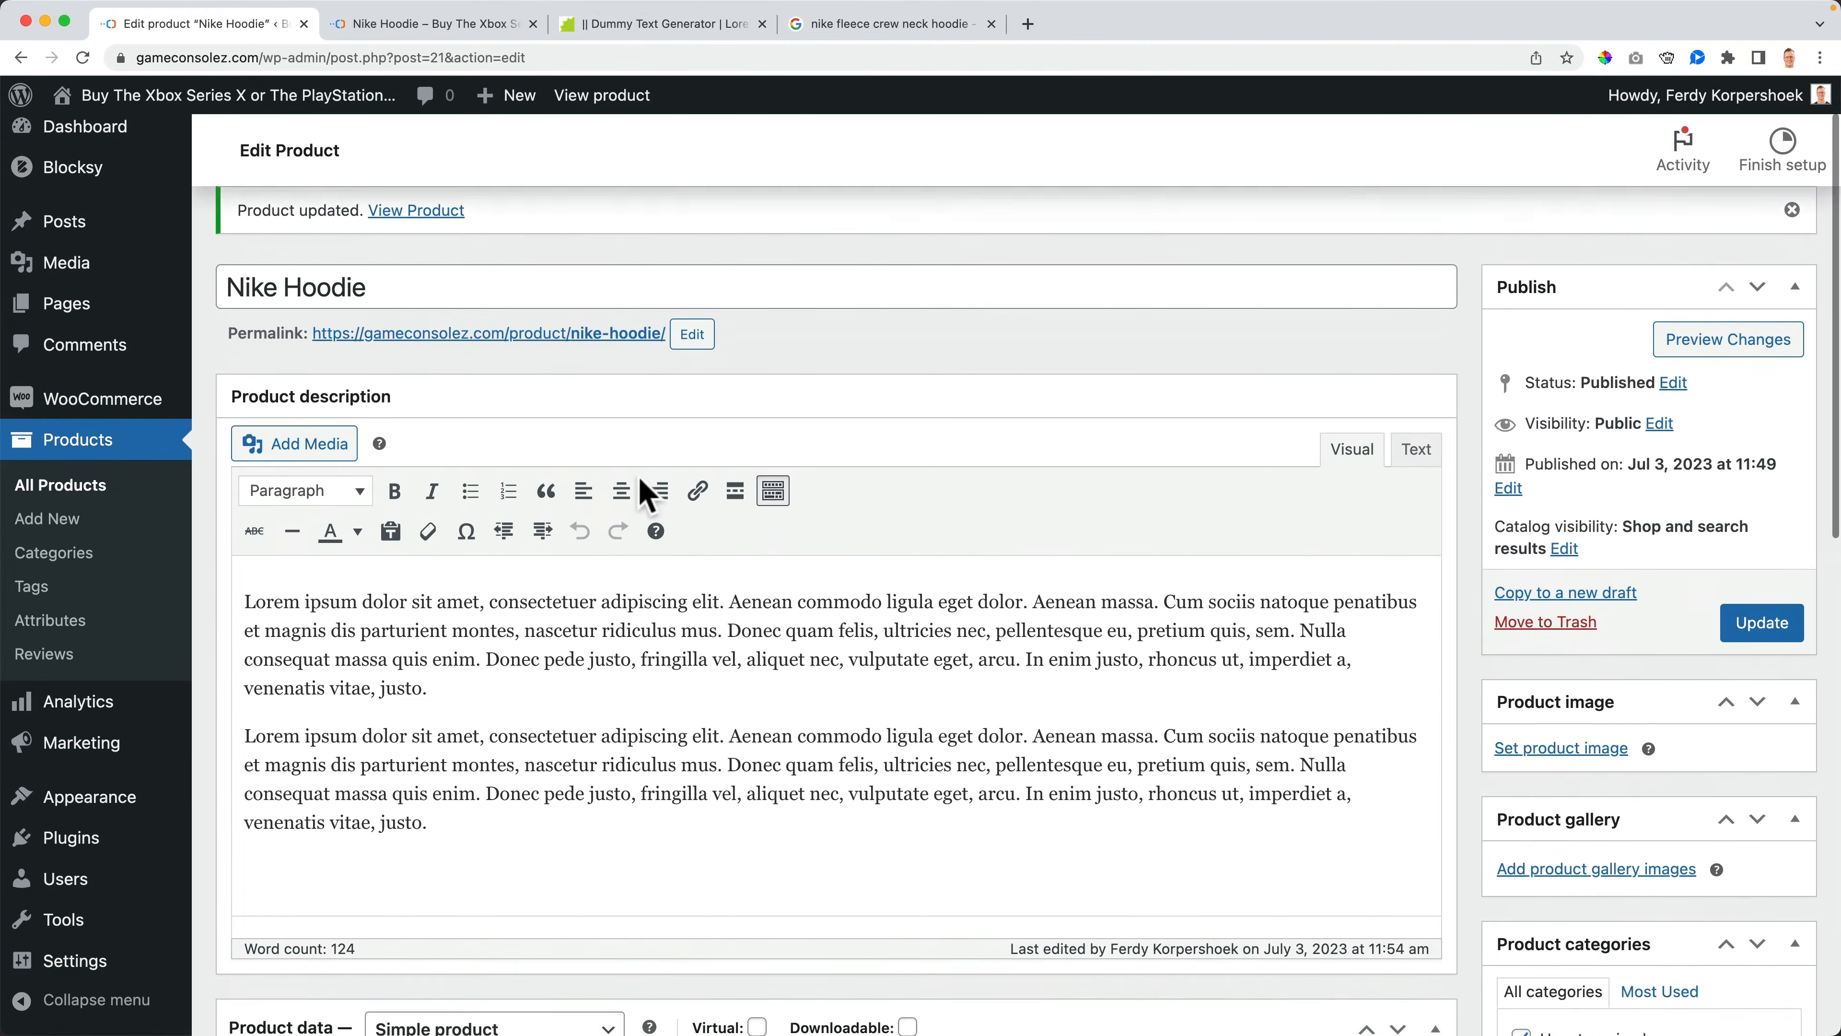
scroll(639, 479, down, 3)
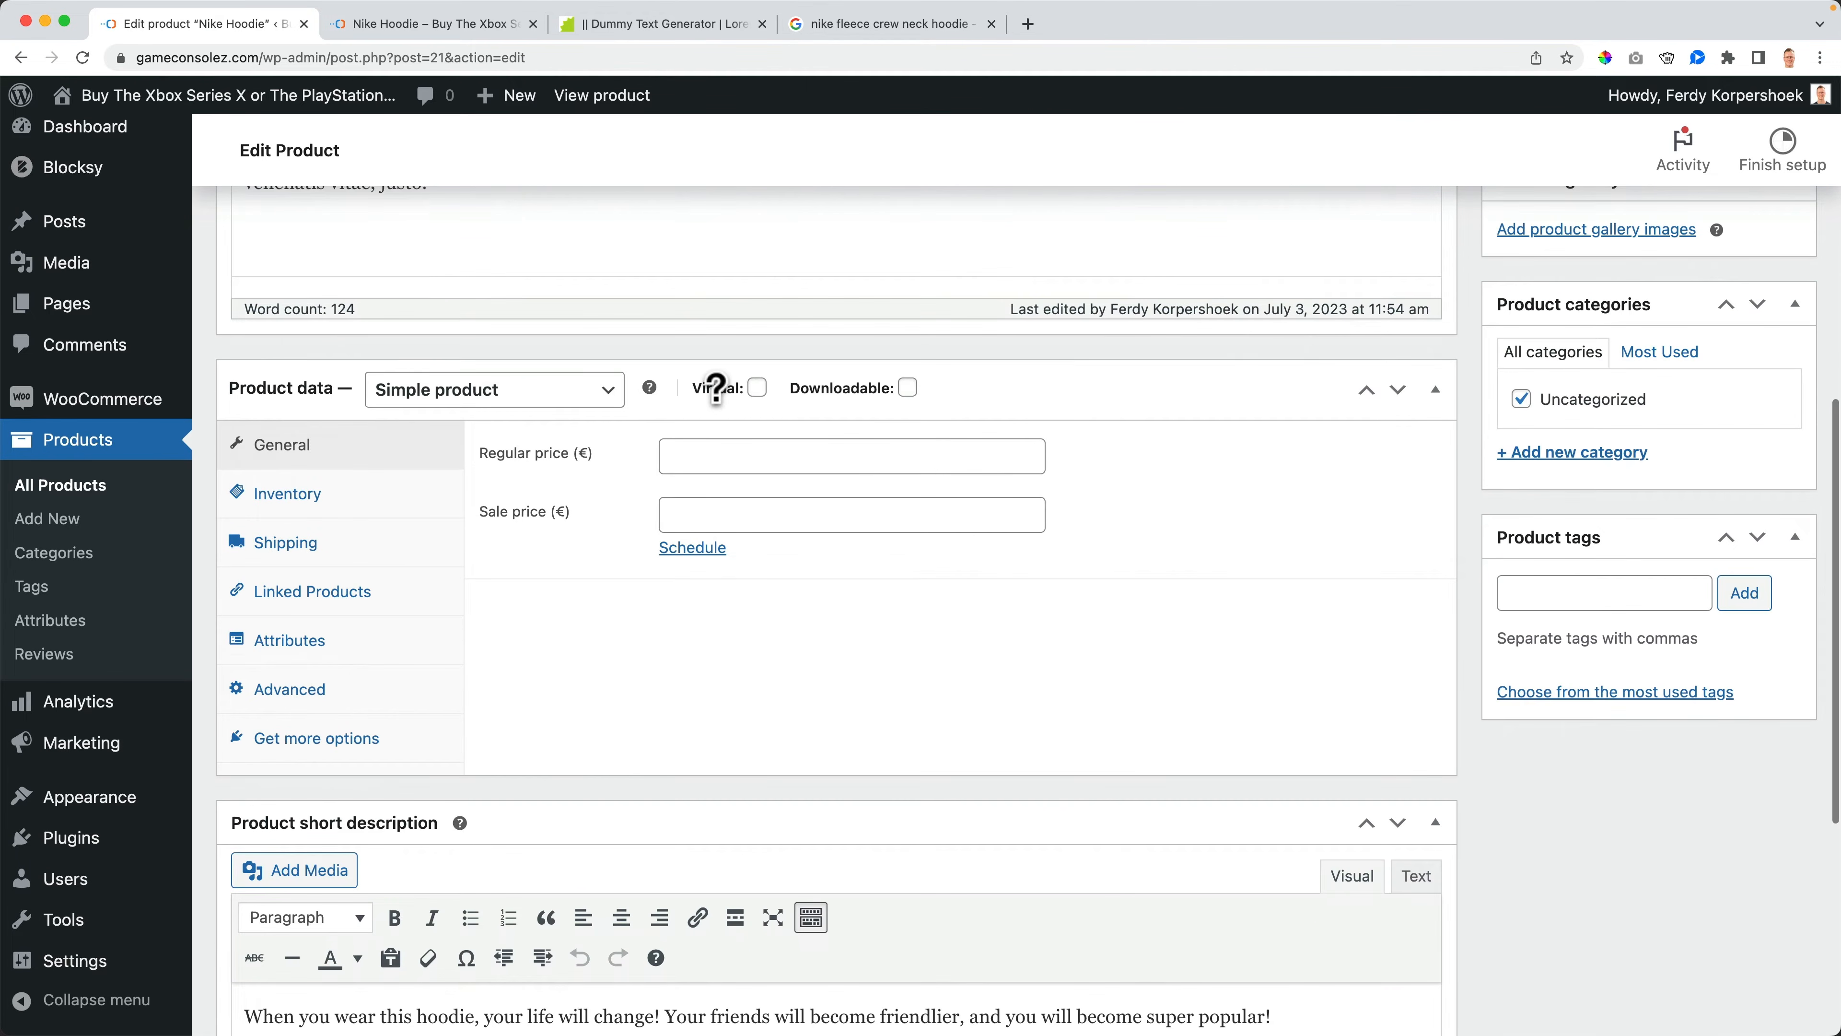
click(757, 390)
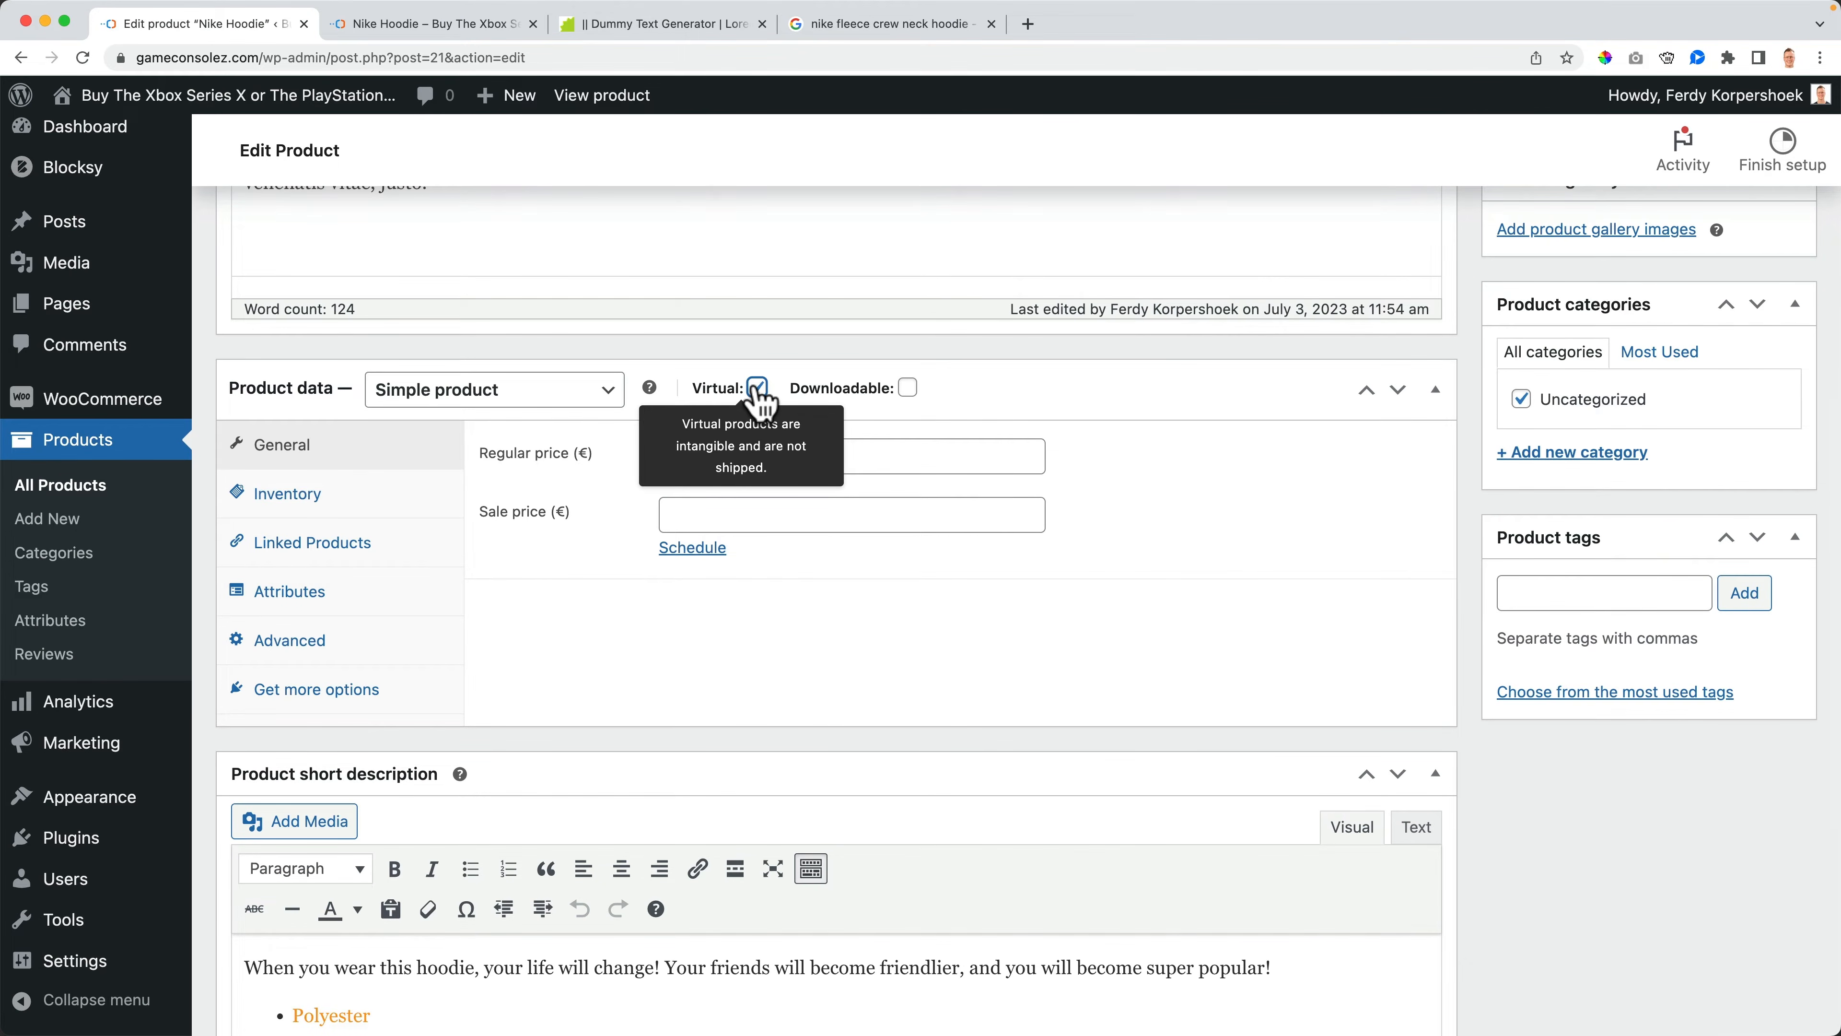
click(908, 389)
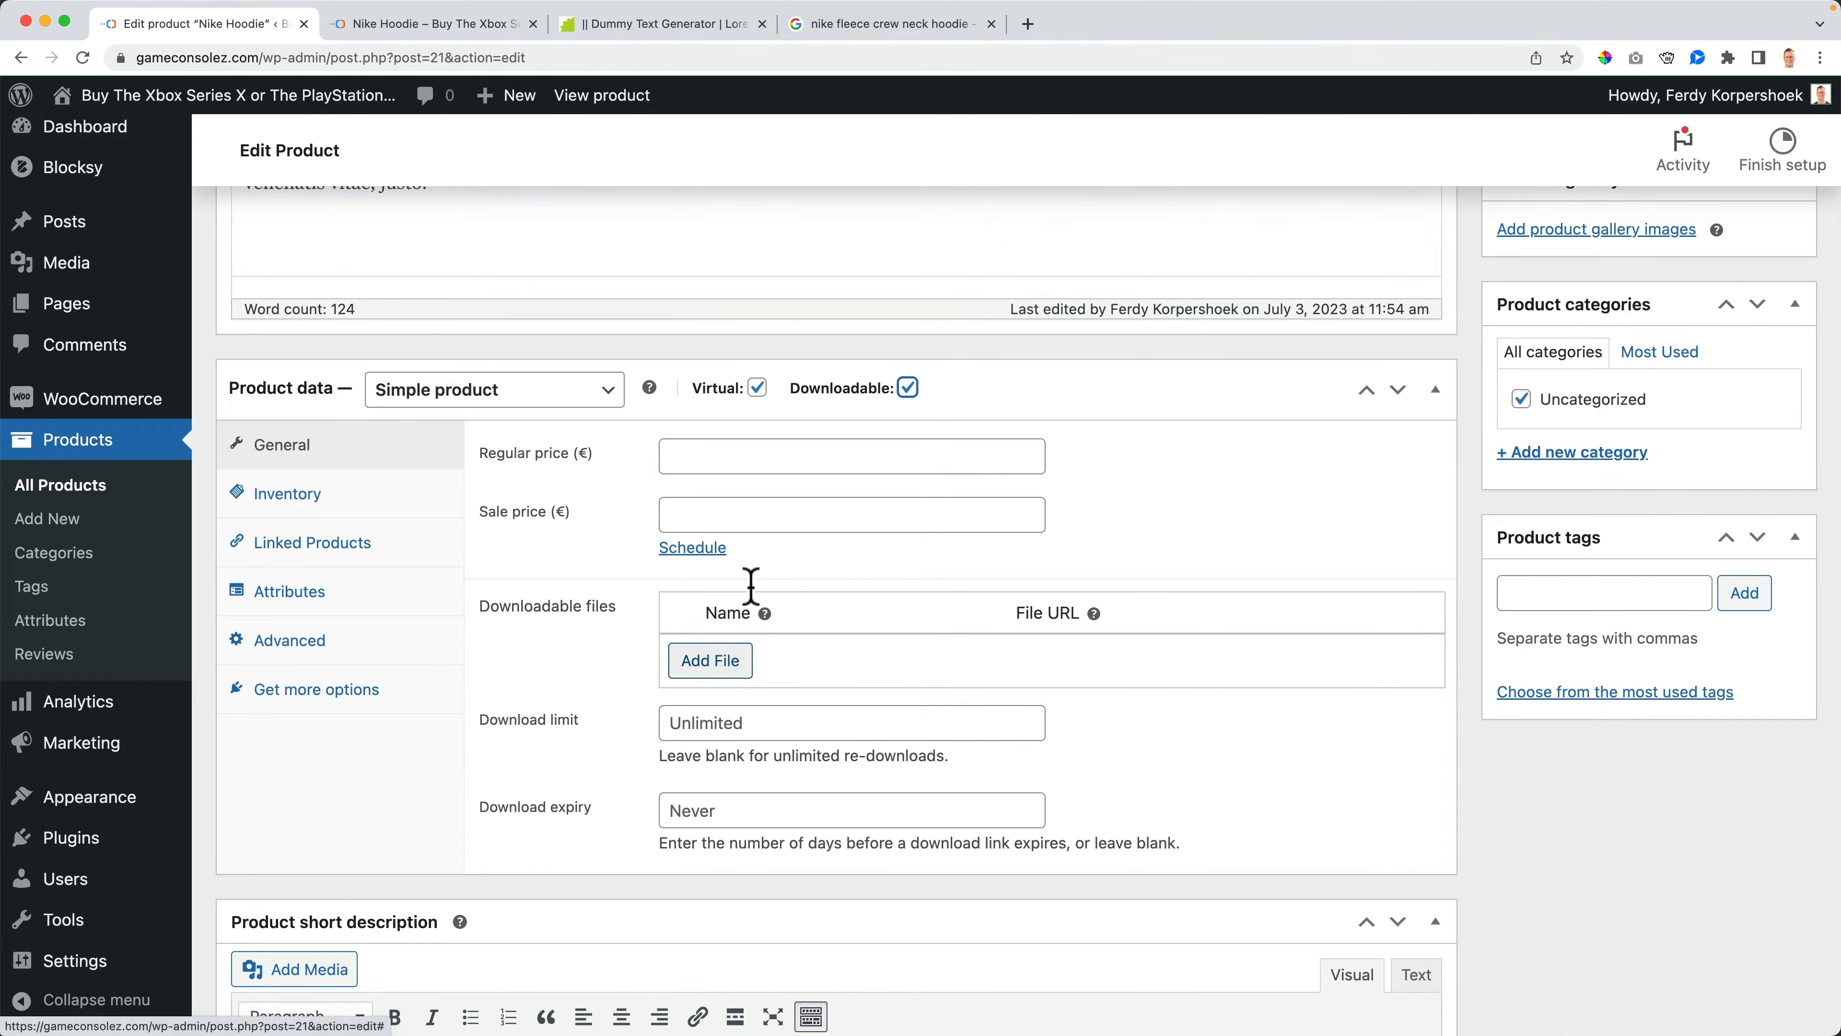
click(908, 389)
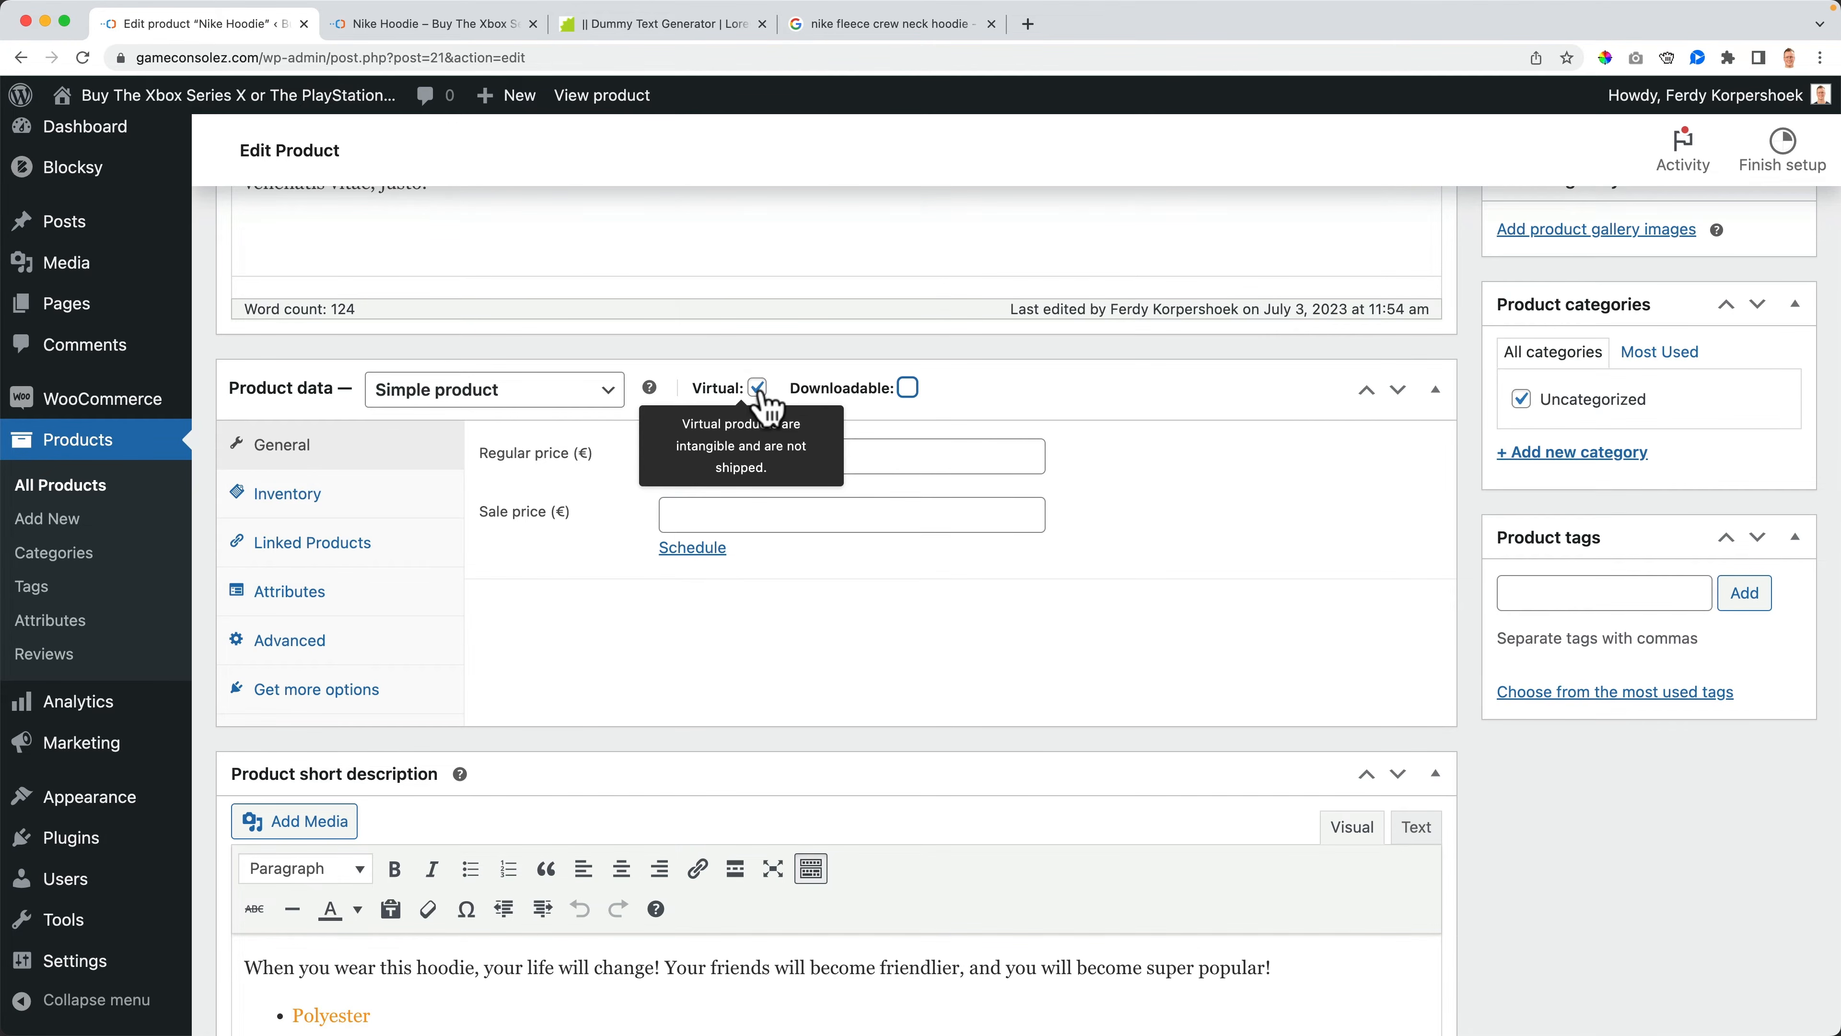
click(909, 389)
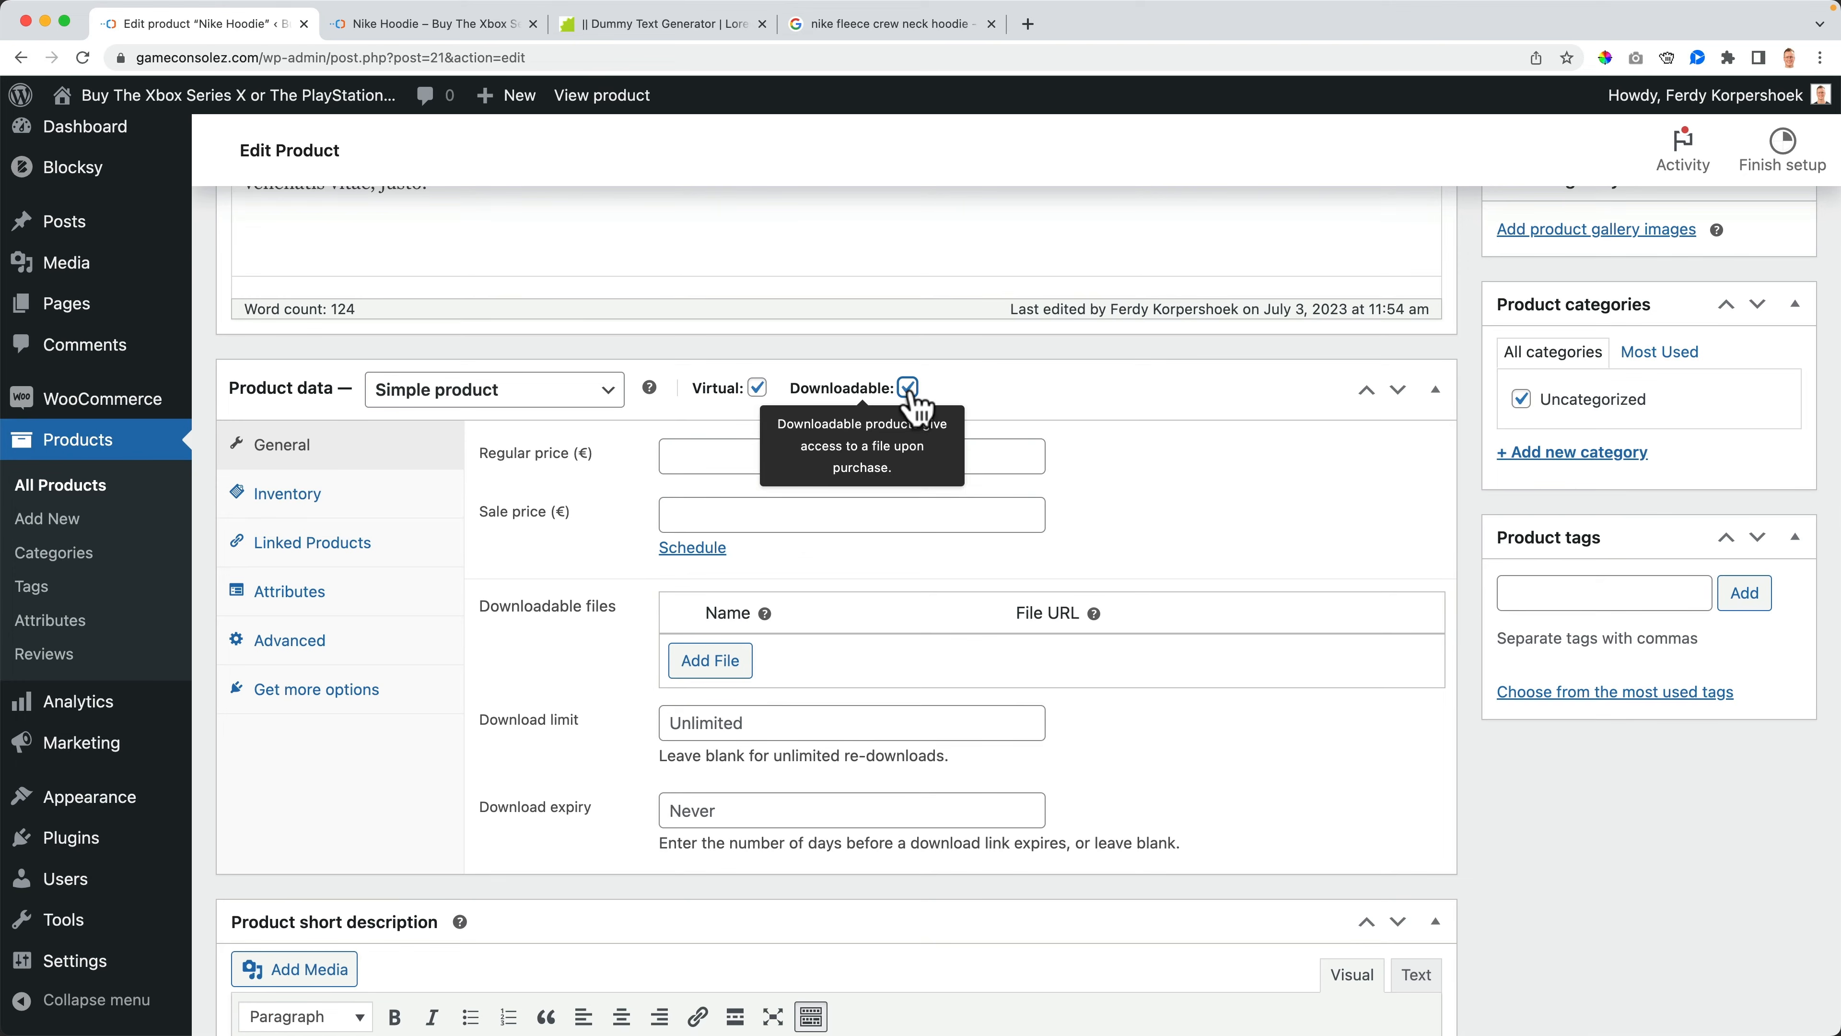
click(909, 389)
click(758, 388)
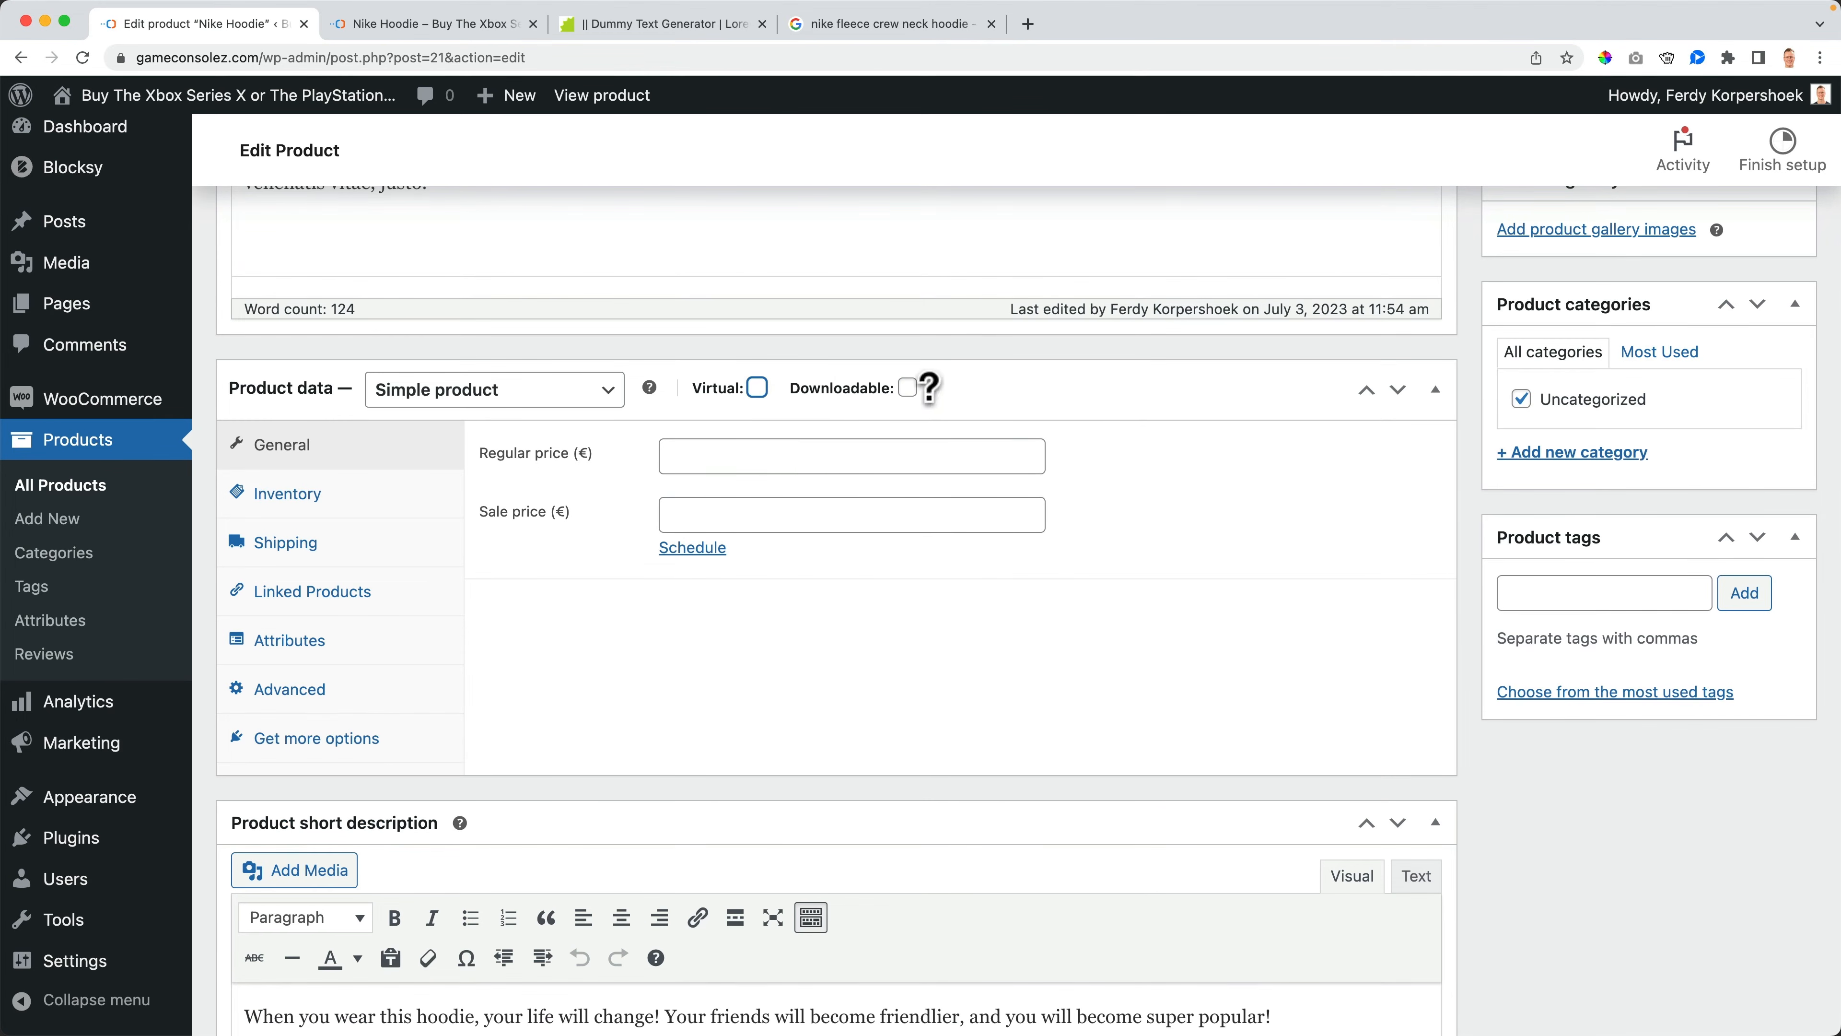
- Keep the product type as Simple product and update the product
click(516, 406)
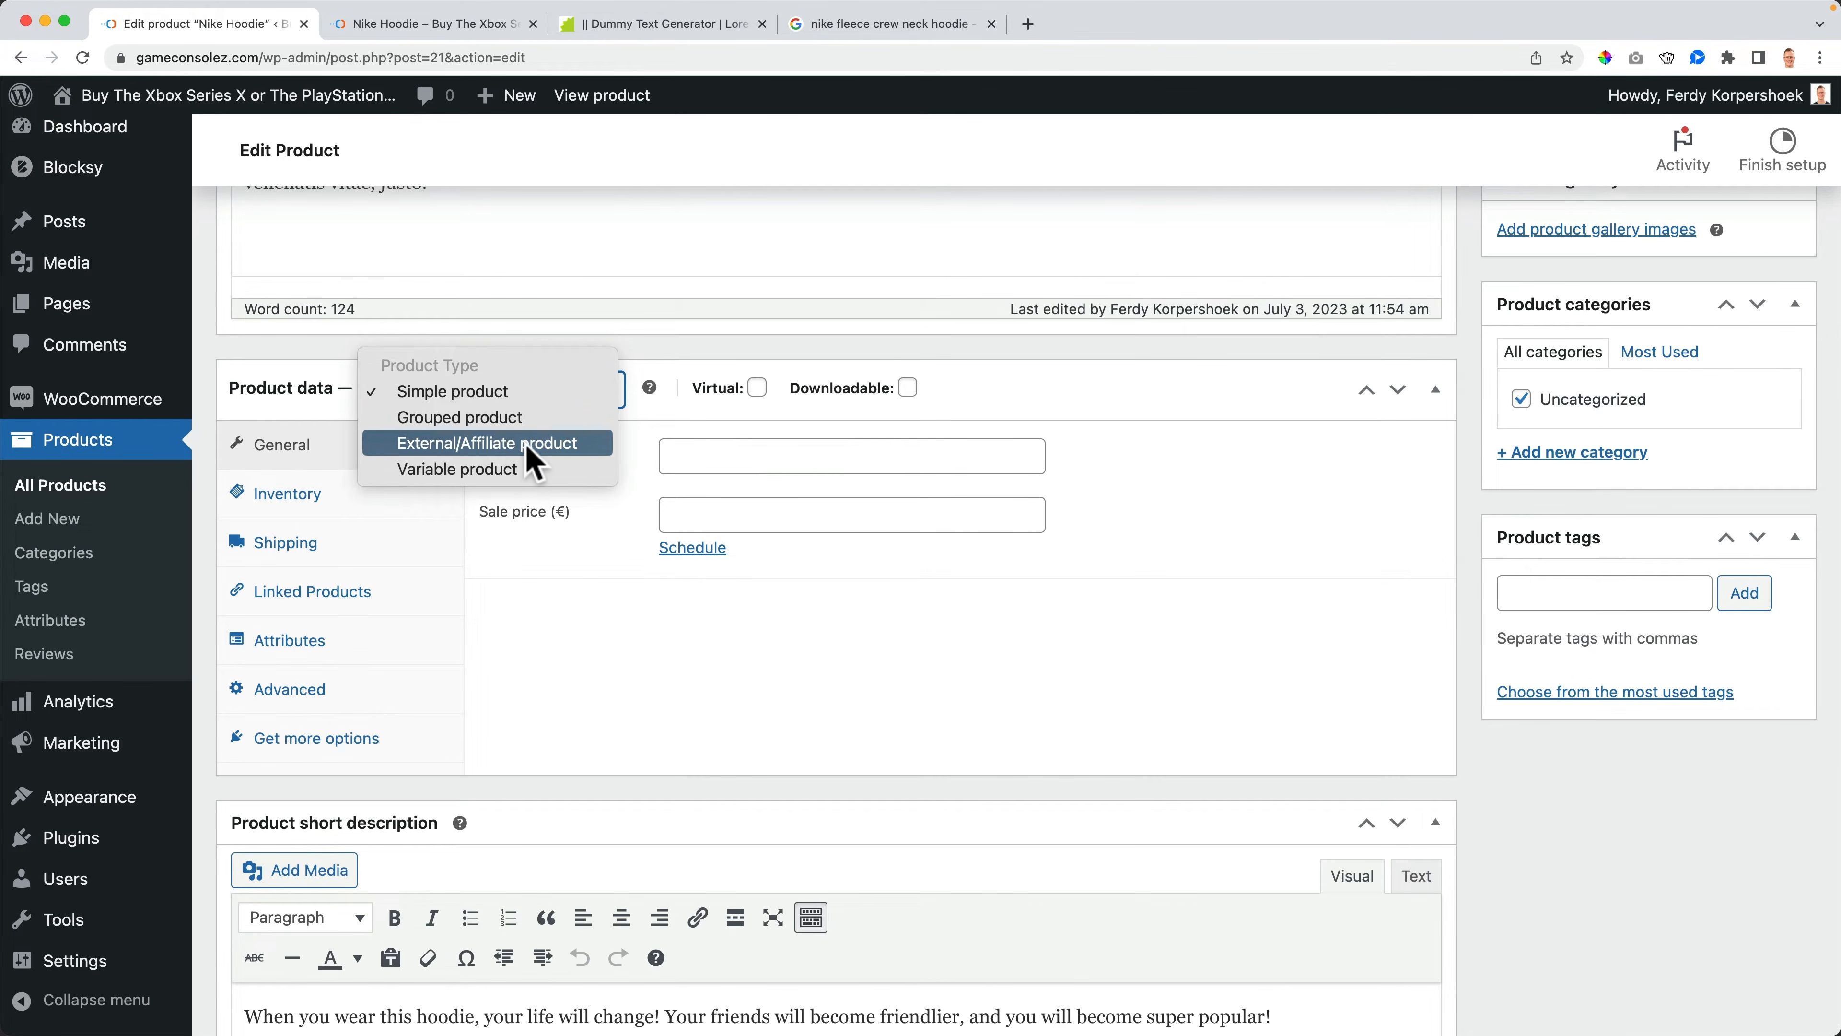
click(463, 392)
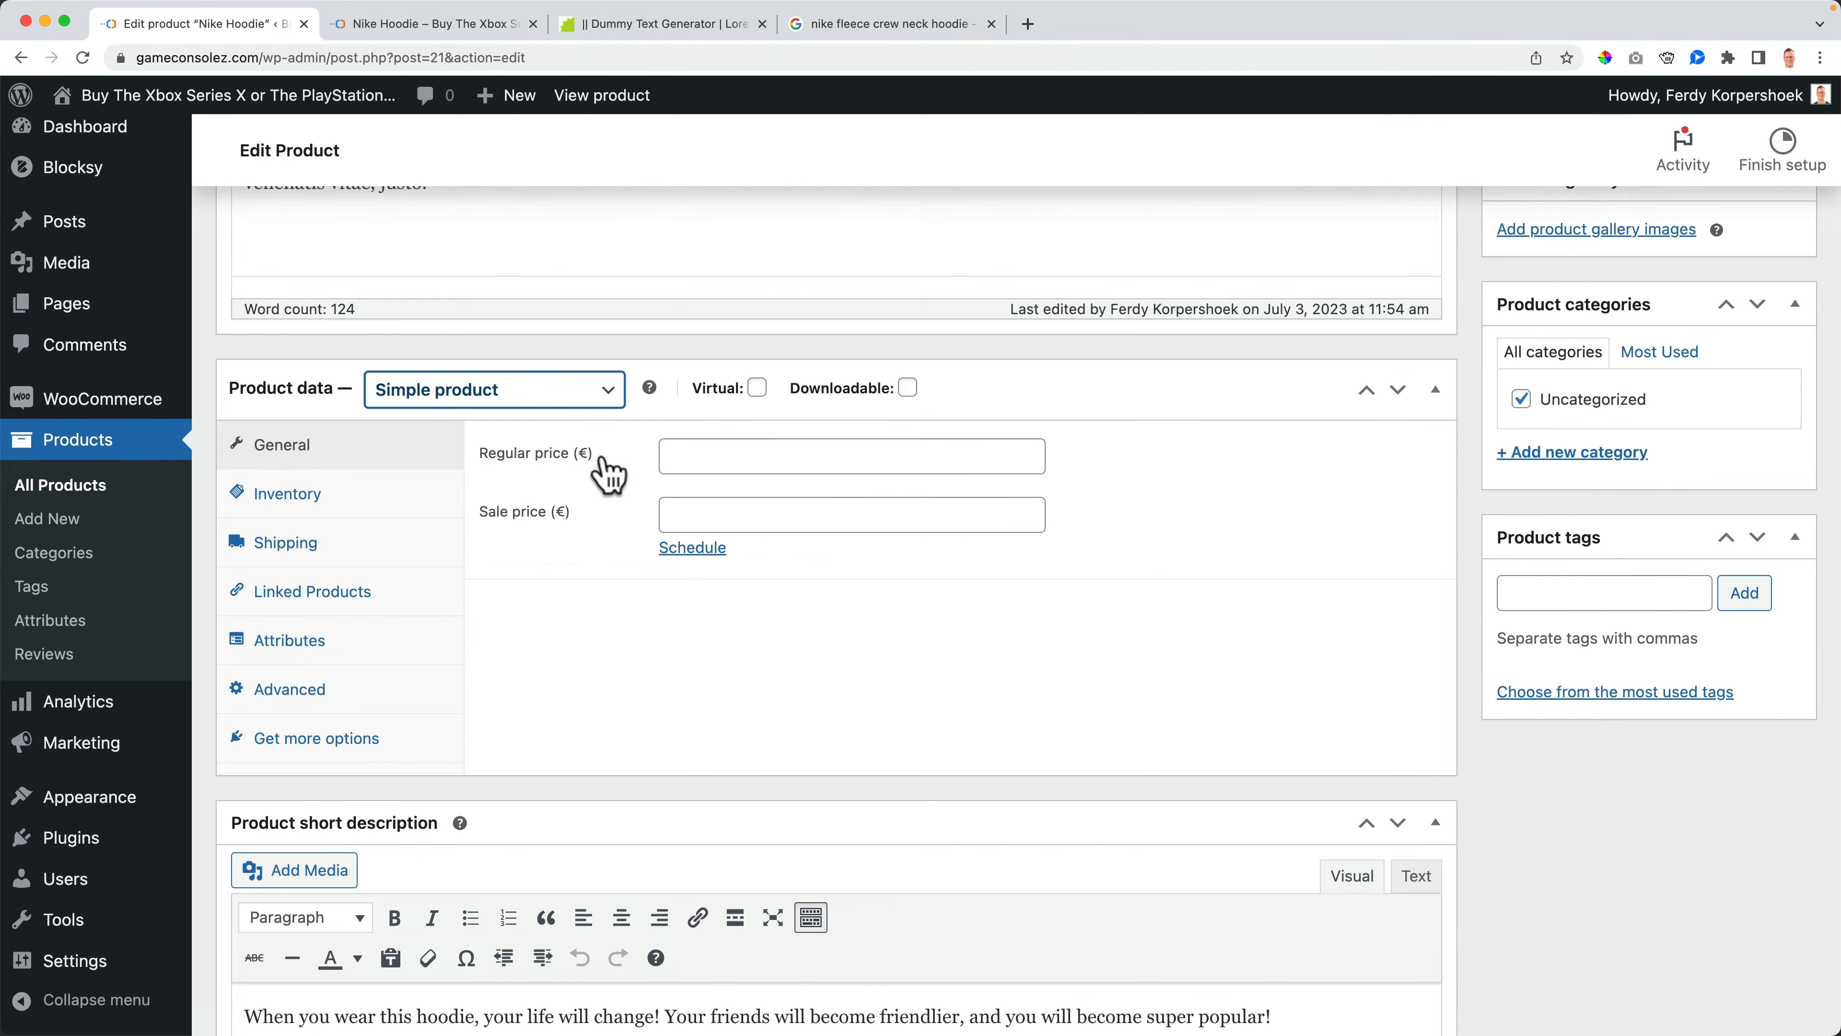
scroll(1541, 609, up, 10)
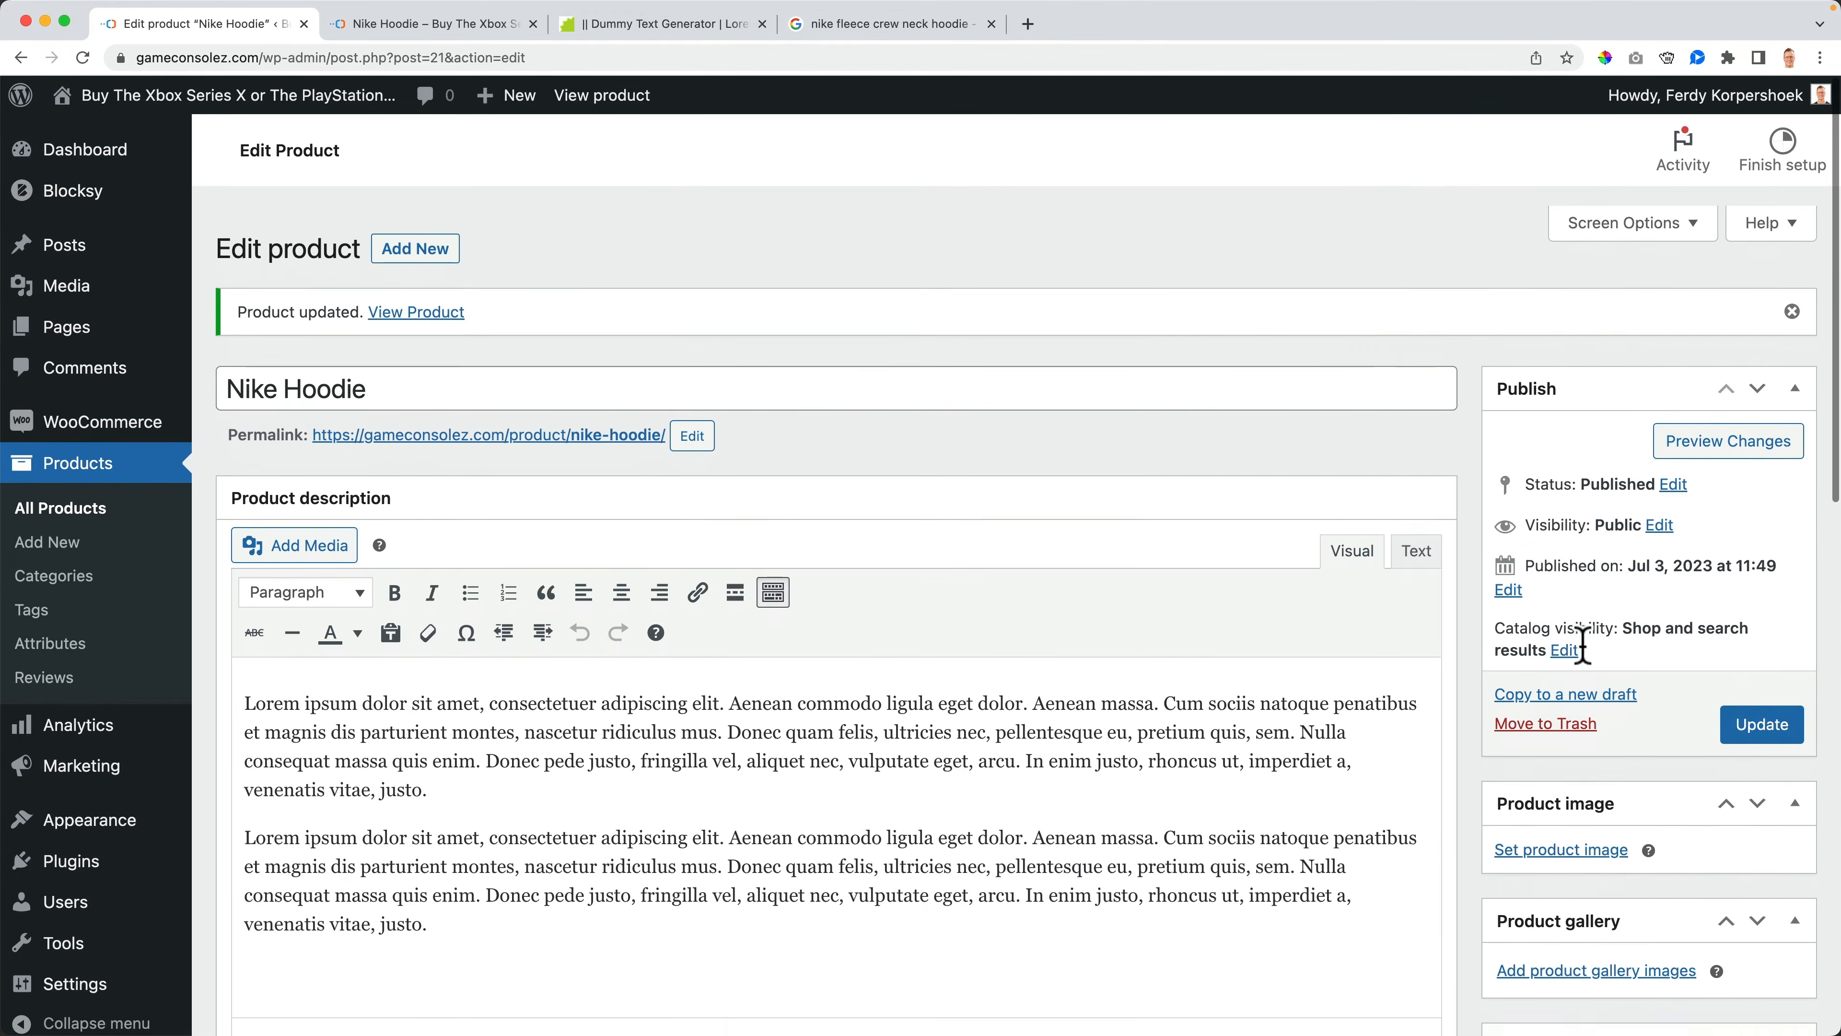
click(1761, 709)
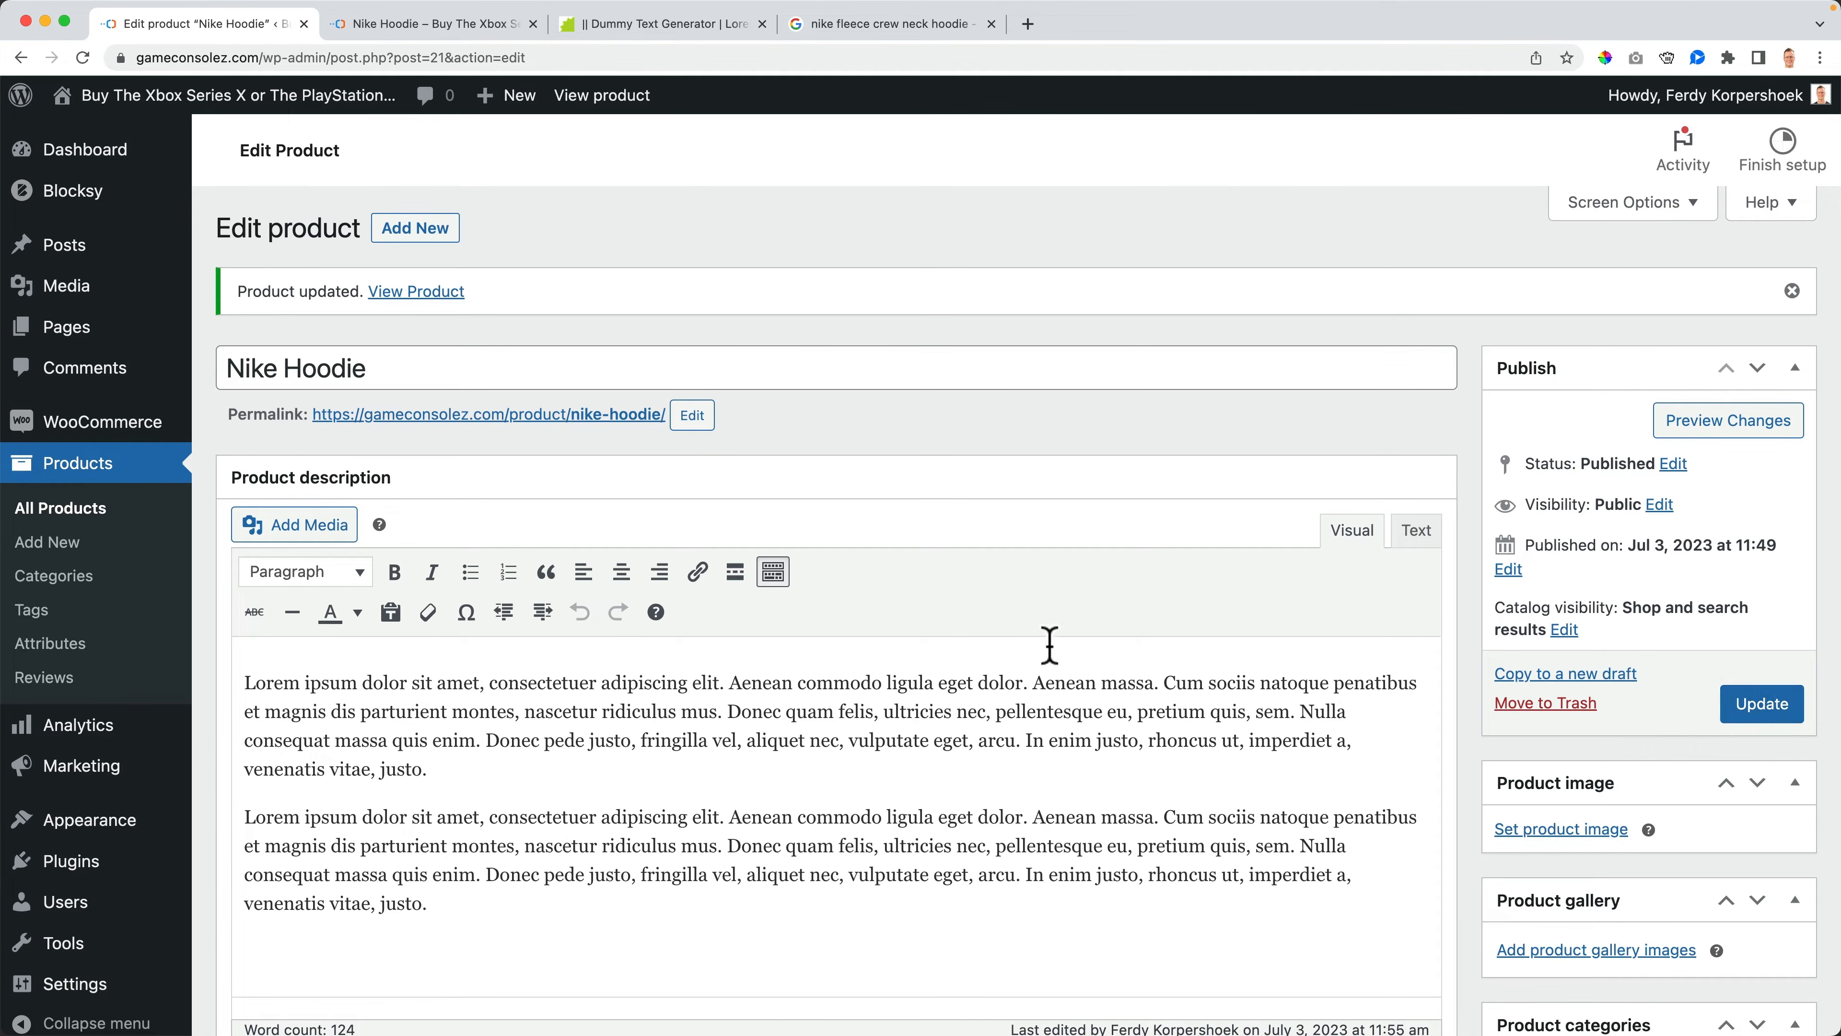
- Open the WooCommerce store settings and set the currency to United States (US) dollar ($) with the currency position Left
mouse_move(54, 428)
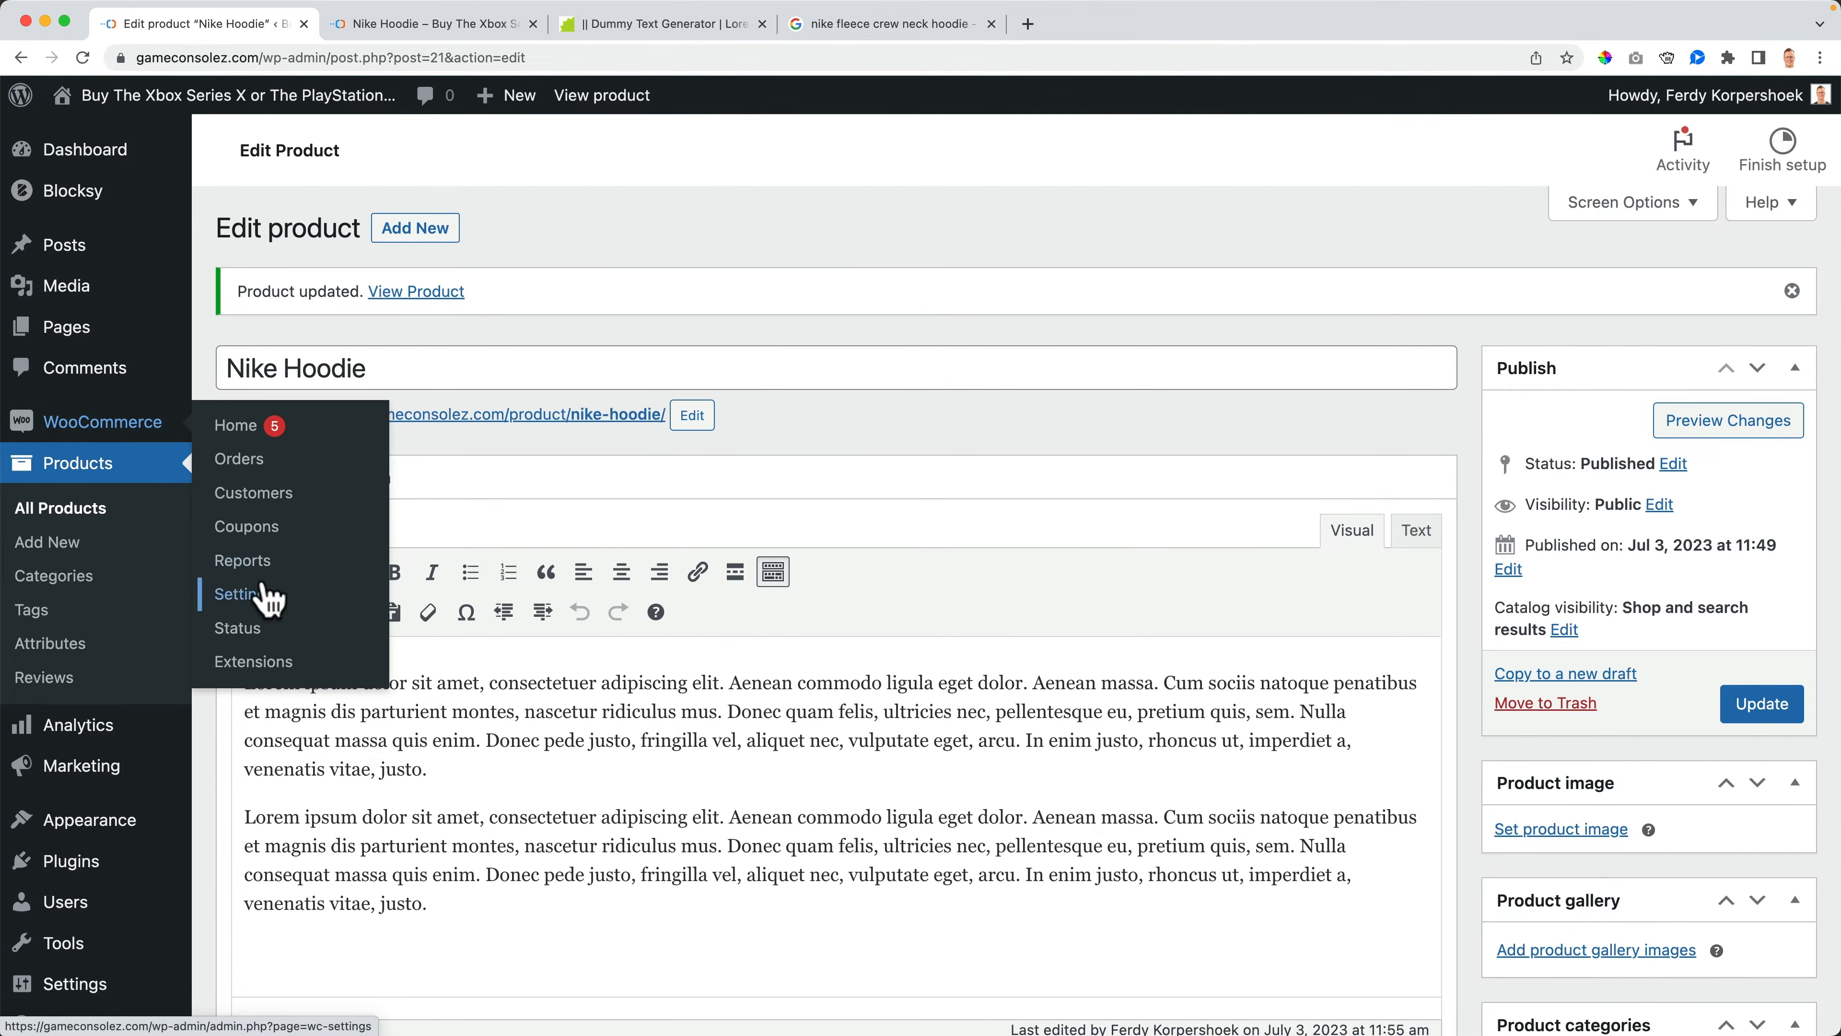
click(257, 594)
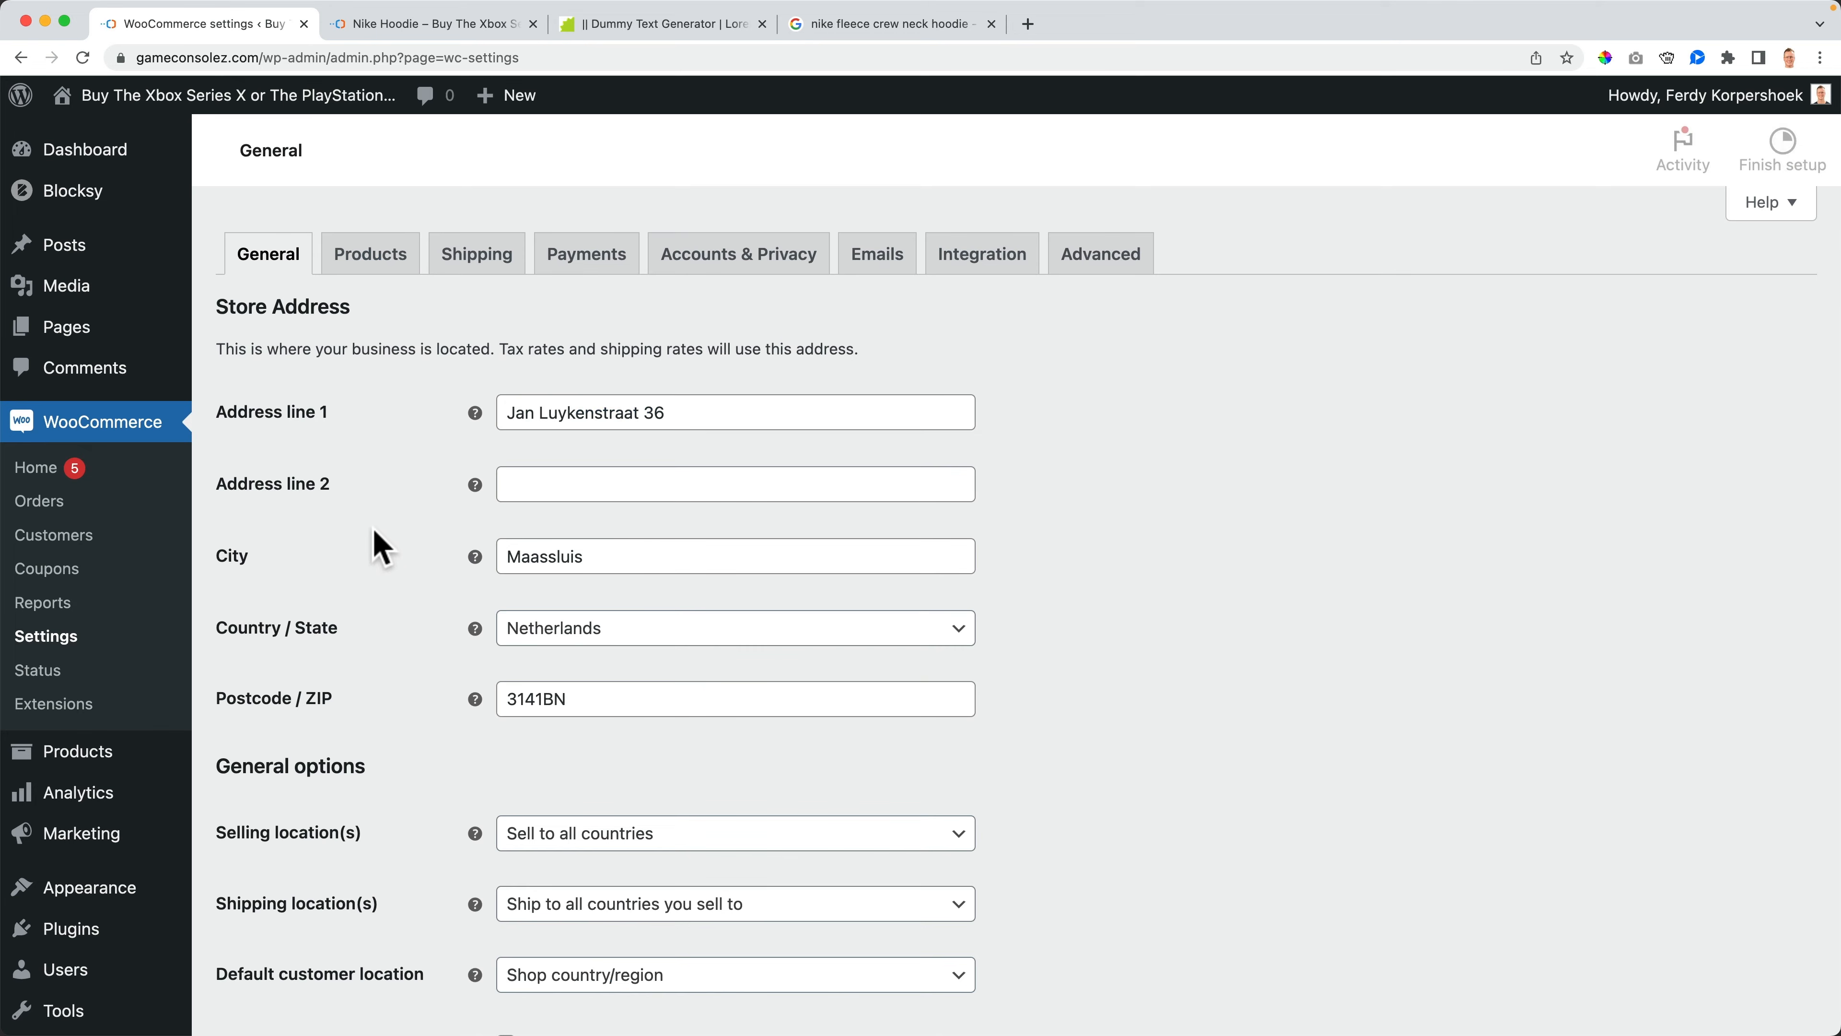
scroll(382, 508, down, 5)
scroll(383, 523, down, 5)
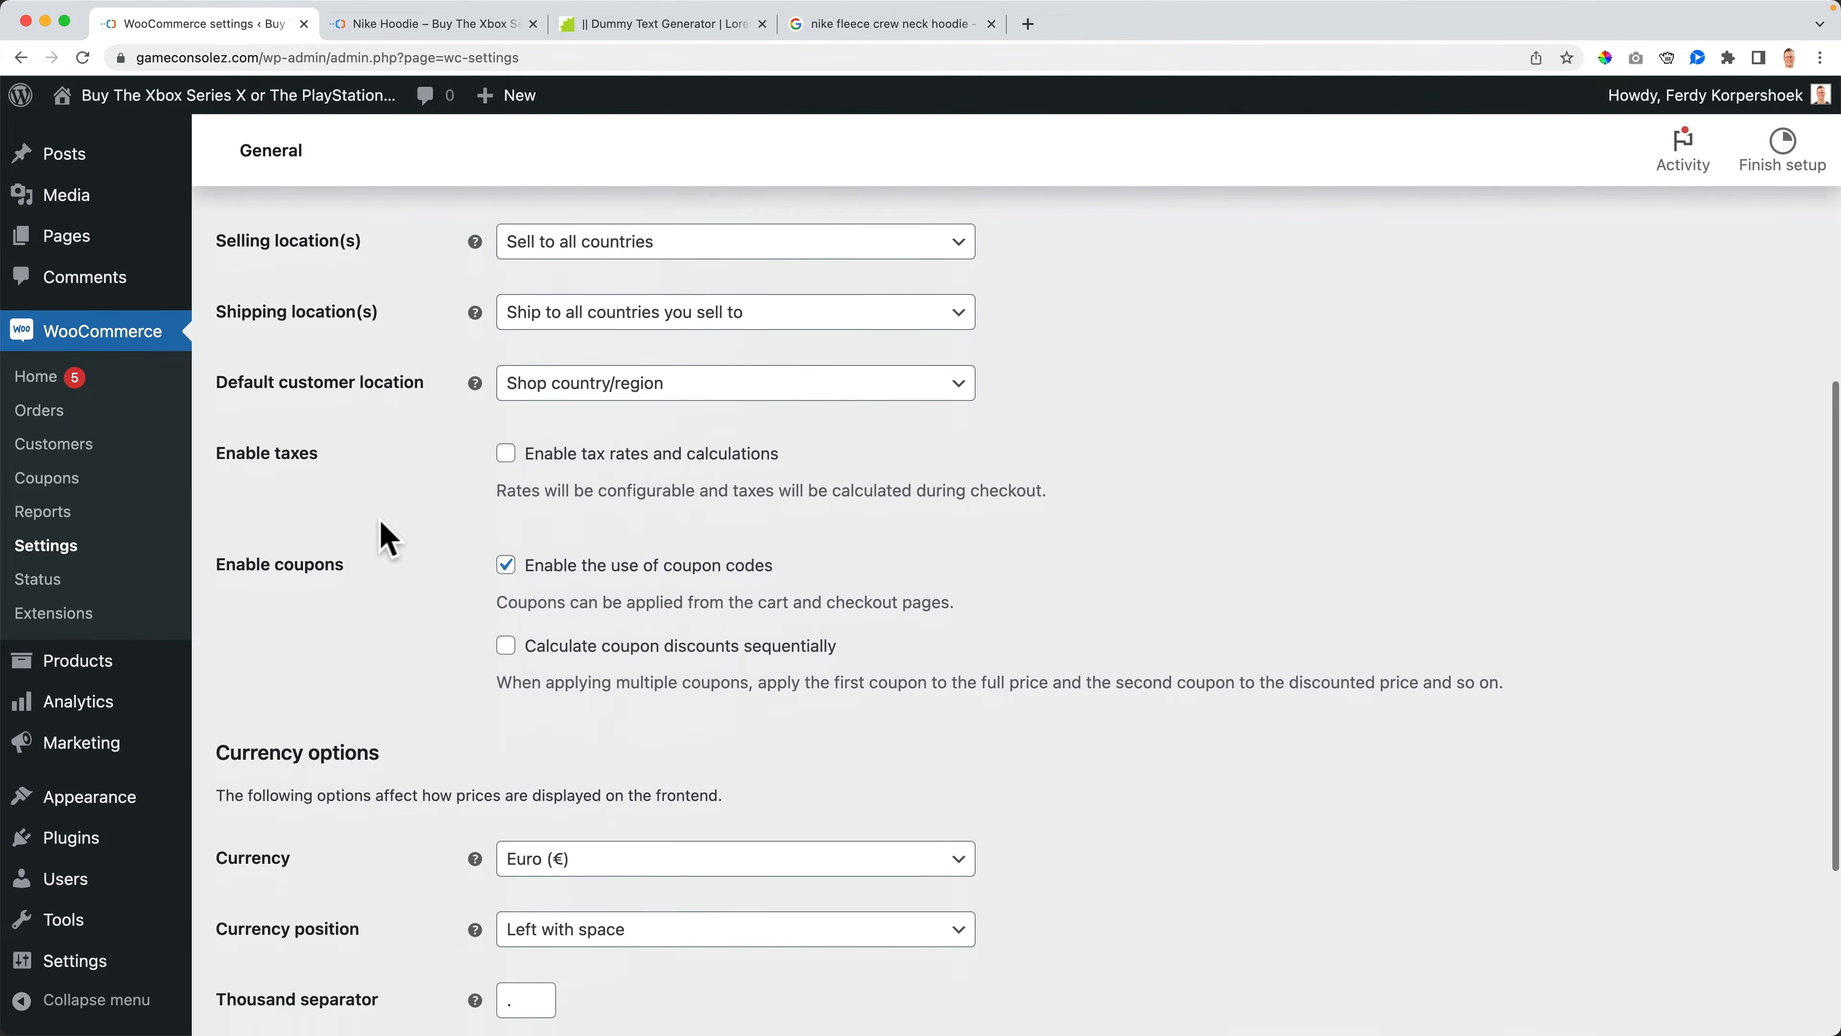
scroll(397, 546, down, 1)
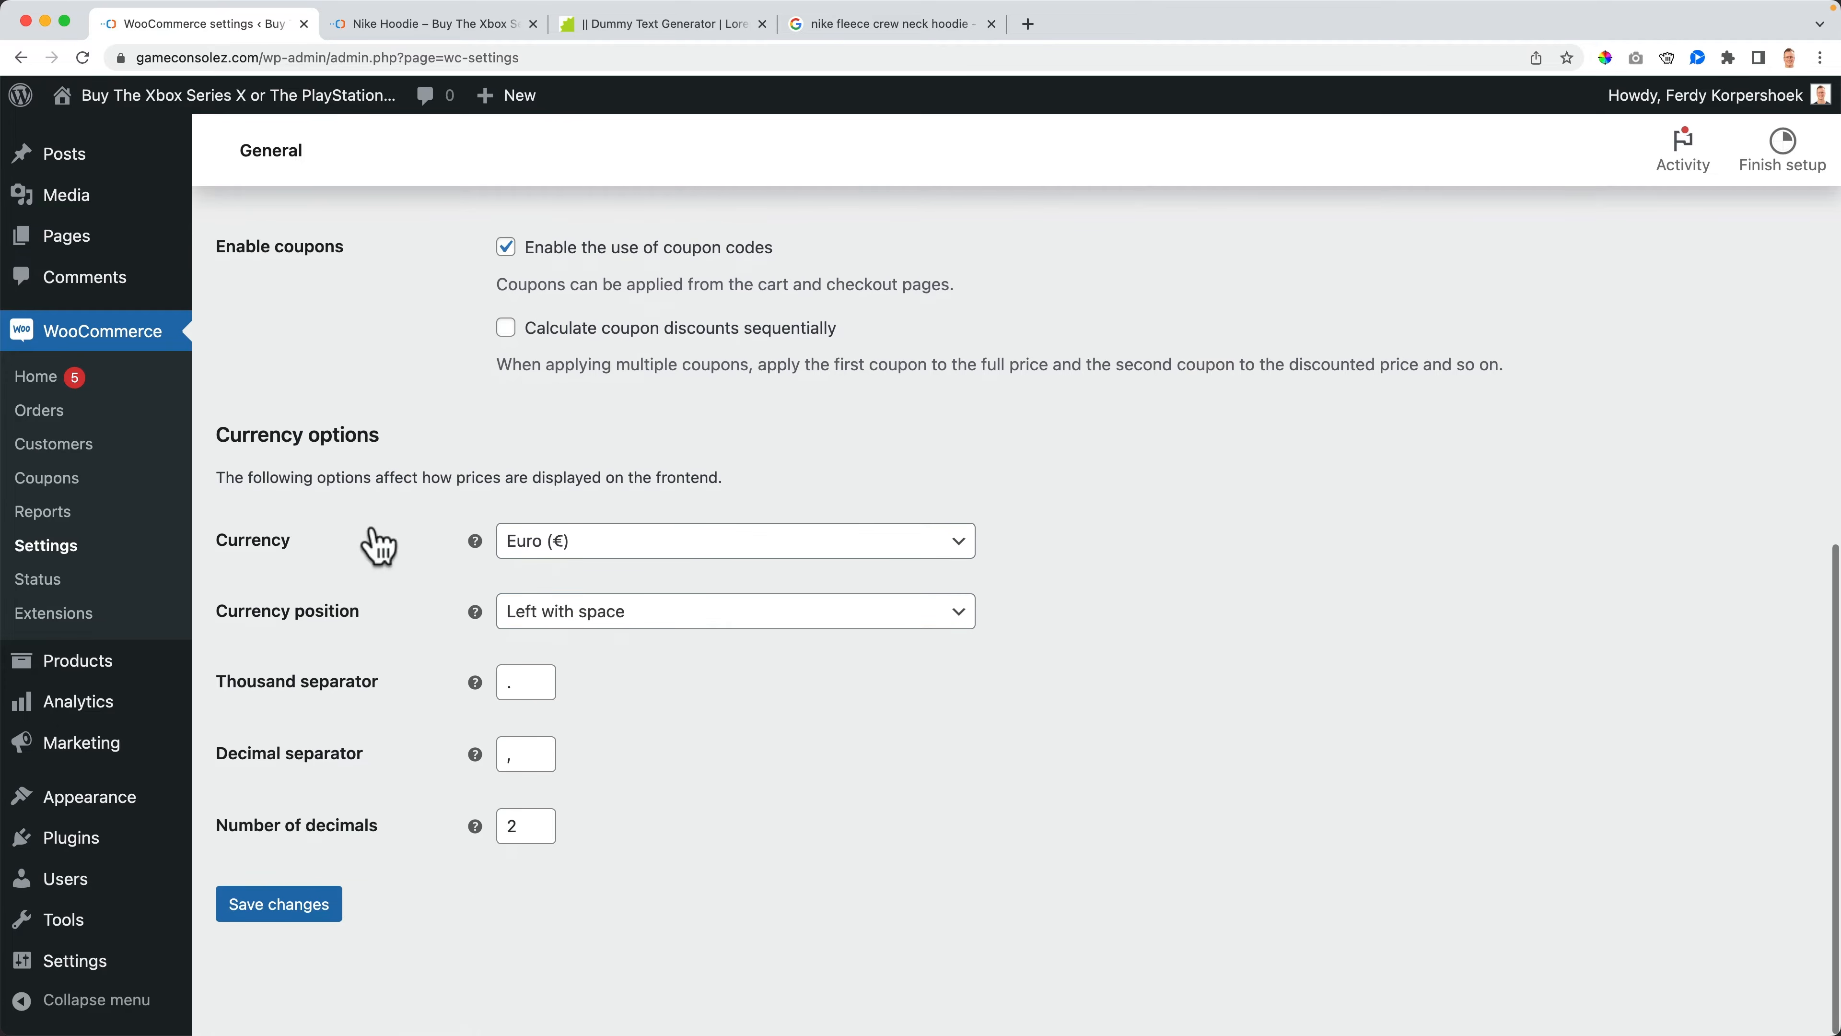
click(583, 551)
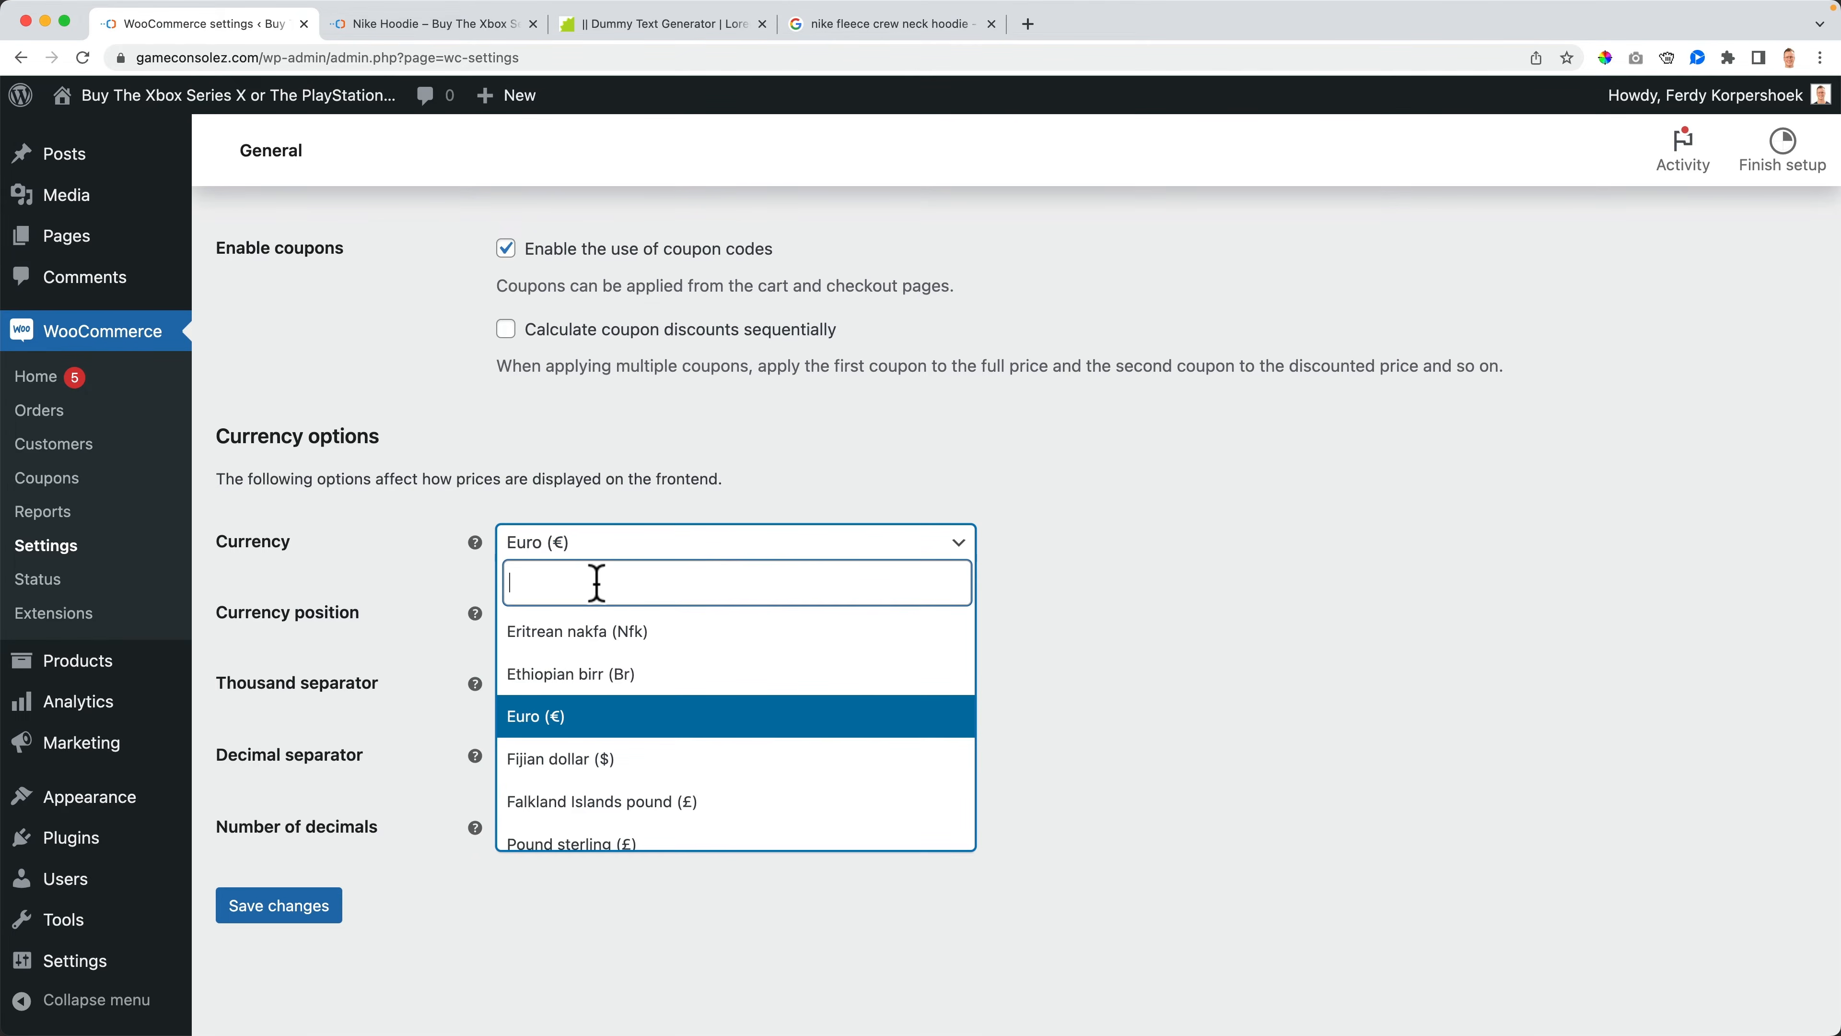
text(united st)
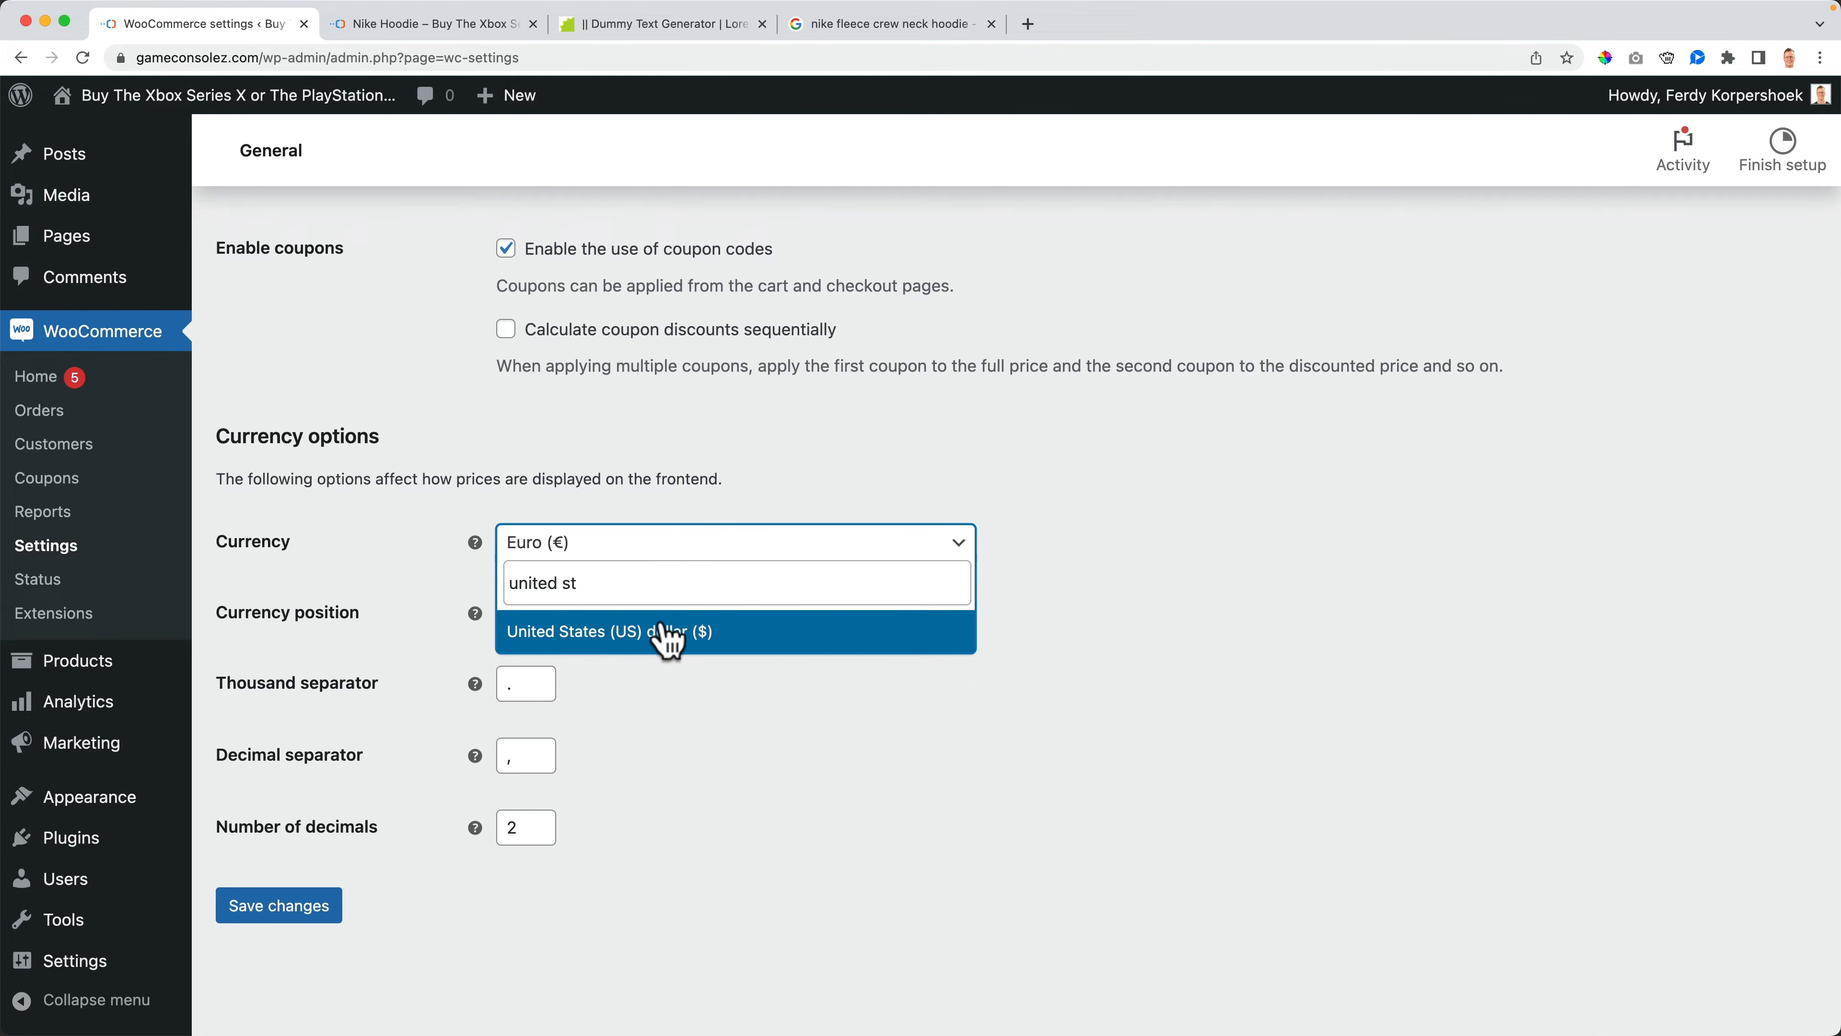
click(661, 638)
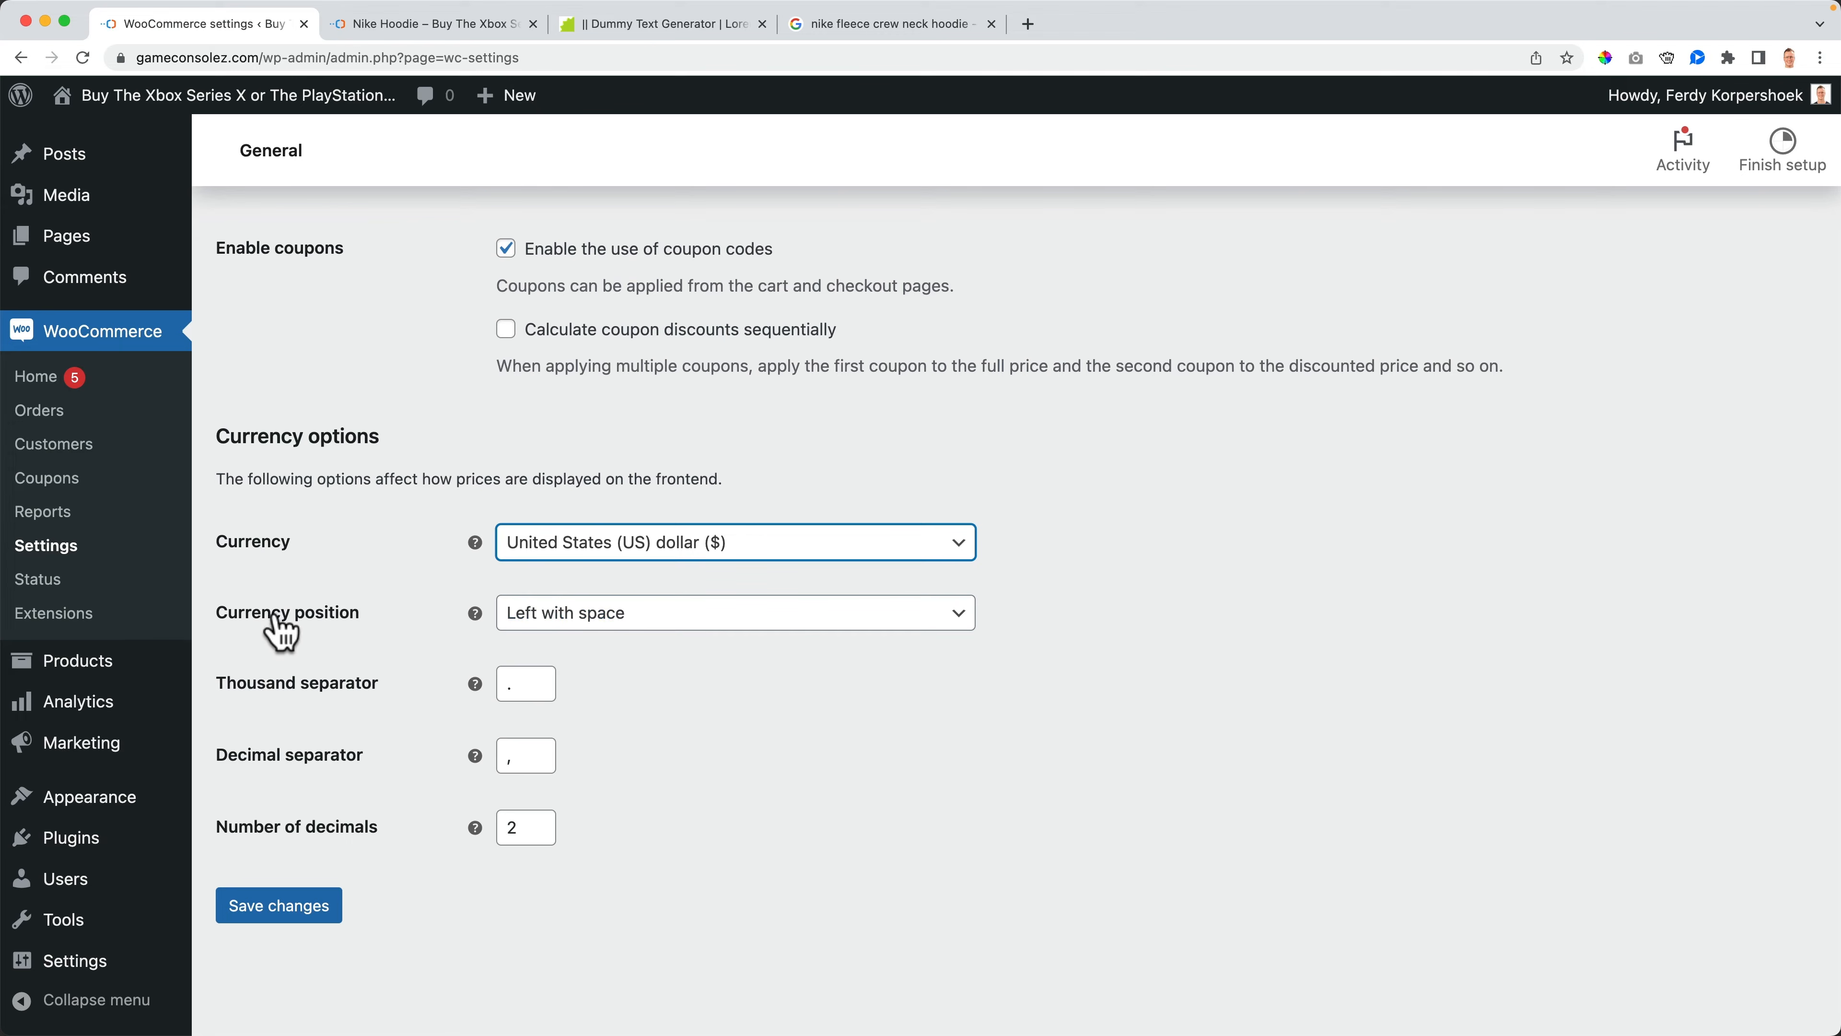
click(577, 630)
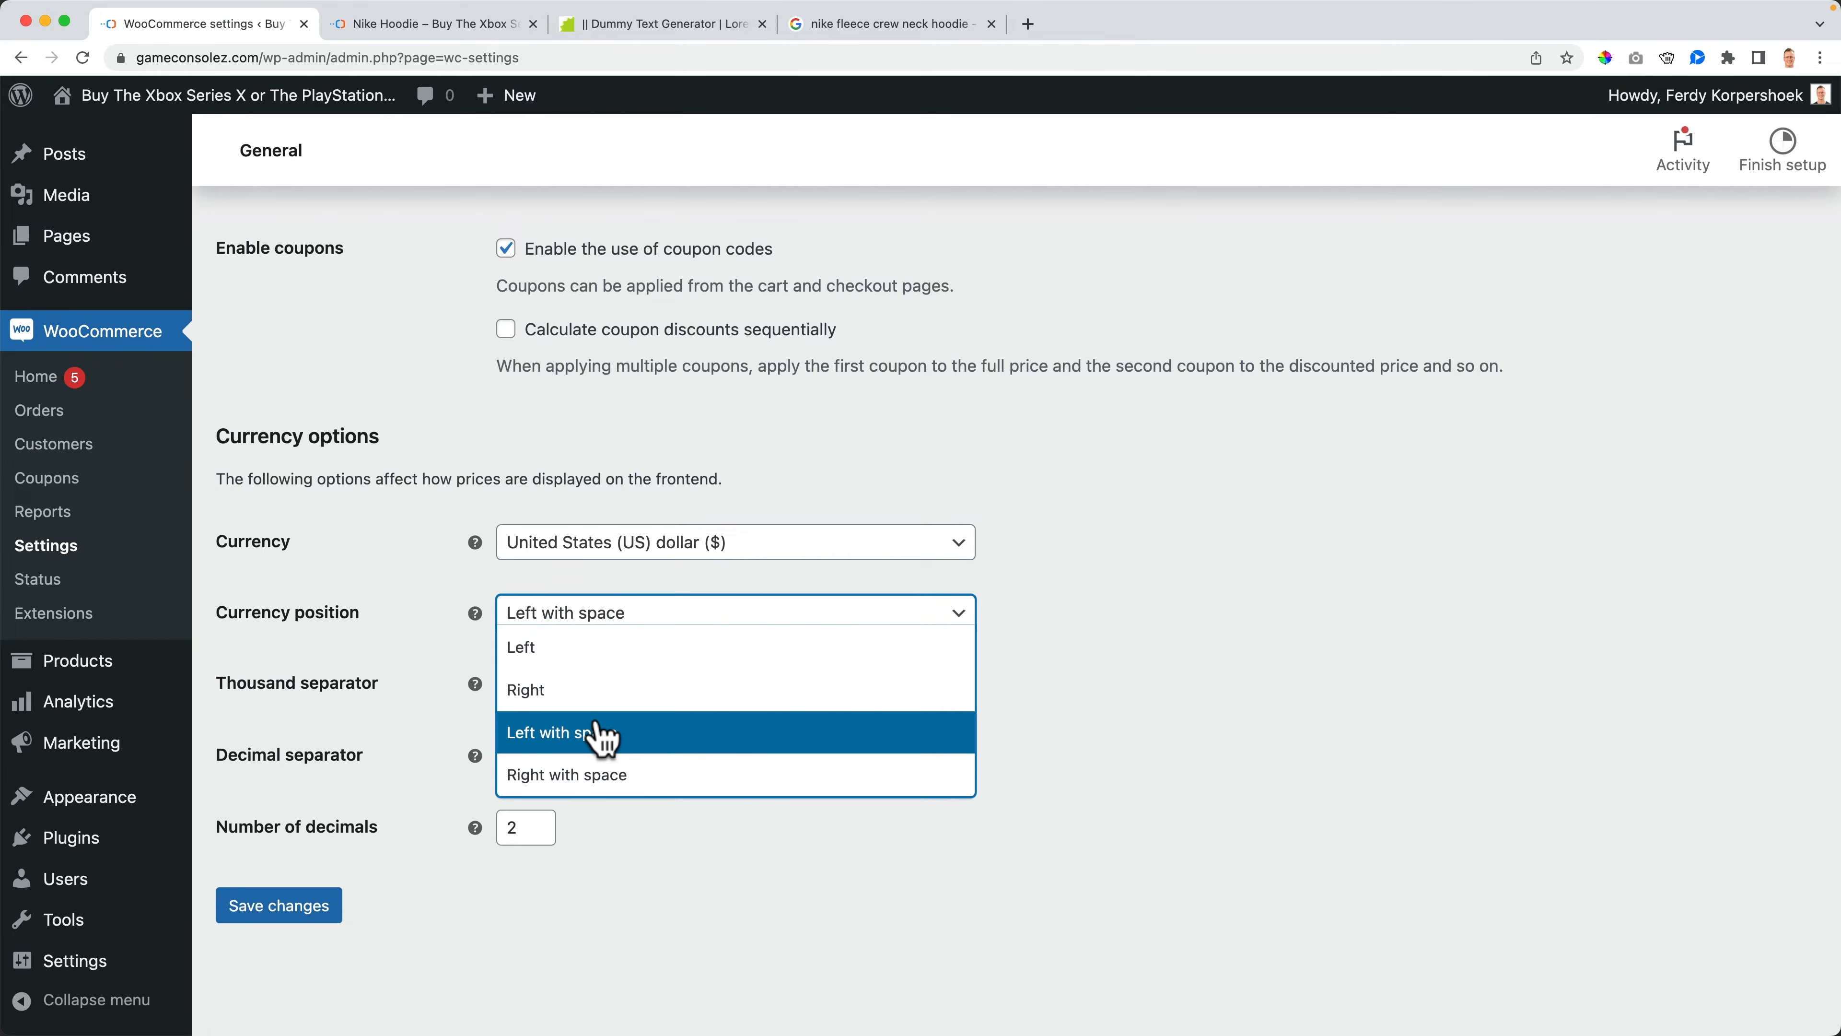
click(596, 648)
click(591, 647)
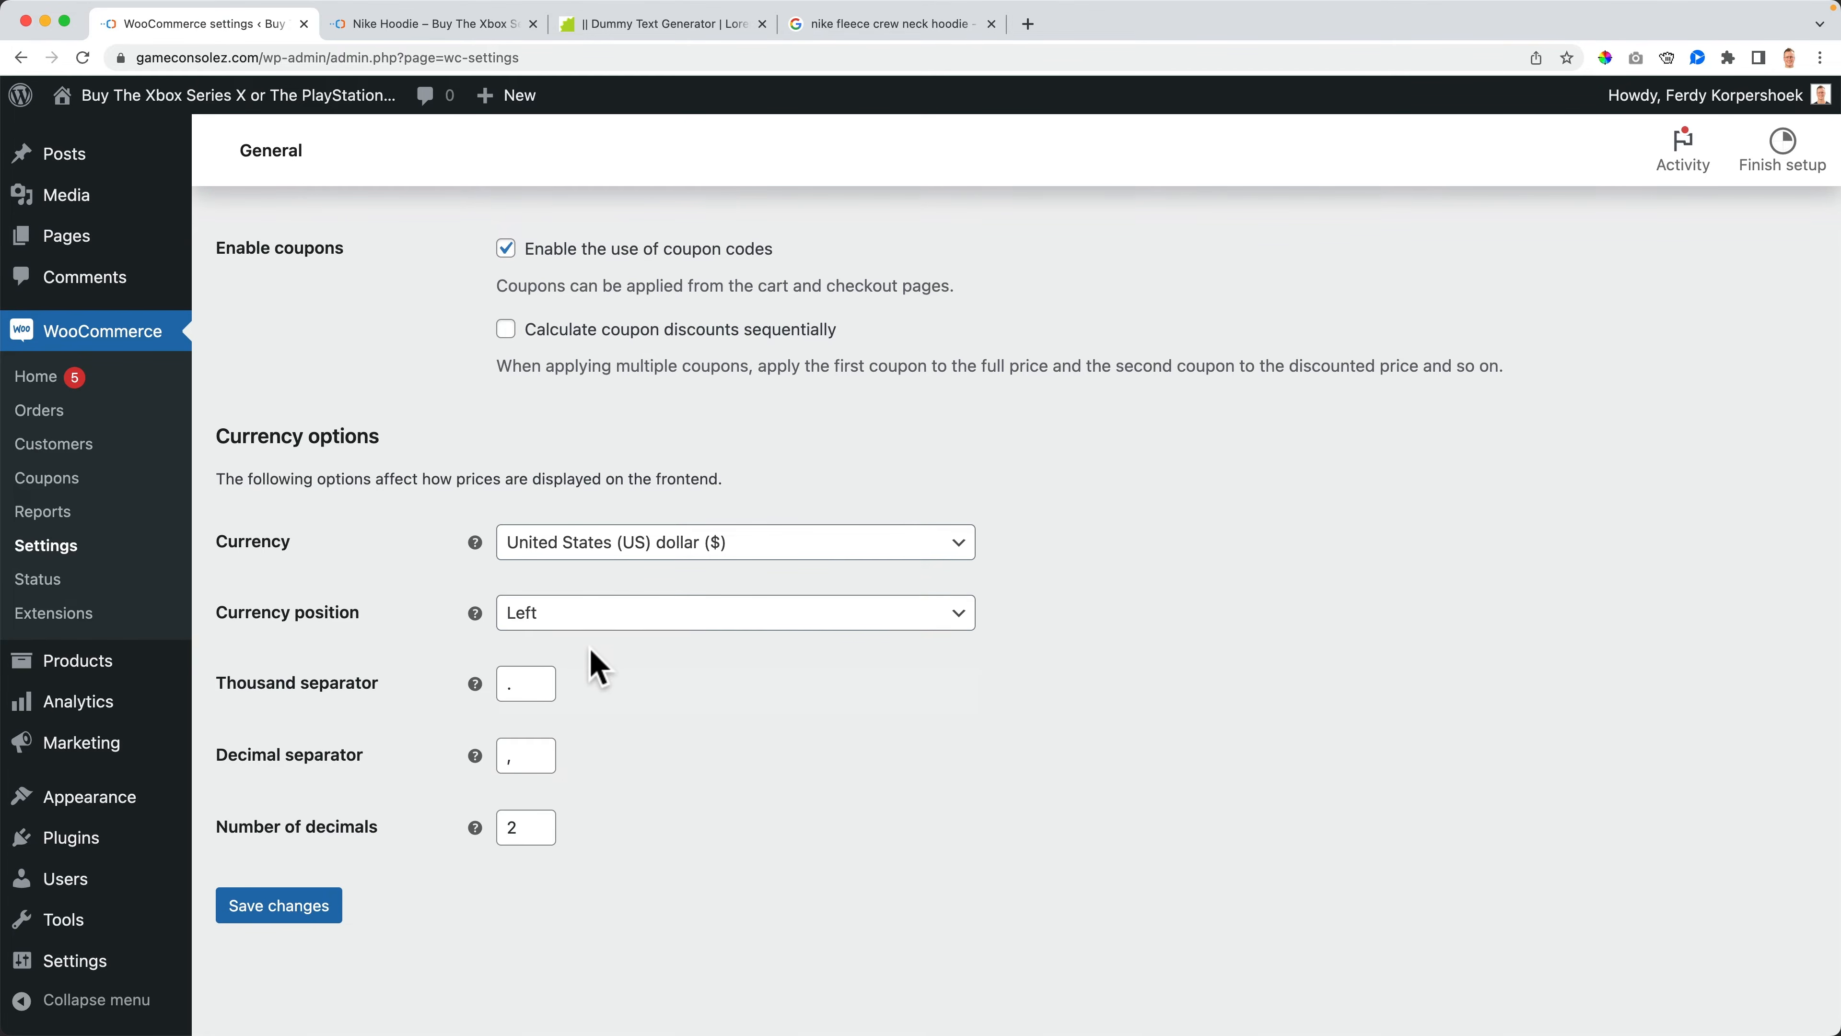
- Compare the storefront Nike Hoodie page with the Nike Sportswear Club Fleece product and its price on nike.com
click(442, 26)
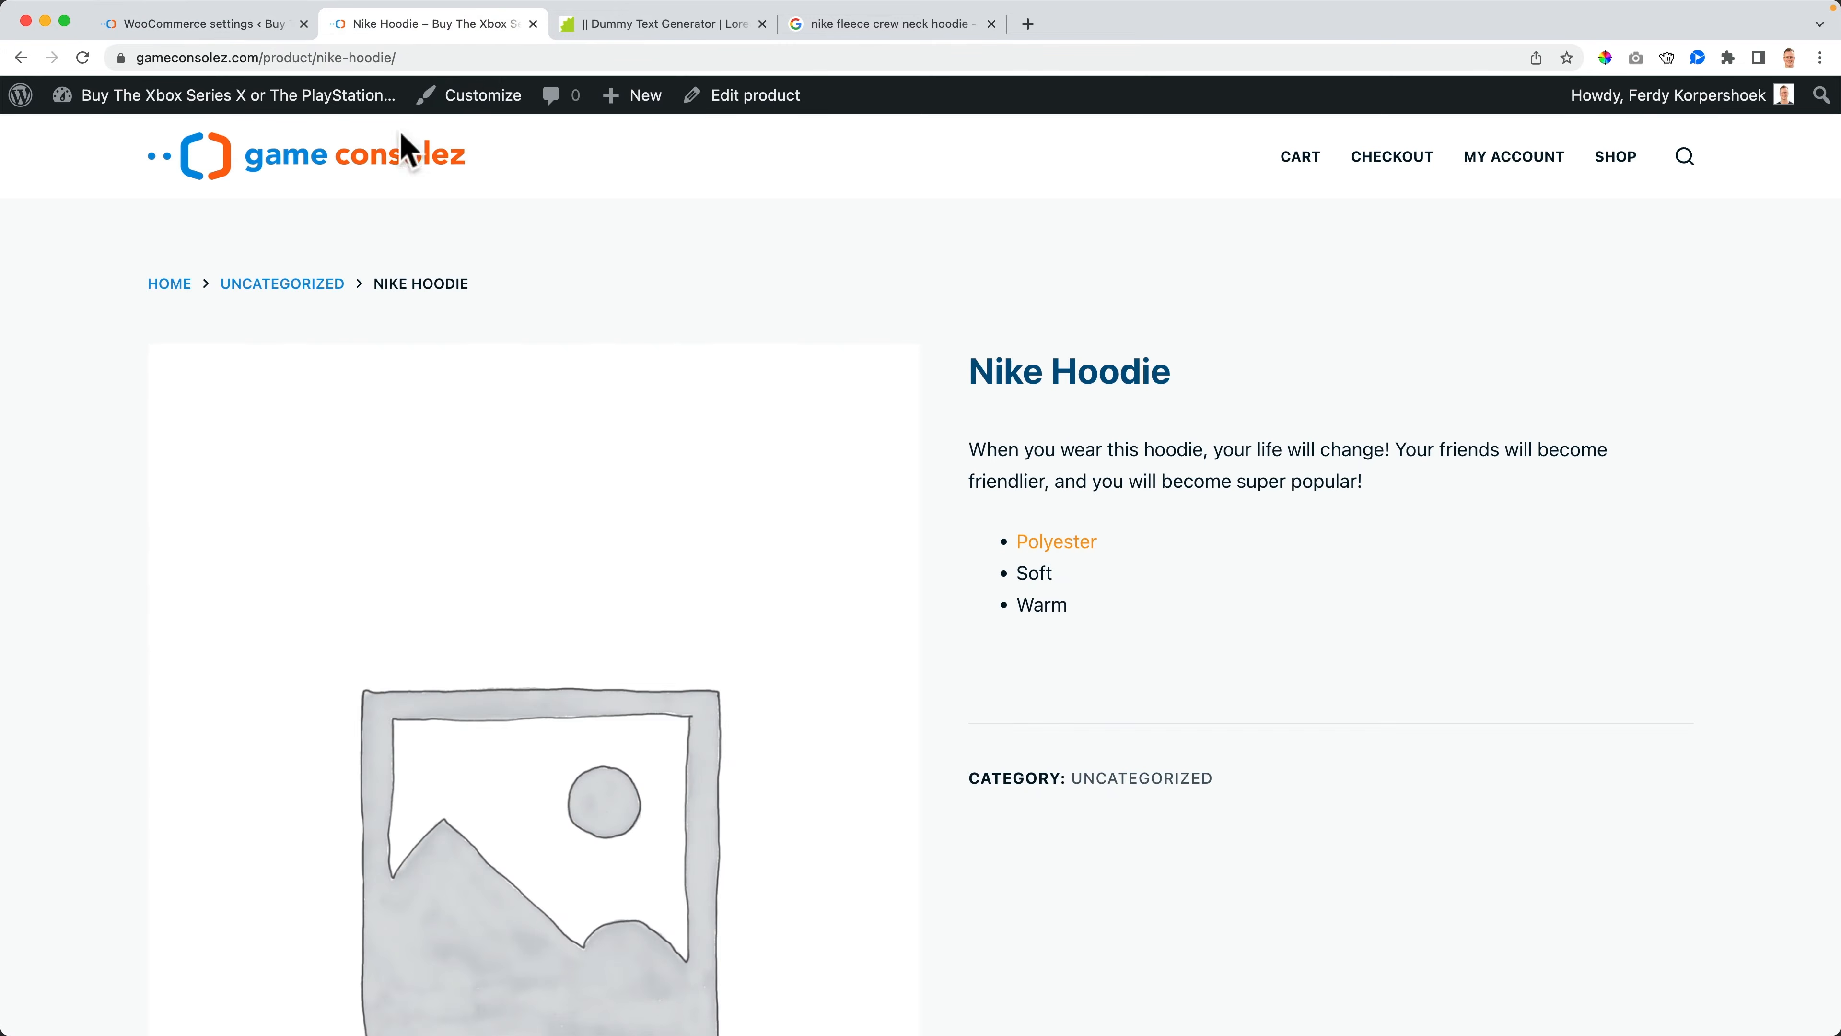
click(246, 24)
click(858, 24)
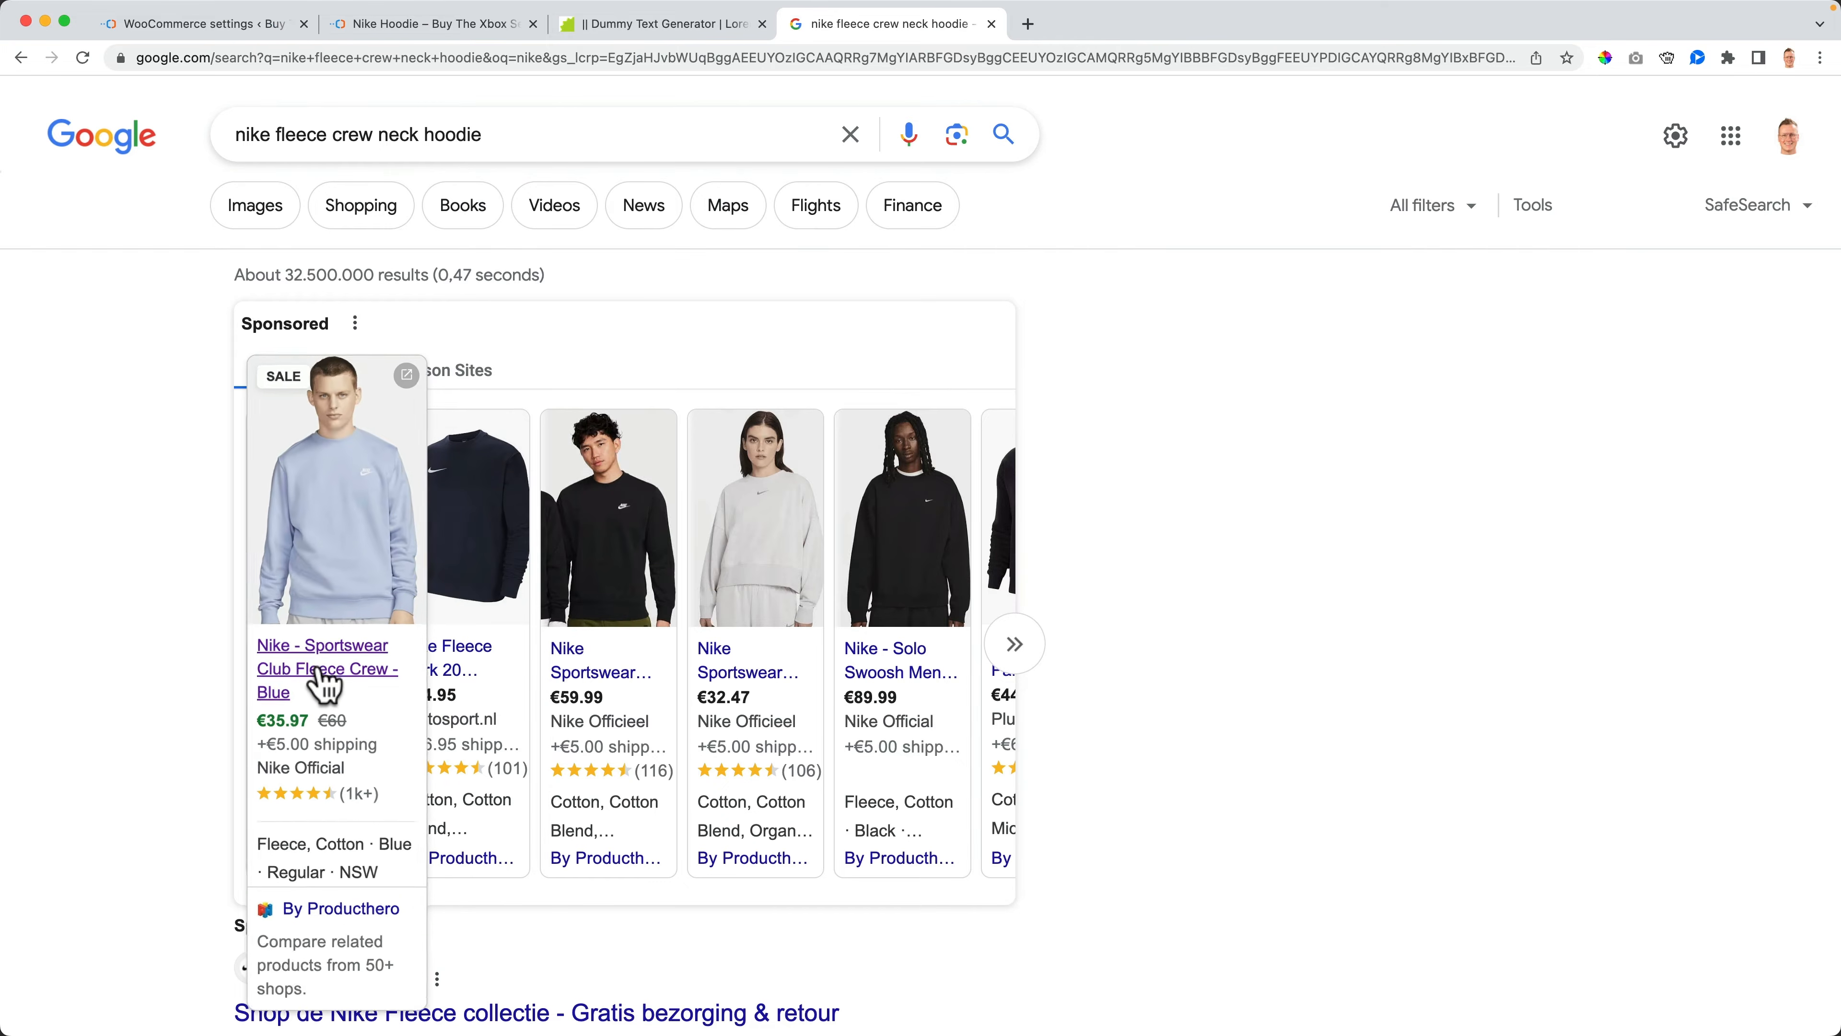
click(320, 683)
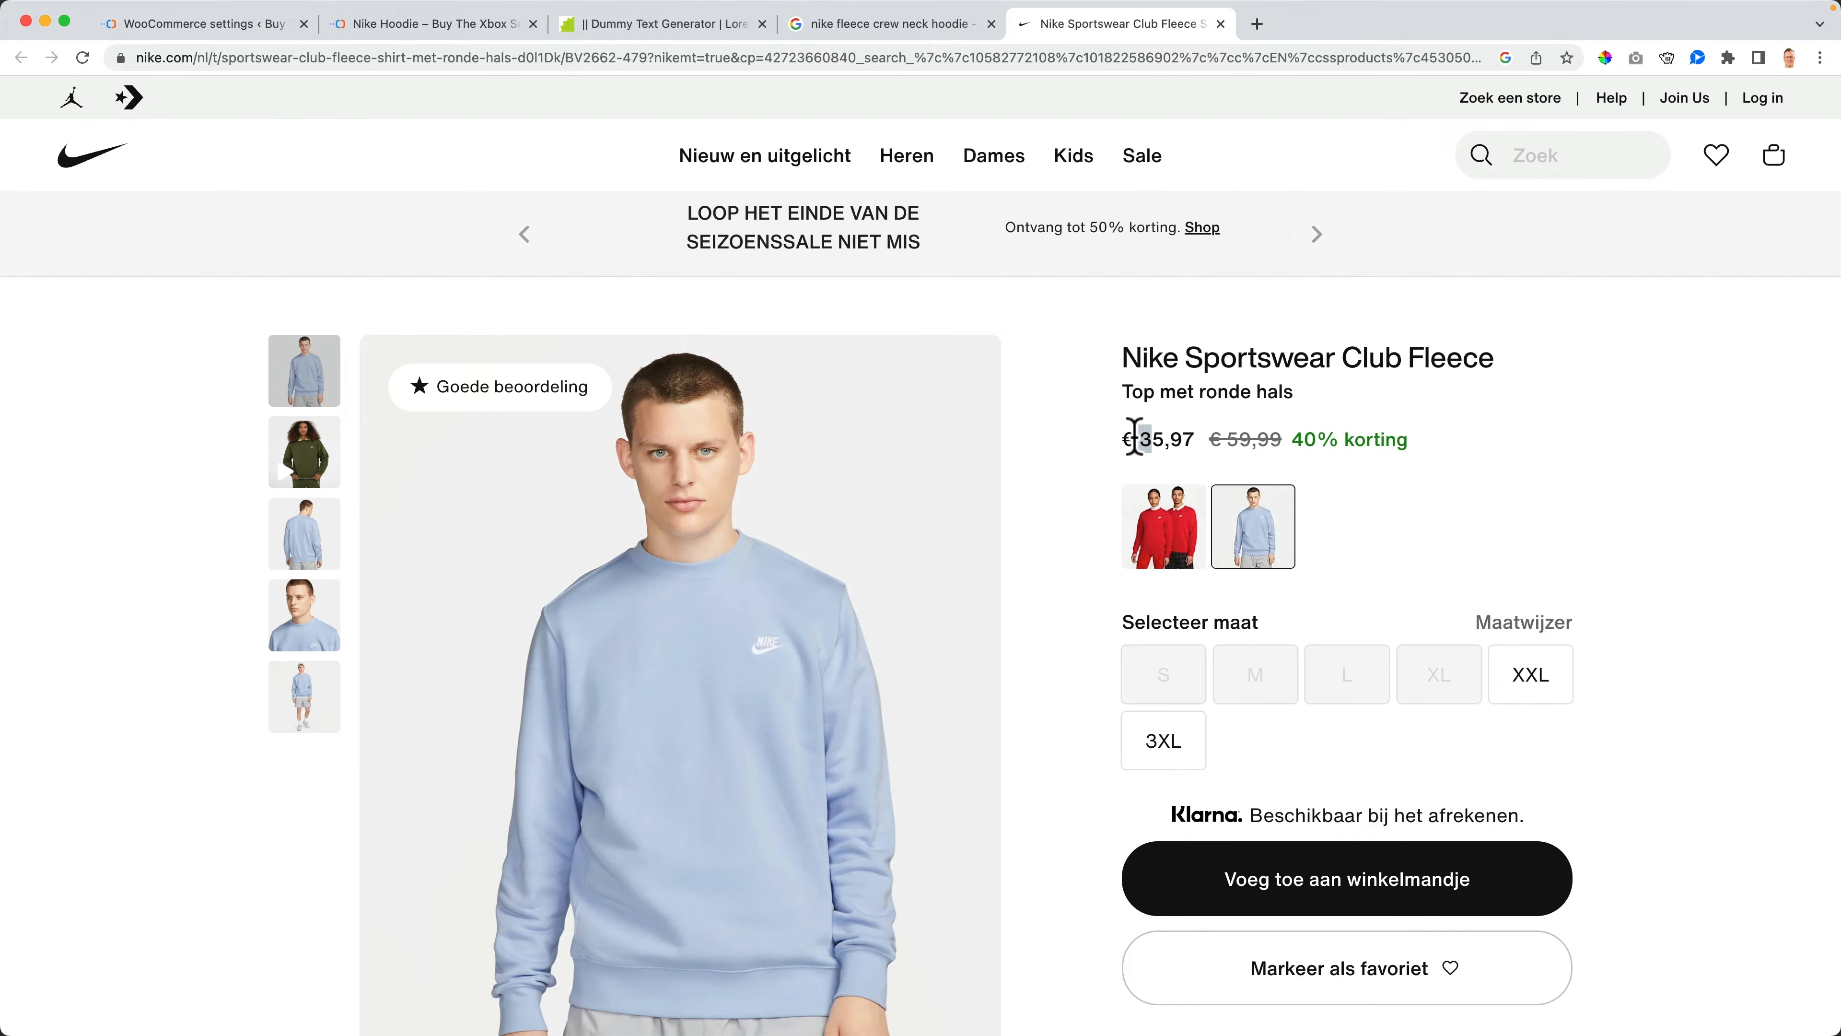
click(1135, 437)
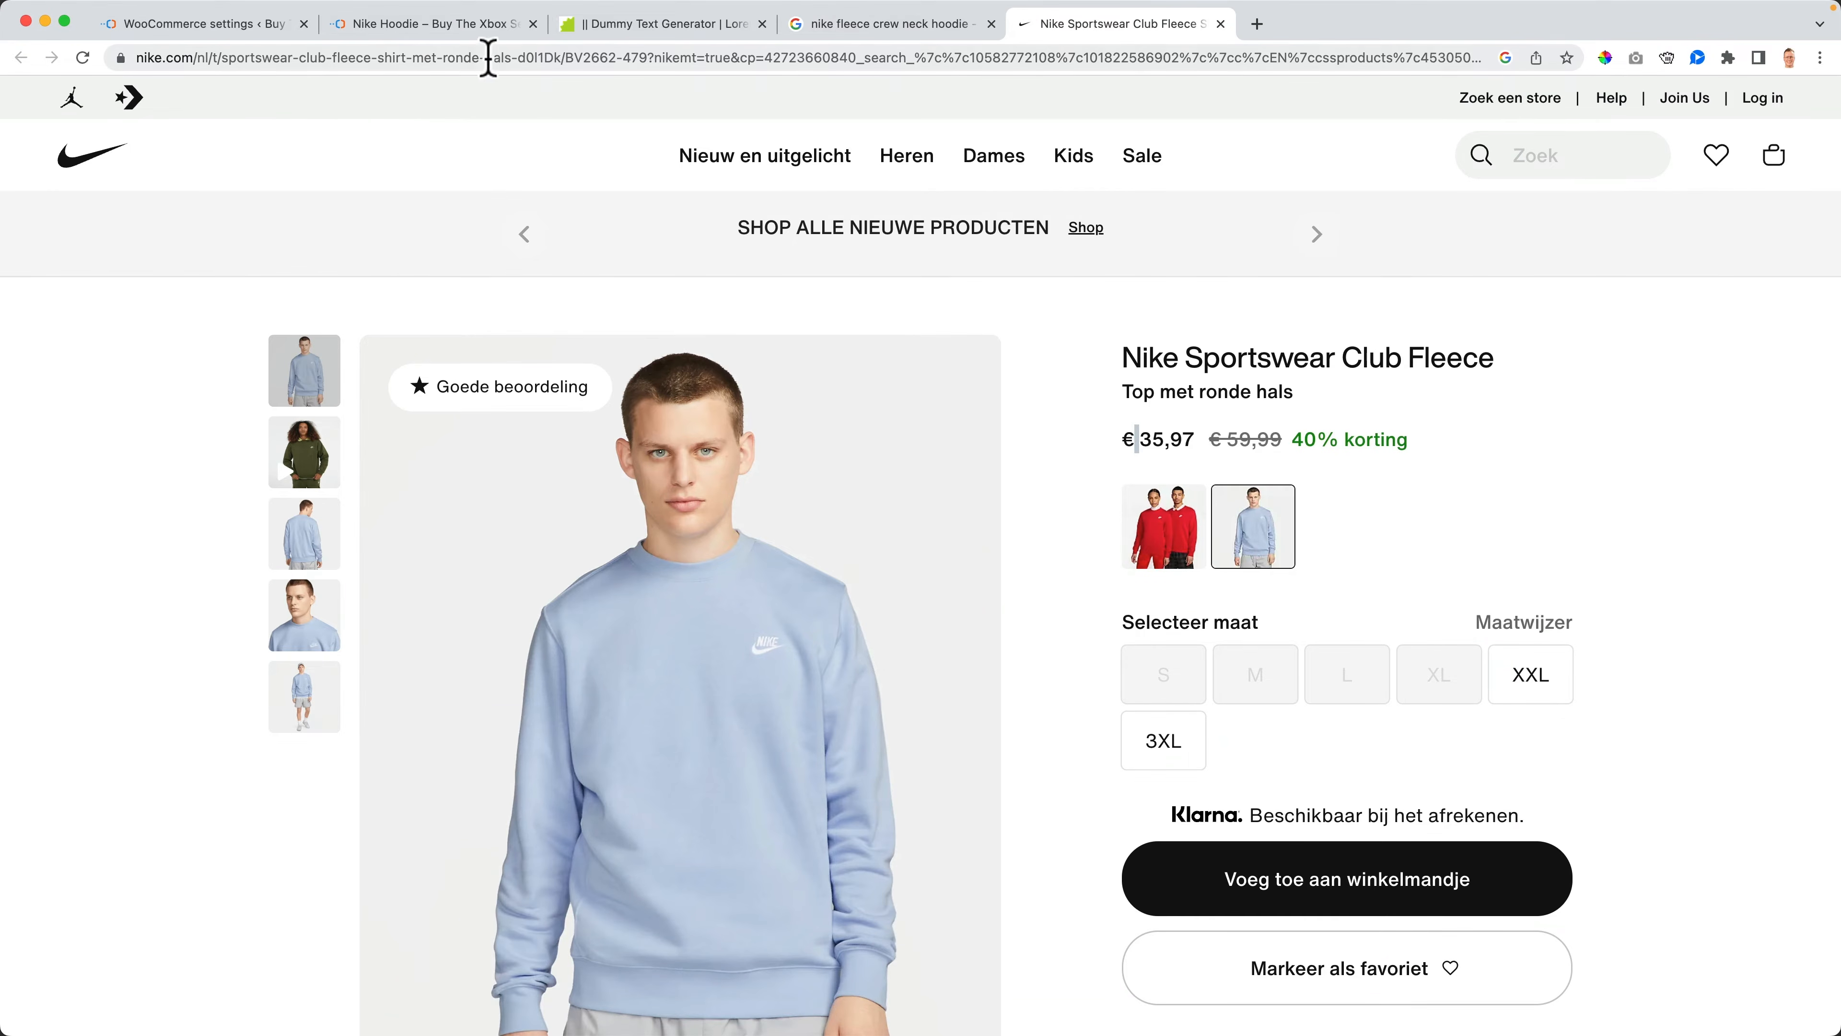
- Set the thousand separator to a comma and the decimal separator to a period, then save the settings
click(232, 25)
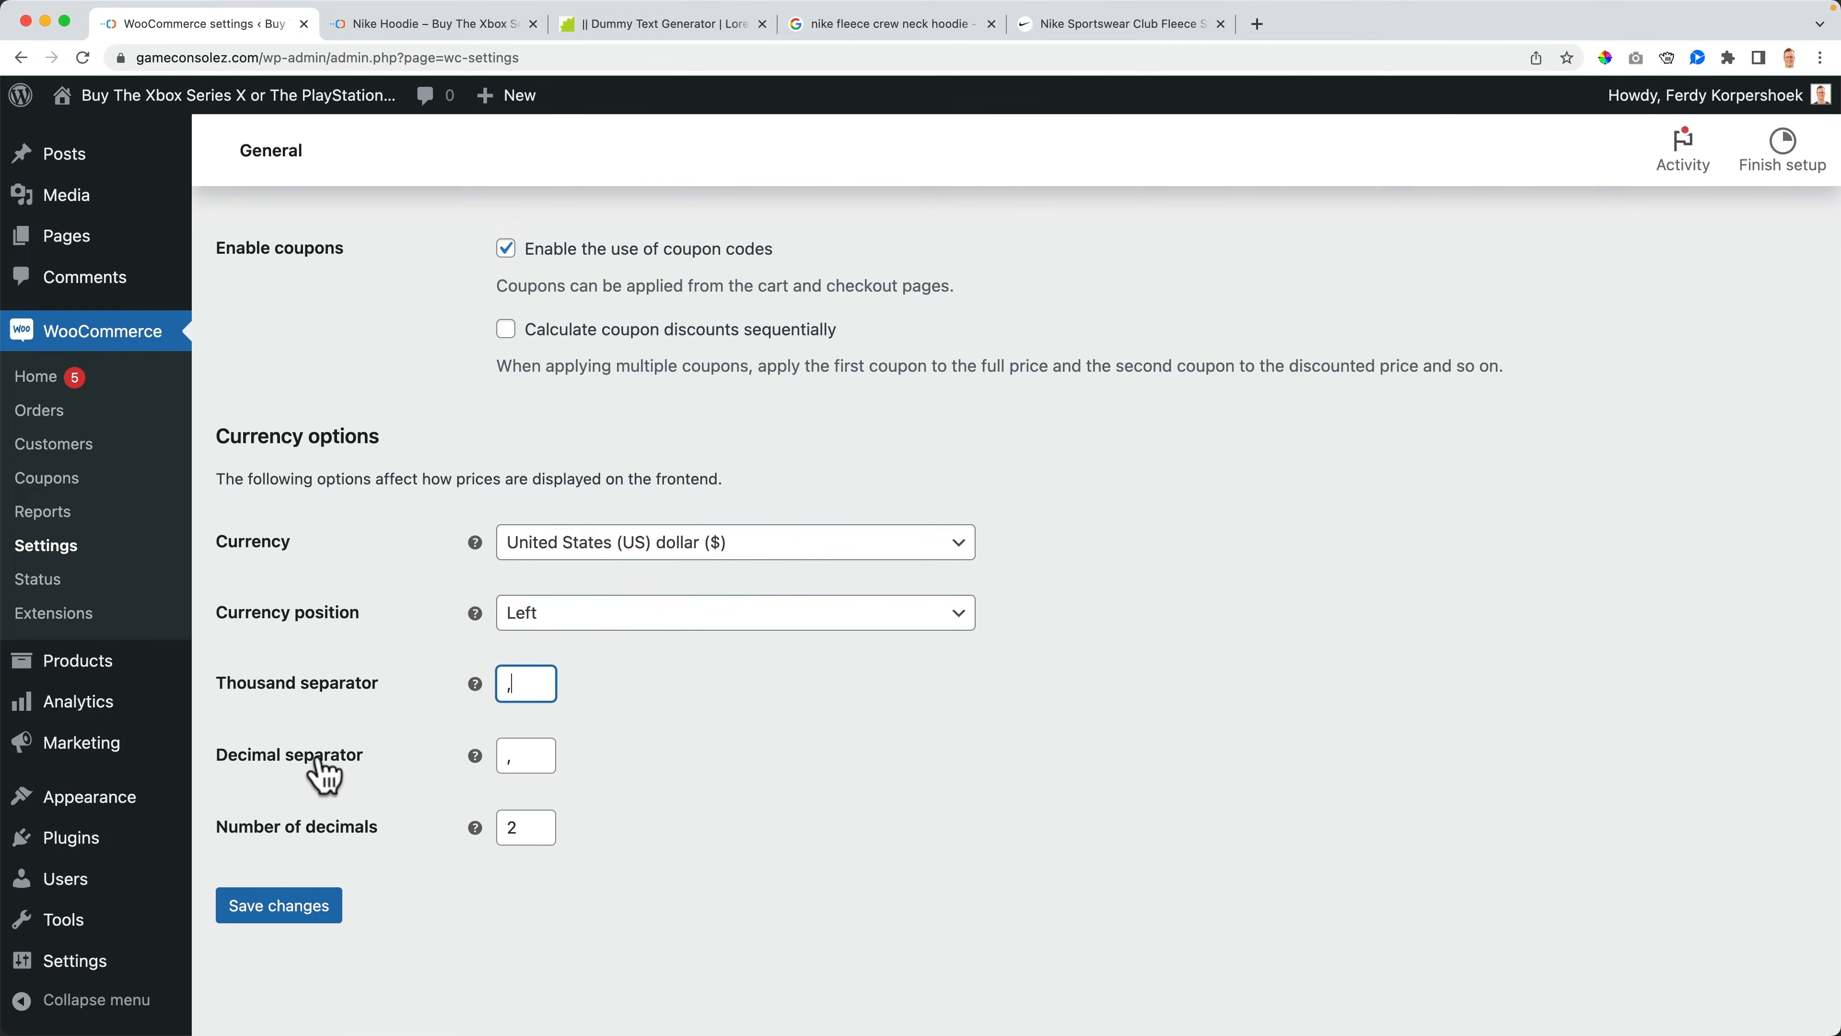
double_click(534, 756)
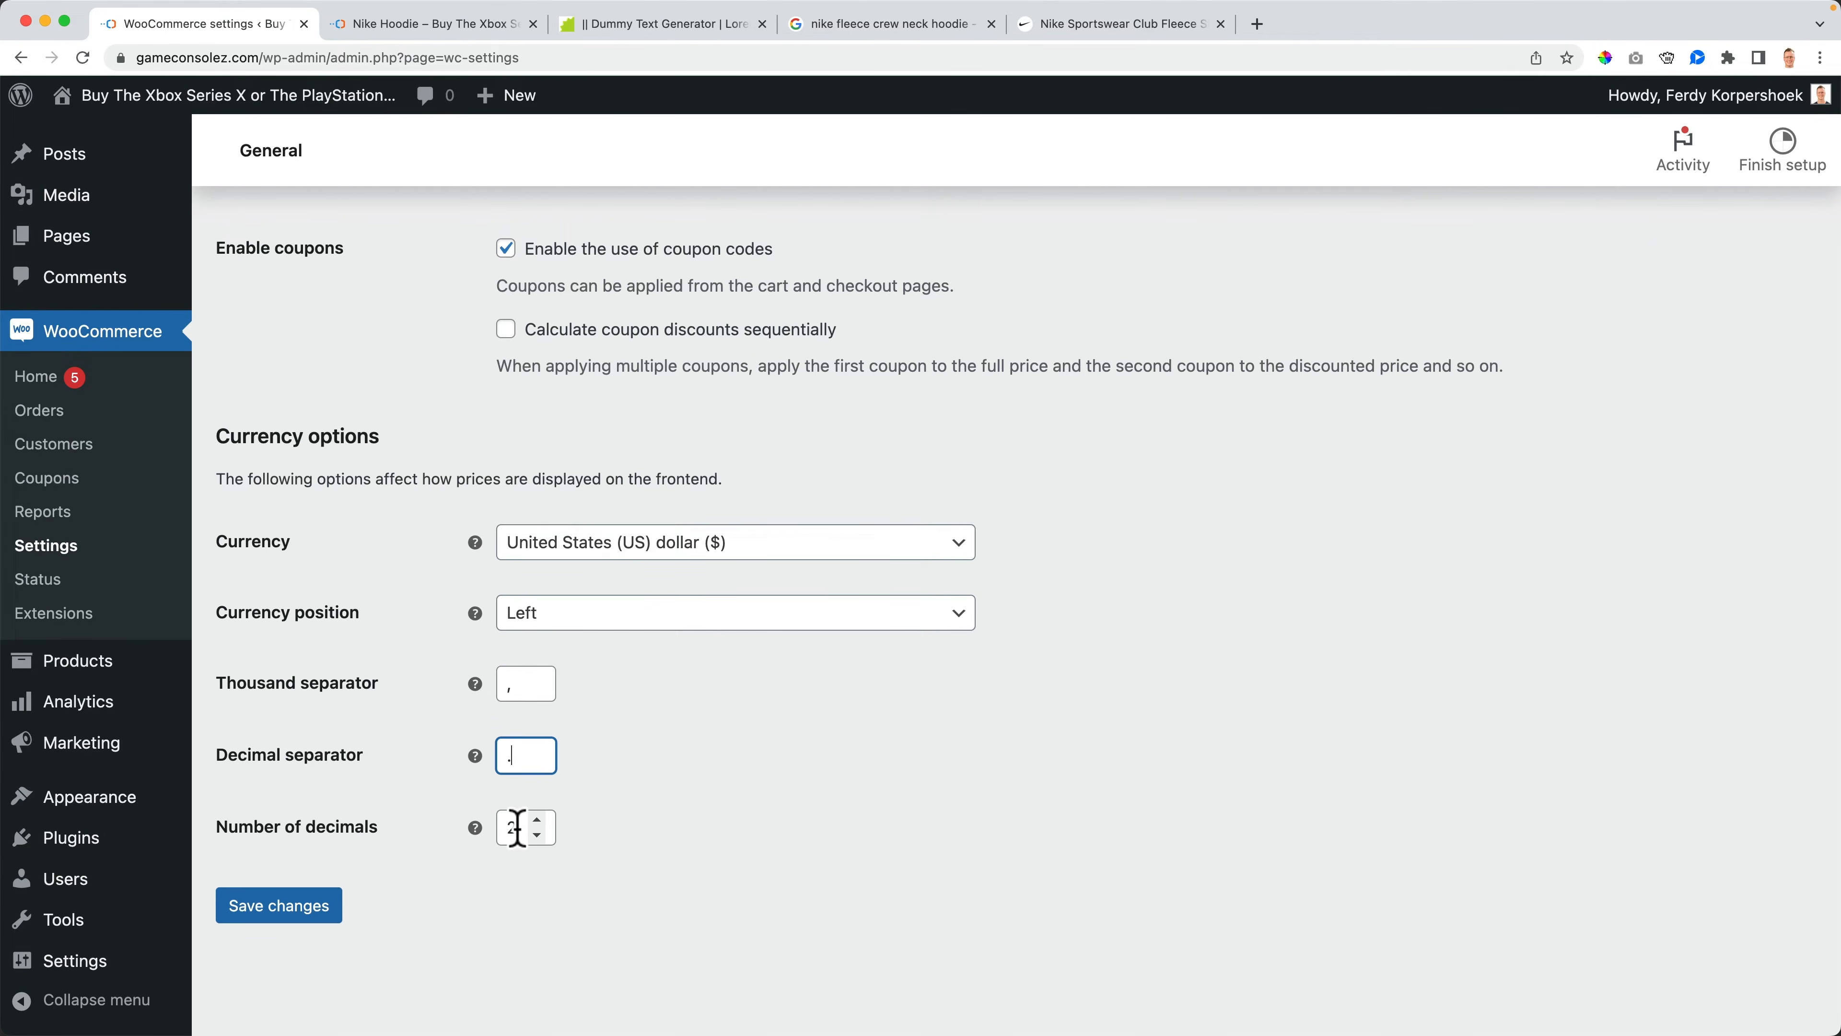
click(297, 910)
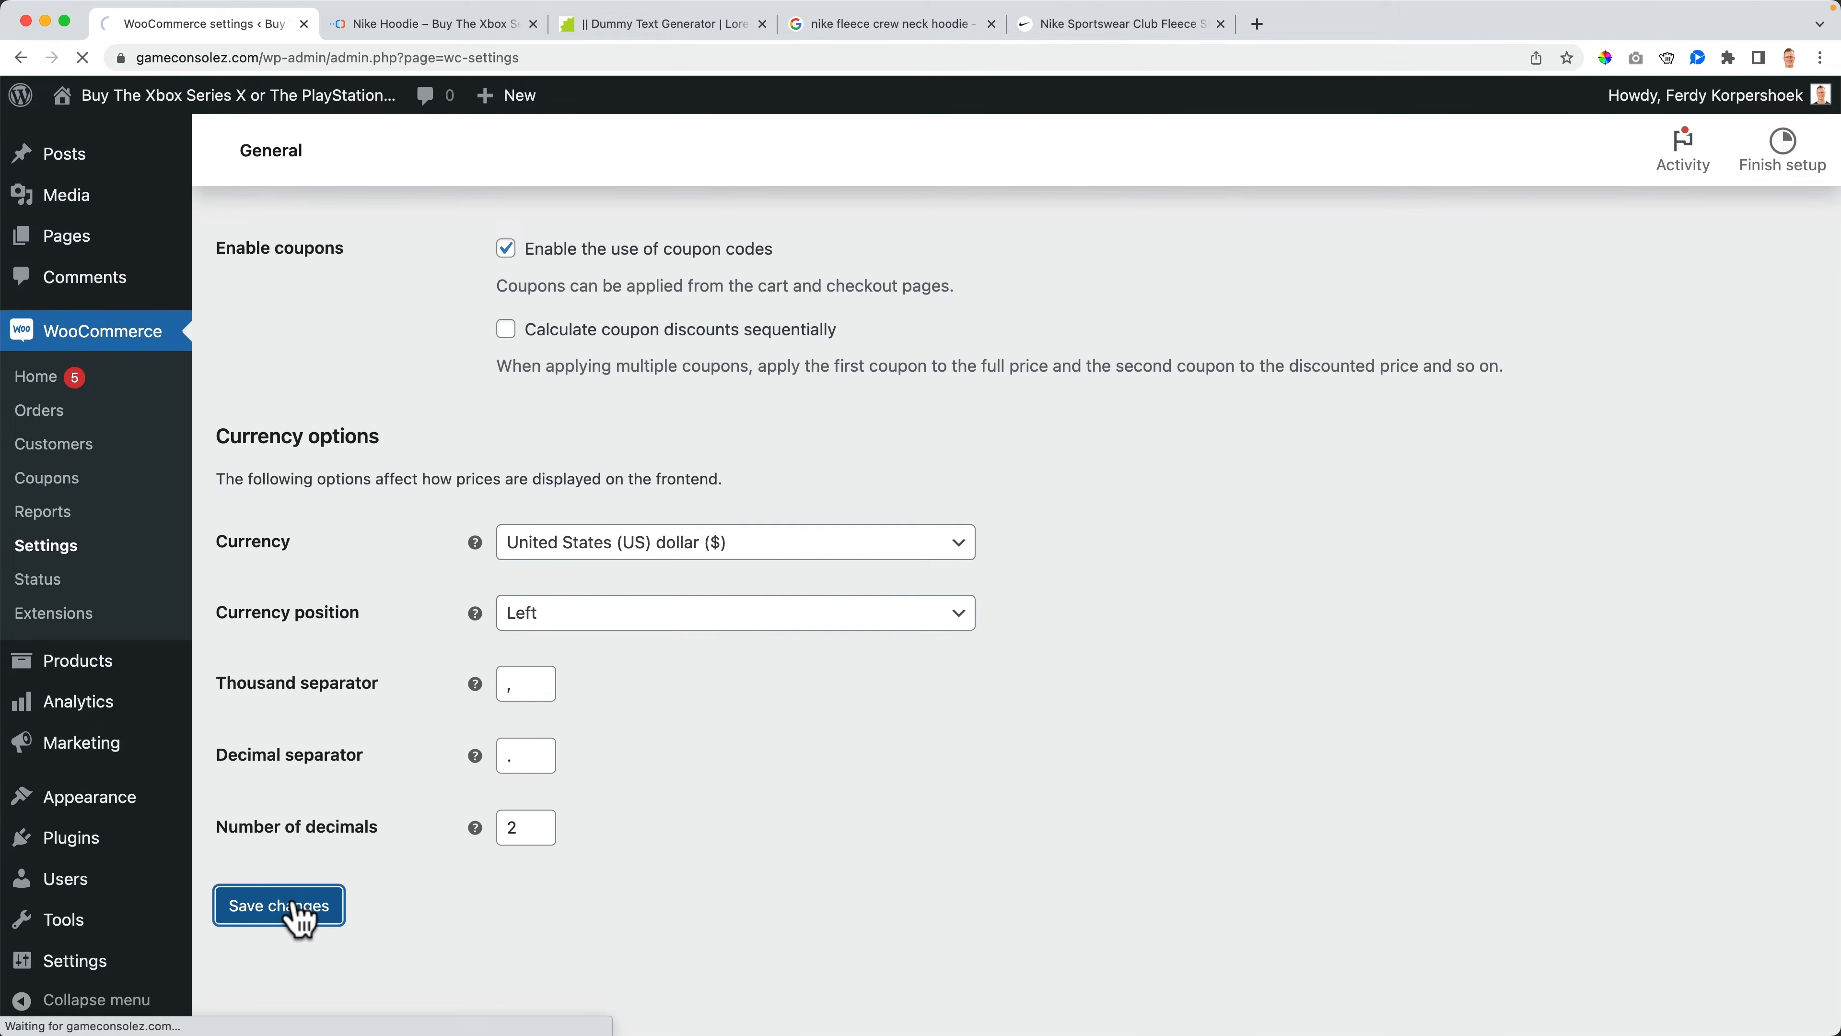
- Open the Nike Hoodie editor from the shop, set its regular price to 49.99, update, and reload the storefront page
click(253, 101)
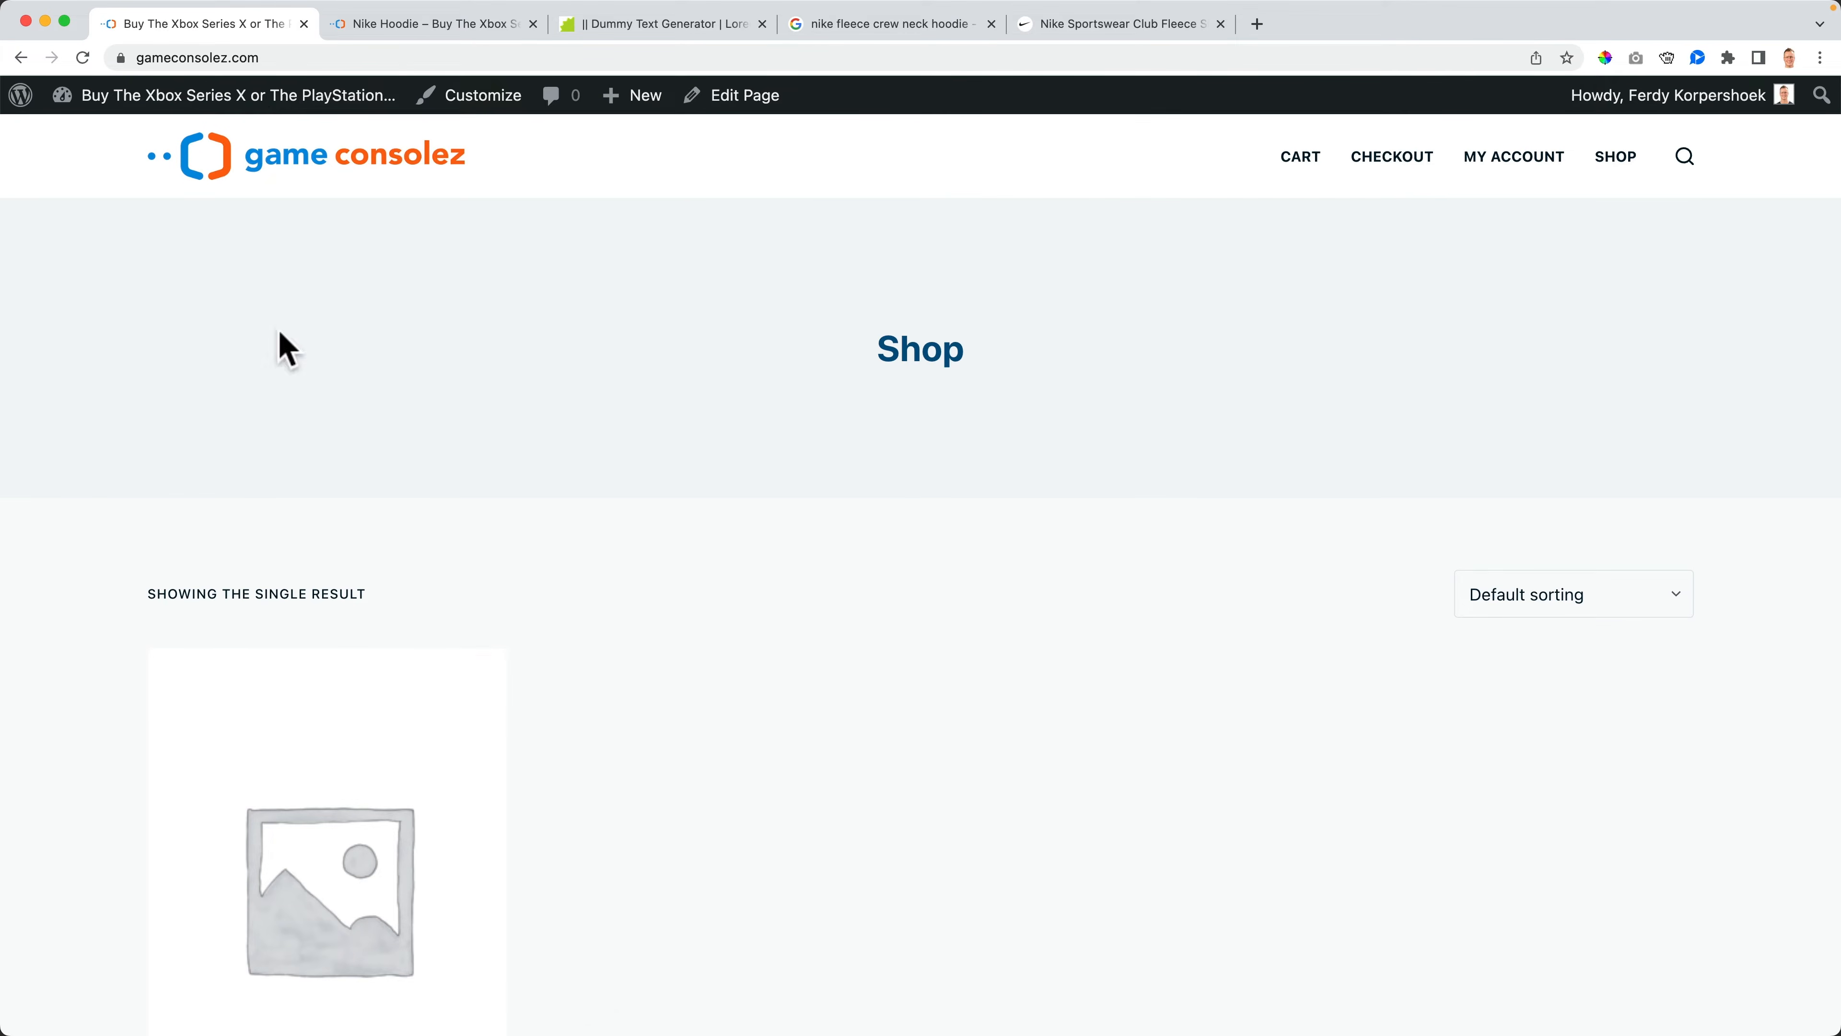
click(329, 870)
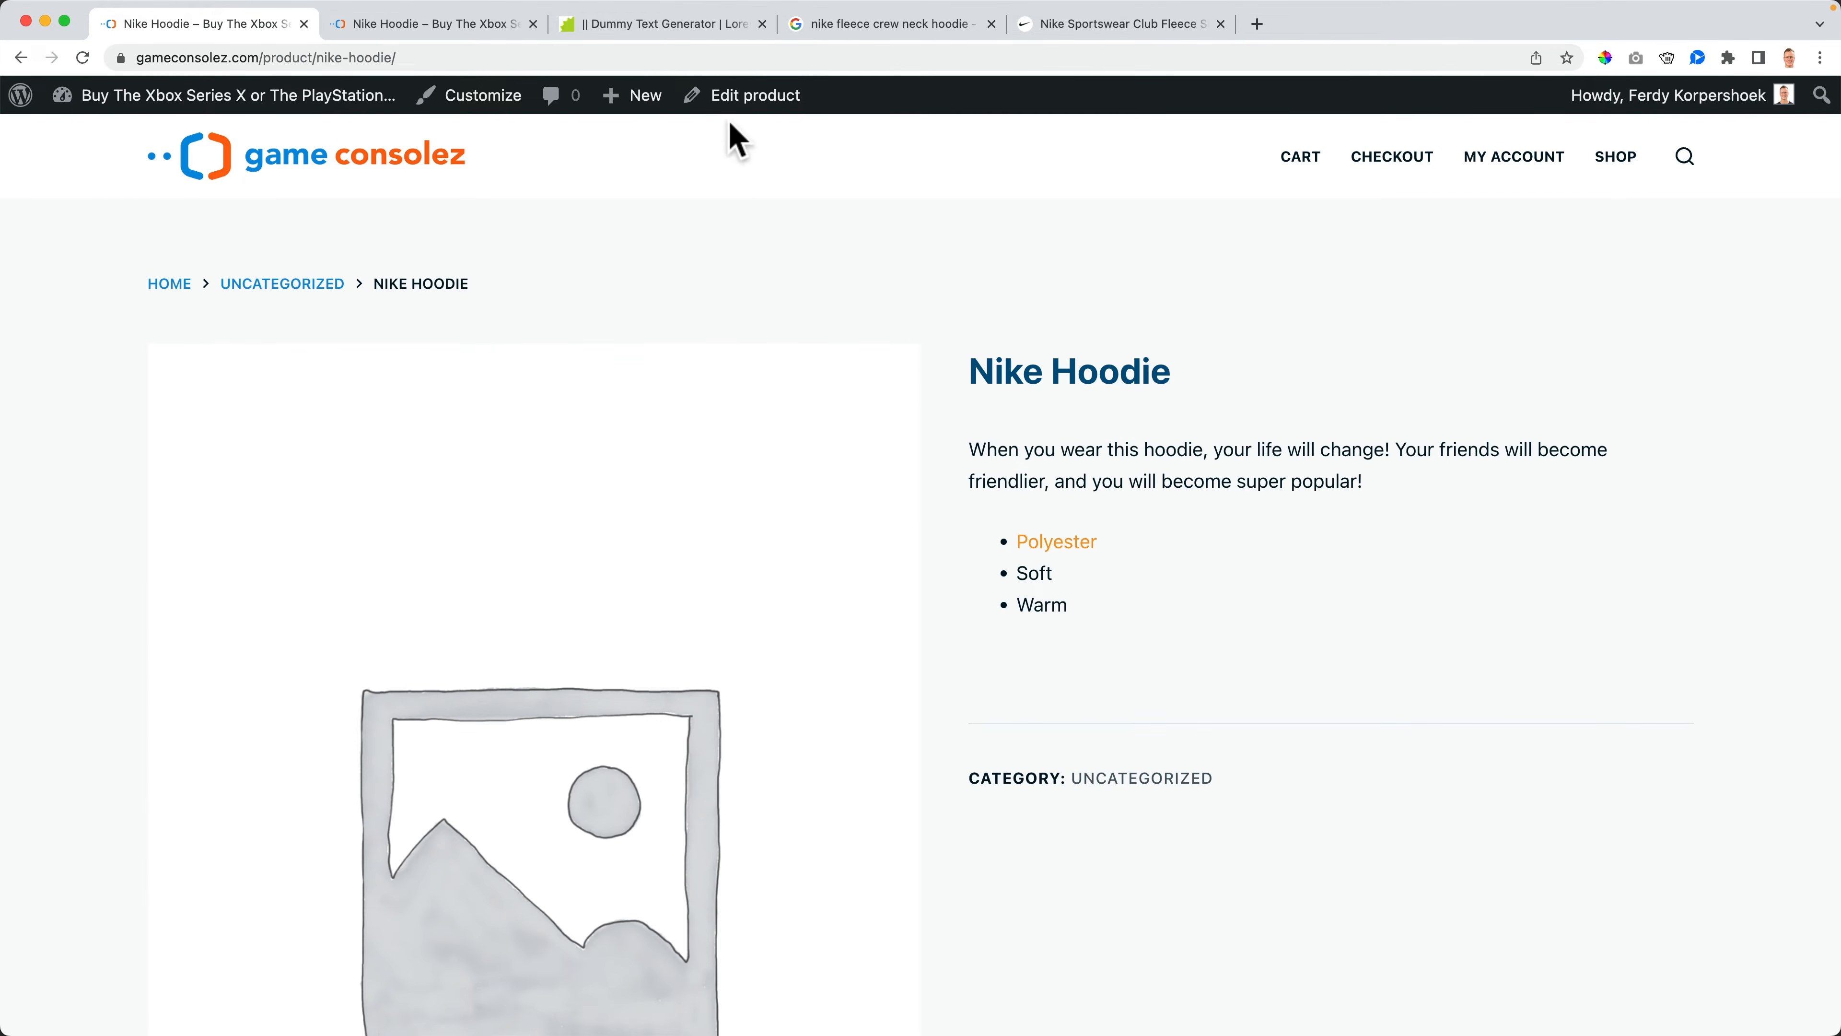
click(735, 105)
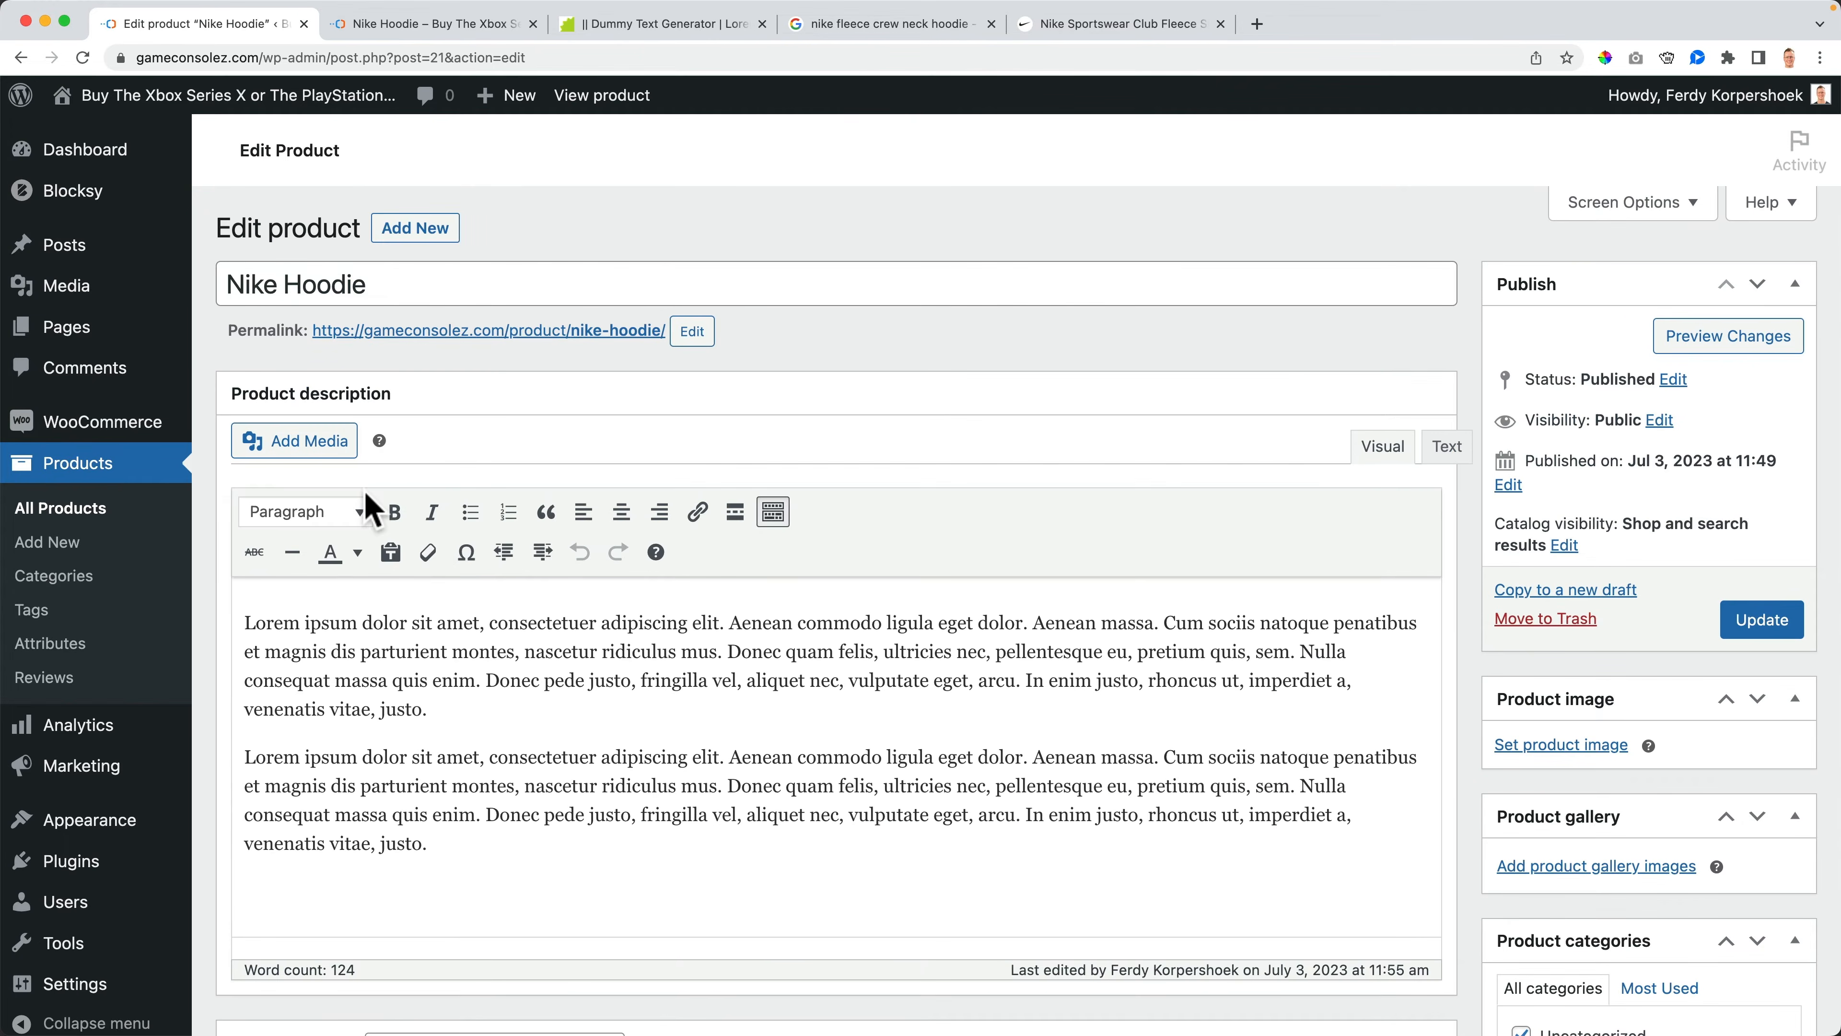
scroll(456, 540, down, 10)
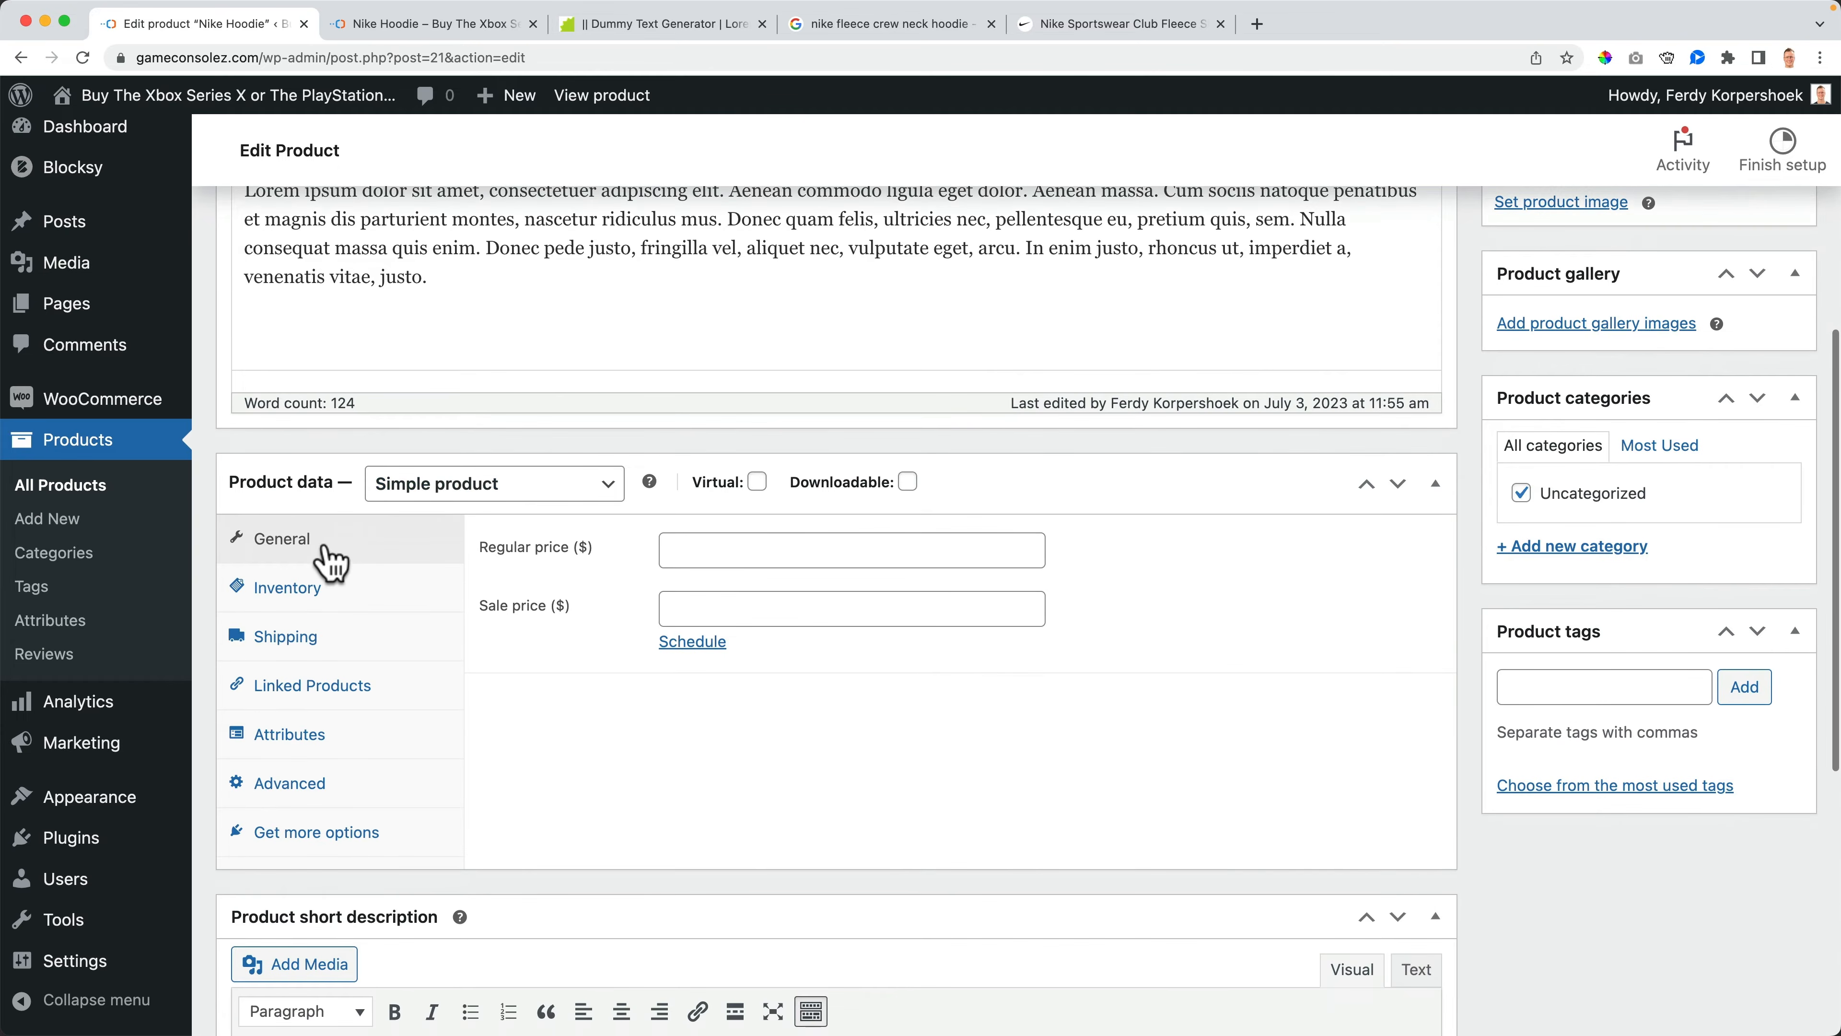
click(734, 552)
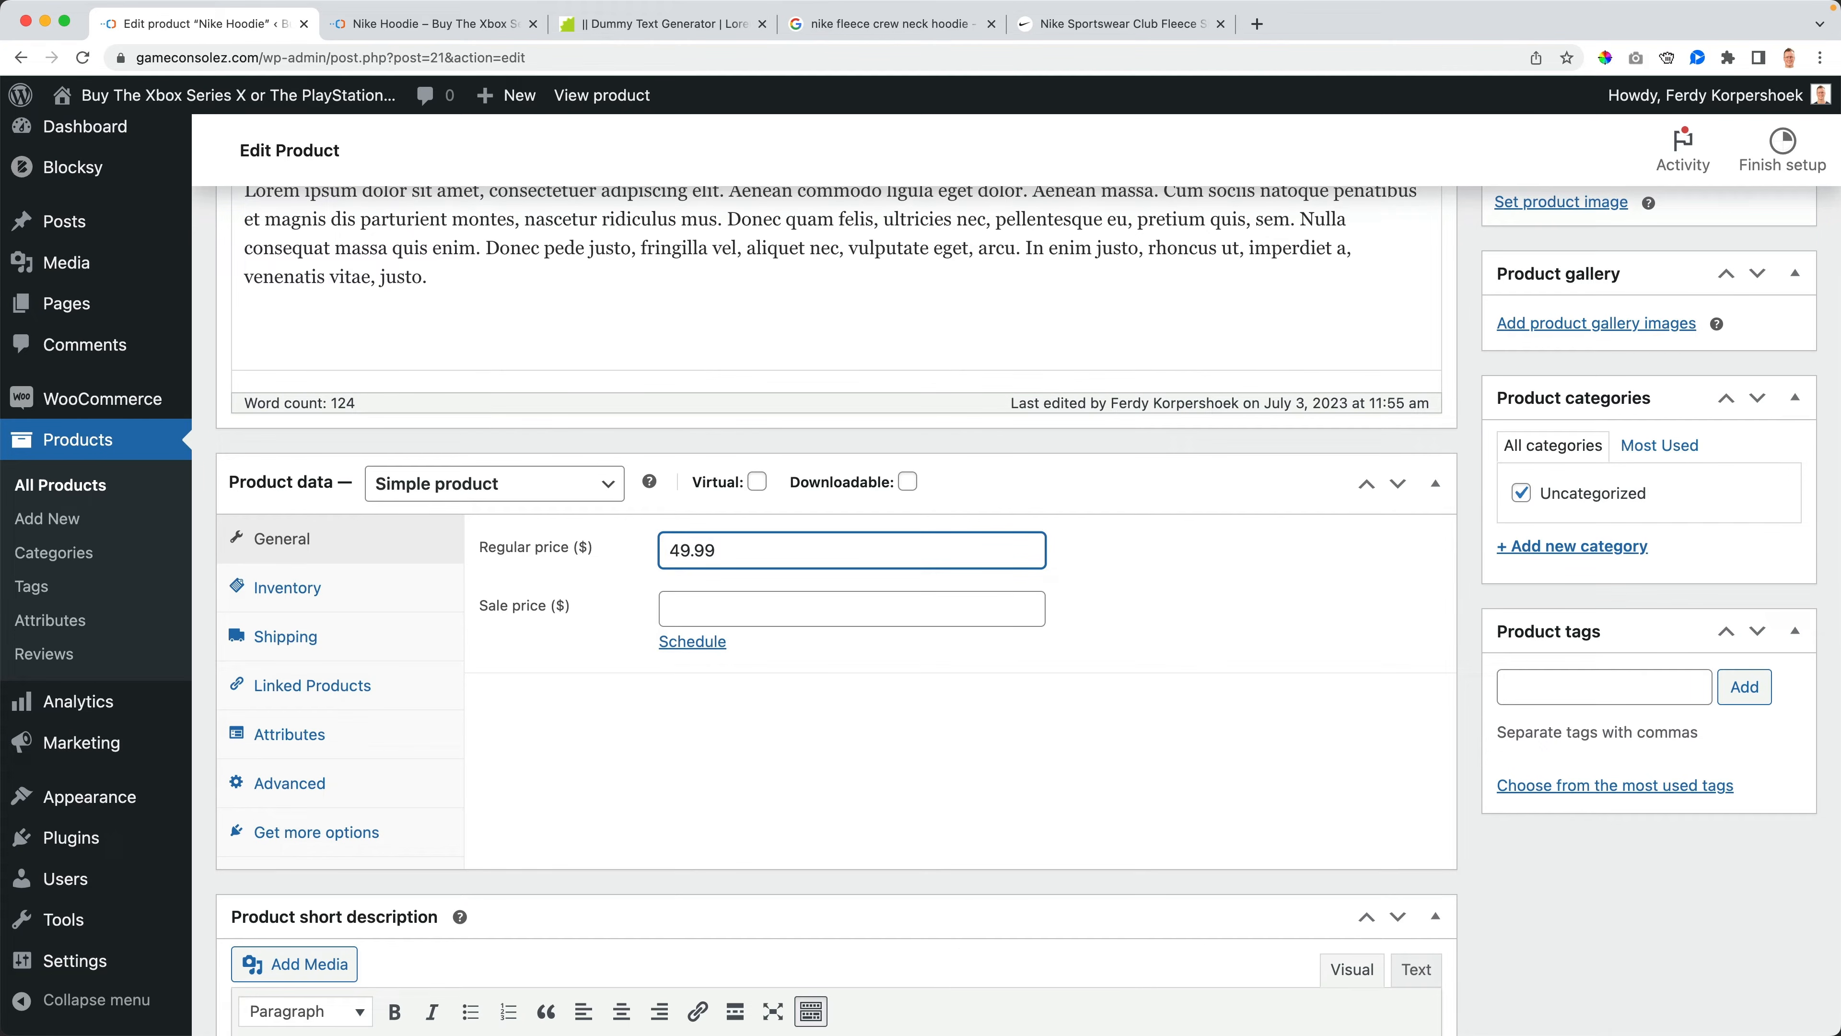
scroll(1184, 423, up, 6)
click(1735, 527)
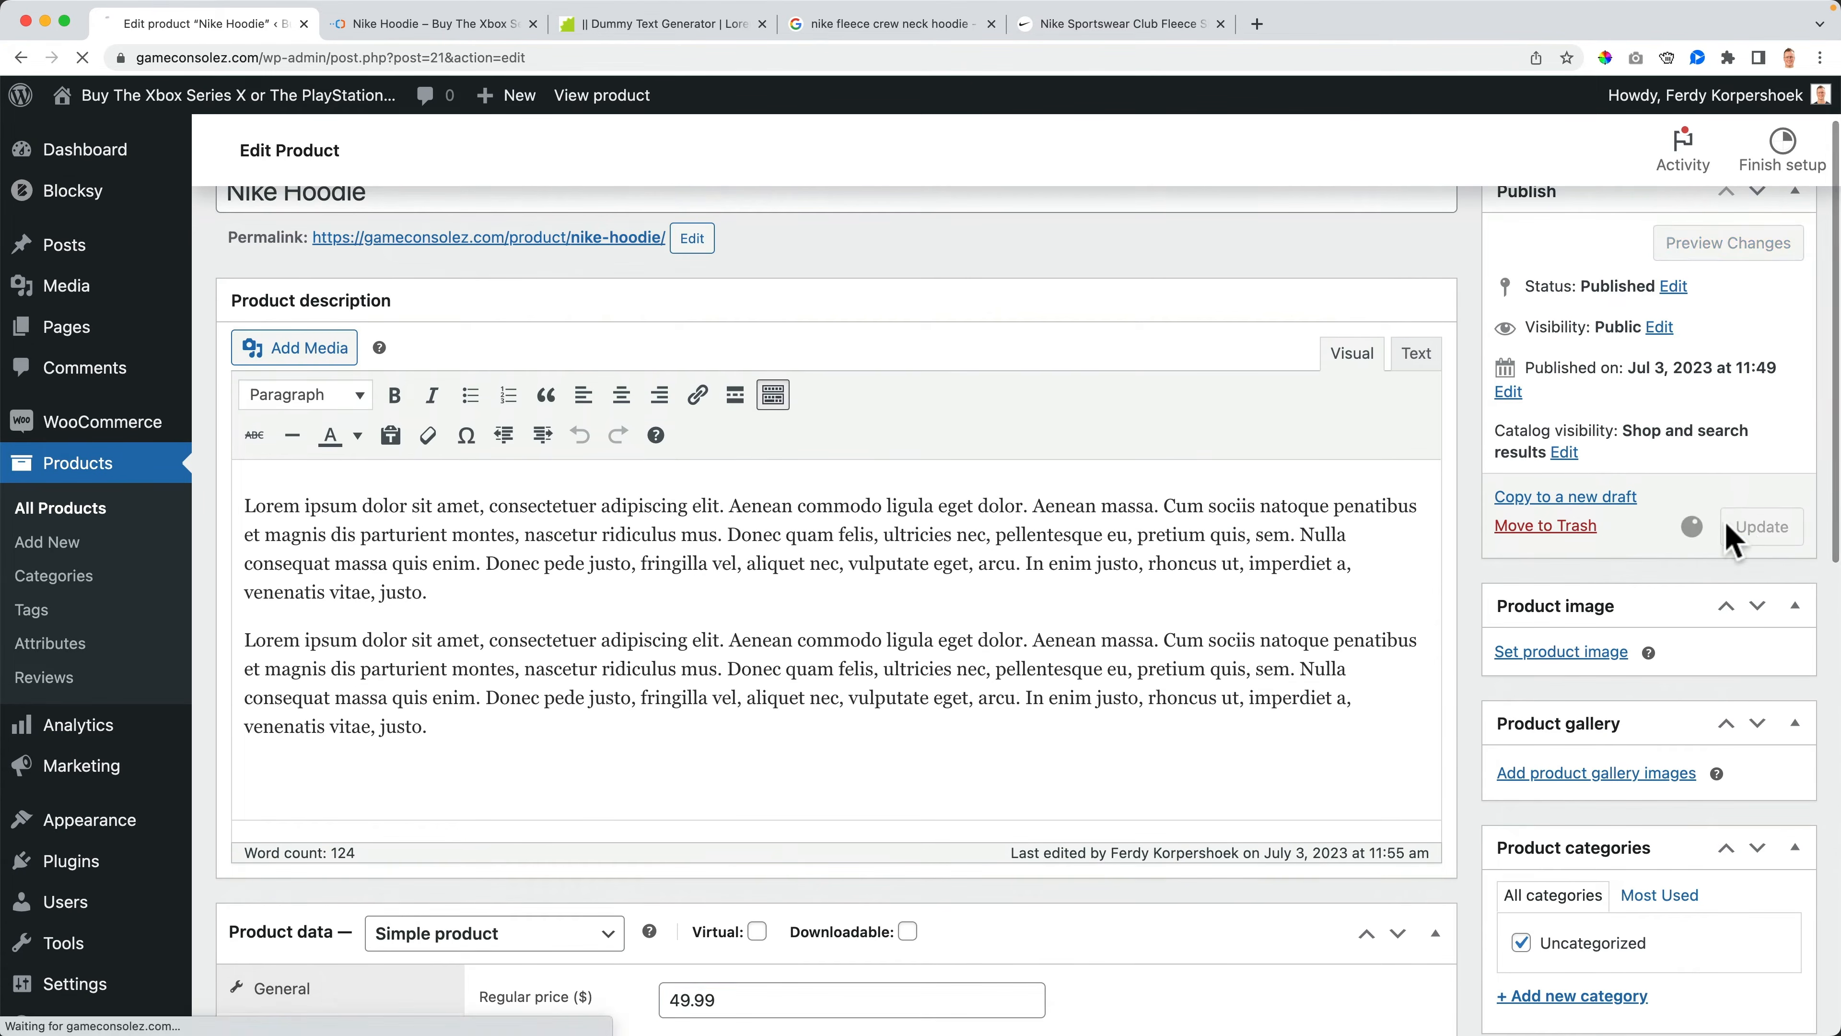
click(436, 26)
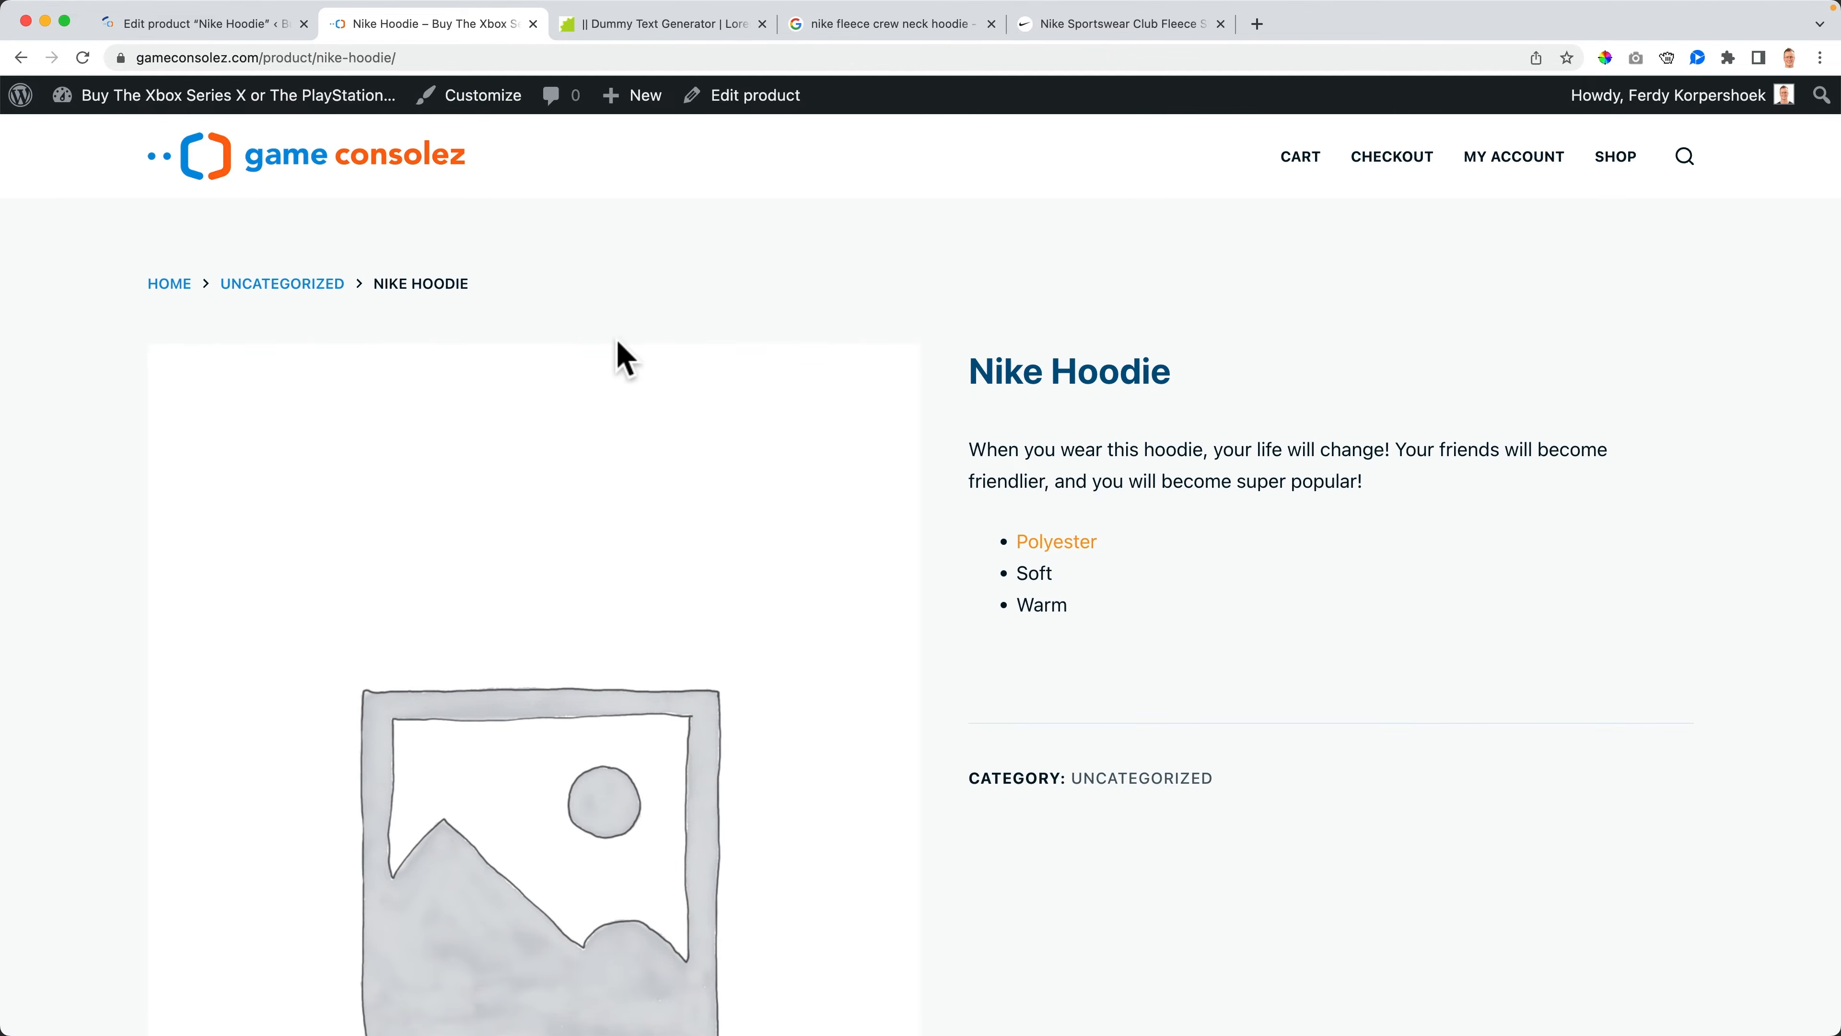
key(super+r)
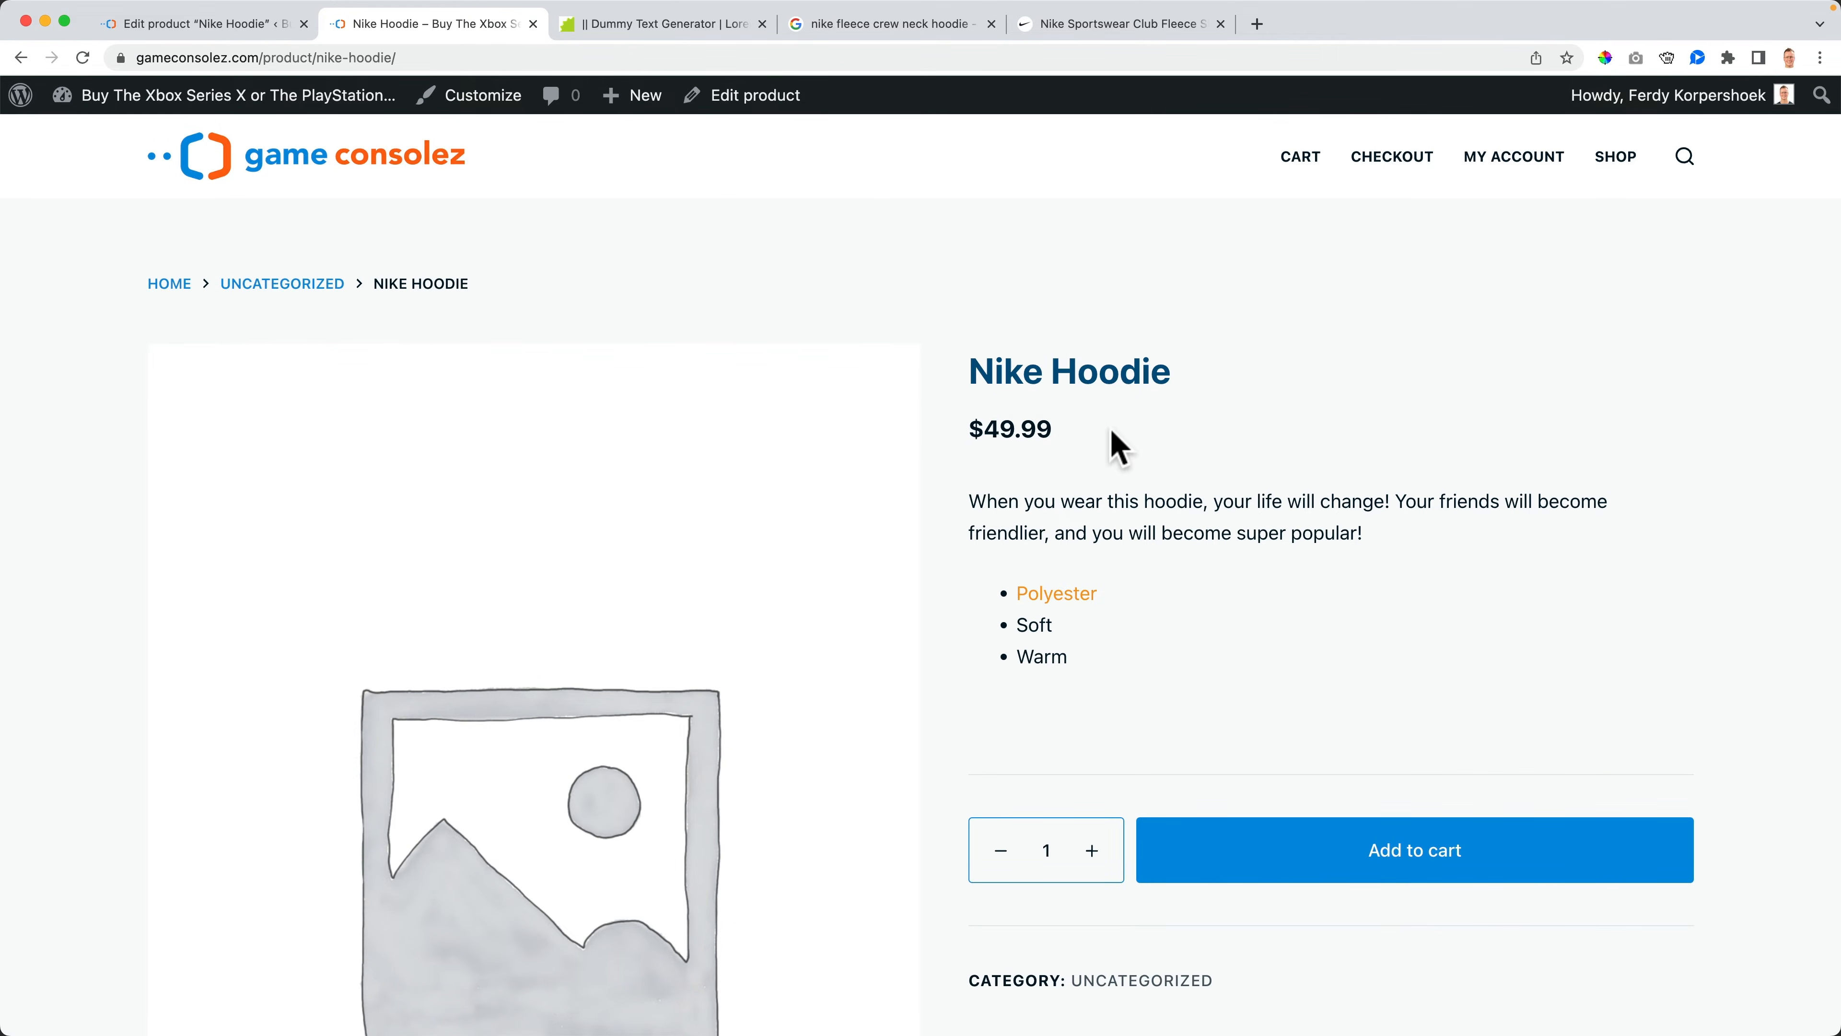
- Set the Nike Hoodie's sale price to 39.99, update the product, and view its storefront page
click(261, 28)
scroll(886, 528, down, 10)
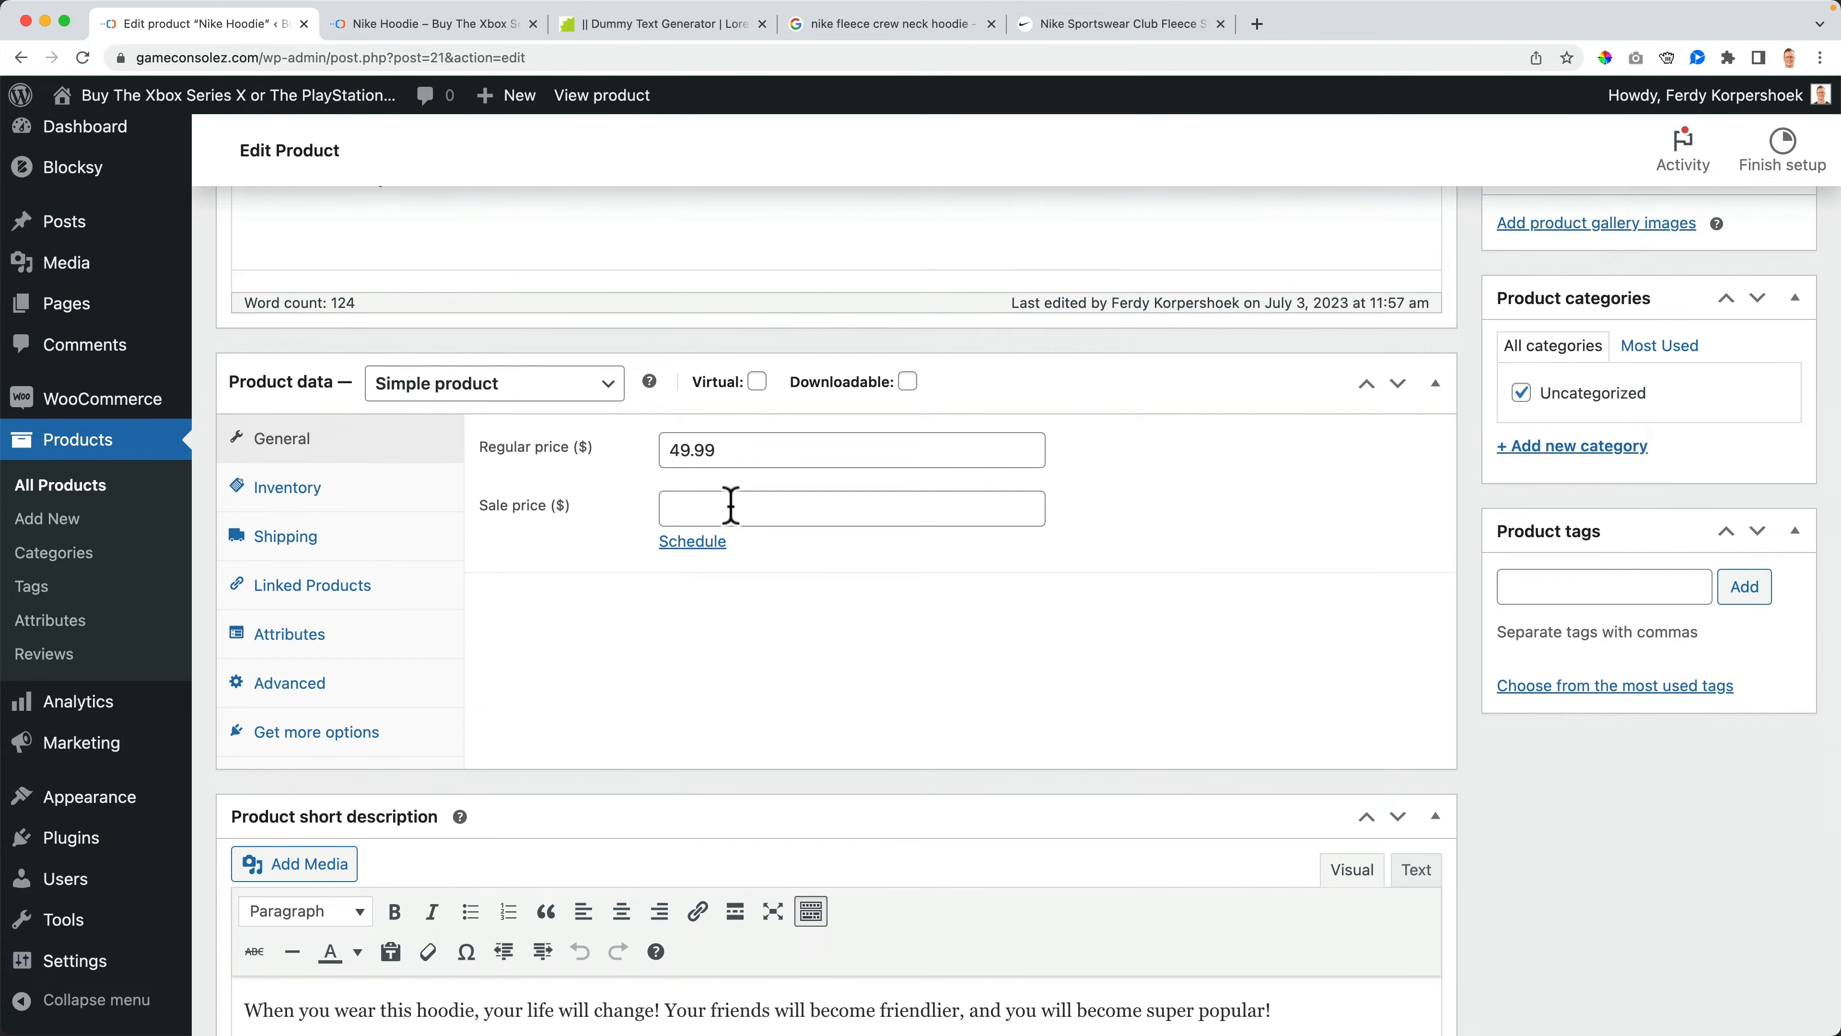
click(749, 506)
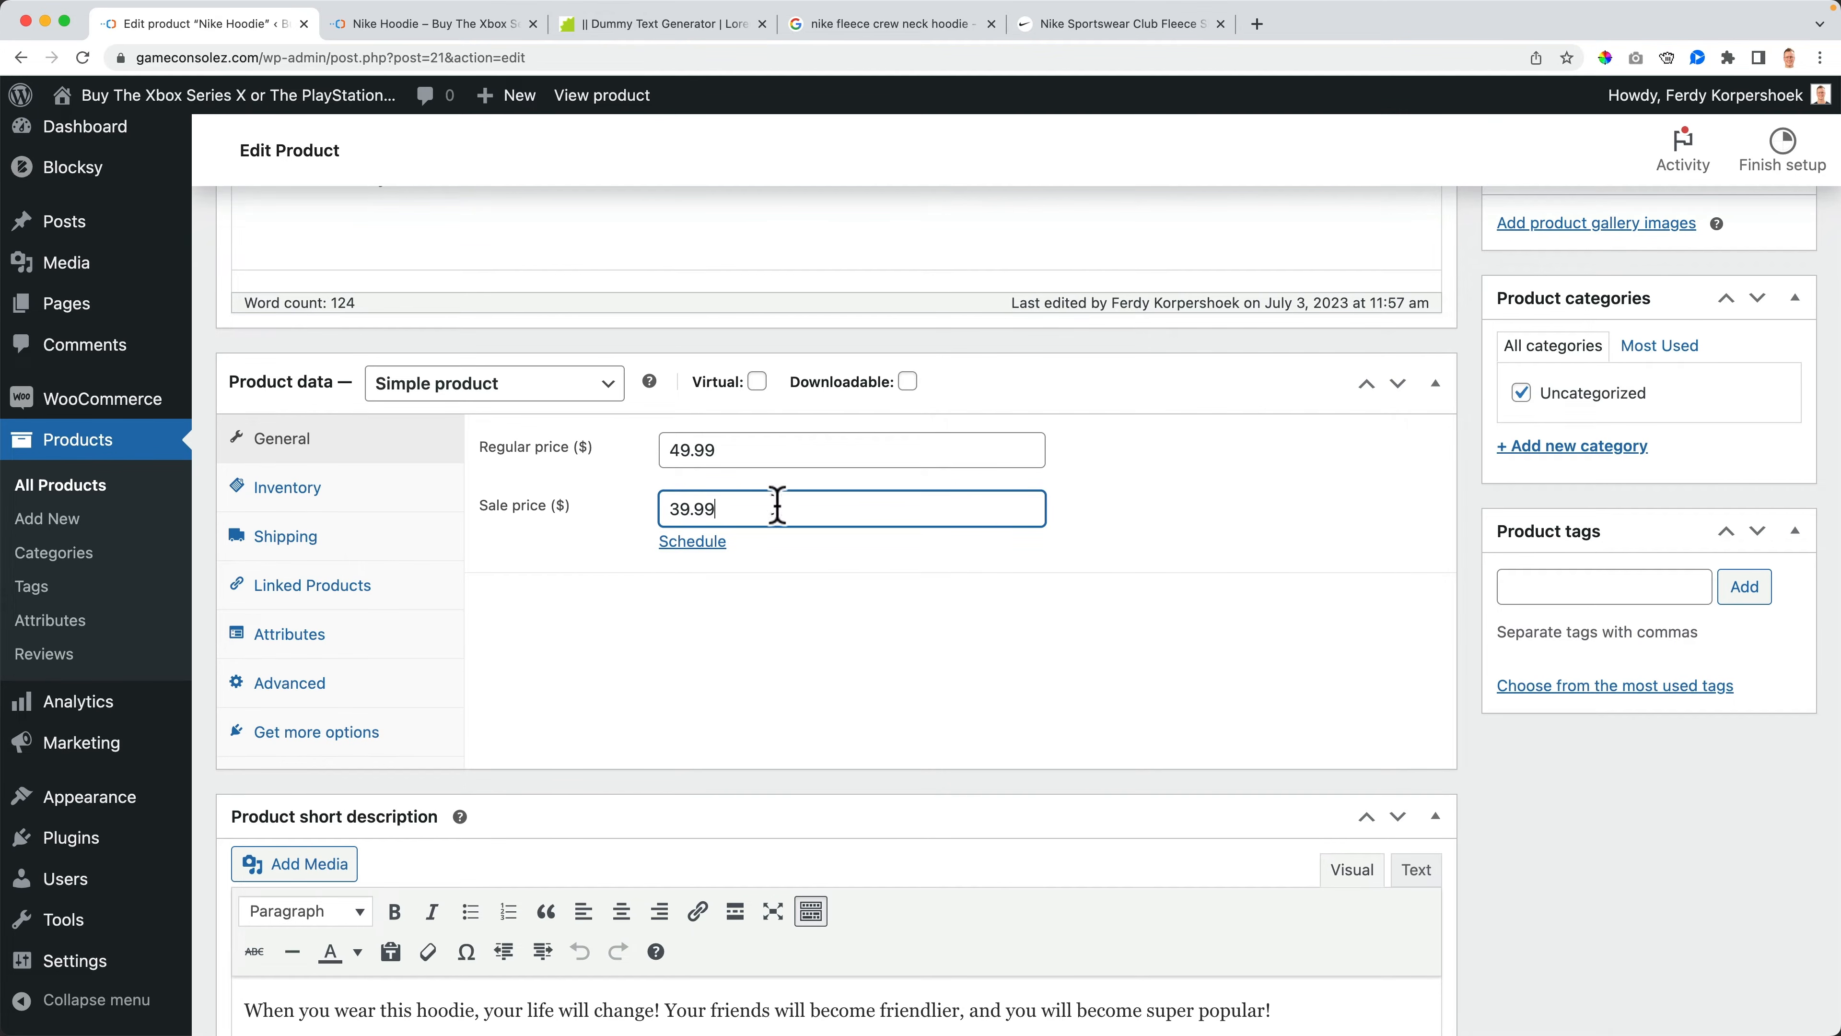
scroll(1545, 416, up, 5)
click(1760, 361)
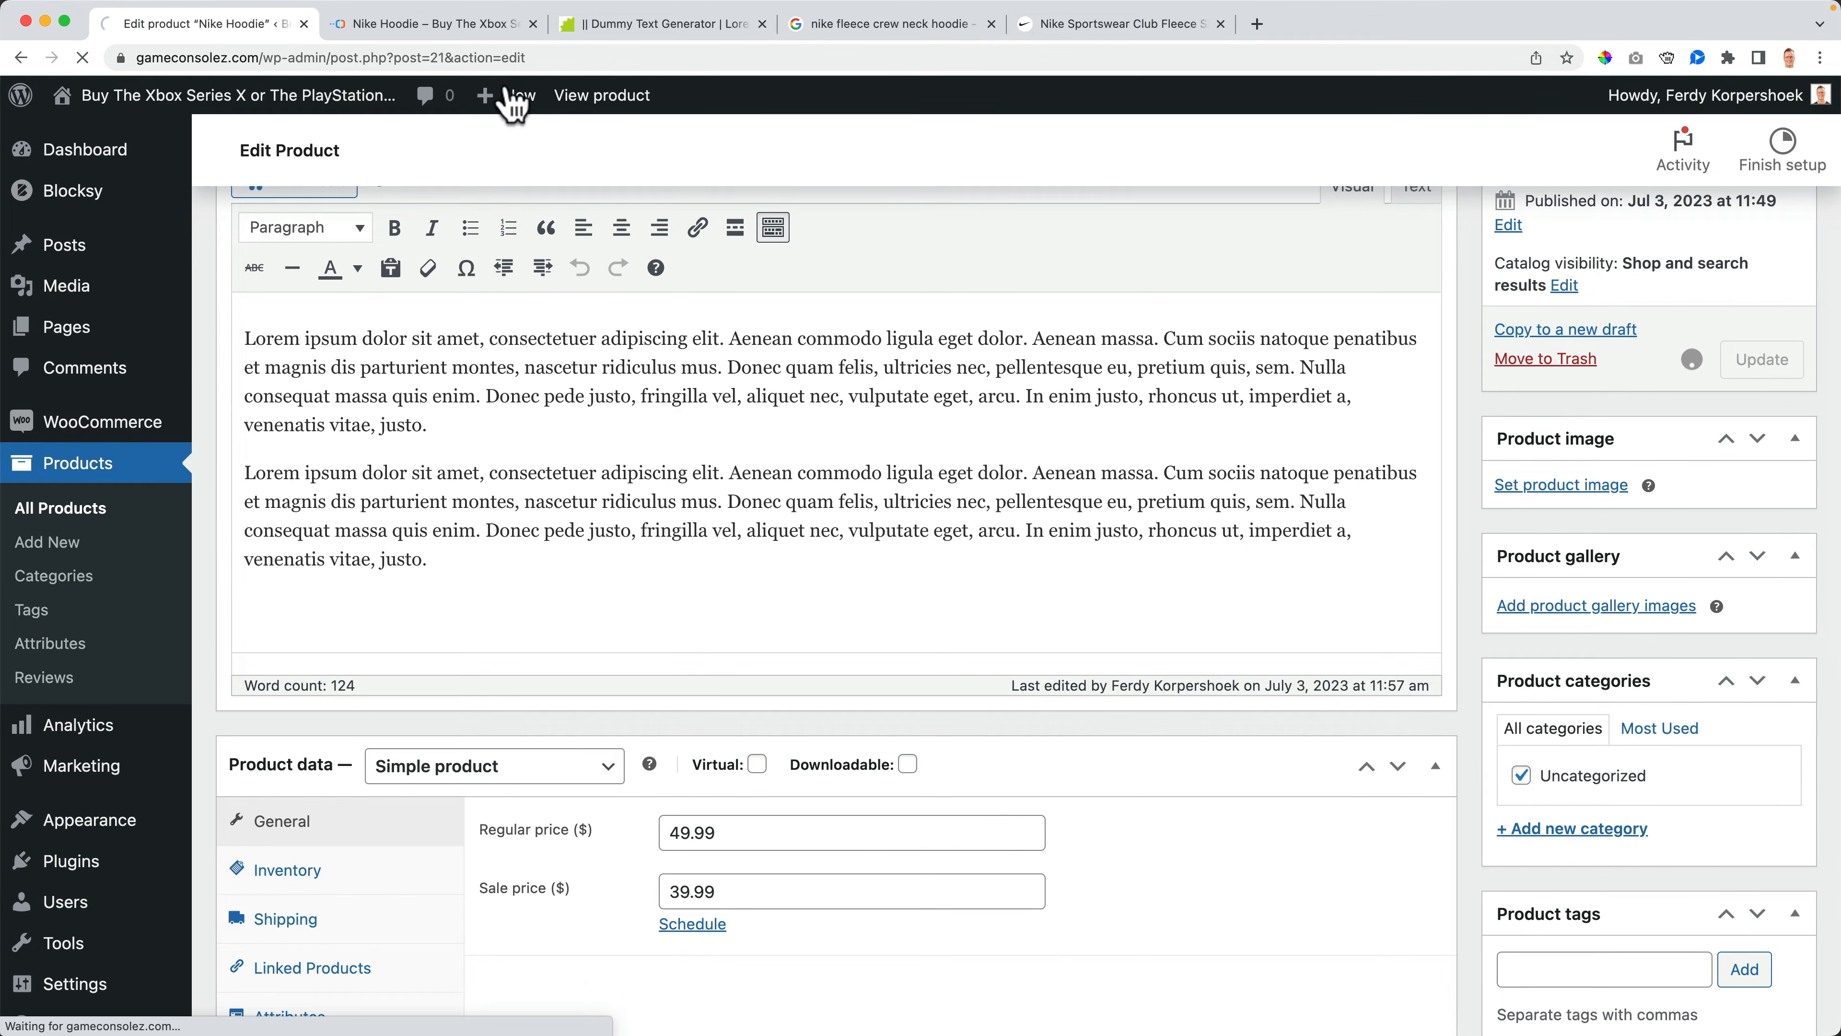
click(434, 24)
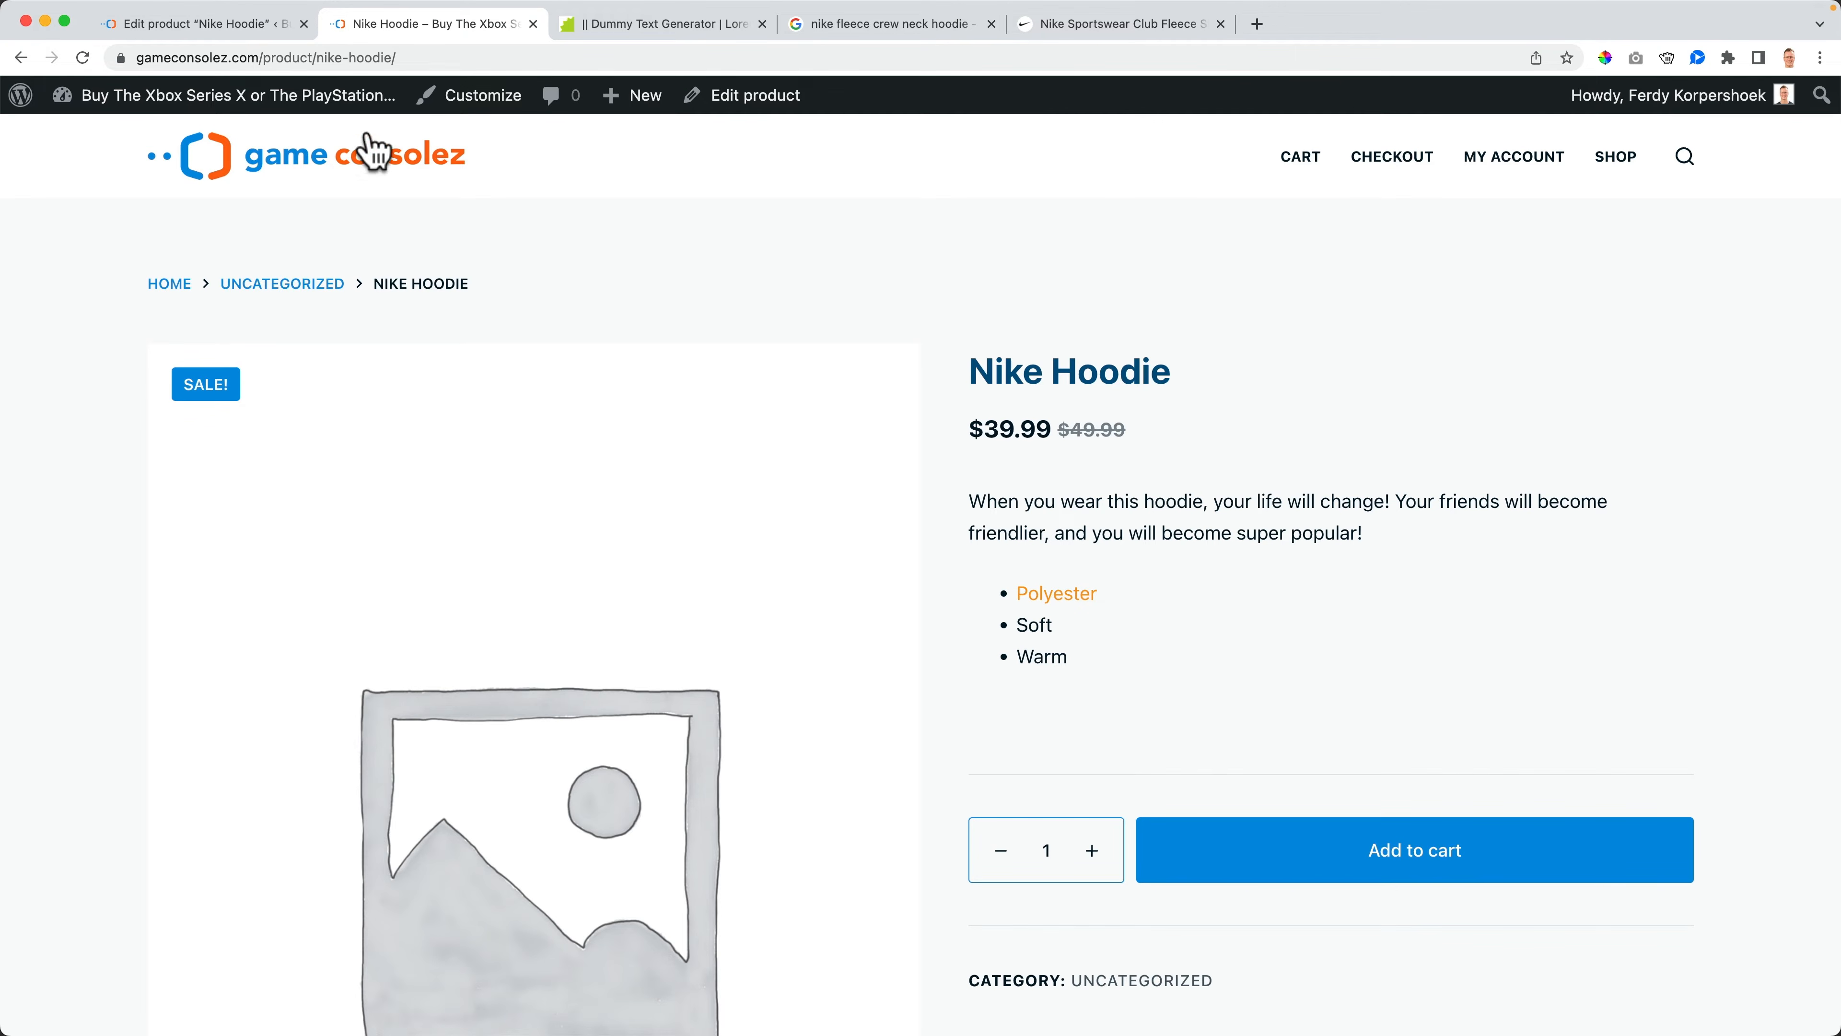
- Schedule the sale price dates from 2023-07-03 to 2023-07-31, update the product, and view the storefront page
click(254, 29)
scroll(522, 509, down, 10)
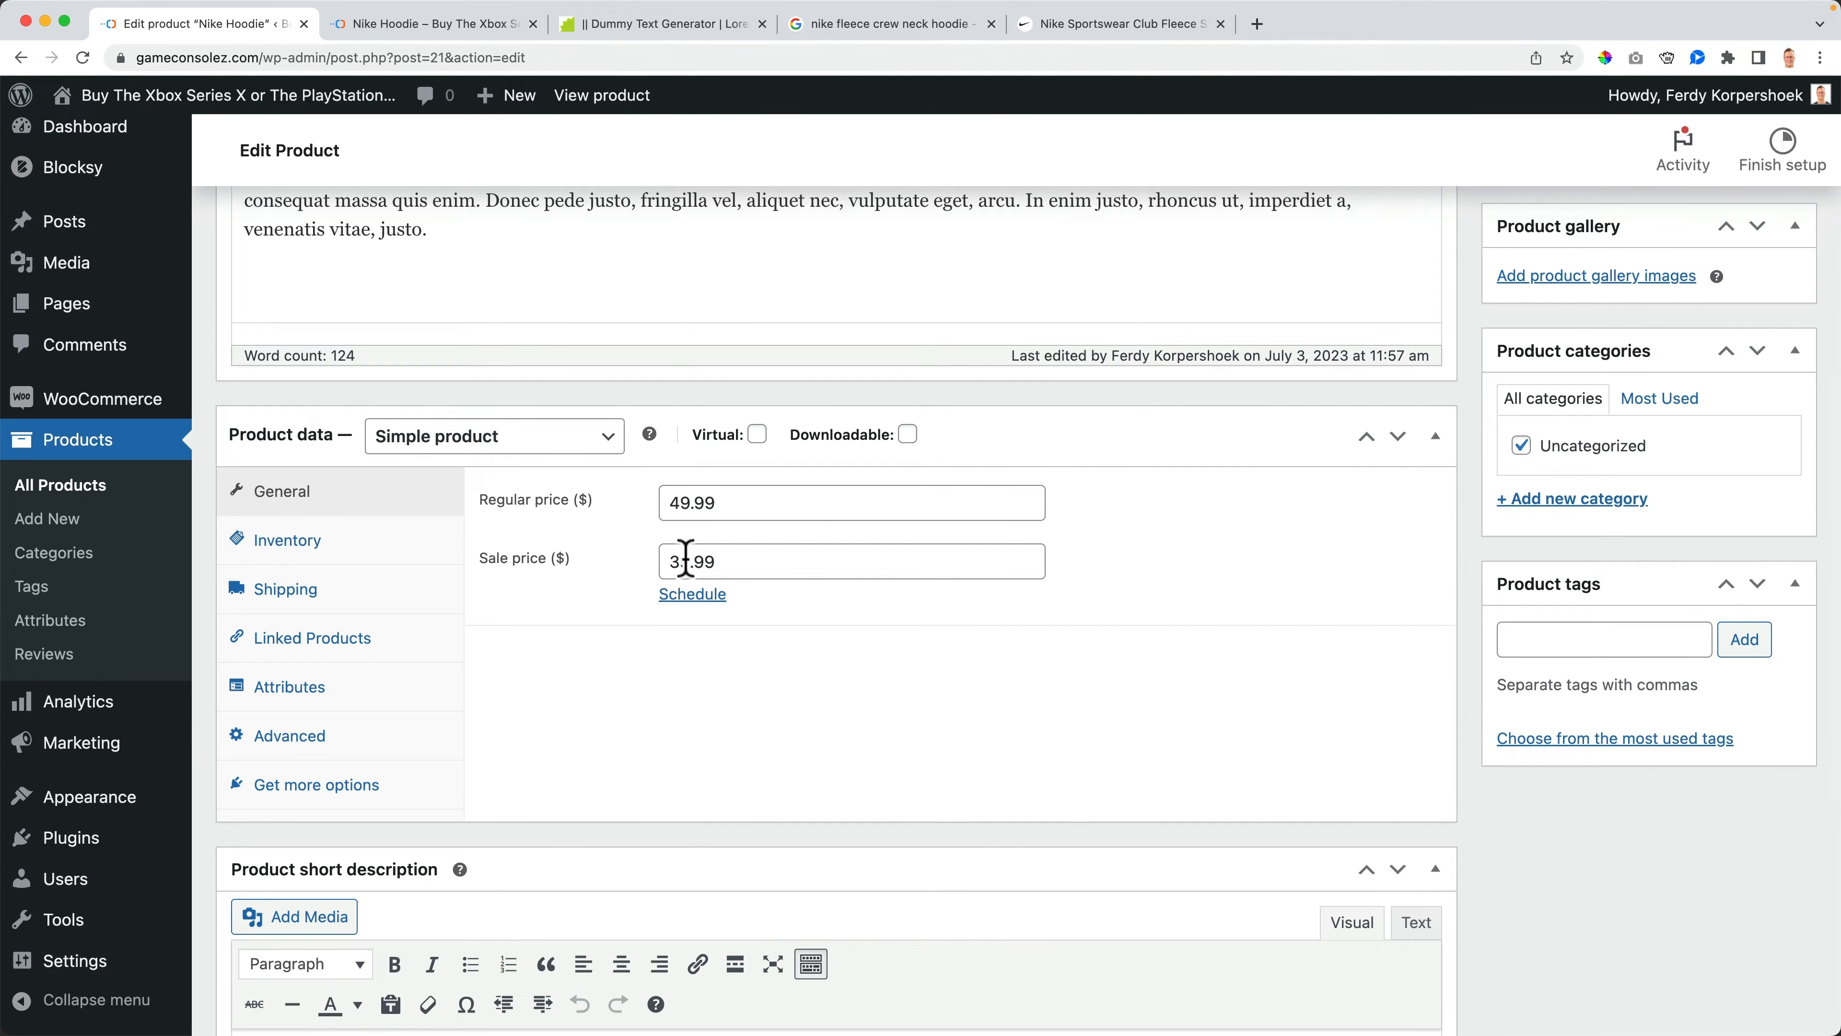
click(698, 595)
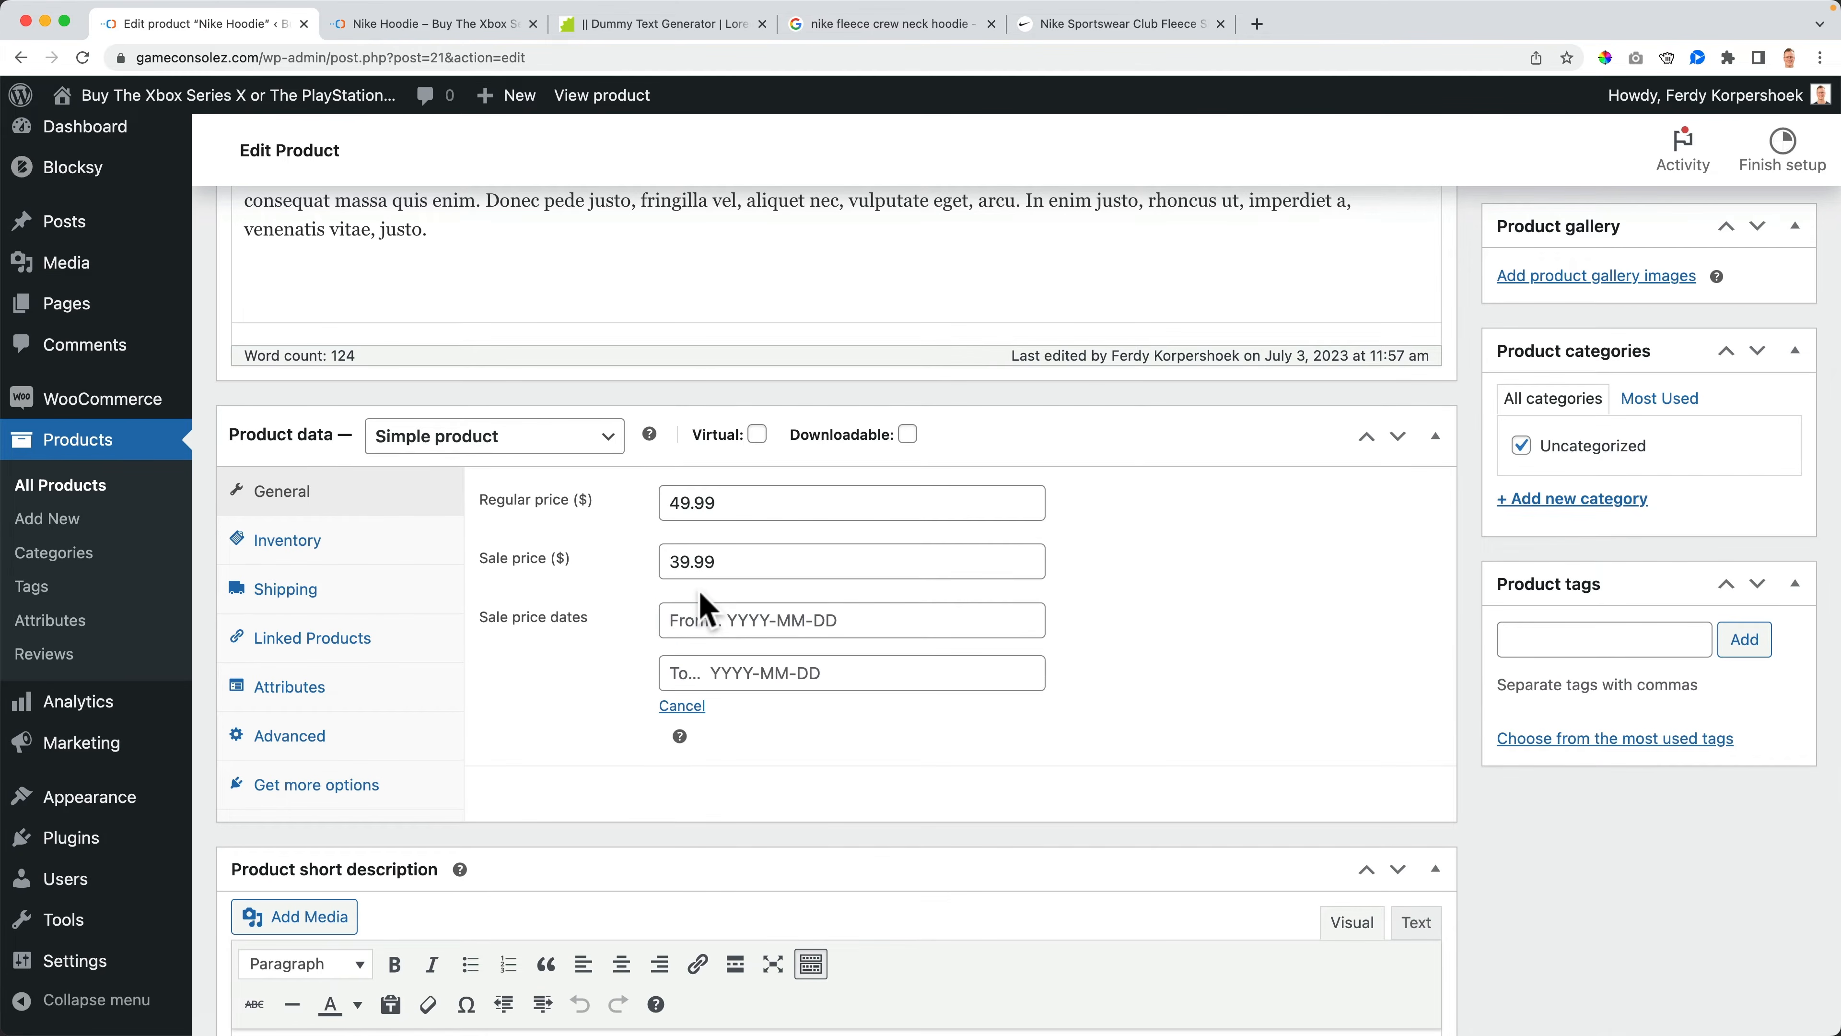
click(751, 620)
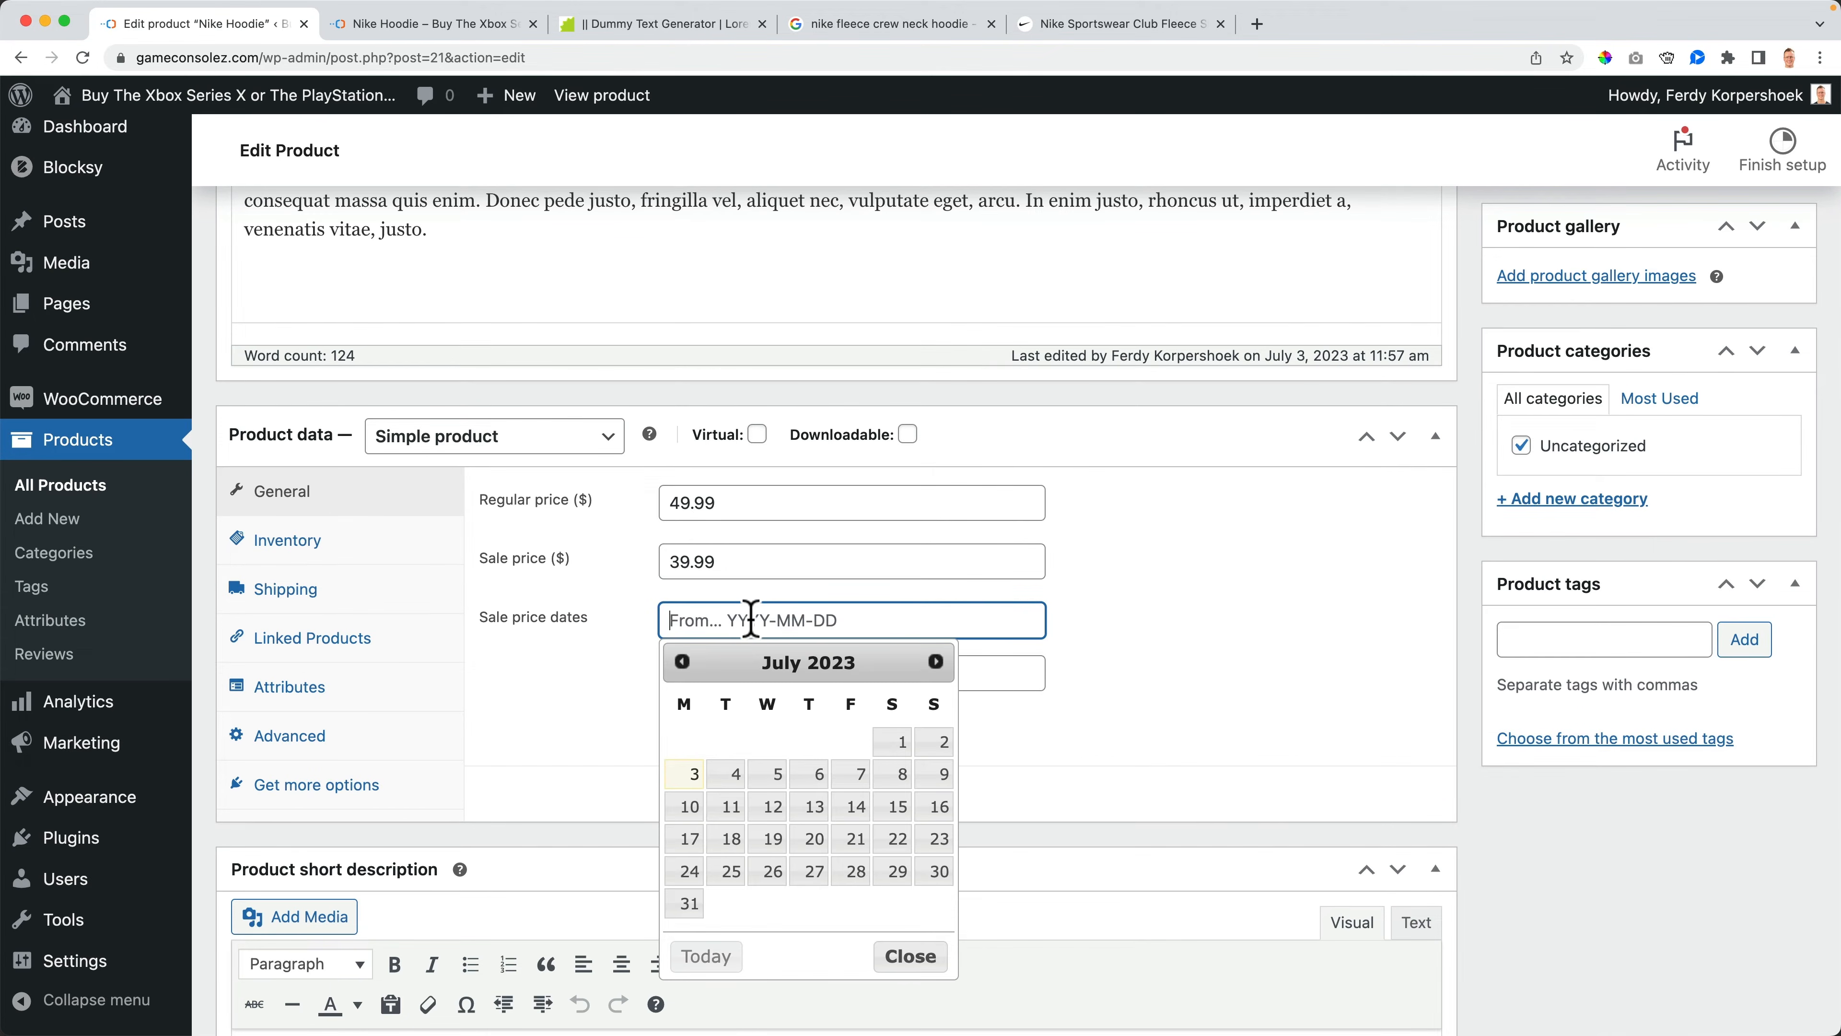
click(687, 772)
click(779, 674)
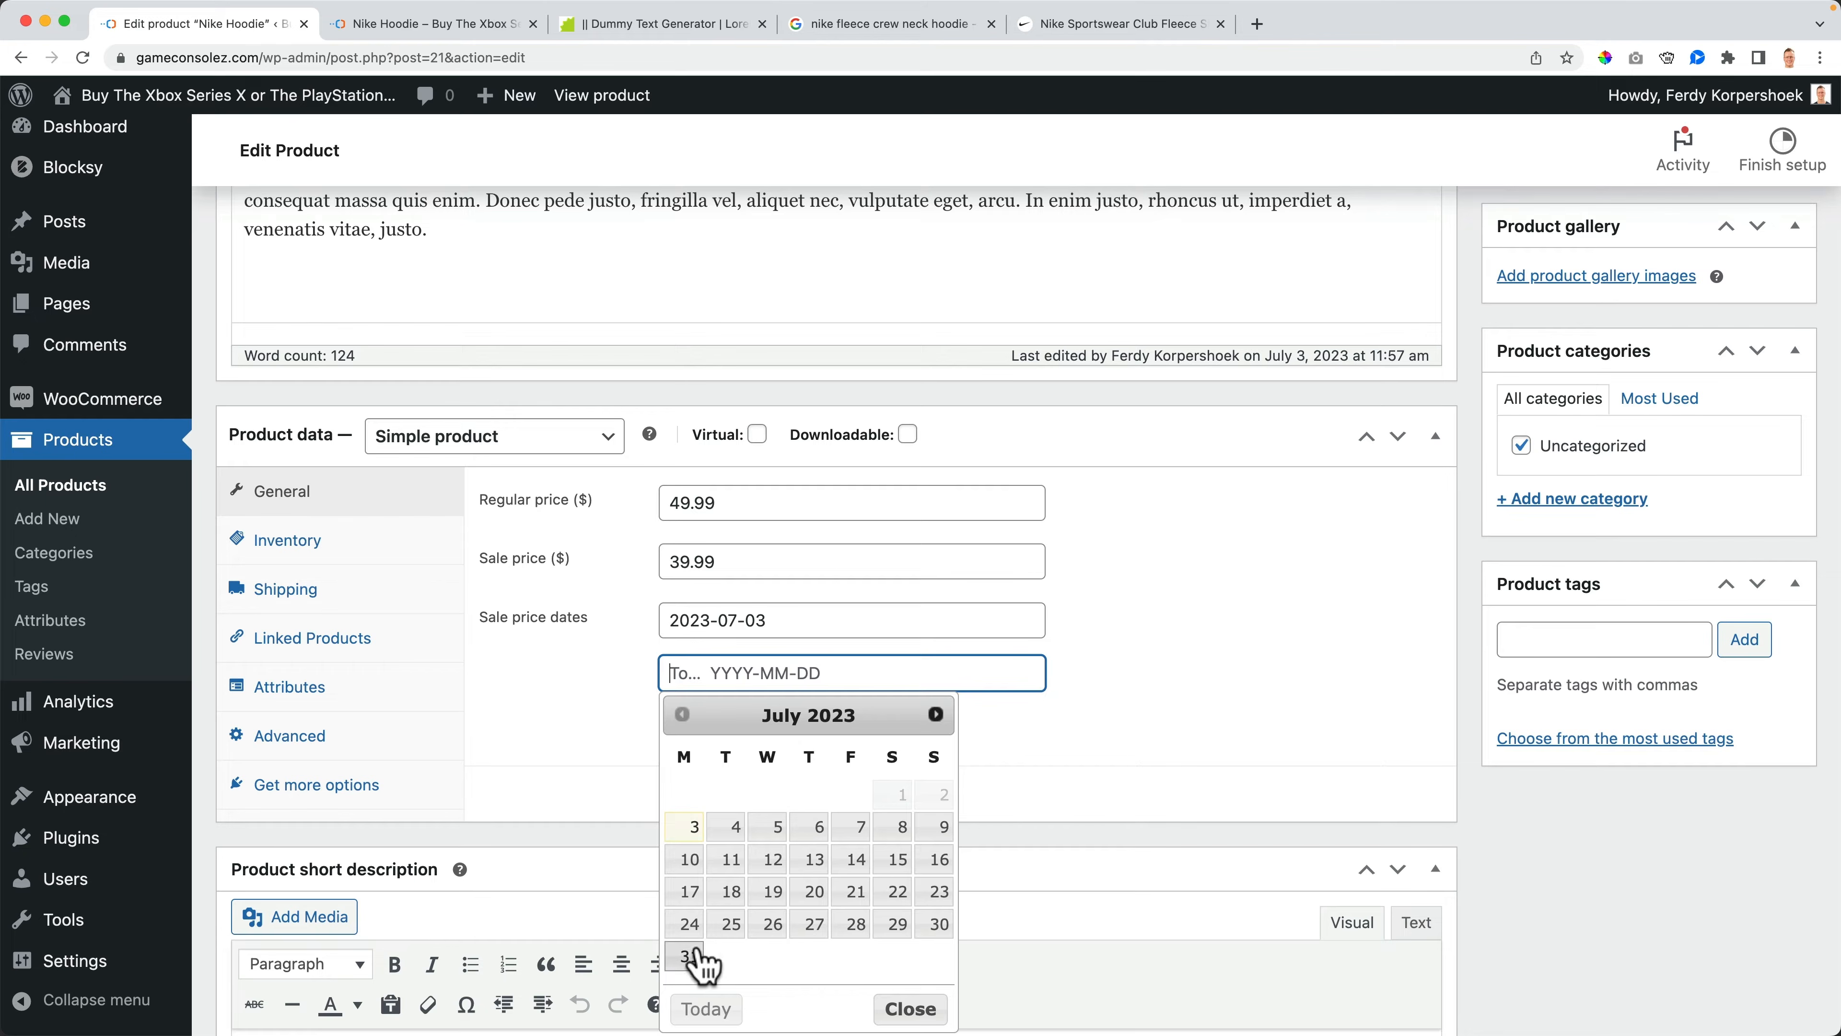
click(685, 957)
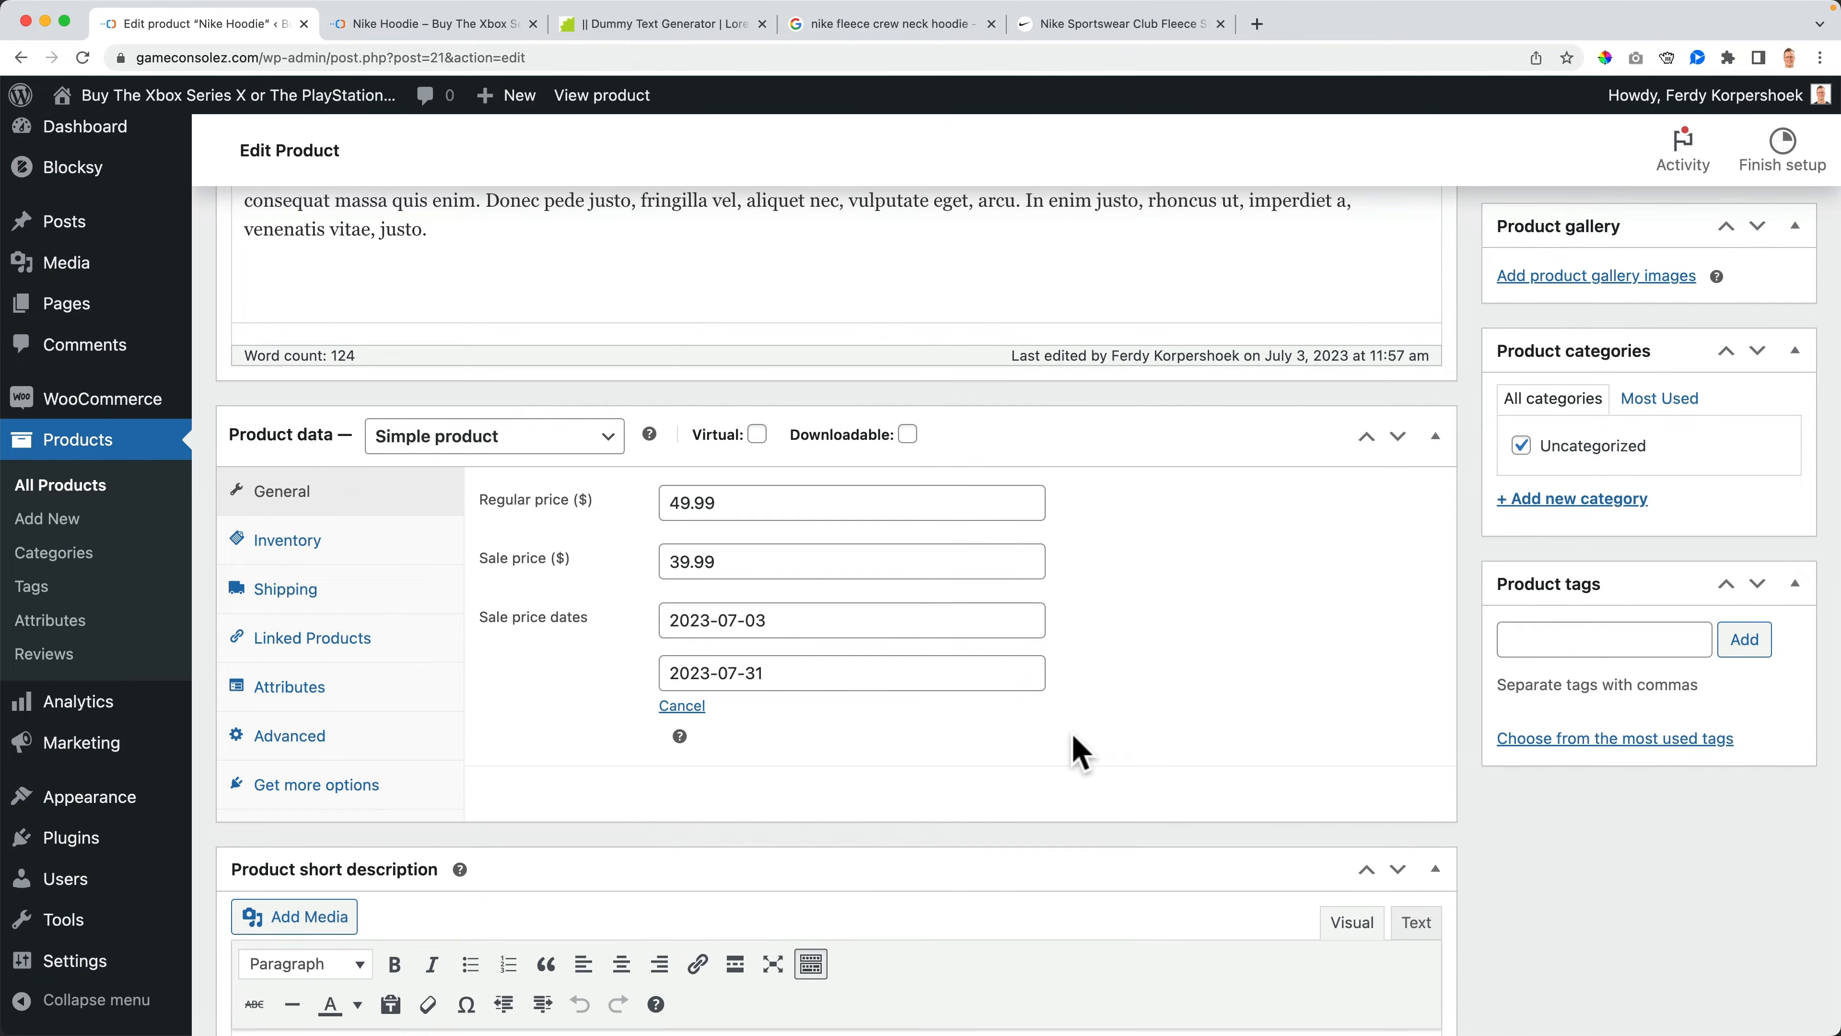
scroll(1081, 754, up, 4)
click(1777, 279)
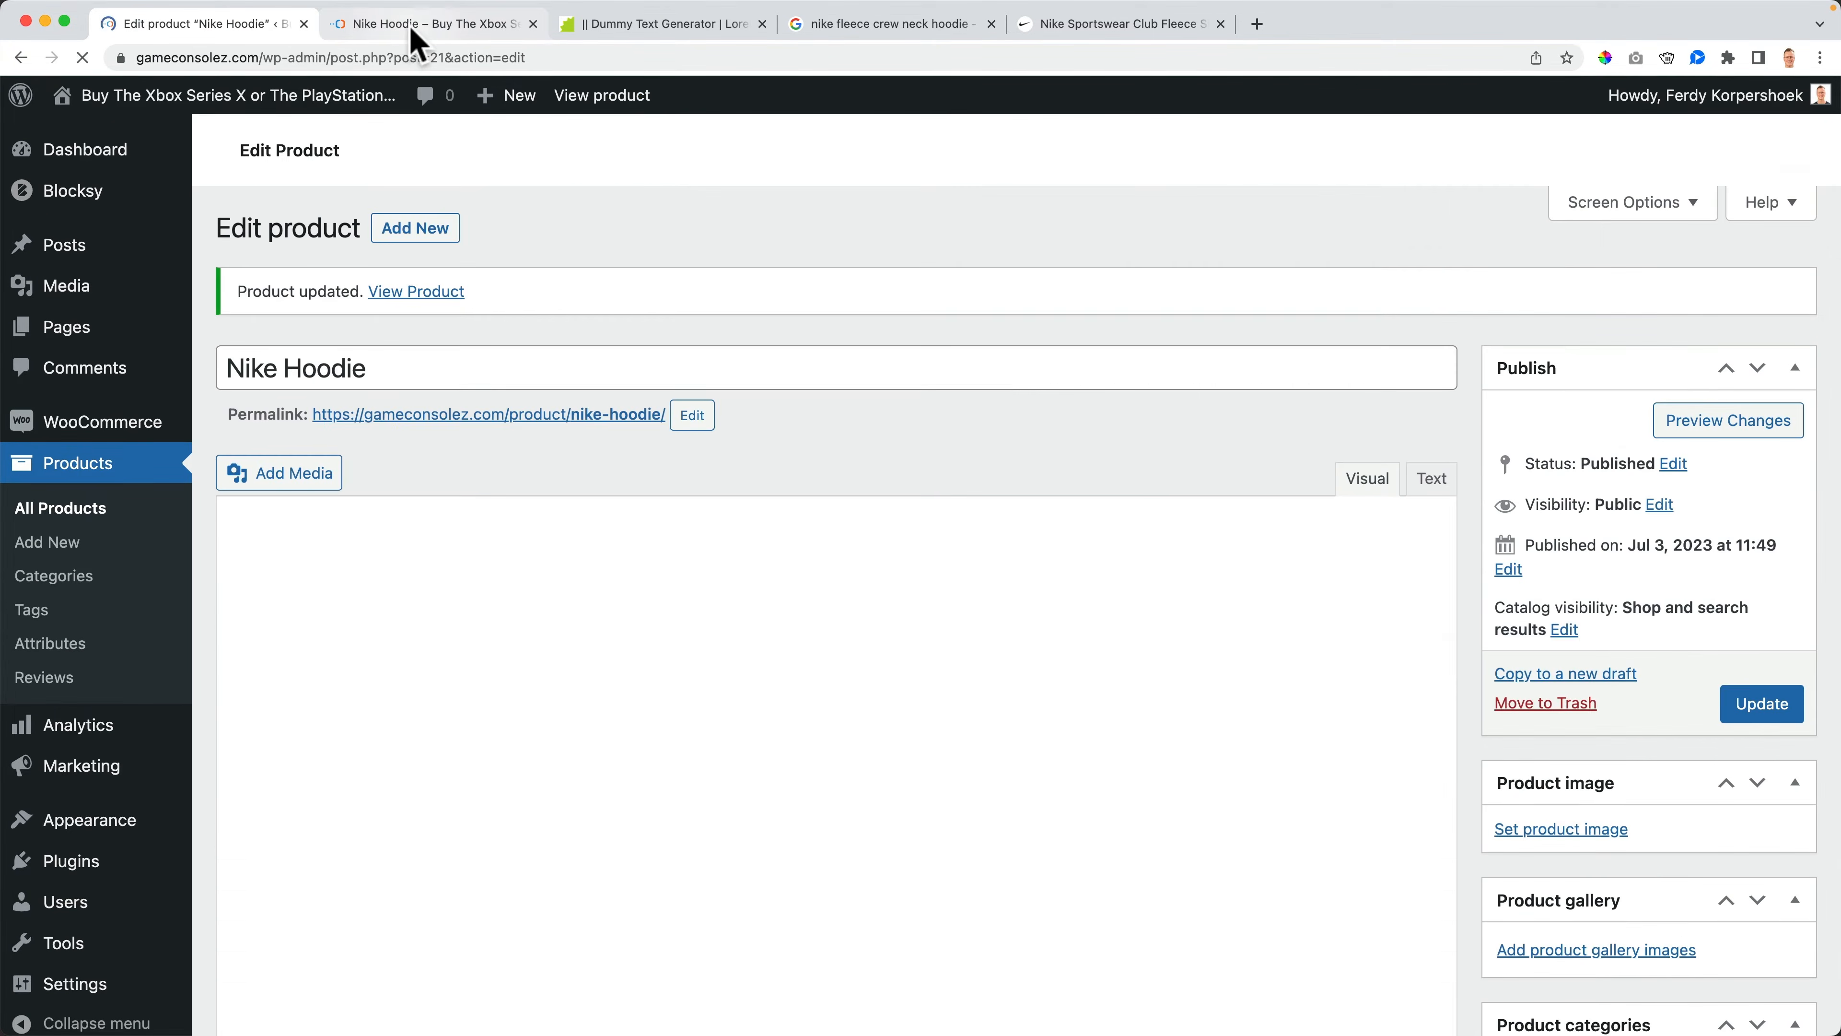
click(413, 25)
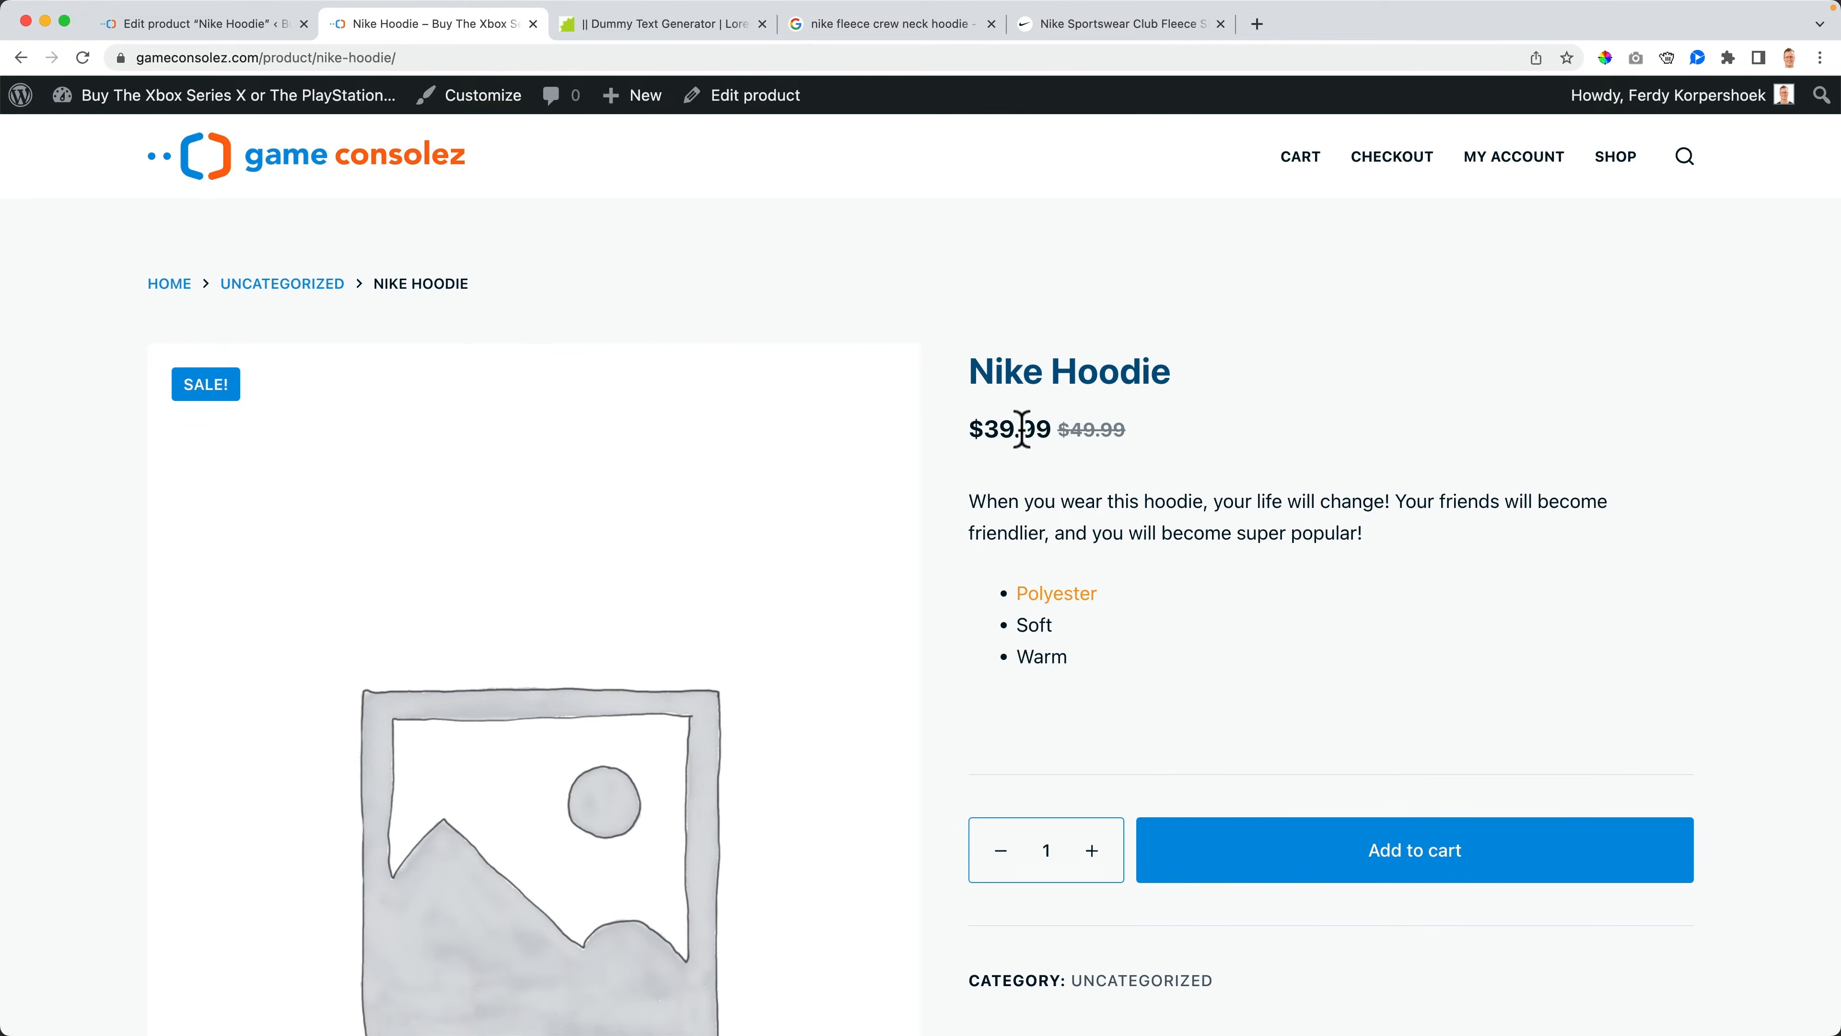
- Change the Nike Hoodie's sale start date to 2023-07-10 and update the product
drag(1072, 430, 1155, 439)
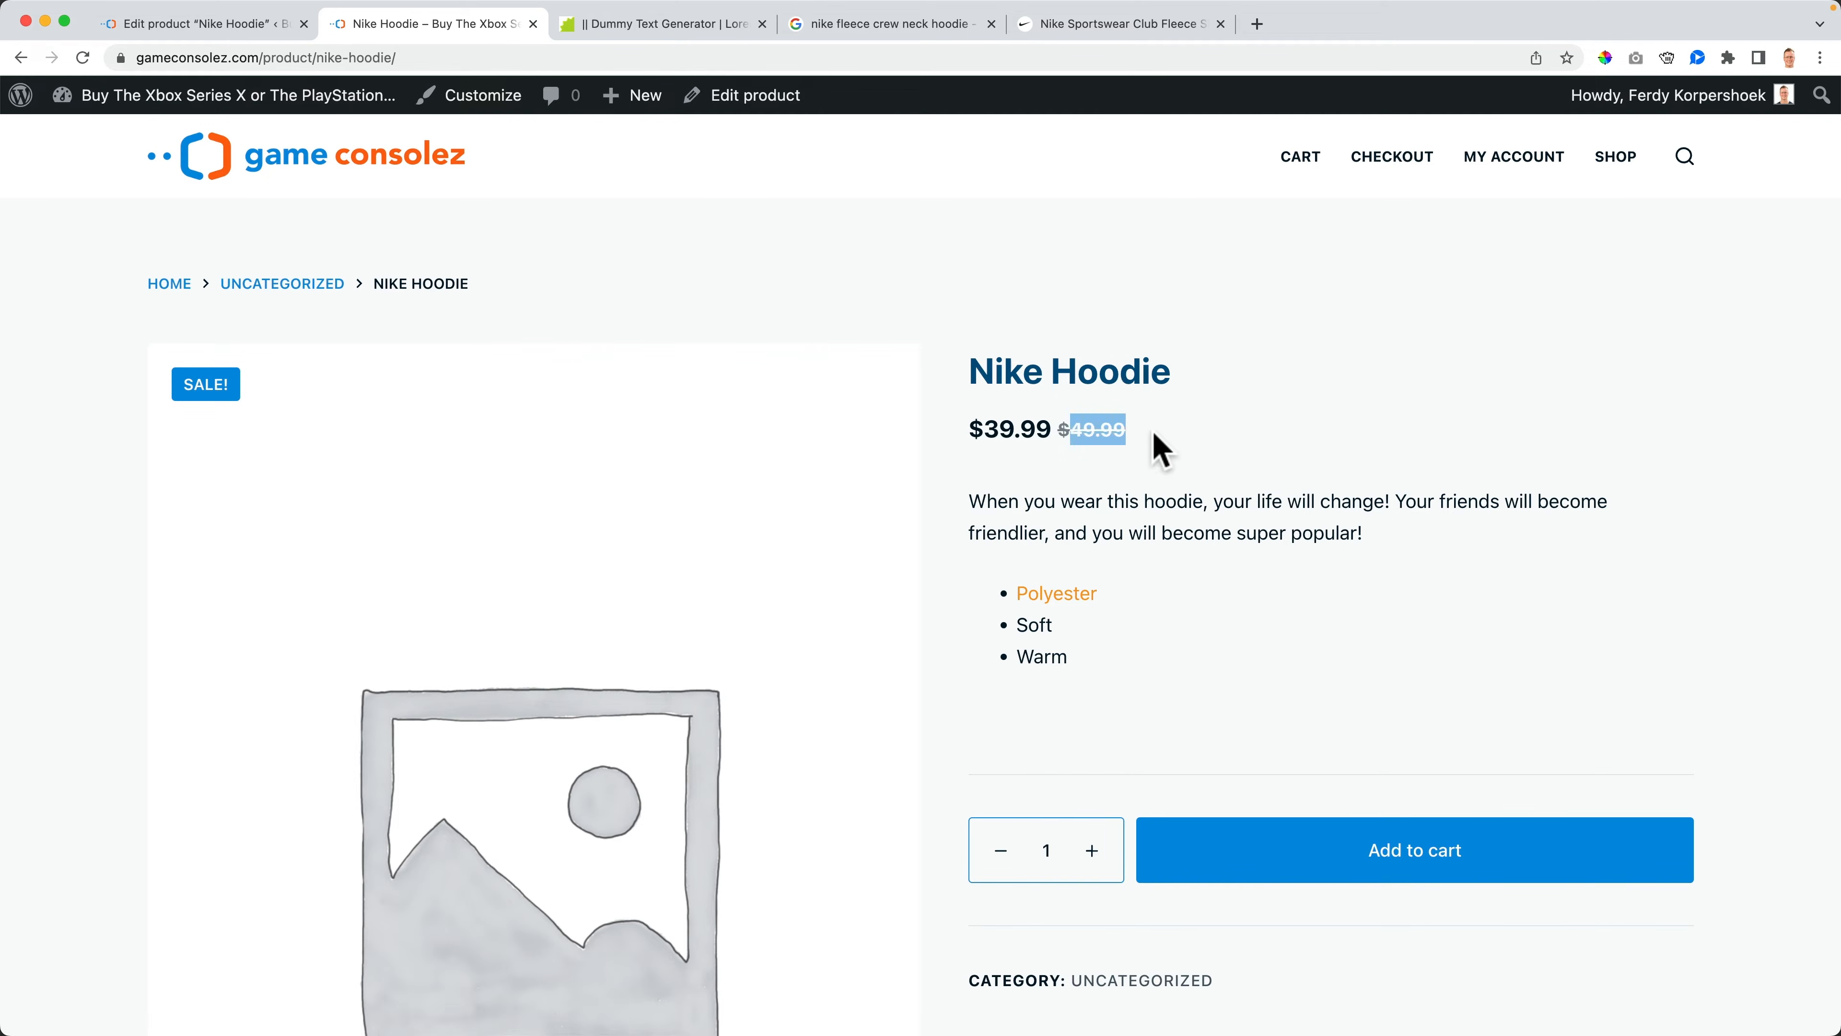
click(1162, 449)
click(237, 24)
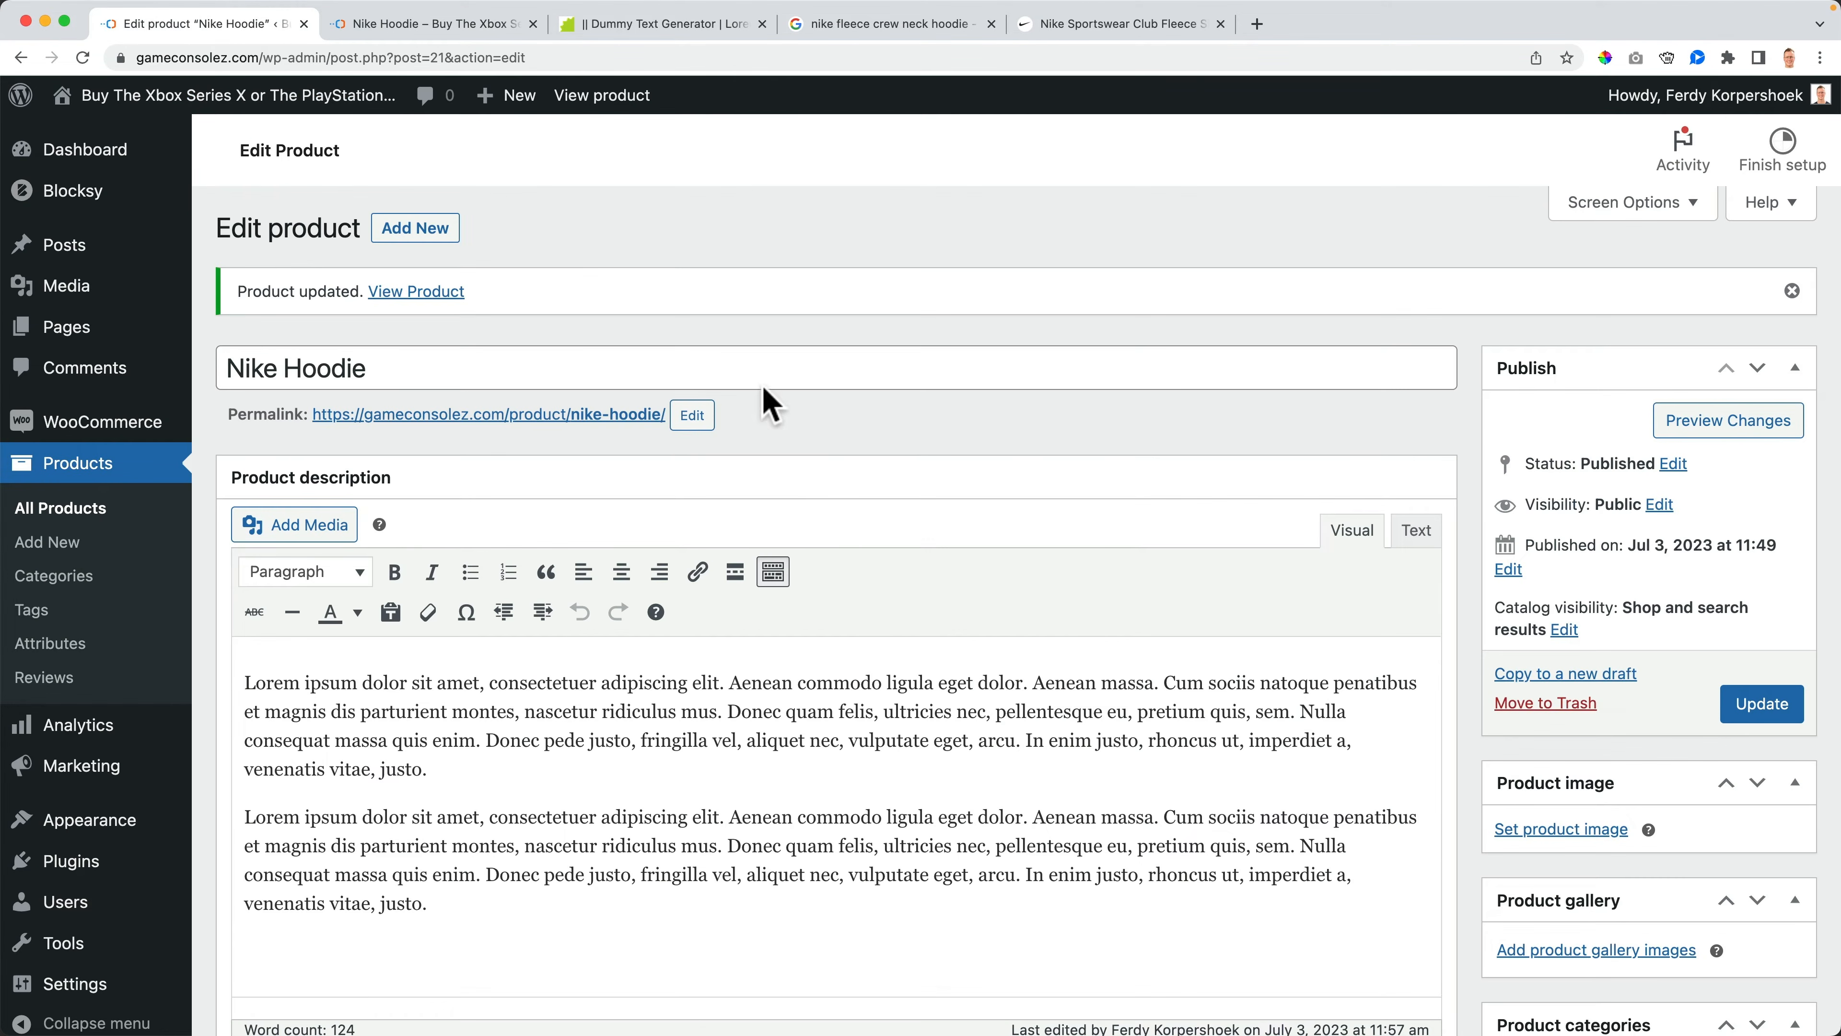
scroll(779, 519, down, 10)
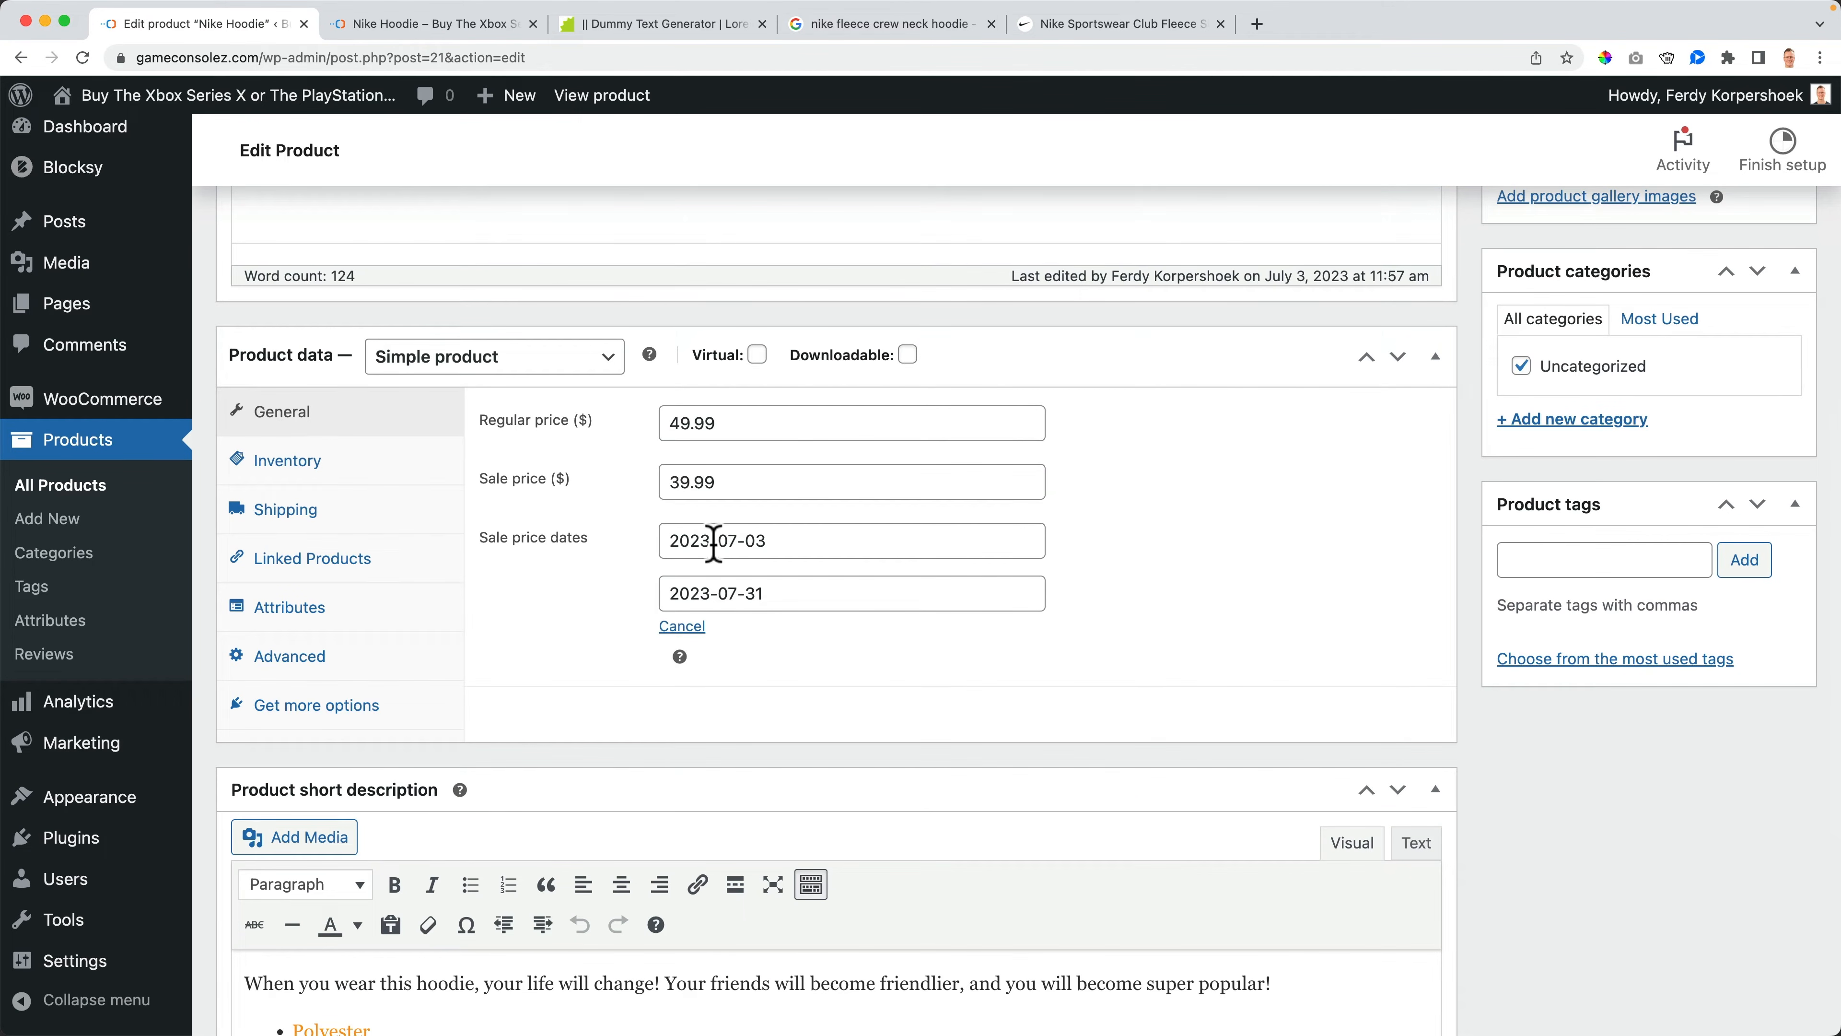
click(767, 541)
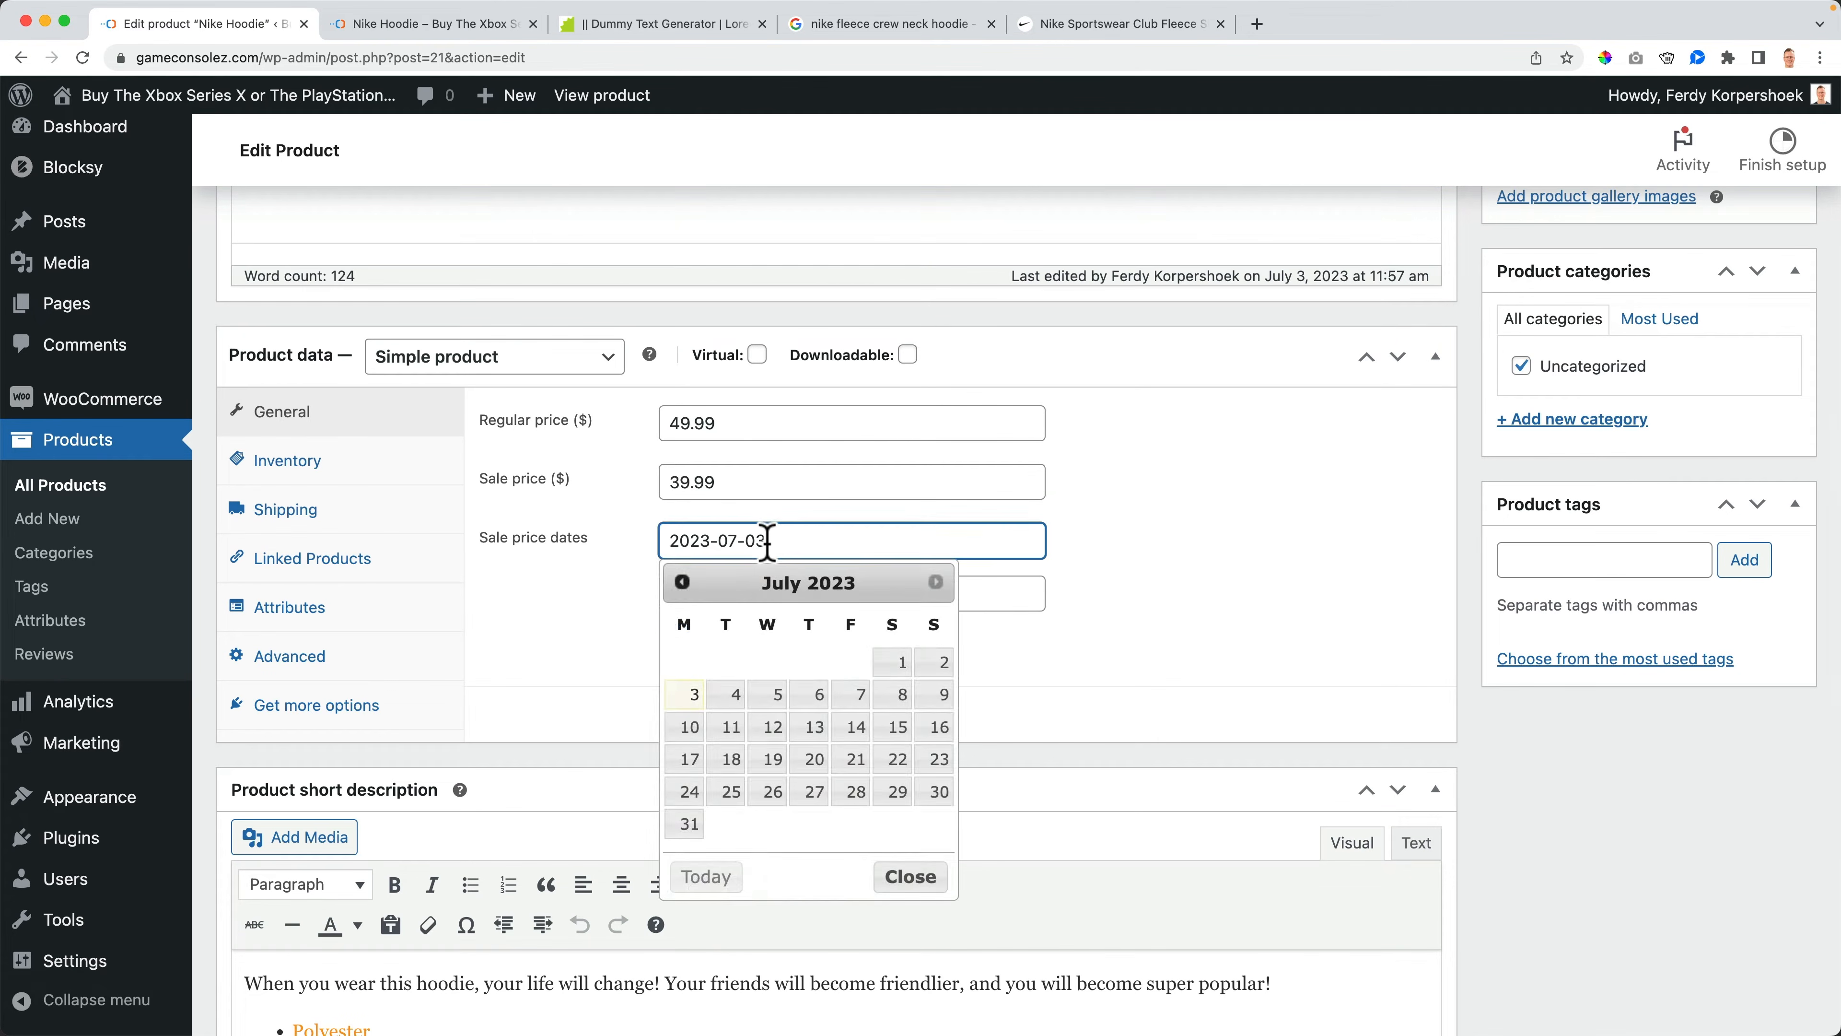
click(689, 734)
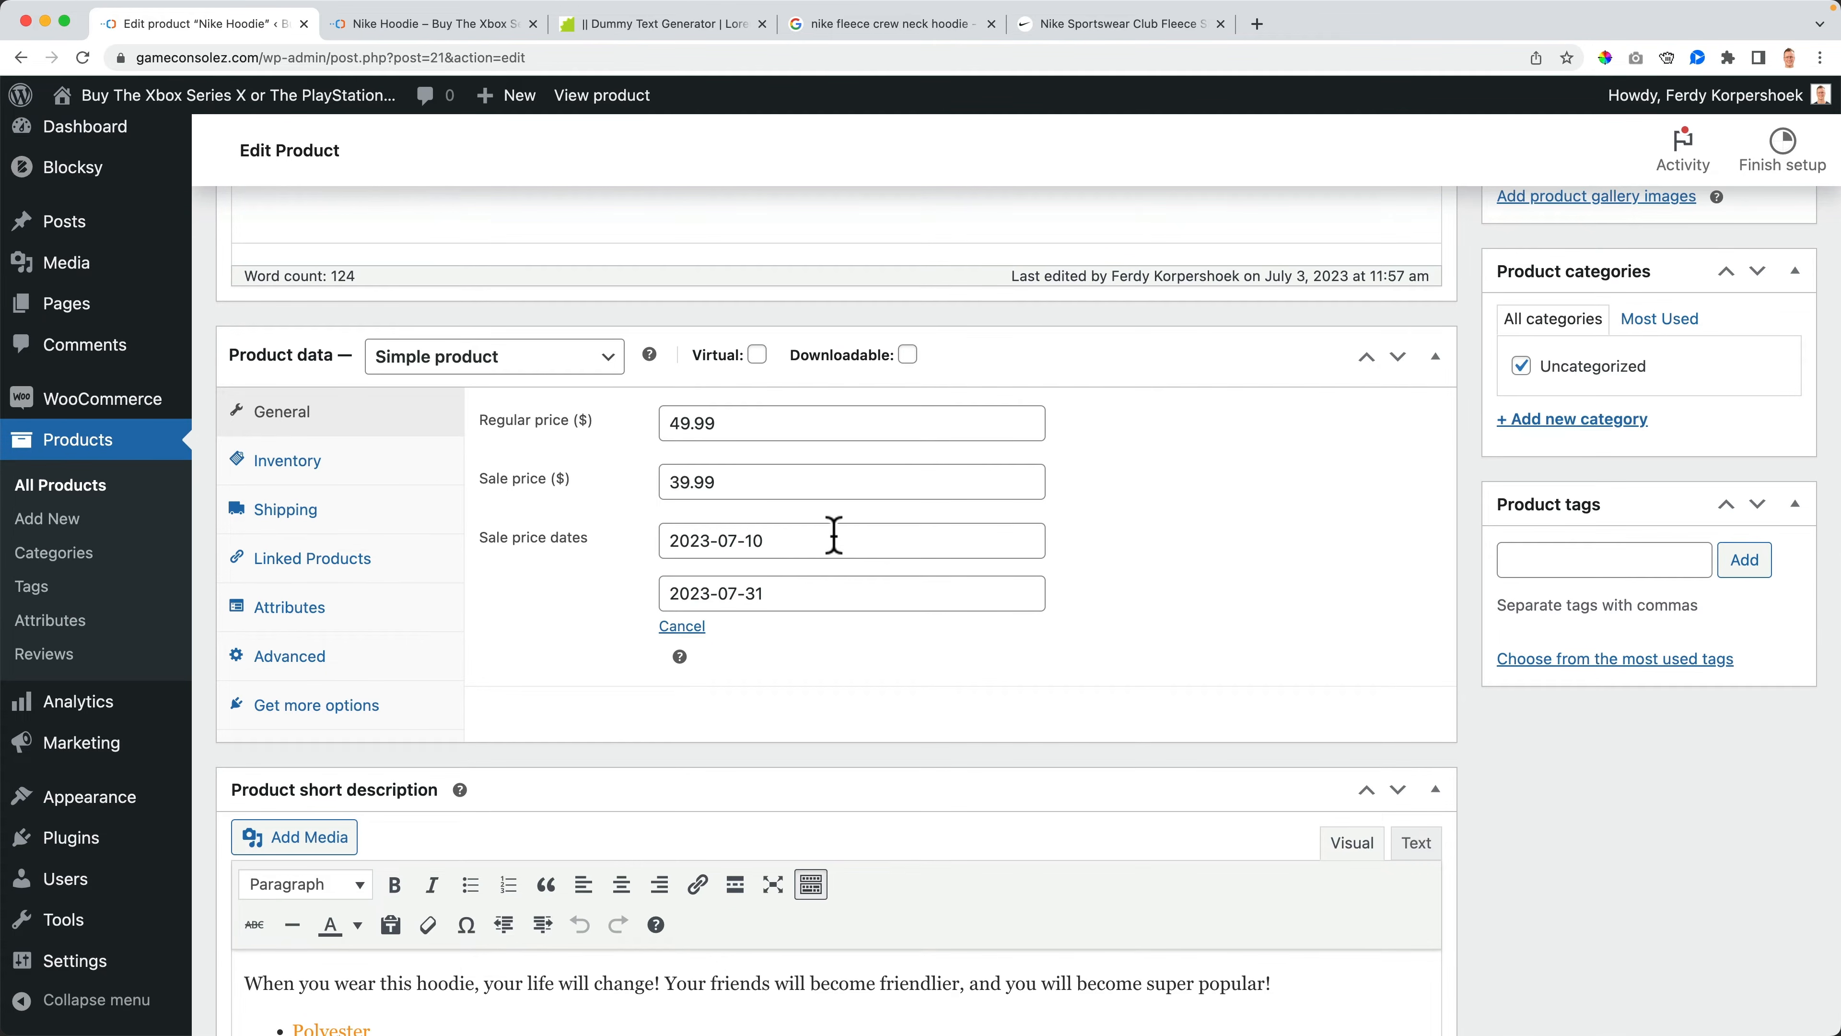
scroll(834, 535, up, 10)
scroll(746, 526, down, 12)
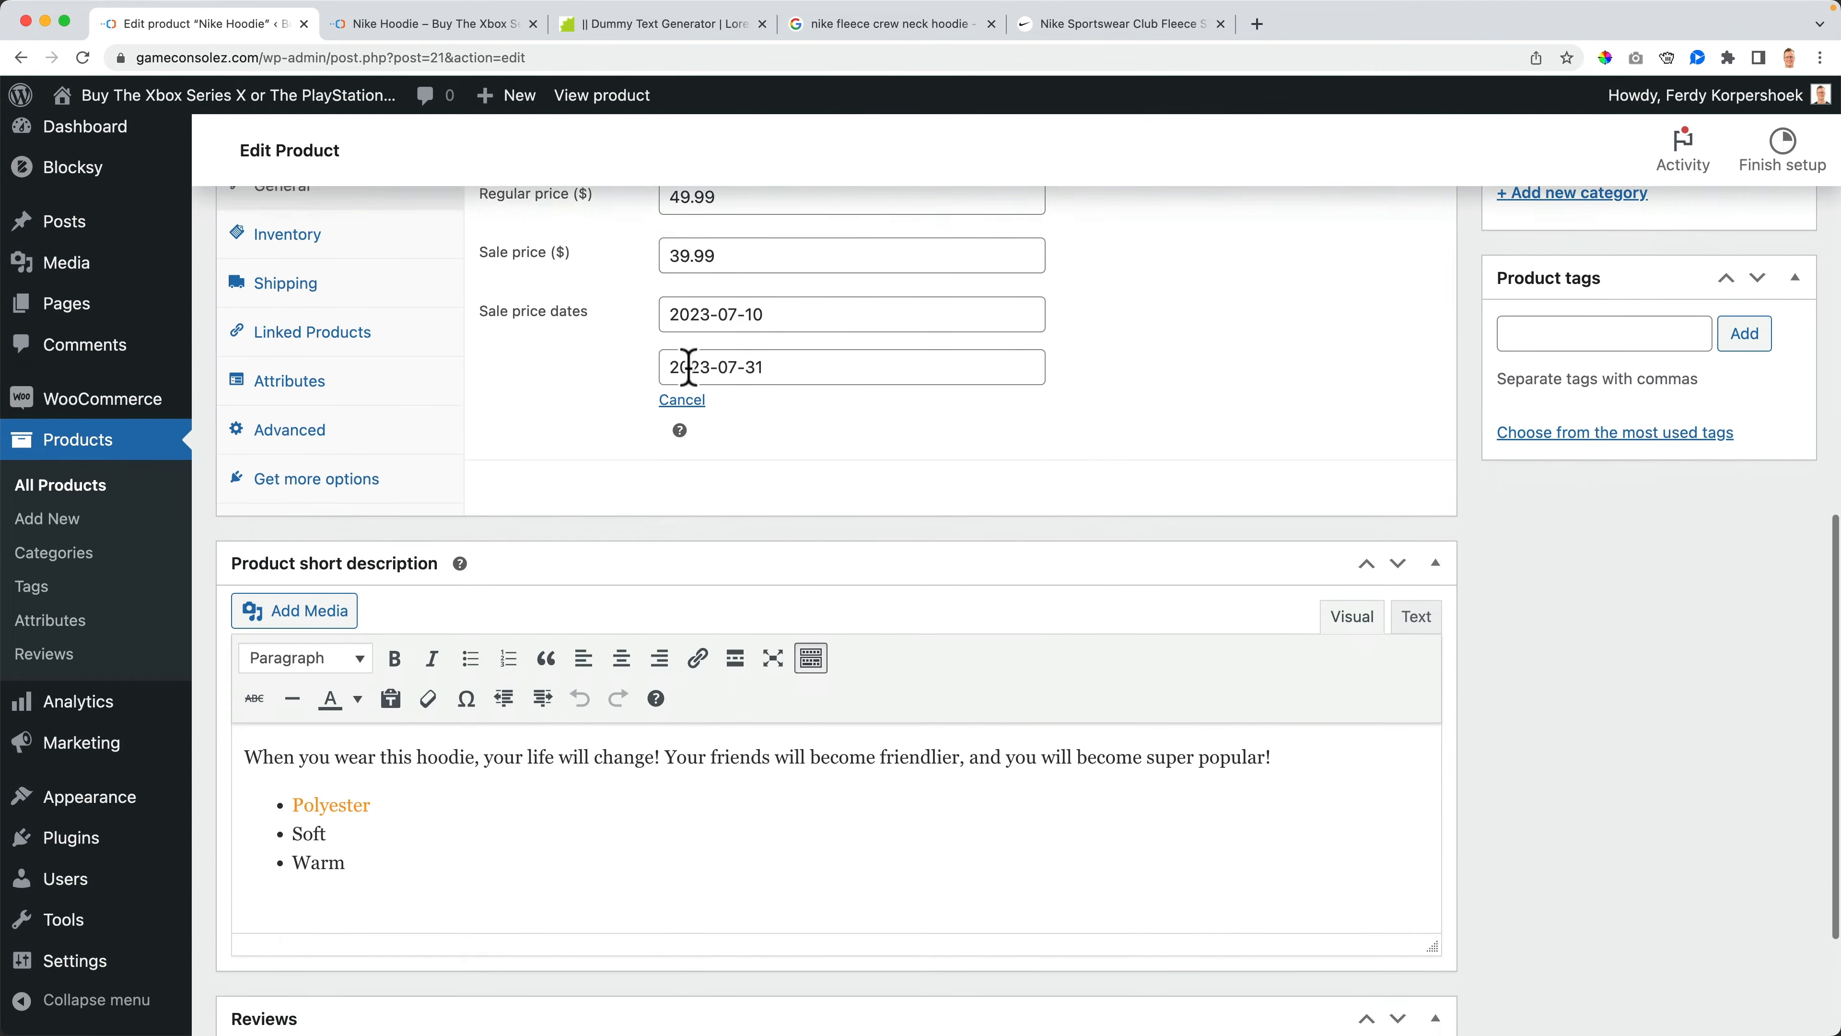
scroll(688, 368, up, 4)
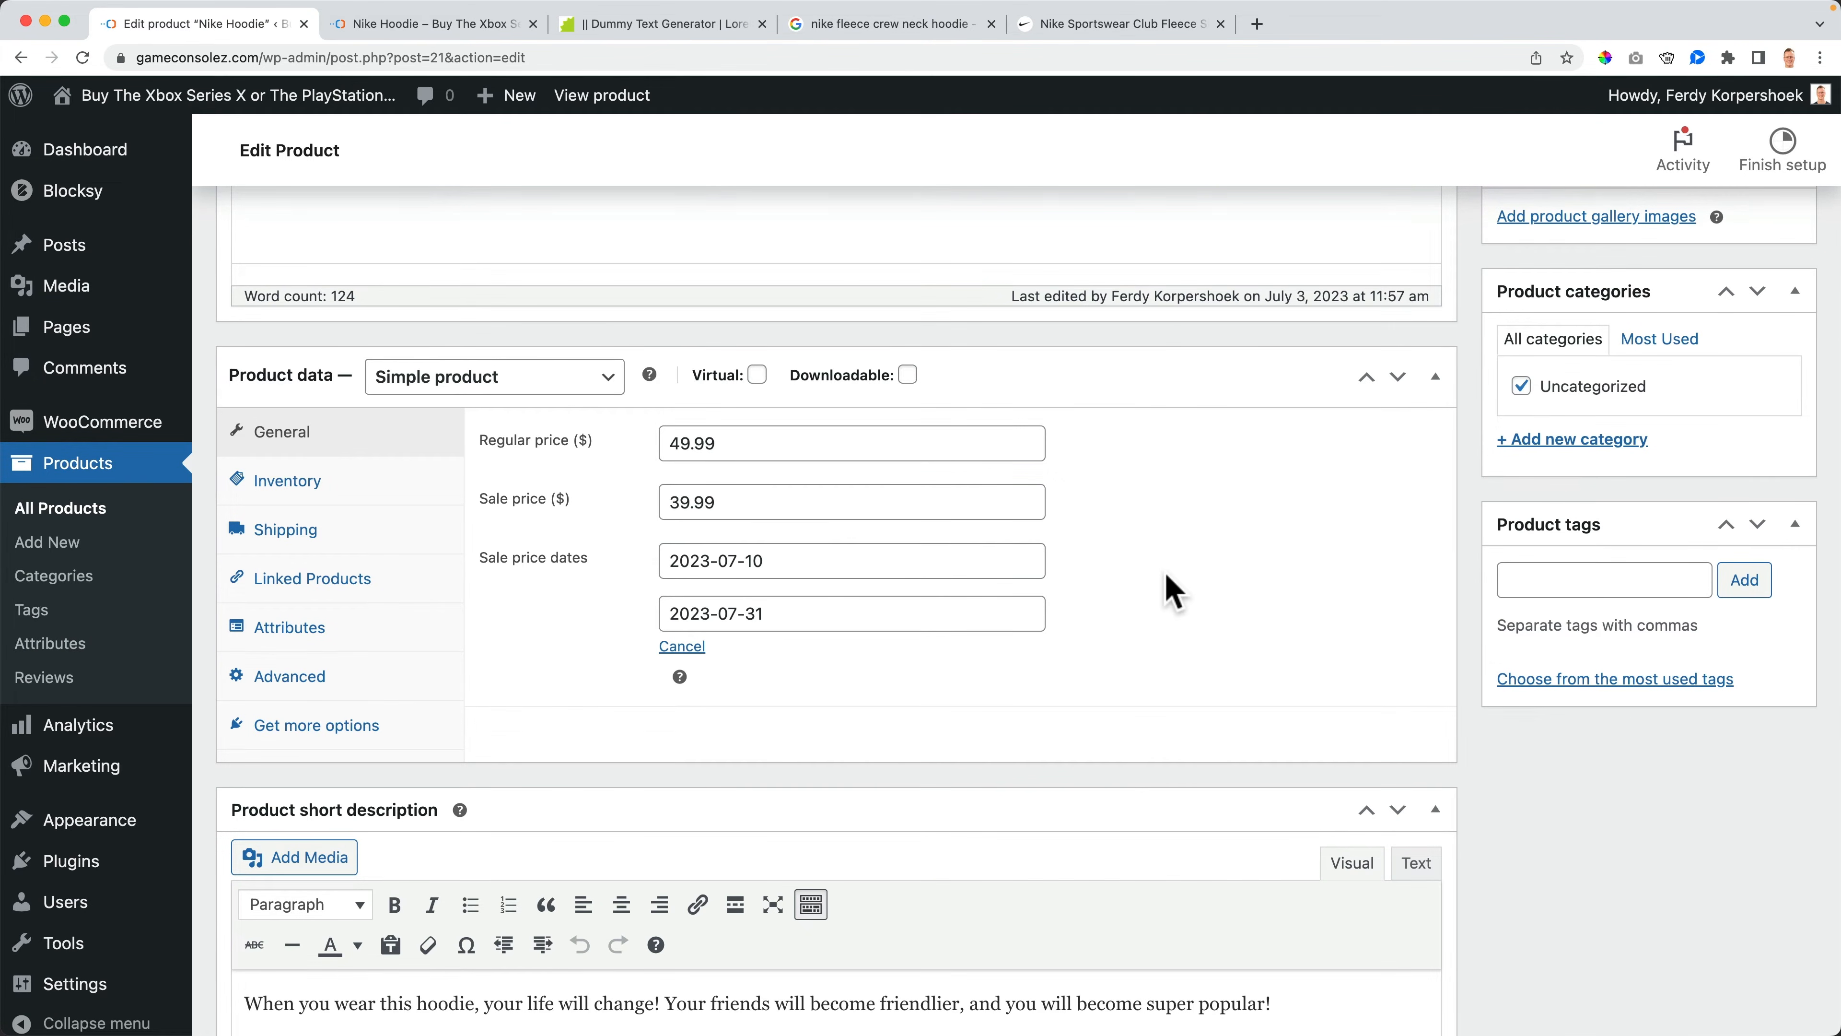
scroll(1167, 588, up, 7)
click(1762, 501)
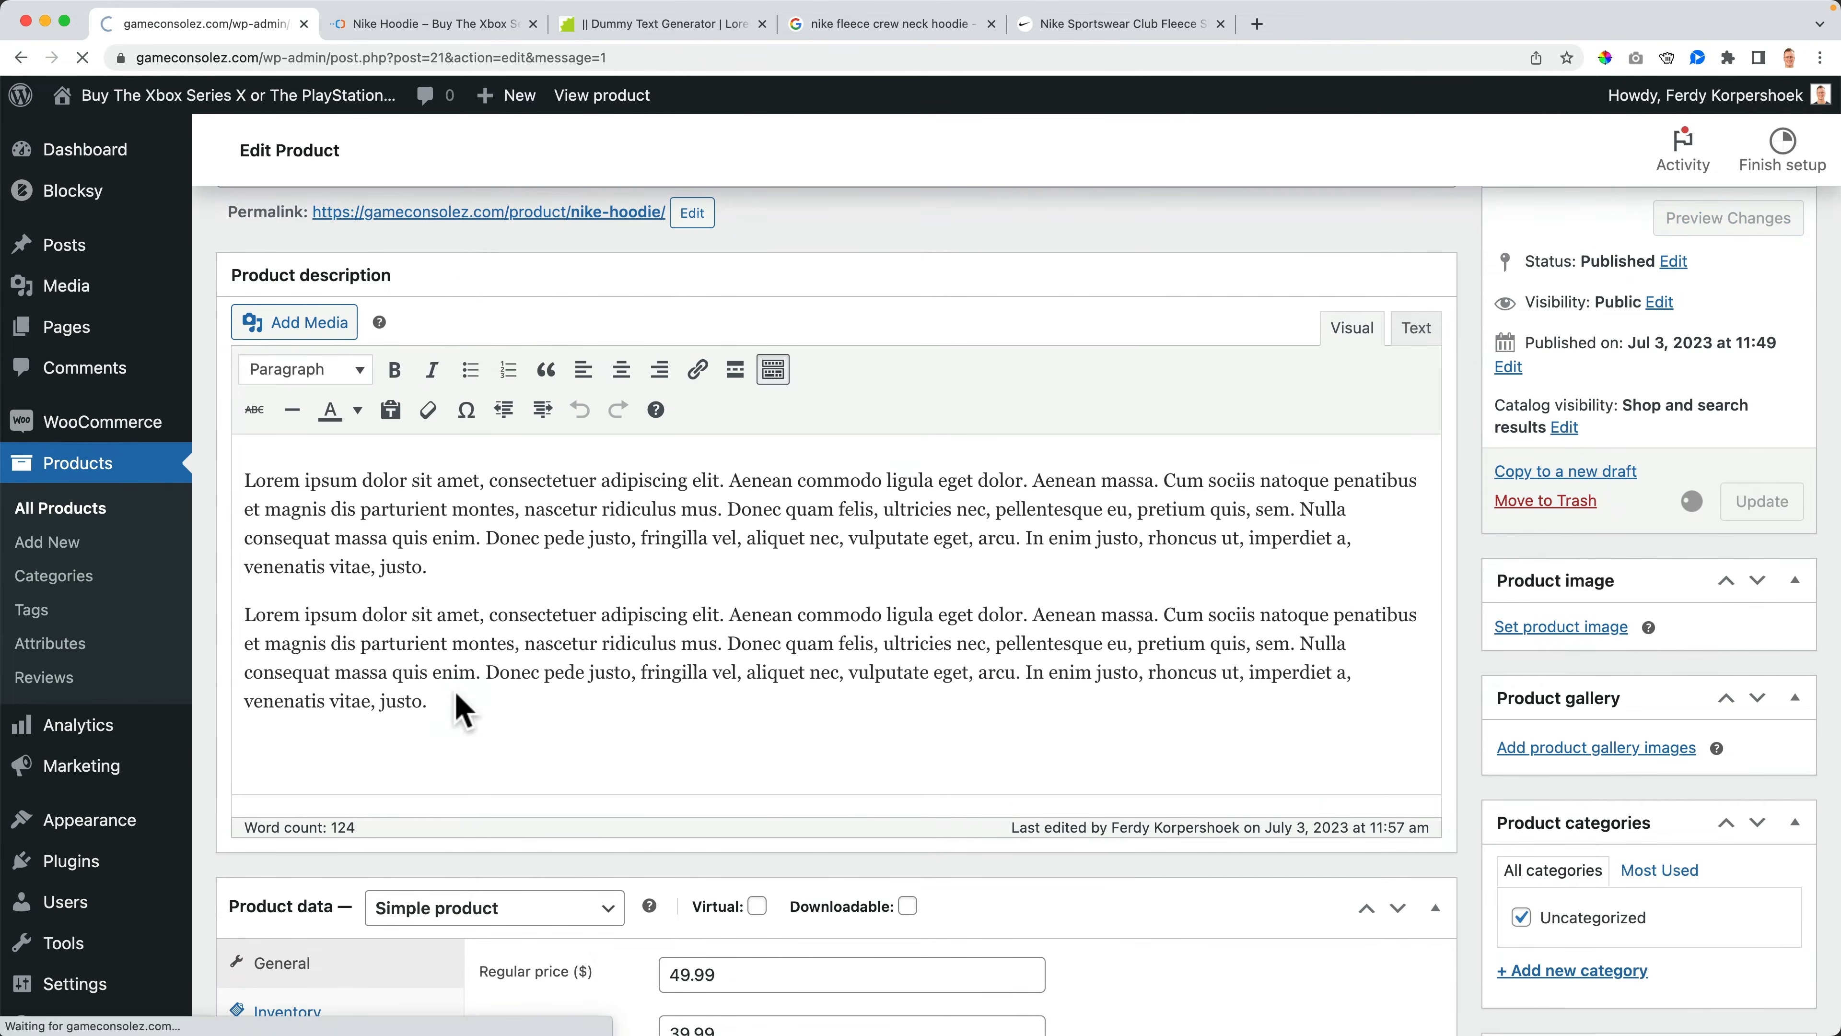
- Open the product's Inventory settings
scroll(475, 678, down, 3)
scroll(432, 679, down, 3)
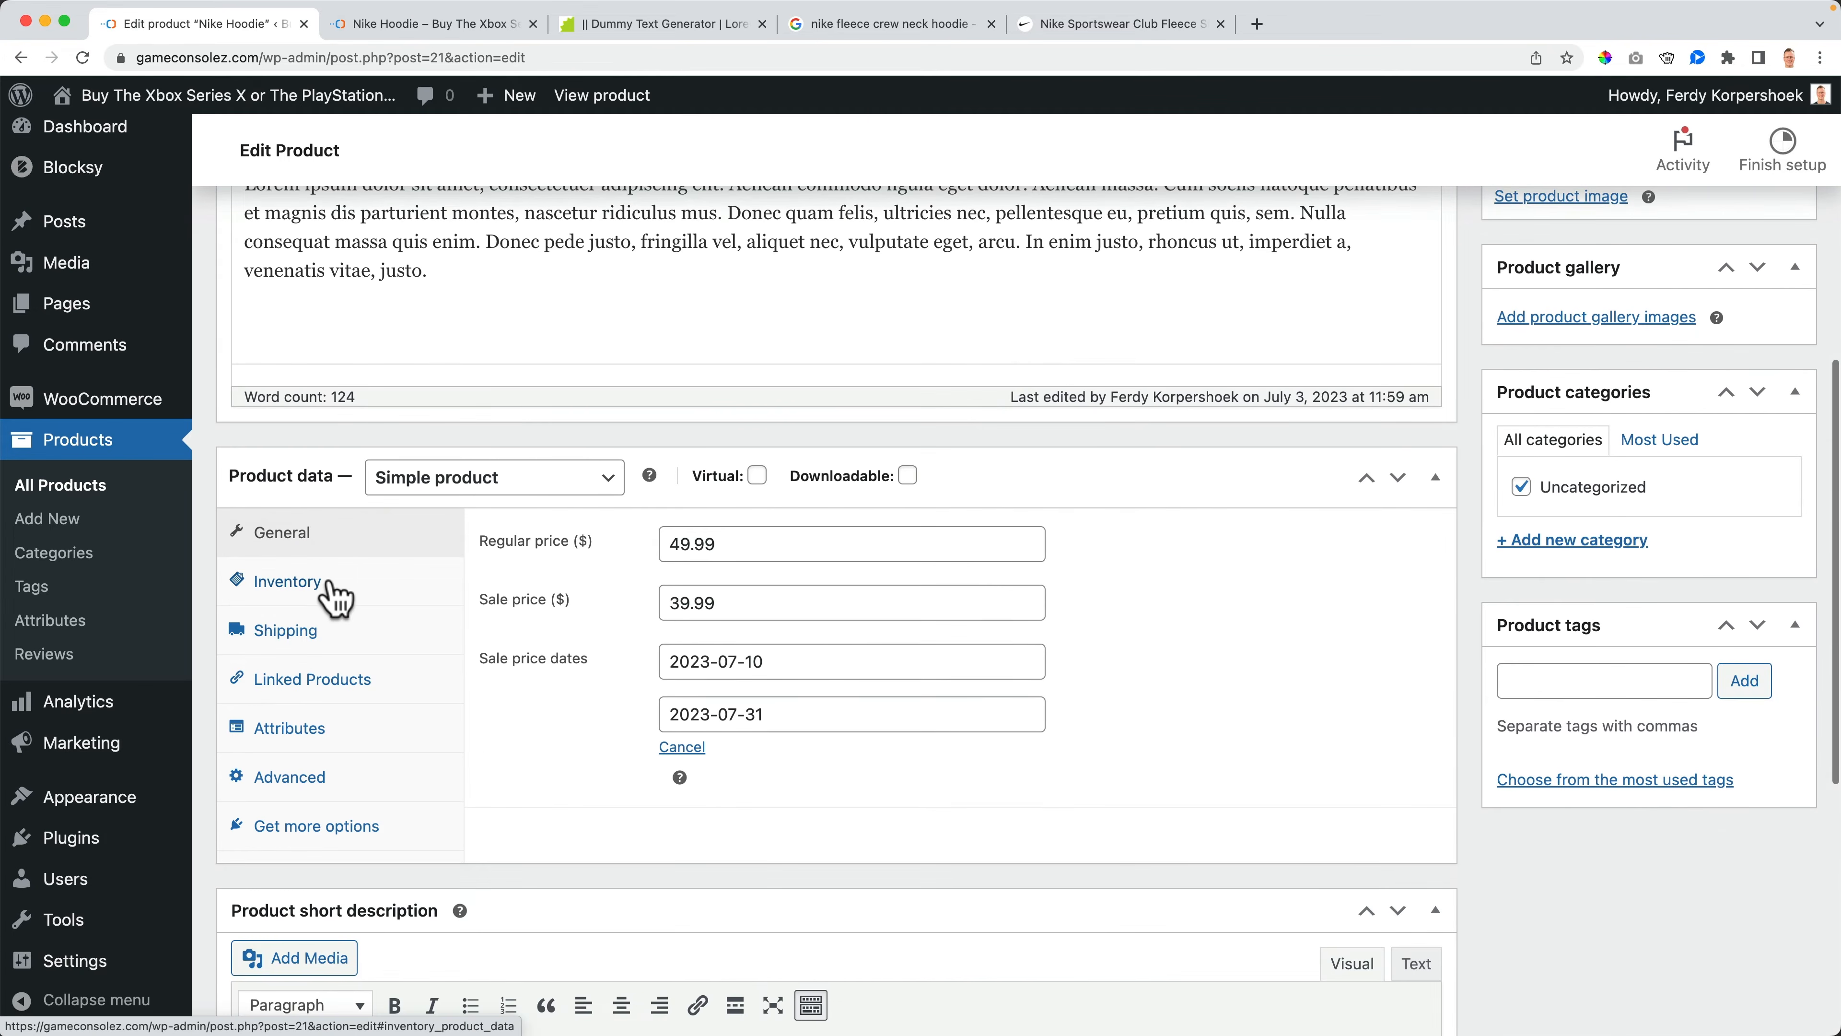
click(301, 586)
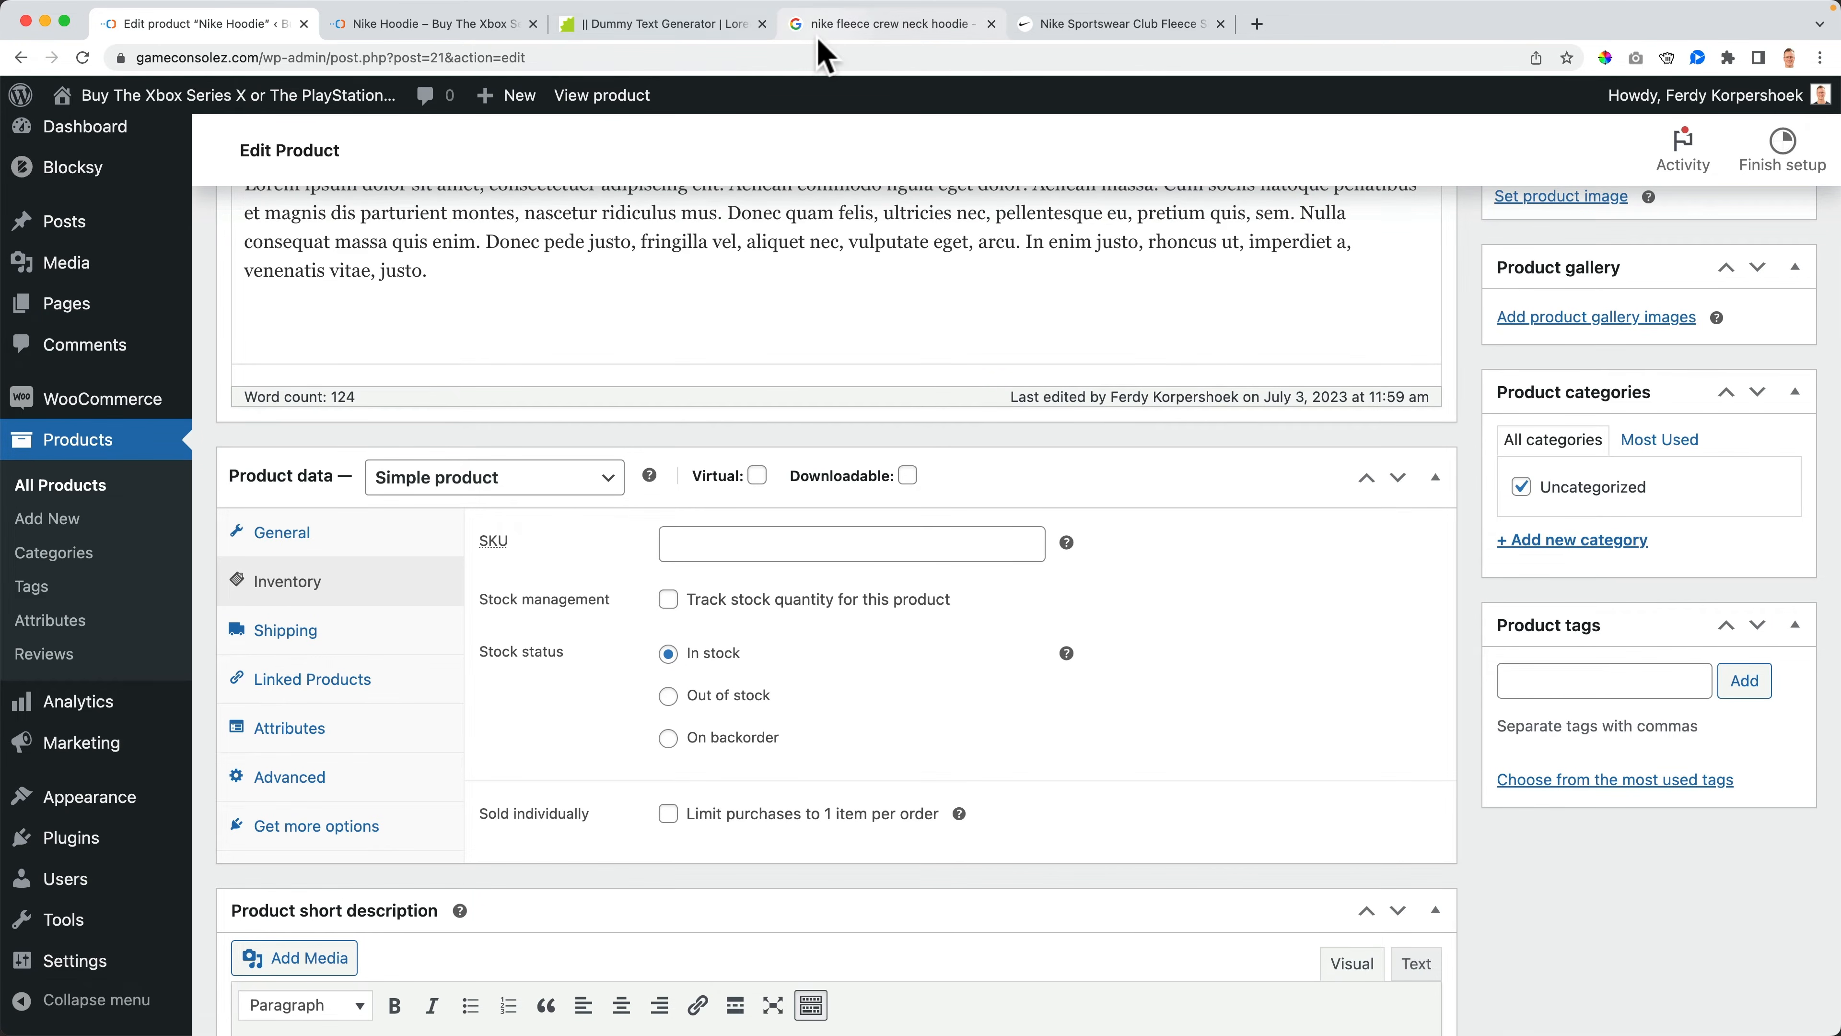
scroll(625, 288, up, 8)
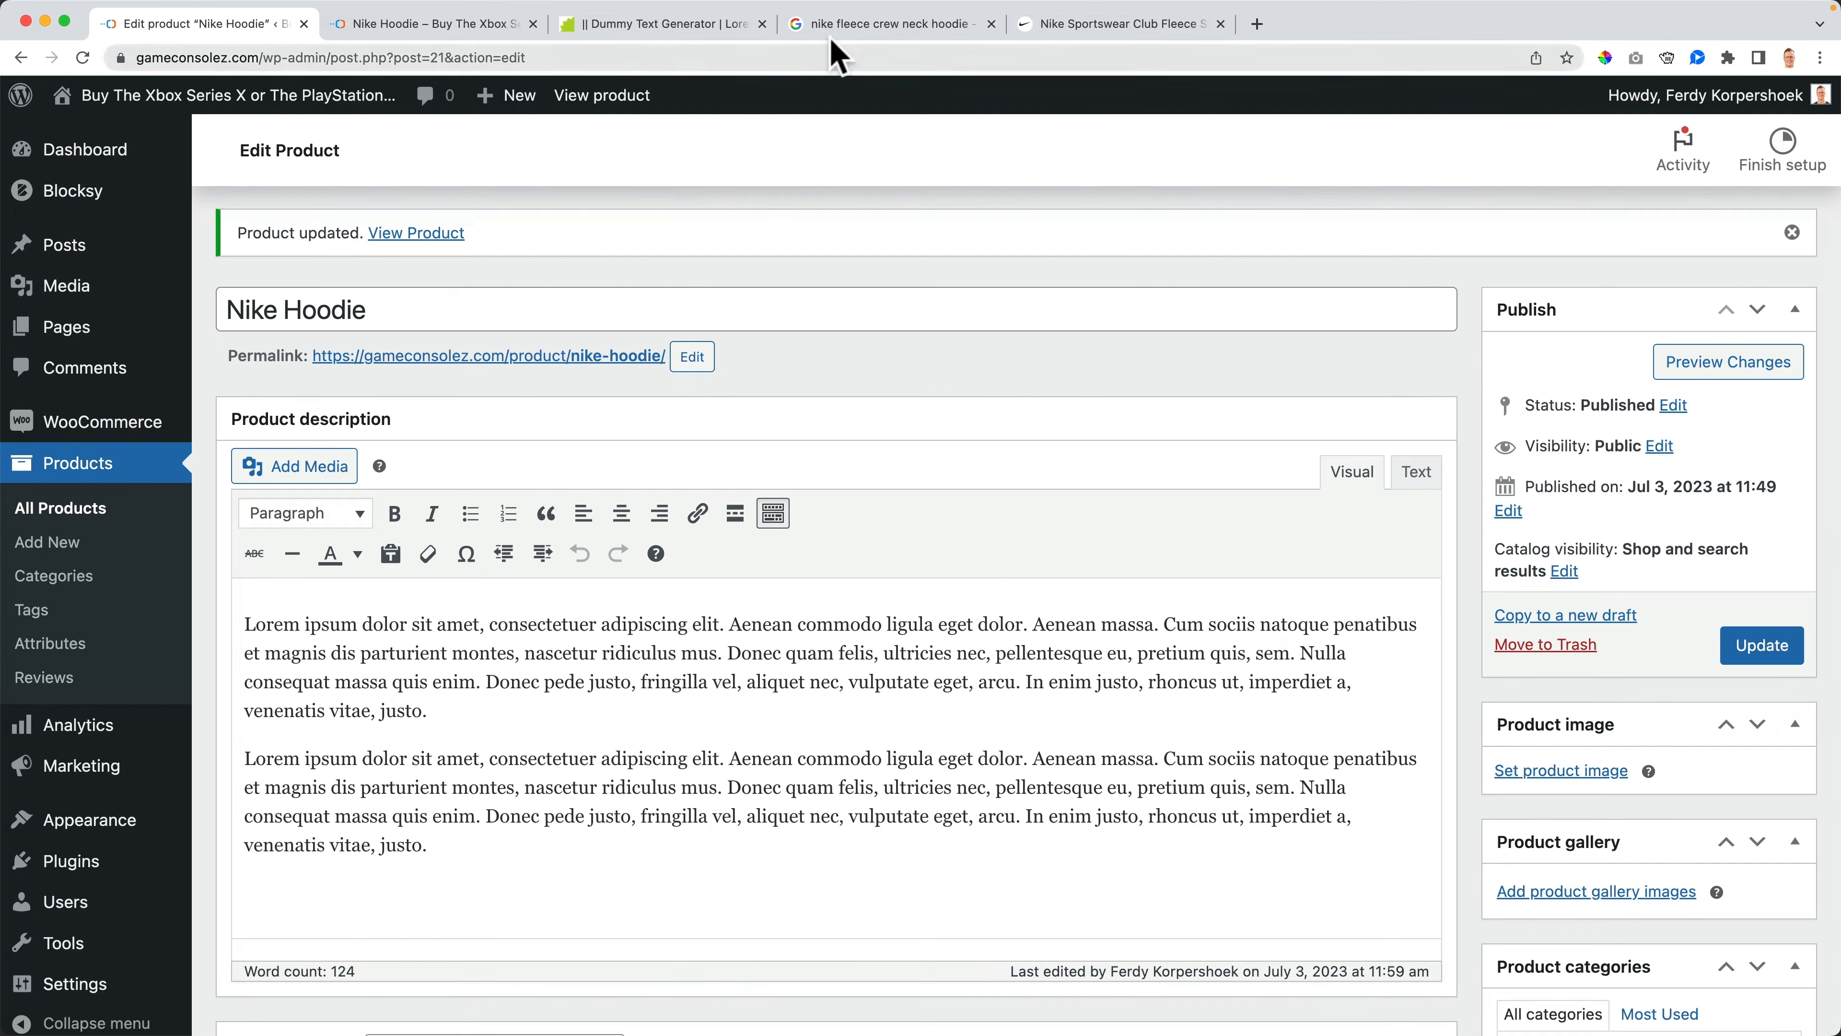
scroll(754, 646, down, 5)
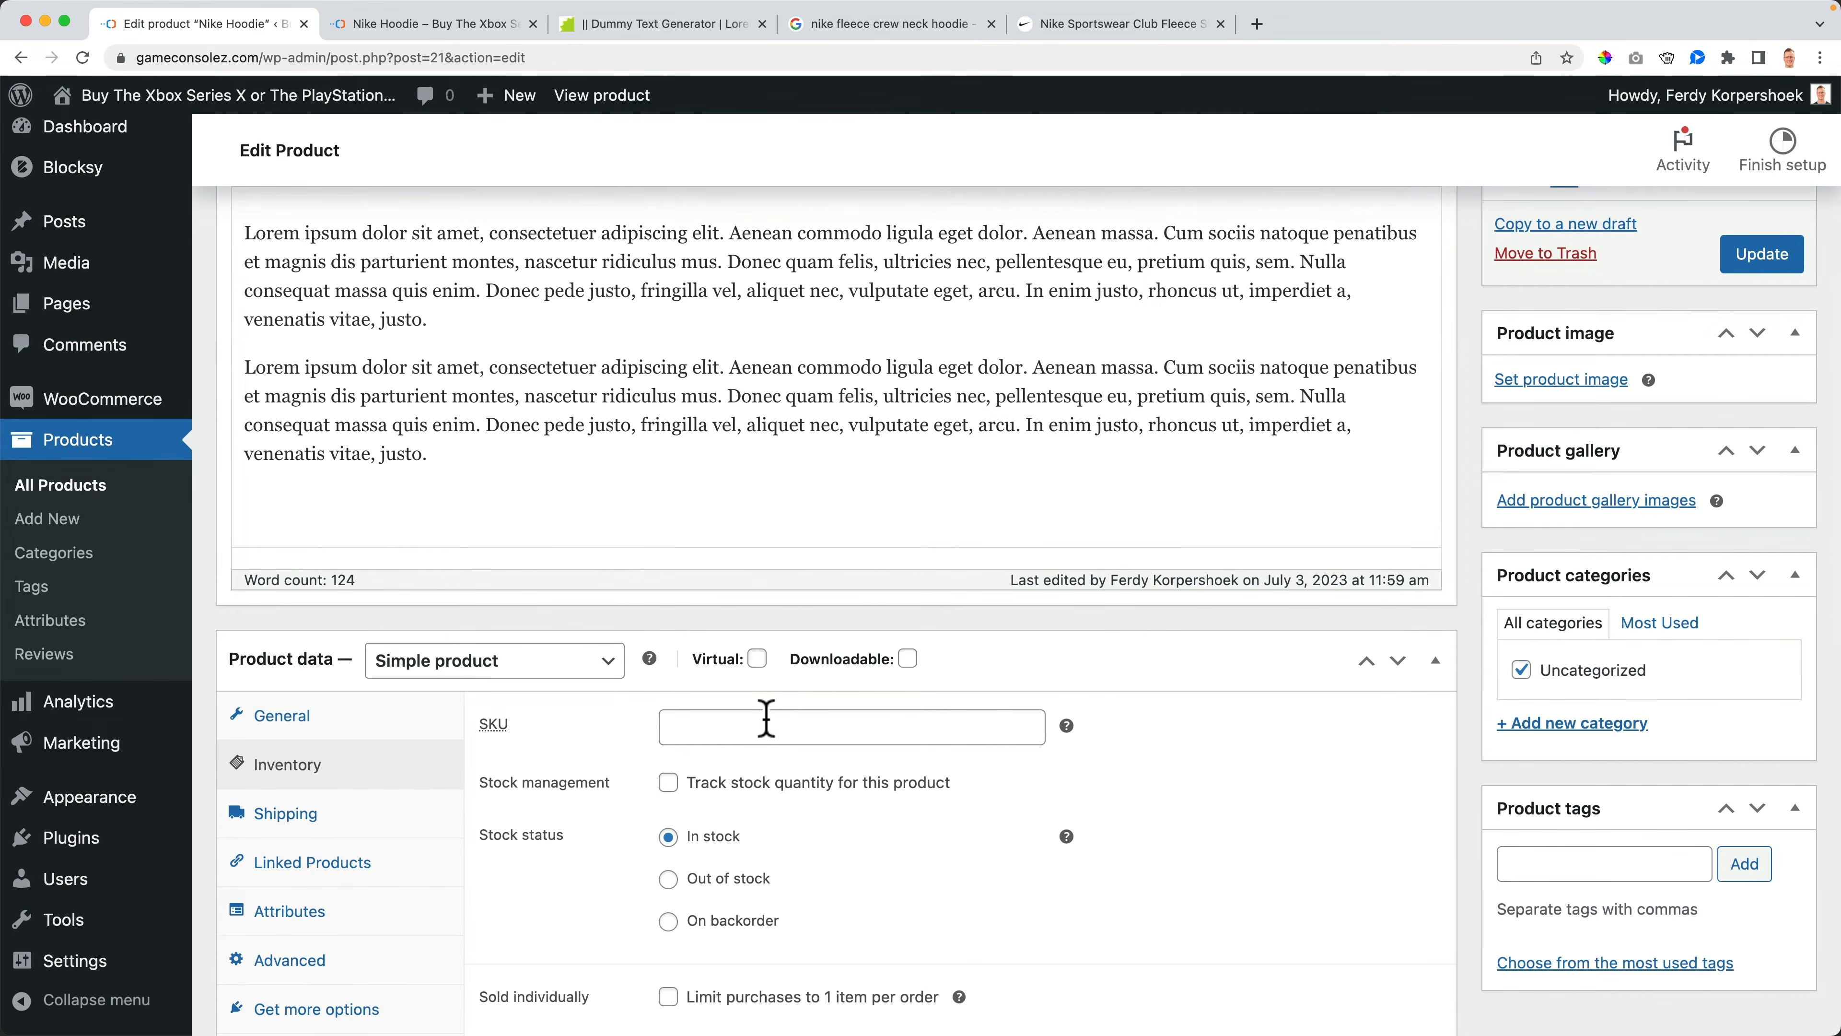
scroll(766, 717, up, 6)
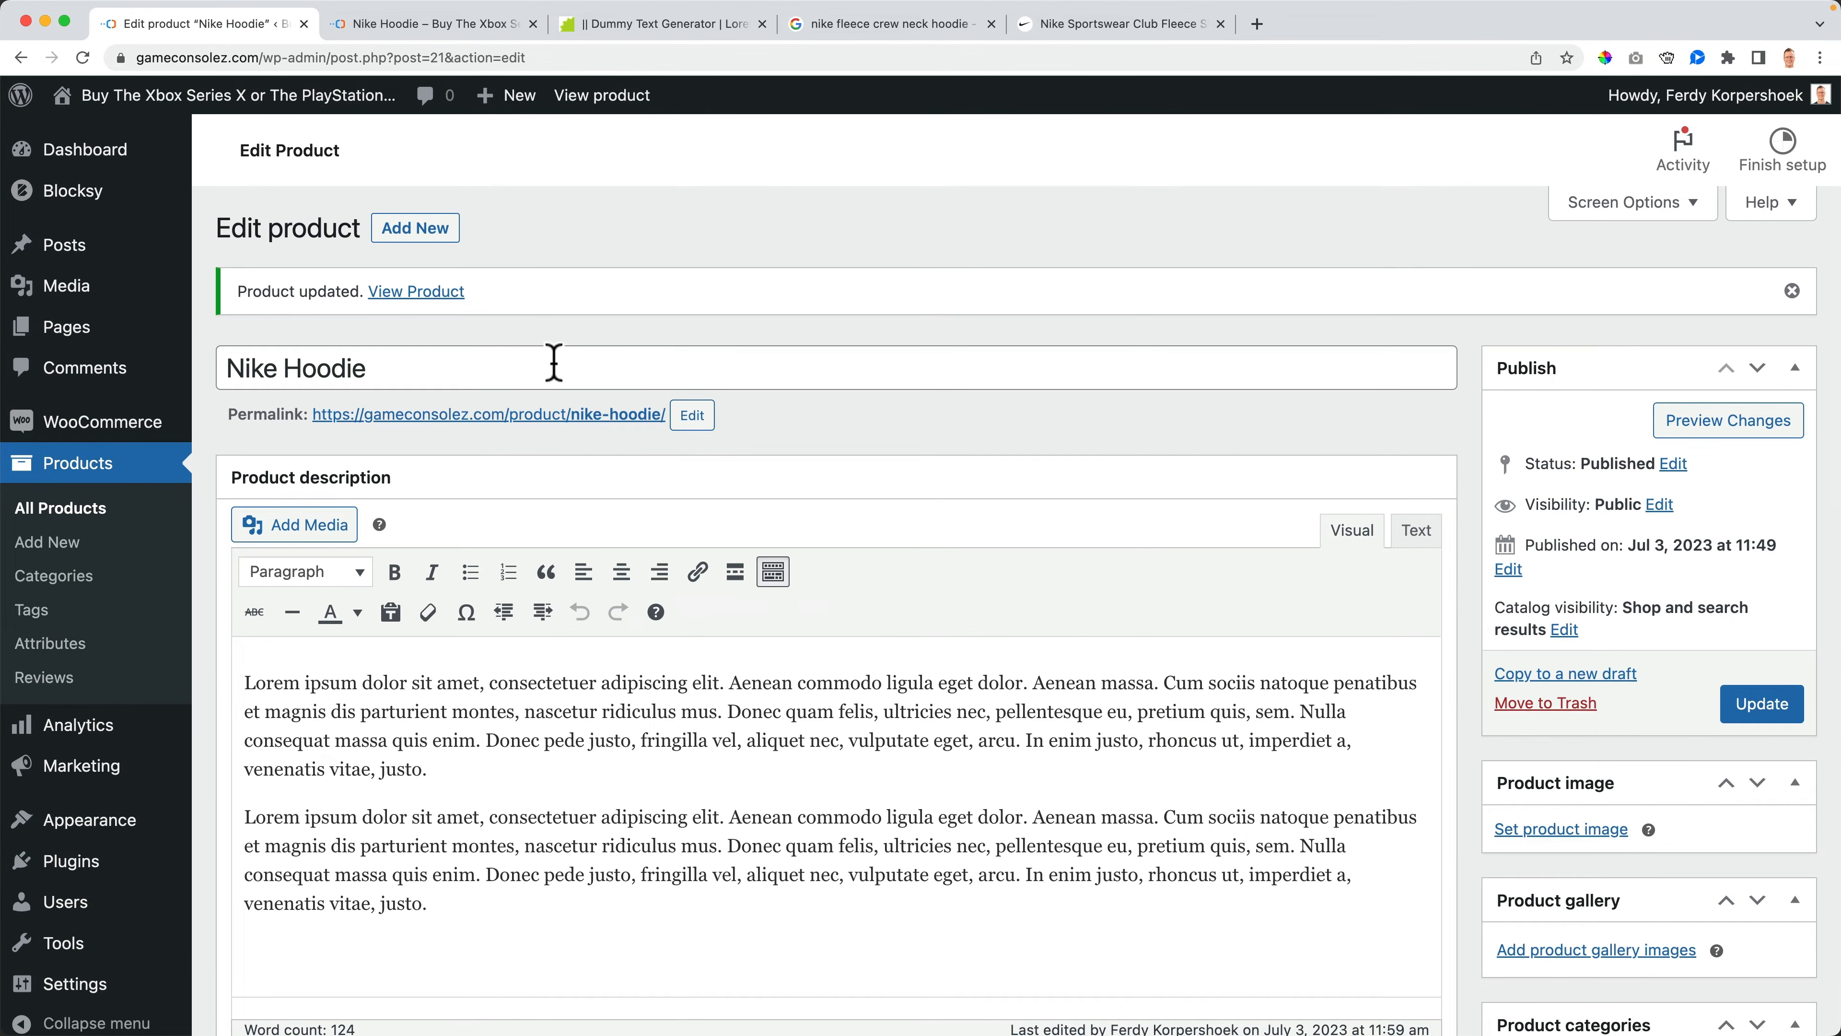
triple_click(399, 358)
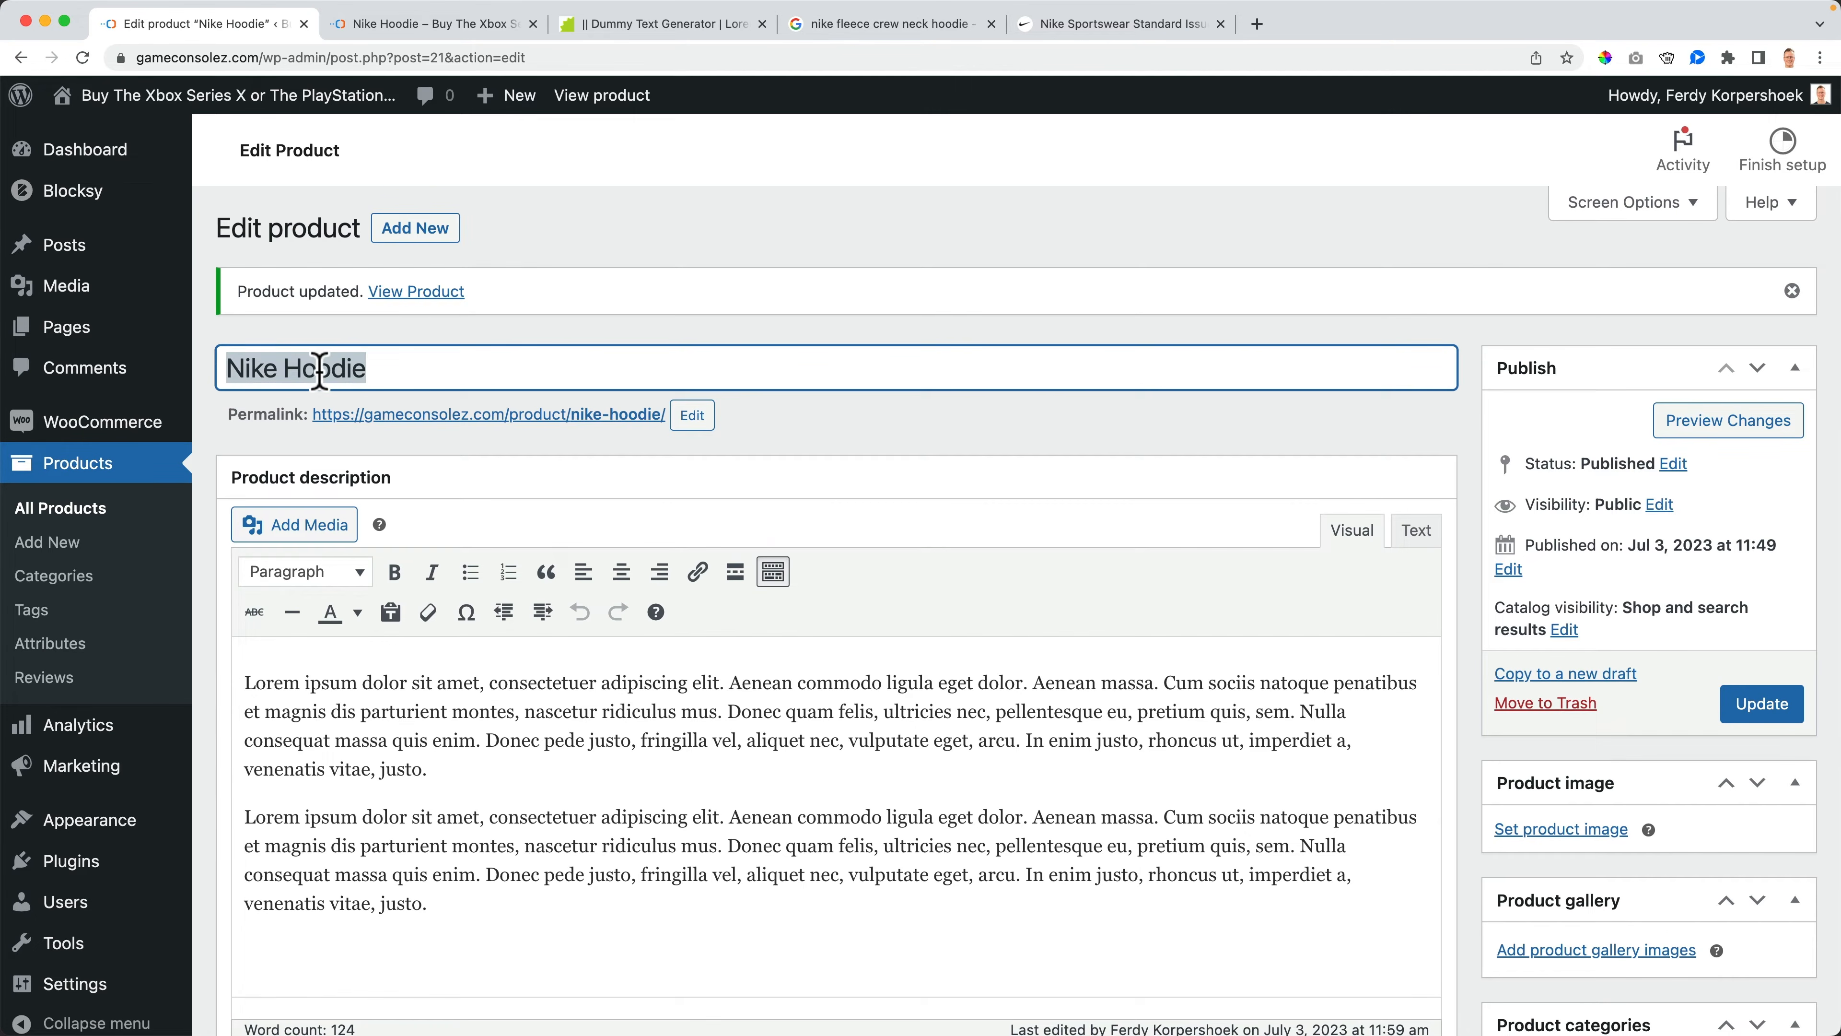
triple_click(403, 357)
- Copy the Nike style code FD0414-073 from the Nike product page and search it on Google
click(1088, 25)
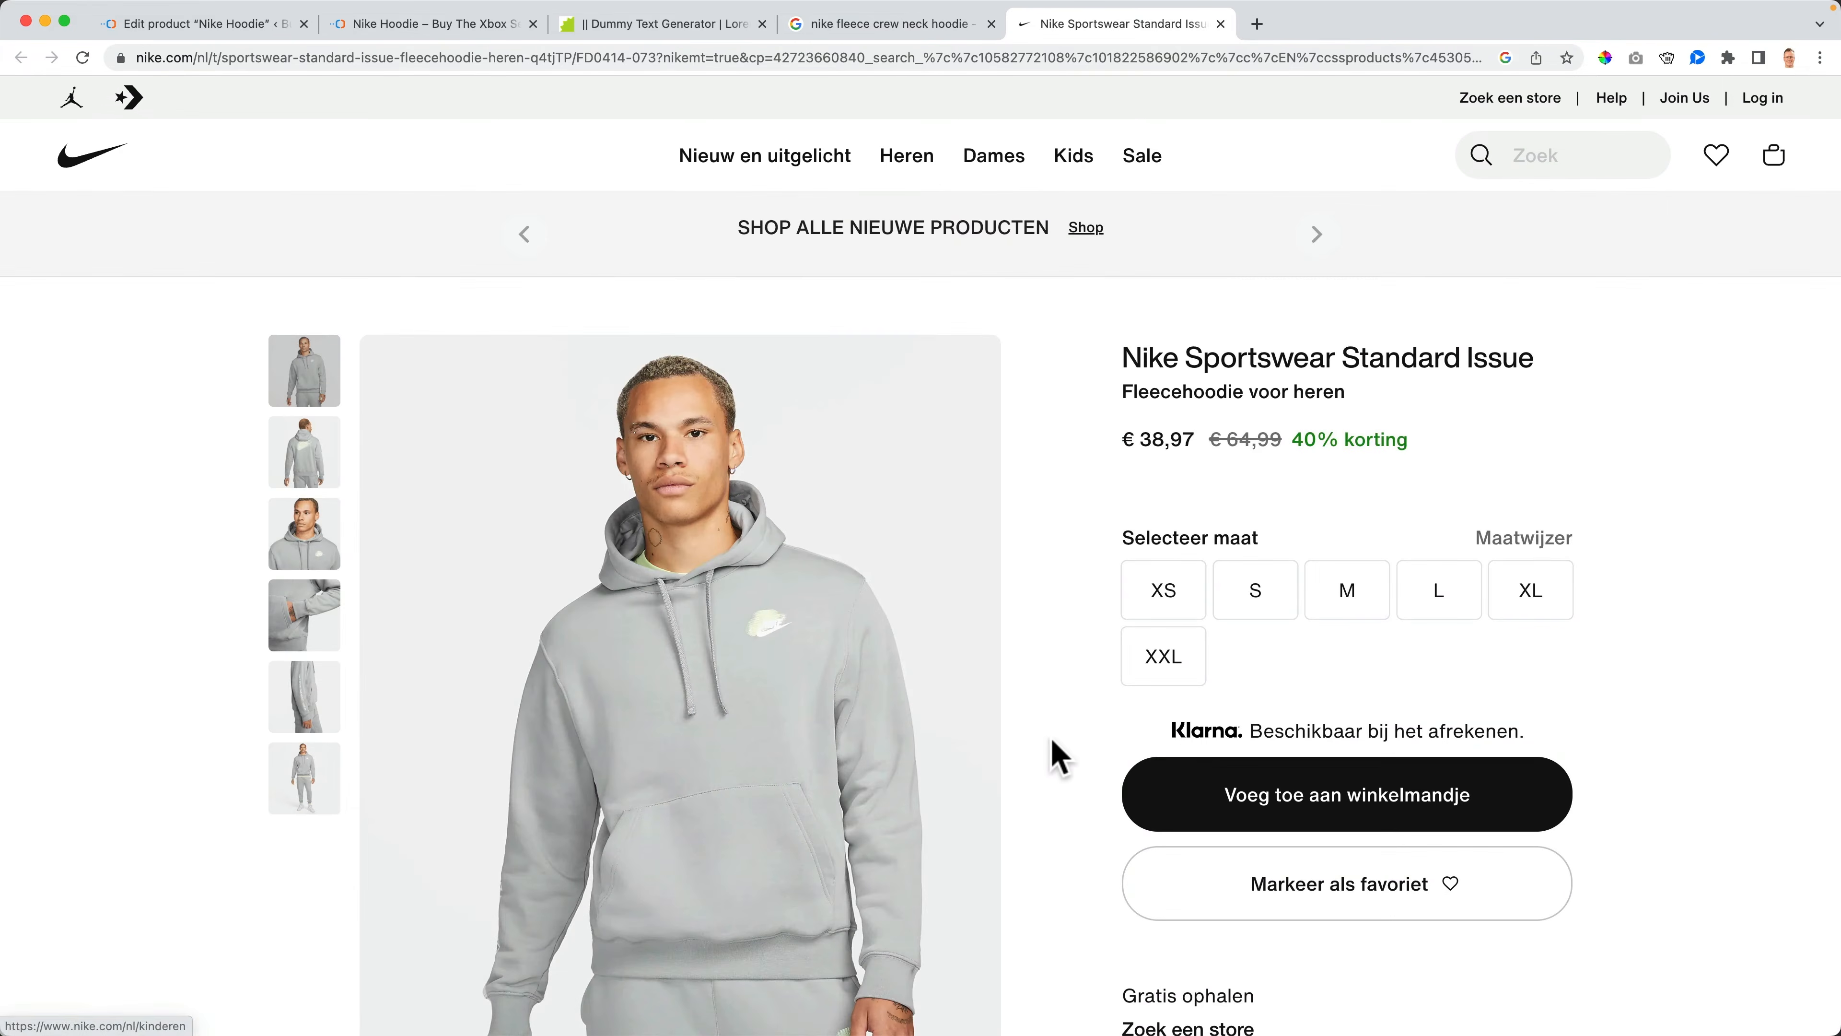
scroll(1196, 551, down, 9)
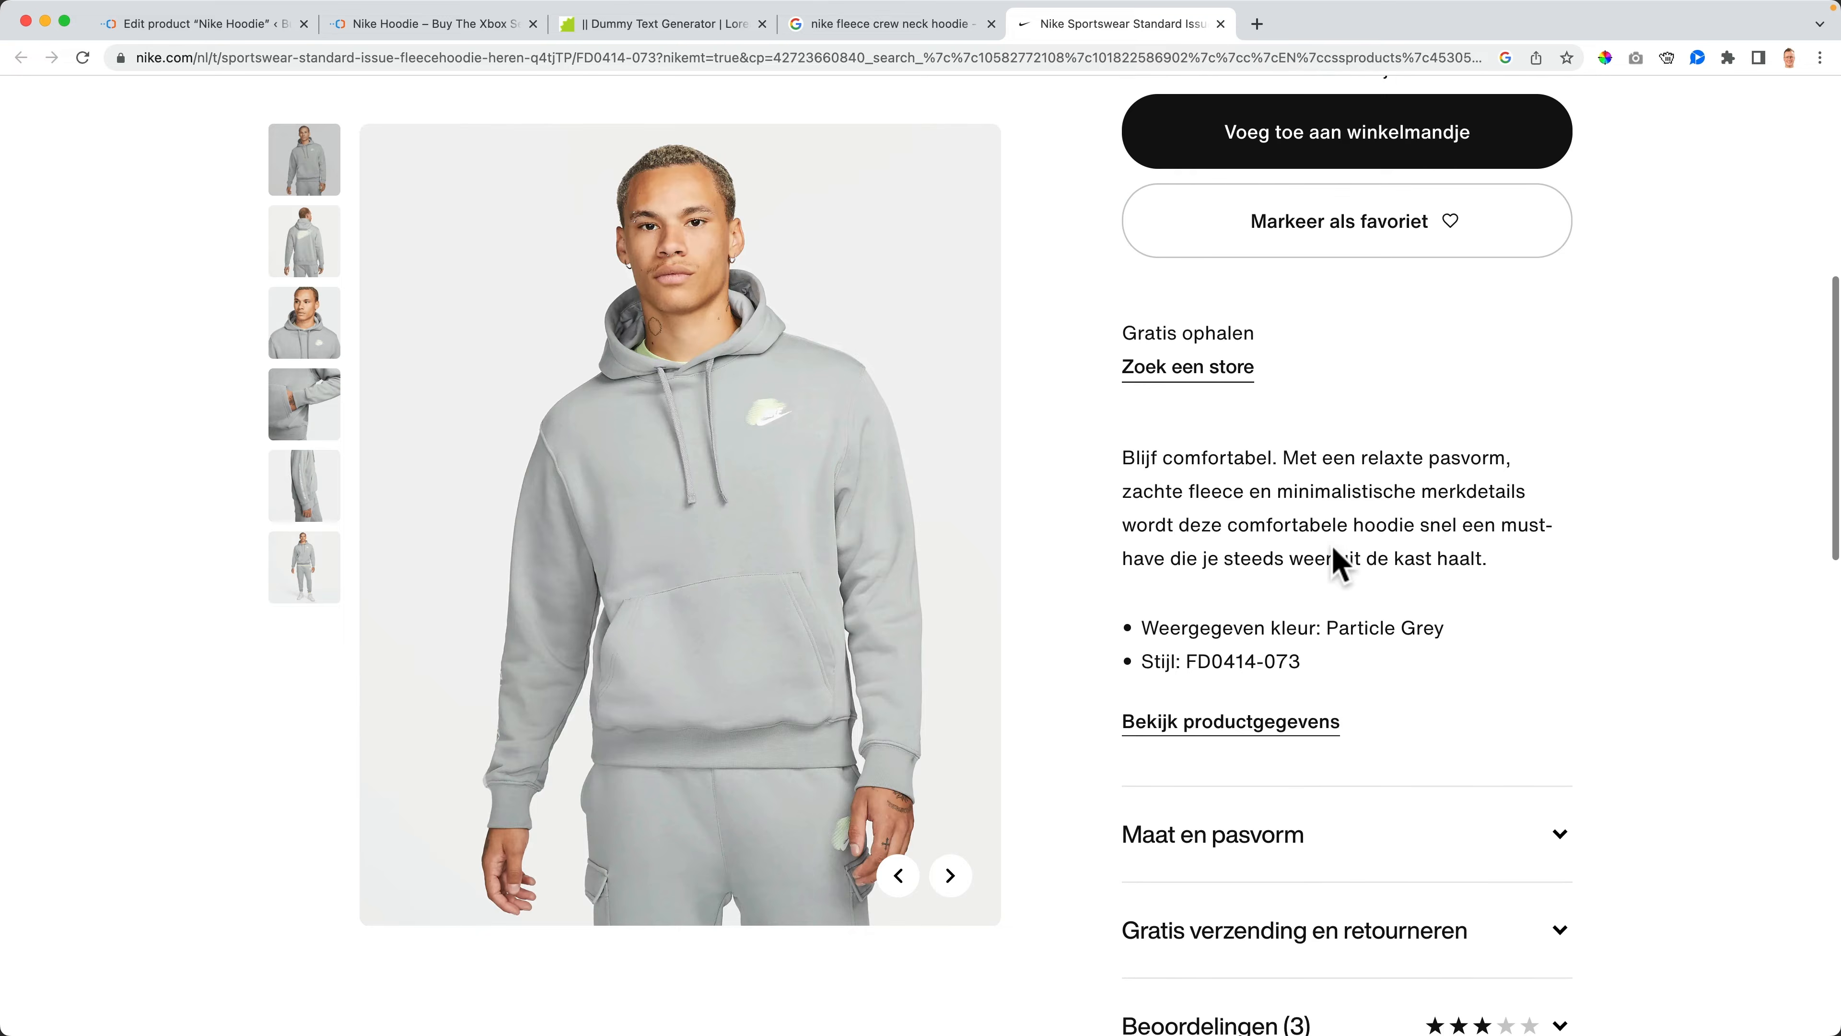
drag(1312, 664, 1183, 661)
key(super+c)
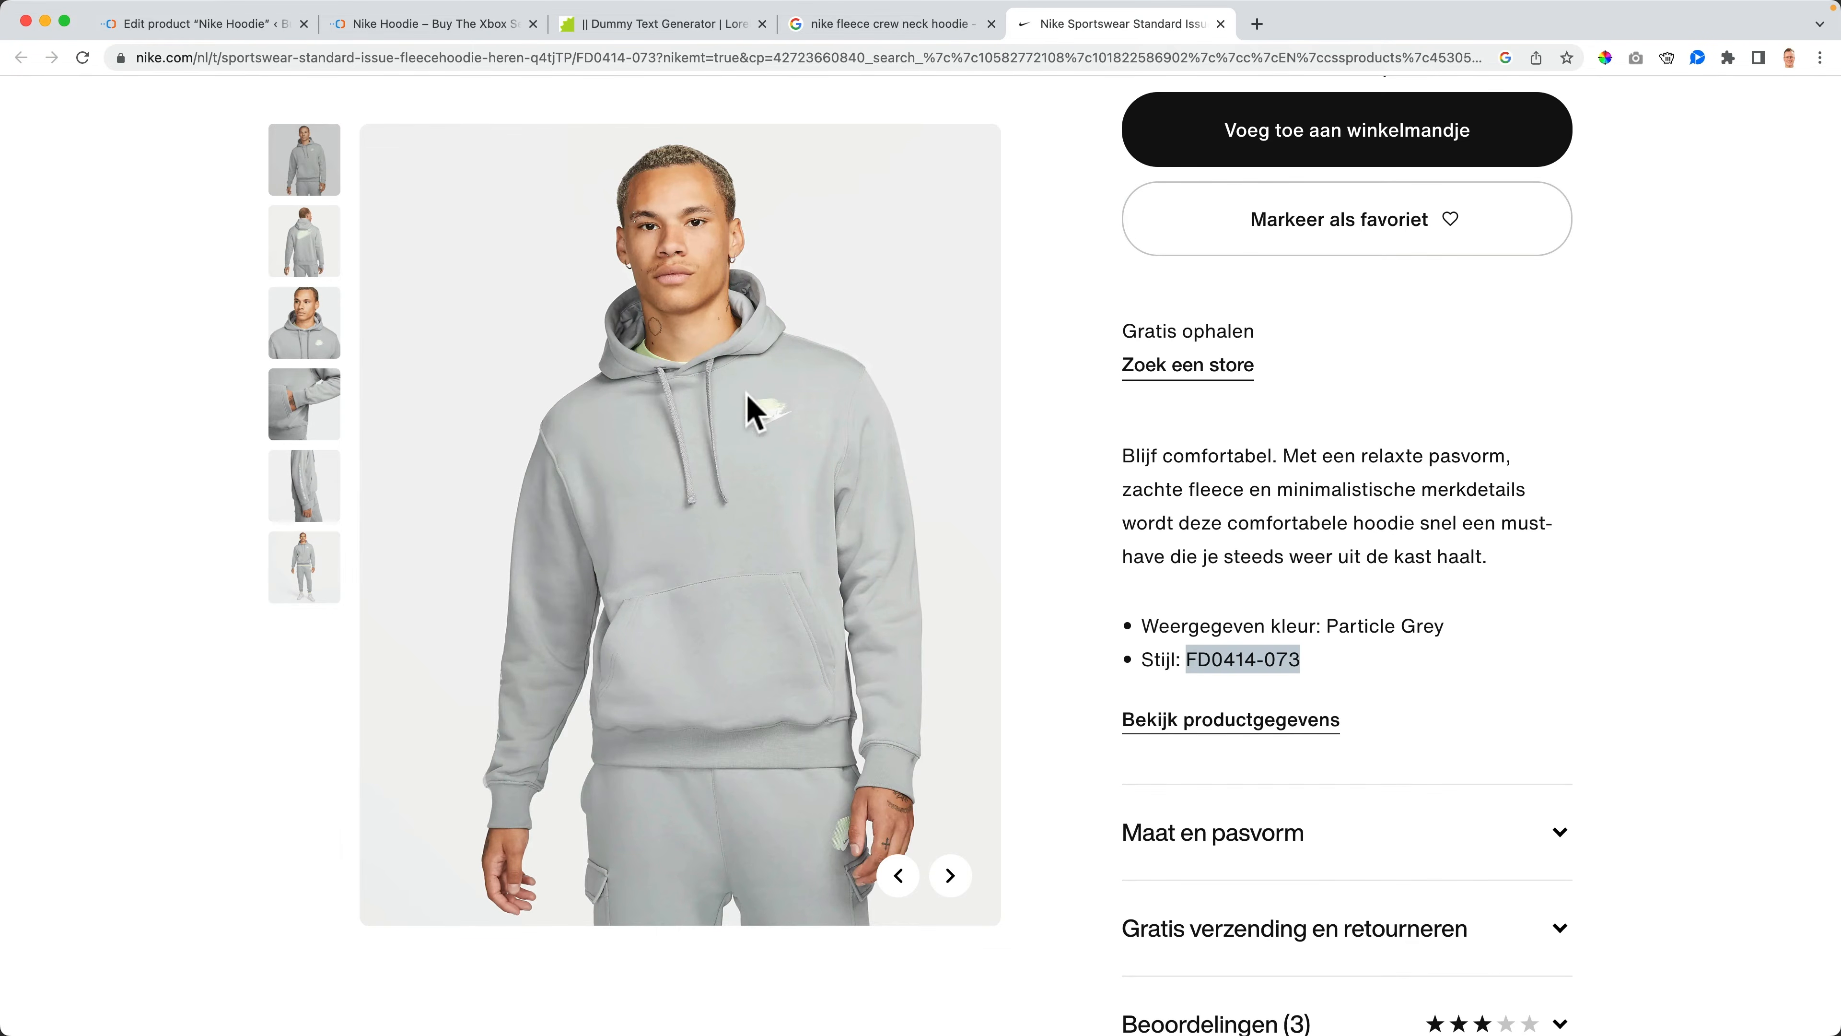
scroll(751, 406, up, 2)
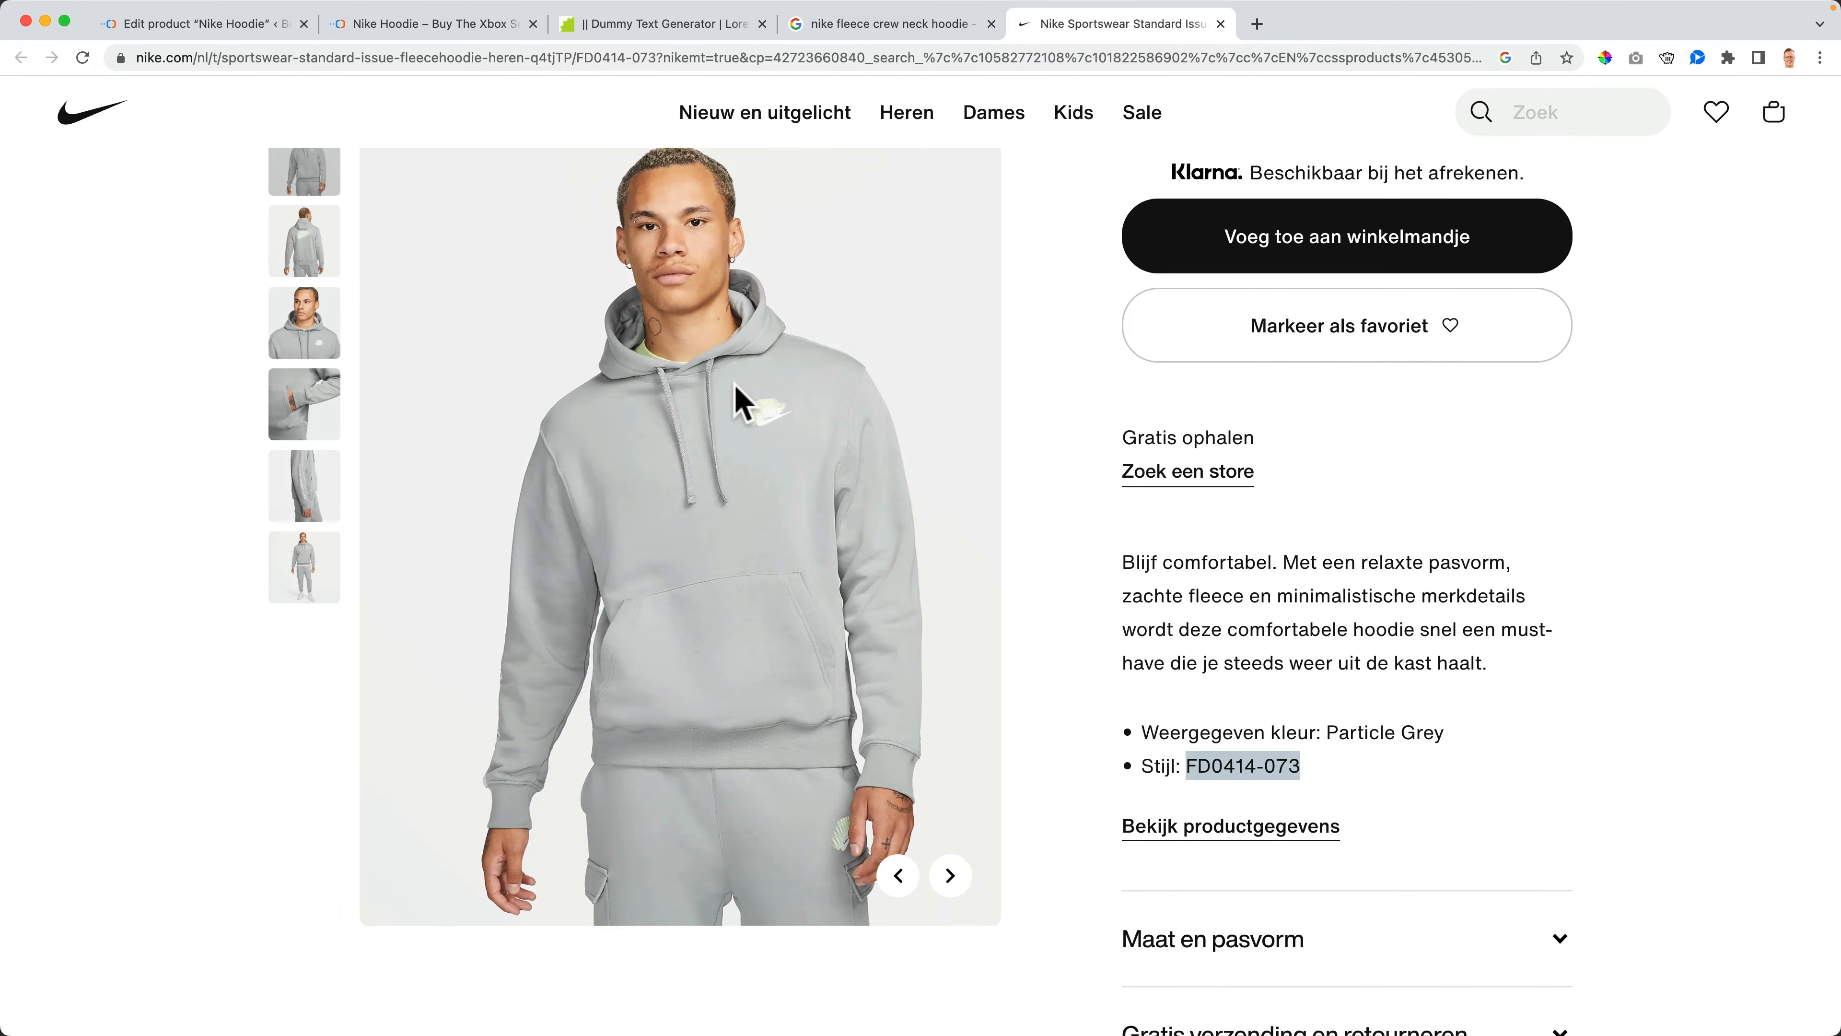
scroll(736, 399, up, 5)
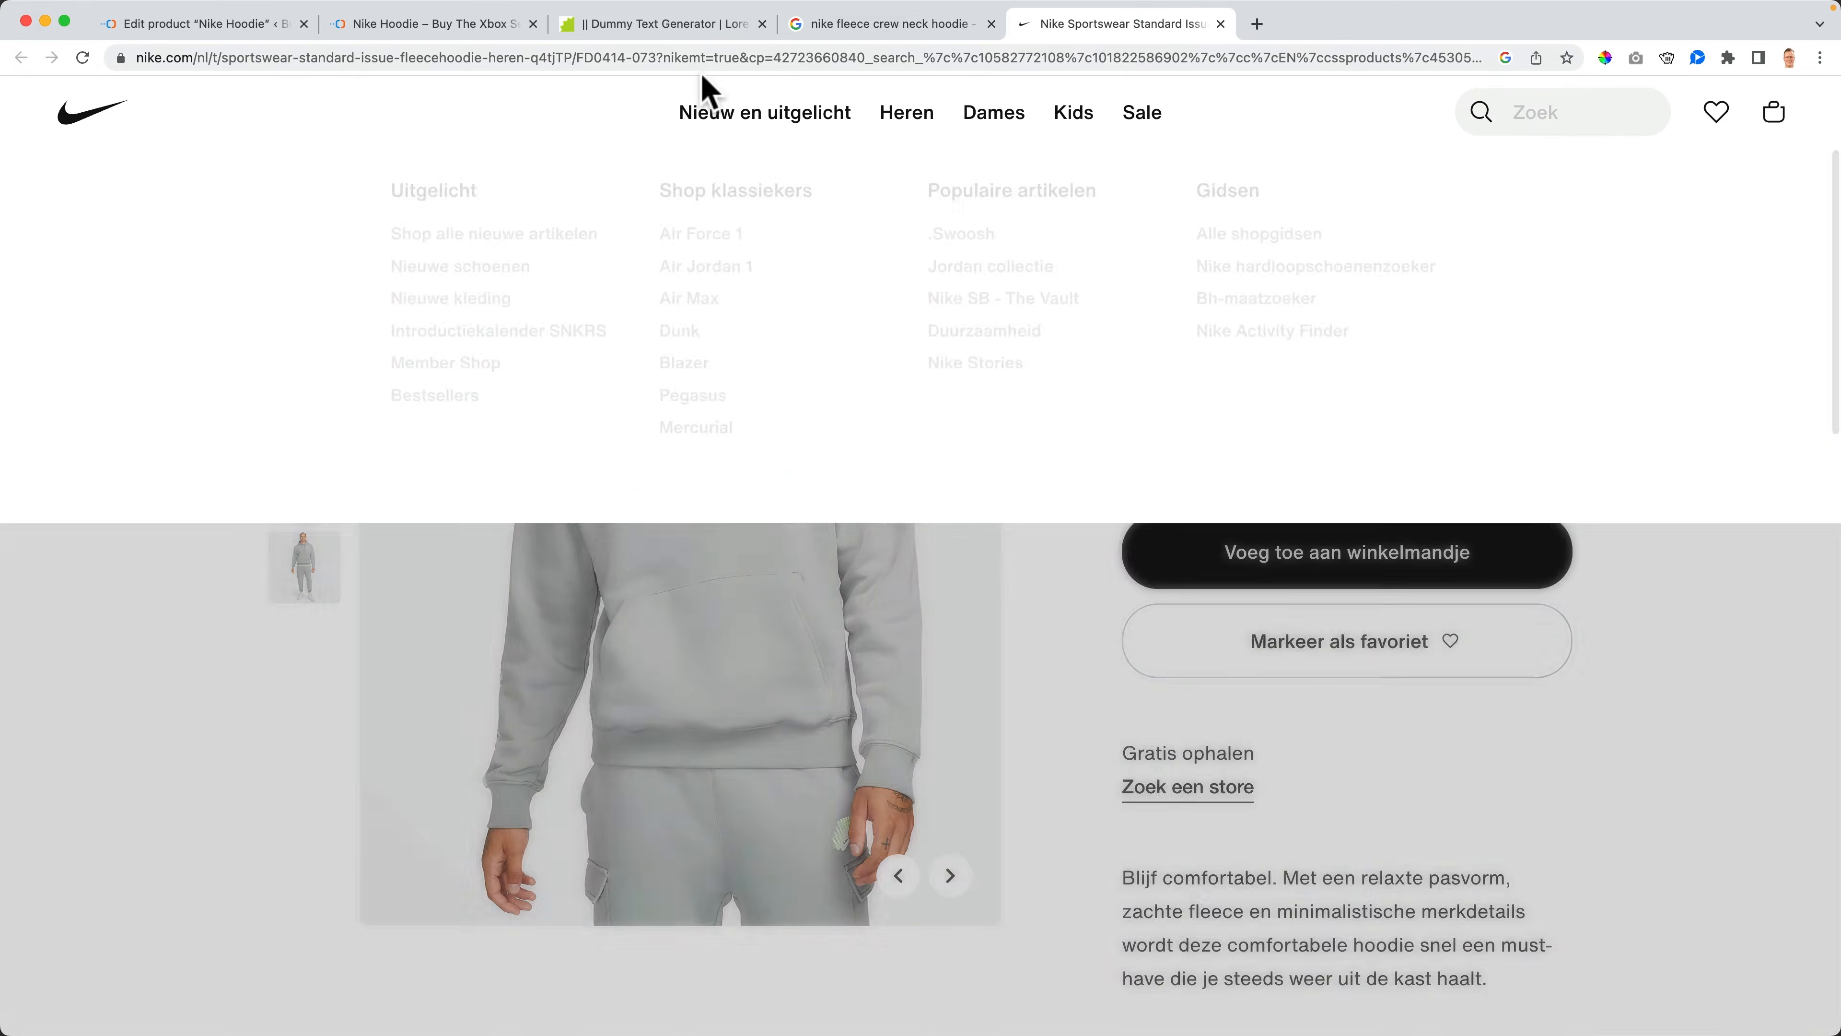
click(701, 58)
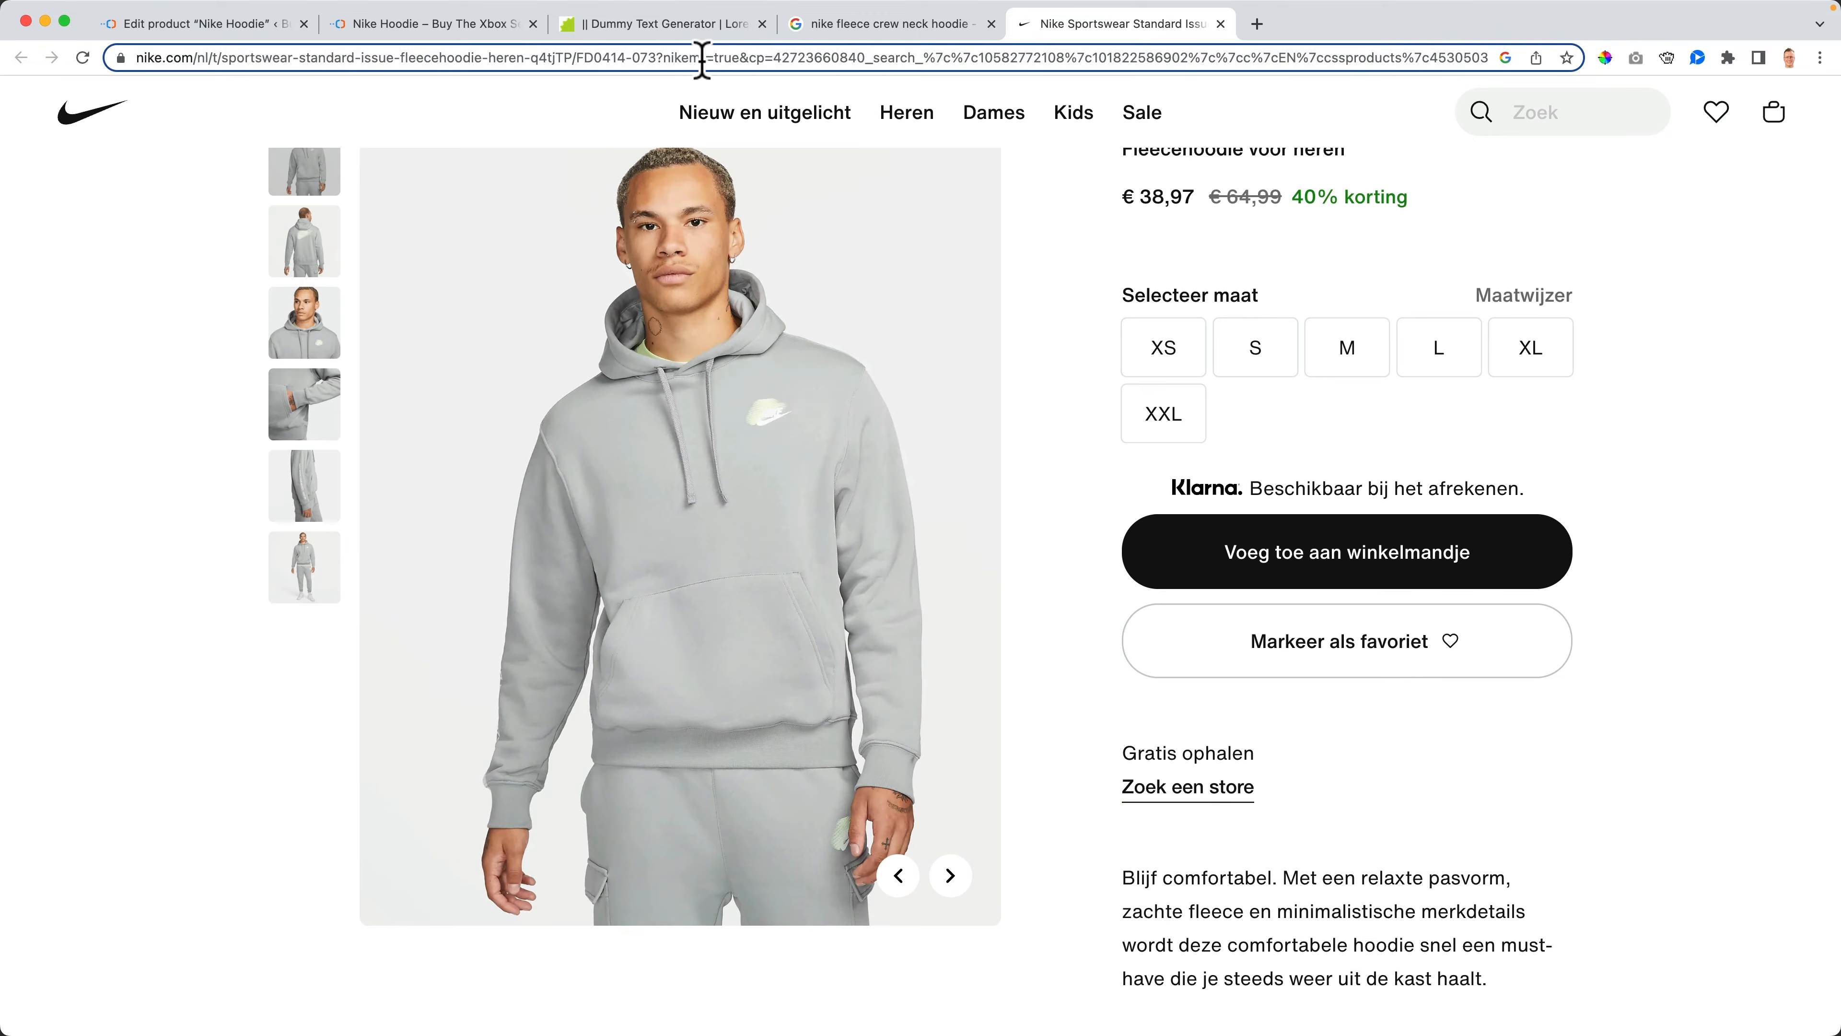
key(super+v)
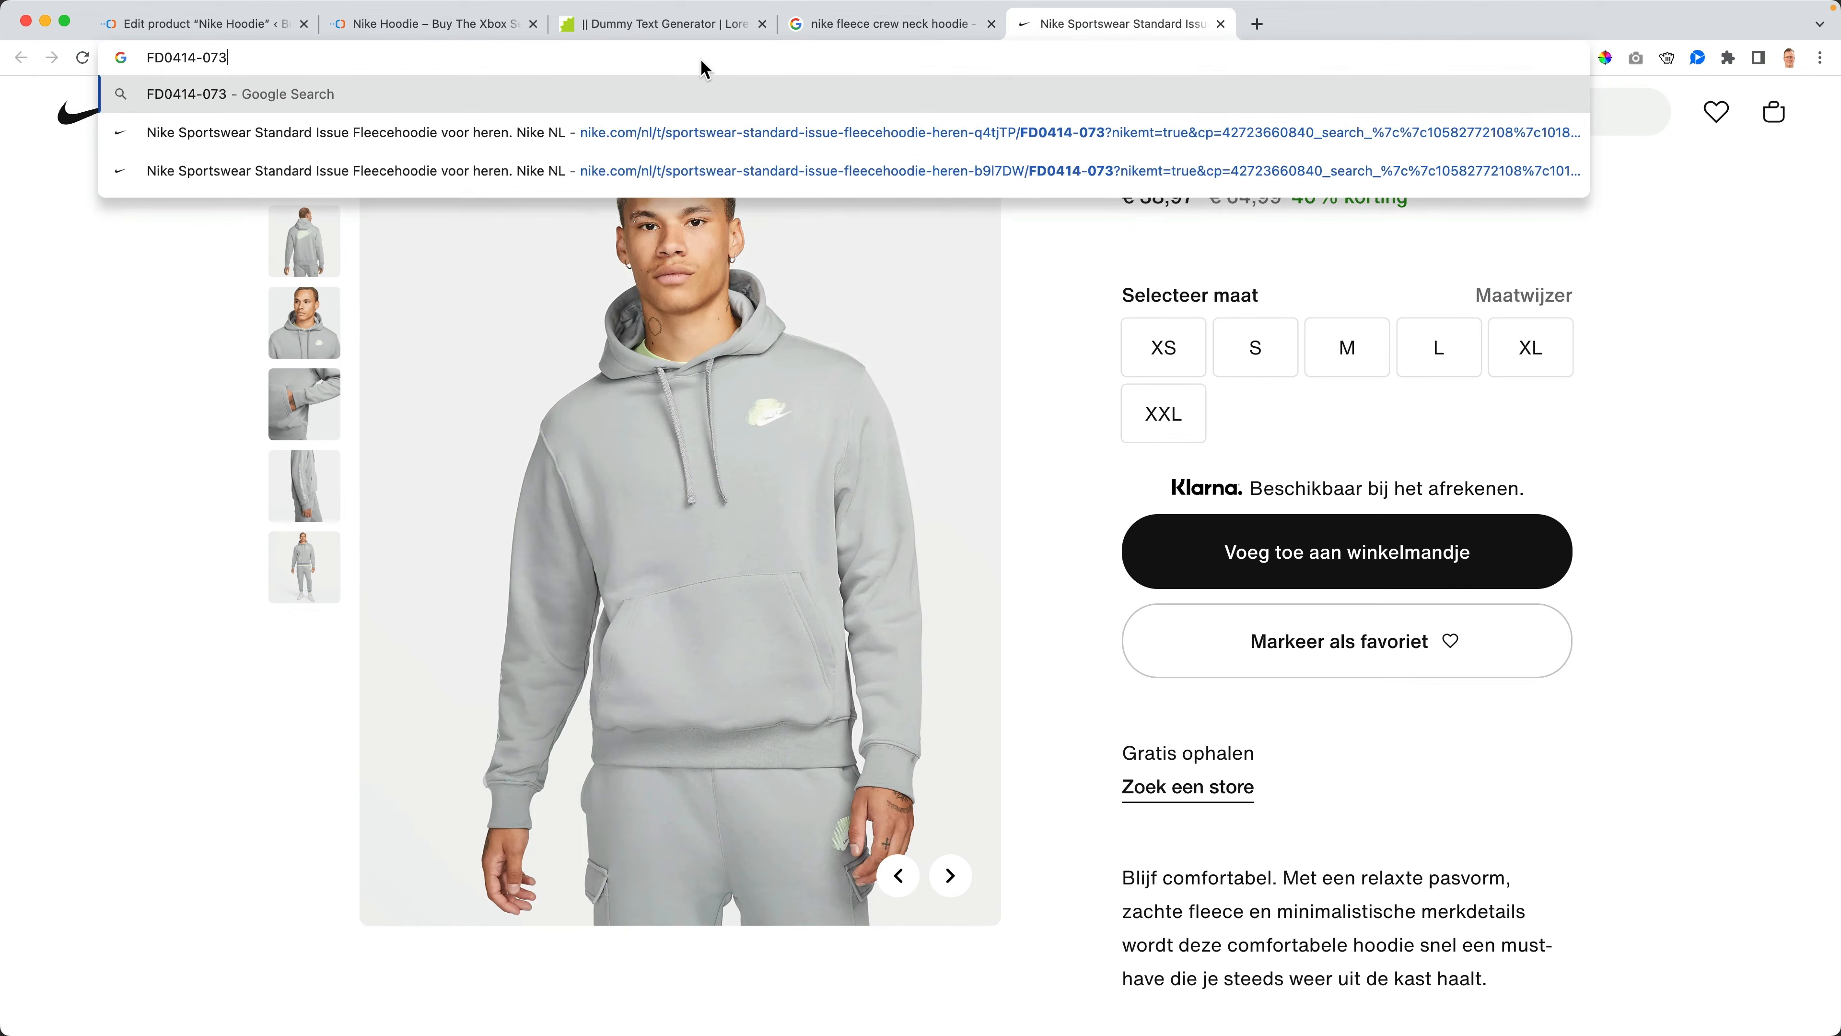
key(Return)
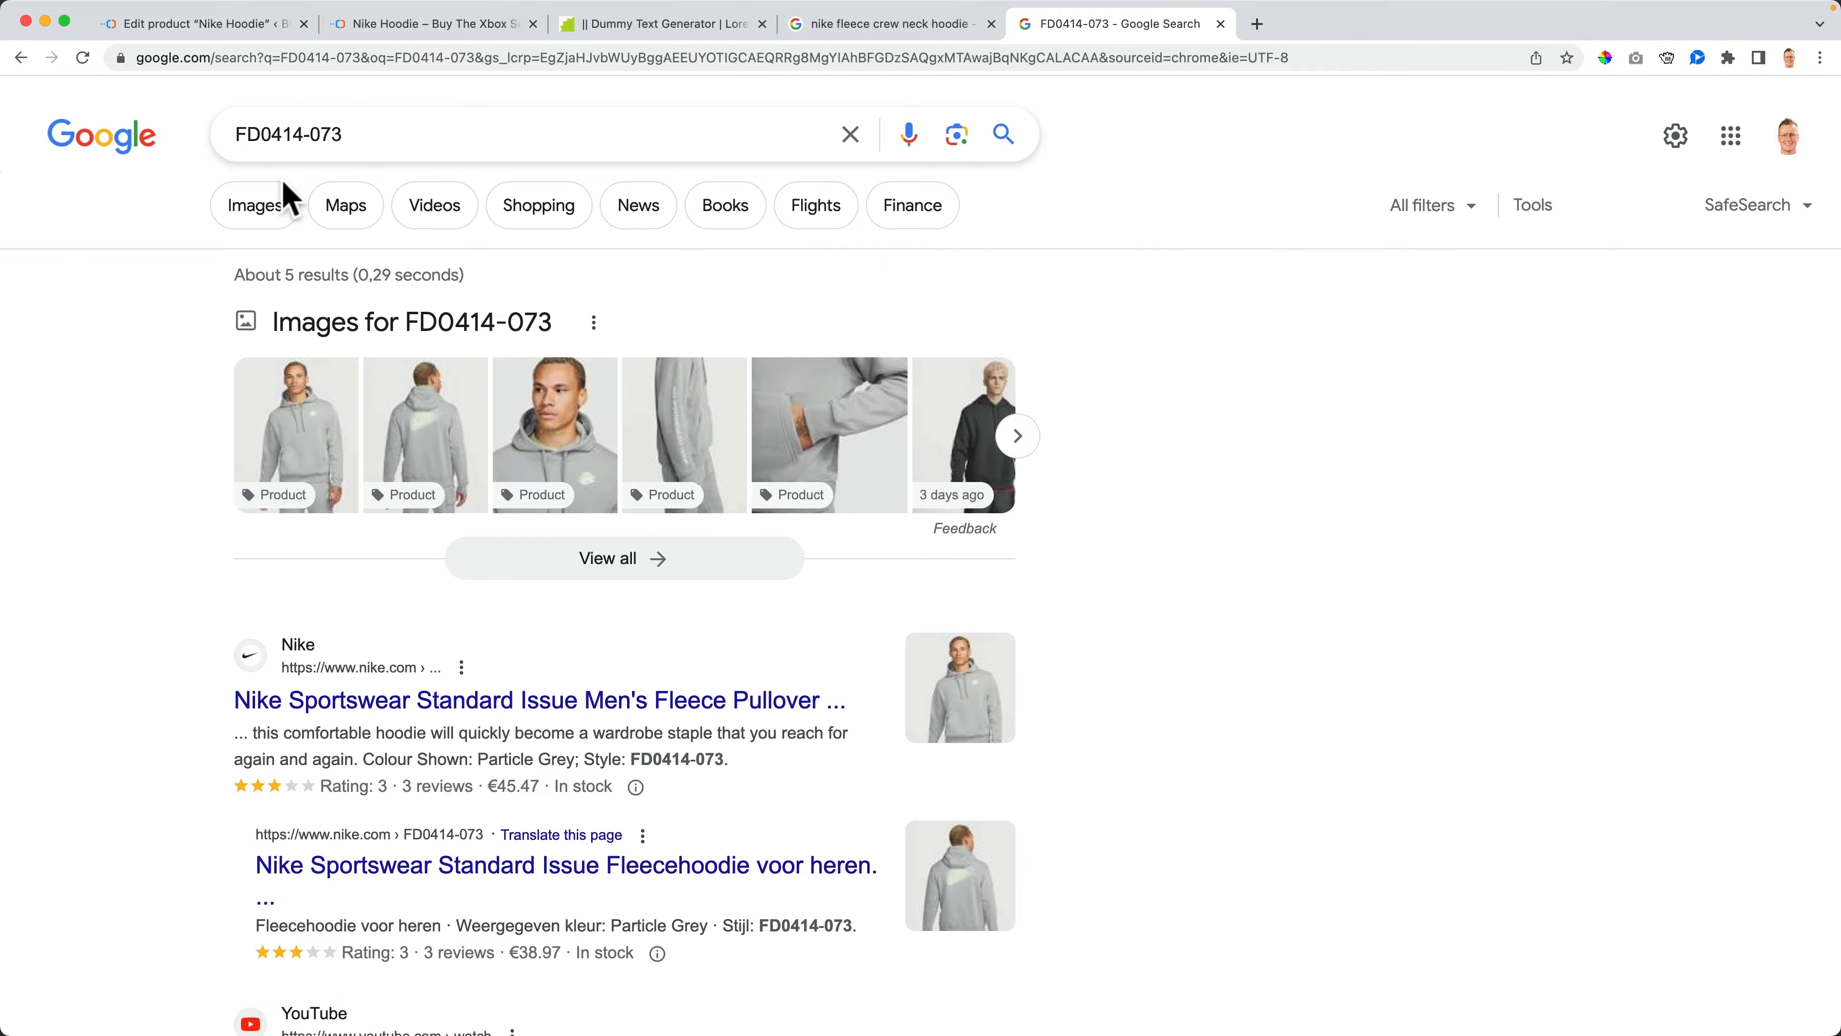
click(1017, 436)
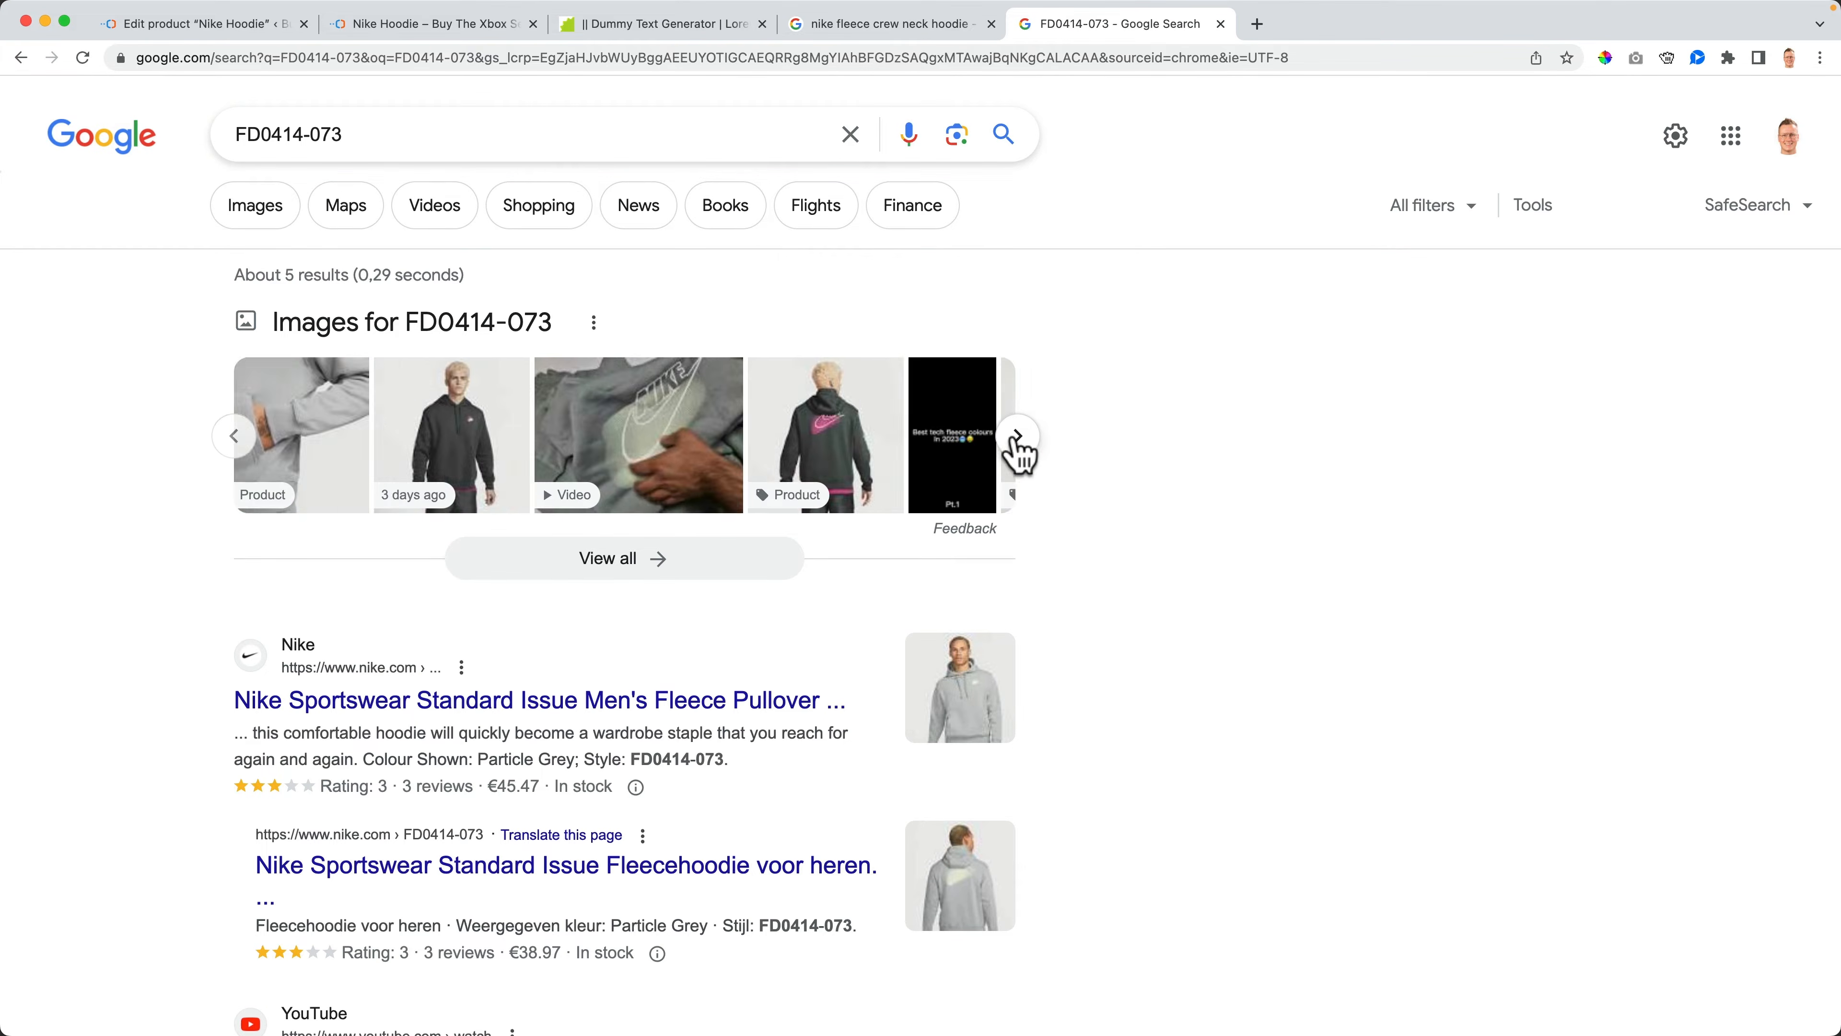
- Paste FD0414-073 as the Nike Hoodie's SKU
click(214, 24)
scroll(817, 468, down, 10)
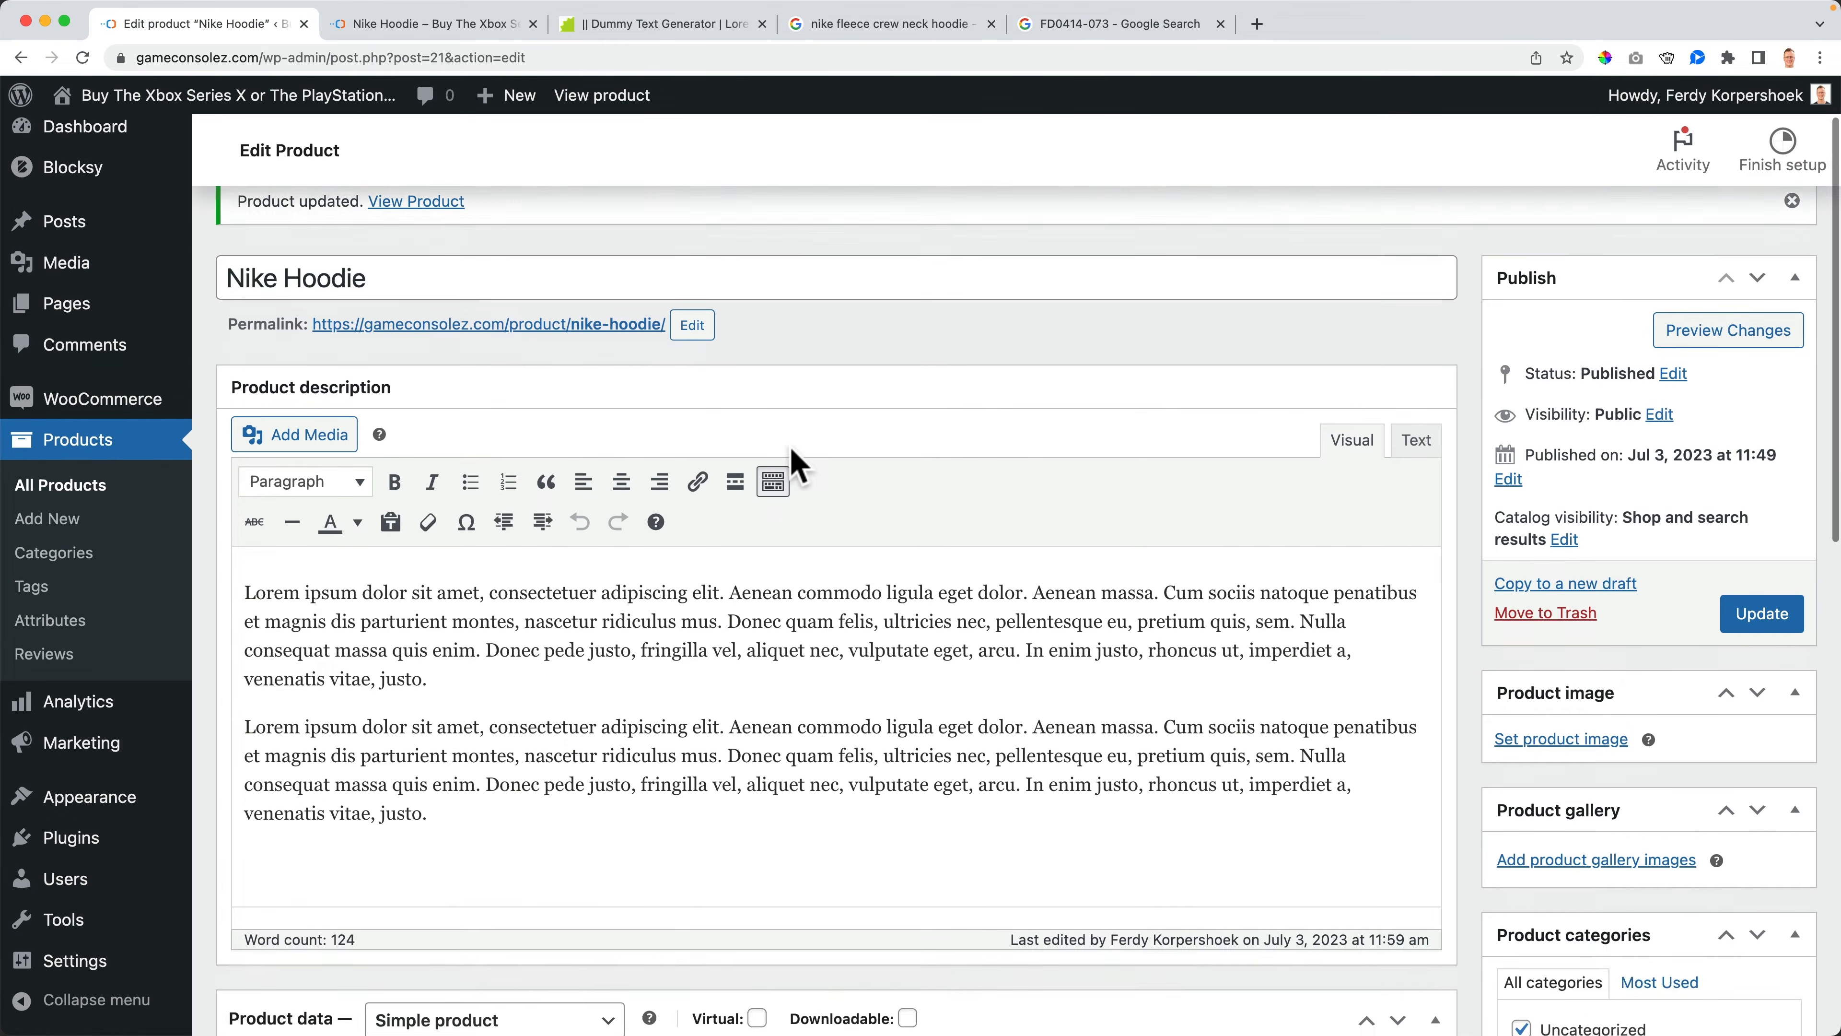
click(735, 577)
key(super+v)
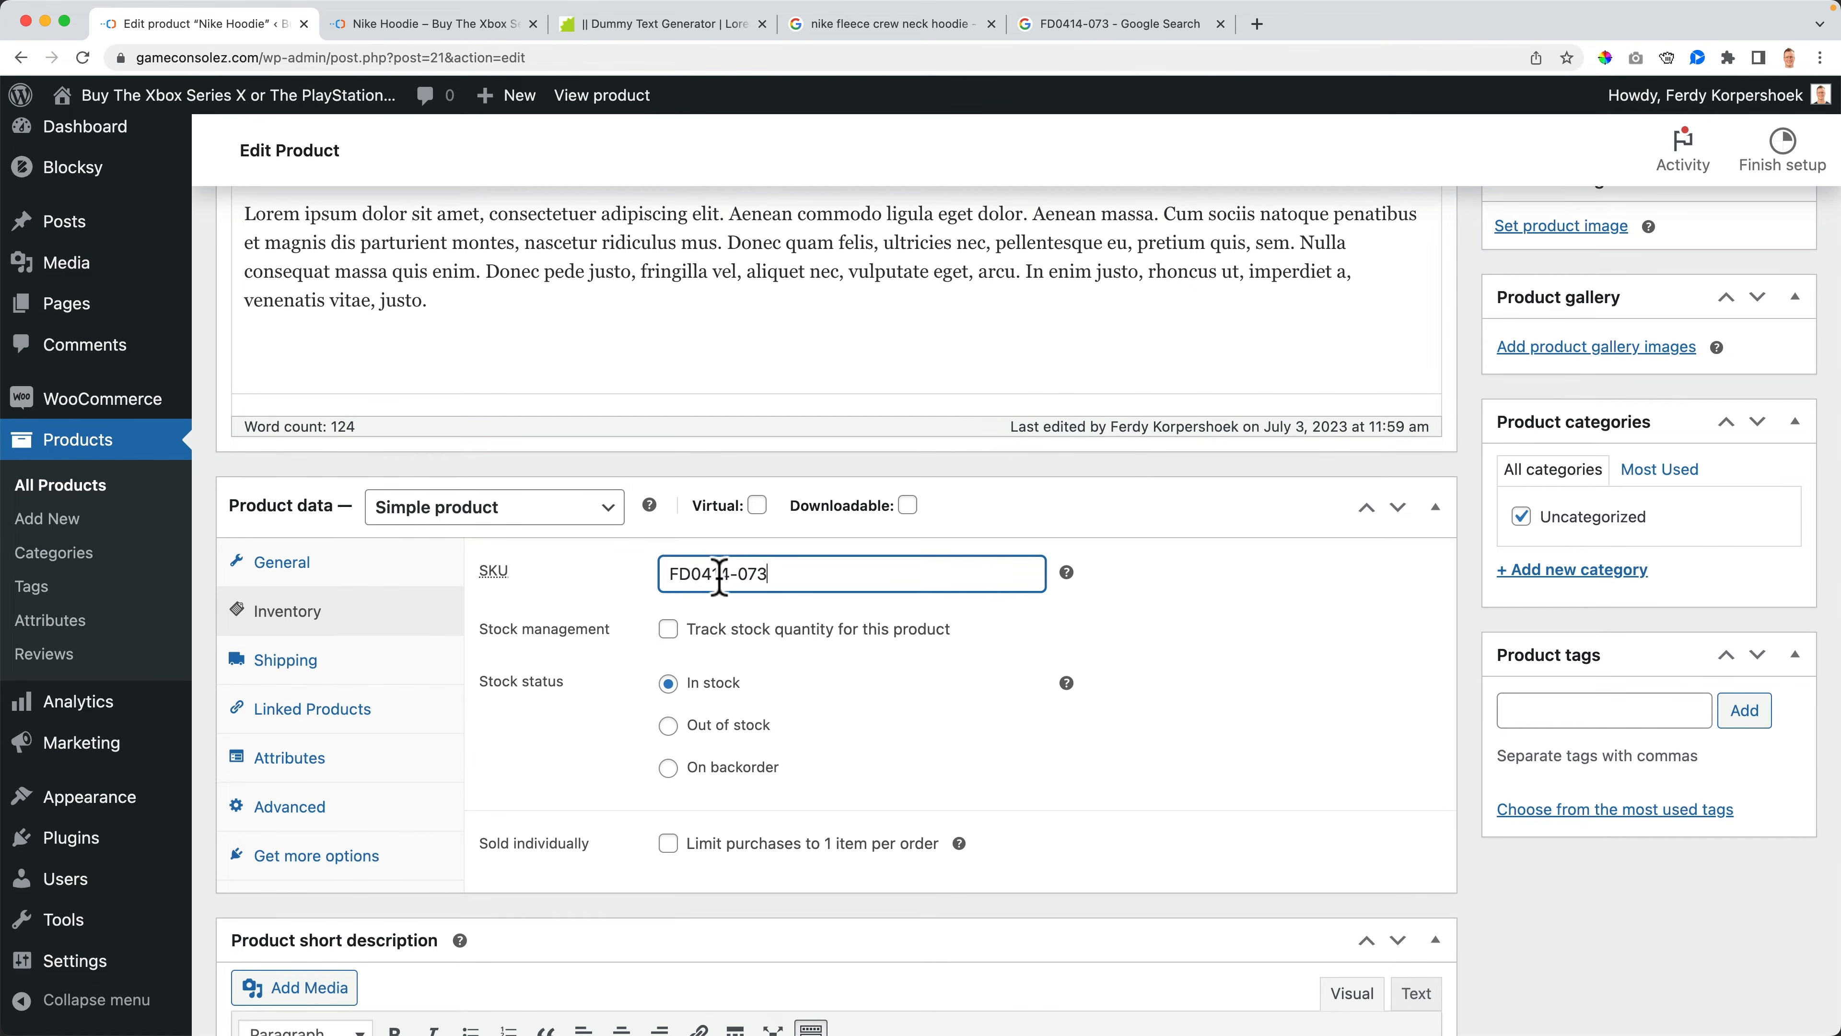
click(1070, 27)
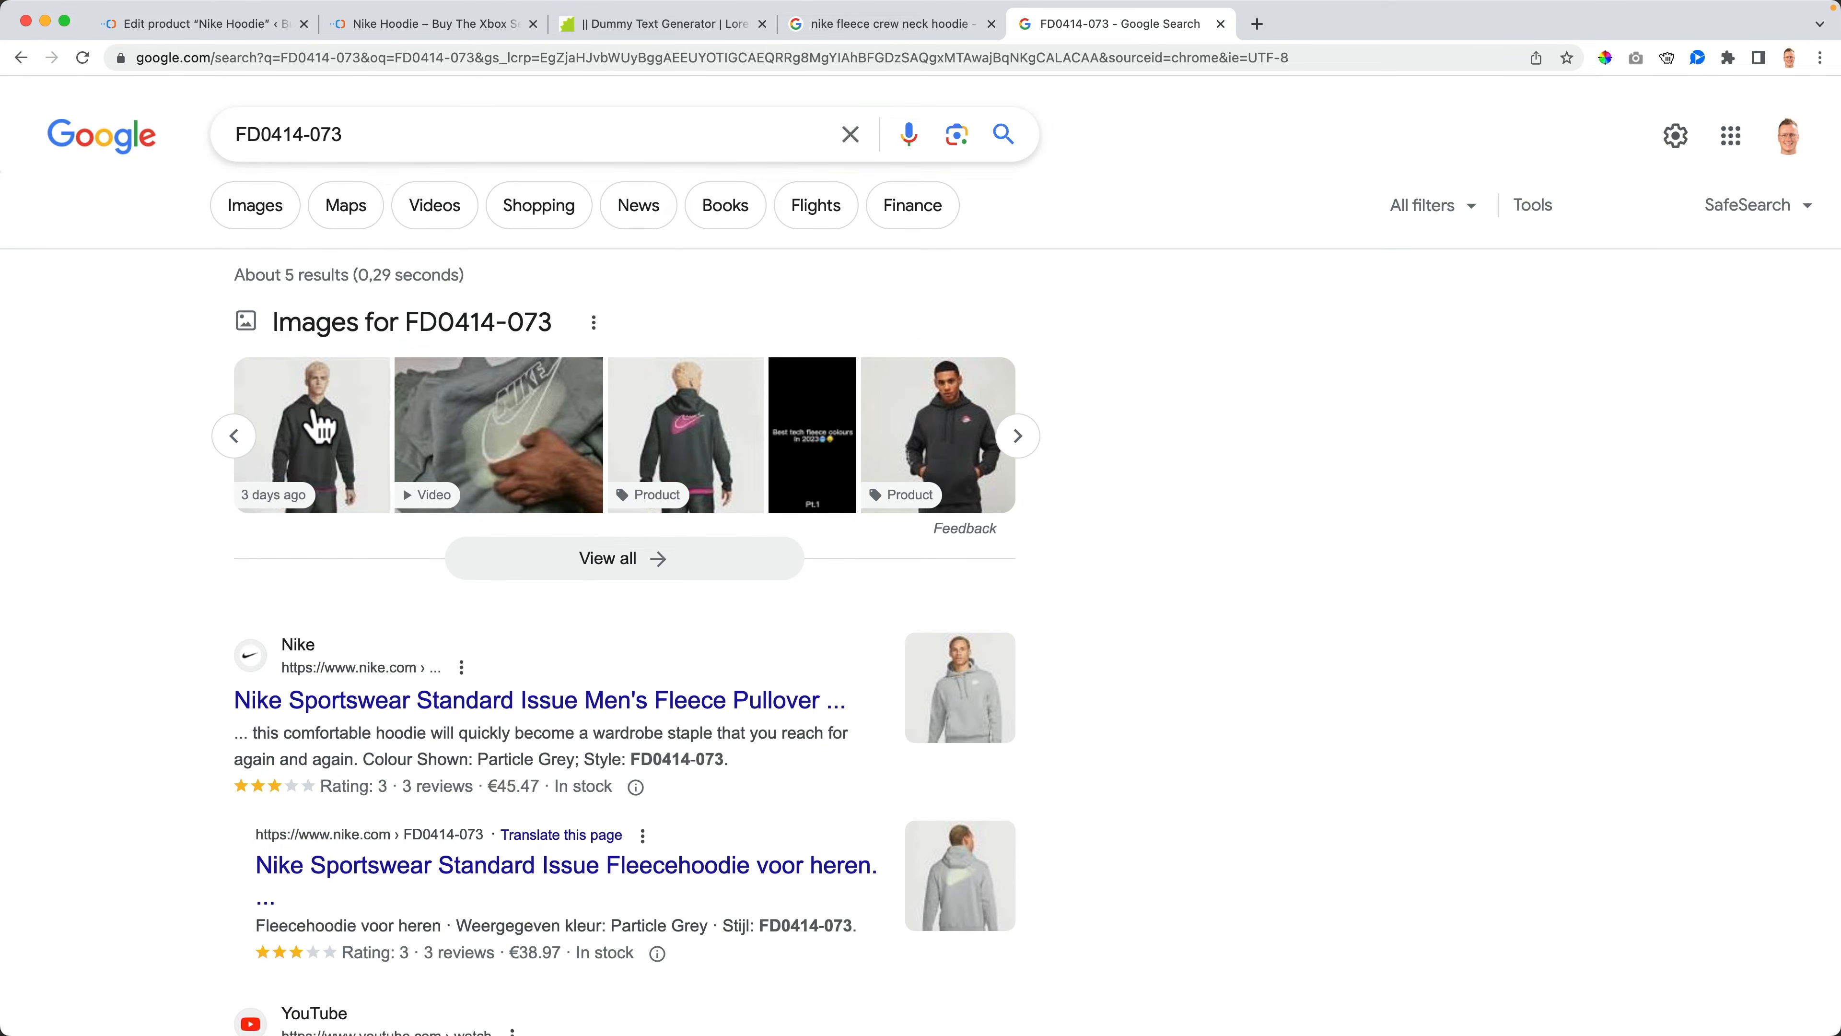
click(233, 436)
click(205, 29)
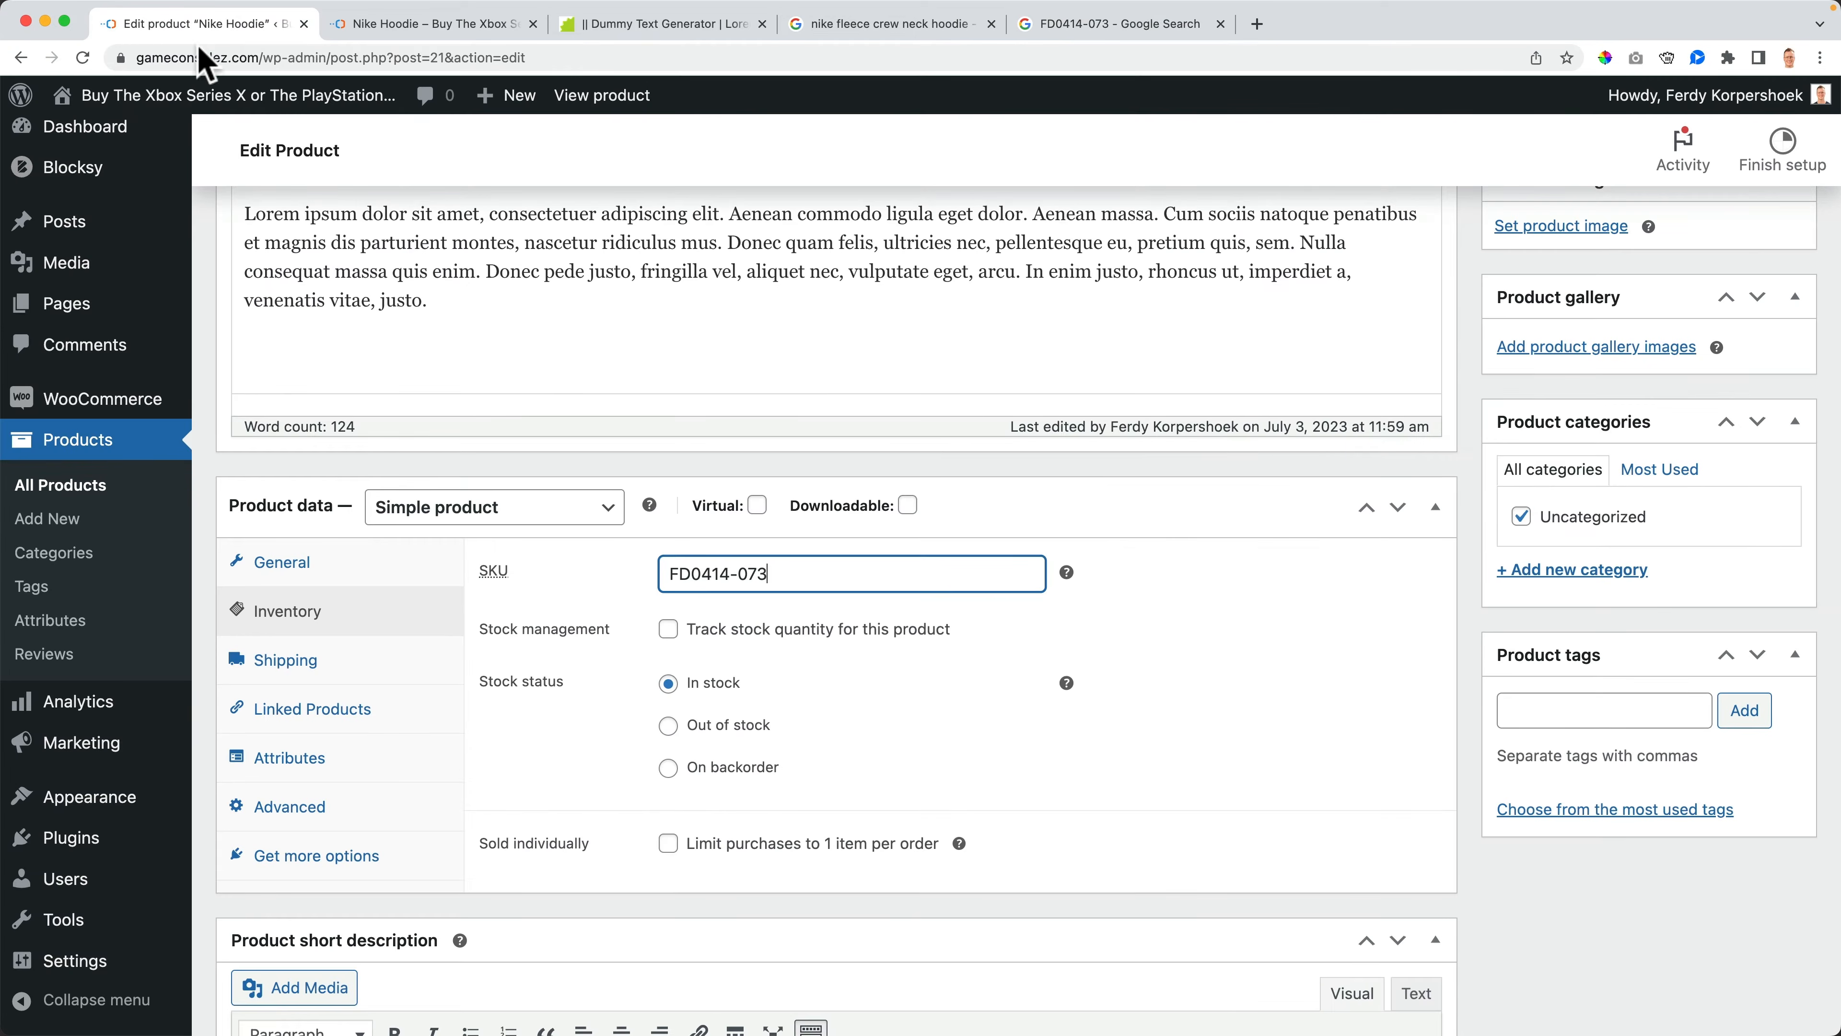
- Try replacing the SKU with GCZ_0001, then restore FD0414-073
drag(810, 579, 657, 577)
key(super+c)
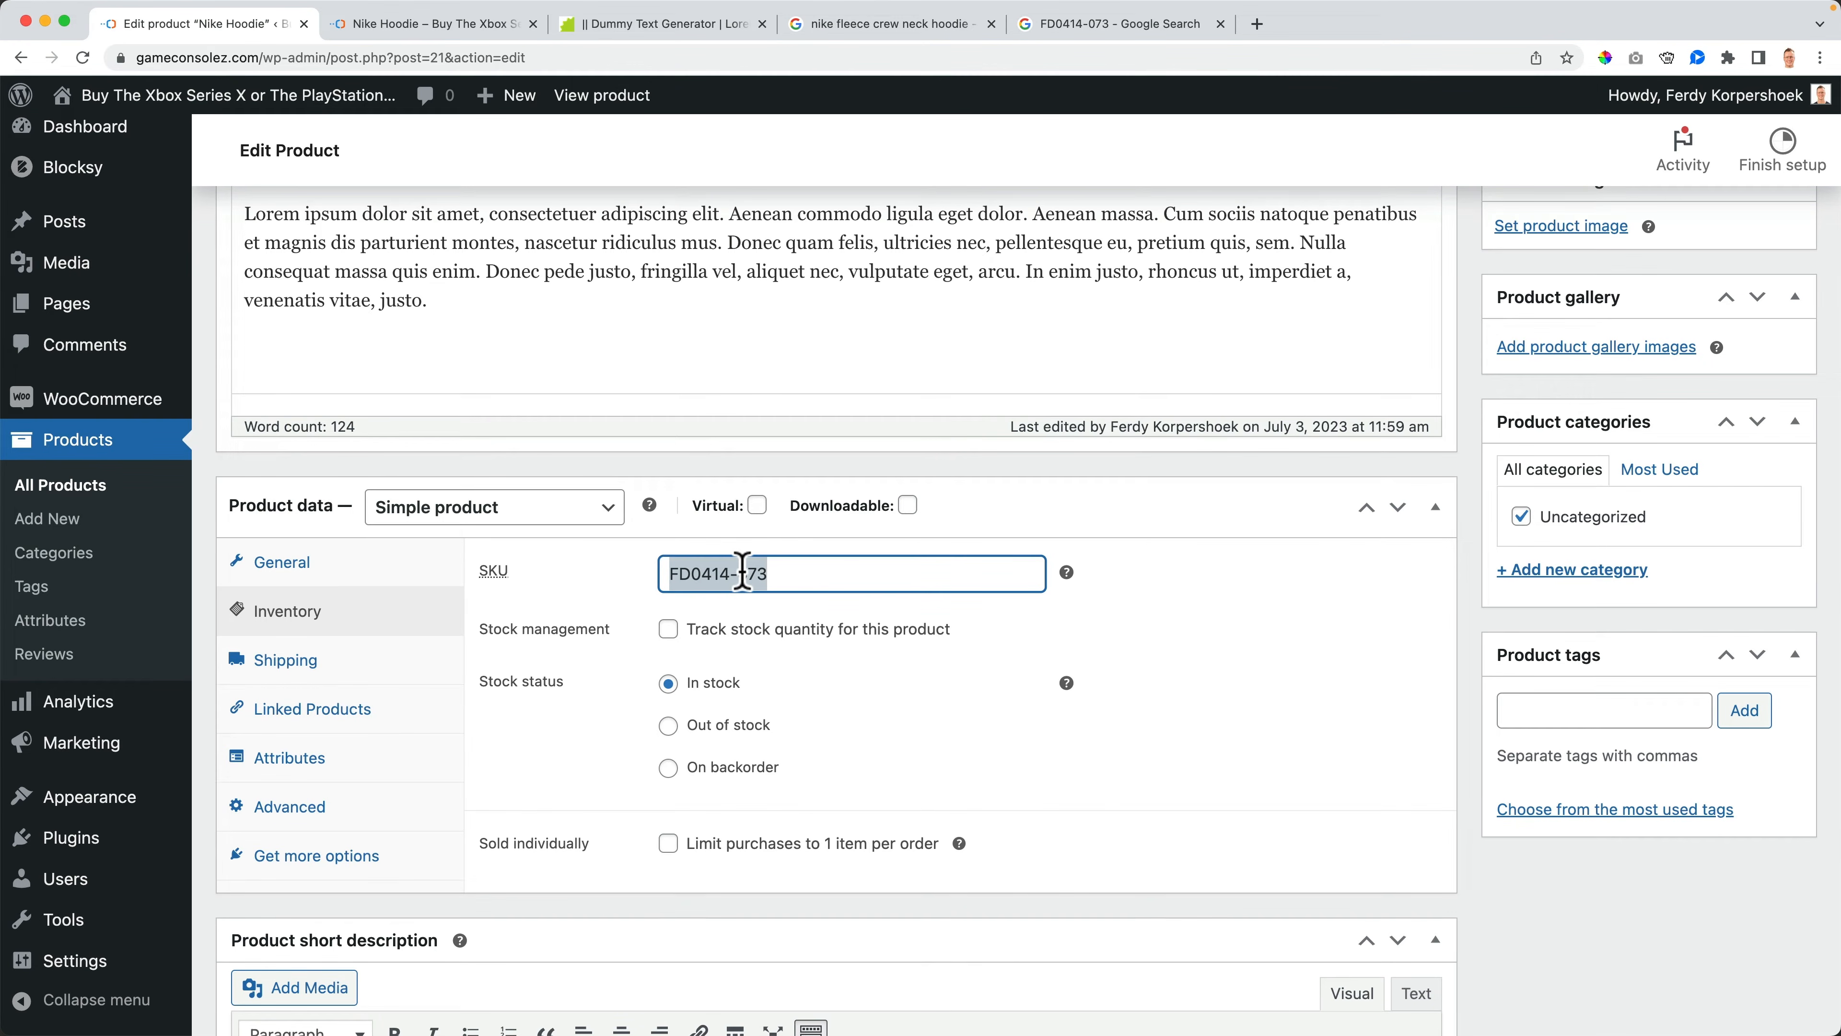
text(GCZ_0001)
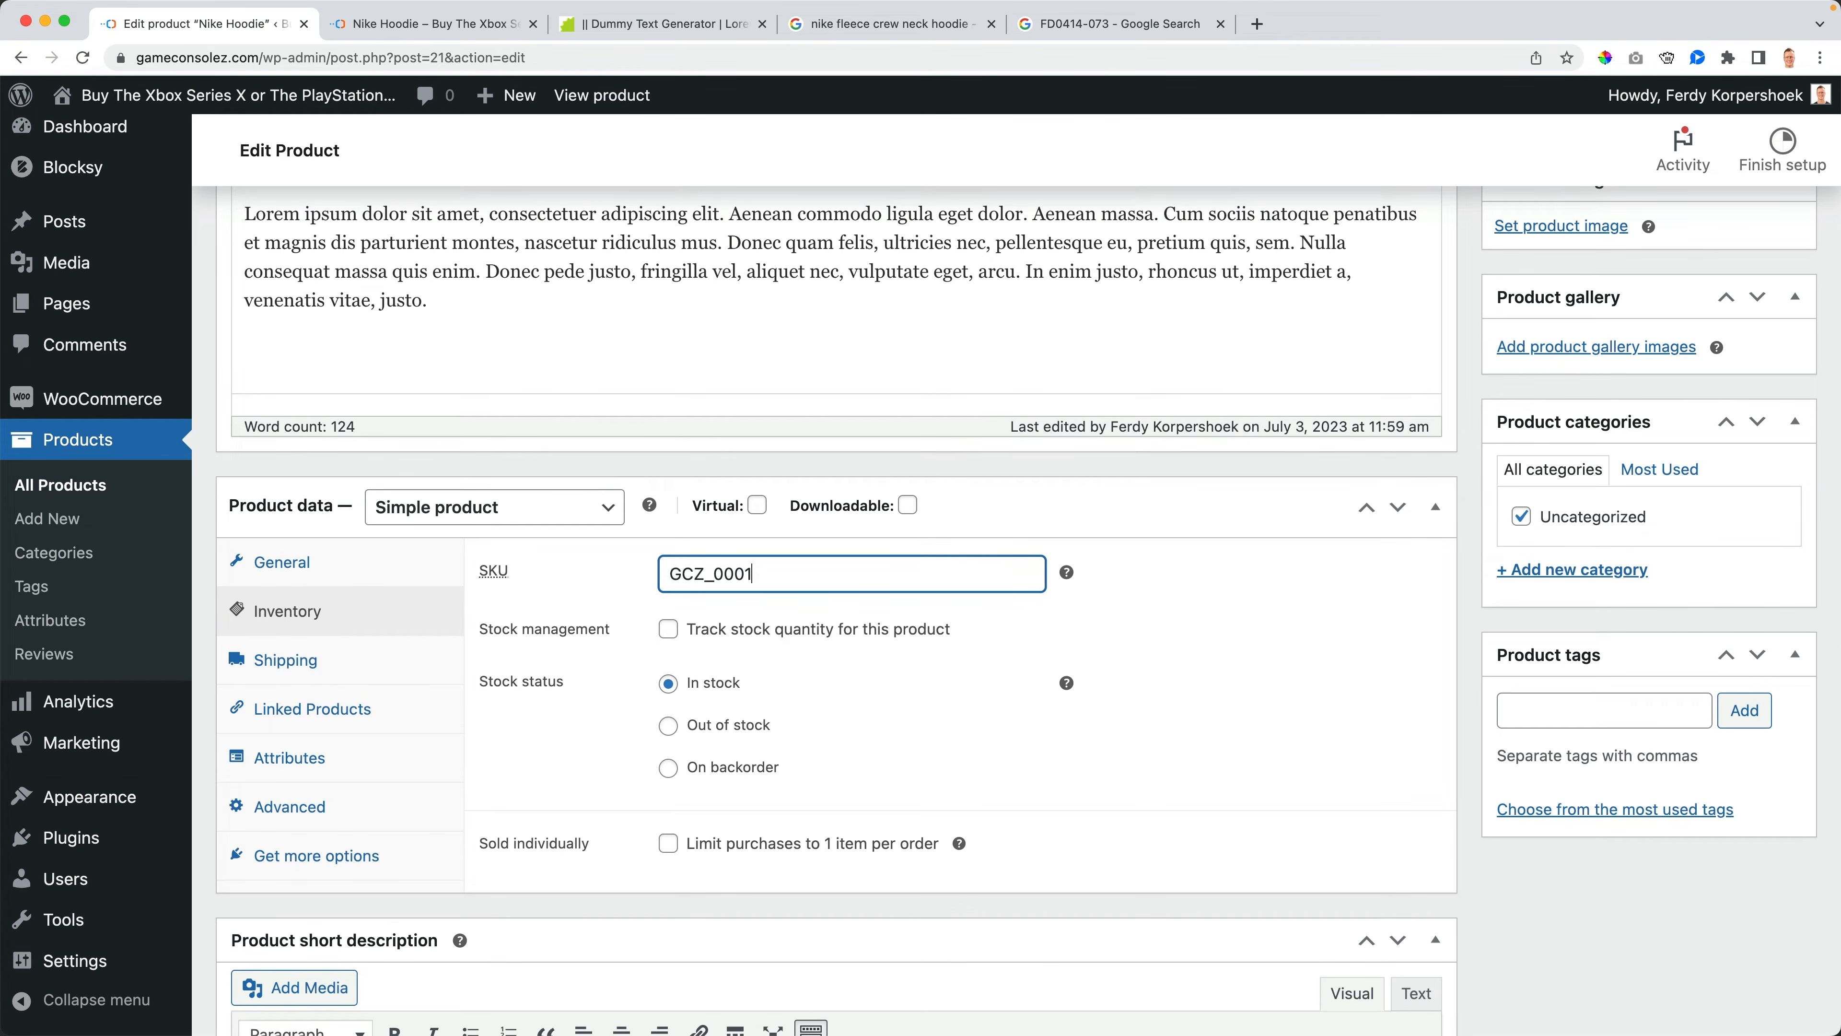
key(super+a)
key(BackSpace)
key(super+v)
key(super+z)
key(super+v)
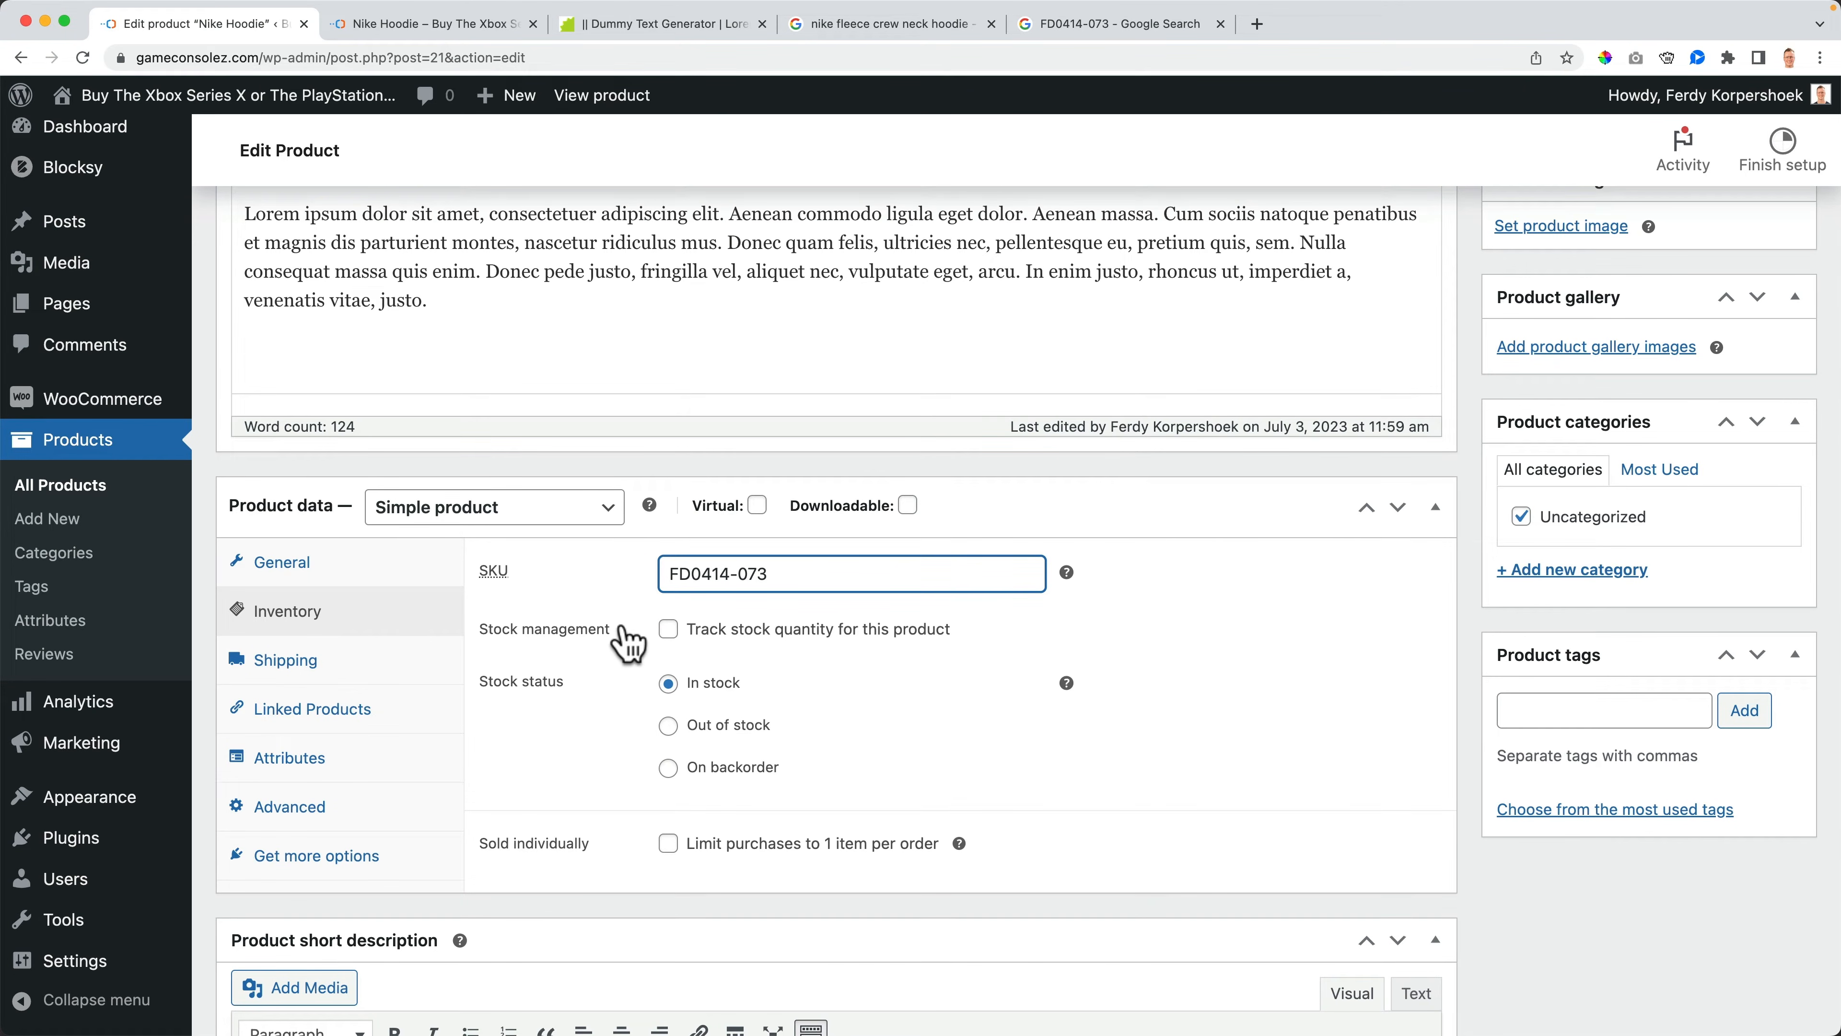
- Update the product and reload its storefront page
scroll(1088, 566, up, 5)
click(1785, 511)
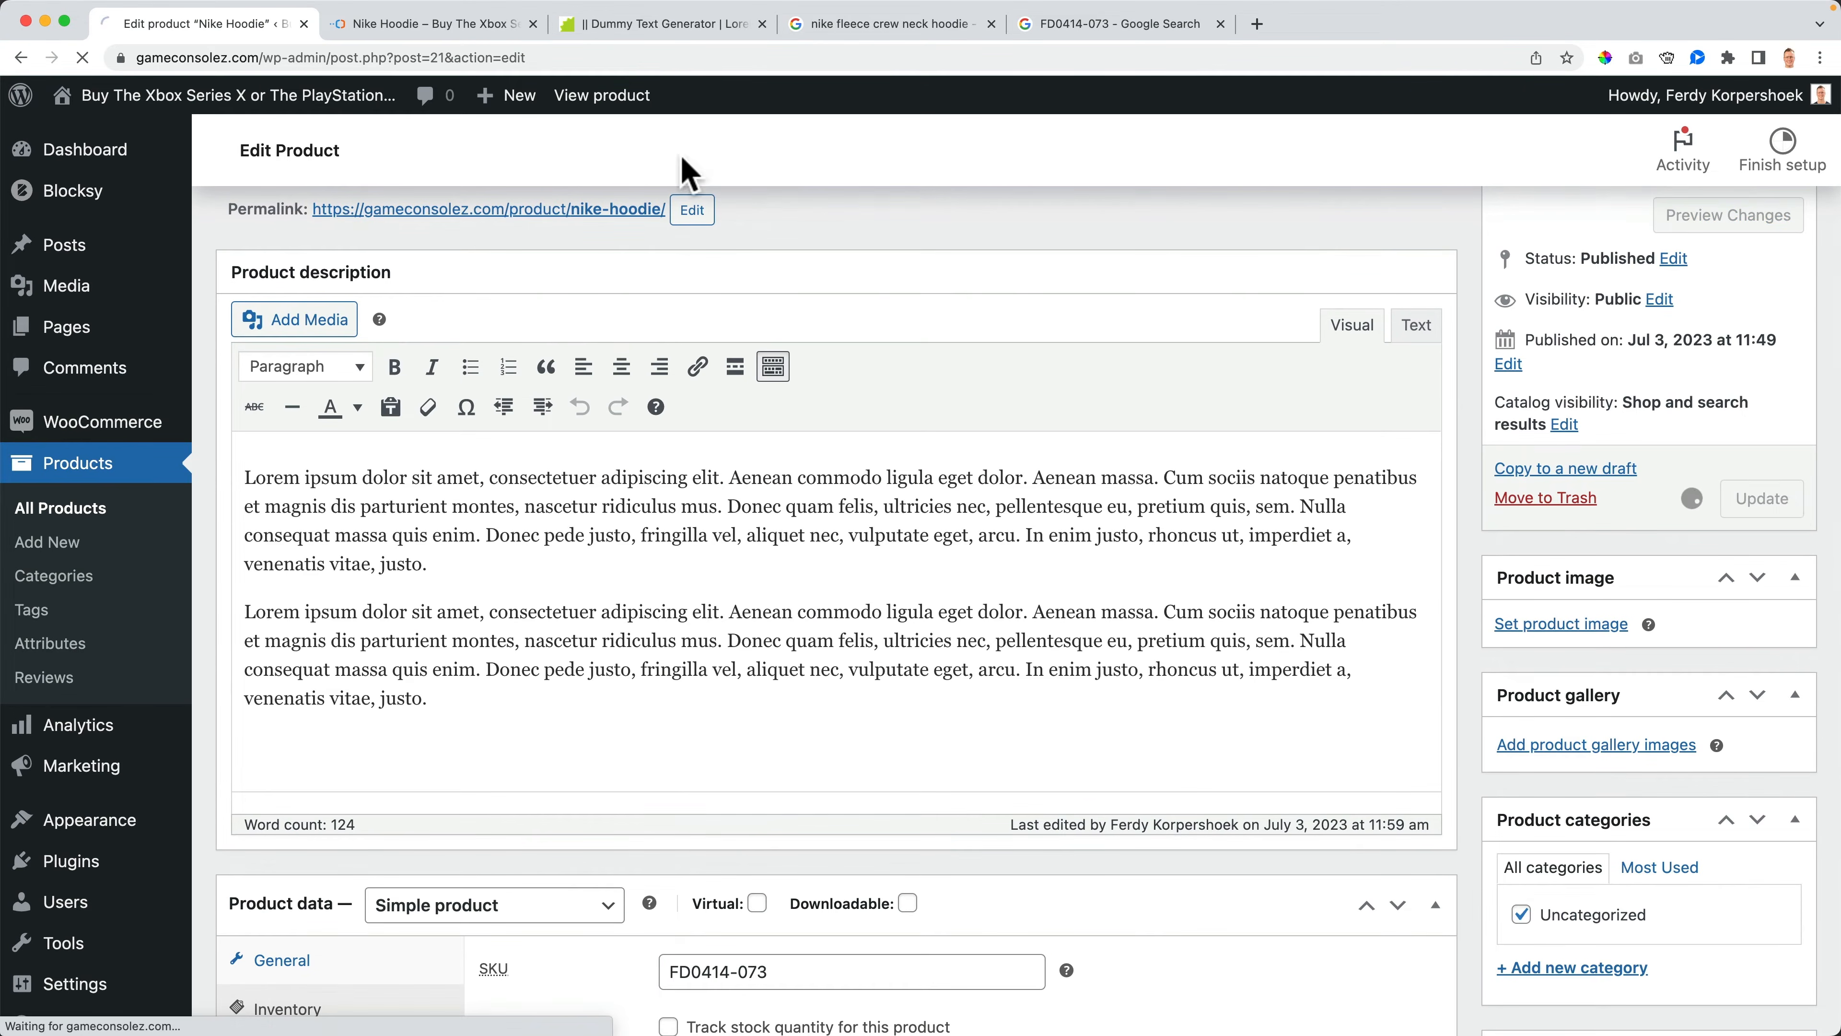
click(435, 26)
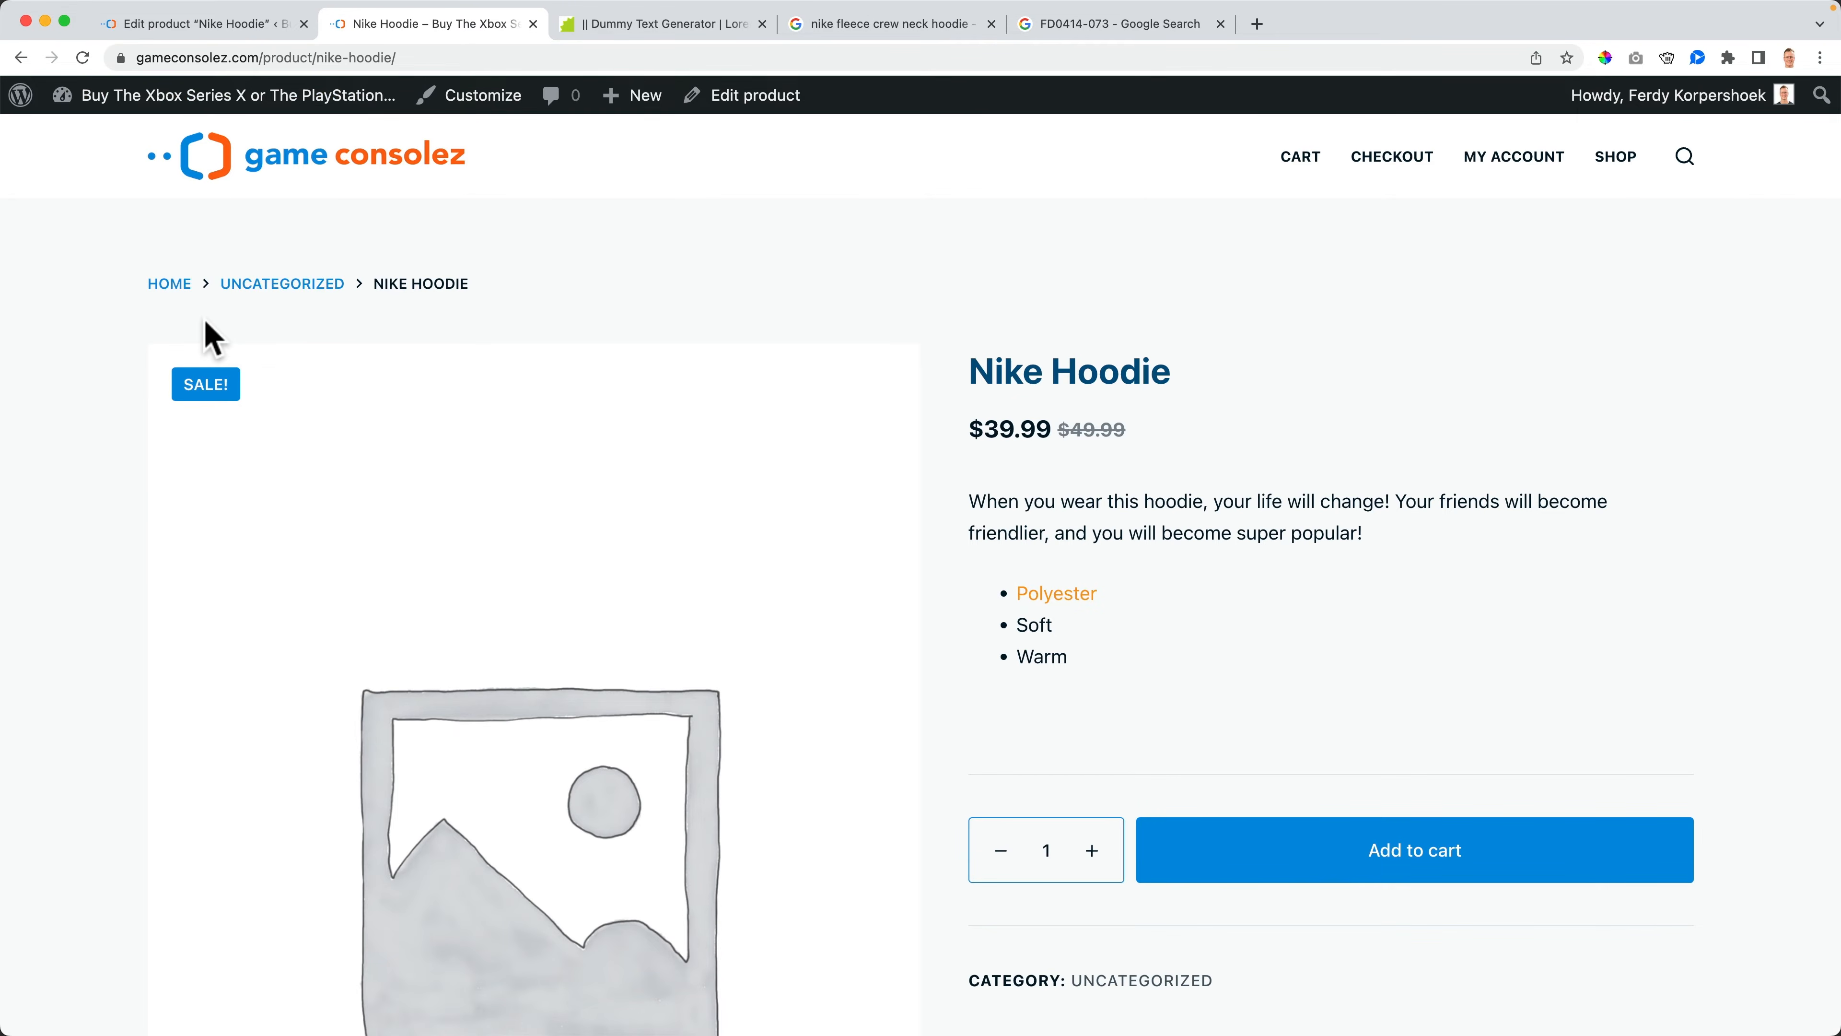
key(super+r)
scroll(1089, 670, down, 2)
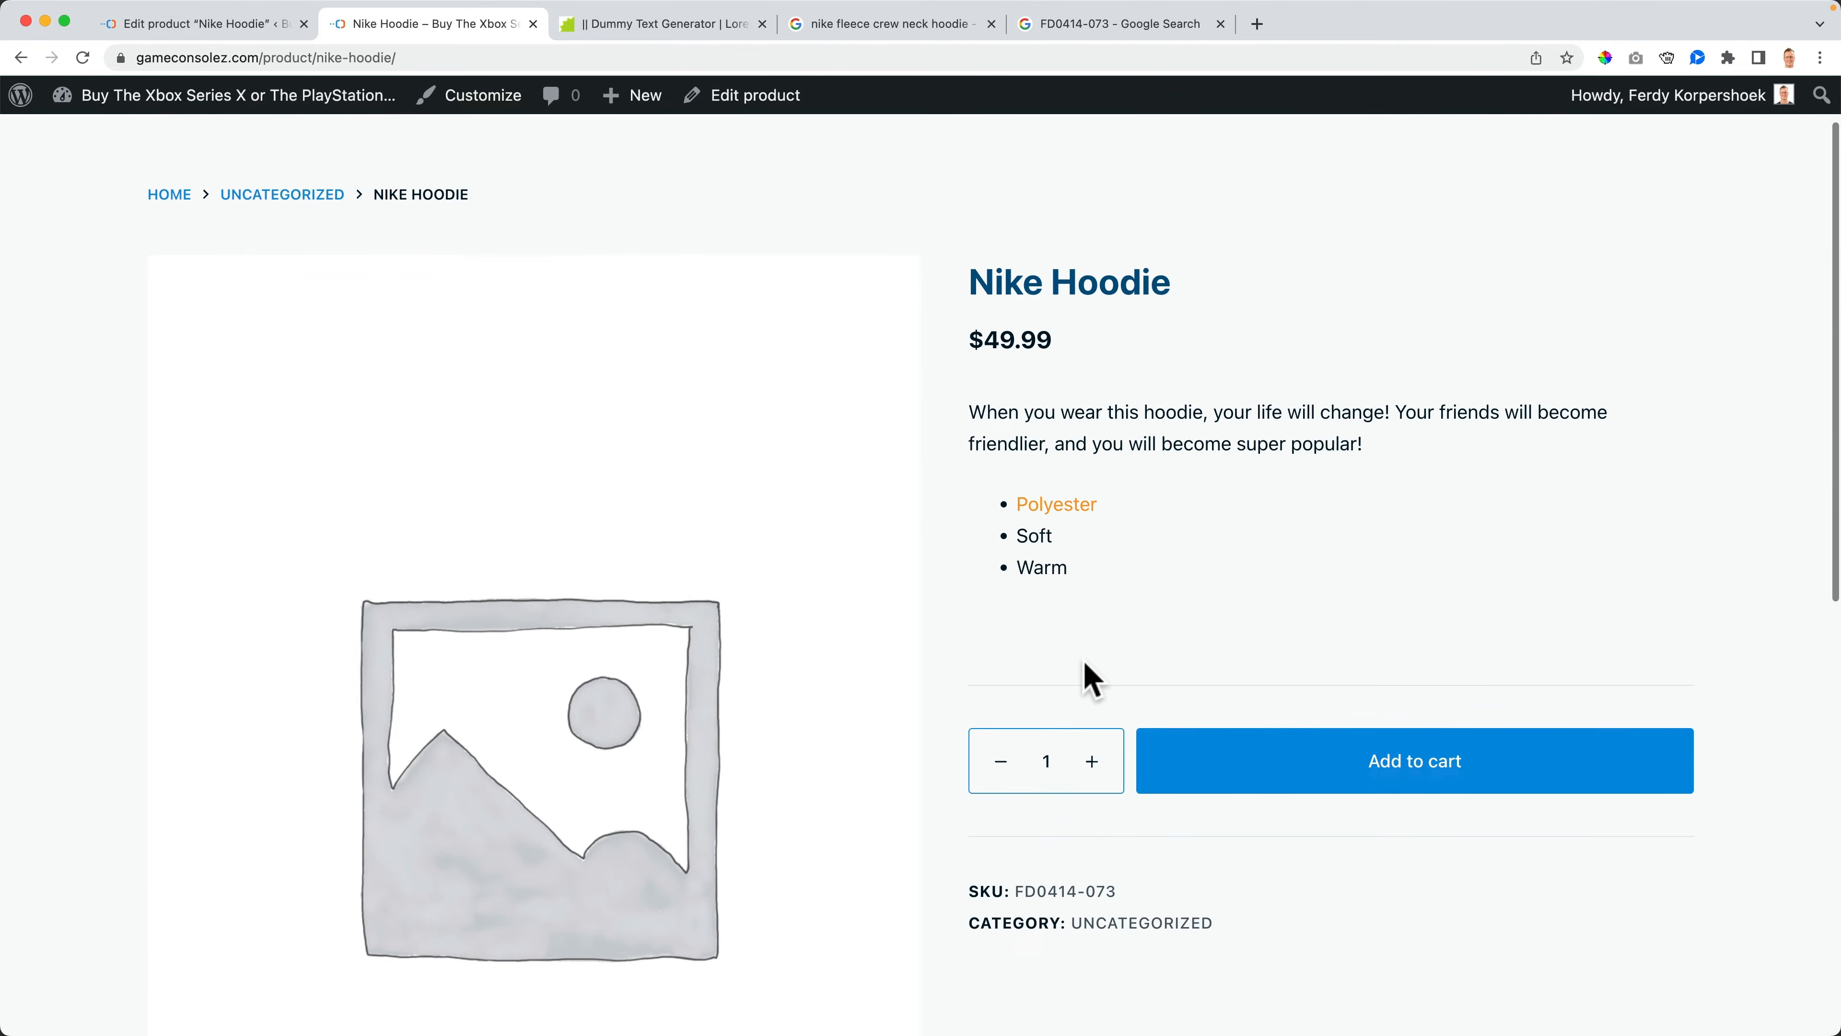
scroll(1091, 678, up, 2)
- Enable stock tracking for the Nike Hoodie and set its stock quantity to 20
click(231, 29)
scroll(618, 543, down, 5)
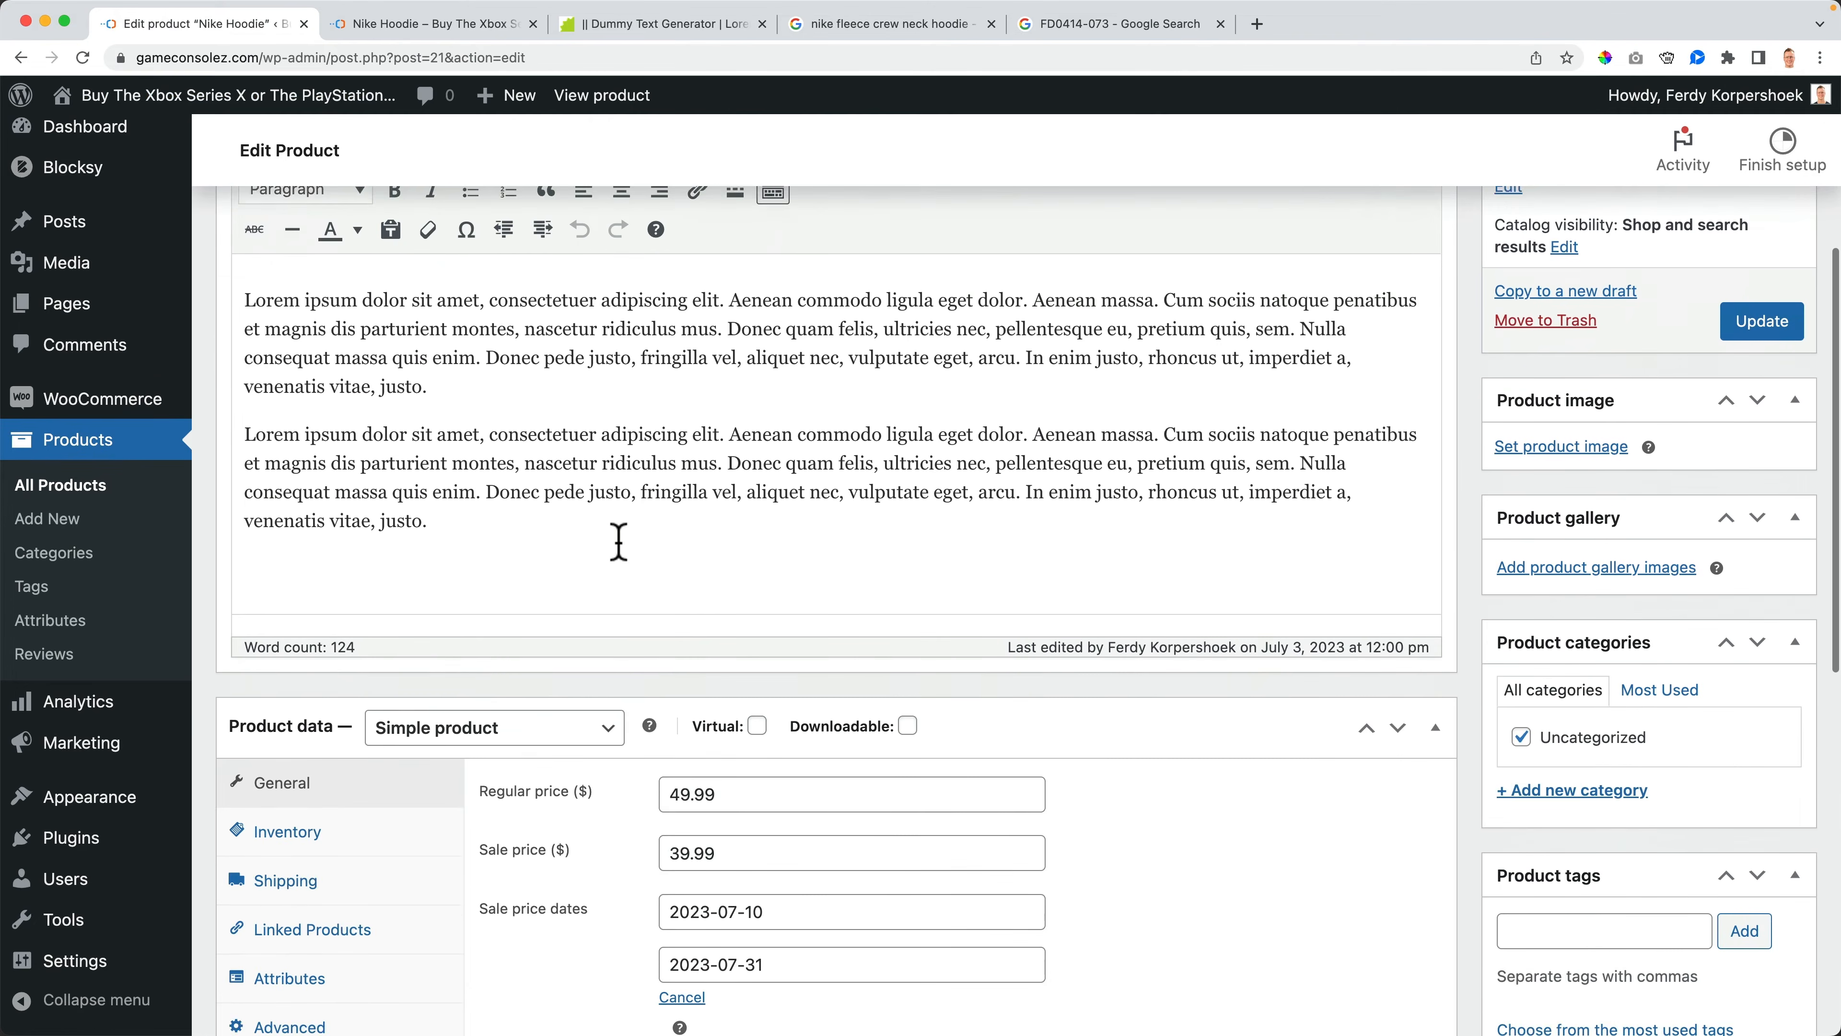
scroll(619, 542, down, 4)
click(305, 576)
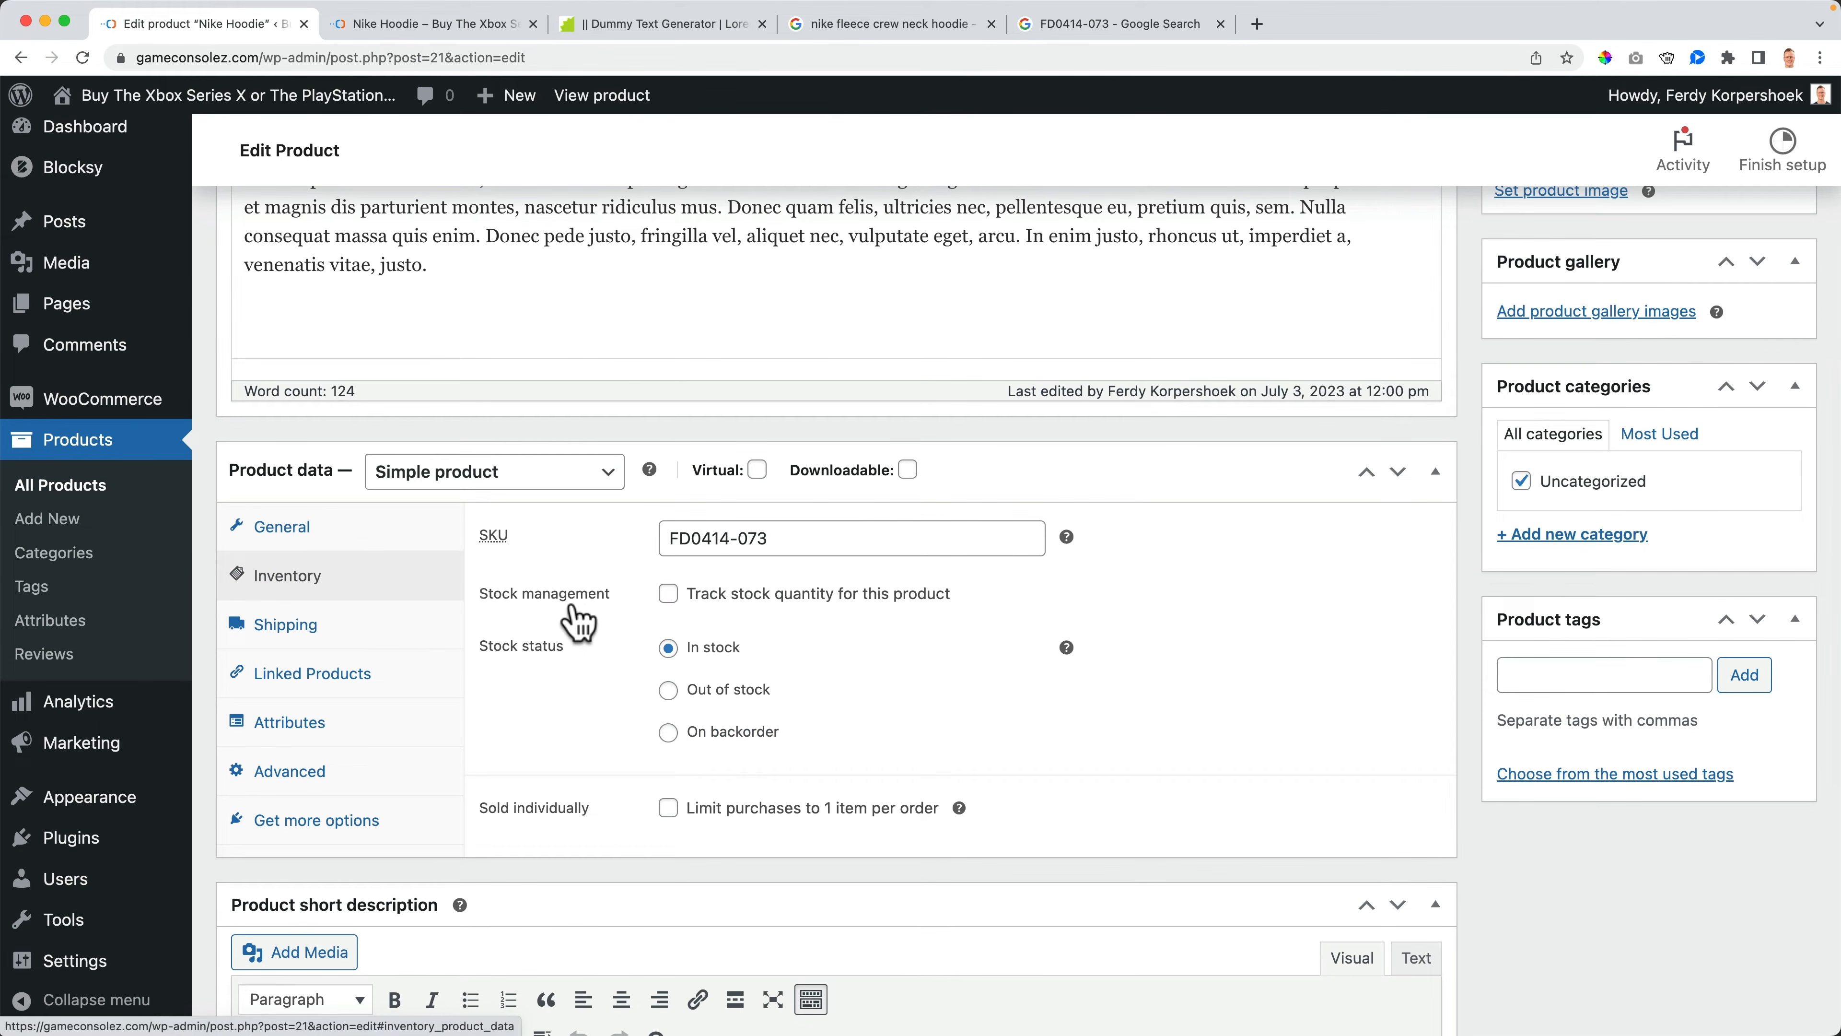
click(667, 595)
drag(720, 650, 652, 664)
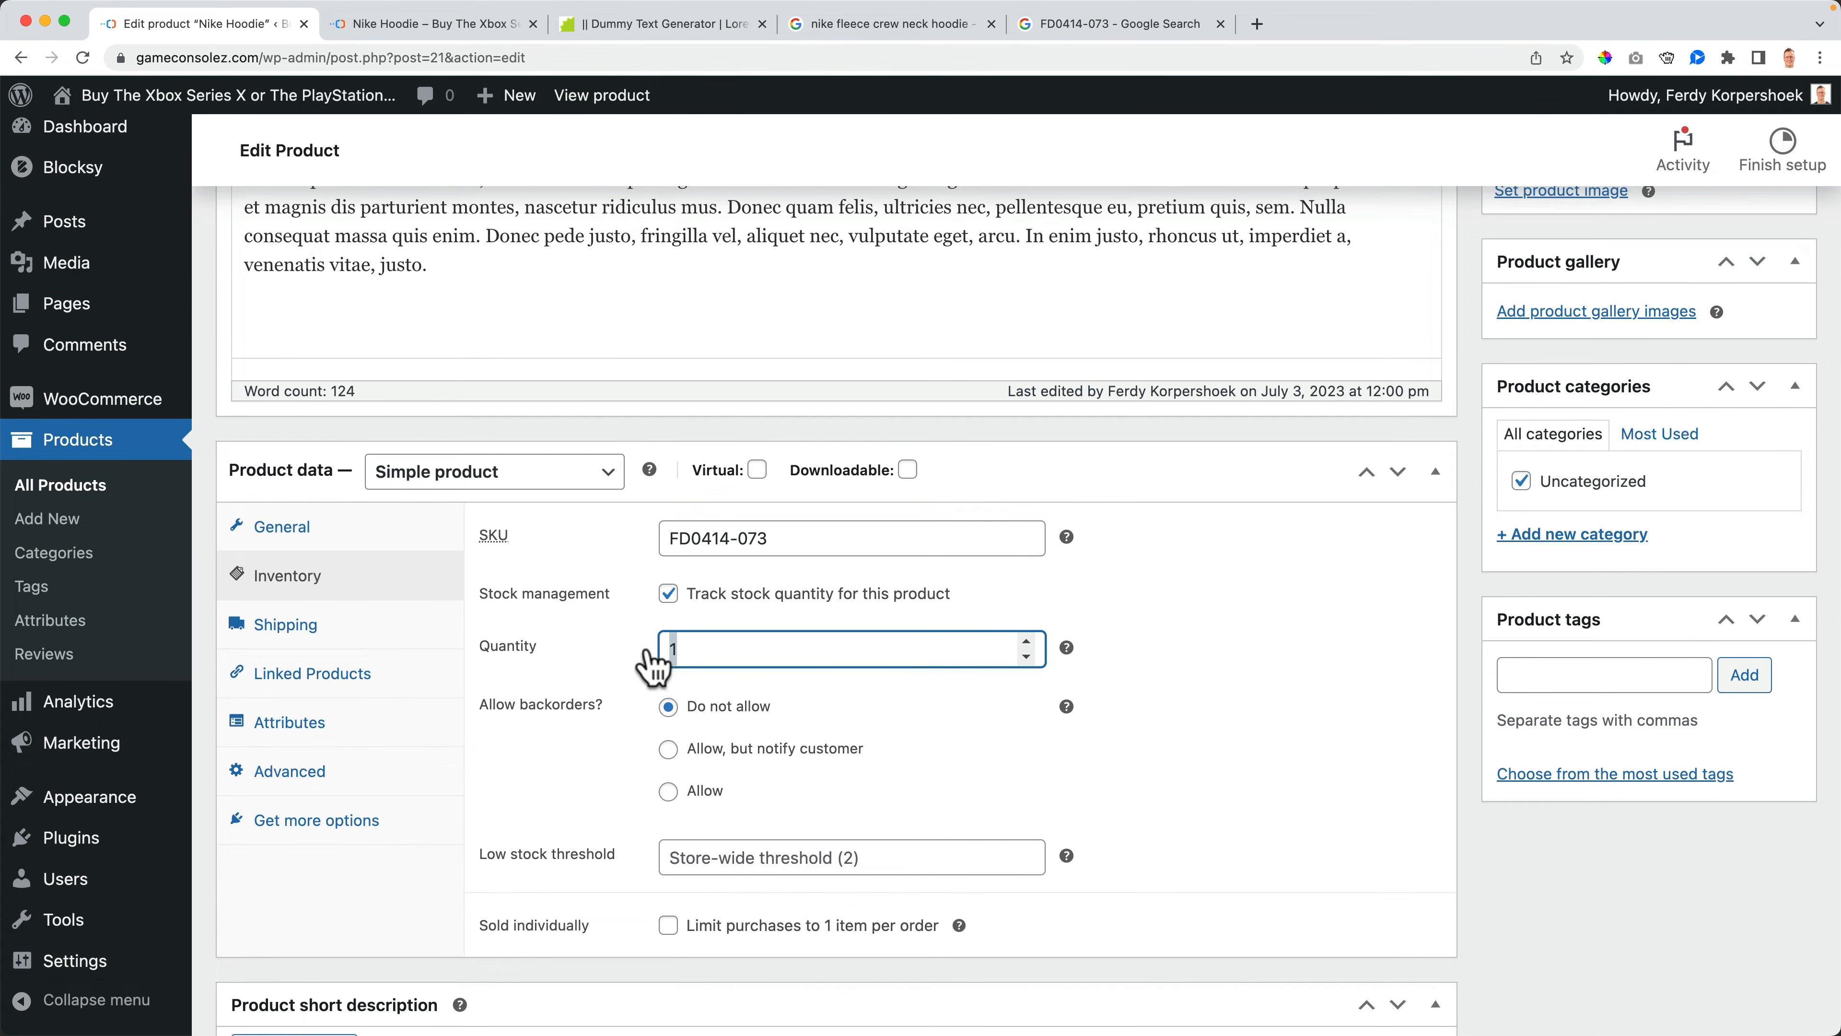
text(20)
- Save the product changes and refresh the storefront page to check the stock display
scroll(1365, 477, up, 5)
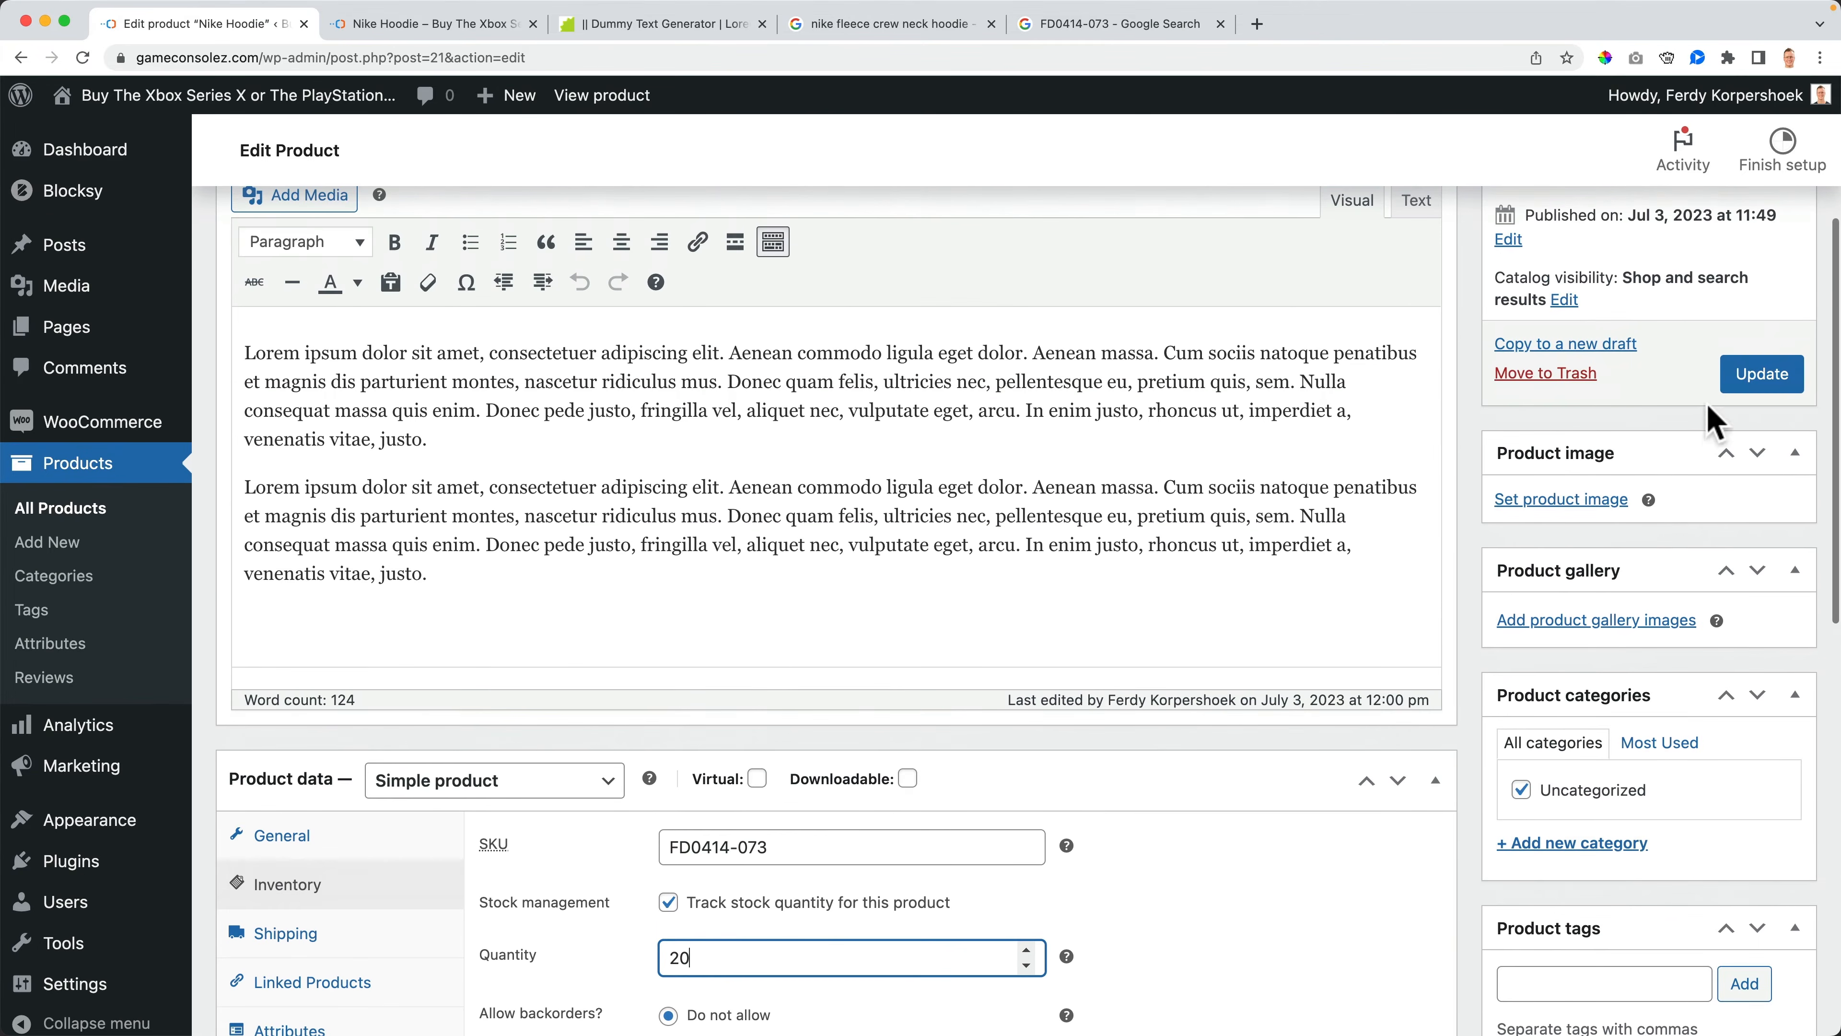
click(1762, 374)
click(463, 27)
key(super+r)
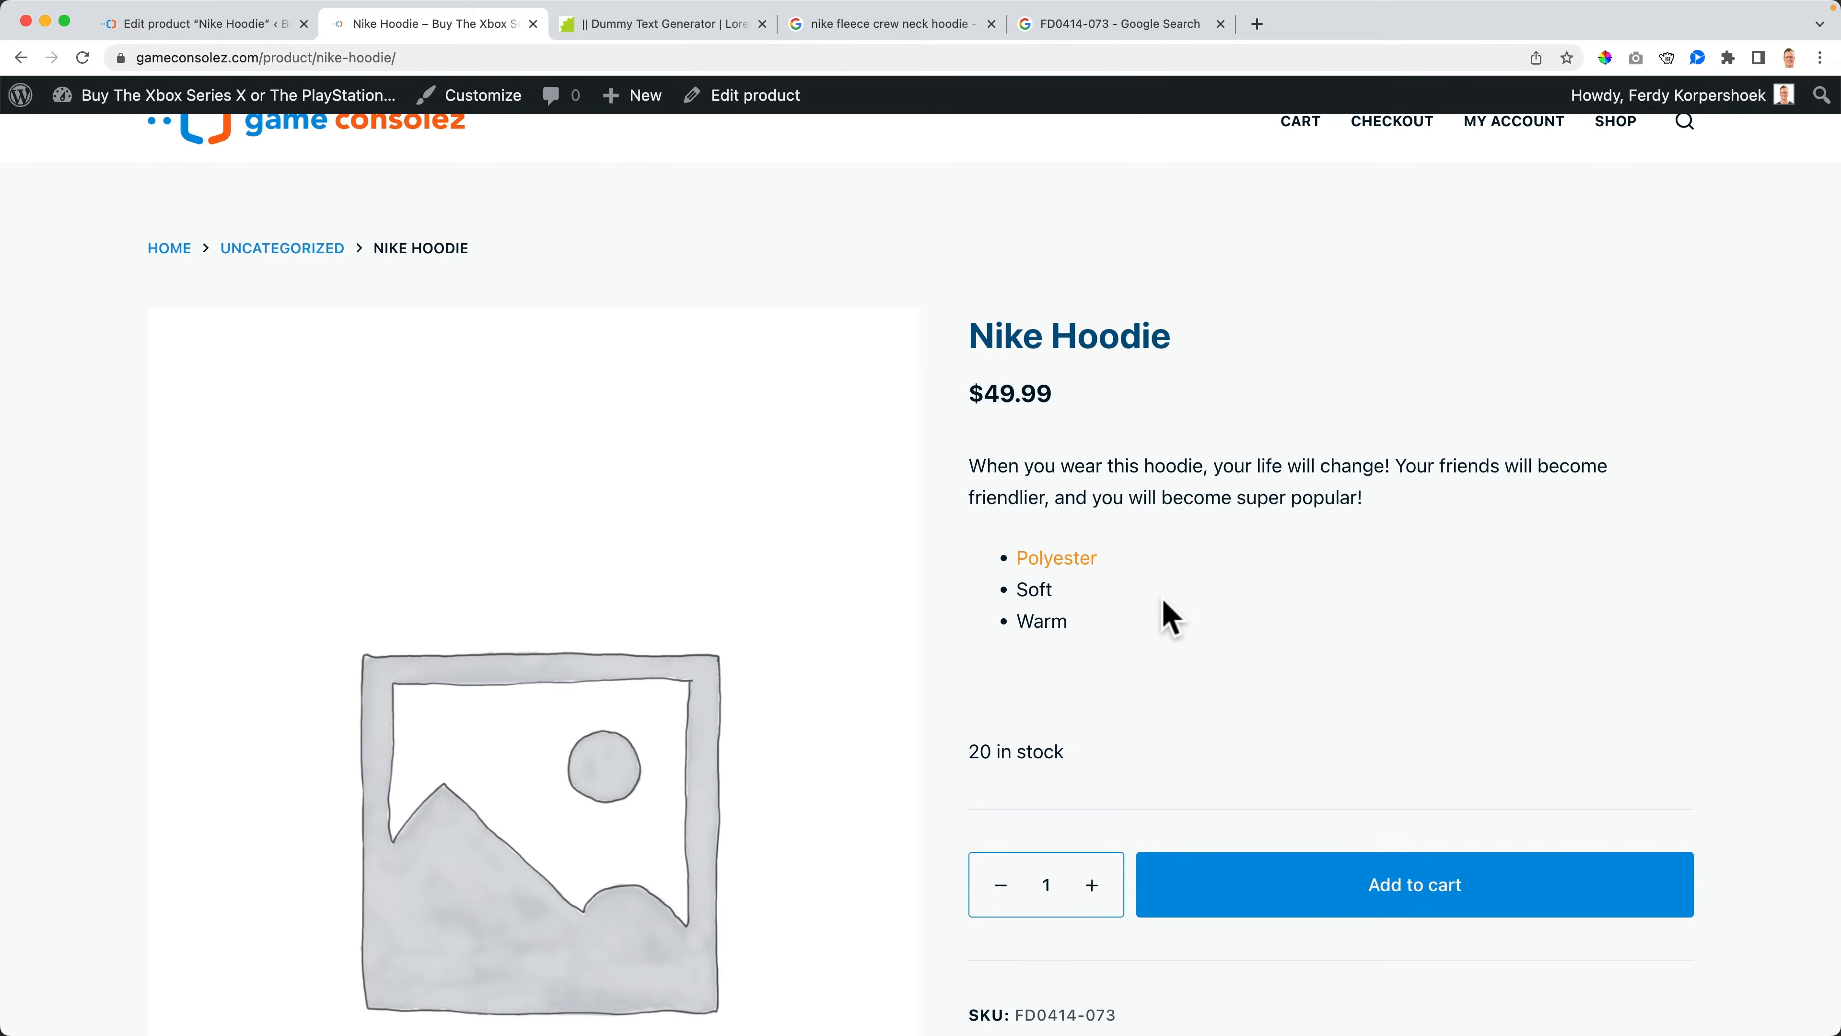
scroll(1232, 639, down, 4)
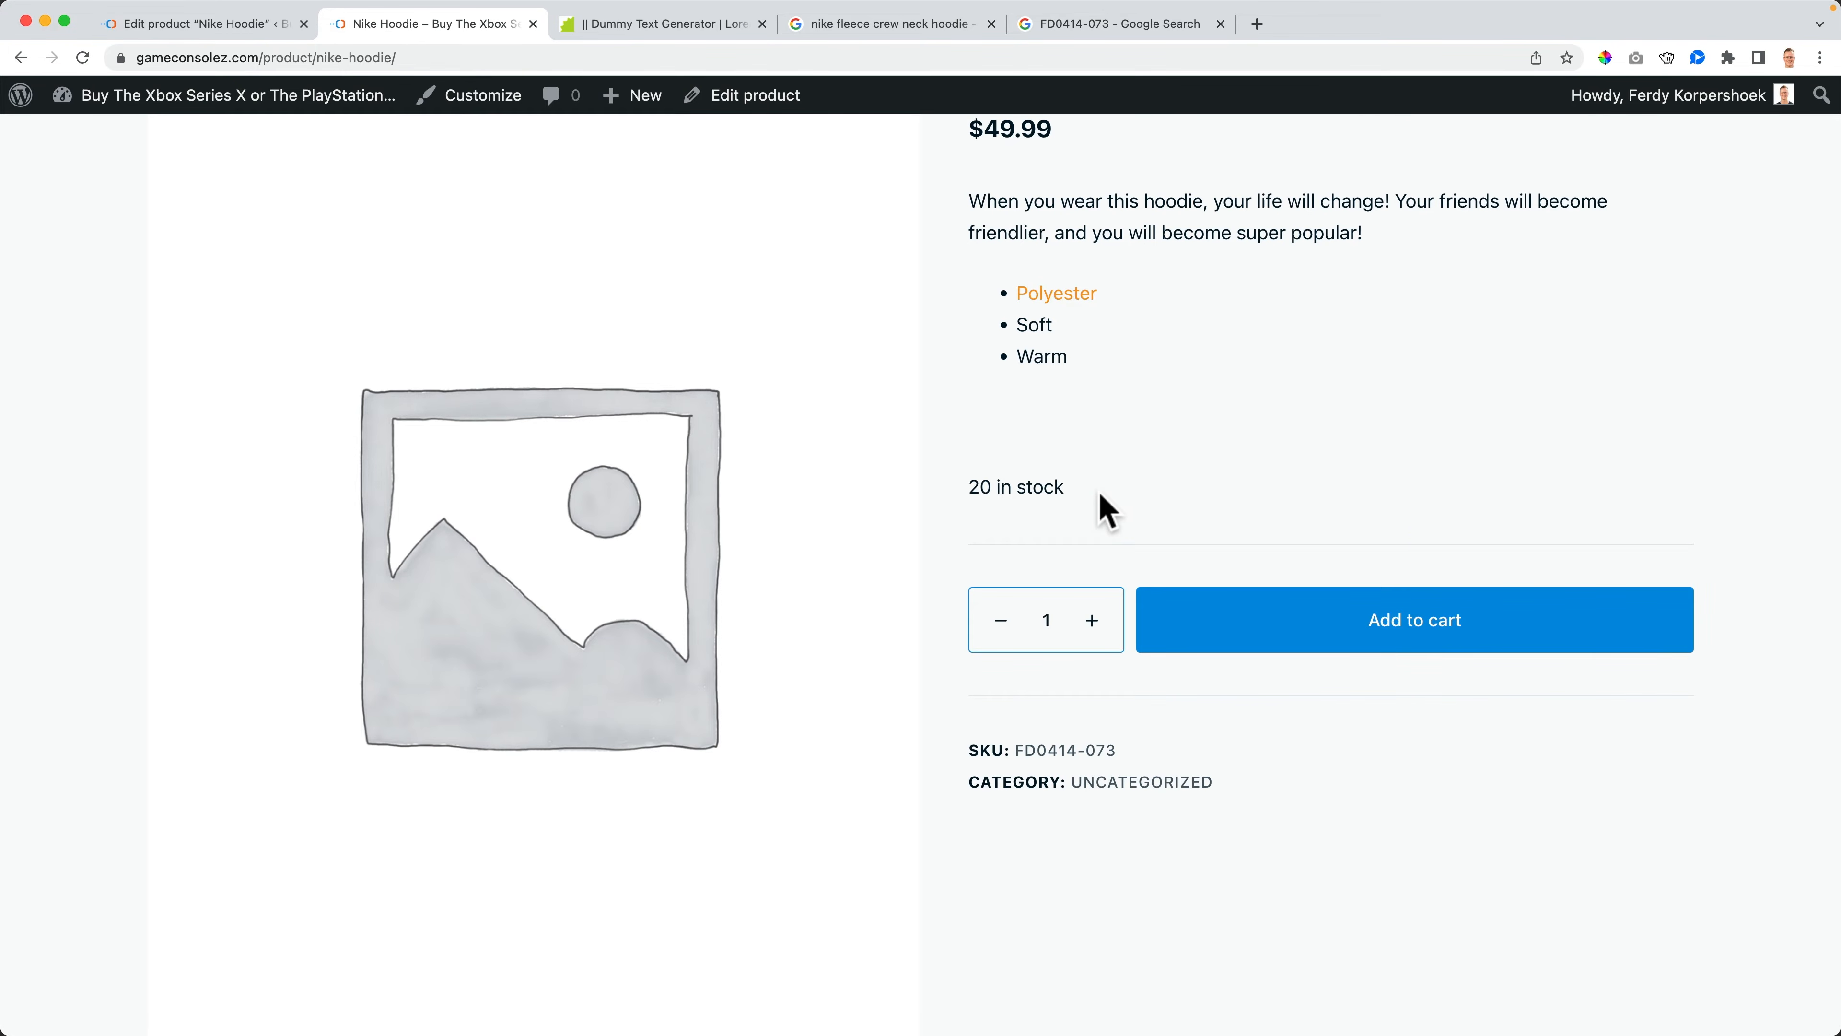
- Set the product's backorder option to "Allow, but notify customer"
key(super+alt+Left)
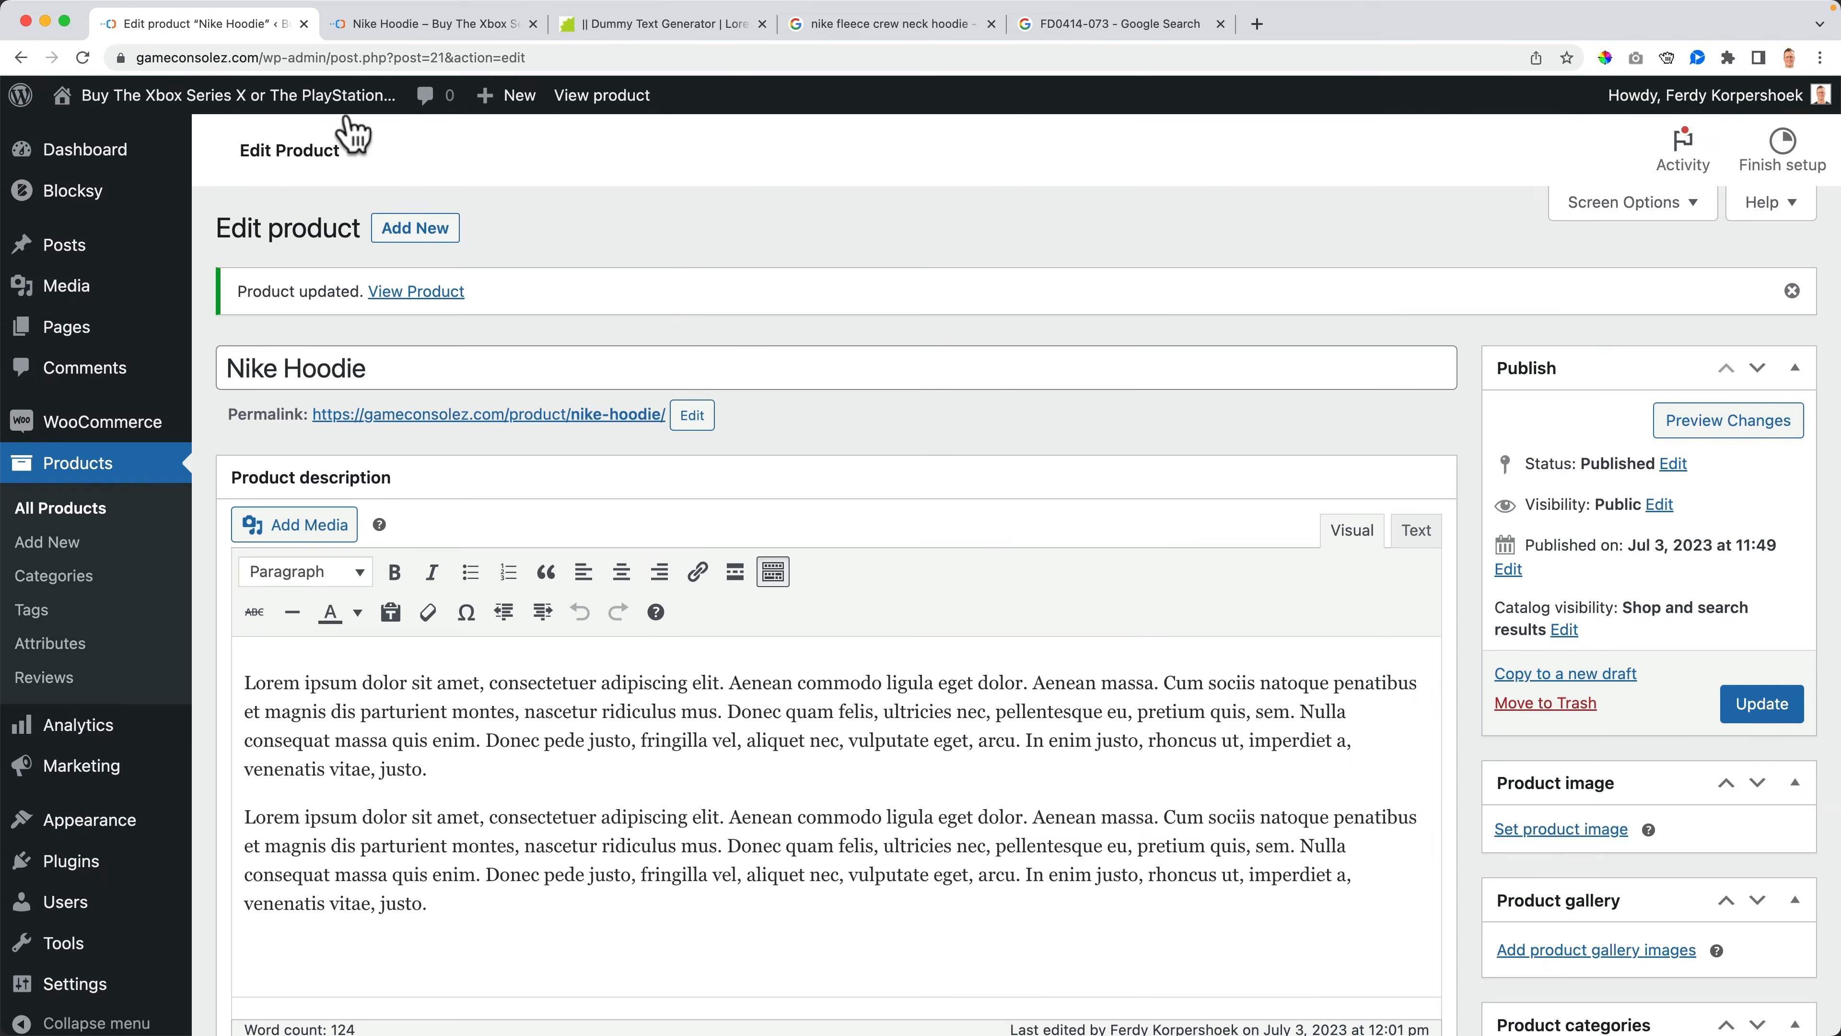
scroll(733, 522, down, 6)
scroll(739, 525, down, 3)
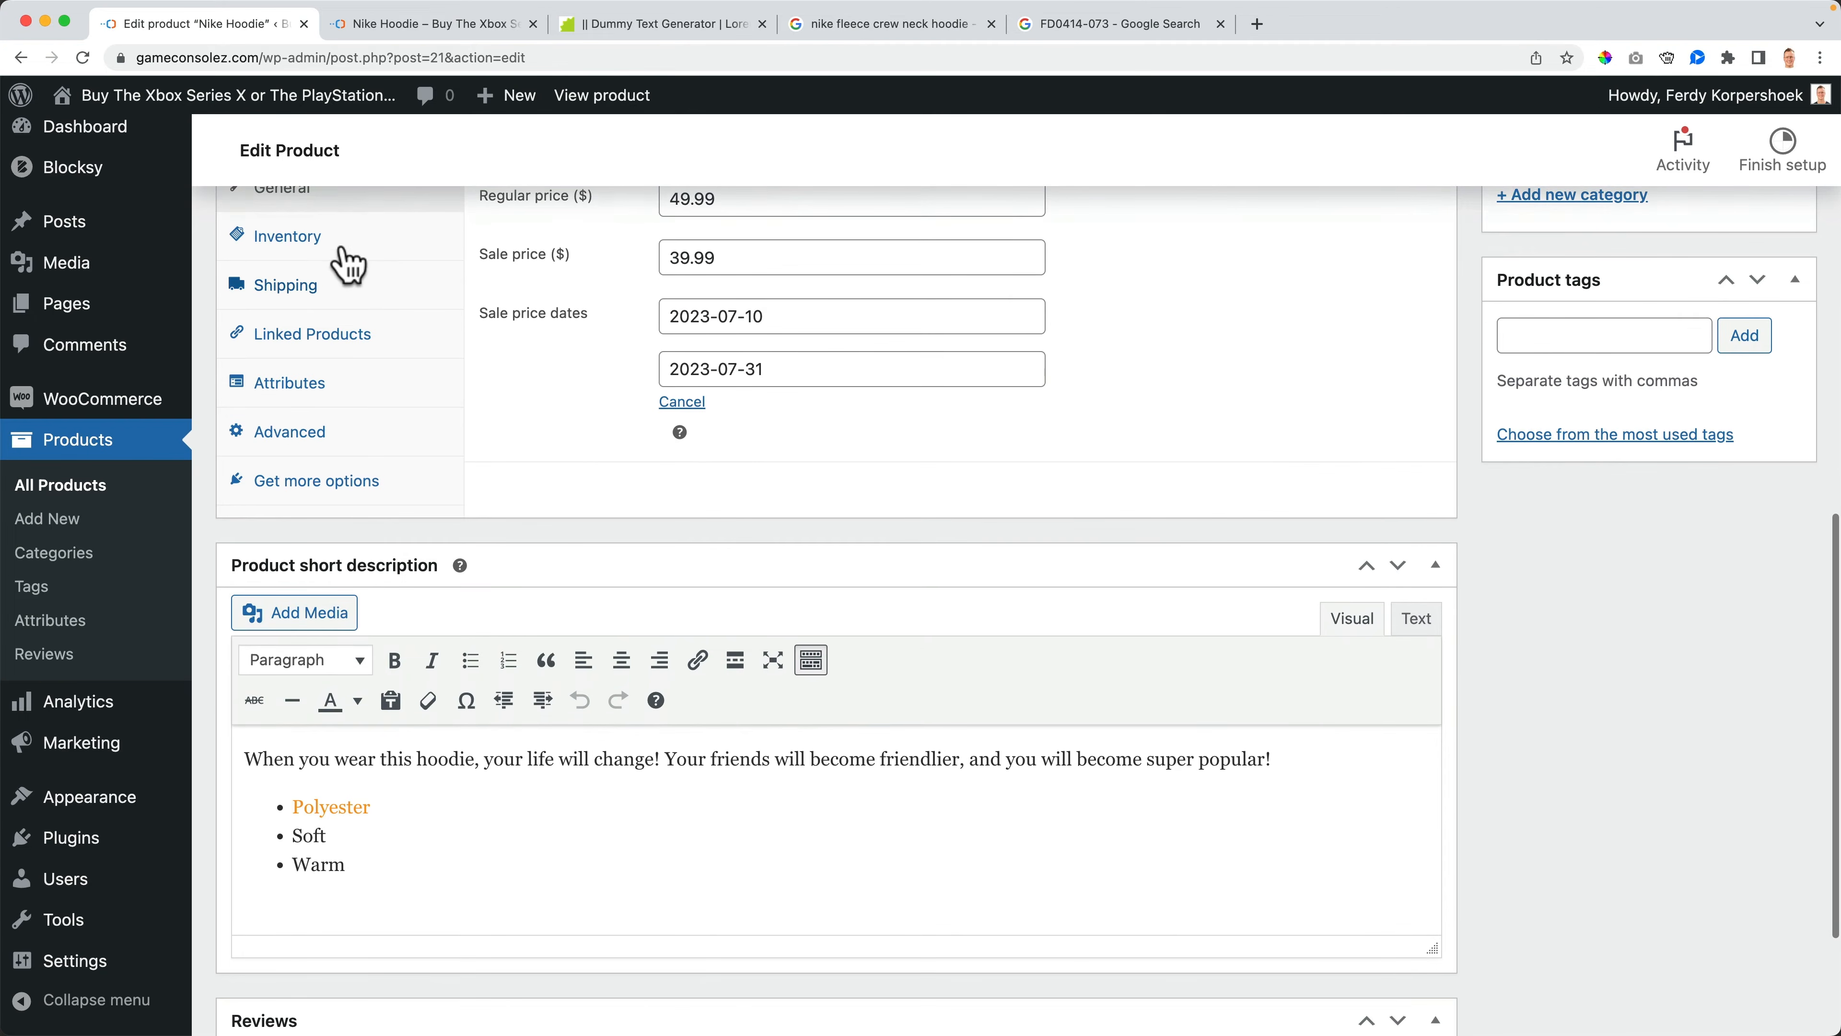
click(333, 243)
scroll(707, 392, up, 1)
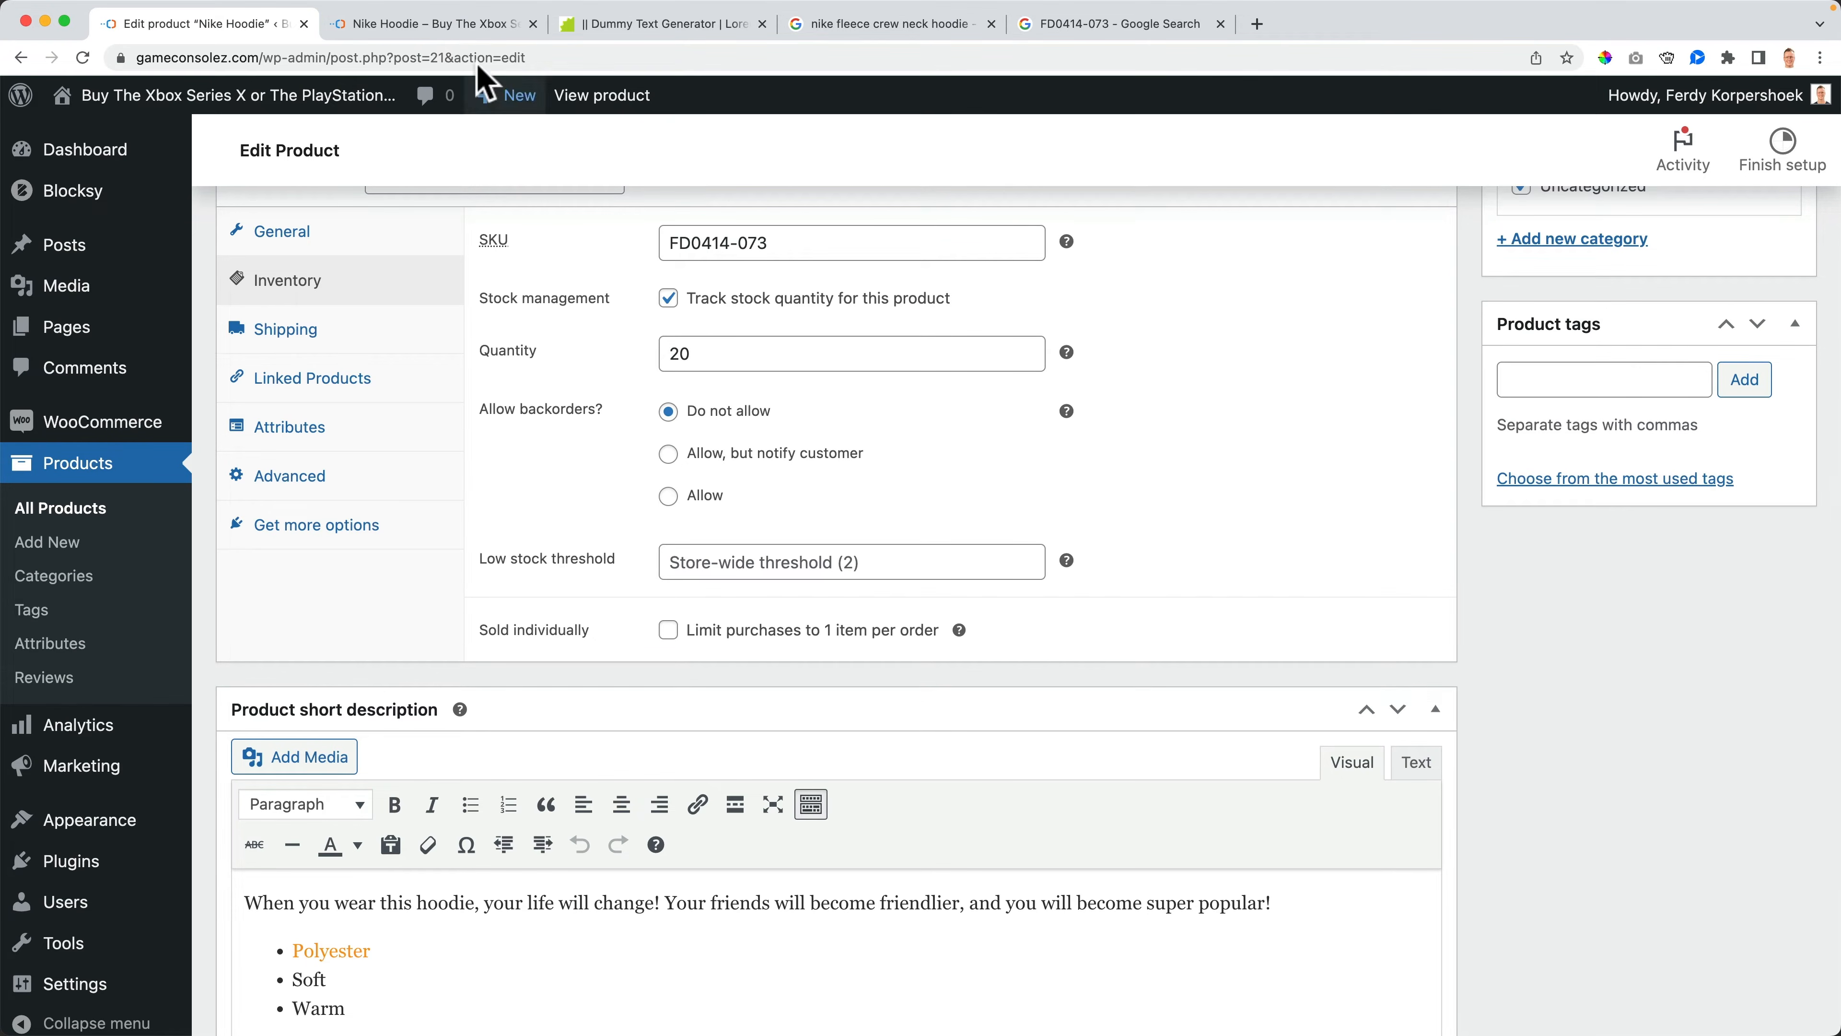
click(465, 23)
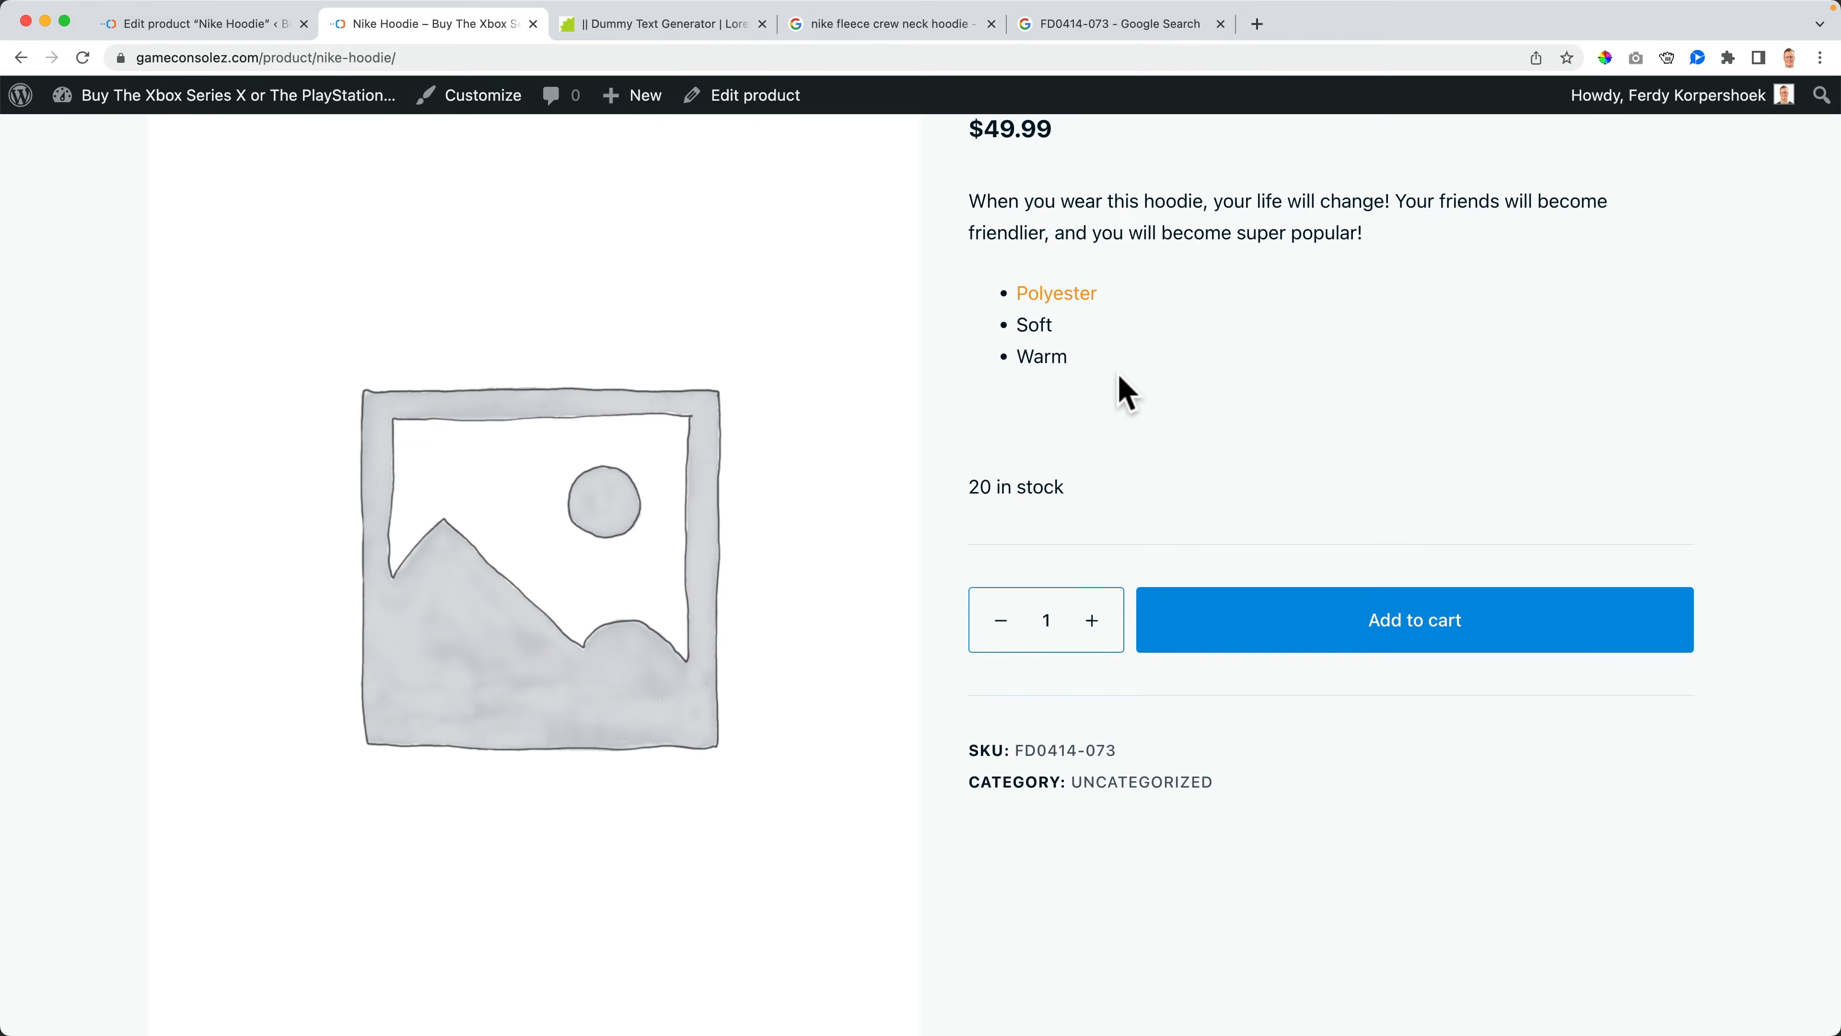
click(211, 25)
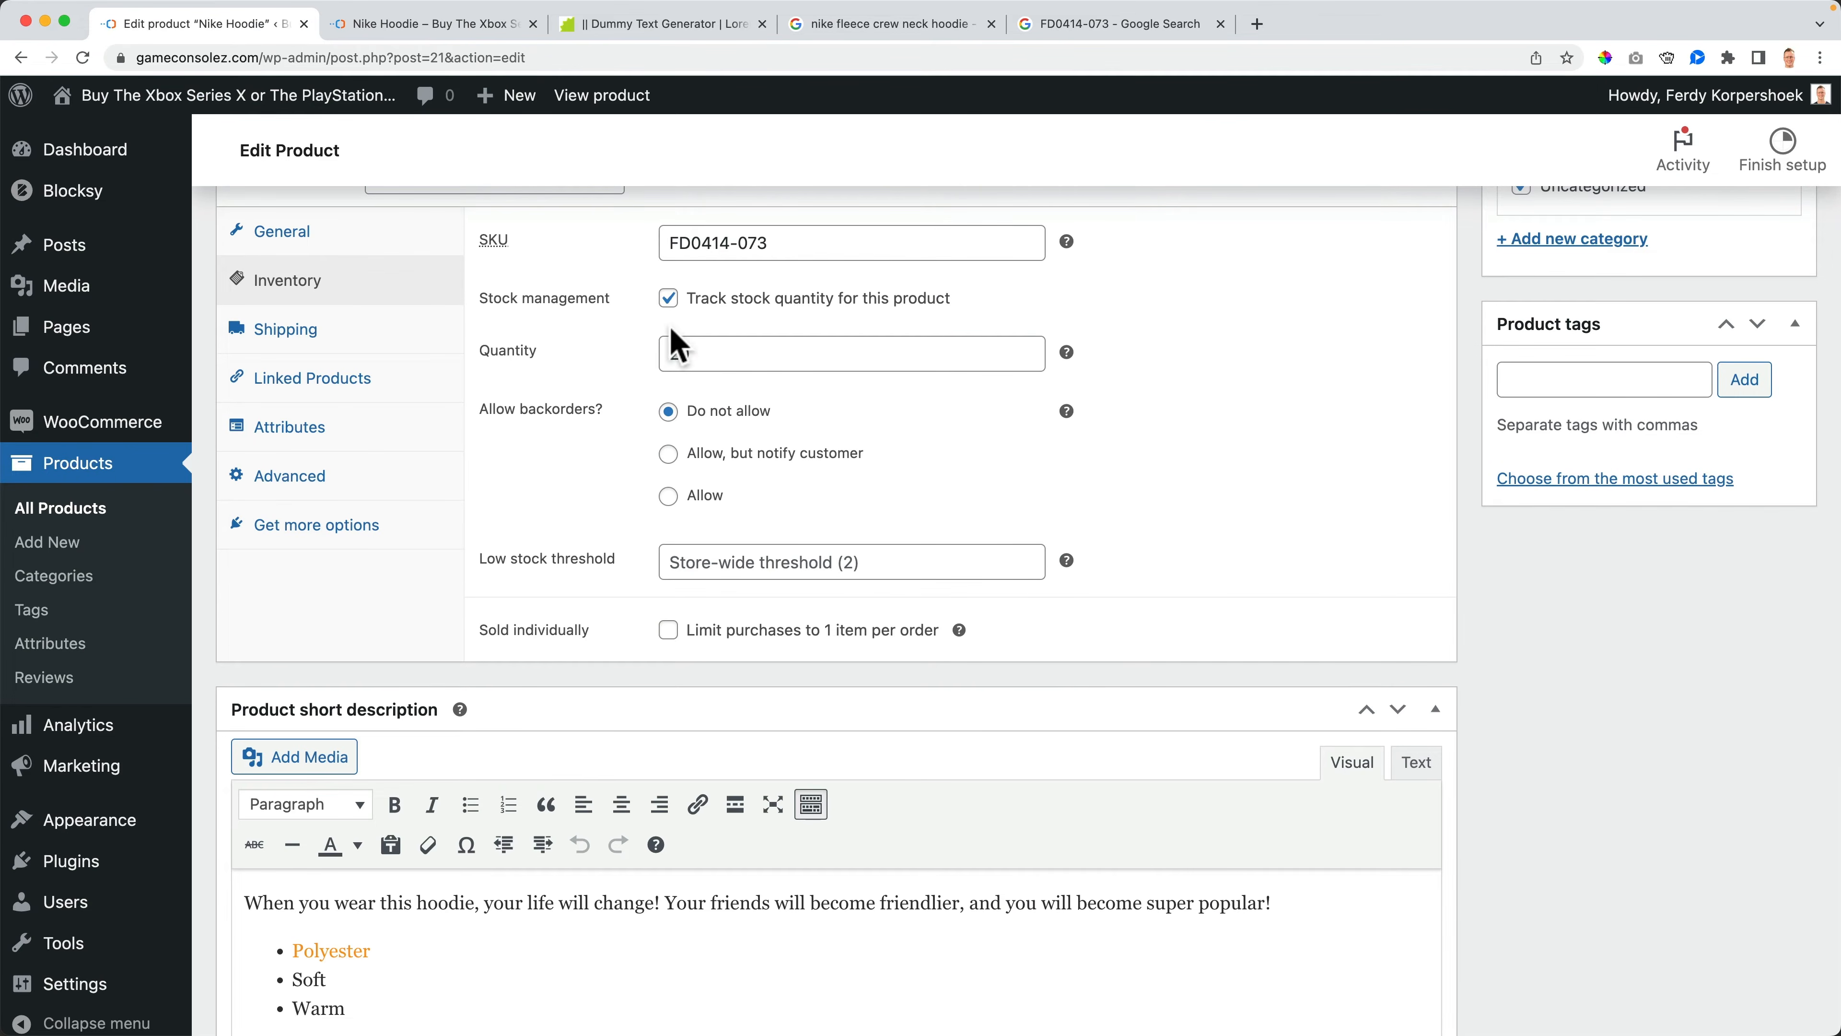
click(668, 454)
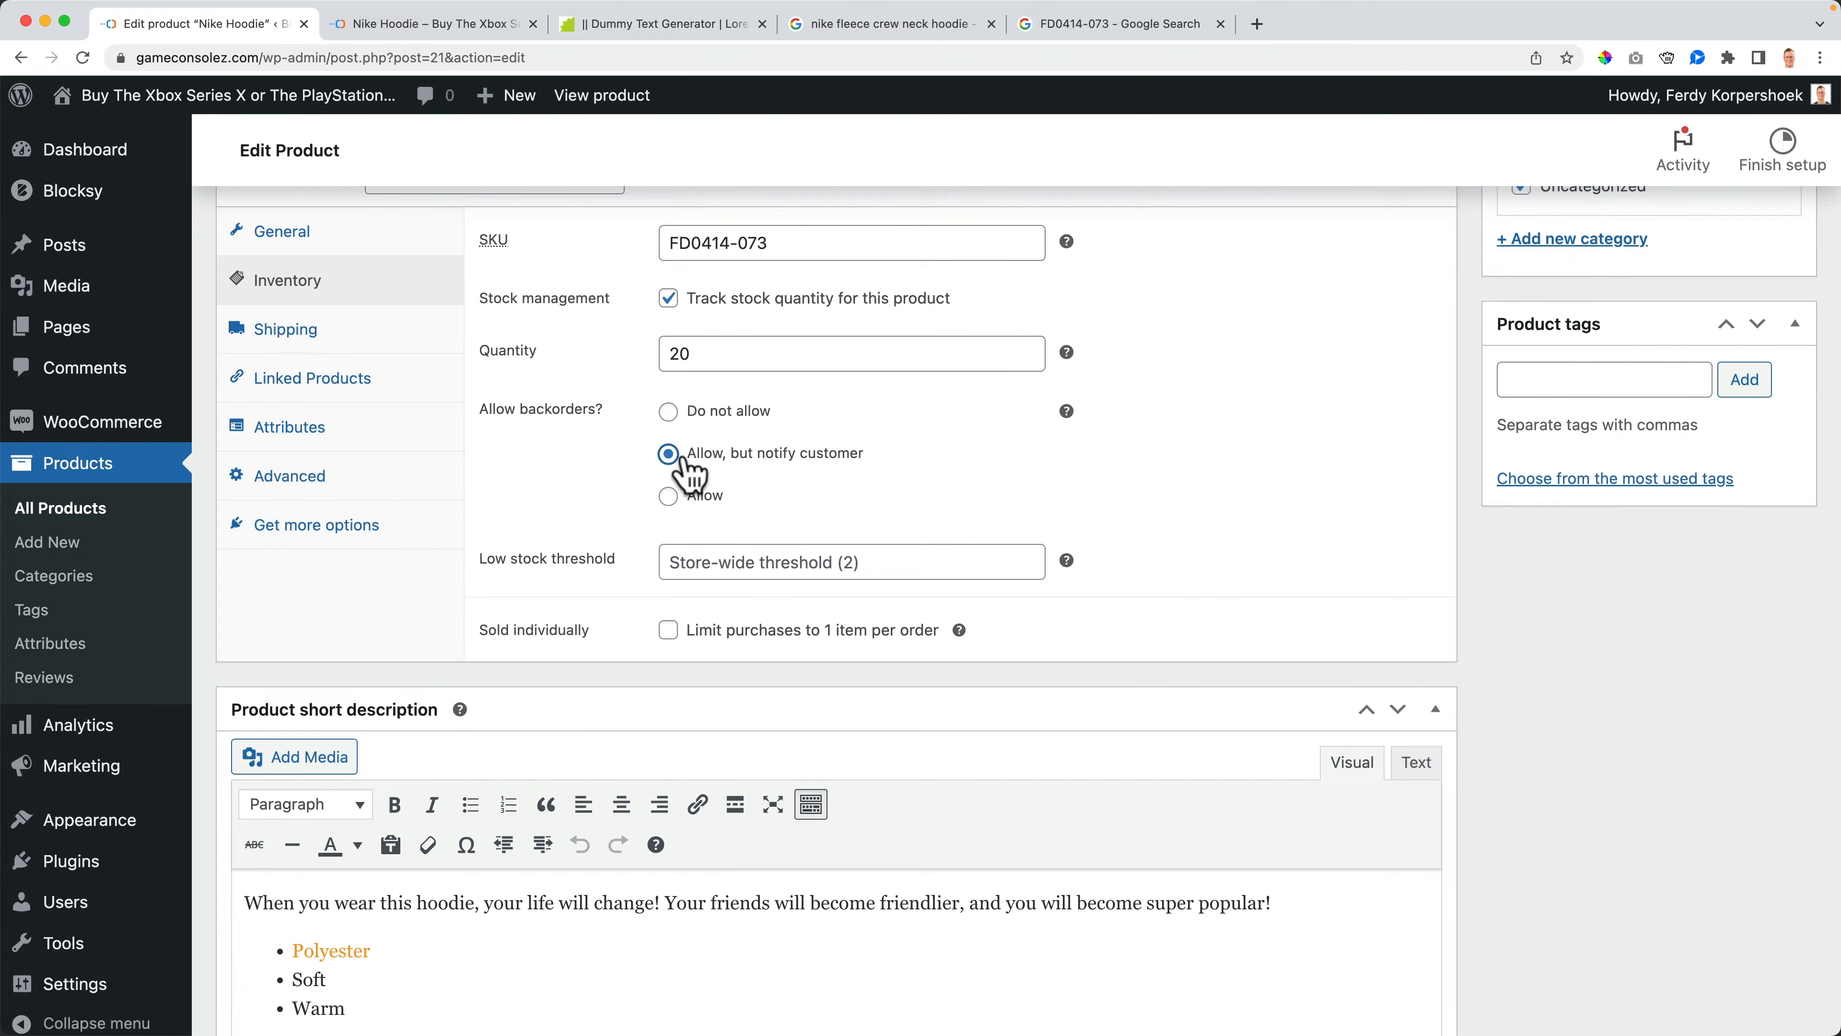
- Save the product and return to its storefront page
scroll(1363, 423, up, 6)
scroll(1690, 399, up, 3)
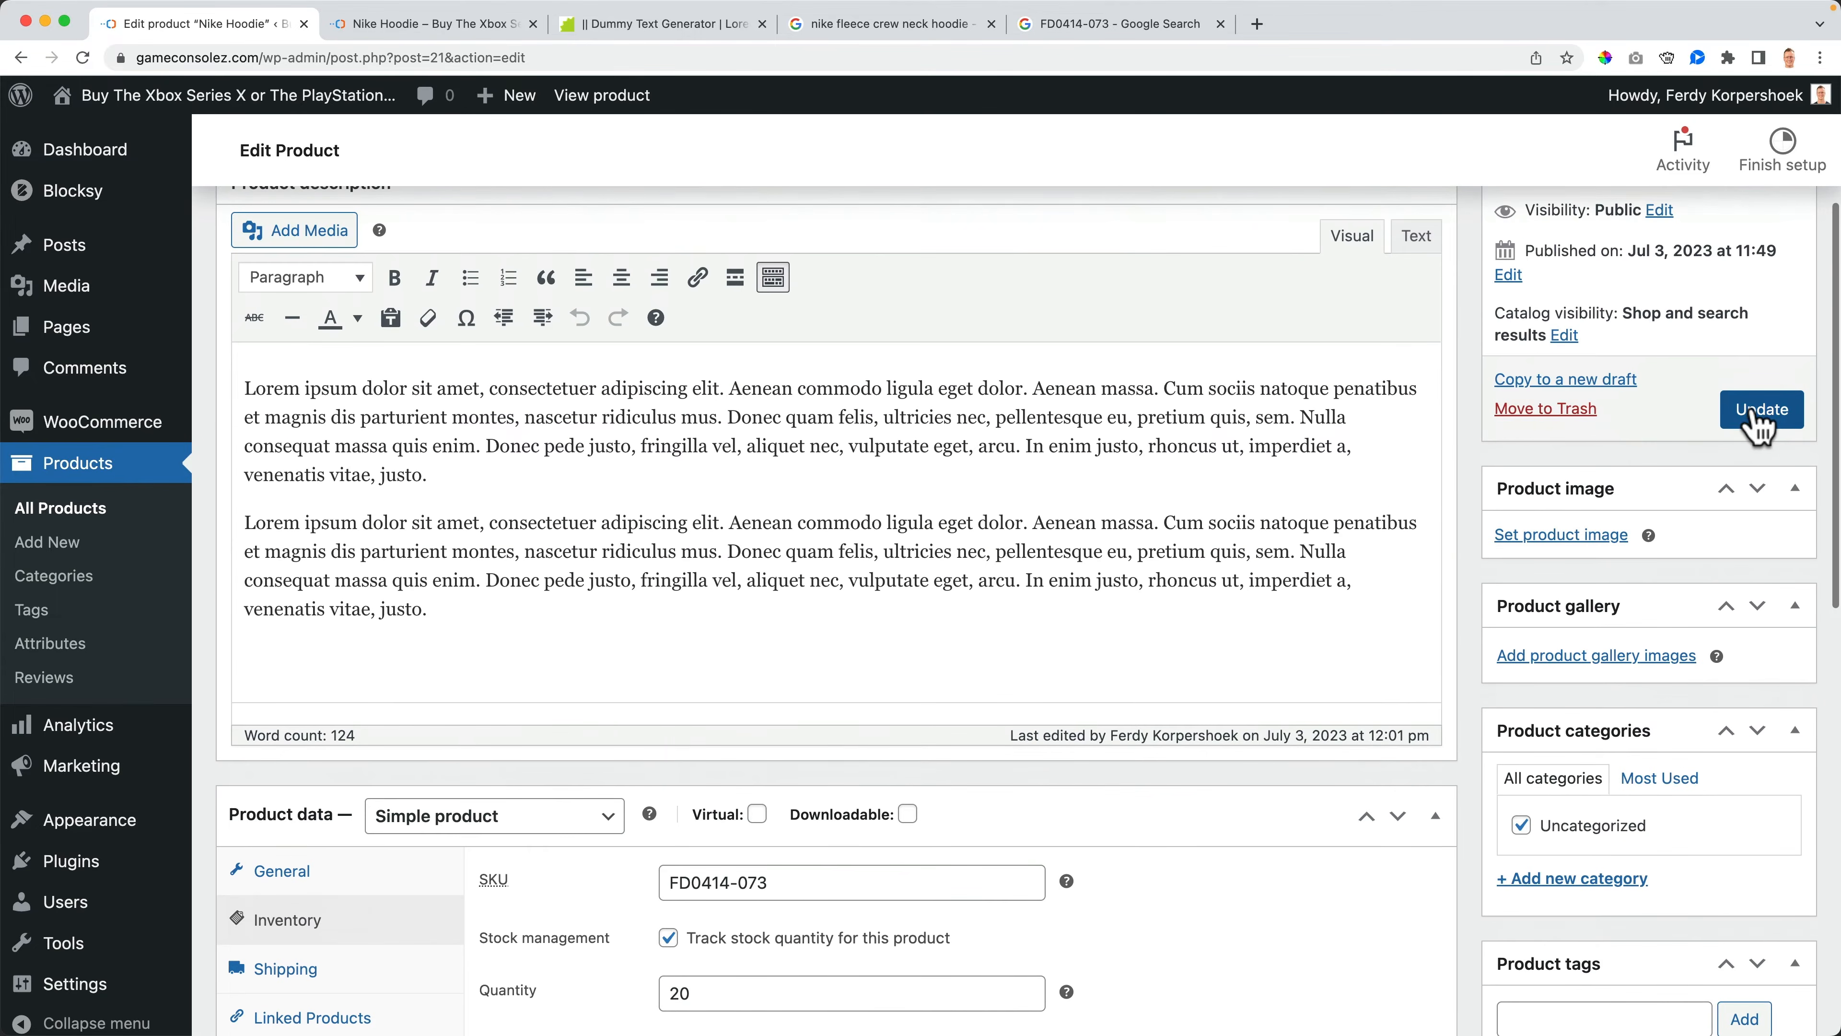
click(1762, 411)
click(457, 25)
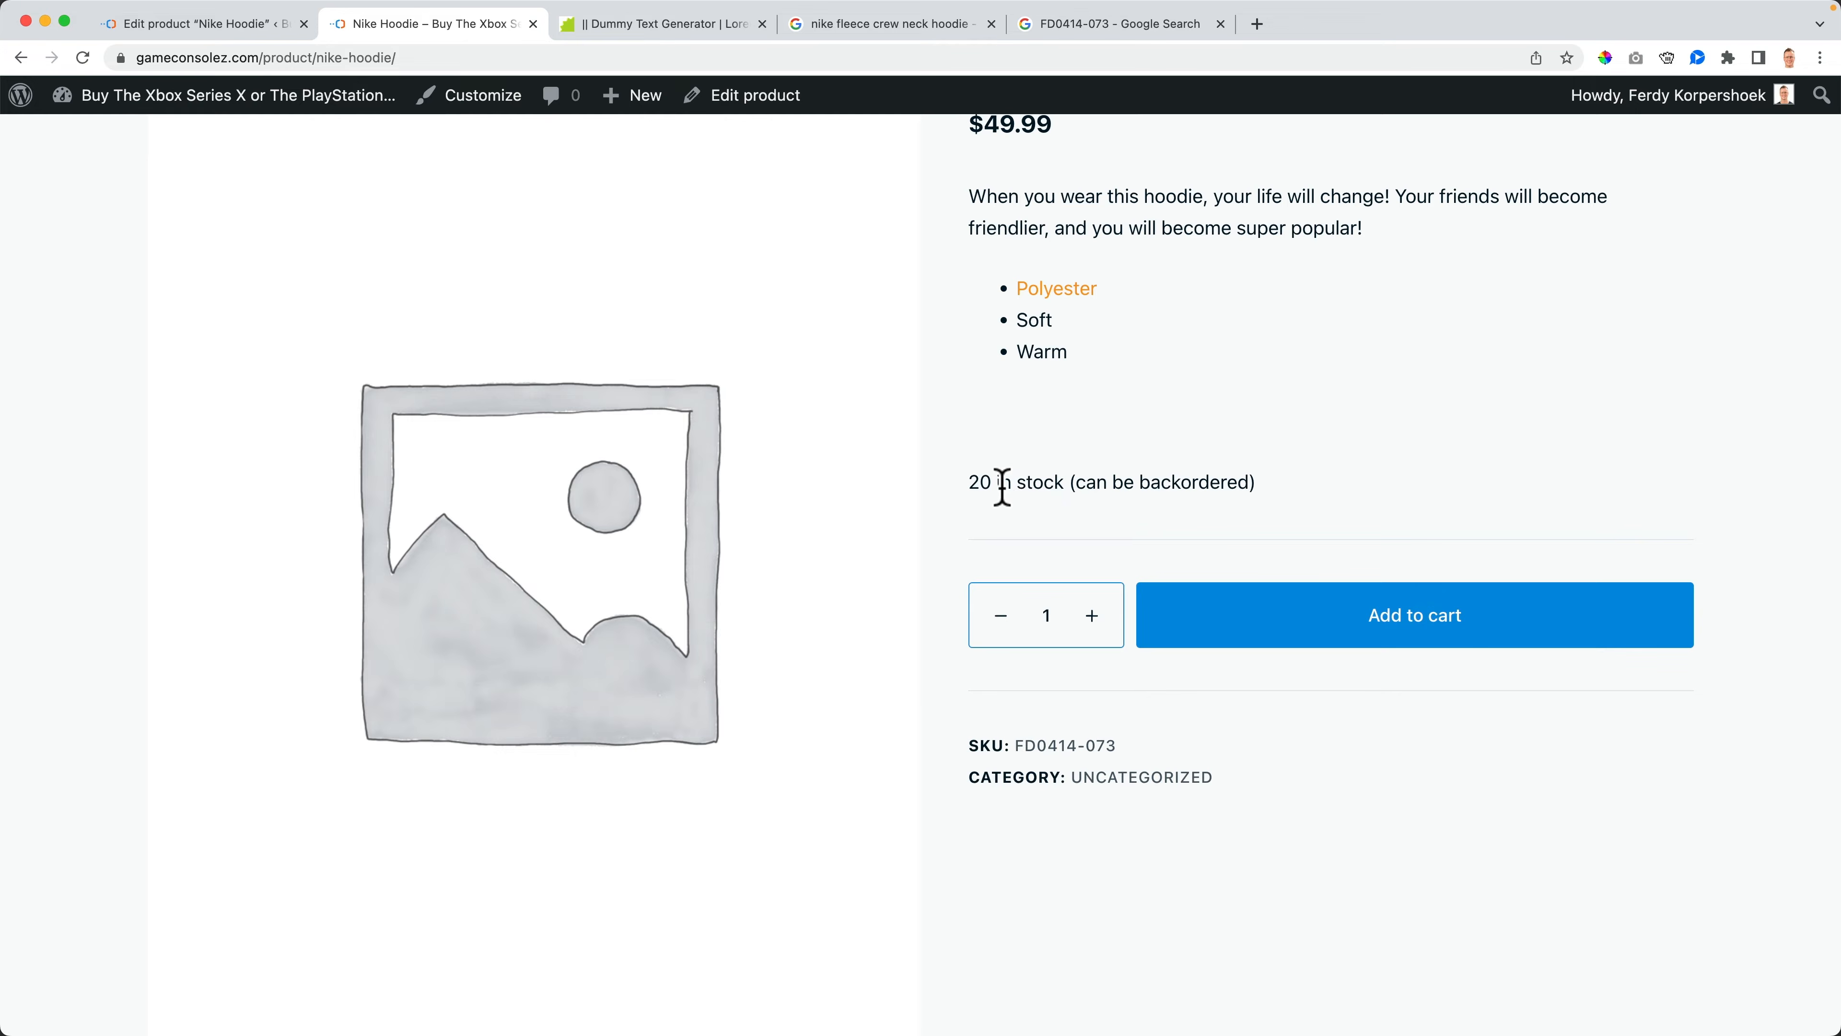
- Add 30 Nike Hoodies to the cart and open the cart
drag(1015, 482, 1192, 481)
click(1247, 481)
double_click(1050, 617)
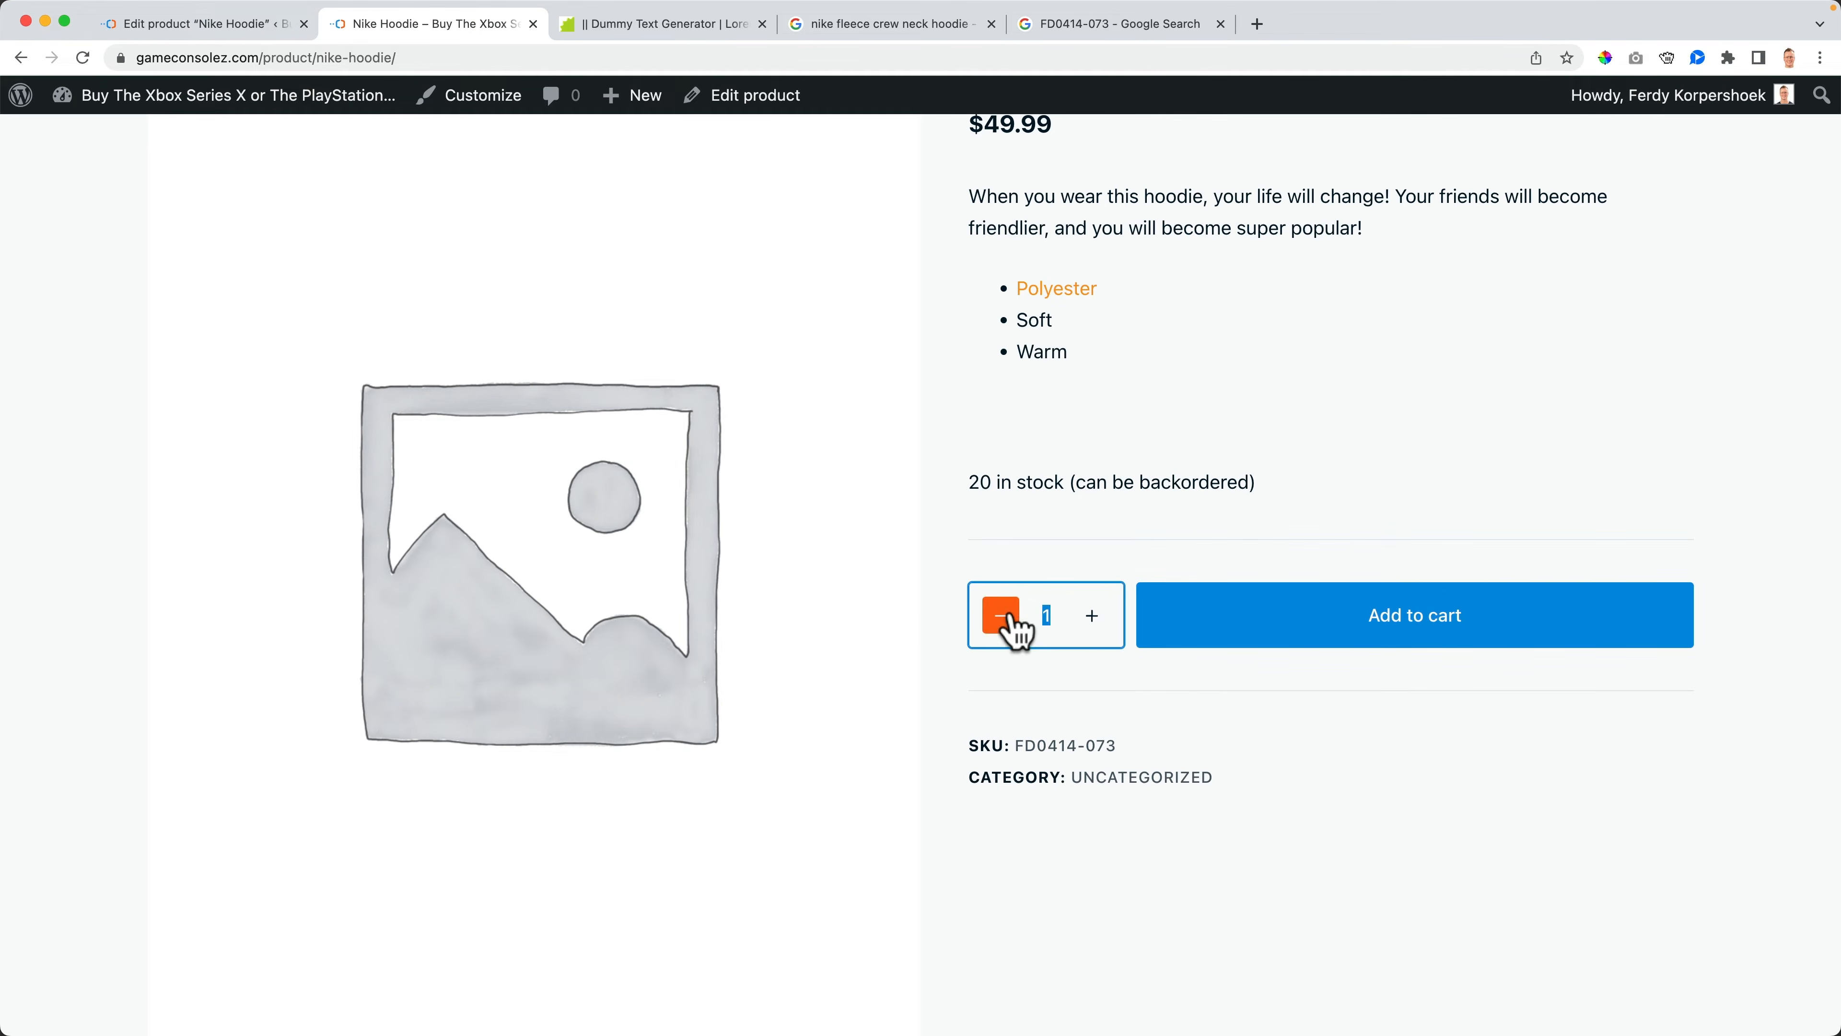
text(30)
key(Tab)
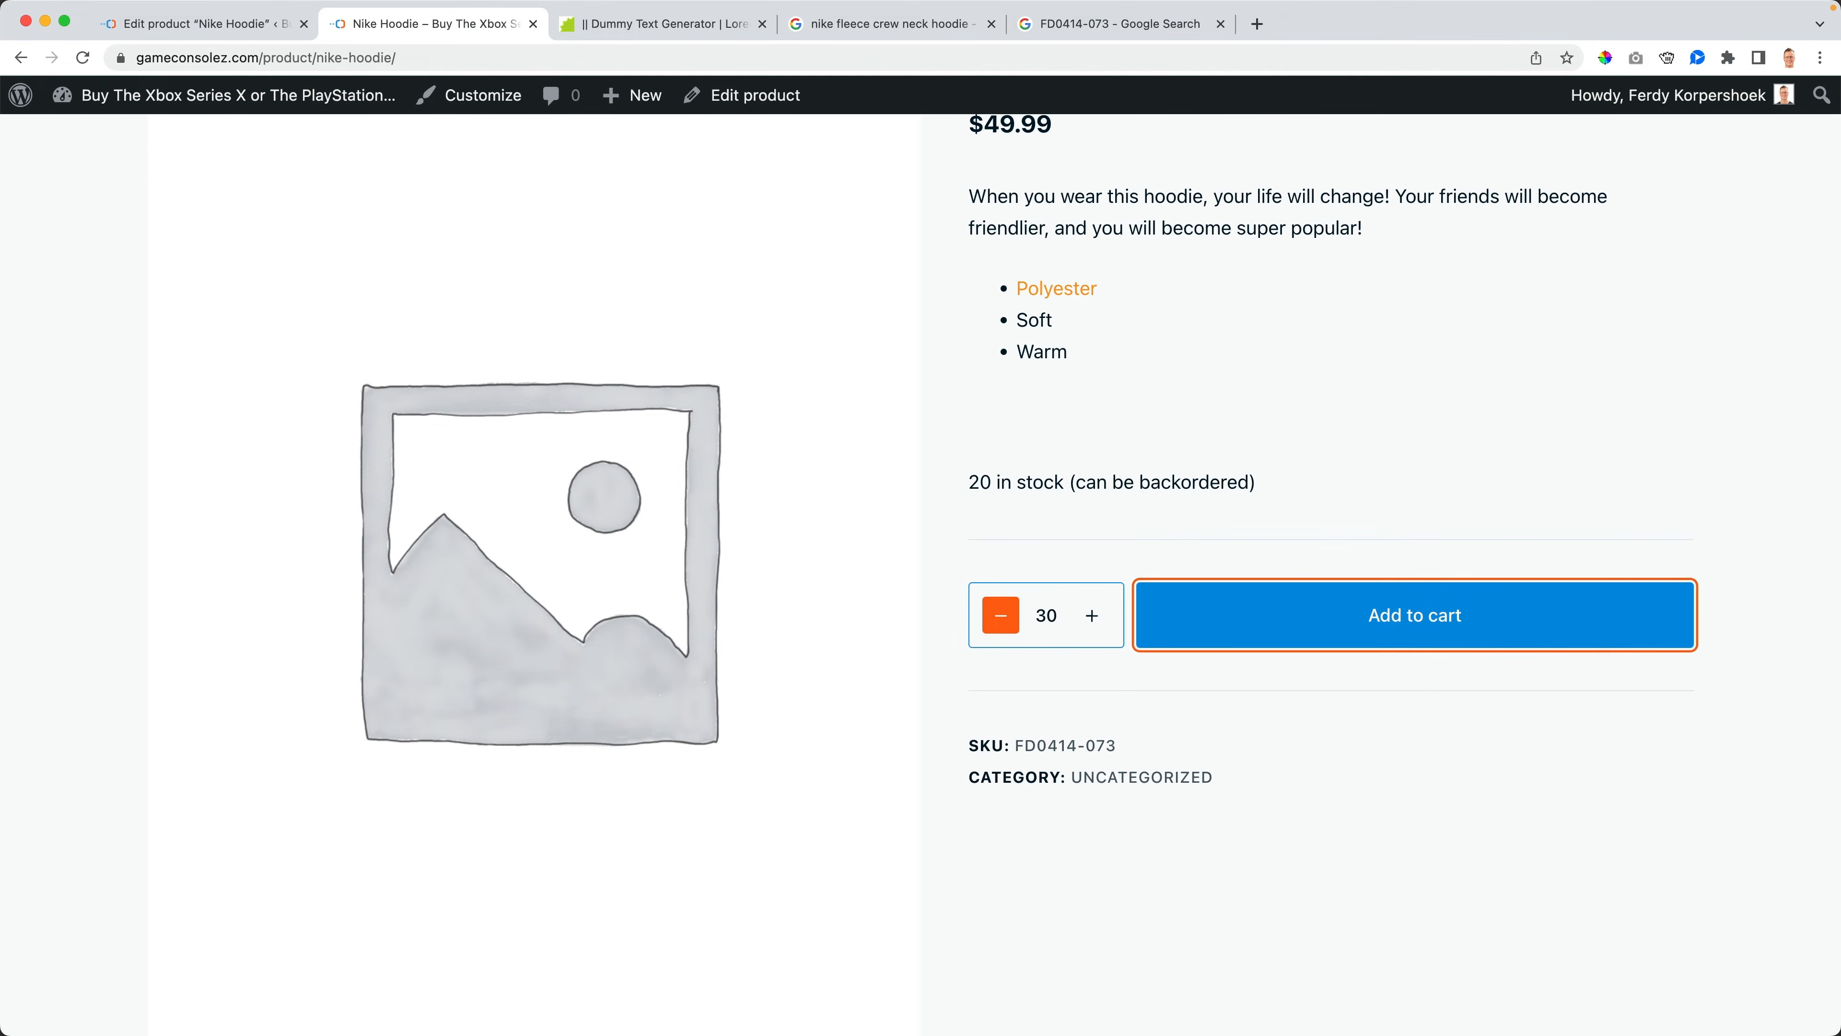
click(1339, 629)
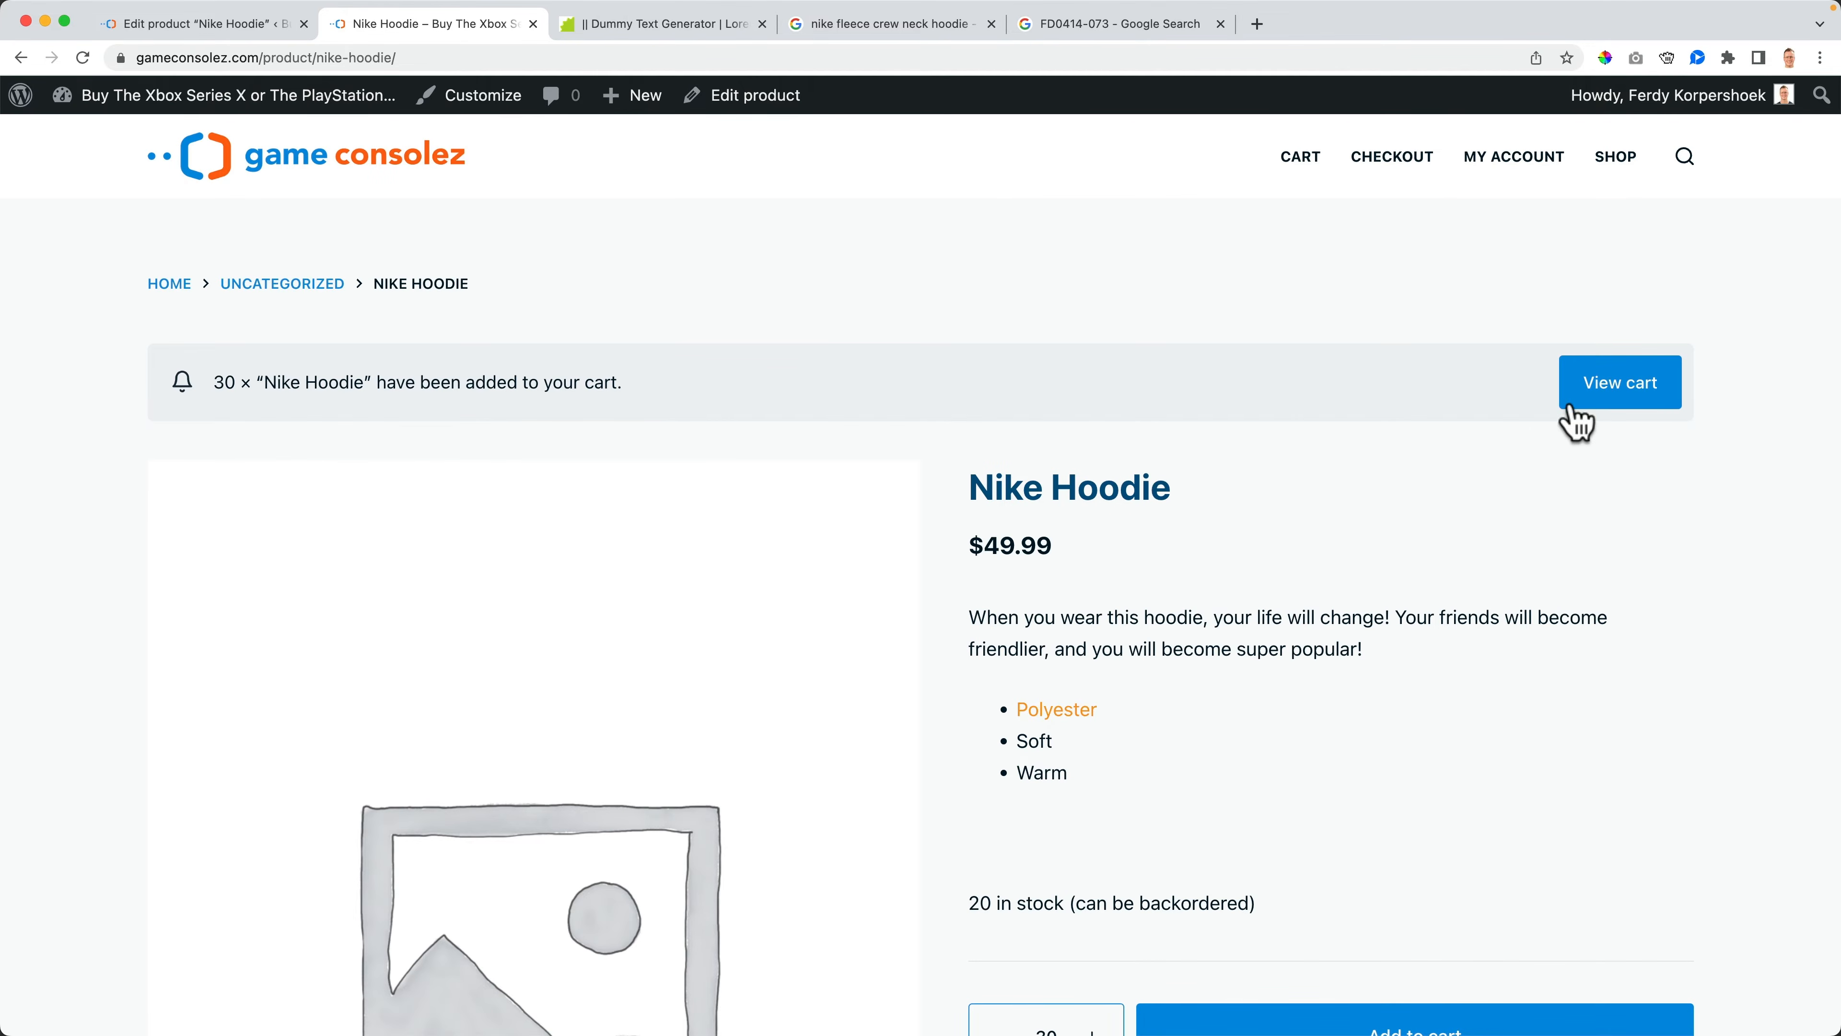
click(1591, 410)
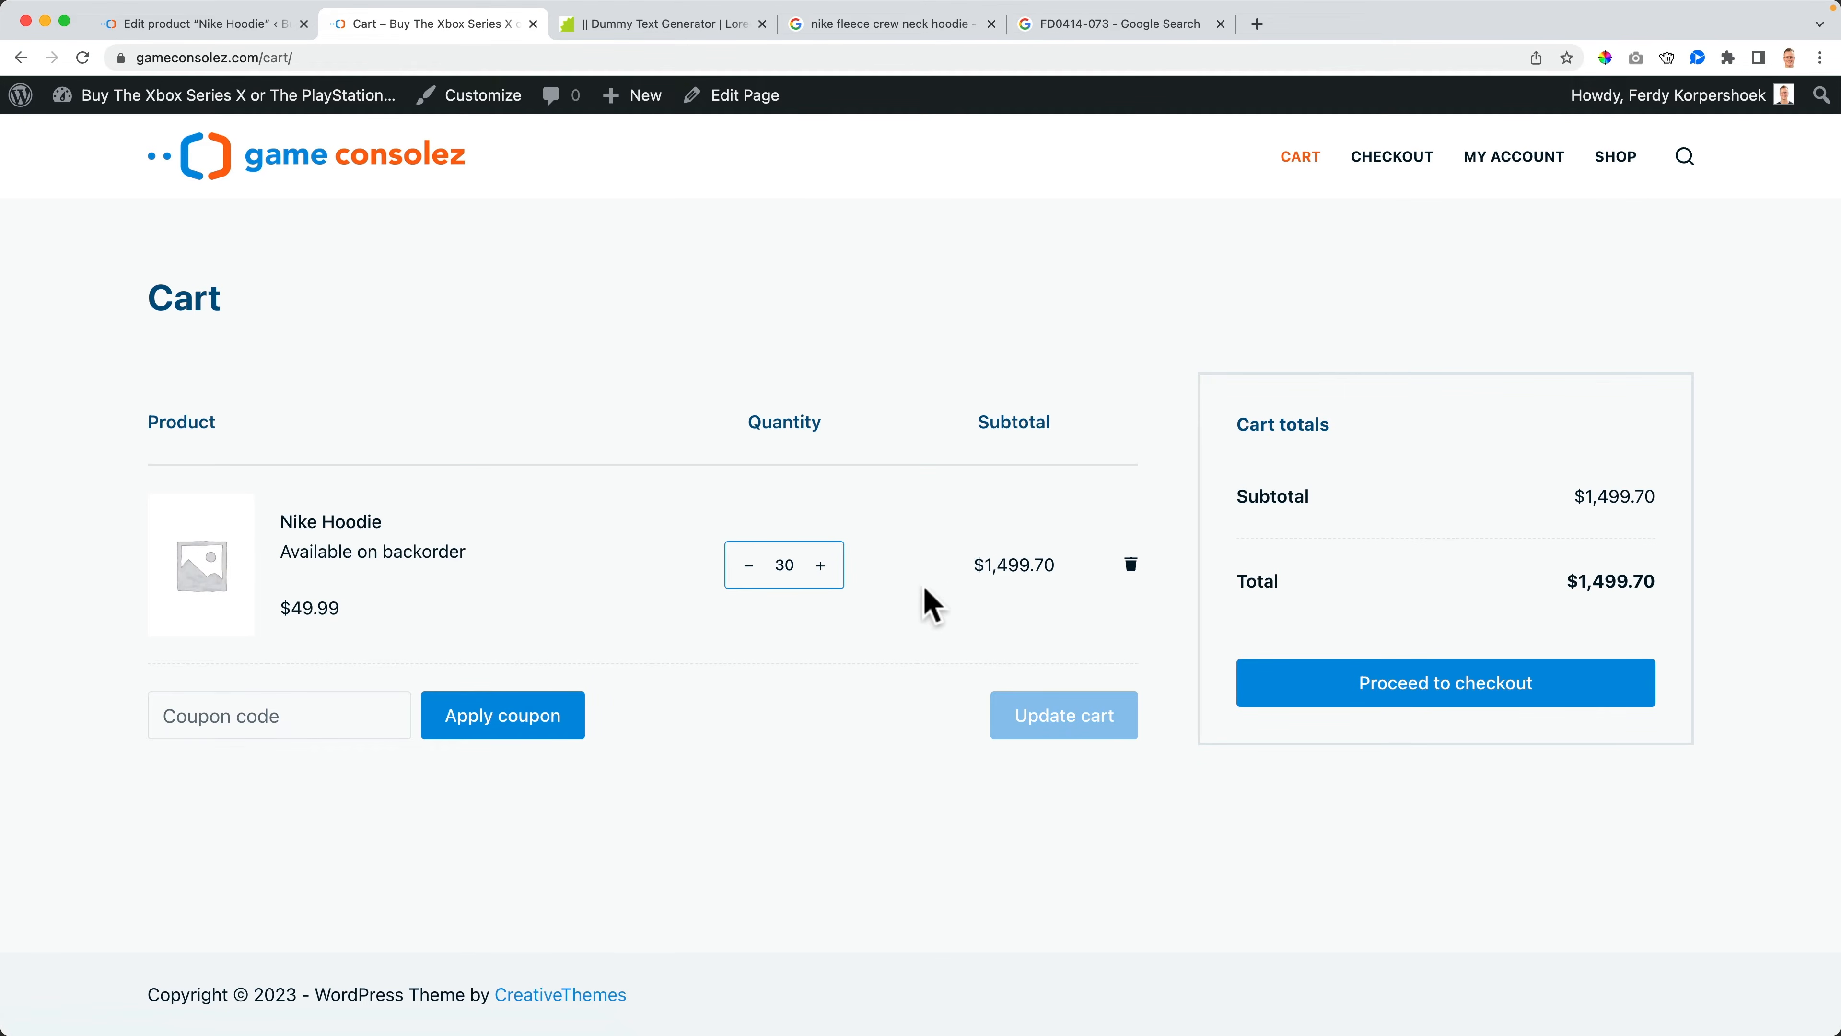
- Set the product's backorder option to "Allow"
click(254, 29)
scroll(584, 508, down, 10)
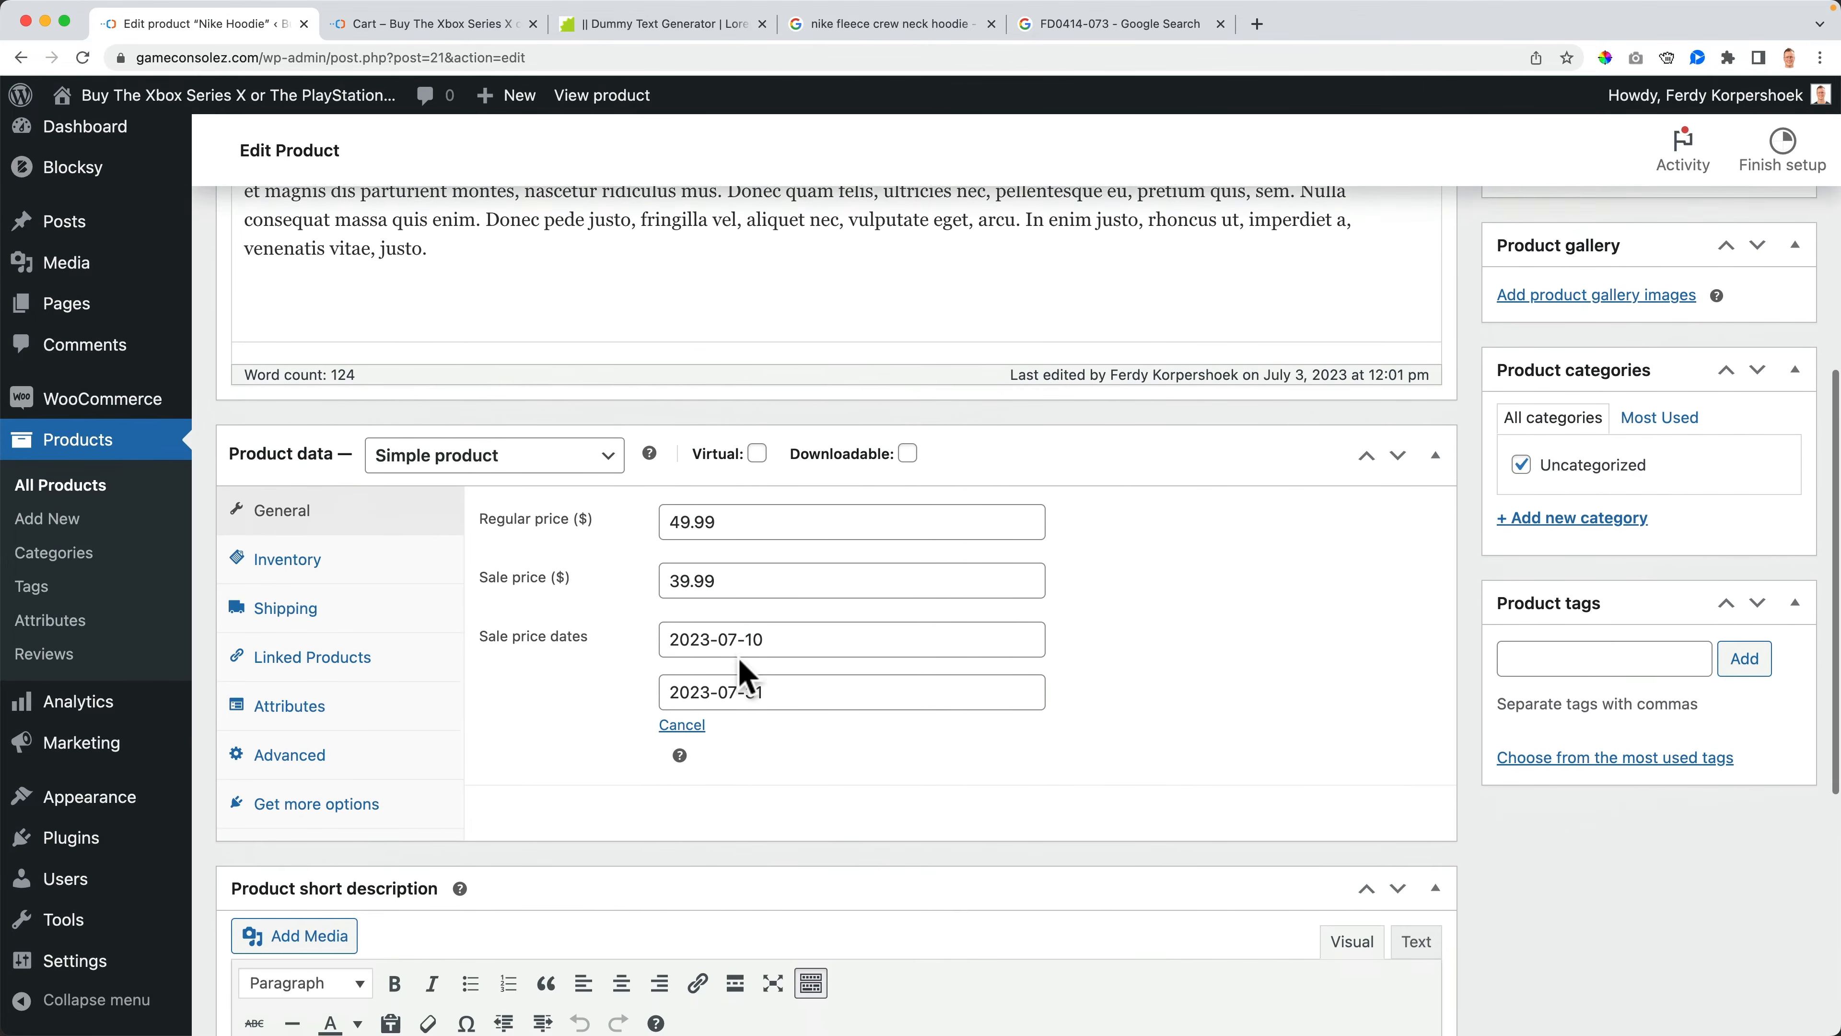
scroll(580, 483, up, 10)
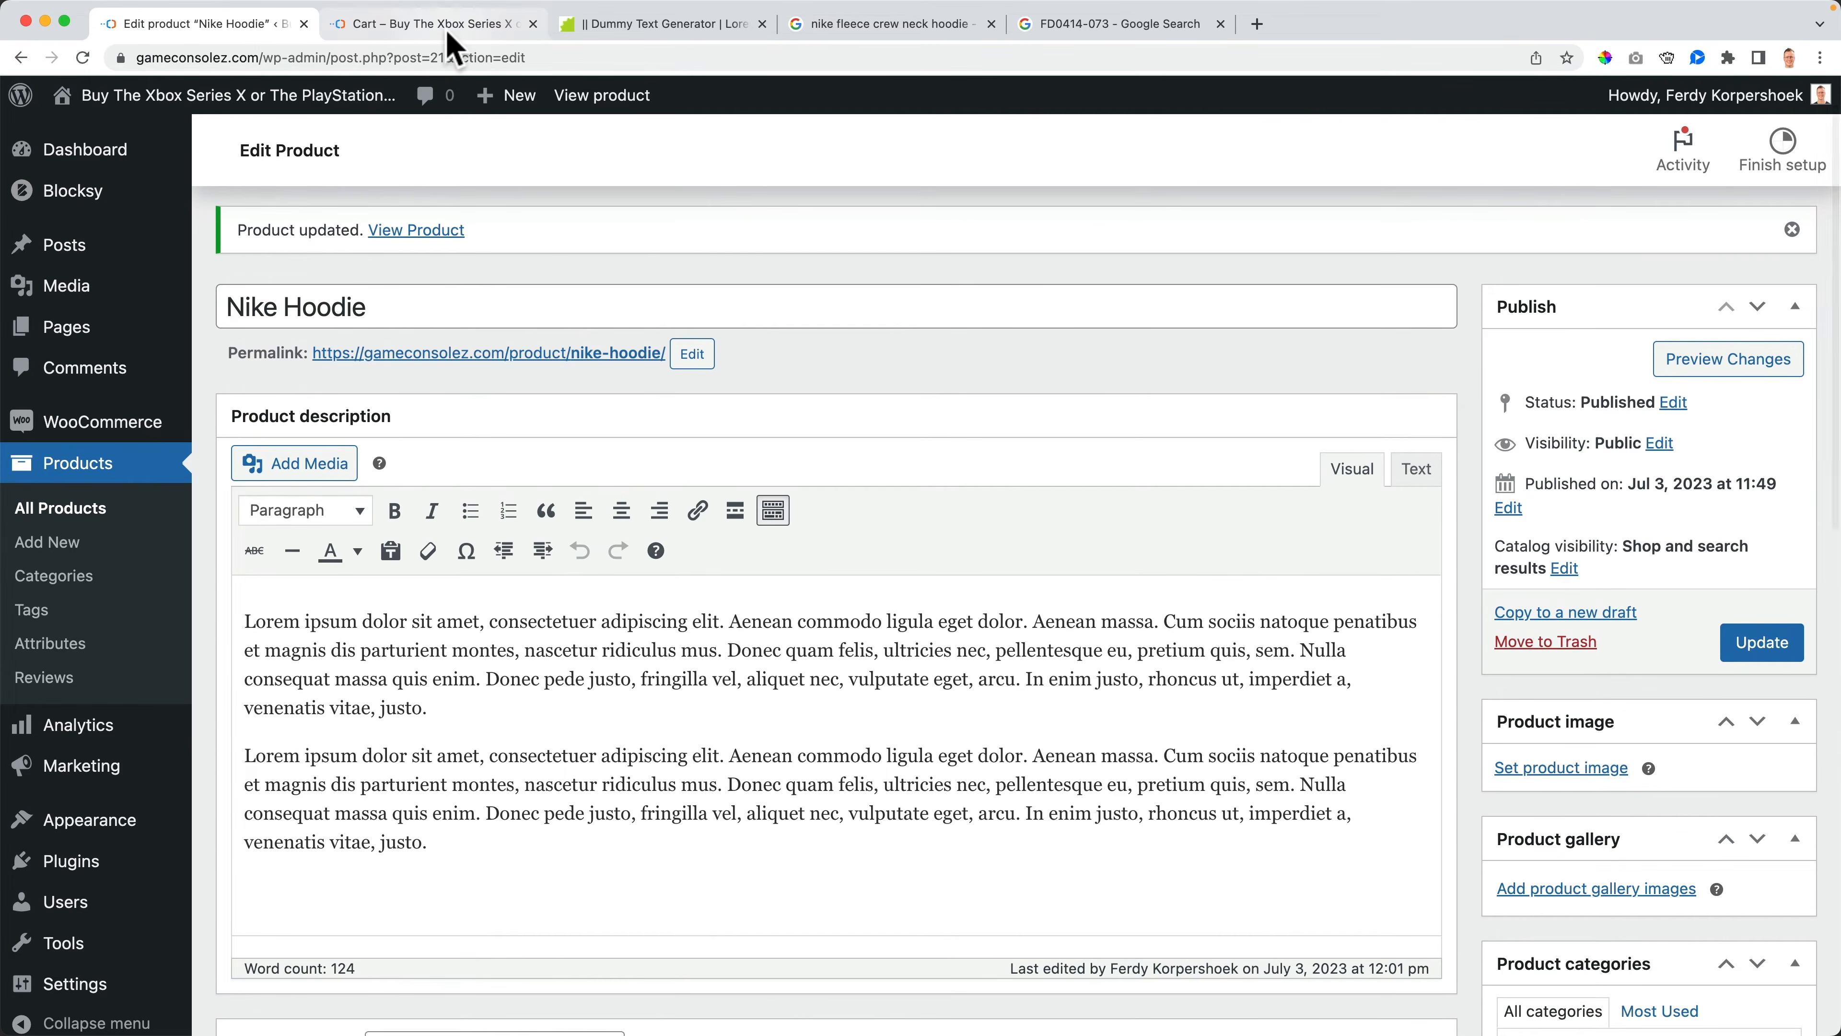
click(435, 24)
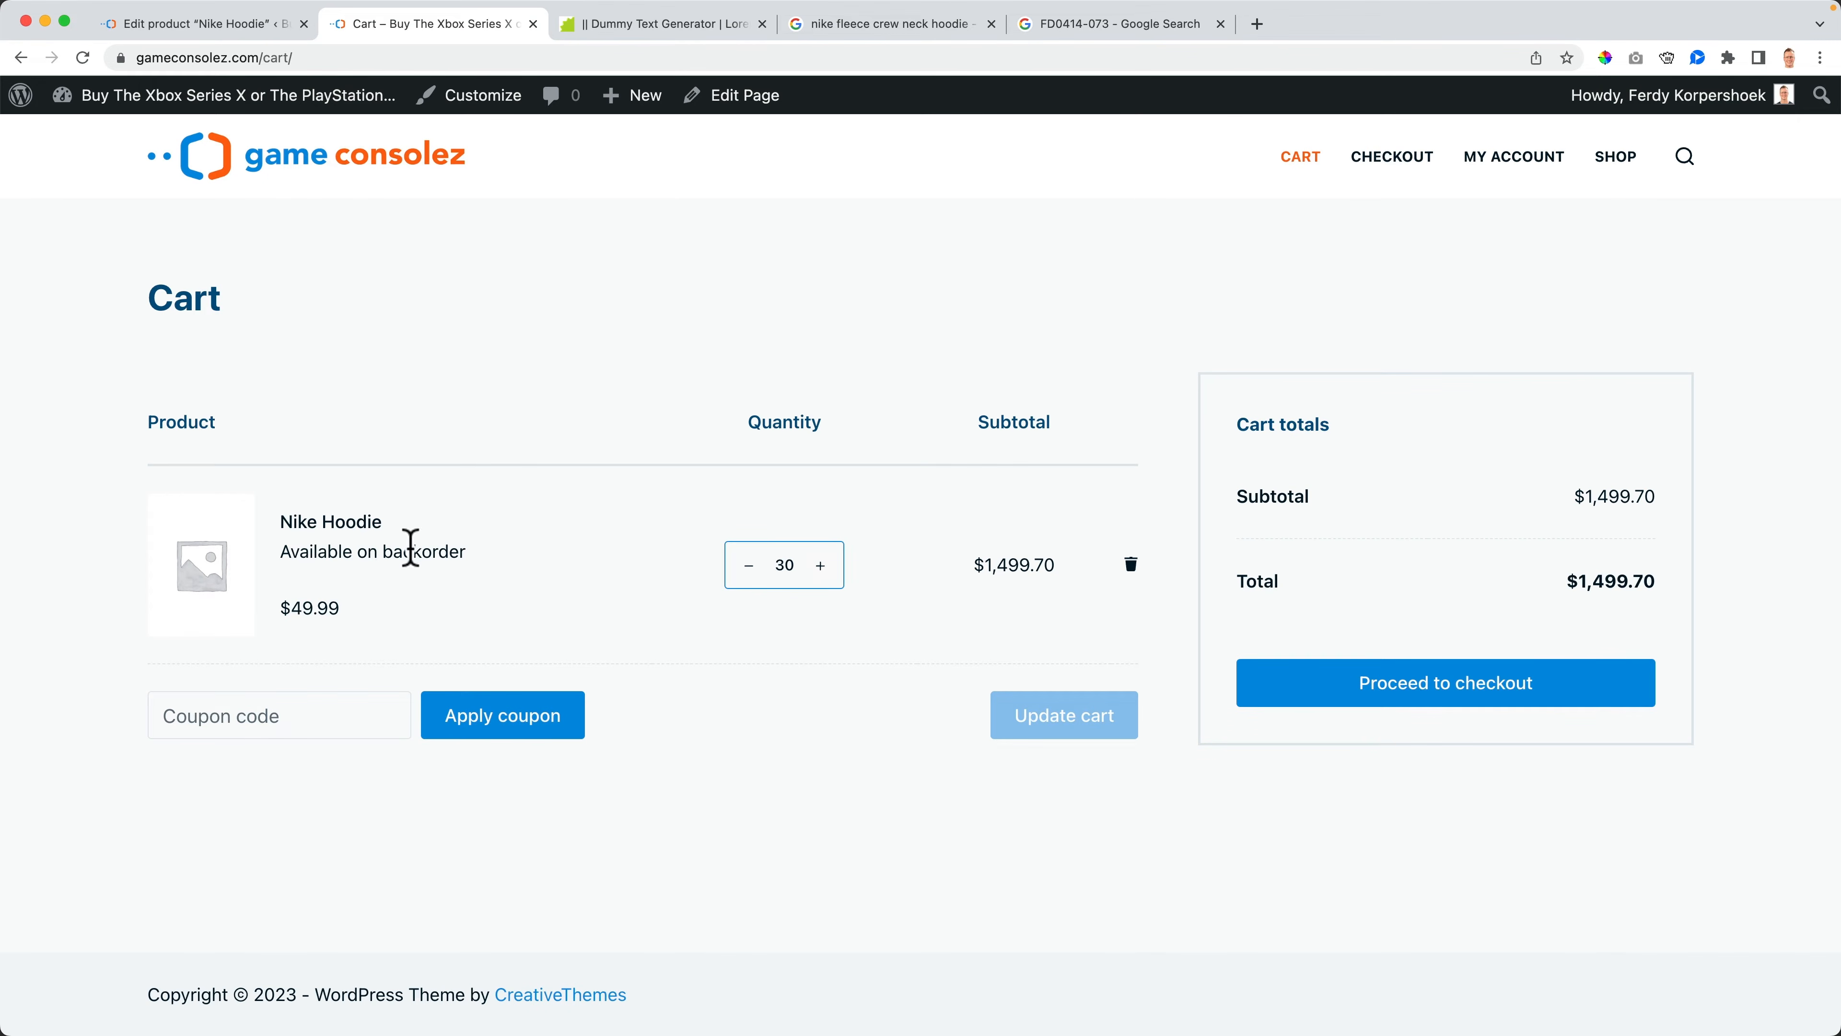
click(218, 24)
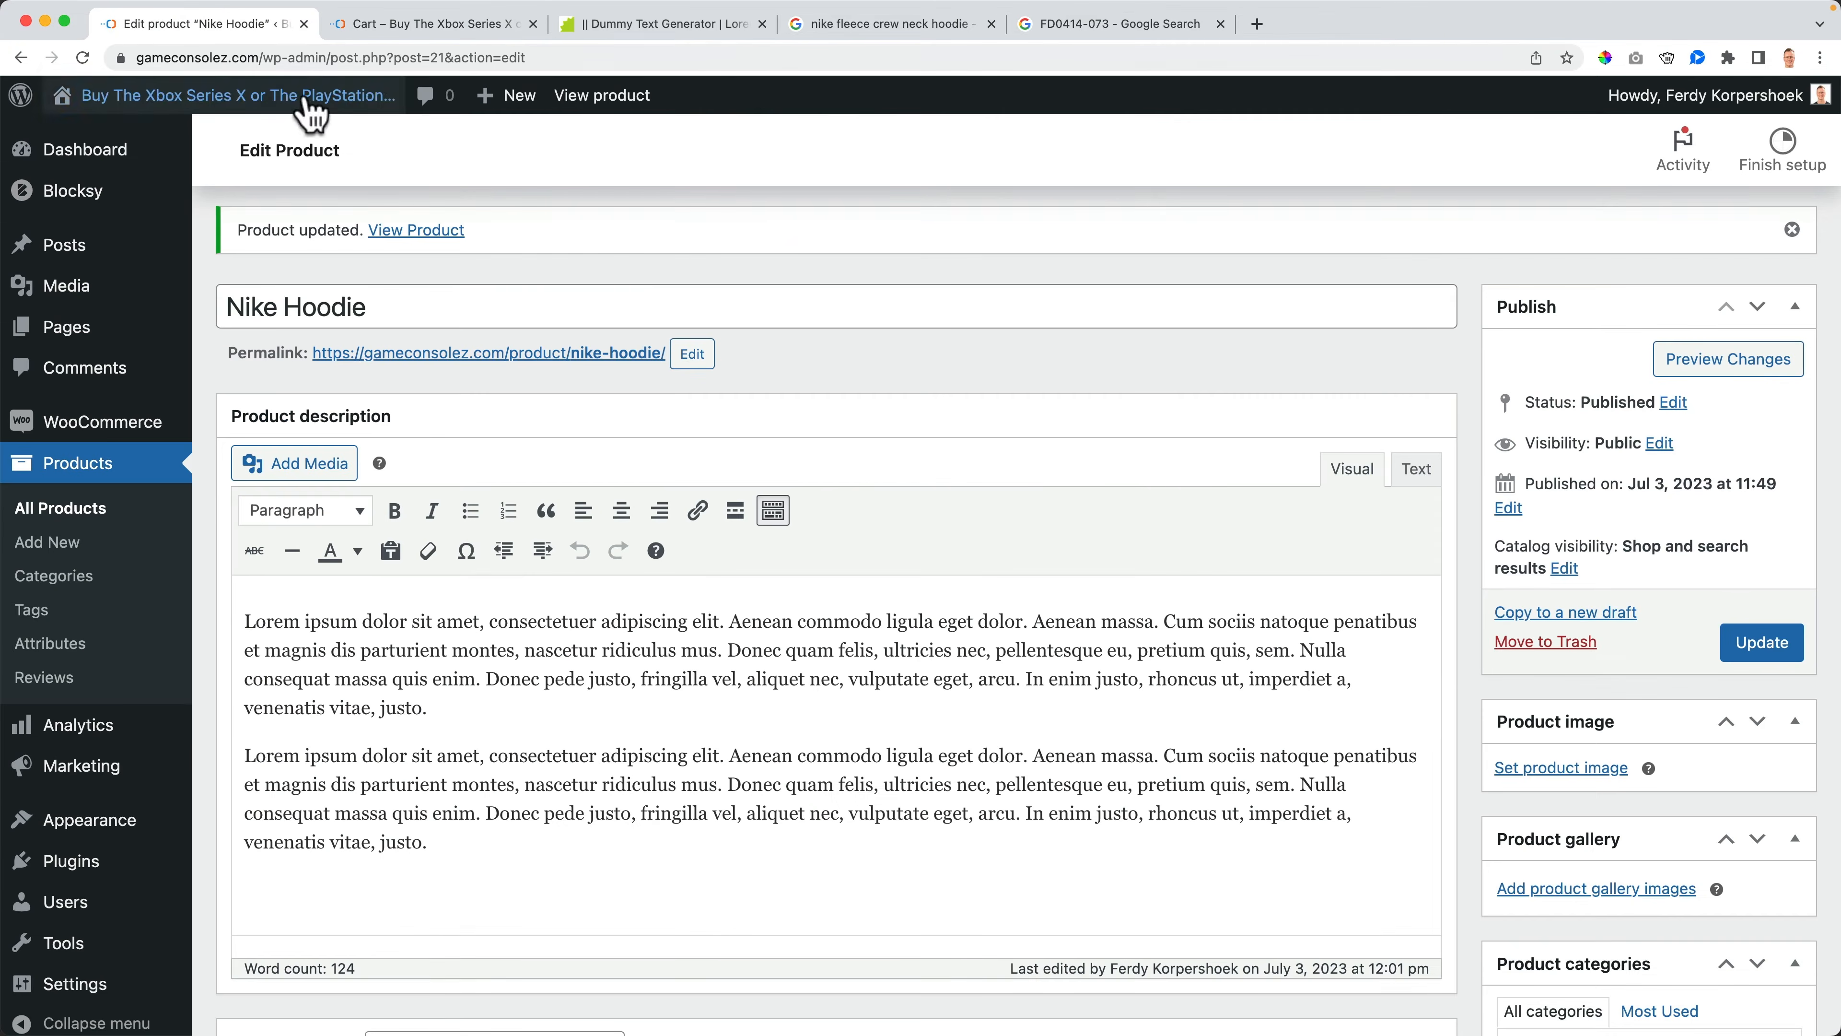
scroll(831, 689, down, 10)
click(399, 729)
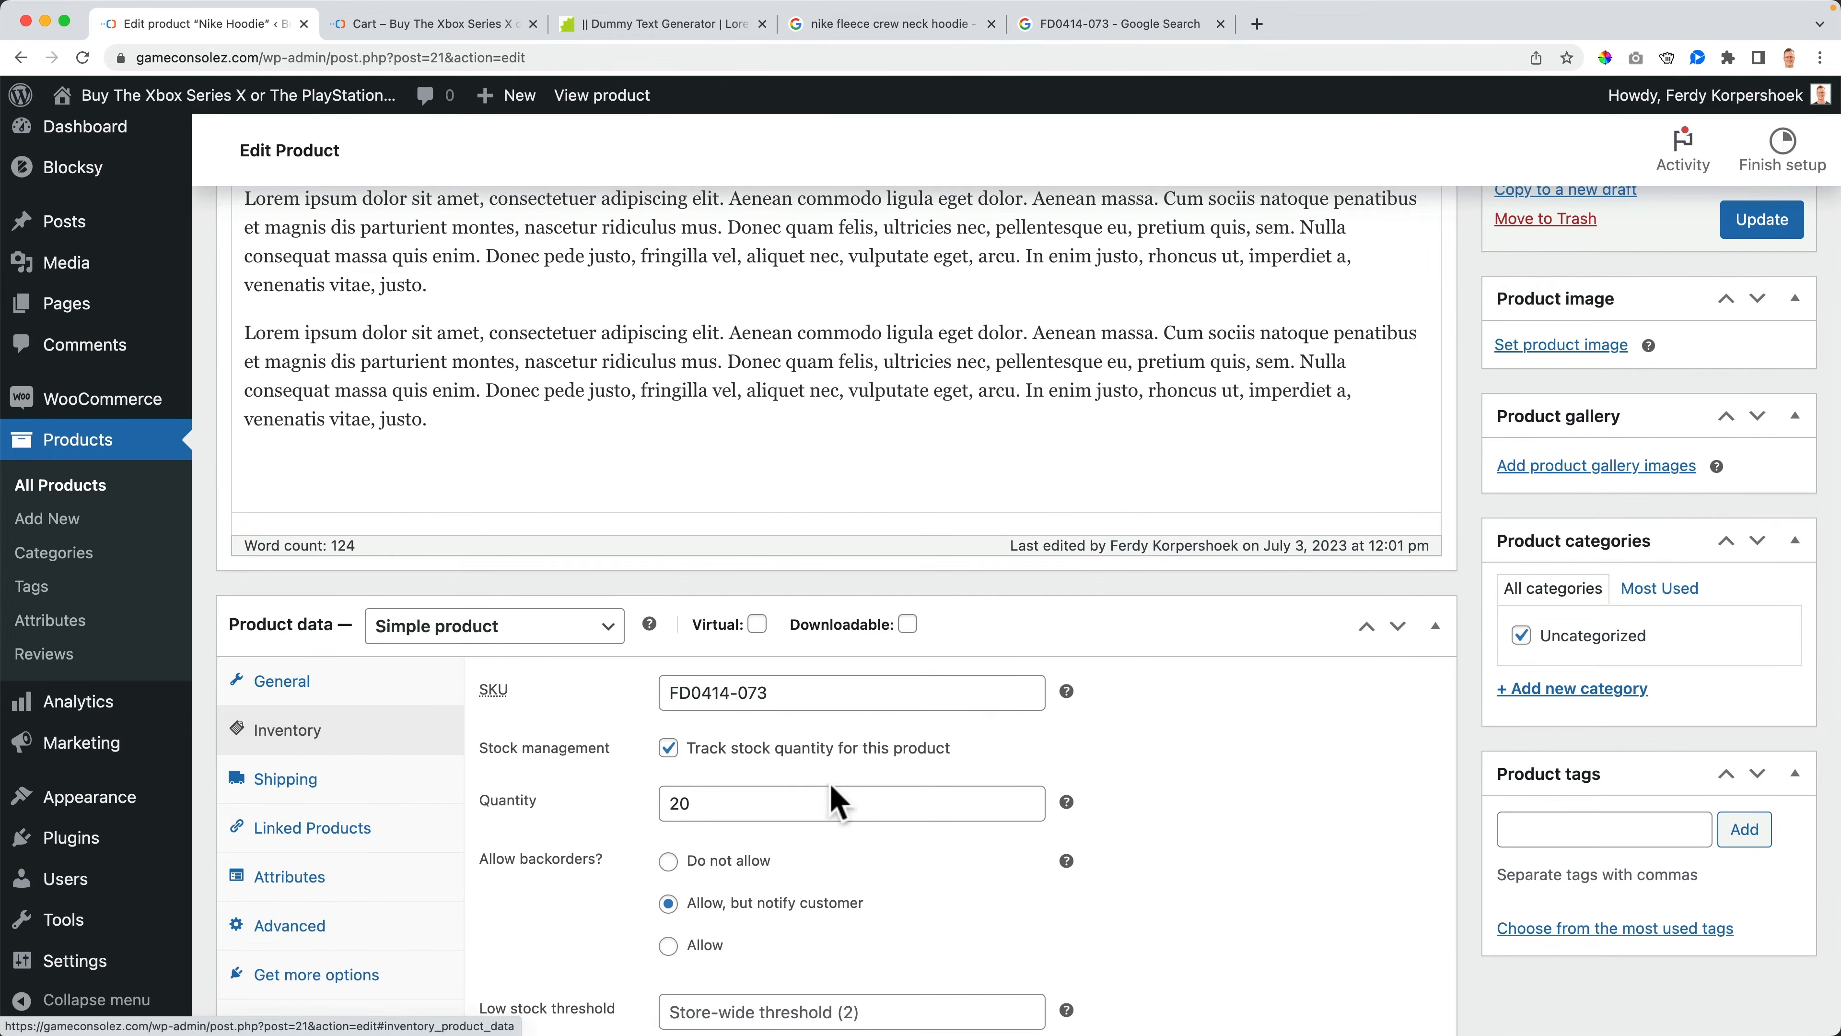
scroll(870, 798, down, 3)
scroll(870, 798, down, 1)
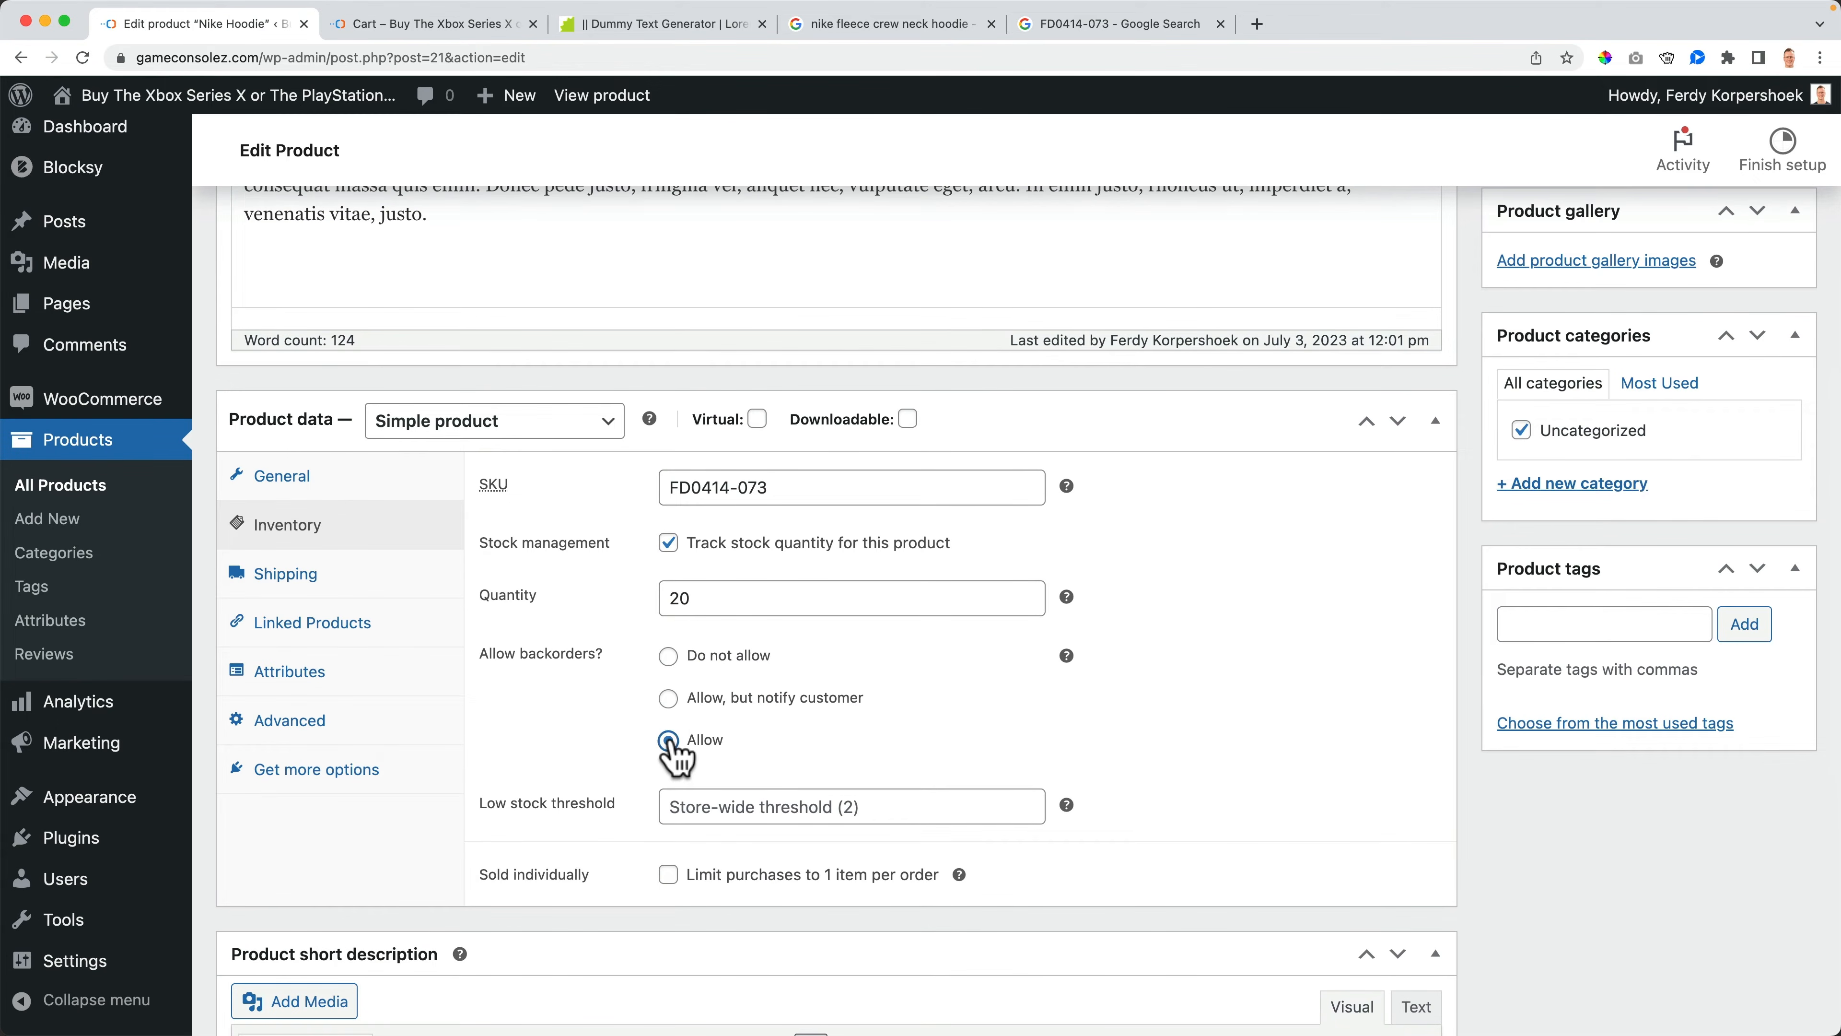
- Save the product and open the Nike Hoodie's page from the cart
scroll(1201, 744, up, 10)
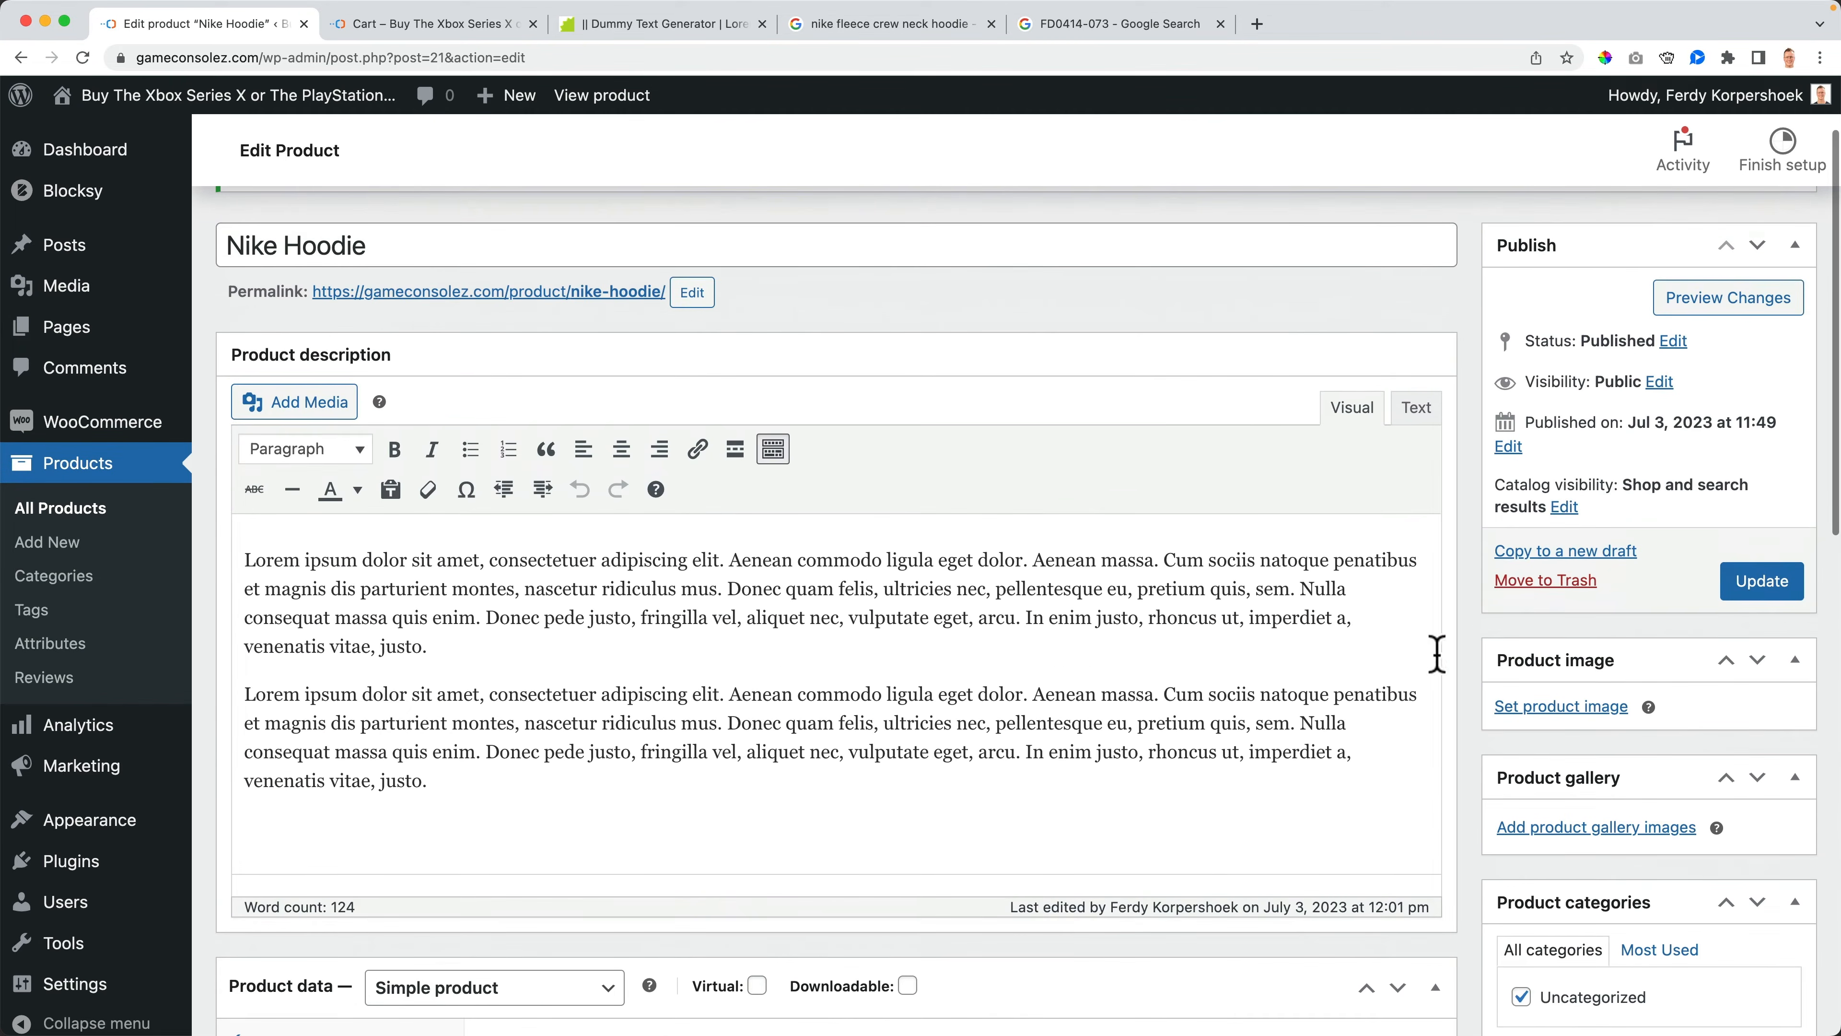
click(1746, 587)
click(435, 28)
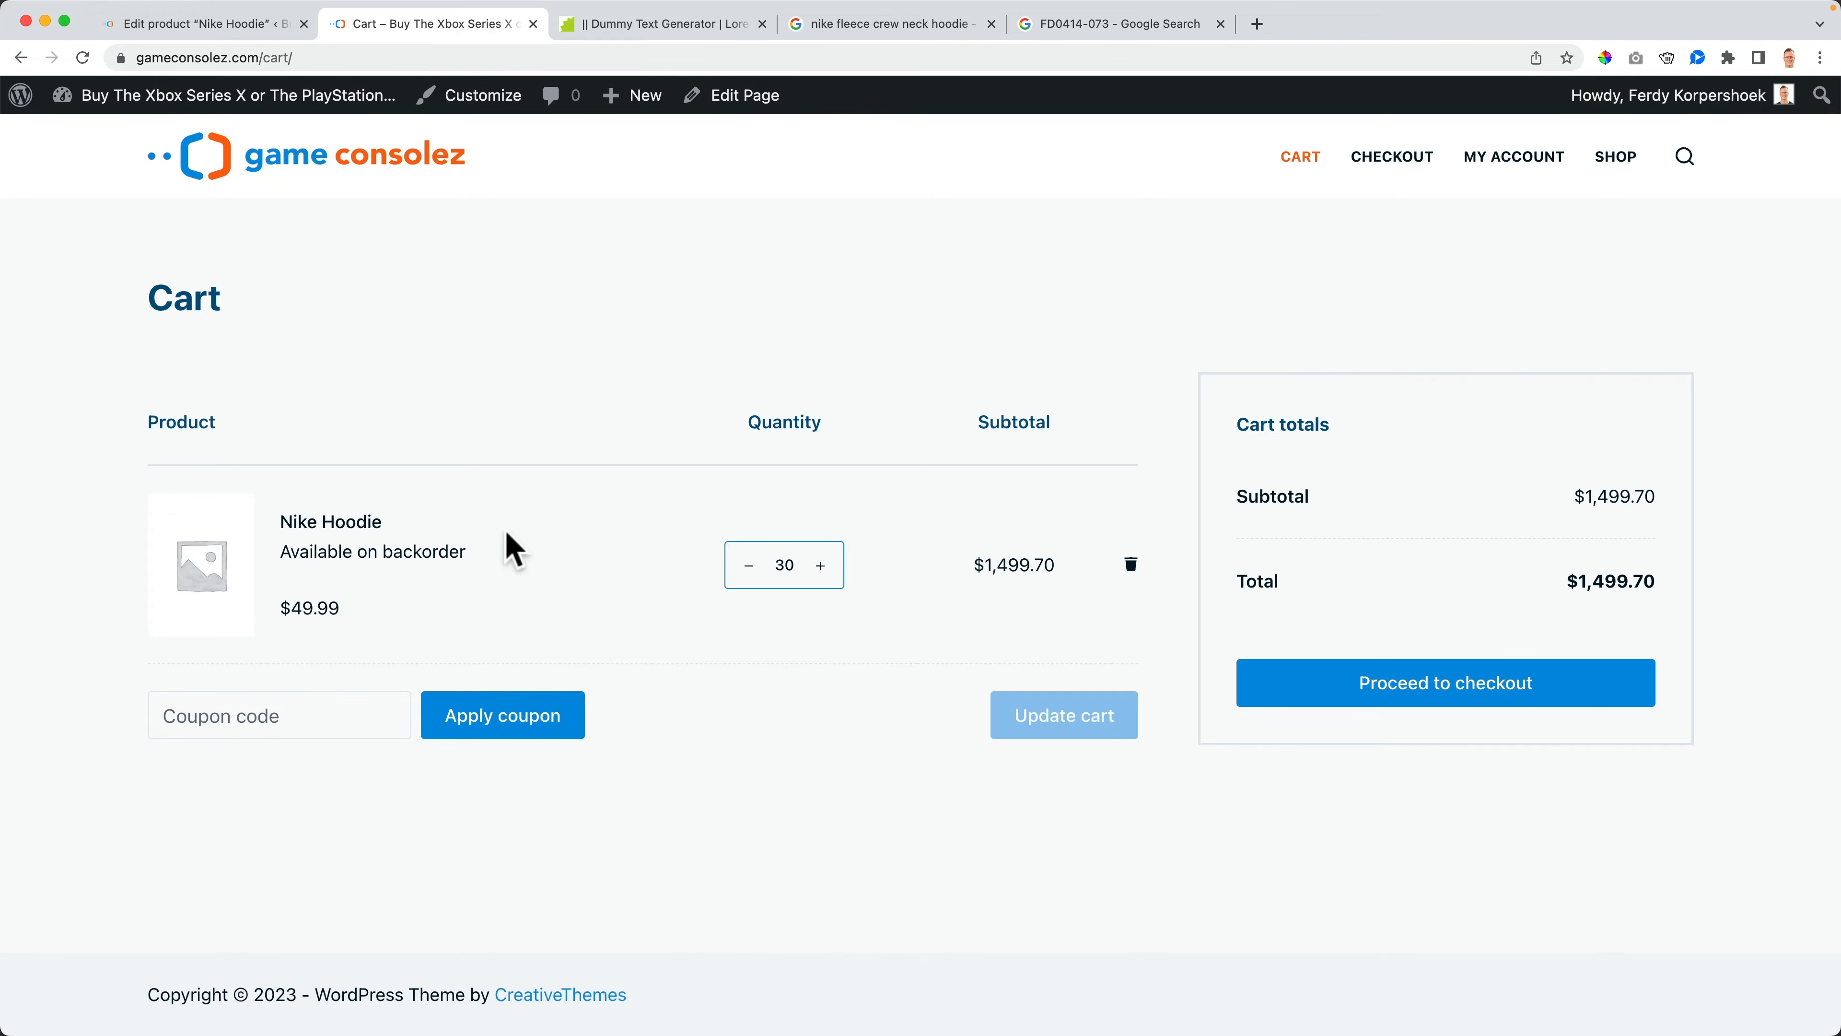
click(330, 522)
scroll(1054, 752, down, 2)
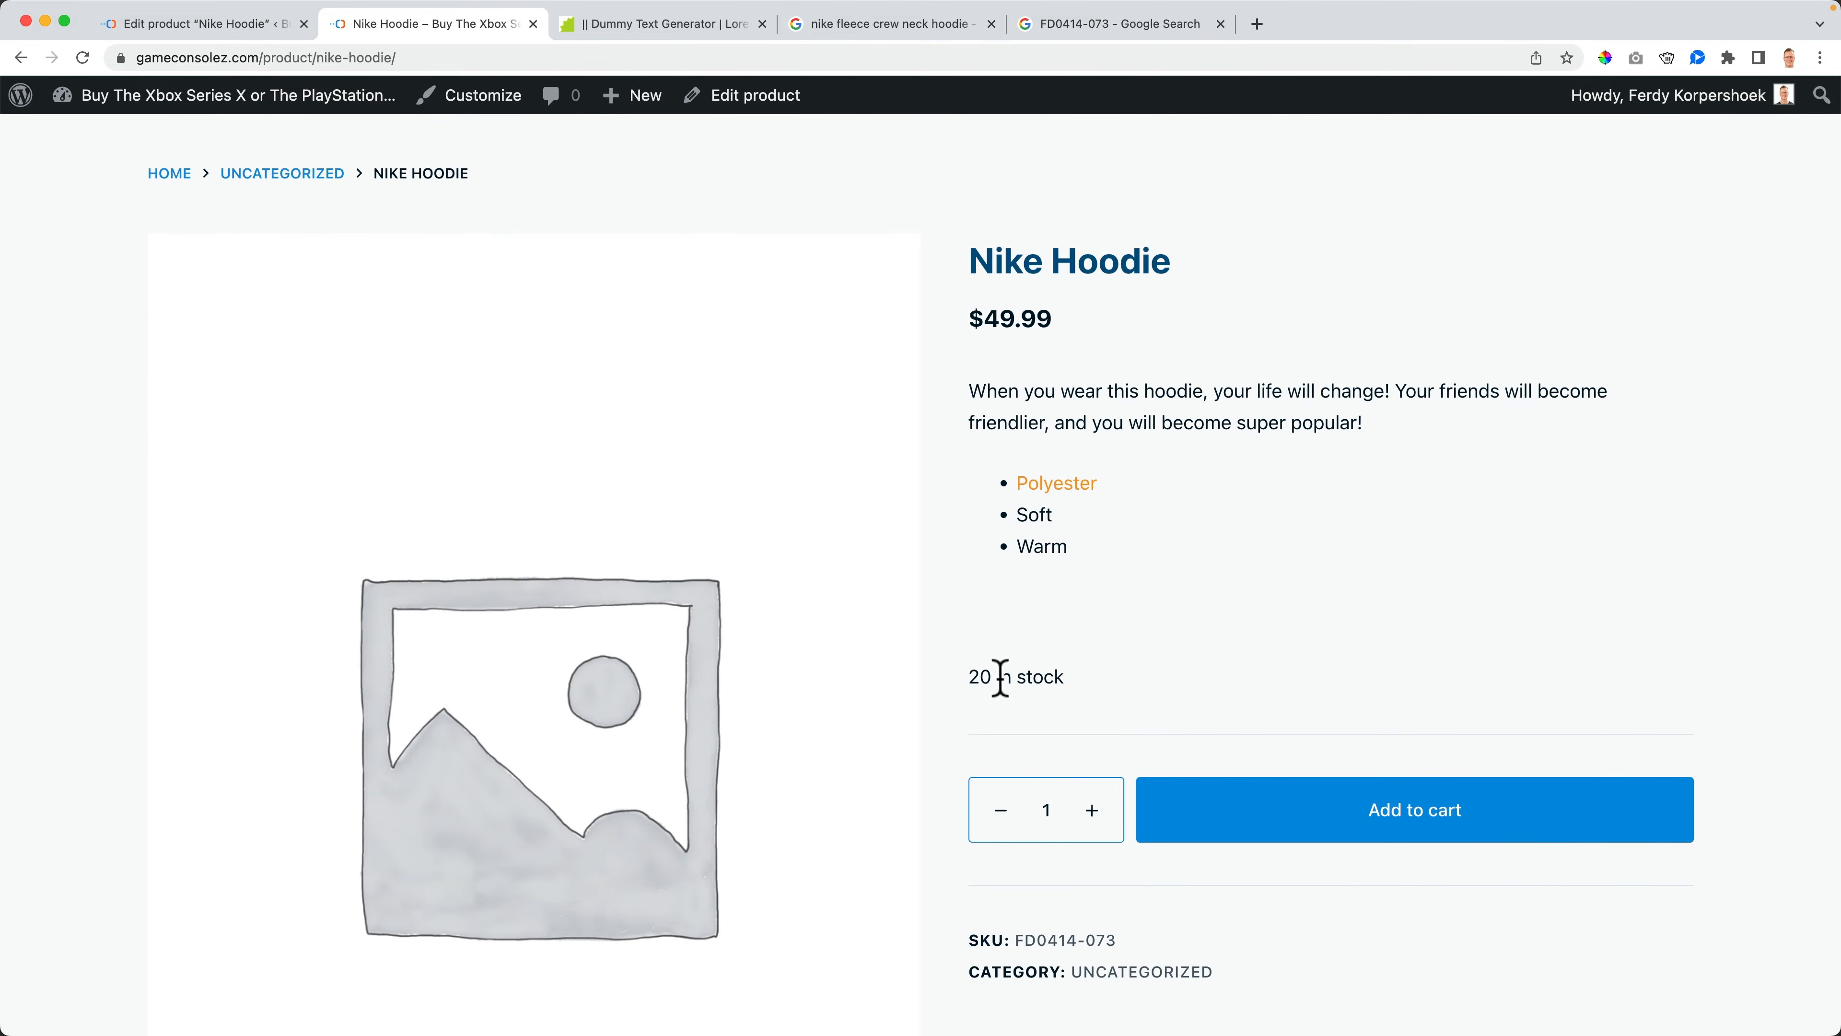
scroll(1000, 679, up, 1)
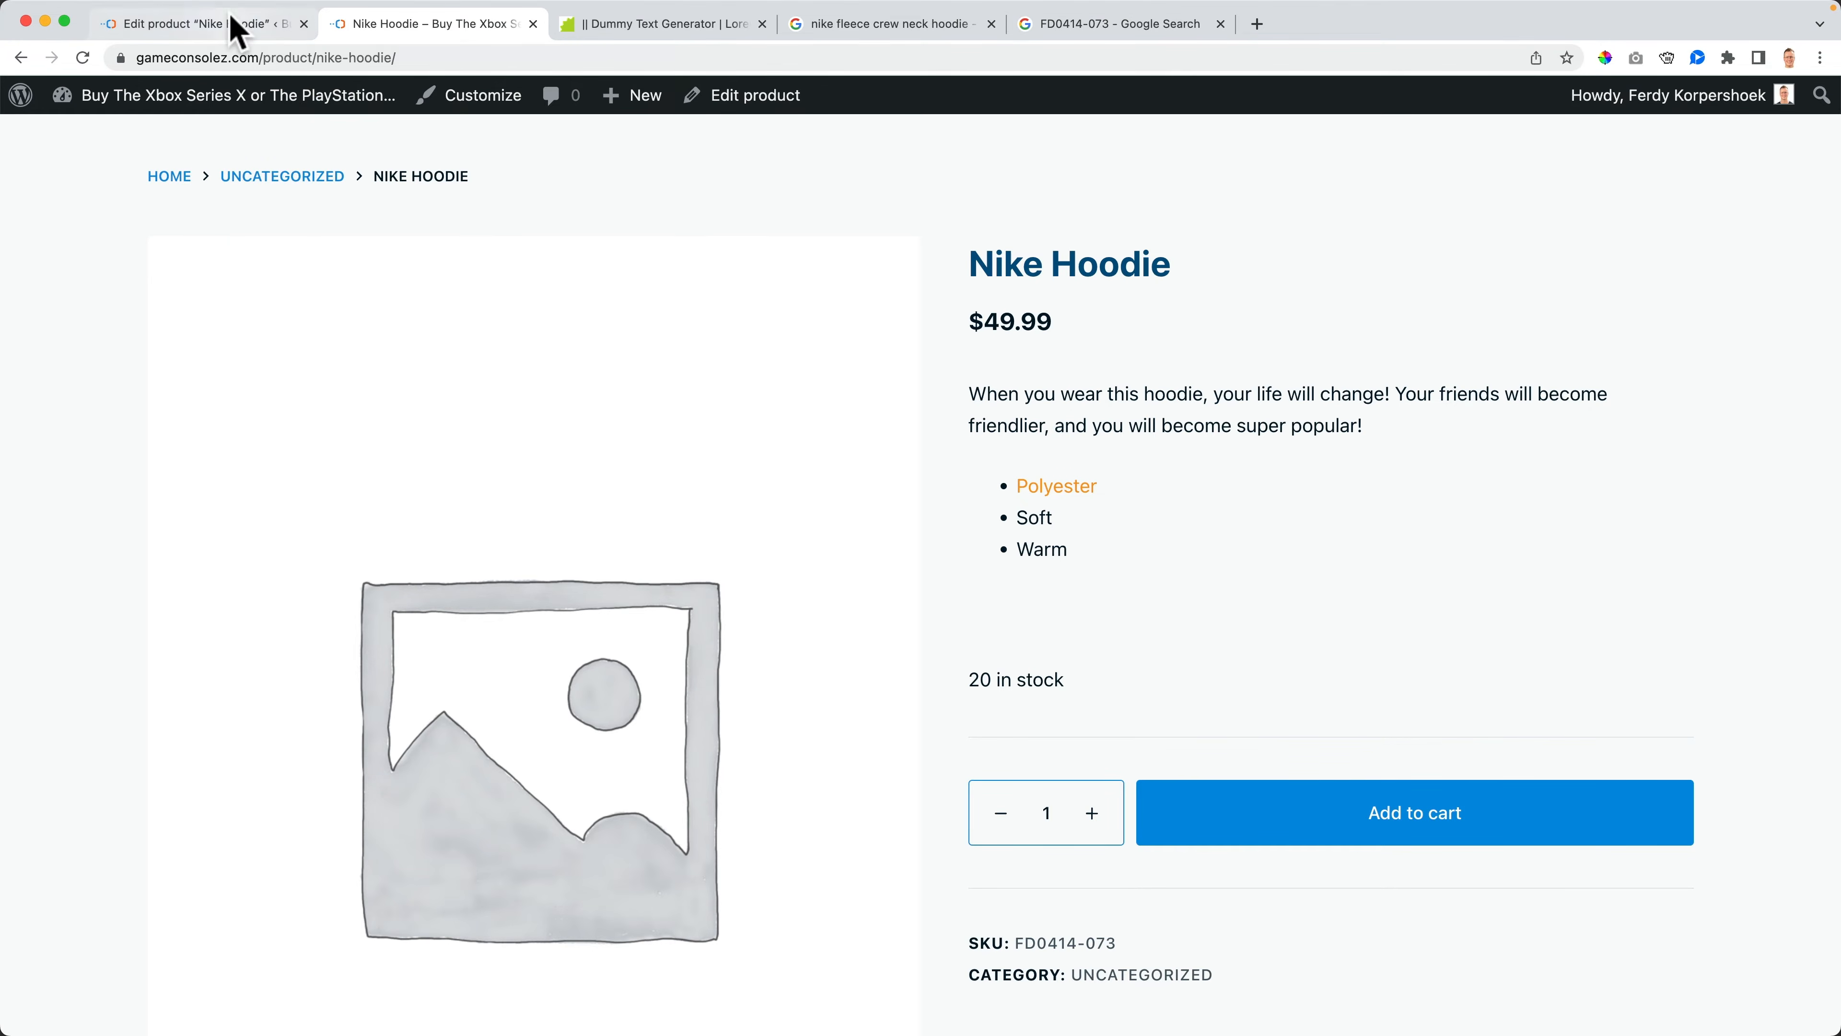
- Set the product's backorder option back to "Do not allow"
click(239, 33)
scroll(613, 645, down, 7)
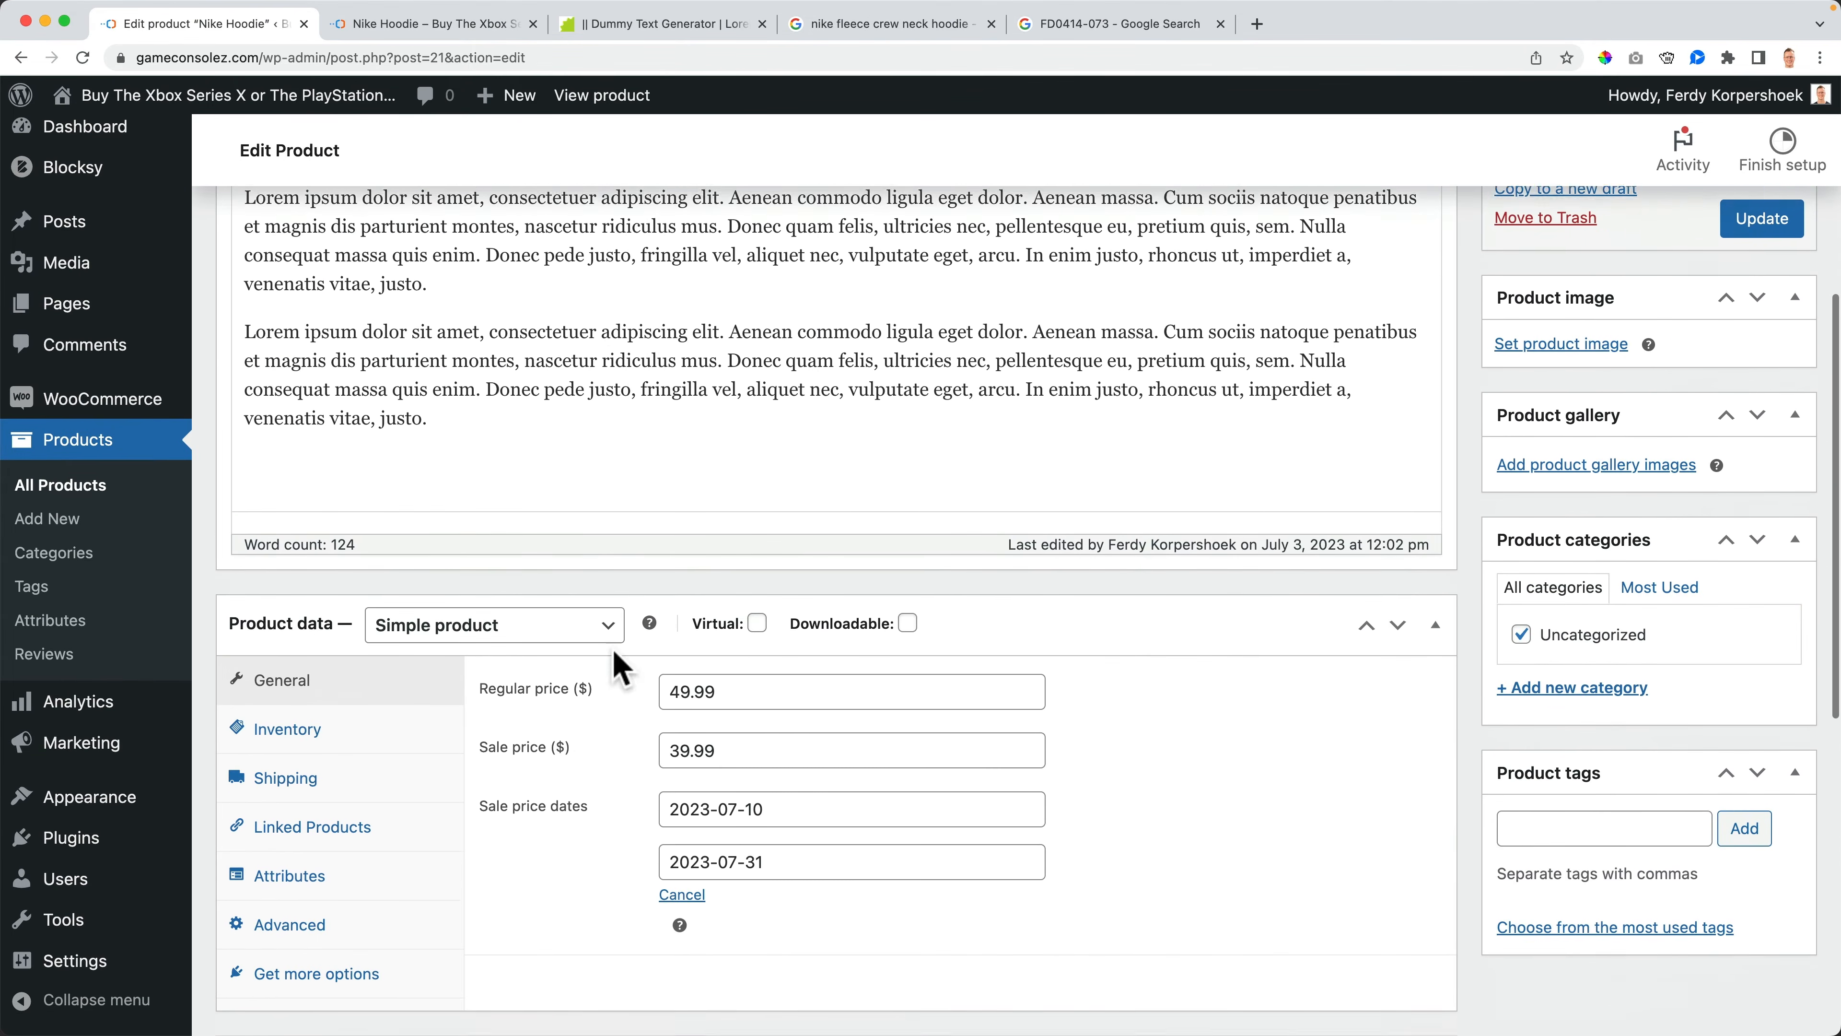
click(317, 698)
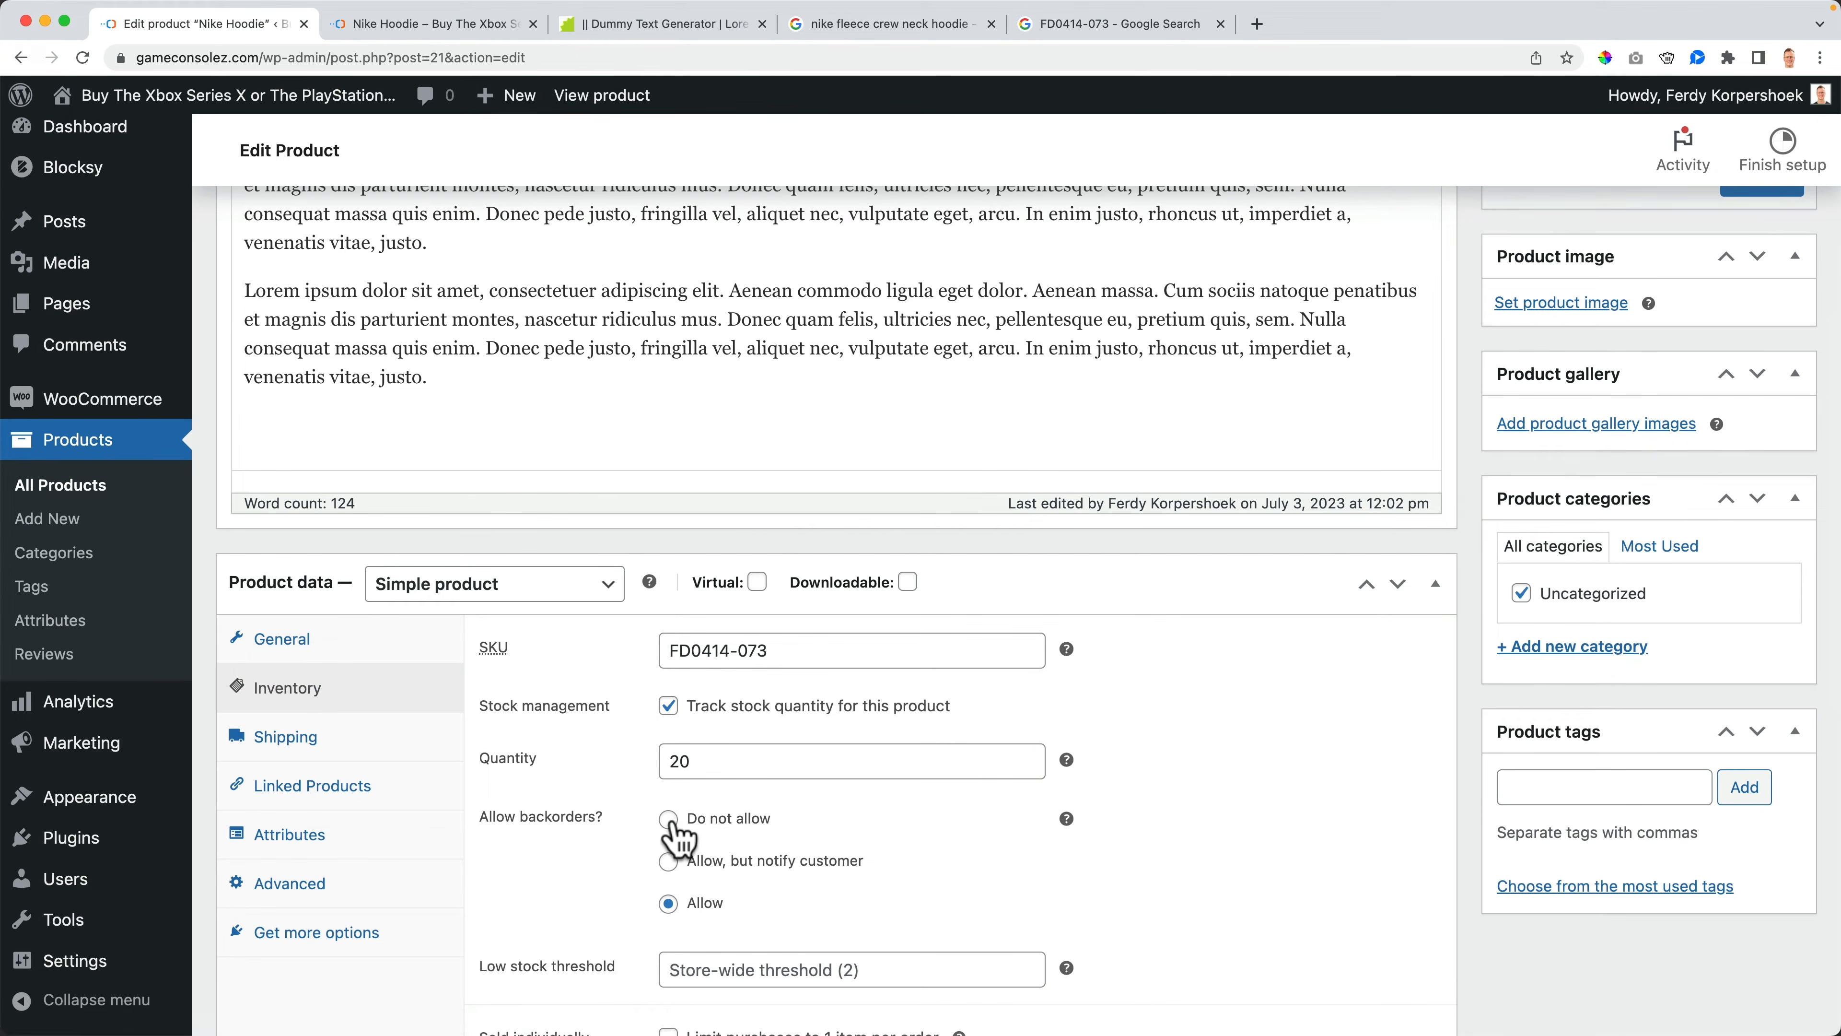
scroll(674, 725, down, 1)
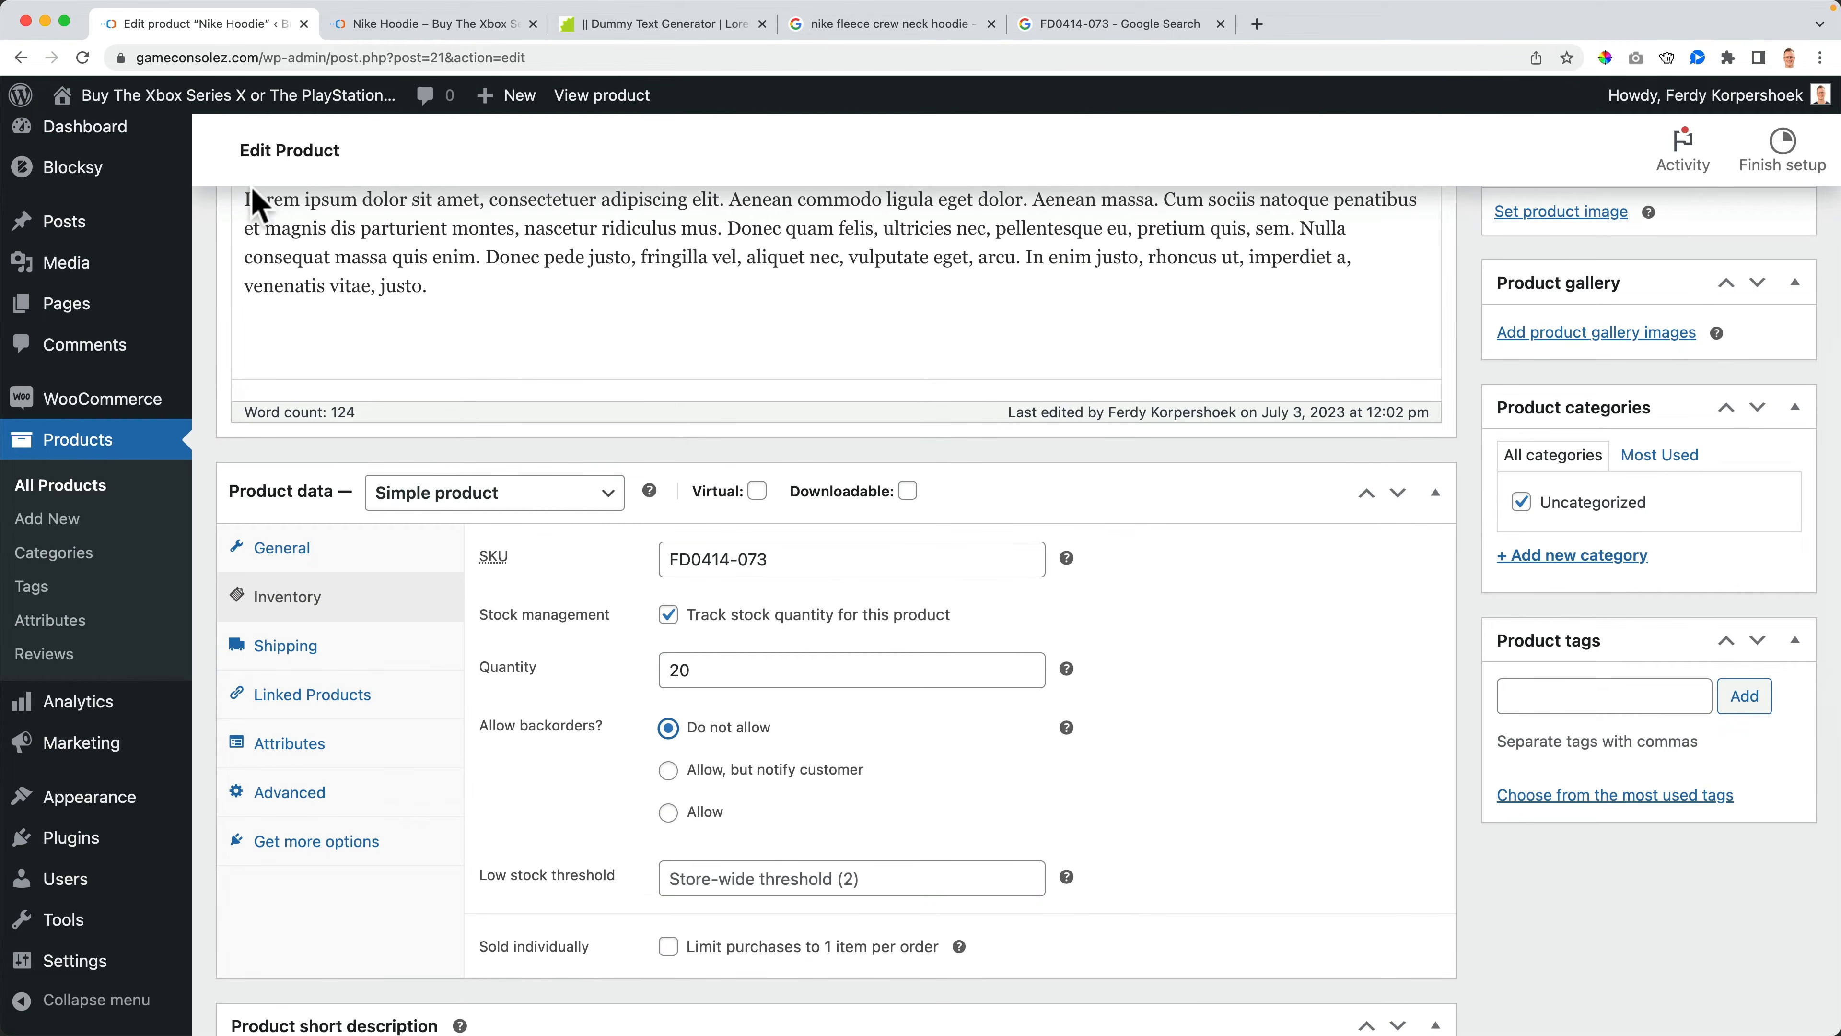
- Set the Nike Hoodie's stock quantity to 100
drag(758, 669, 631, 671)
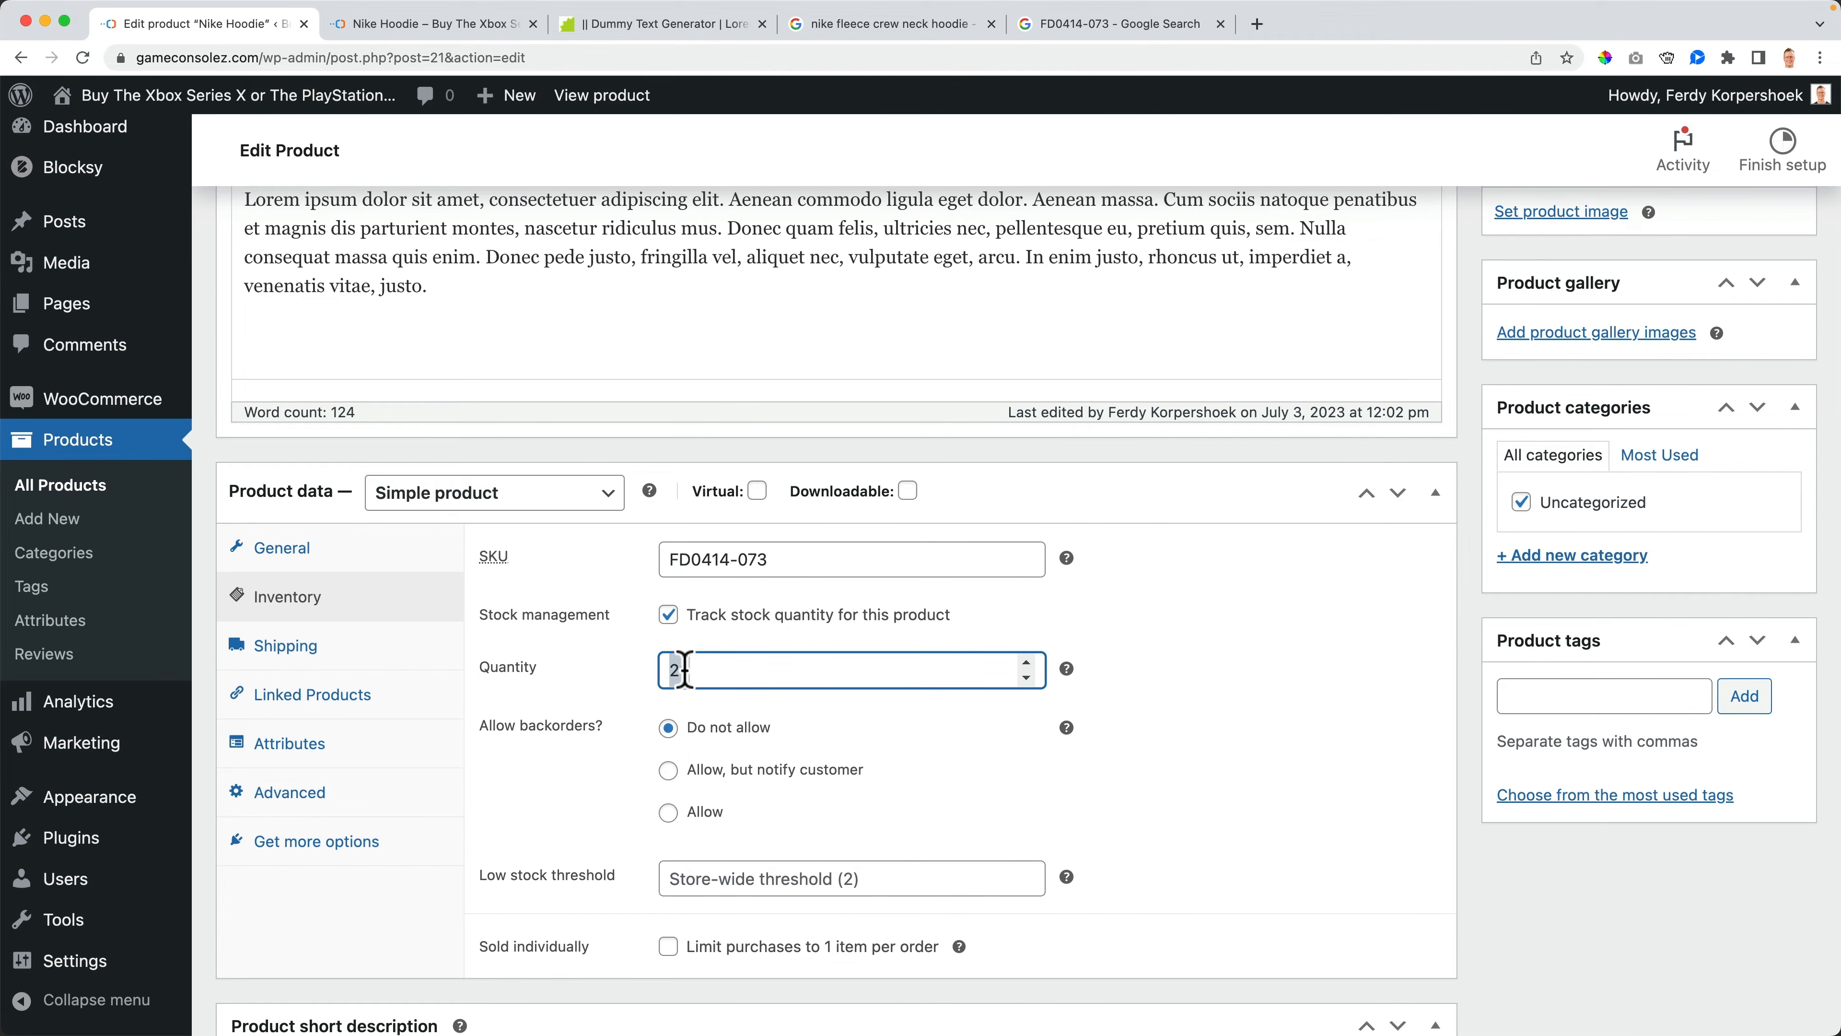
click(1160, 675)
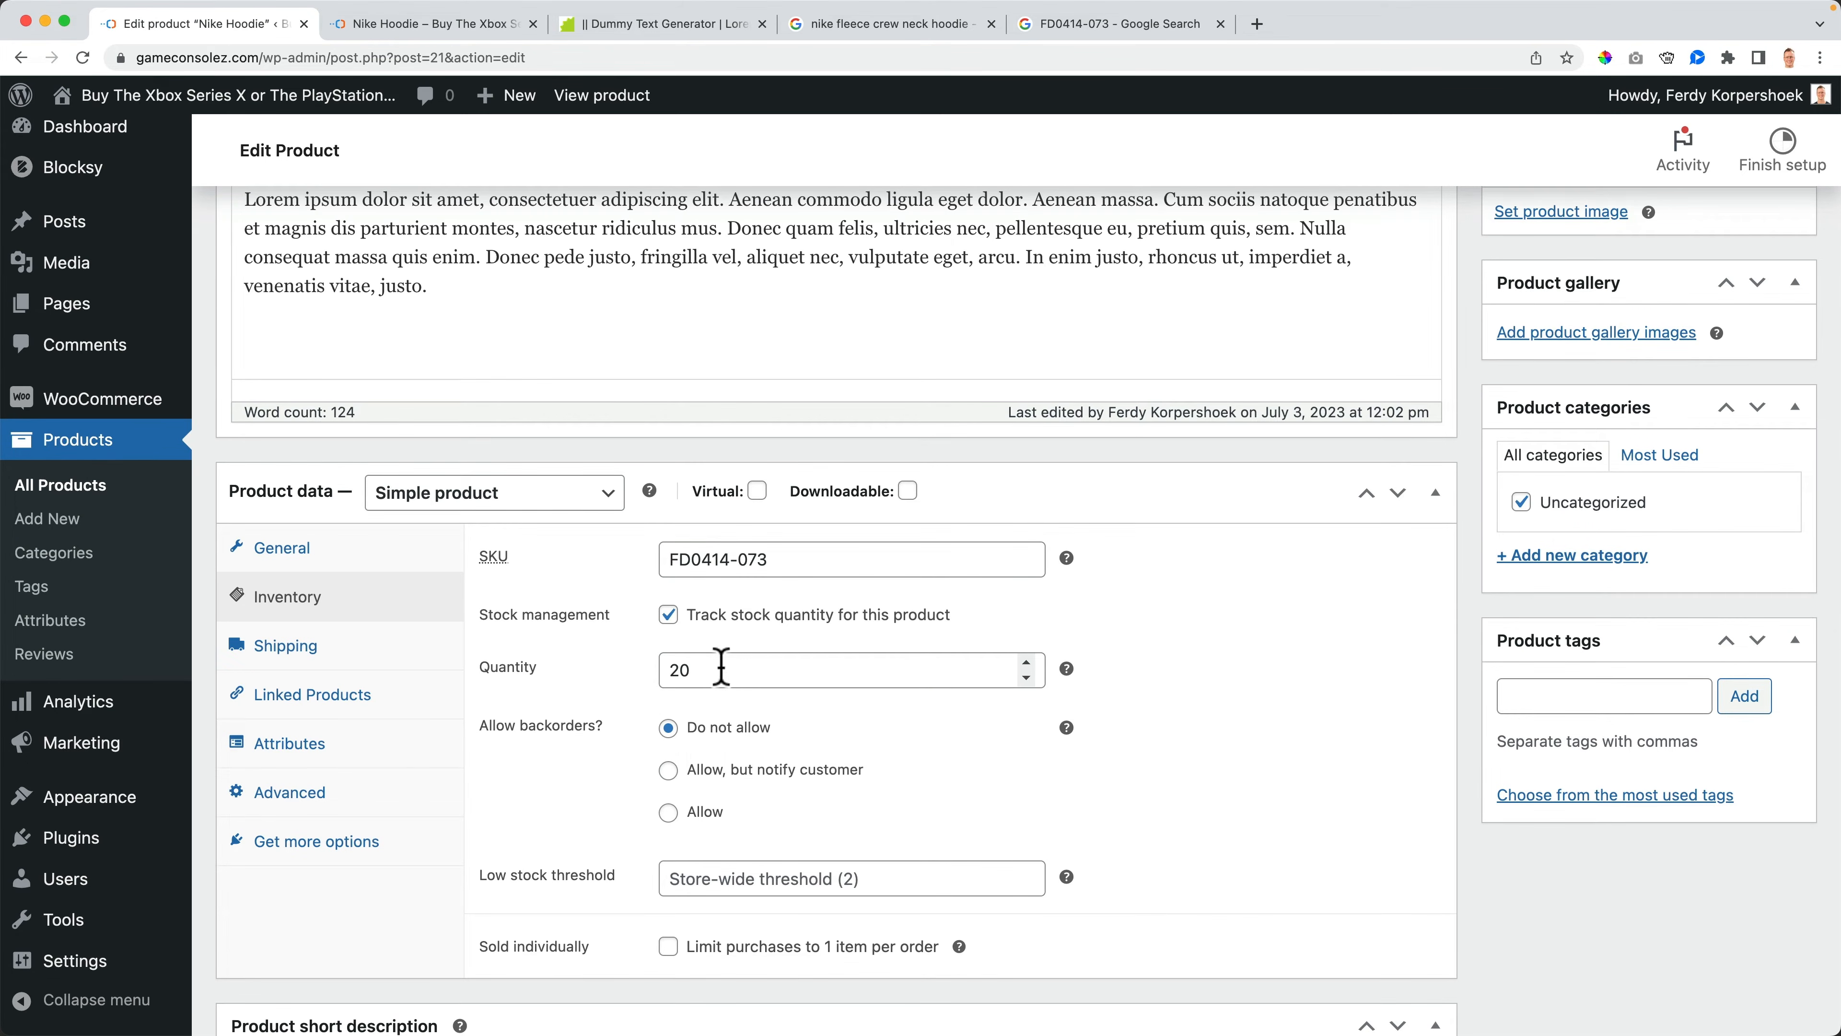
scroll(718, 664, down, 3)
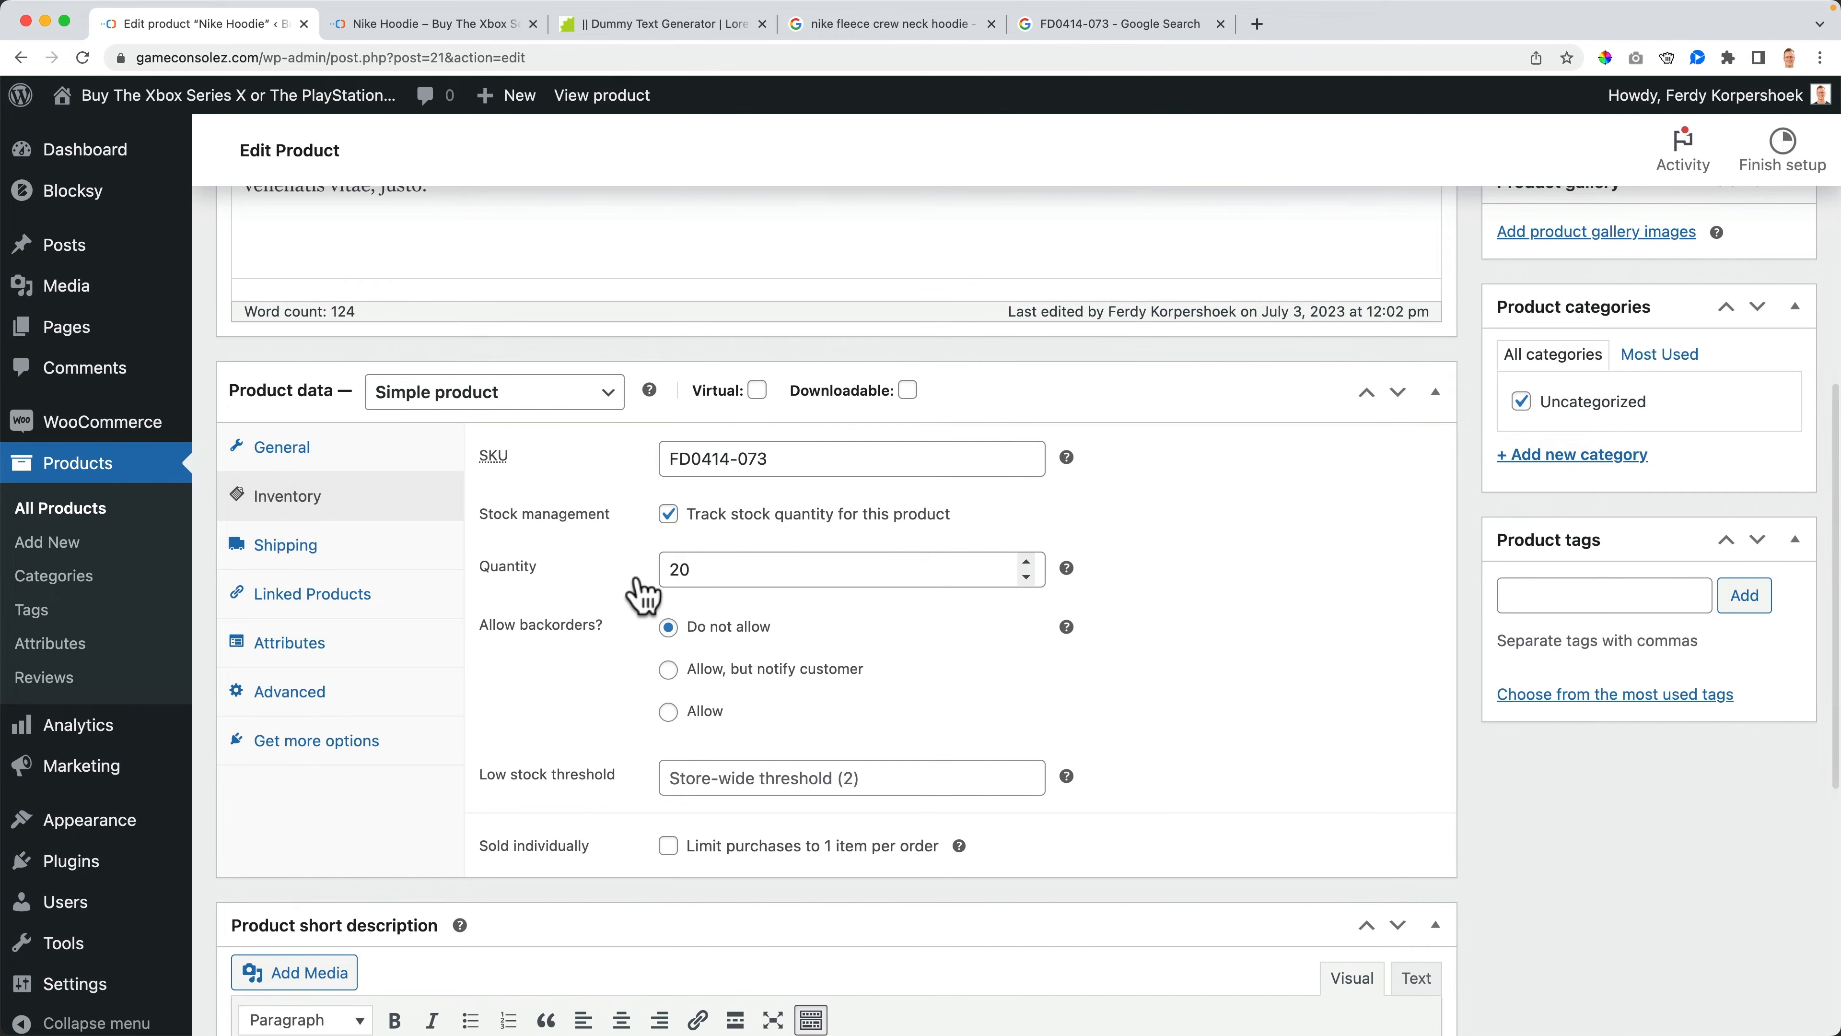
double_click(715, 570)
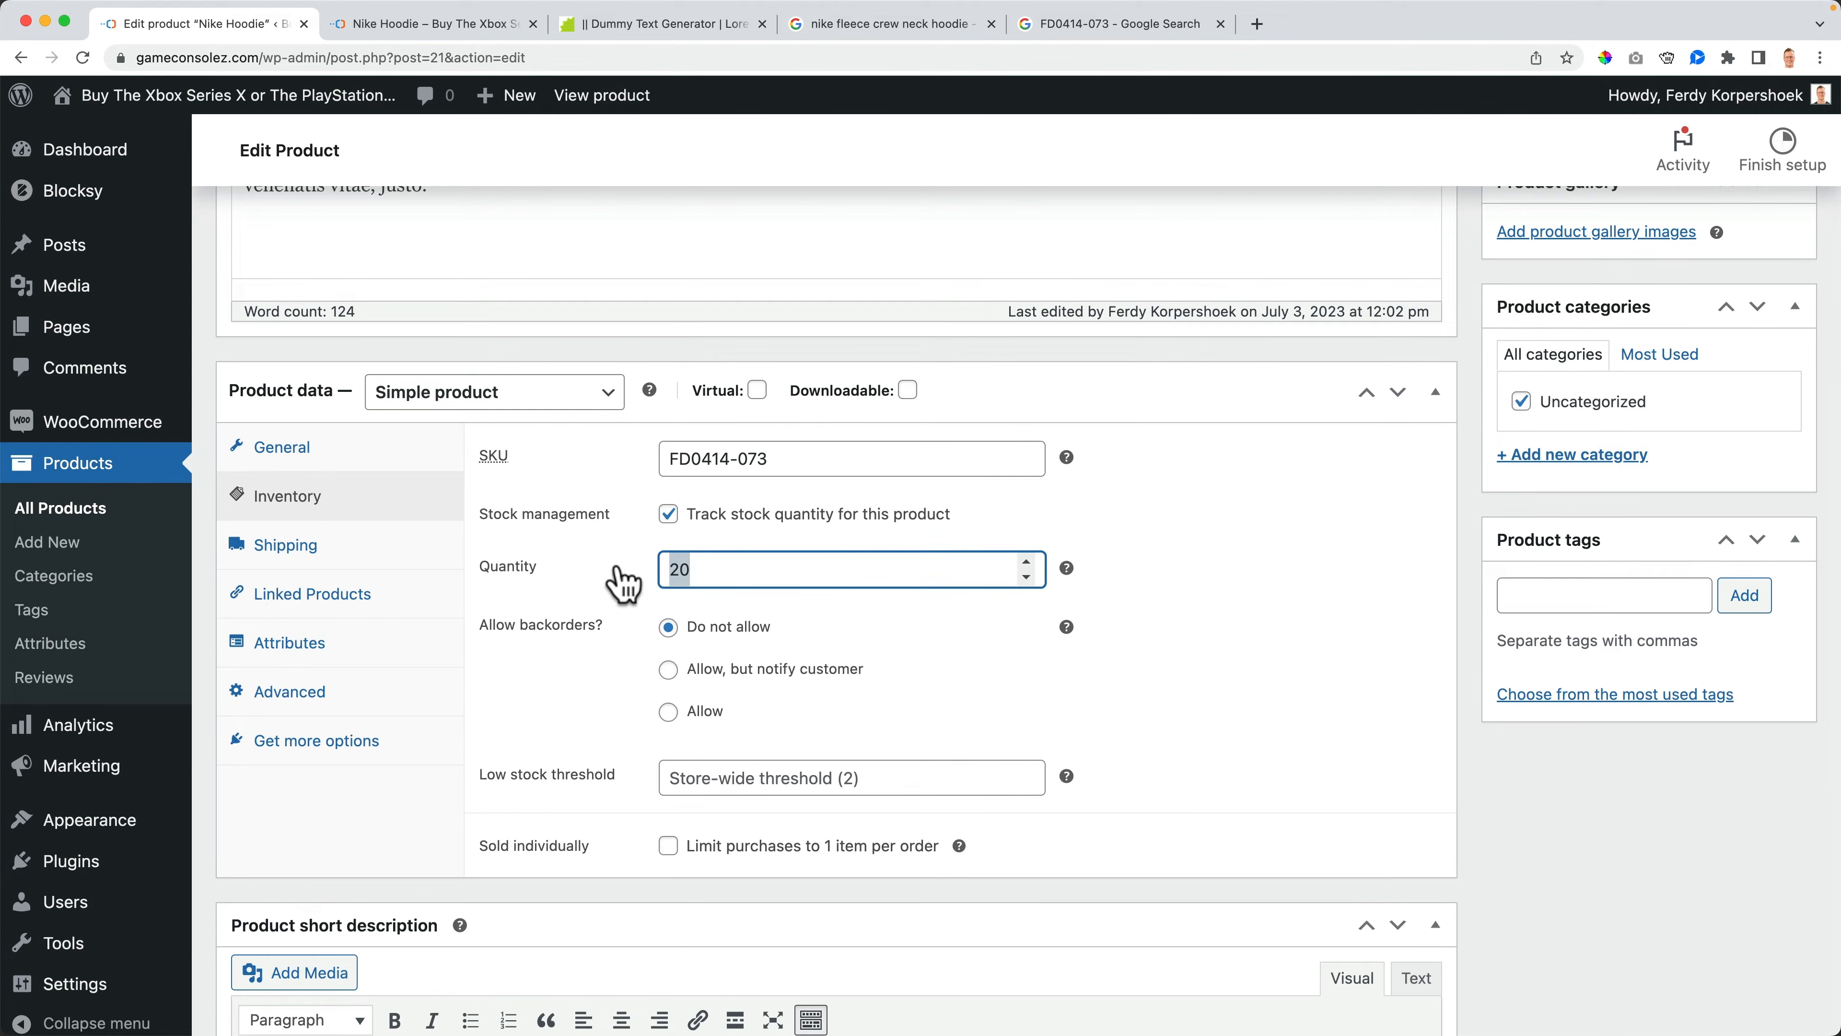
text(100)
key(Tab)
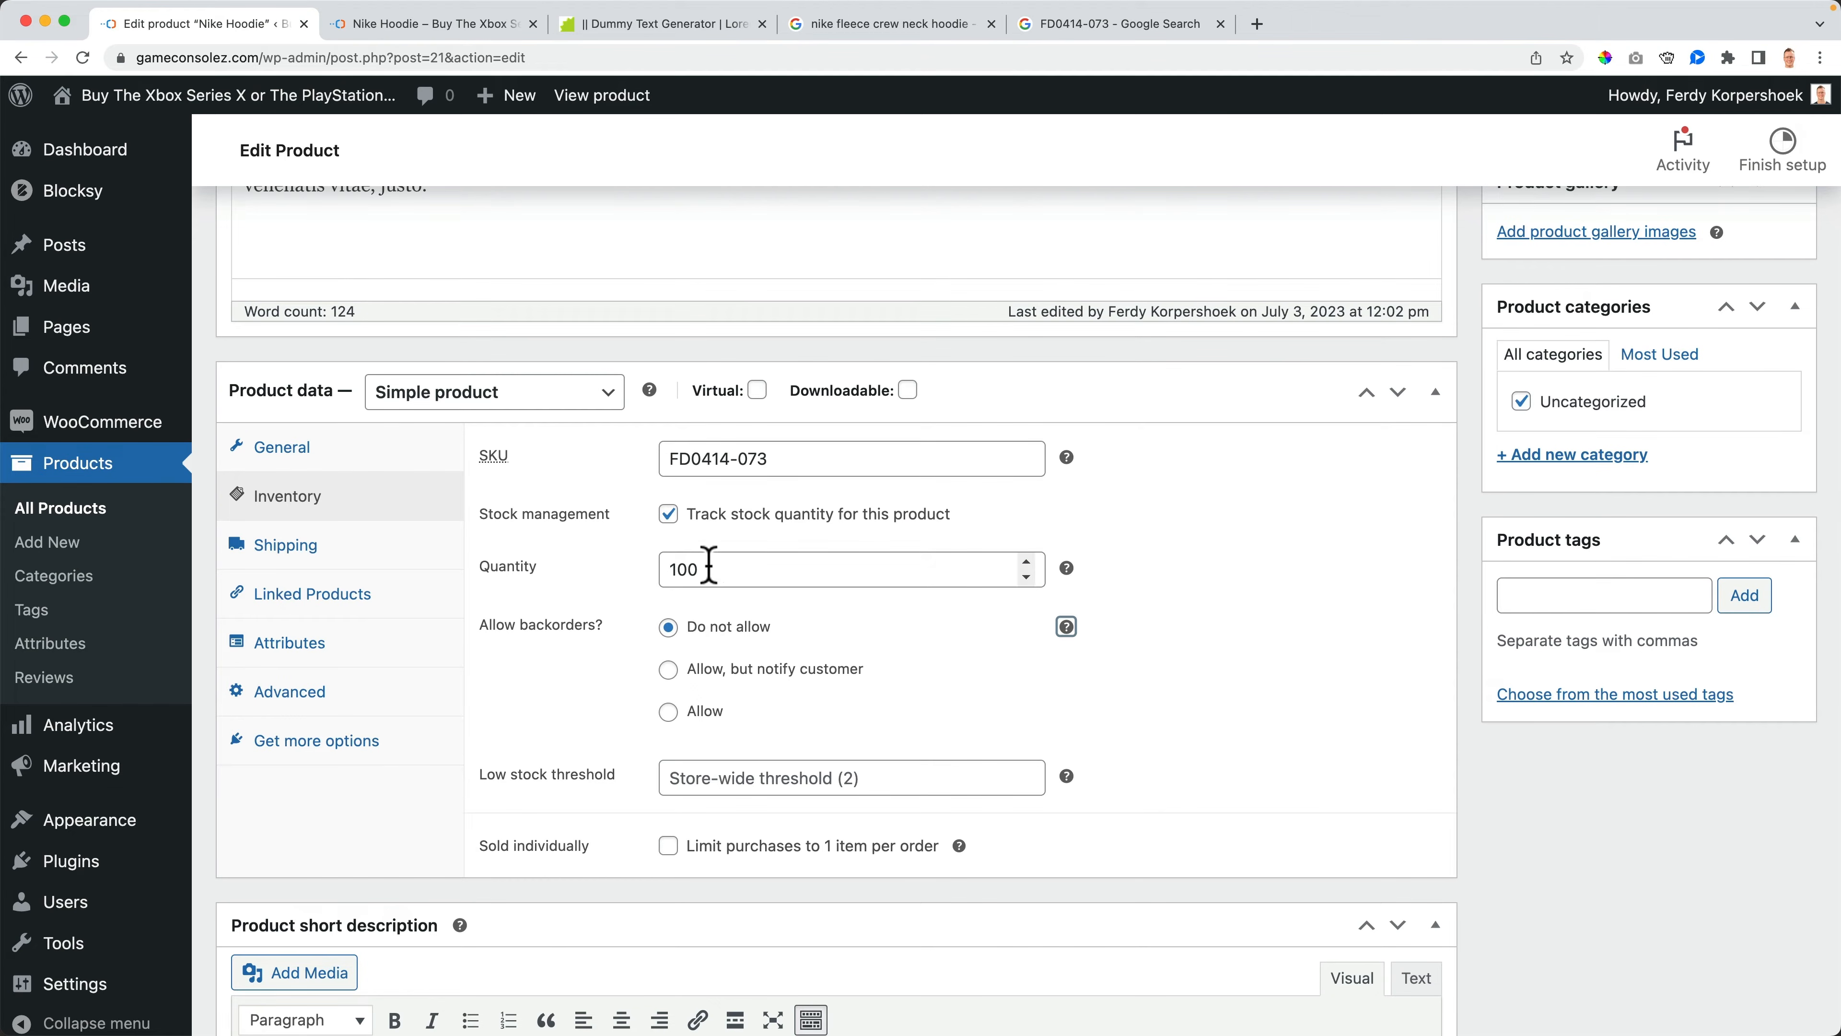
click(741, 770)
text(20)
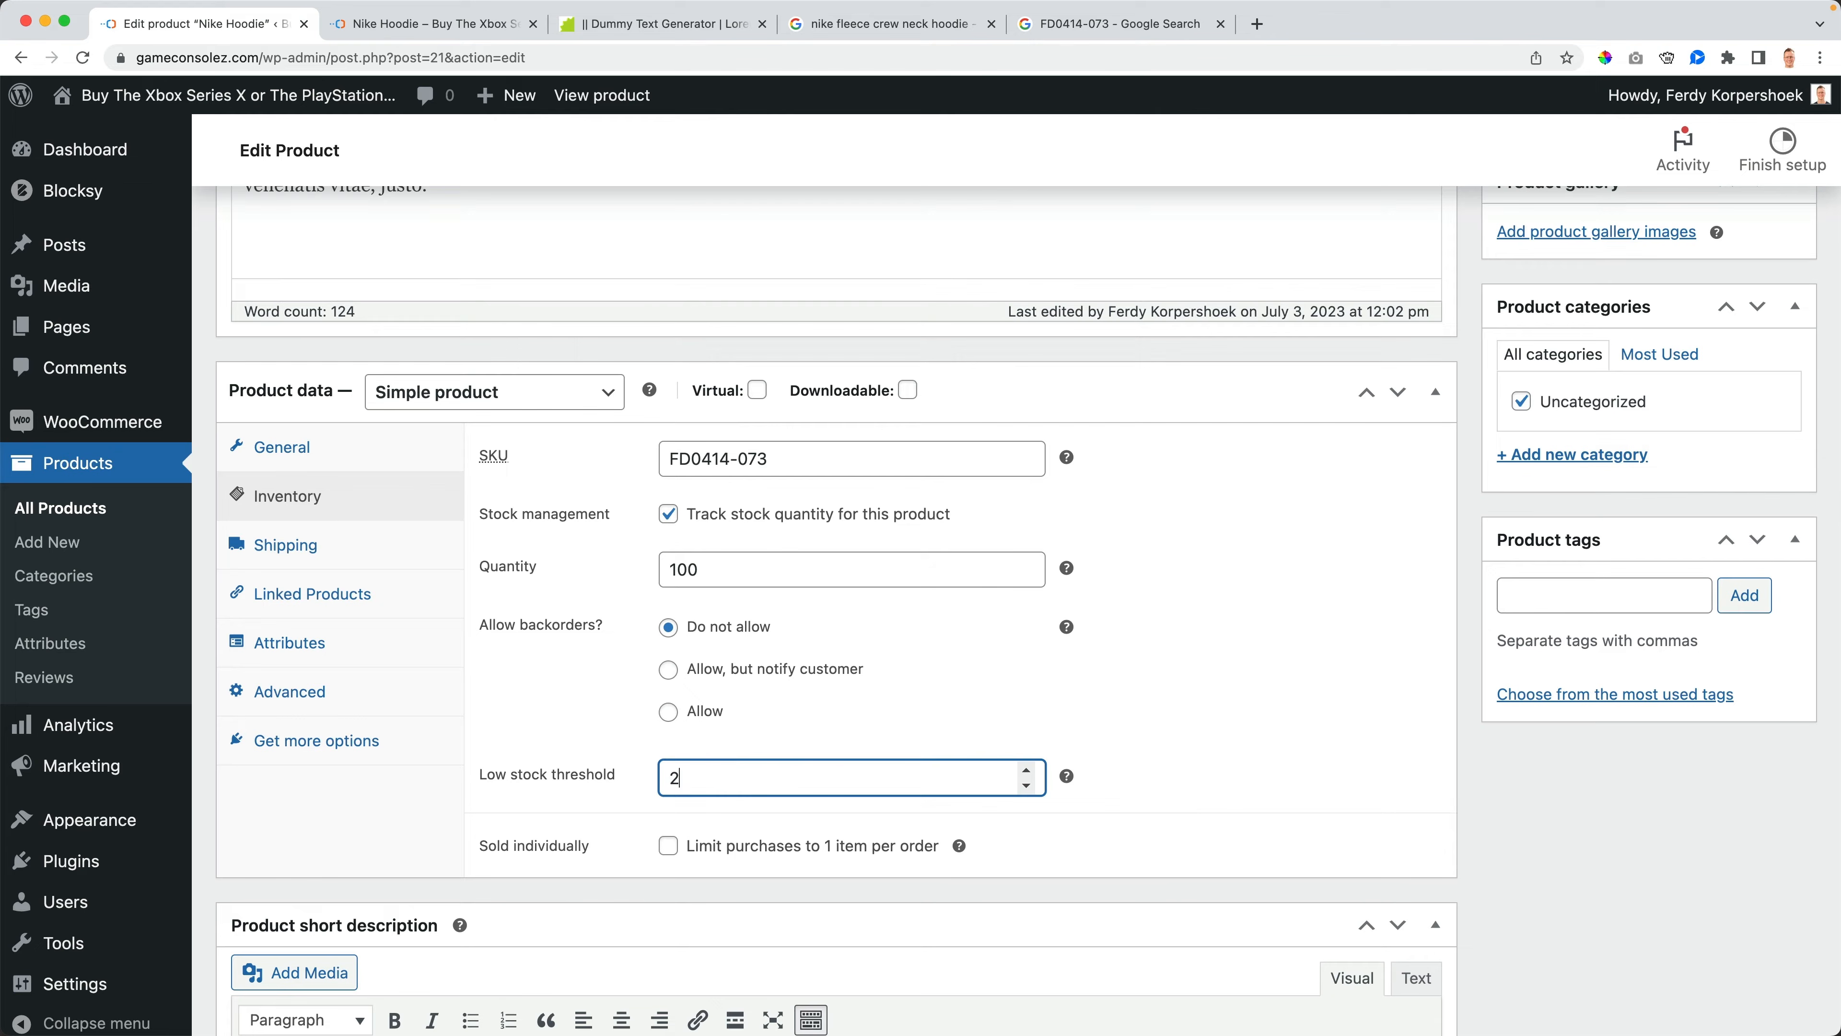
key(Tab)
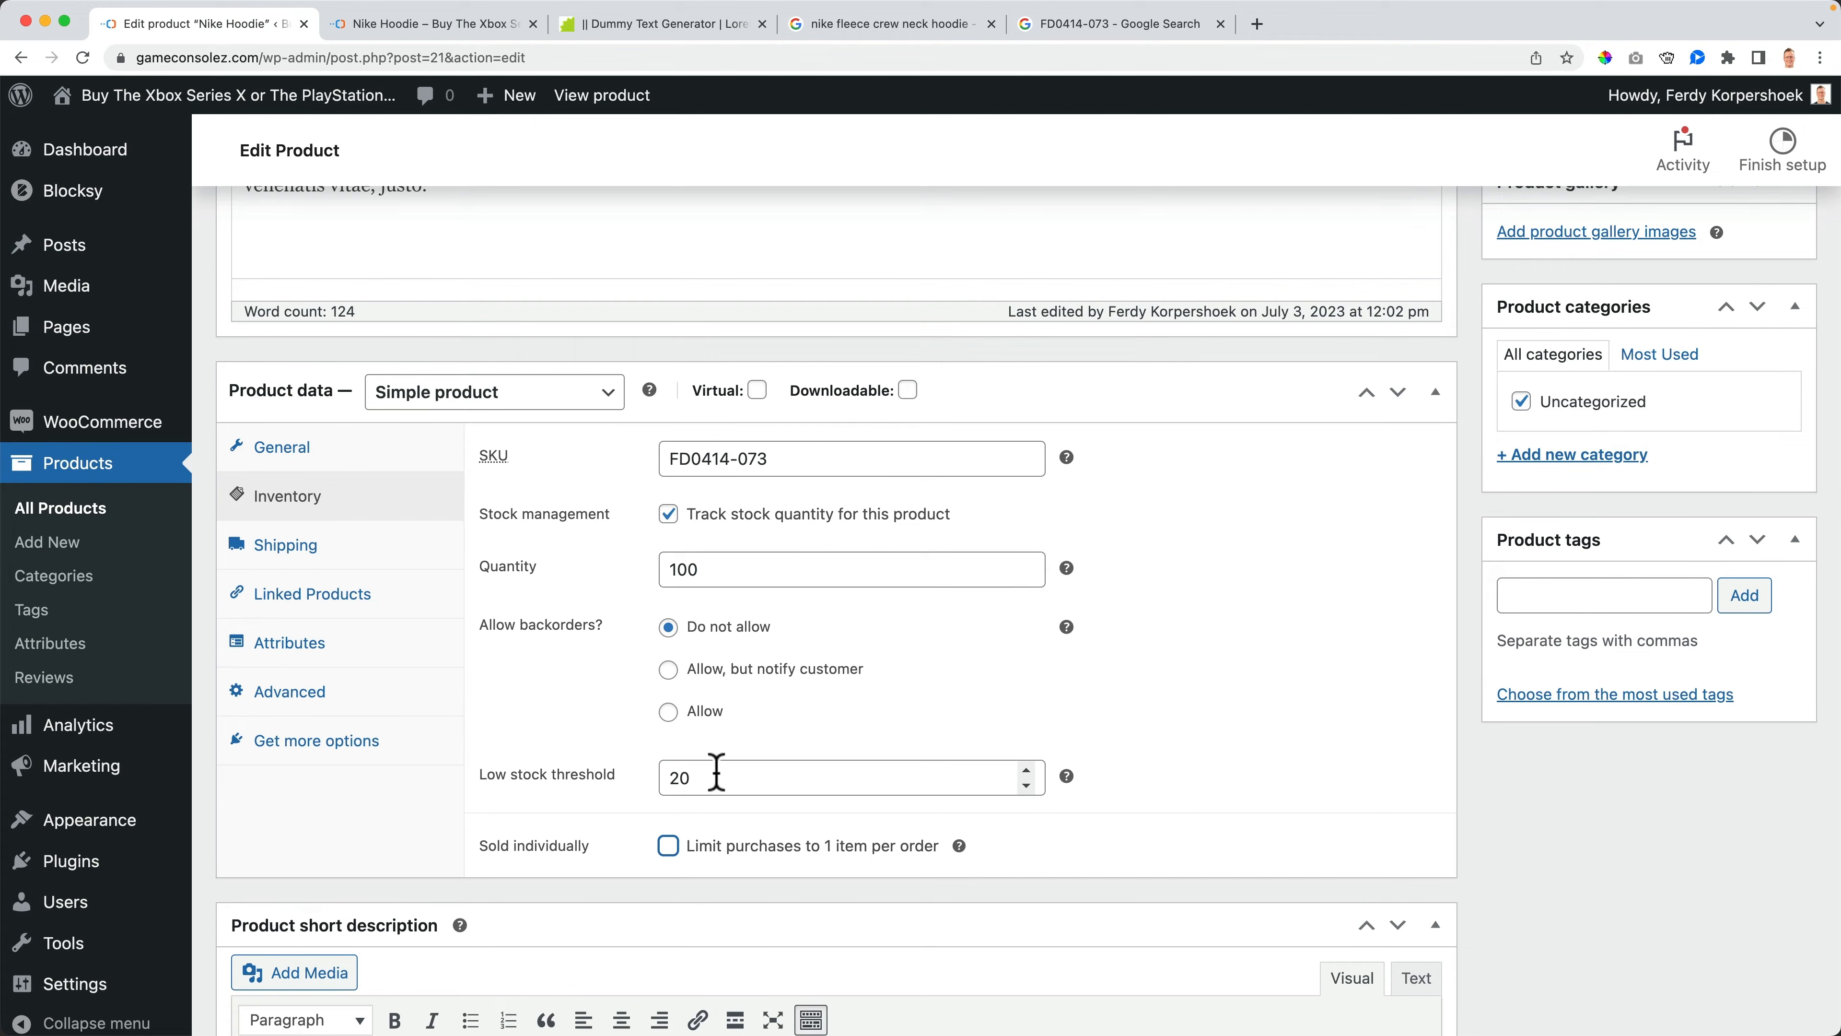
drag(728, 777, 589, 778)
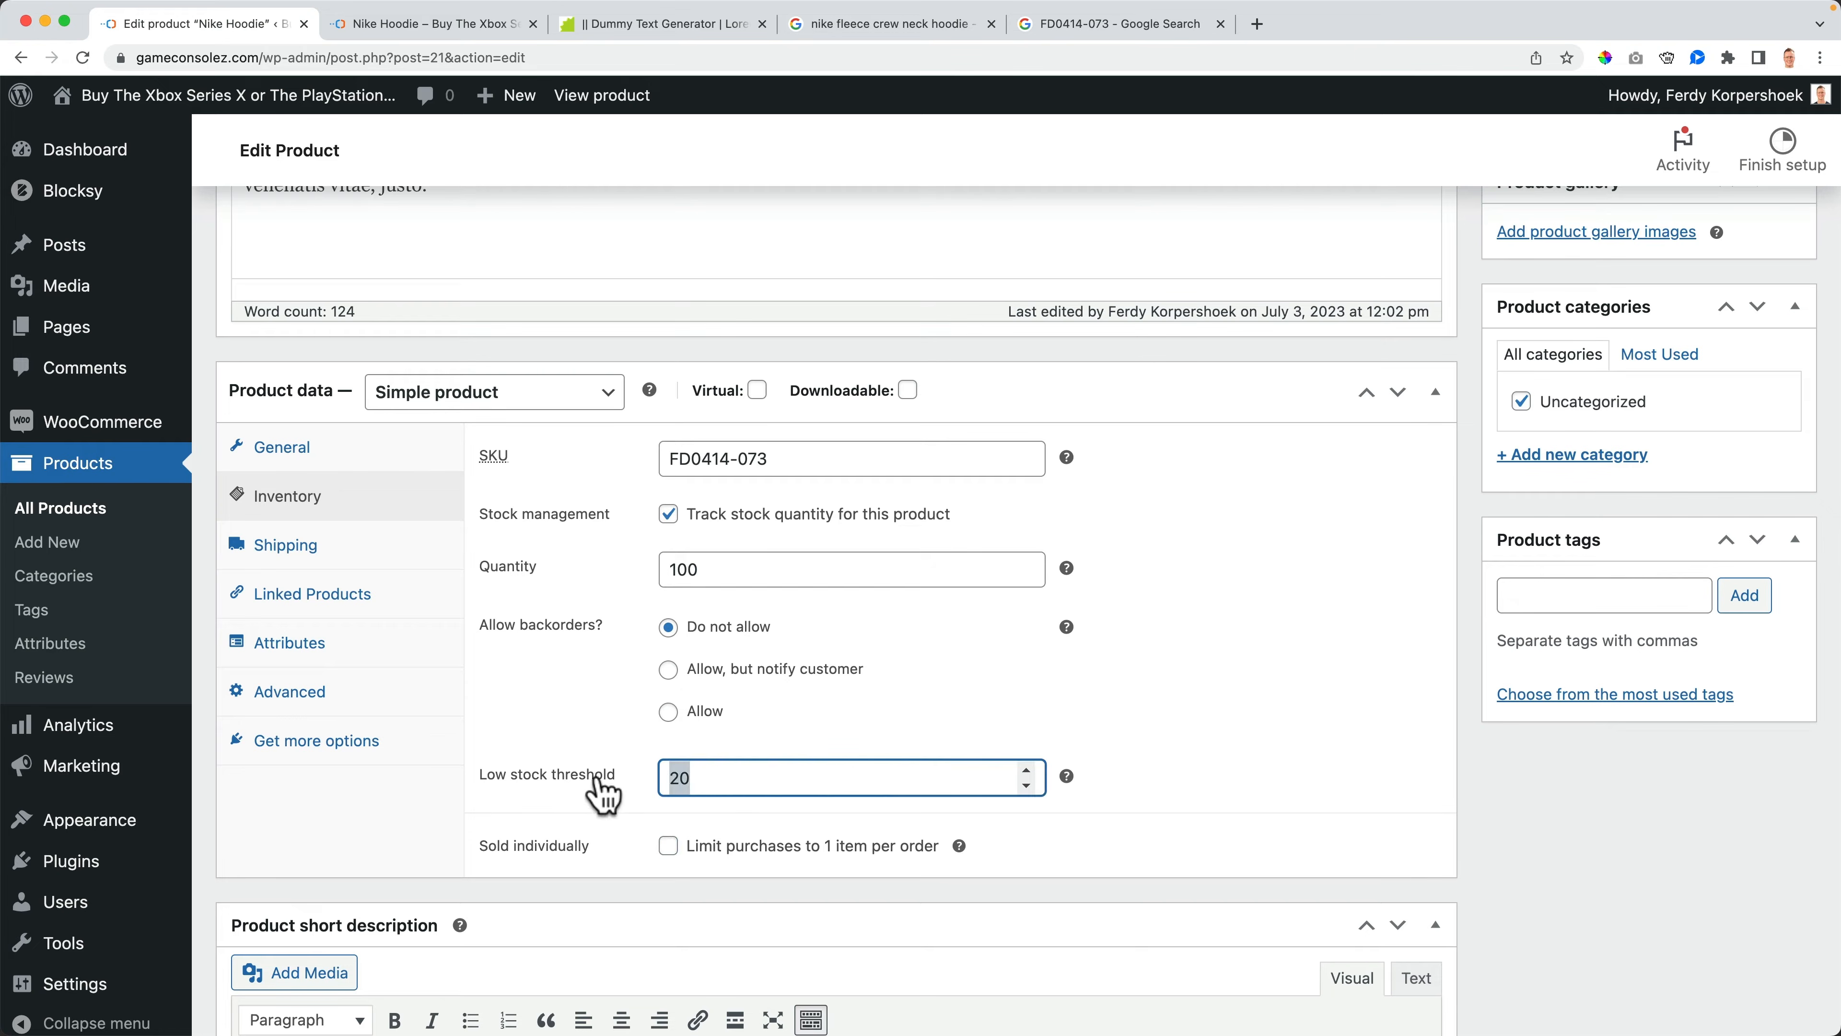
key(BackSpace)
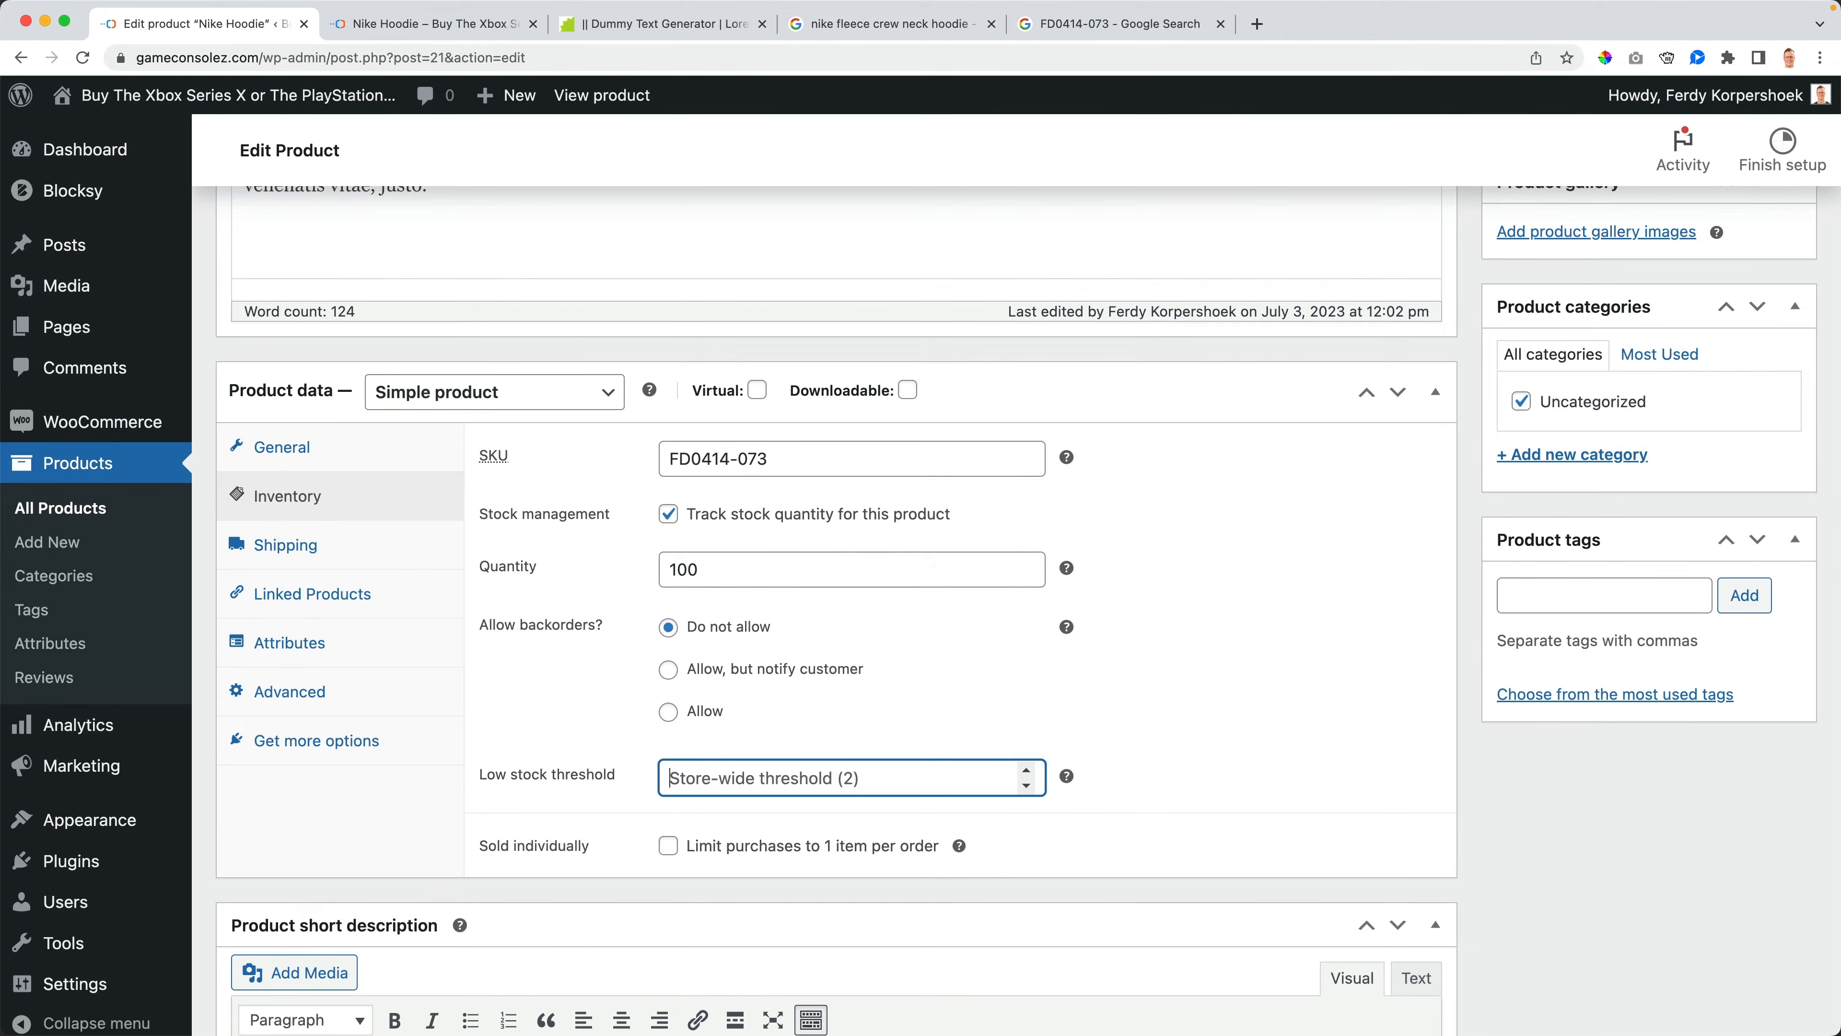
- Update the product and review its inventory settings
scroll(1522, 722, up, 5)
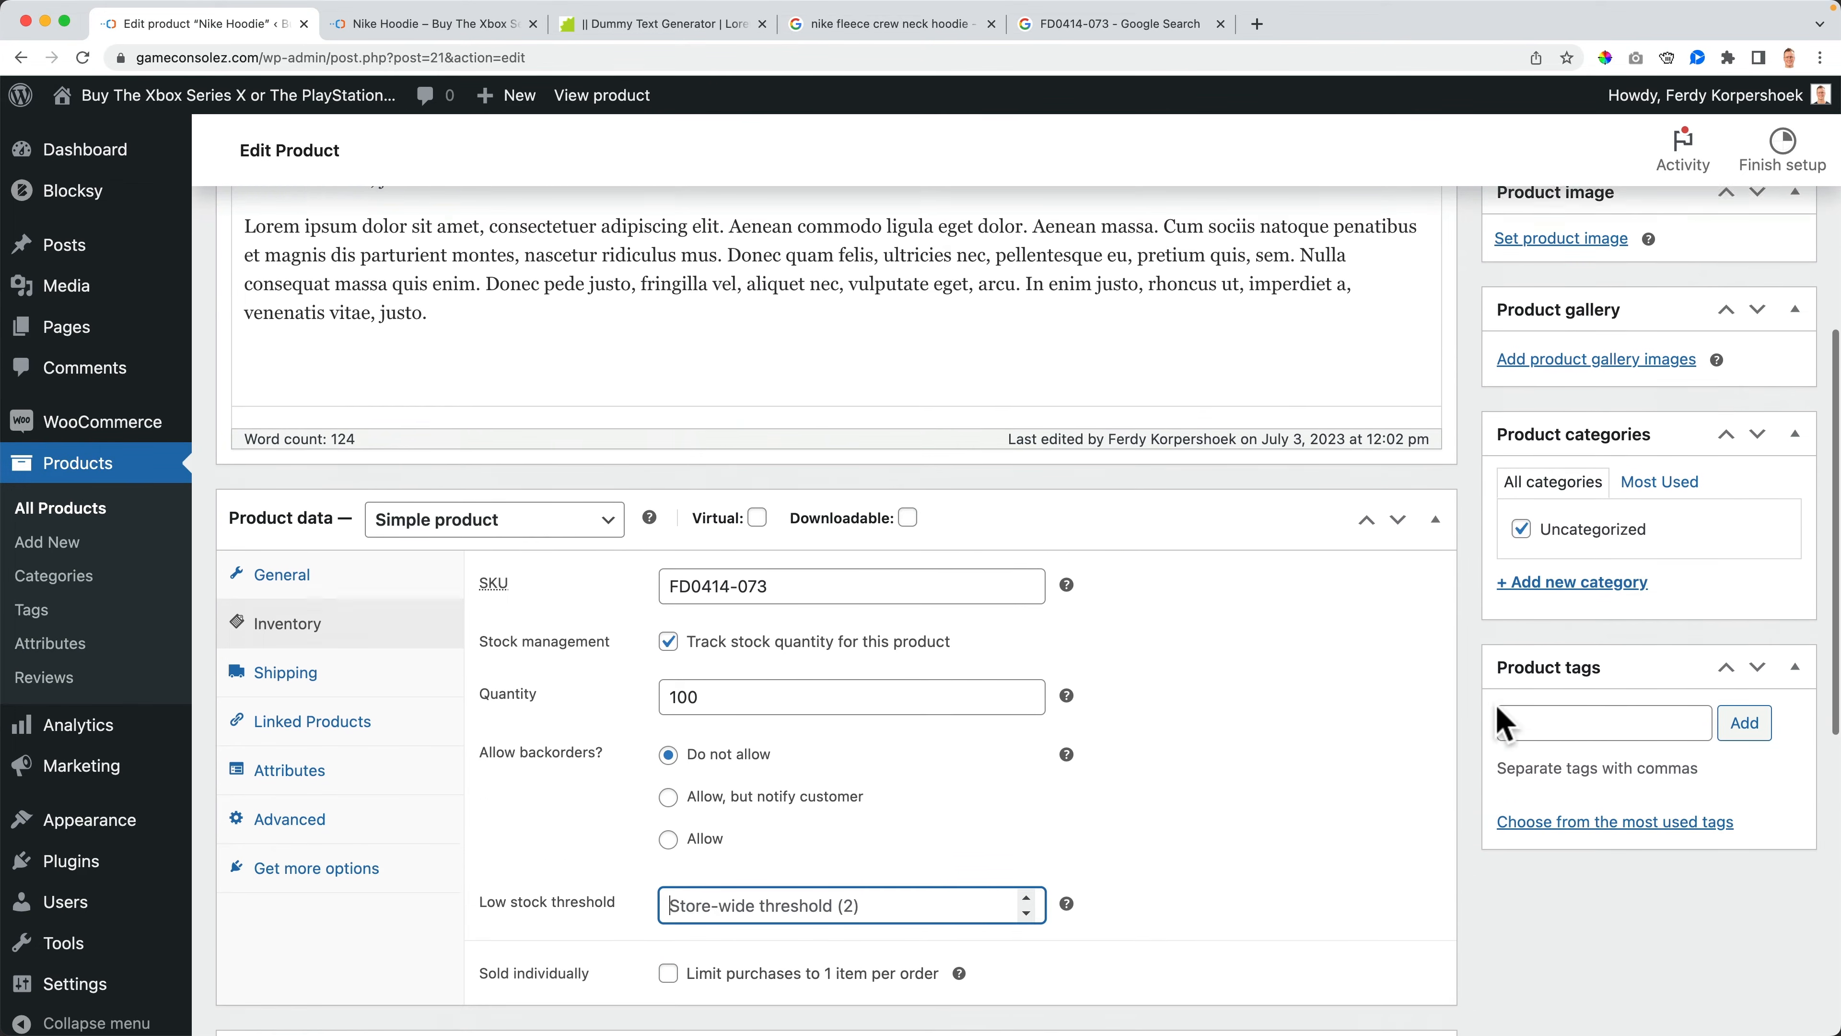
click(1762, 348)
scroll(1464, 703, down, 1)
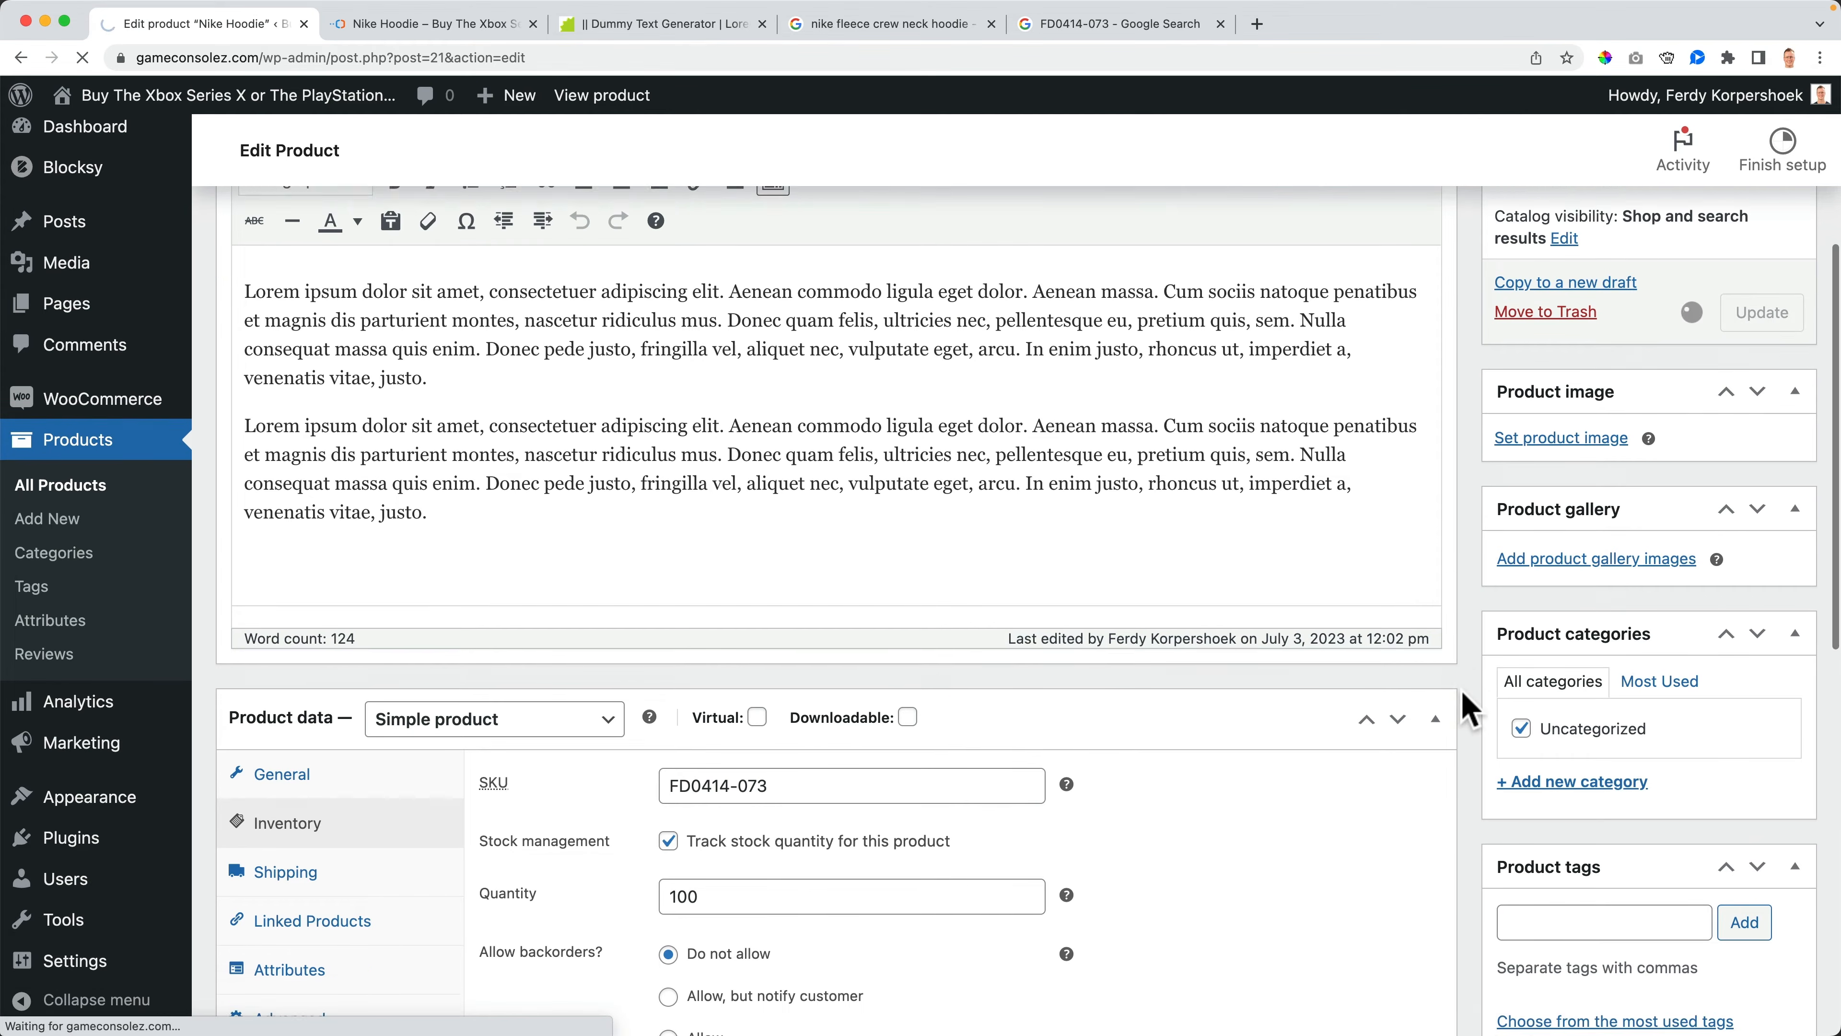
scroll(935, 743, down, 10)
scroll(935, 755, down, 2)
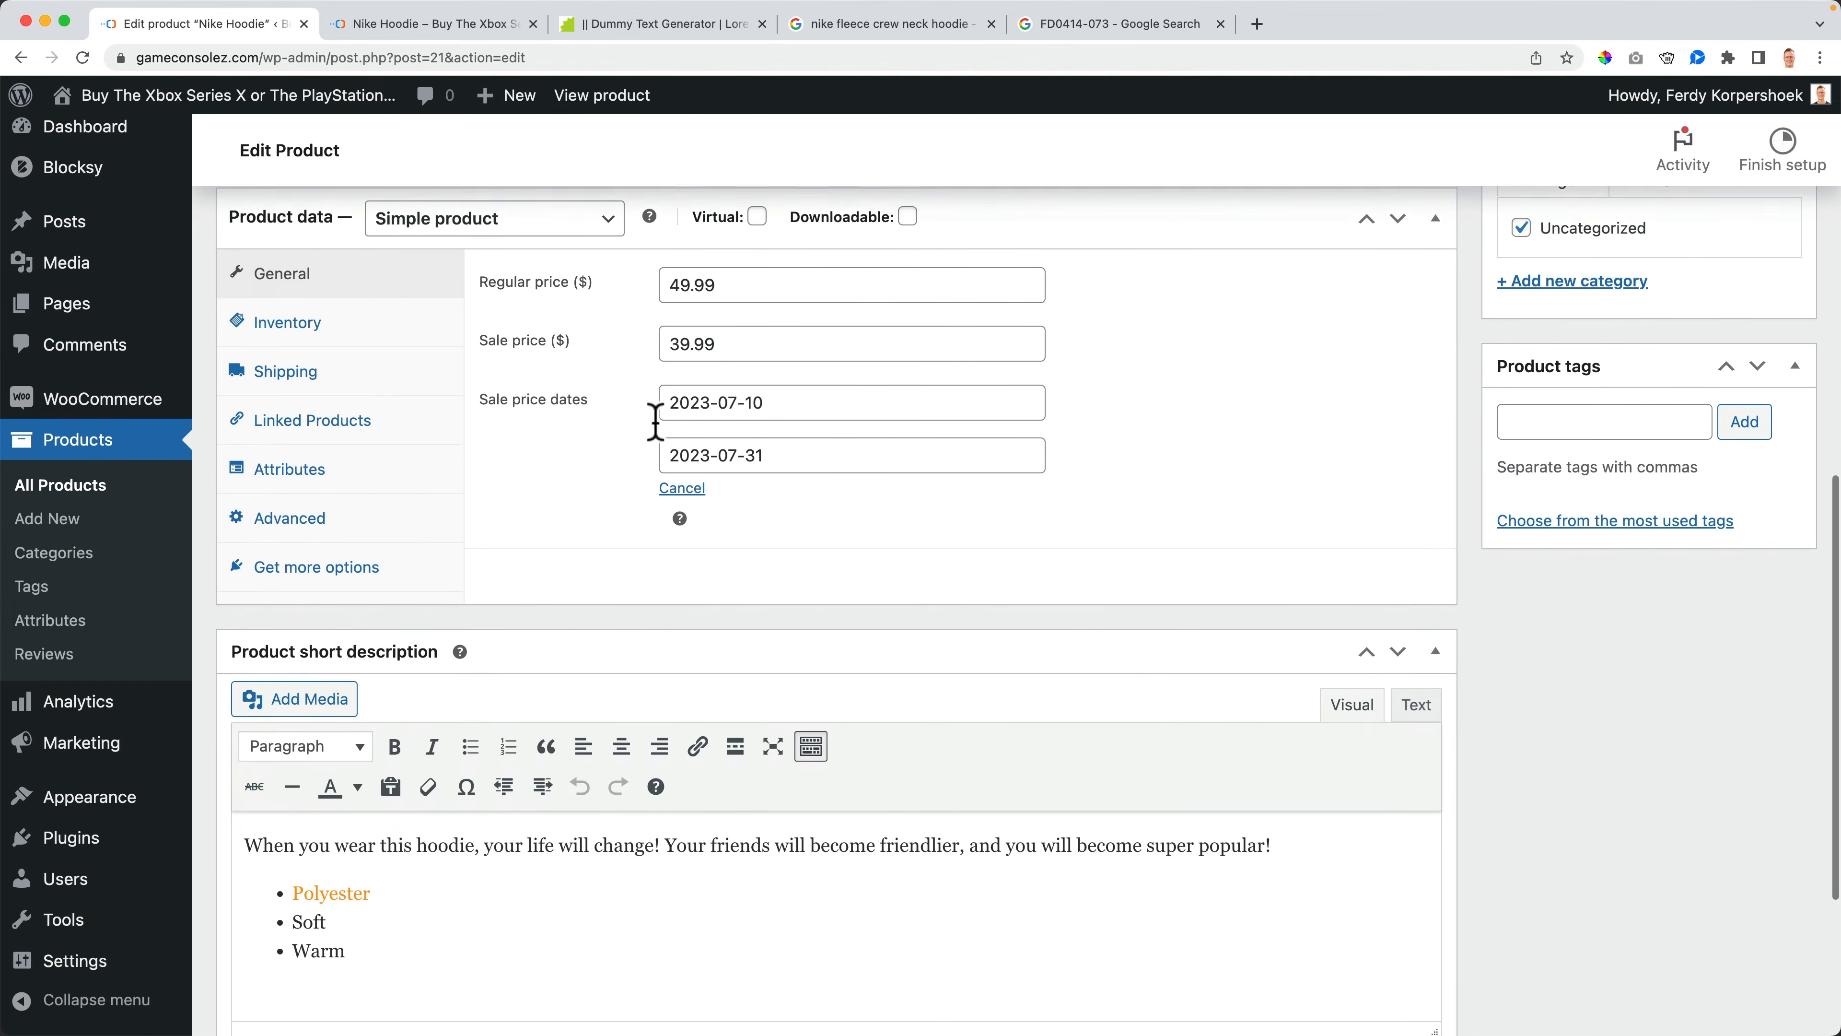
click(284, 318)
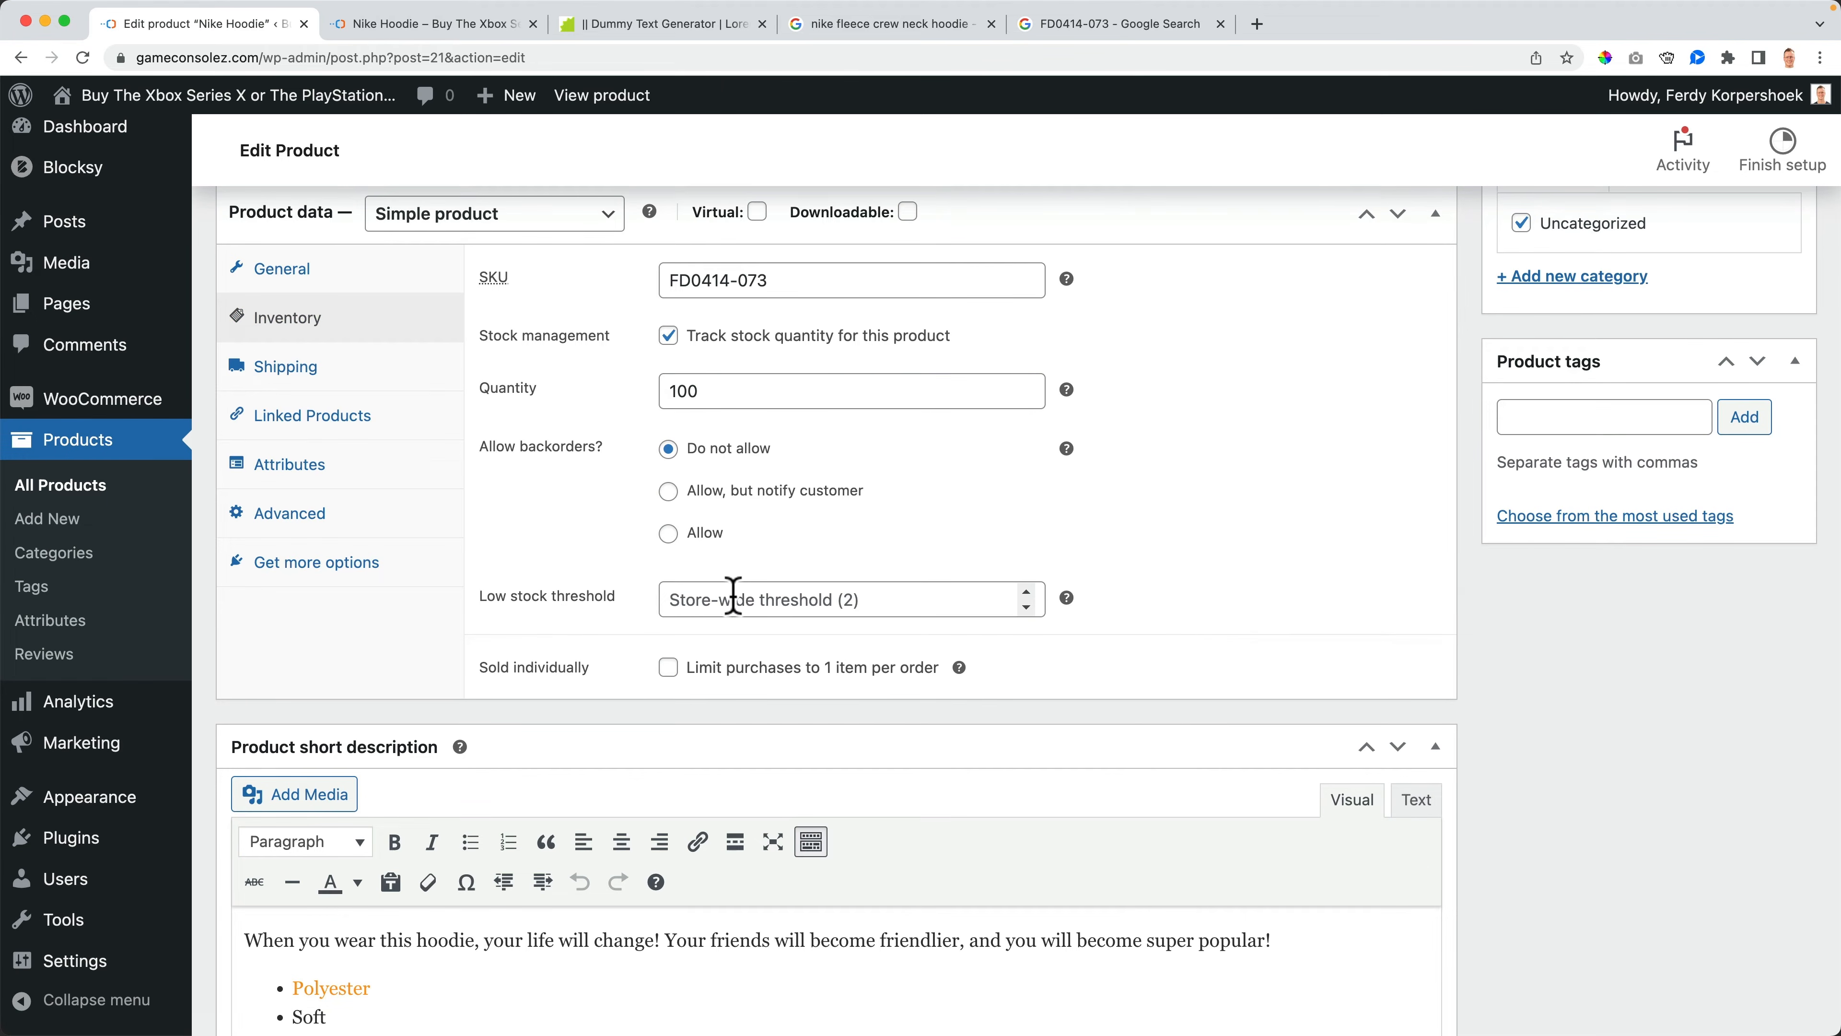
- Set the store-wide low stock threshold in the WooCommerce inventory settings to 20 and save the changes
mouse_move(82, 411)
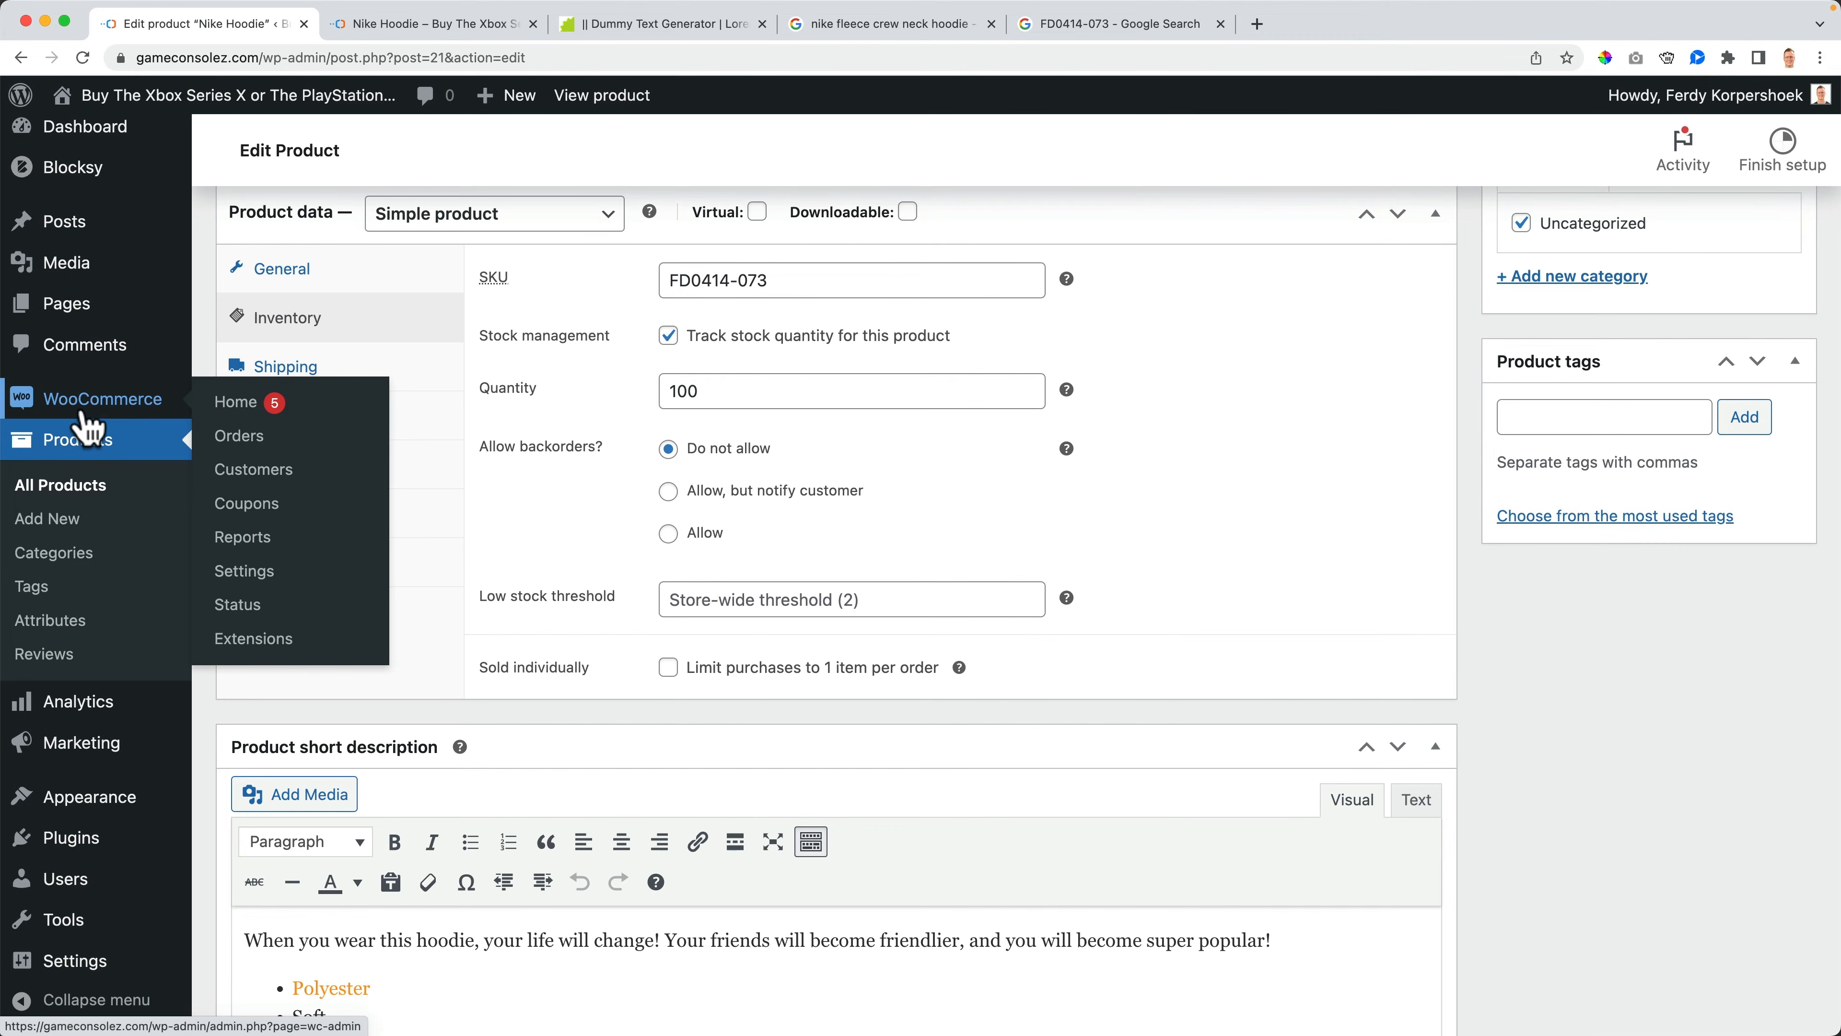
click(246, 571)
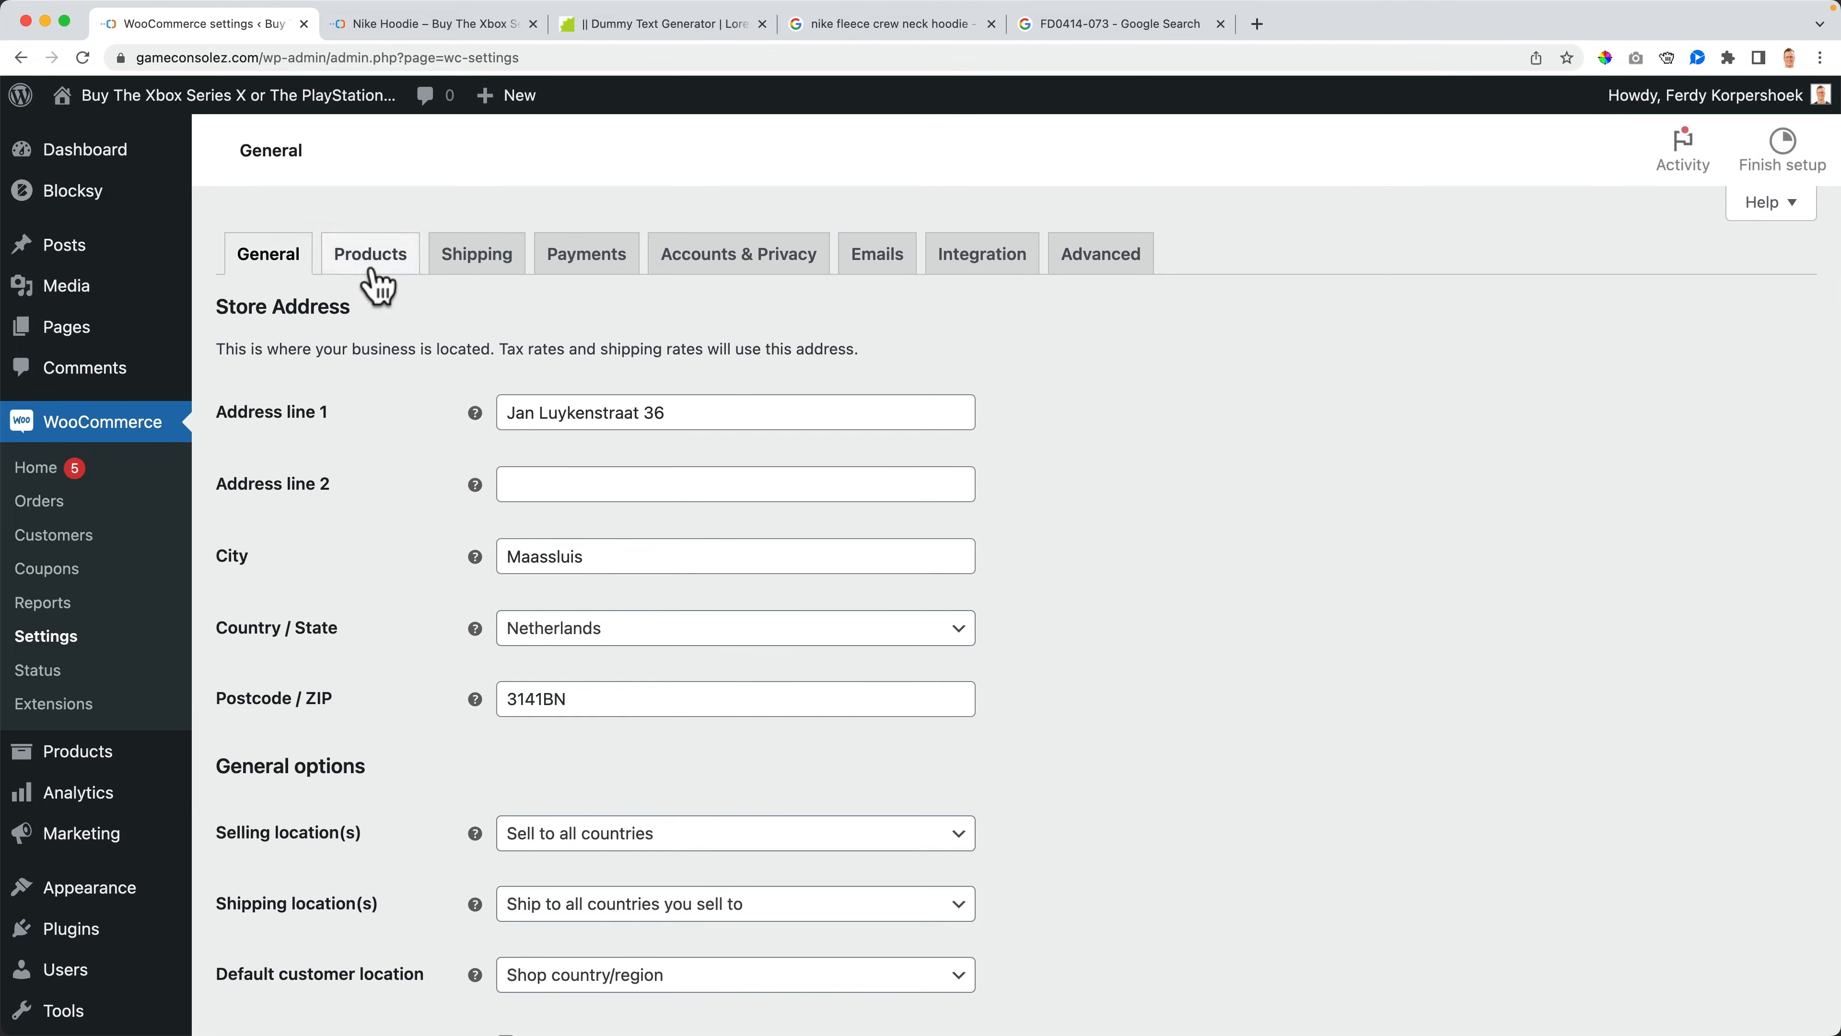
click(372, 267)
click(332, 299)
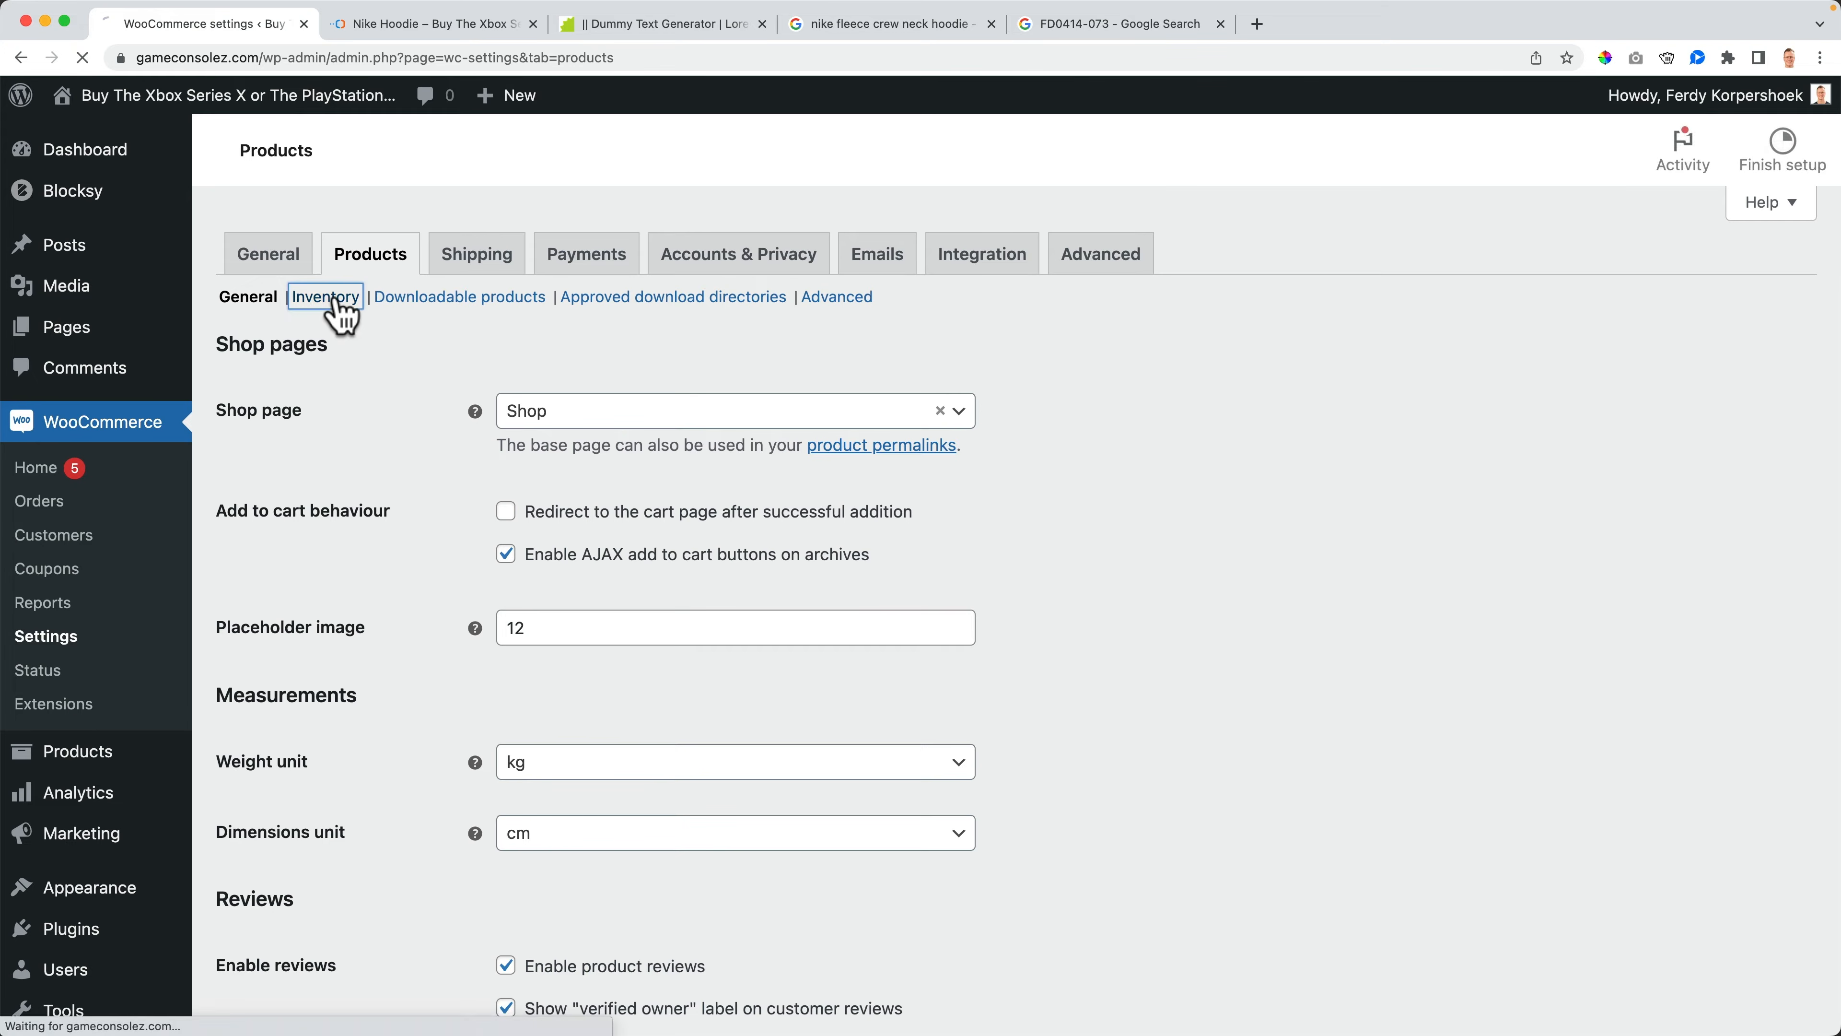
scroll(442, 500, down, 3)
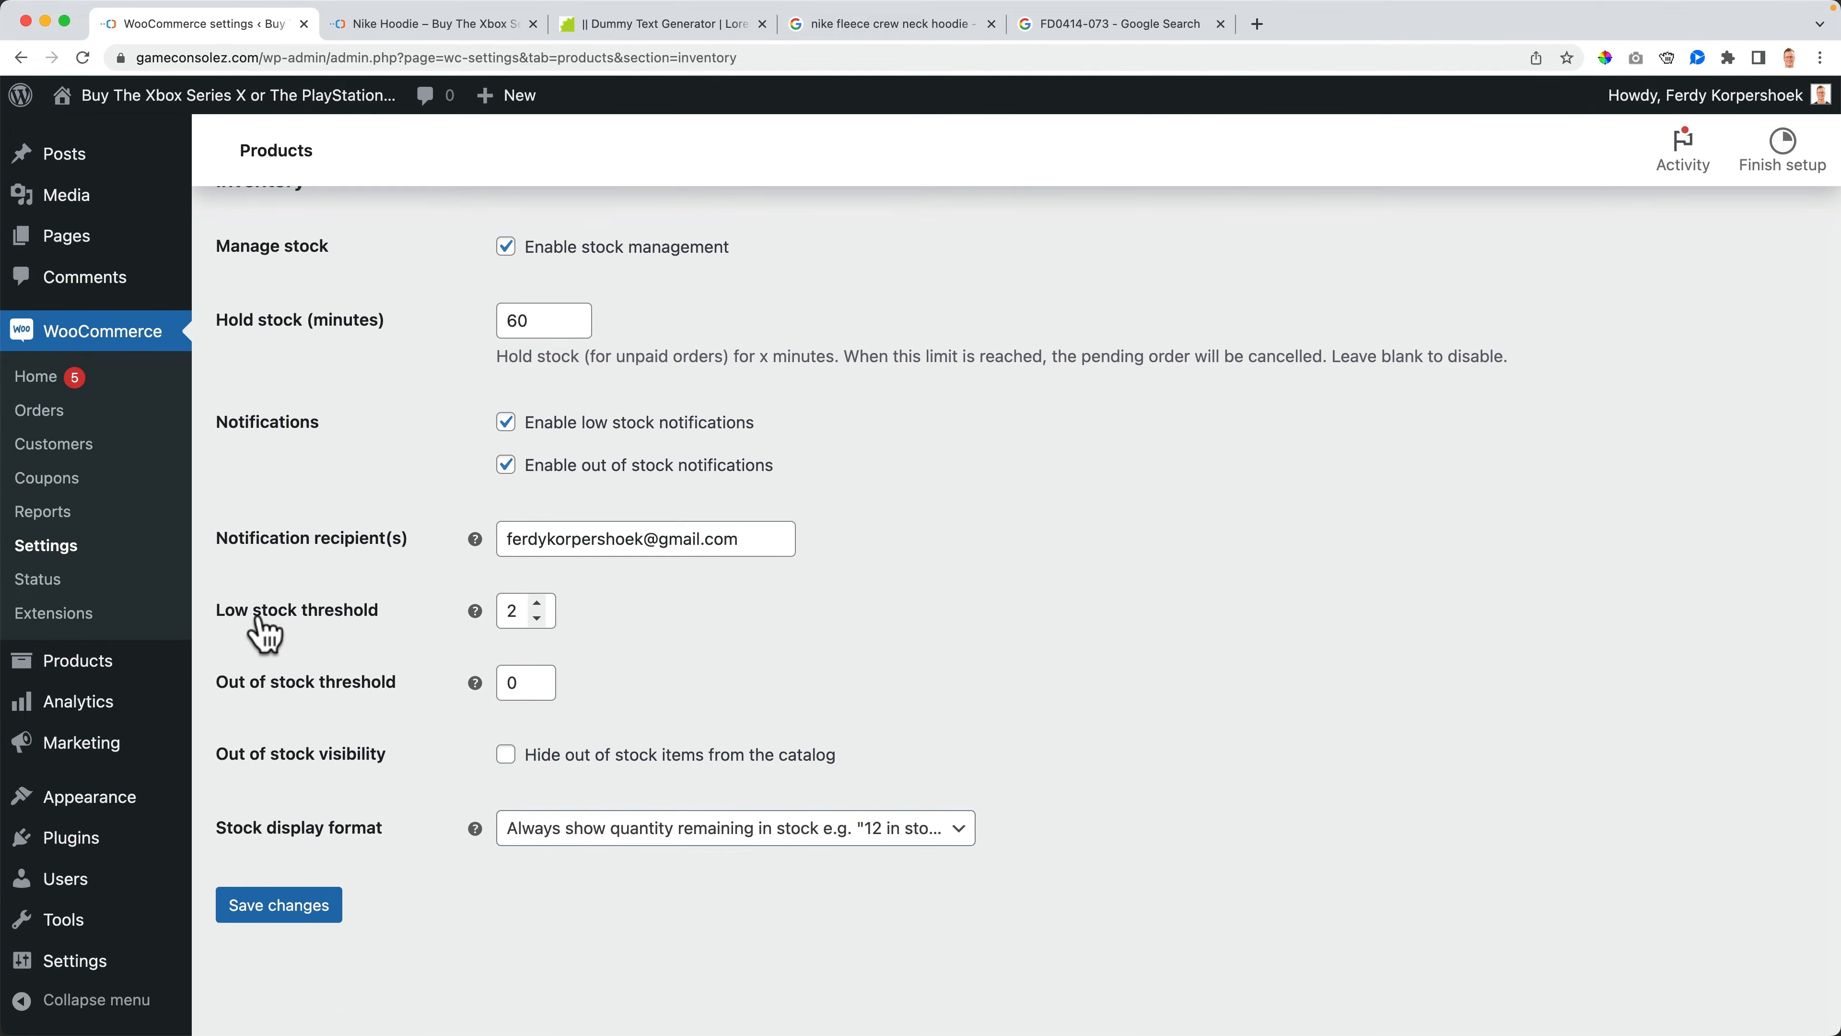
click(522, 610)
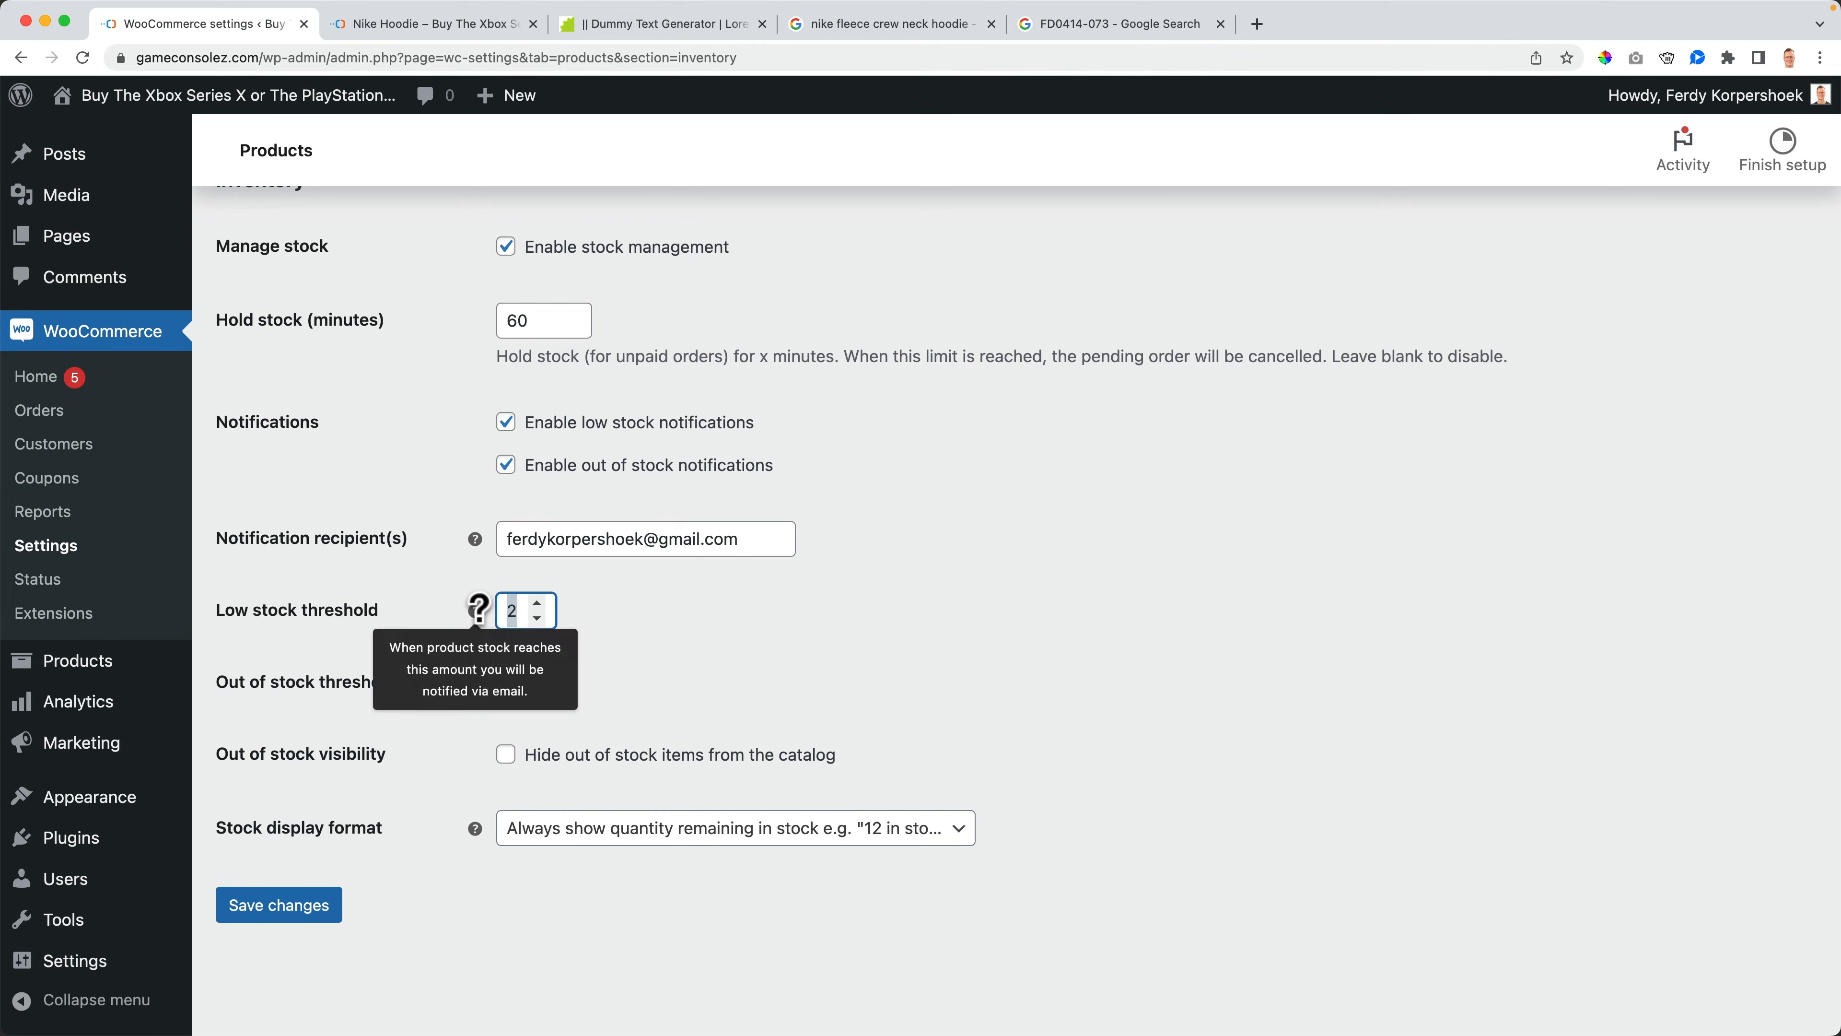
text(0)
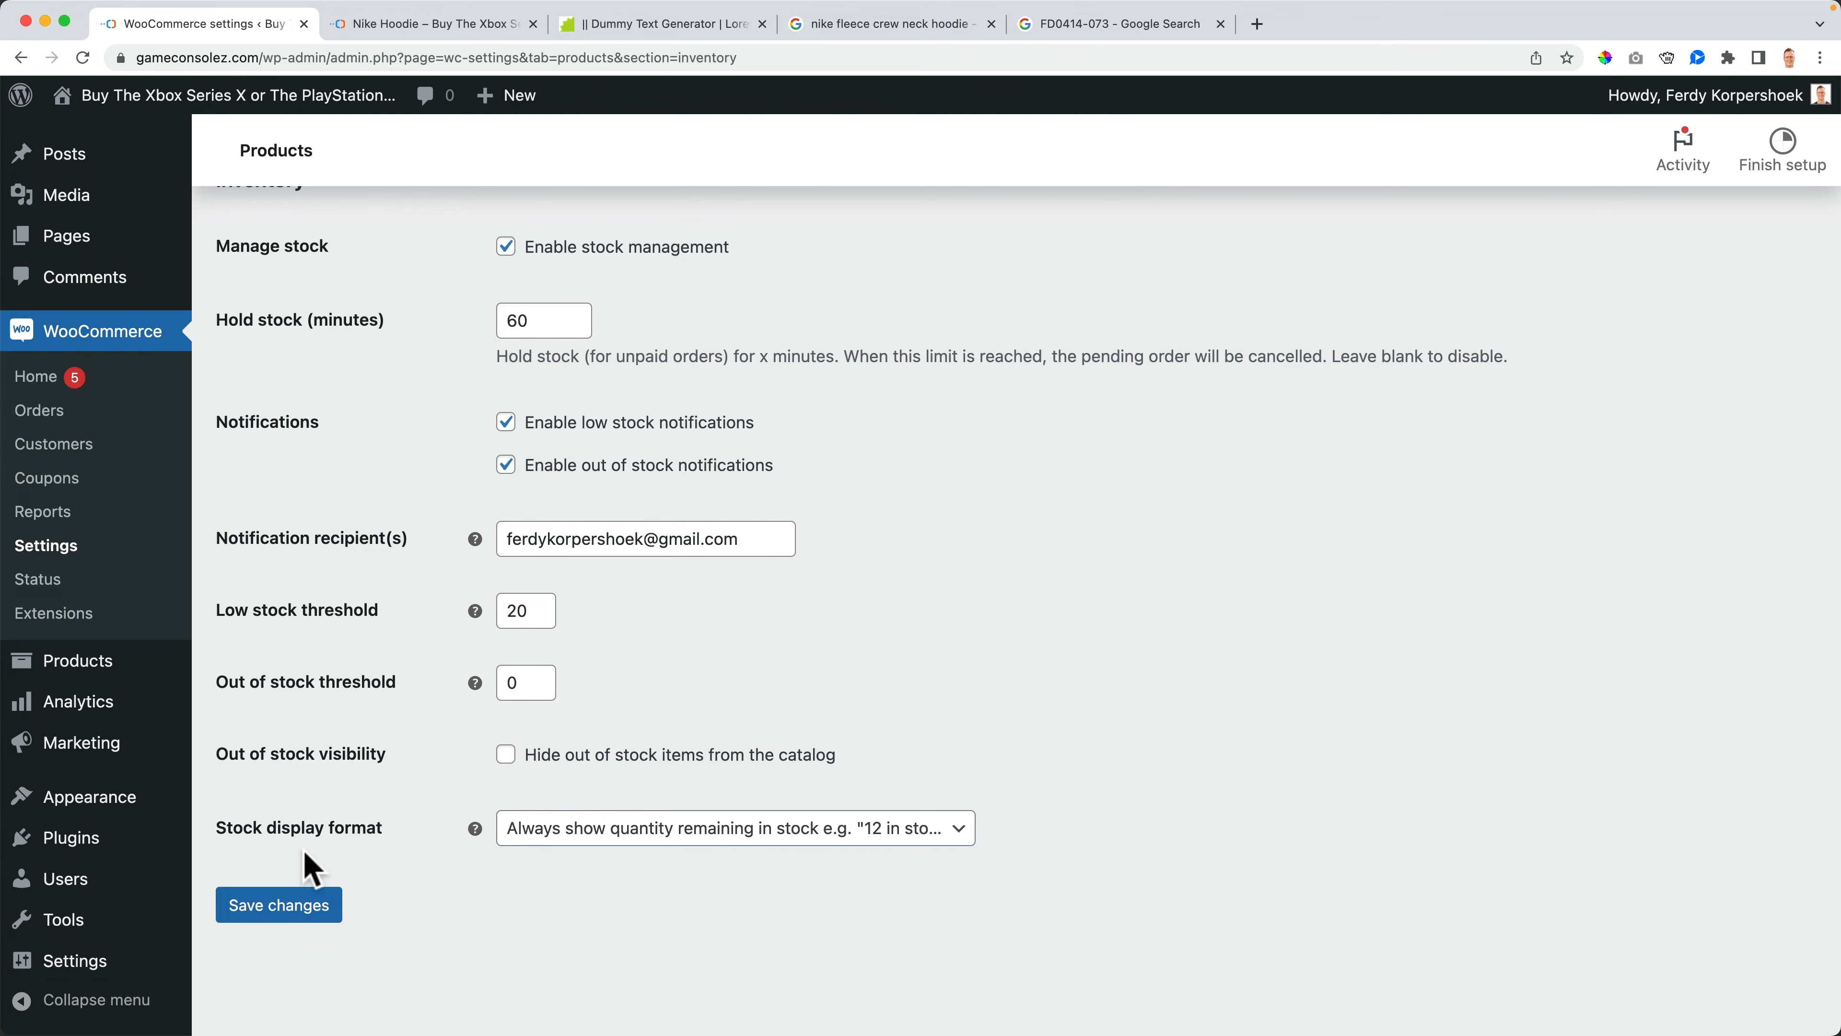
click(288, 915)
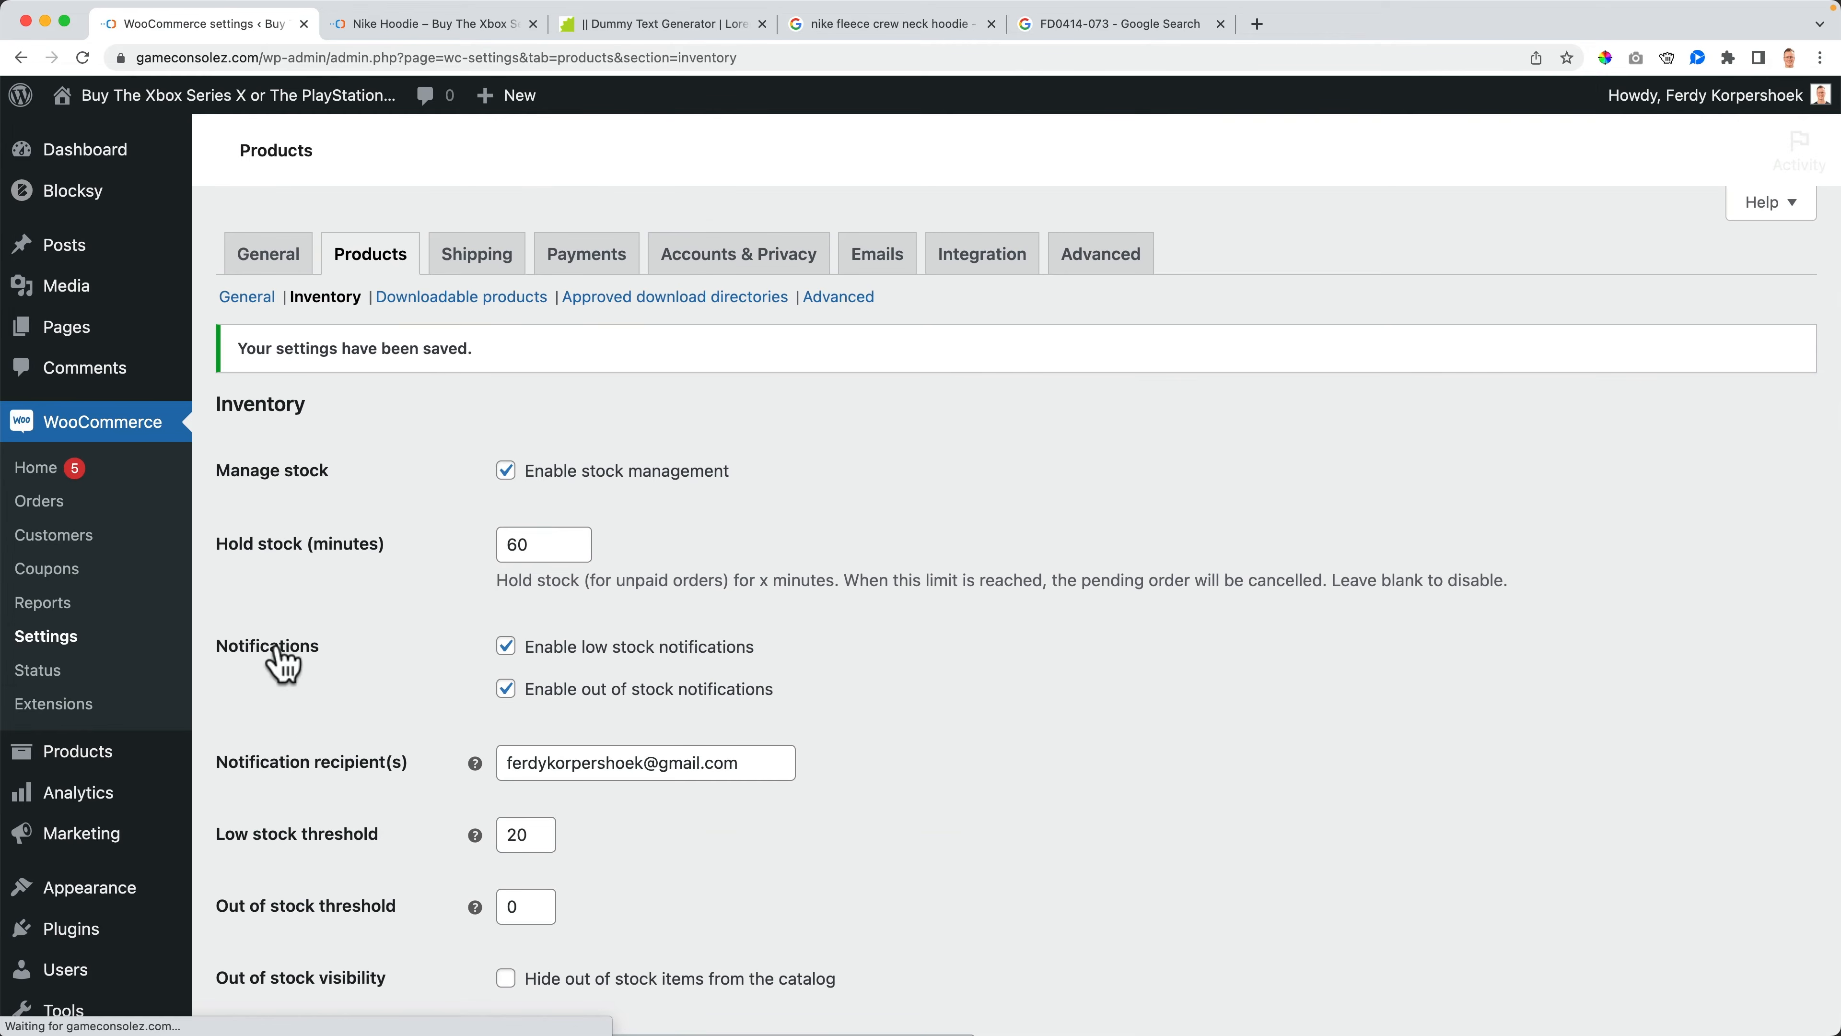
- Open the Nike Hoodie product and review its inventory settings
click(74, 753)
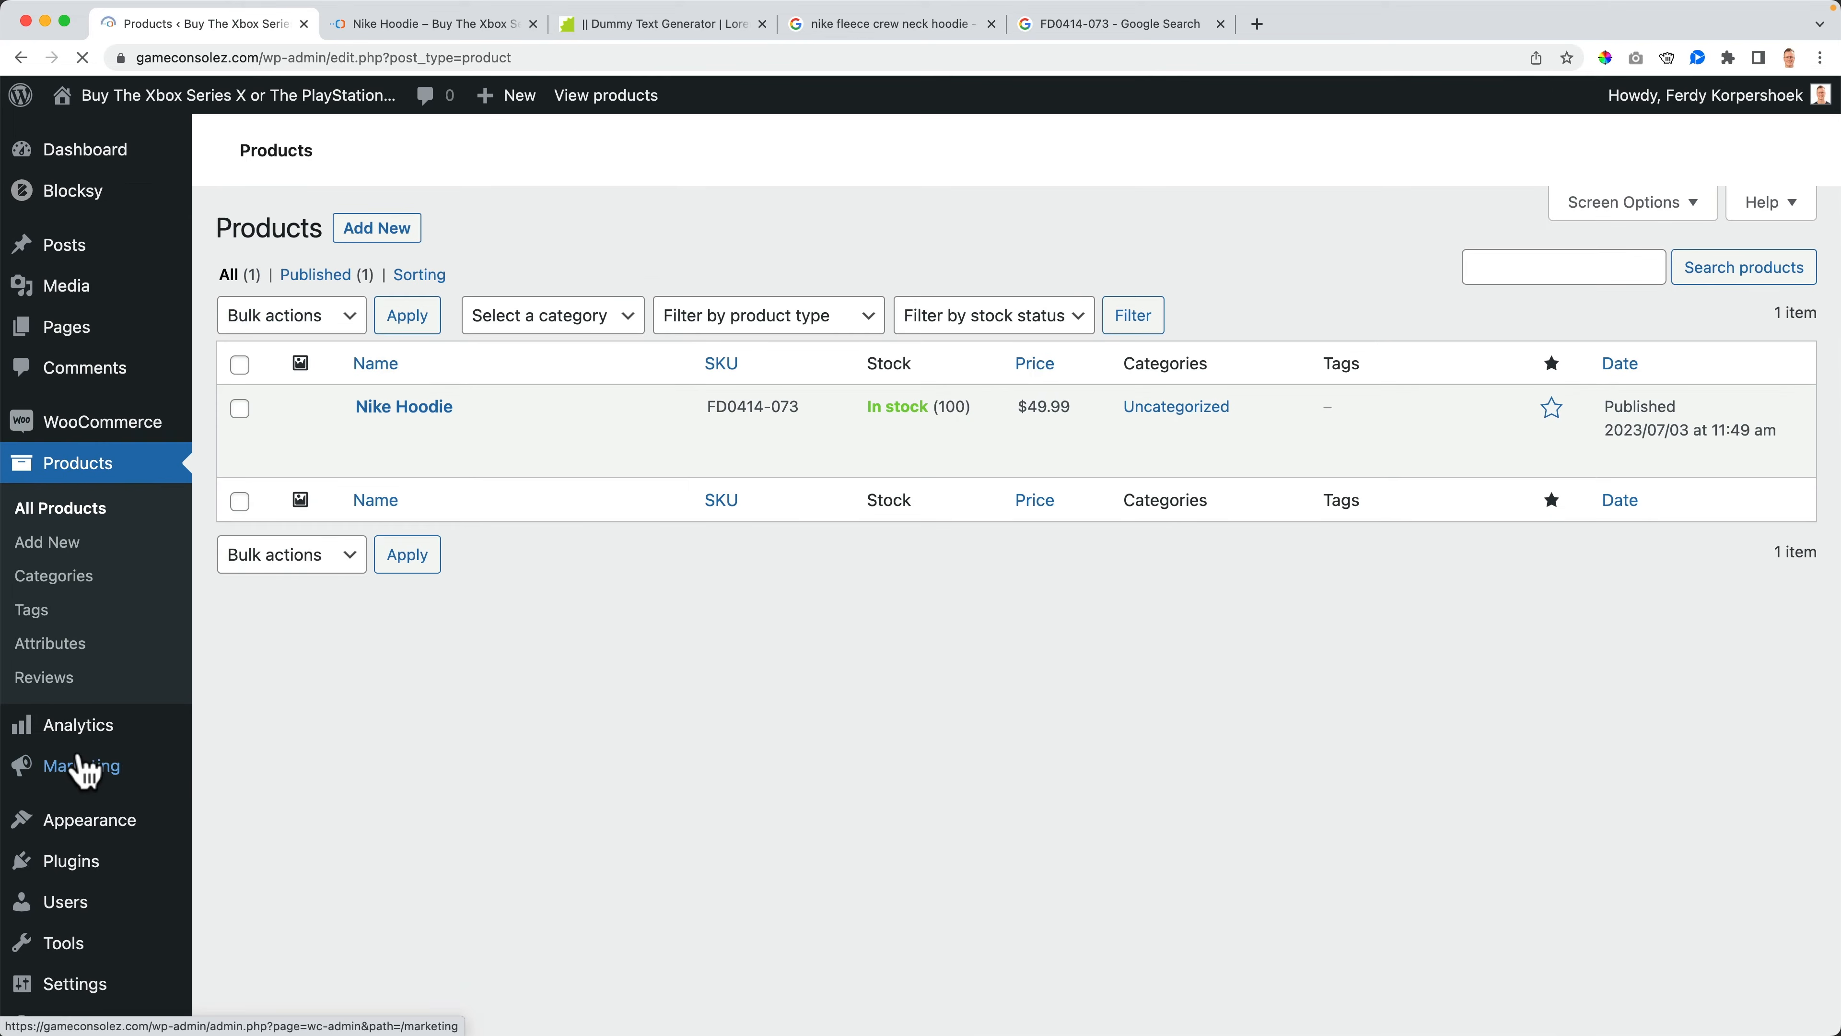
click(429, 408)
scroll(628, 523, down, 7)
scroll(628, 523, down, 5)
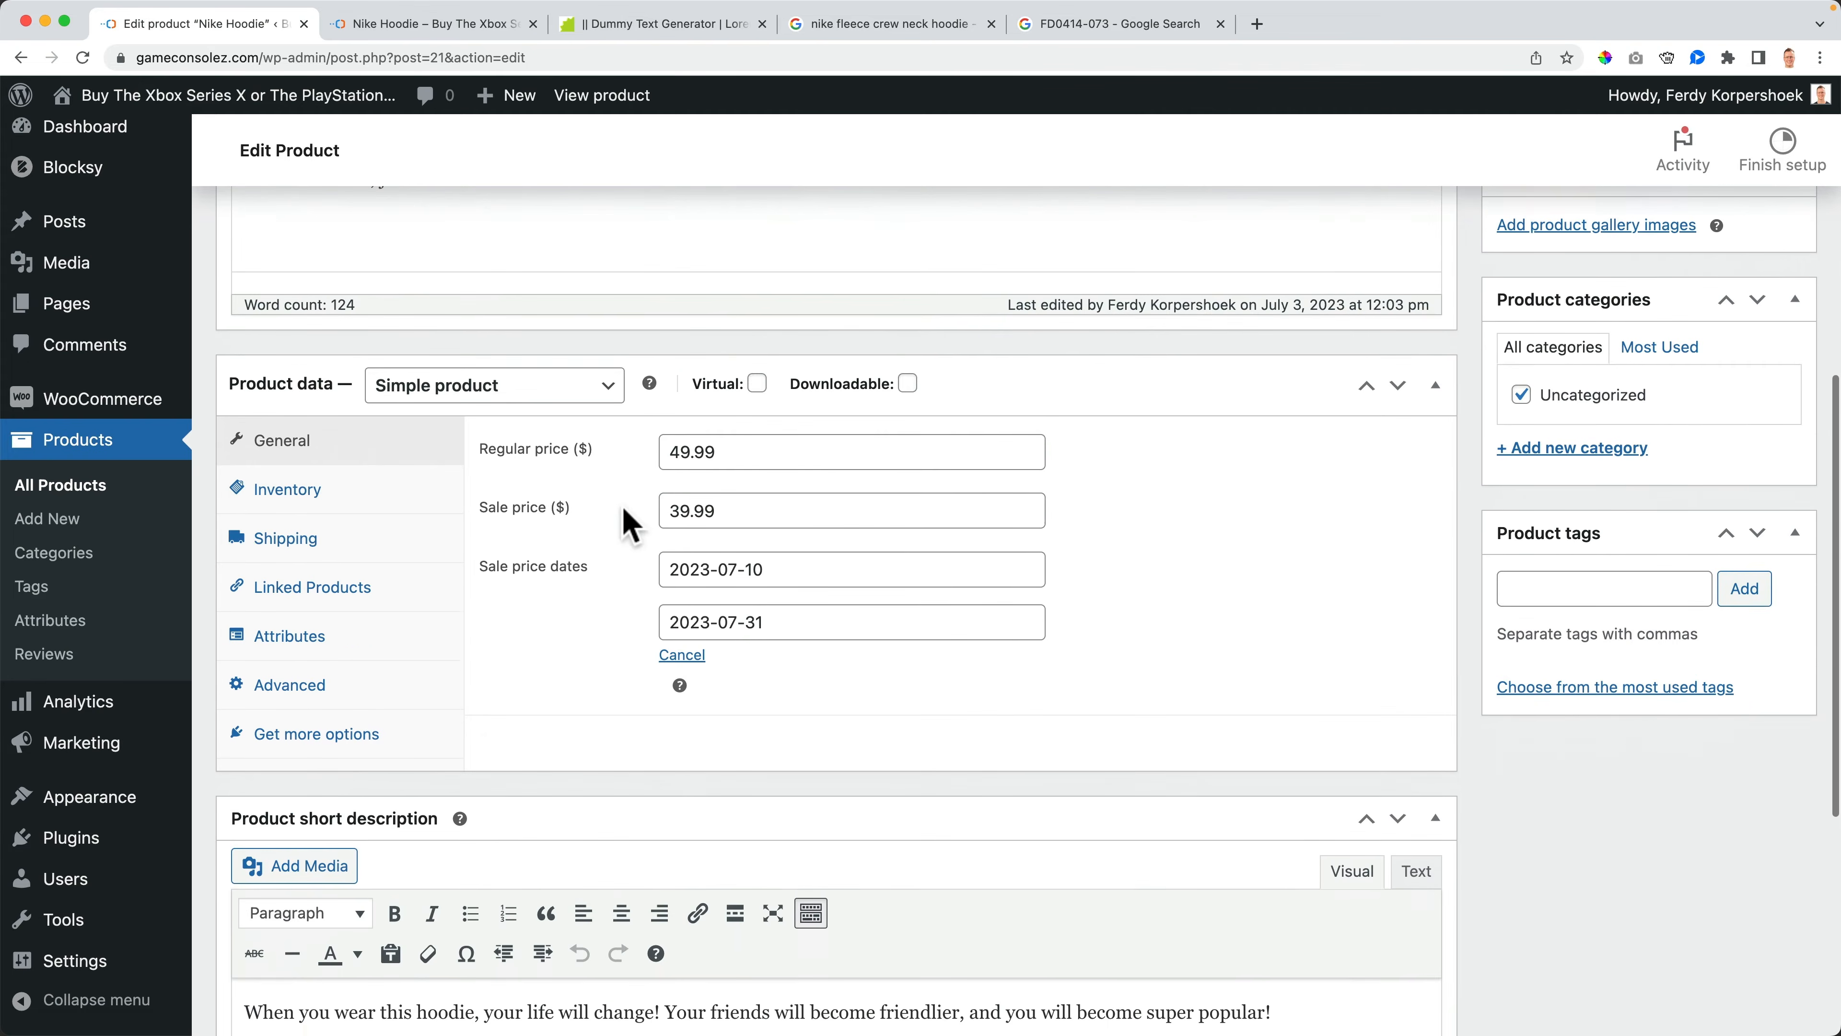
click(288, 464)
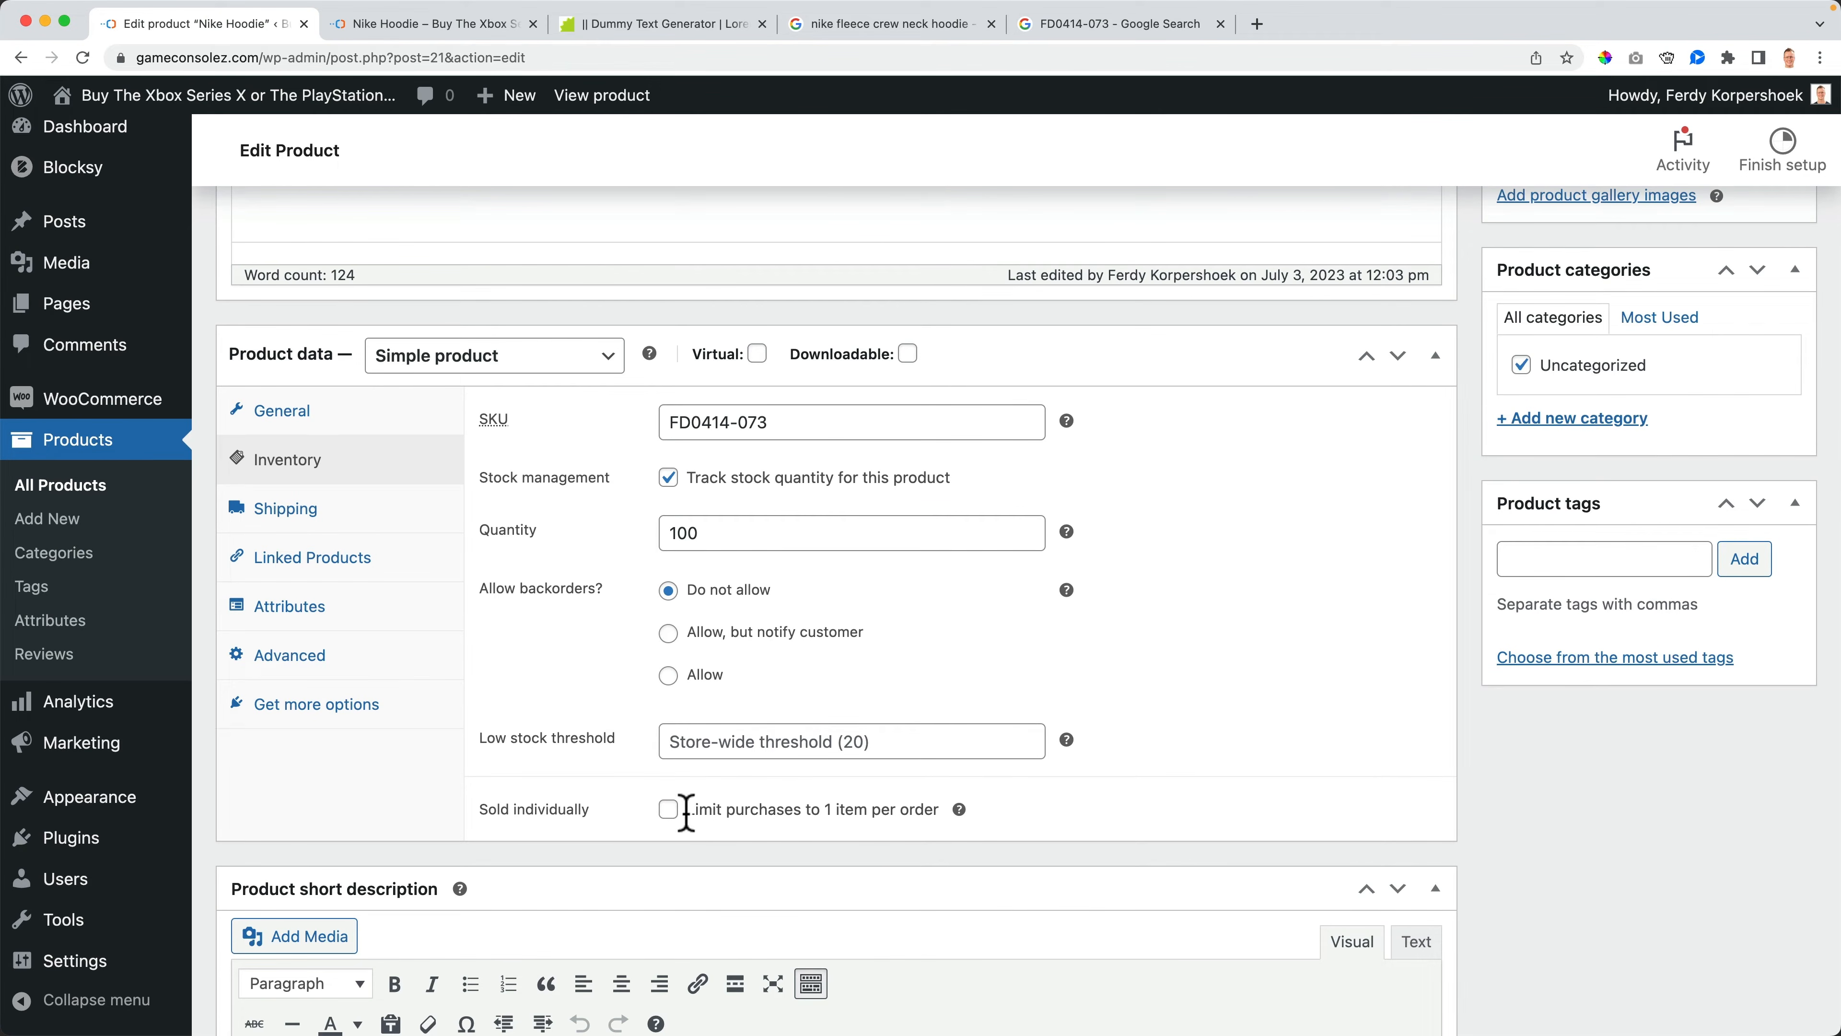
- Update the product, then reload its storefront page to check the stock shown and return to the editor
click(668, 816)
scroll(1241, 823, up, 6)
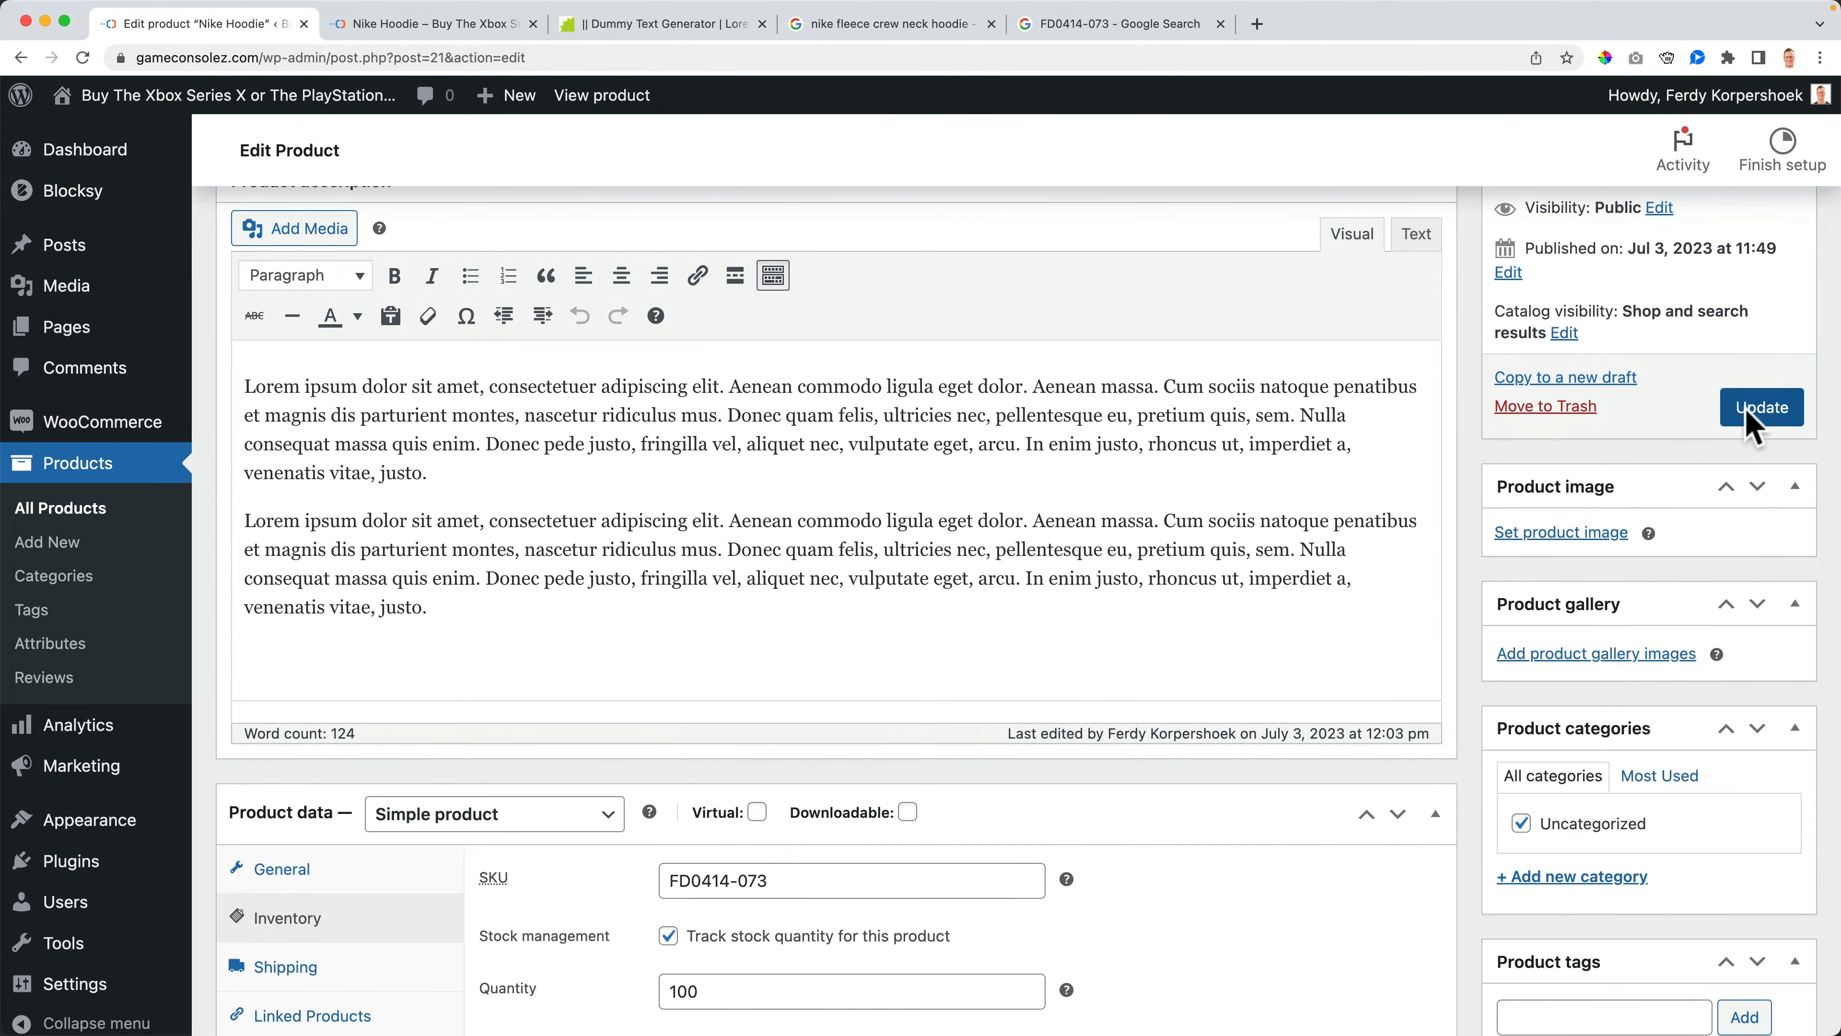
click(1765, 407)
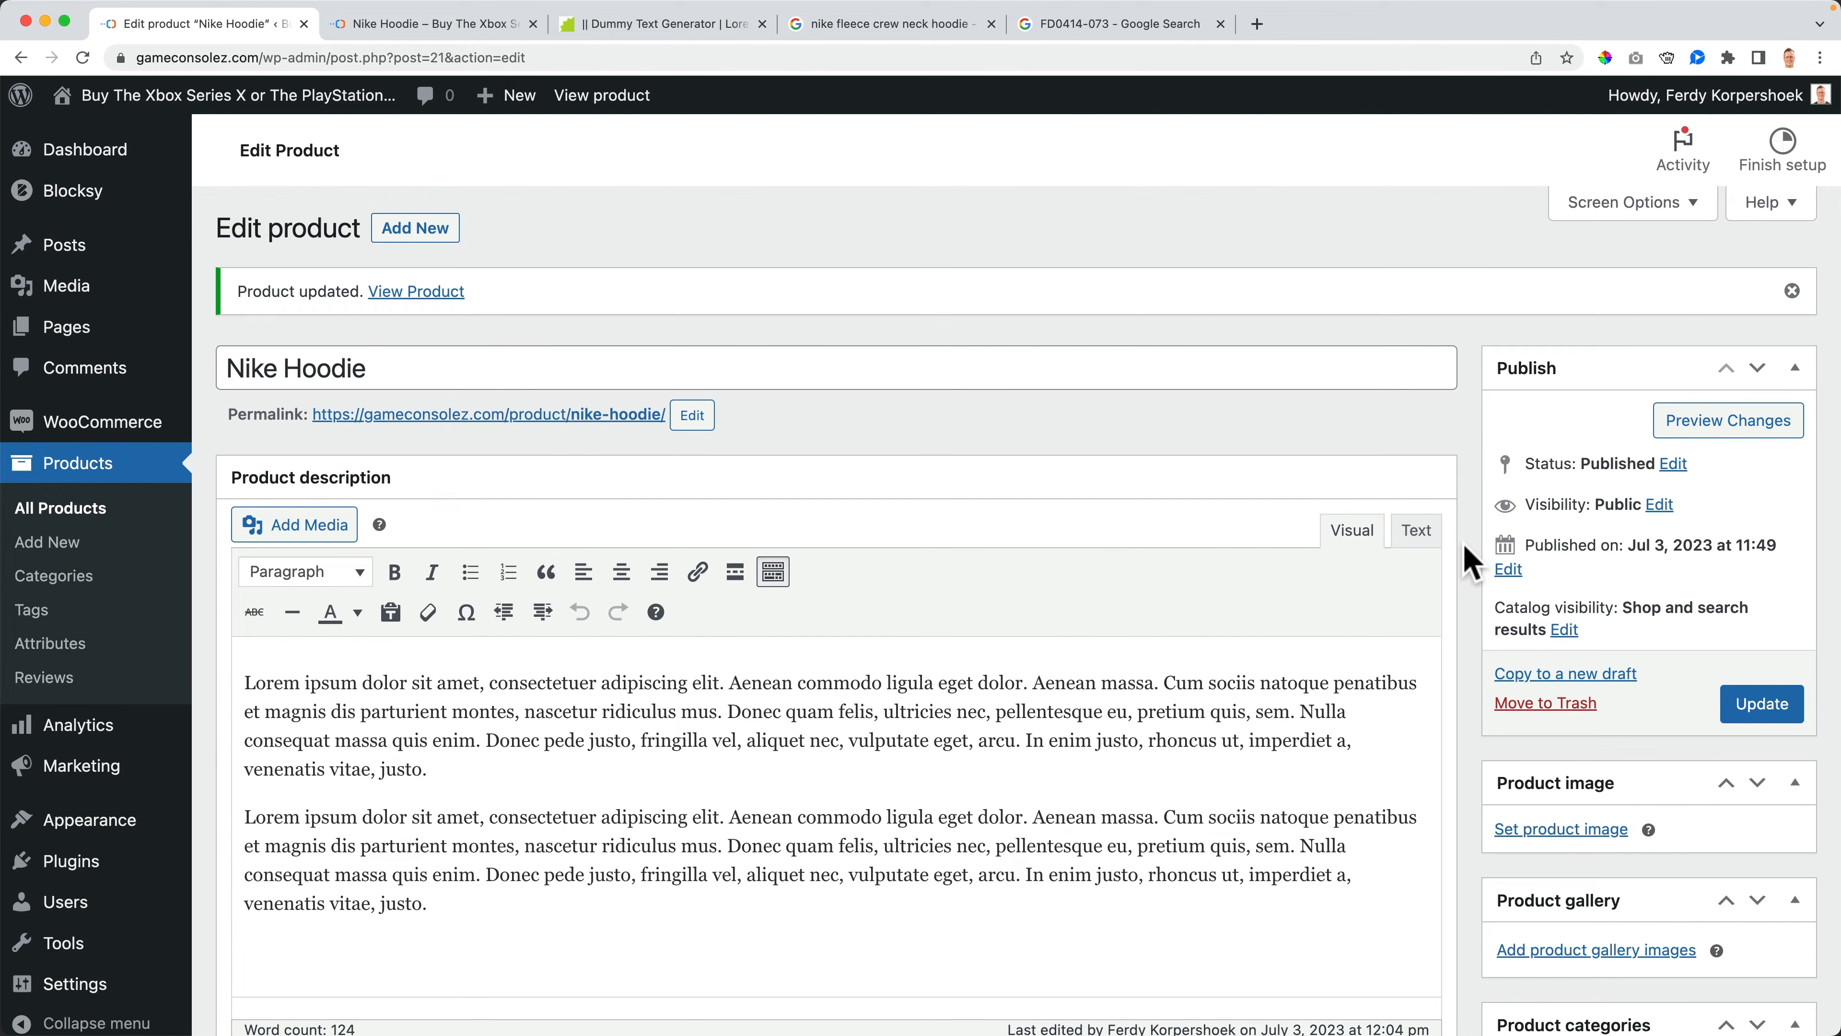
click(409, 25)
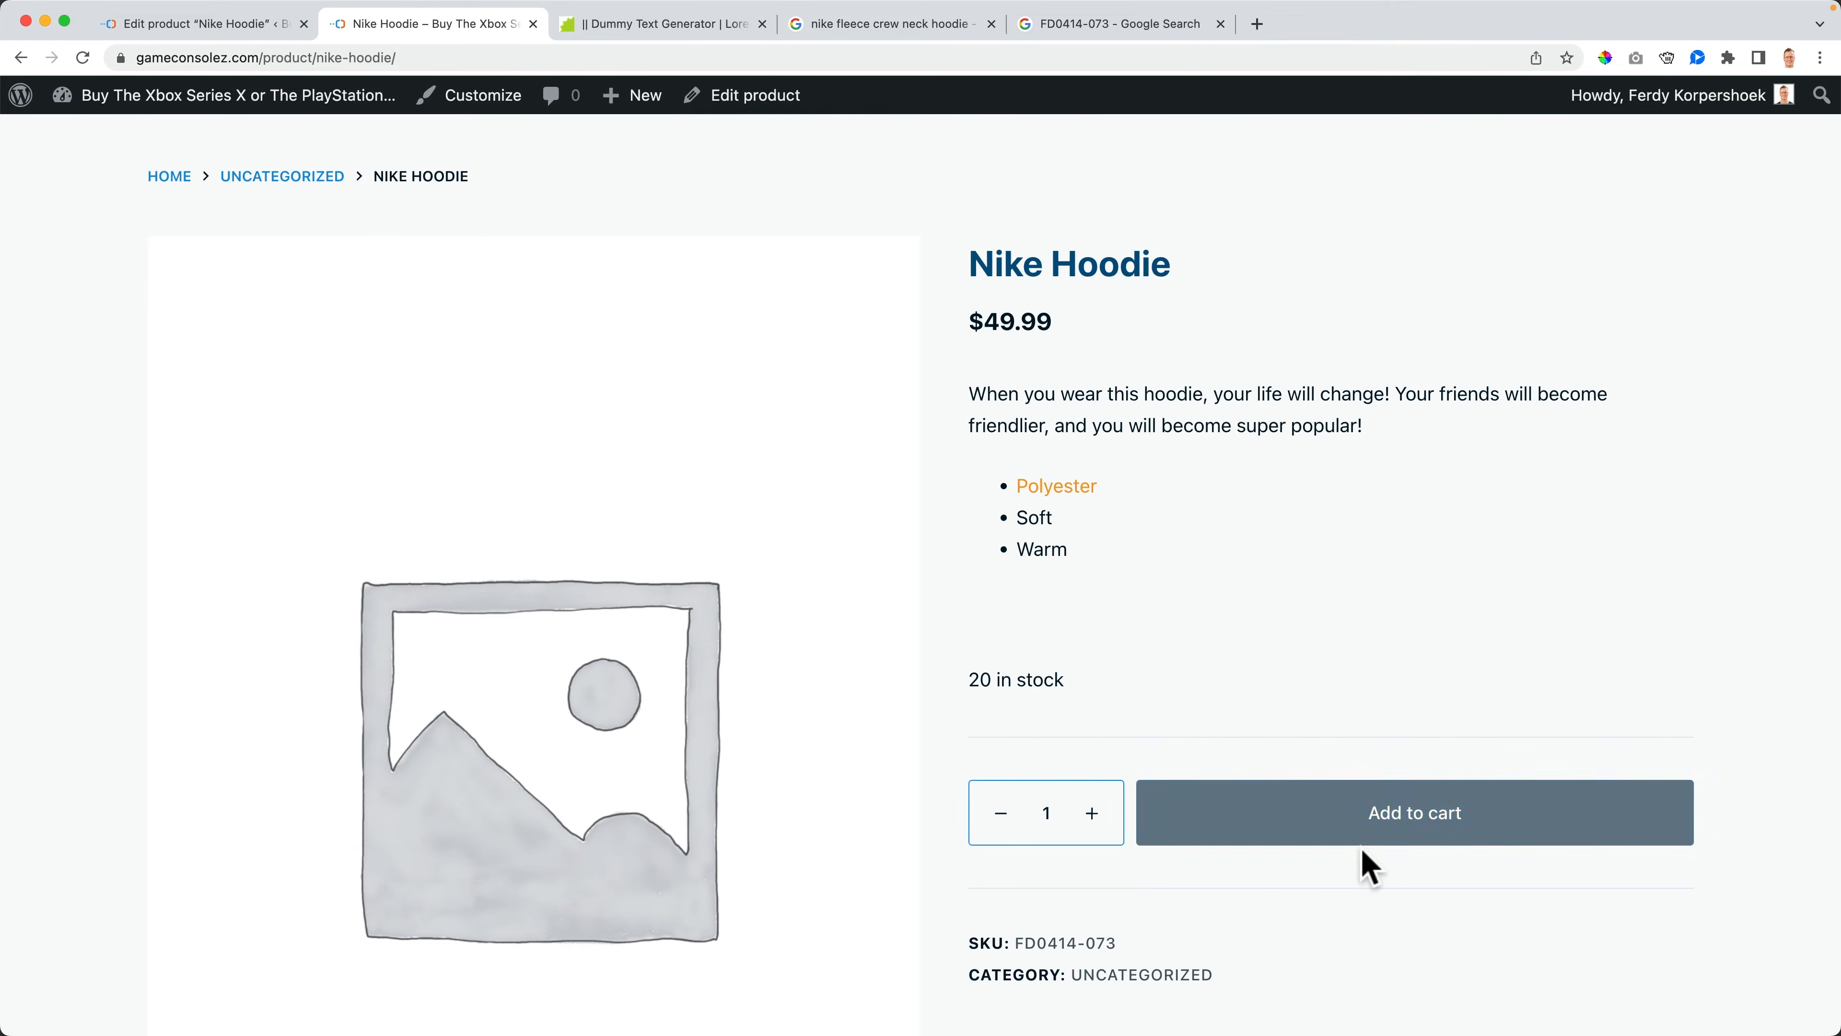
key(super+r)
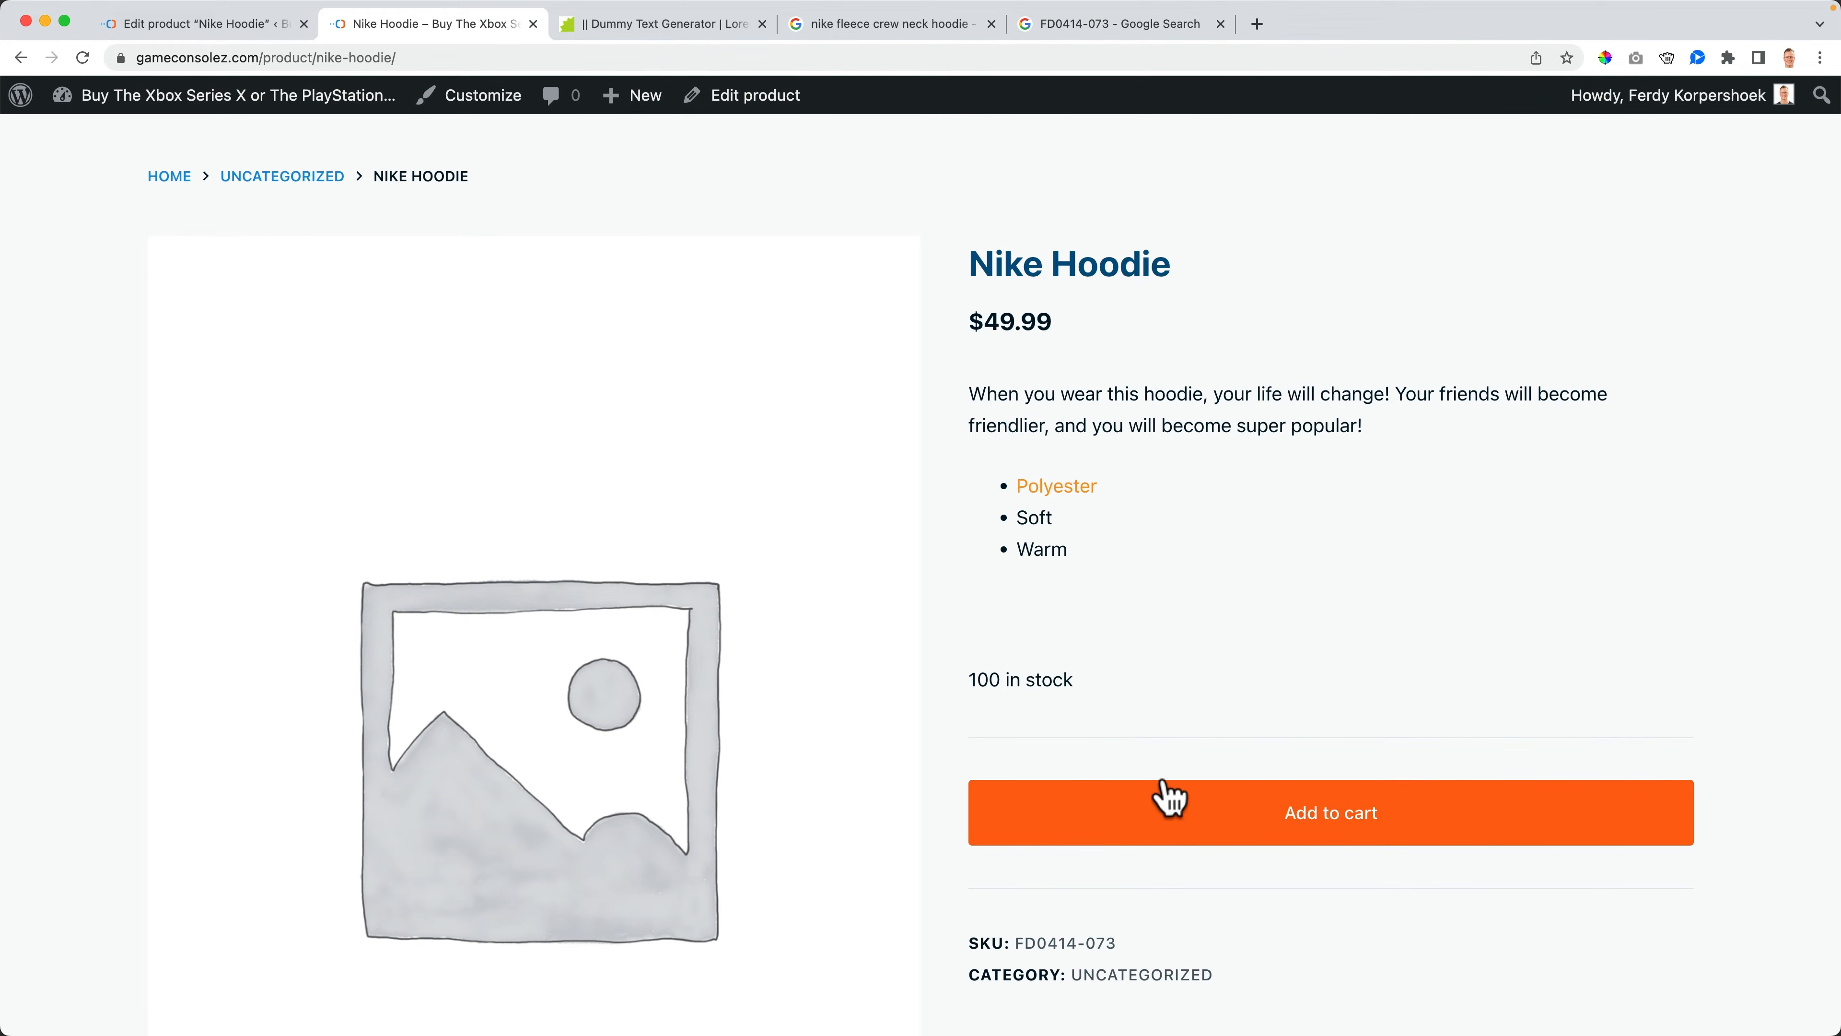
click(239, 27)
scroll(476, 620, down, 12)
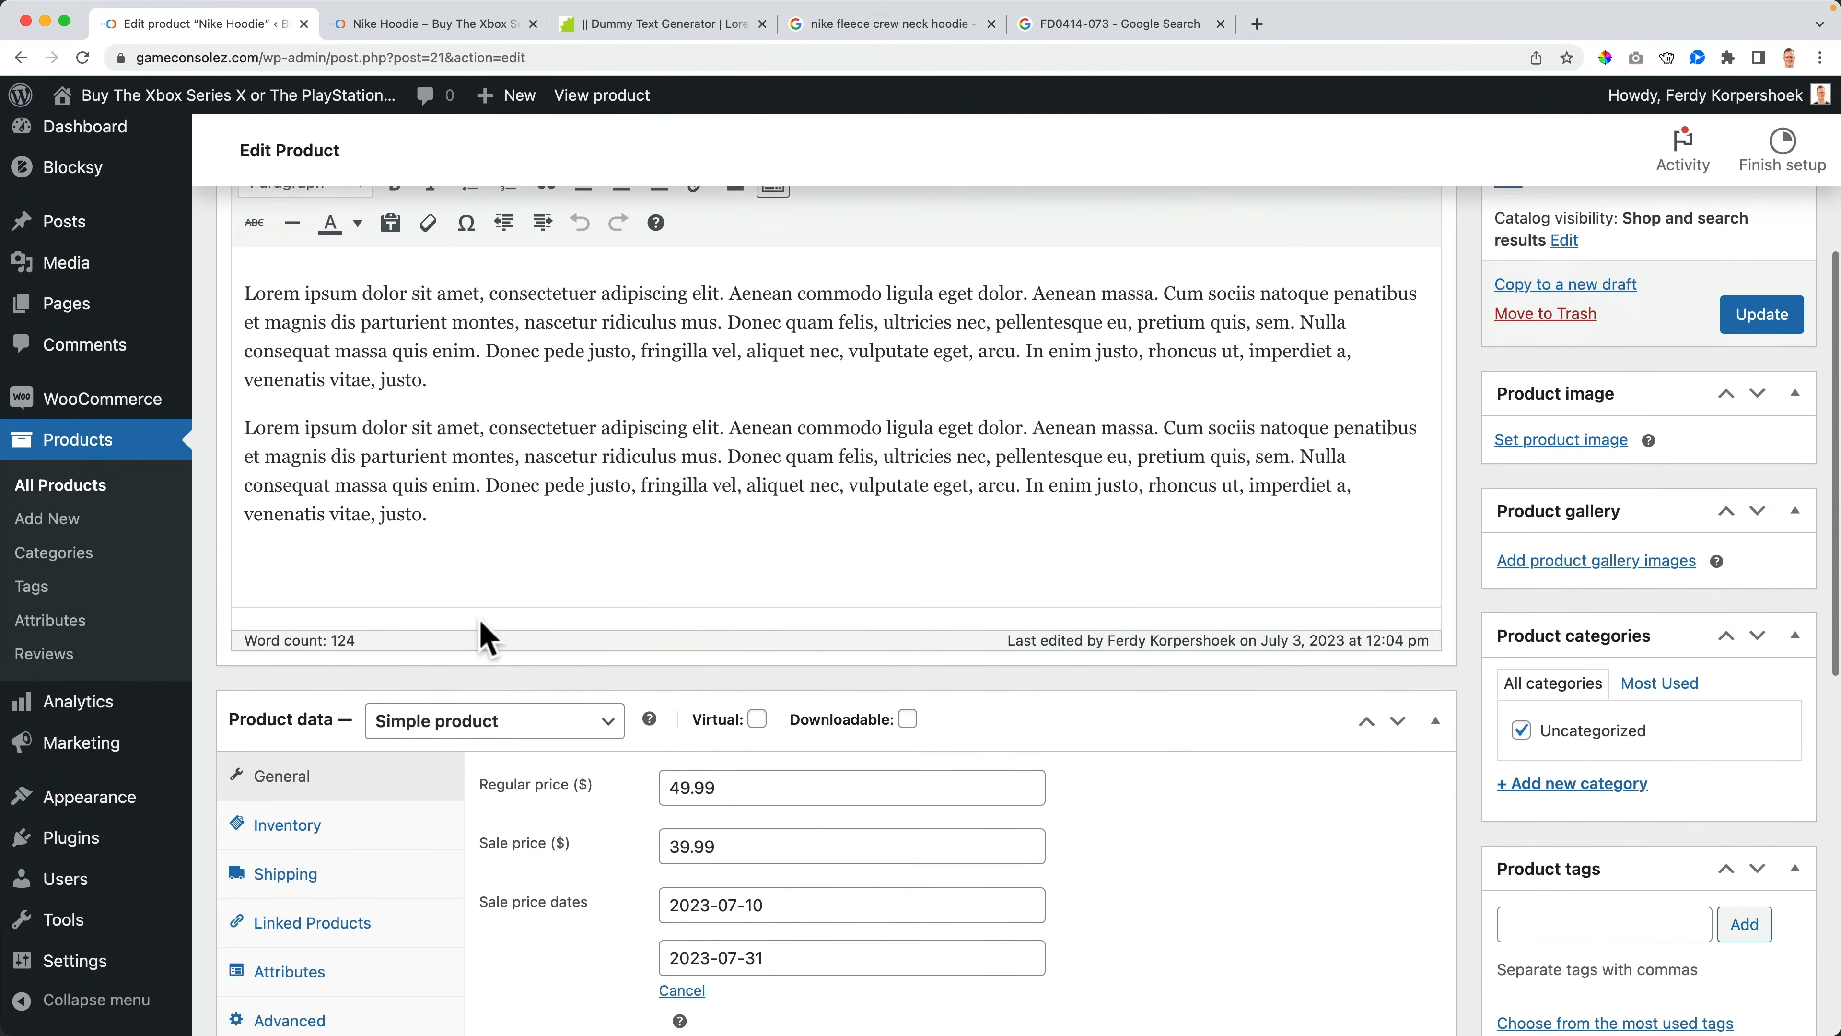
scroll(563, 620, down, 4)
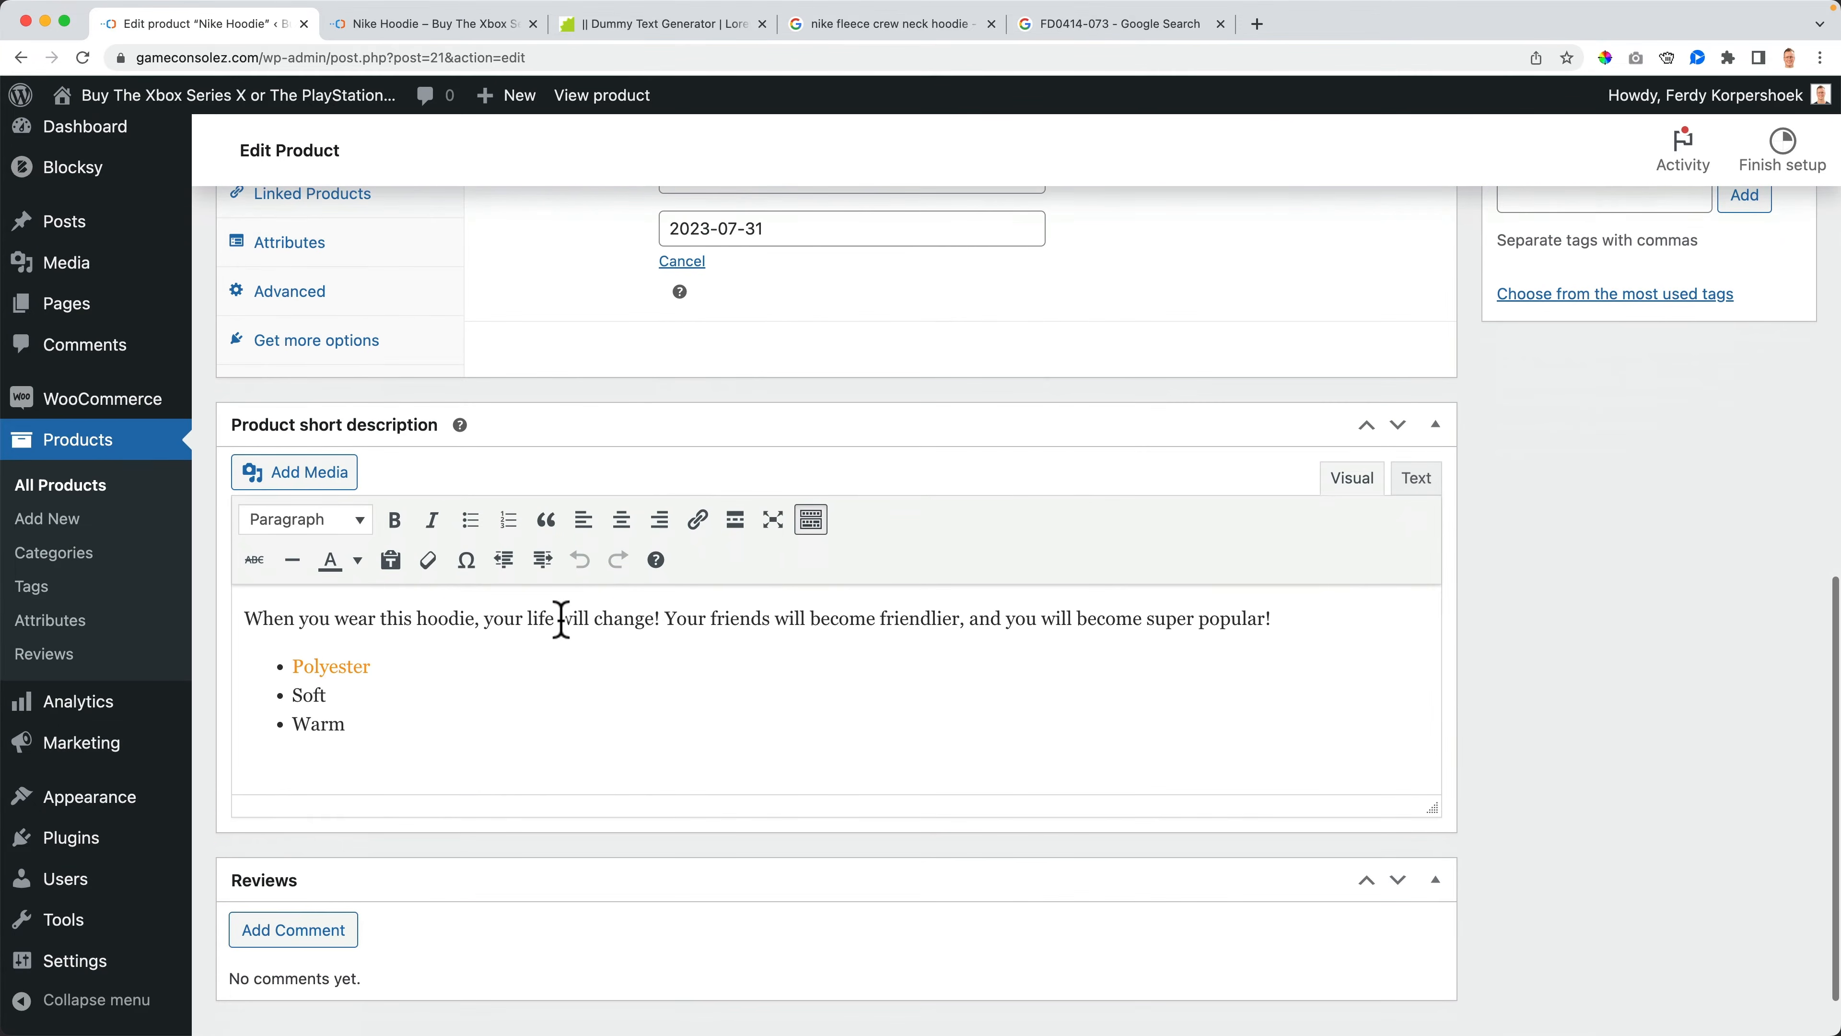
scroll(563, 631, up, 7)
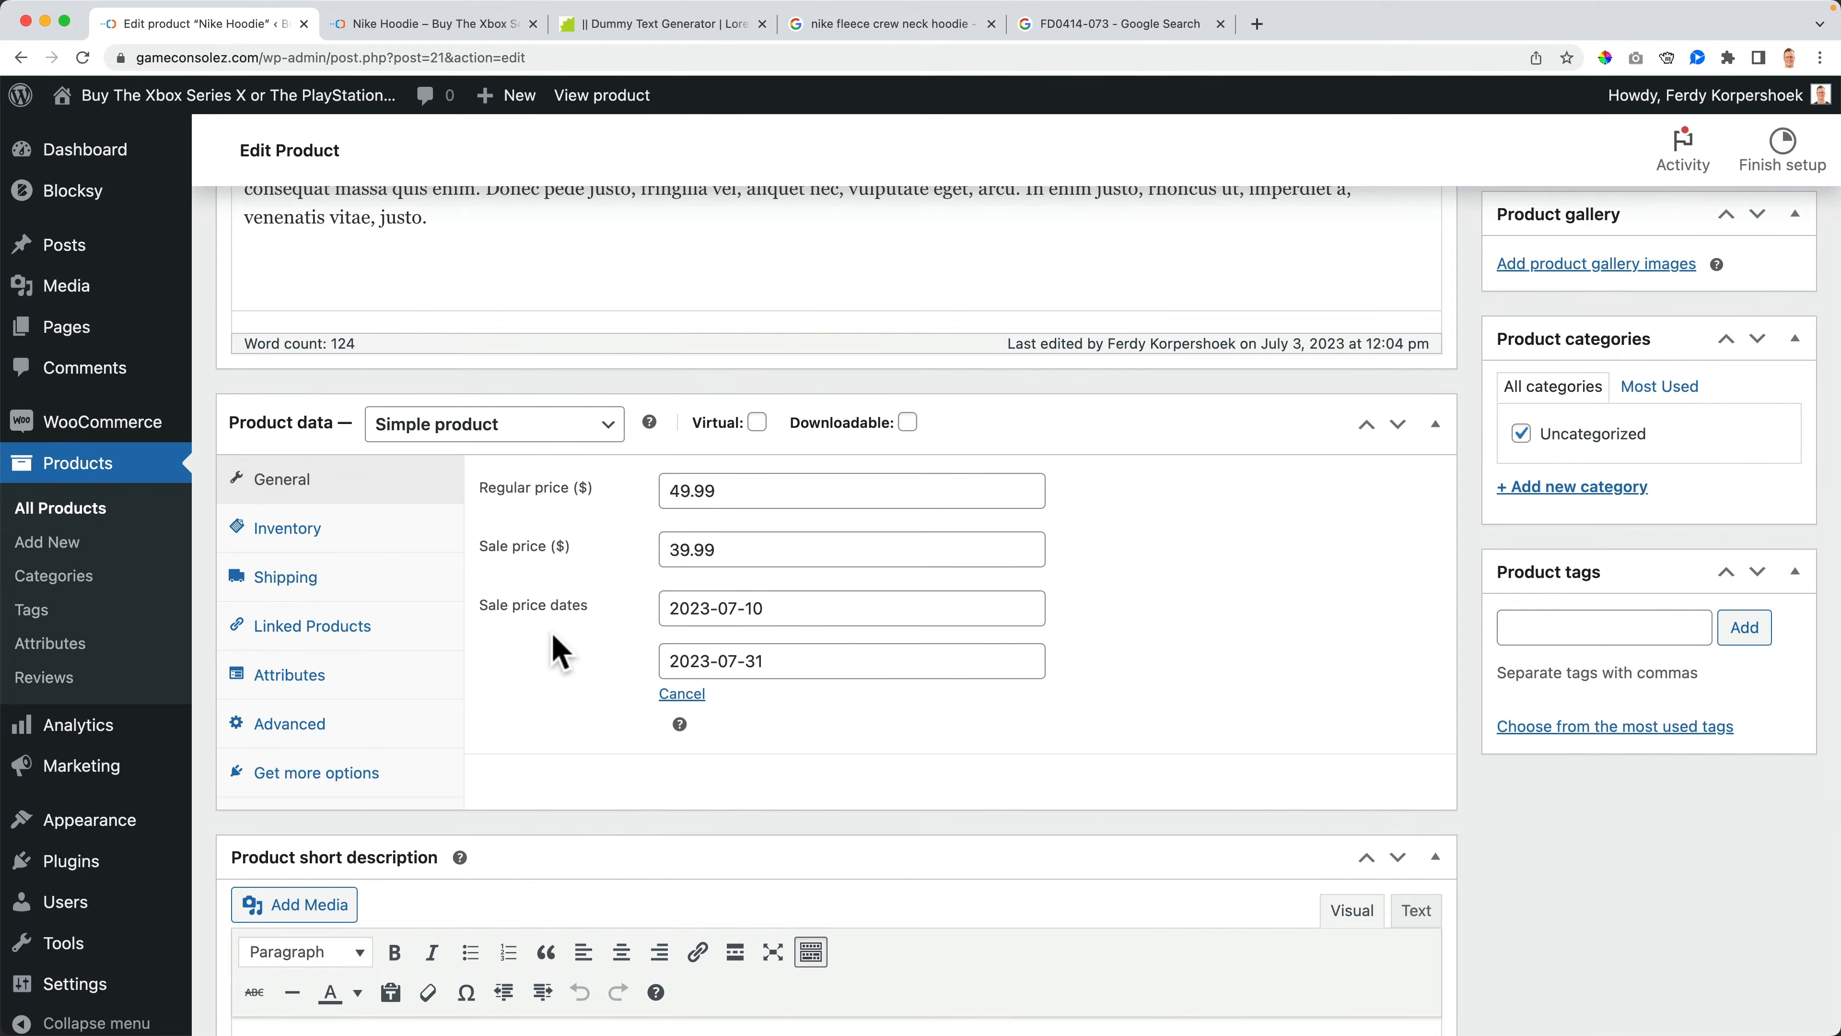
- Open the product's inventory settings and update the product once more
click(343, 540)
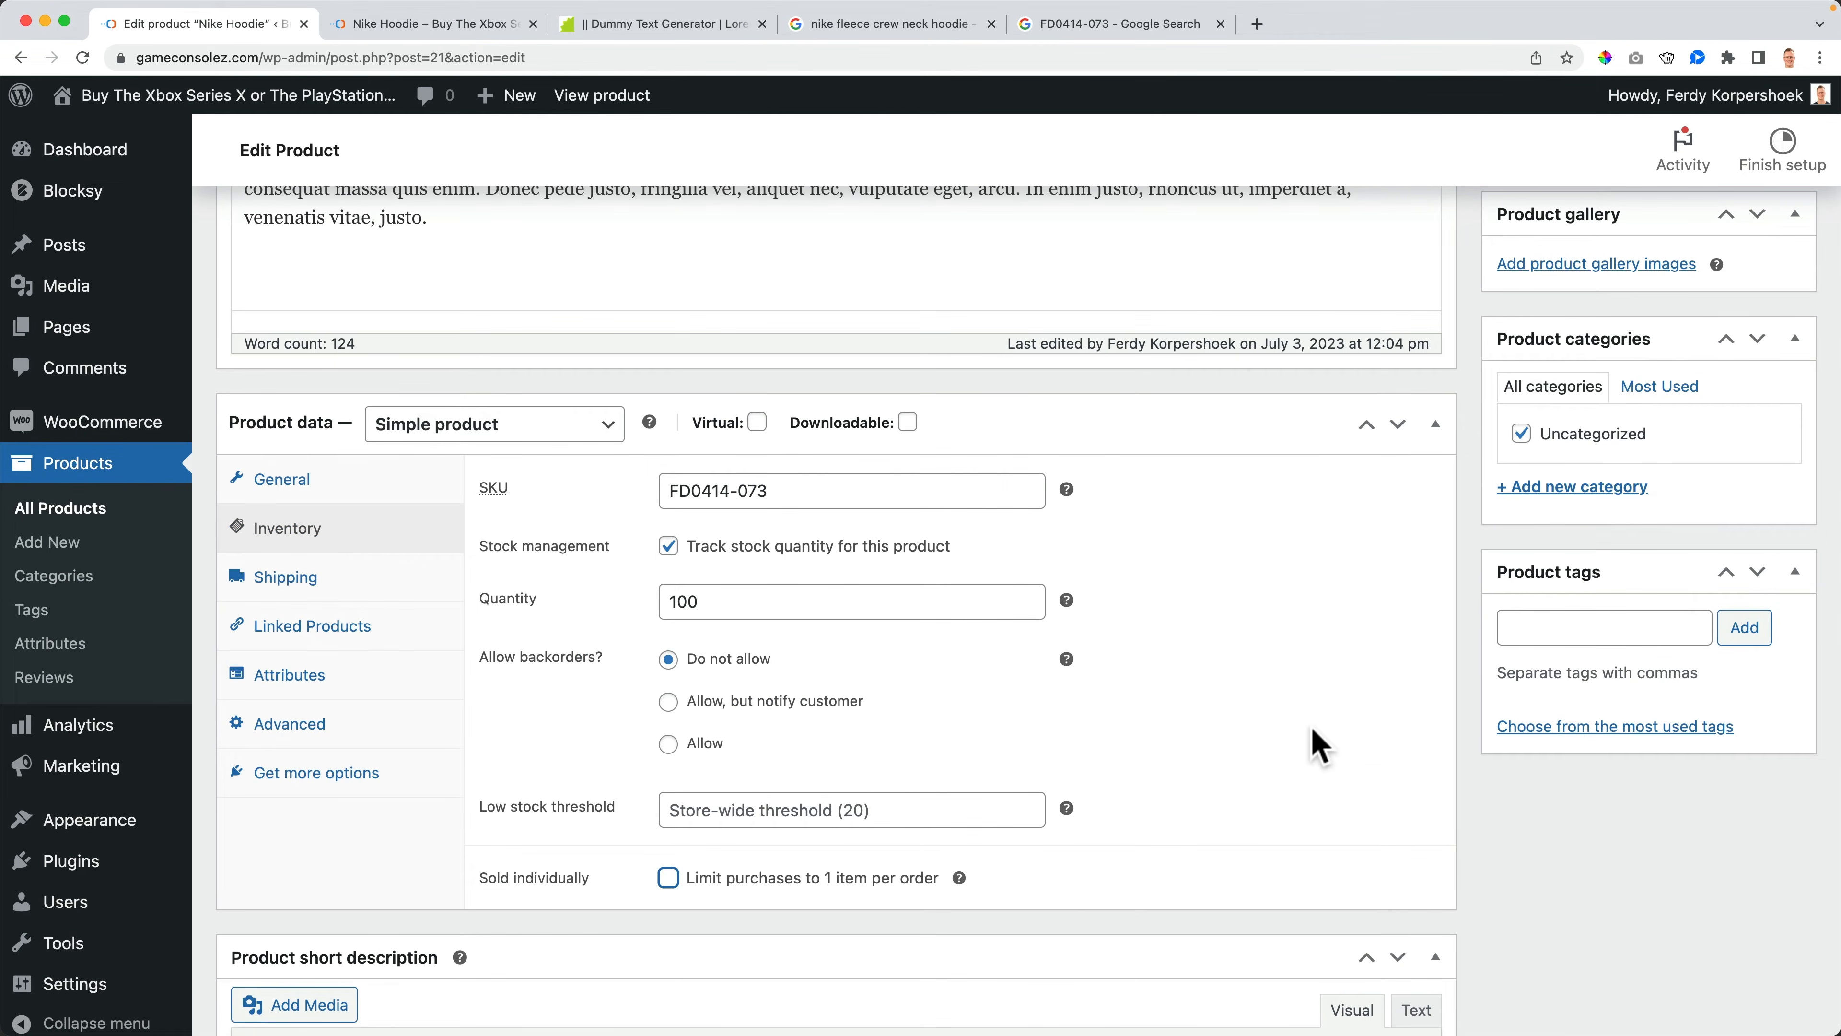
scroll(1675, 453, up, 5)
click(1758, 345)
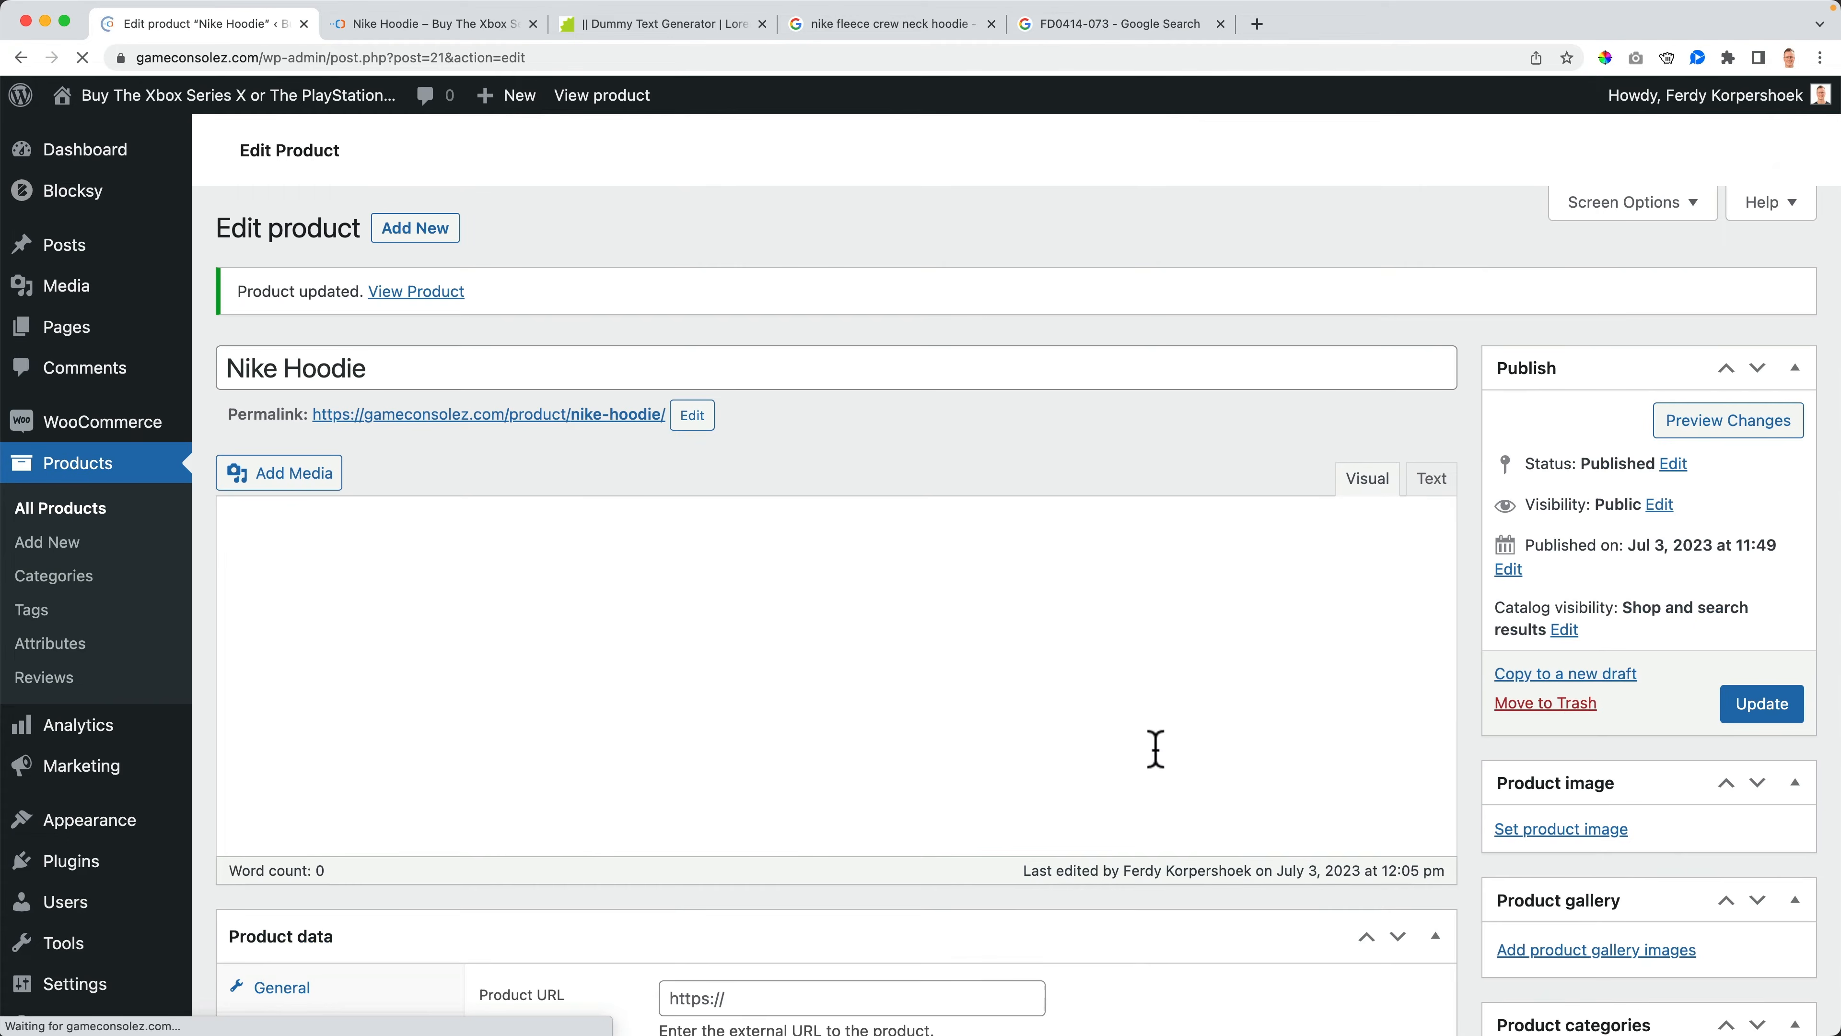
- Review the product data tabs and the storefront product page's description section
scroll(804, 500, up, 5)
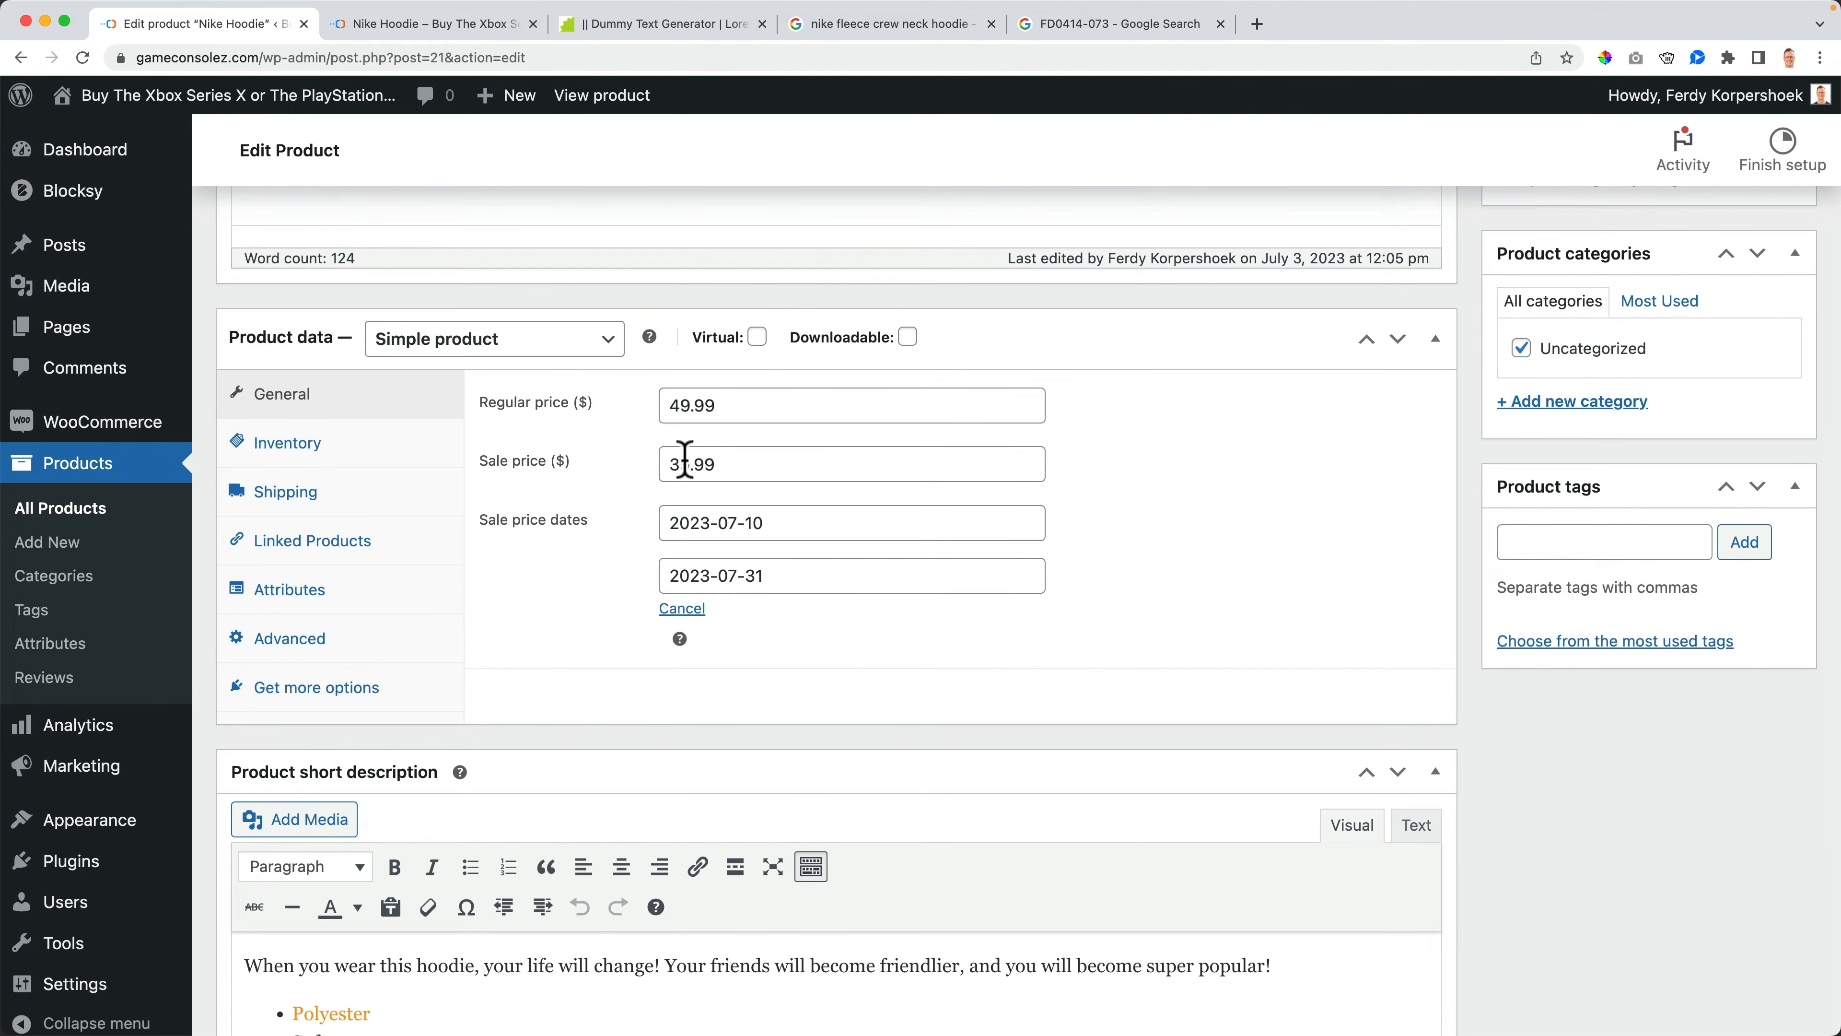
click(341, 443)
click(334, 397)
click(321, 508)
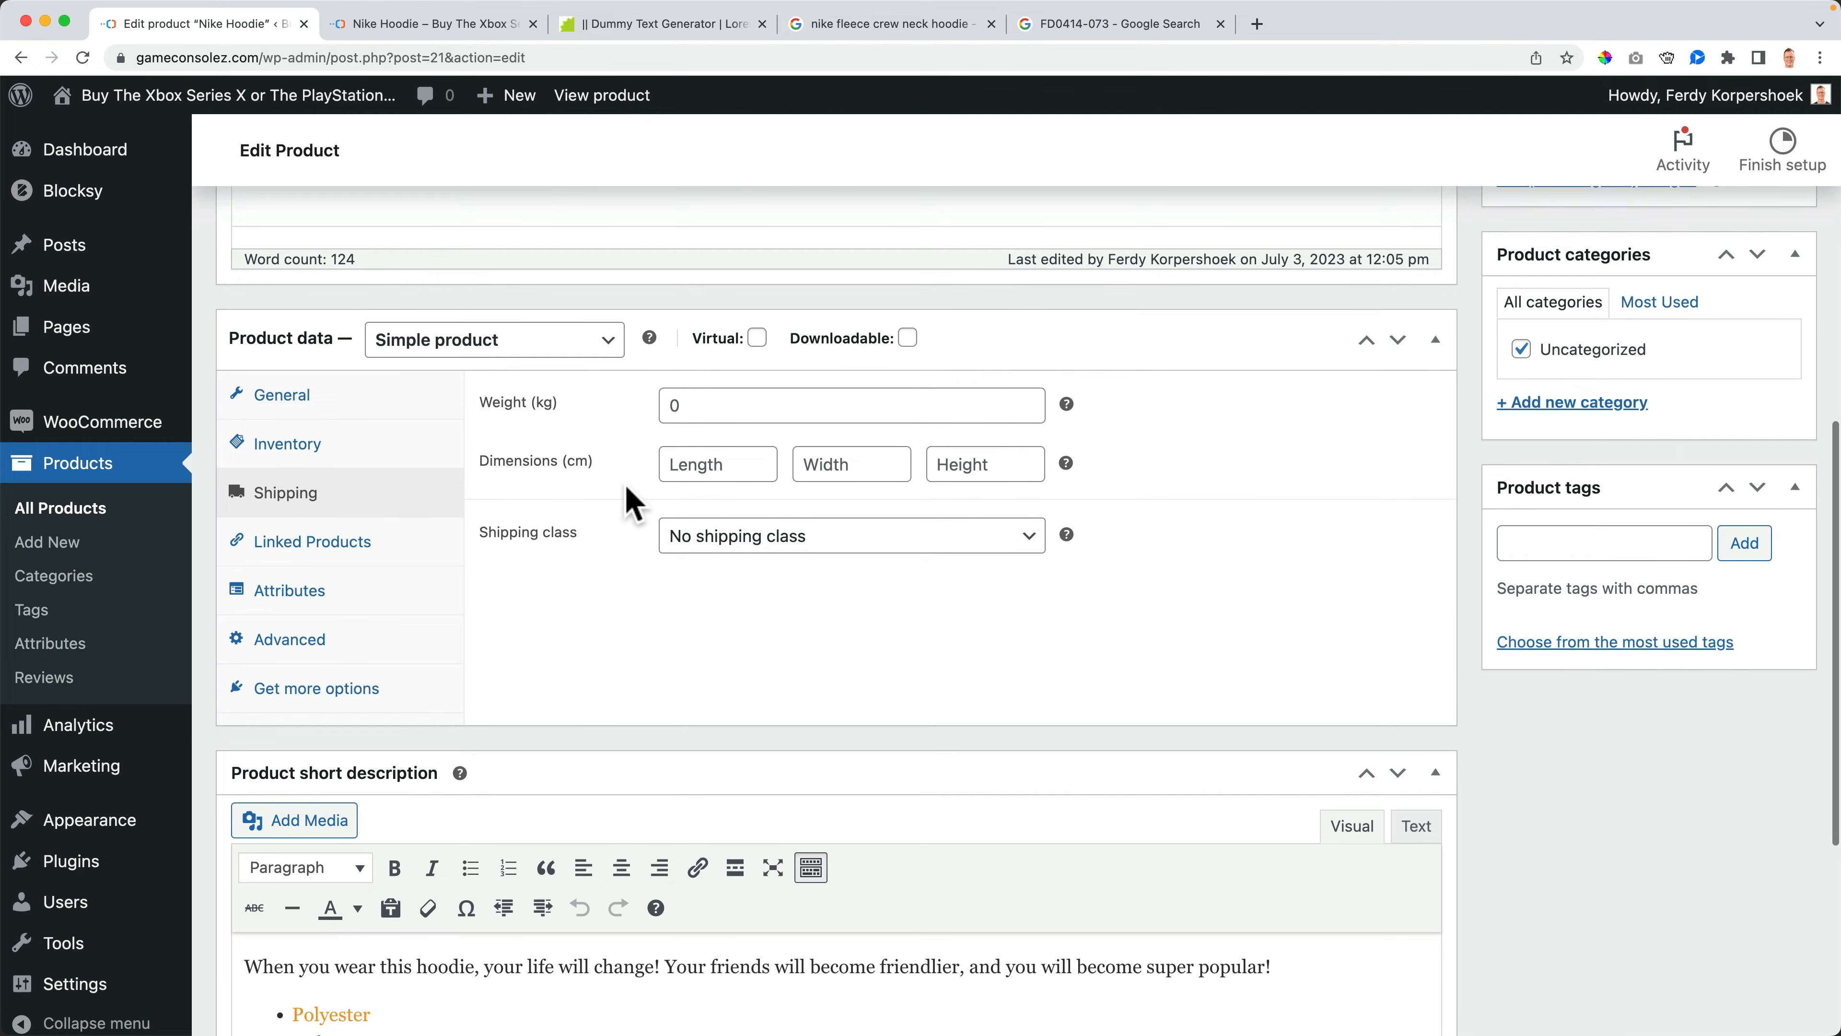
scroll(624, 494, up, 10)
scroll(631, 497, down, 10)
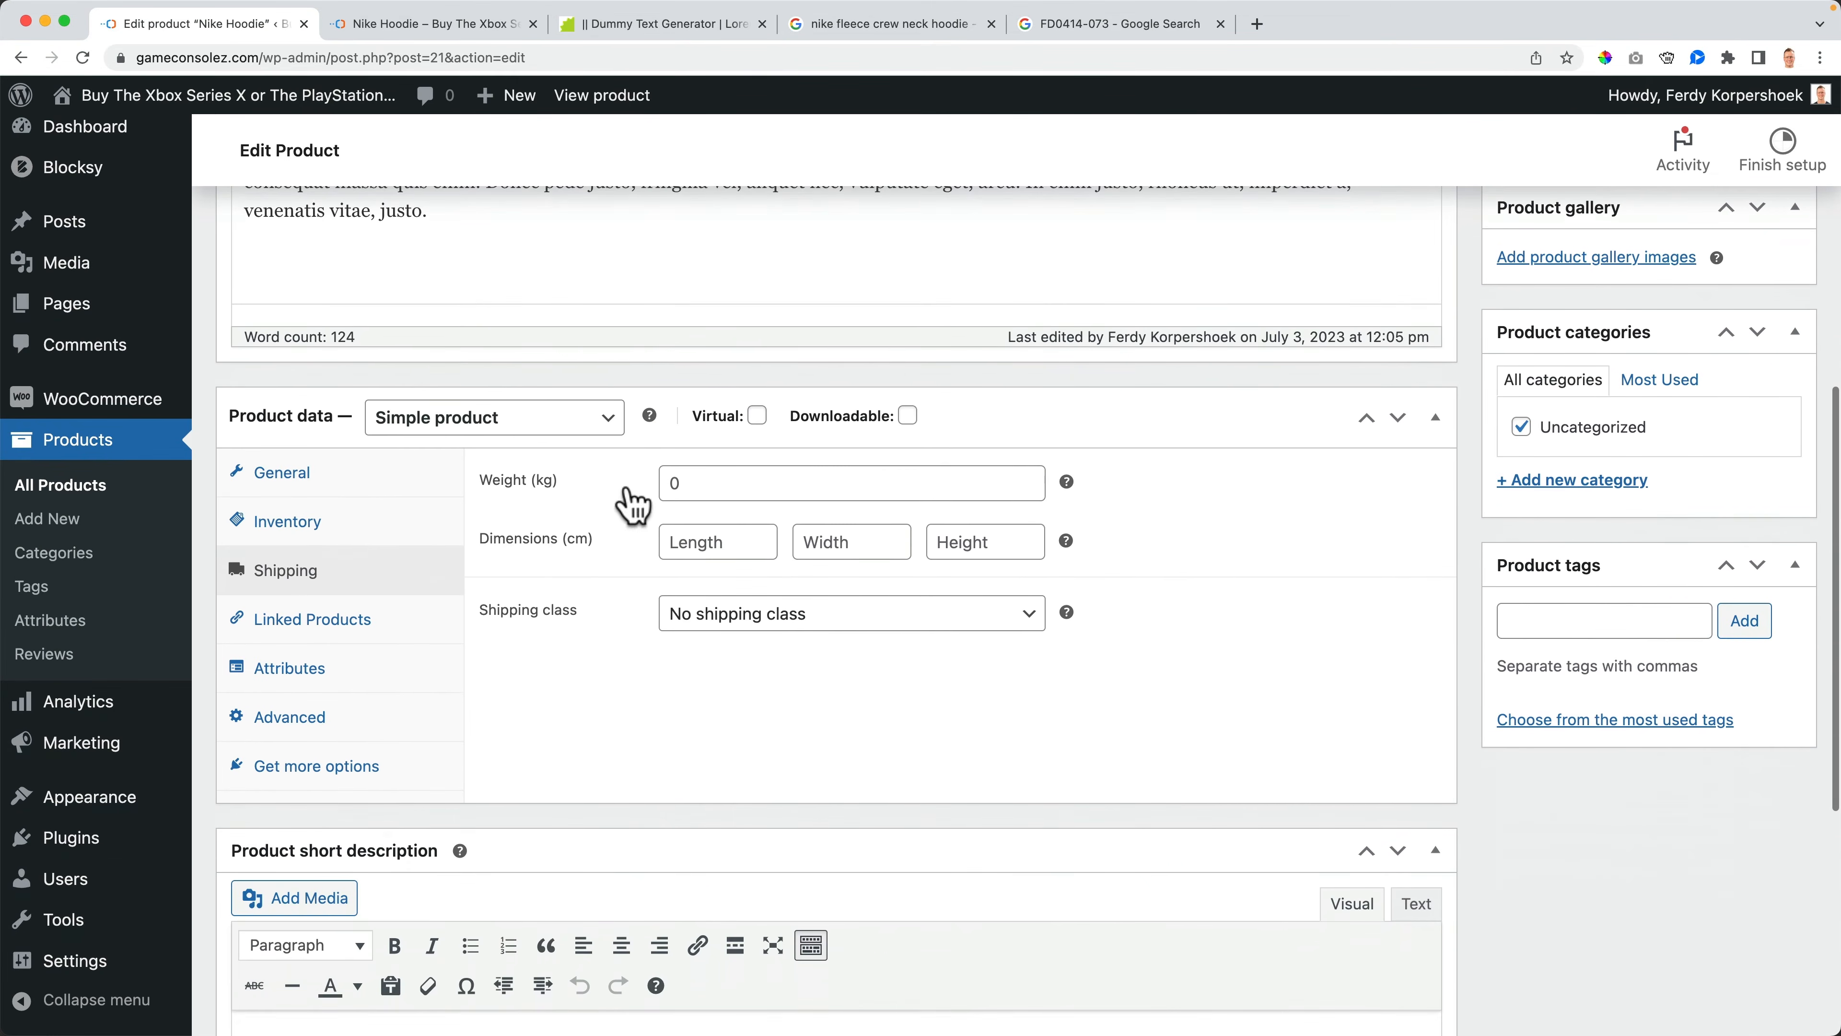
click(478, 25)
scroll(602, 457, down, 3)
scroll(602, 457, down, 10)
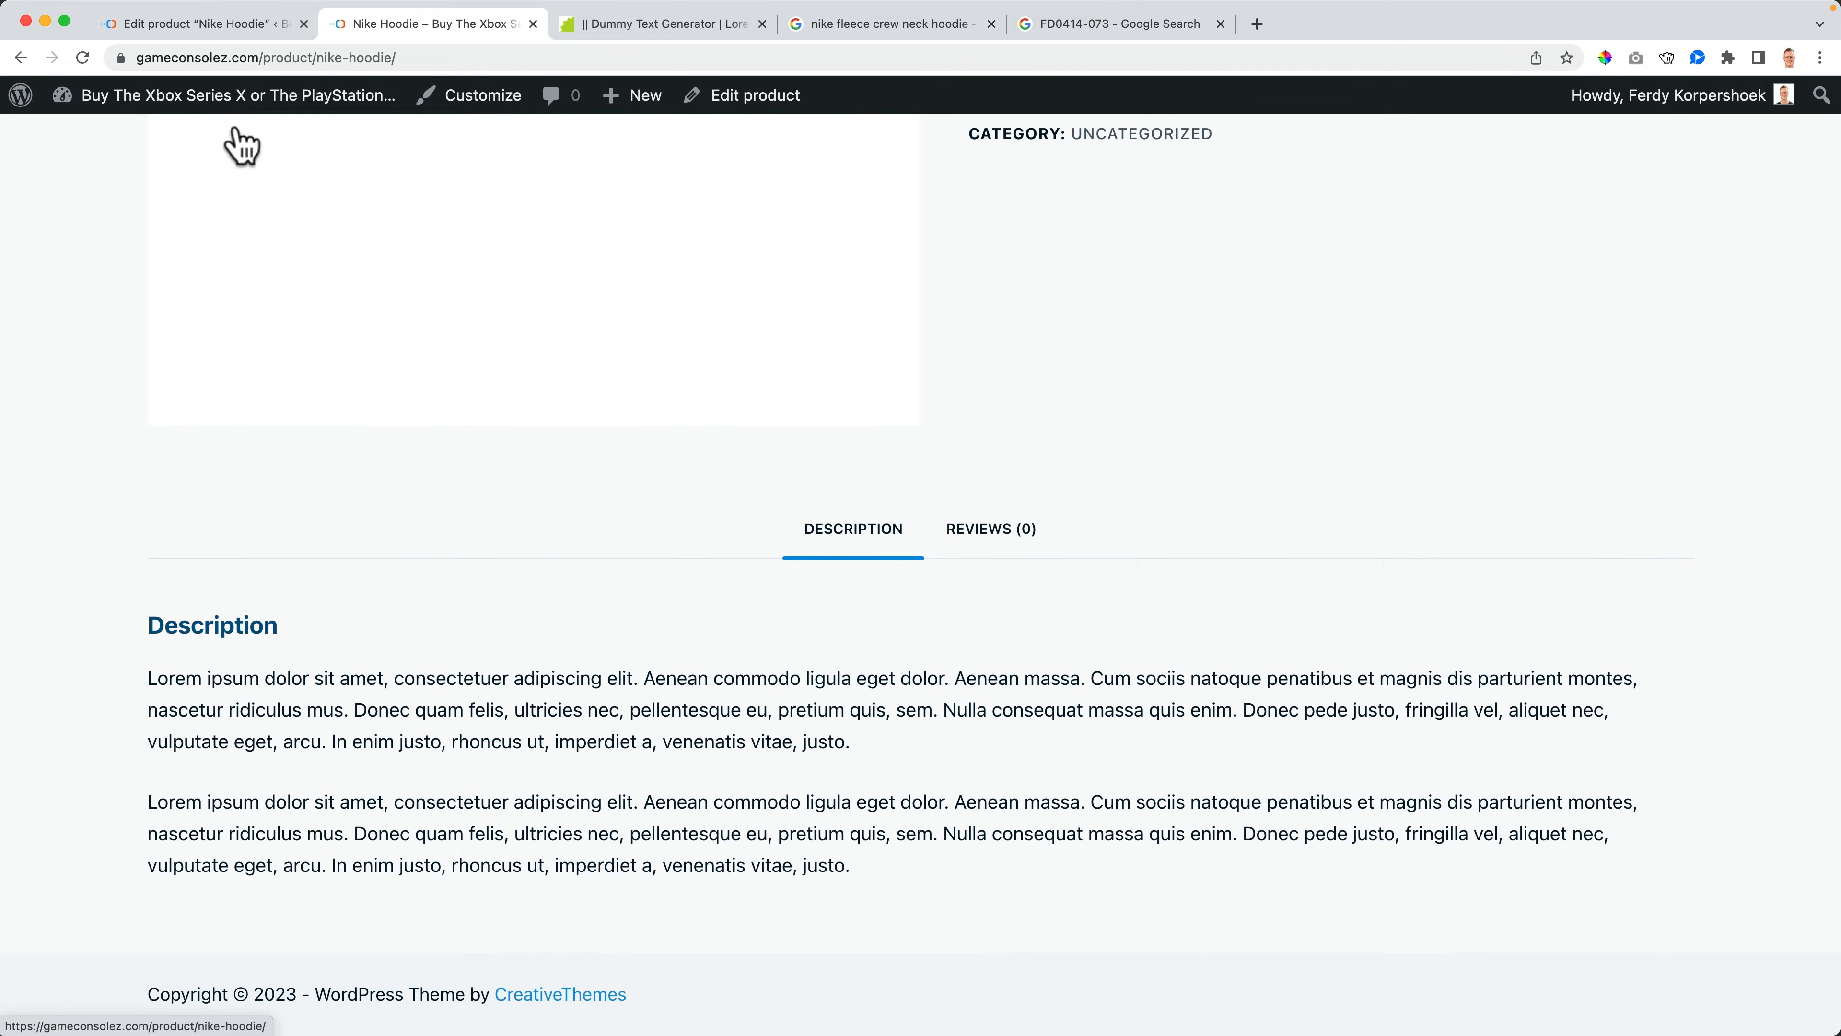
- Set the product's shipping weight to 0.6 kg and dimensions to 30 × 40 × 2 cm, then update the product
click(216, 24)
click(668, 483)
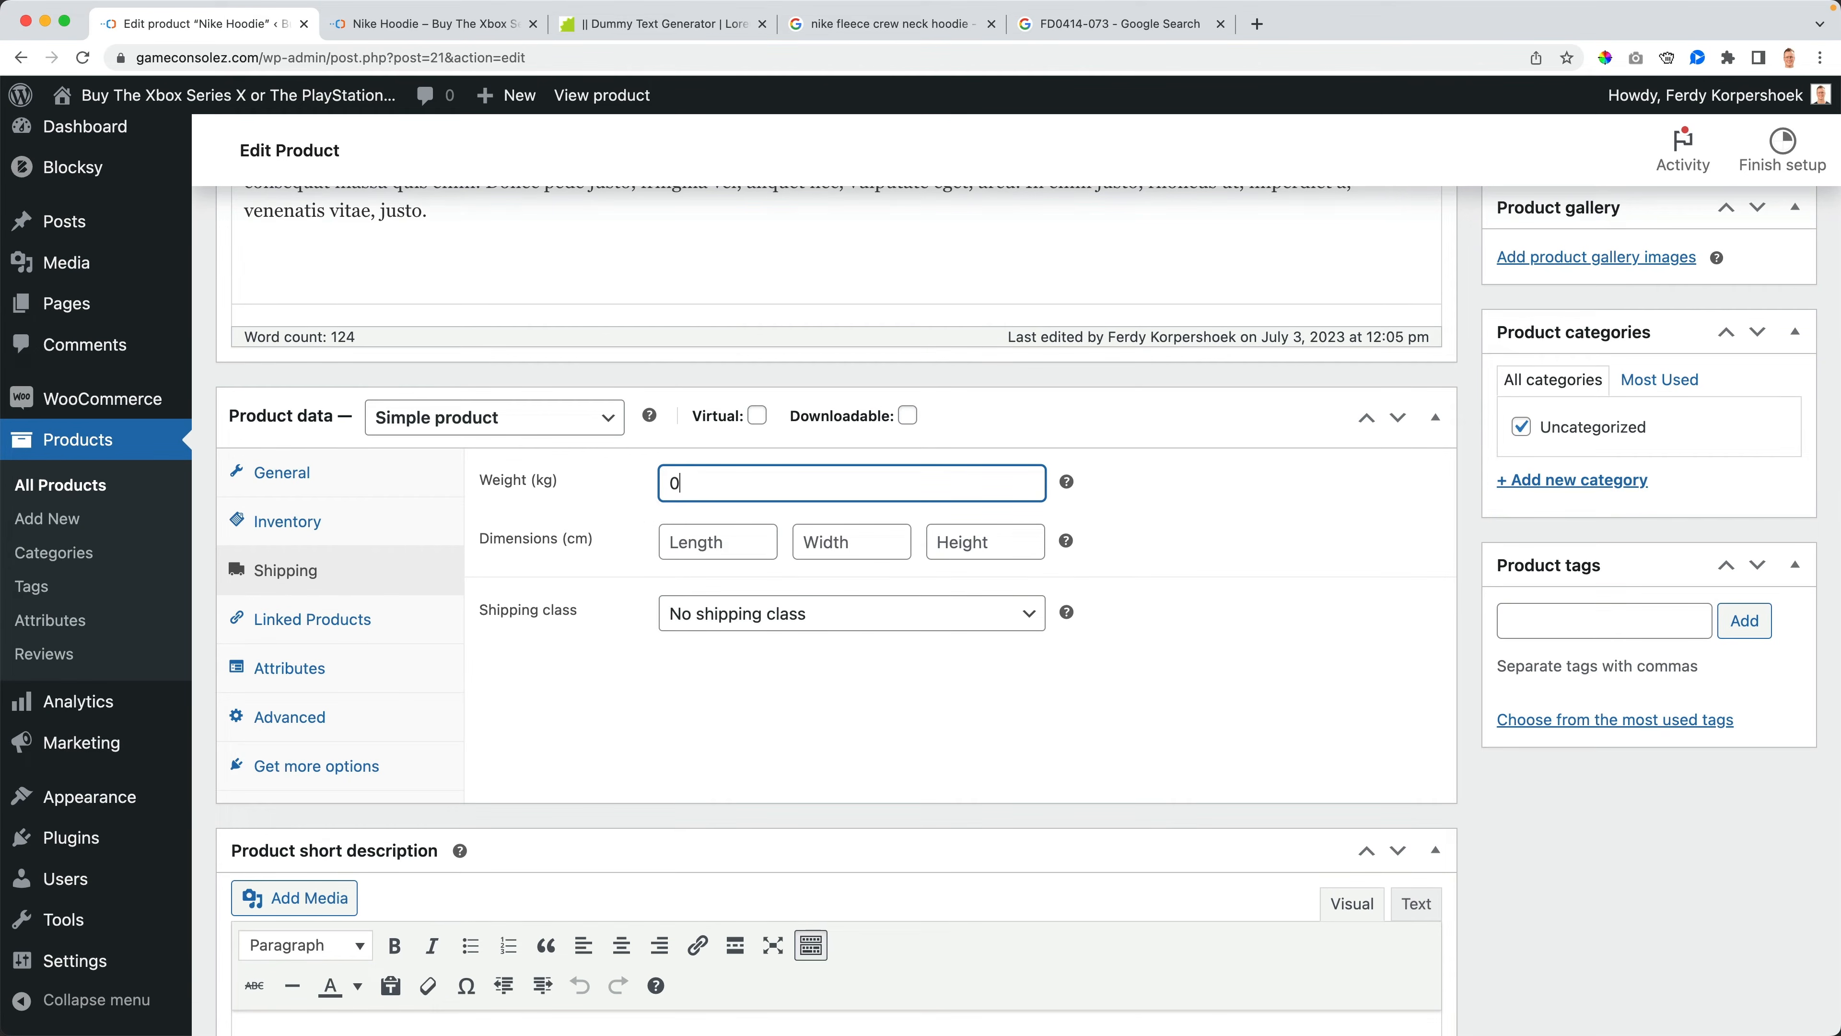
key(Tab)
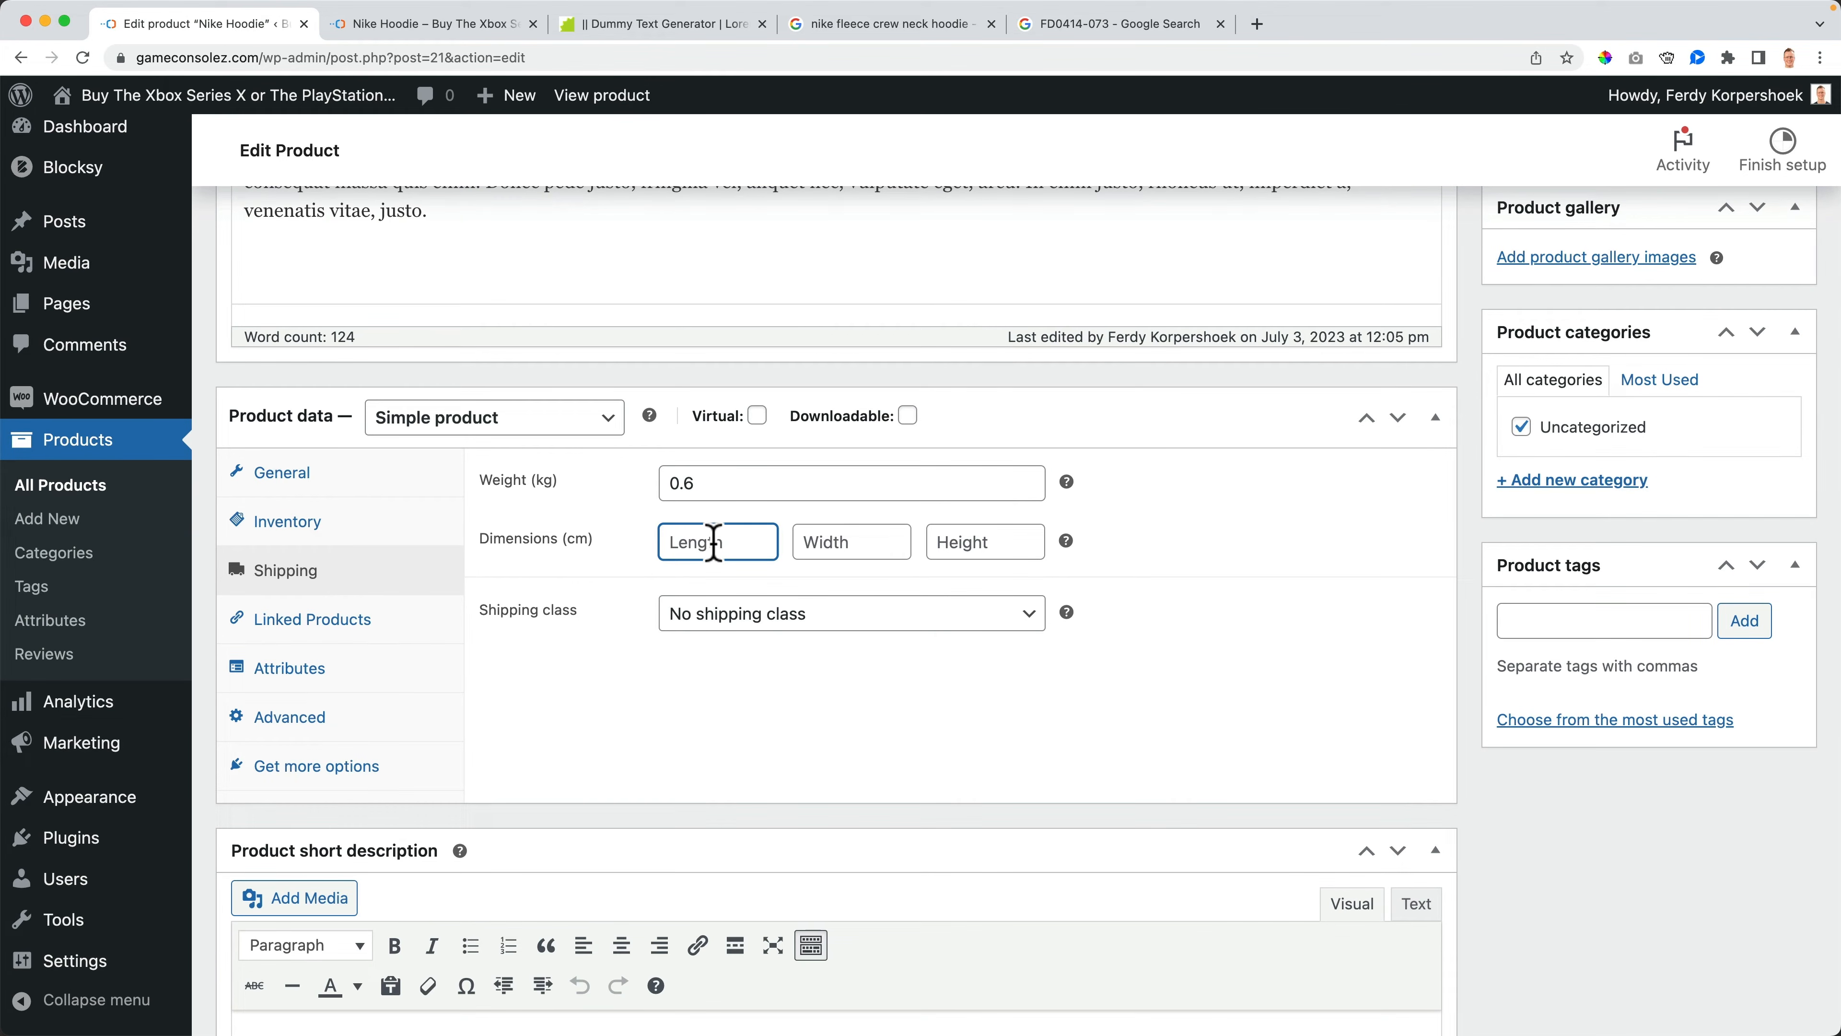
text(30)
key(Tab)
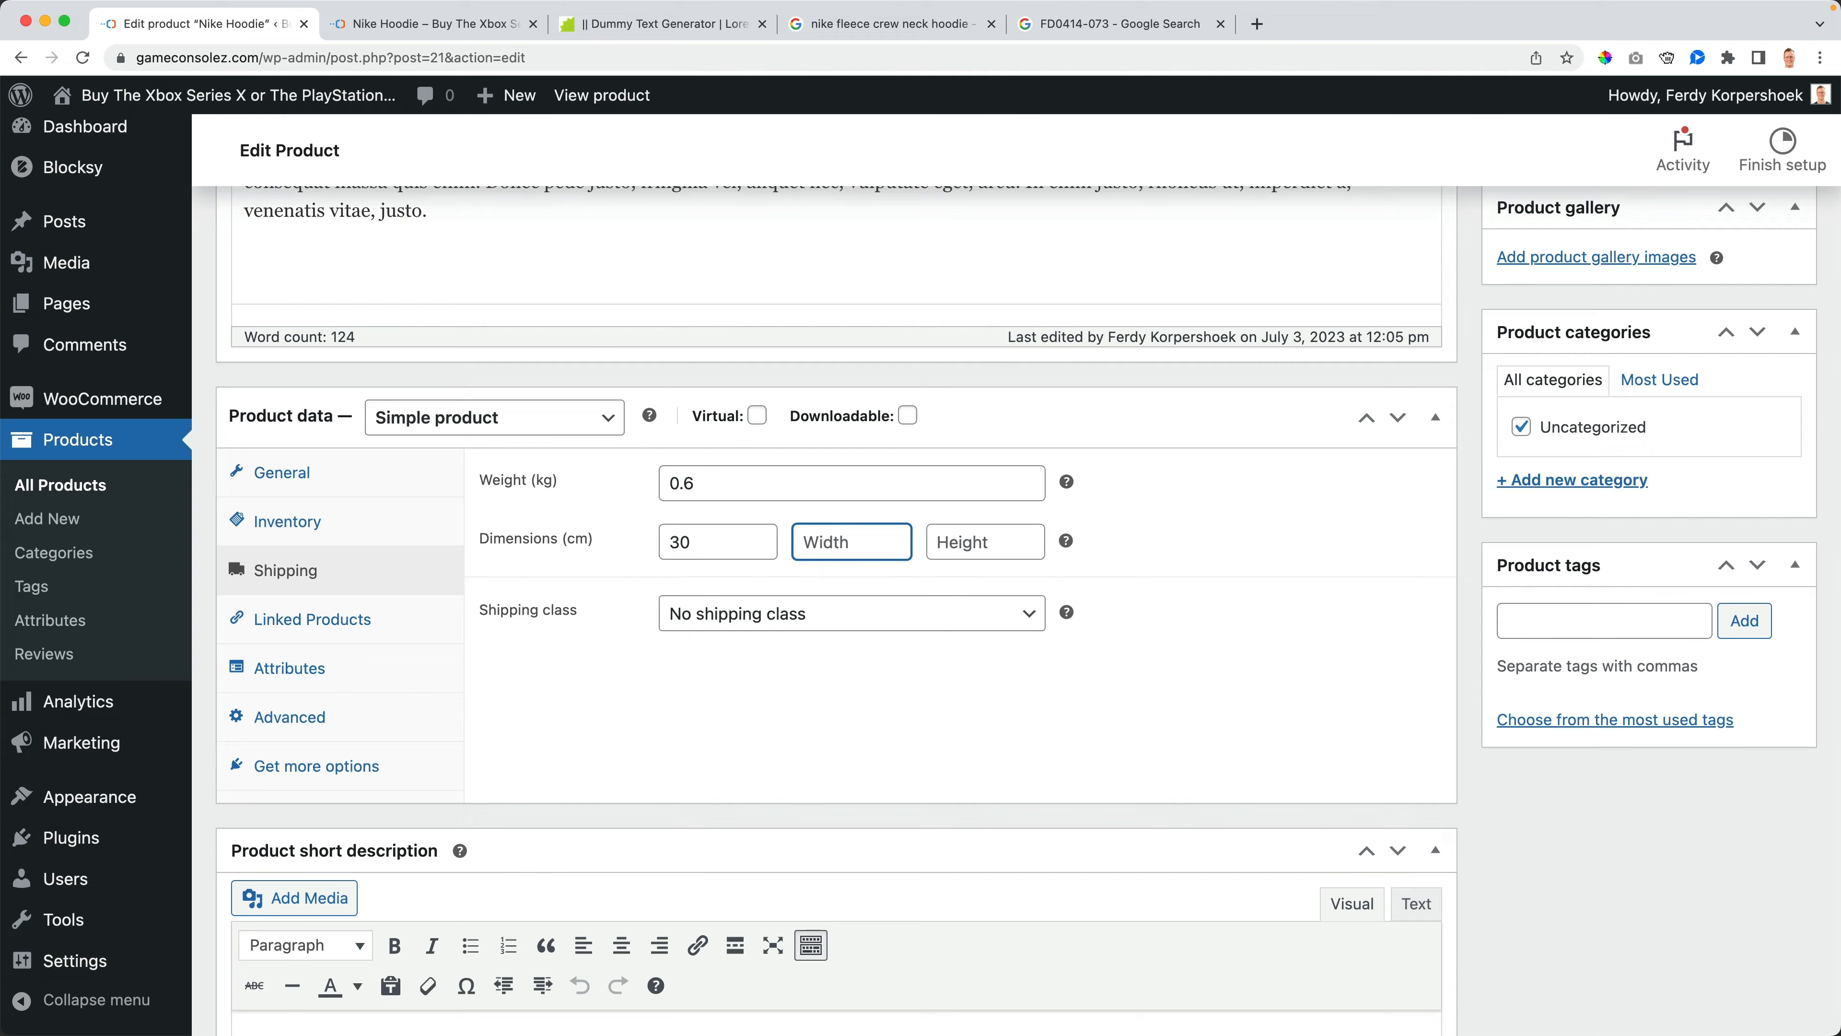
key(Tab)
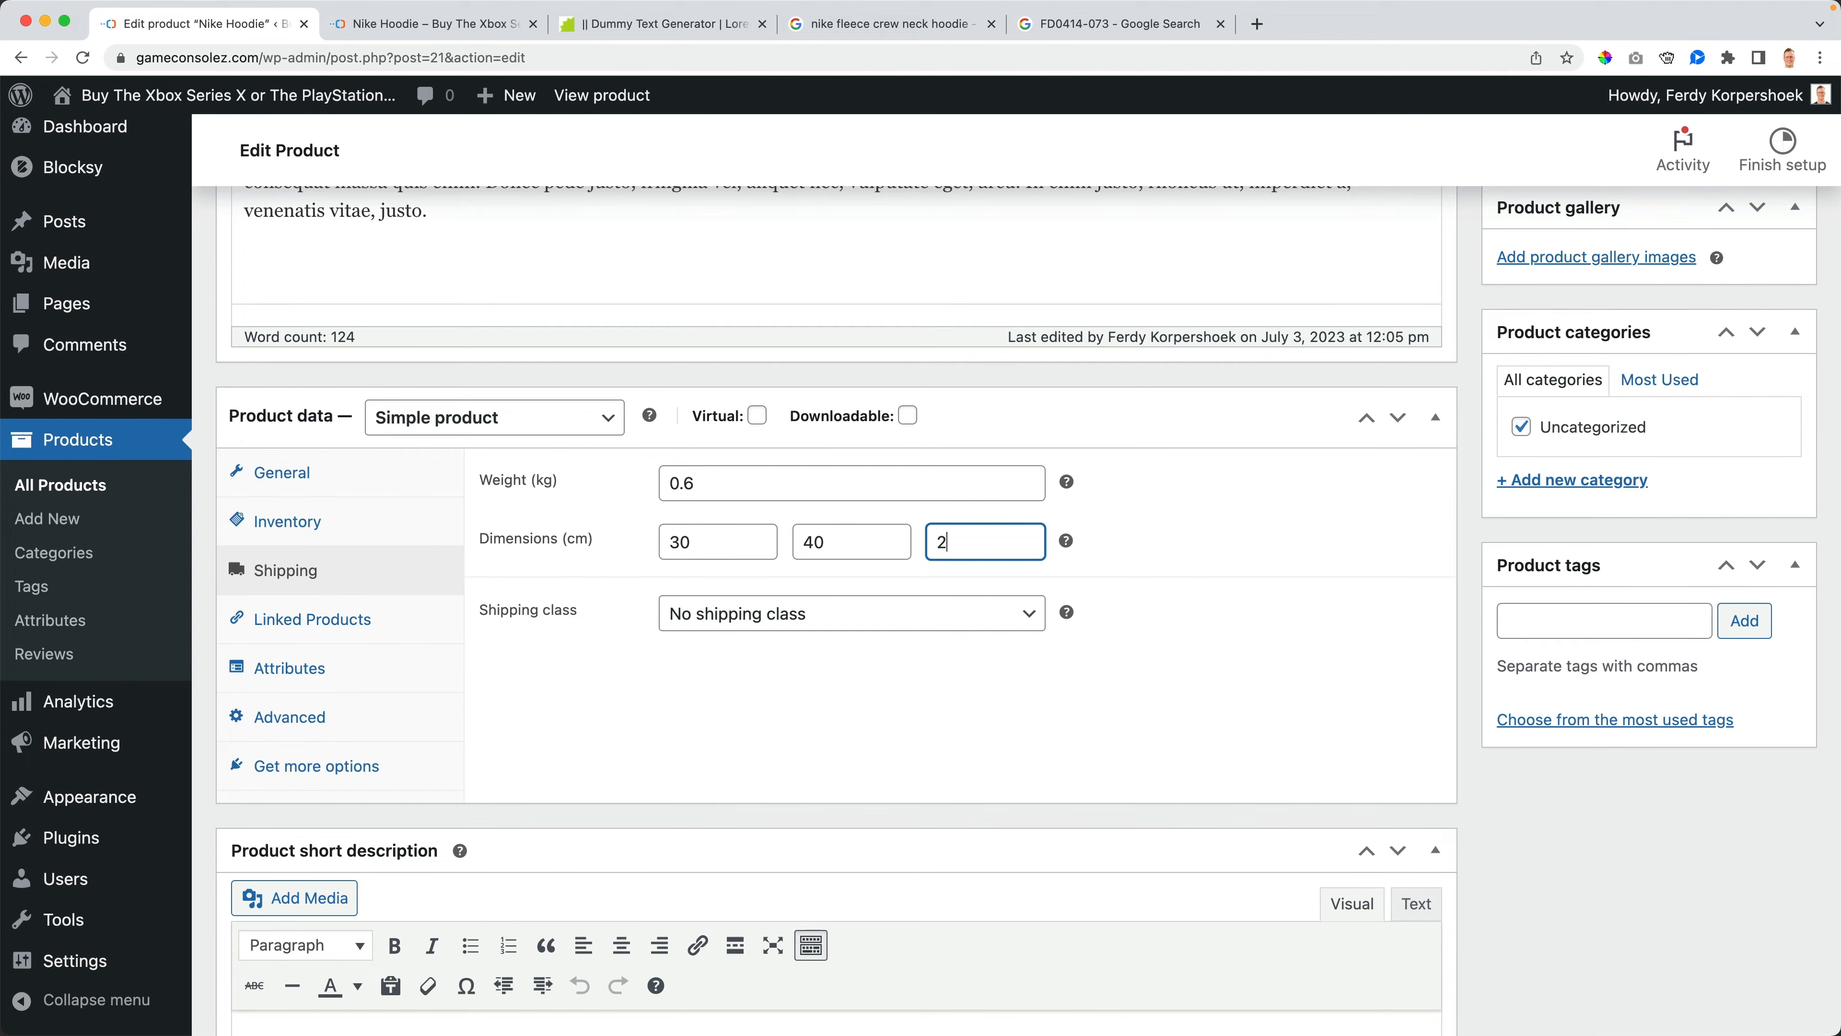
key(Tab)
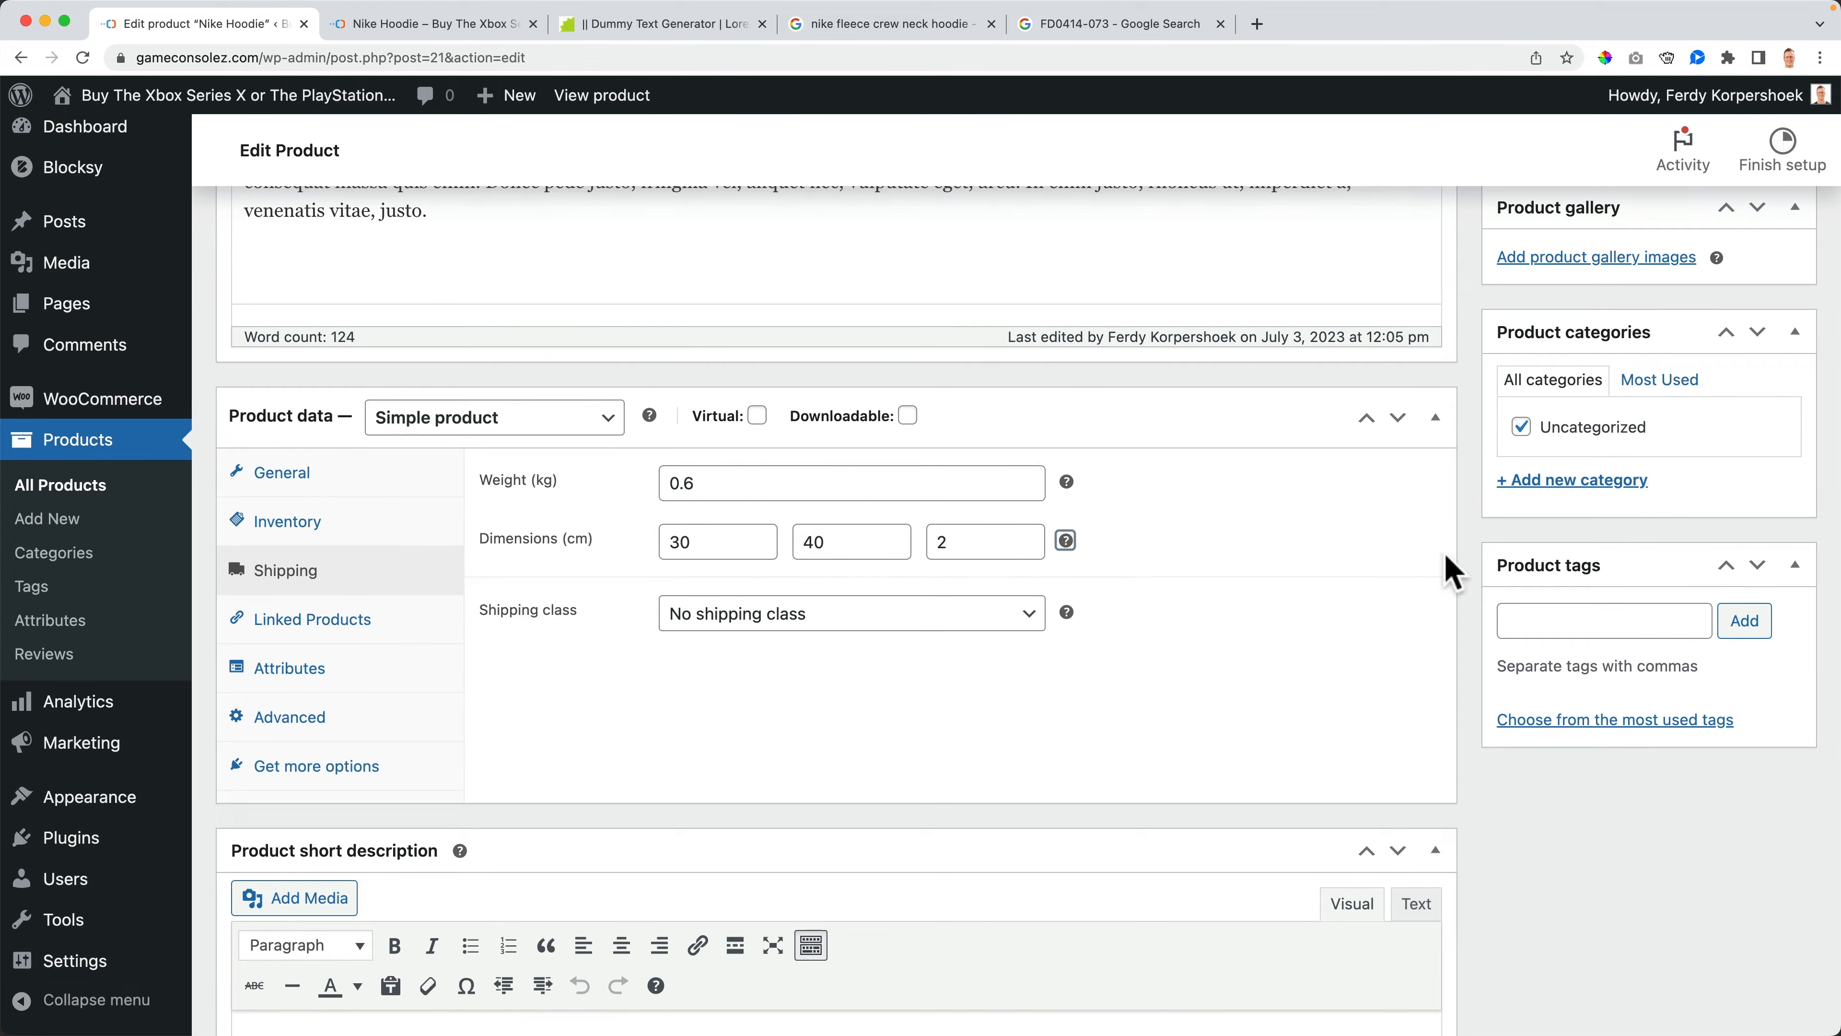
scroll(1447, 563, up, 5)
click(1762, 328)
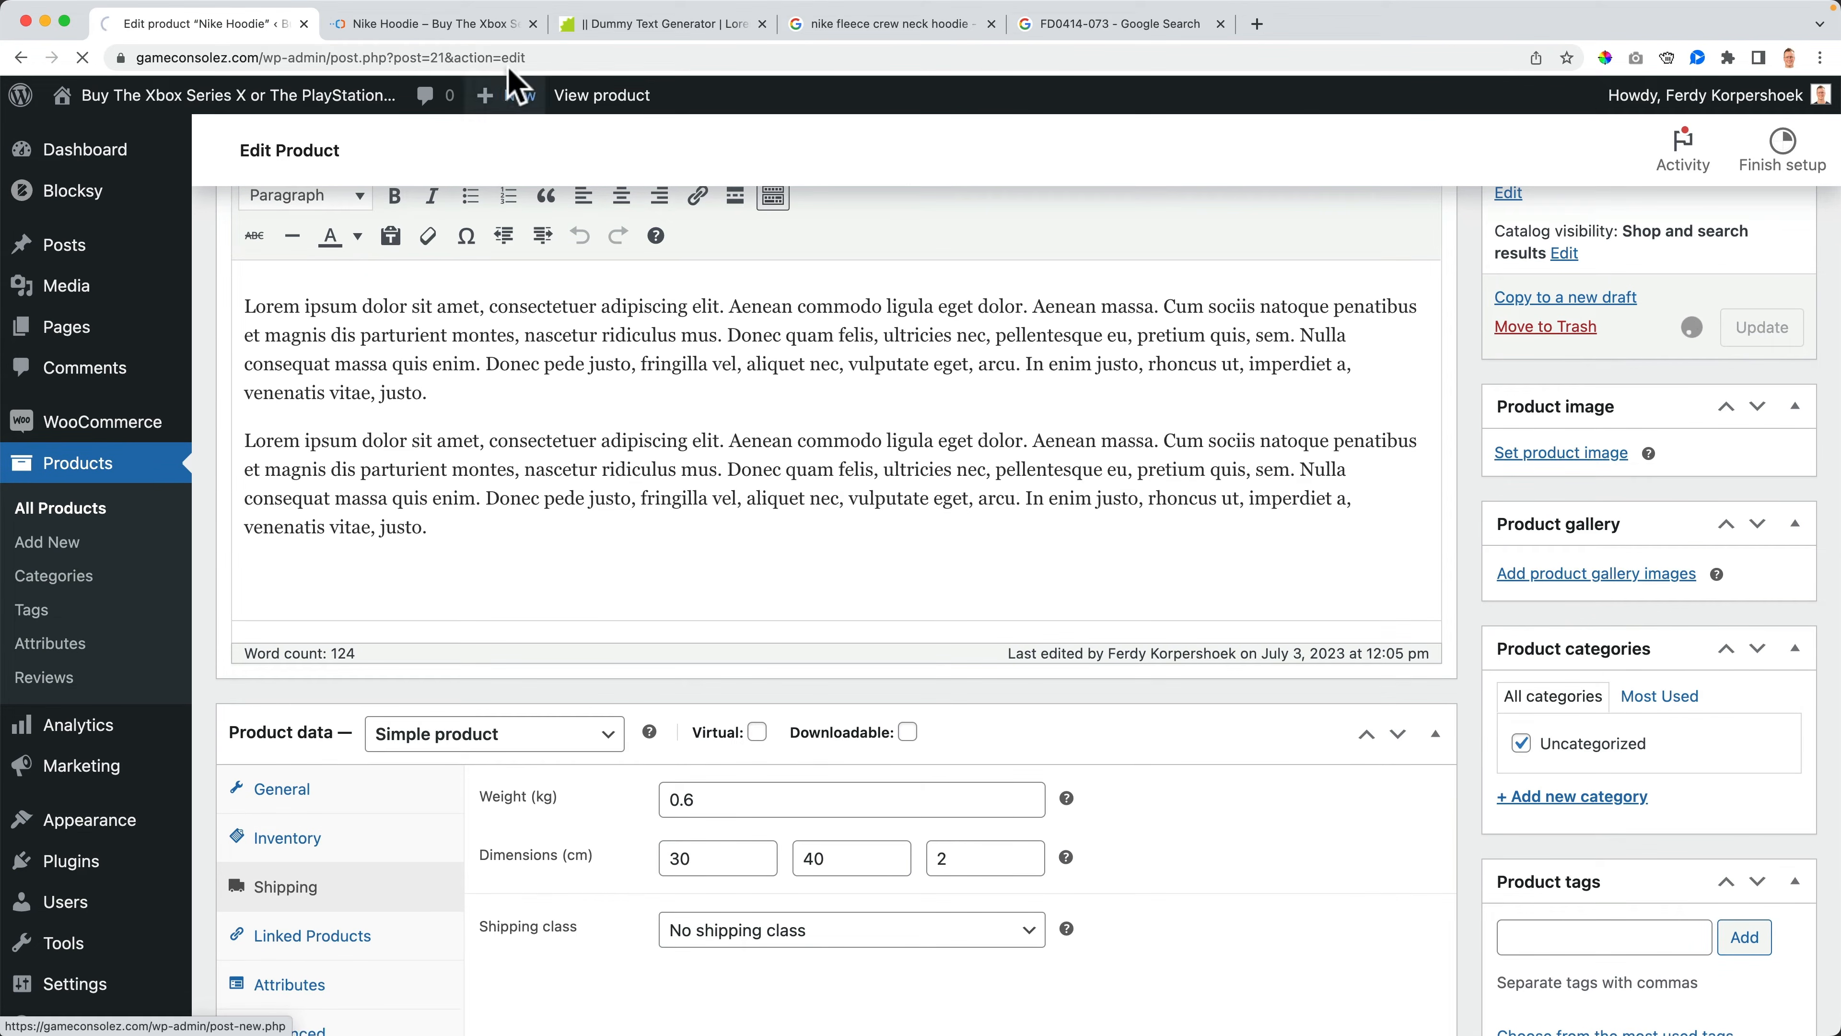
- Open the additional information section on the storefront product page and examine the weight and dimensions
click(432, 24)
scroll(739, 501, up, 10)
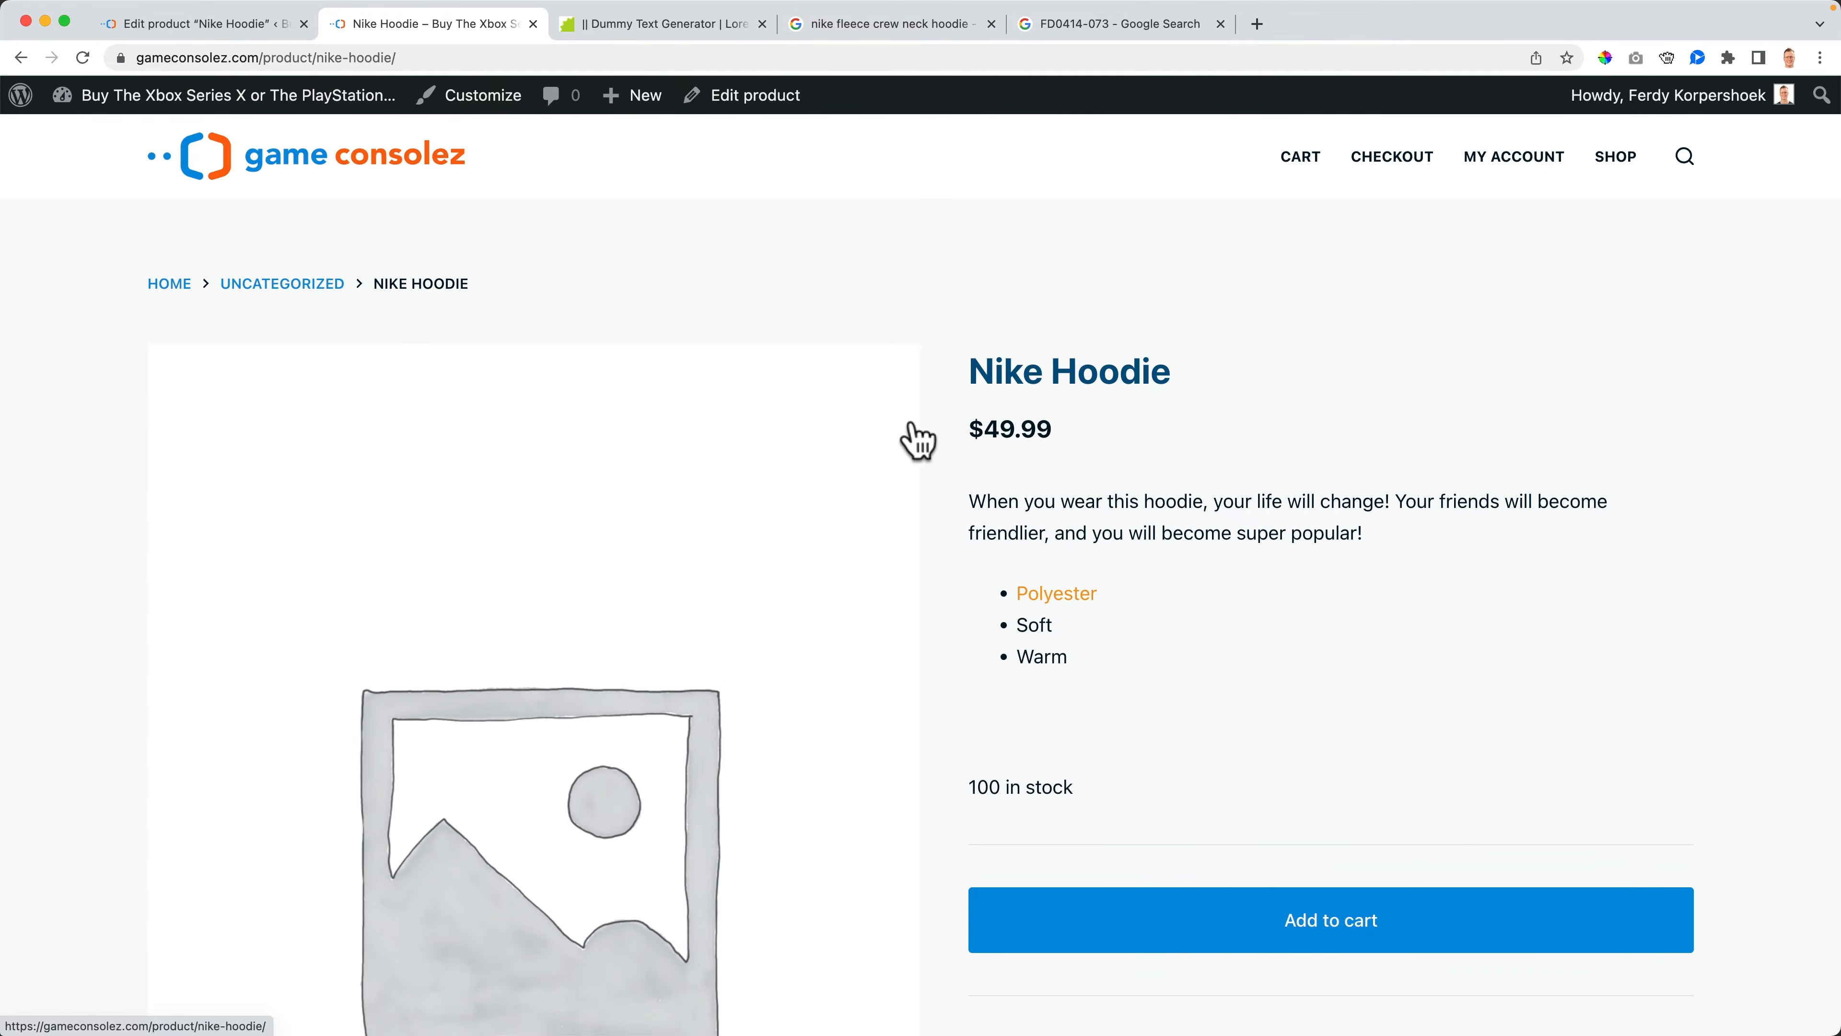
scroll(914, 450, down, 13)
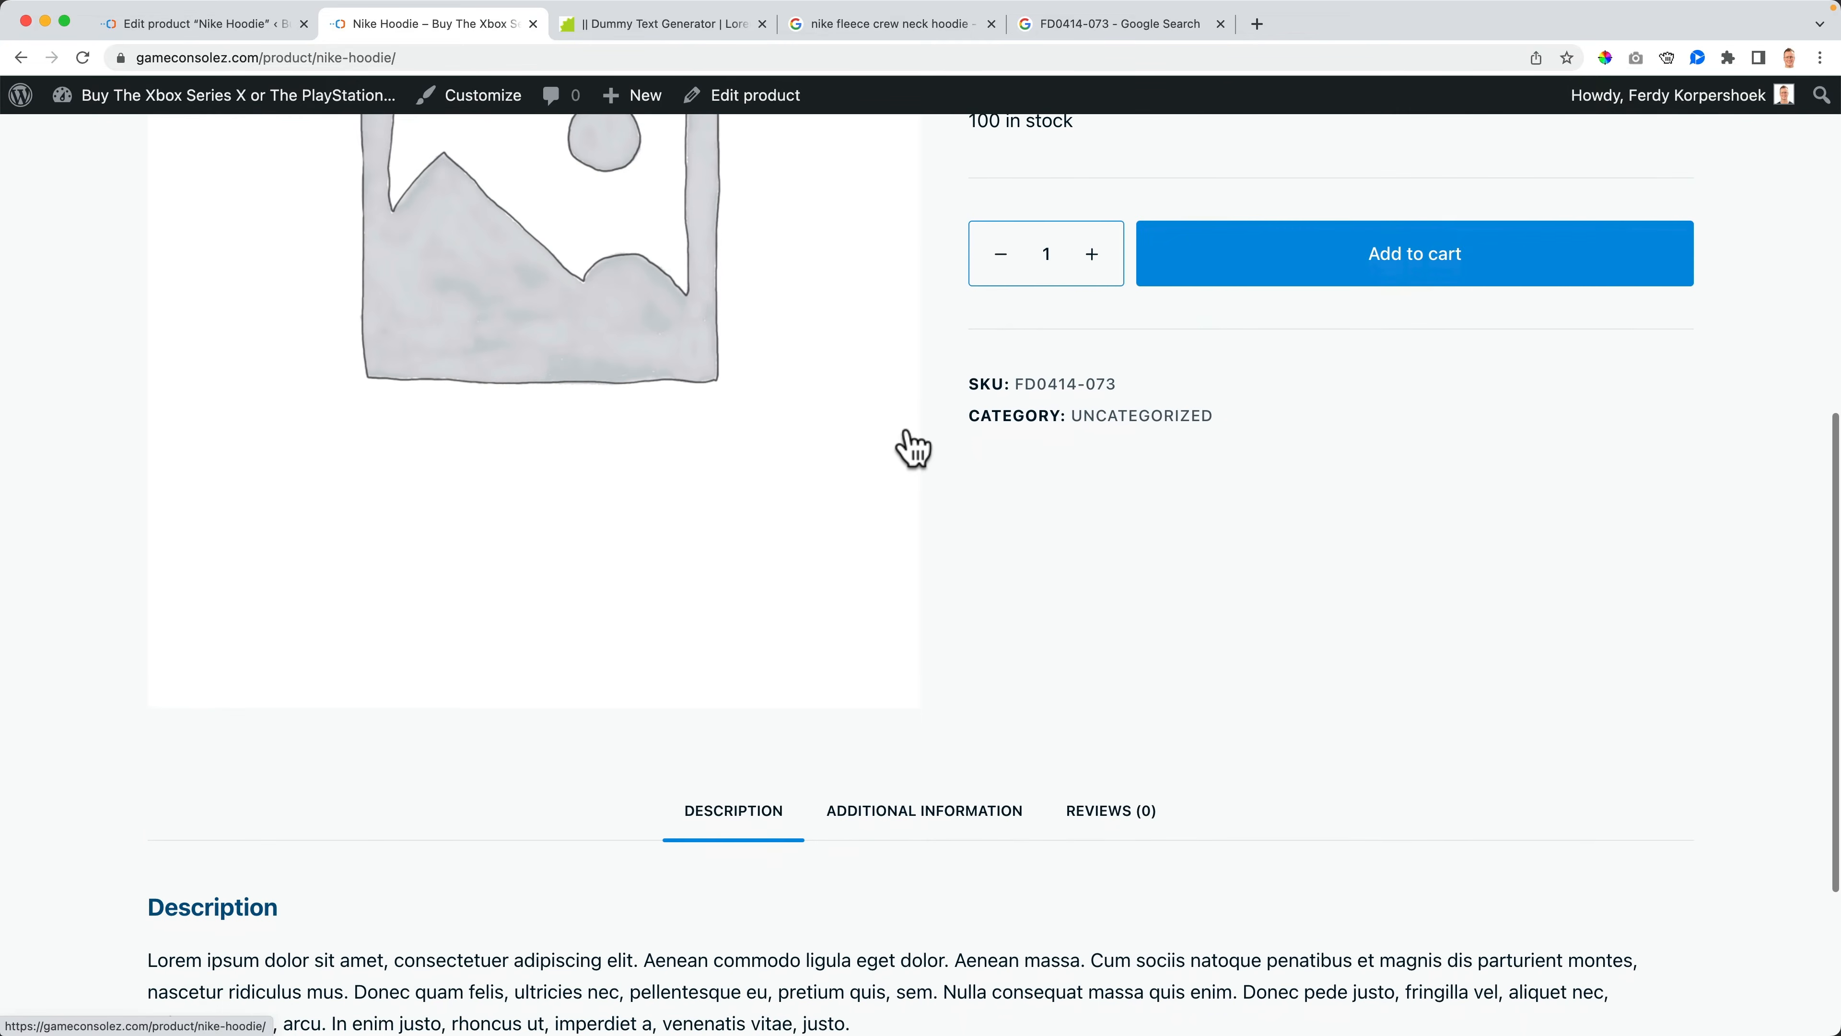
click(921, 537)
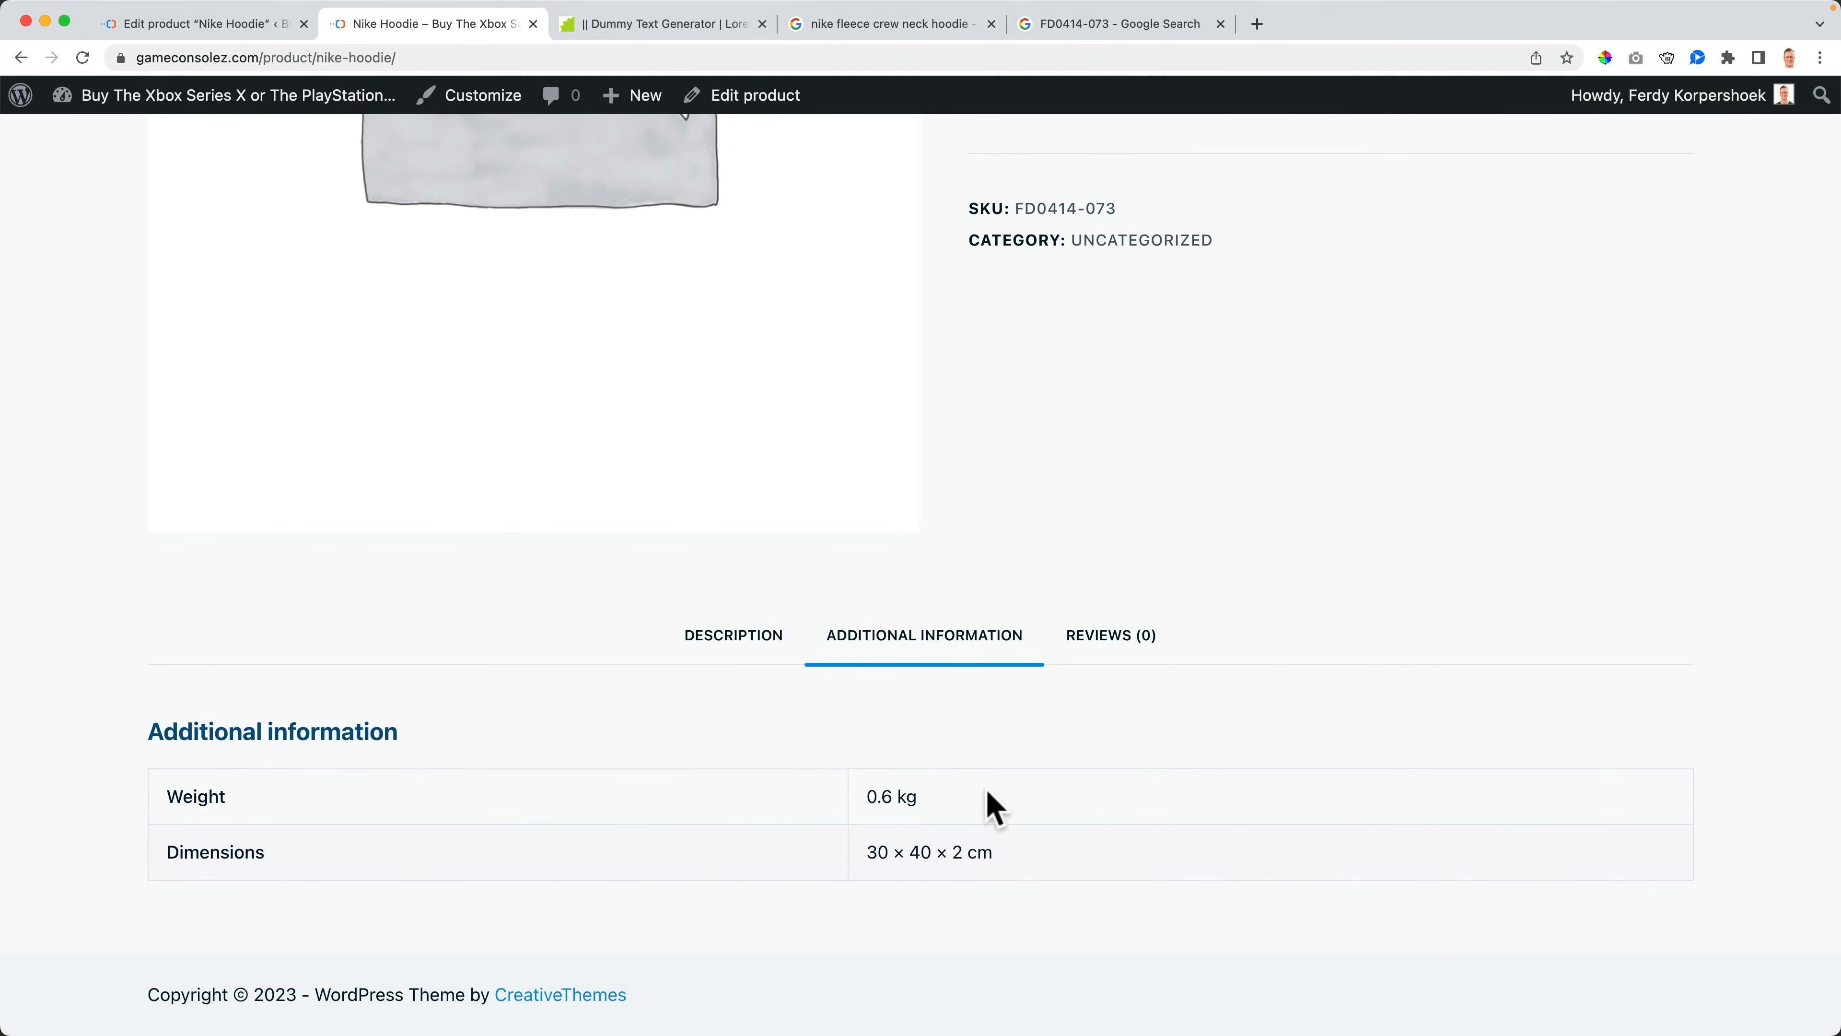
drag(200, 856, 1020, 876)
click(1044, 871)
drag(888, 804, 954, 800)
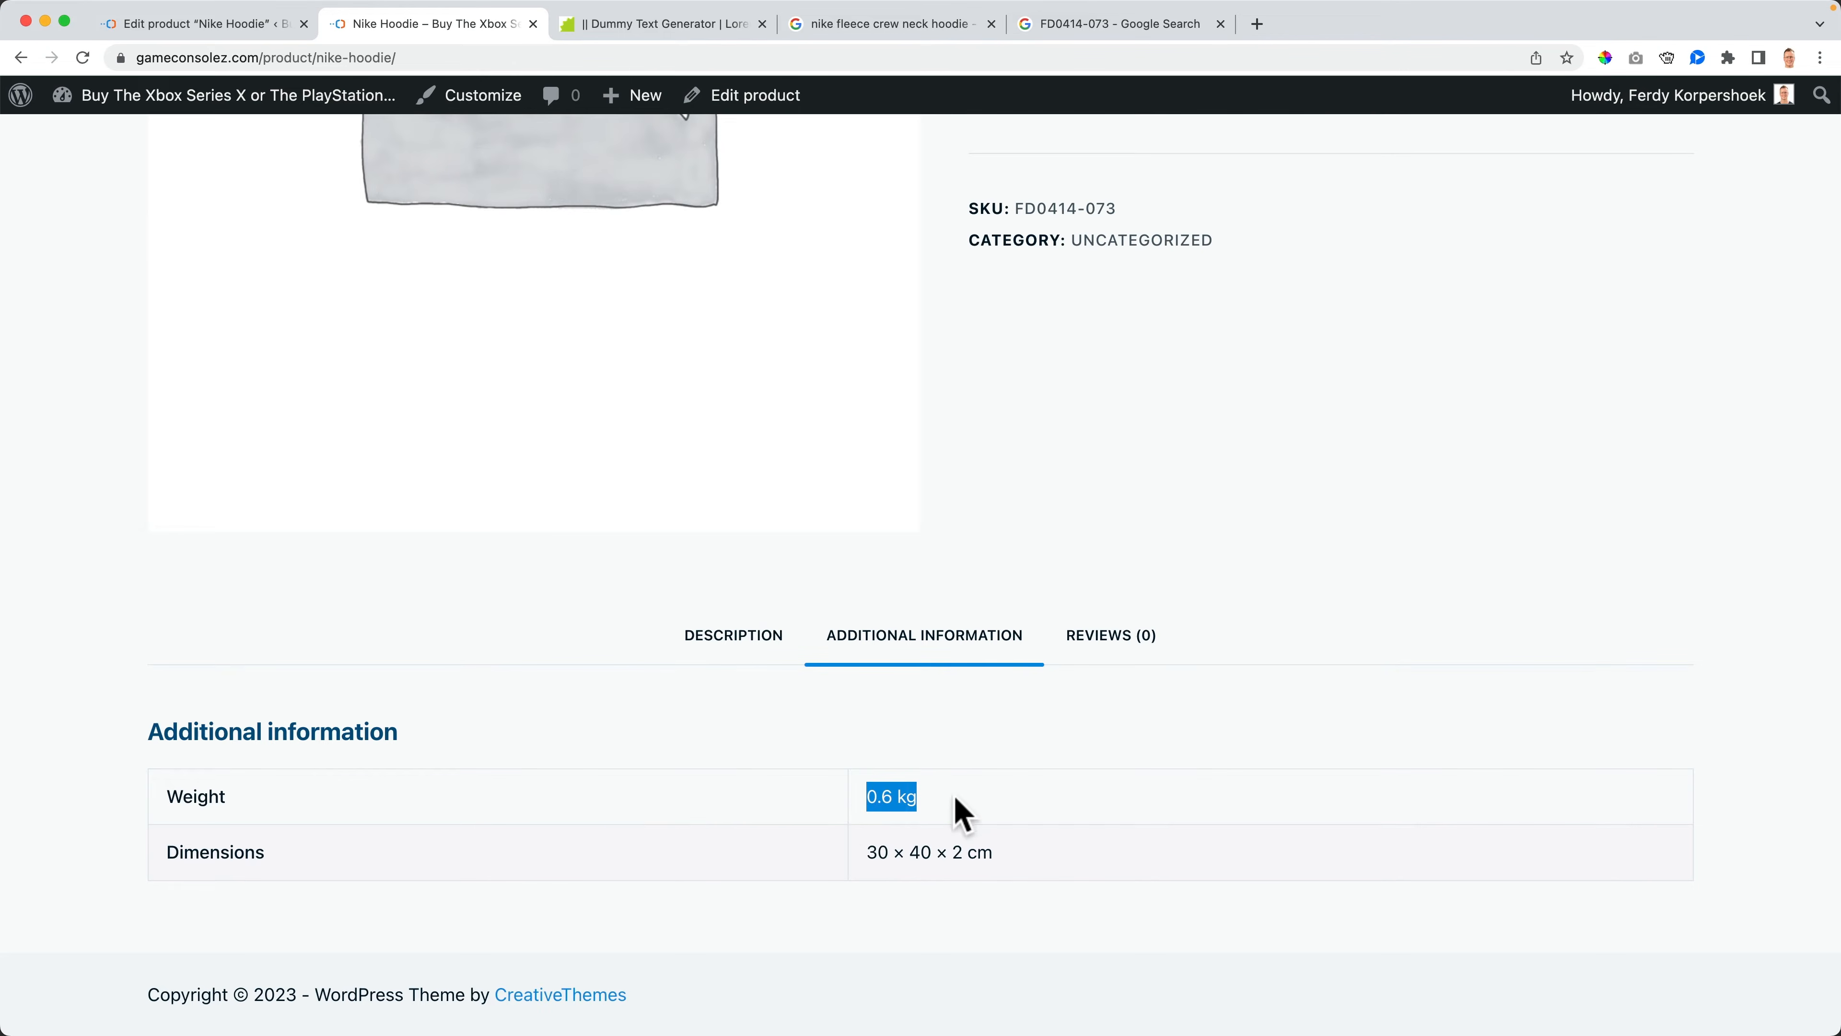
drag(1026, 853, 861, 803)
click(928, 803)
- Set the store's weight unit to lbs and dimensions unit to in in the WooCommerce product settings and save
click(233, 26)
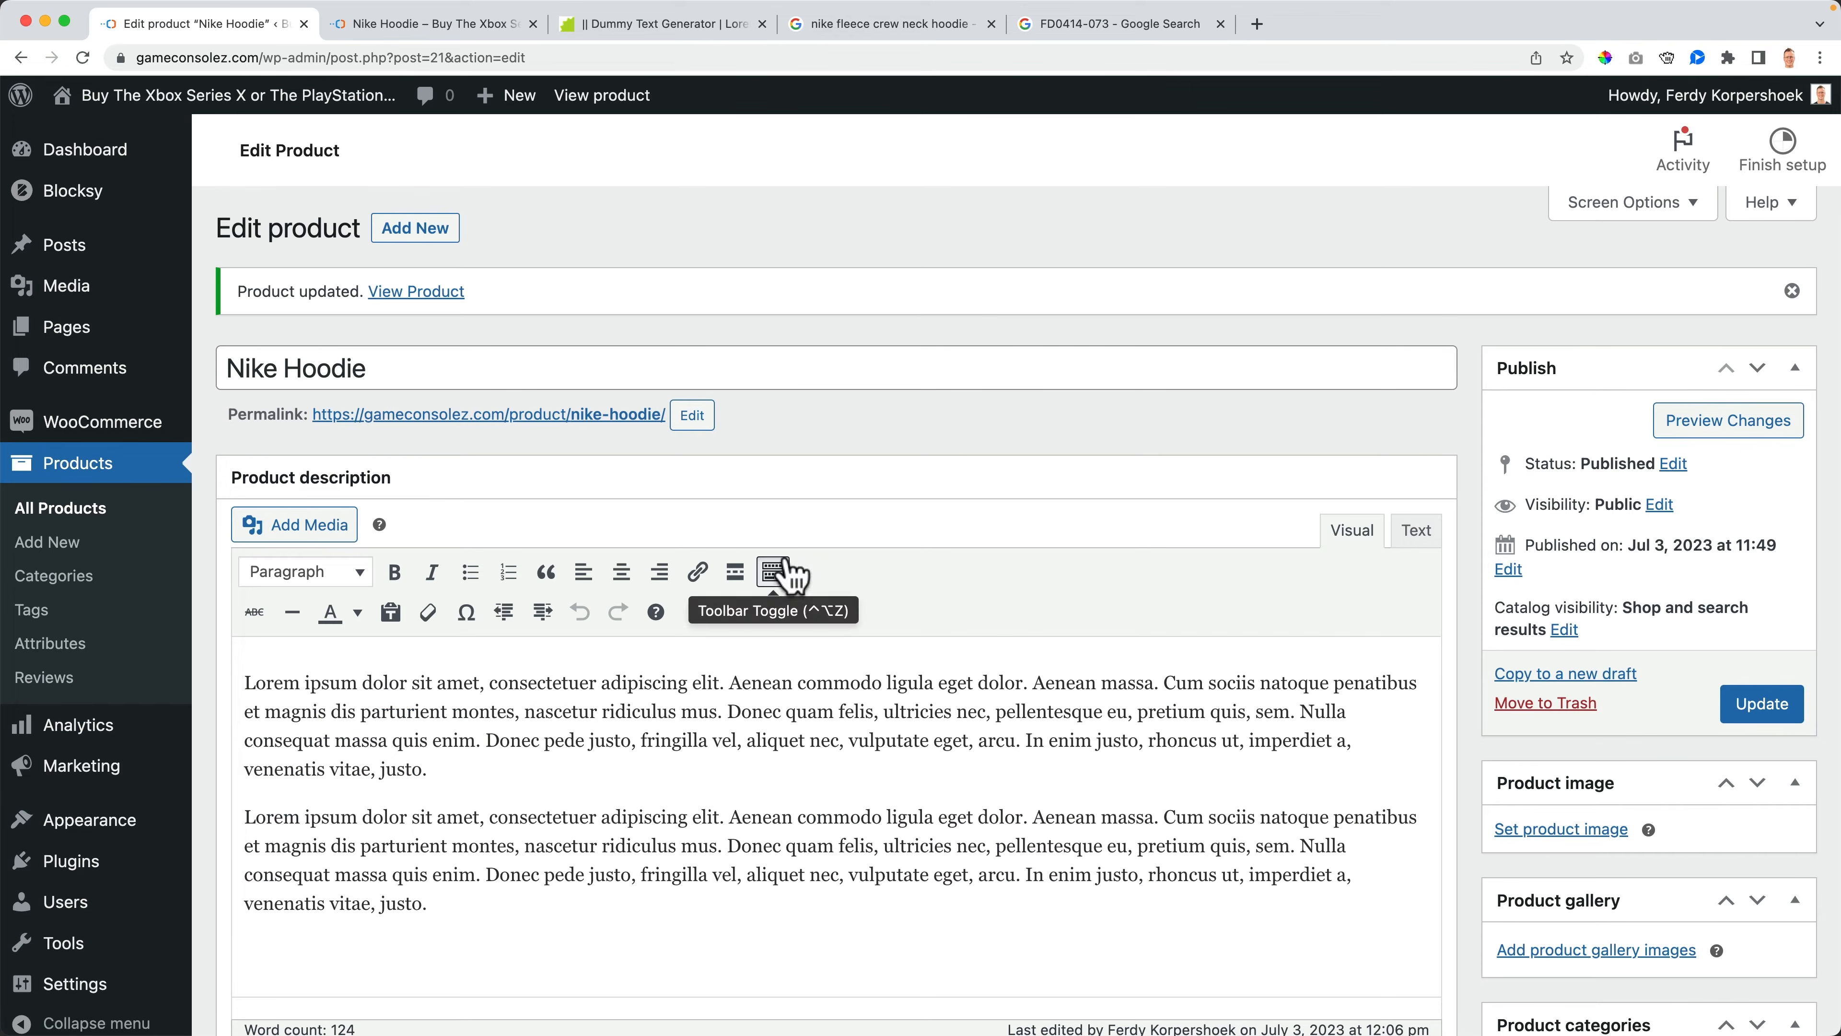
click(91, 429)
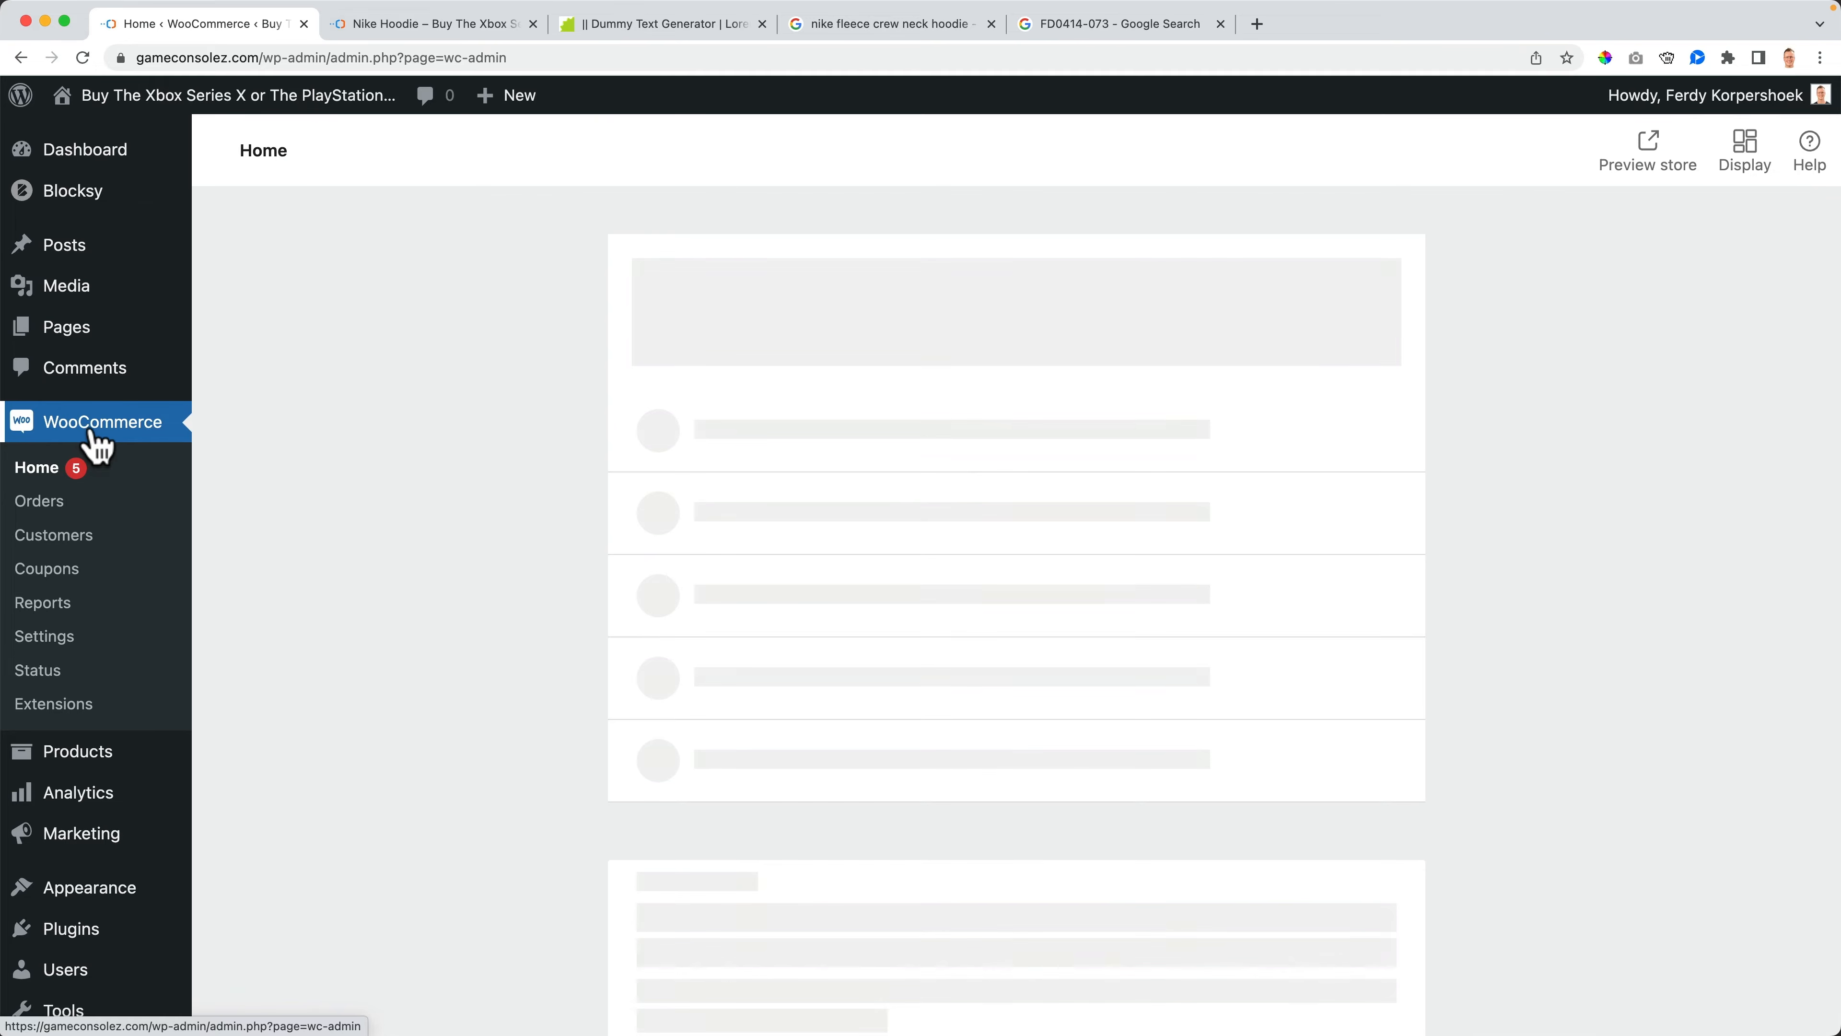
click(64, 637)
click(401, 264)
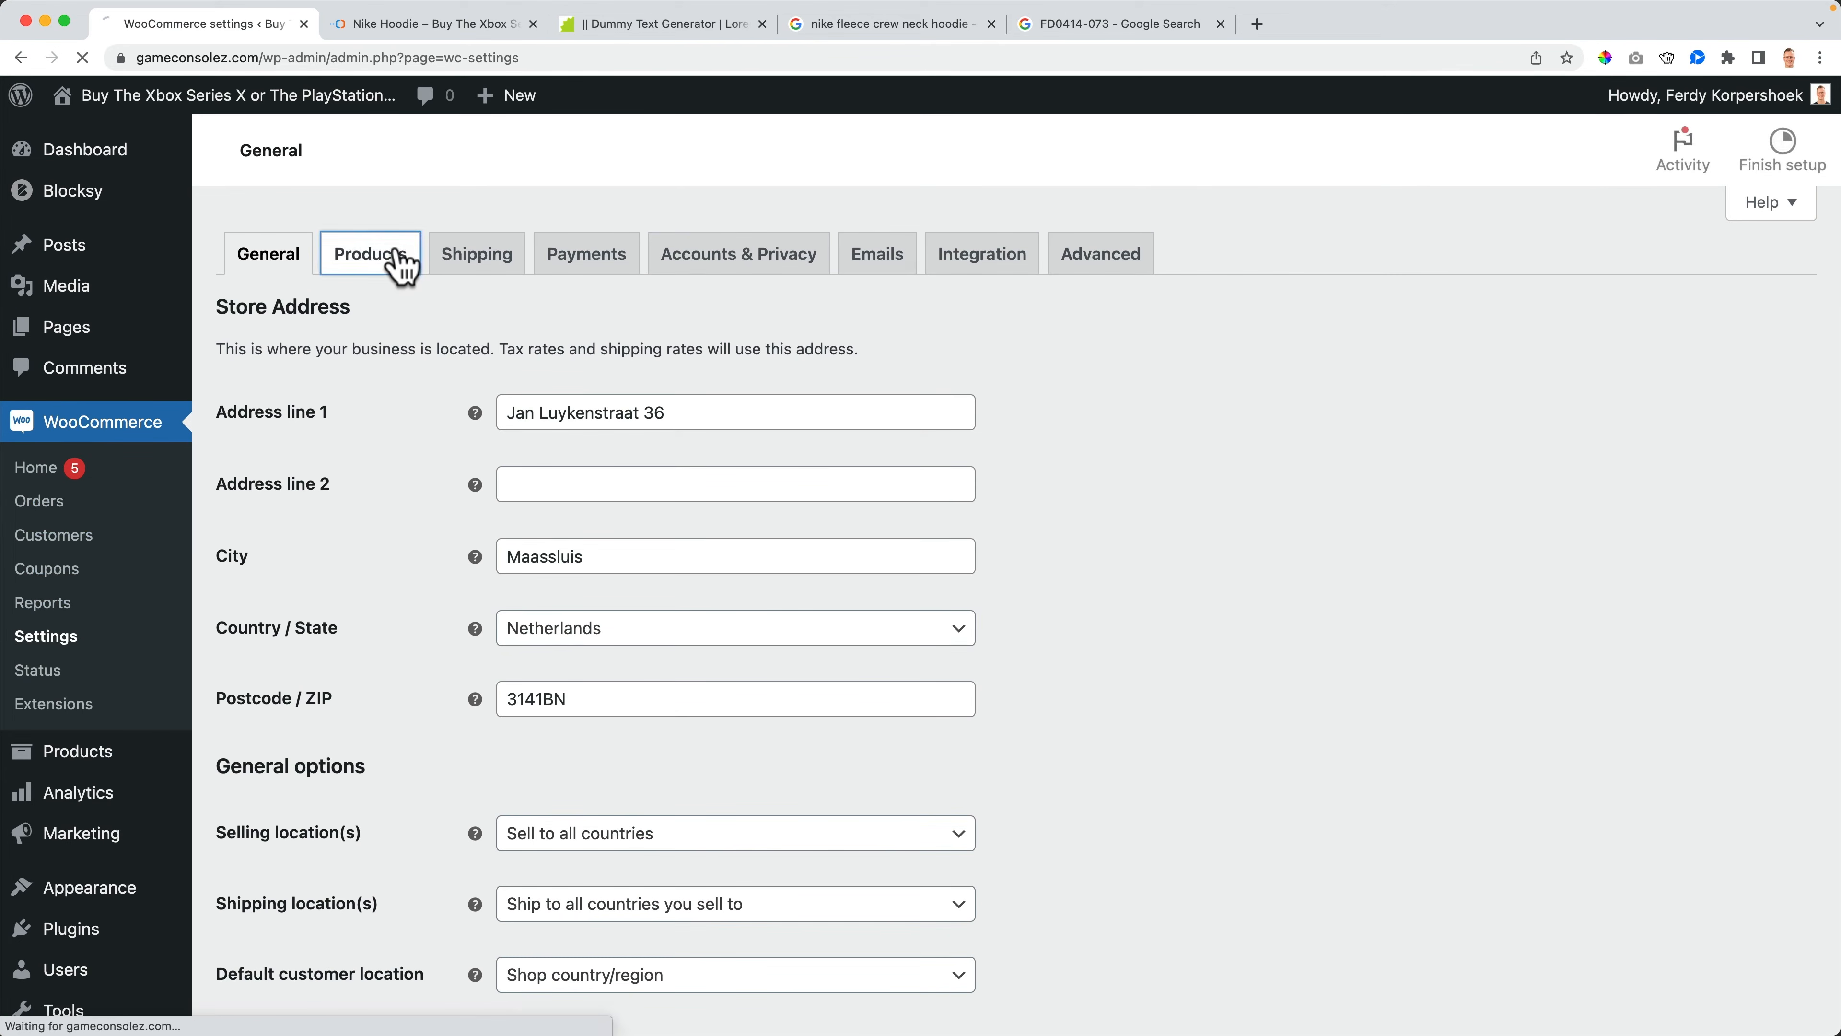
scroll(441, 522, down, 3)
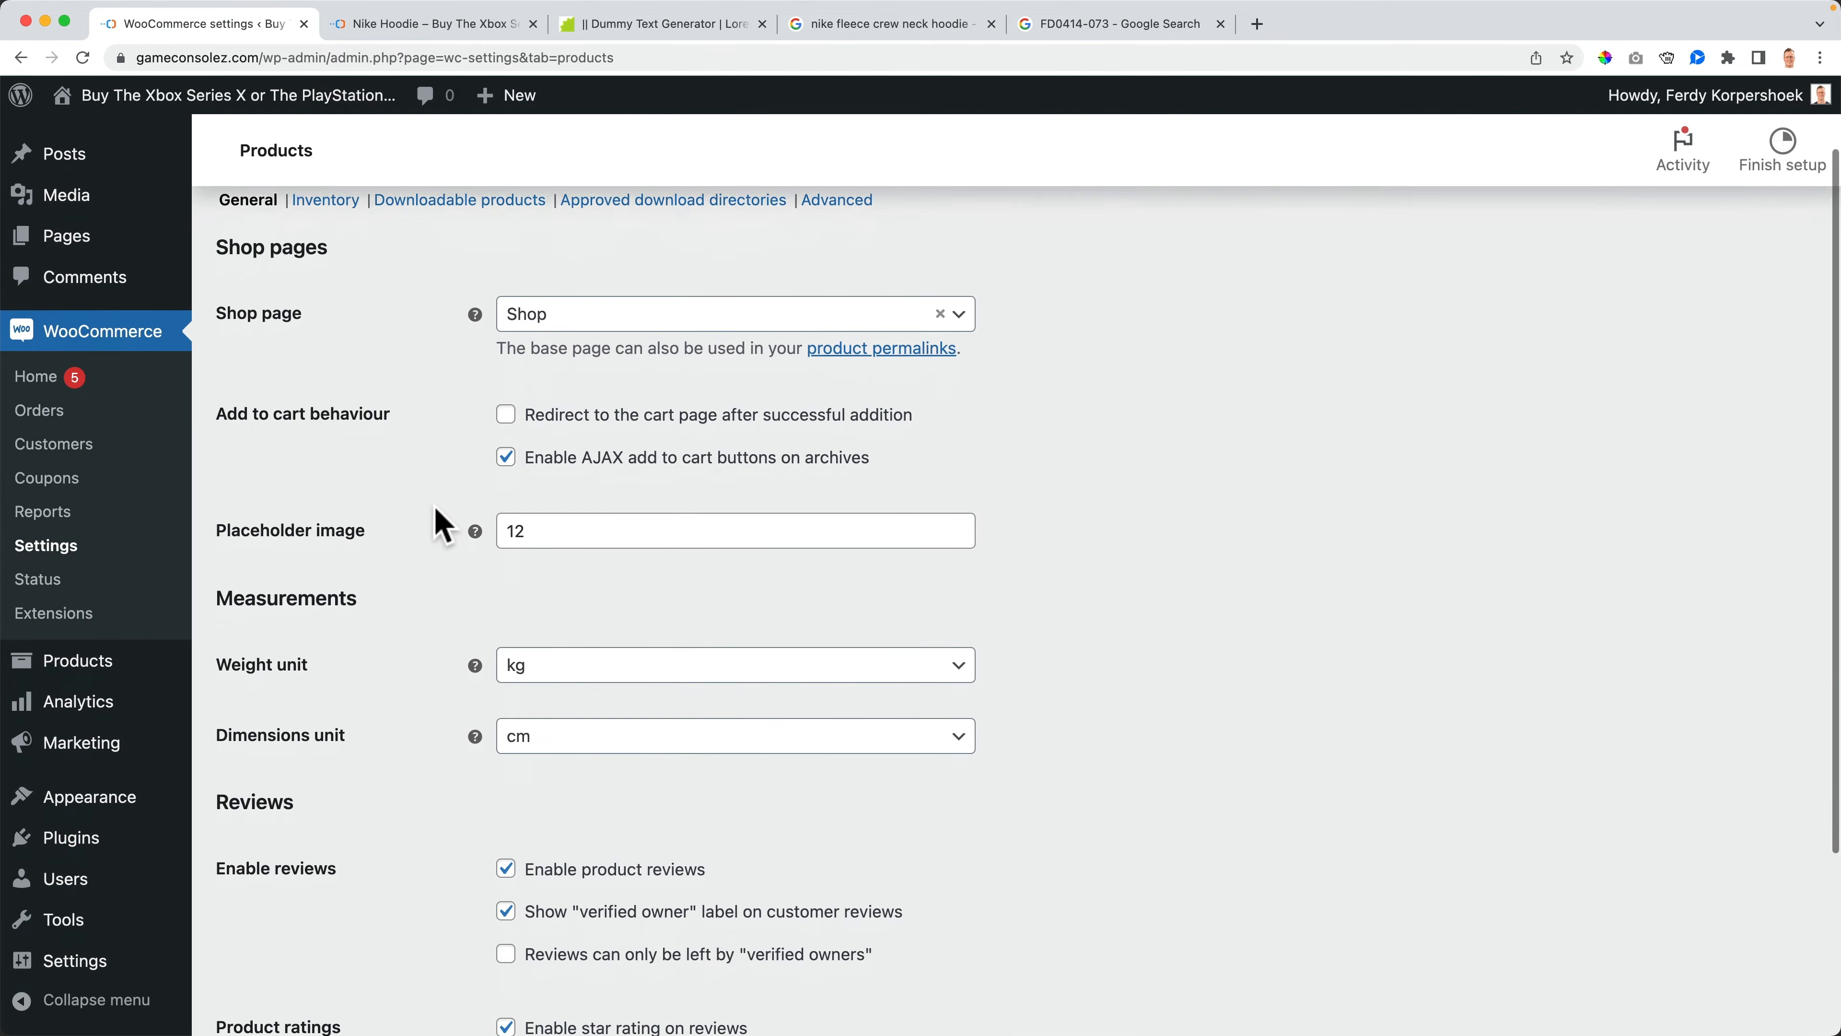
click(557, 601)
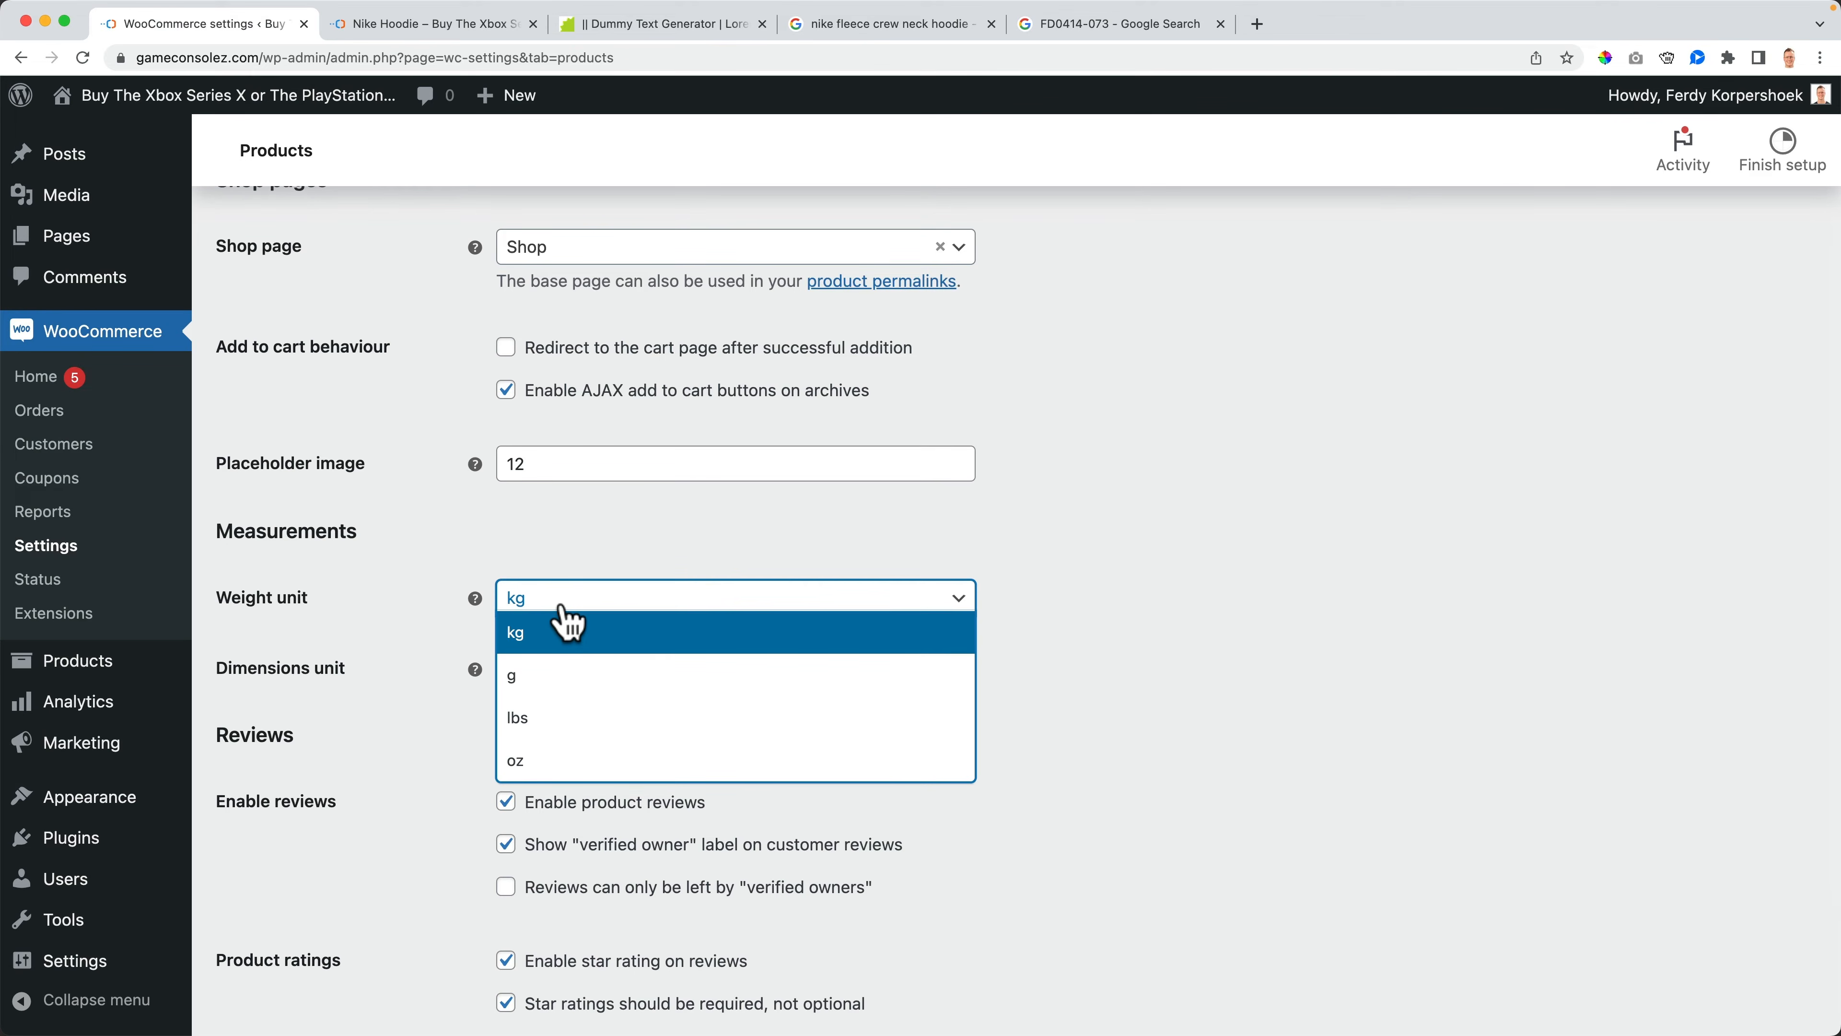
click(559, 718)
click(570, 681)
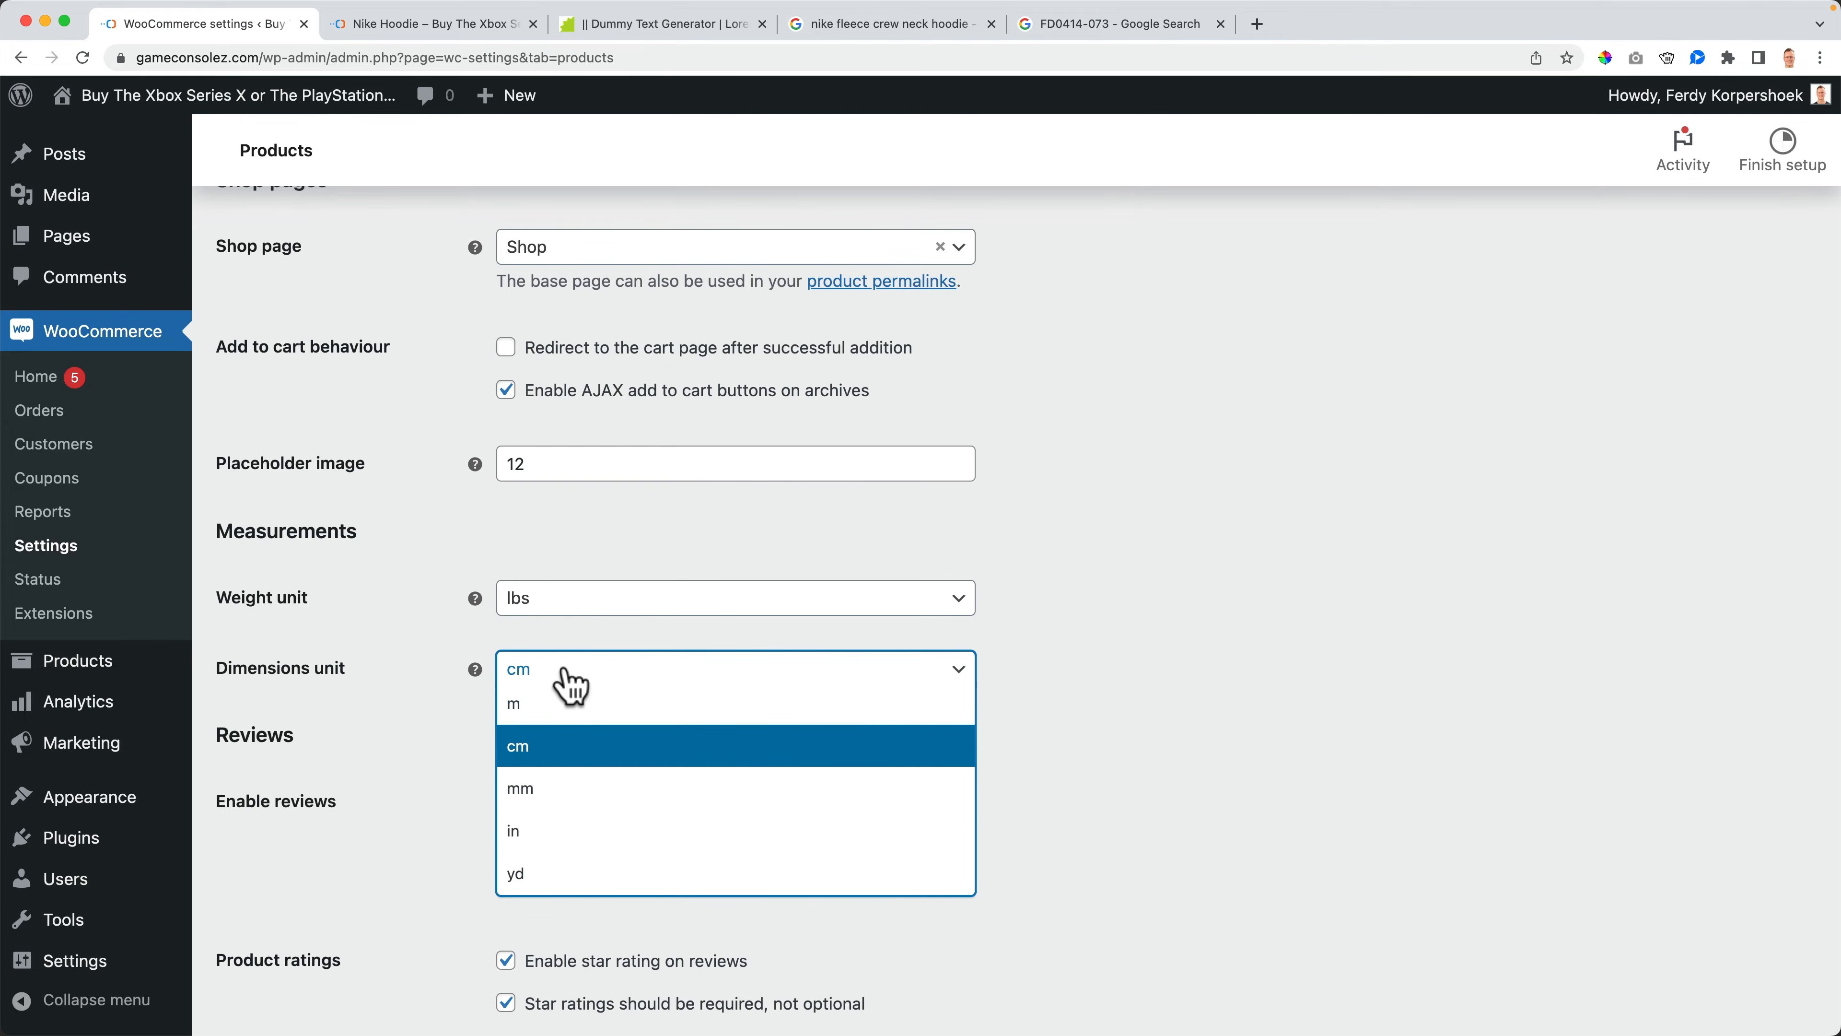
click(544, 832)
scroll(439, 754, down, 3)
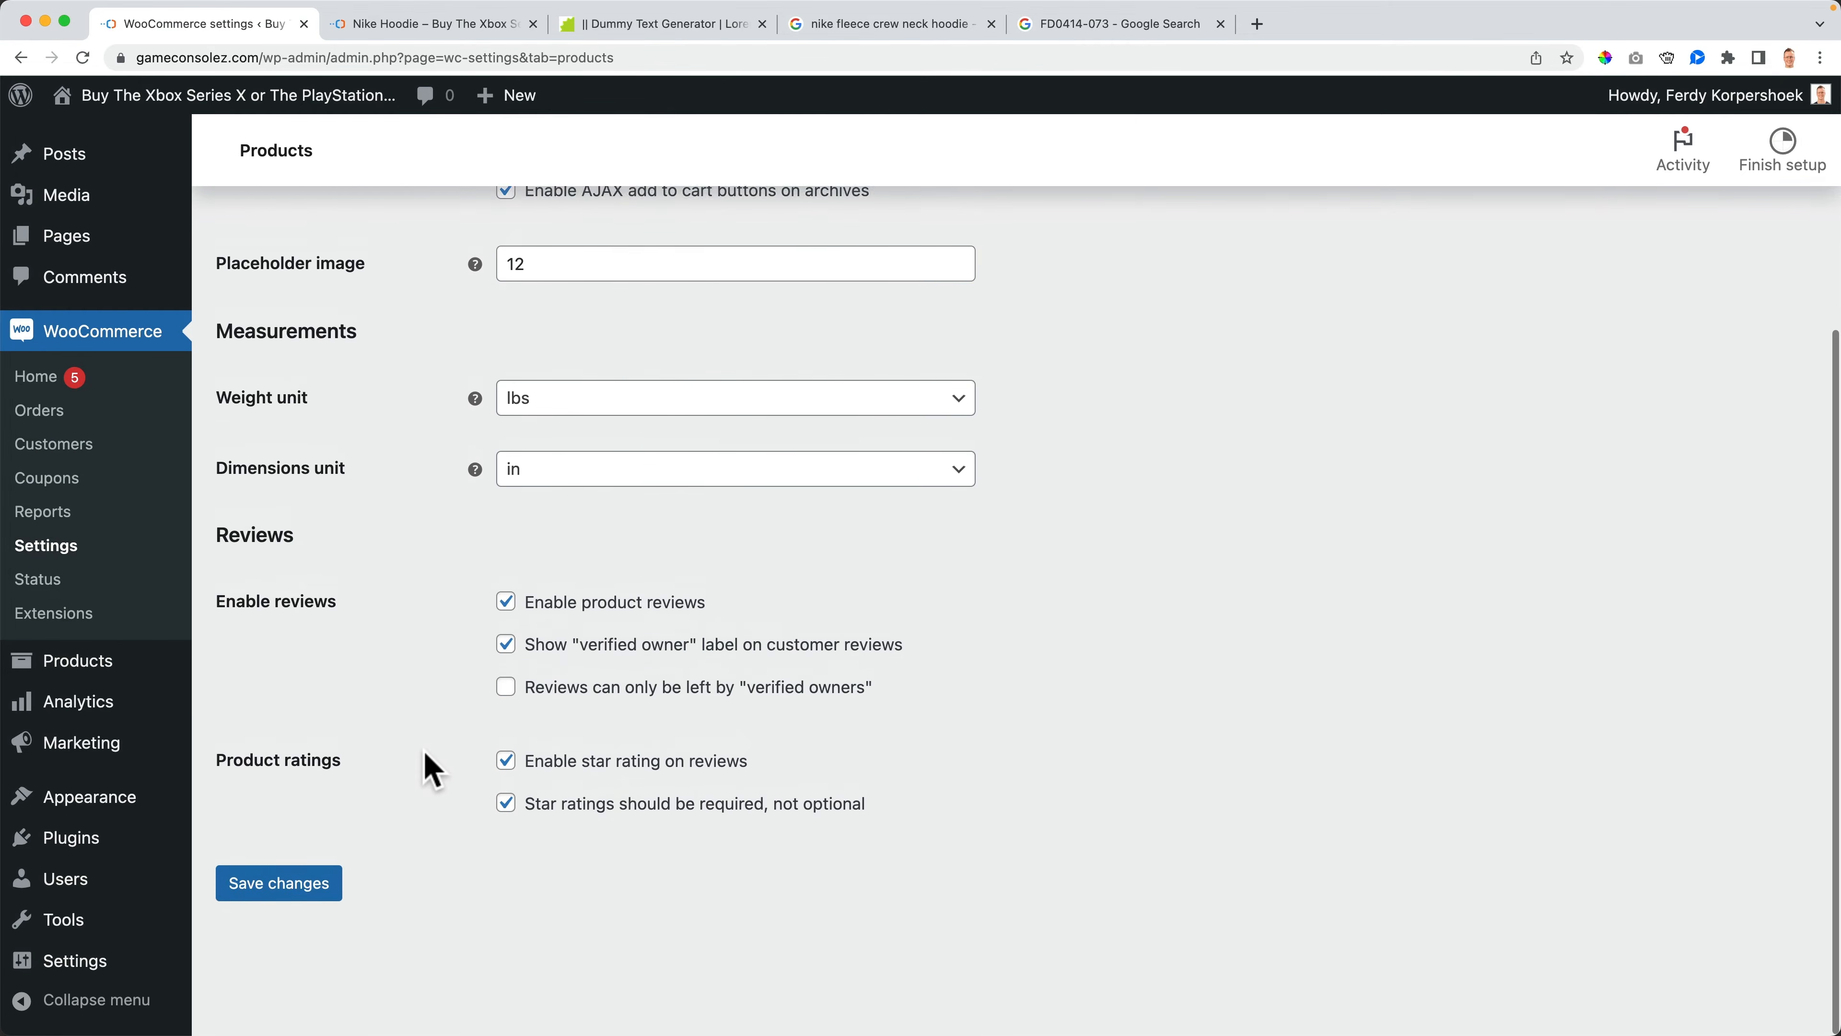
click(311, 889)
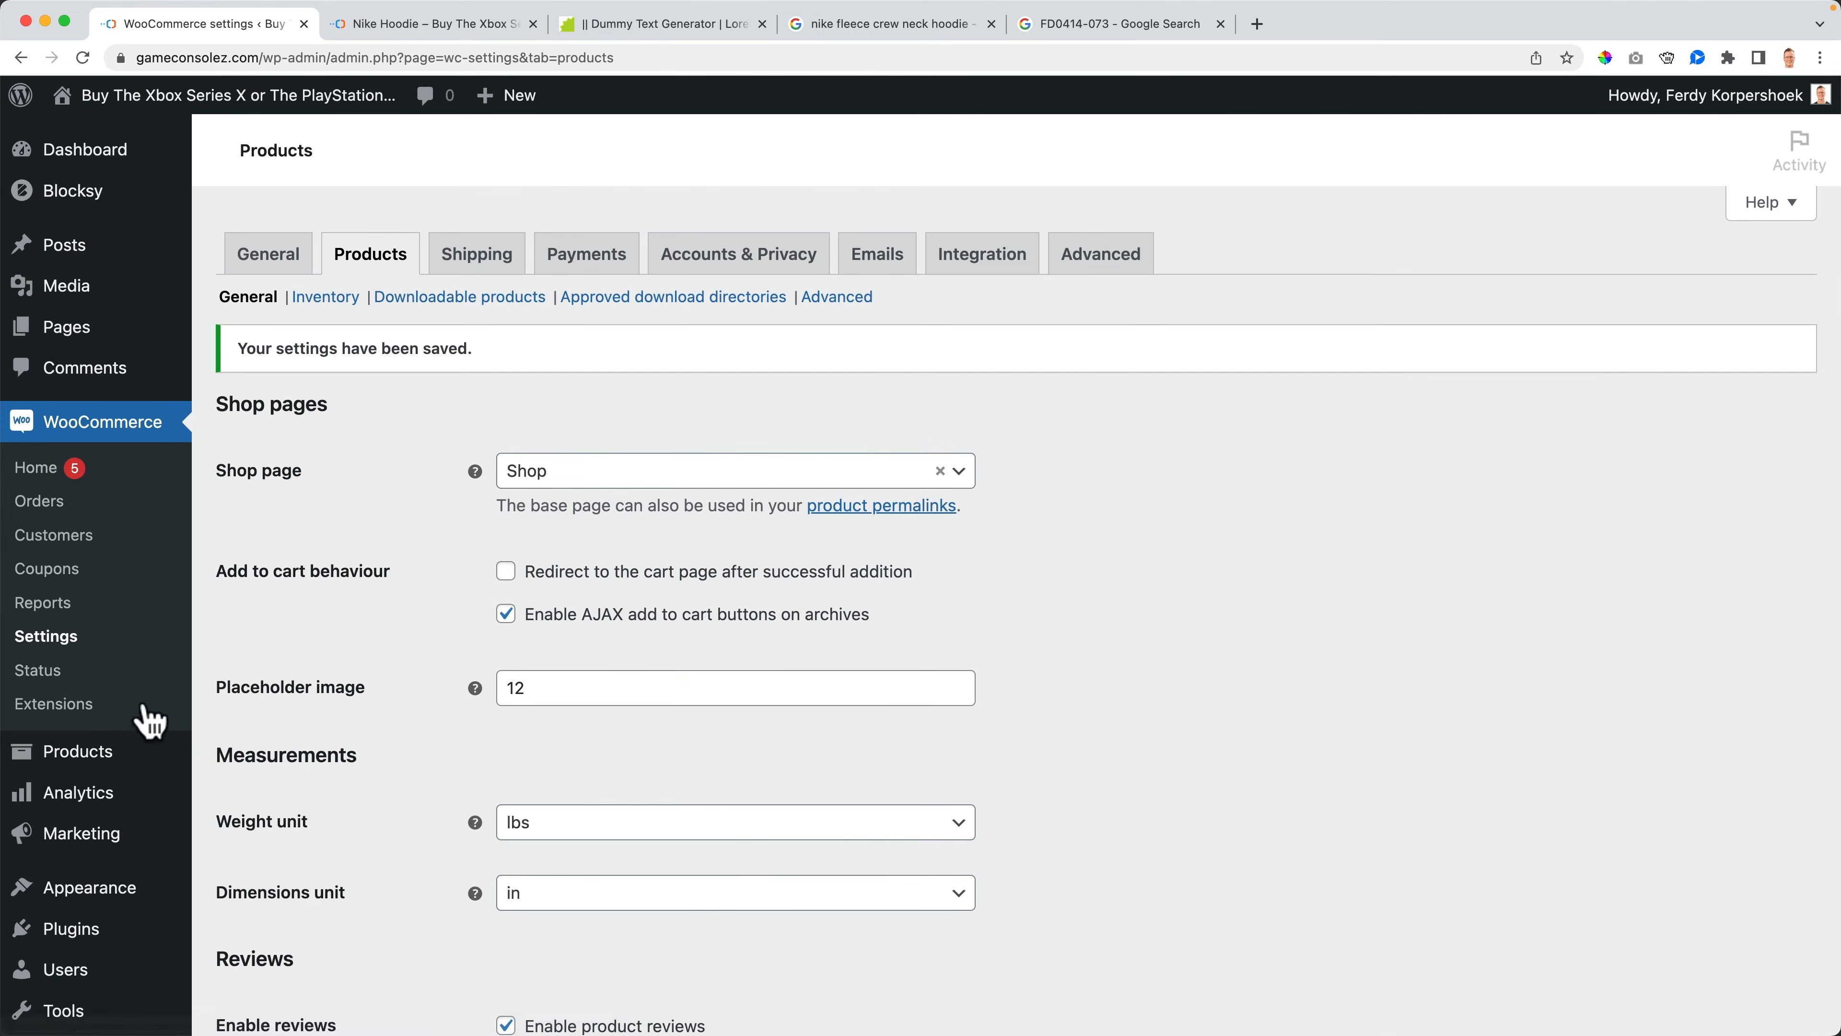
- Open the Nike Hoodie product from the products list and review its shipping settings
click(99, 761)
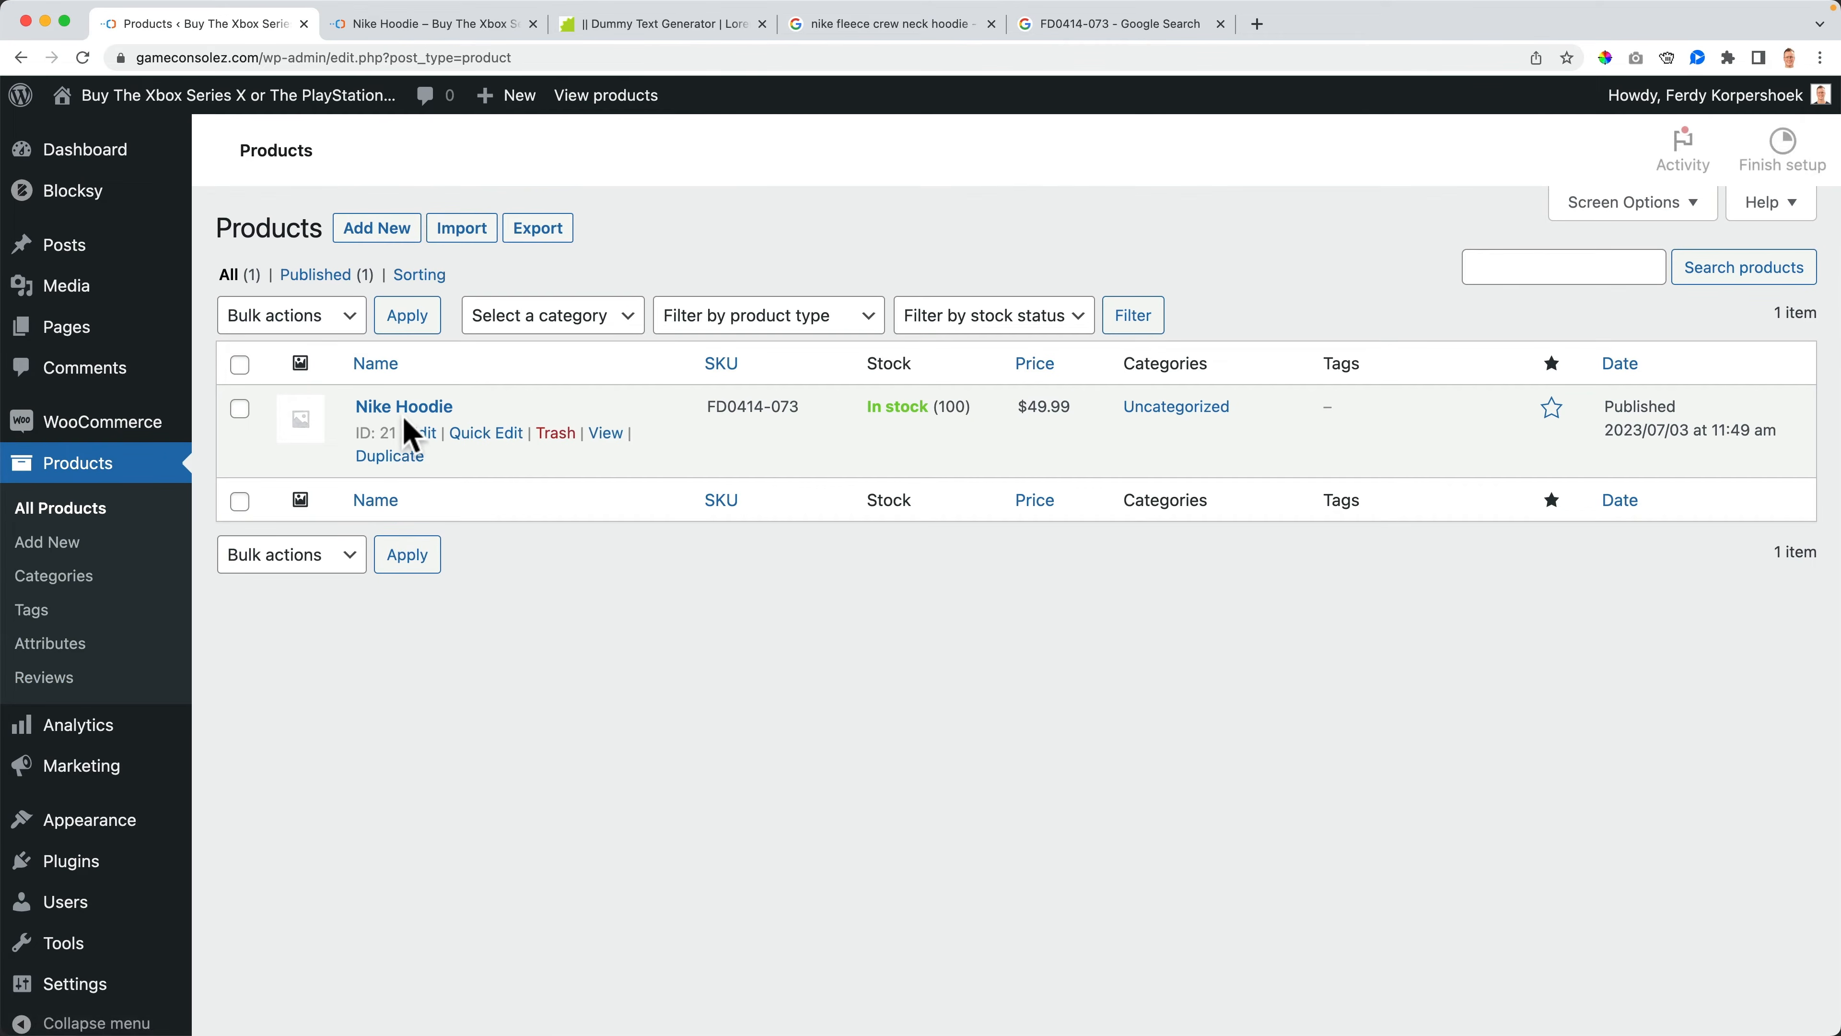
click(406, 410)
scroll(377, 696, down, 6)
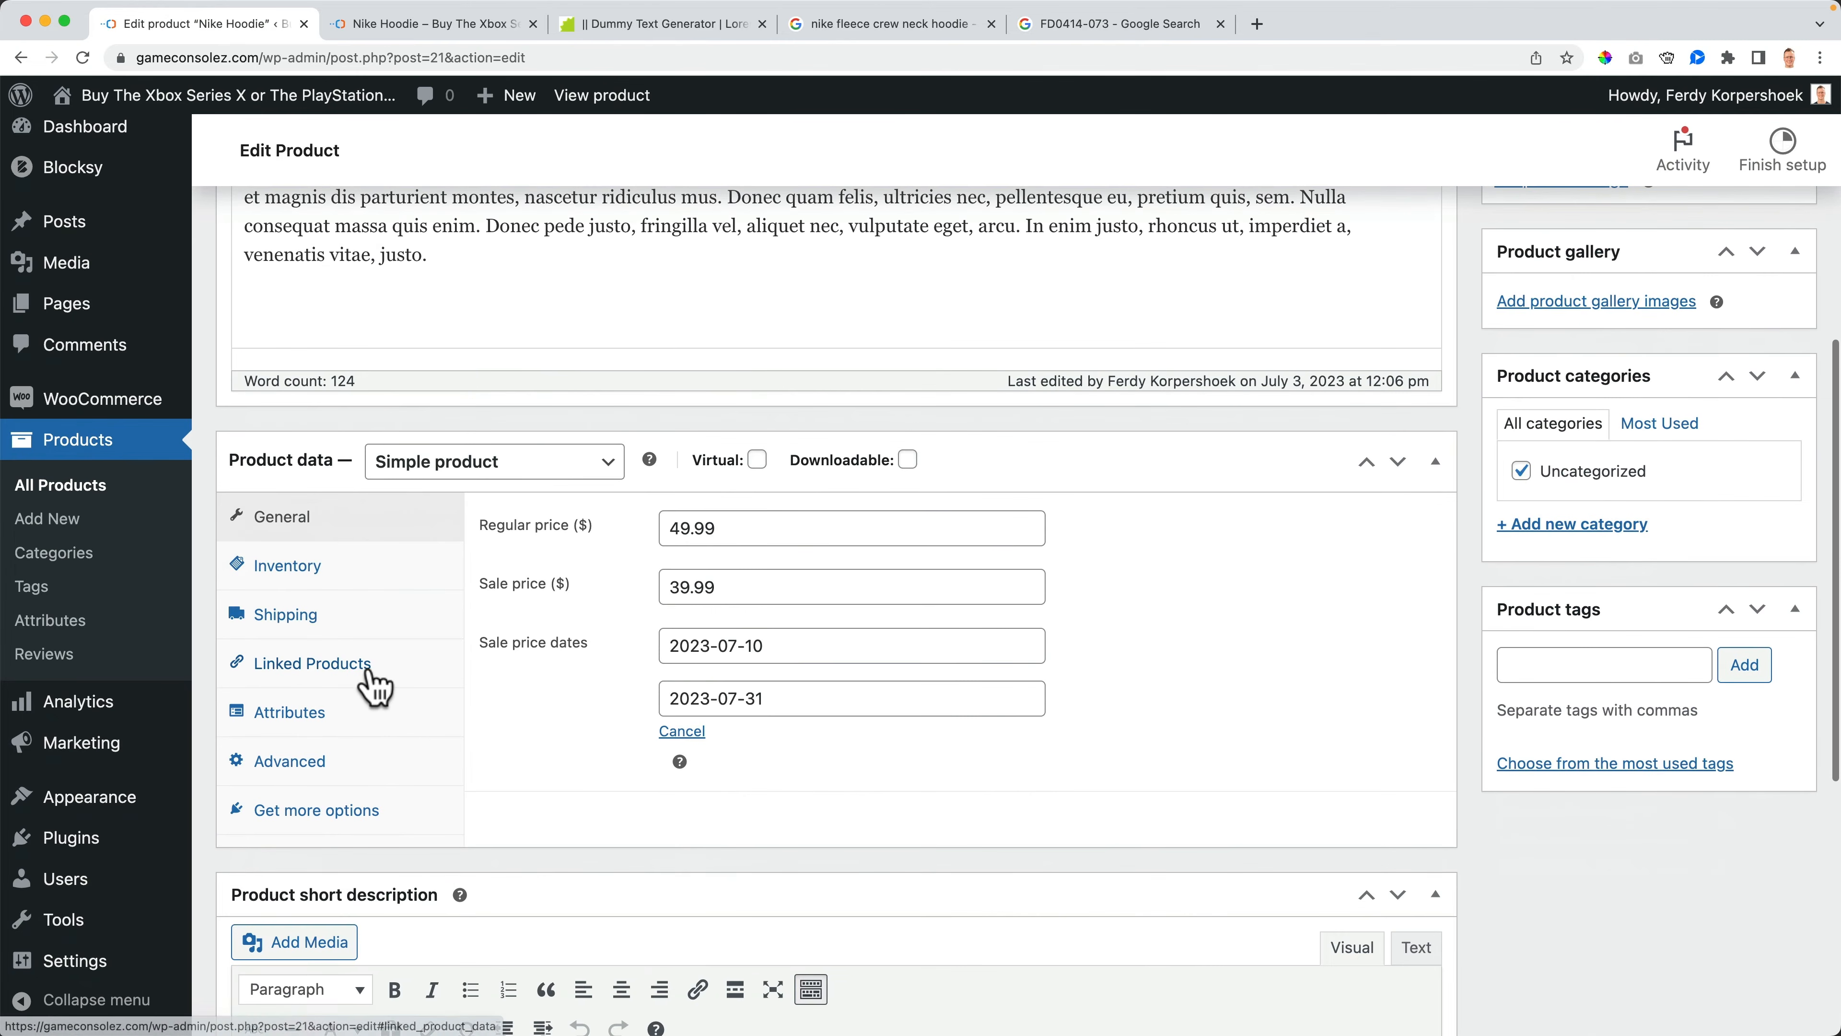
click(341, 620)
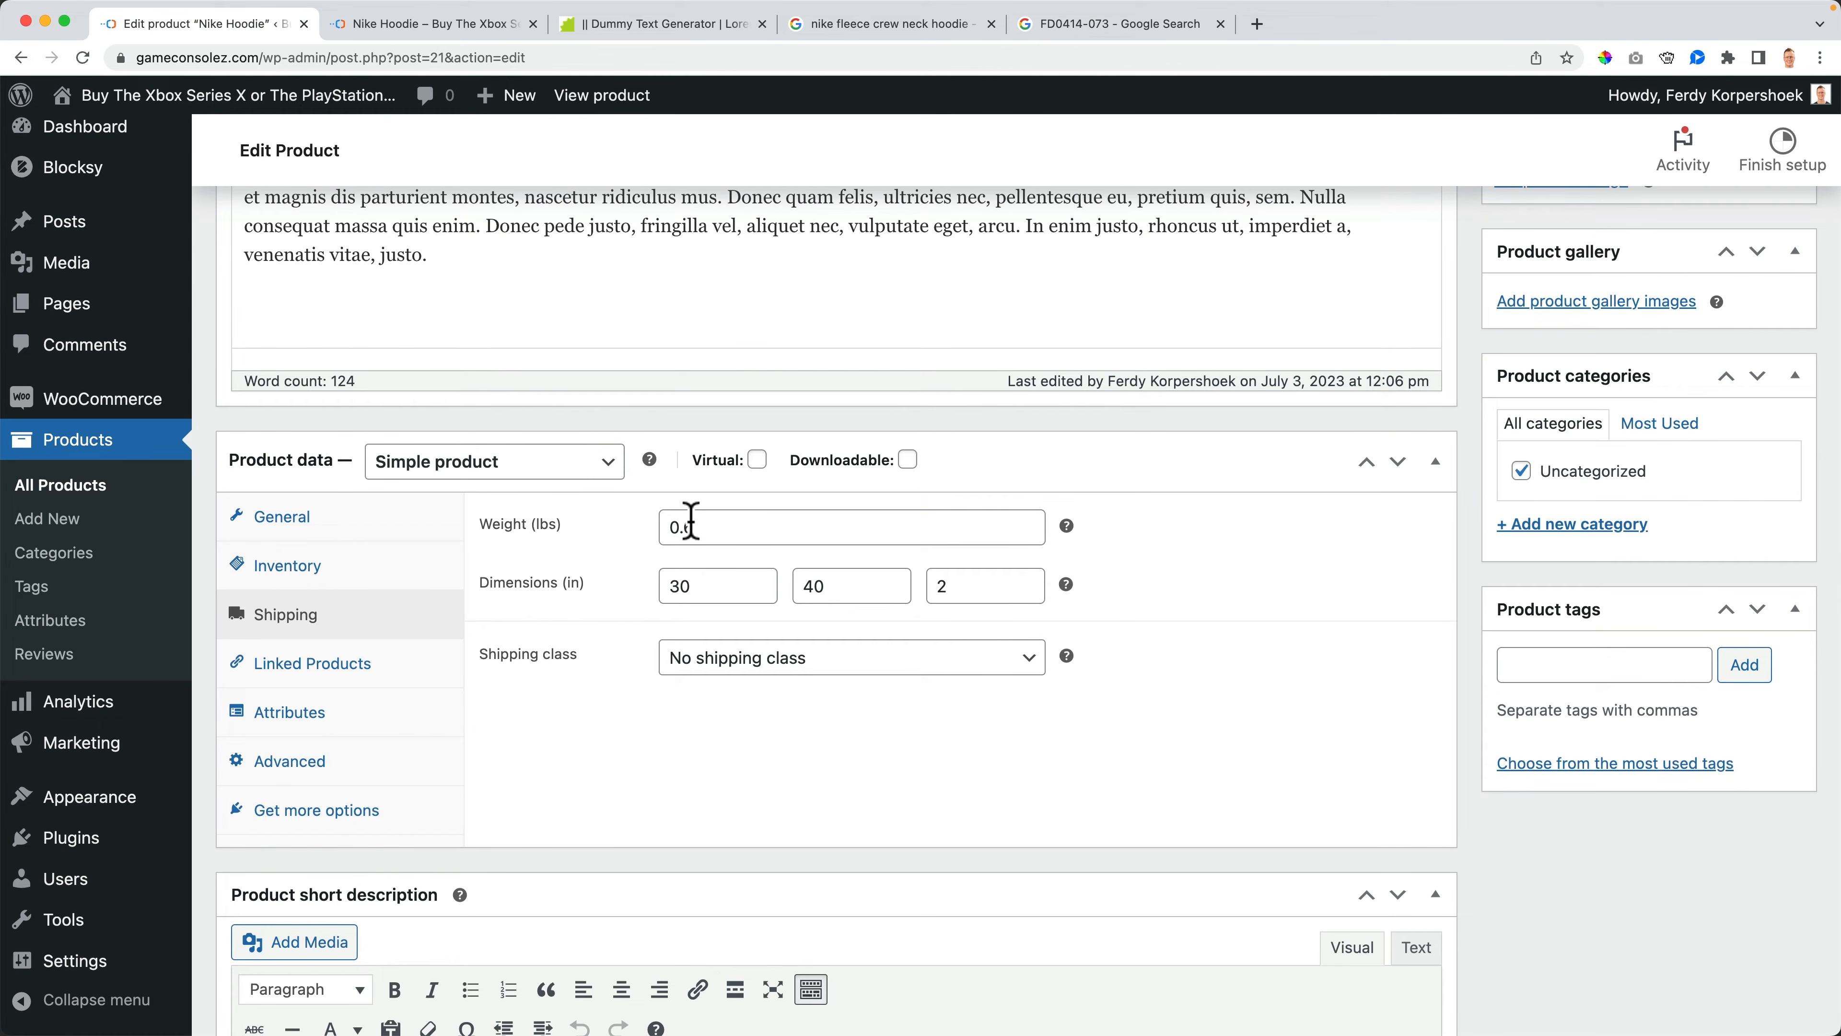
- Reset the product's shipping weight to 0, clear the length, width and height, and update the product
click(688, 586)
drag(687, 586, 646, 586)
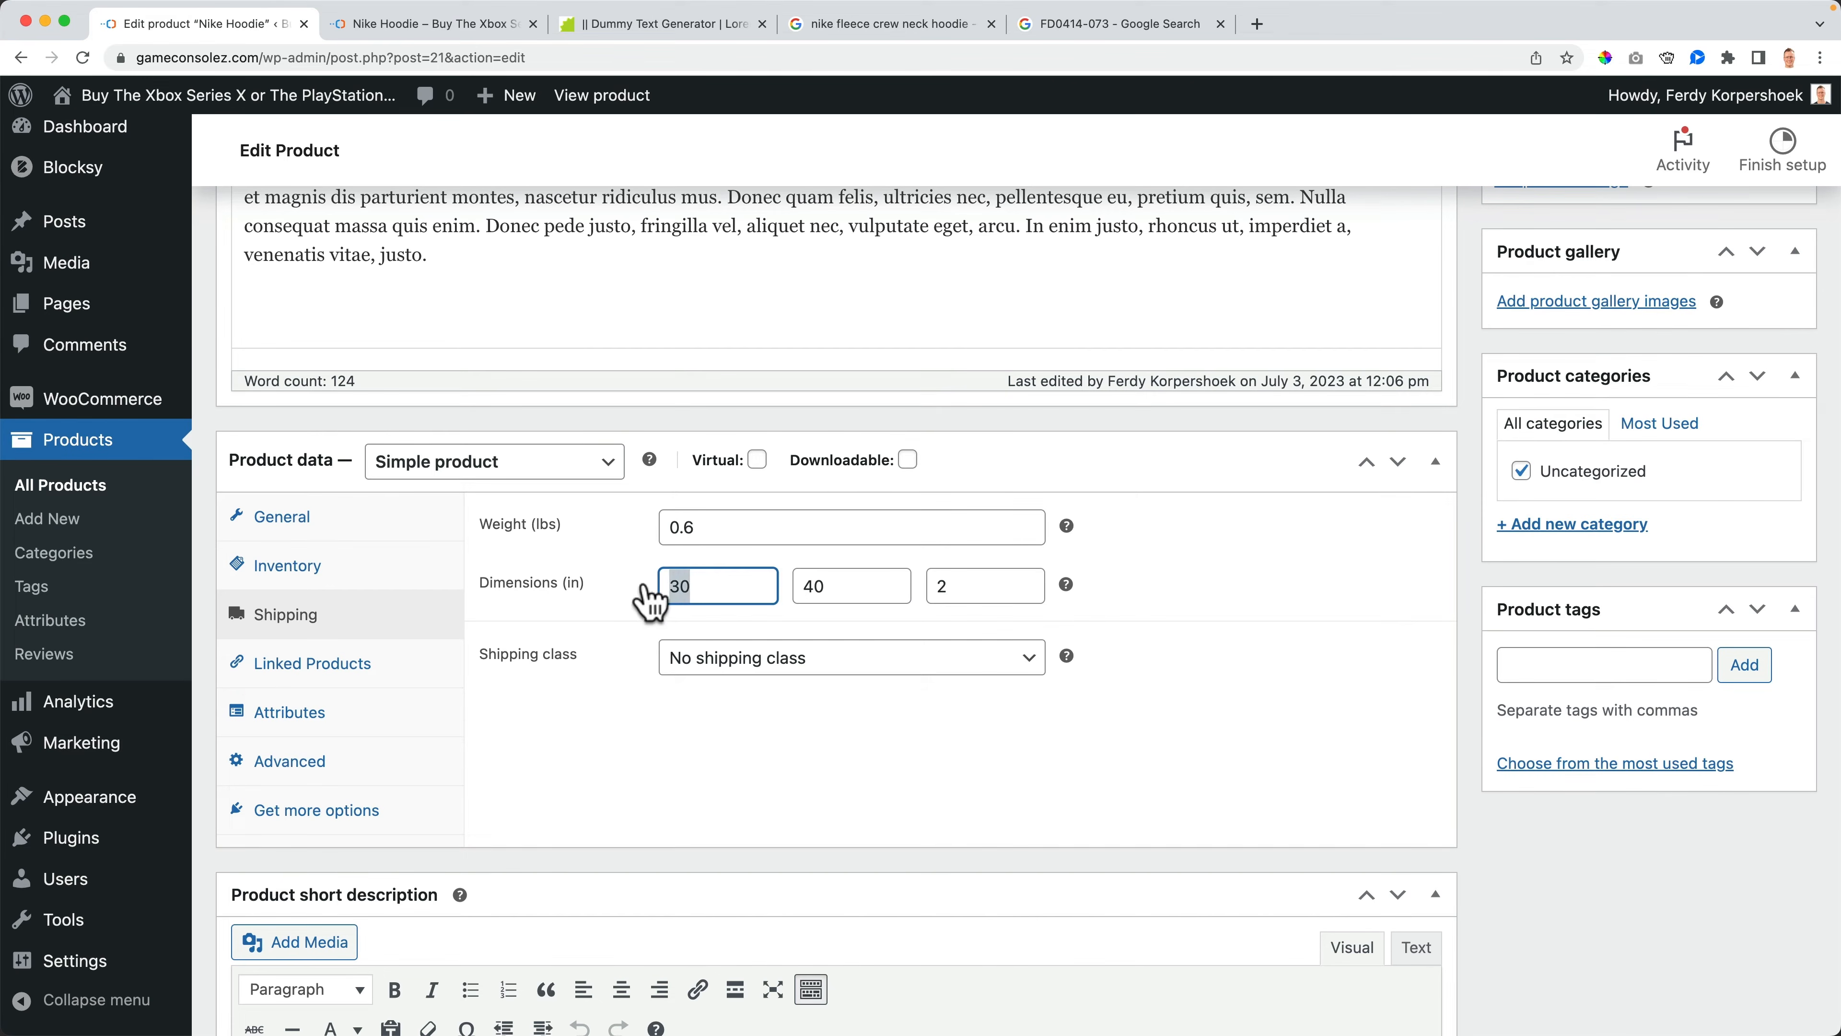
key(BackSpace)
key(Tab)
key(BackSpace)
key(Tab)
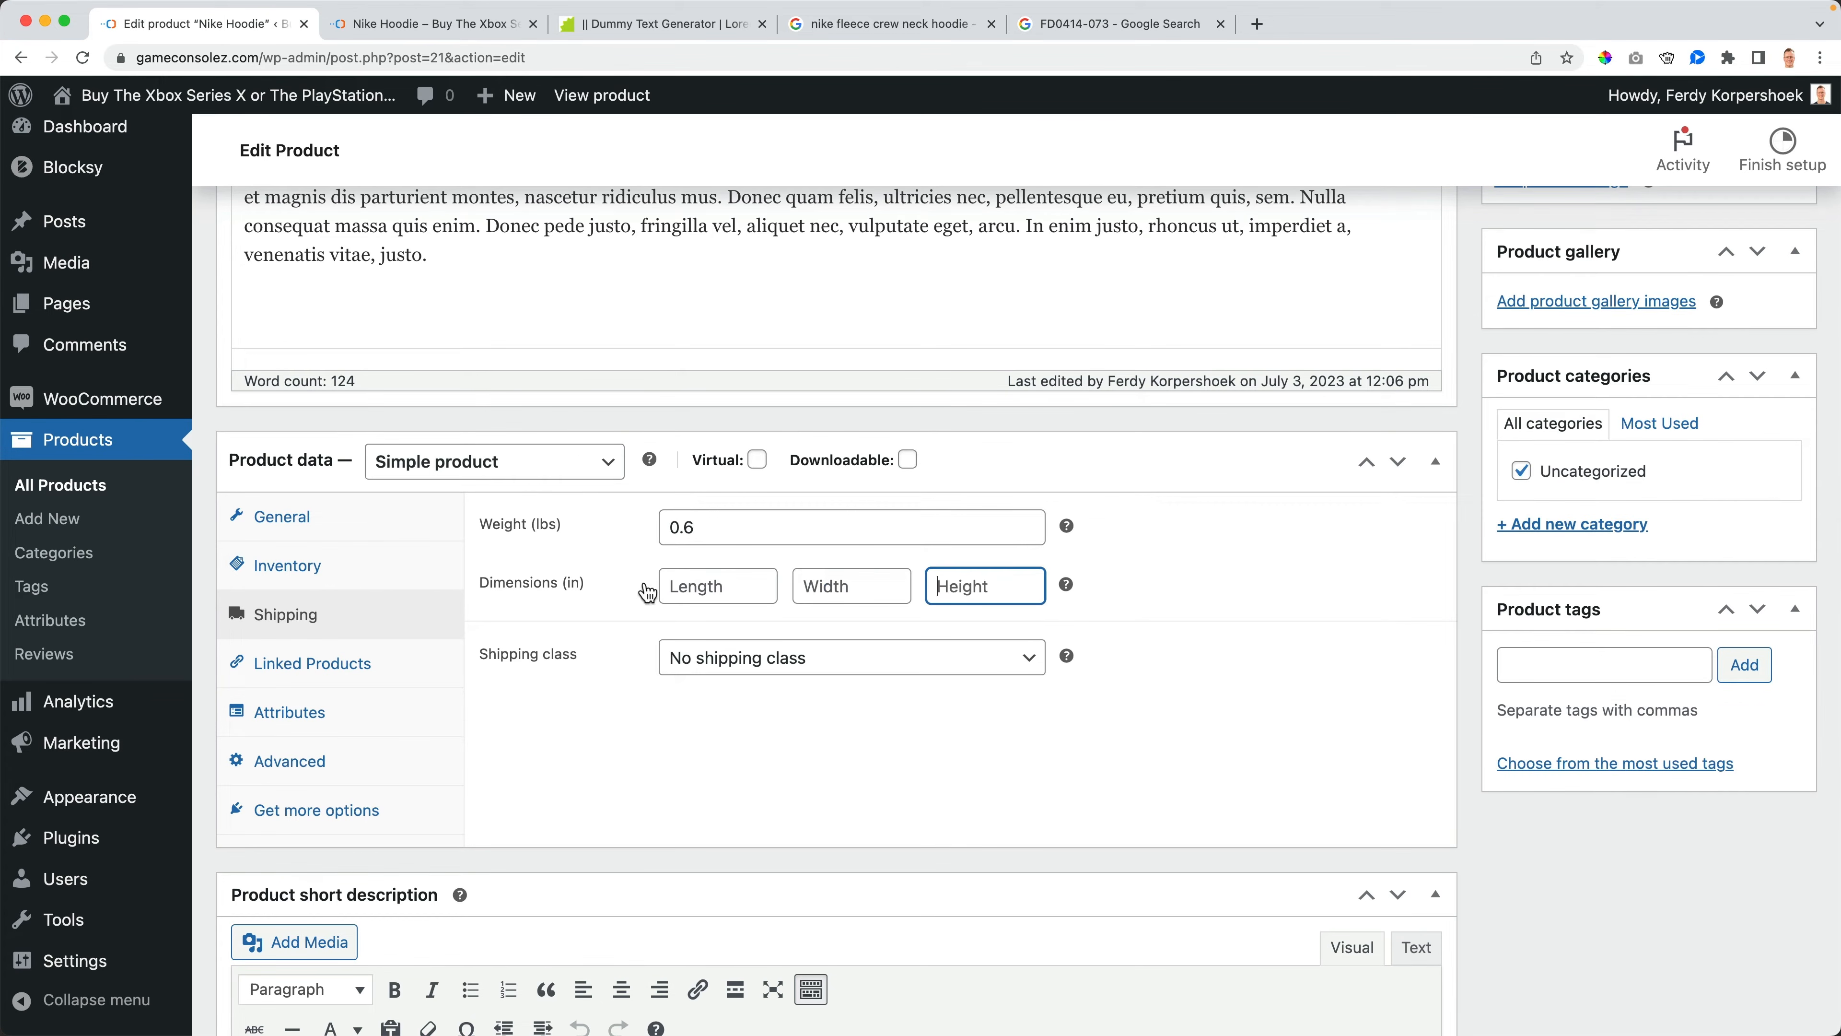
drag(741, 524, 616, 539)
key(BackSpace)
key(Tab)
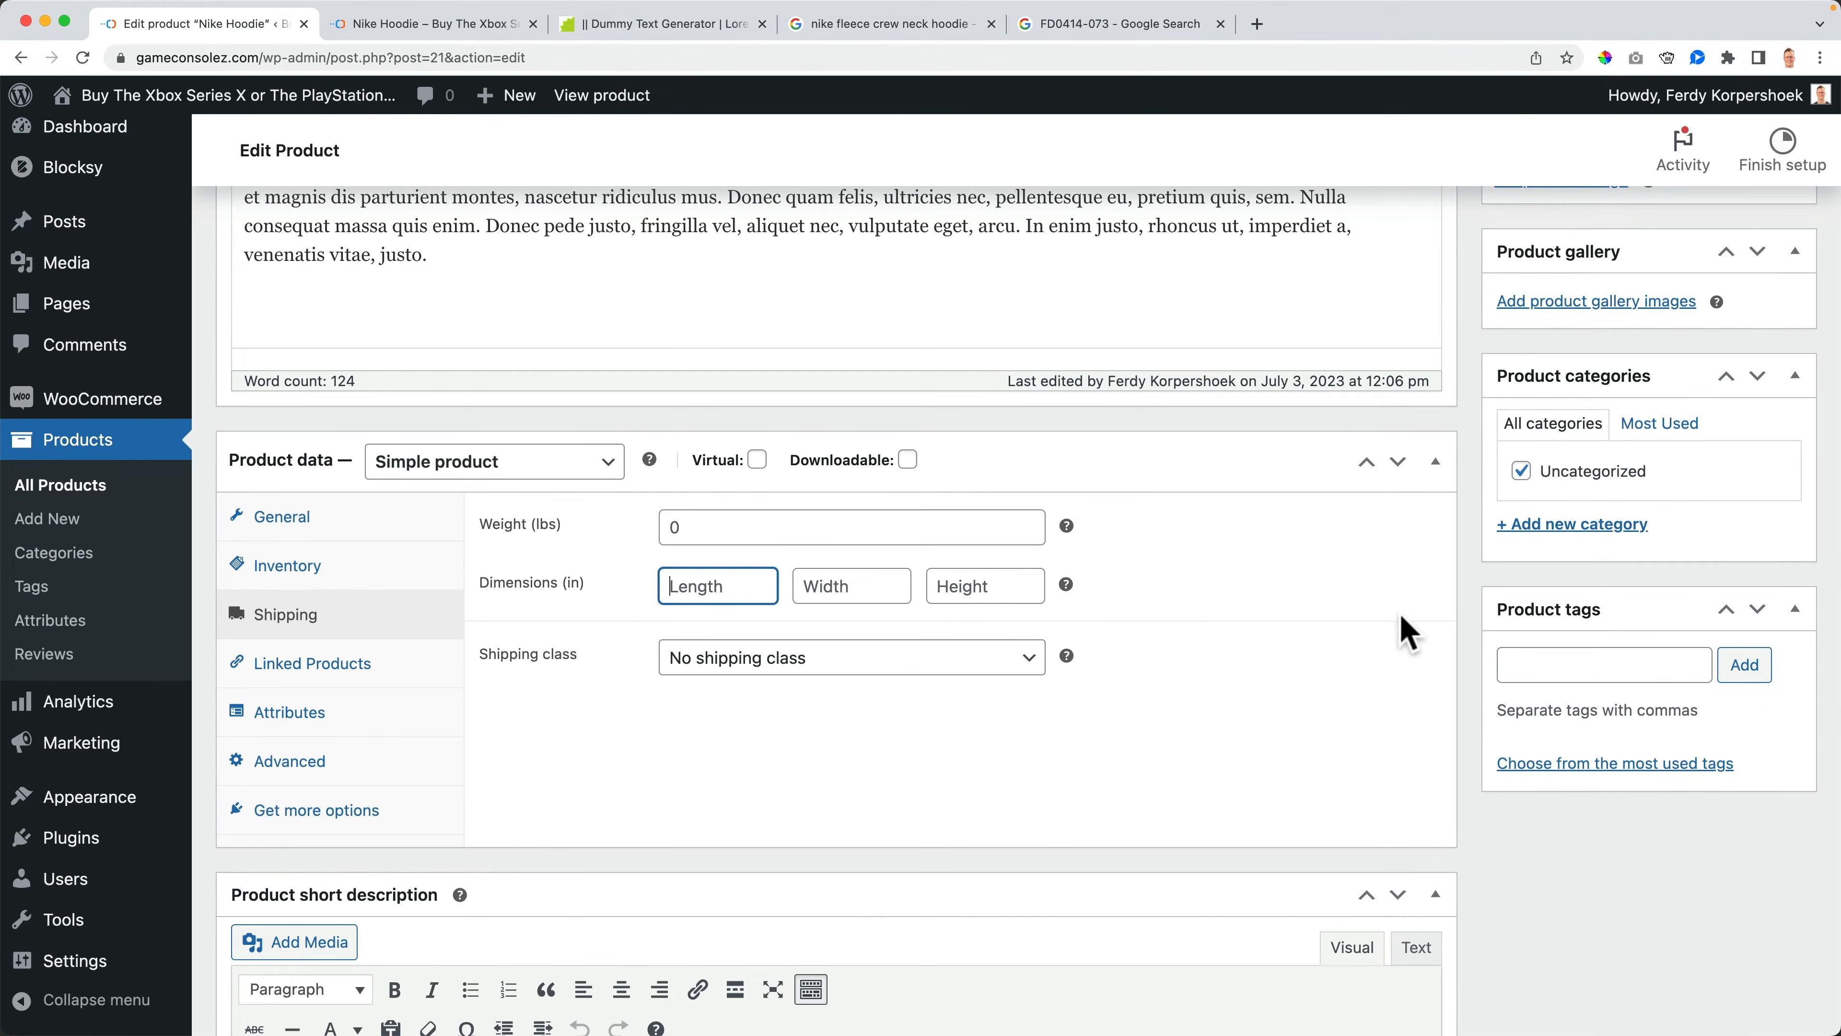
scroll(1668, 610, up, 8)
click(1743, 616)
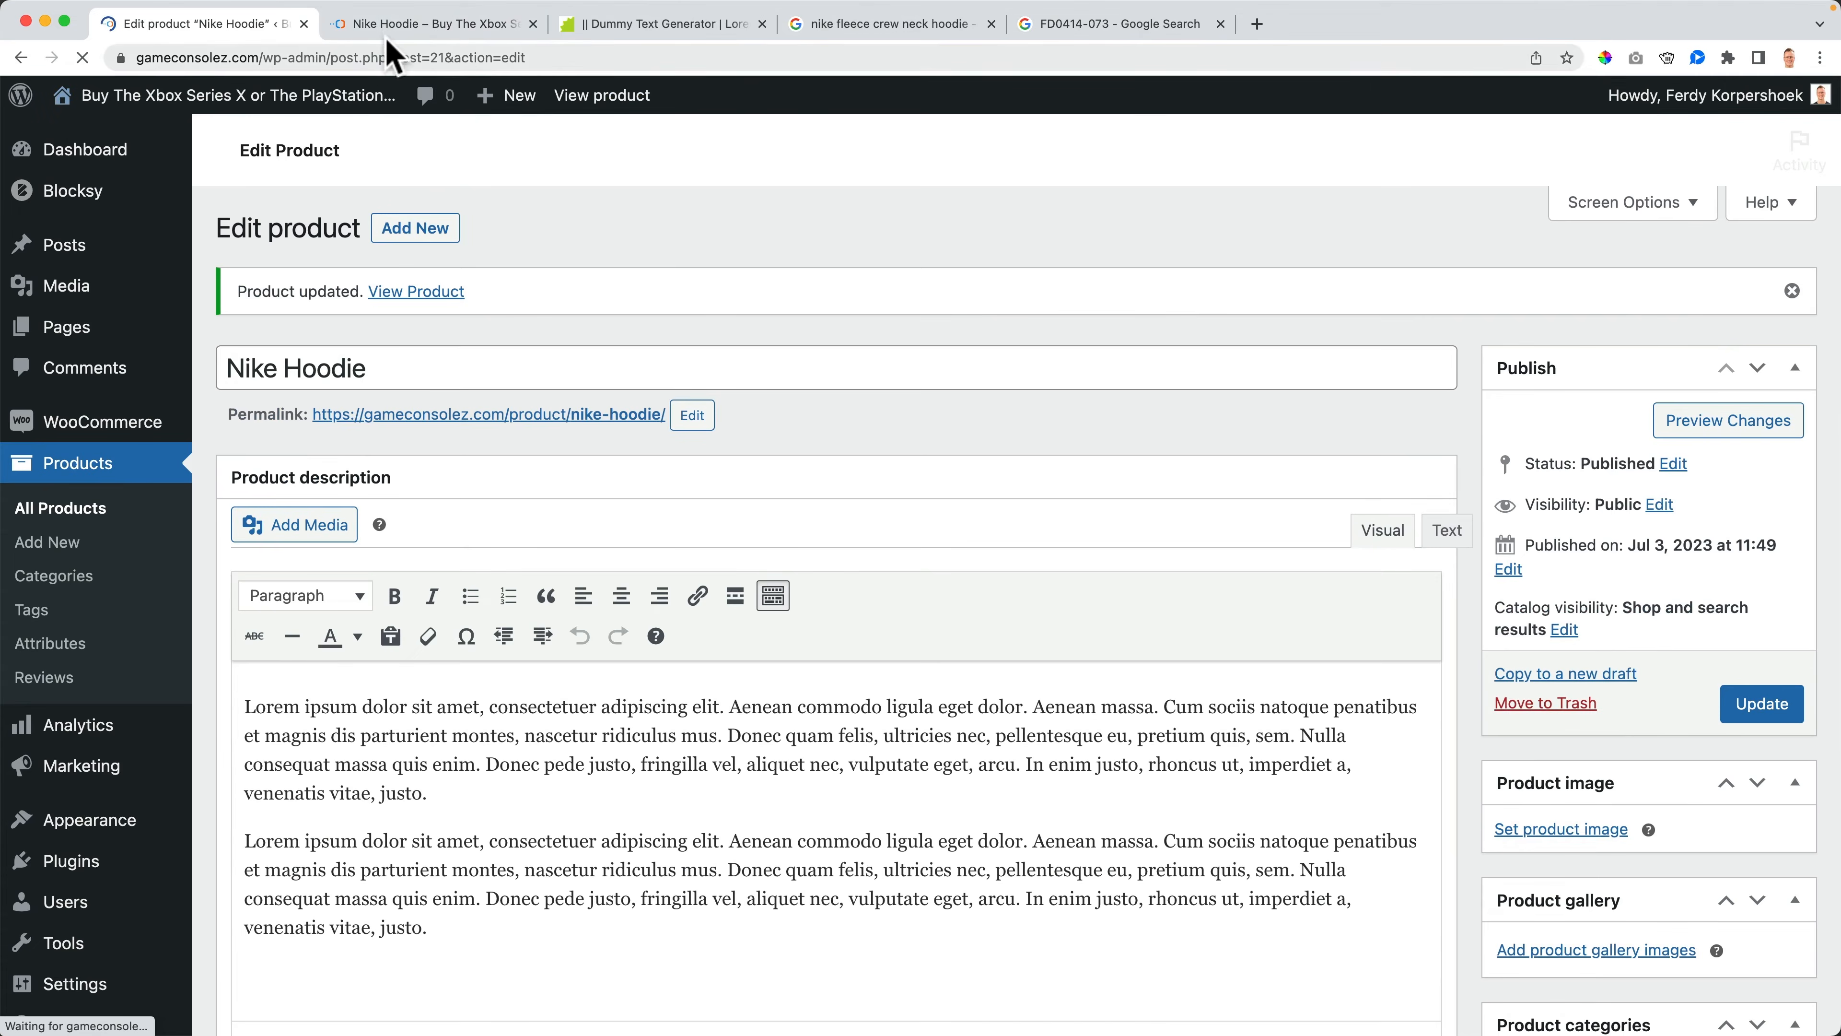
- Compare the storefront product page with the product's shipping settings
click(395, 24)
scroll(370, 436, down, 2)
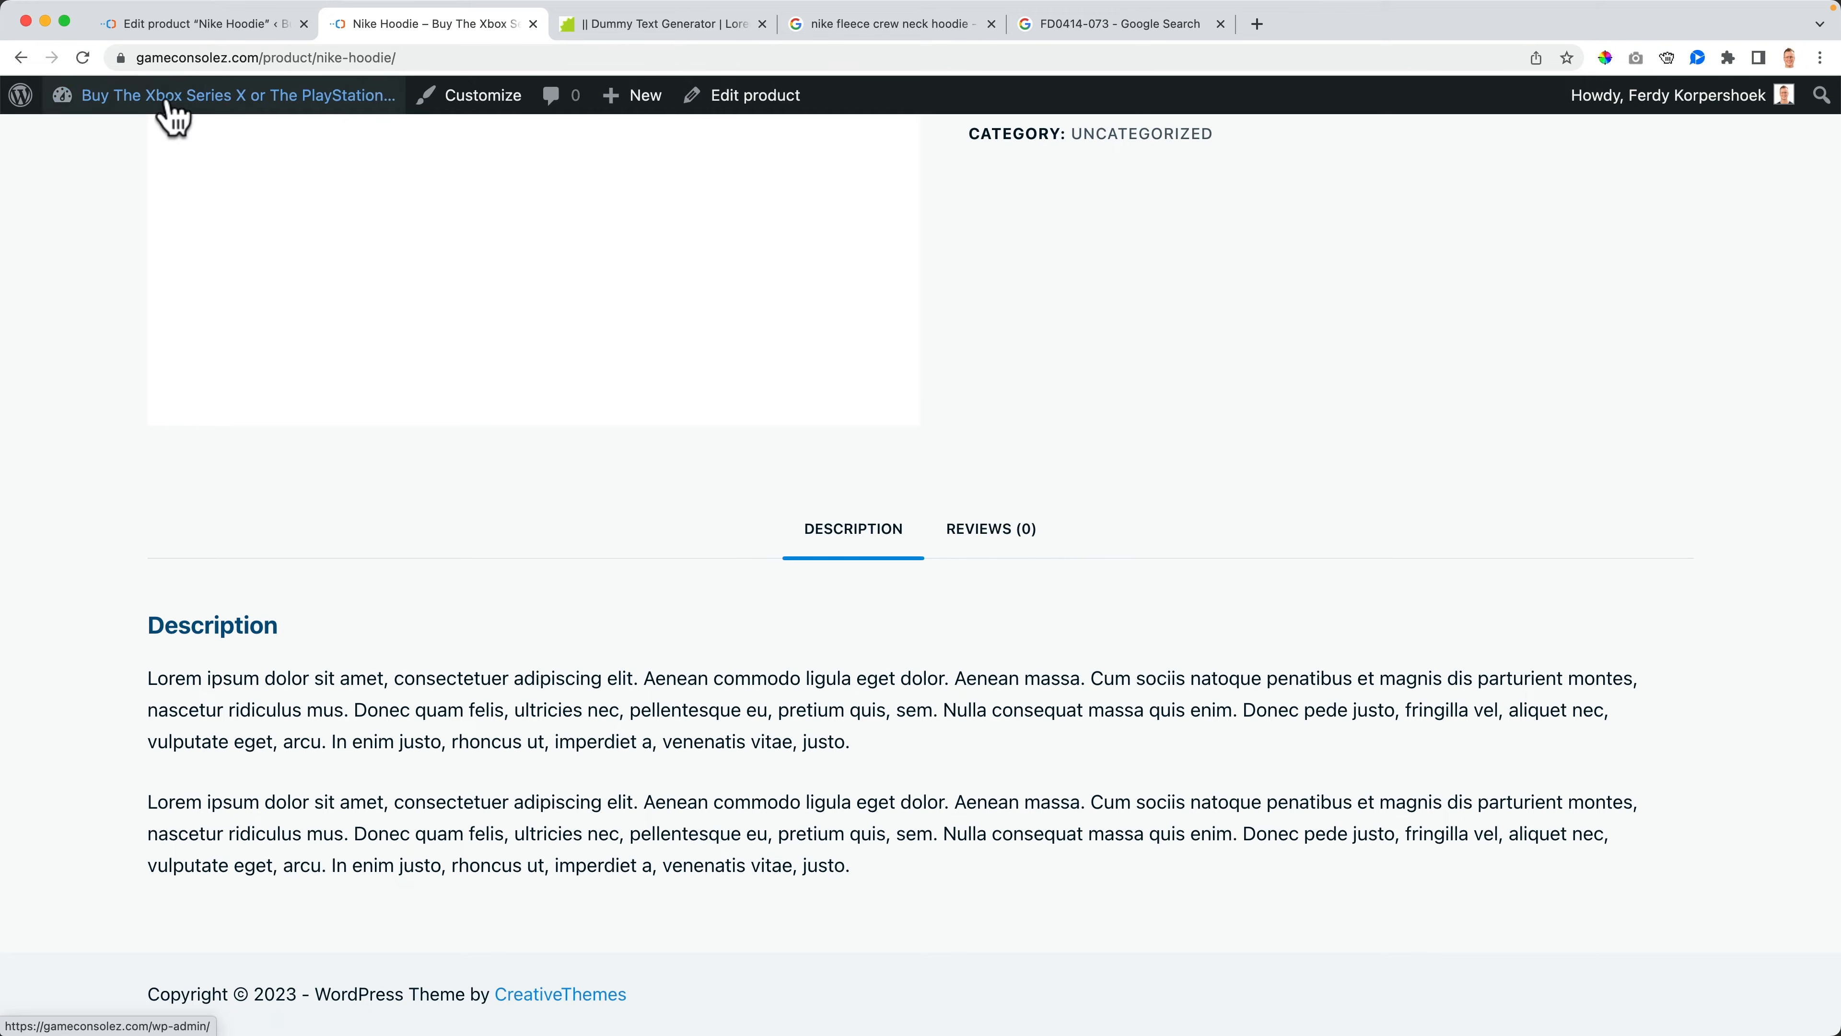
click(194, 33)
scroll(362, 653, down, 10)
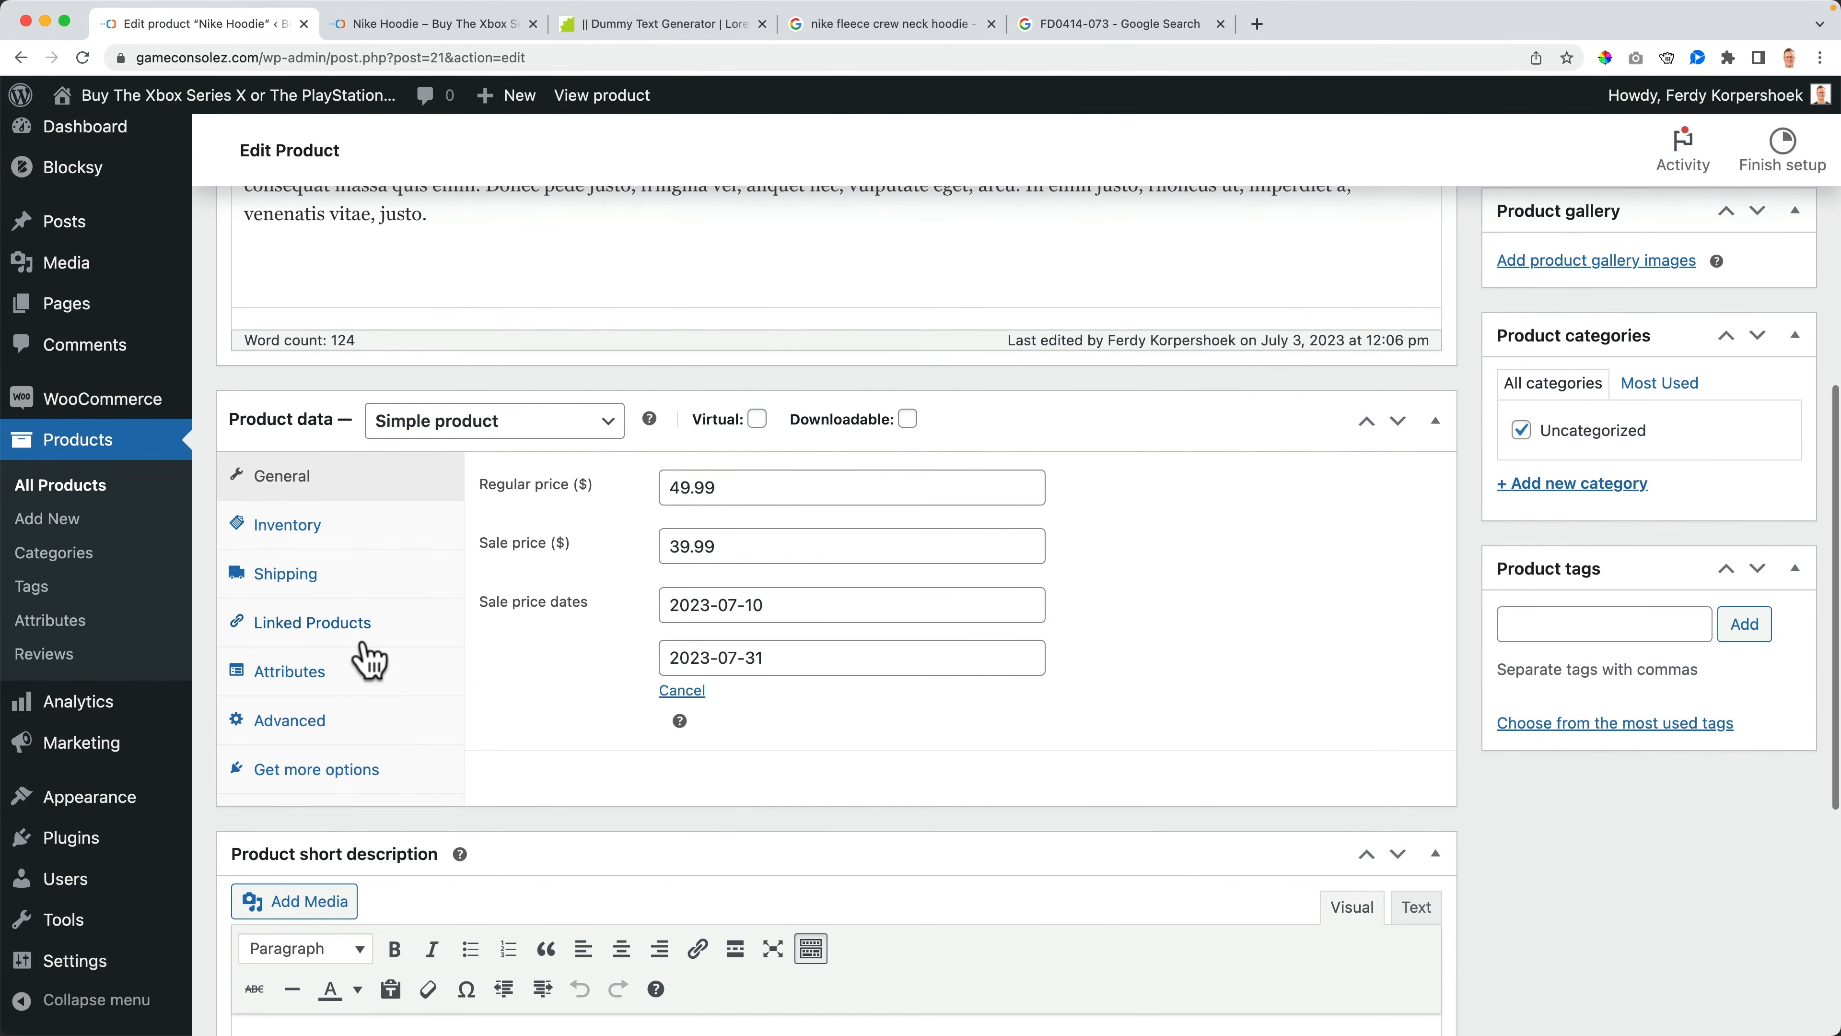
click(311, 589)
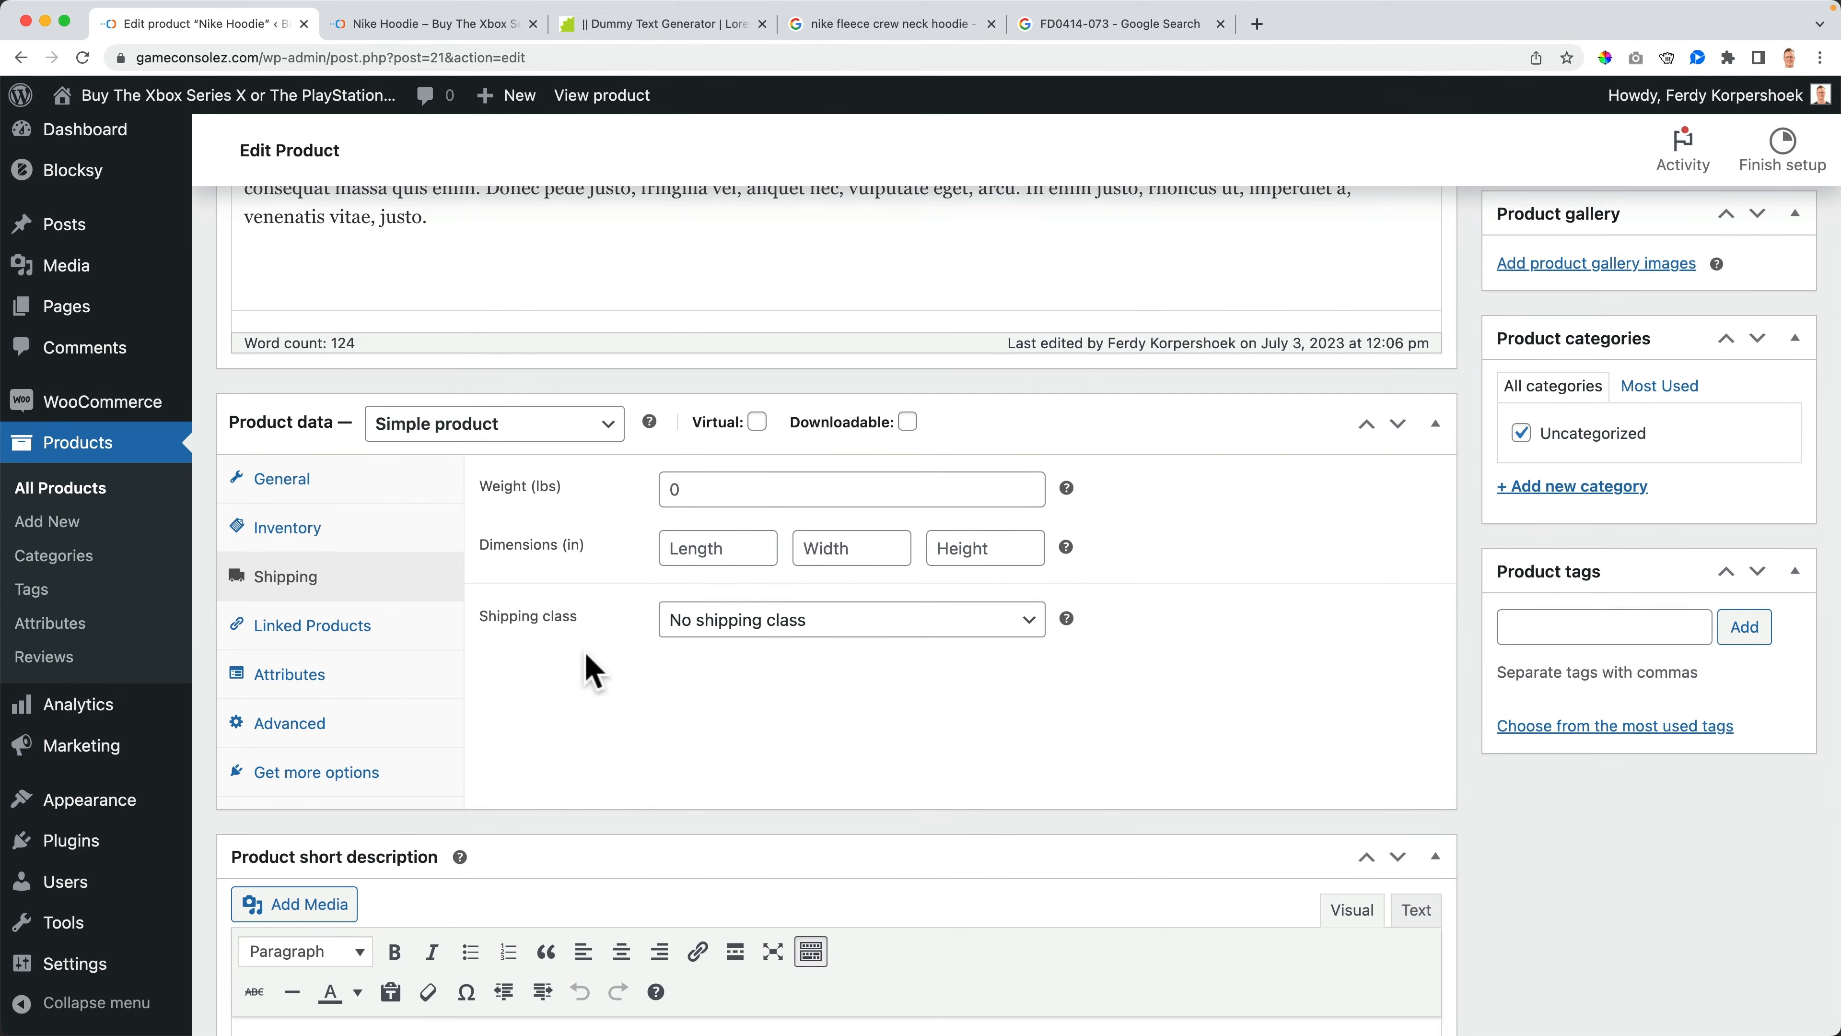
- Review the shipping class options and open the linked products section
click(844, 636)
click(834, 629)
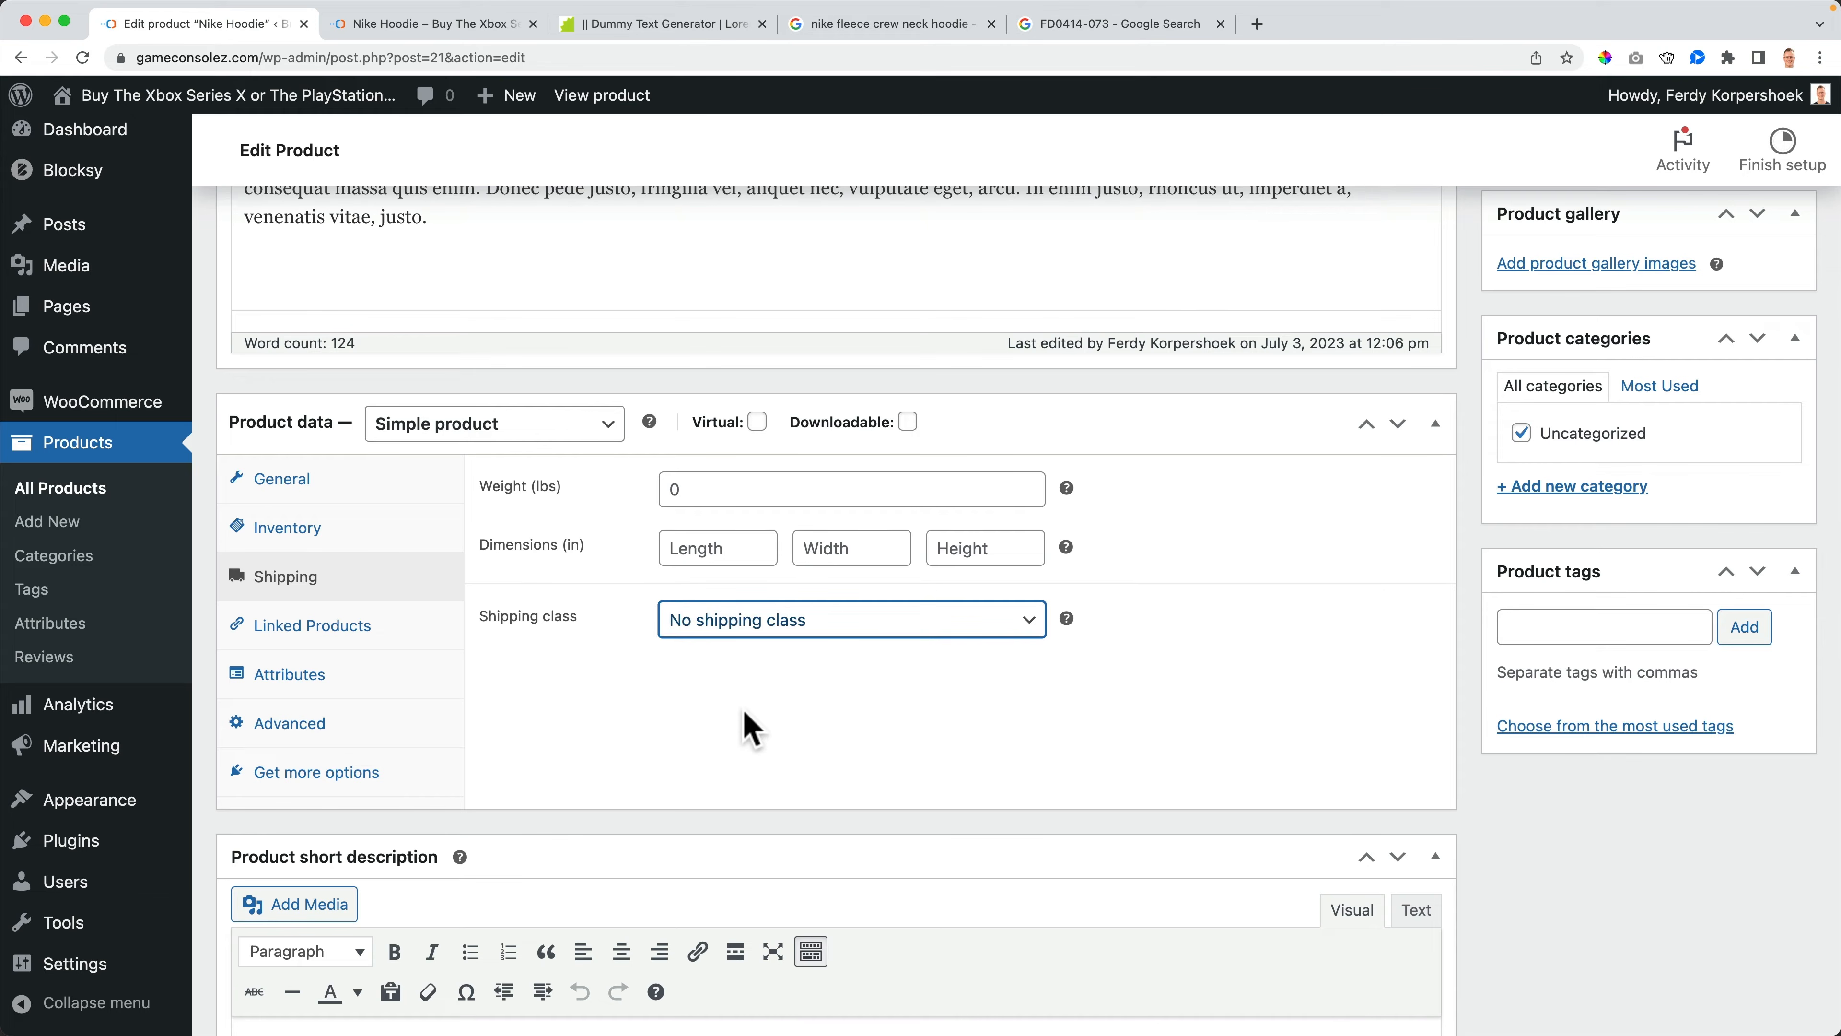
click(757, 687)
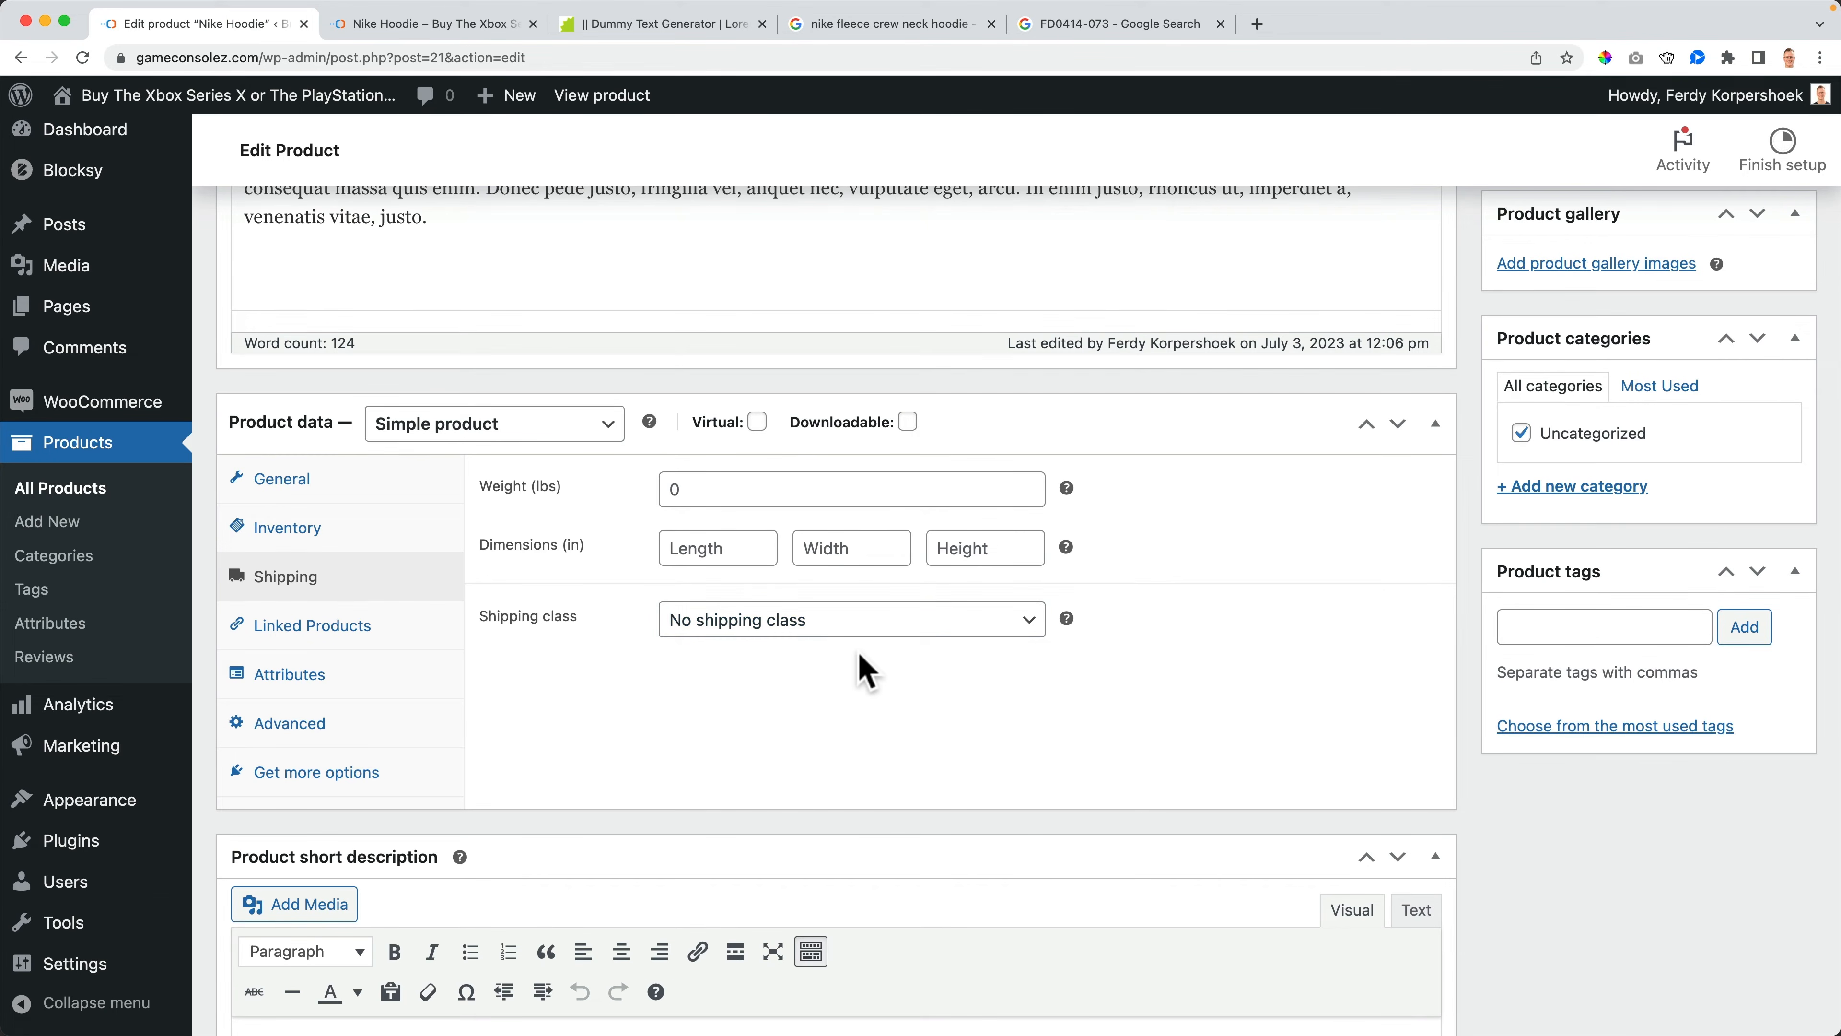
click(321, 642)
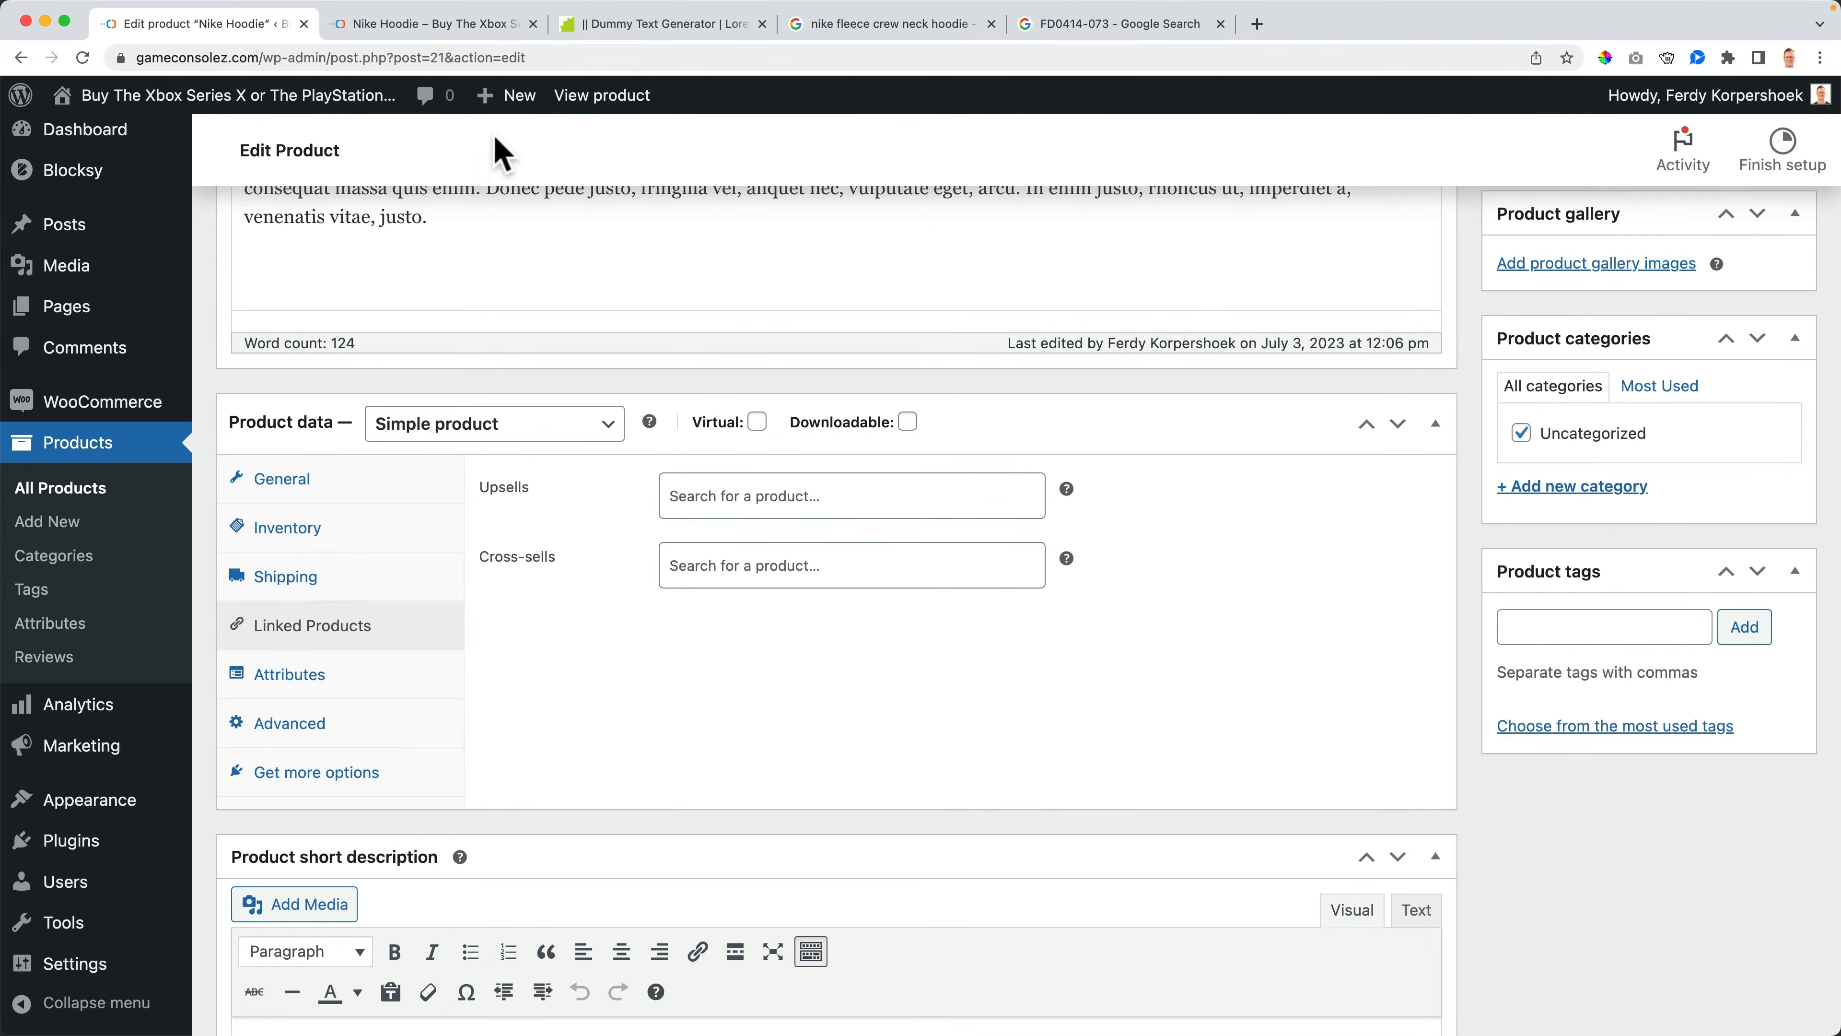
- Explore the upsells and cross-sells fields alongside the storefront product and cart pages
click(444, 27)
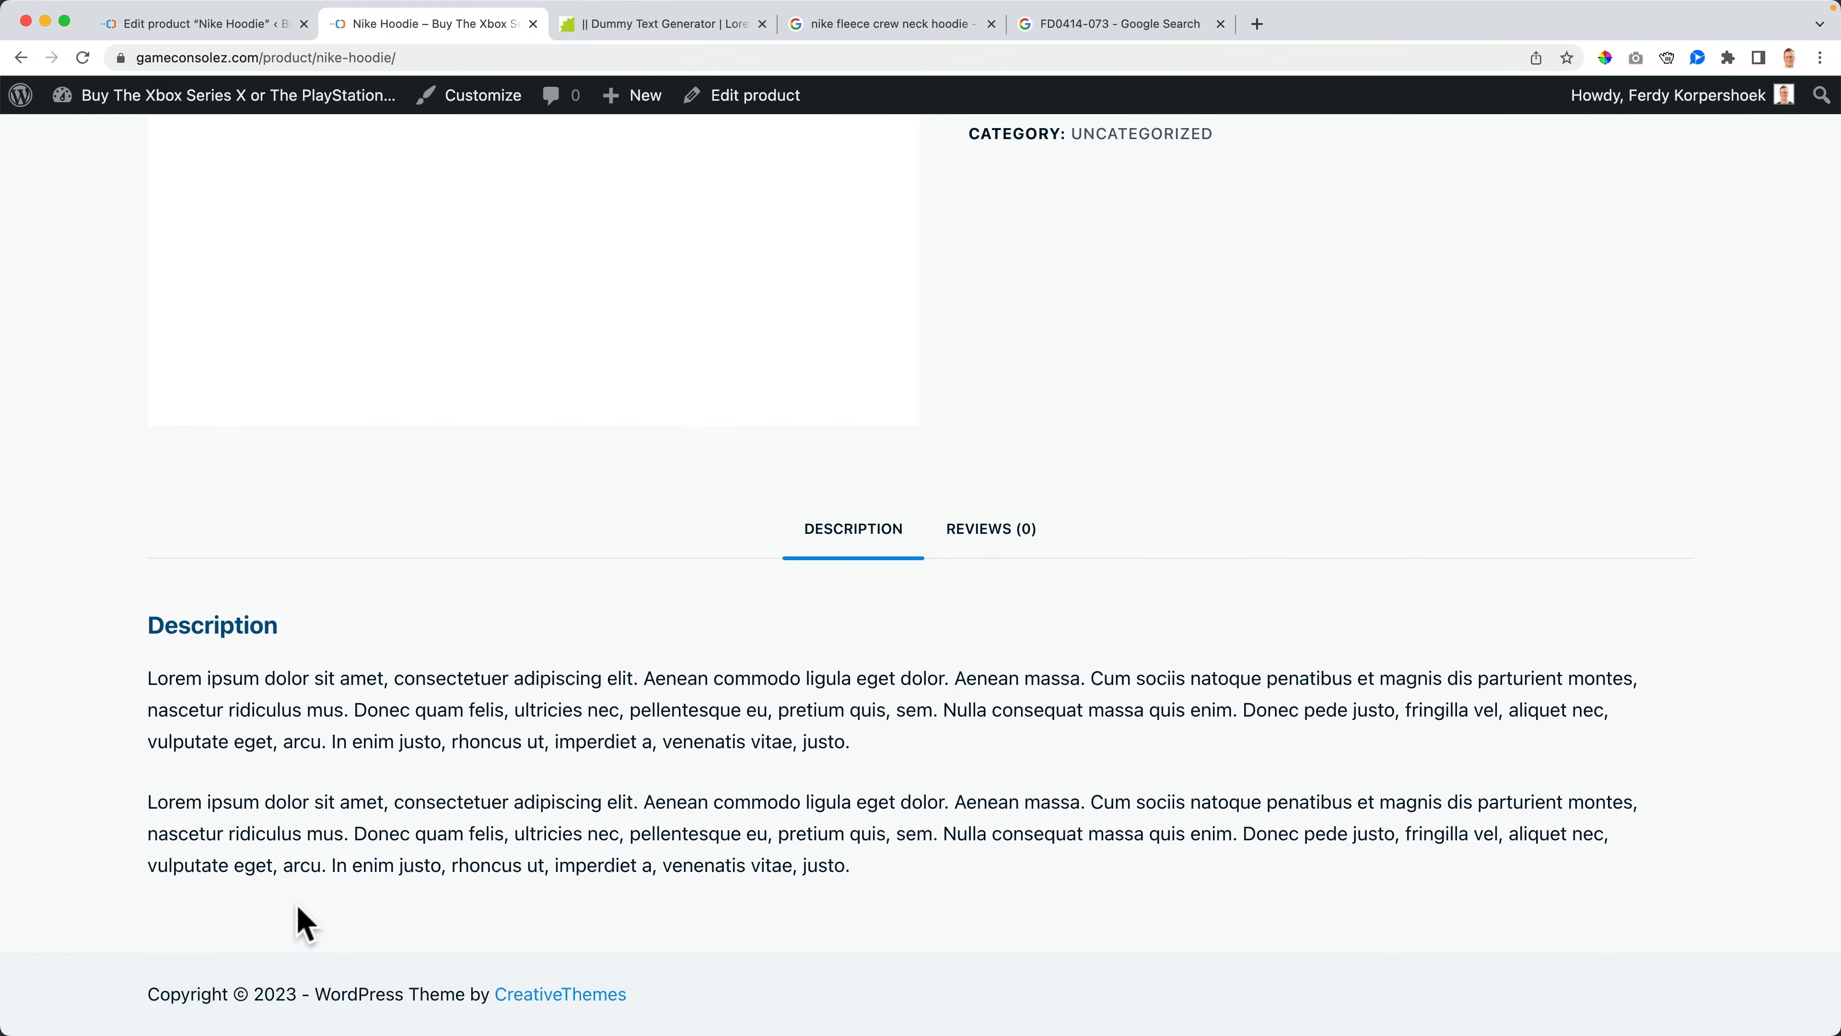
click(203, 25)
click(748, 493)
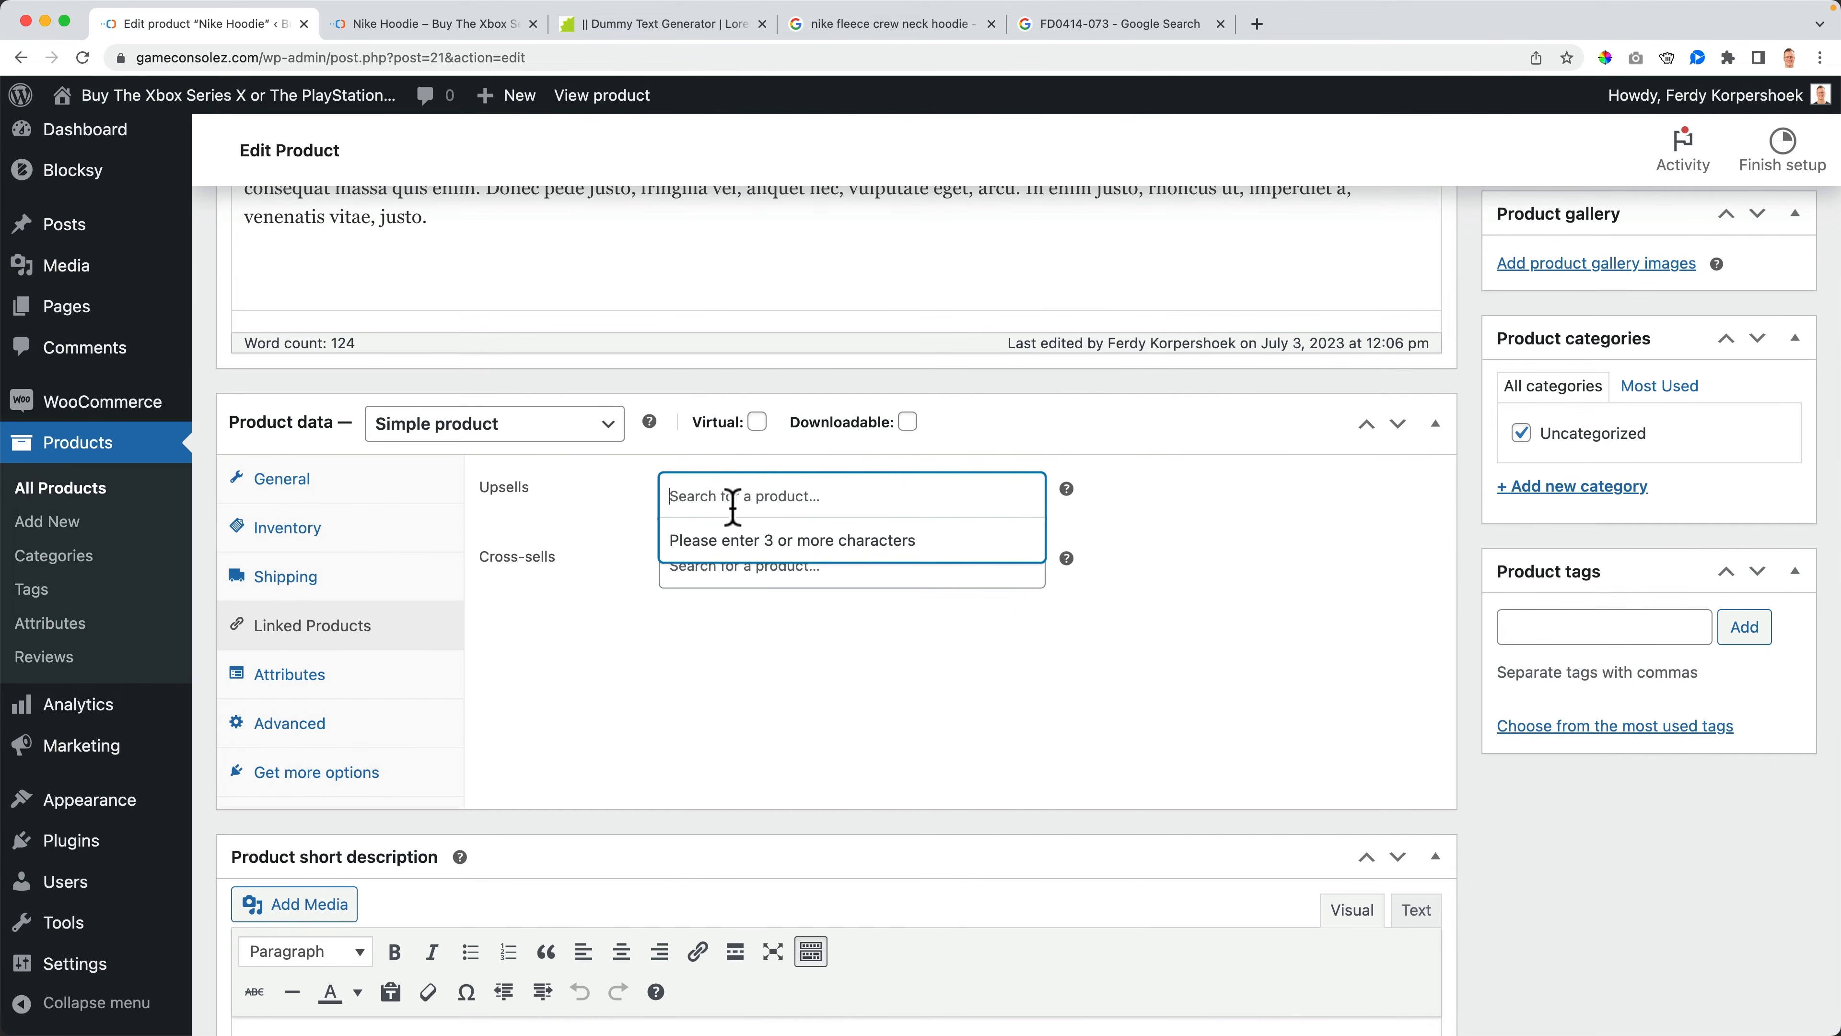
click(613, 504)
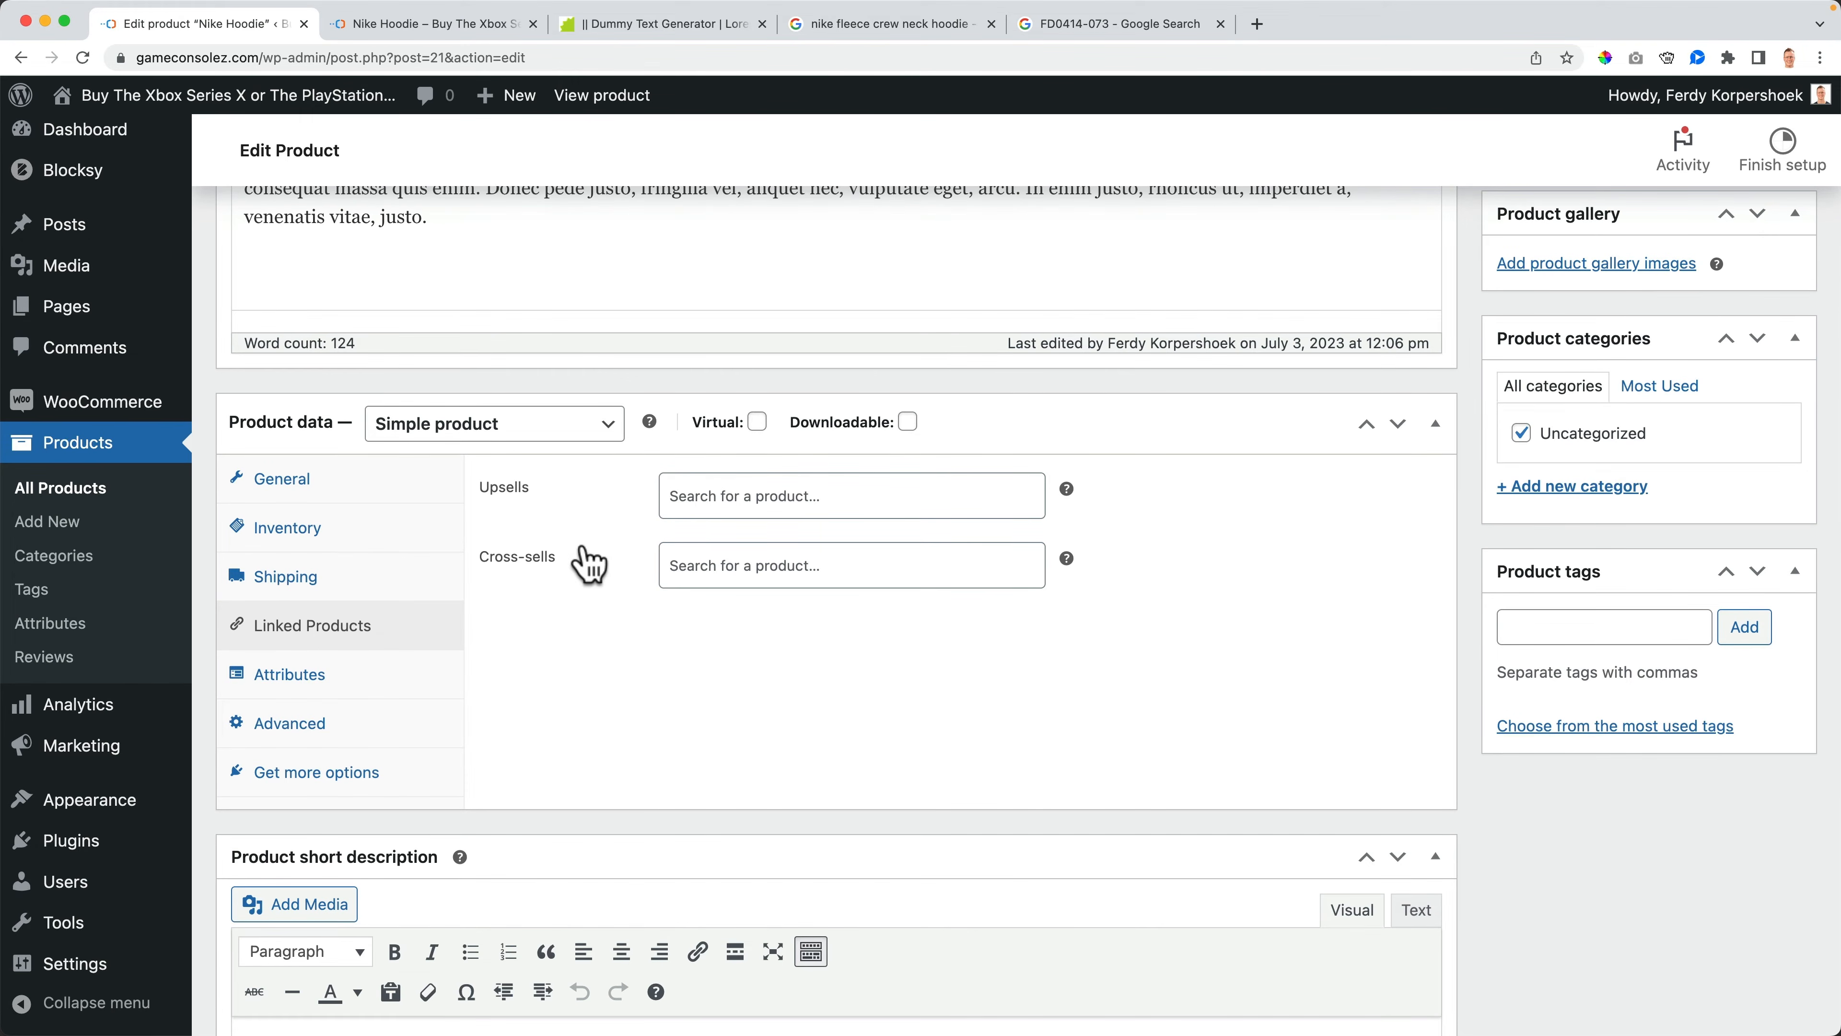
click(785, 566)
click(417, 26)
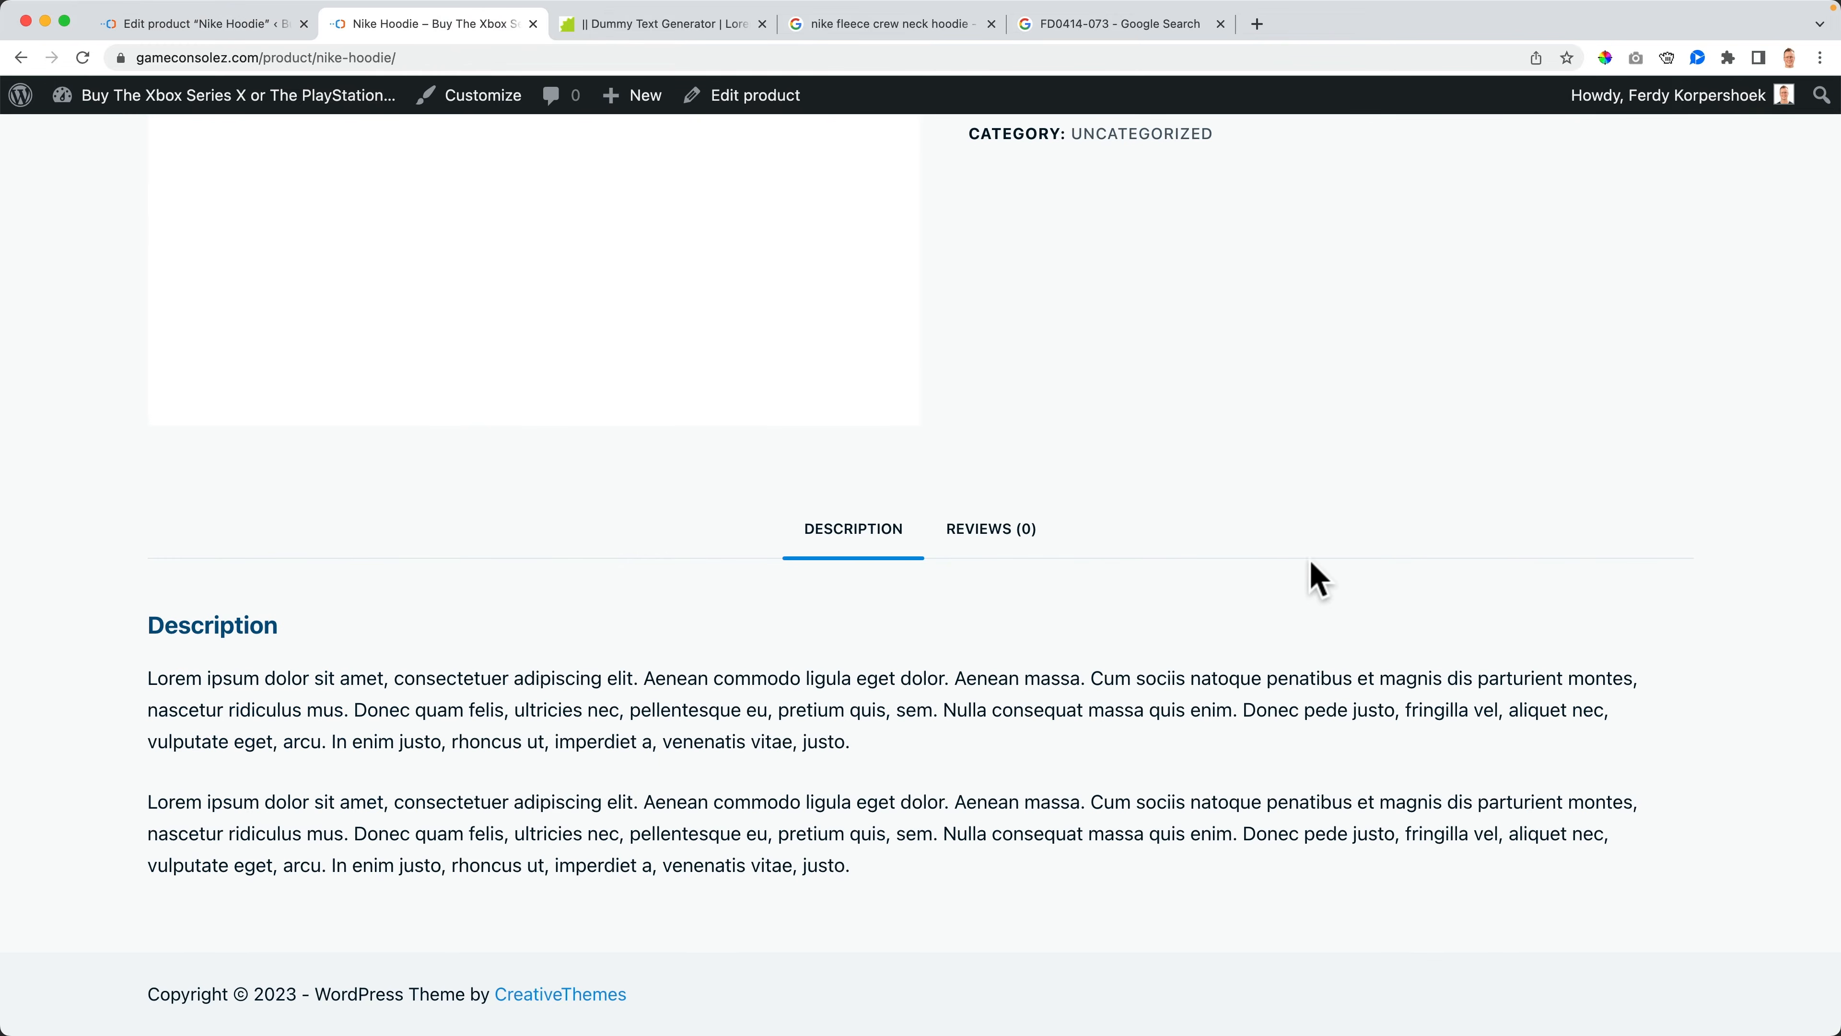
scroll(1315, 576, up, 10)
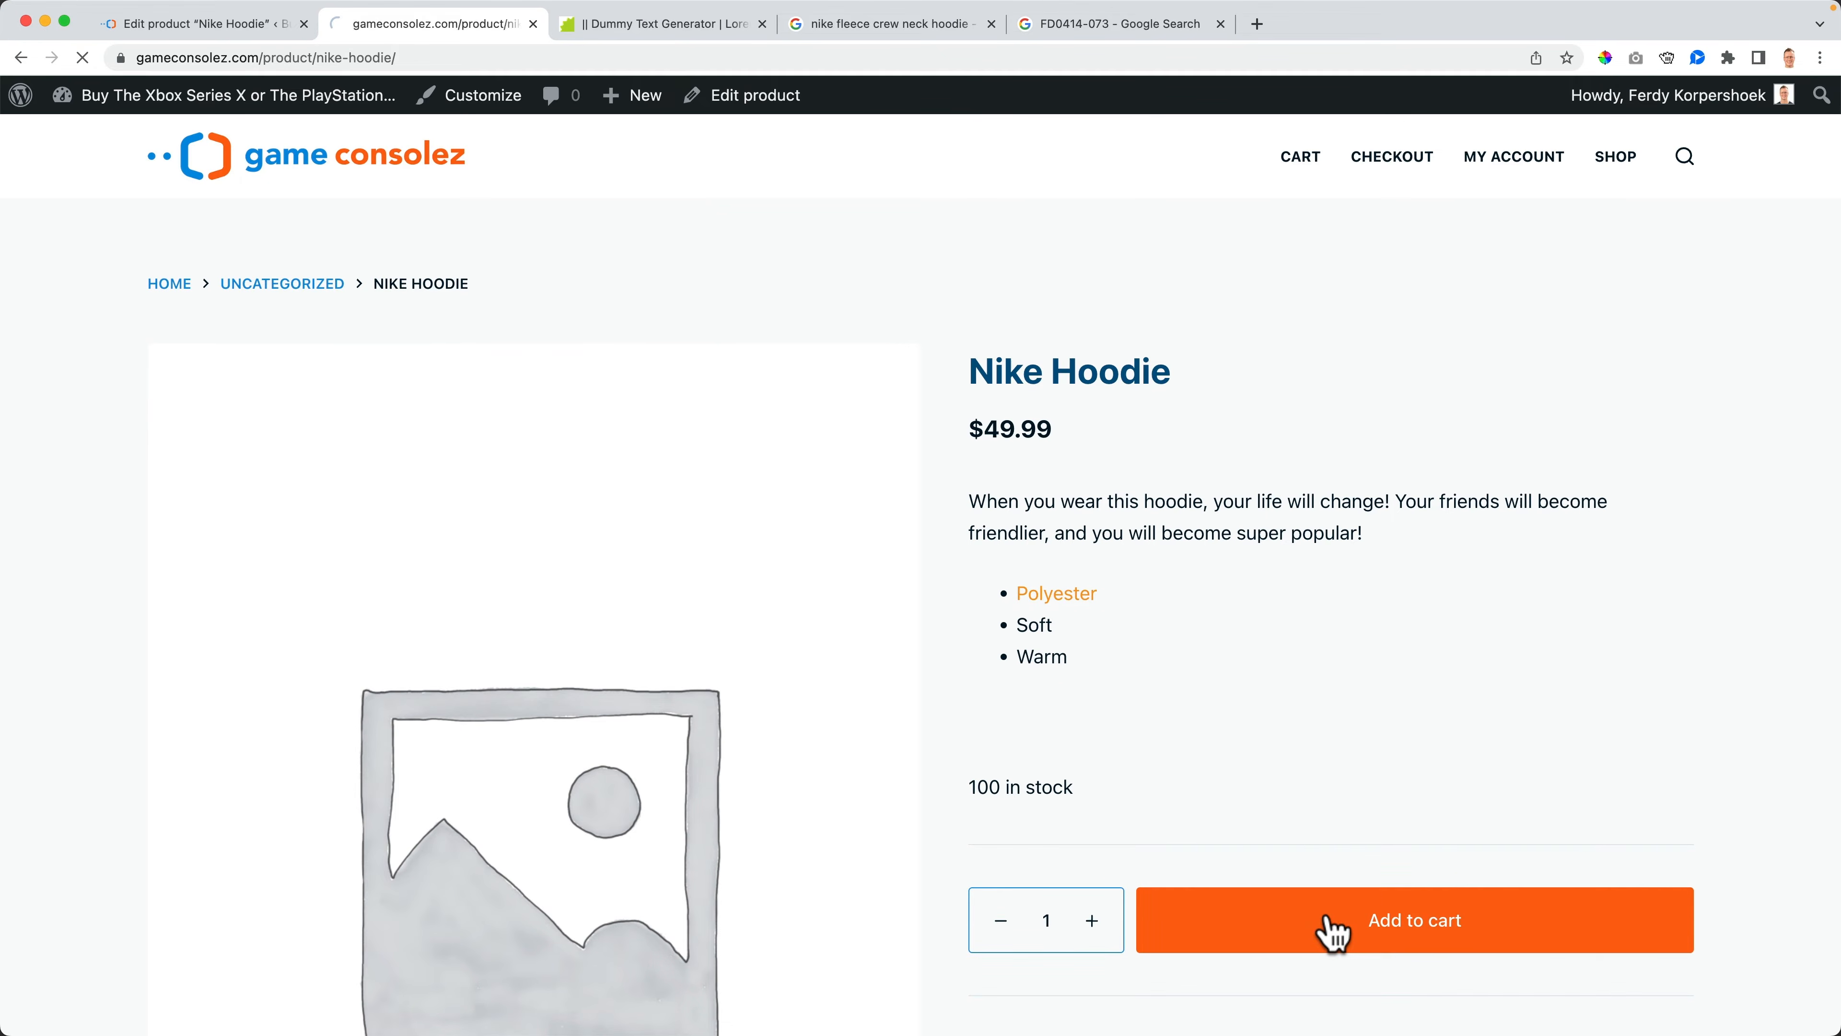
click(1606, 395)
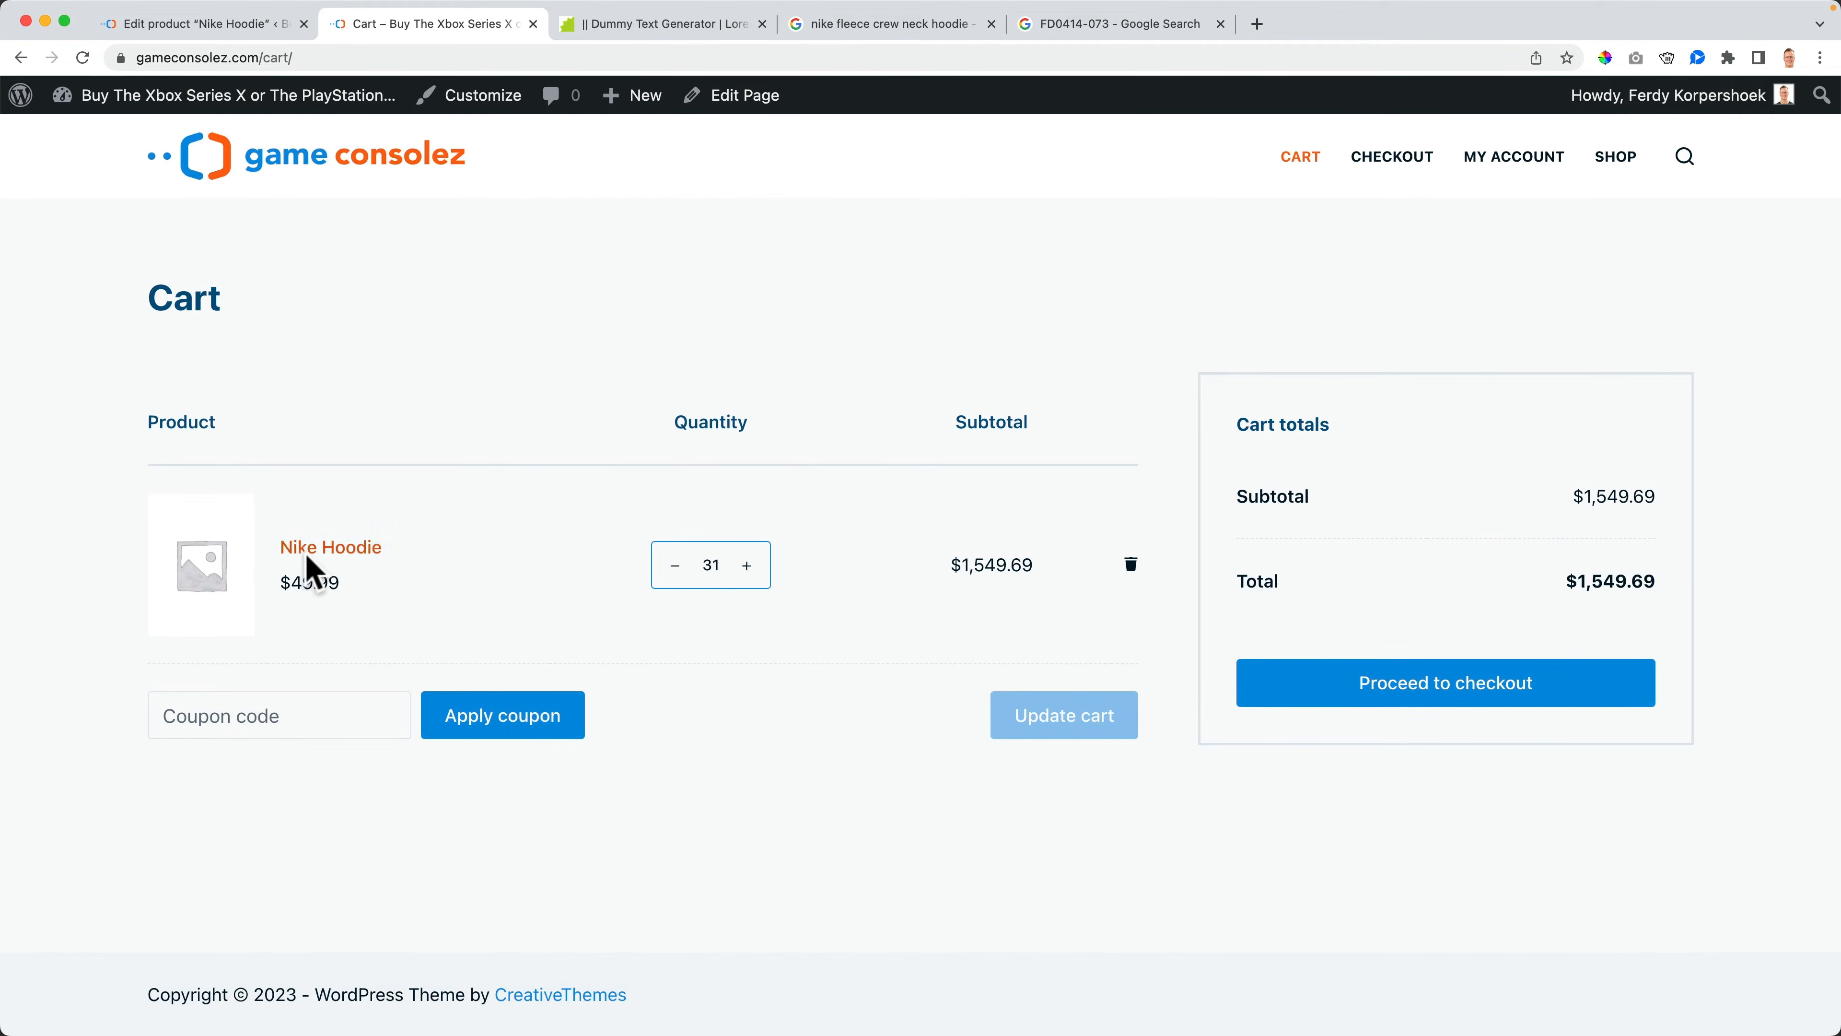
click(218, 25)
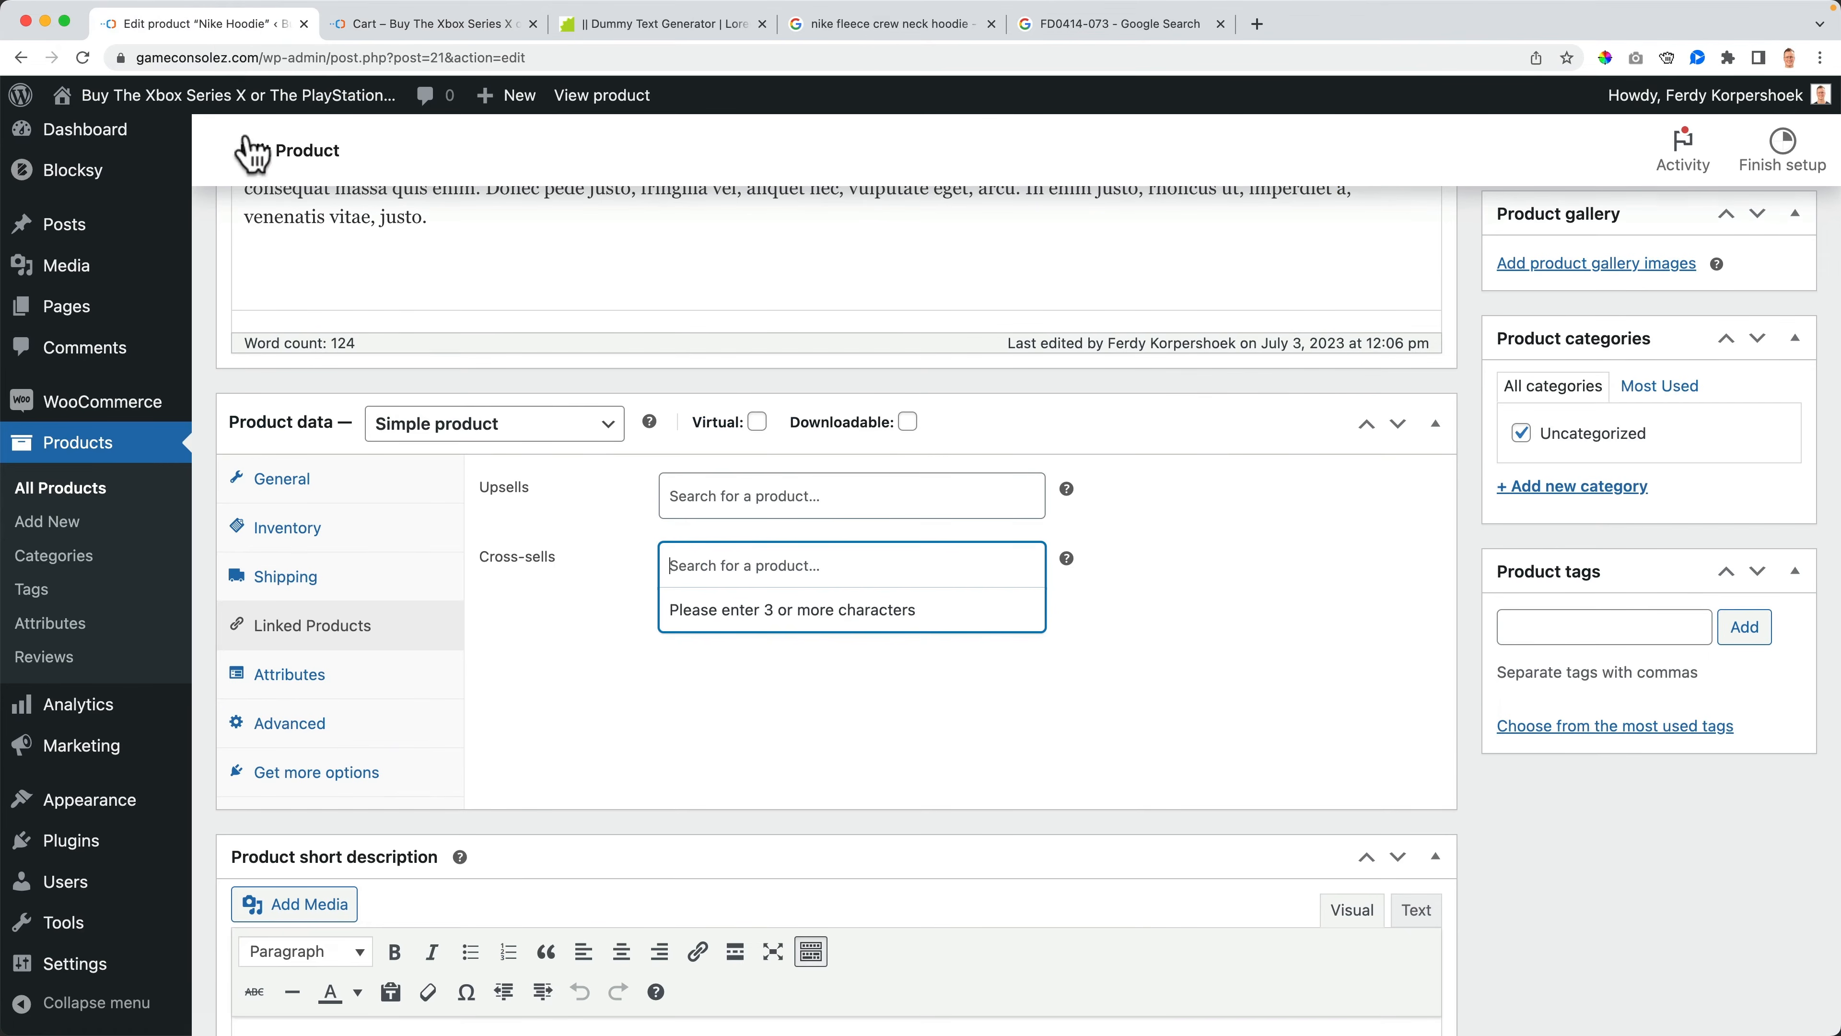
click(751, 571)
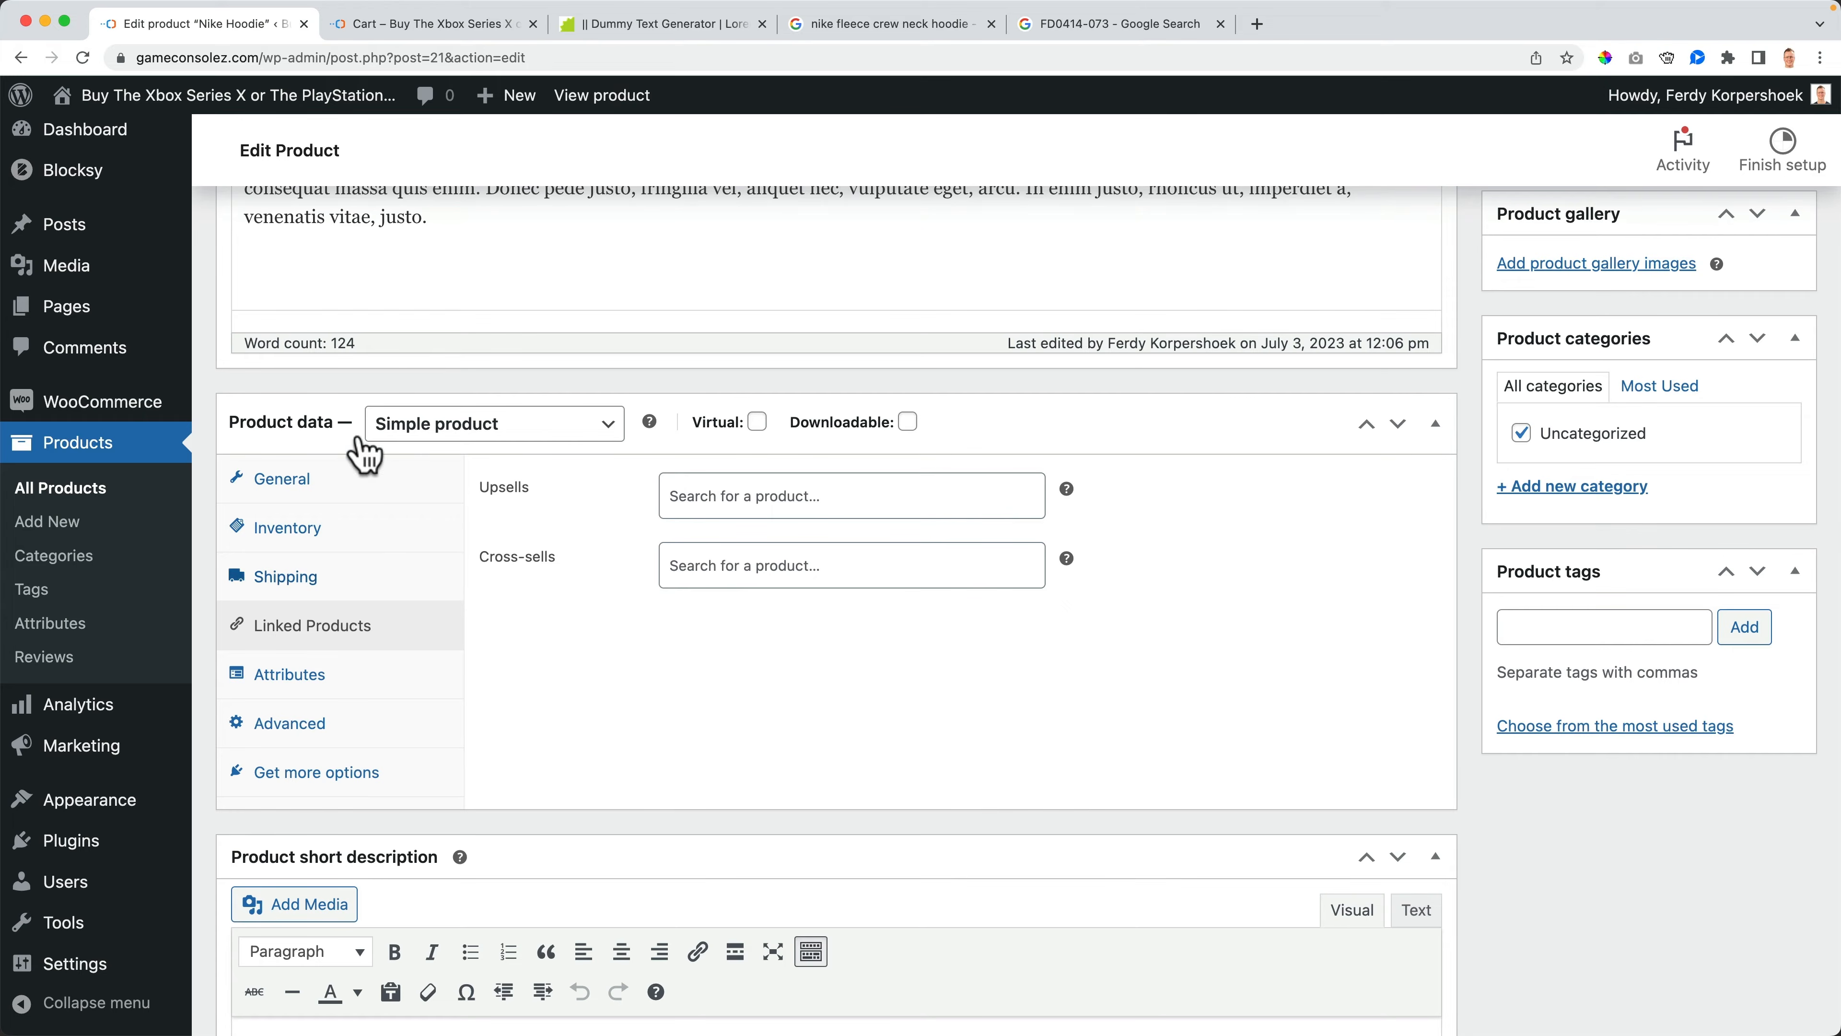
click(395, 26)
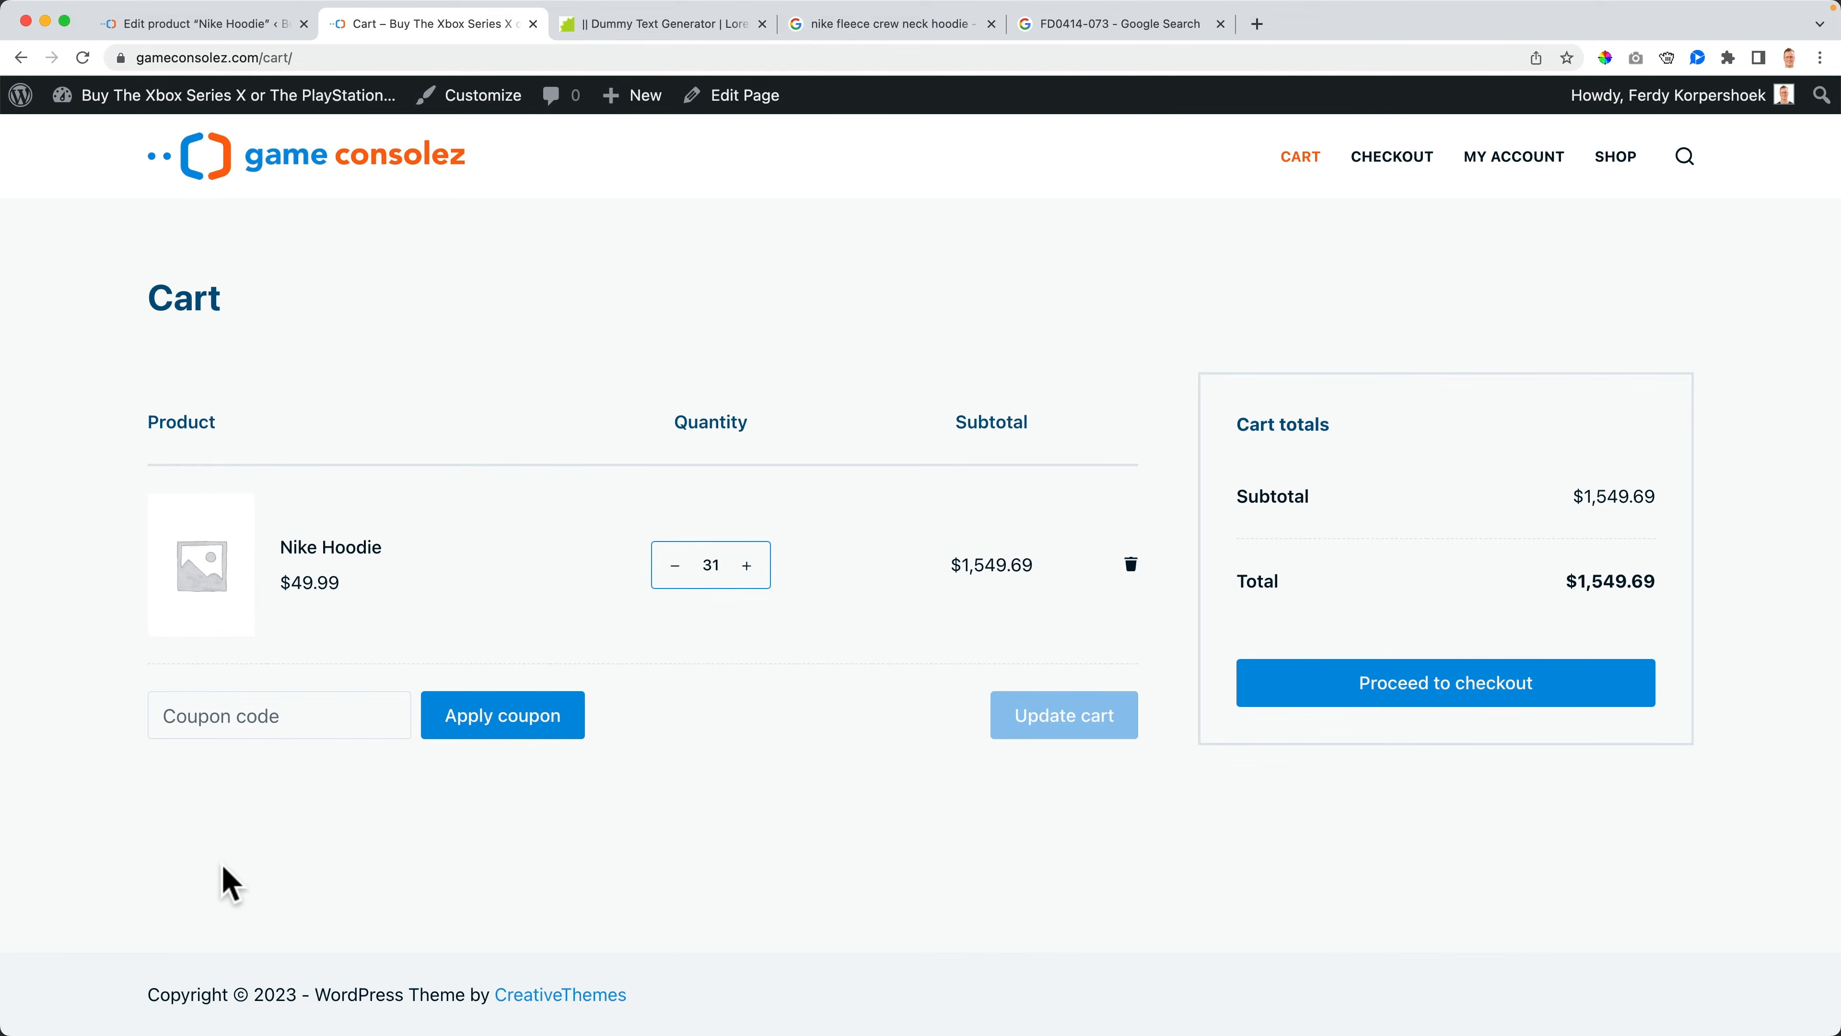
click(257, 26)
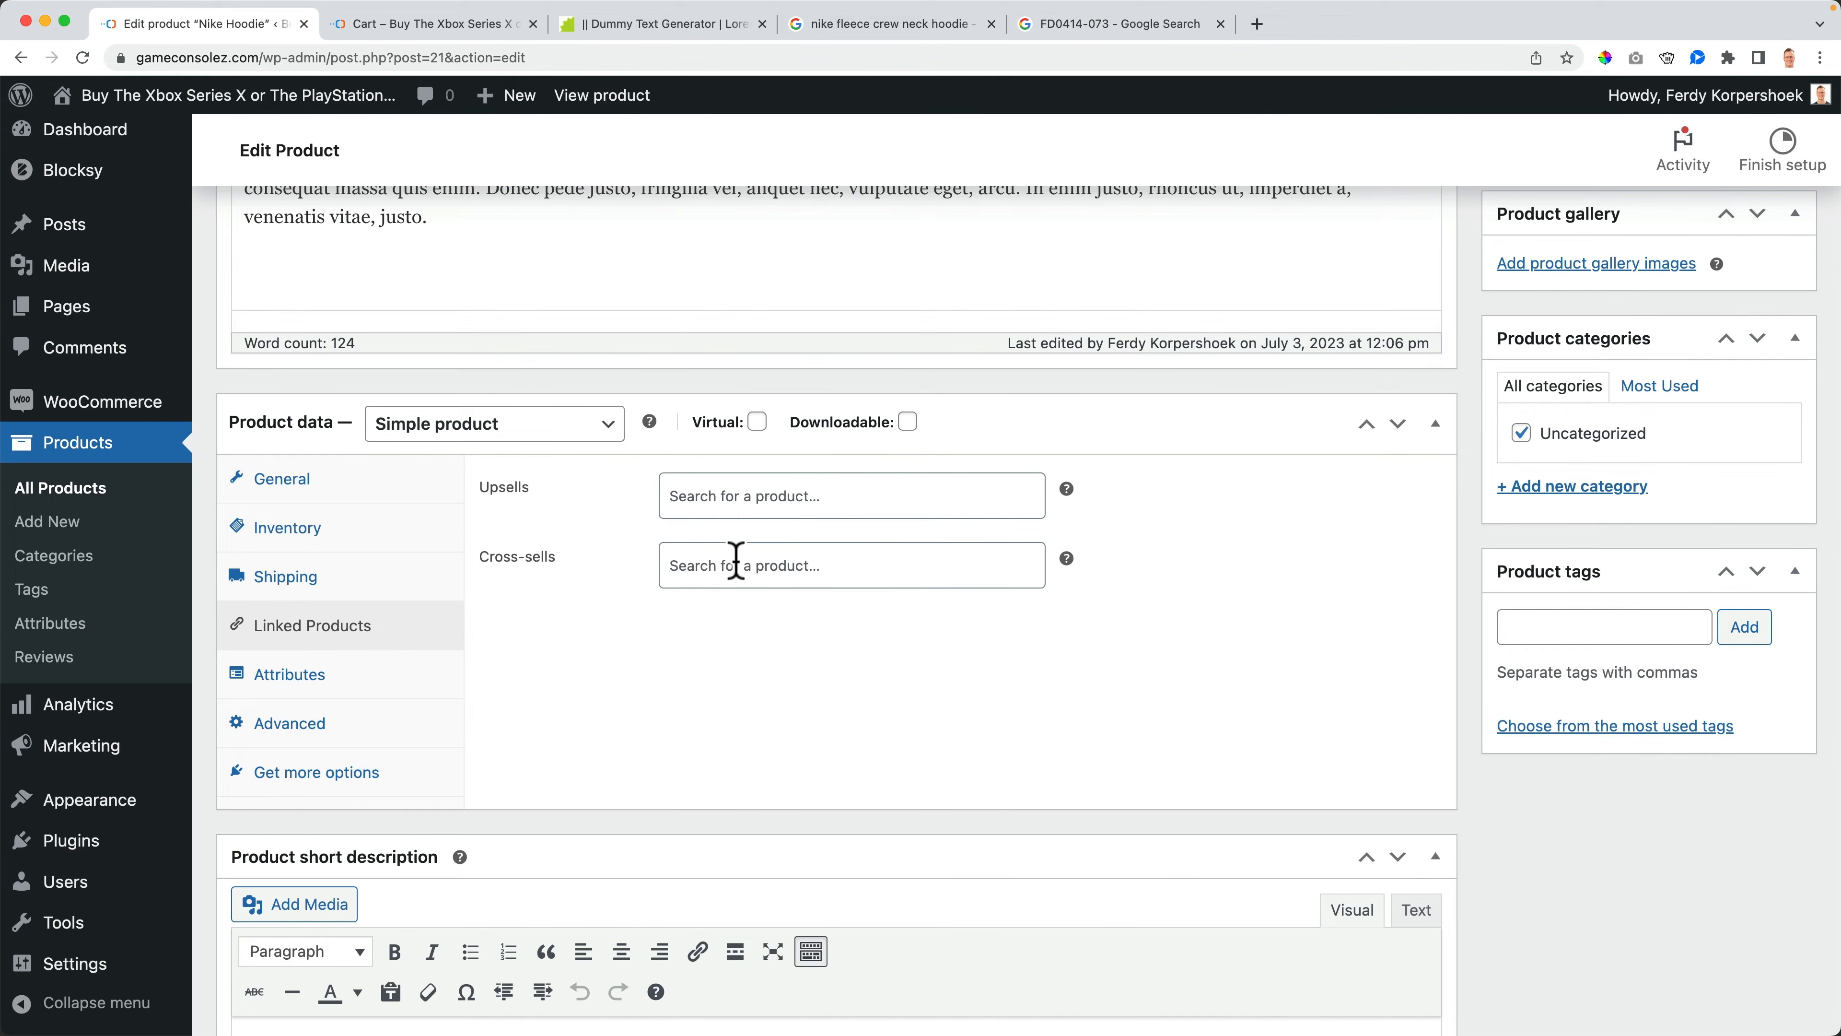
- Open the attributes section and review the available product type options
click(308, 678)
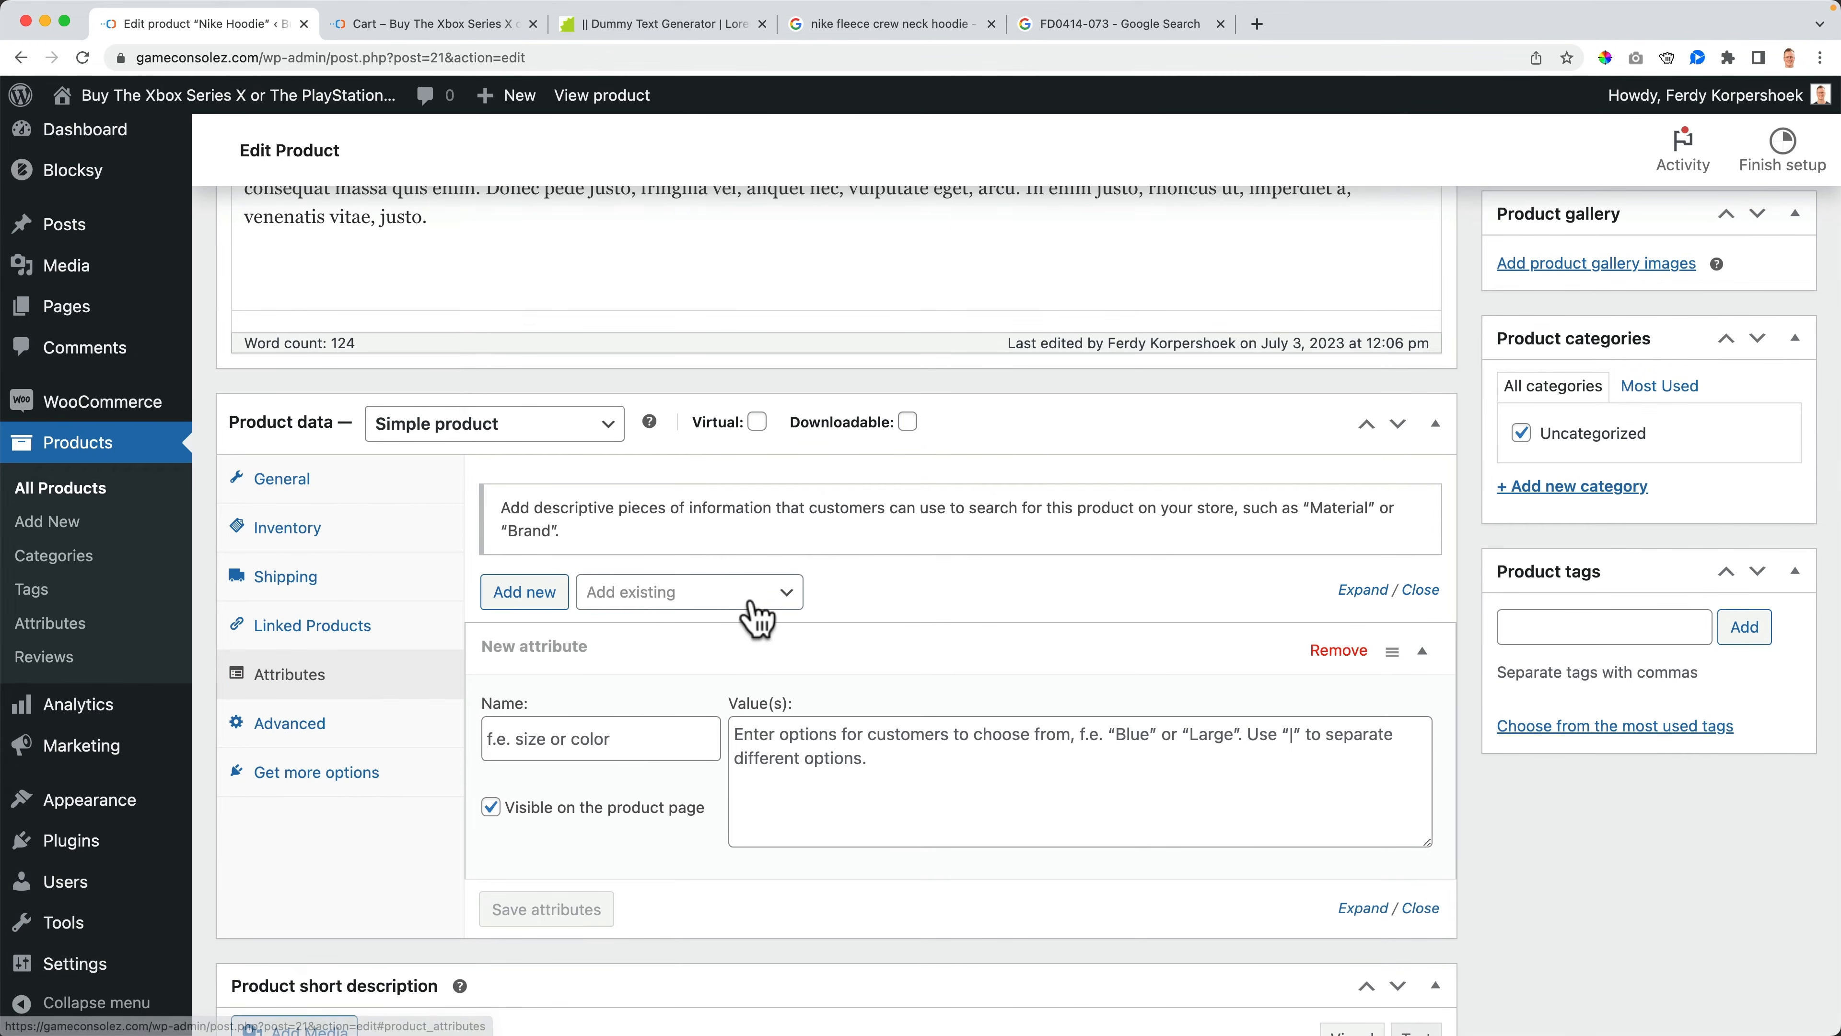
click(488, 422)
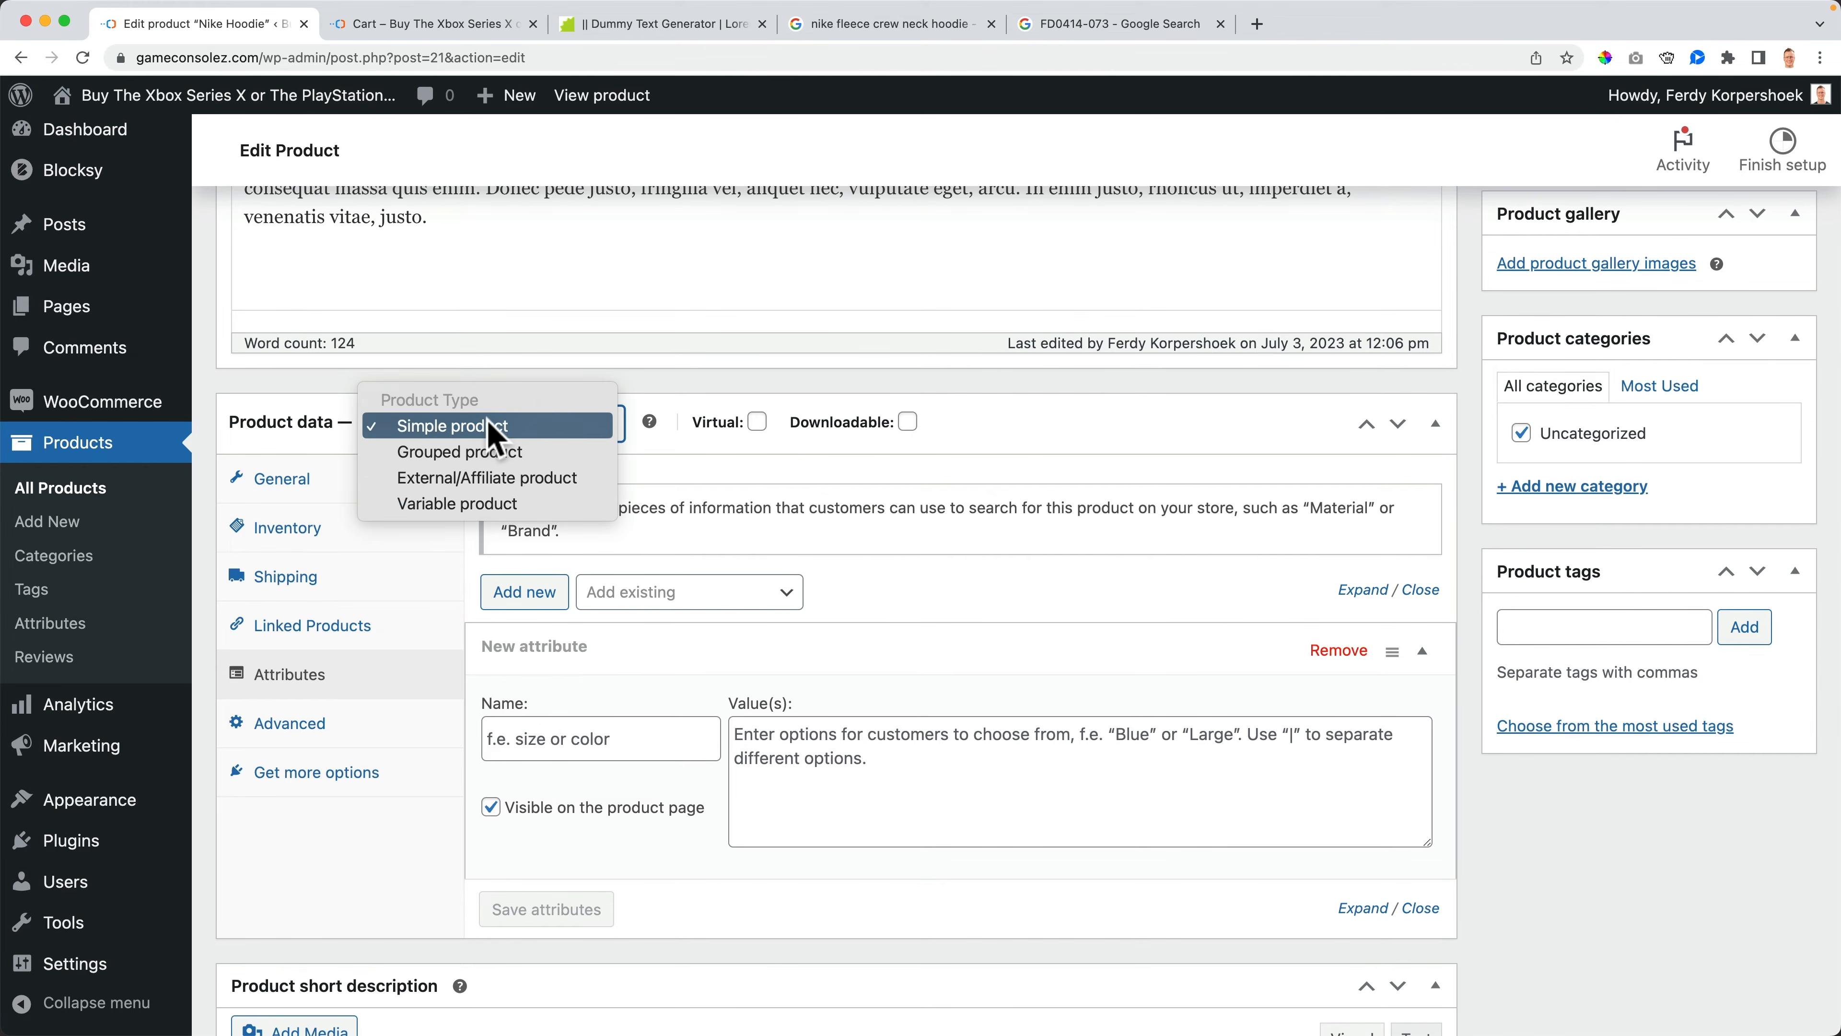
click(764, 484)
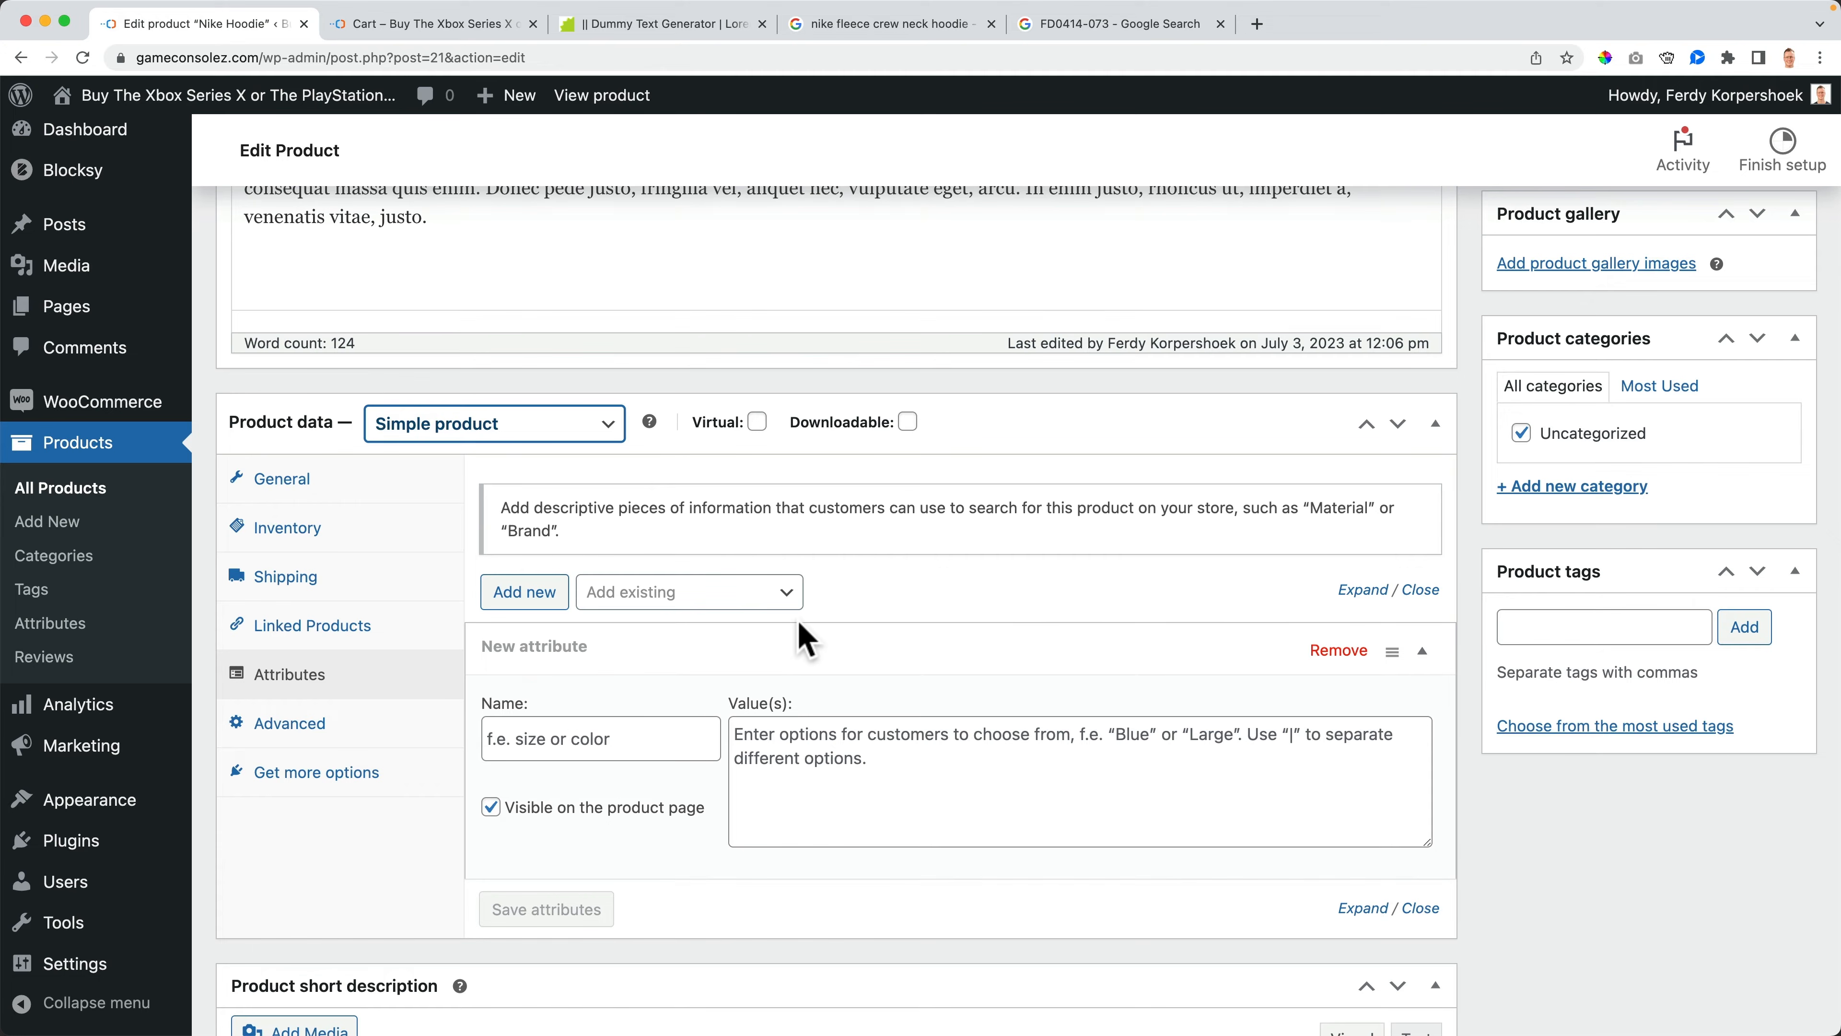
- Enter the purchase note "Hey! You just bought the Nike Hoodie! I want to tell you that your life is about to change drastically in a good way!"
click(319, 726)
click(709, 507)
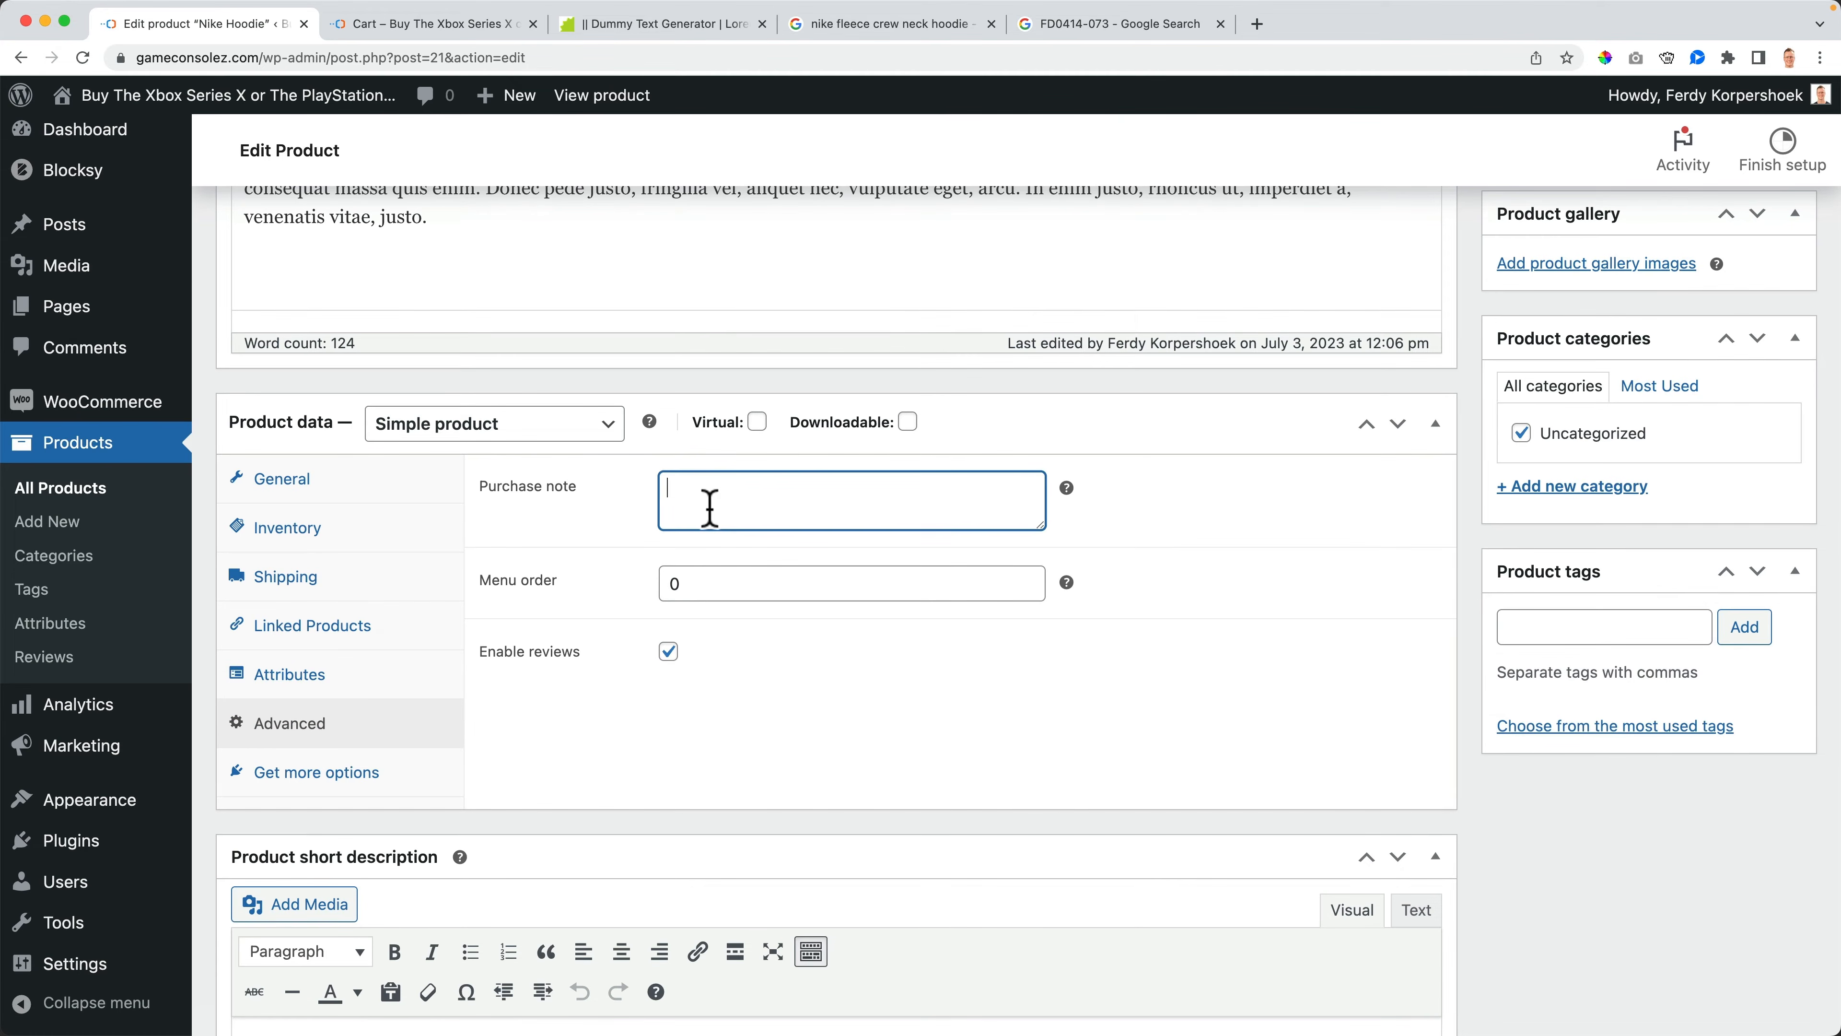
scroll(710, 508, up, 4)
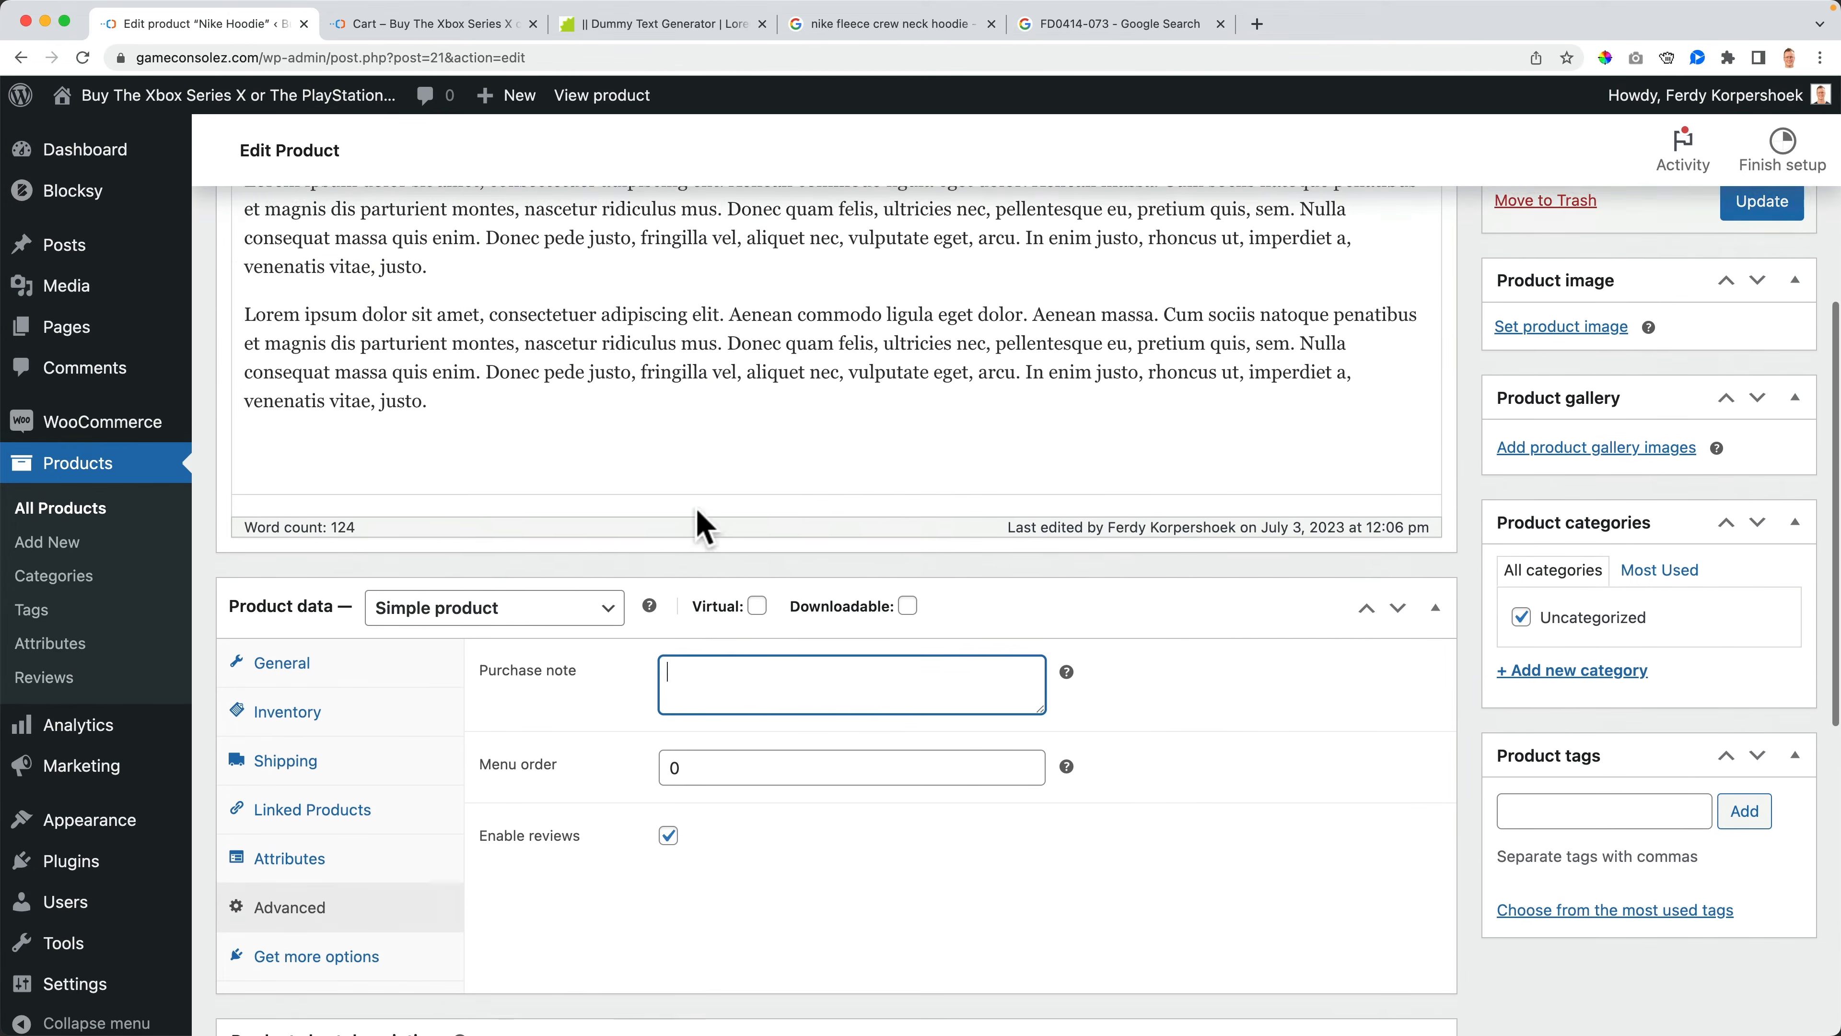
scroll(731, 534, down, 3)
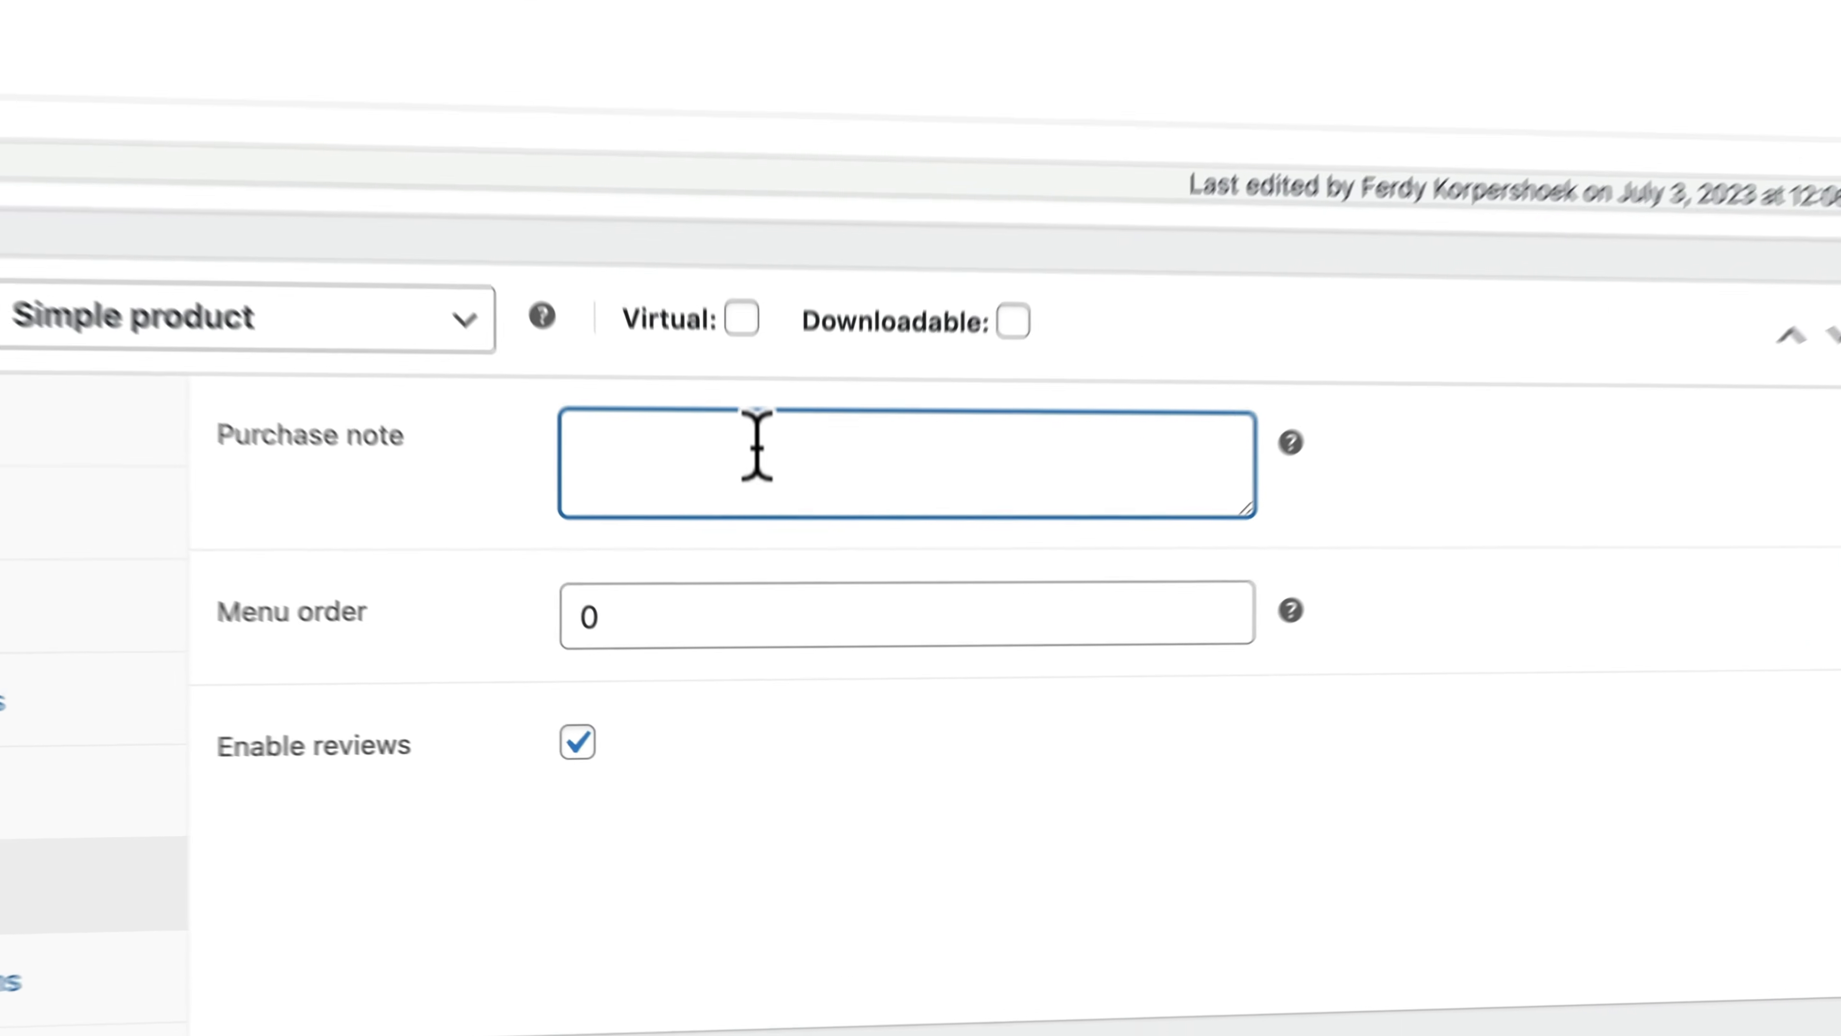
text(You)
key(BackSpace)
key(BackSpace)
key(BackSpace)
text(Hey)
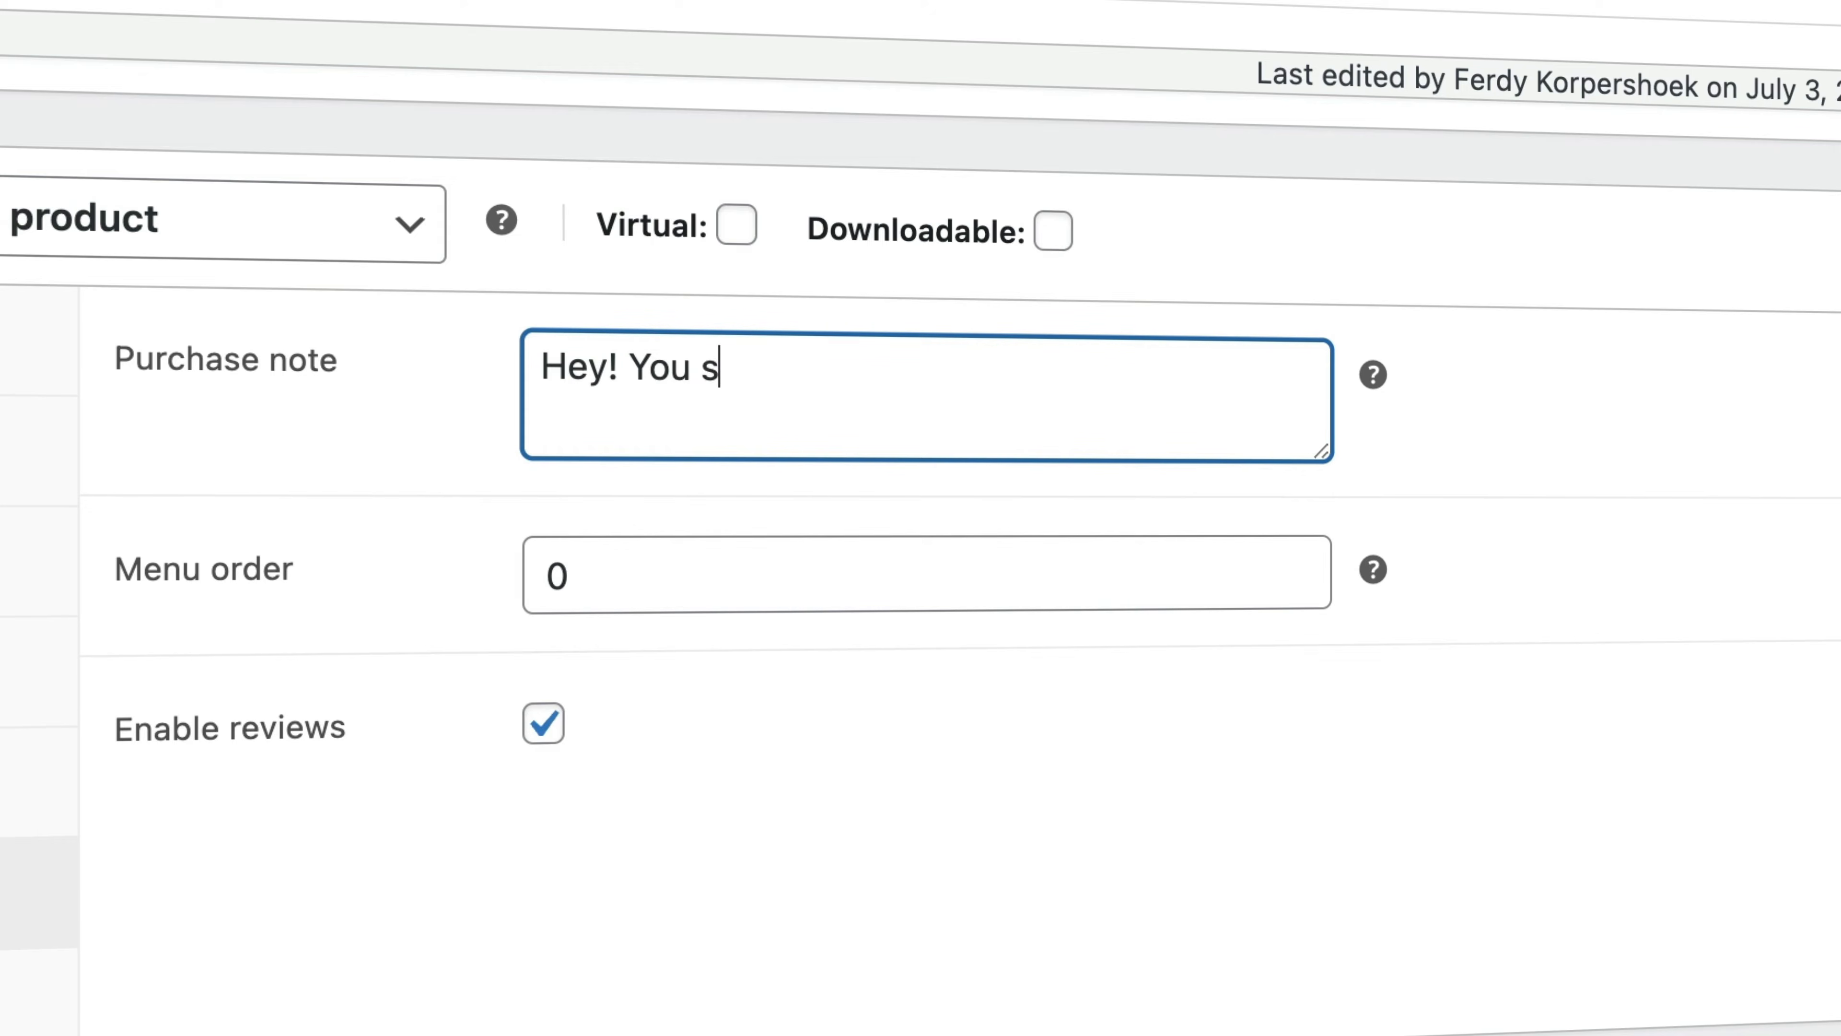
text(! You just bought the Nike Hoodie! I want to tell you that your life is about to change dras)
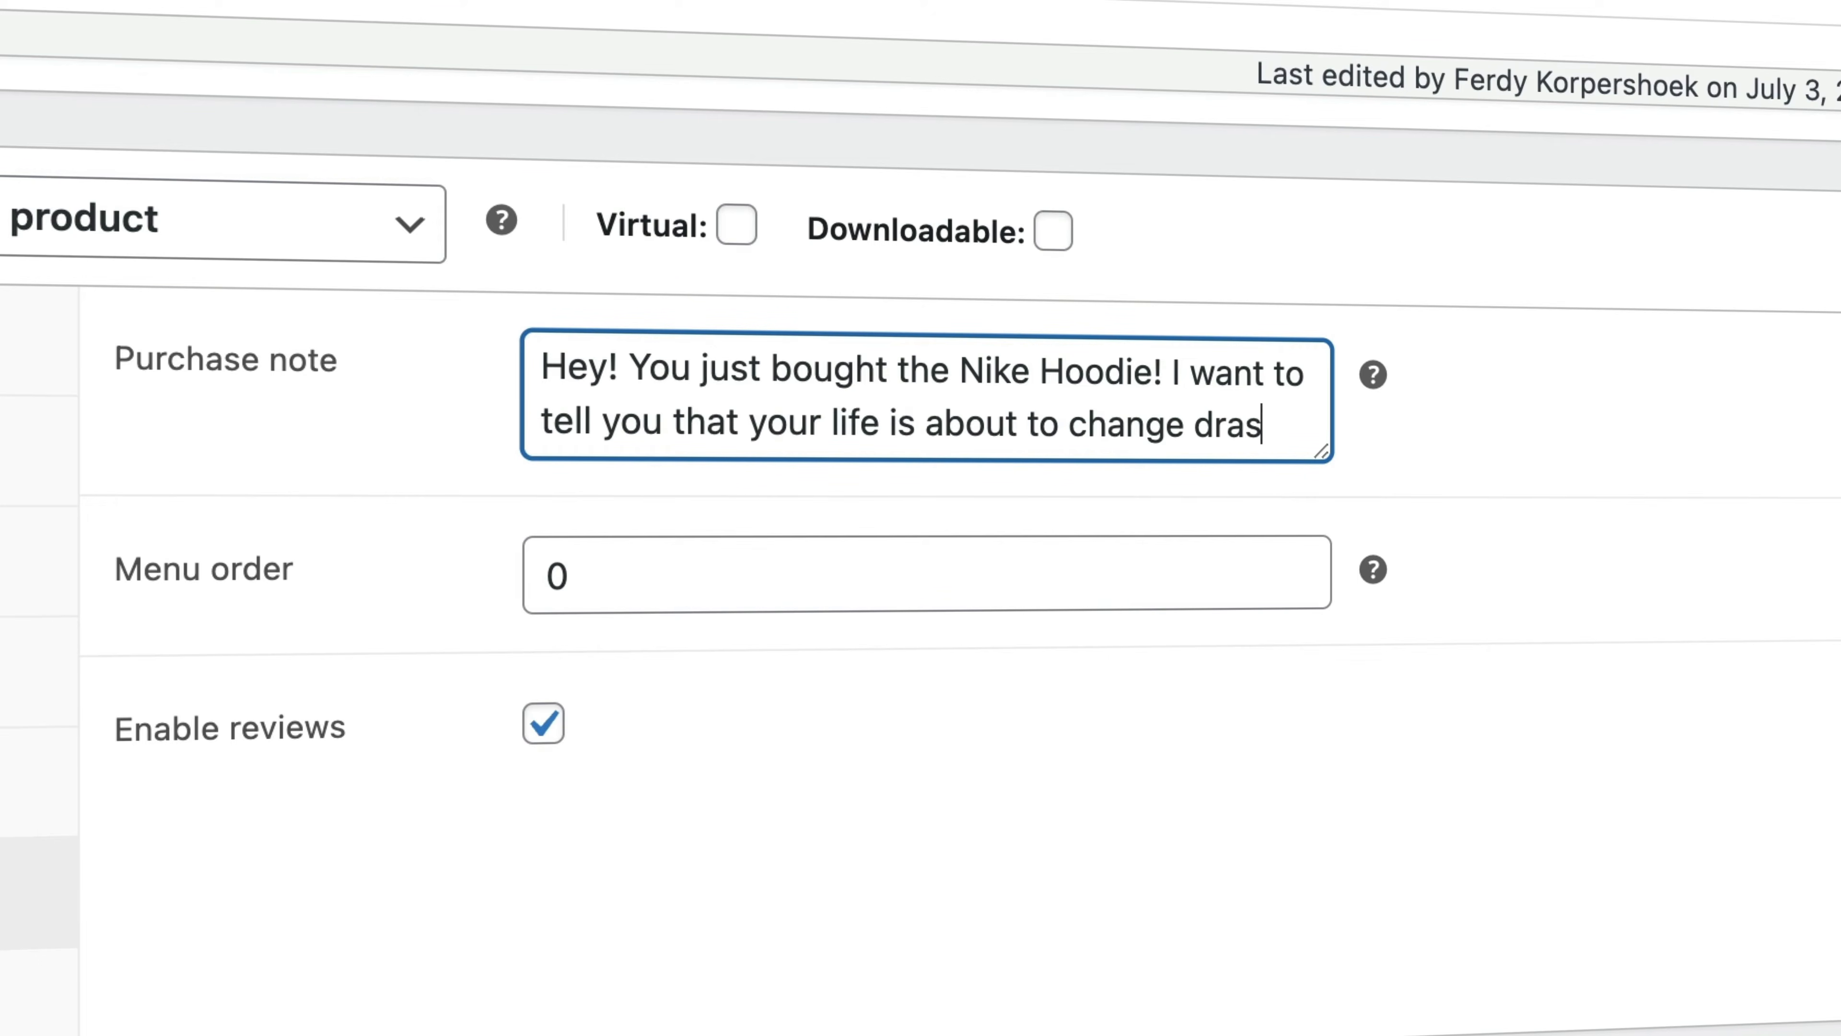
text(ally in a good way!)
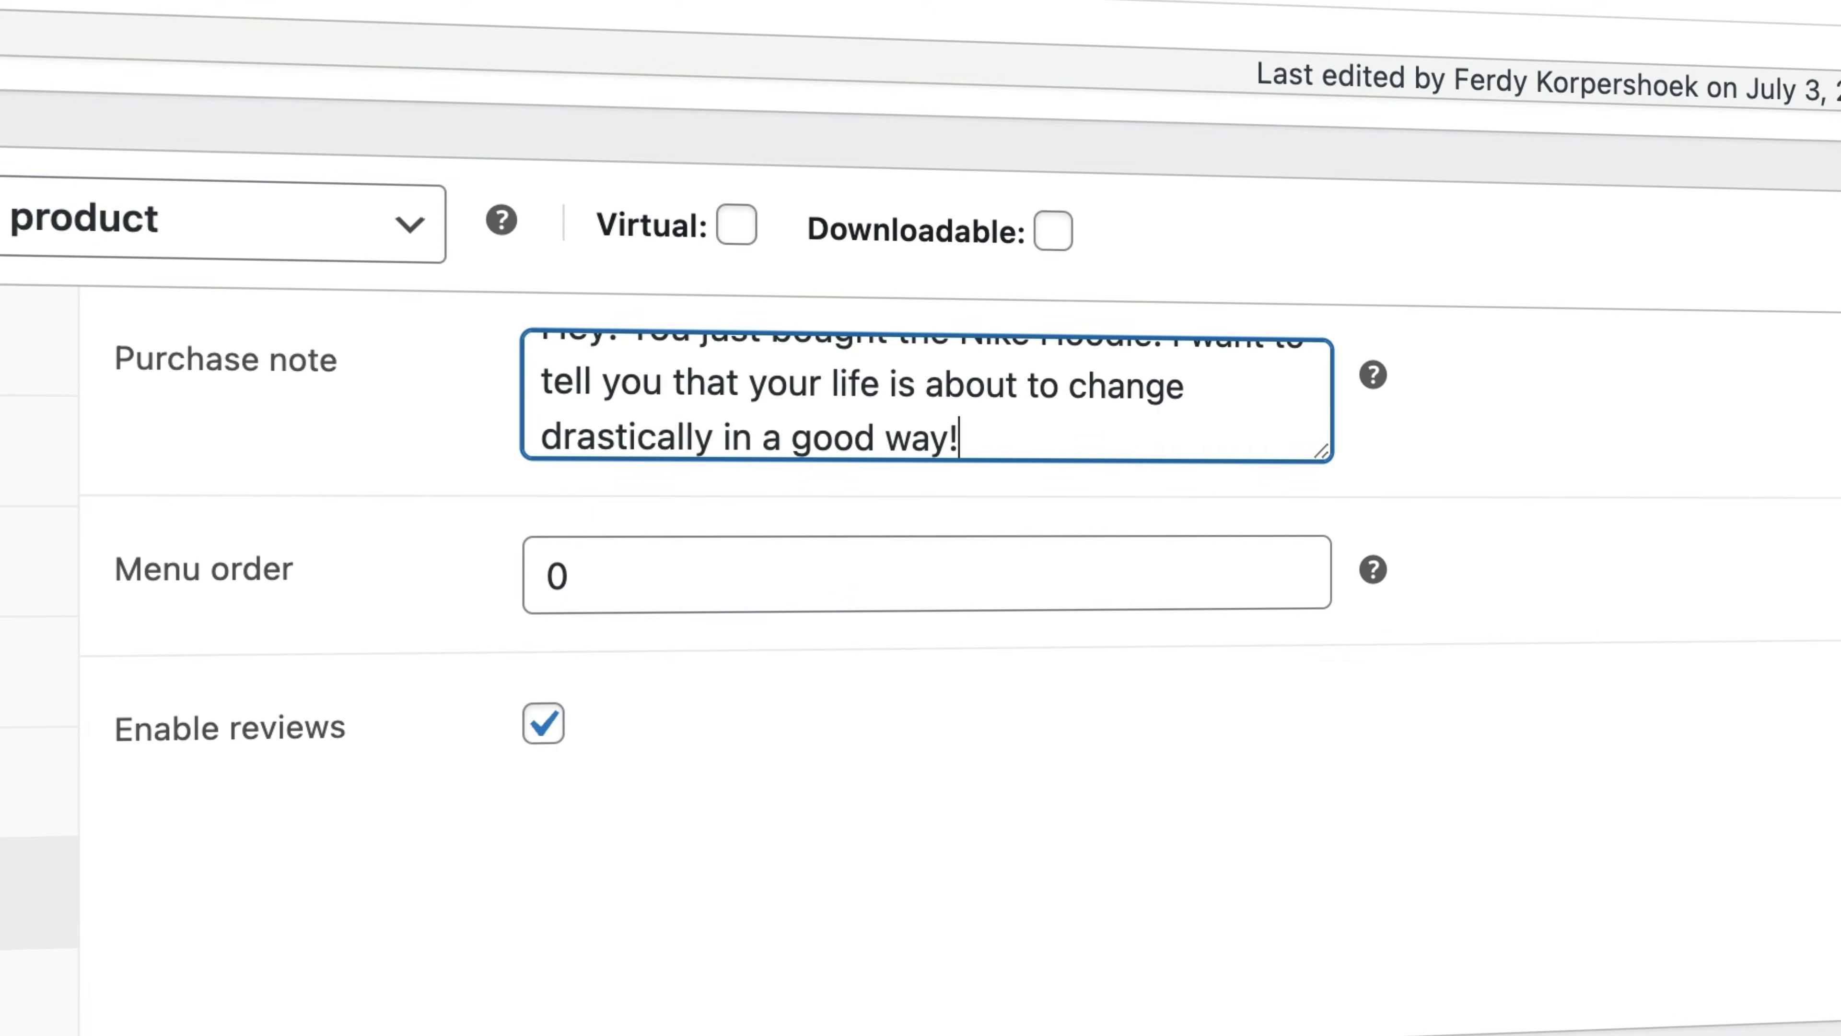
scroll(716, 382, down, 1)
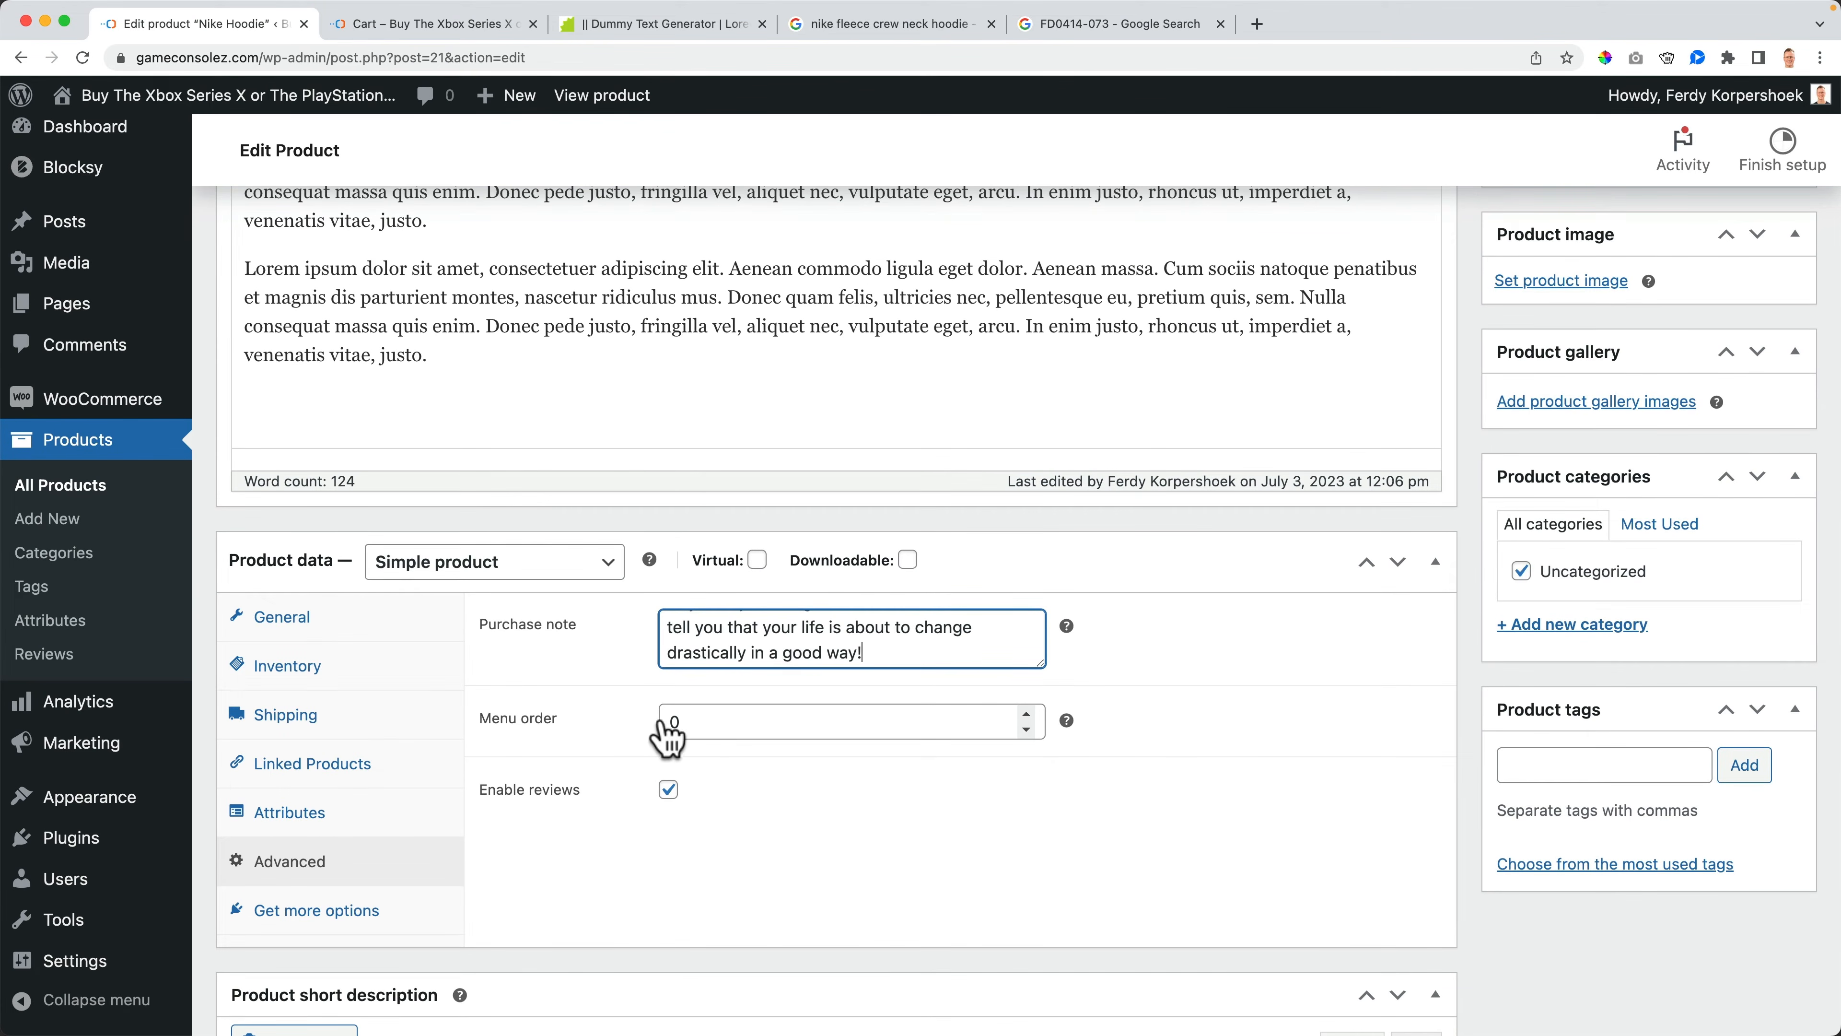
key(Tab)
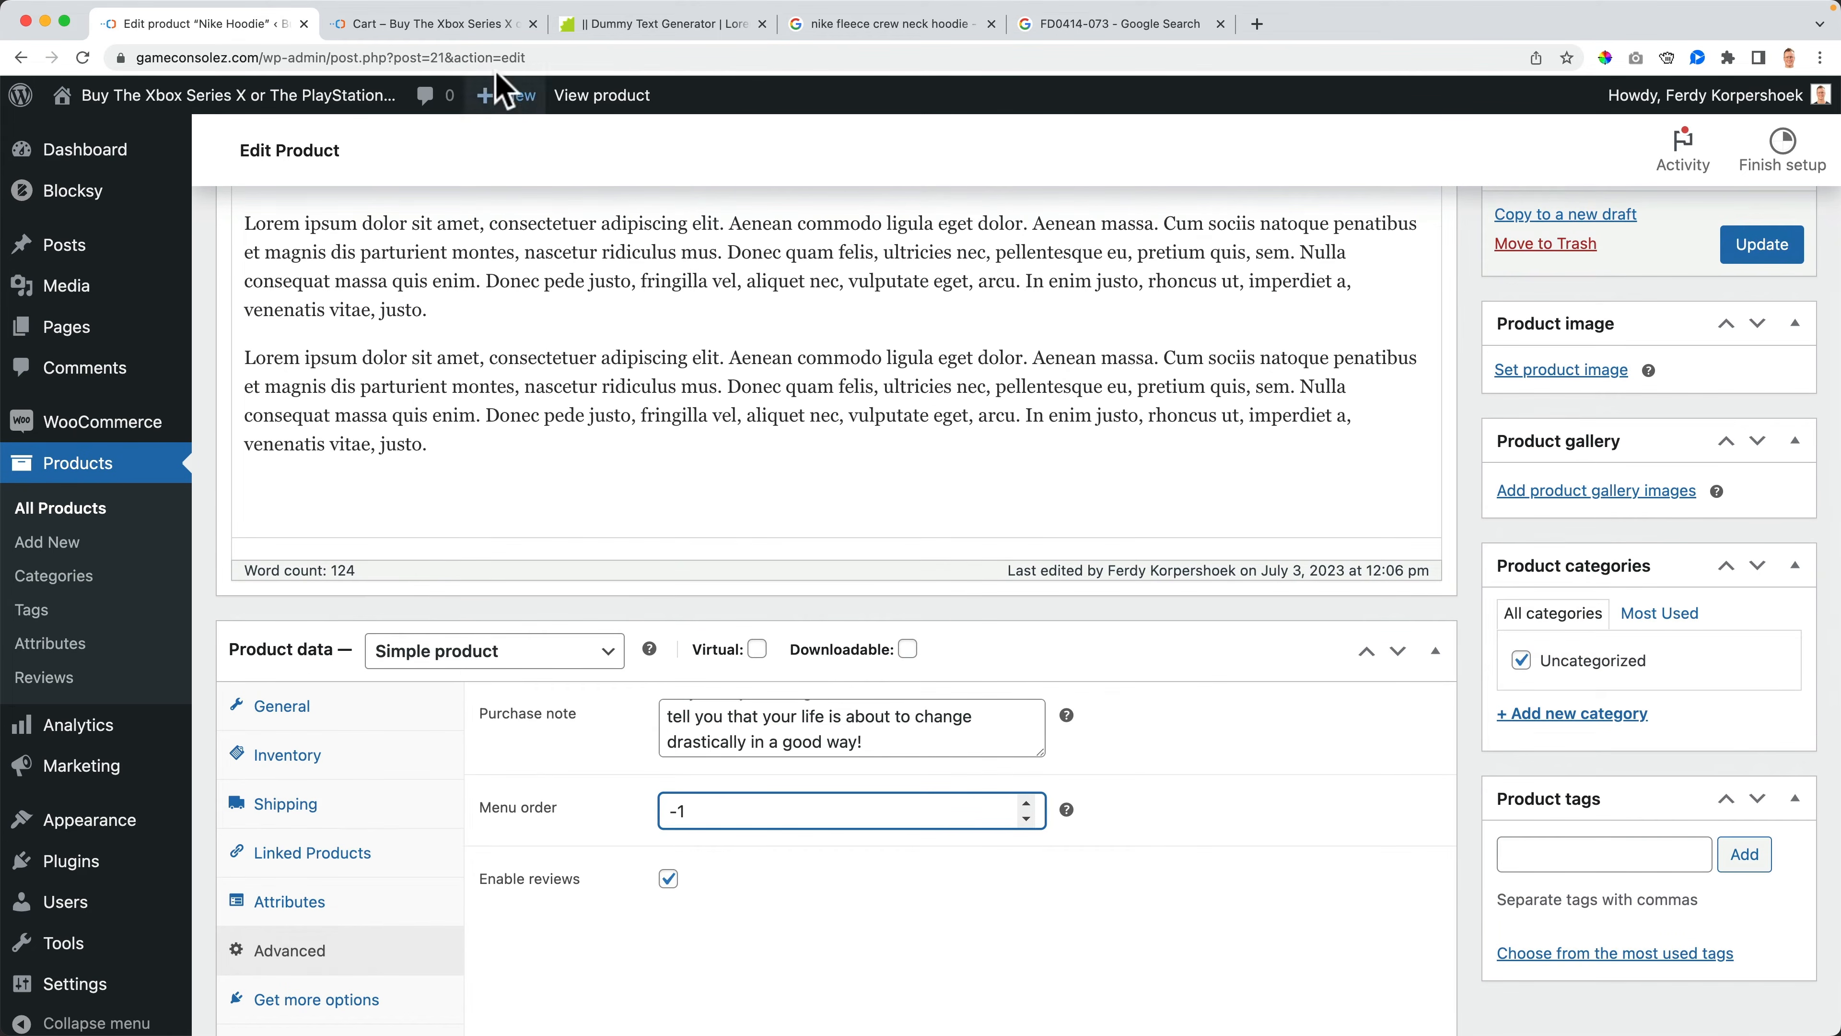
- View the shop page on the storefront and return to the product editor
click(458, 24)
click(312, 163)
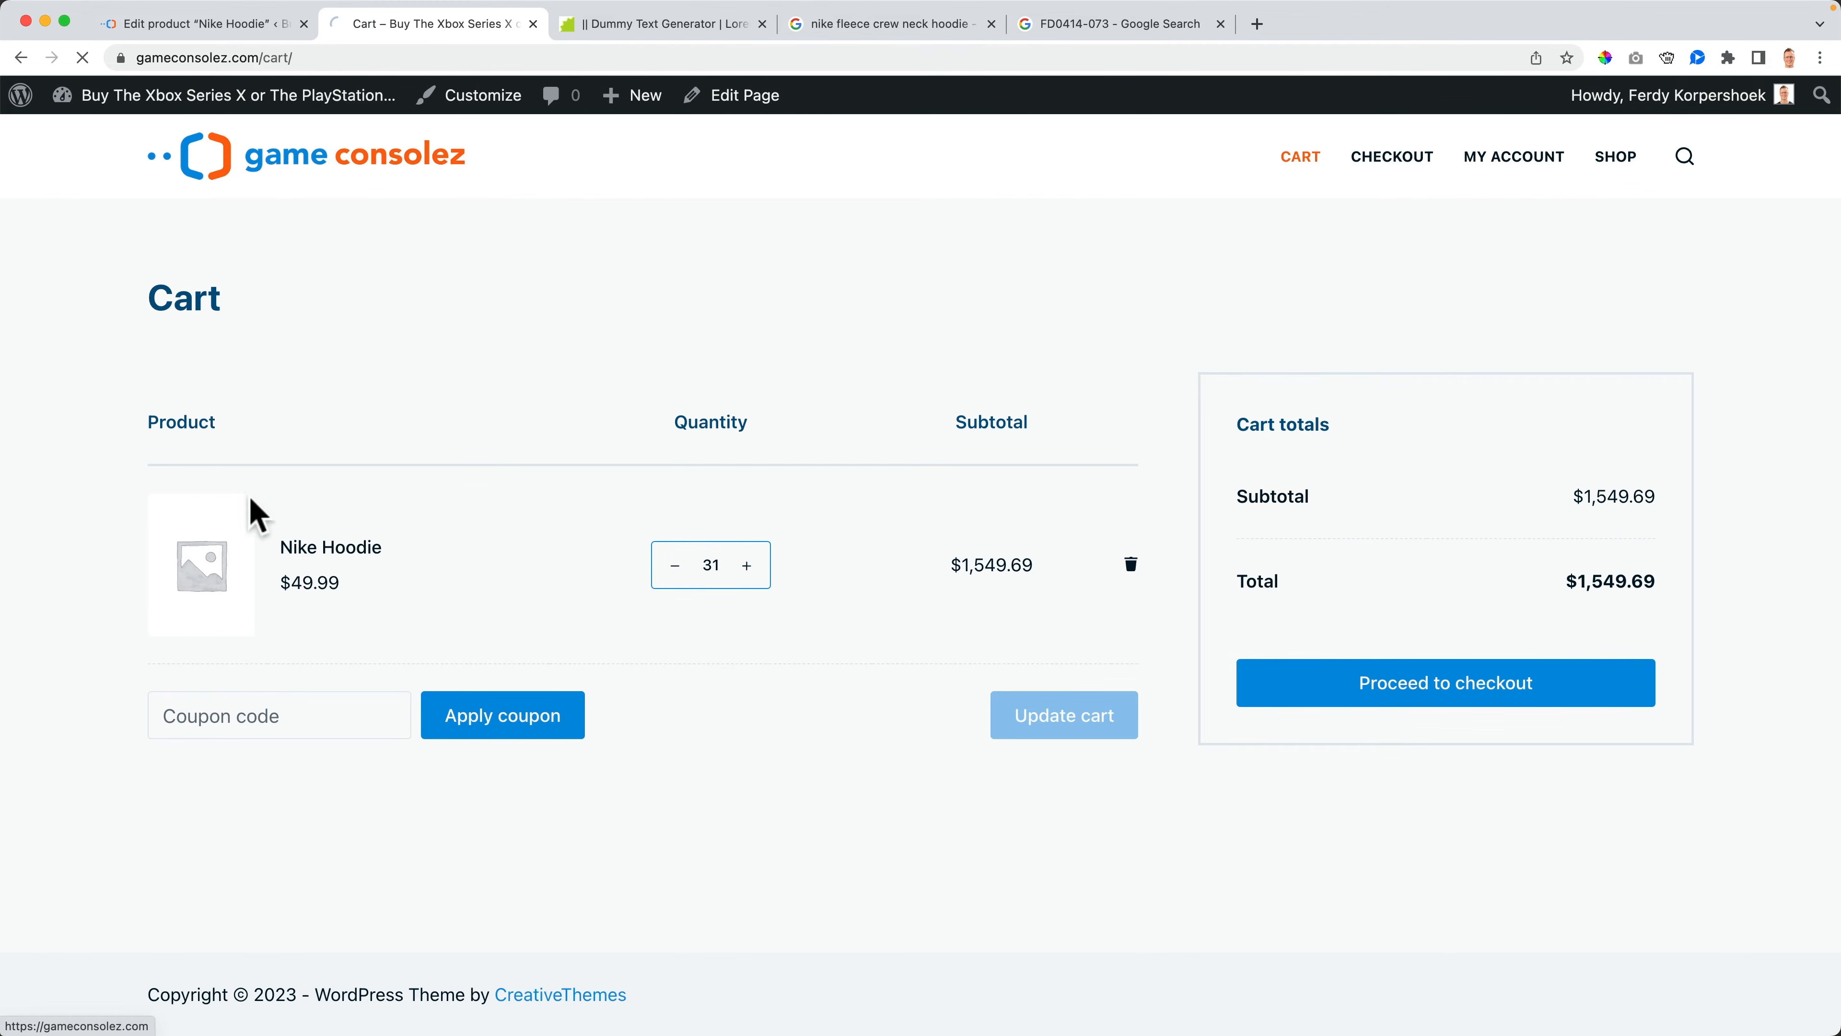
scroll(309, 704, down, 3)
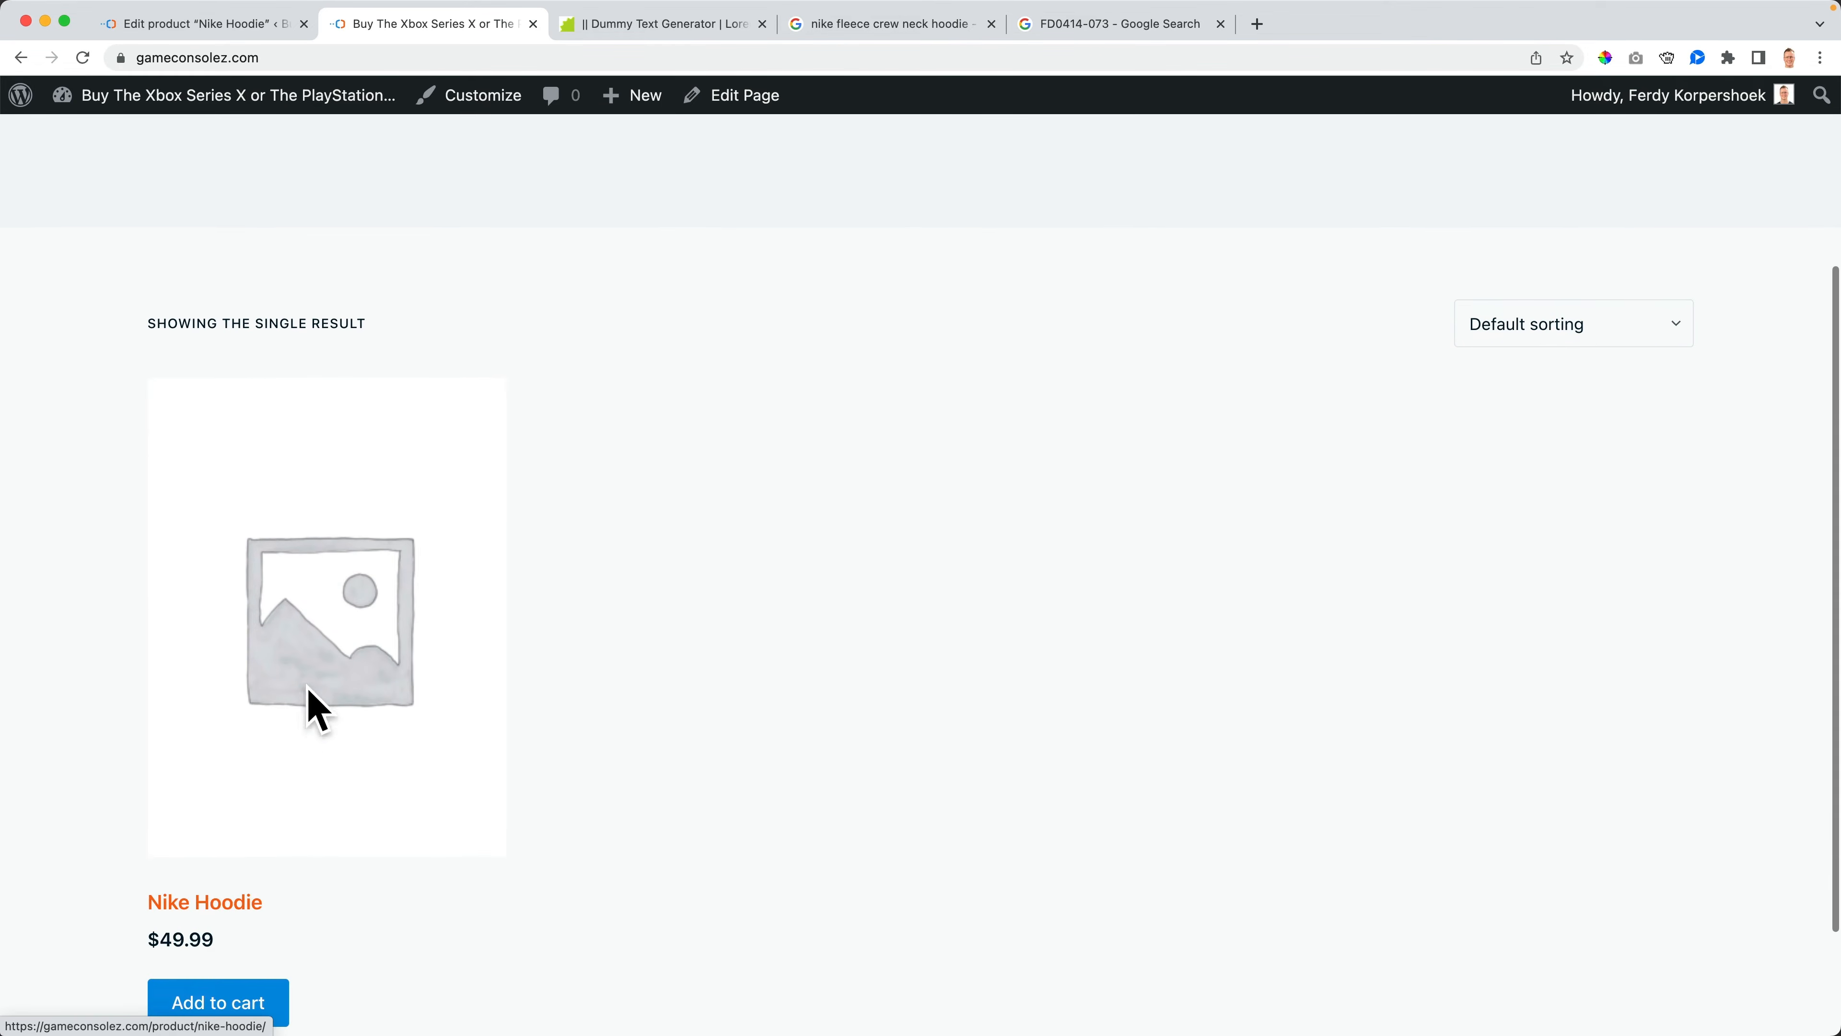
click(254, 25)
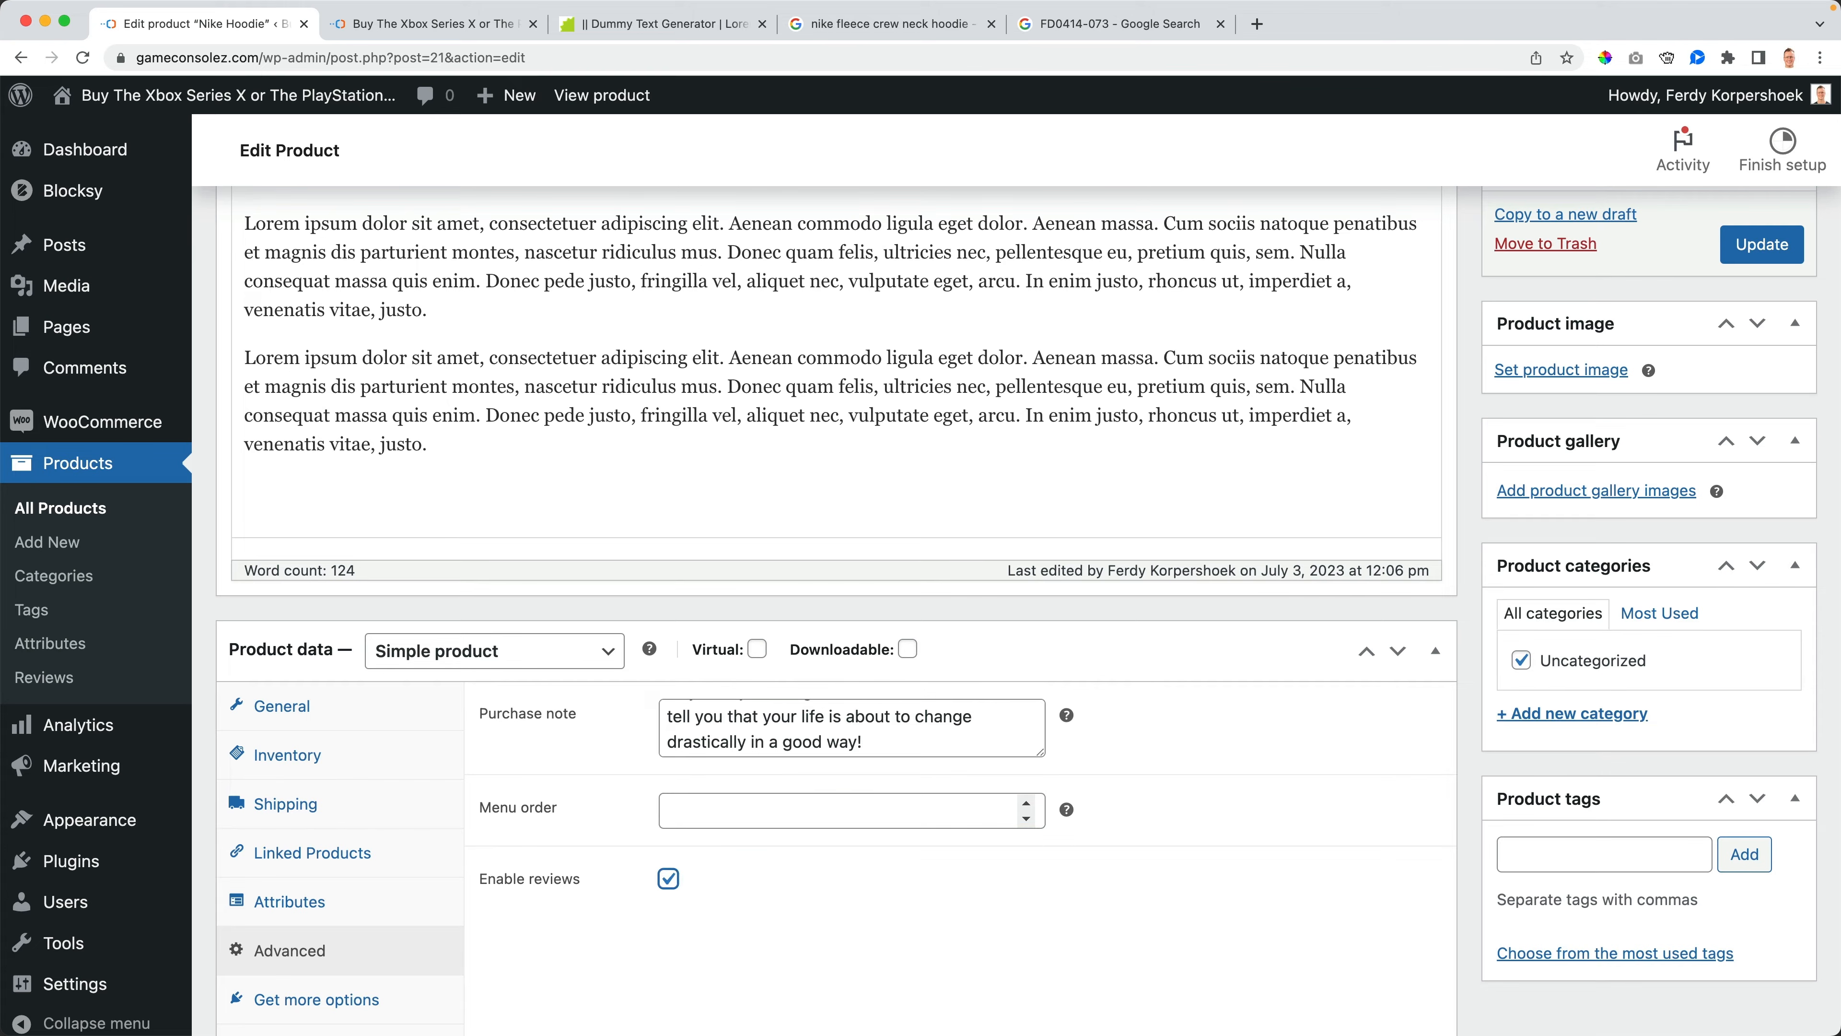
- Set the menu order to 0 and update the product
click(698, 806)
text(0)
key(Tab)
click(848, 915)
click(1762, 245)
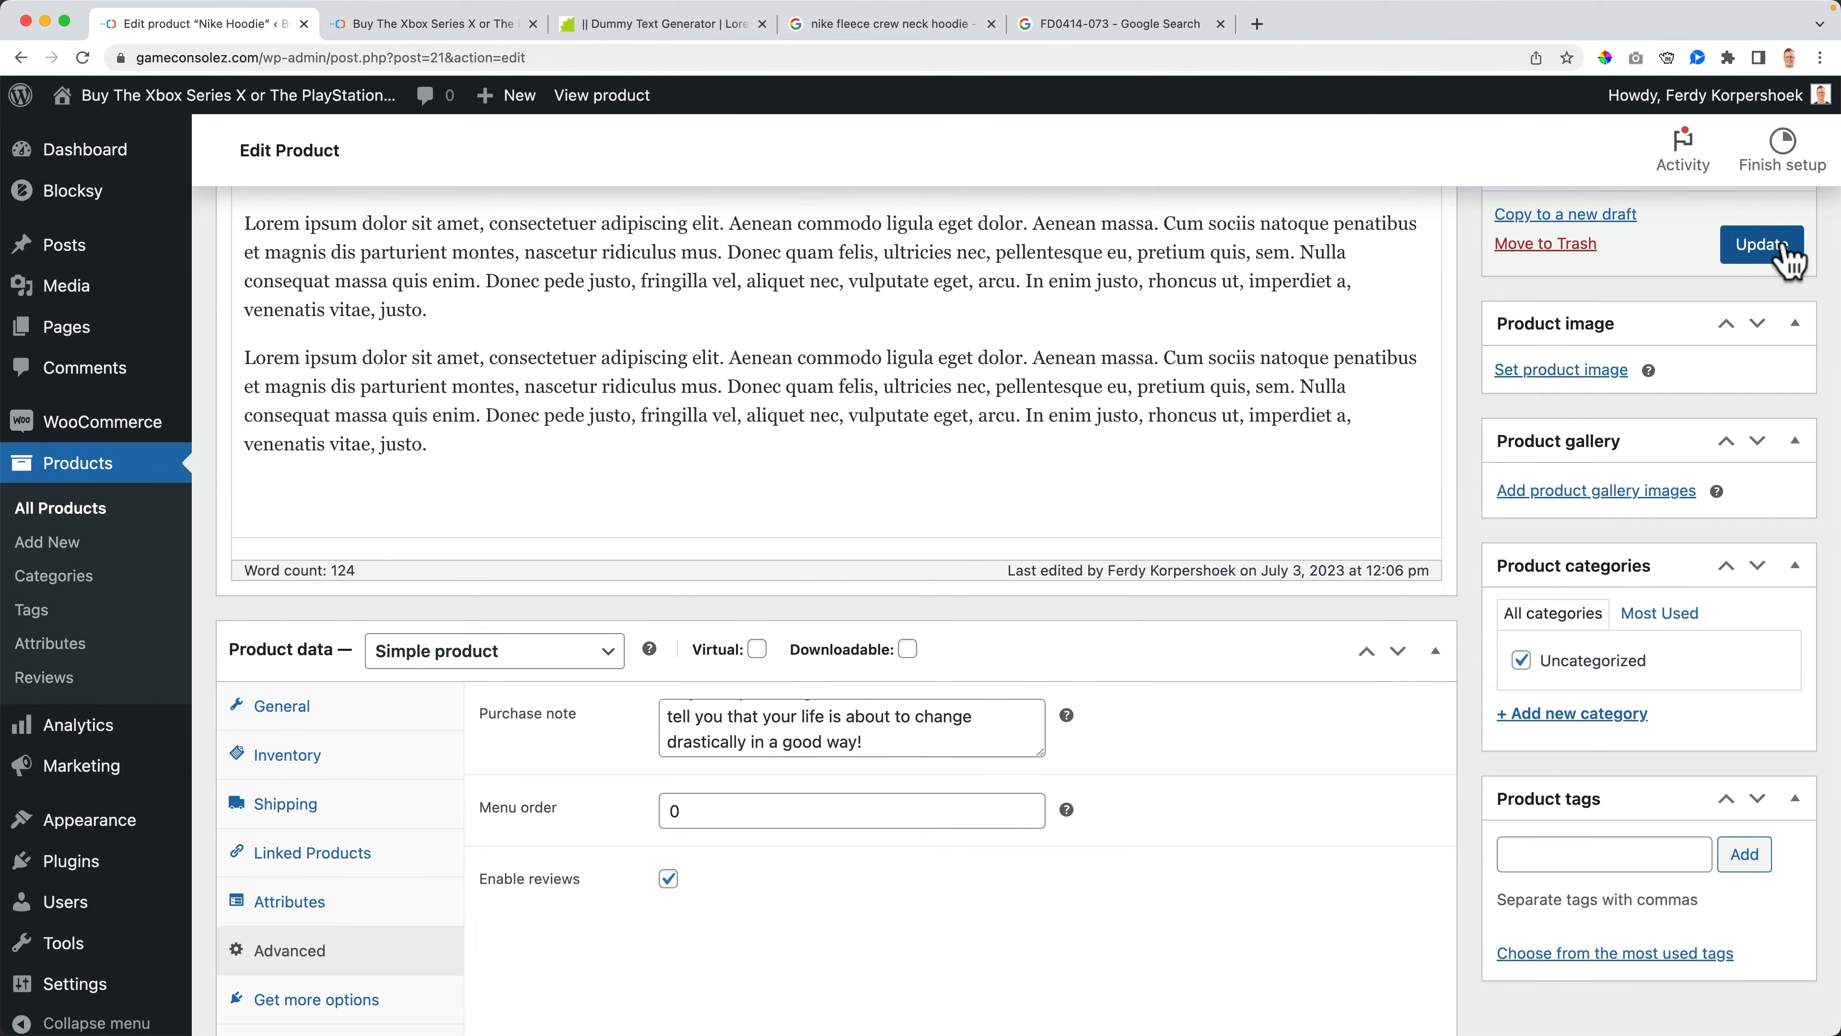
- Open the Nike Hoodie product page from the storefront shop and look it over
click(421, 24)
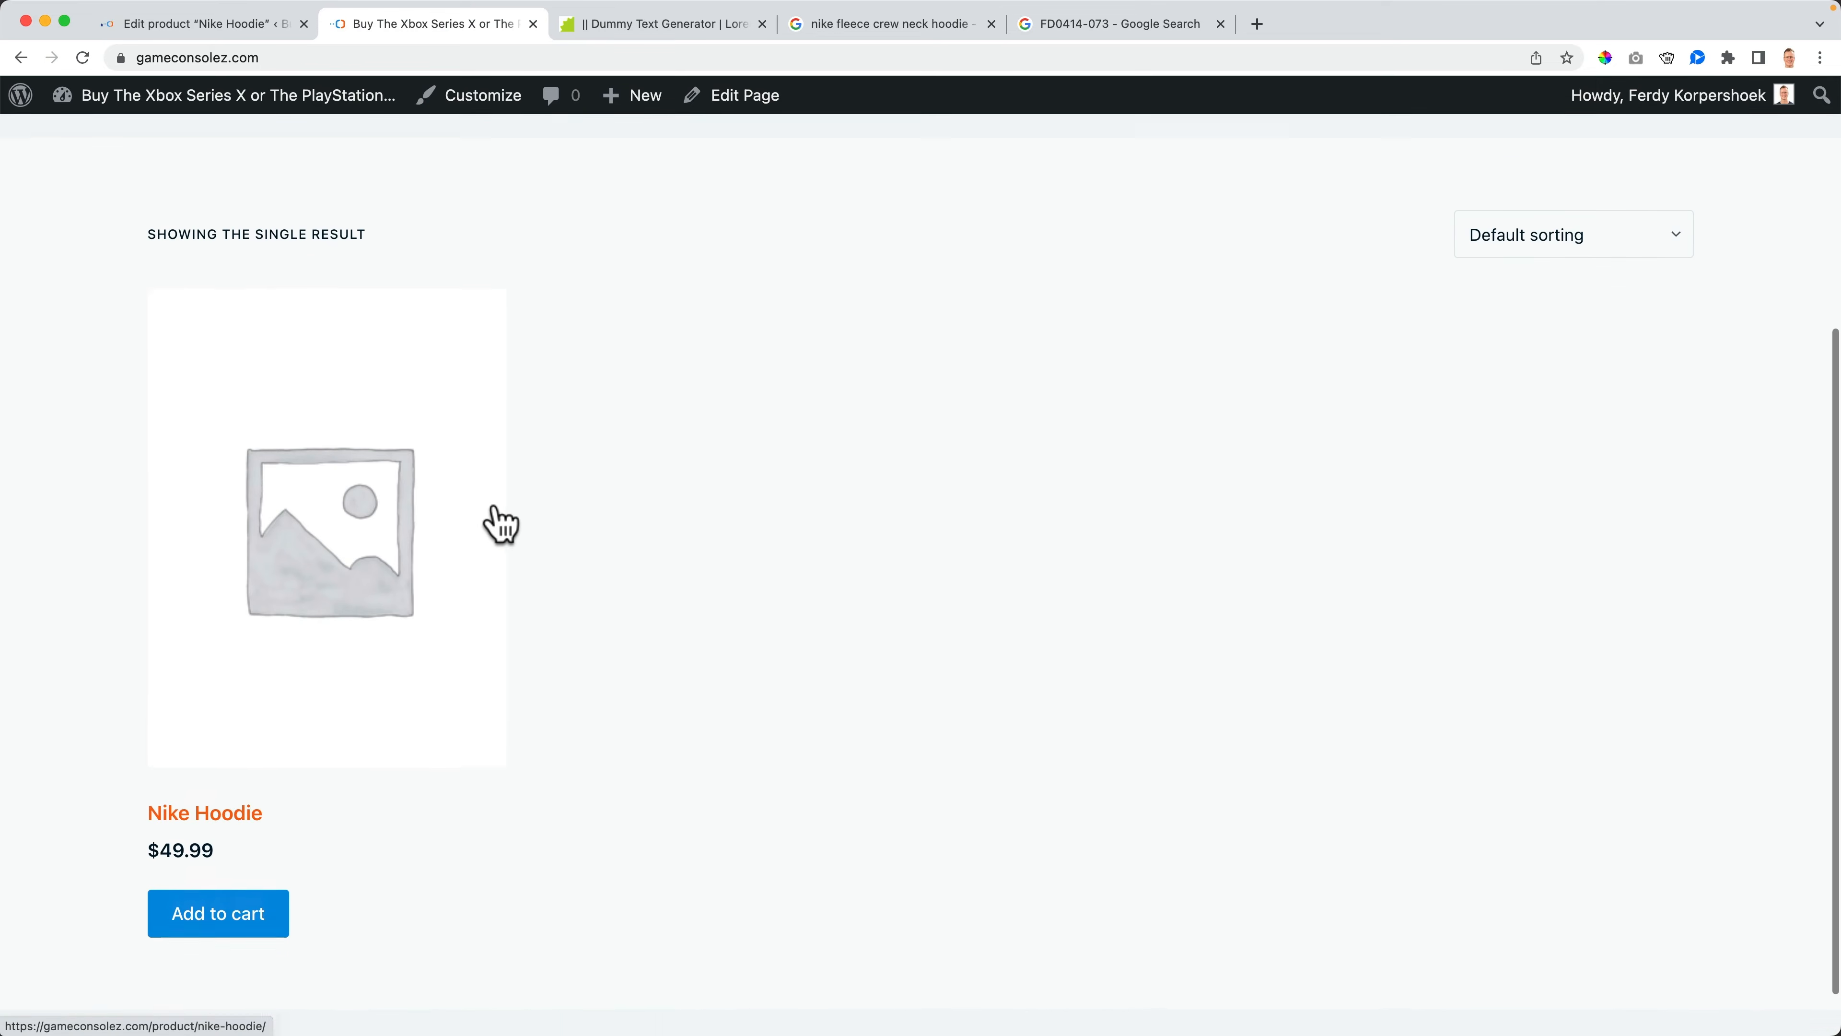
click(320, 548)
scroll(687, 589, down, 10)
scroll(975, 551, up, 1)
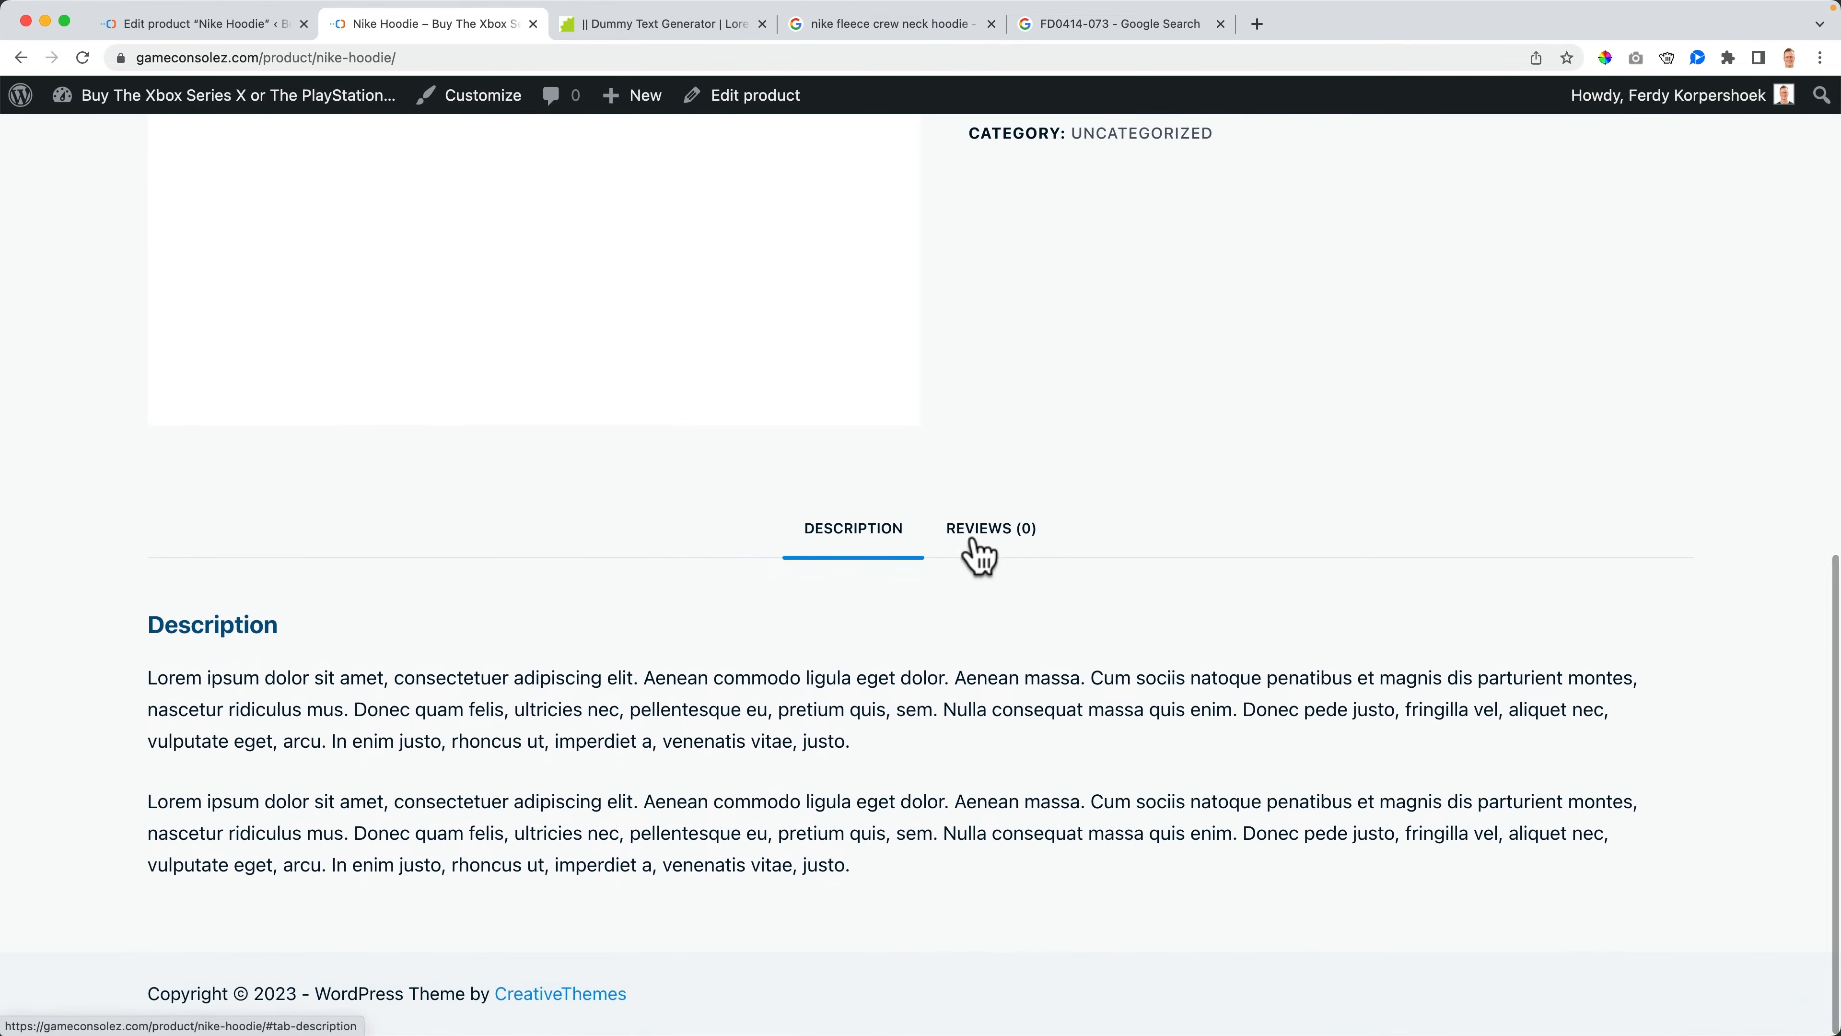
- Disable reviews in the product's advanced settings, update the product and reload its storefront page
click(240, 24)
scroll(942, 733, down, 10)
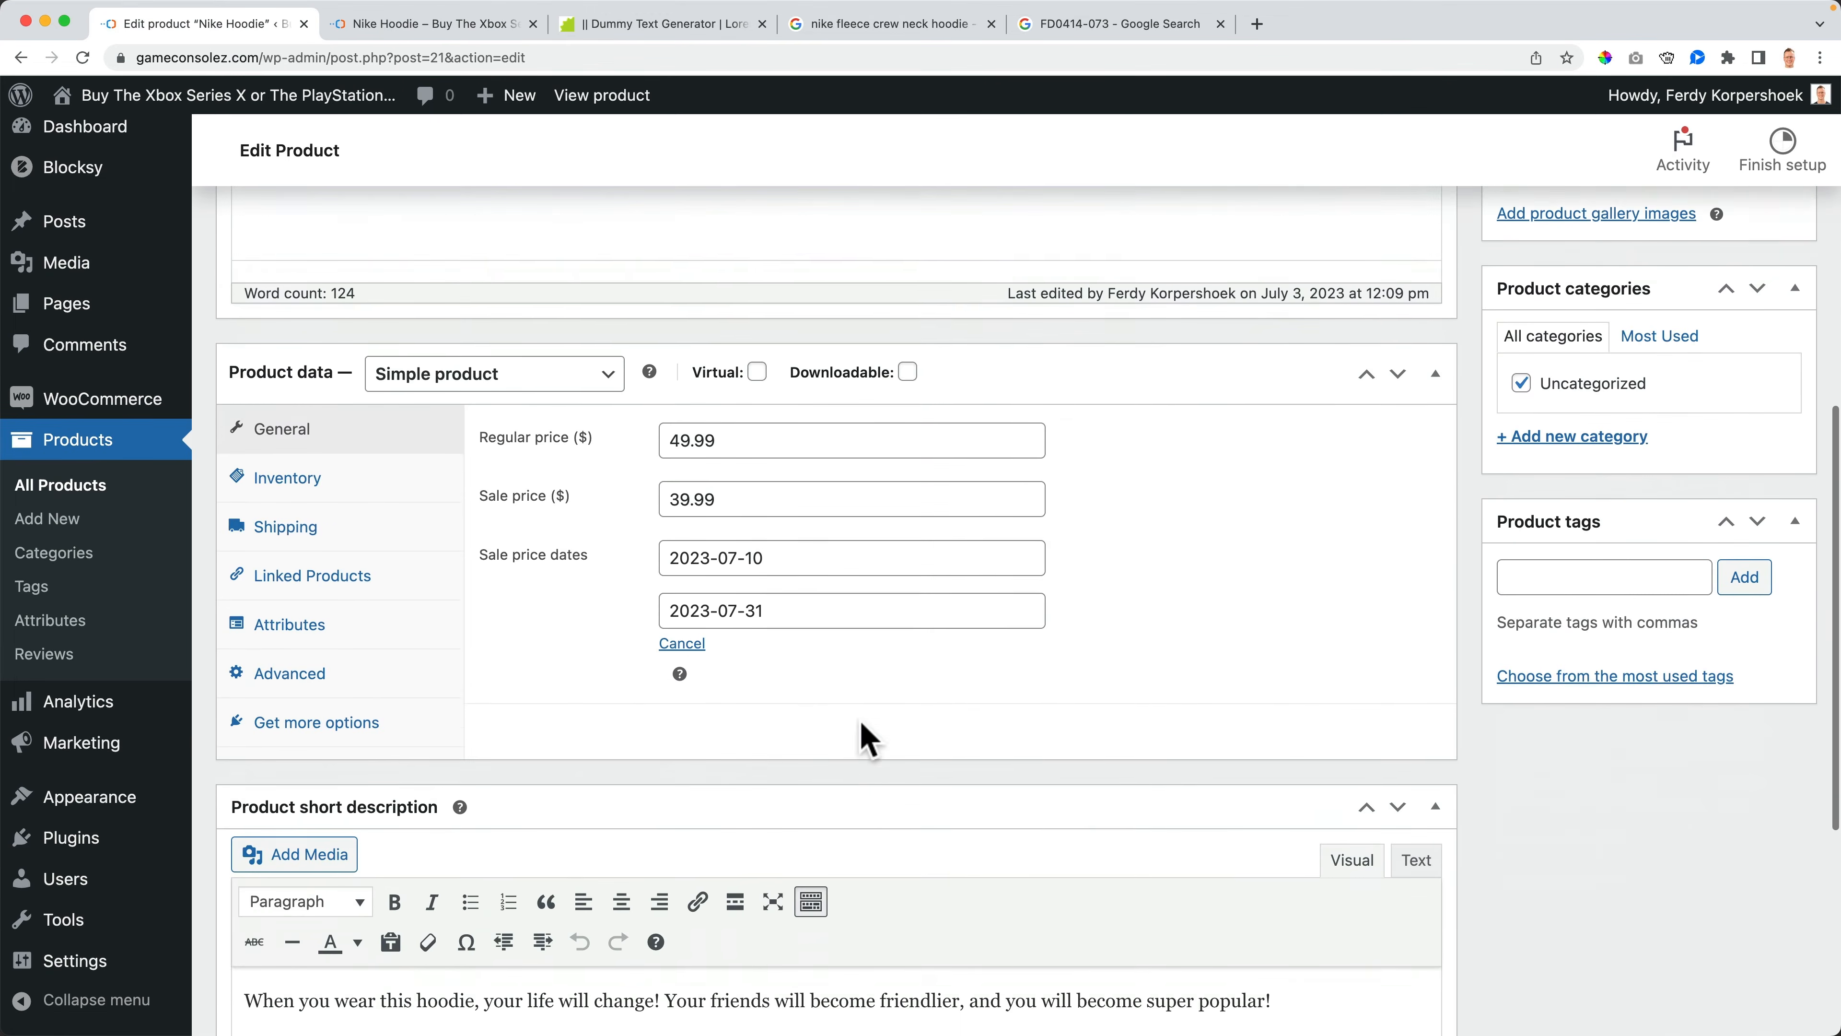
click(298, 612)
click(667, 538)
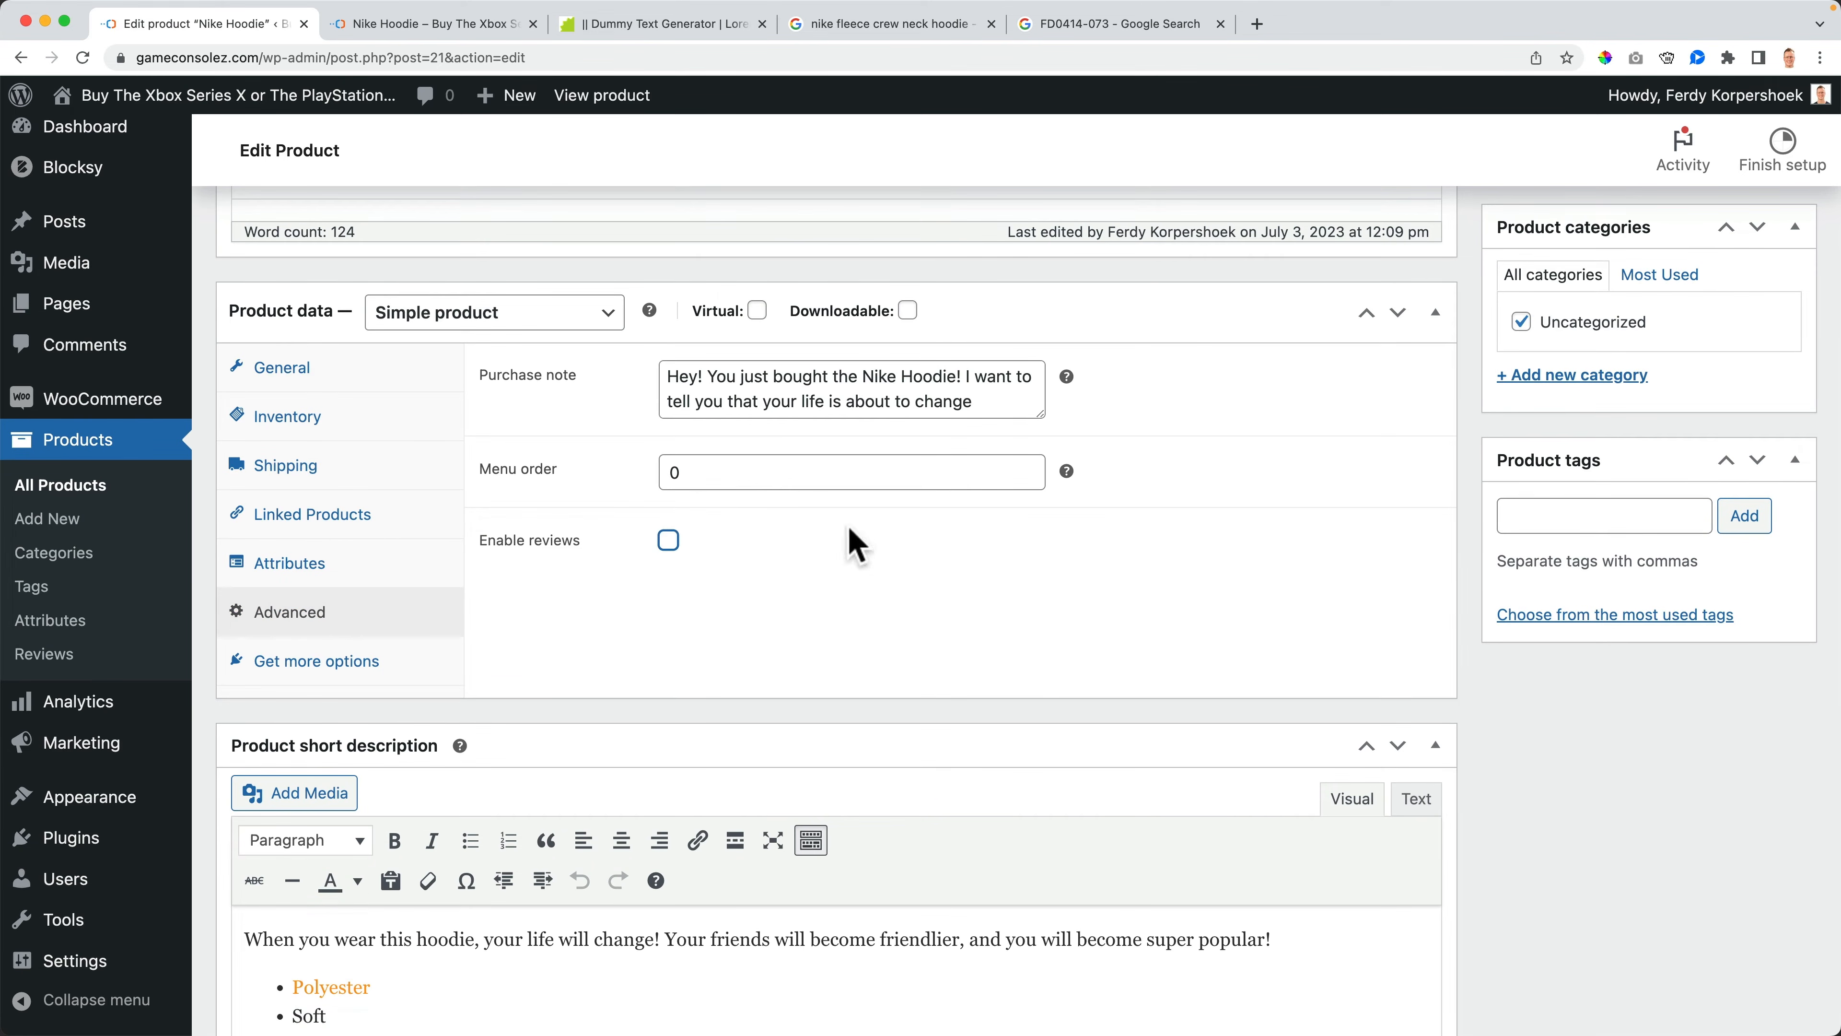
scroll(854, 539, up, 10)
click(1762, 599)
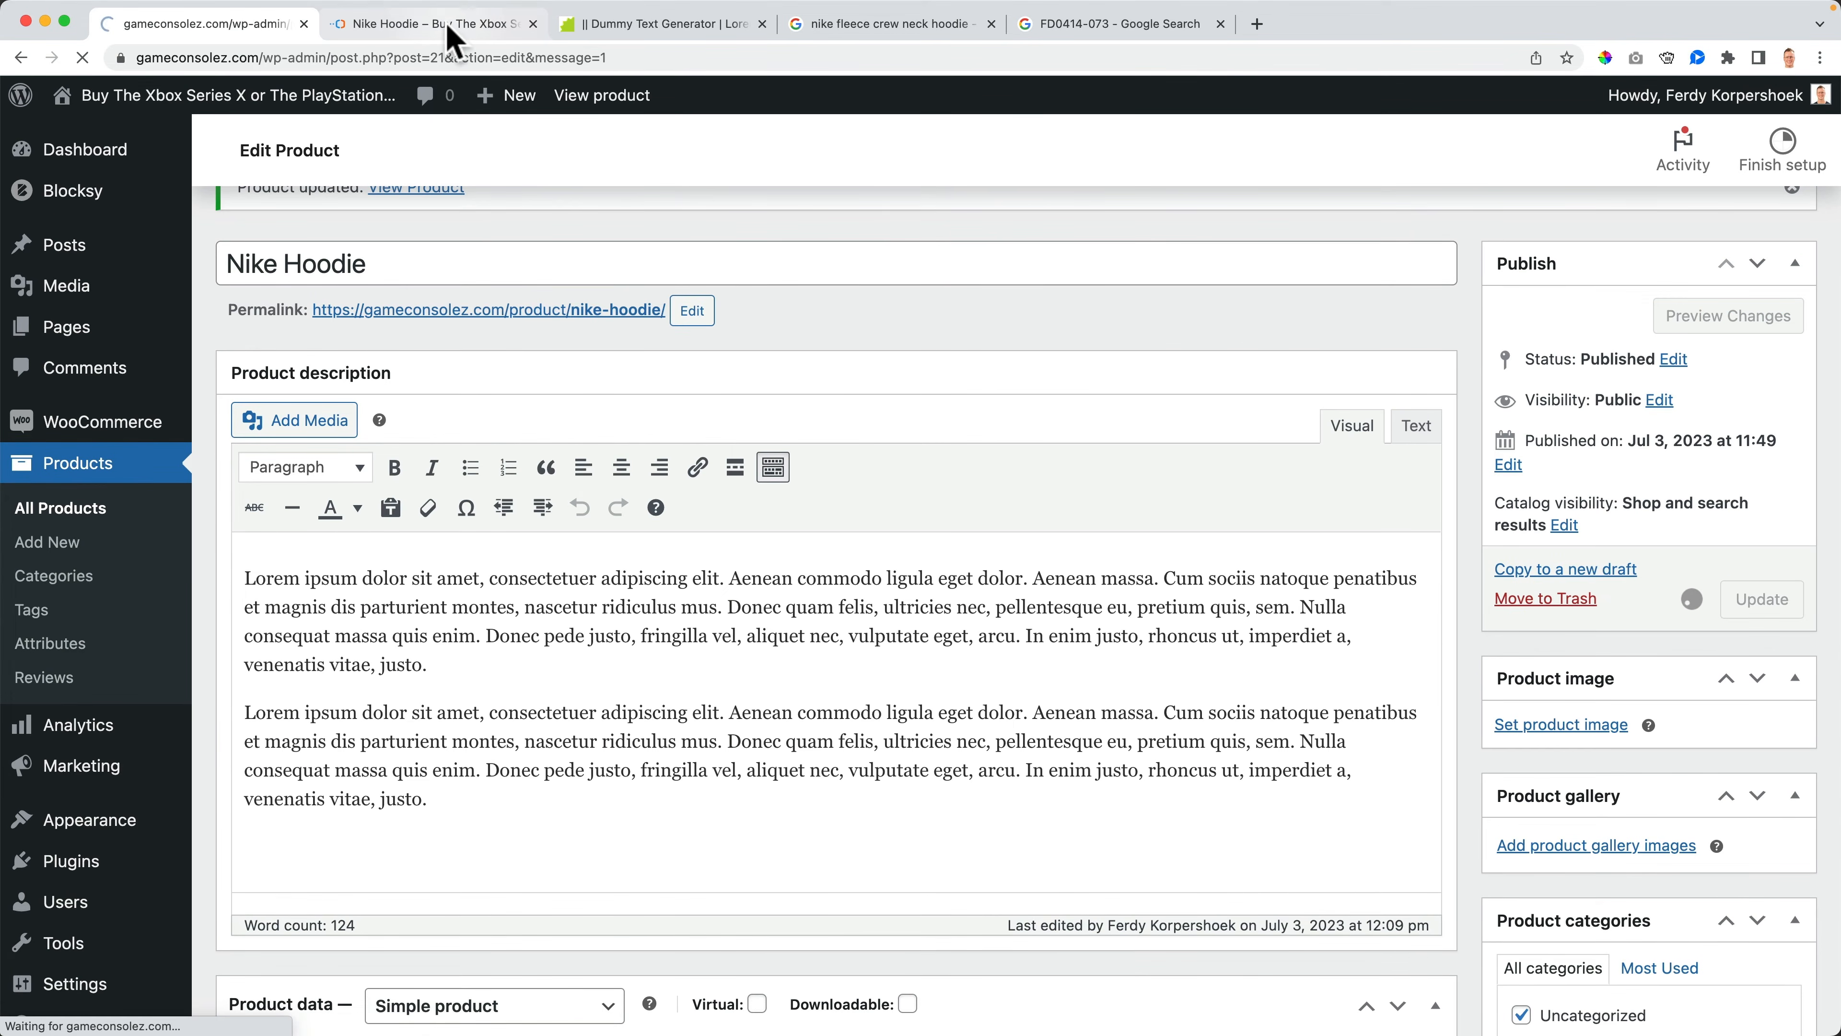
click(442, 25)
key(super+r)
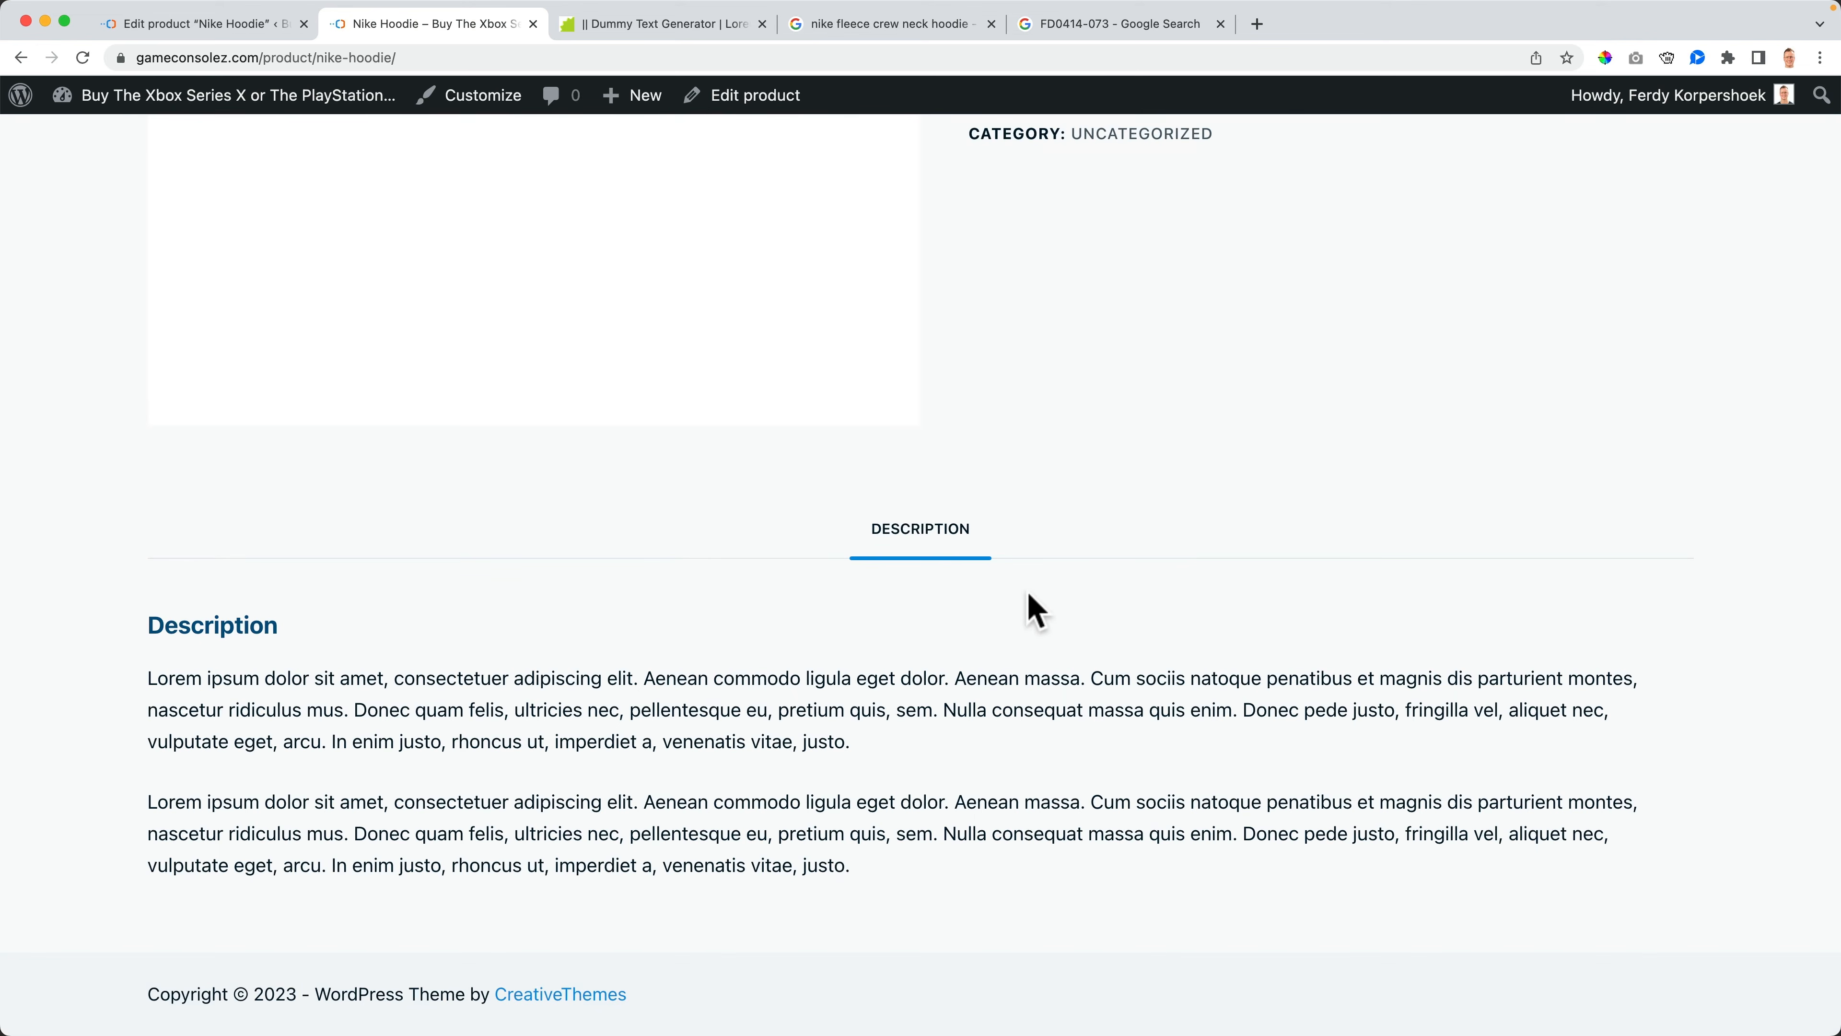
- Re-enable reviews in the advanced settings, update the product and reload its storefront page
click(260, 25)
scroll(555, 740, down, 15)
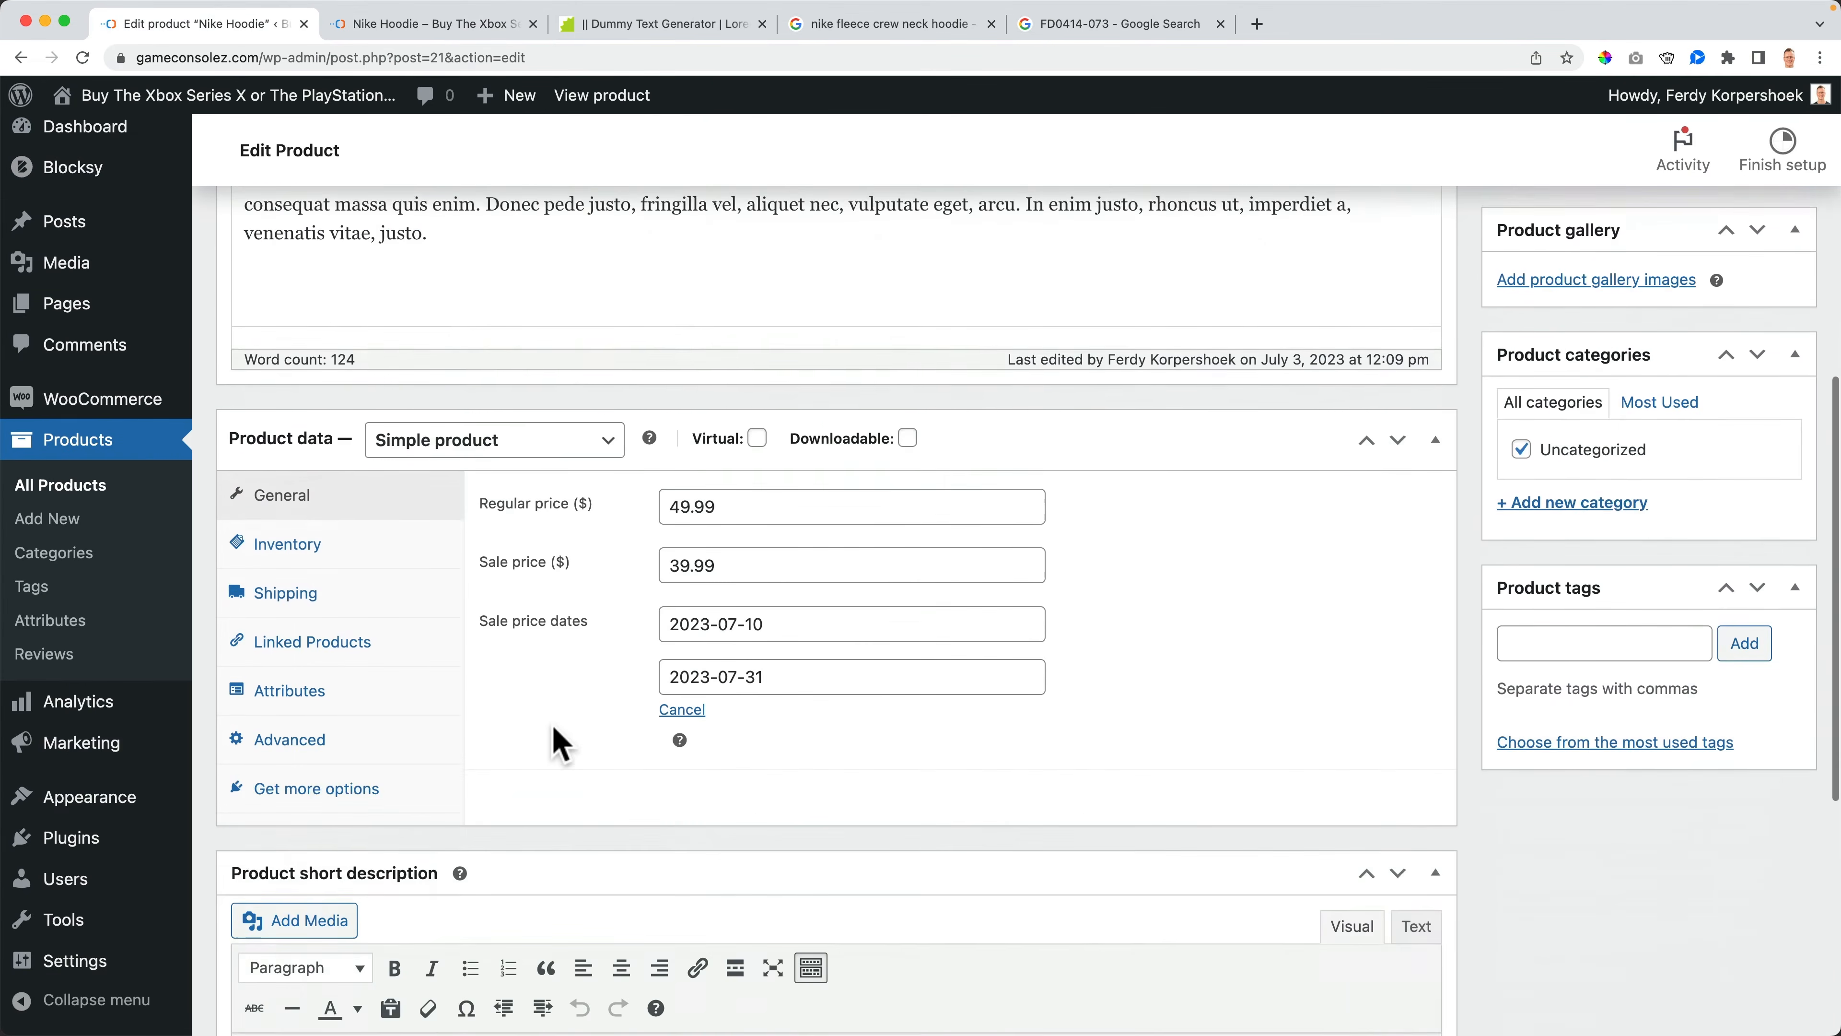
scroll(508, 609, down, 2)
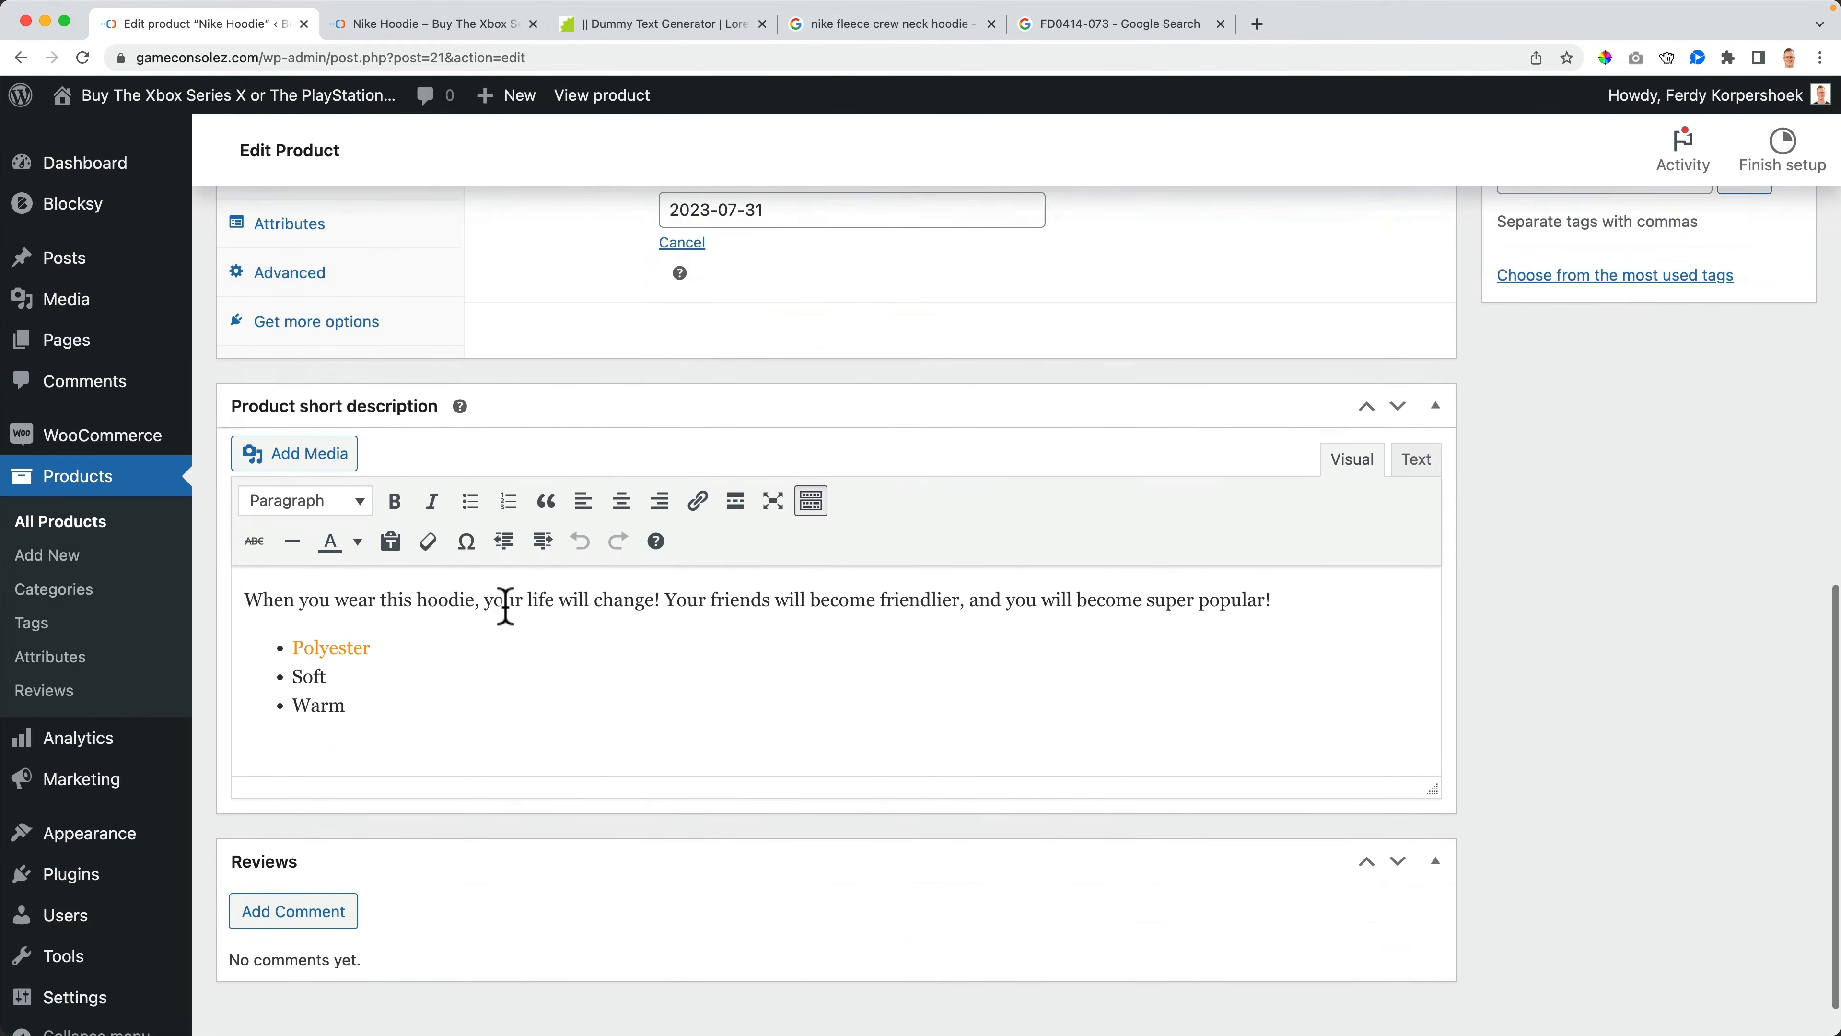
scroll(464, 631, up, 8)
click(366, 833)
click(369, 790)
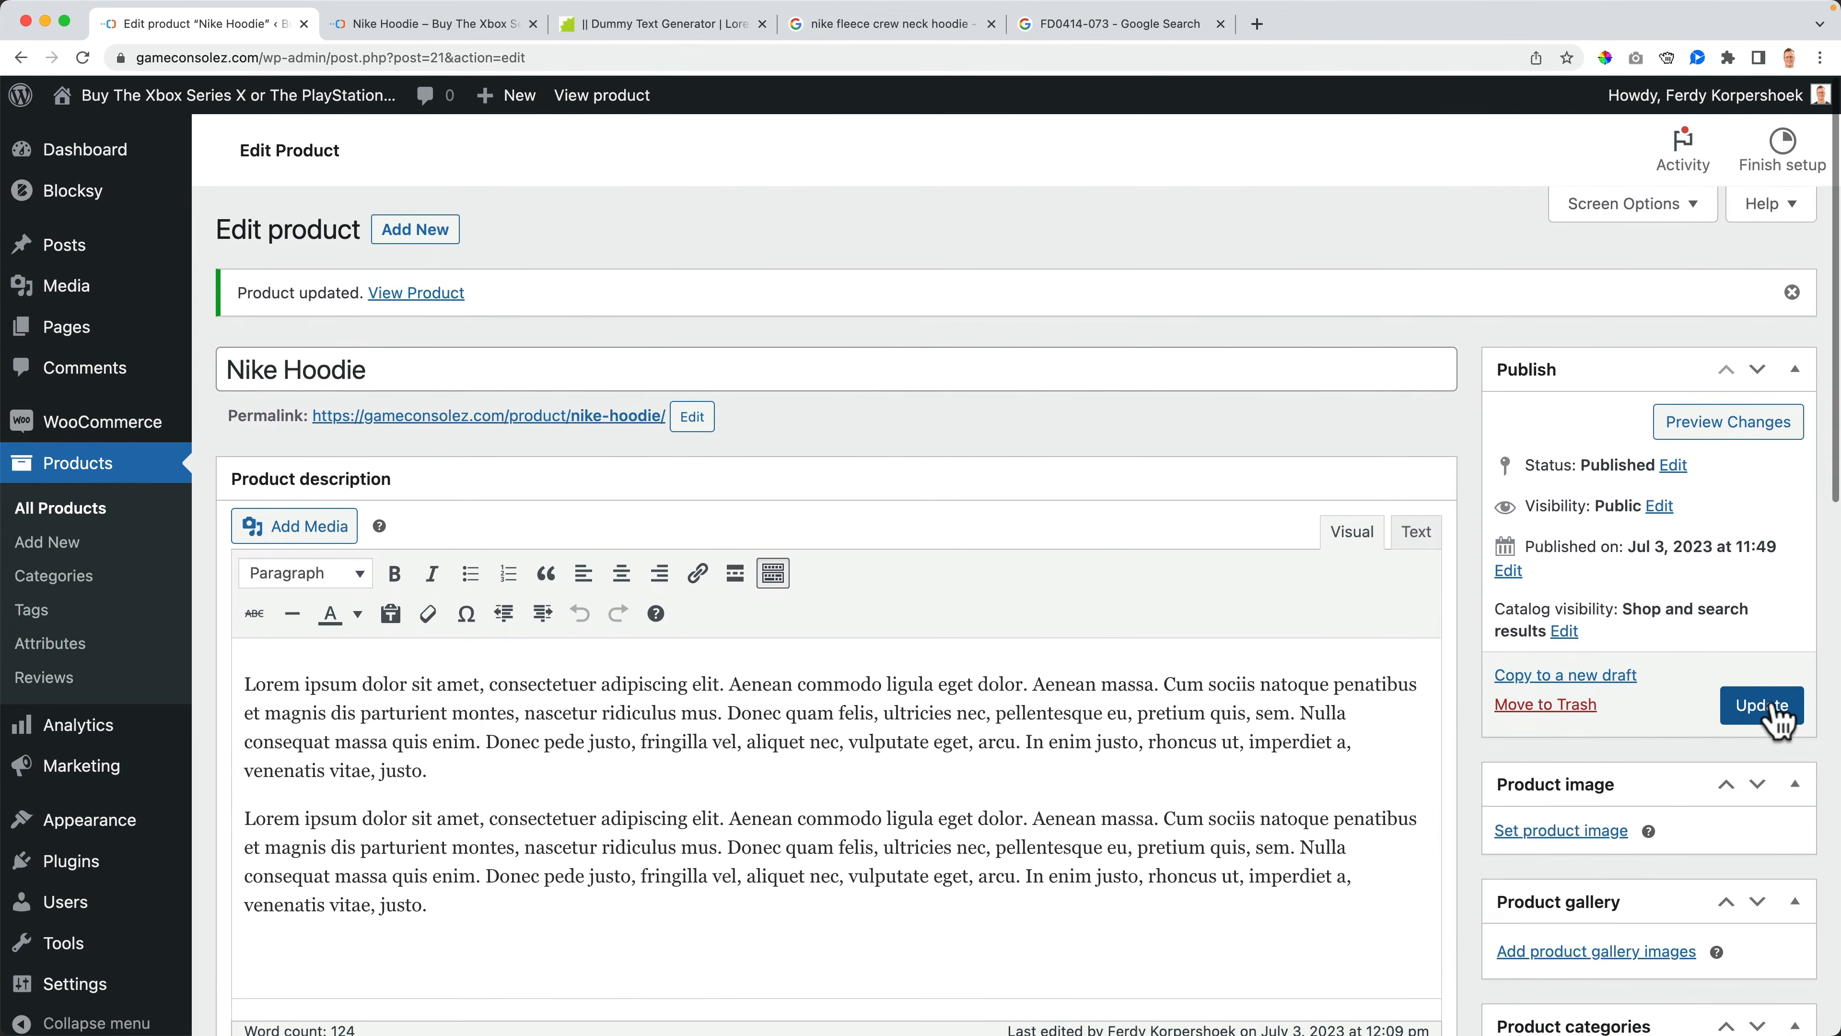
click(1775, 705)
click(410, 28)
key(super+r)
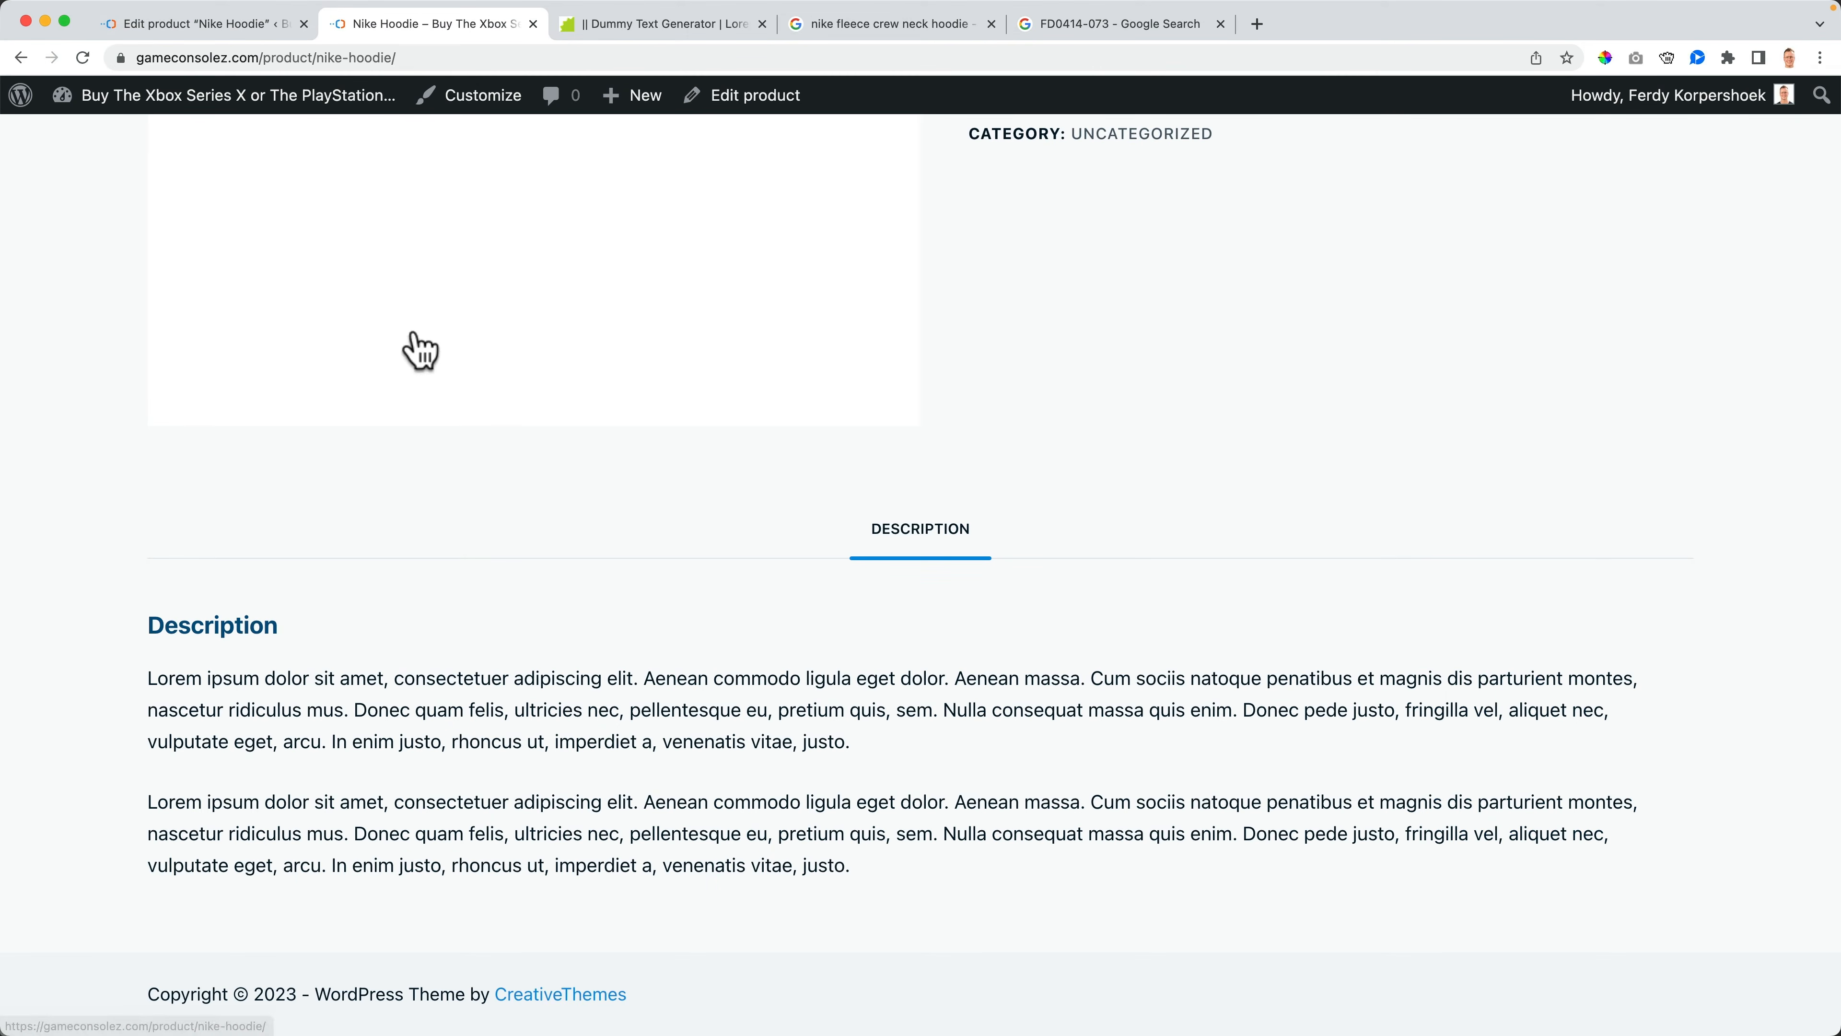
- Open the product page in an incognito window and scroll to the product tabs
scroll(793, 470, up, 1)
scroll(786, 471, up, 10)
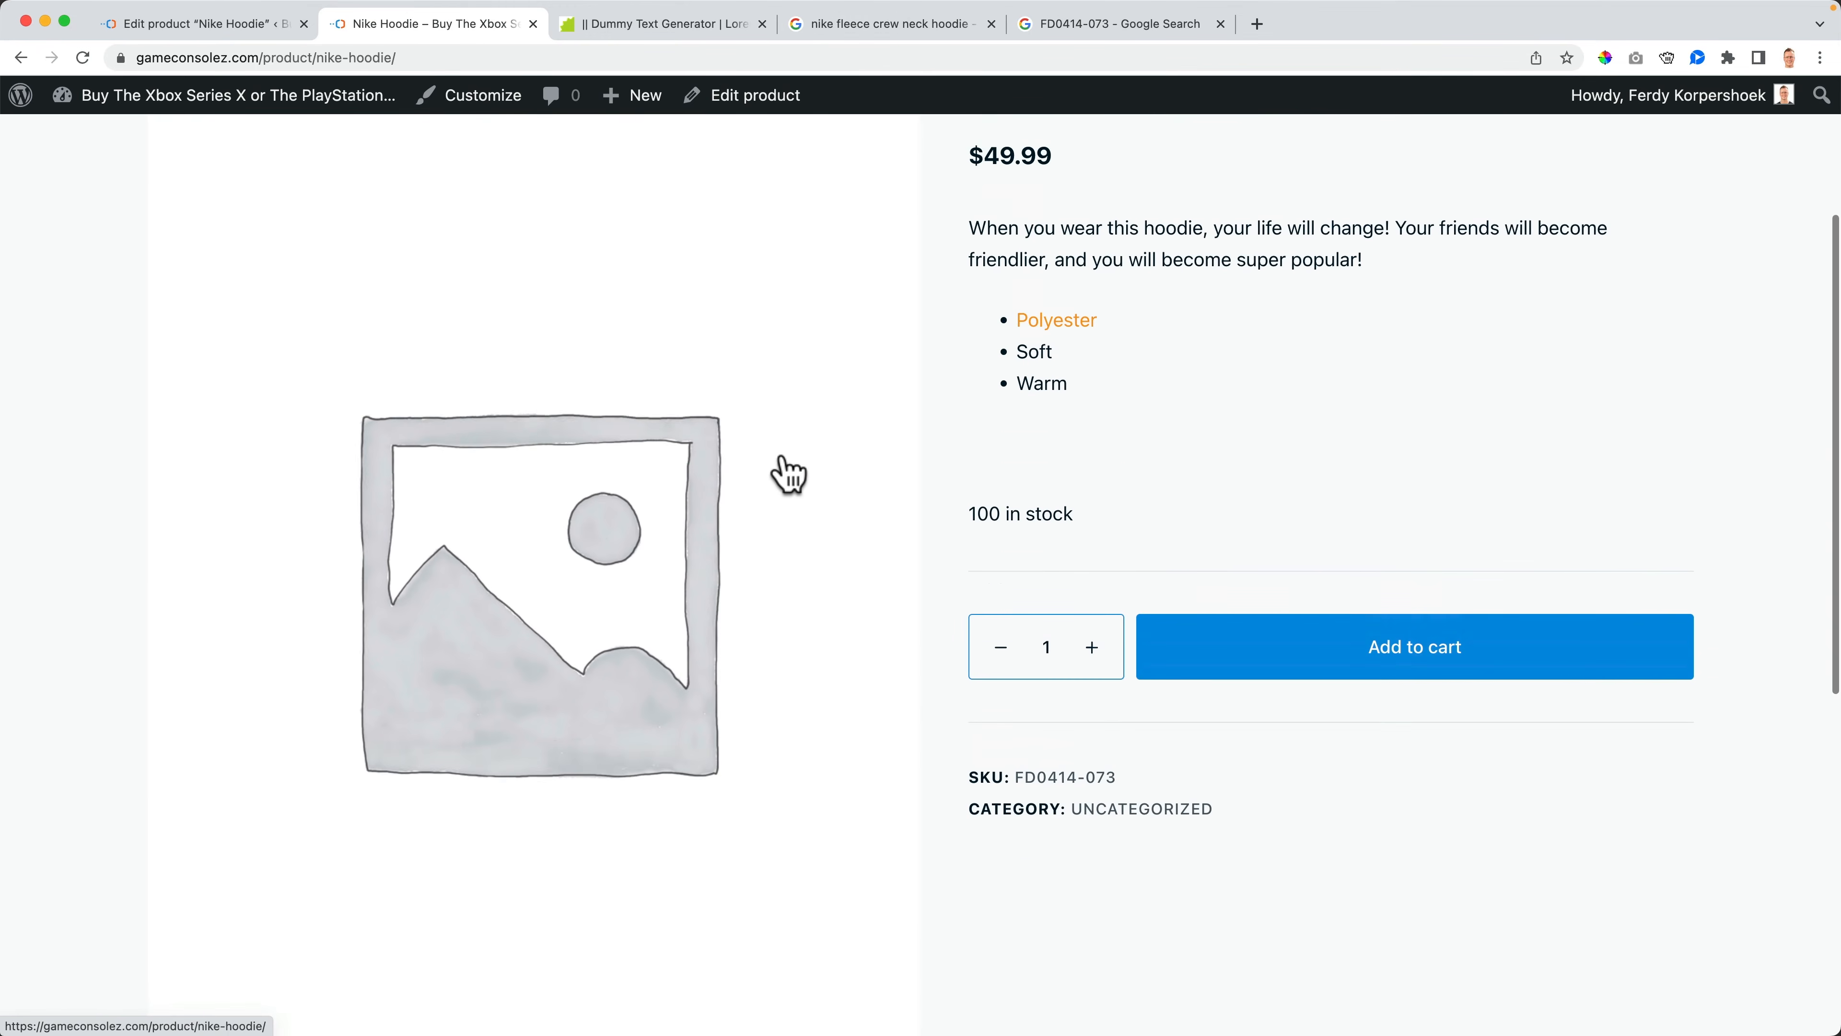
right_click(404, 159)
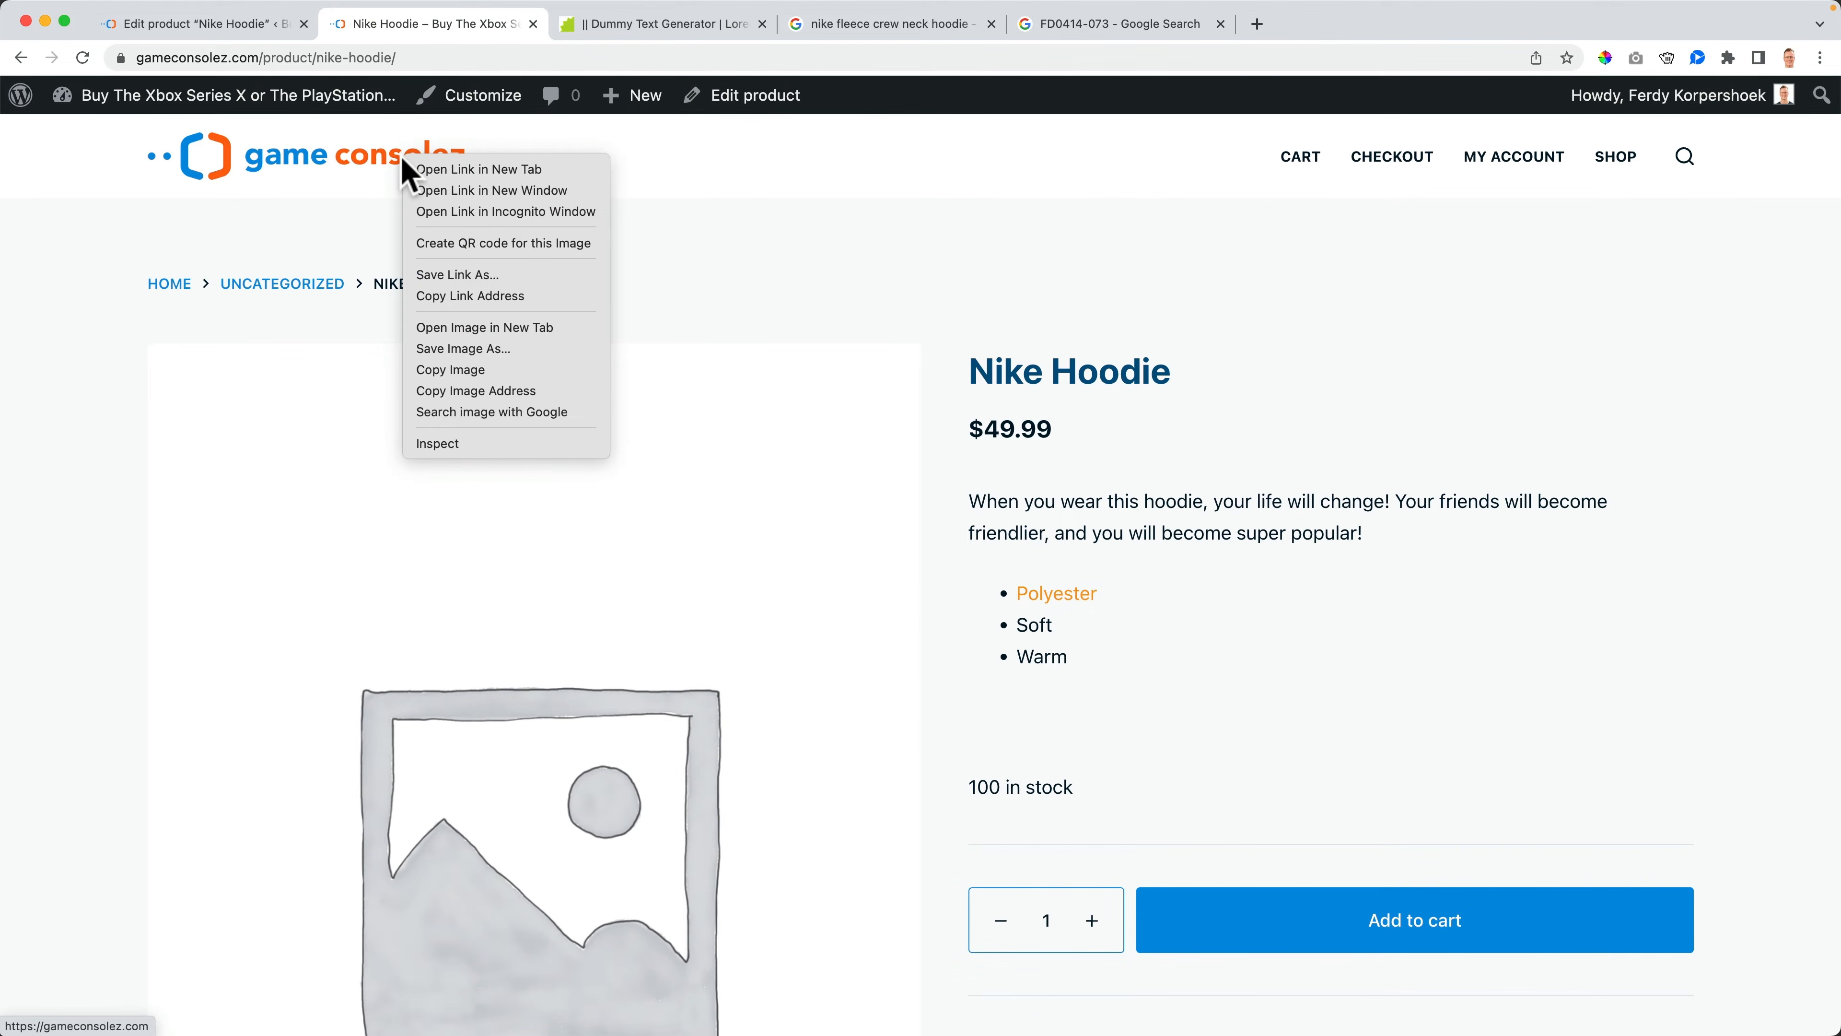
click(457, 211)
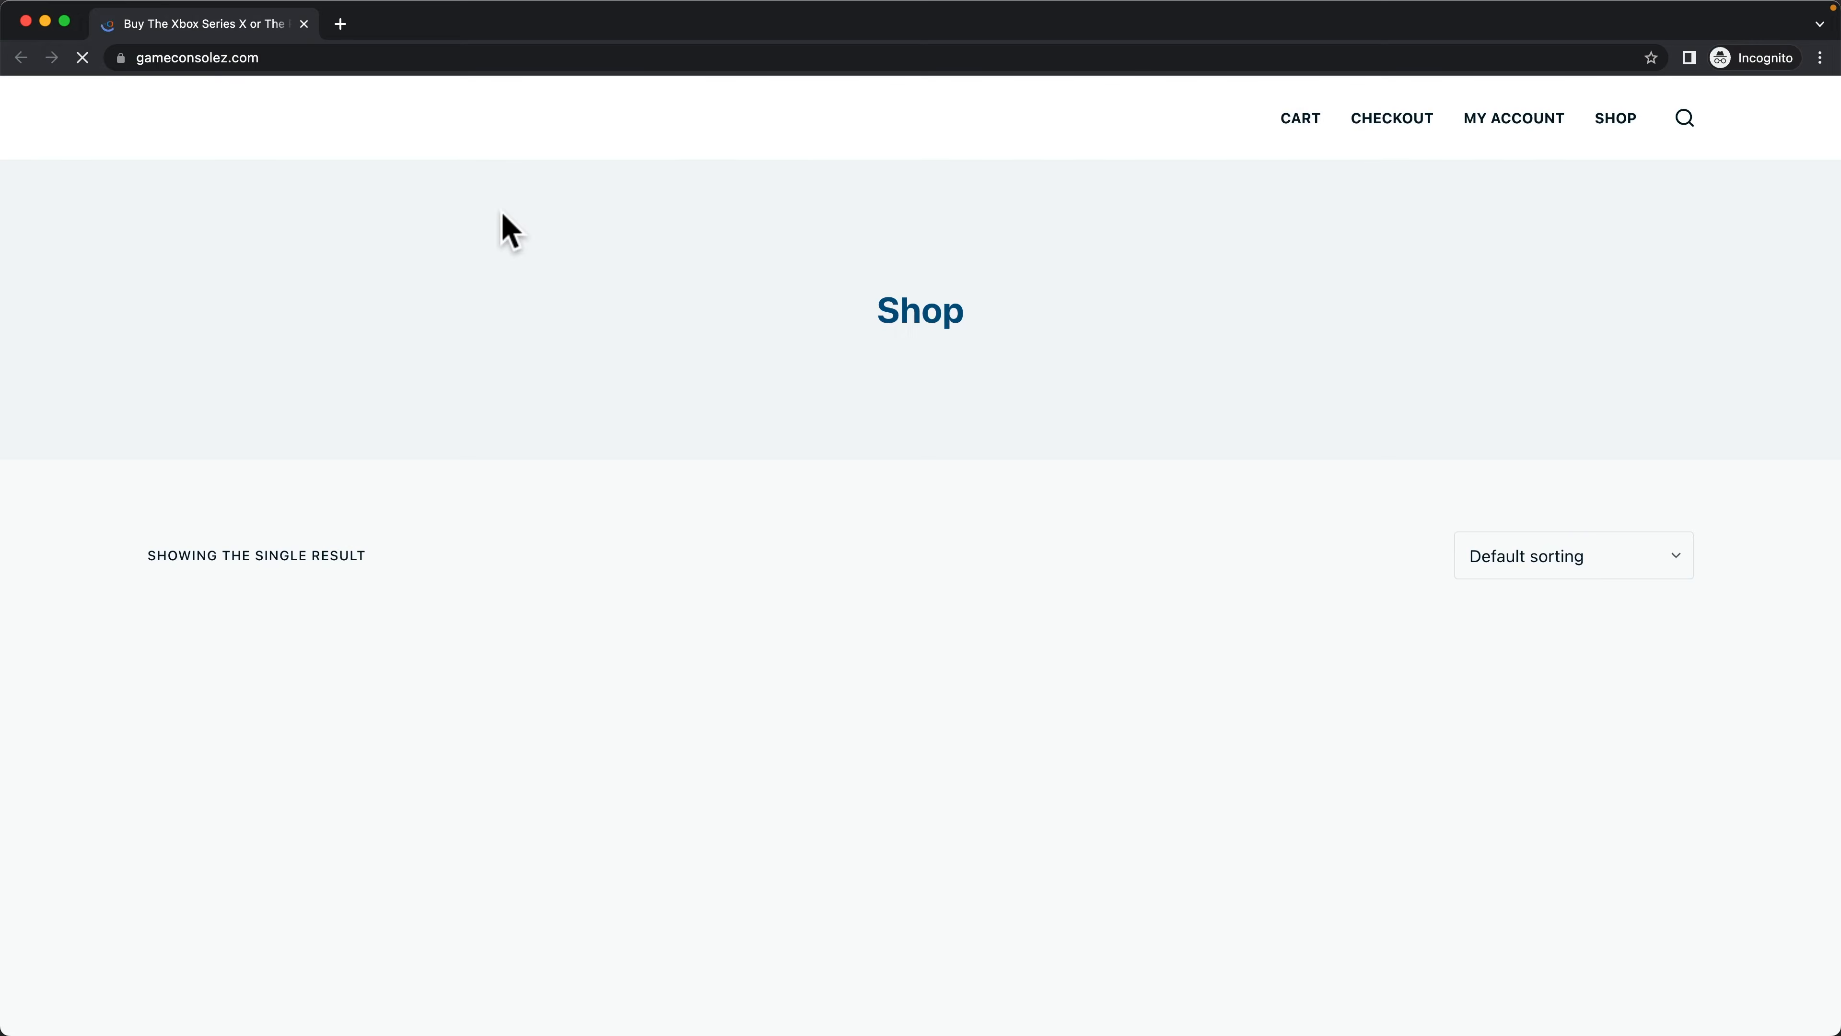
click(350, 825)
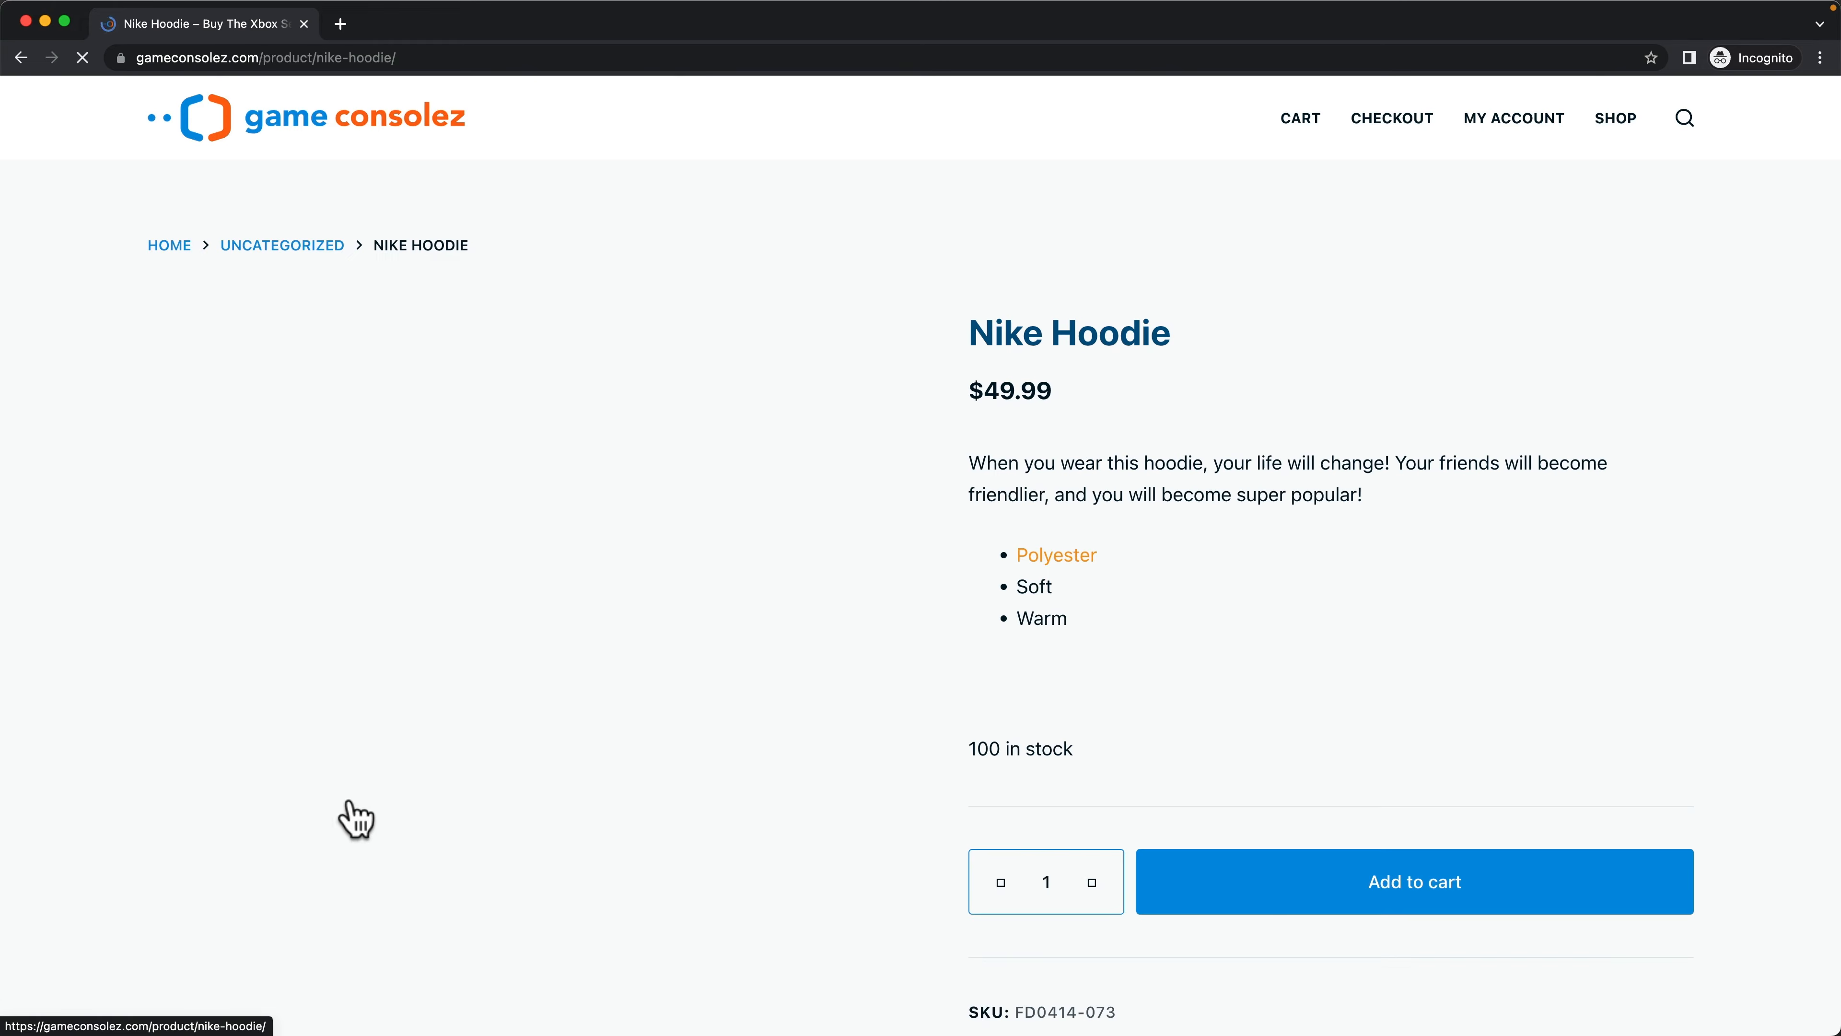
scroll(1196, 566, down, 7)
scroll(1196, 566, down, 5)
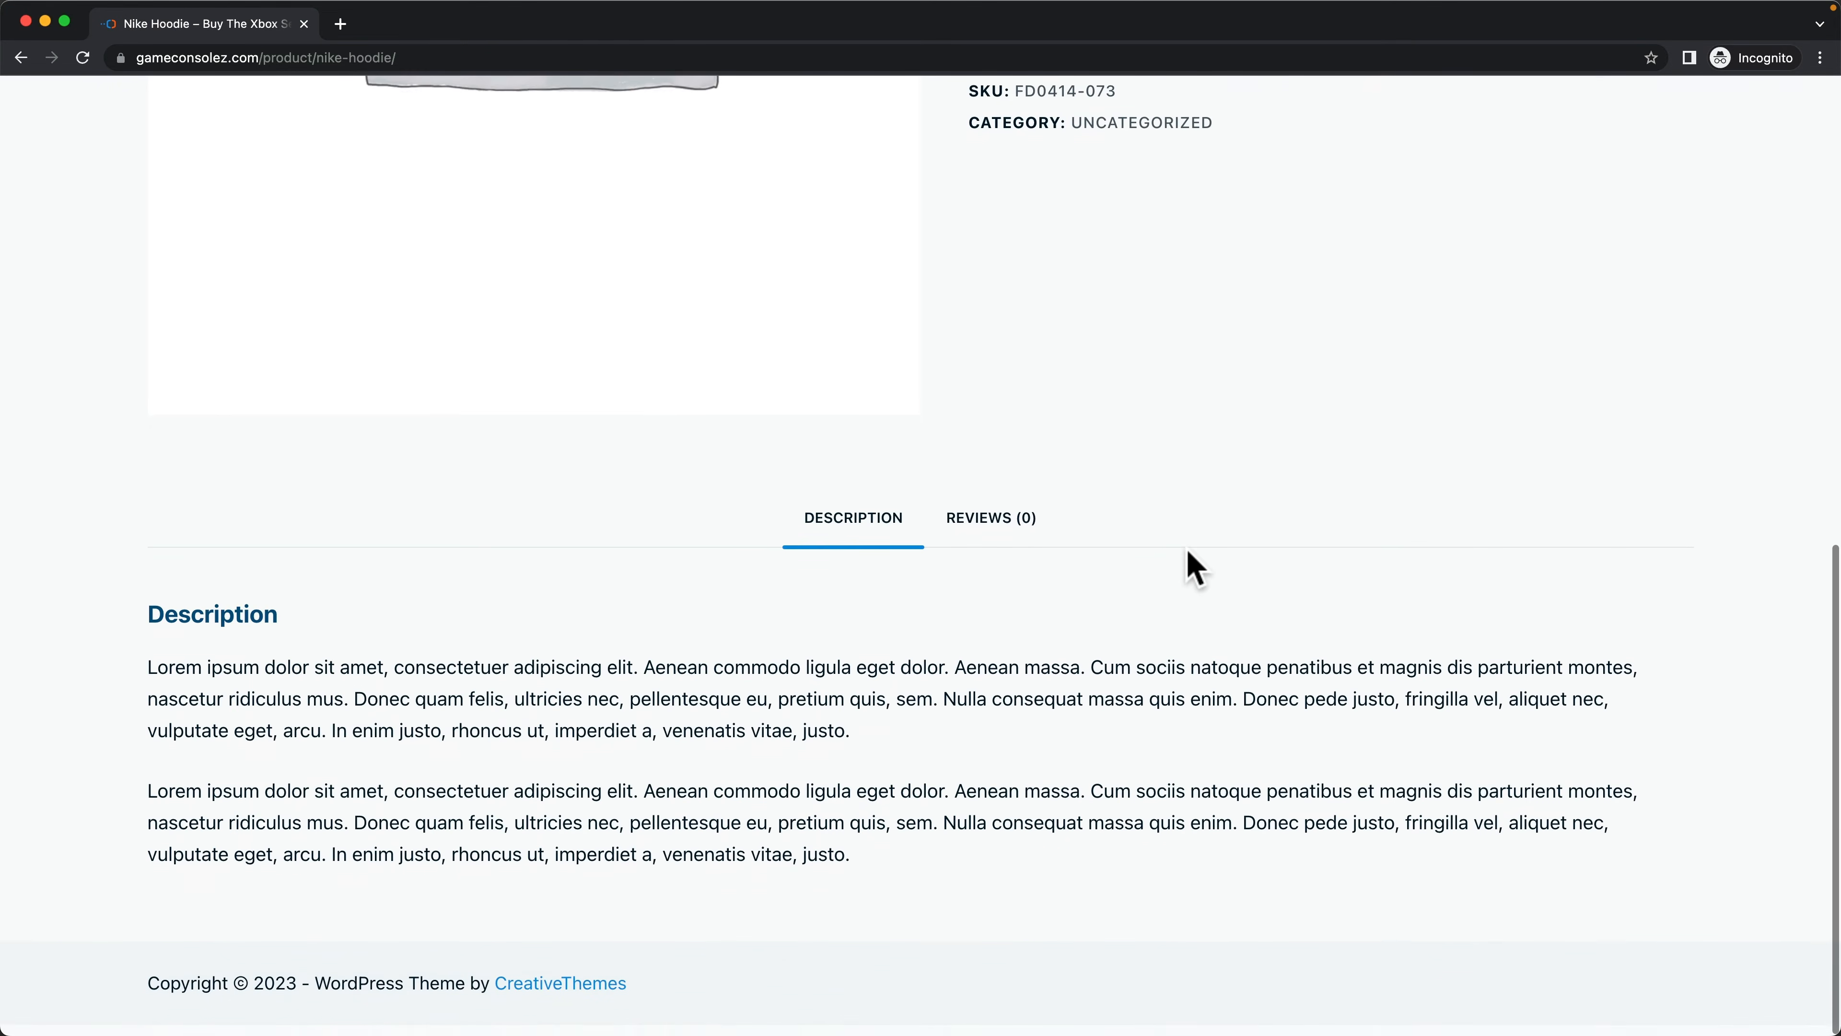
- Give the Nike Hoodie five stars and write a review saying the popularity claim came true, ending "Thanks gameconsolez!"
click(1015, 535)
scroll(1167, 535, down, 4)
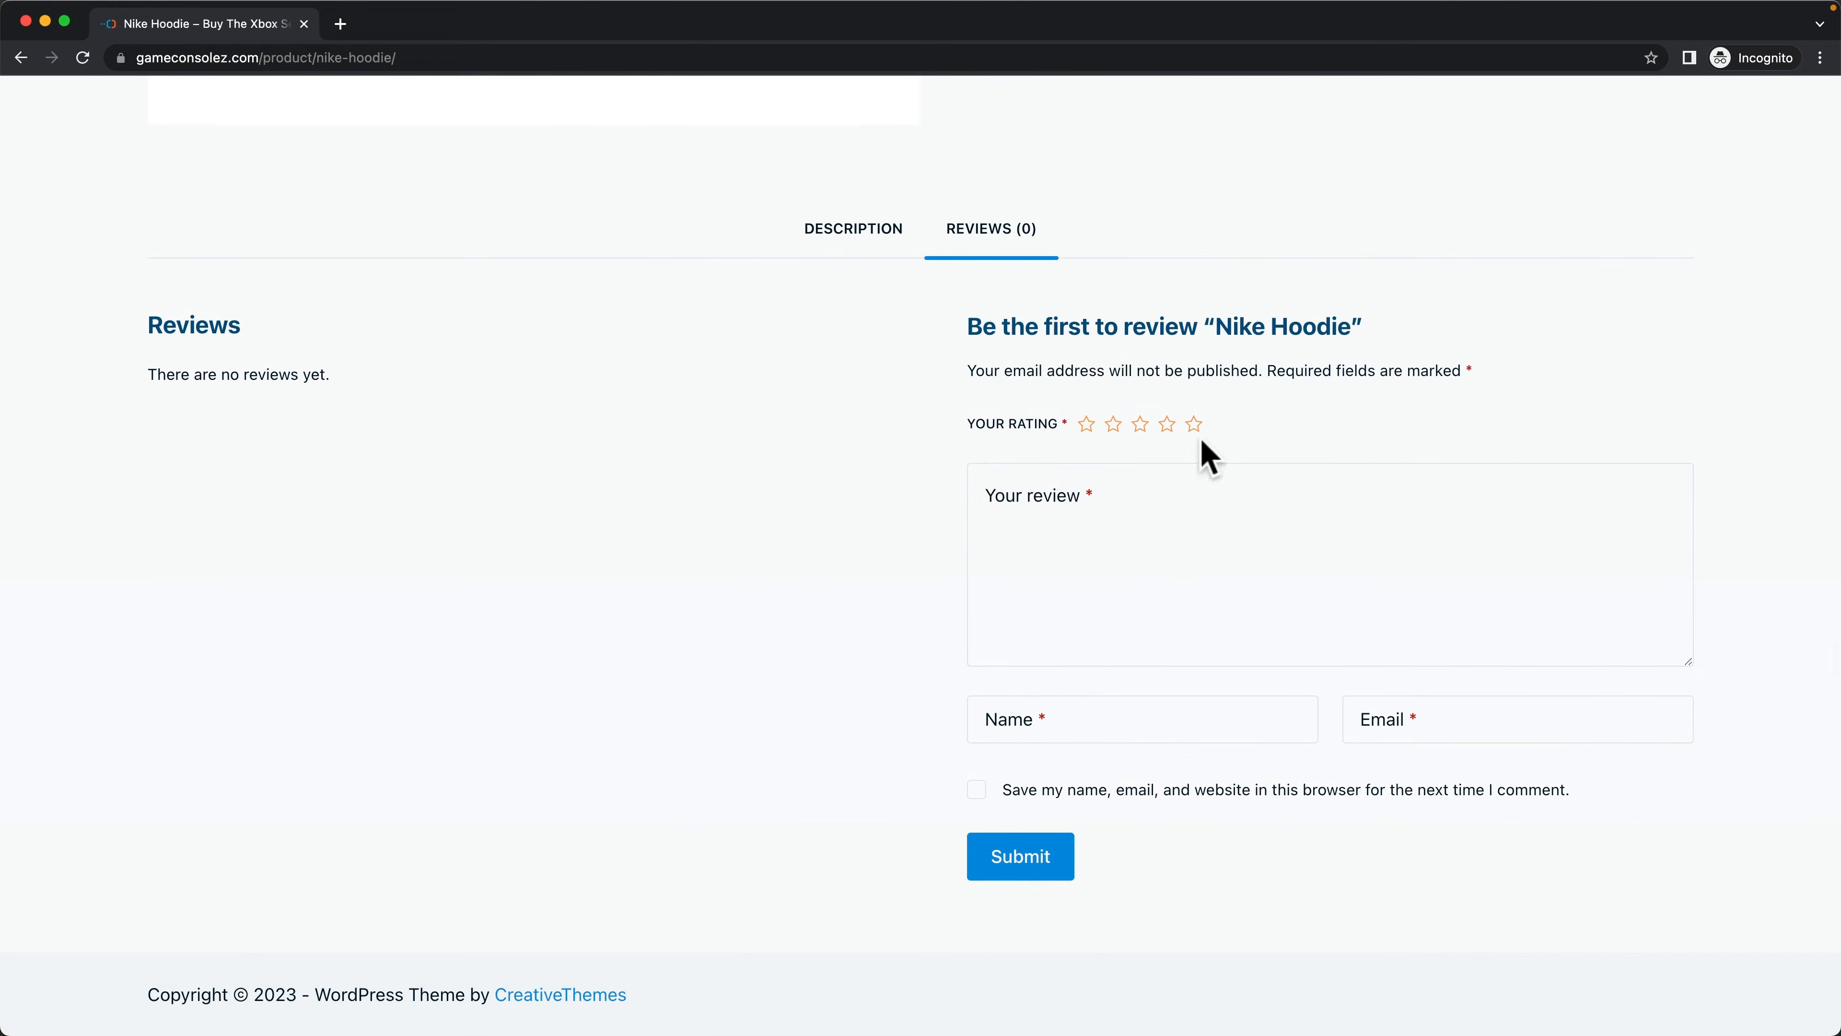
click(1194, 422)
click(1184, 535)
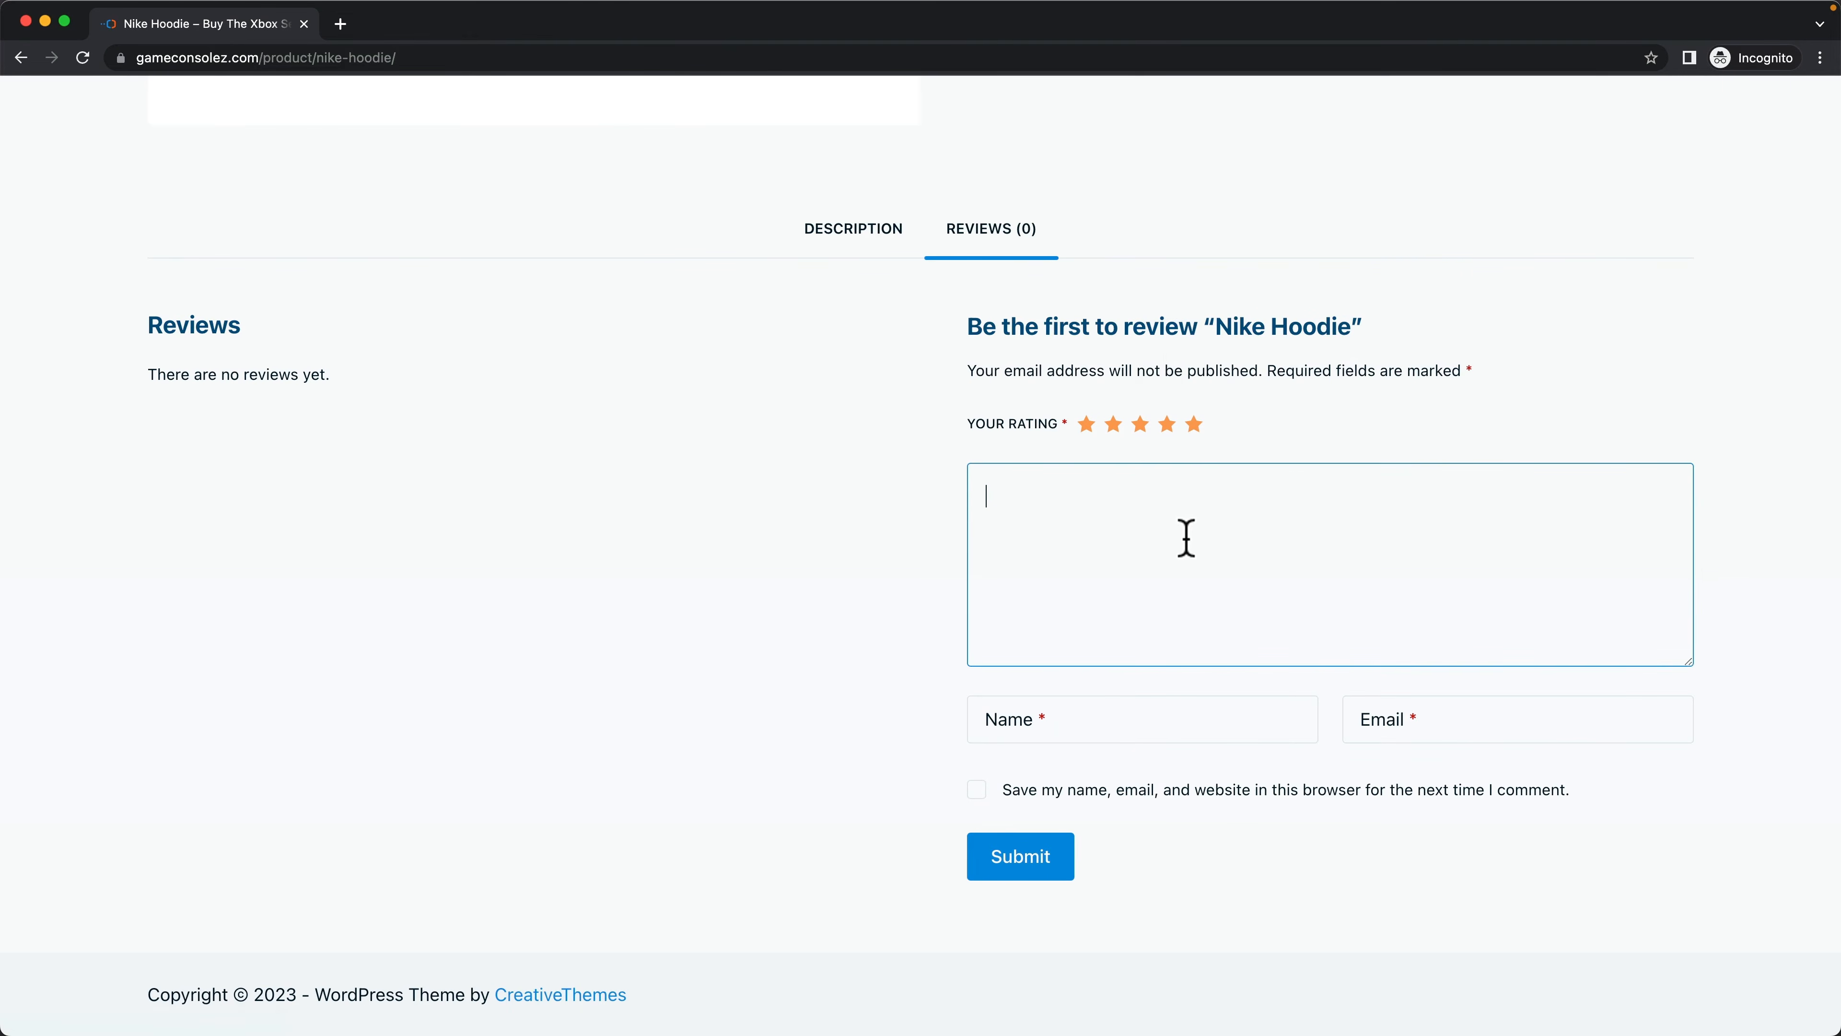
text(W)
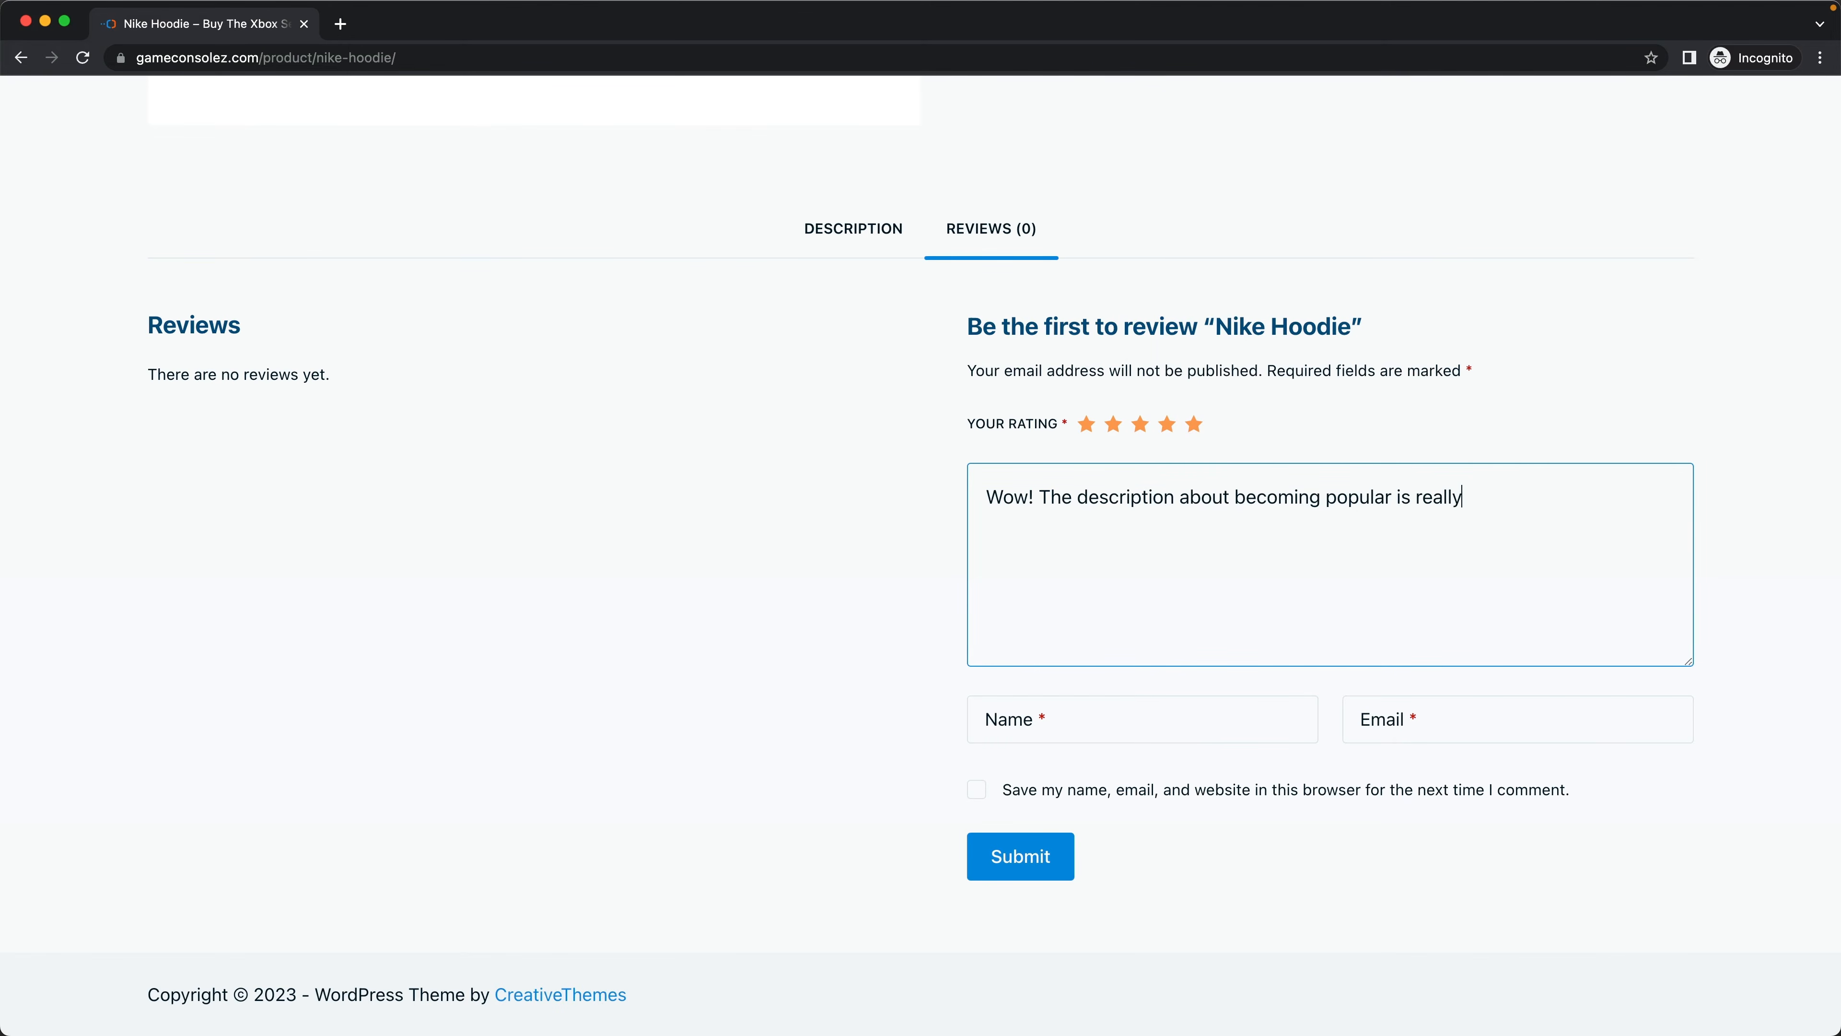
text(I thought it was a jok)
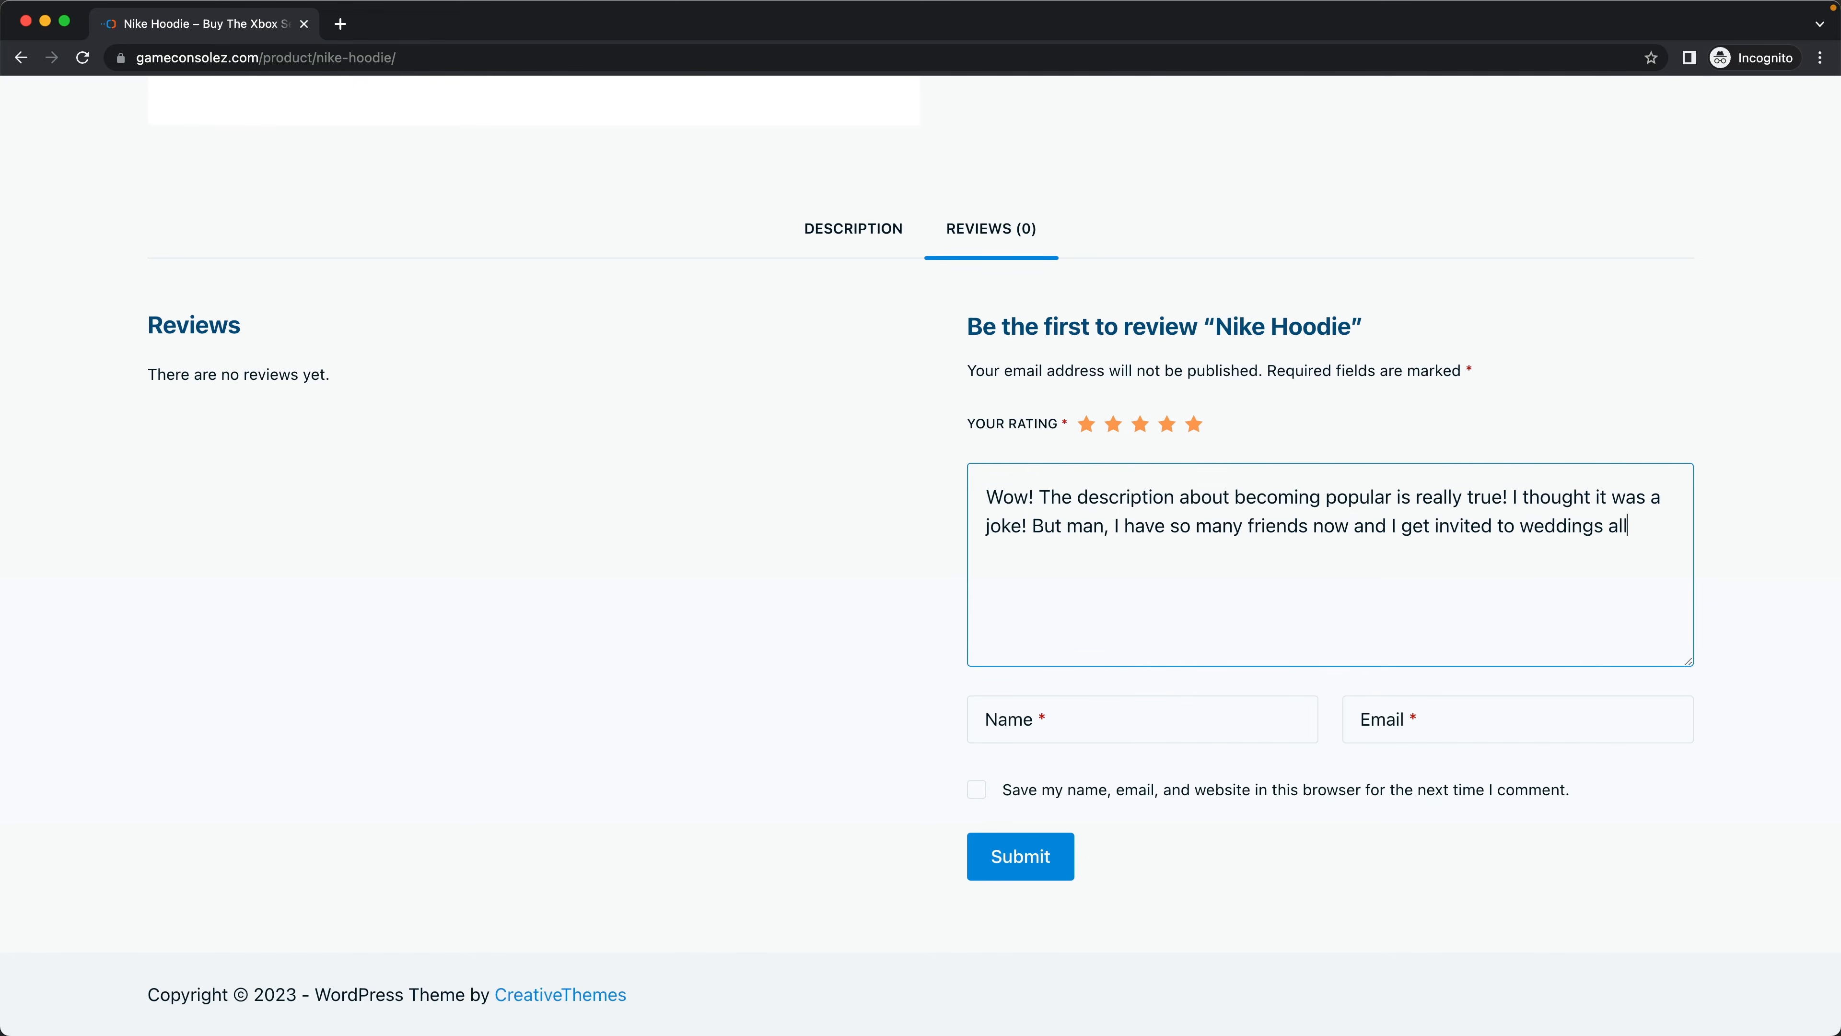
text(und thew)
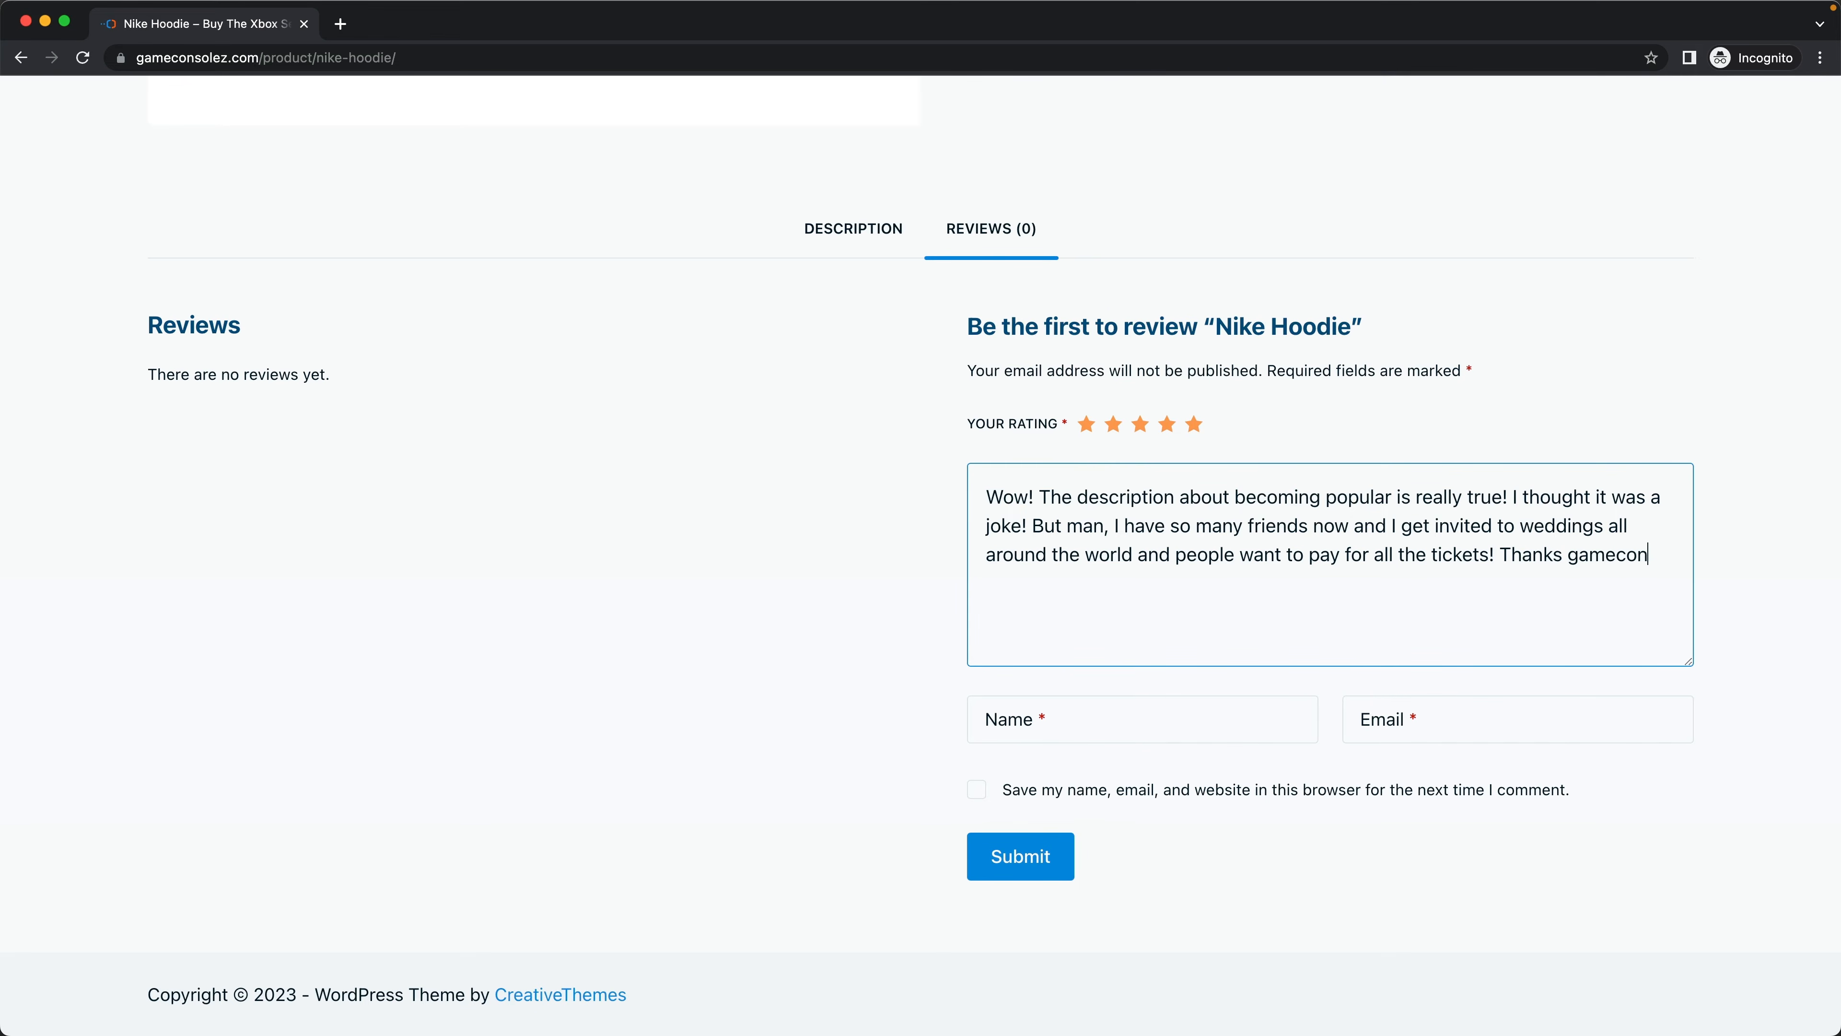
text(soles)
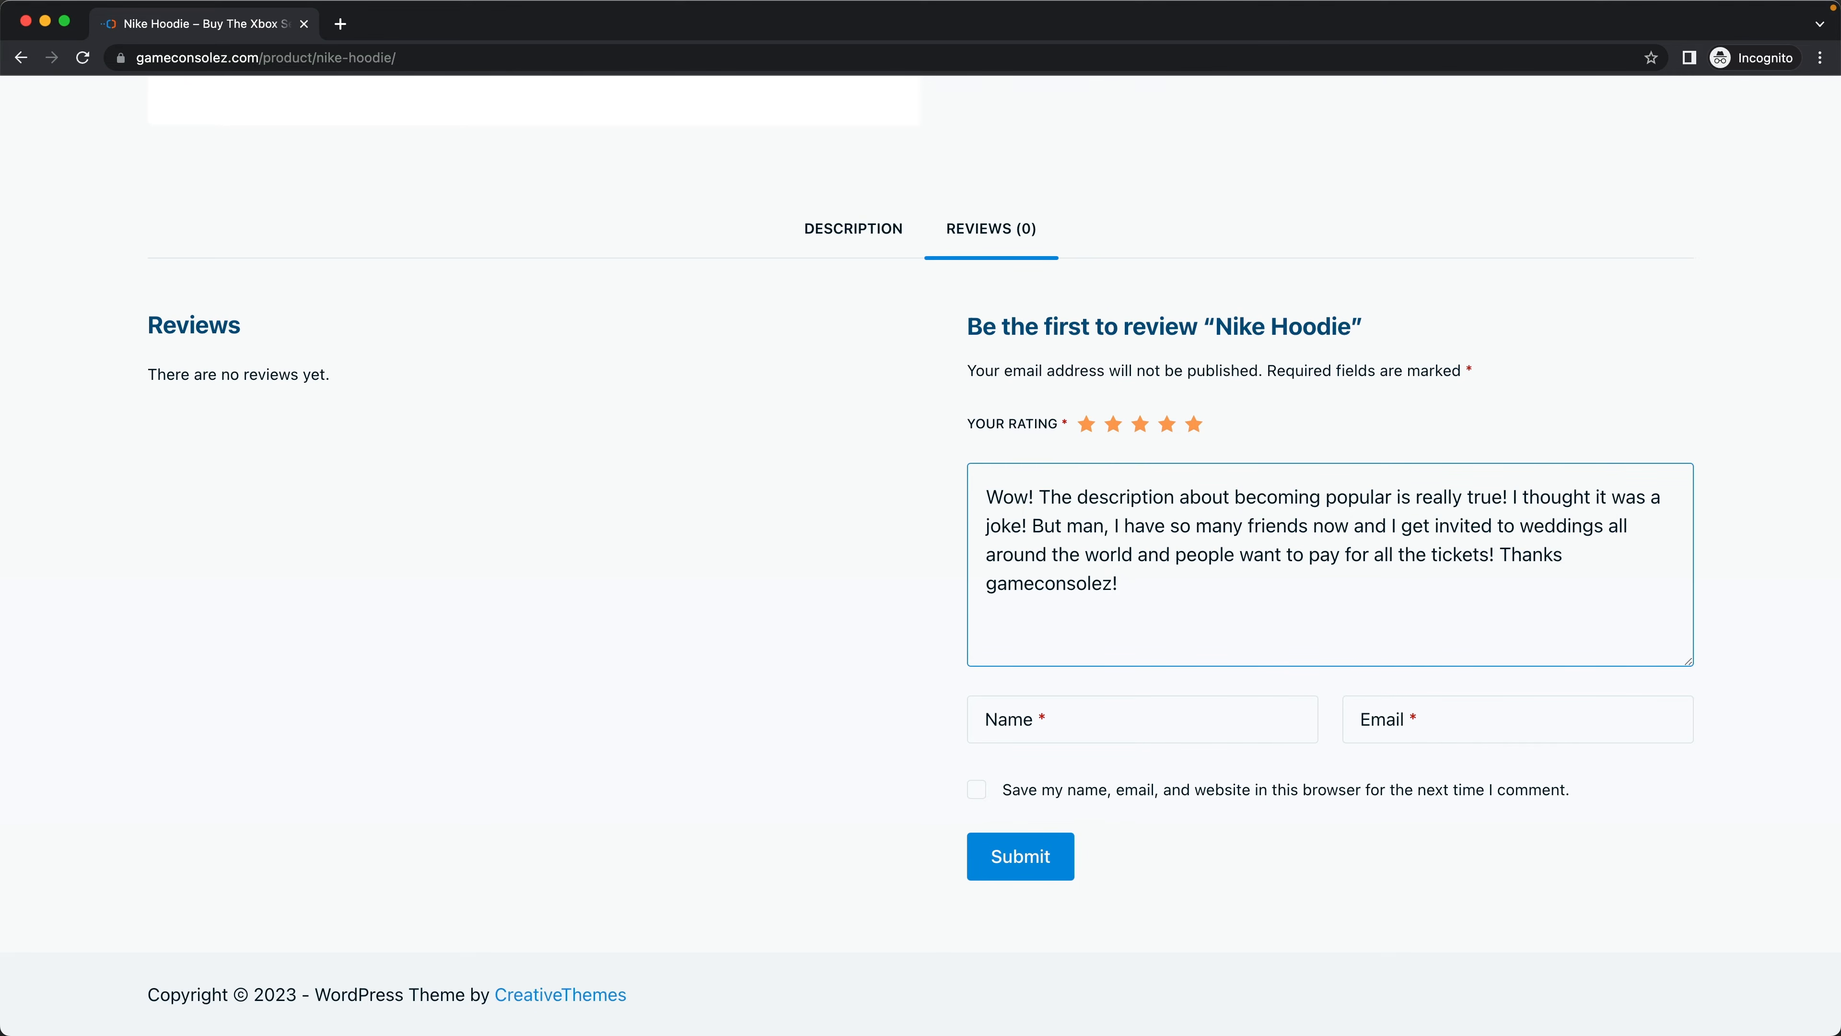
- Fill in the reviewer's name and e-mail address and submit the review
click(1152, 720)
text(Sjors)
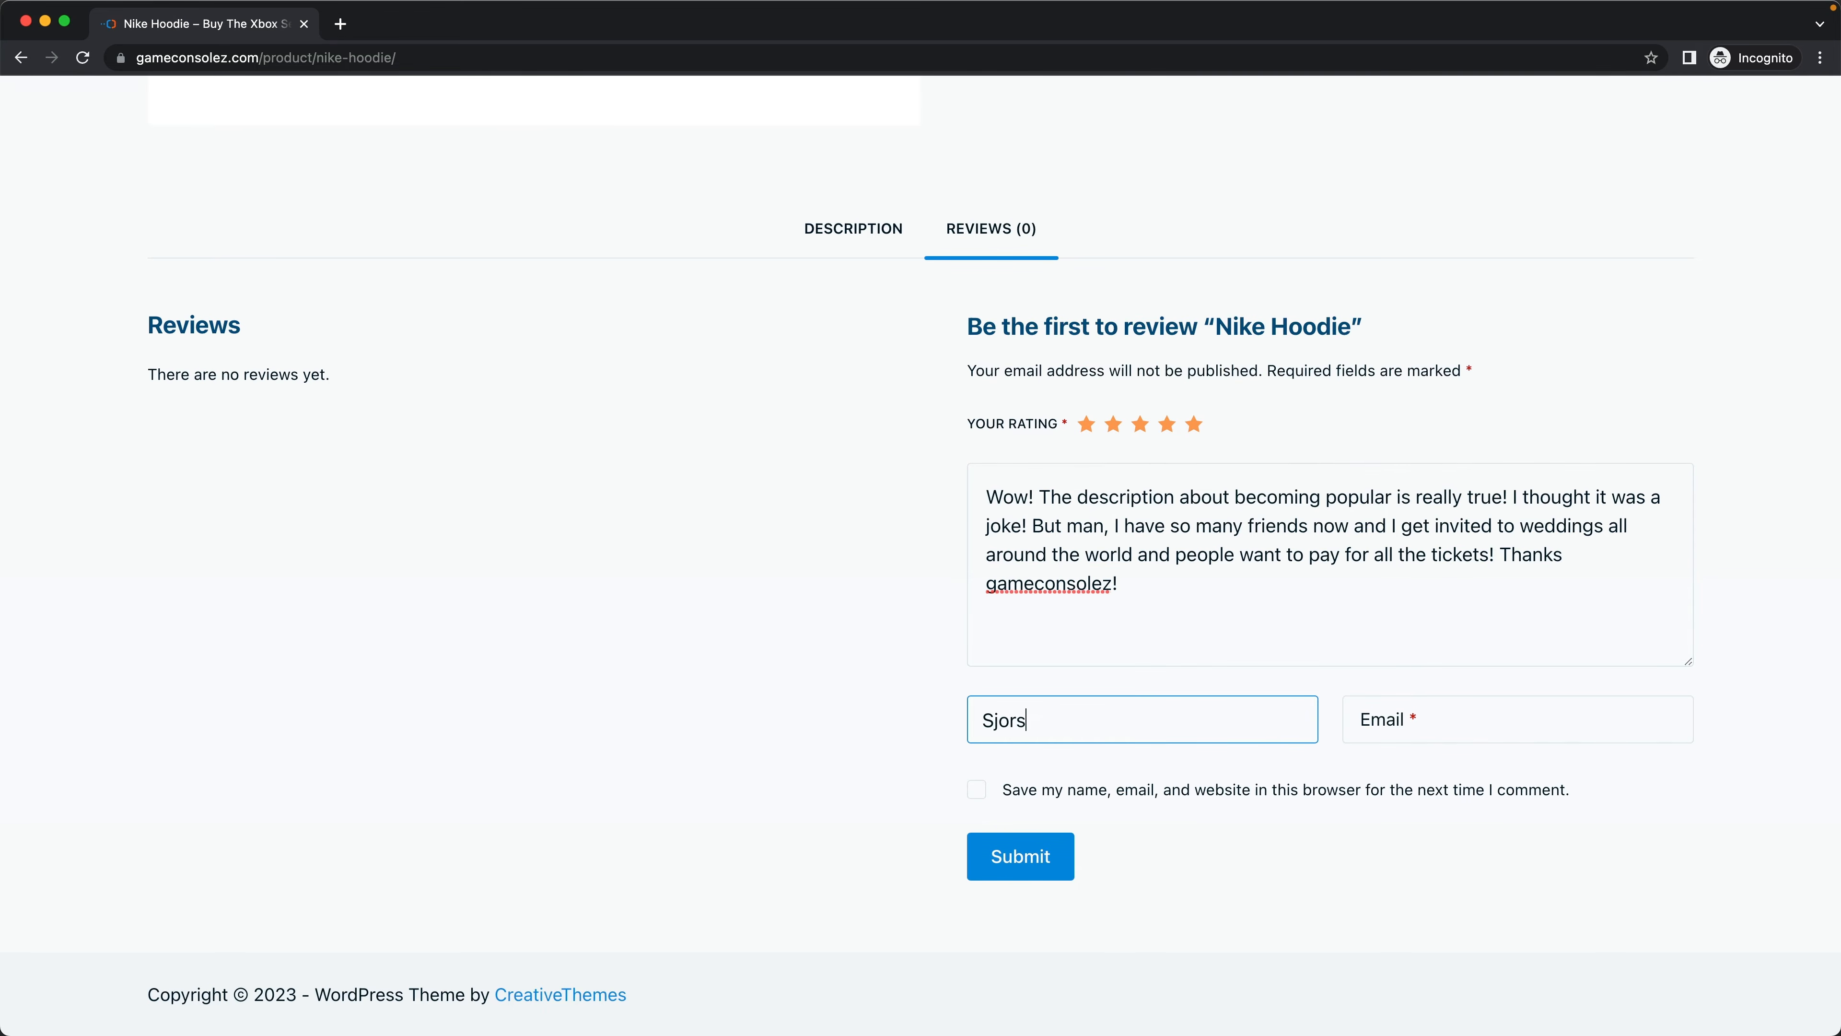
key(Tab)
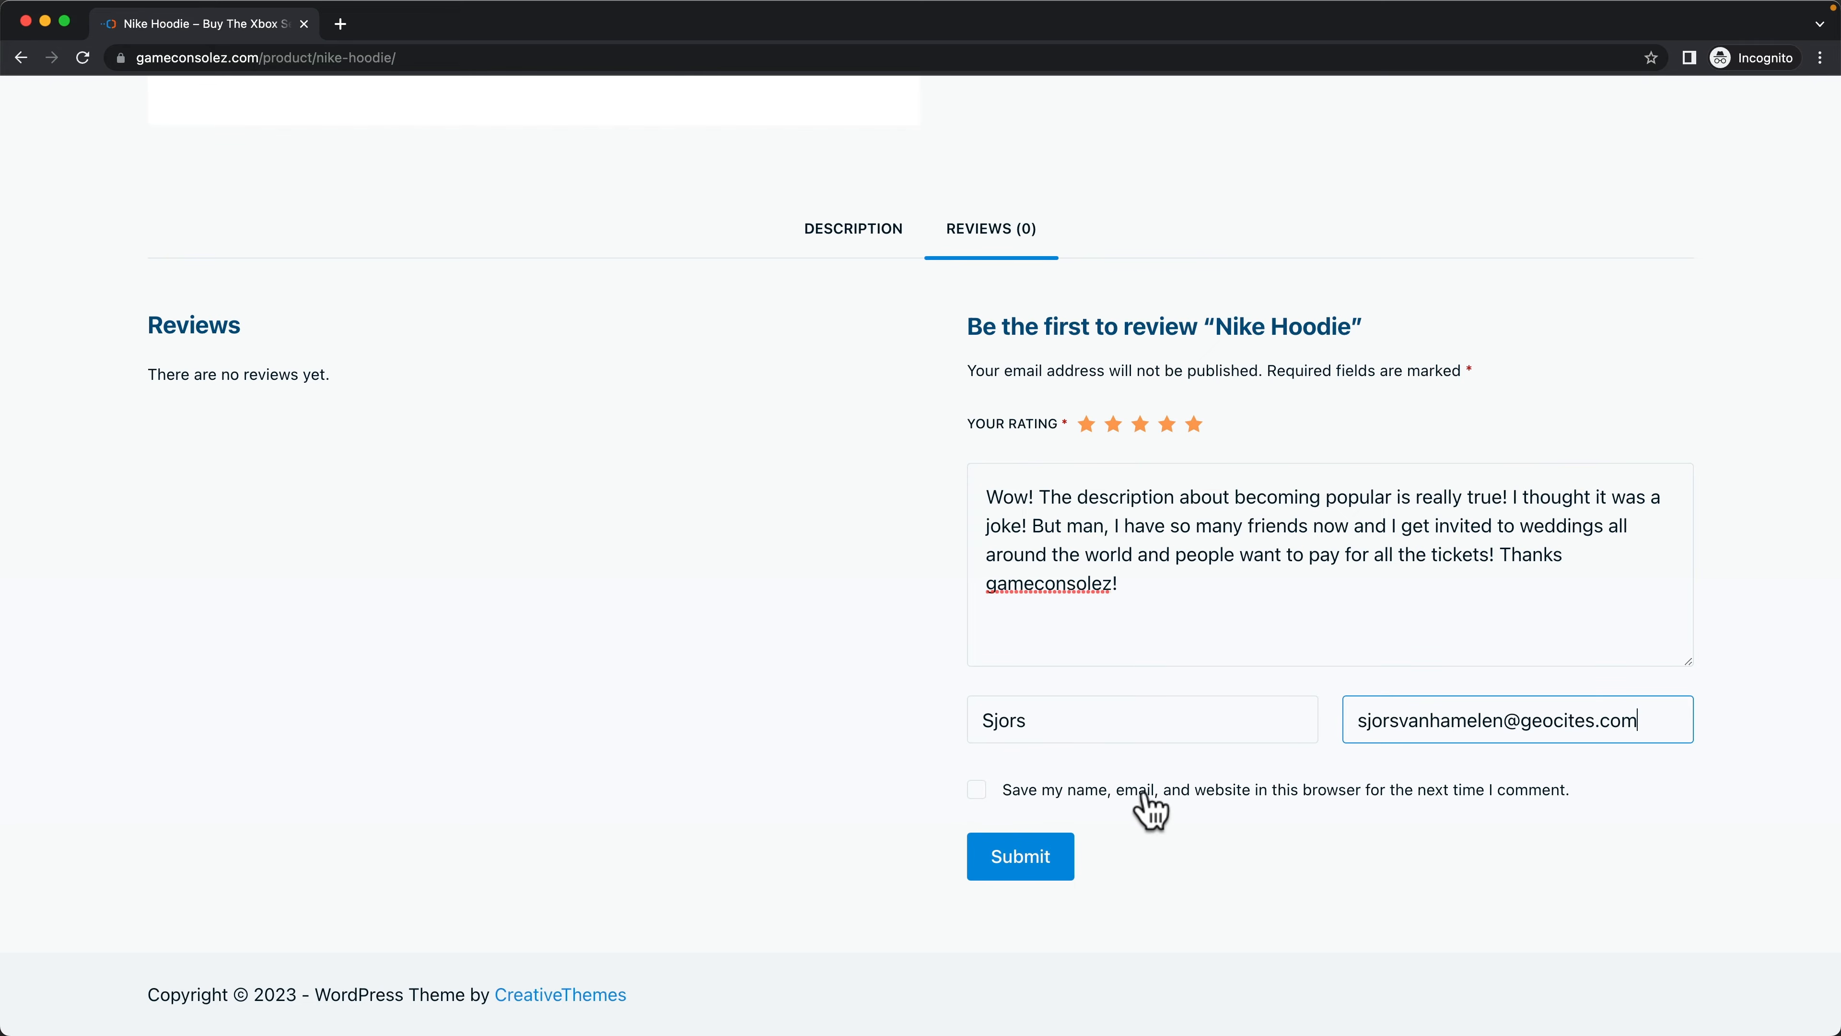
click(1018, 870)
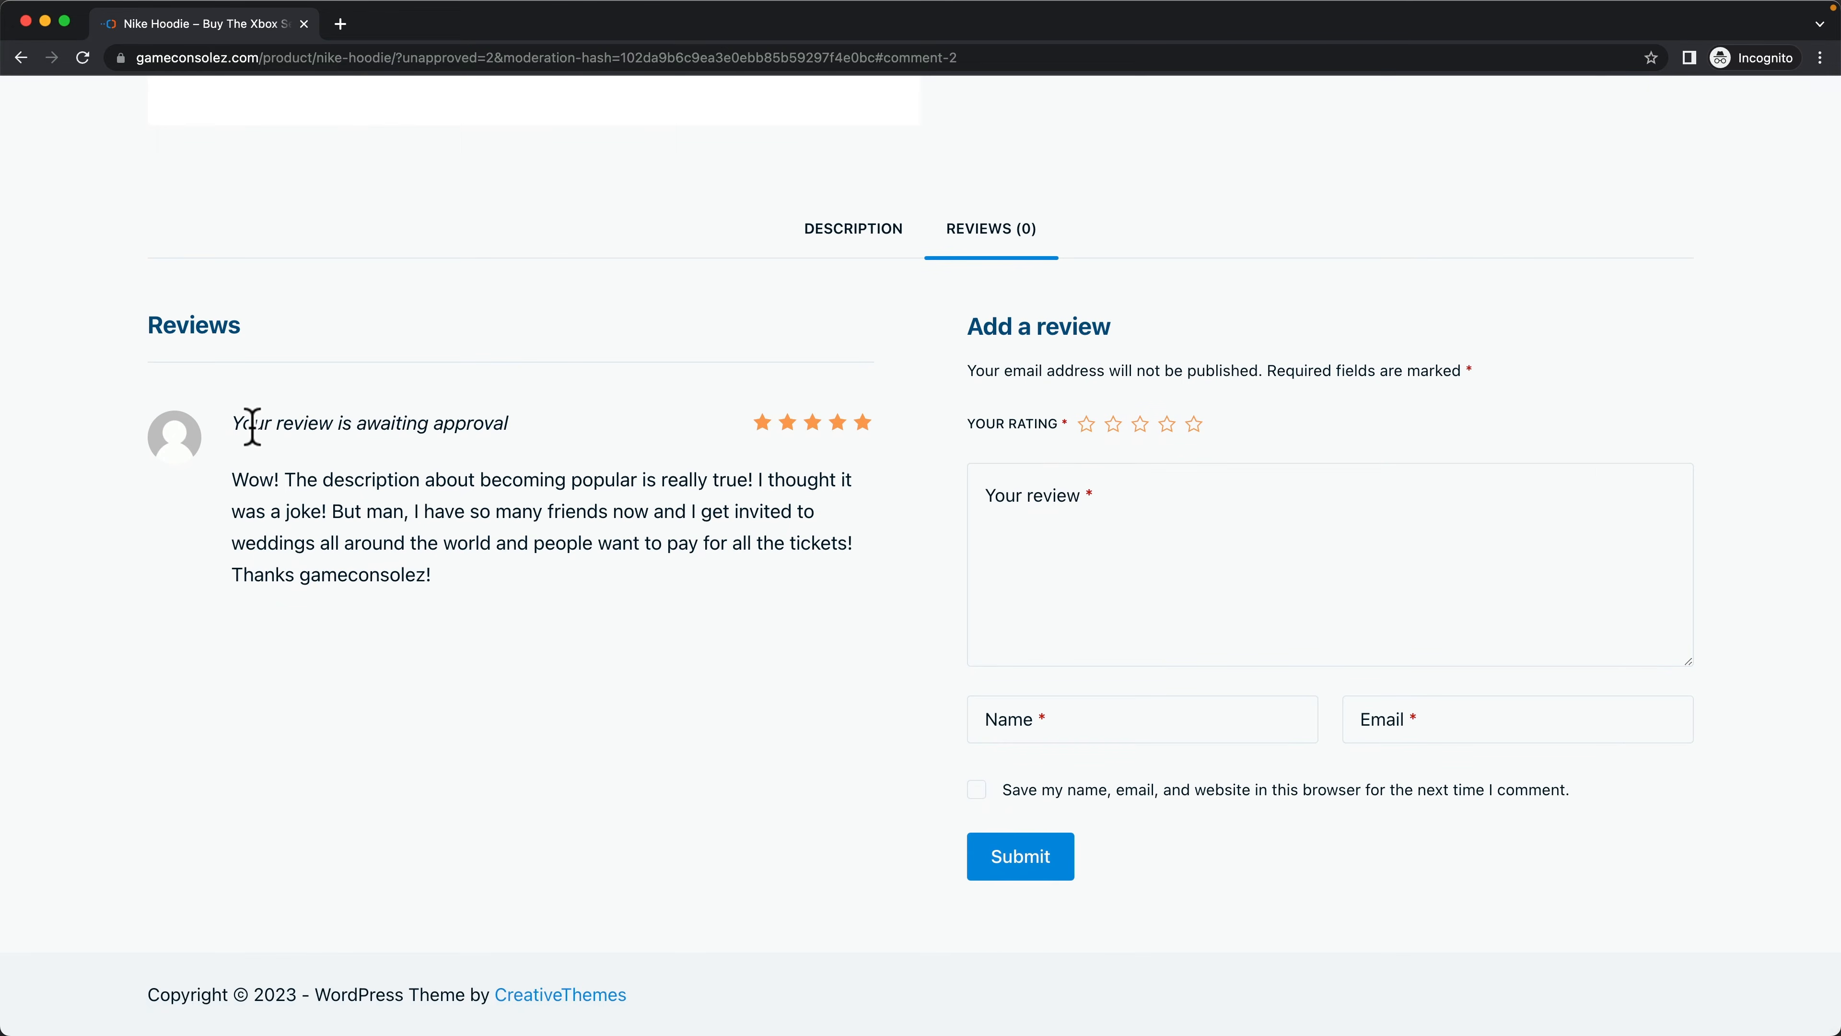
- Close the incognito window and open the product reviews list in the admin
click(26, 21)
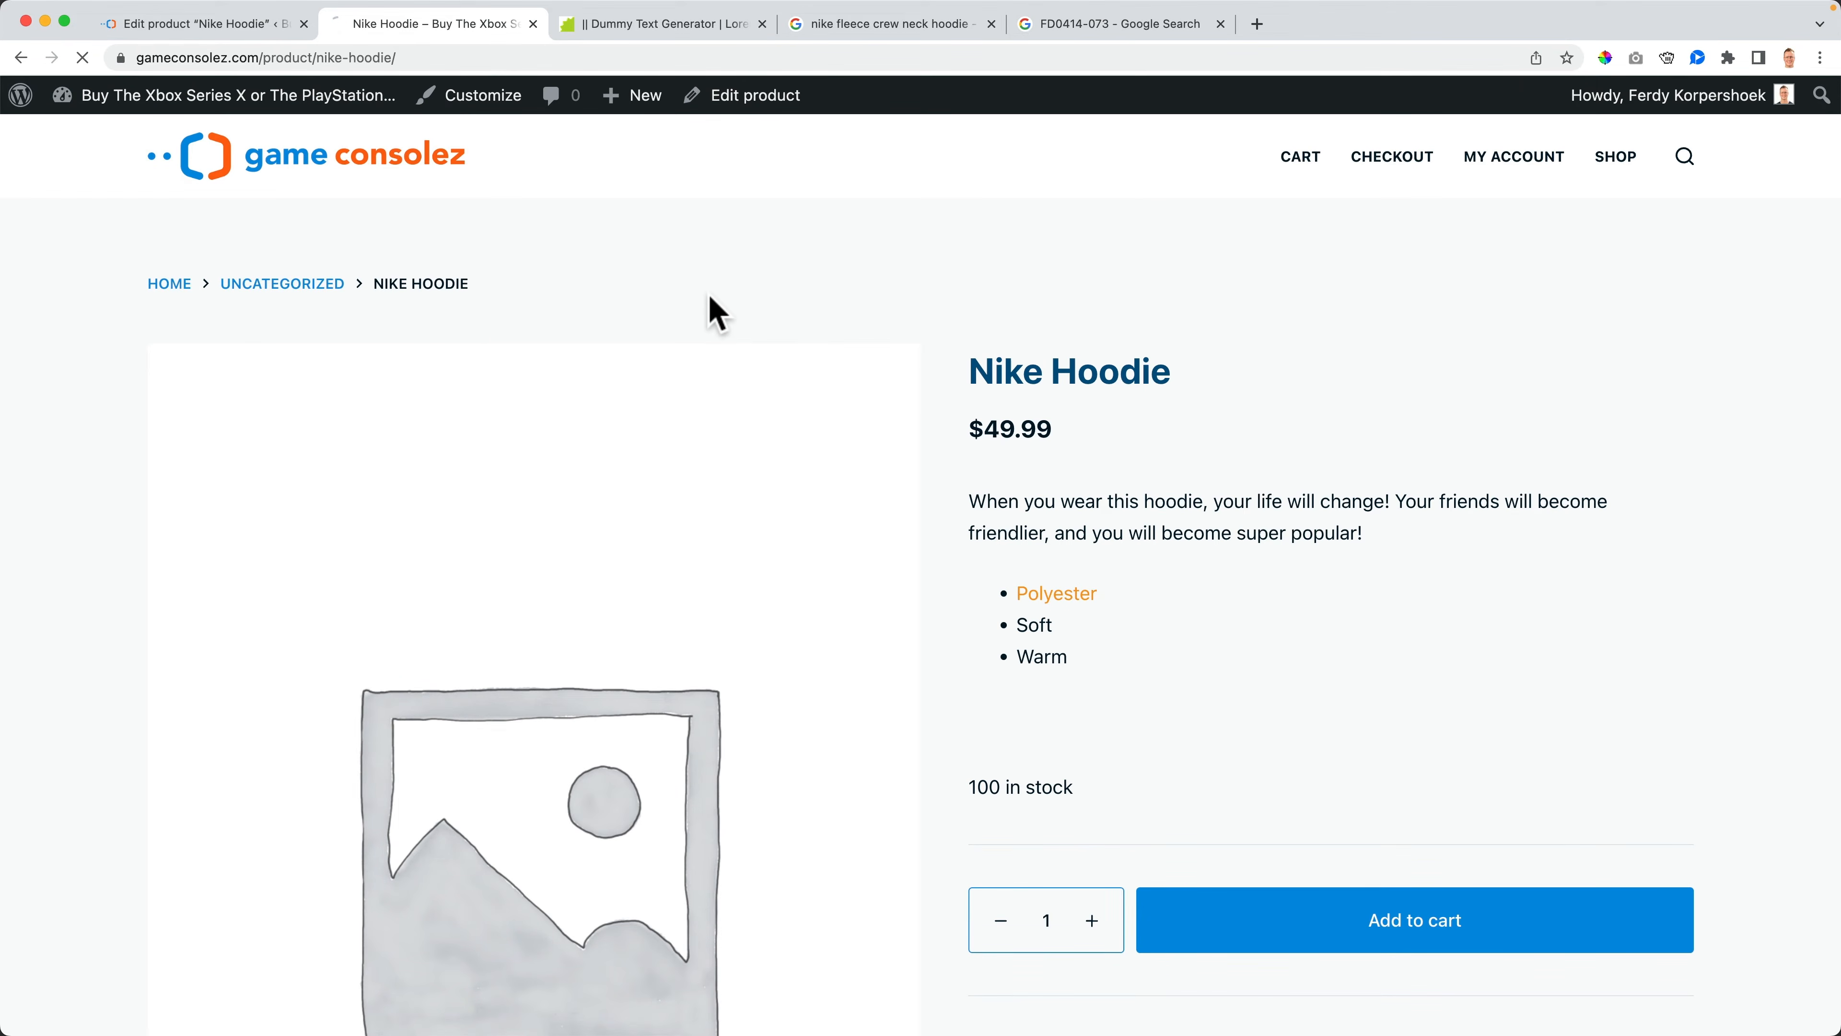
scroll(727, 317, down, 10)
click(986, 530)
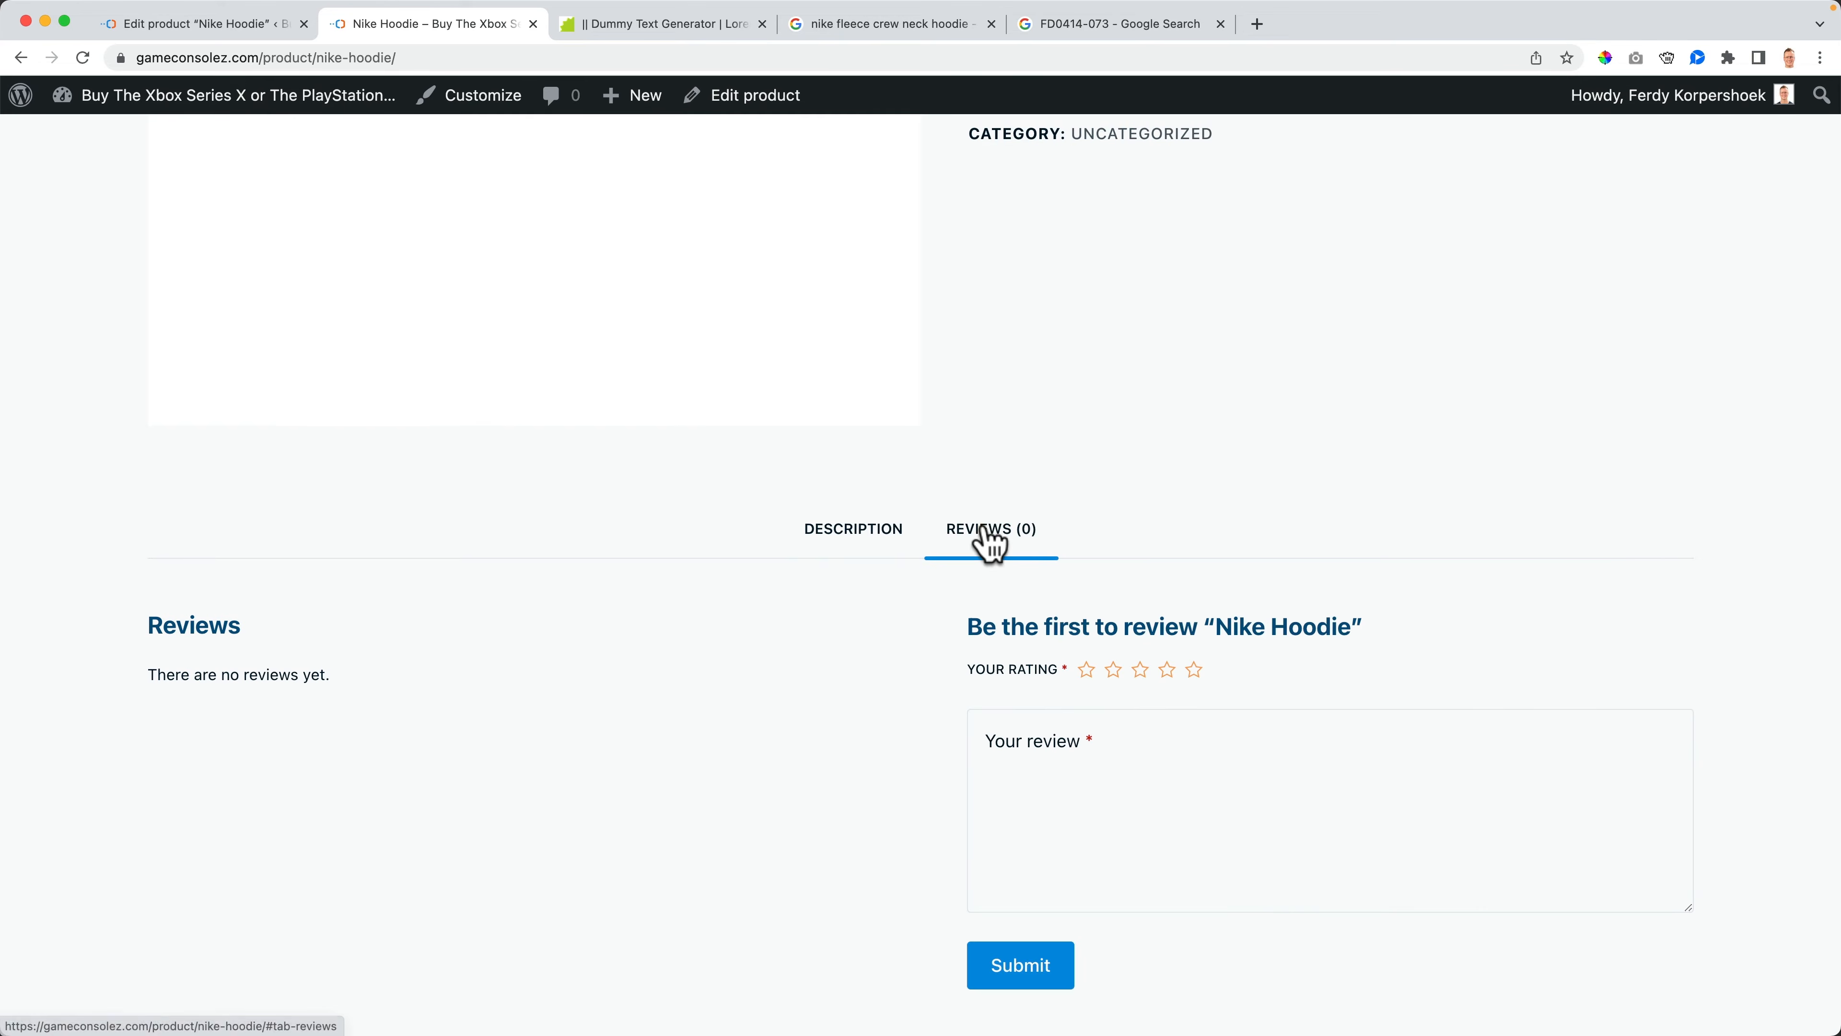
scroll(481, 448, up, 10)
click(251, 102)
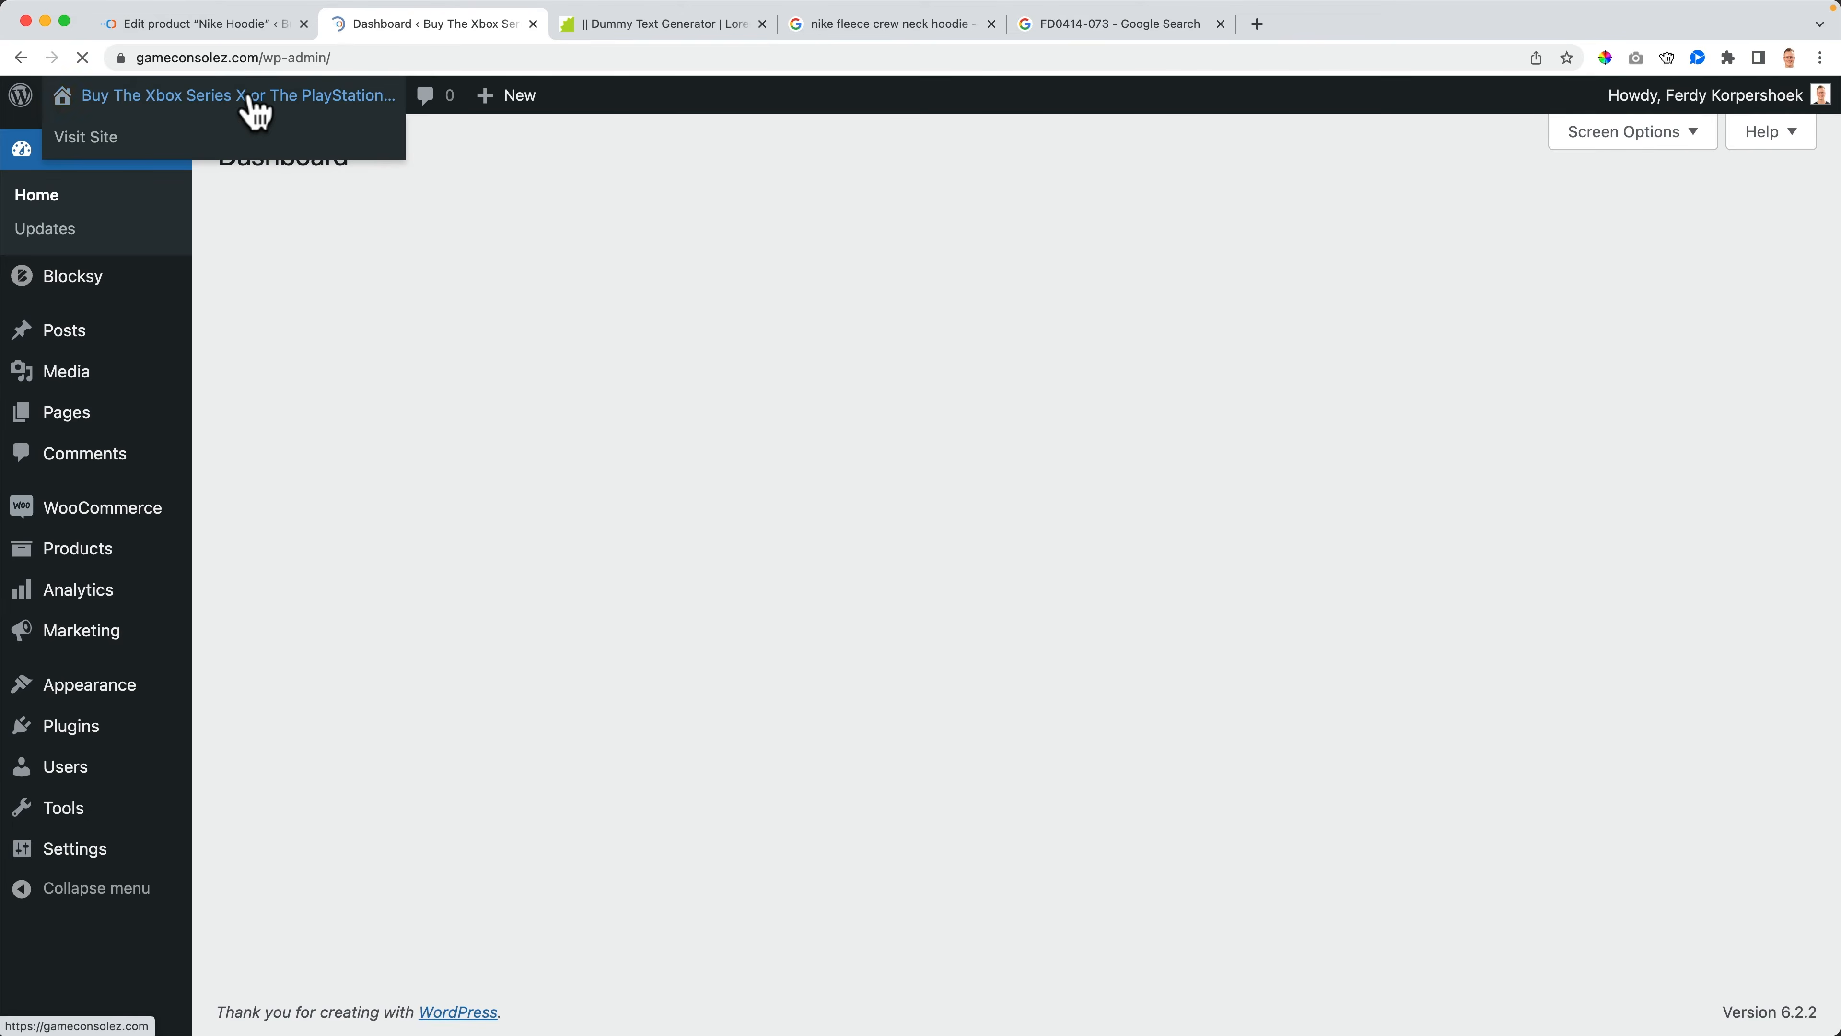
mouse_move(112, 555)
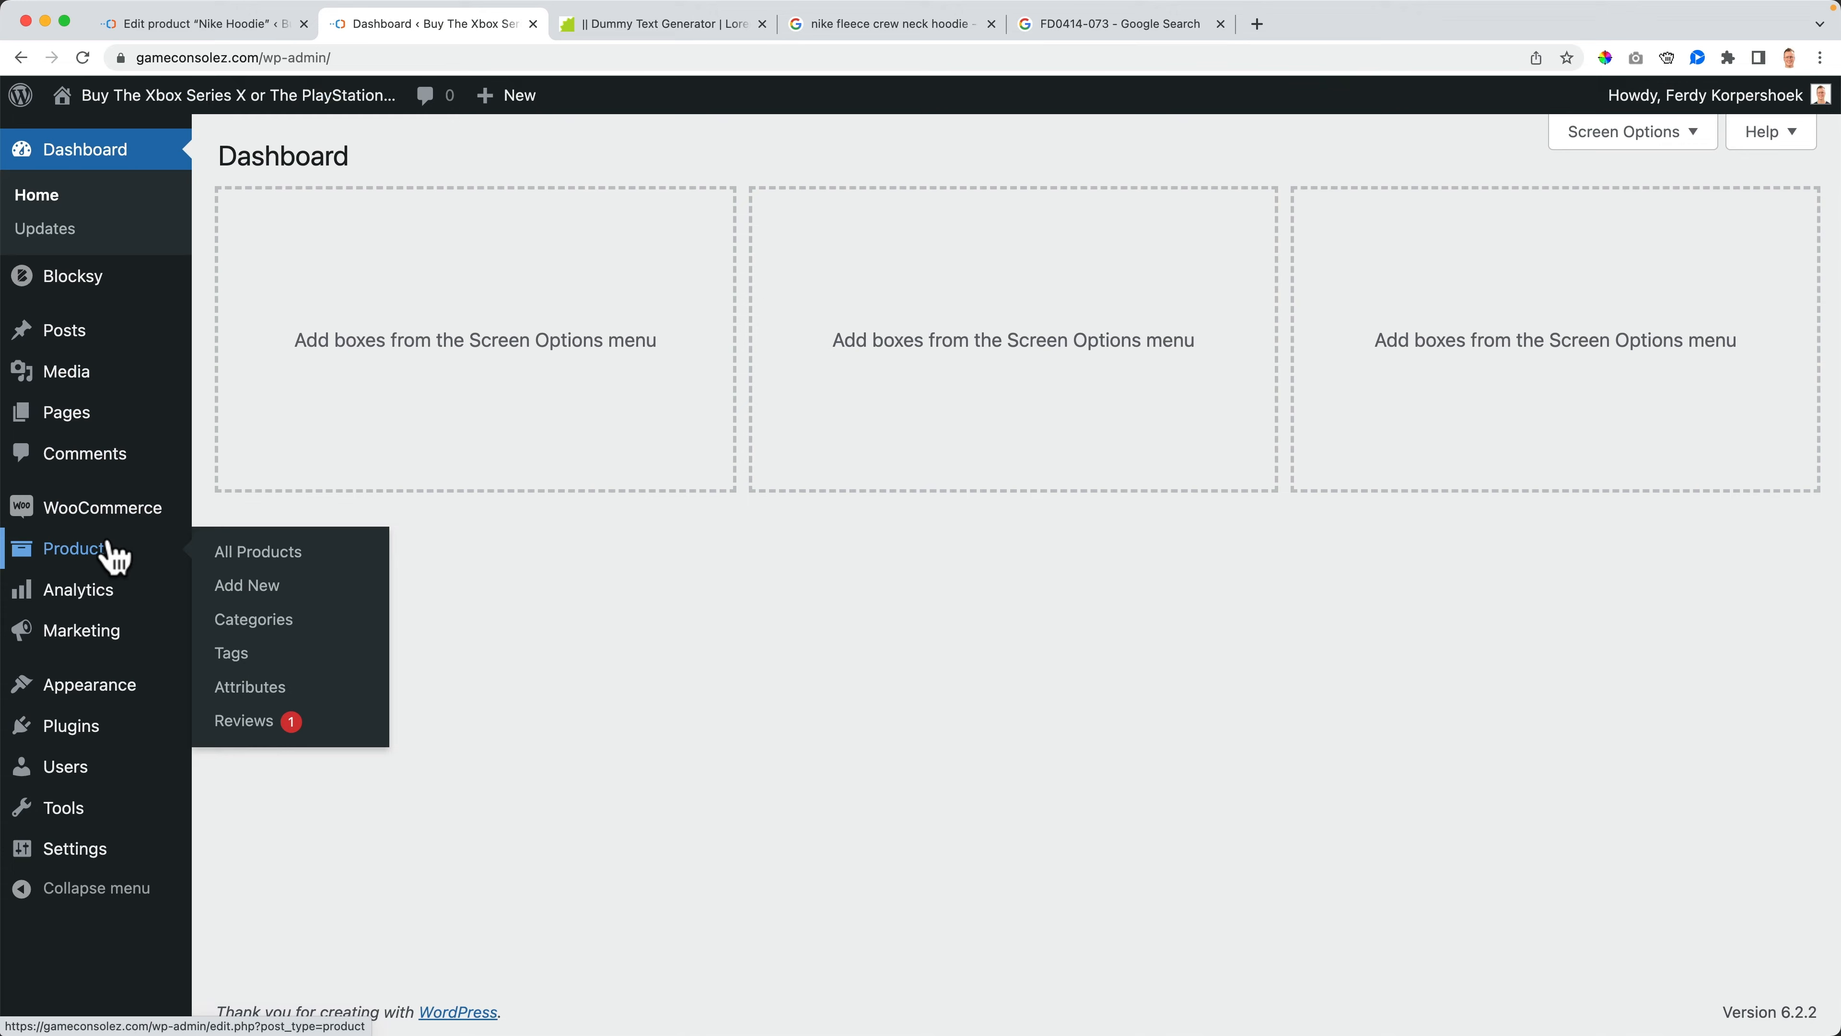
click(255, 720)
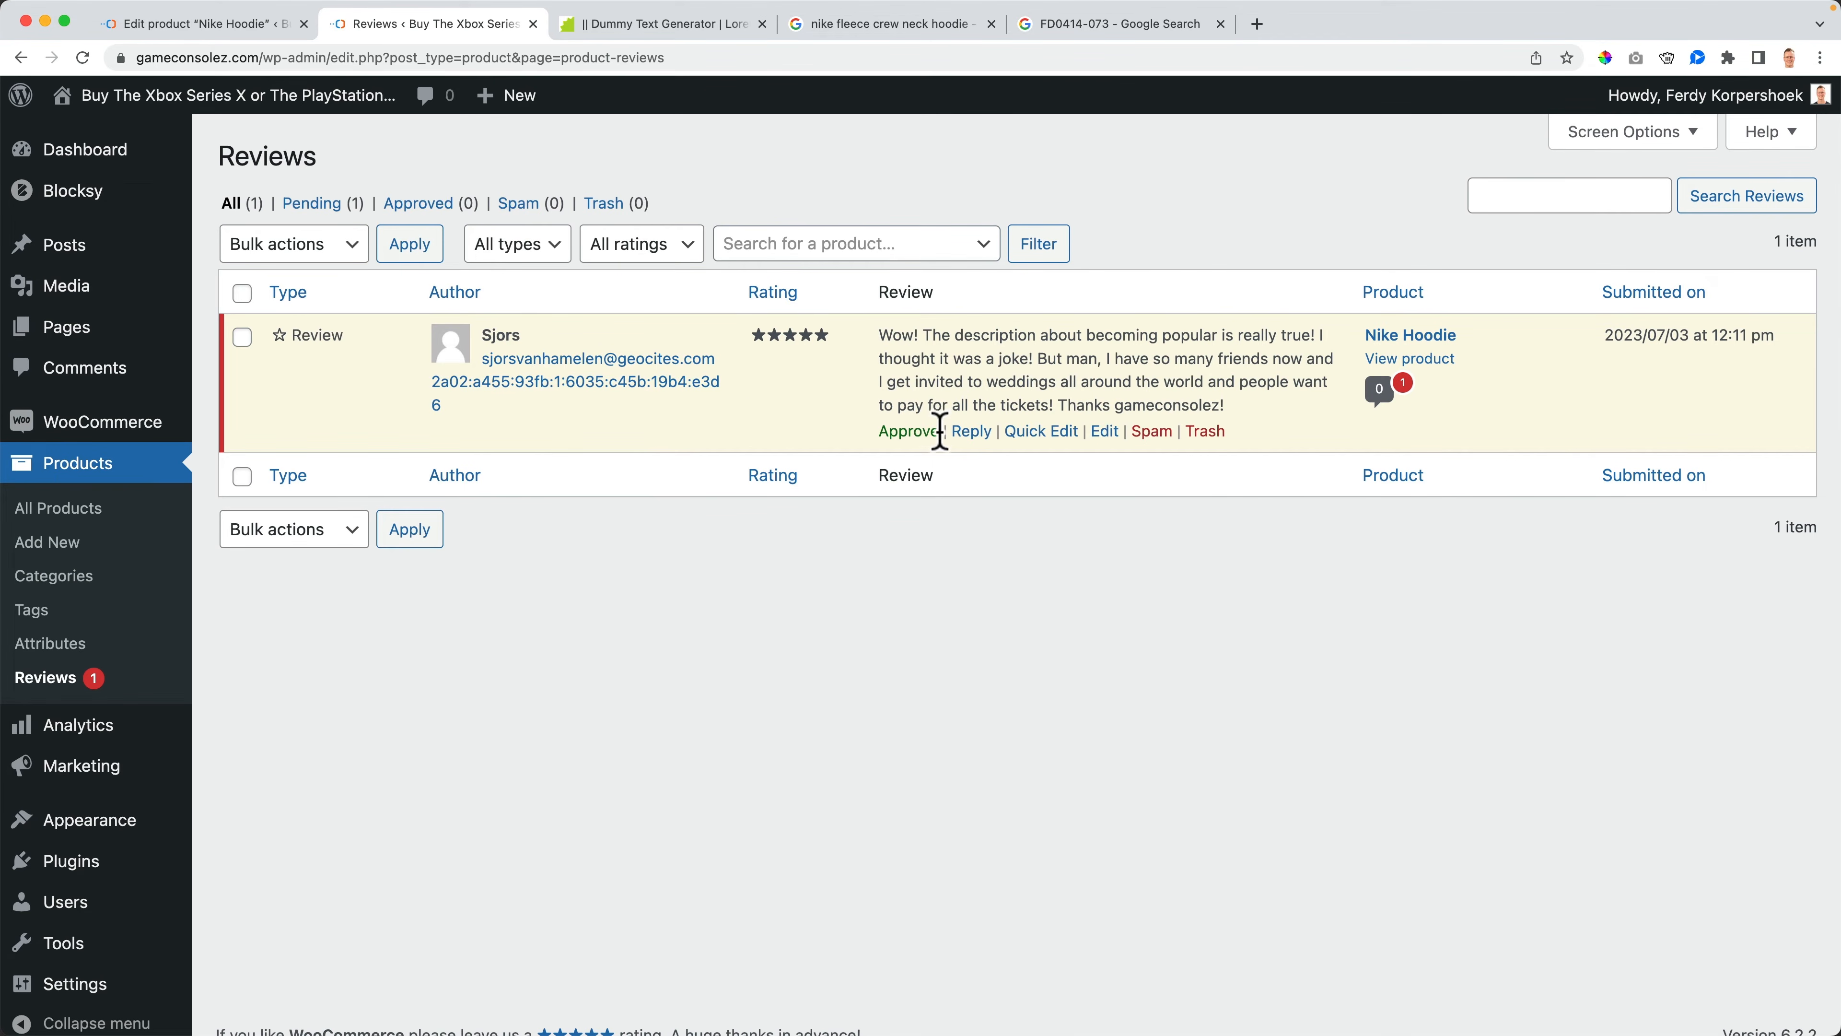
- Approve the pending review and write a reply thanking the reviewer and mentioning getting married at the Malledieves
click(908, 430)
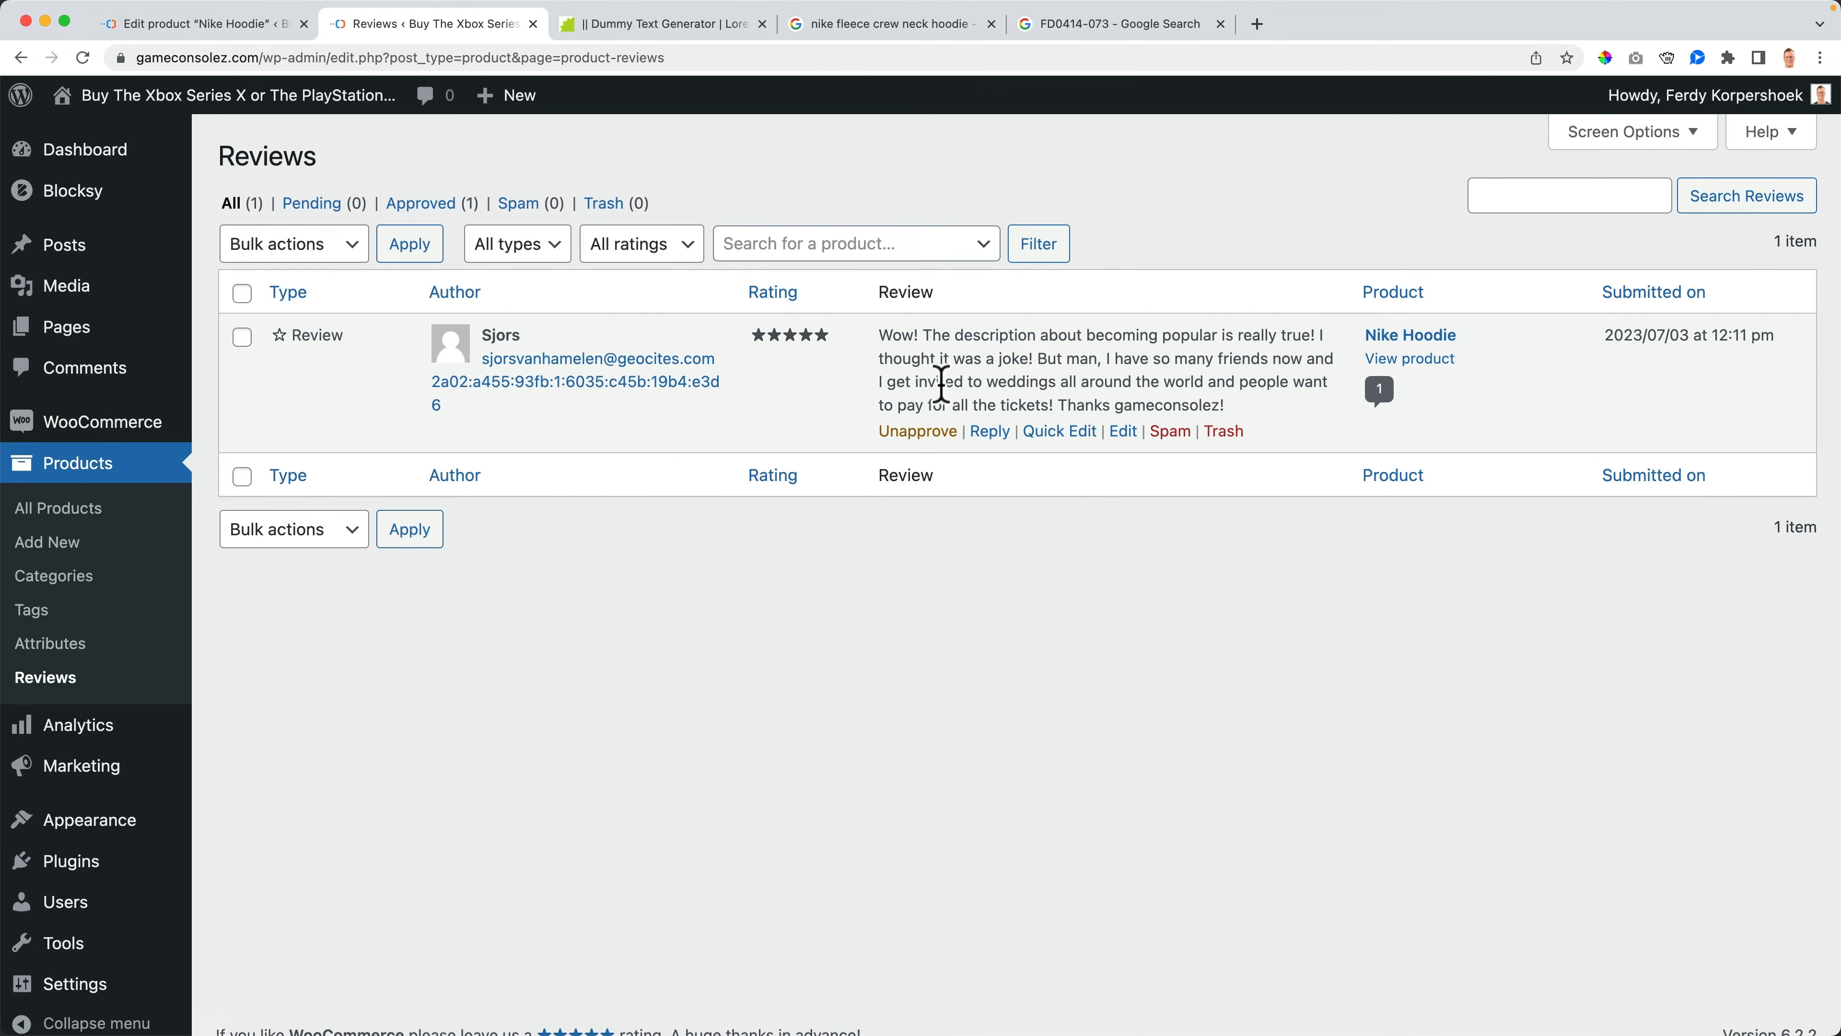
click(989, 431)
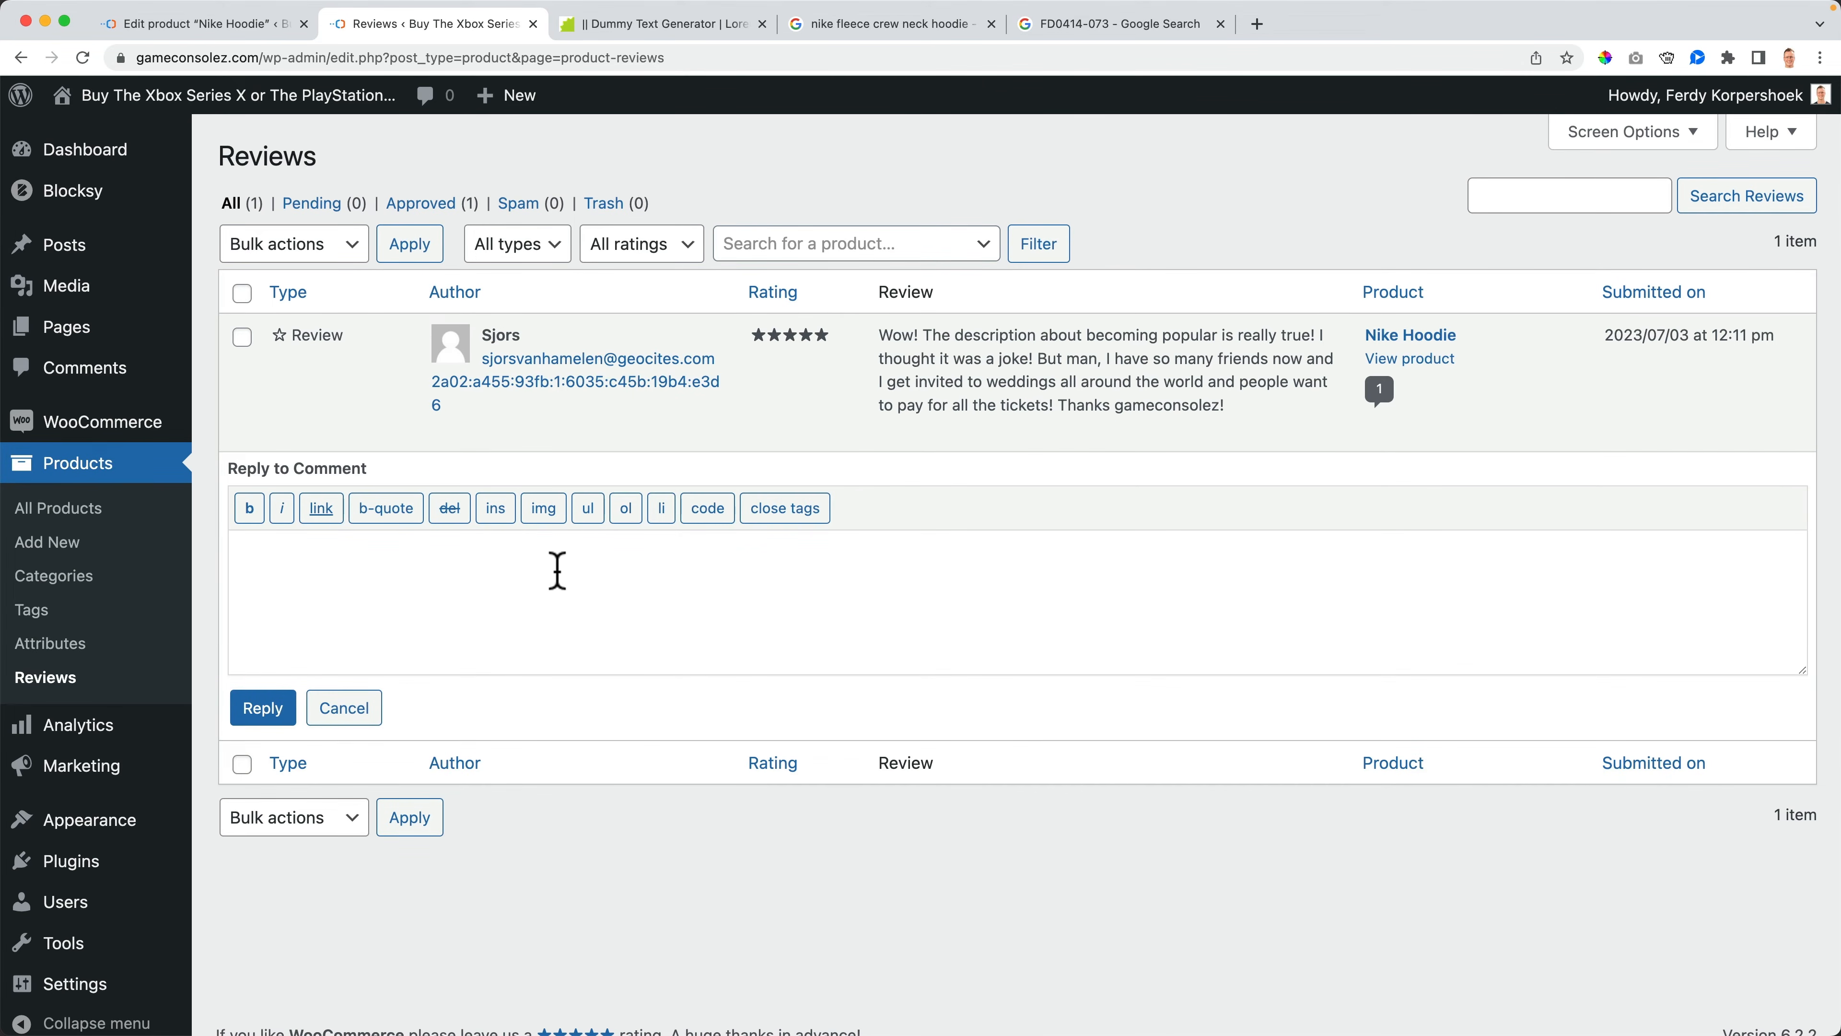
text(Aw)
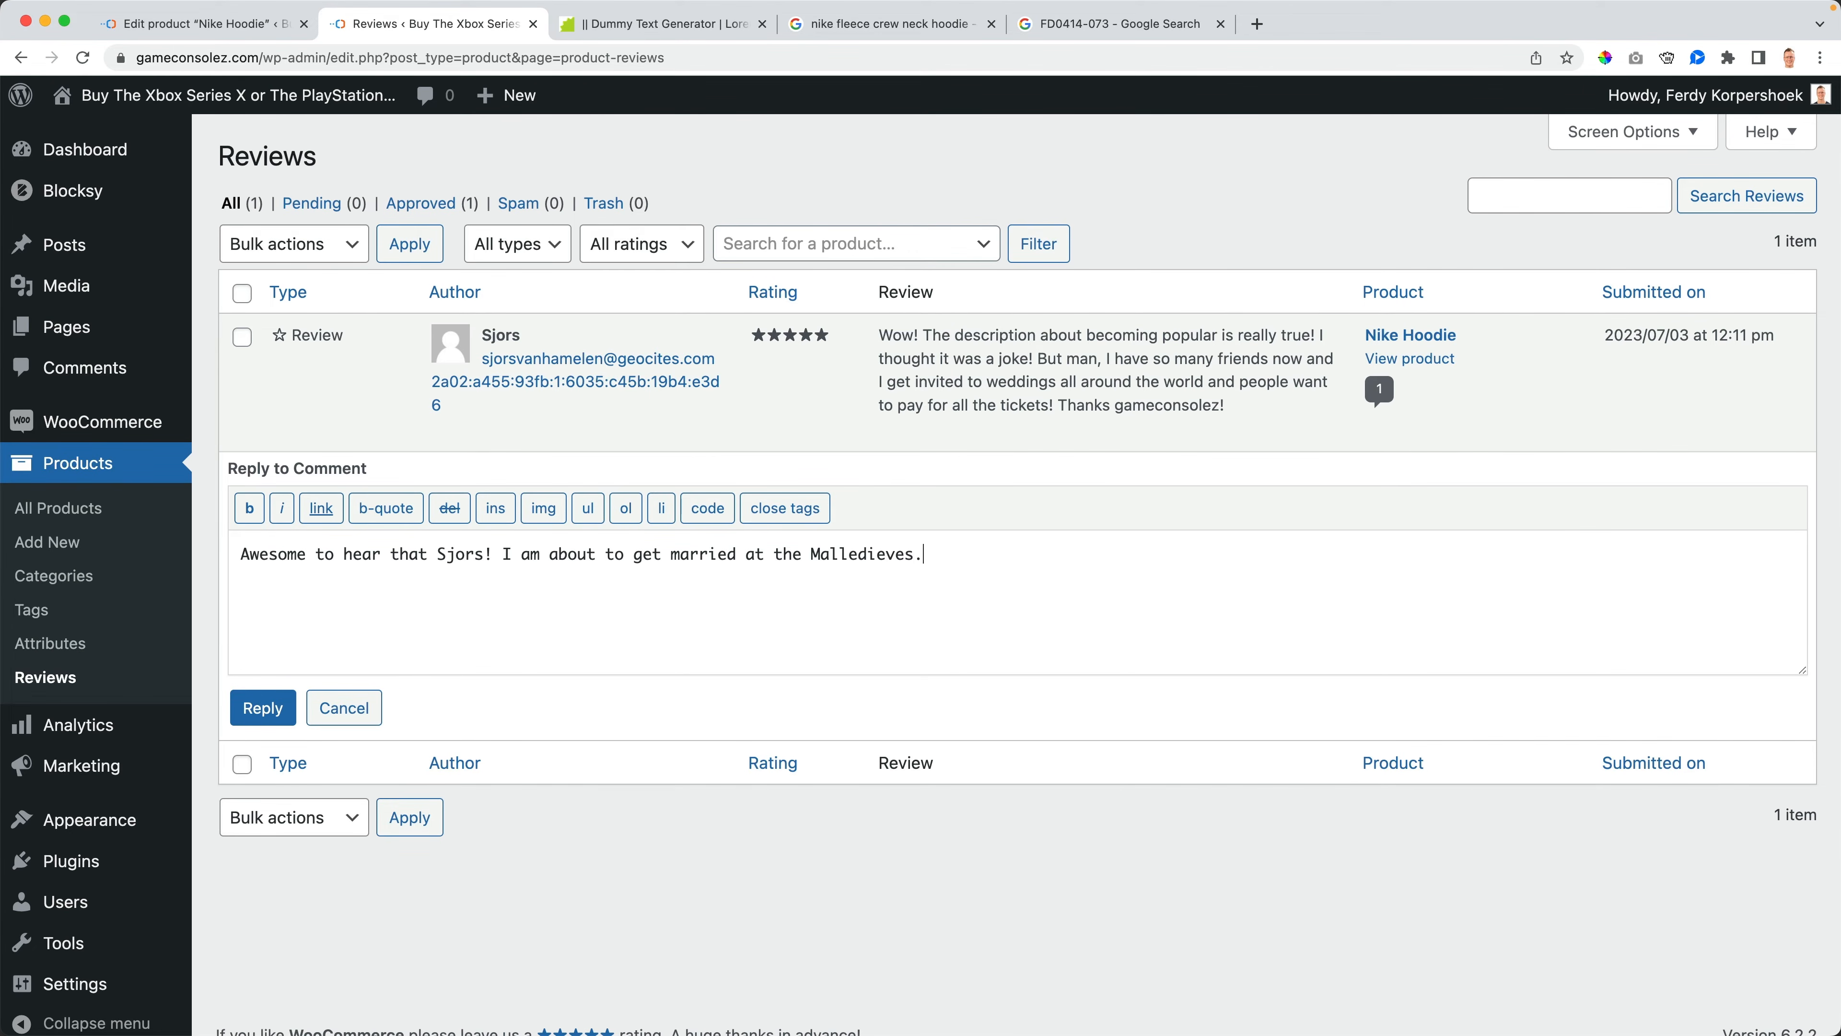
- Search the web for the word Malledieves to check its spelling
double_click(819, 556)
key(super+c)
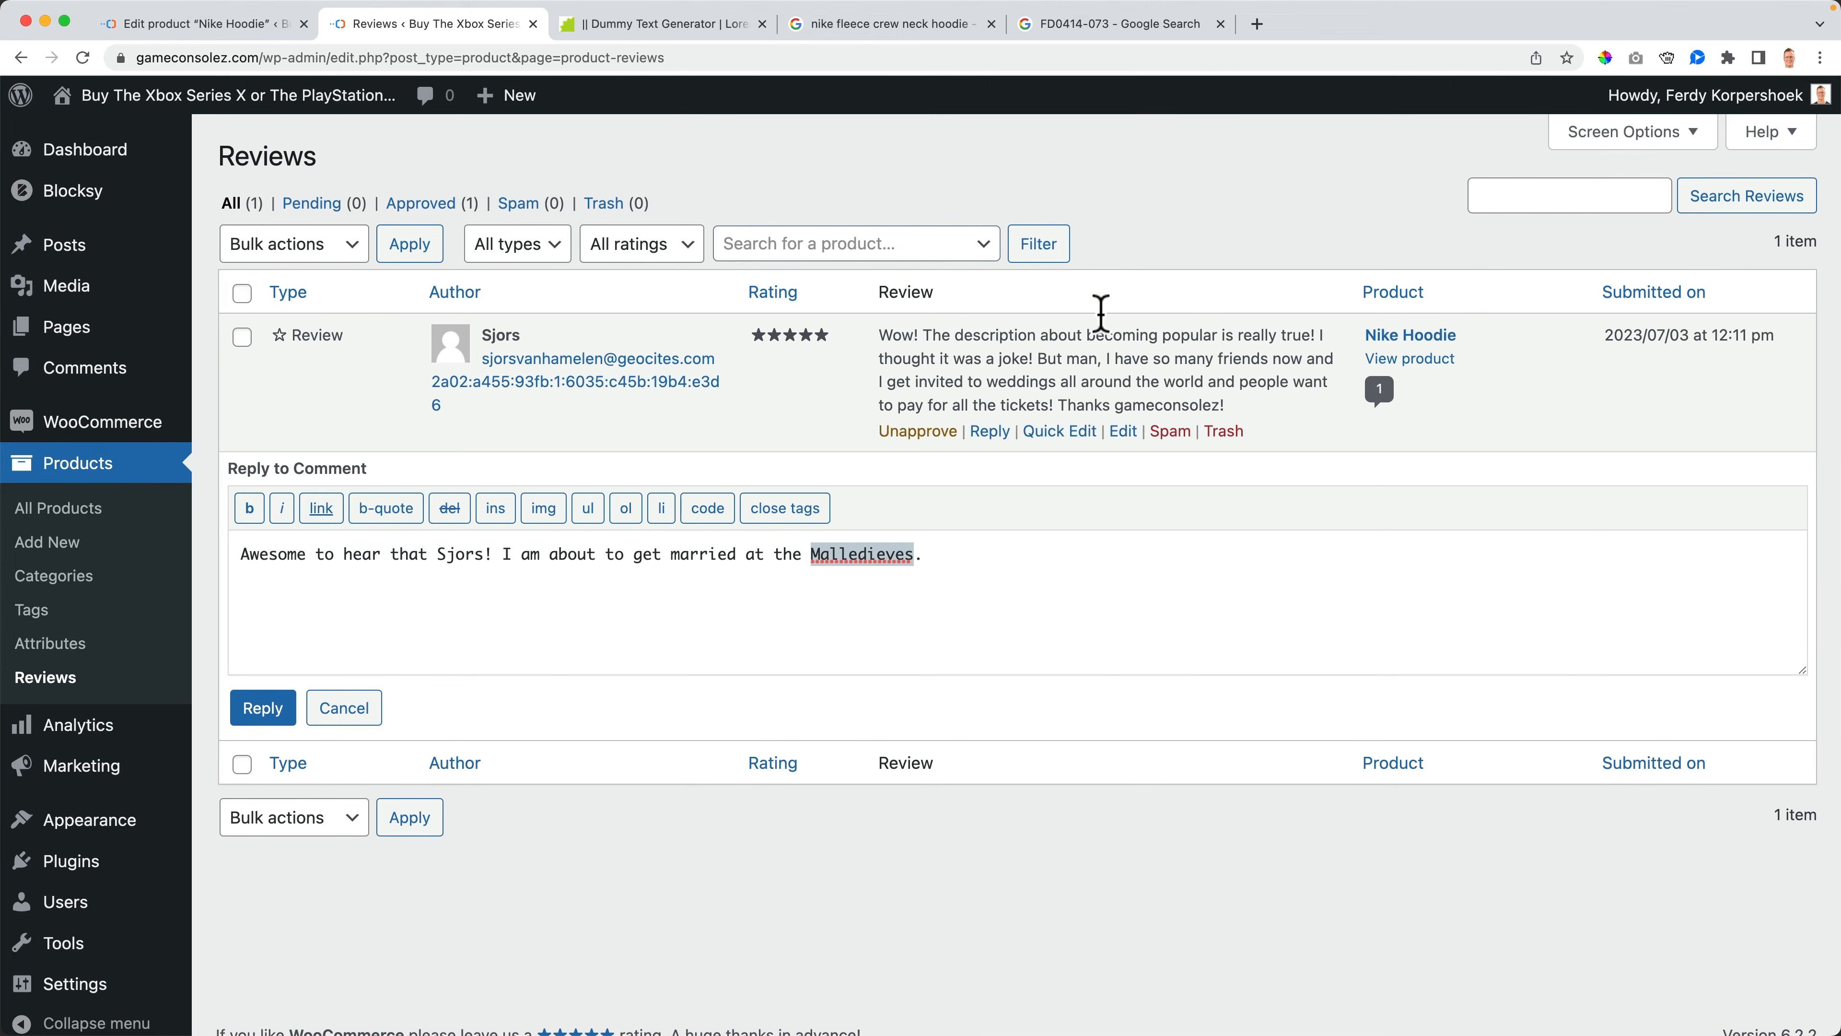
click(1258, 36)
key(super+v)
key(Return)
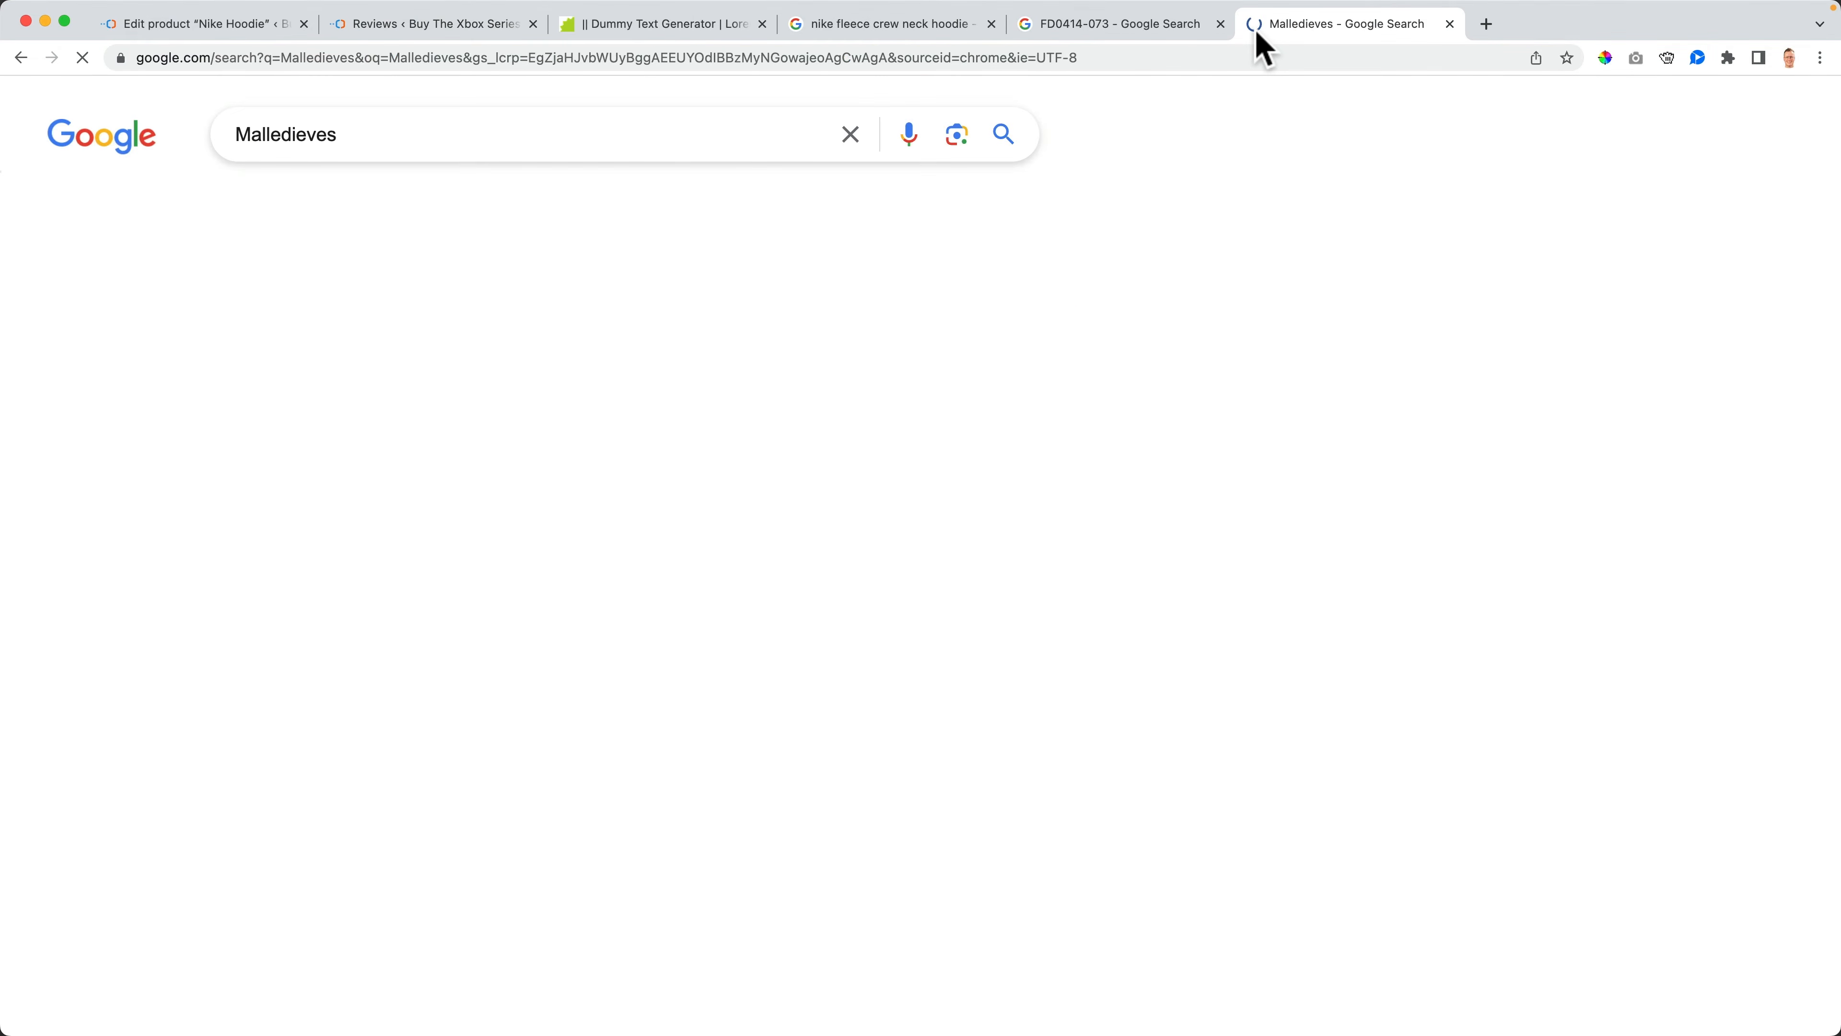
click(468, 328)
double_click(419, 139)
key(super+c)
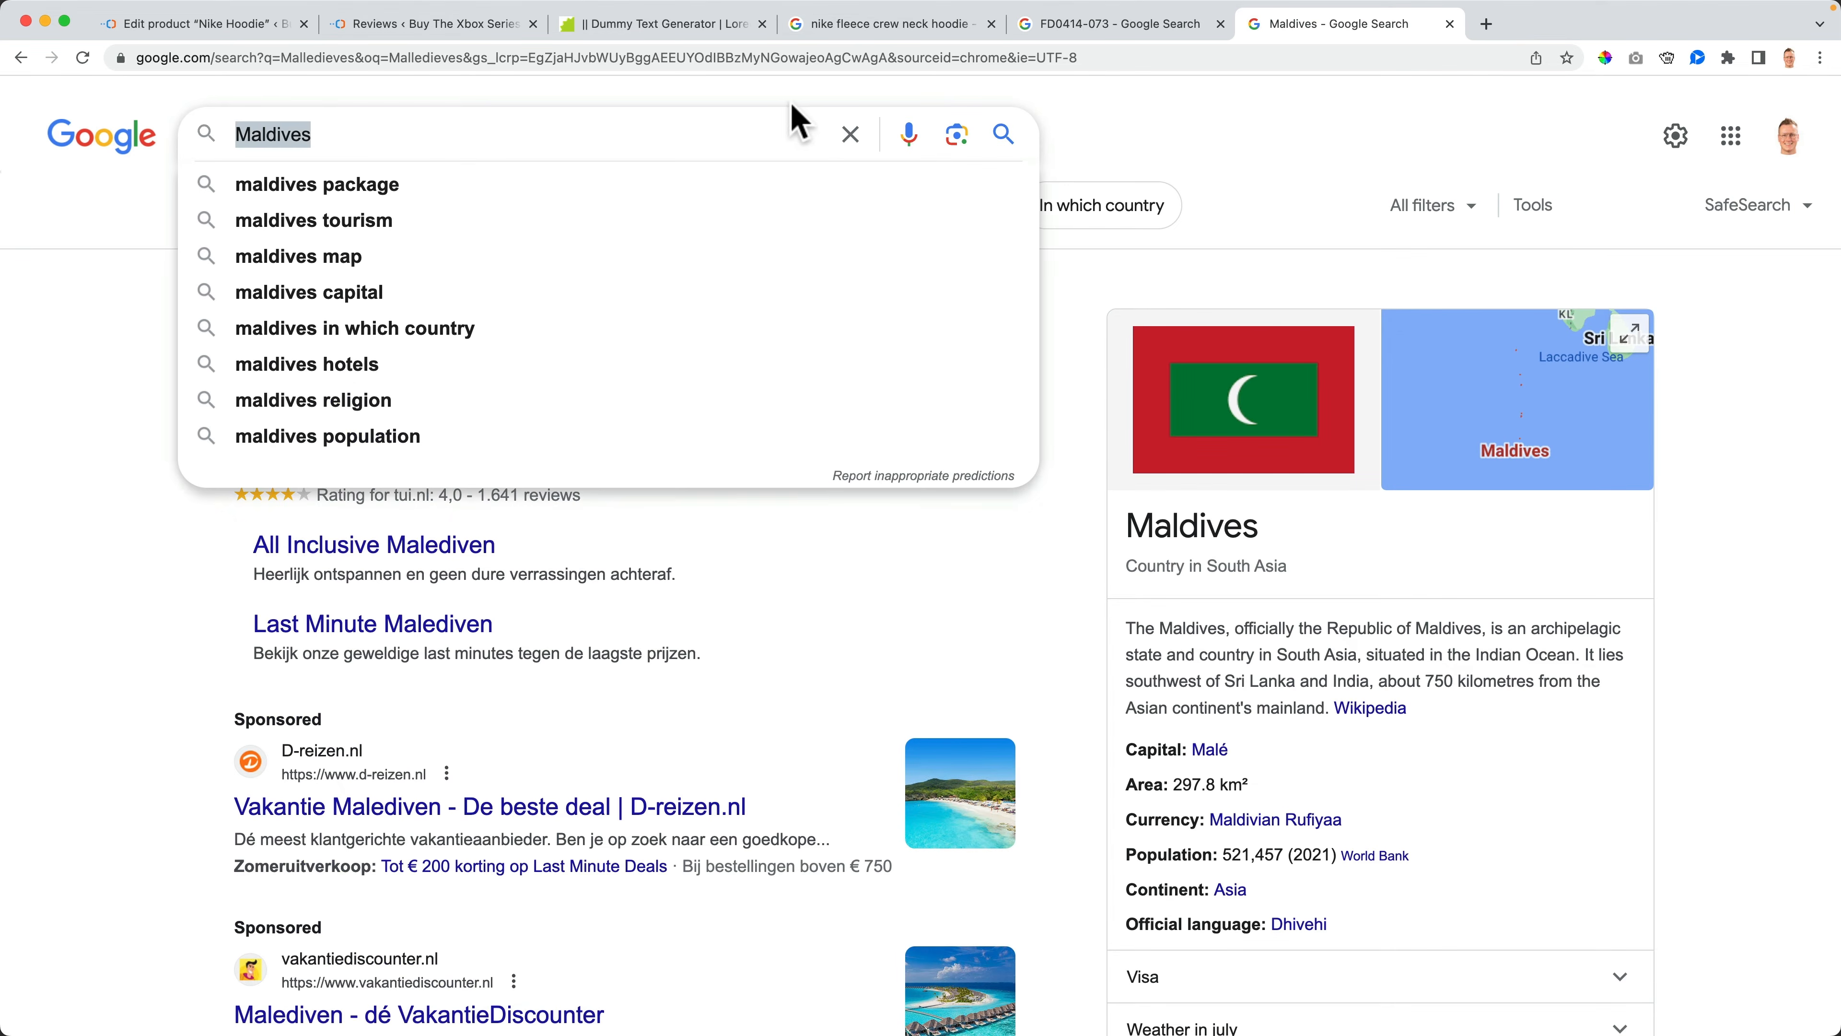
- Correct the reply's spelling to Maldives and submit the reply to the review
key(super+w)
key(super+v)
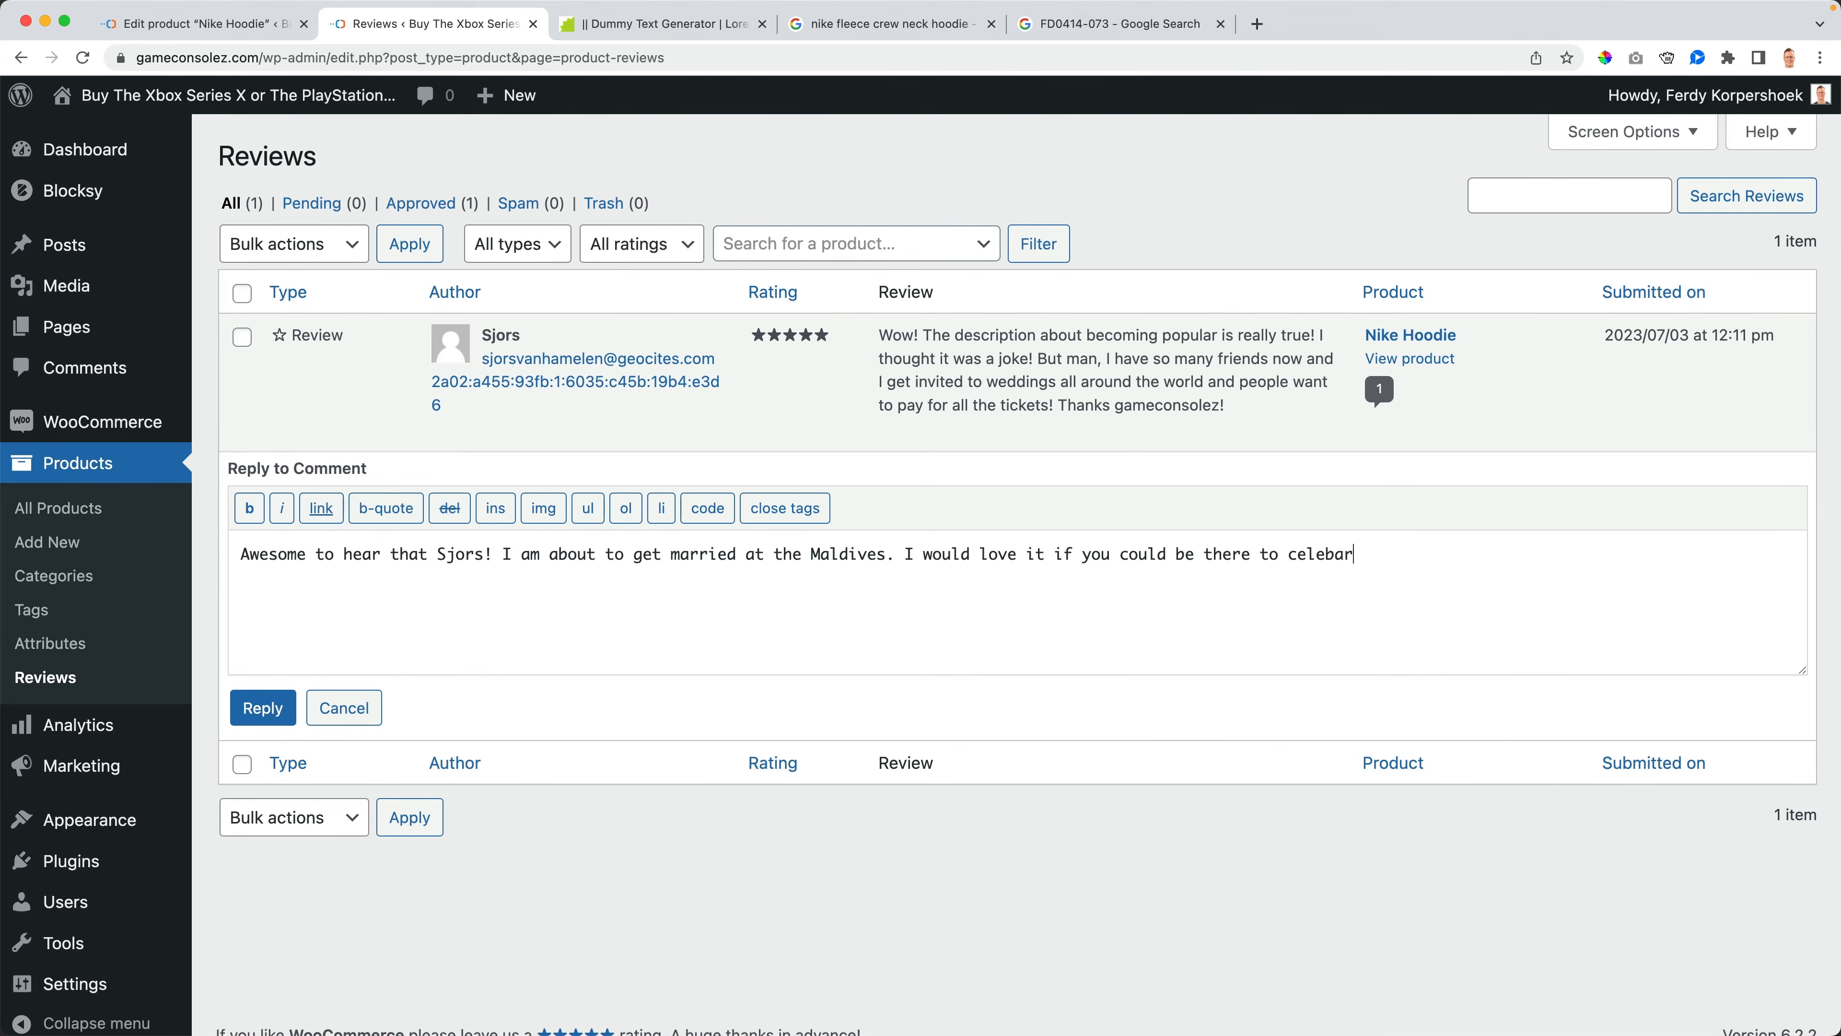
click(255, 715)
- Open the Nike Hoodie product page on the storefront and read the review and reply in its reviews tab
click(216, 101)
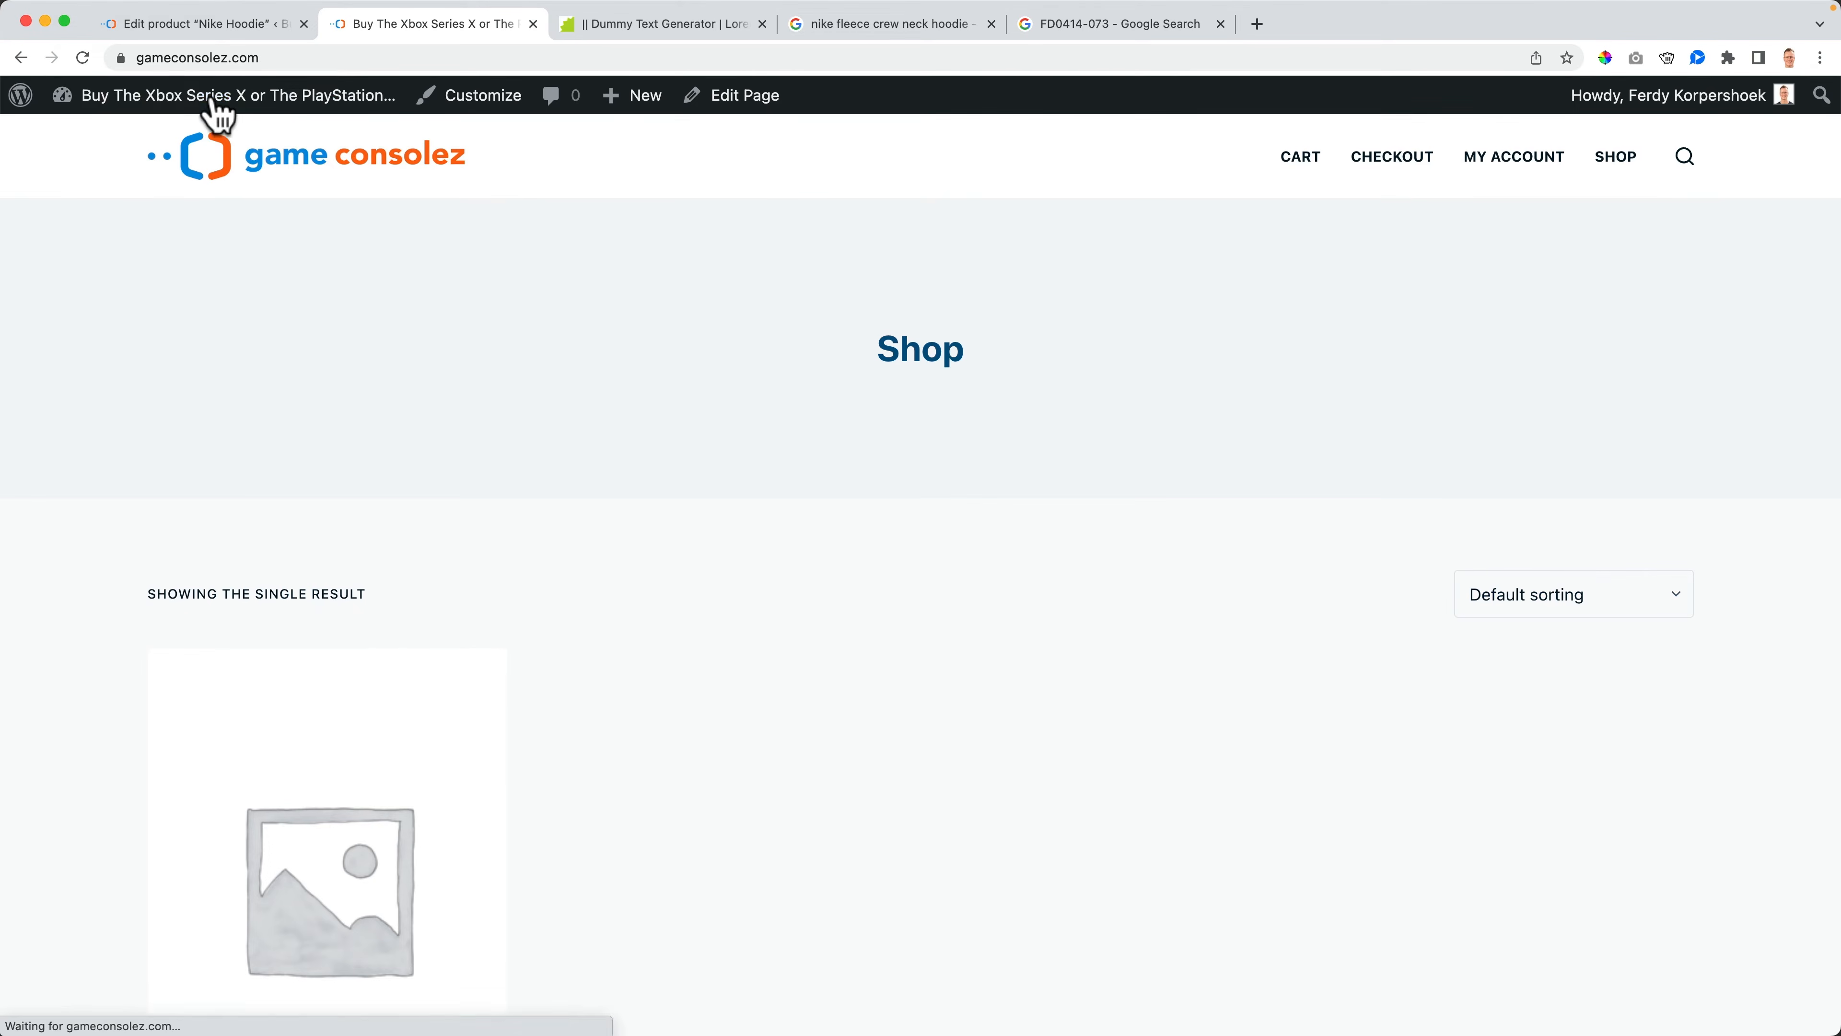
scroll(395, 631, down, 6)
click(382, 606)
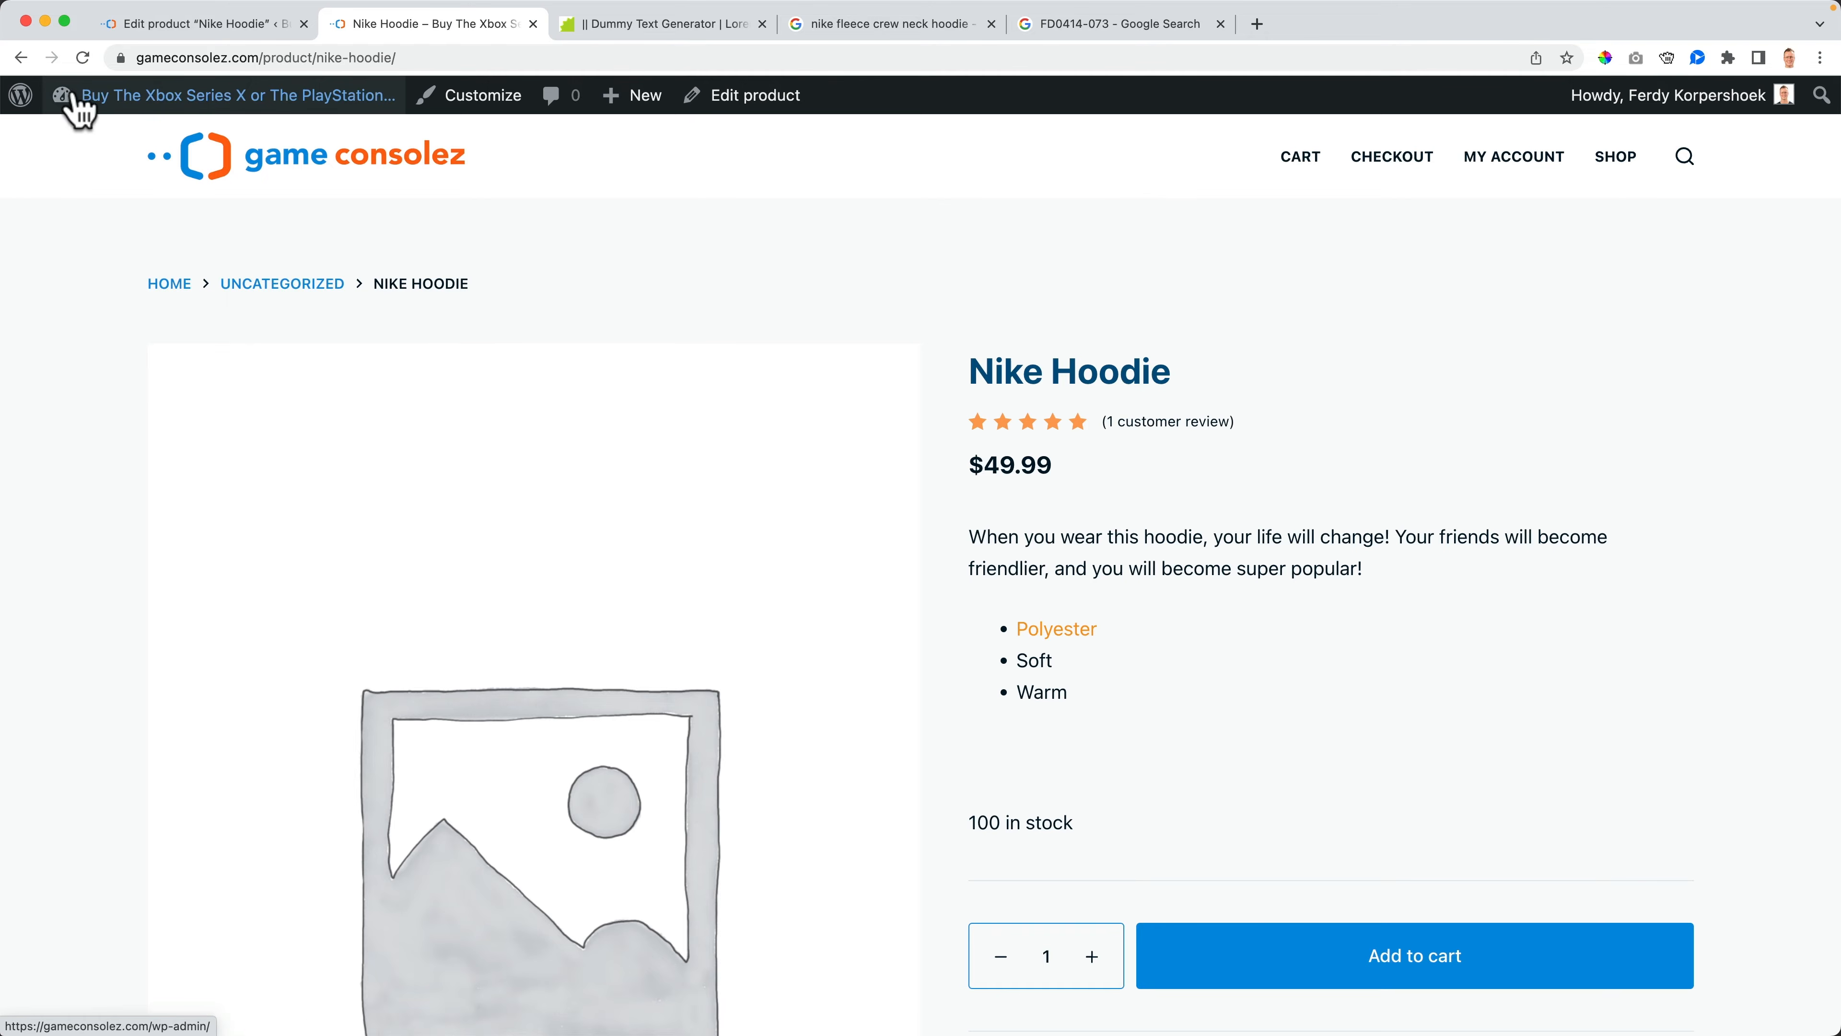
click(20, 57)
scroll(353, 501, down, 2)
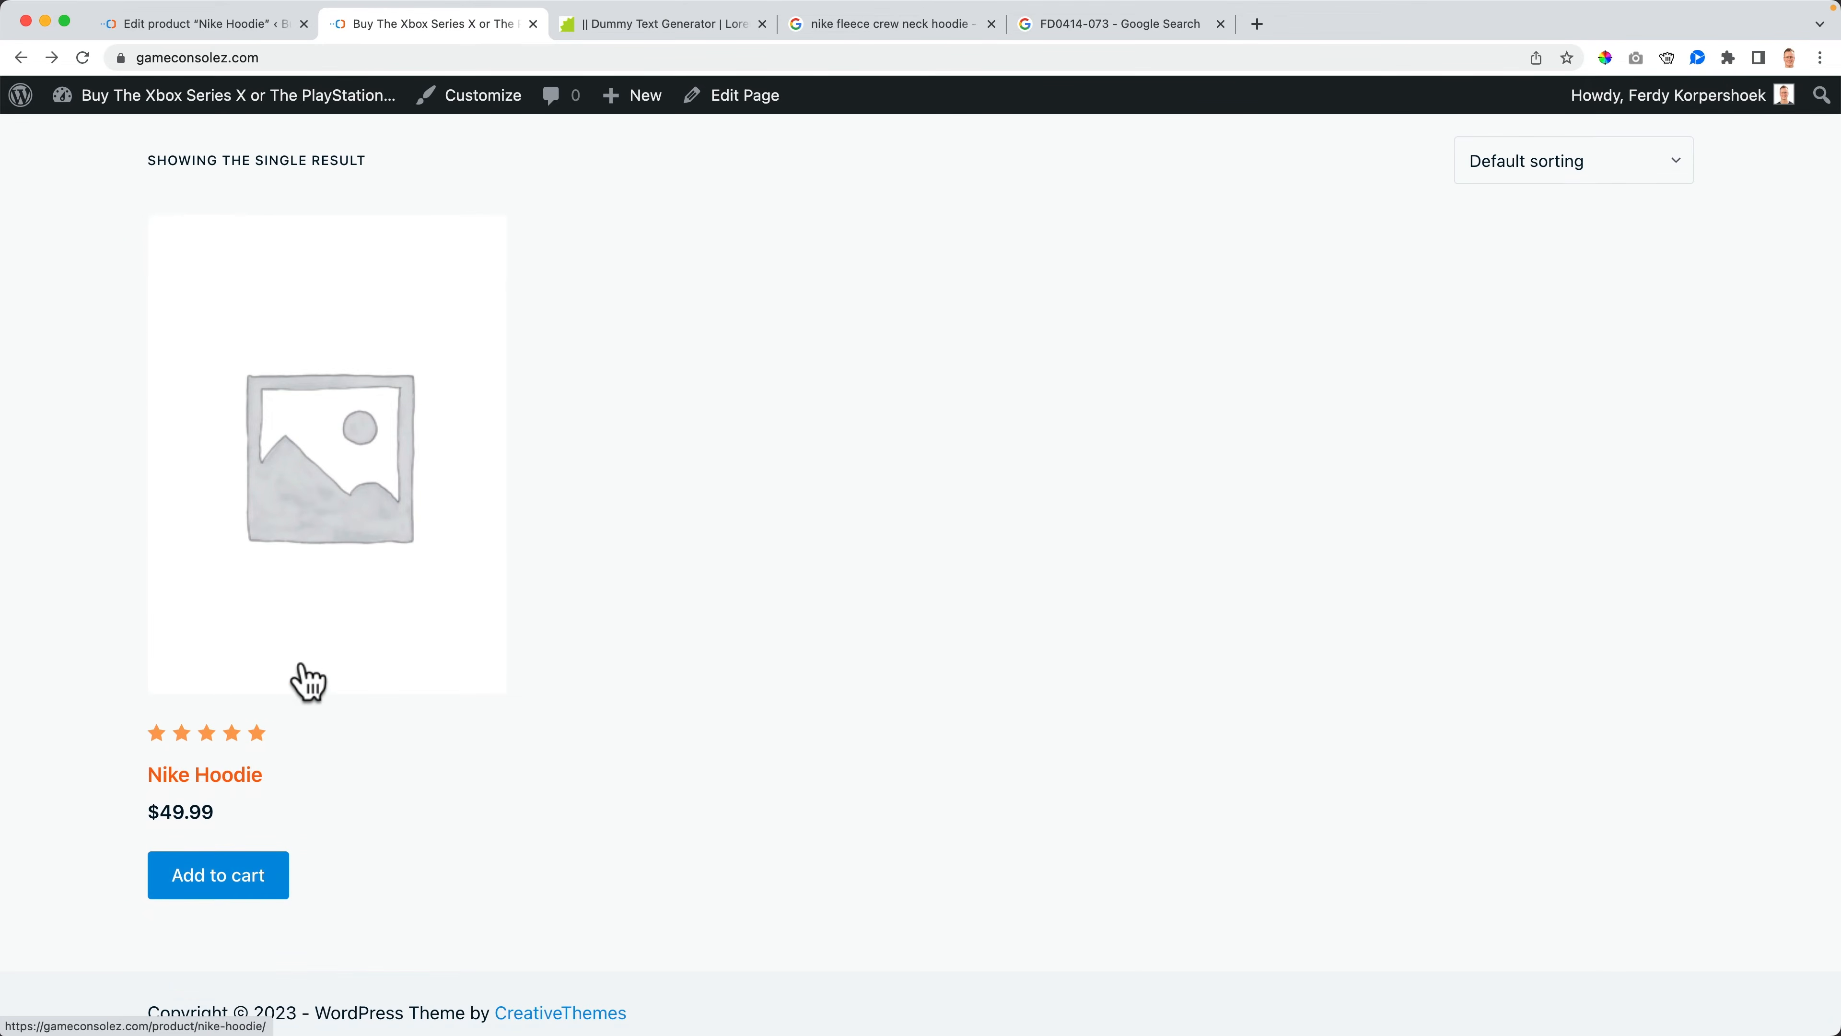
click(320, 535)
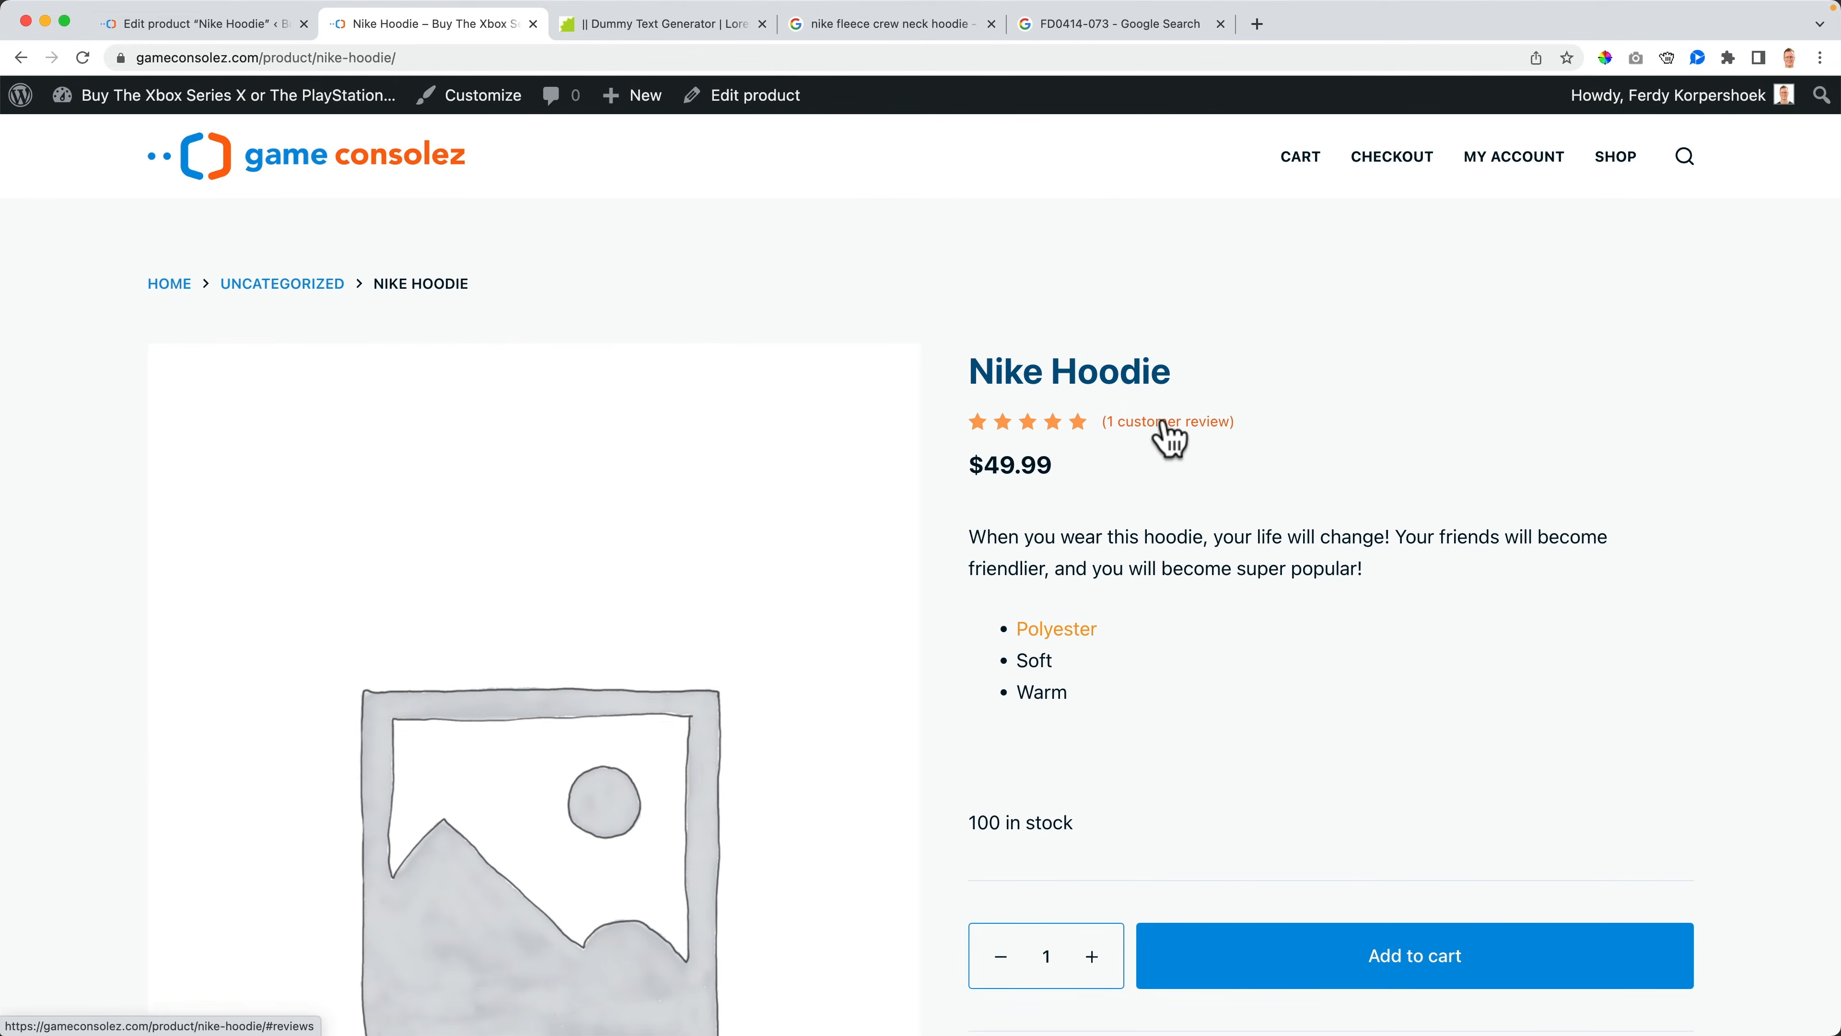
scroll(1094, 442, down, 4)
scroll(1089, 435, down, 9)
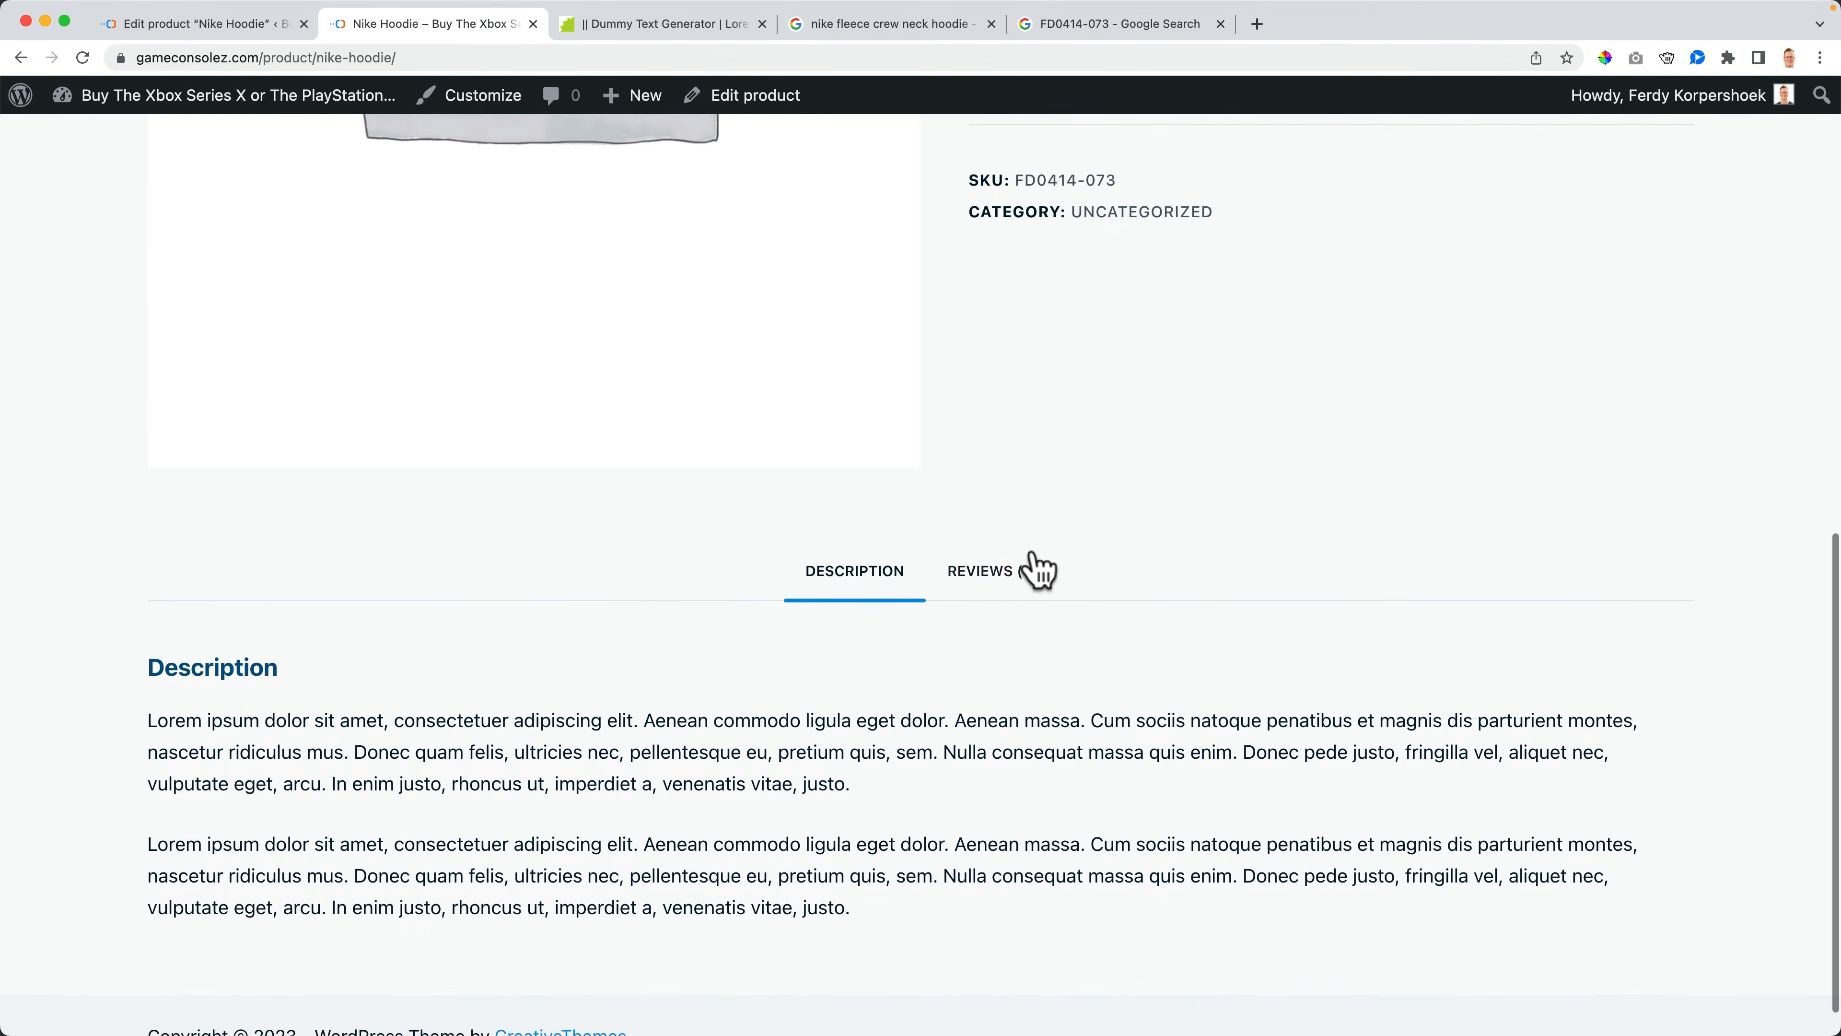
click(1029, 567)
scroll(532, 552, down, 3)
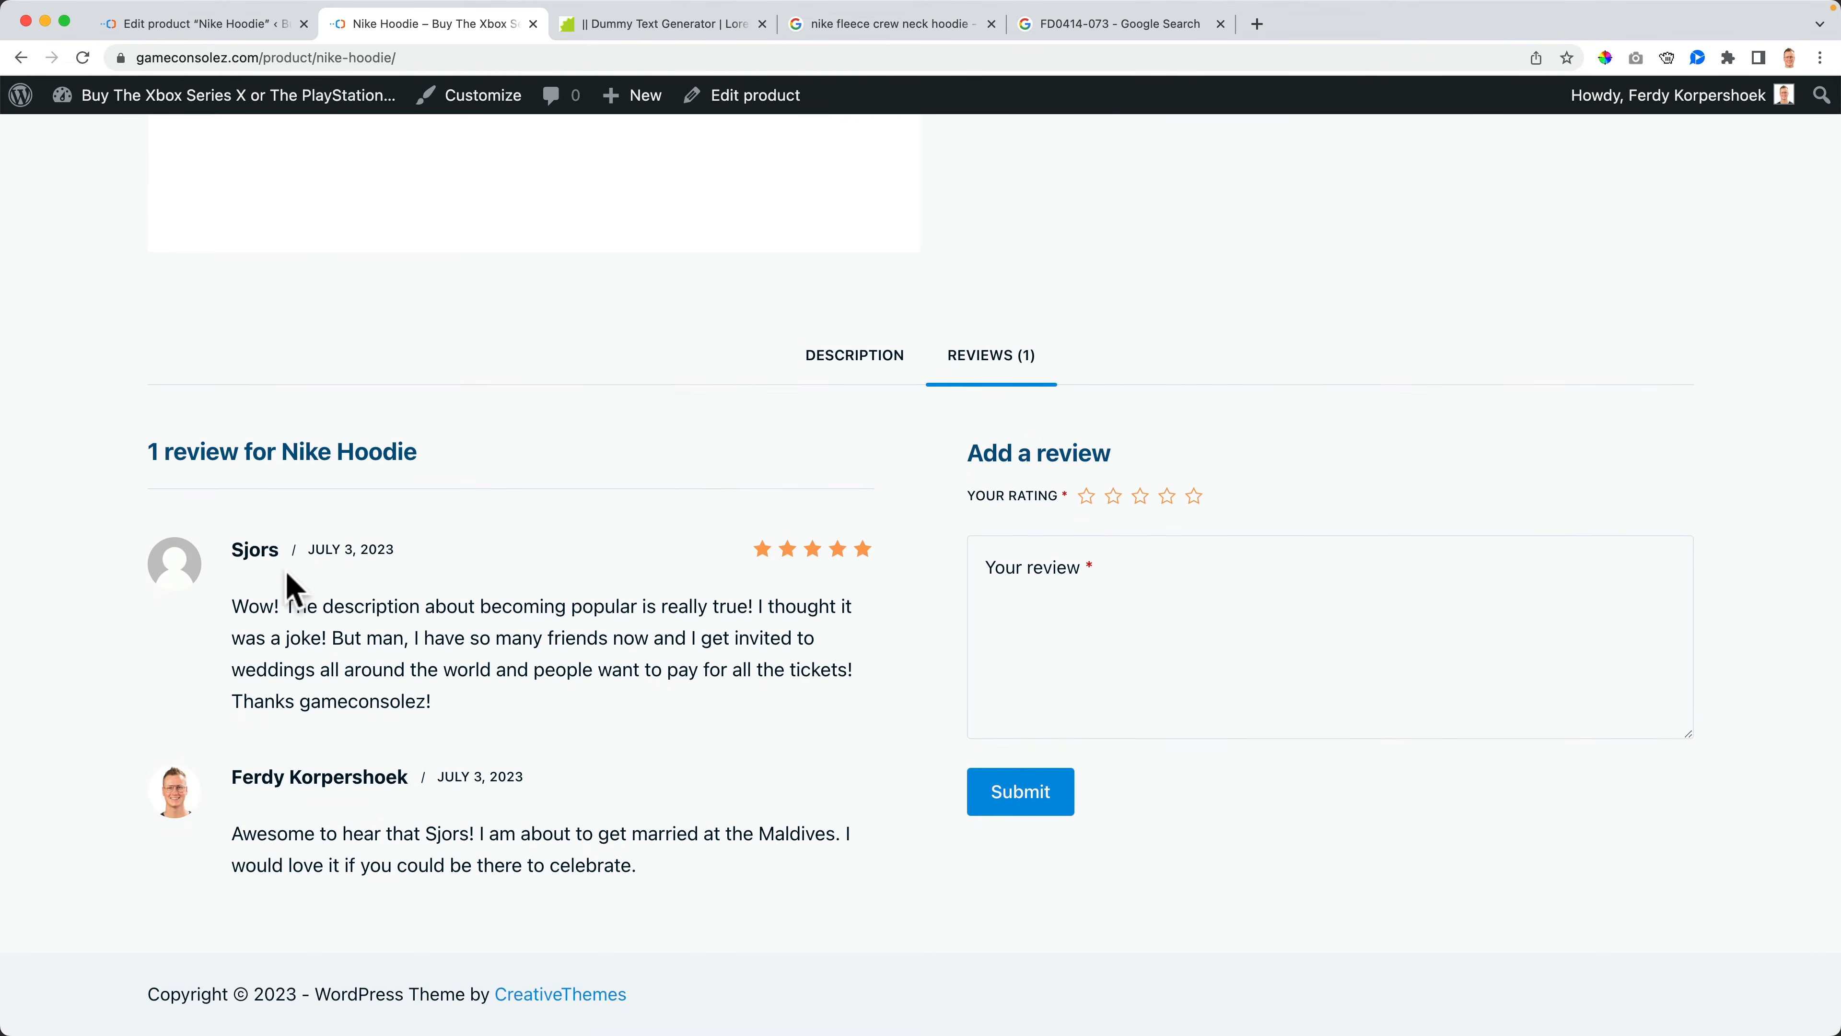
scroll(435, 615, up, 1)
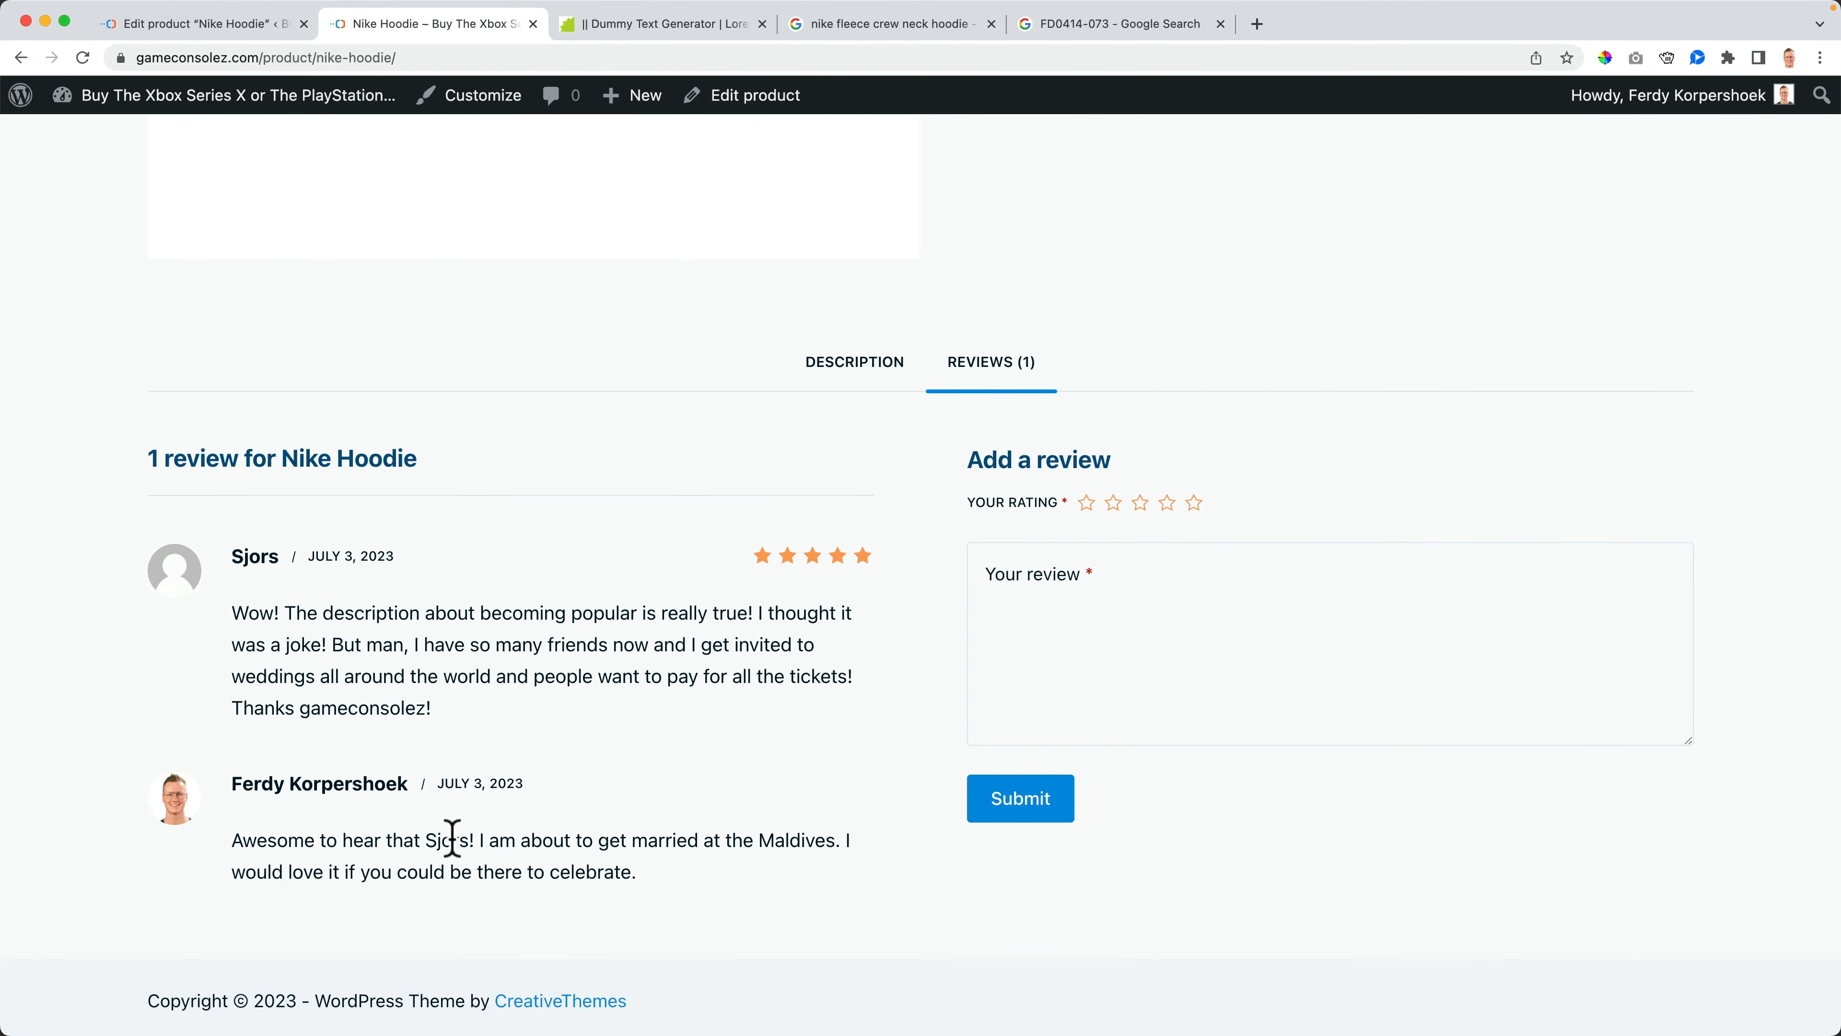
scroll(824, 763, up, 15)
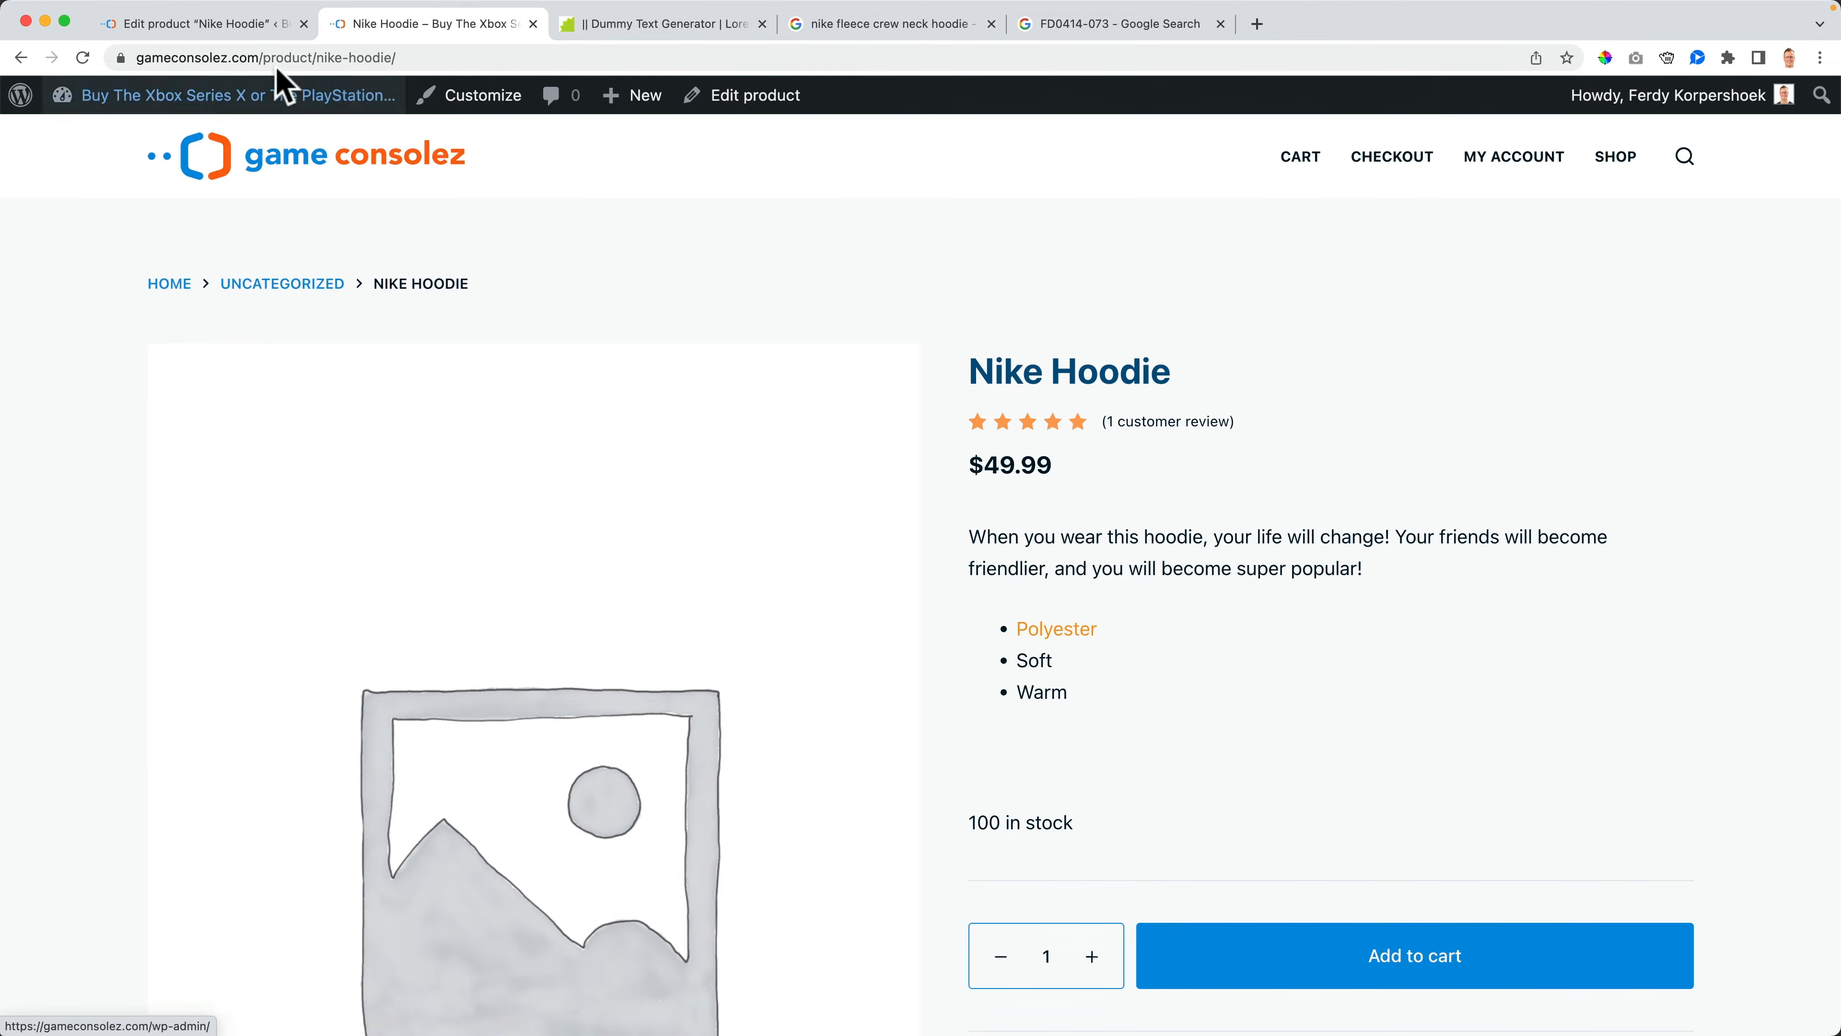
- Return to the product editor and look through the product data sections
click(245, 35)
scroll(523, 675, down, 10)
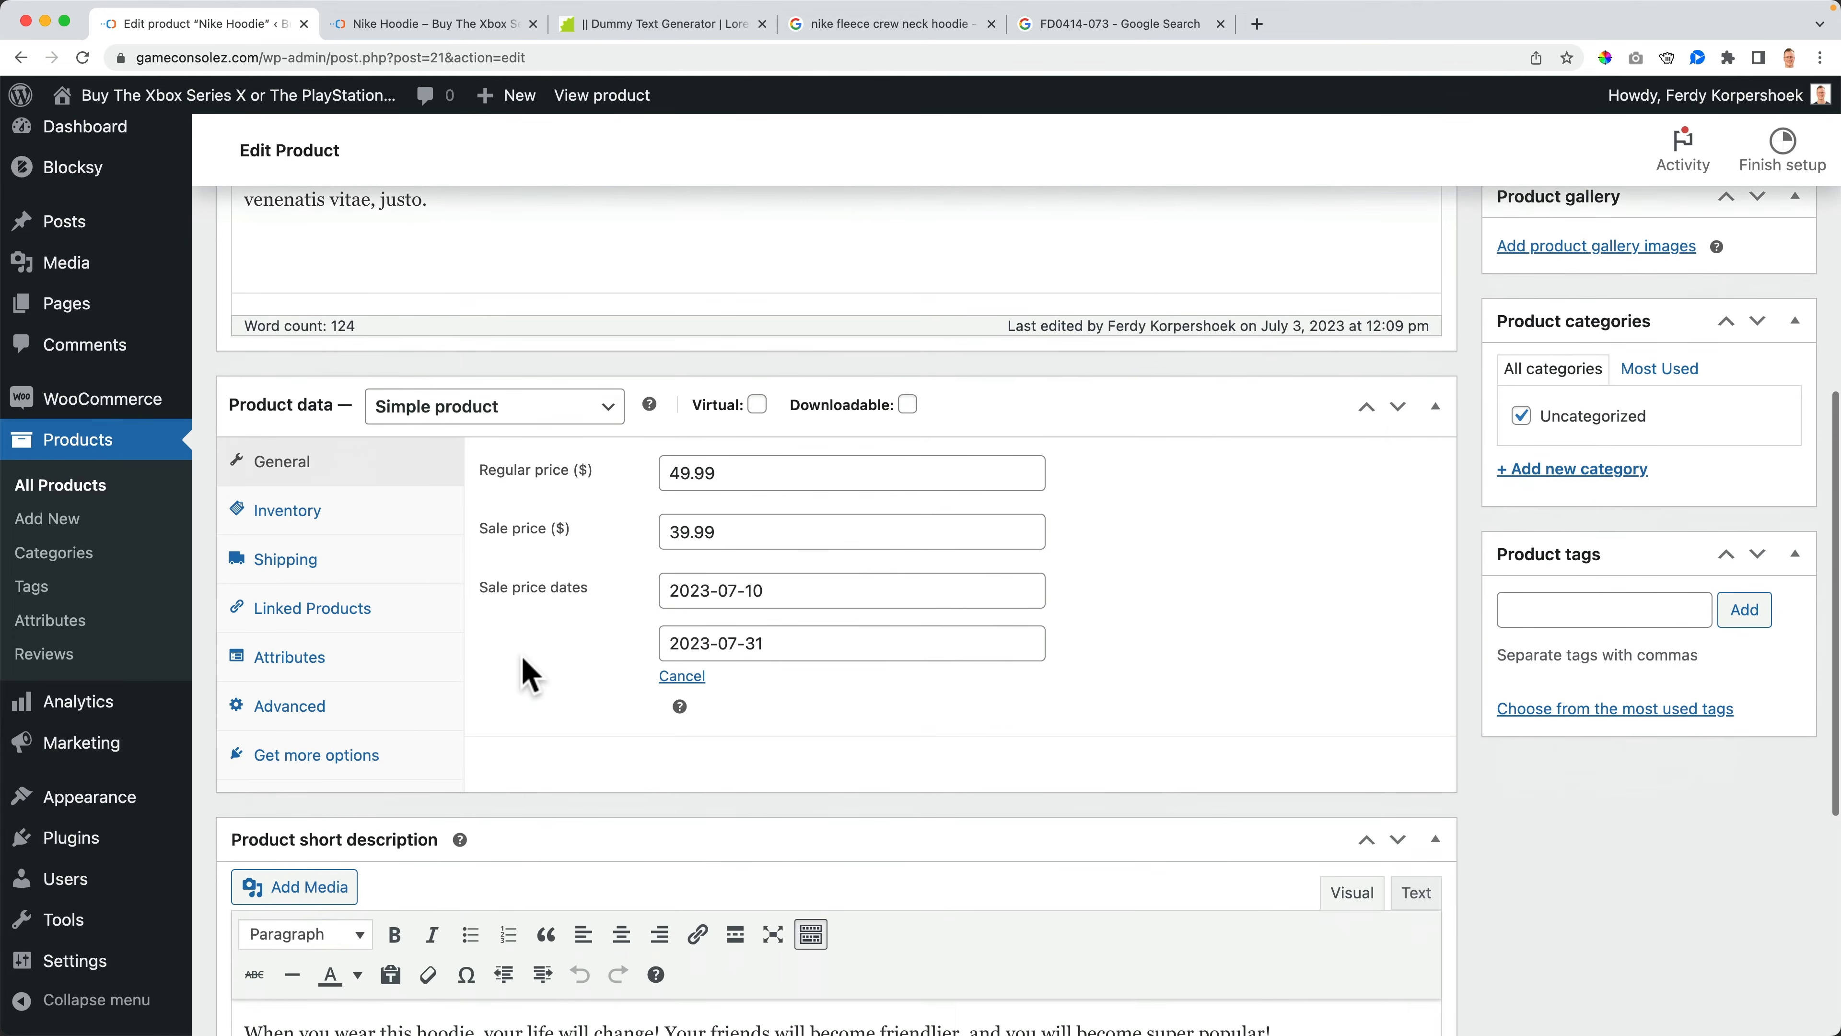
click(402, 675)
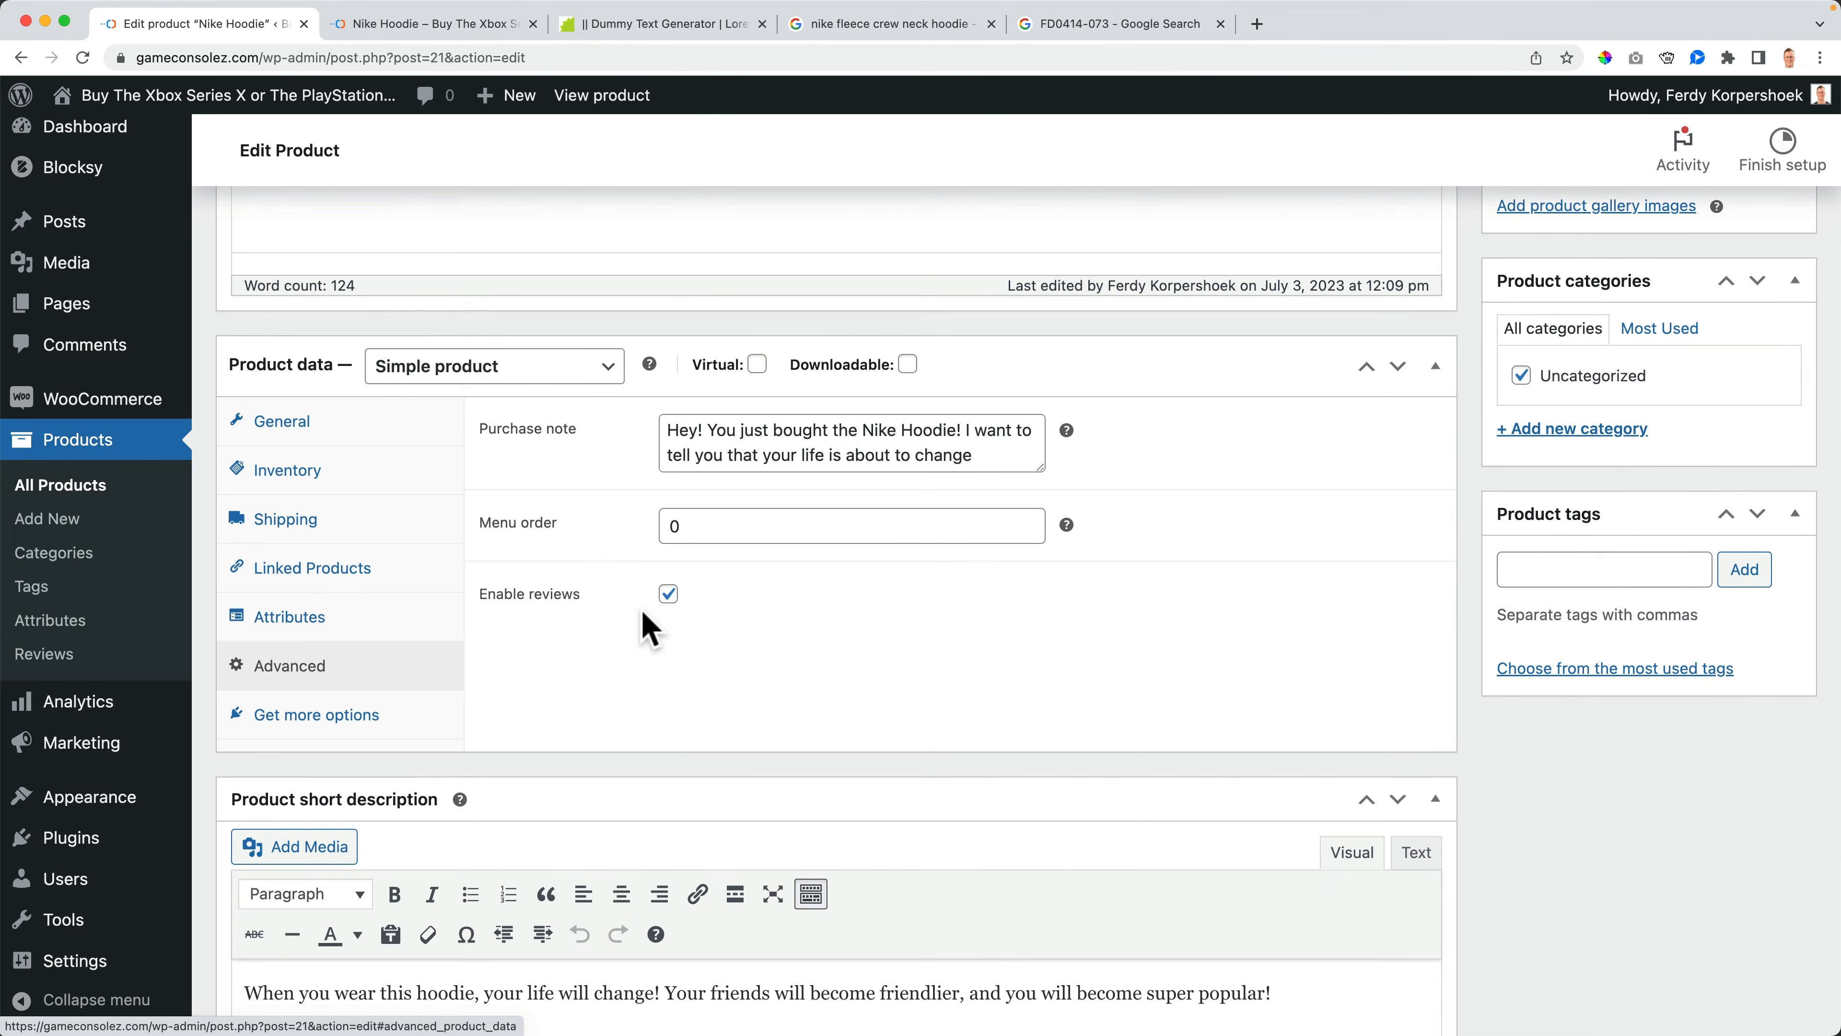
click(333, 718)
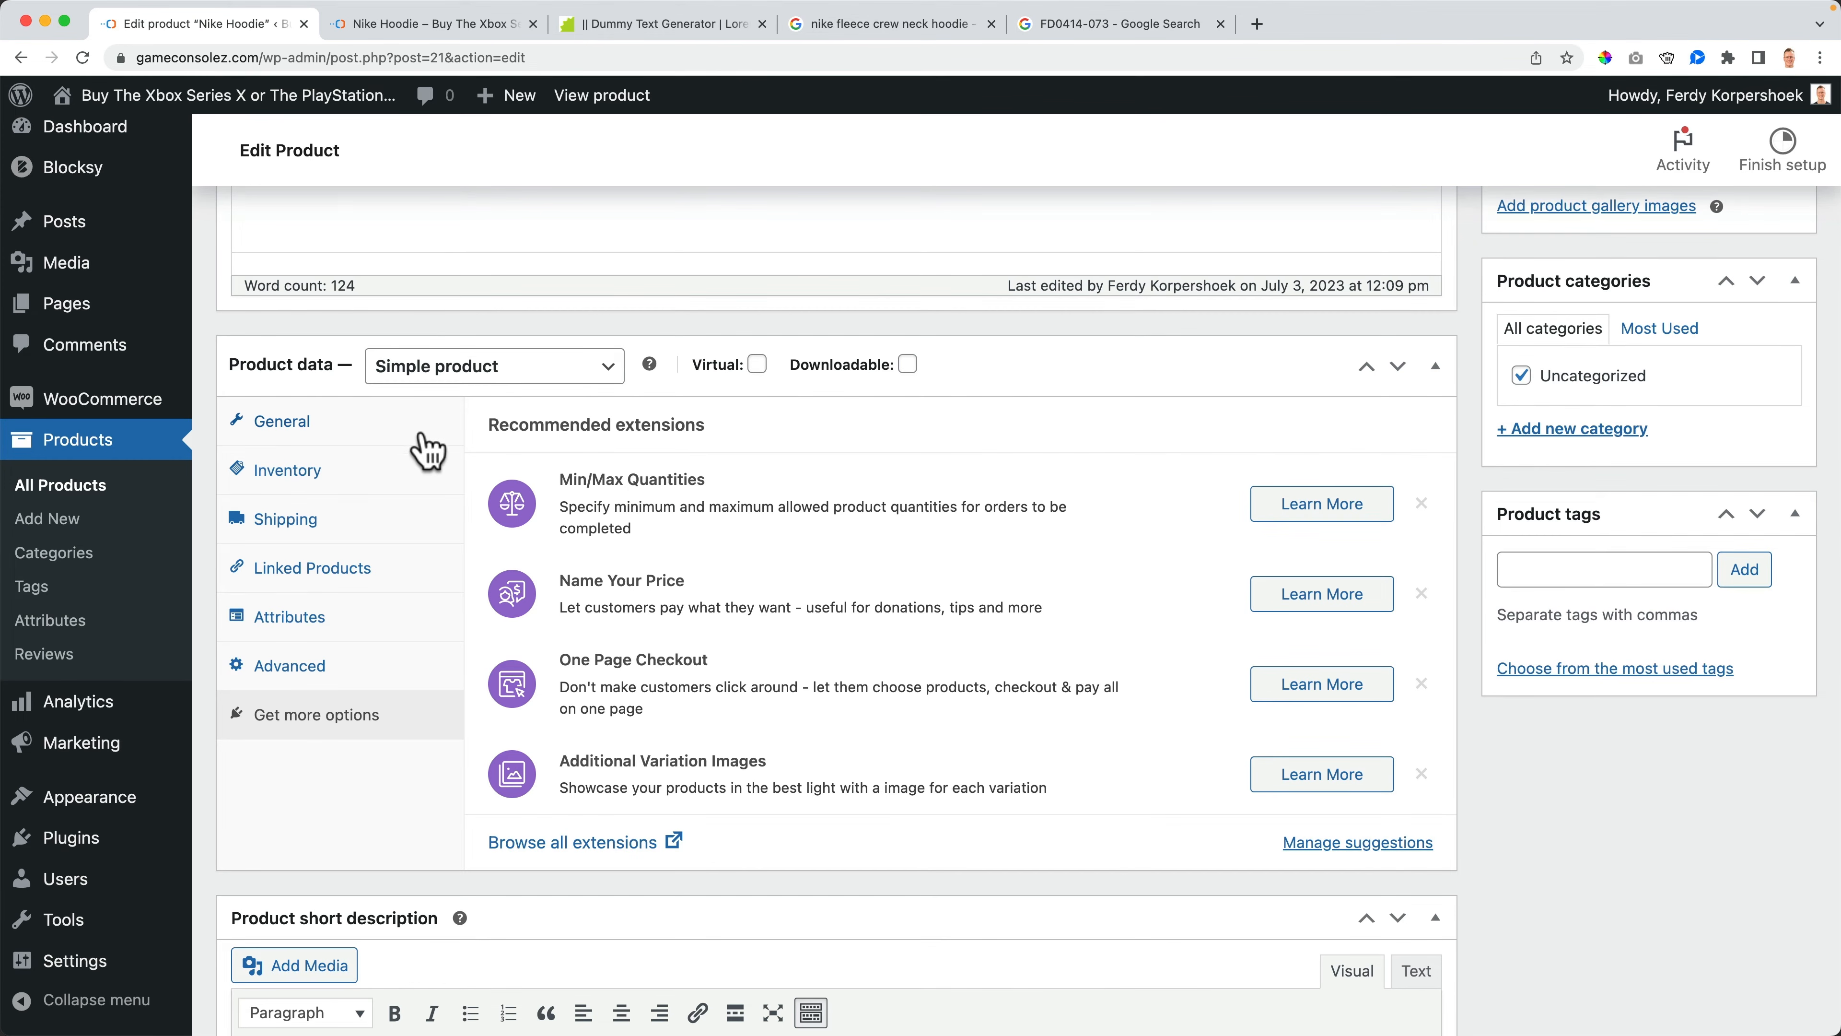
click(373, 434)
scroll(718, 541, down, 8)
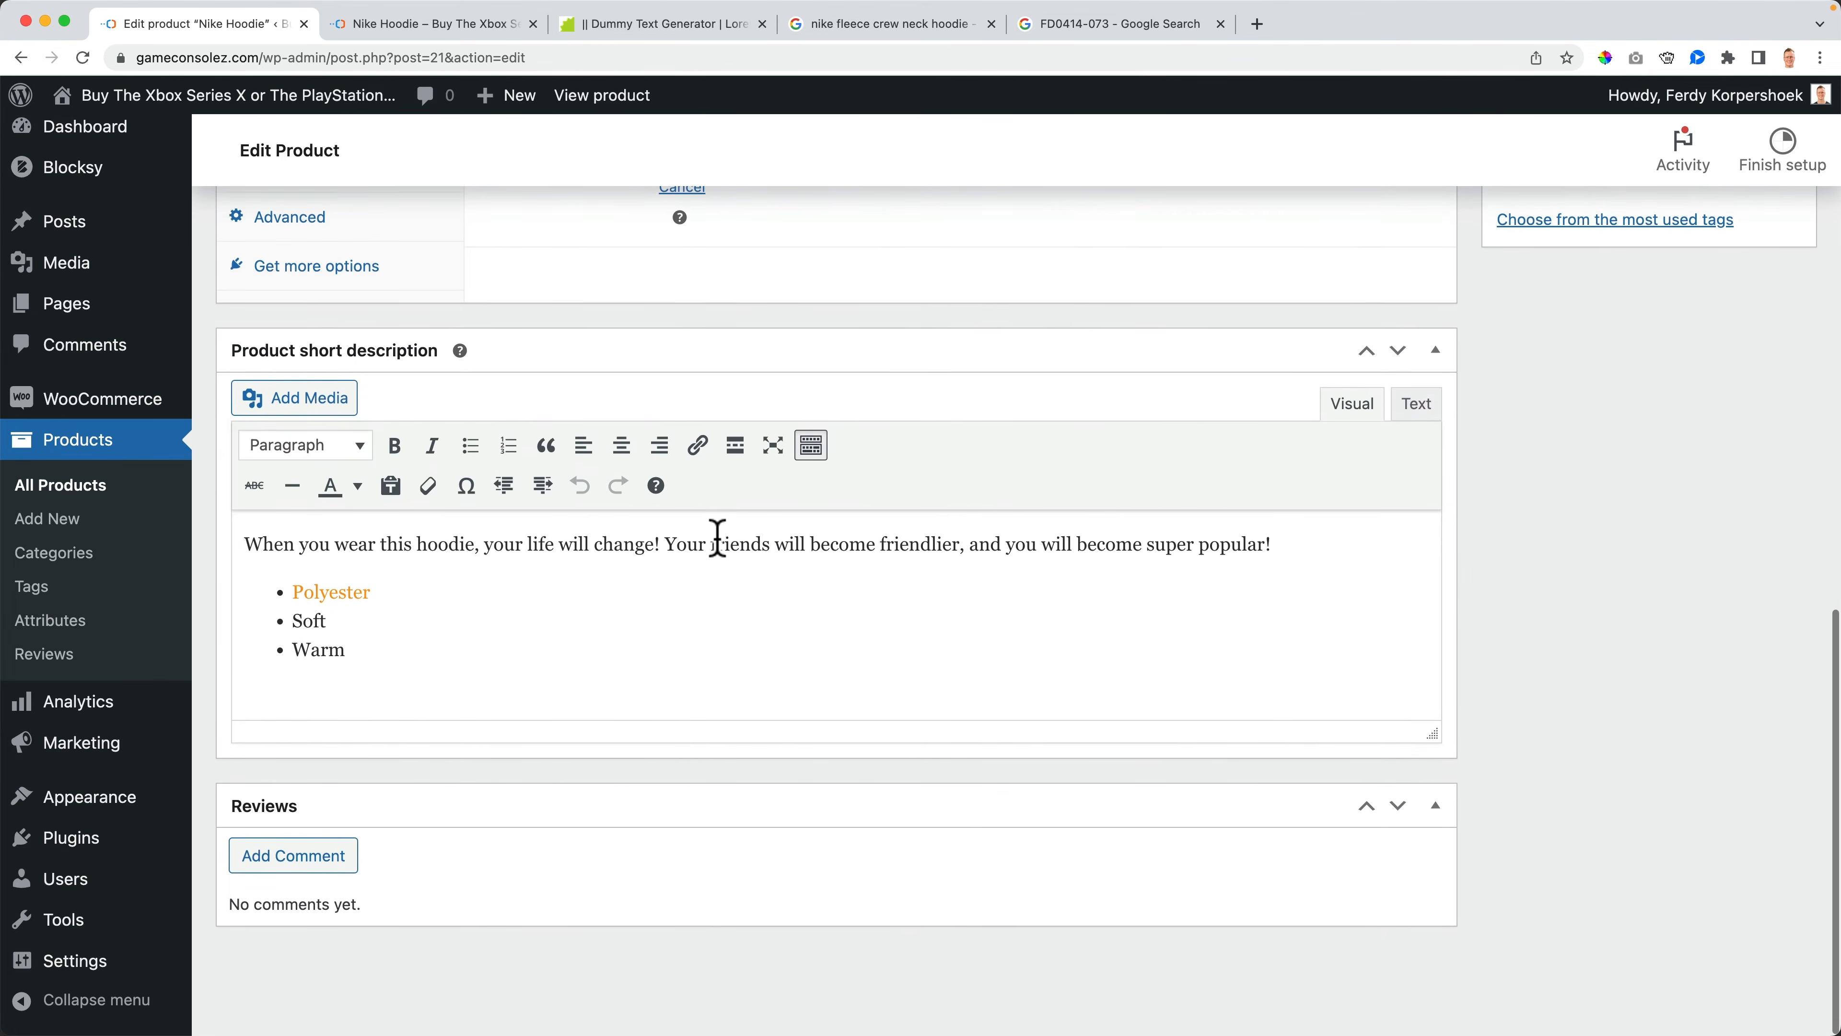
scroll(717, 540, up, 10)
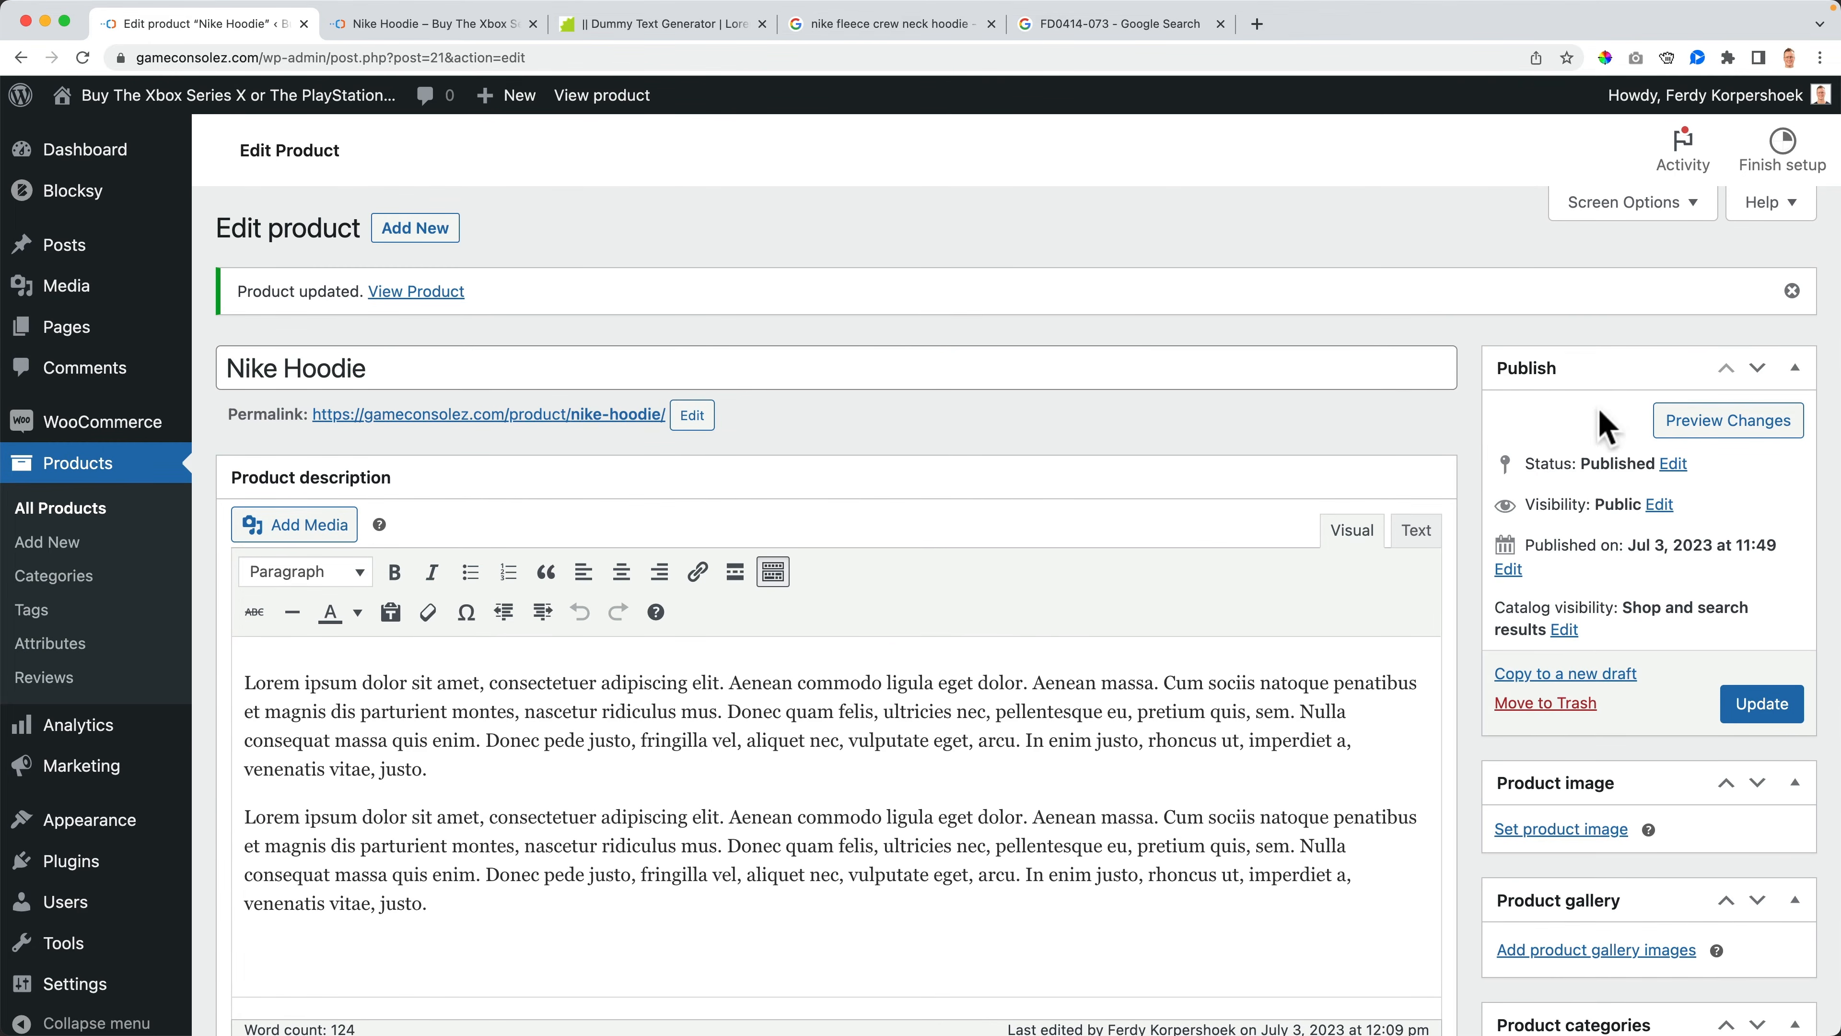
- Change the product's status to Pending Review
click(510, 17)
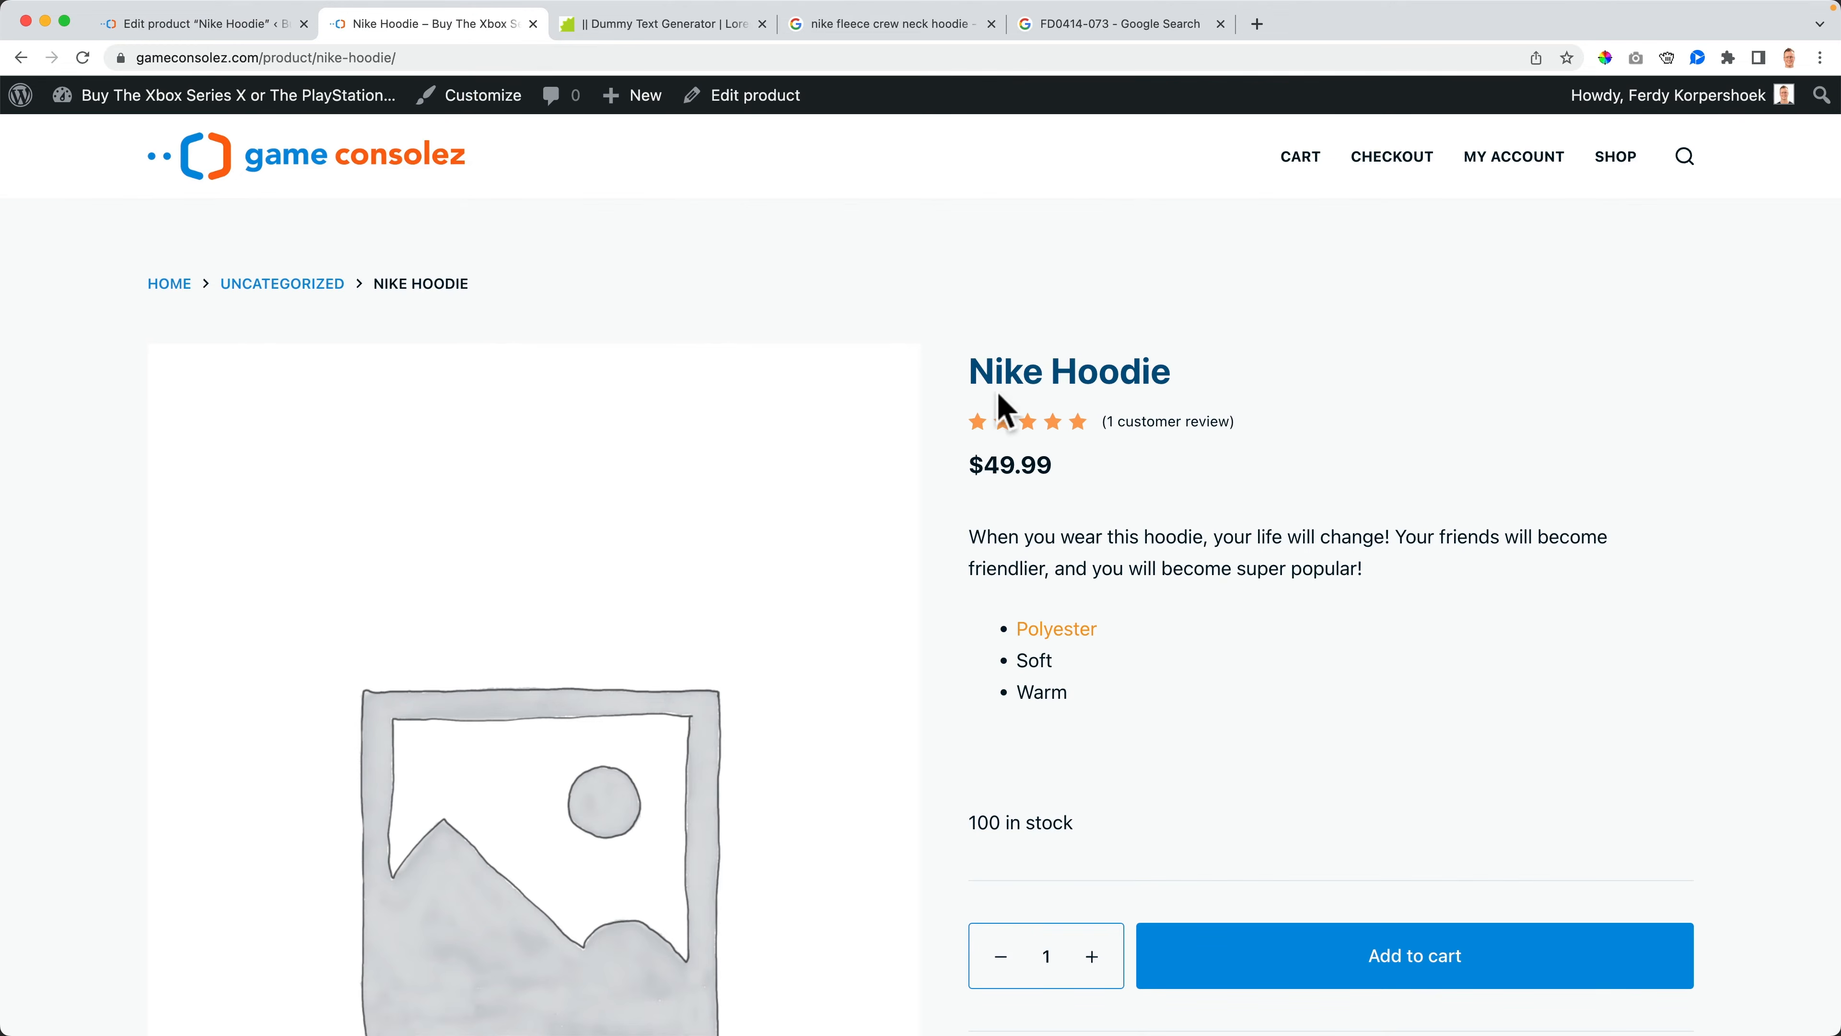
click(258, 27)
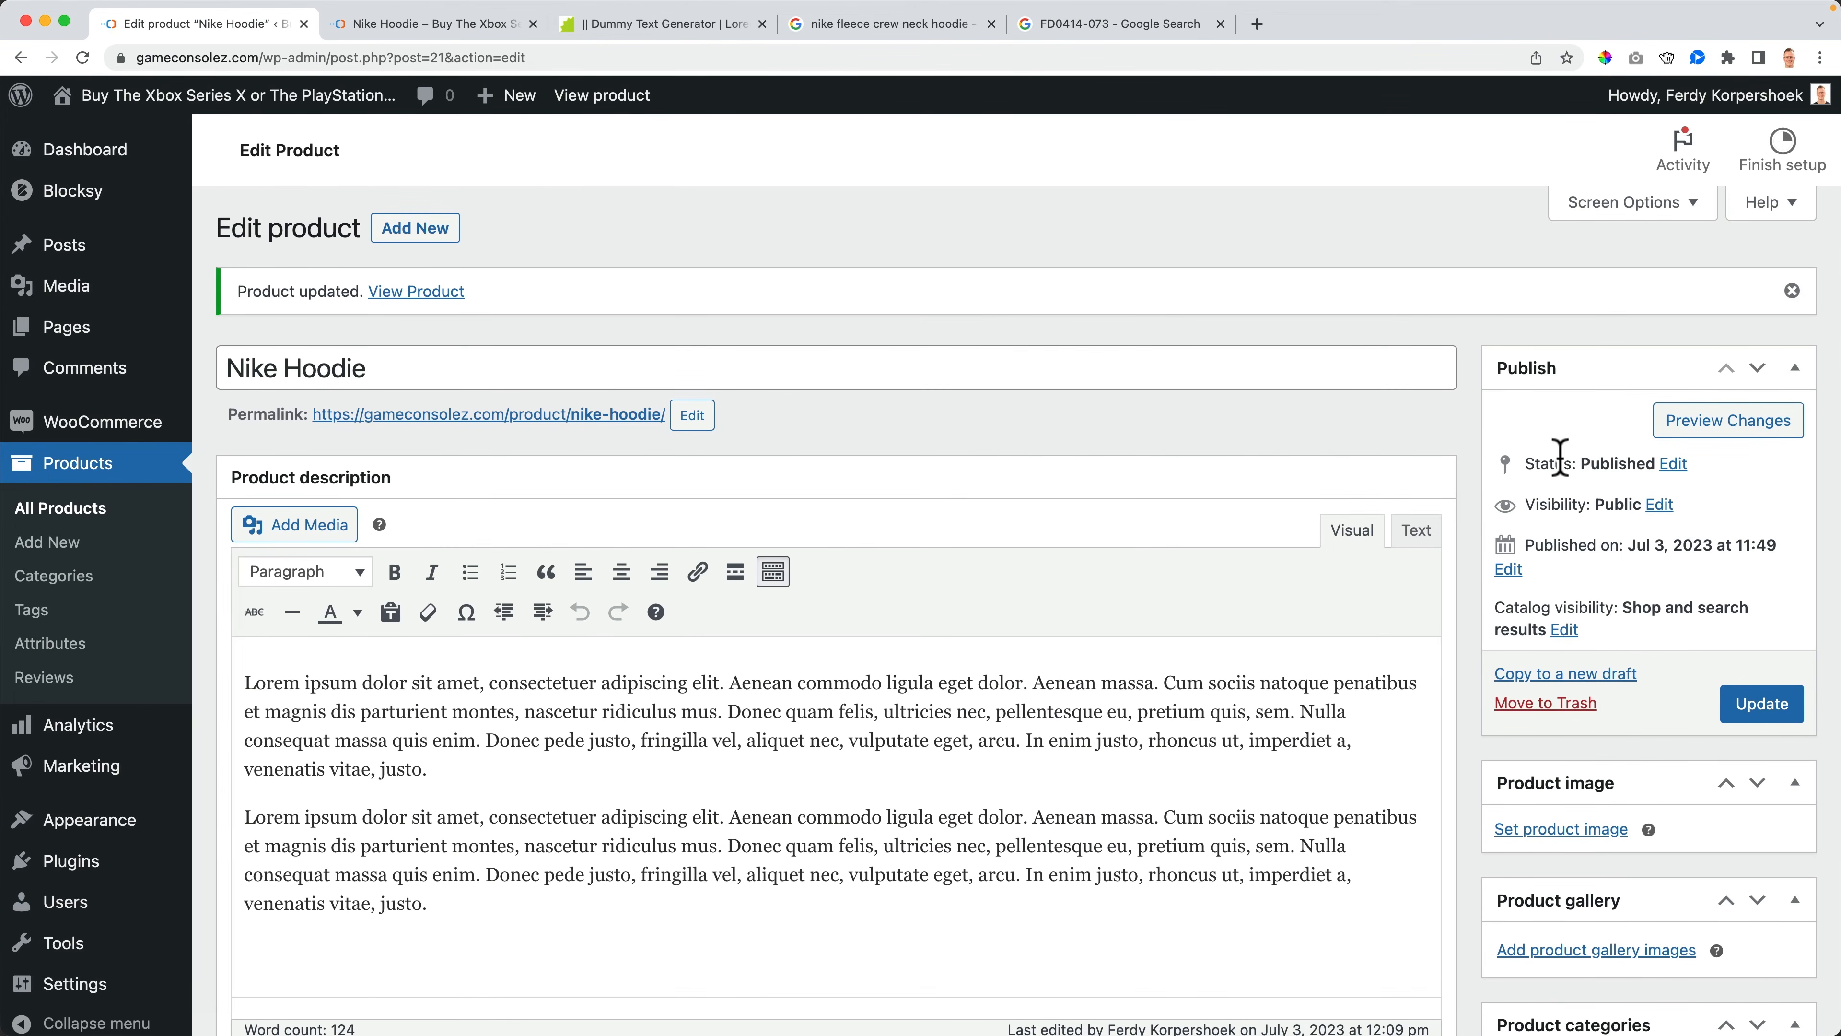
click(1673, 464)
click(1591, 495)
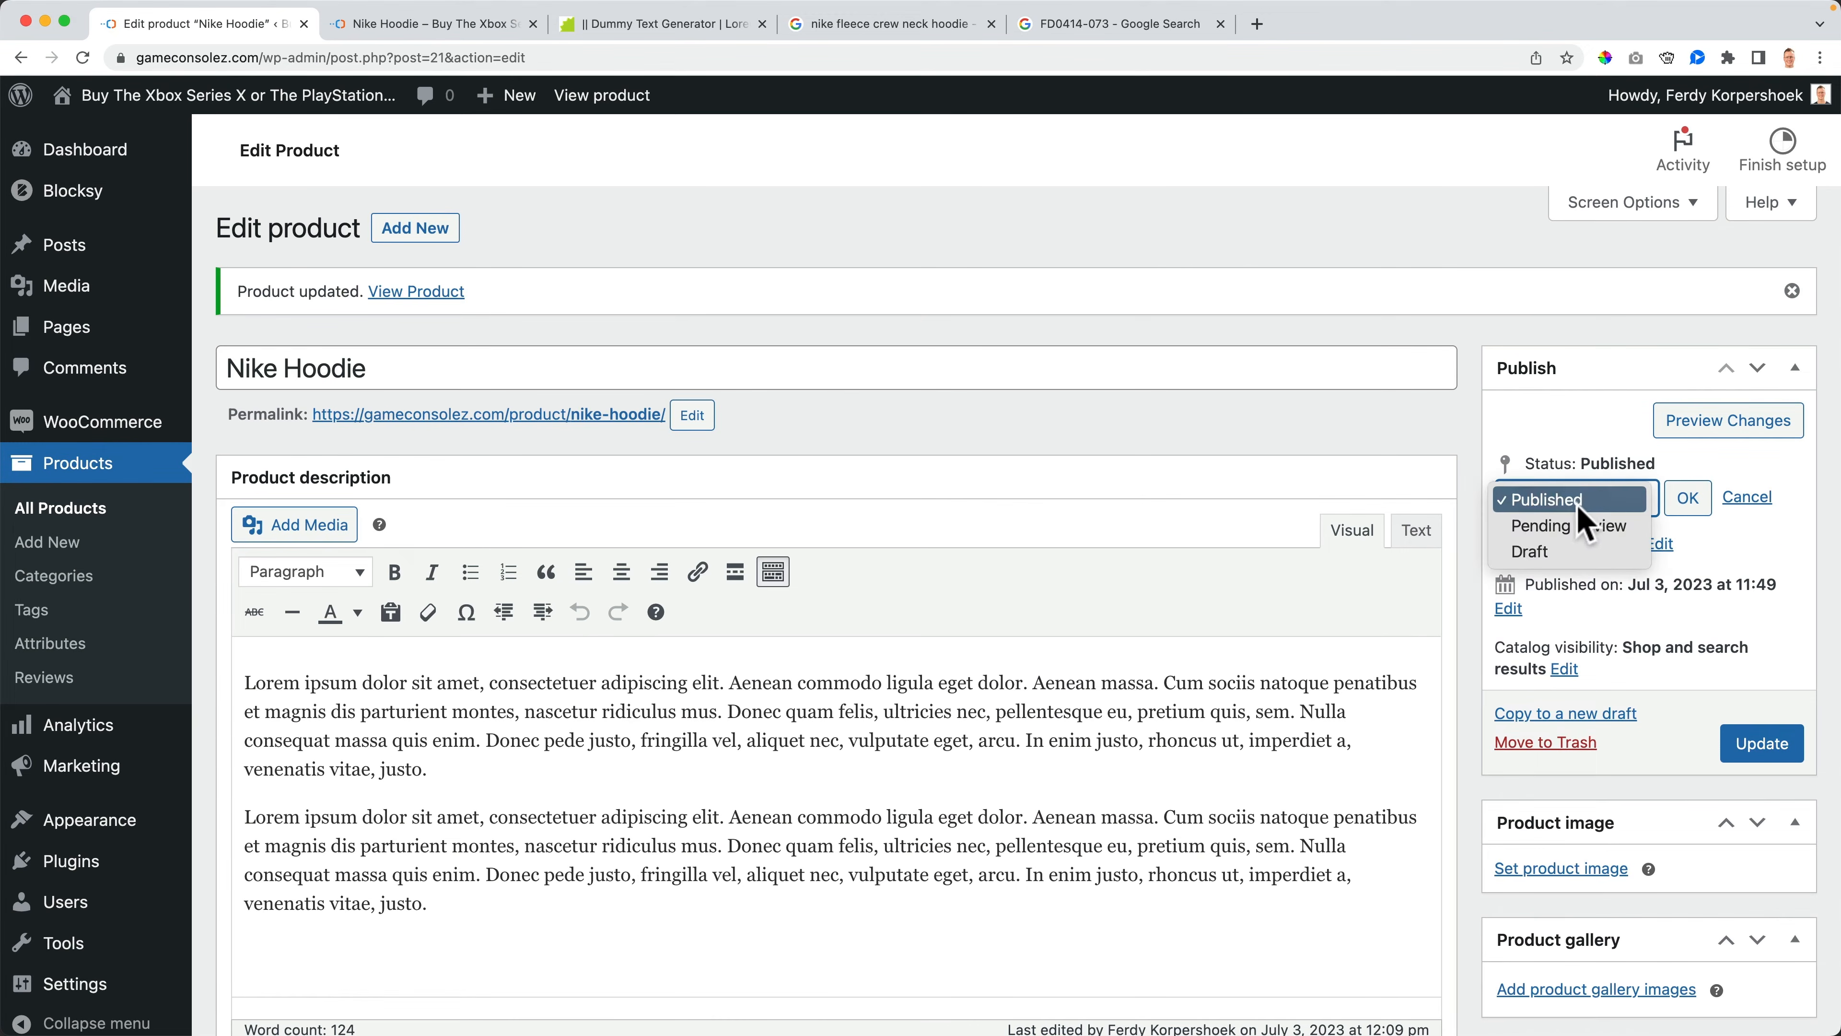
click(1582, 521)
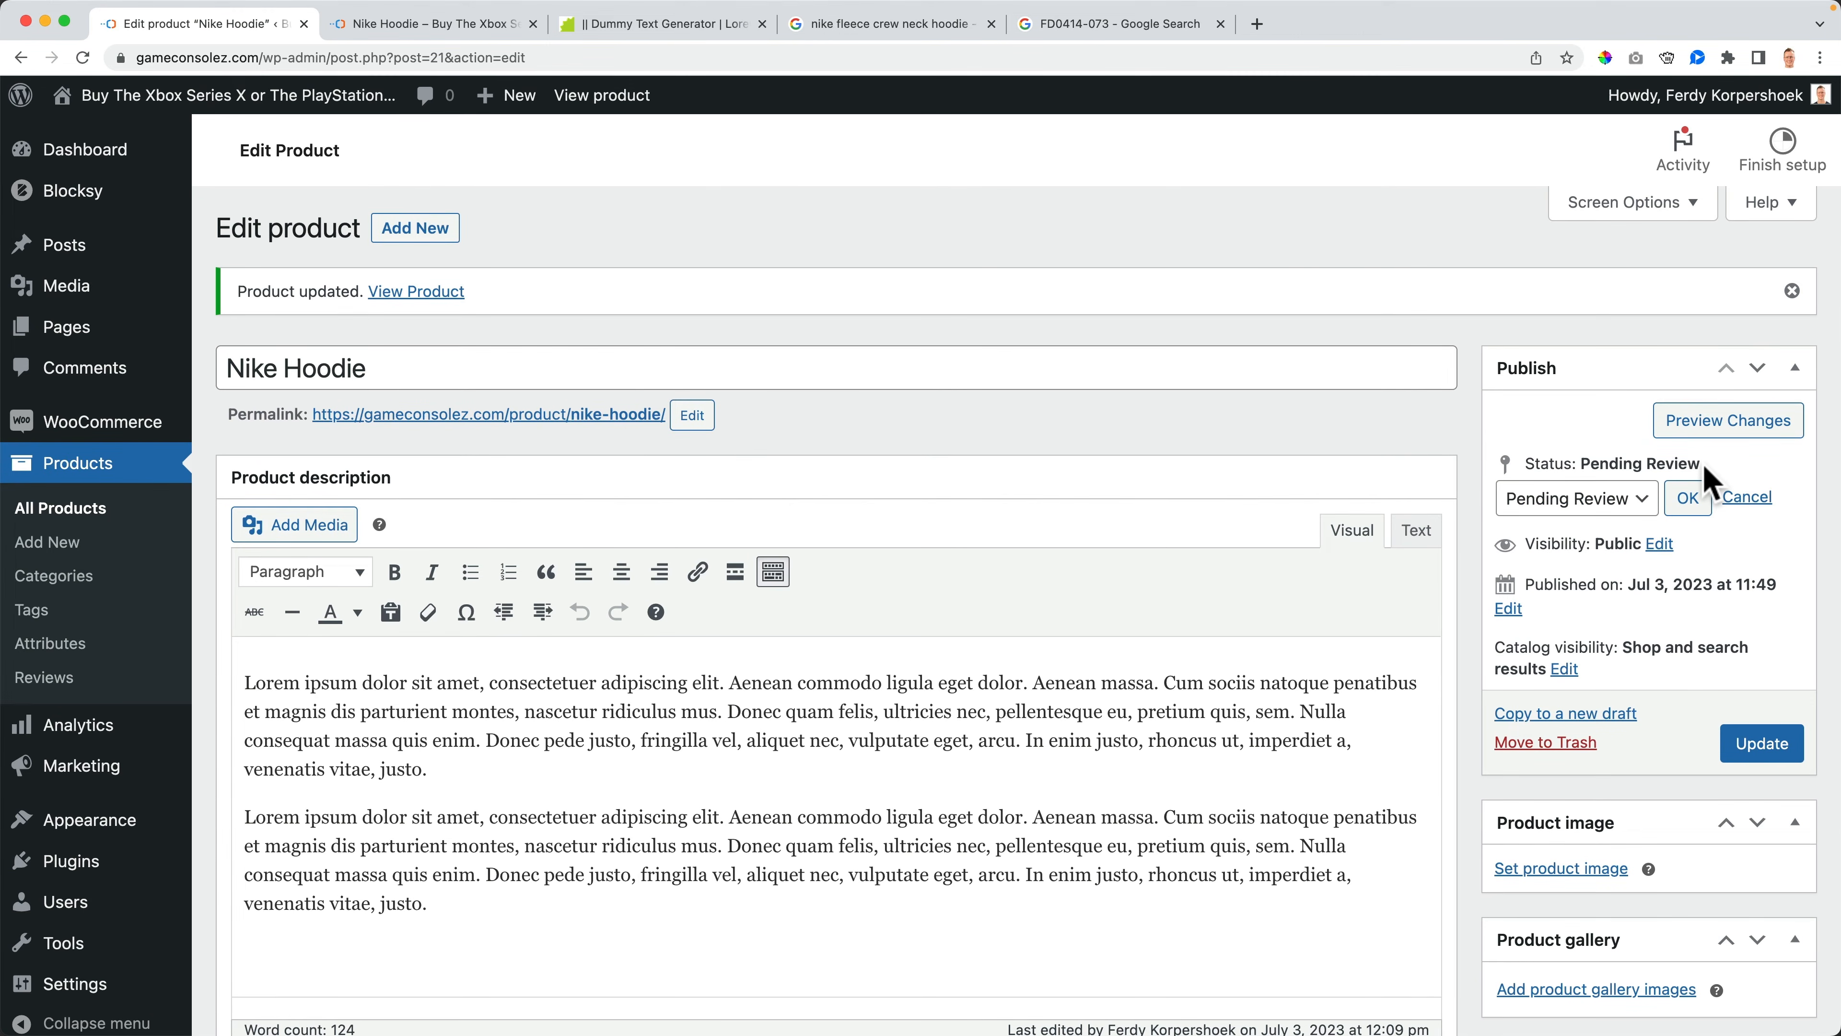
click(1688, 498)
scroll(1324, 554, down, 12)
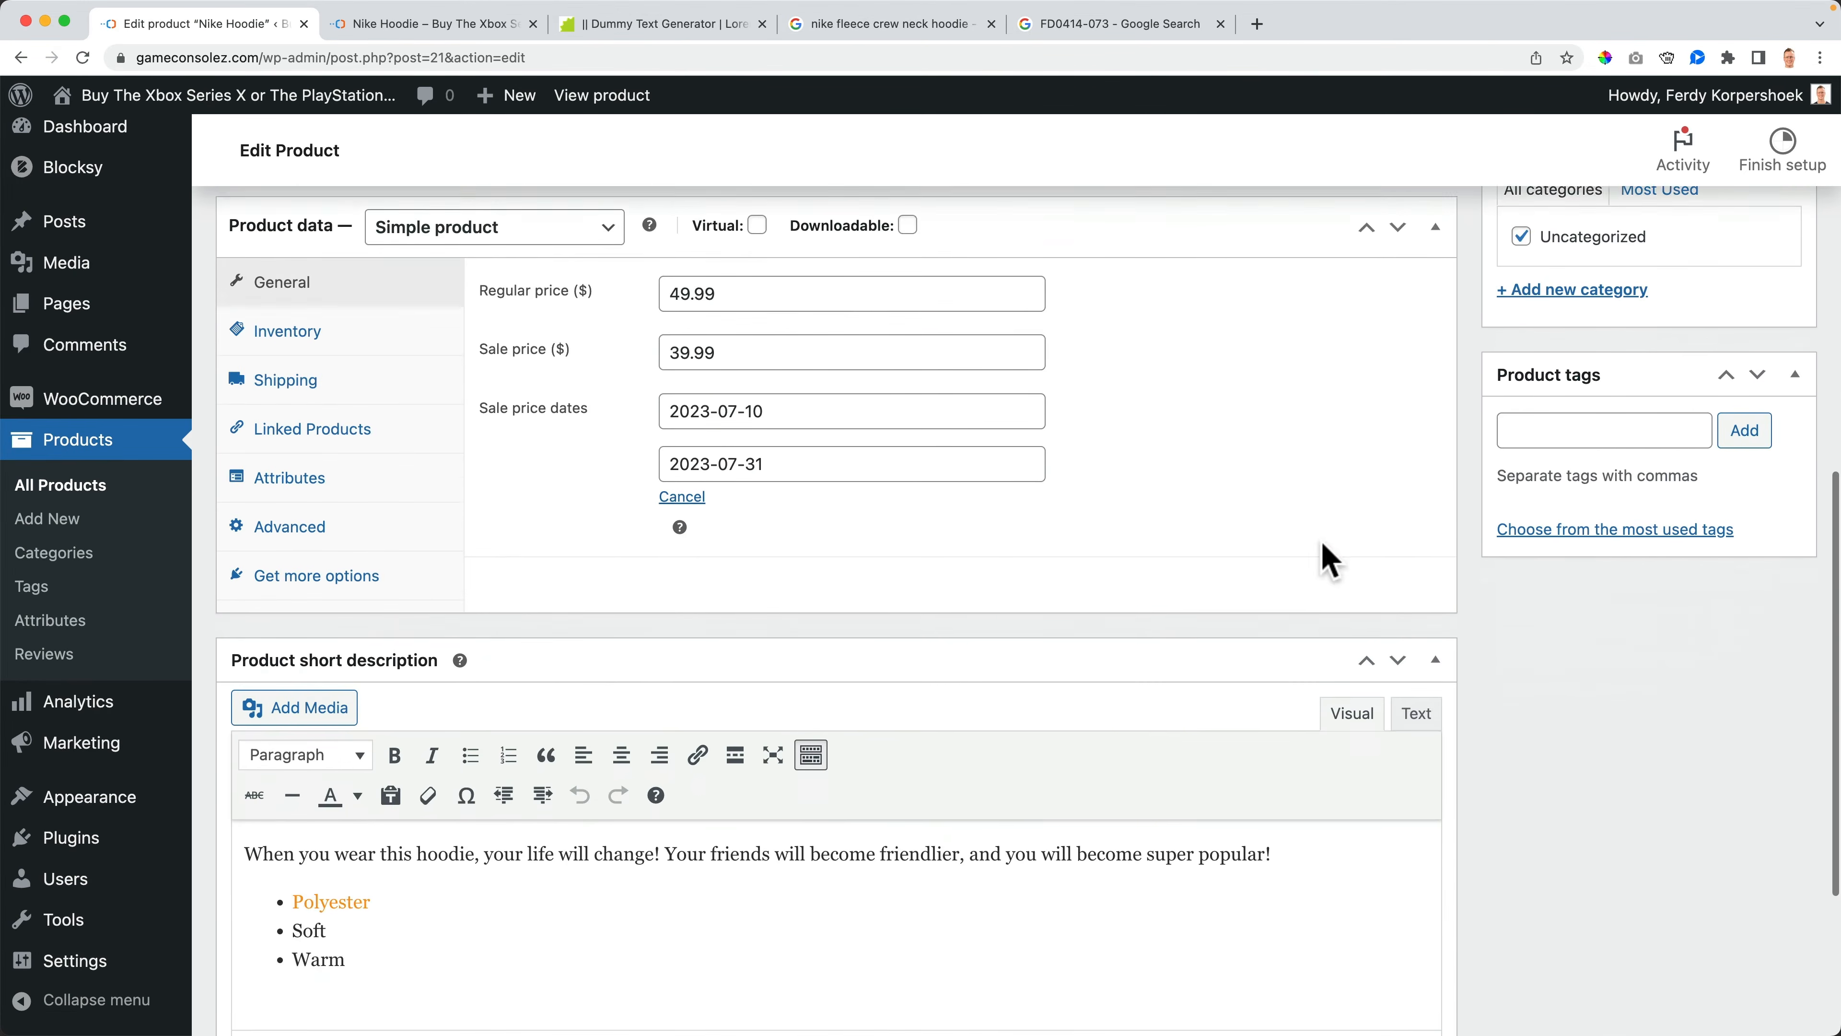
scroll(1375, 572, up, 2)
scroll(1372, 508, up, 10)
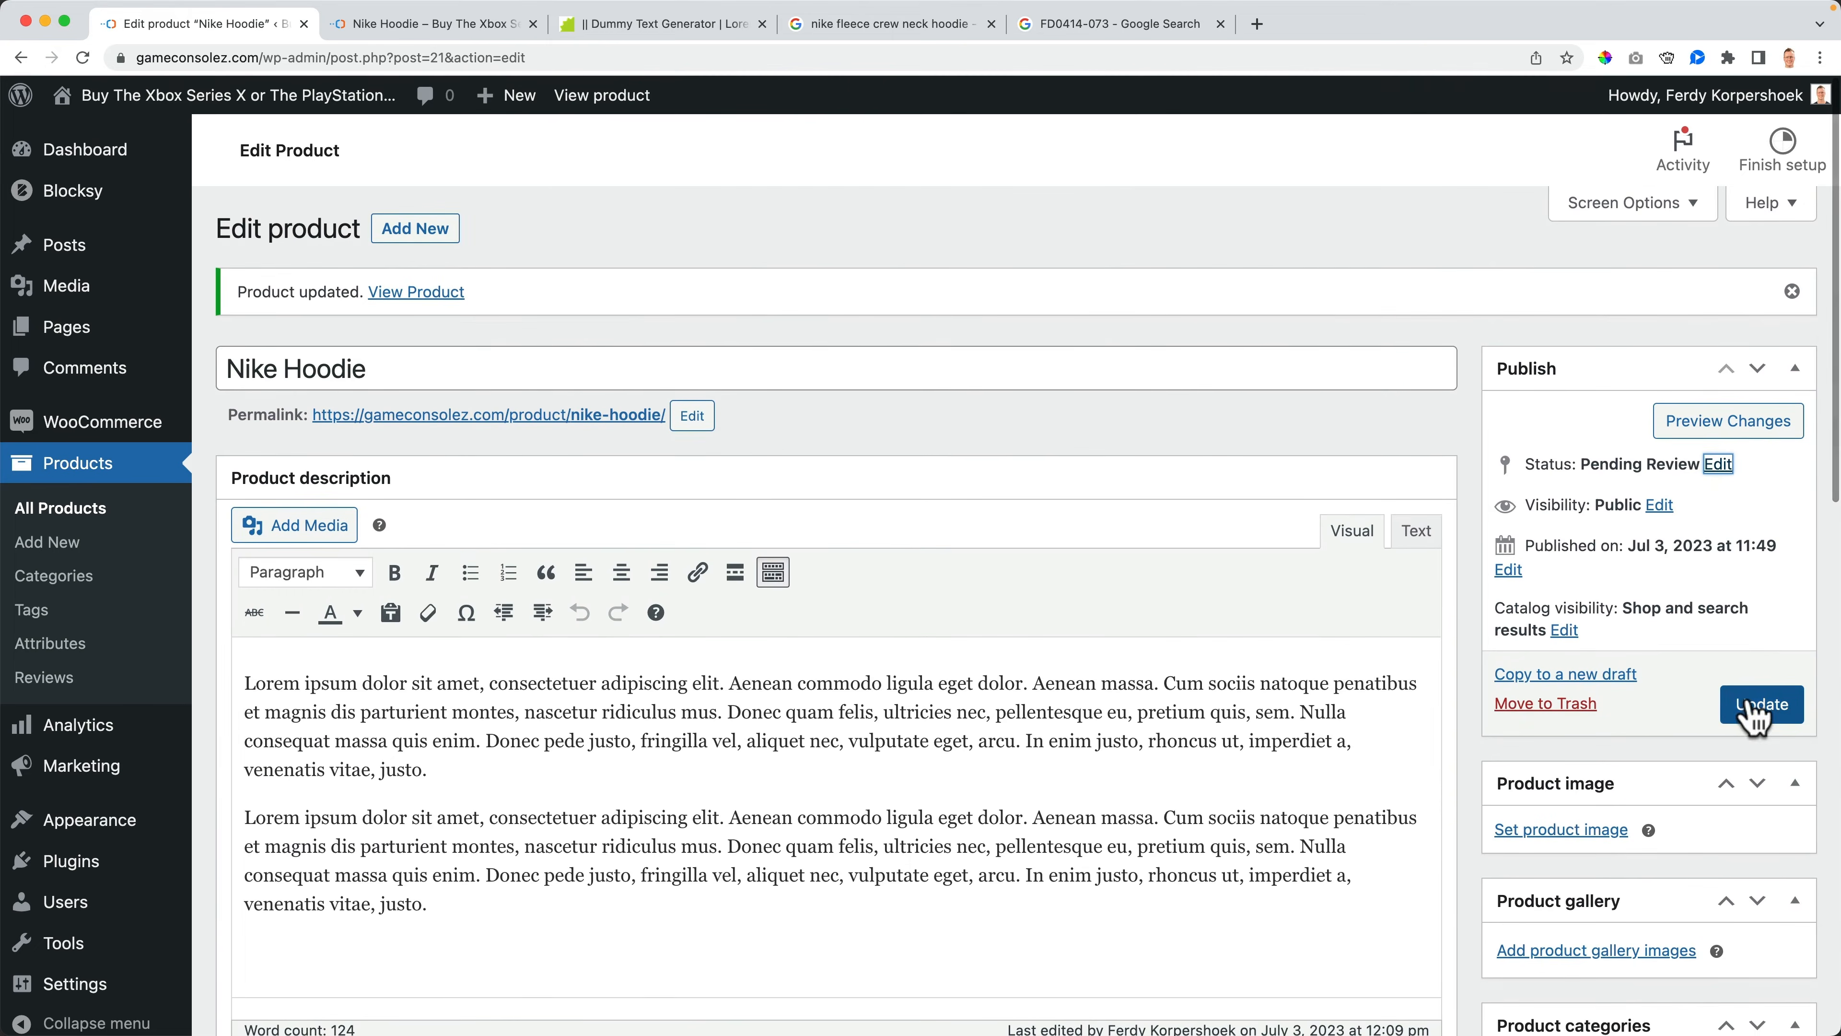
- Change the product's status to Draft and update the product
click(1715, 465)
click(1595, 498)
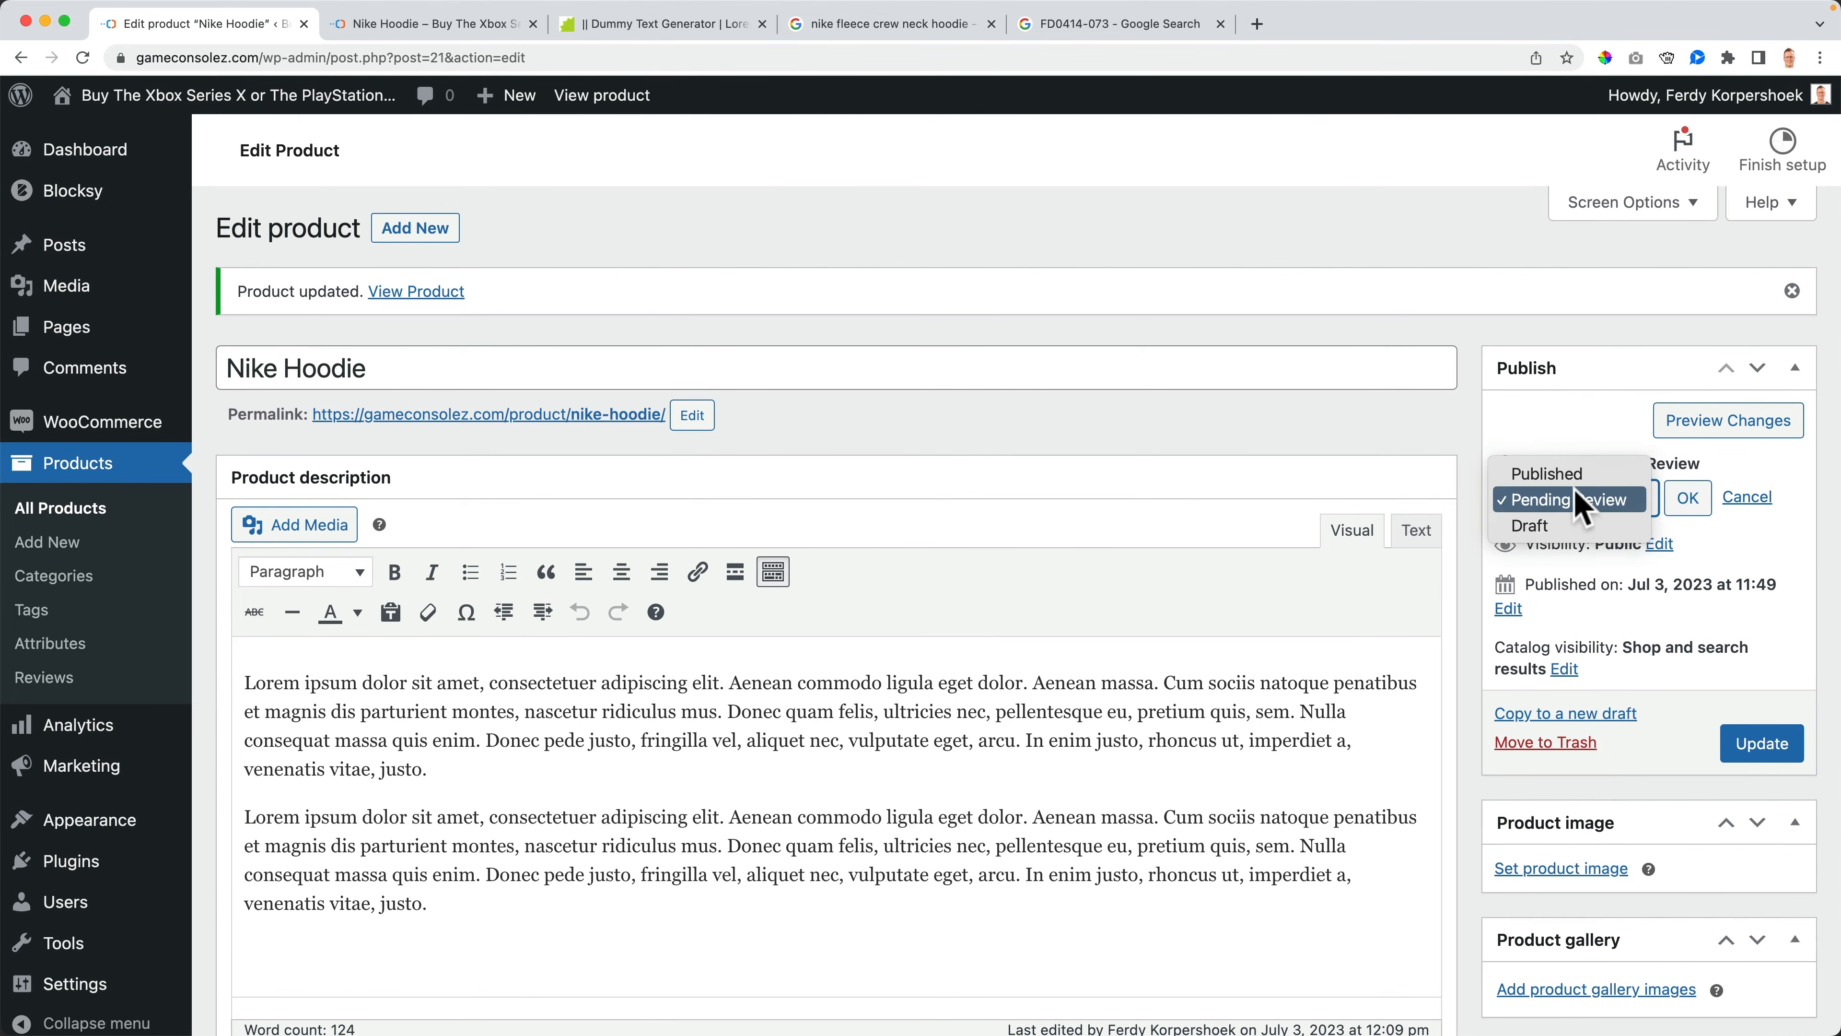
click(1573, 474)
click(1572, 501)
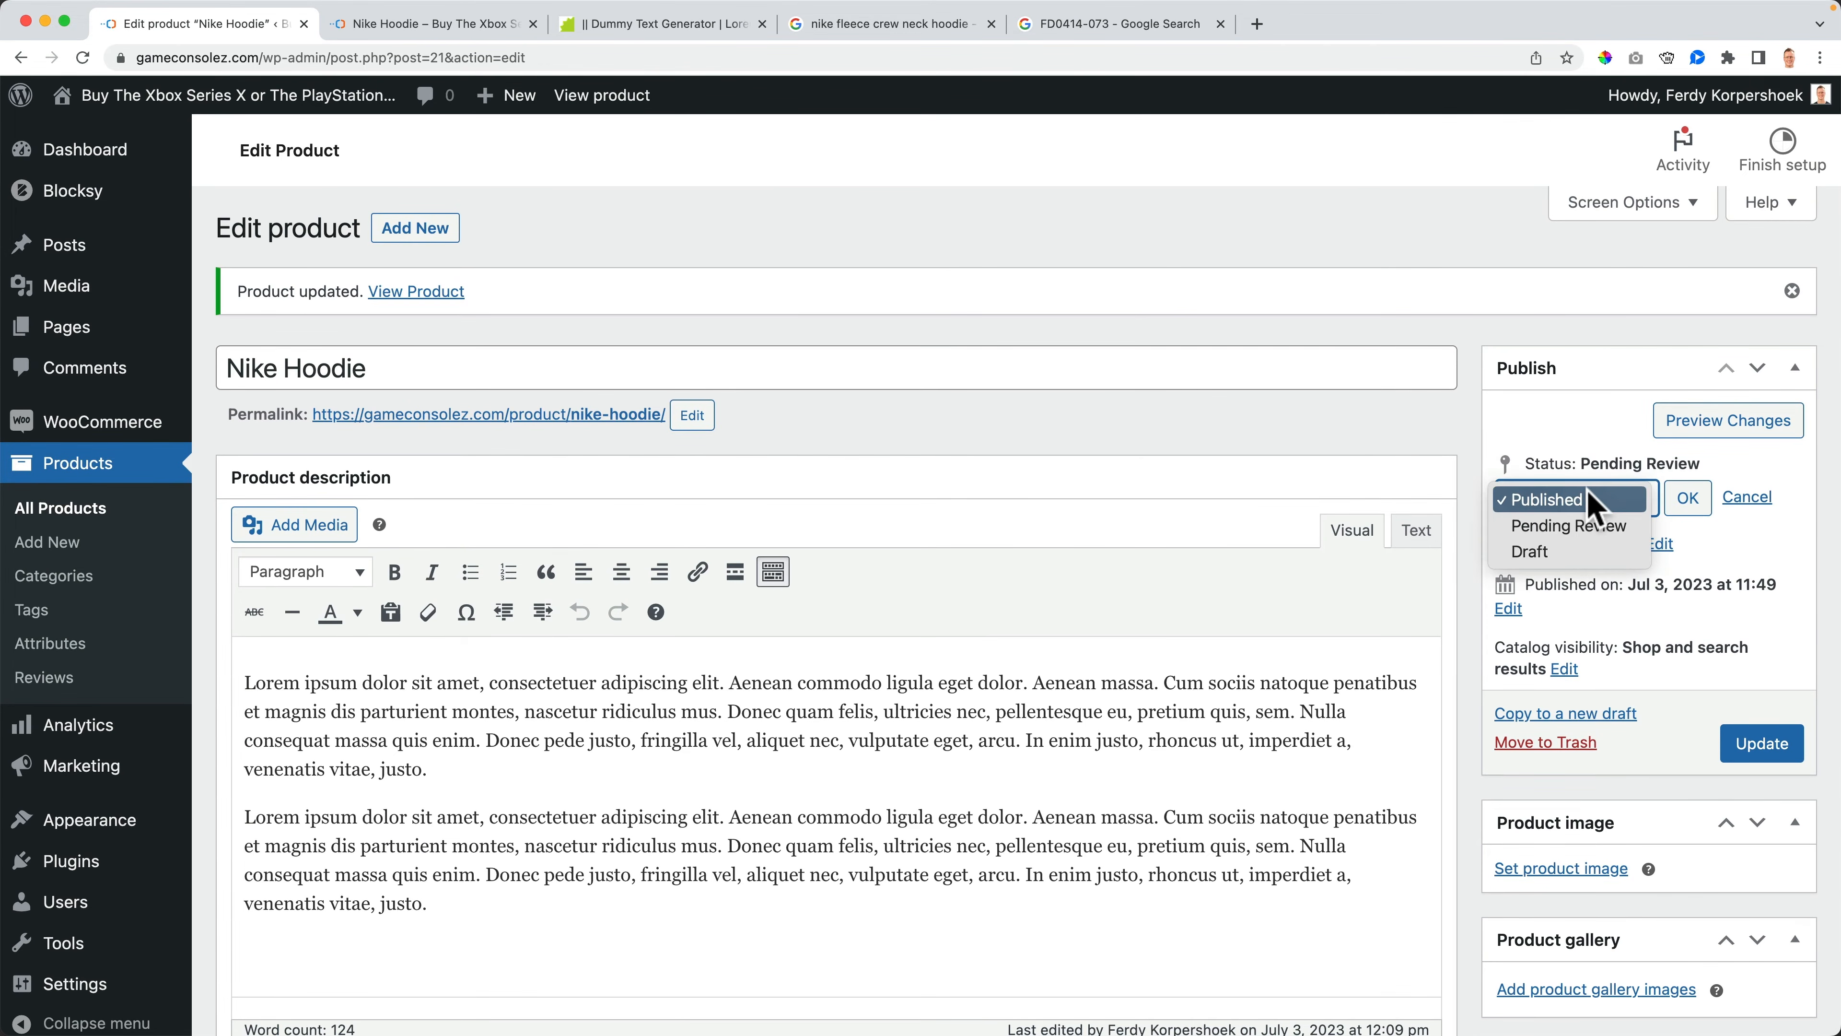
click(1568, 553)
click(1687, 498)
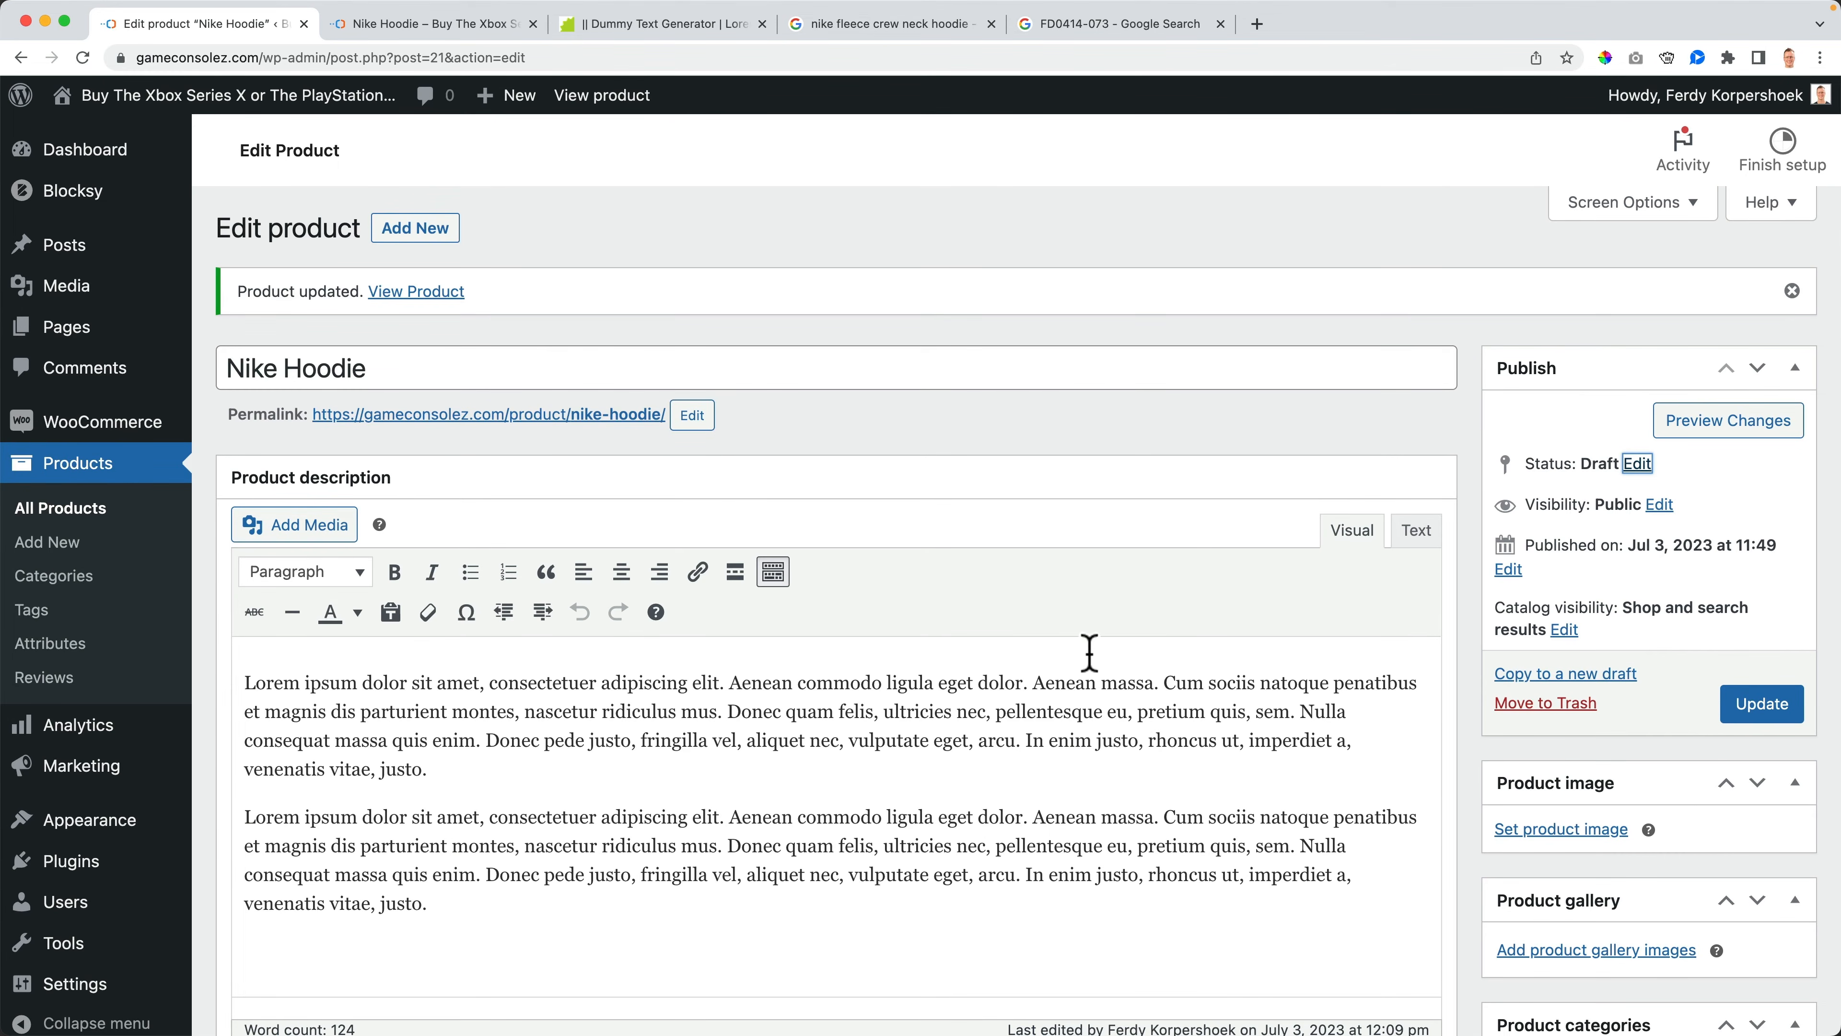
scroll(1090, 652, down, 5)
scroll(1098, 666, up, 5)
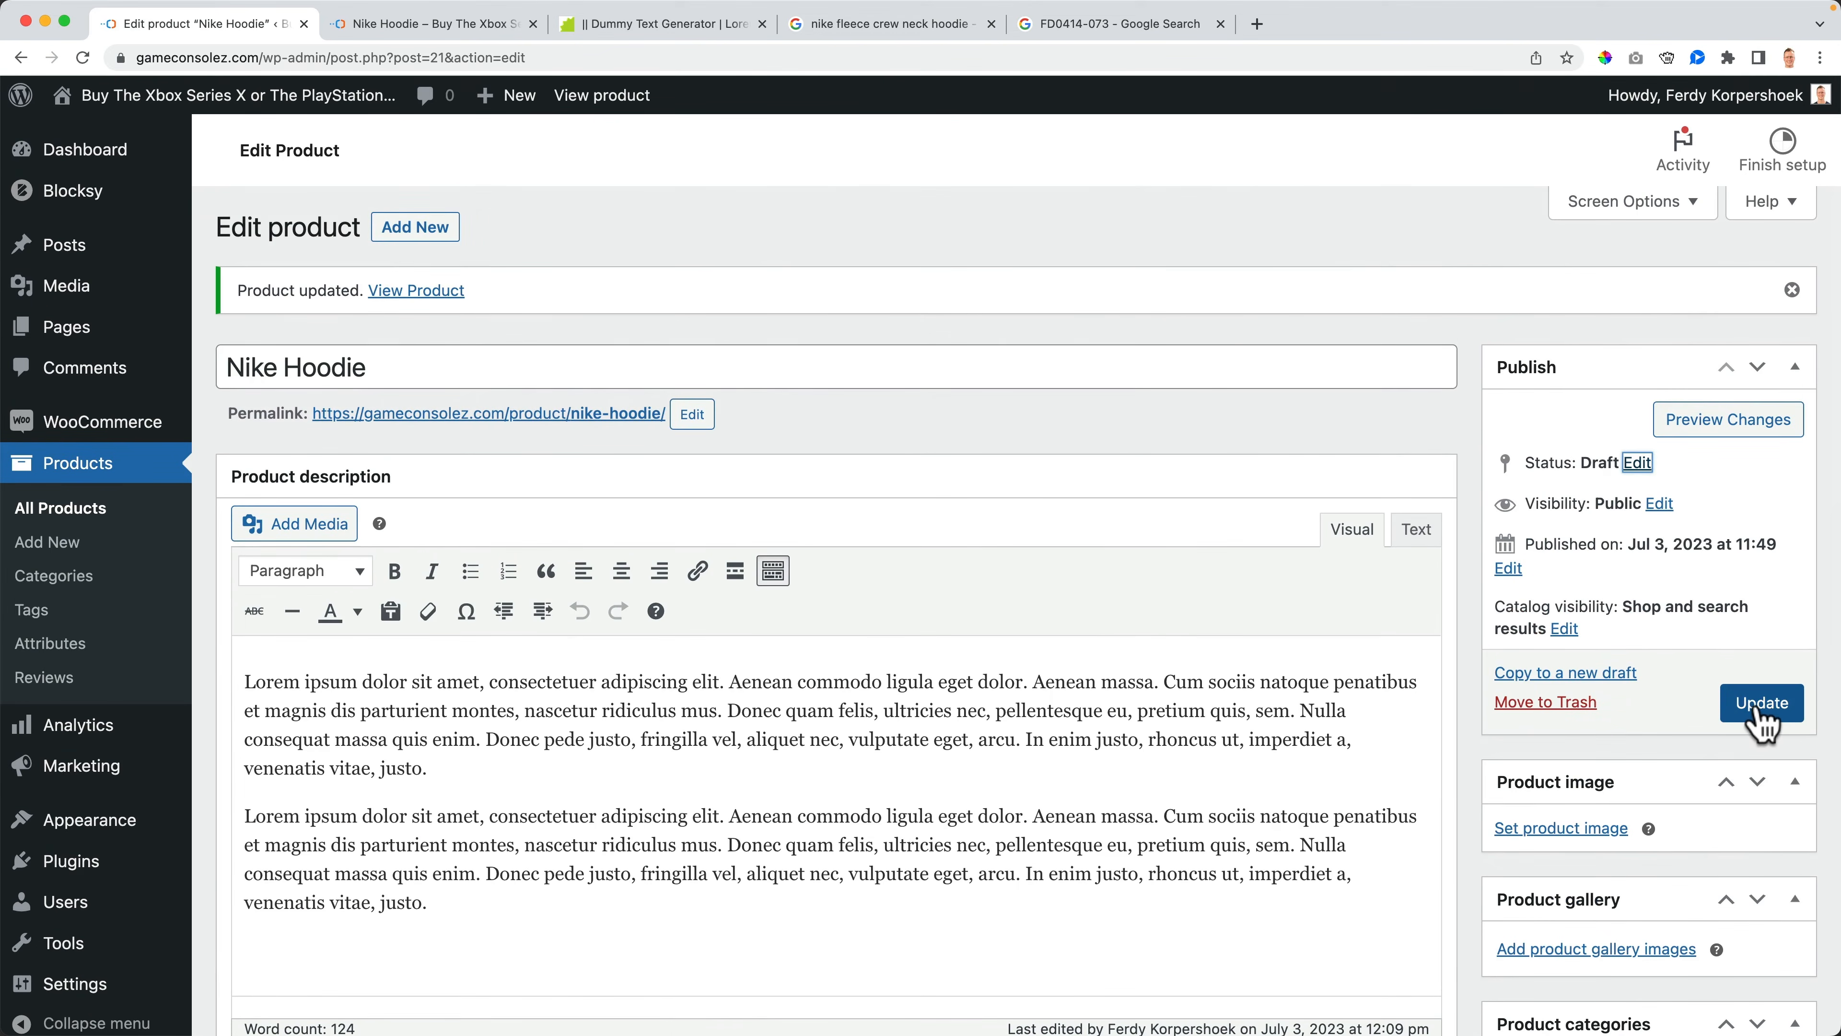
click(1762, 703)
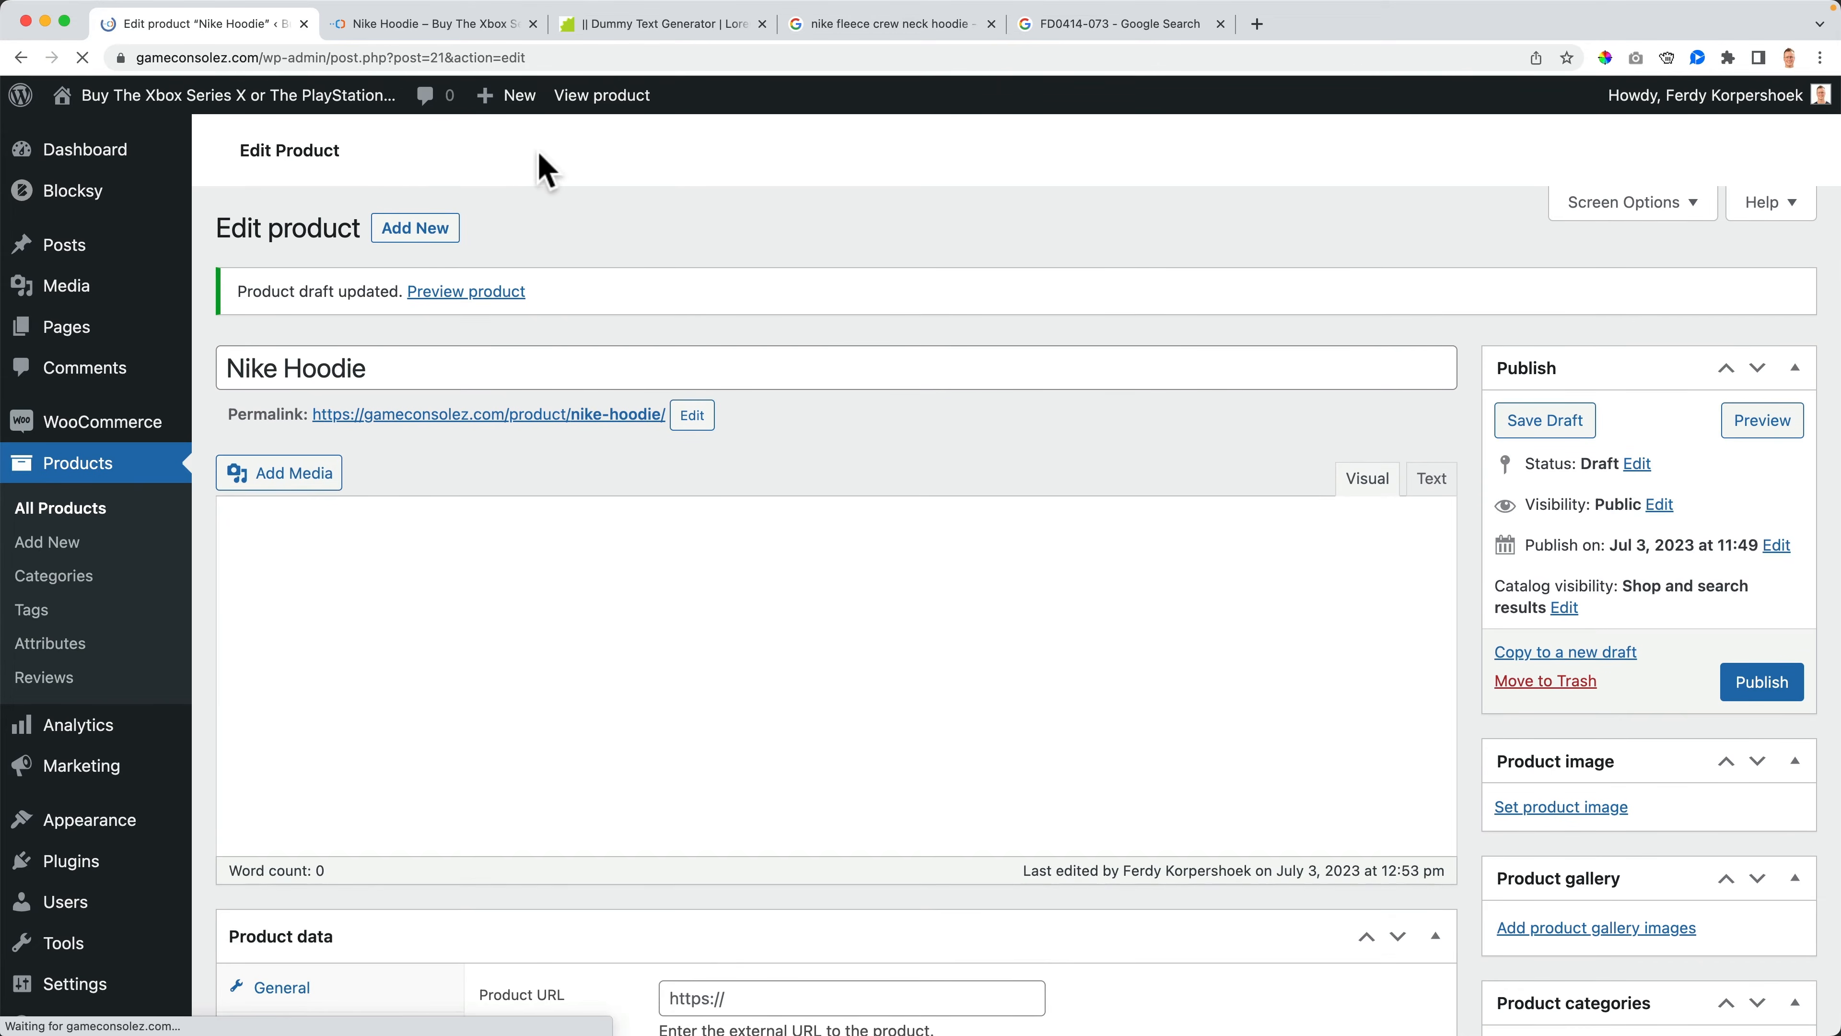
- Open the shop in an incognito window to check the product listing, then close it
right_click(233, 95)
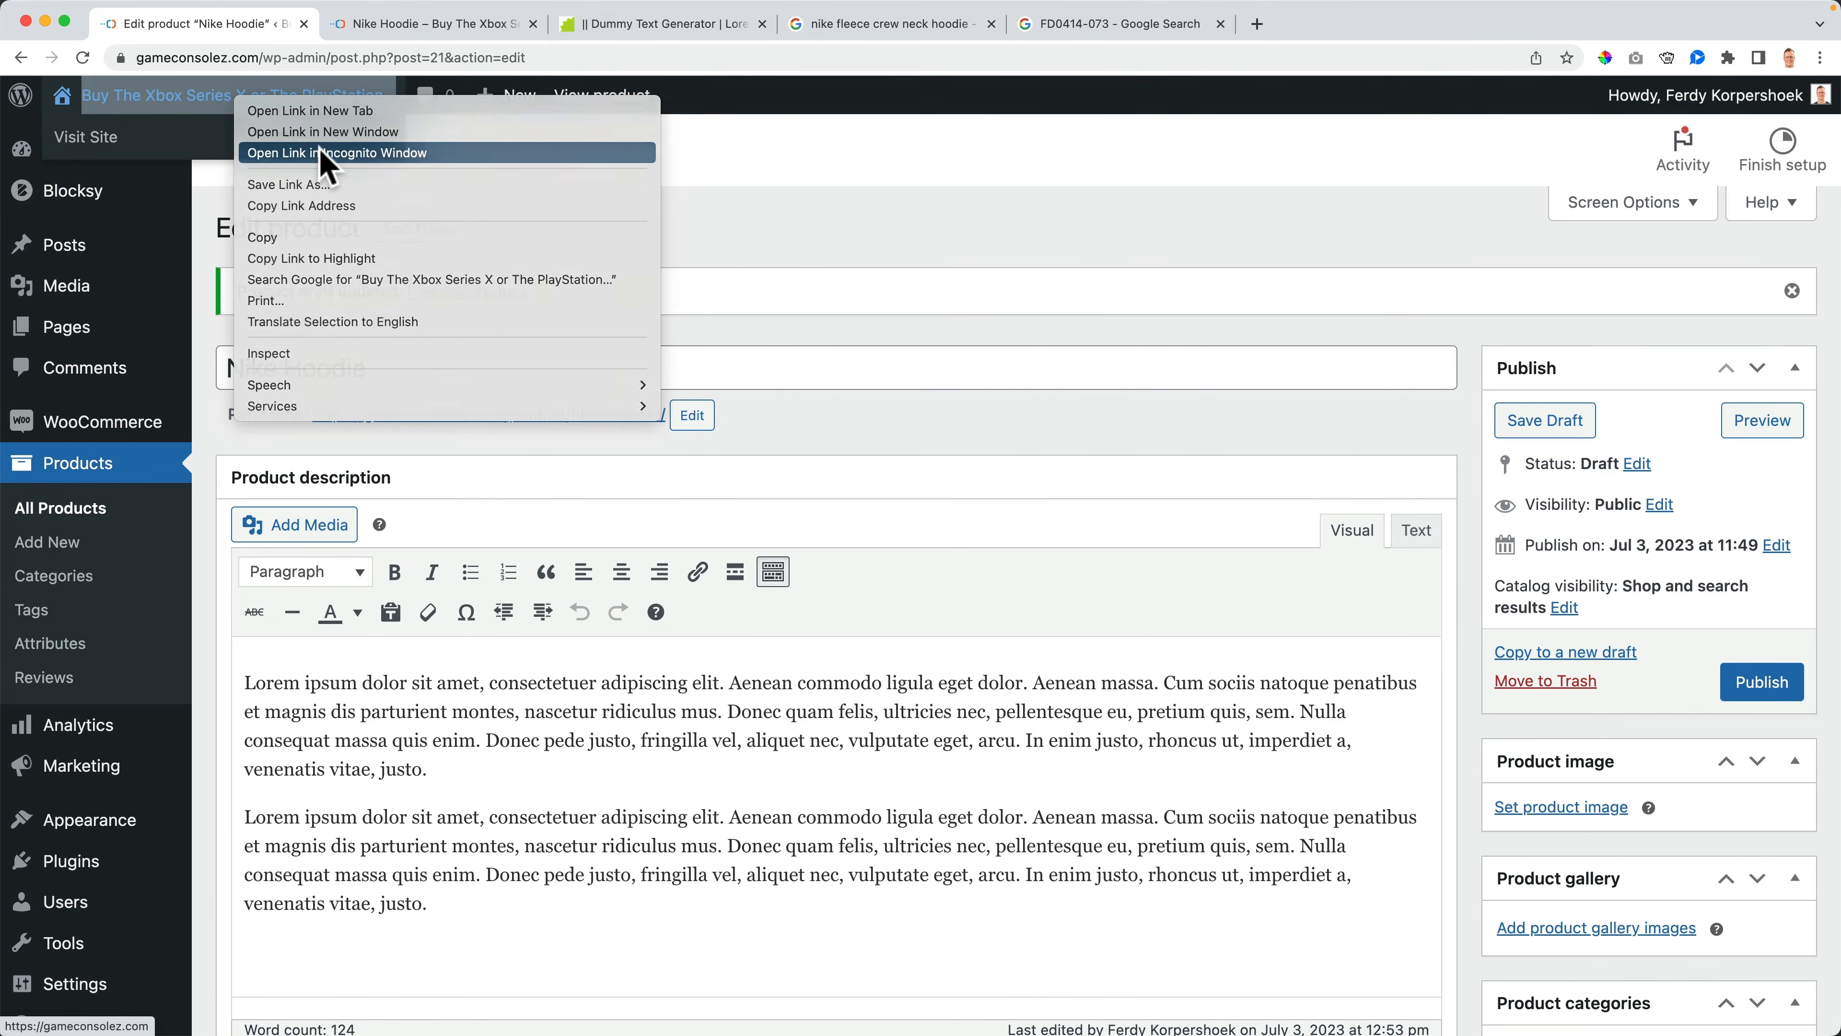
click(318, 154)
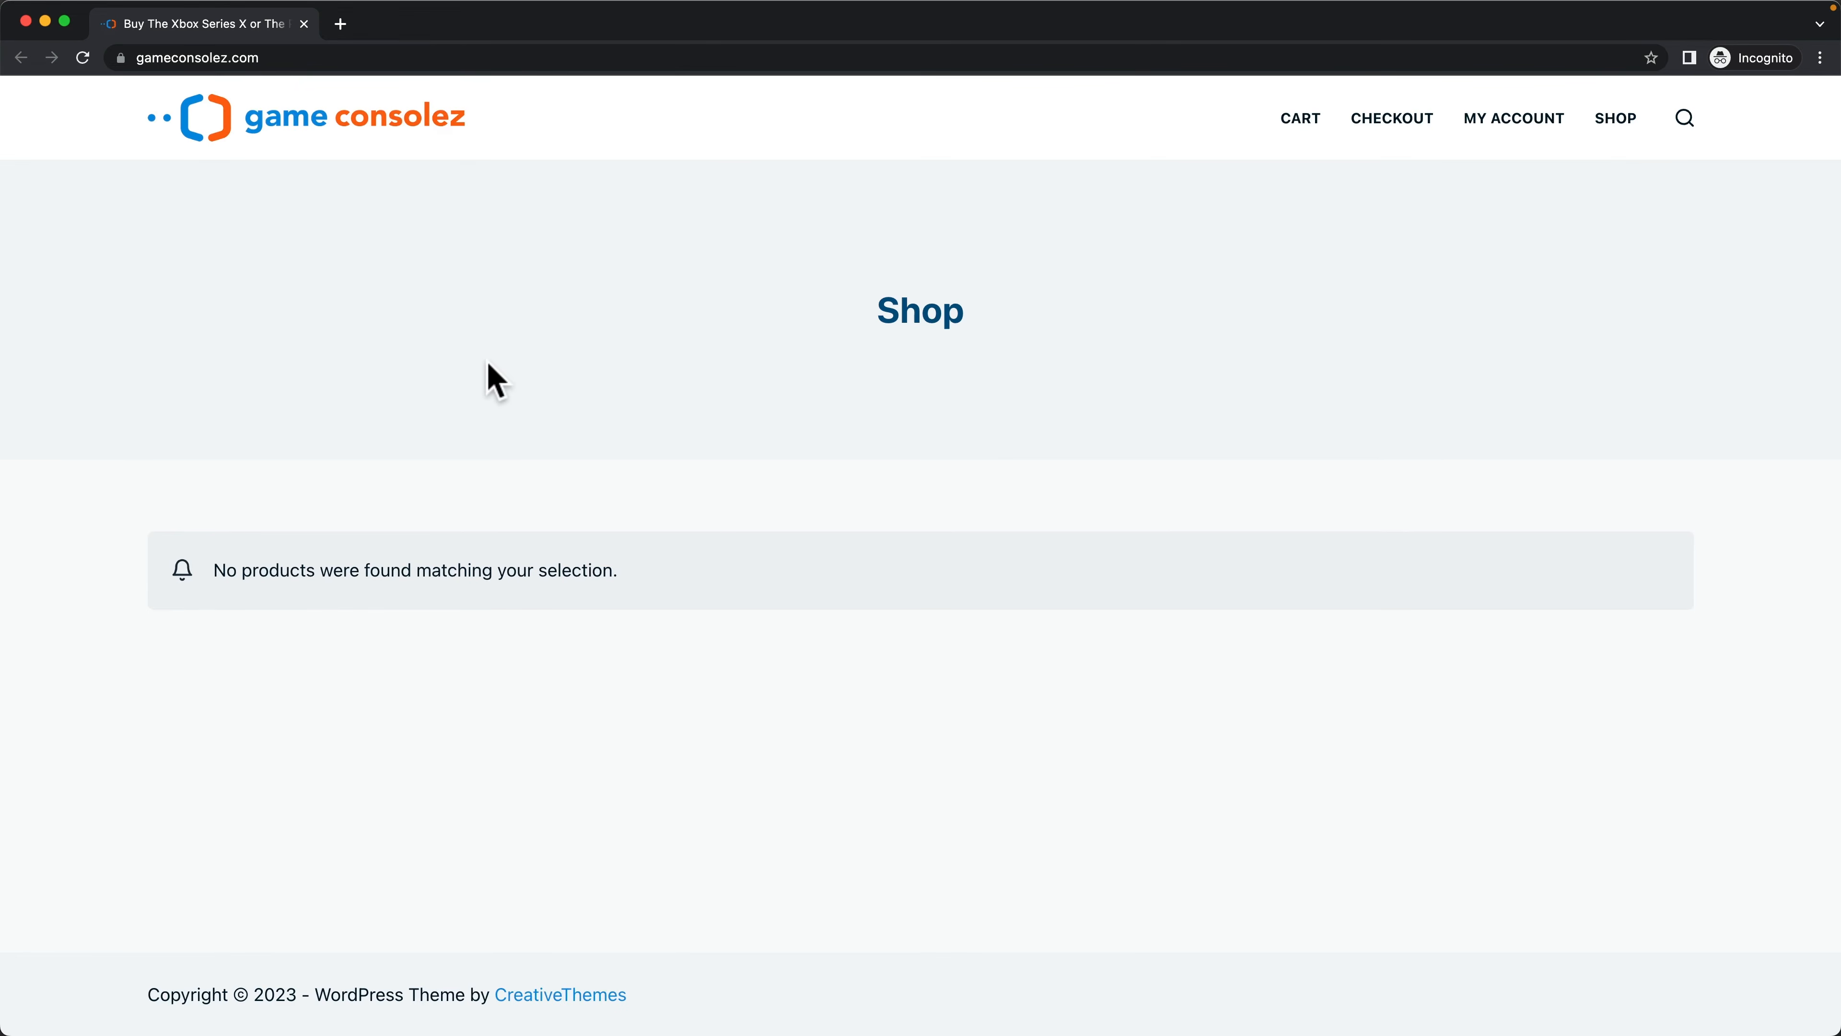
click(26, 21)
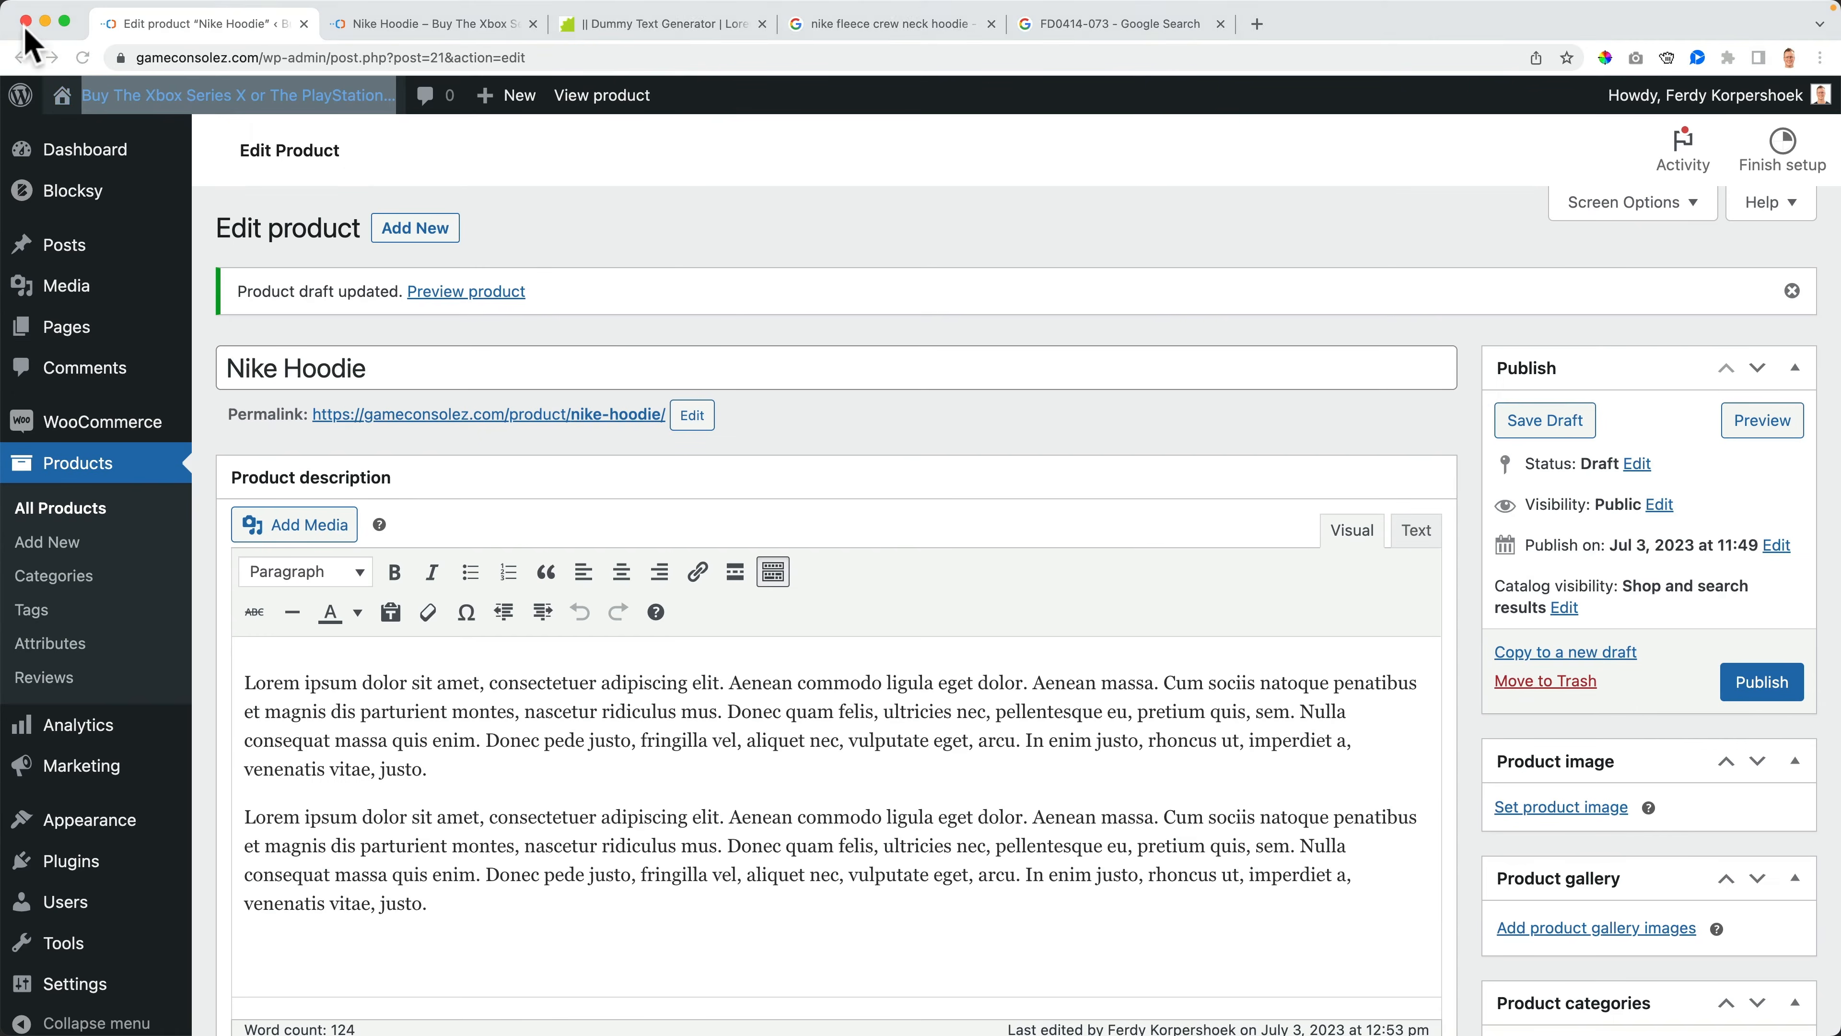
- Set the product's status to Pending Review and publish the Nike Hoodie again
click(1633, 464)
click(1645, 516)
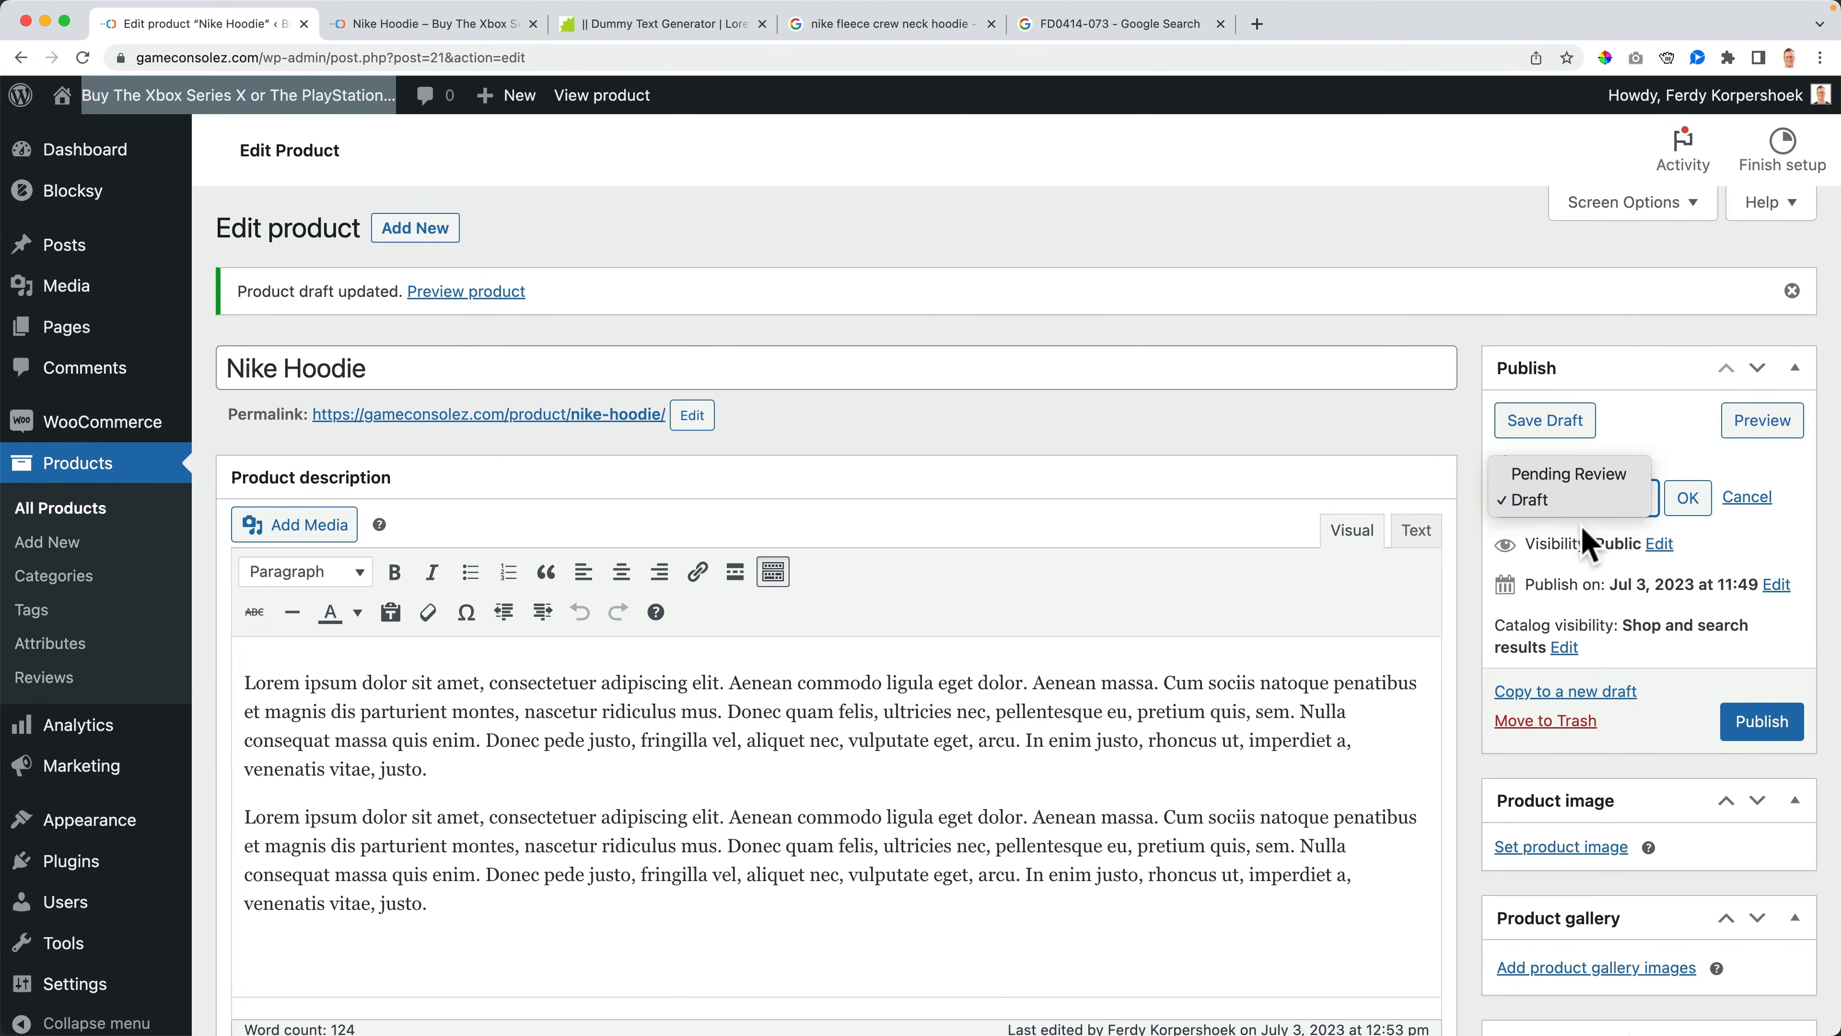
click(1642, 495)
click(1642, 495)
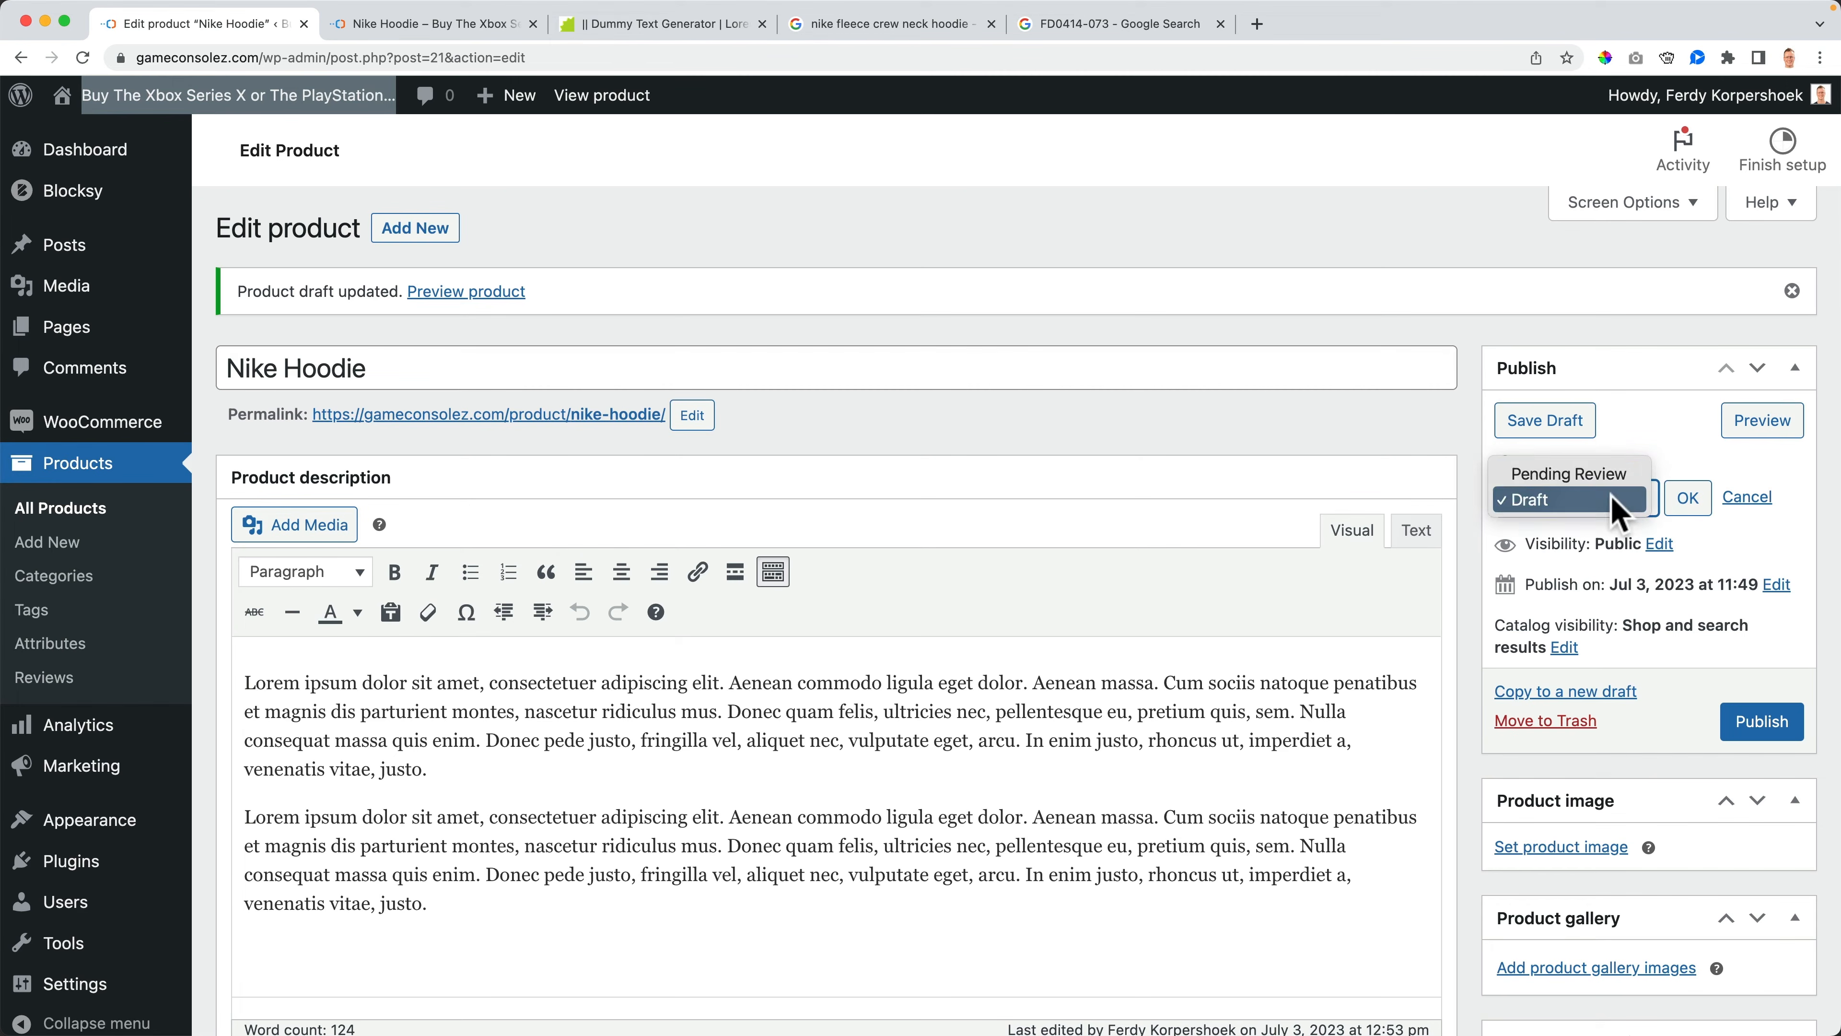
click(1563, 470)
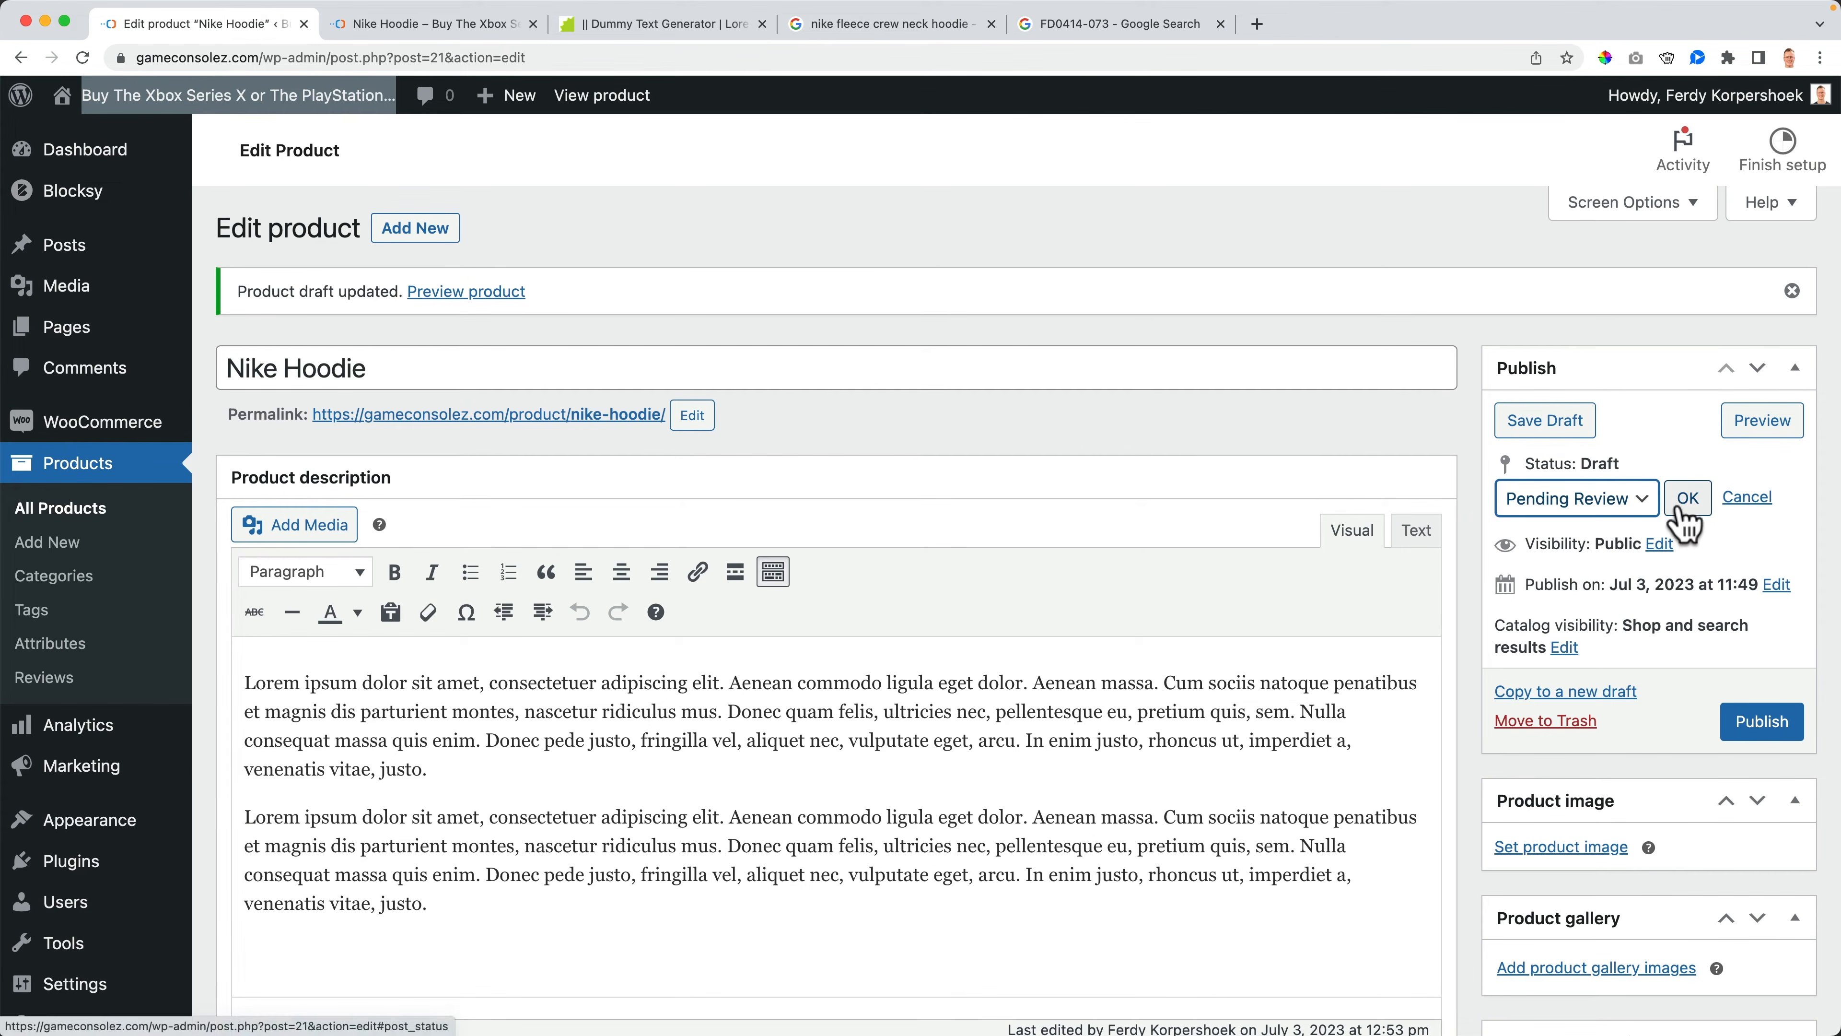
click(1762, 722)
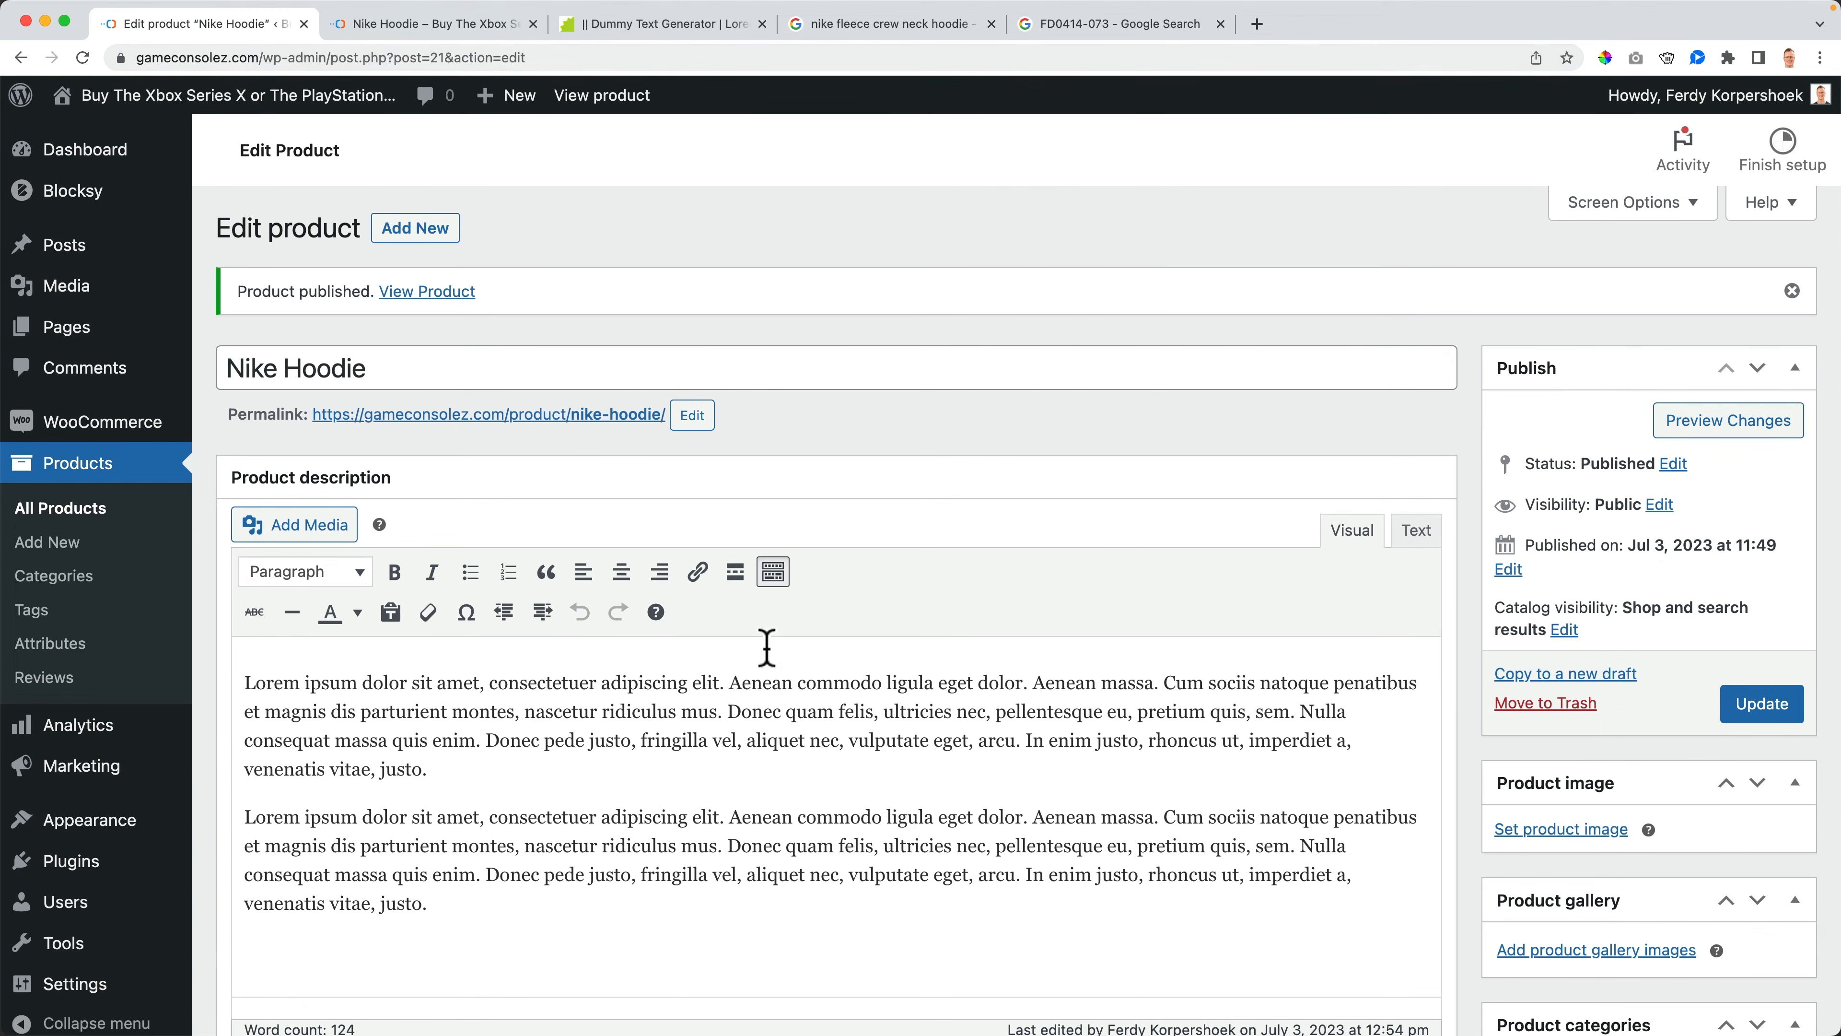
- Open the shop in an incognito window to check the product listing, then close it
right_click(217, 98)
click(255, 154)
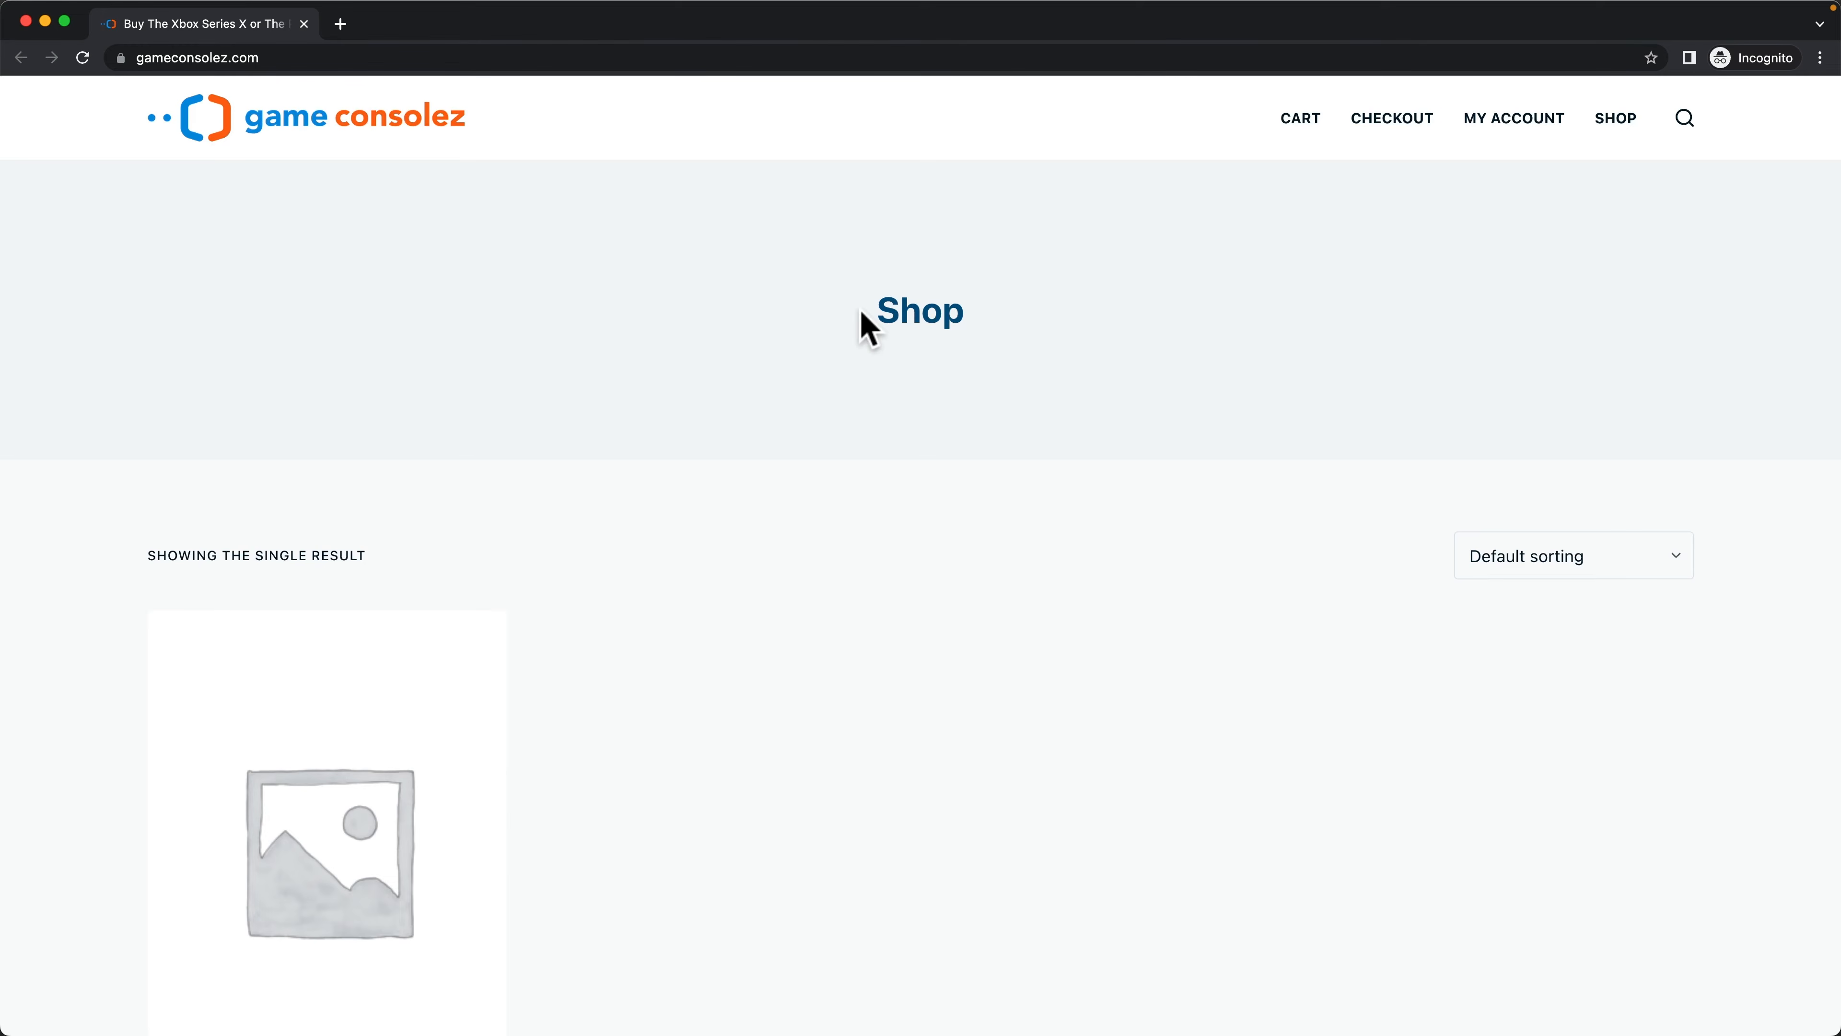
scroll(507, 552, down, 5)
scroll(298, 549, up, 5)
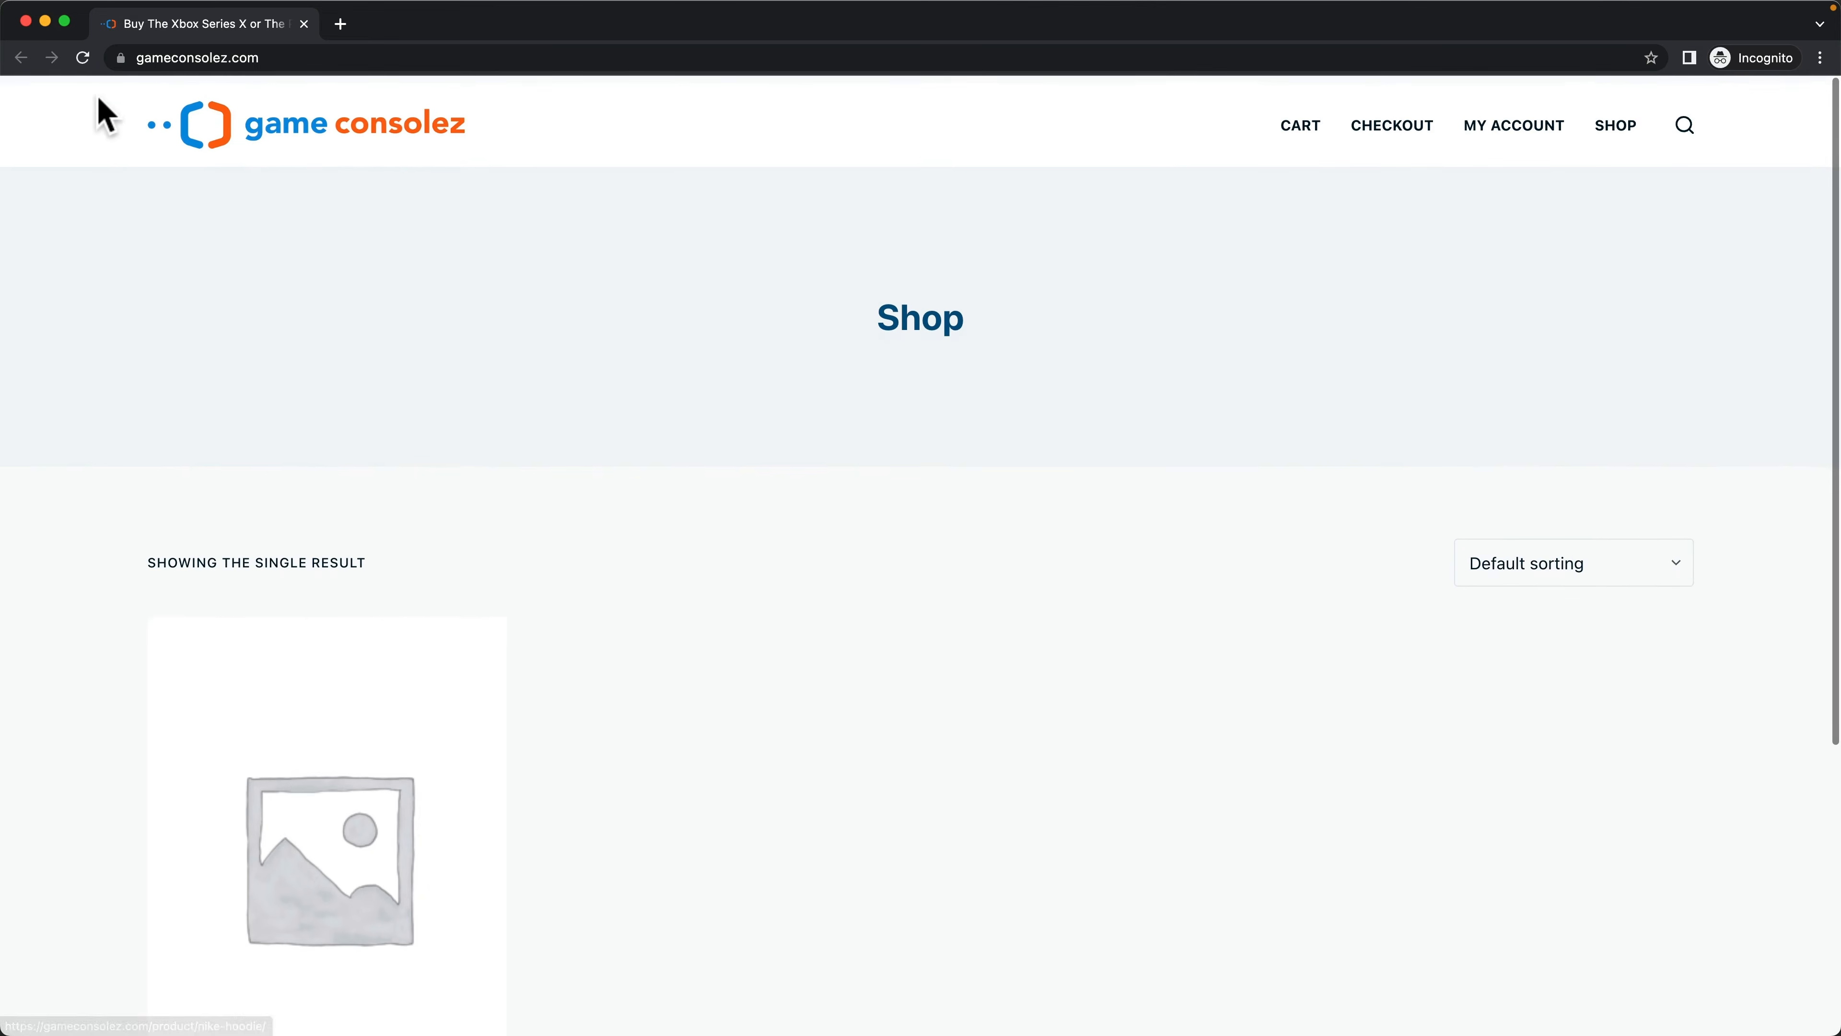
click(26, 22)
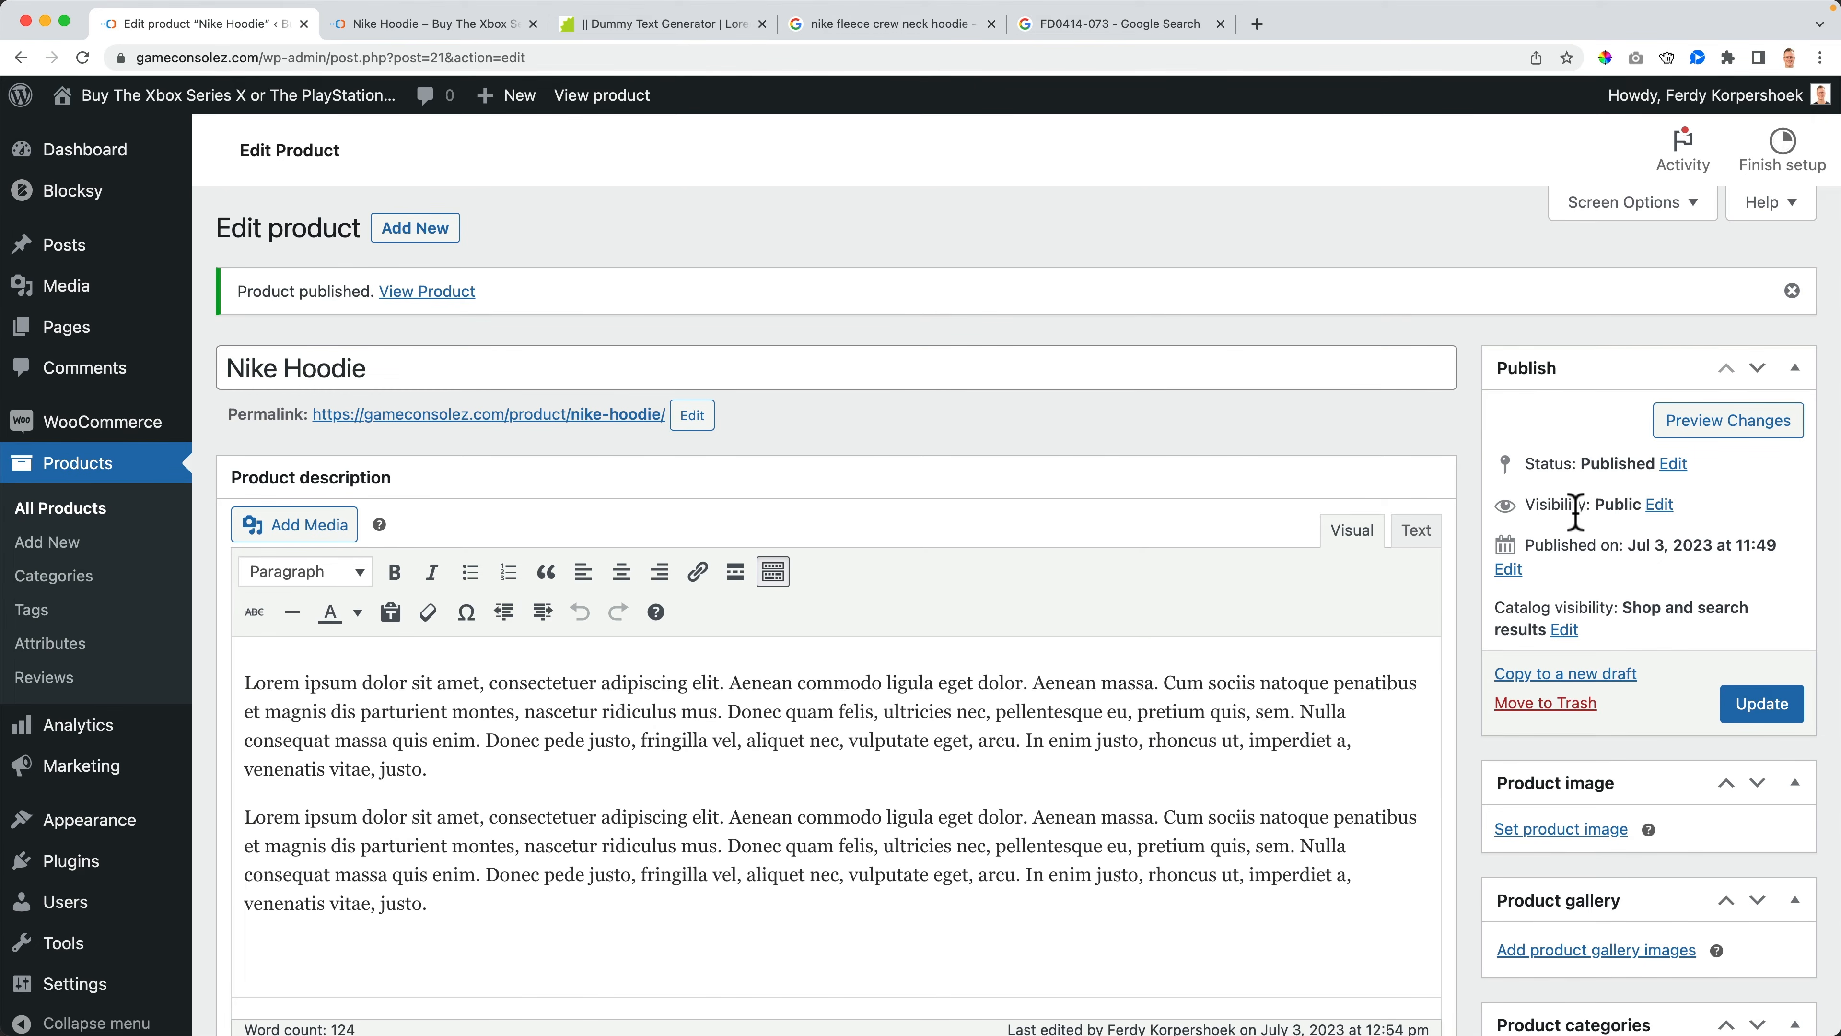
click(1660, 504)
click(1566, 558)
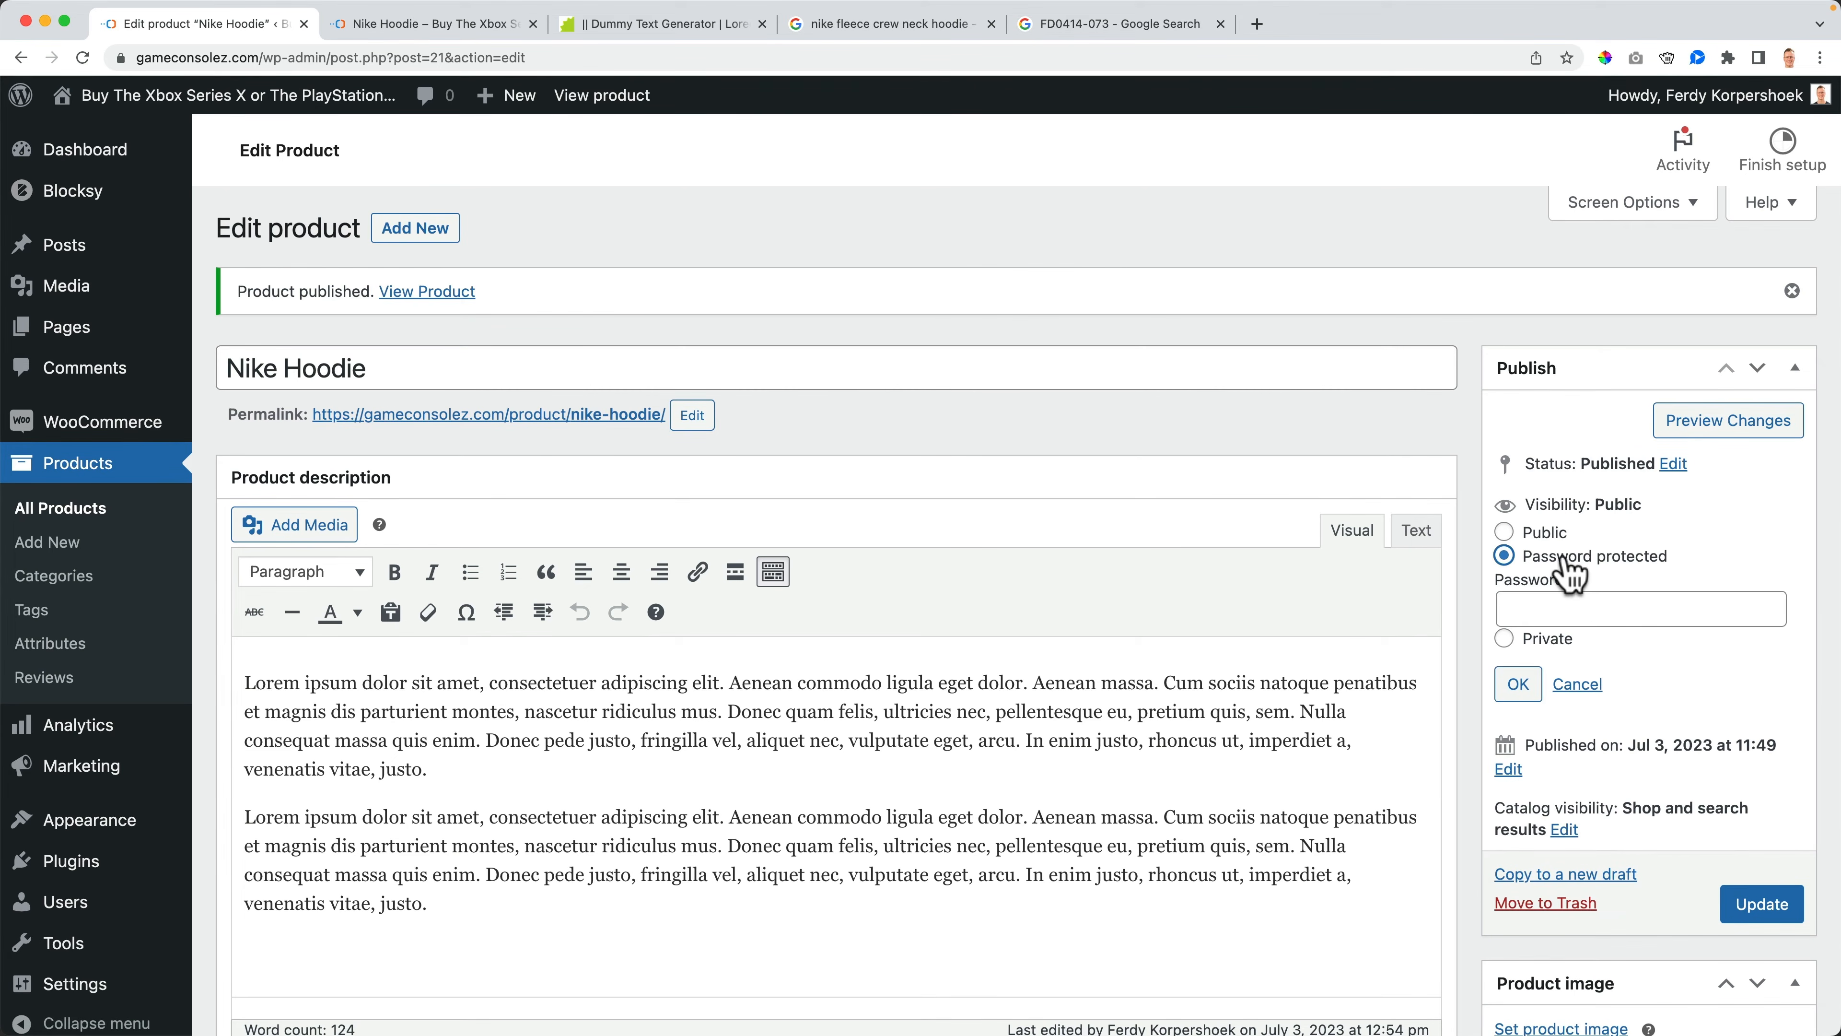
click(1588, 602)
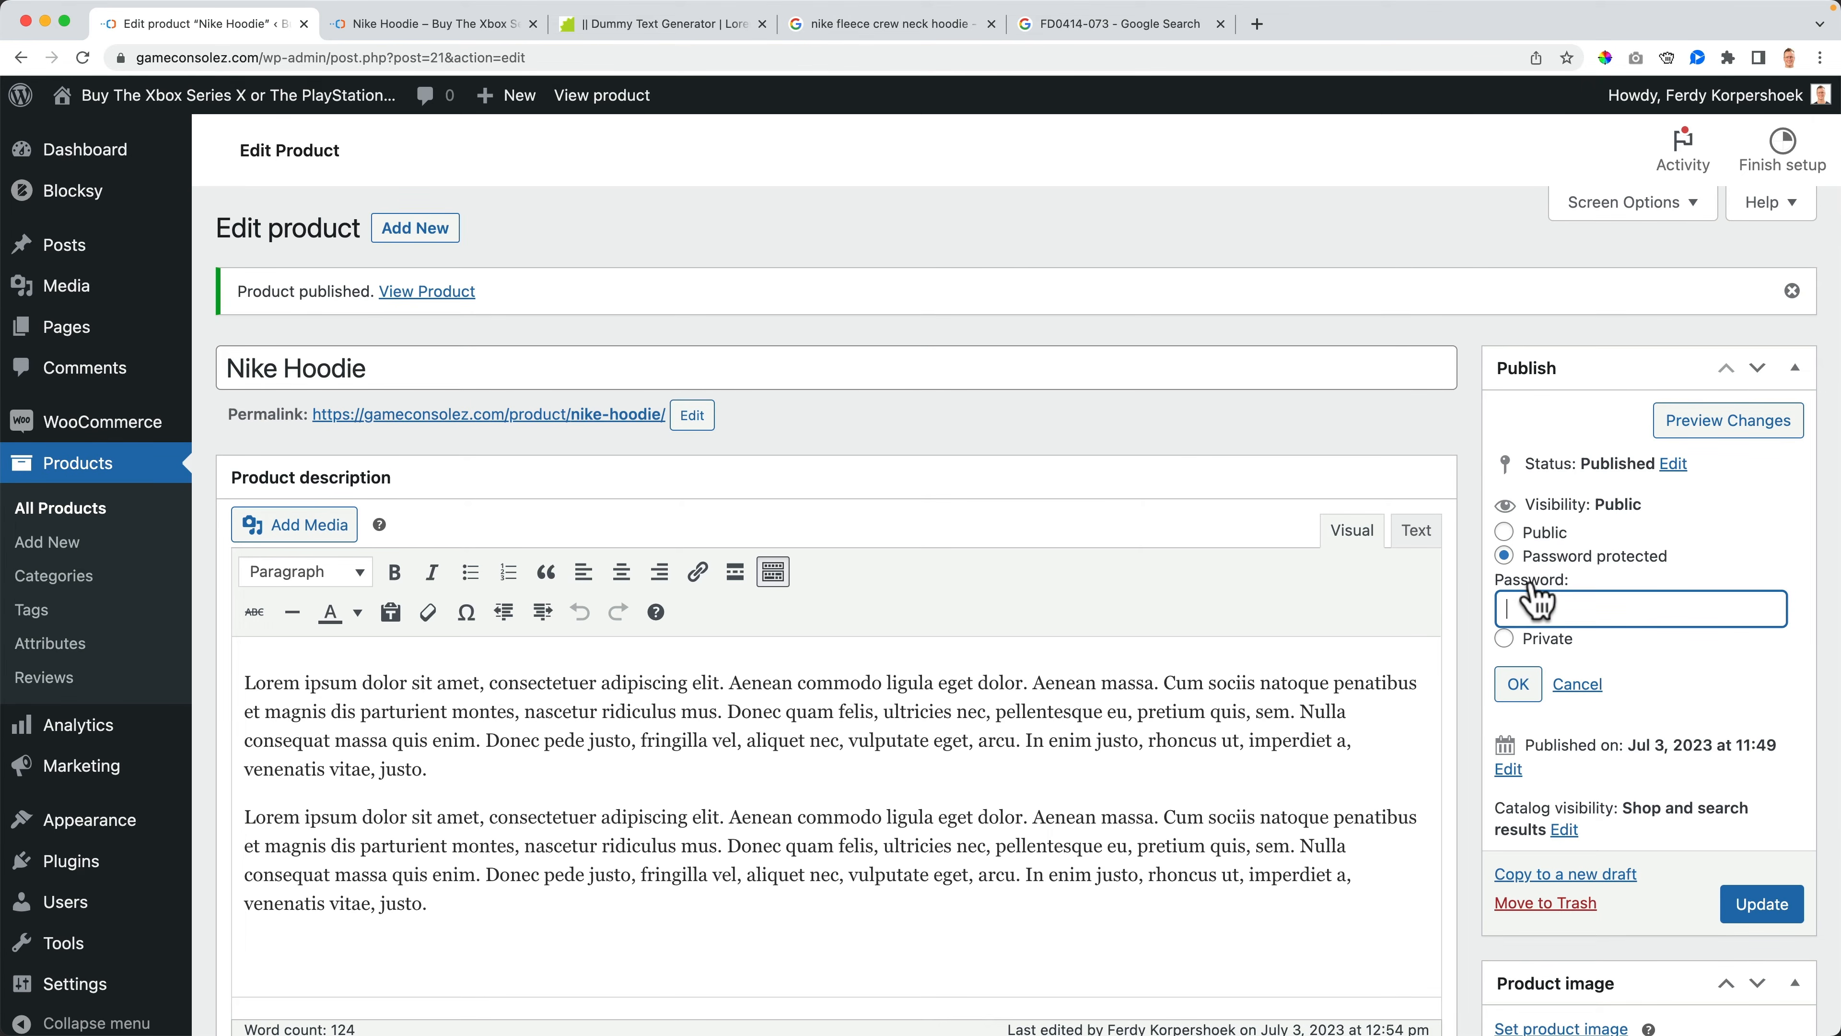
click(1538, 535)
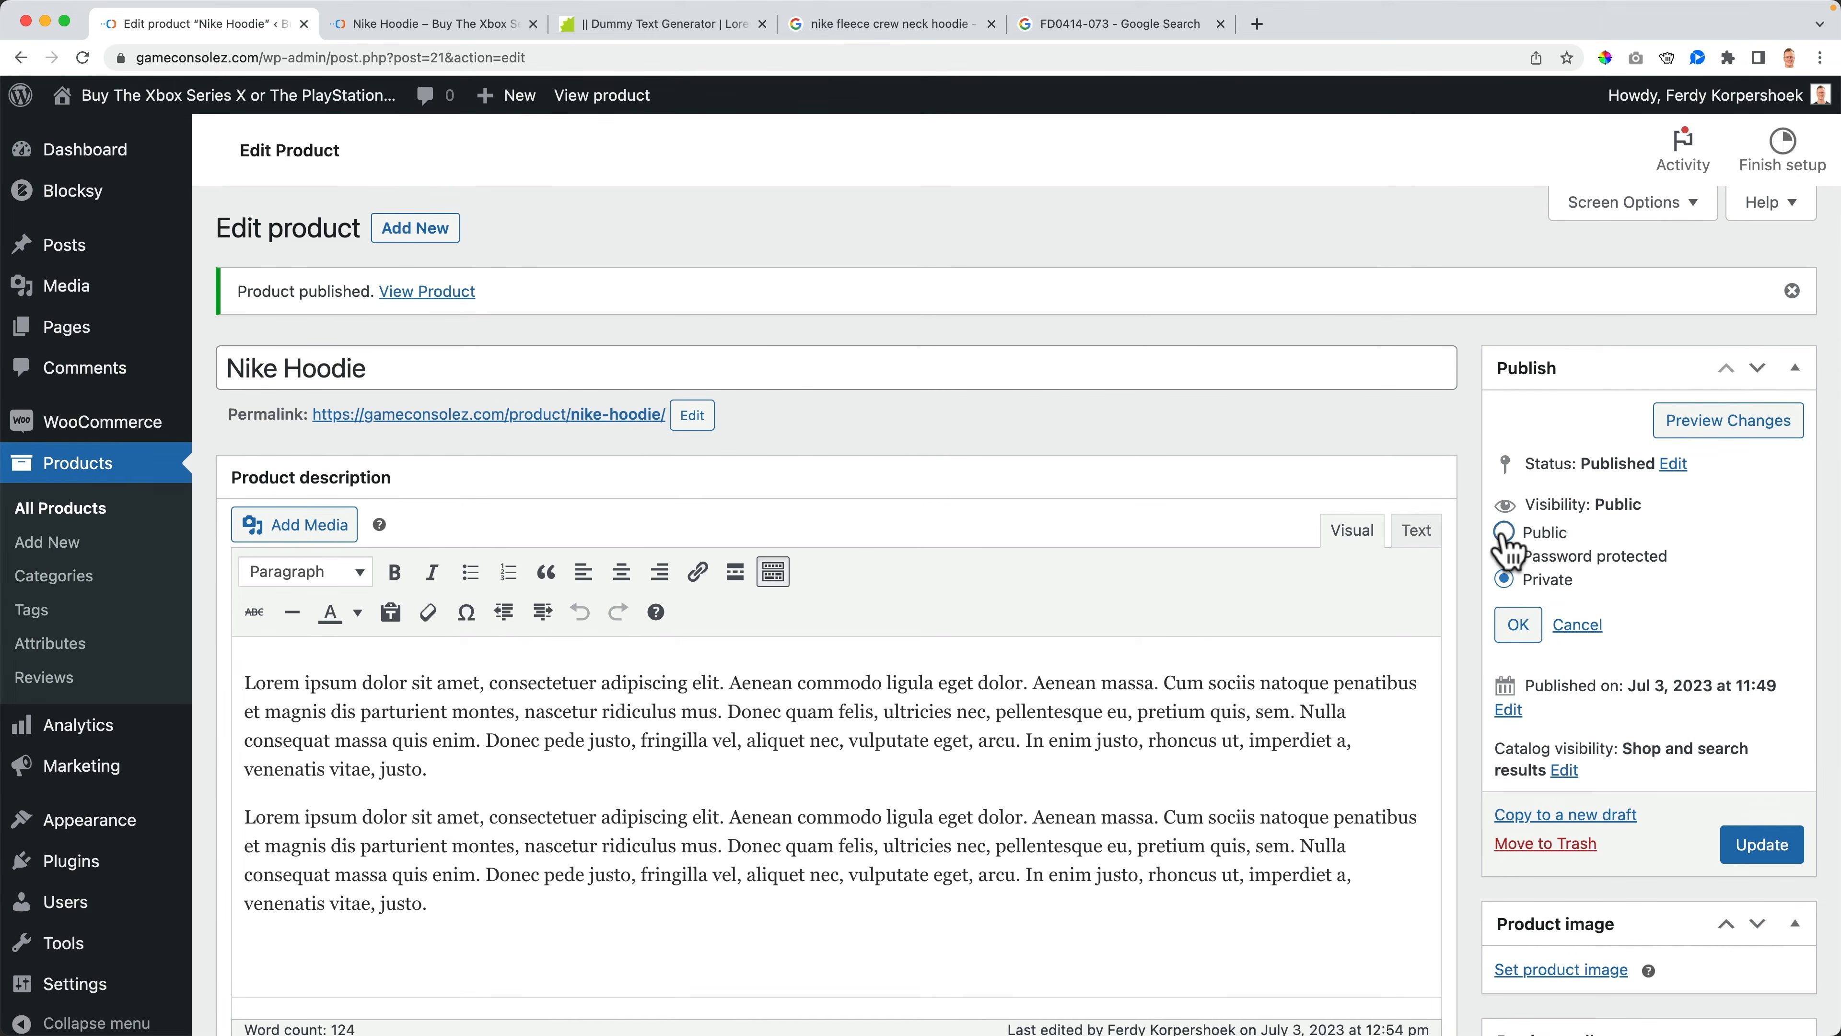
click(1525, 620)
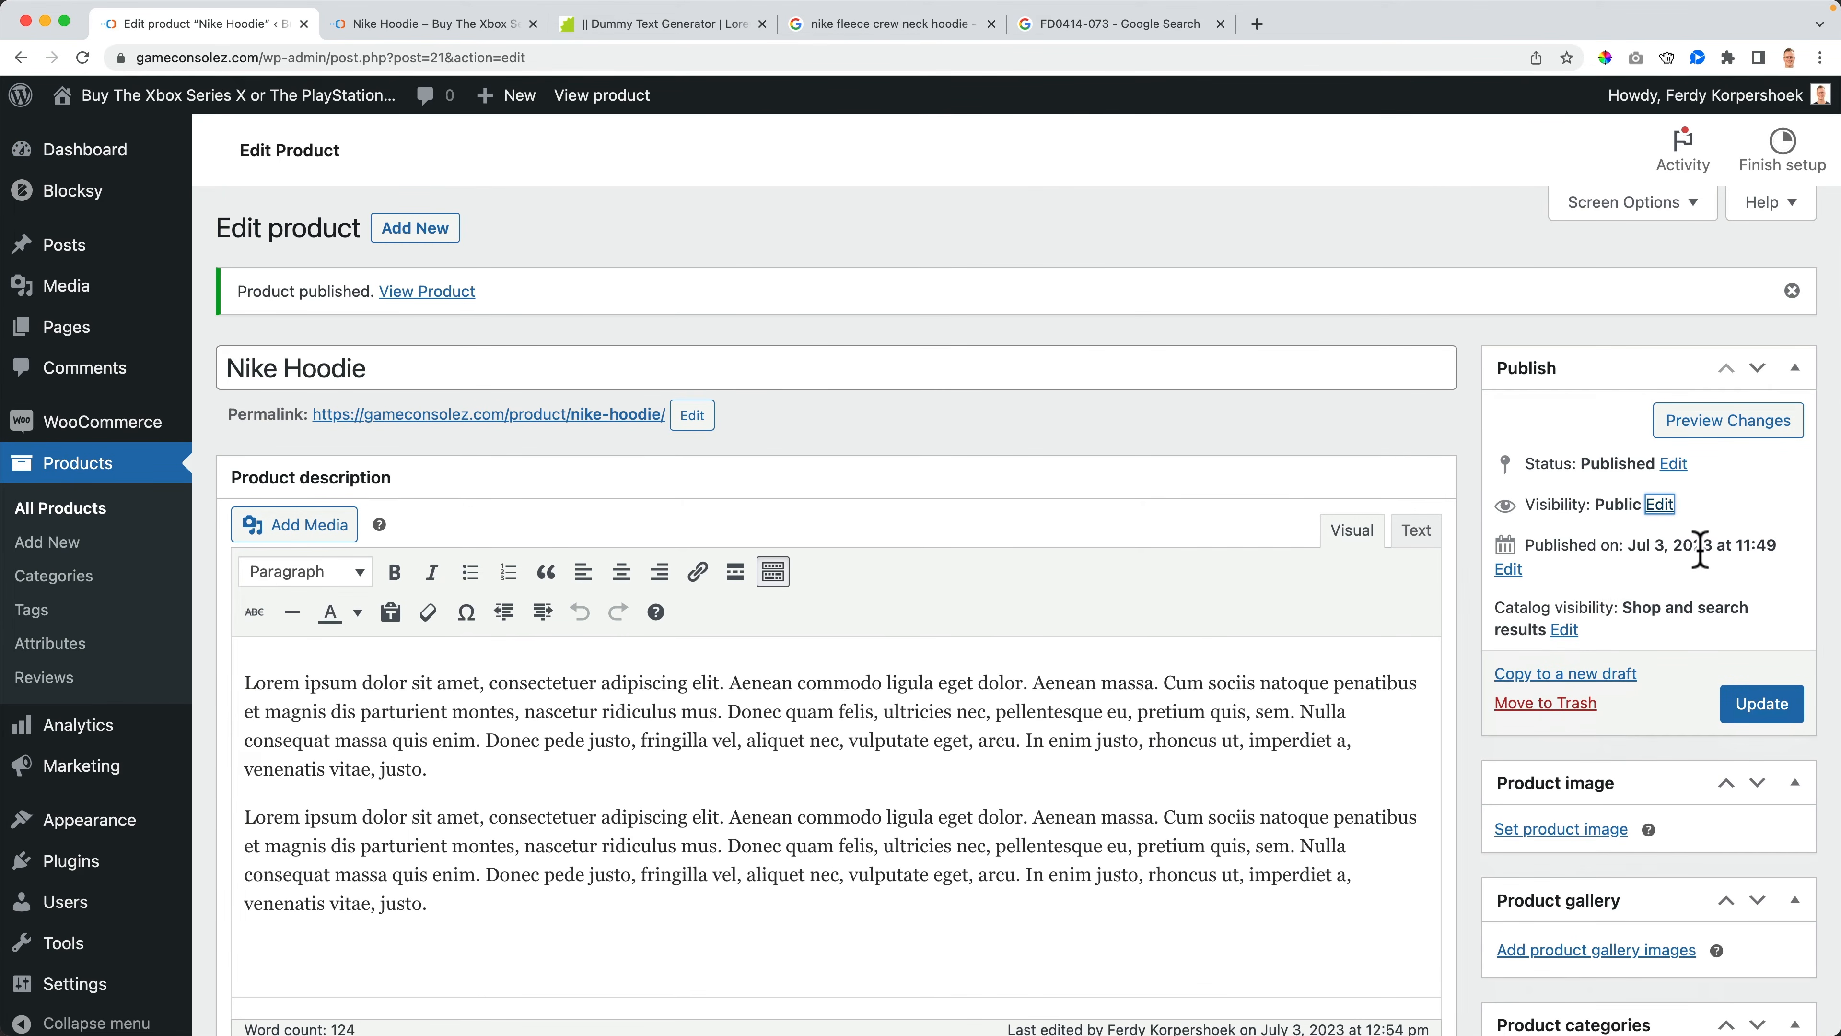
- Schedule the product's publish date for Jul 10, 2023 at 11:49
click(1509, 569)
click(1566, 586)
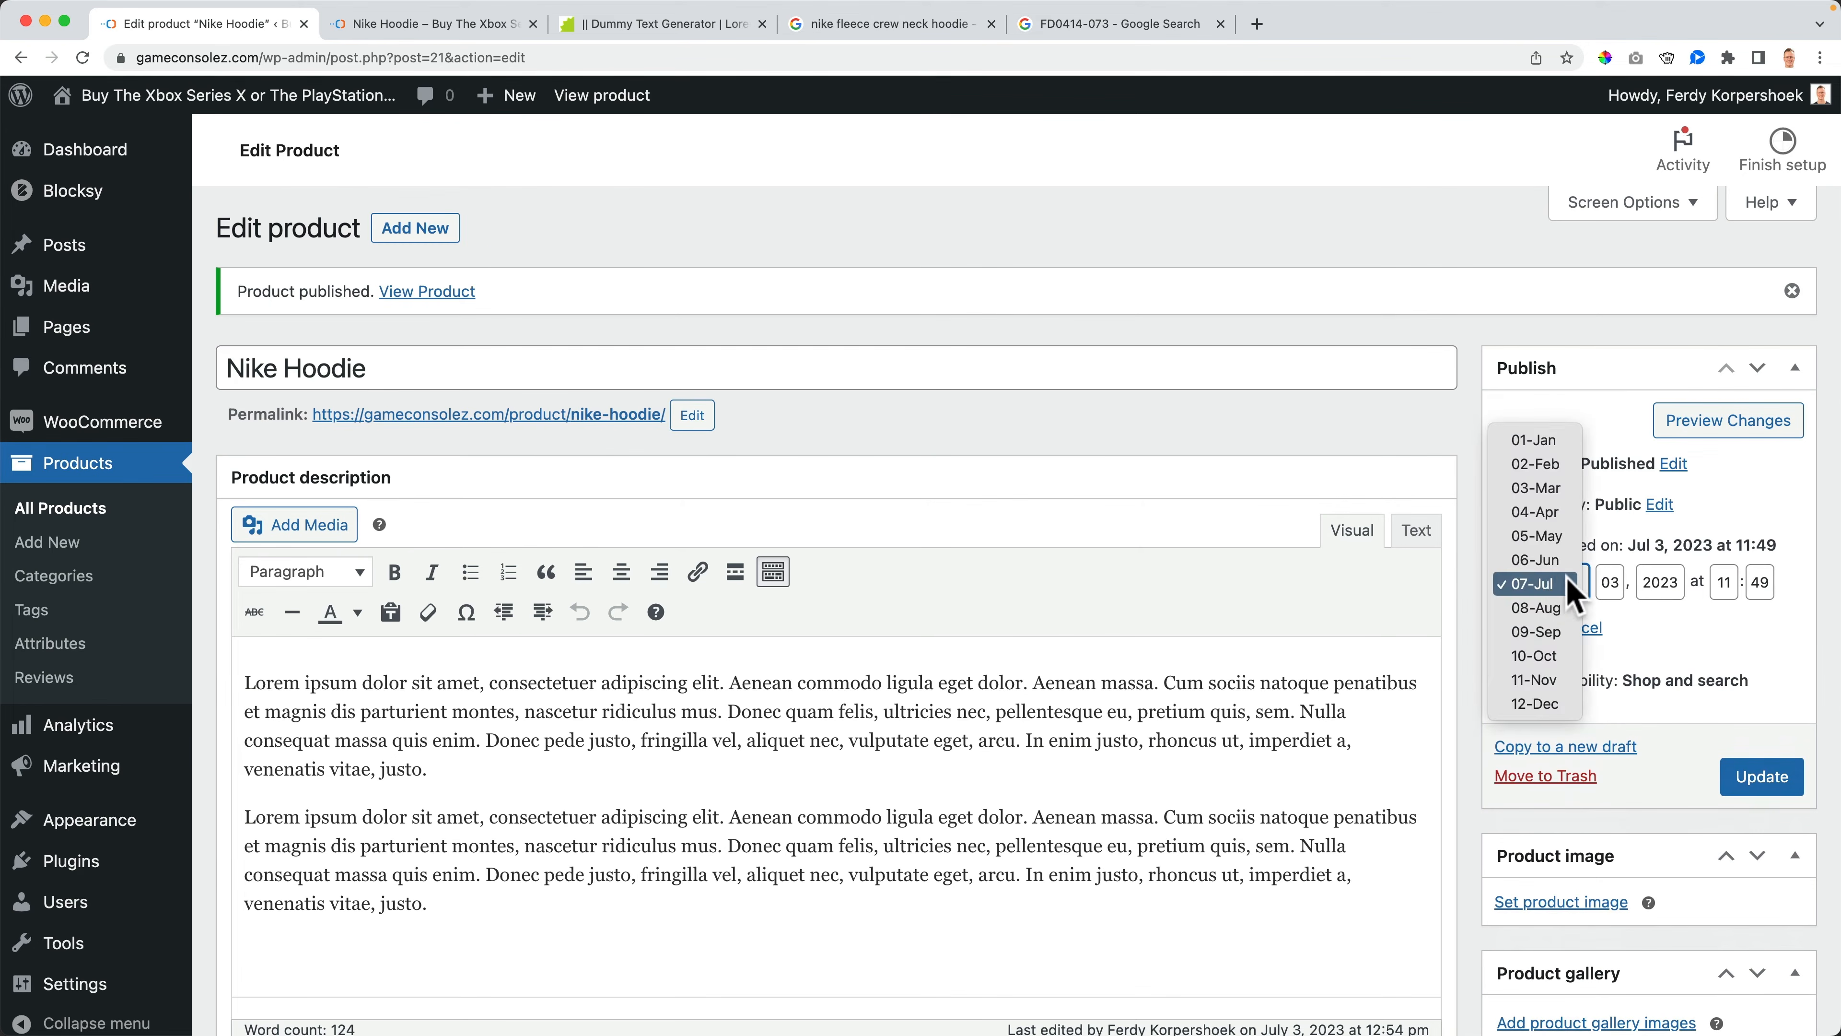
click(1613, 579)
drag(1622, 582, 1598, 582)
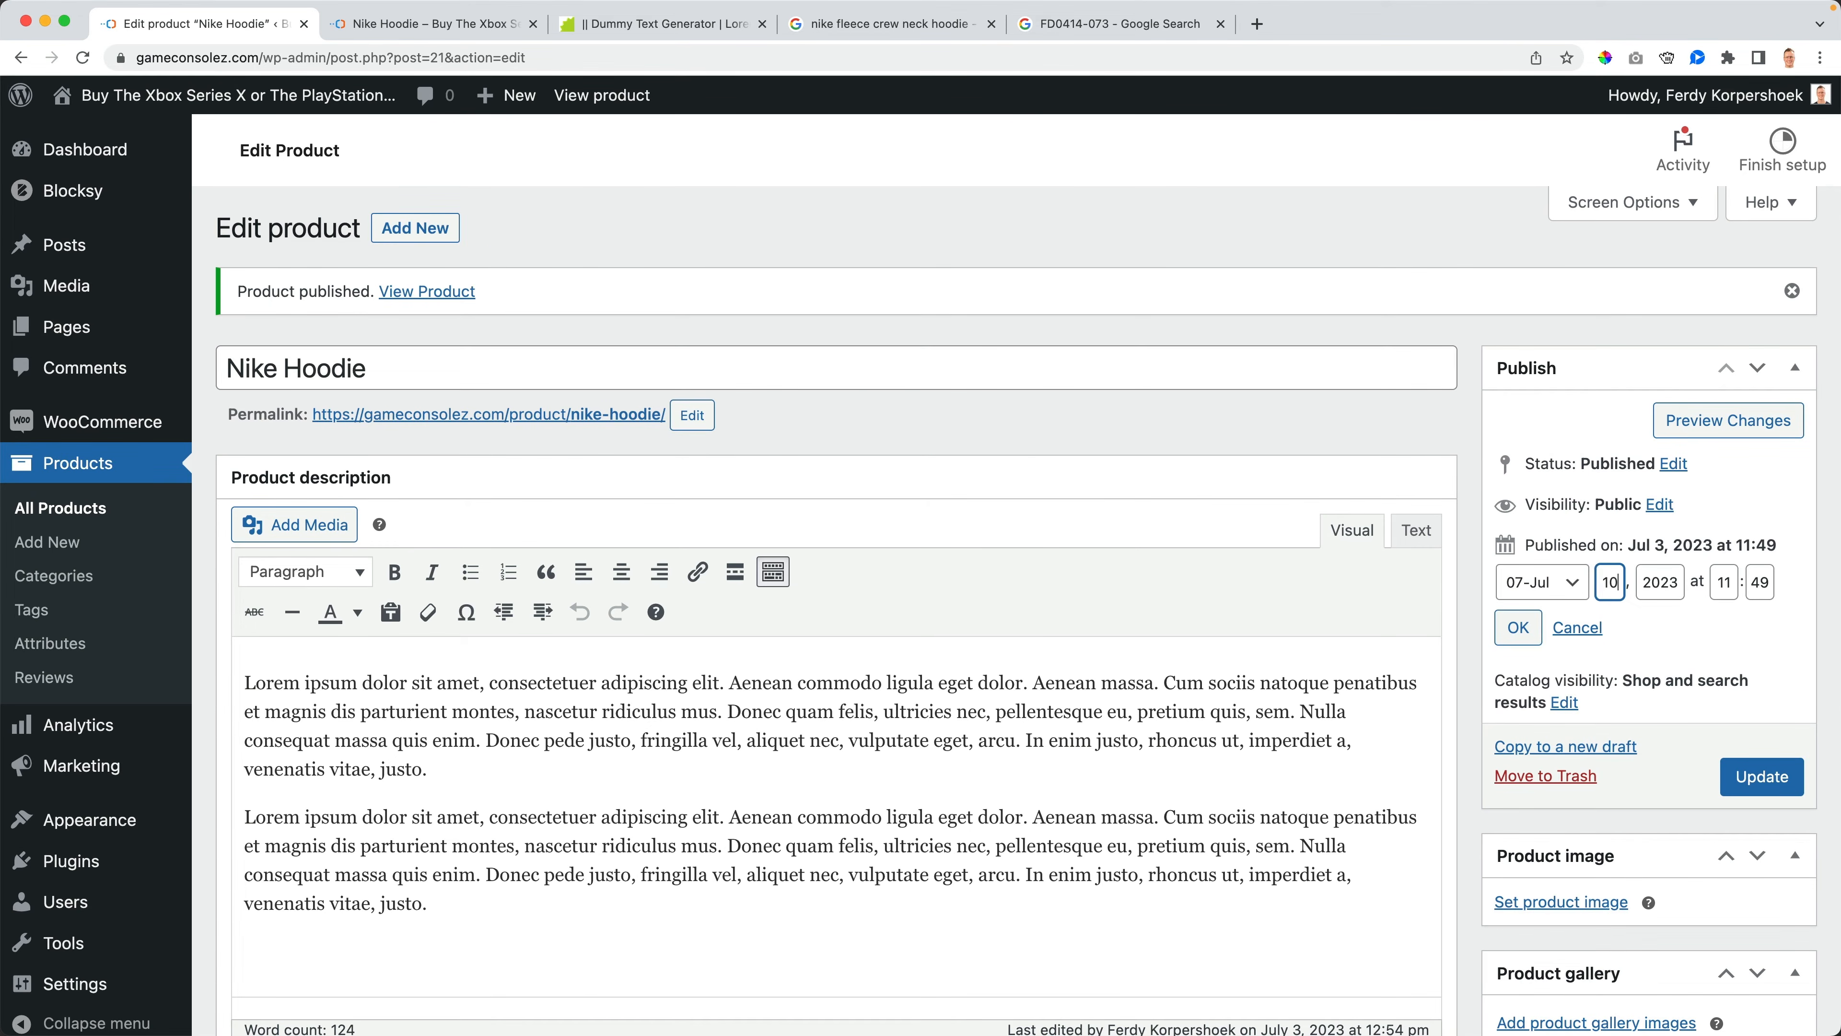
text(10)
click(1519, 628)
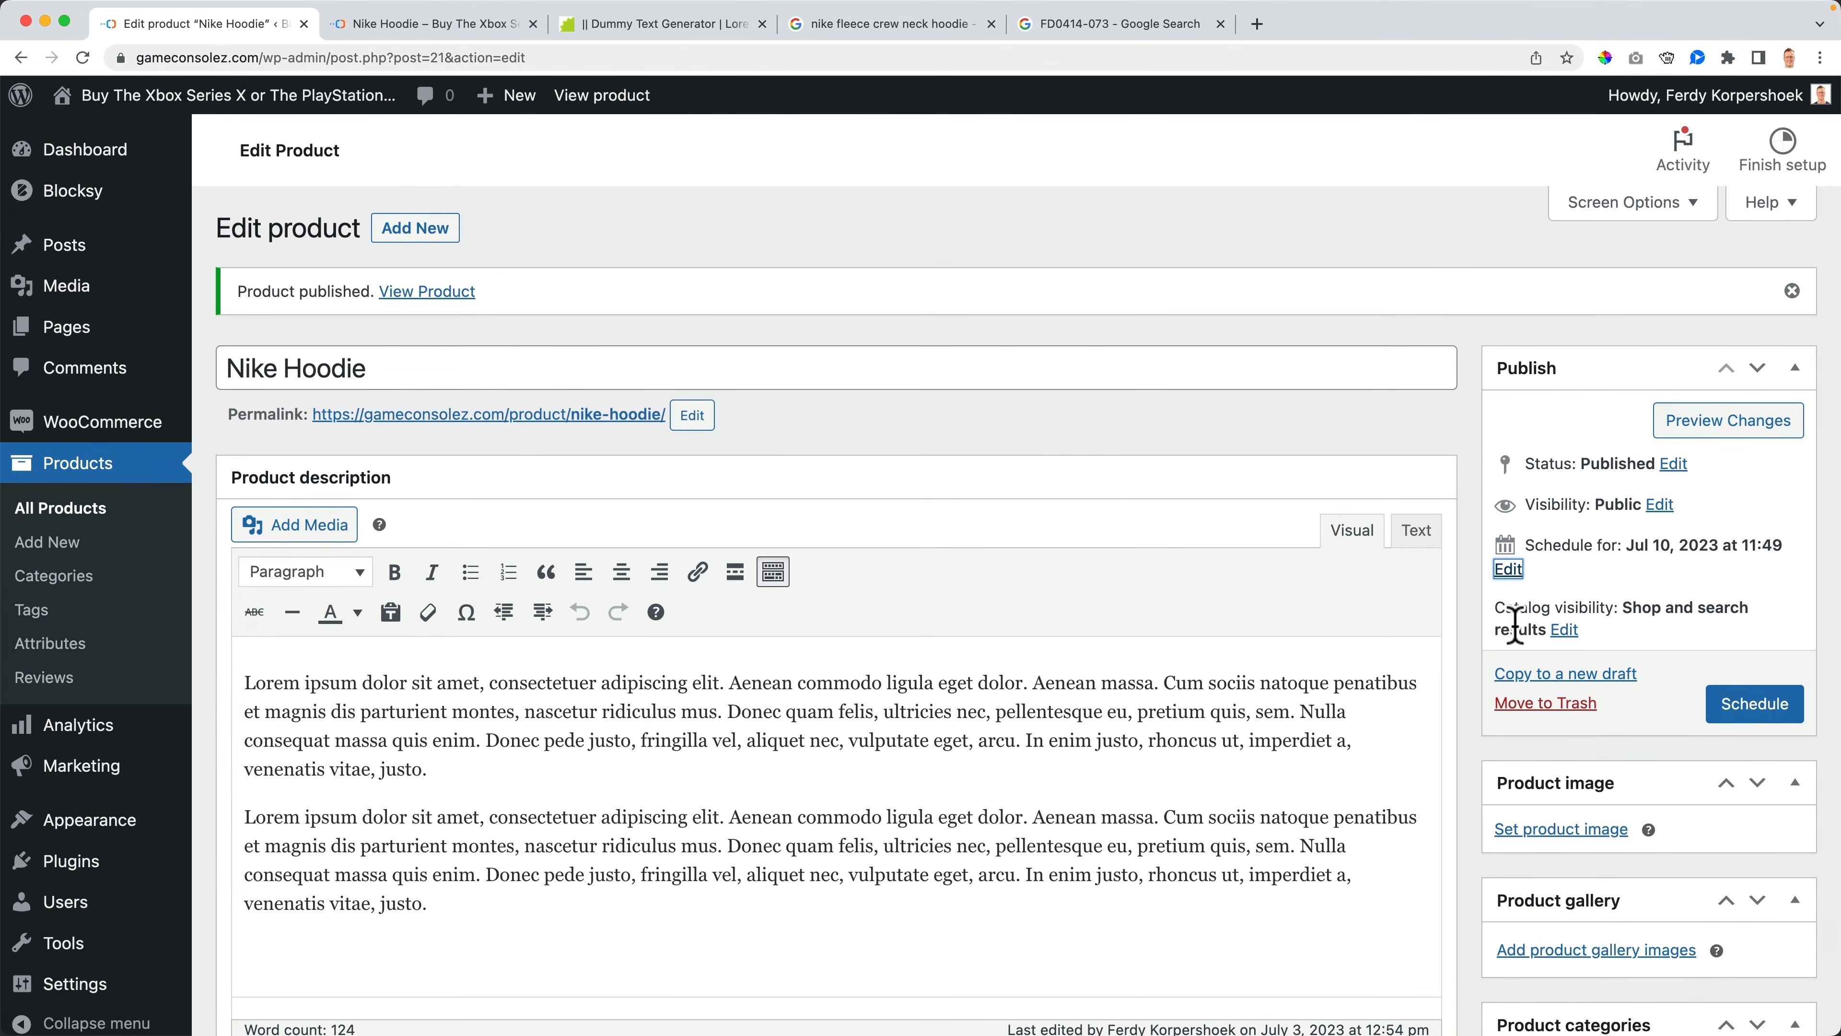
click(1758, 705)
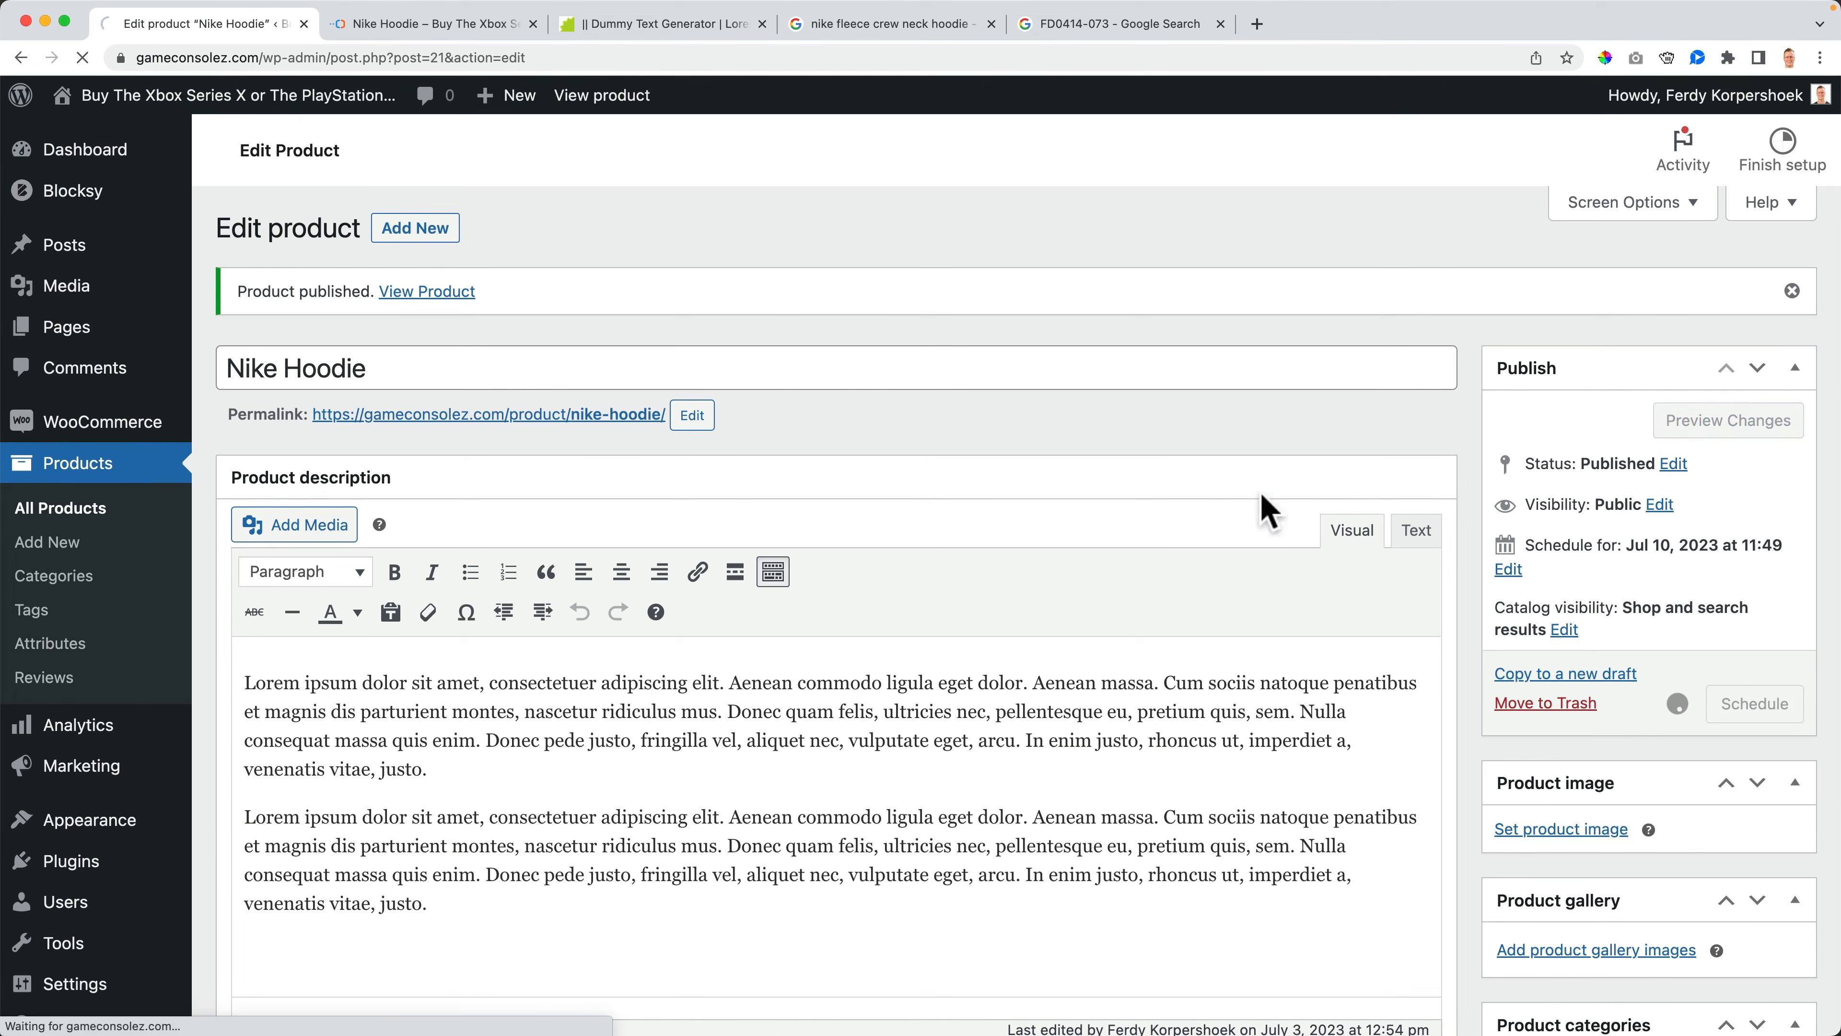
- Check the product page in the storefront tab, then open the shop in an incognito window and close it
click(407, 23)
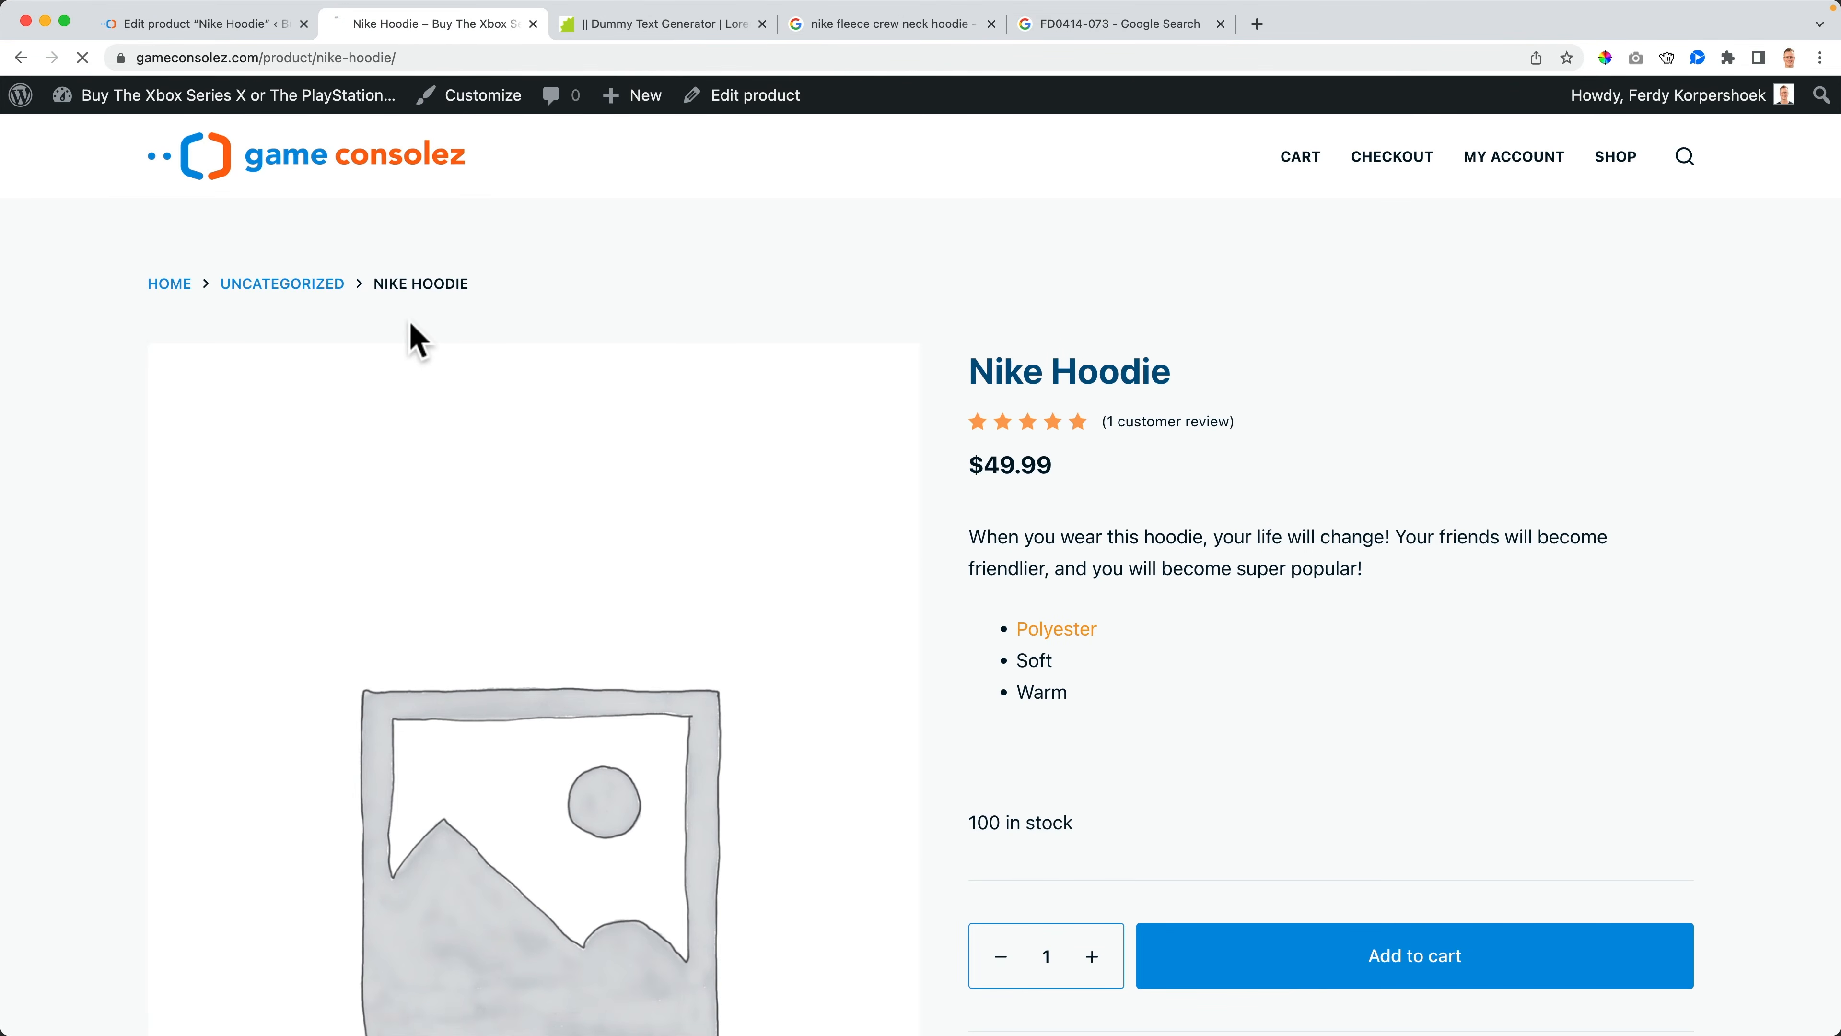
scroll(994, 407, down, 8)
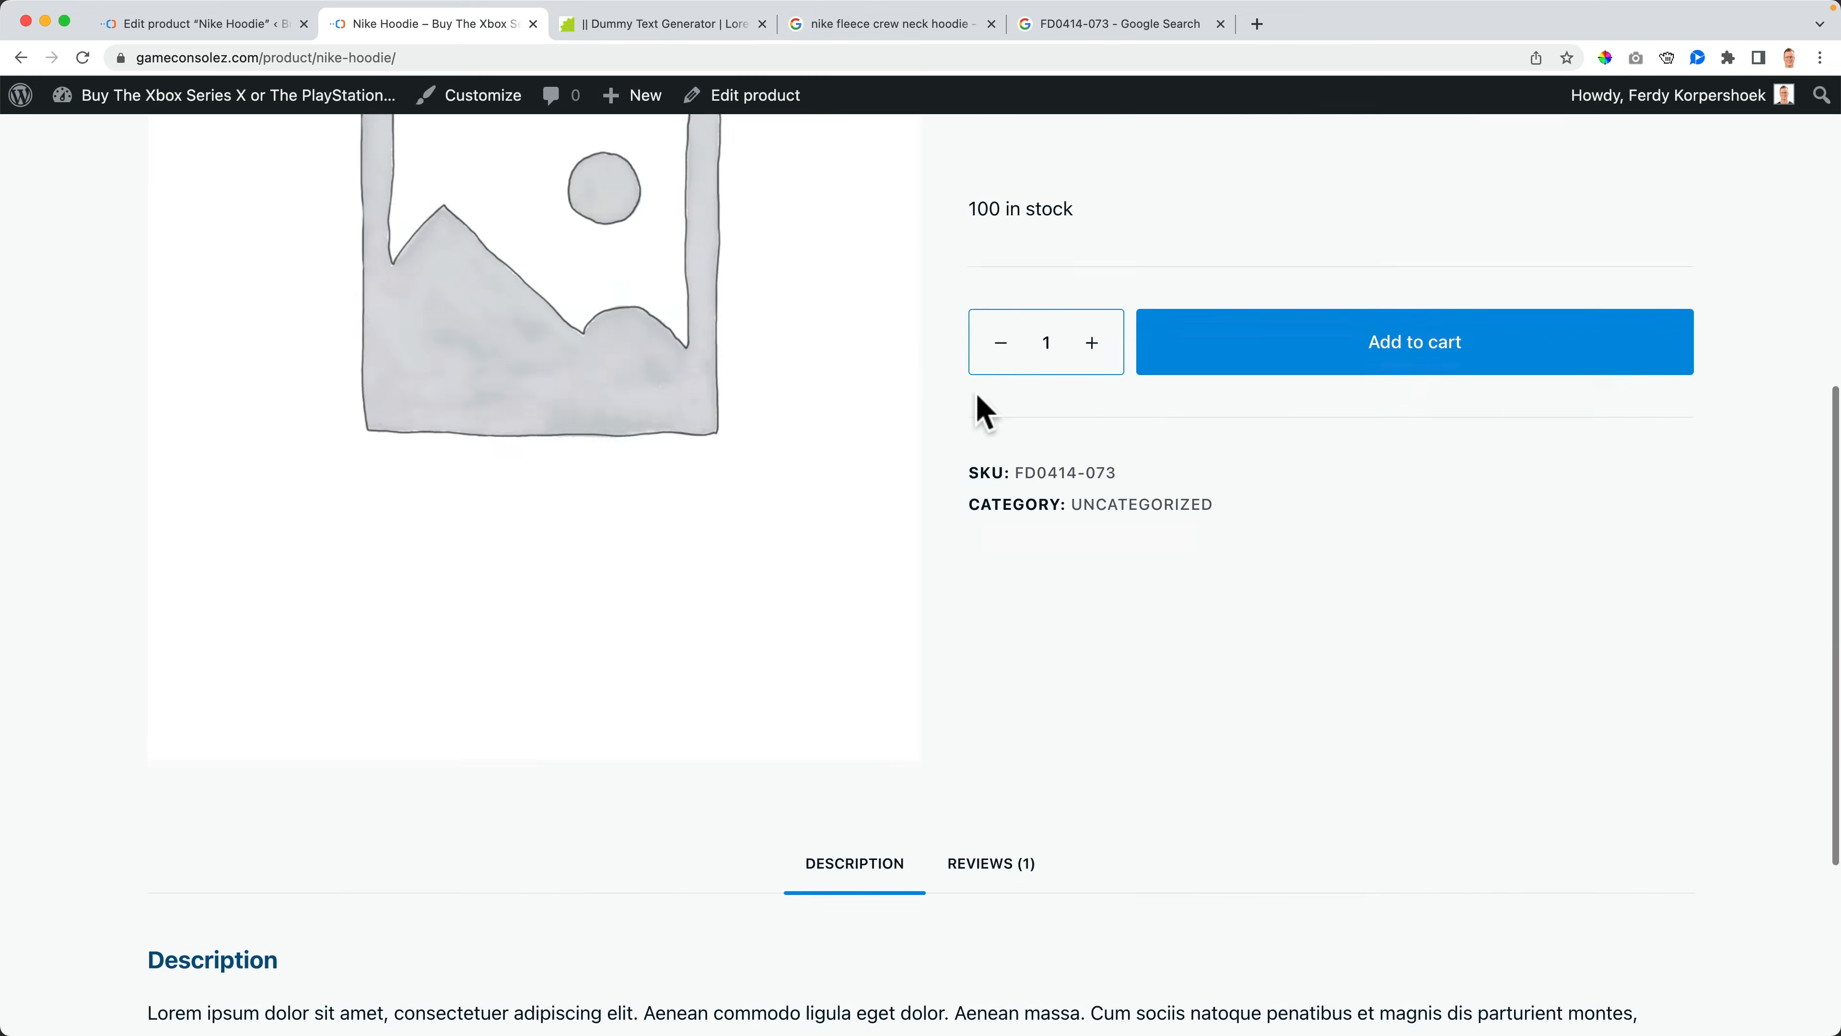
scroll(978, 404, up, 8)
right_click(265, 116)
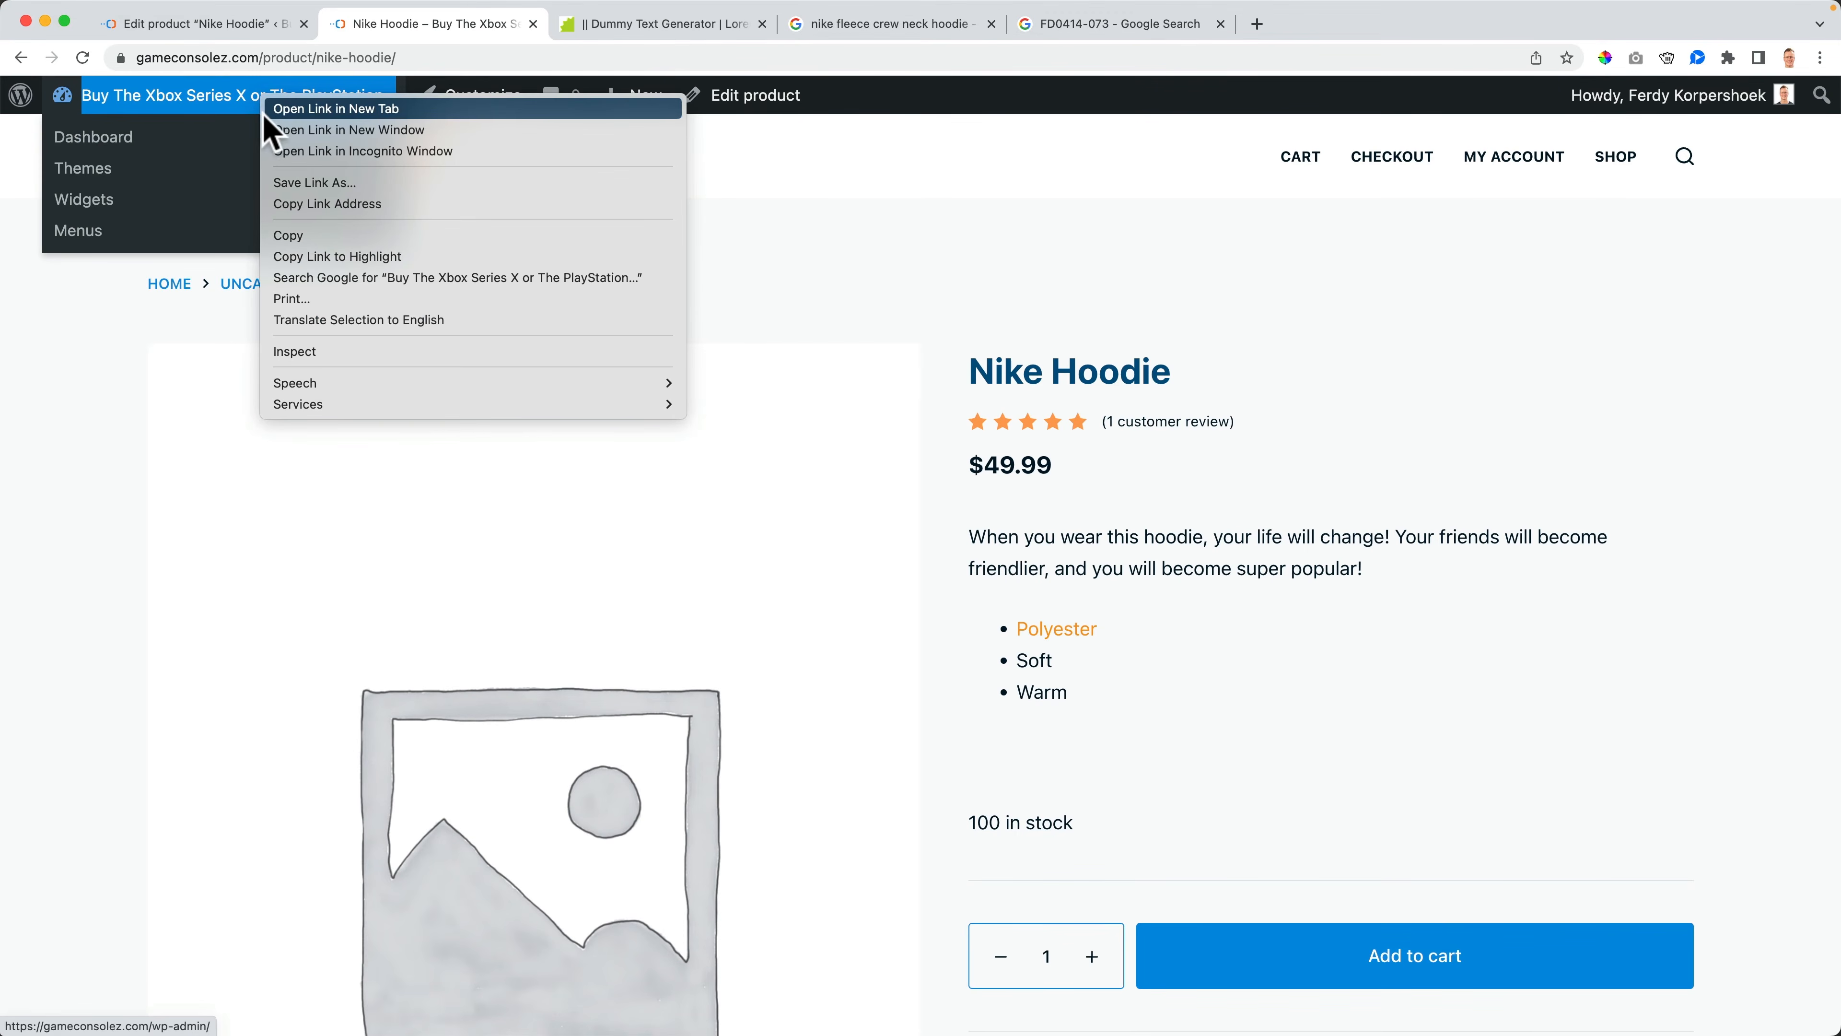
click(210, 29)
click(210, 24)
right_click(184, 112)
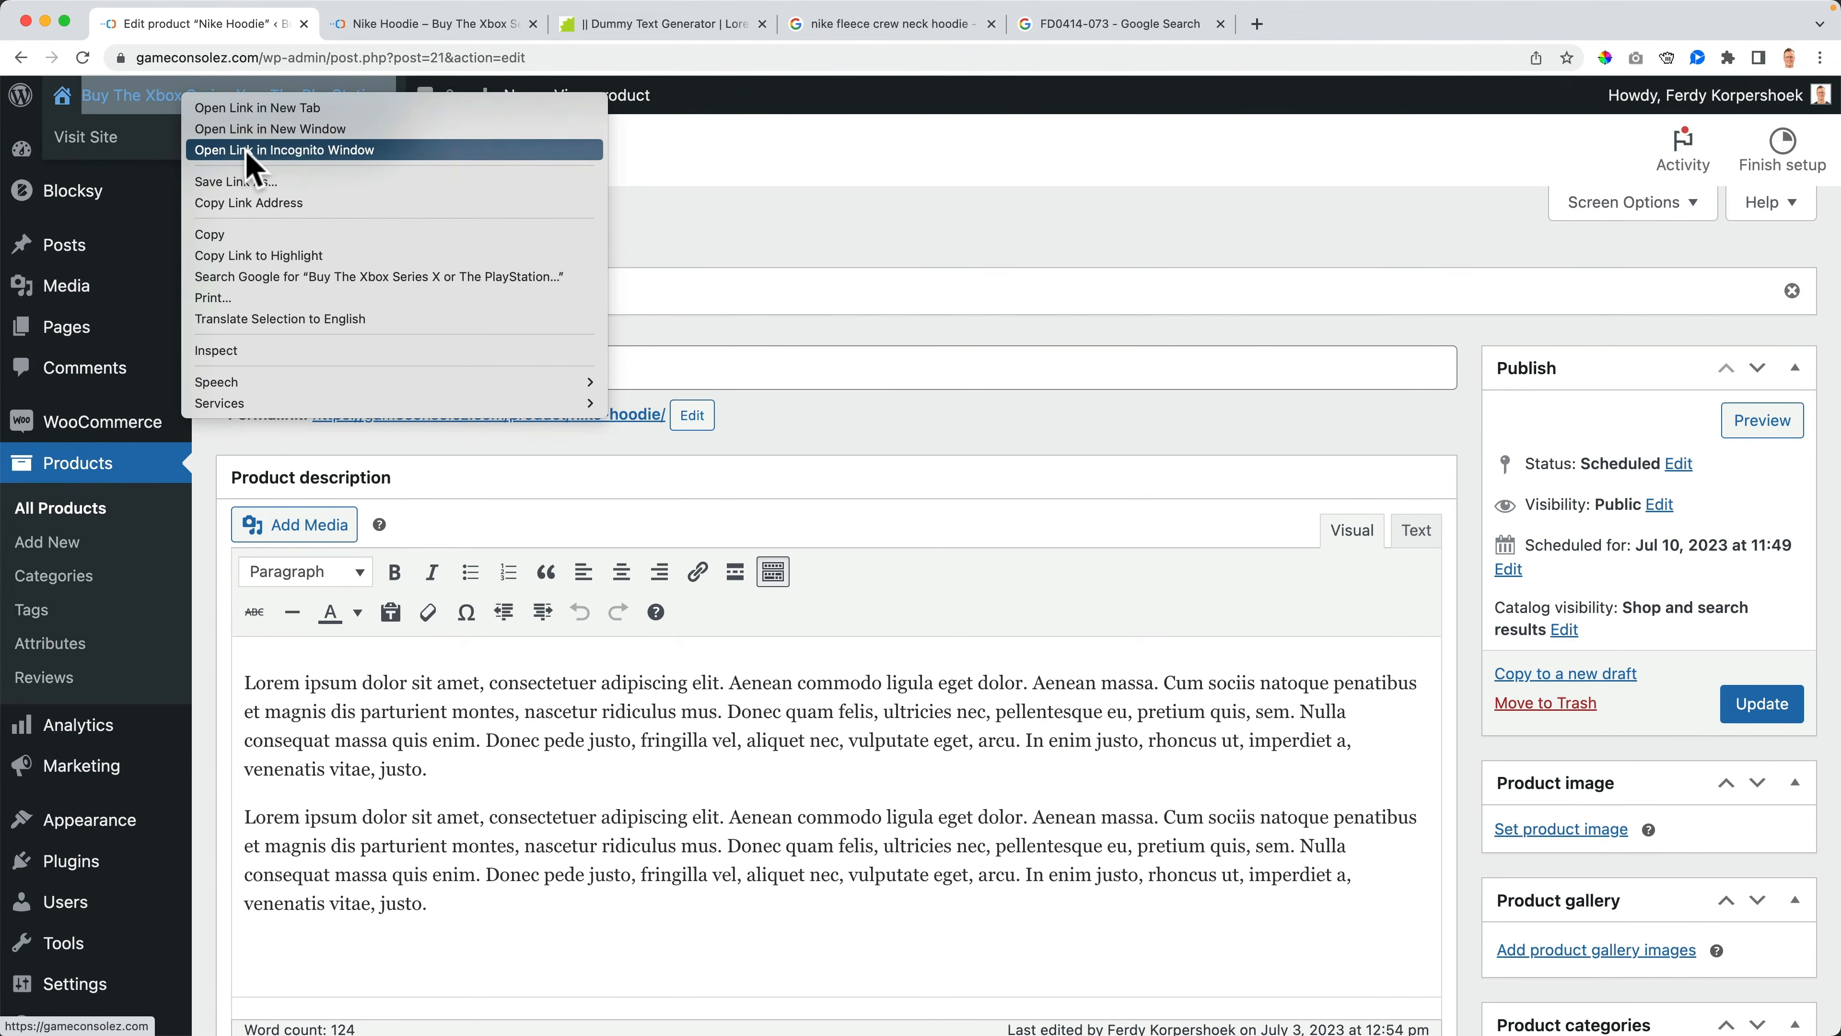
click(251, 155)
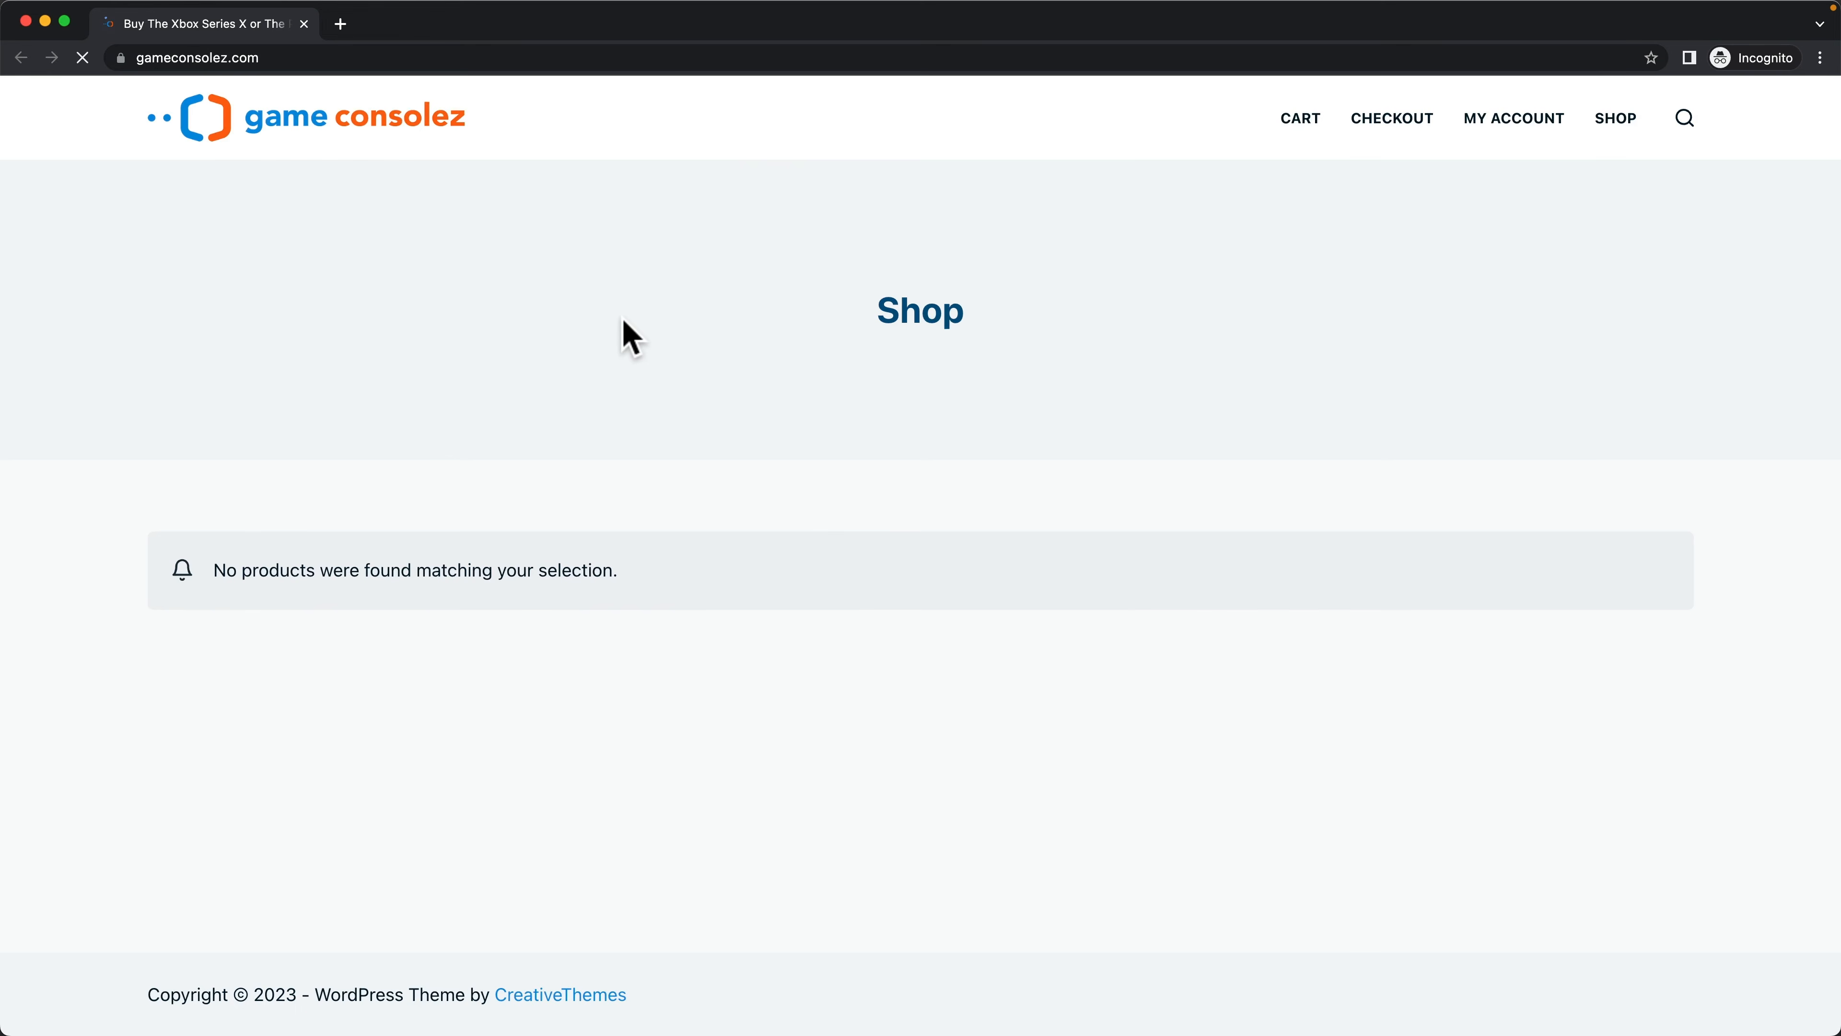
click(25, 22)
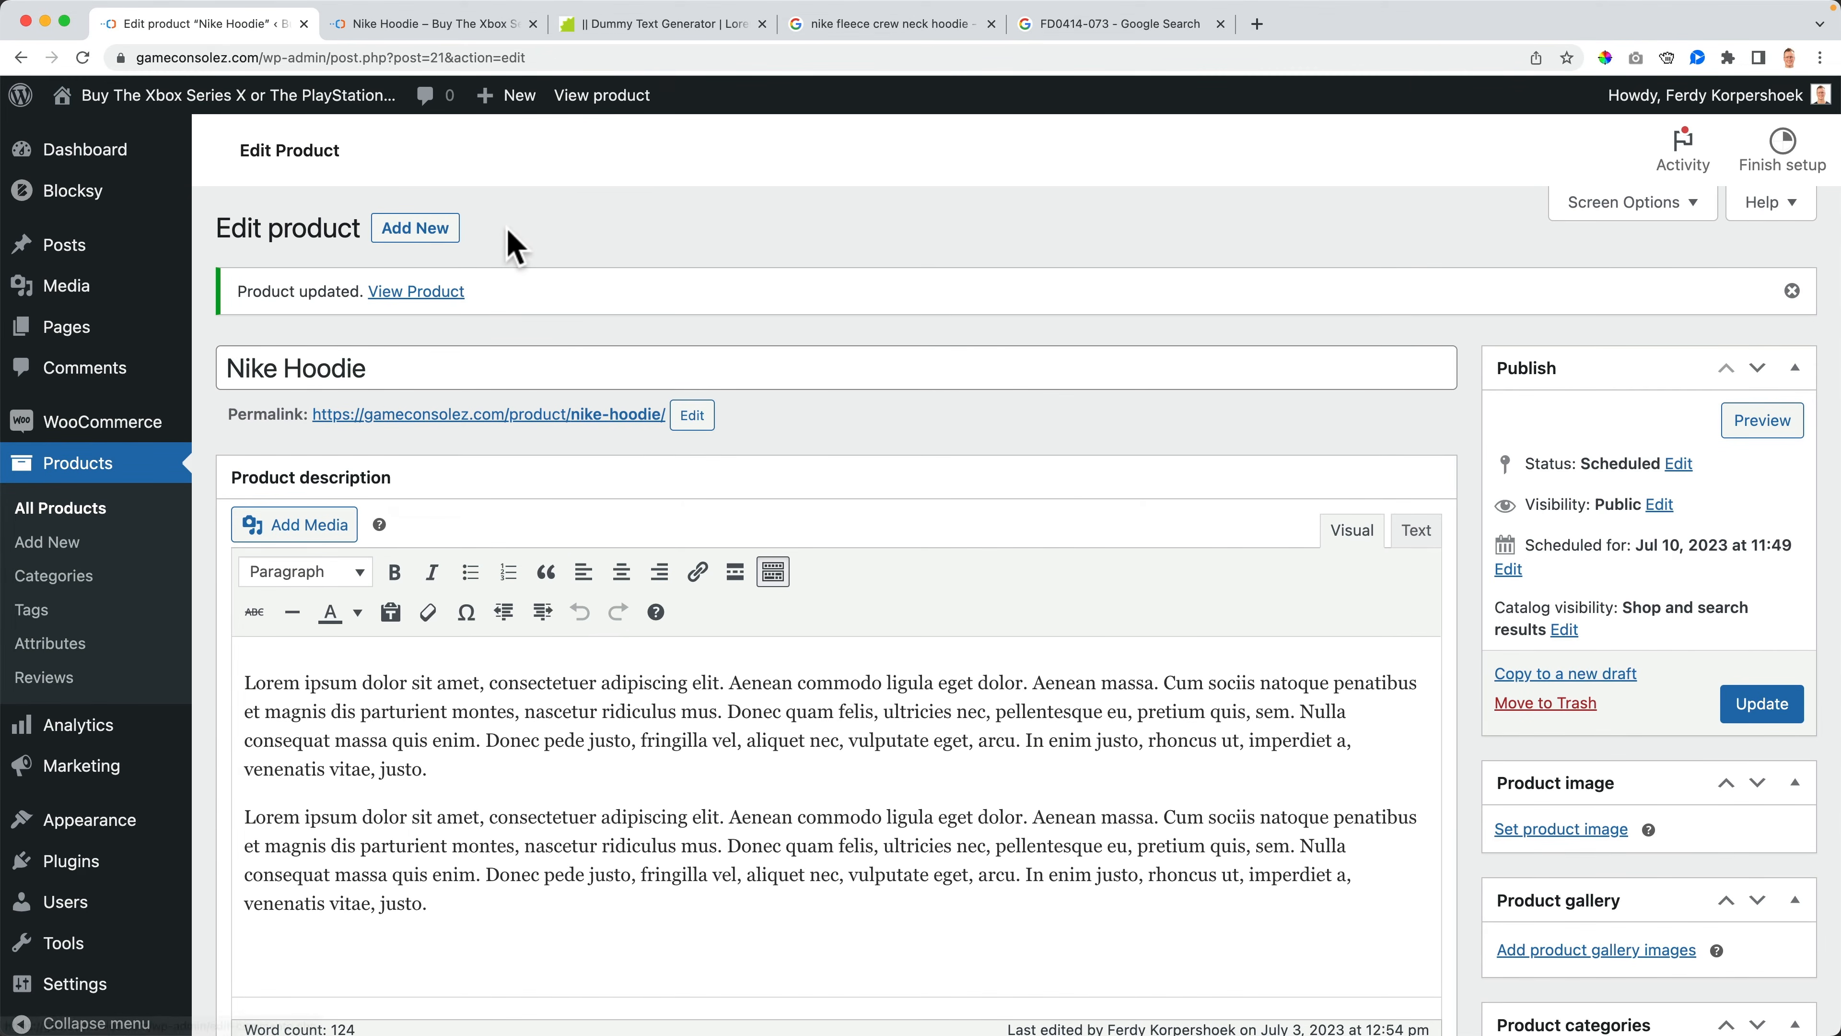
click(406, 28)
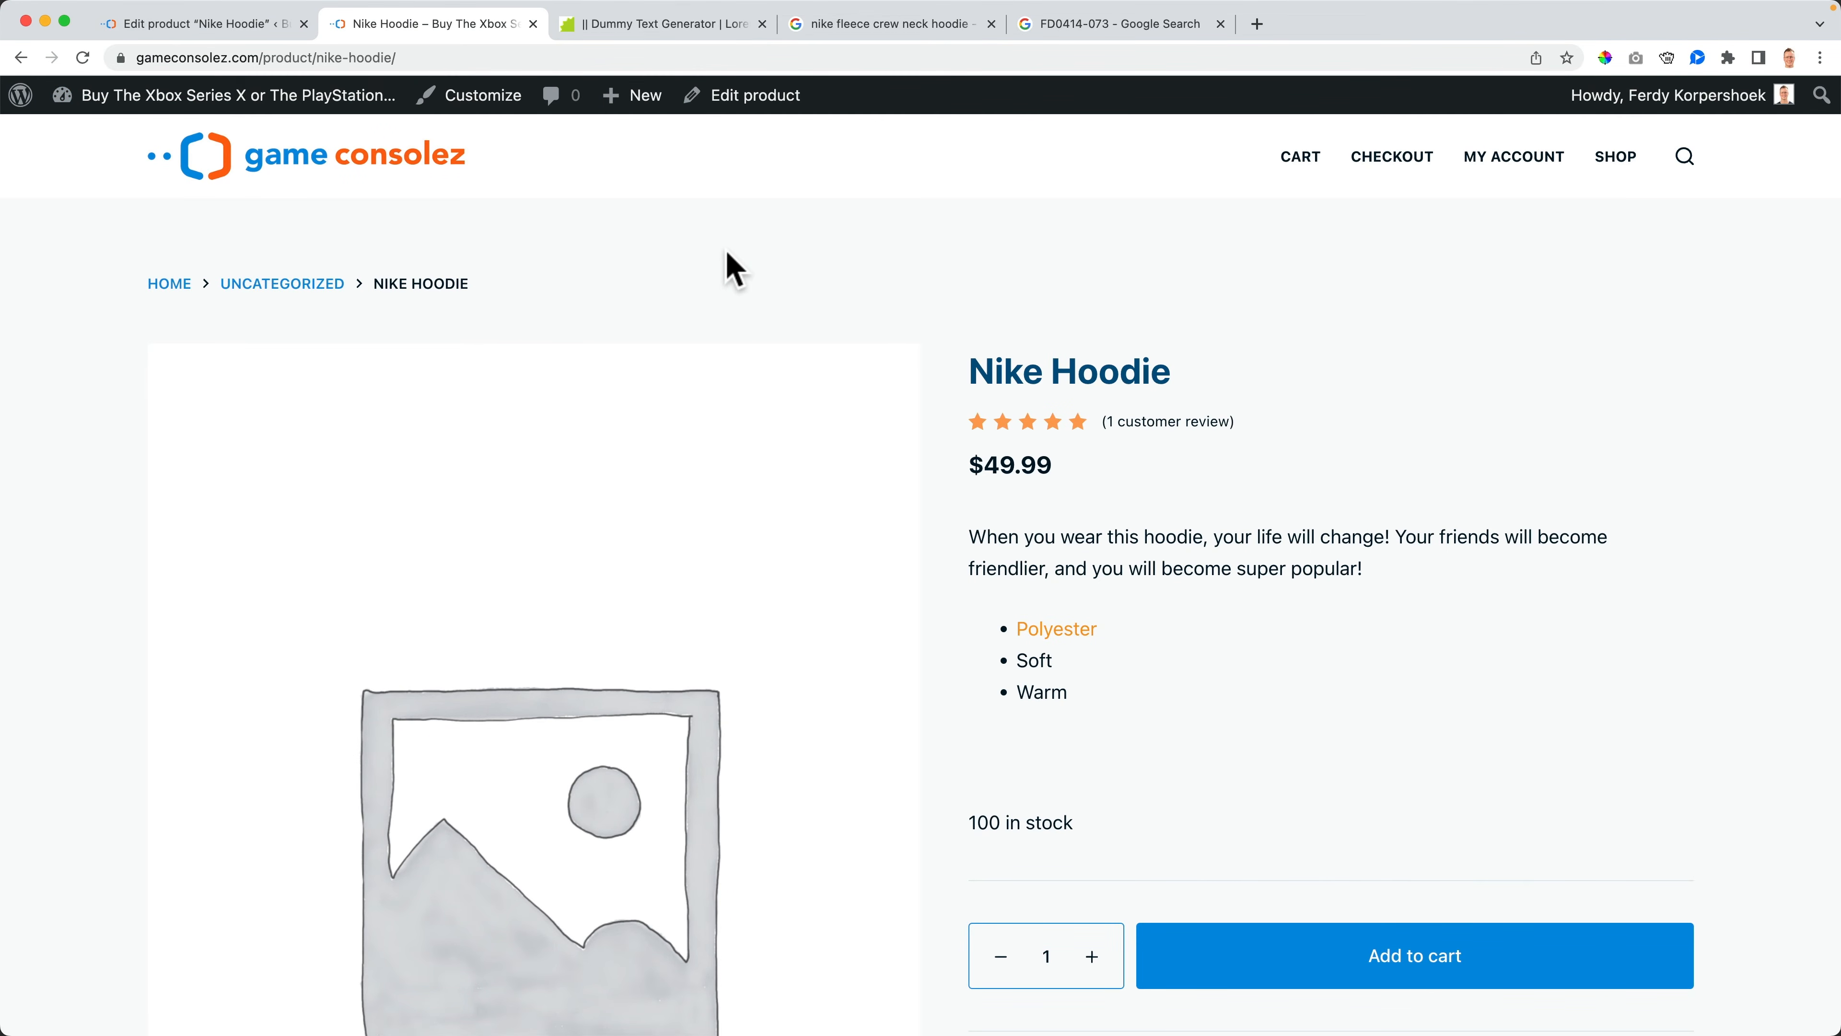
click(231, 24)
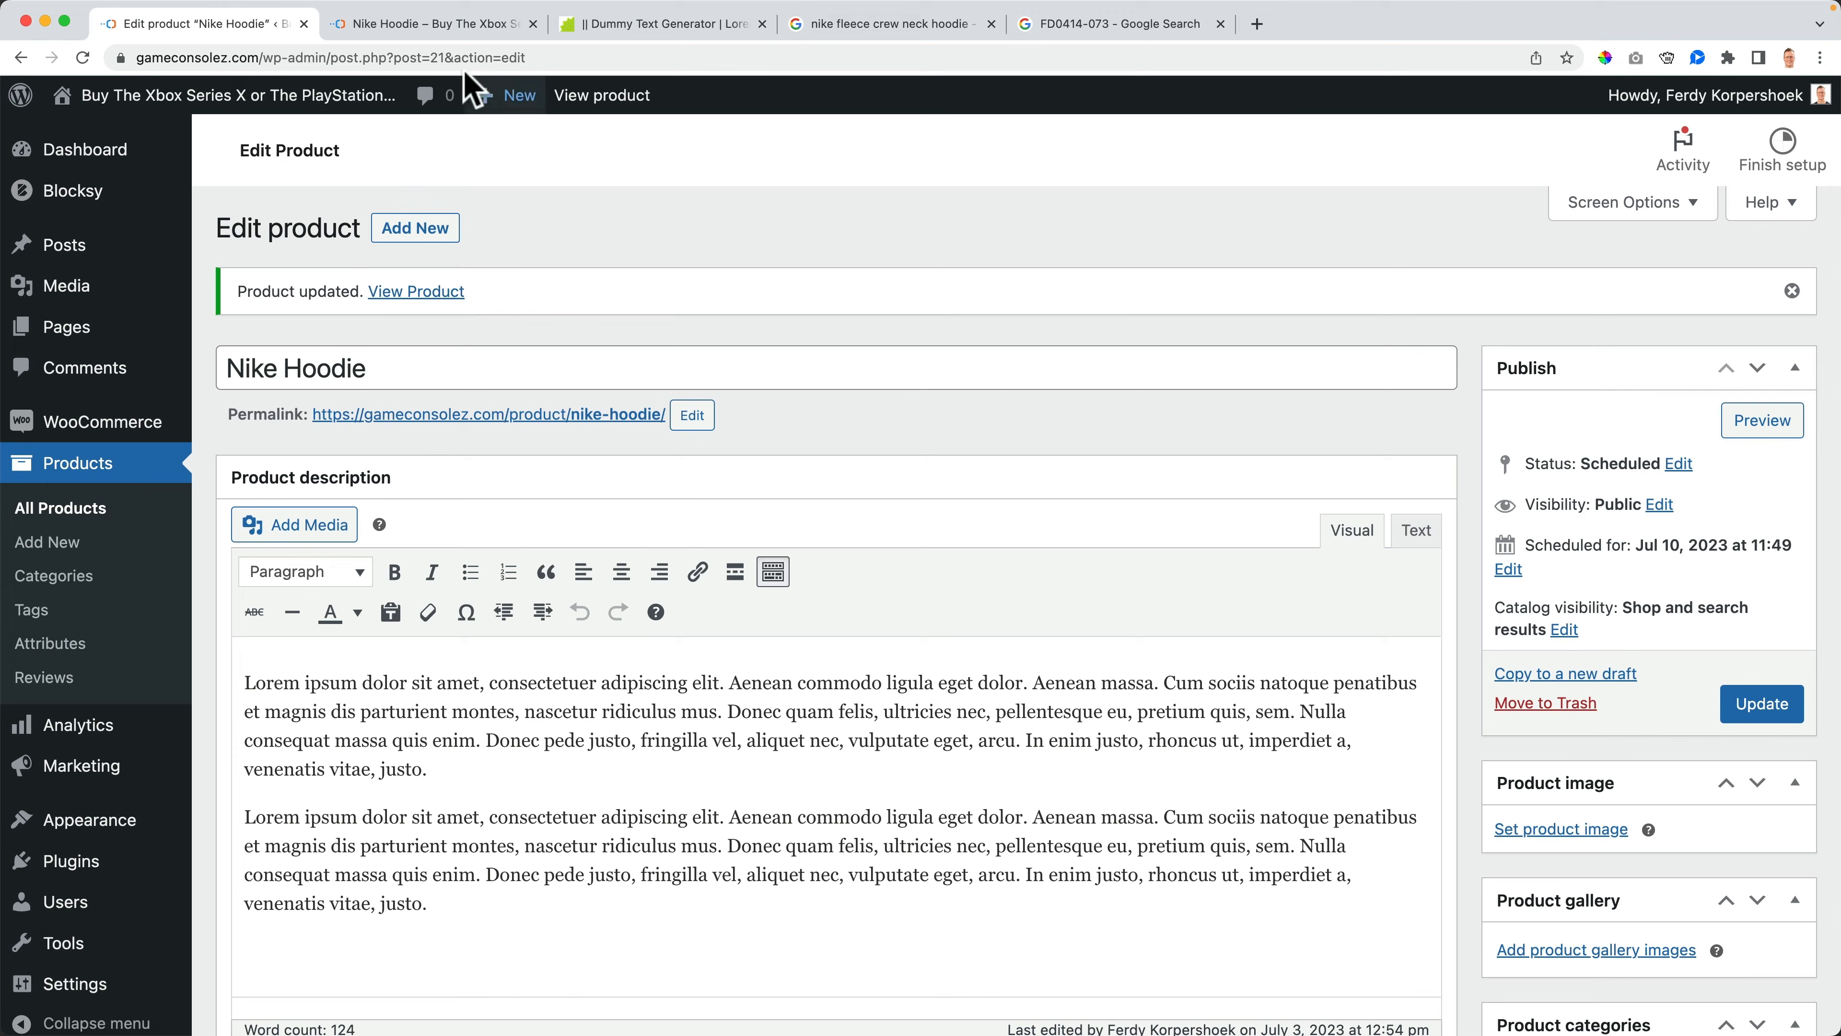
click(435, 28)
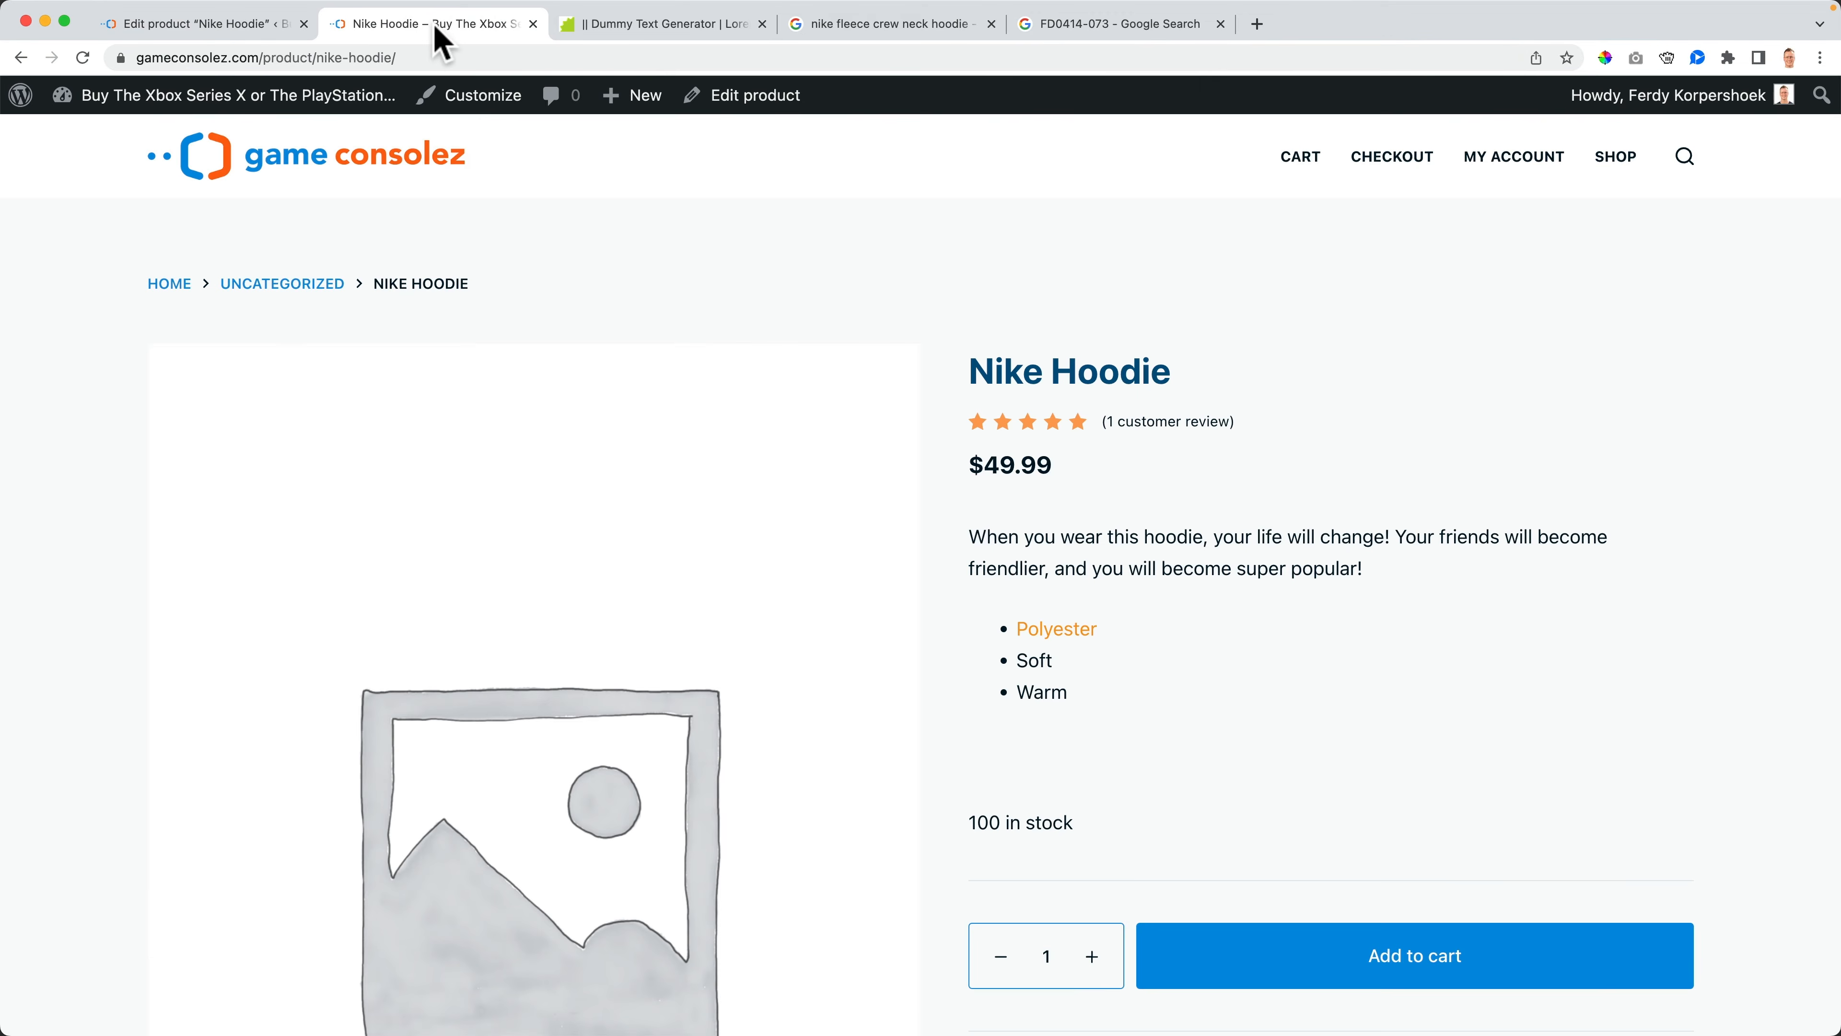
click(273, 27)
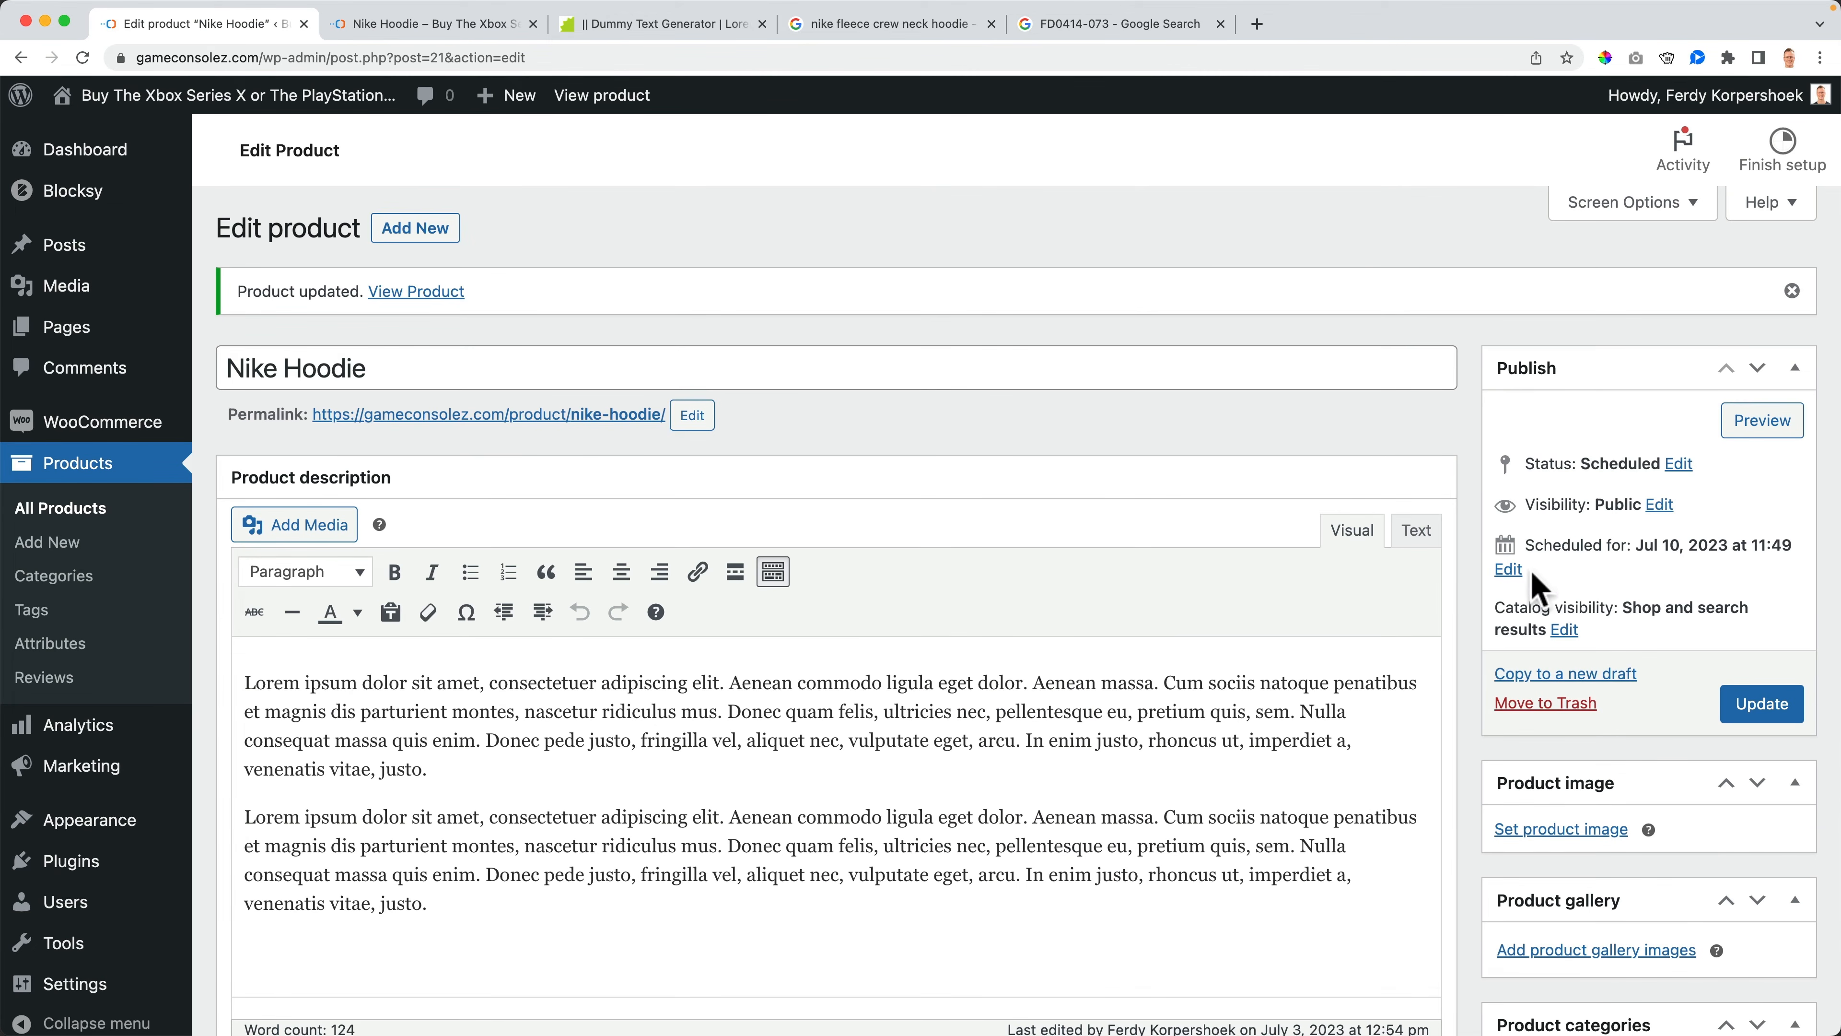
- Set the publish date to Jul 1, 2023 at 00:00 and publish the Nike Hoodie
click(1512, 569)
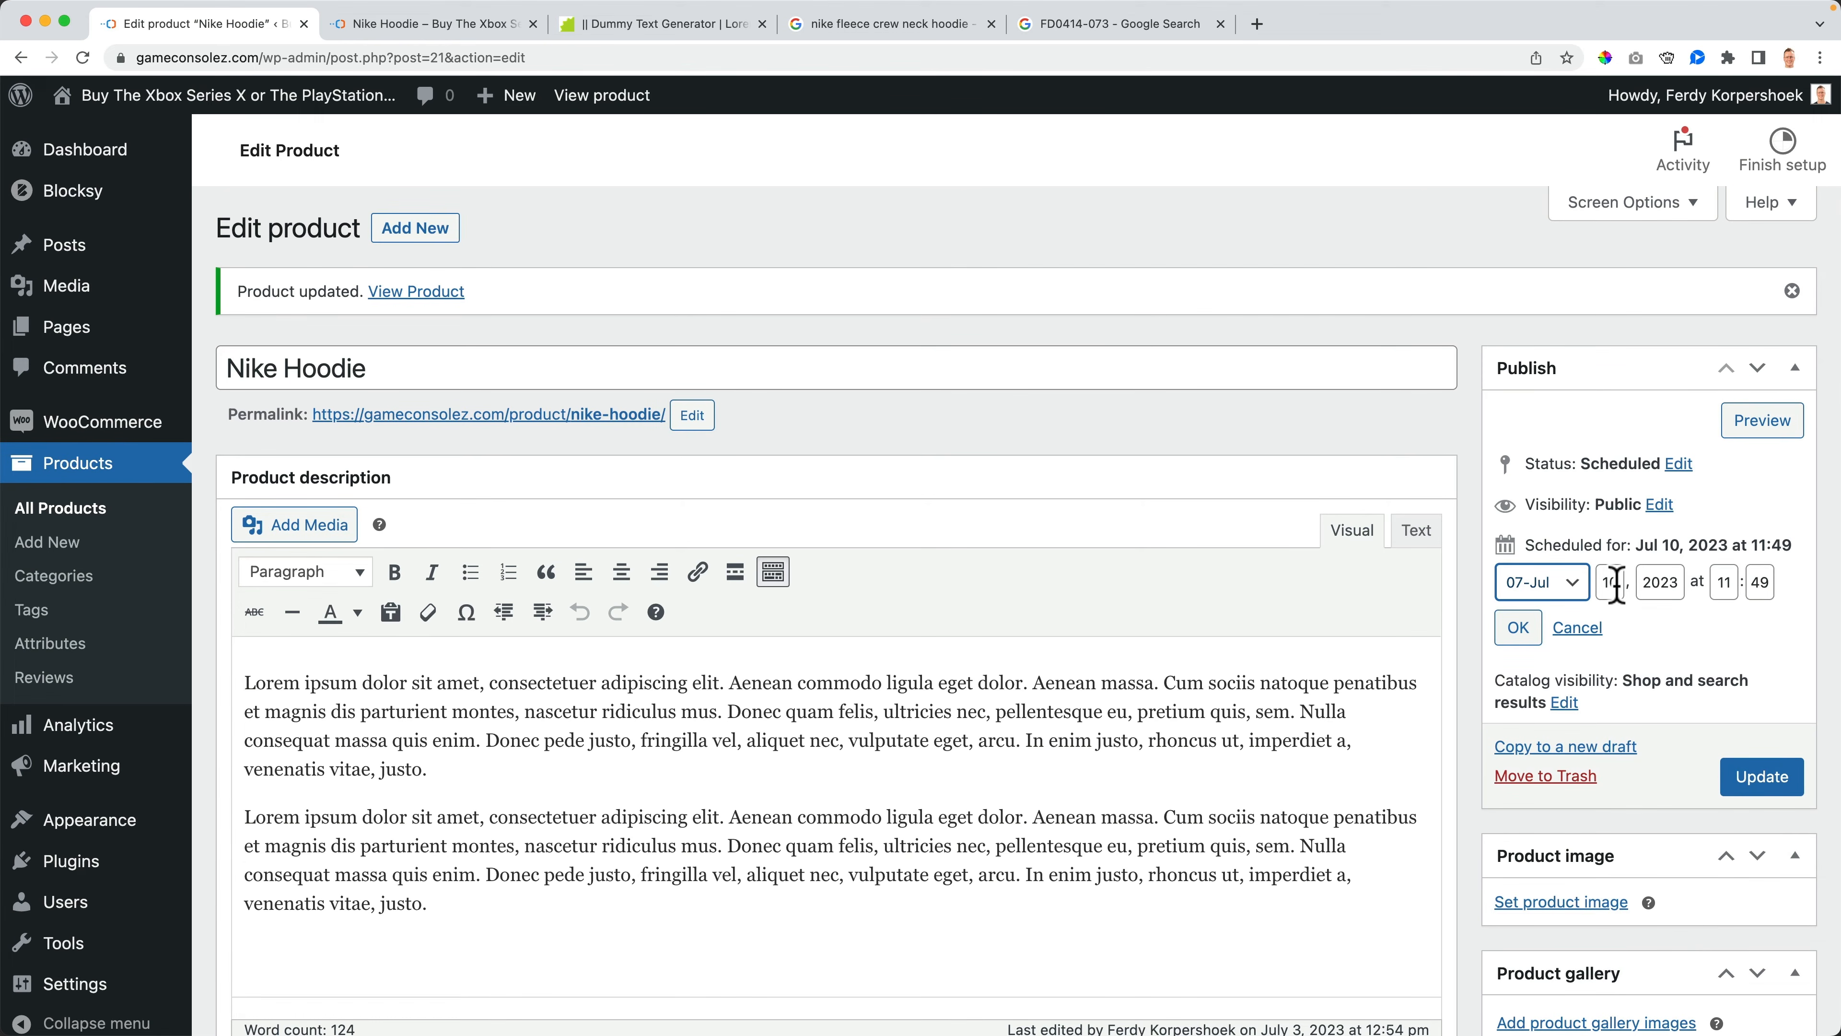
drag(1738, 588, 1711, 588)
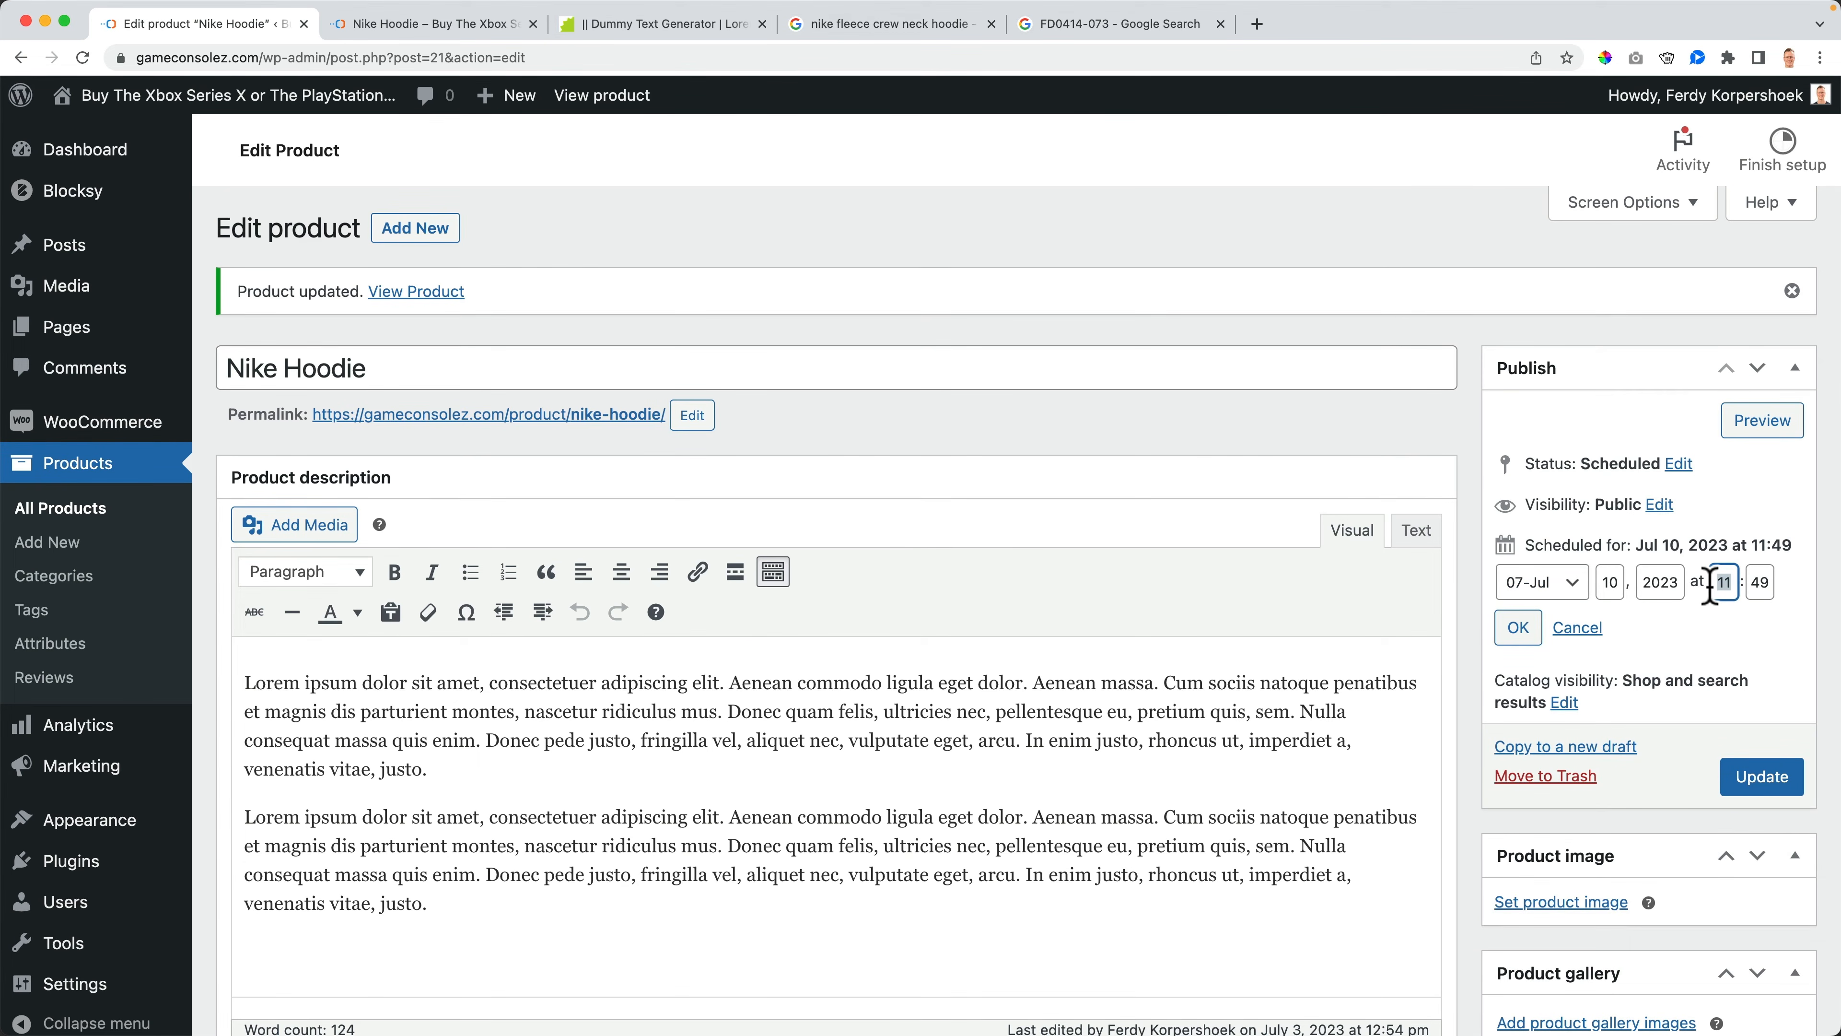
text(00)
key(Tab)
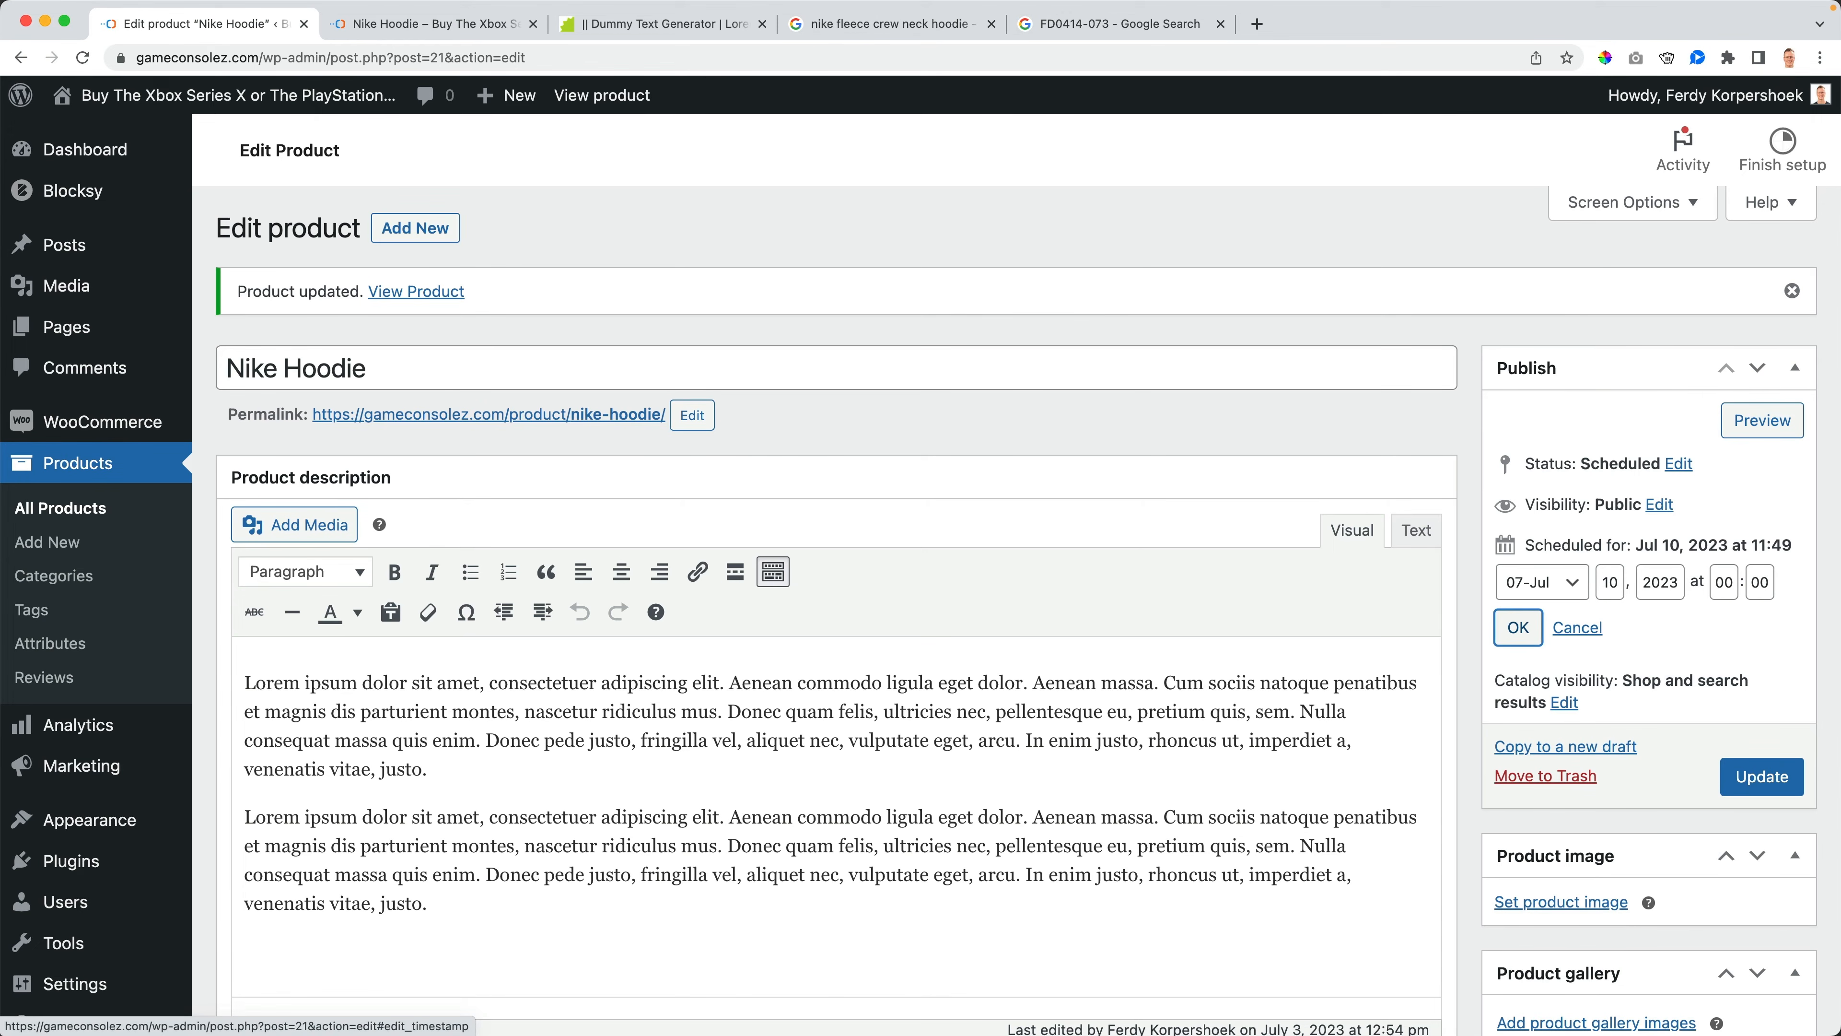
drag(1622, 586, 1592, 593)
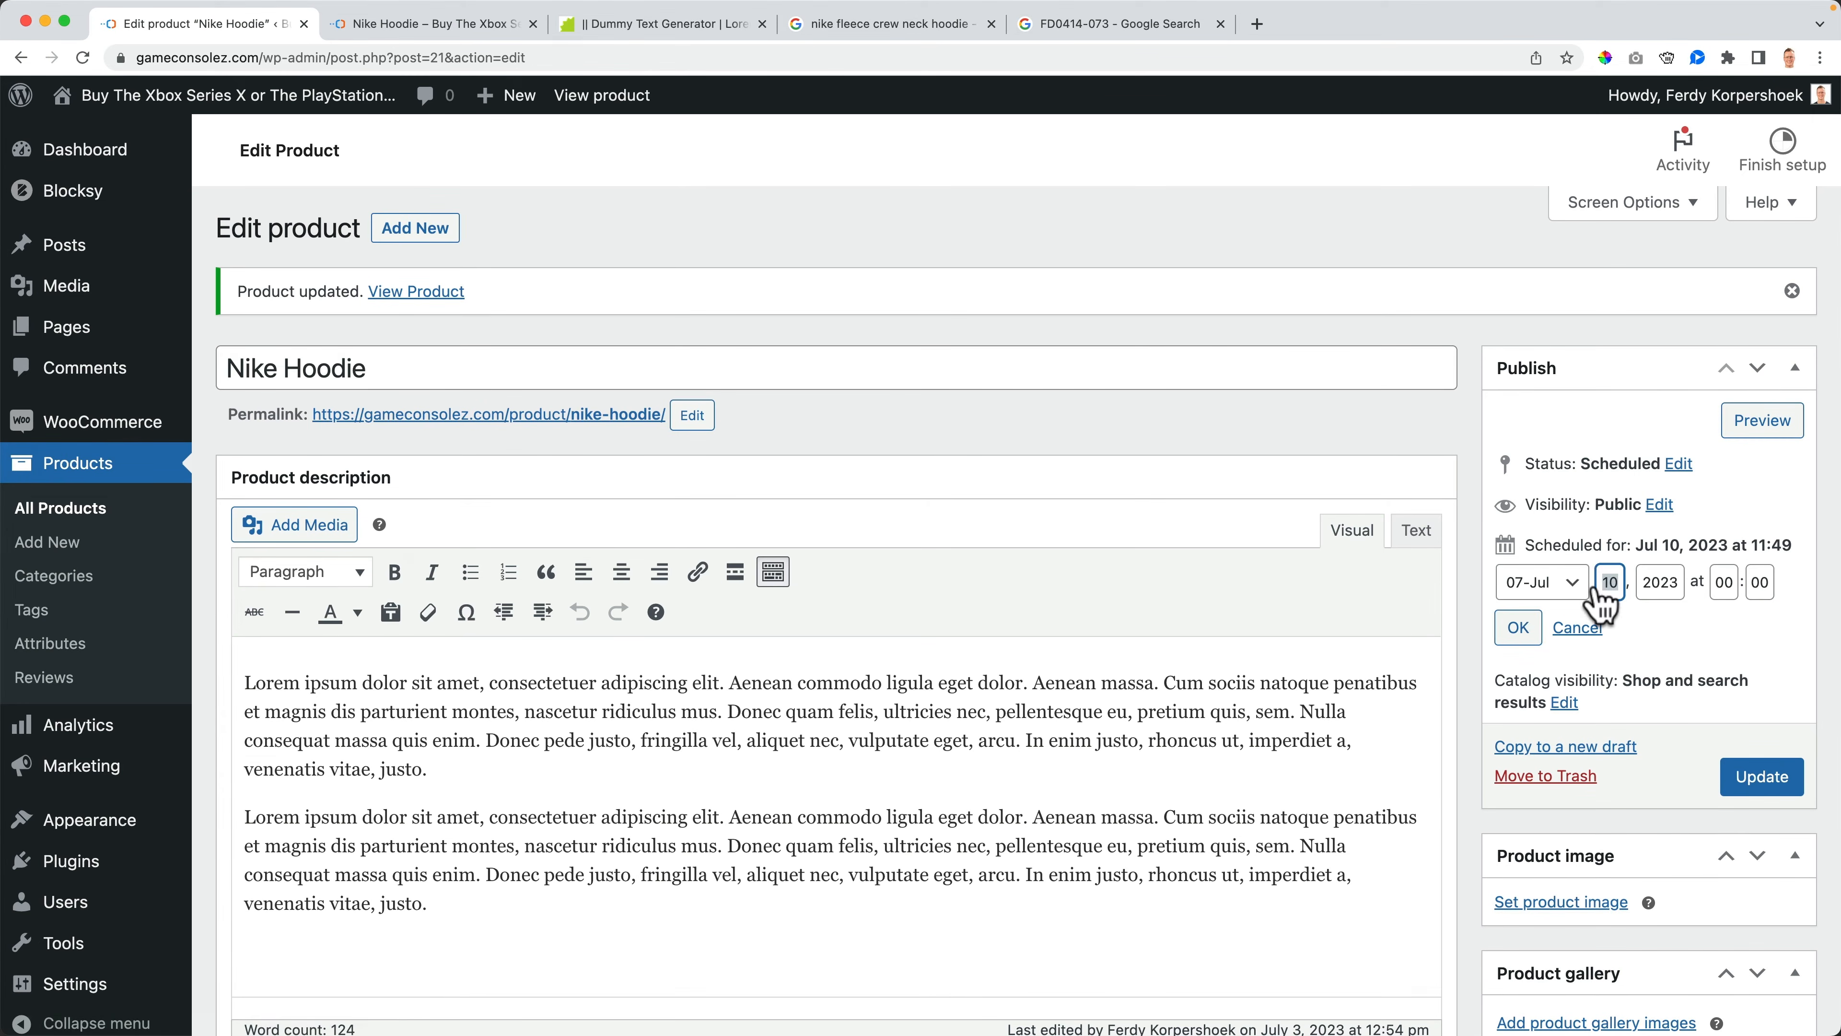
text(1)
key(Tab)
click(1518, 627)
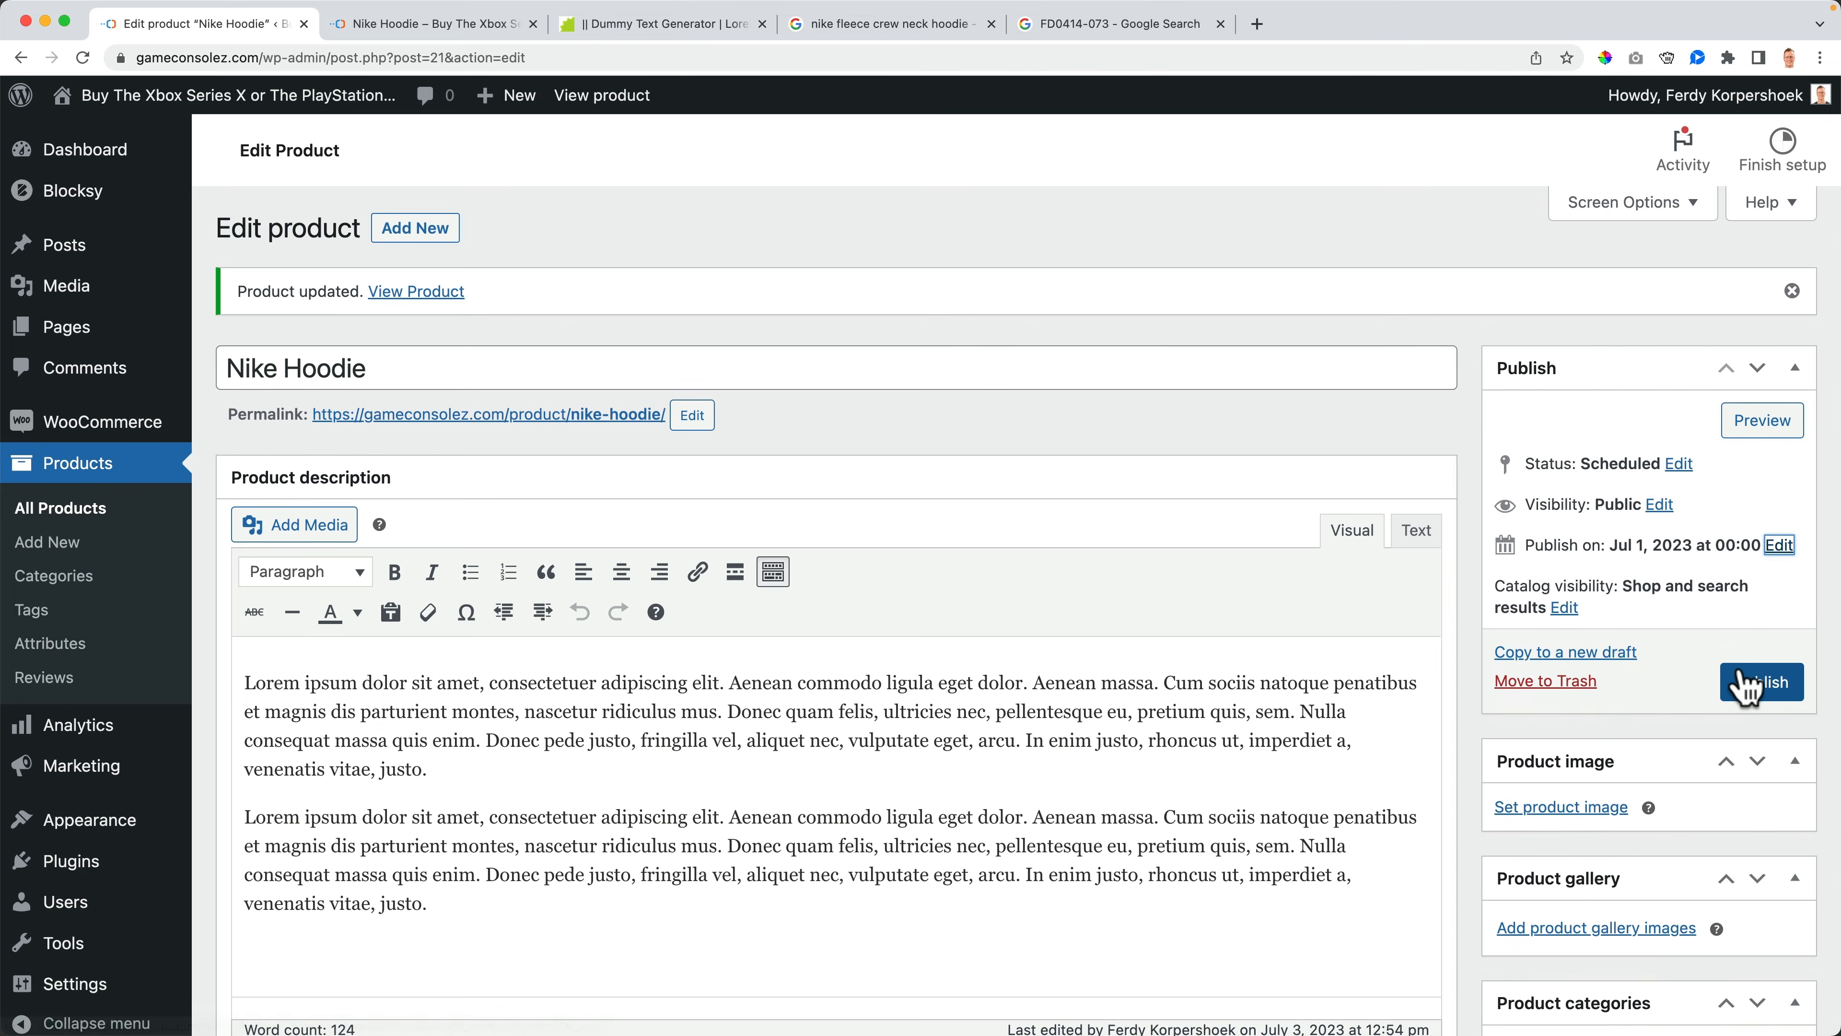
click(1762, 682)
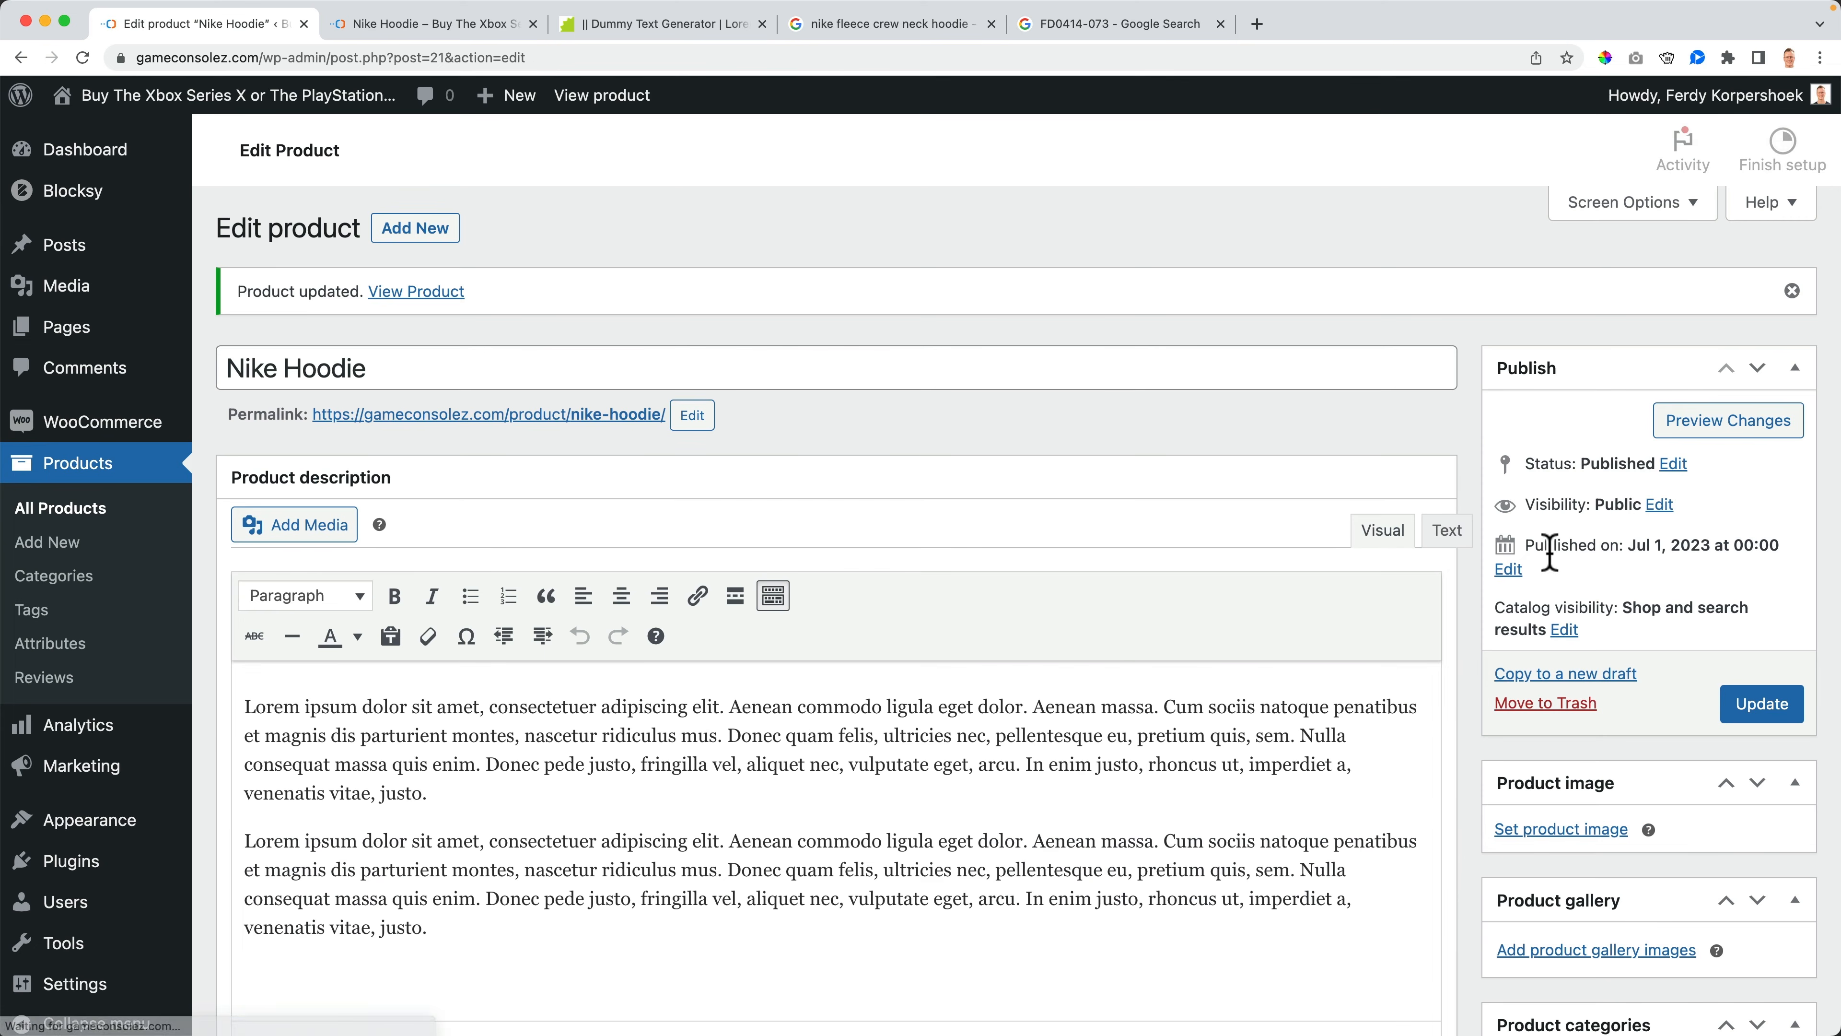
- Open the catalog visibility options, then view the shop page listing in the storefront tab
click(1566, 631)
scroll(1588, 624, down, 3)
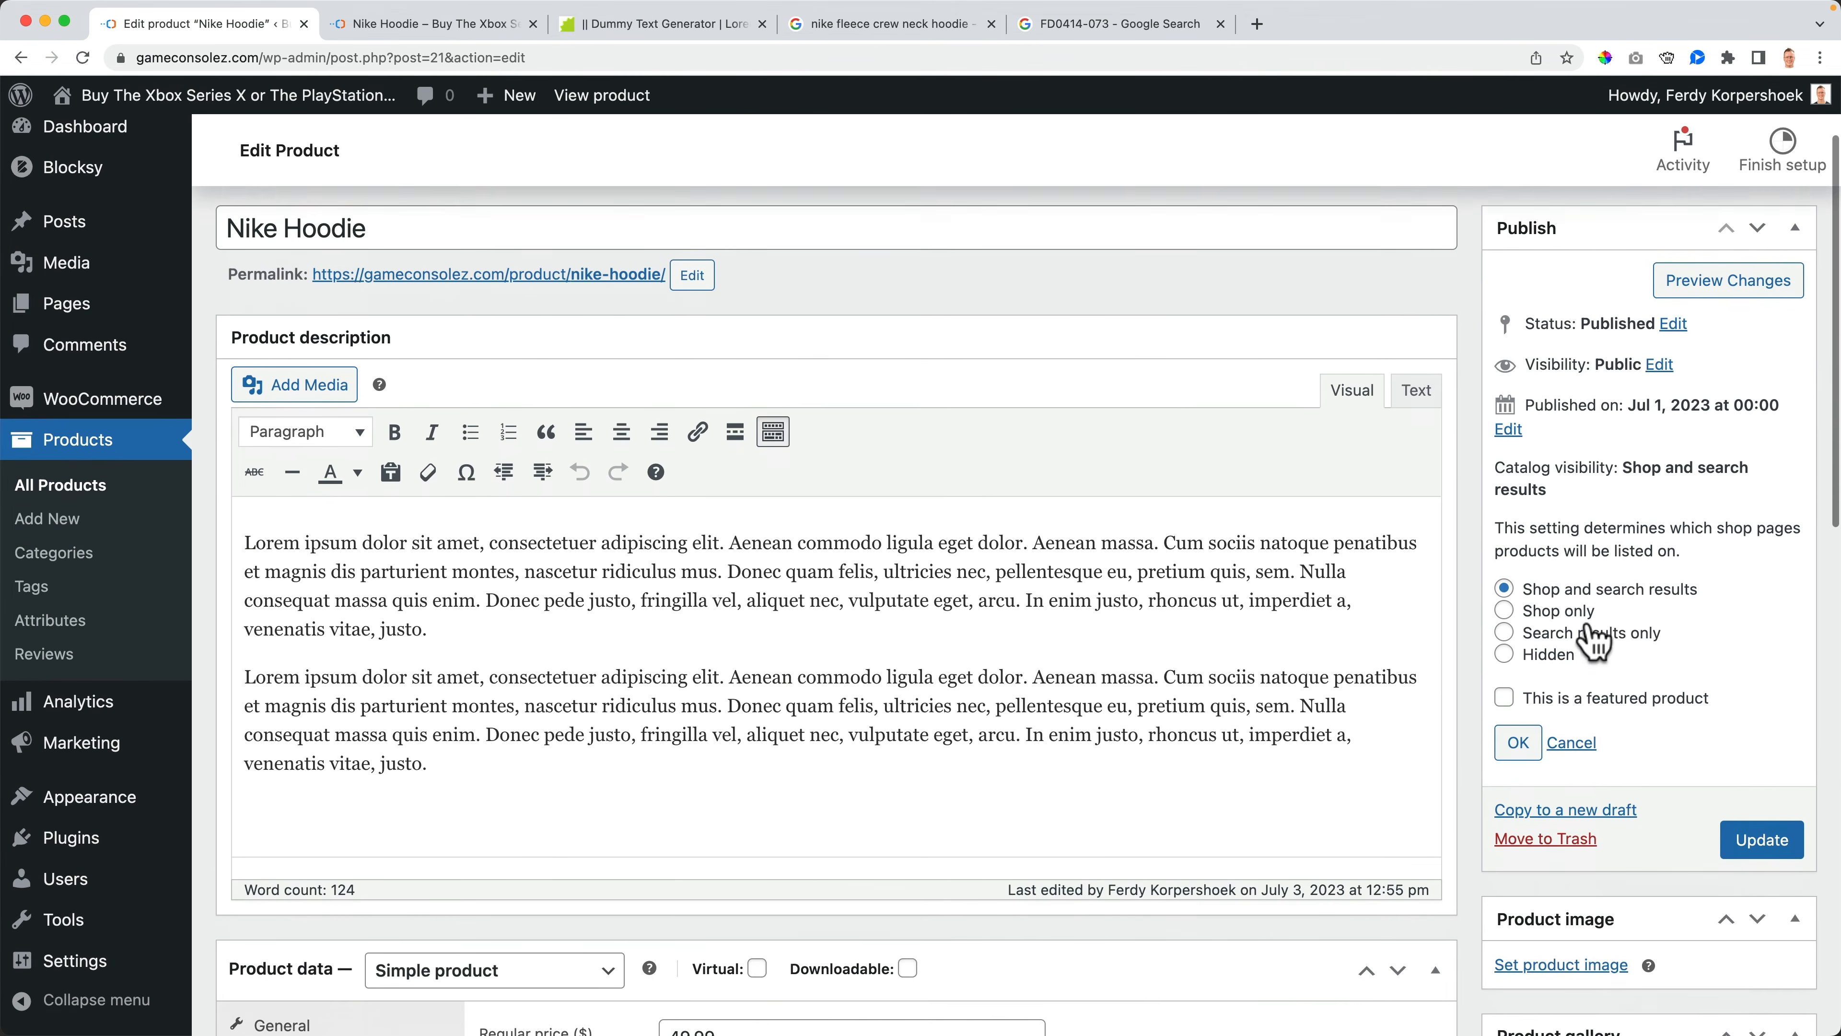
click(346, 26)
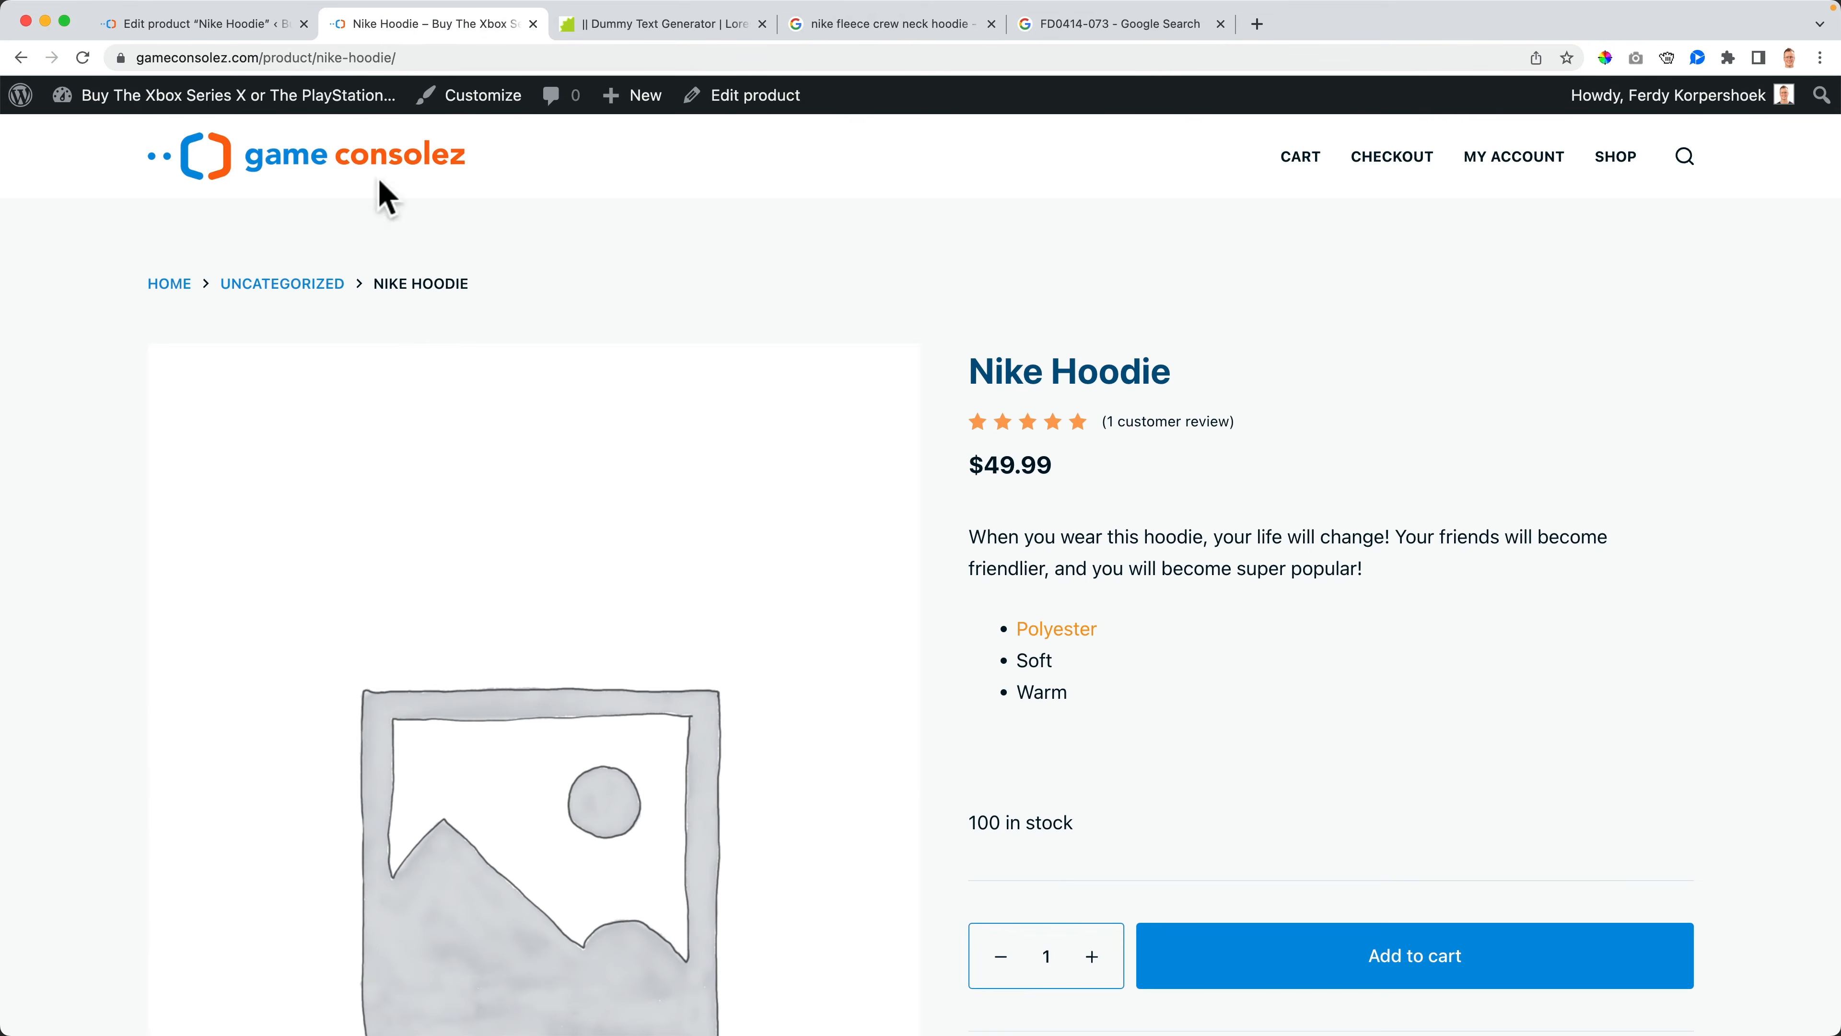
click(226, 27)
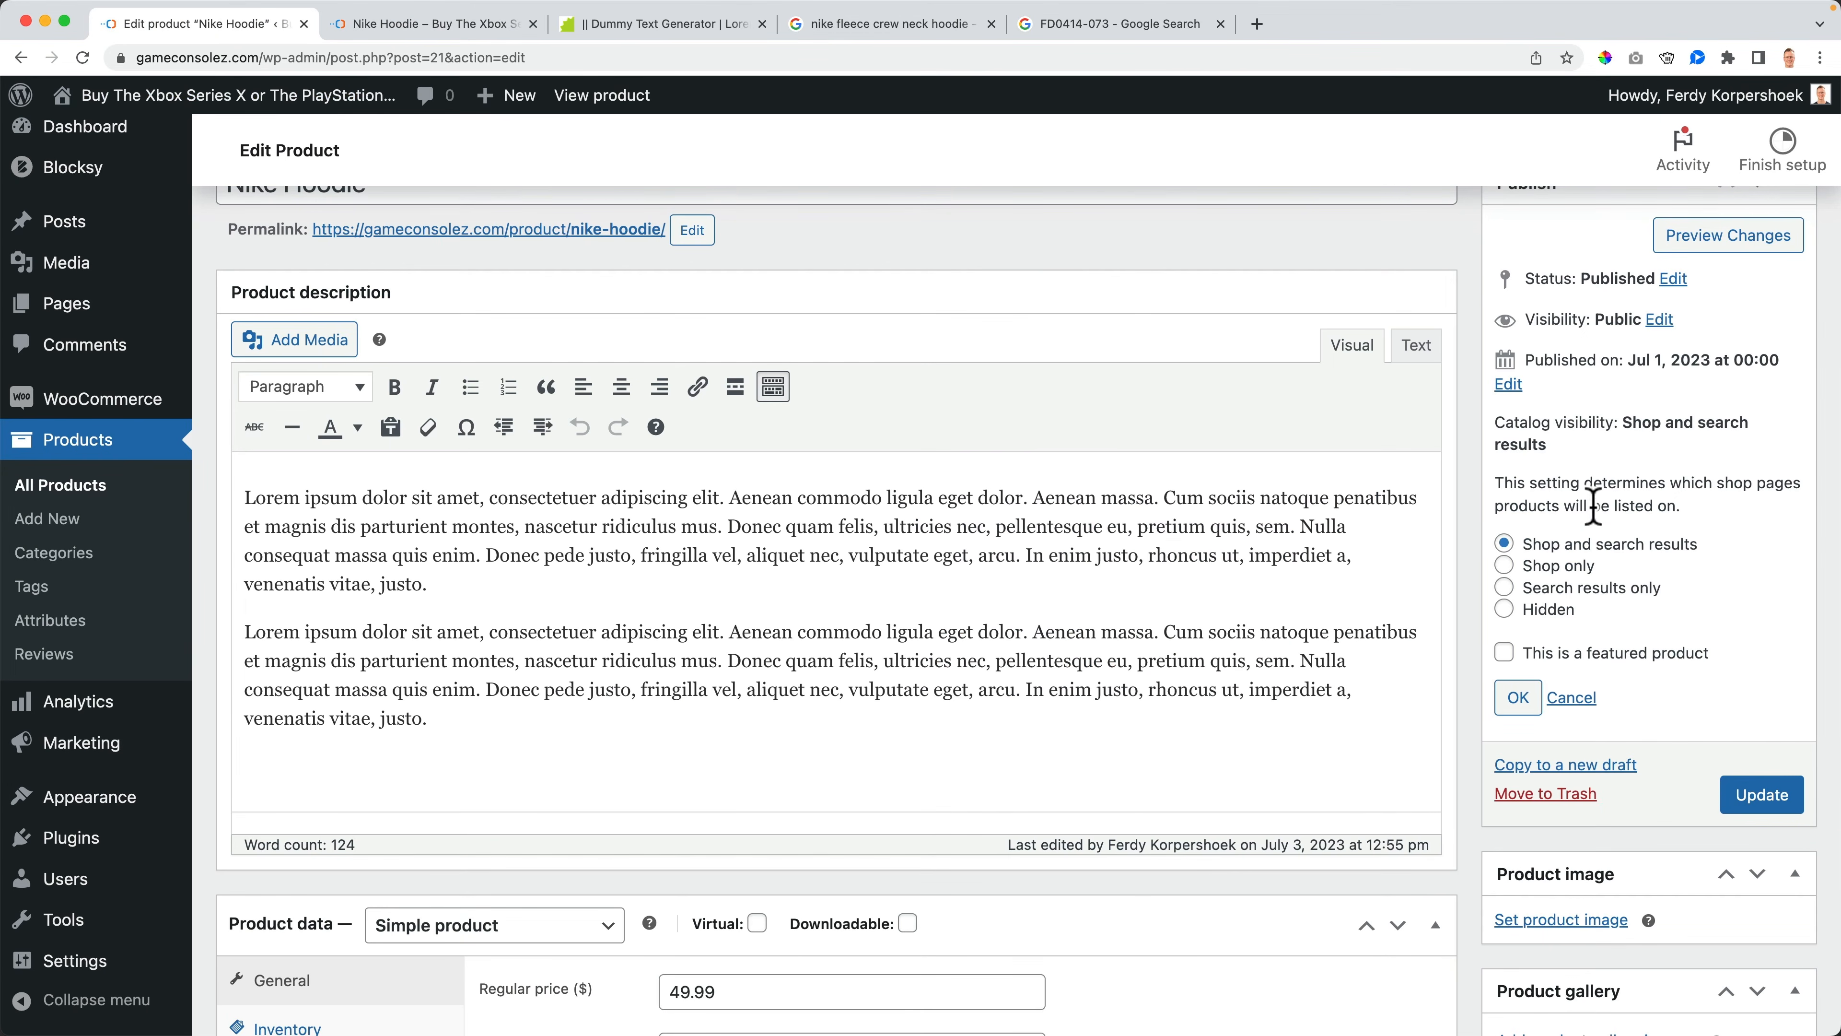
click(428, 26)
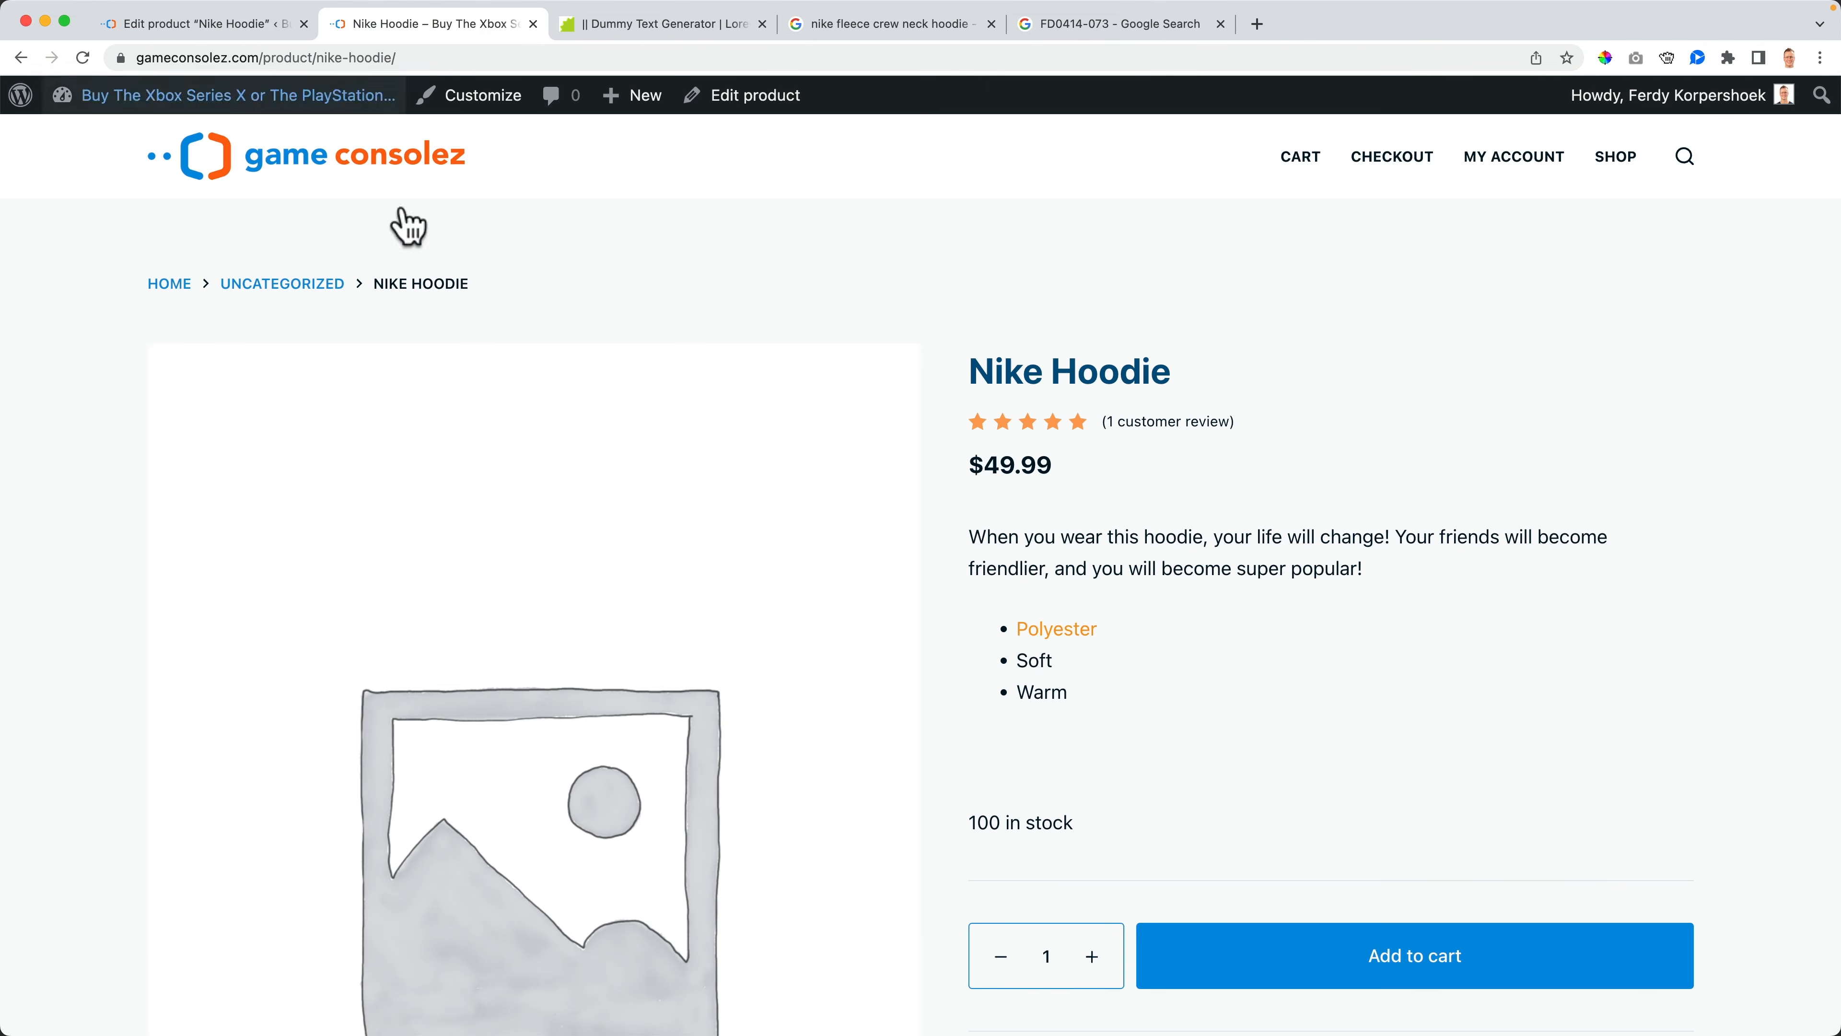
click(263, 159)
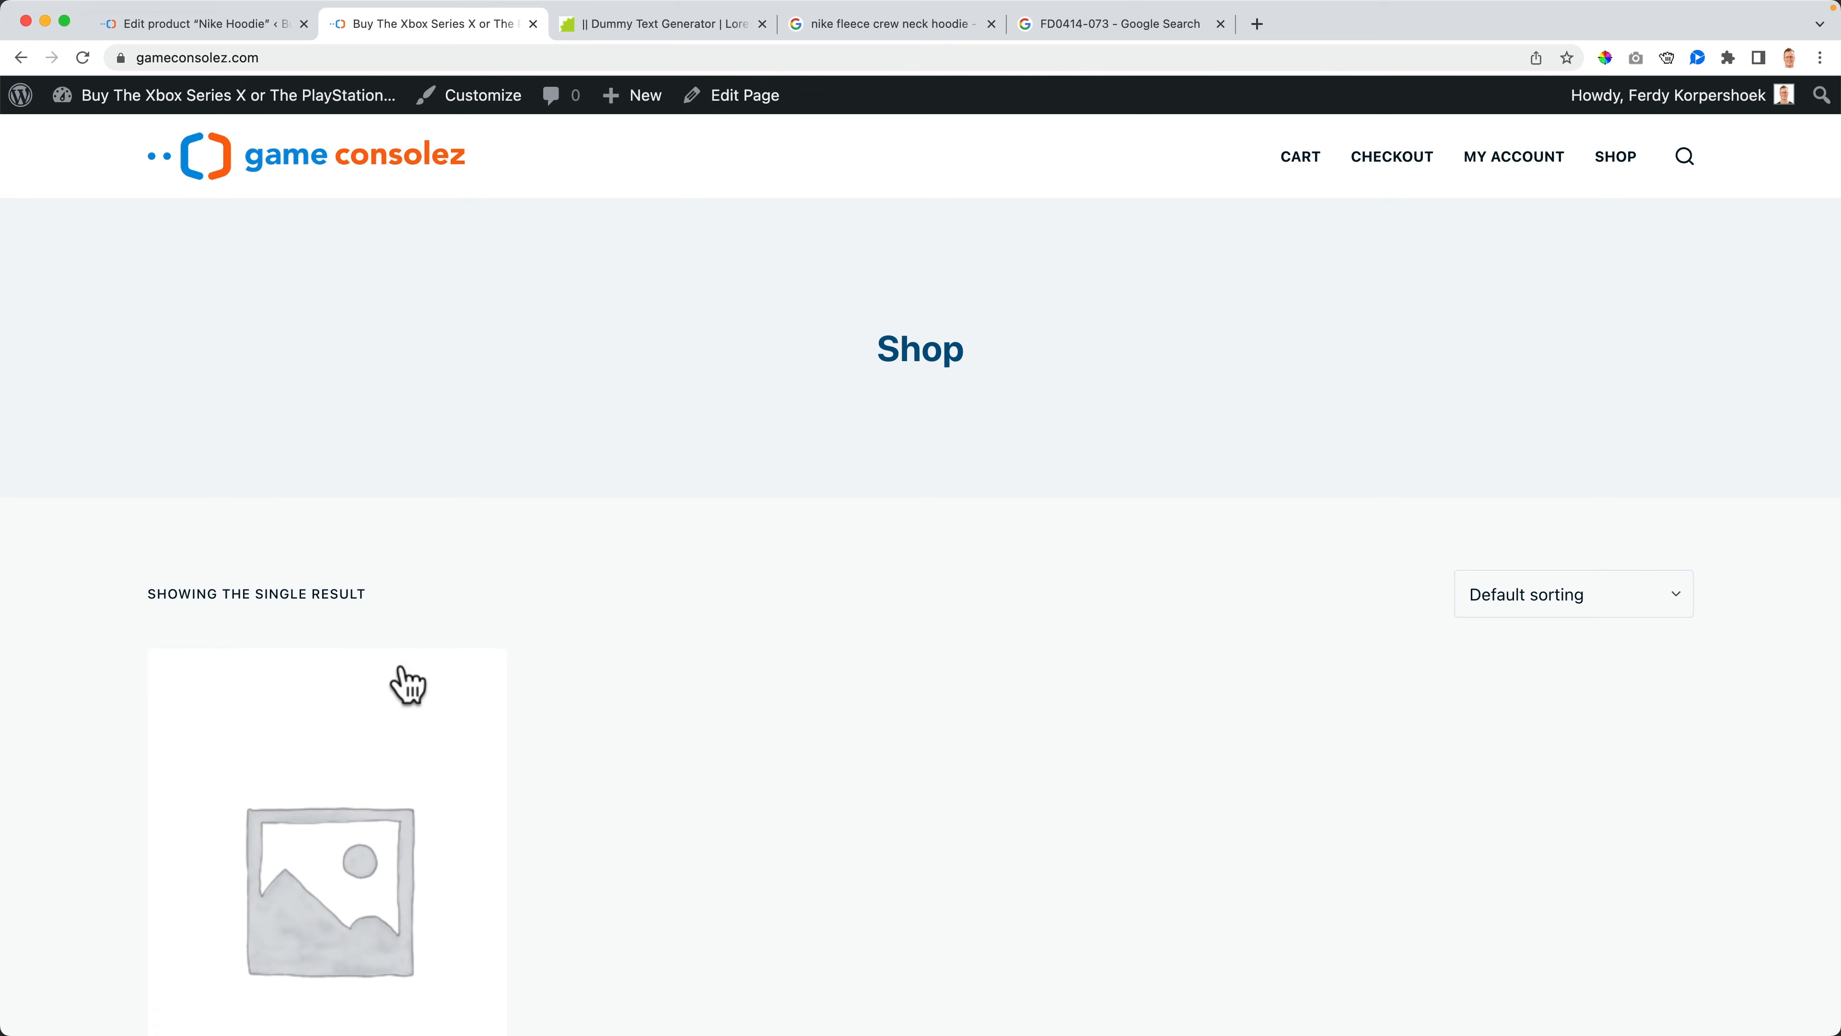
scroll(402, 646, down, 3)
scroll(407, 650, up, 3)
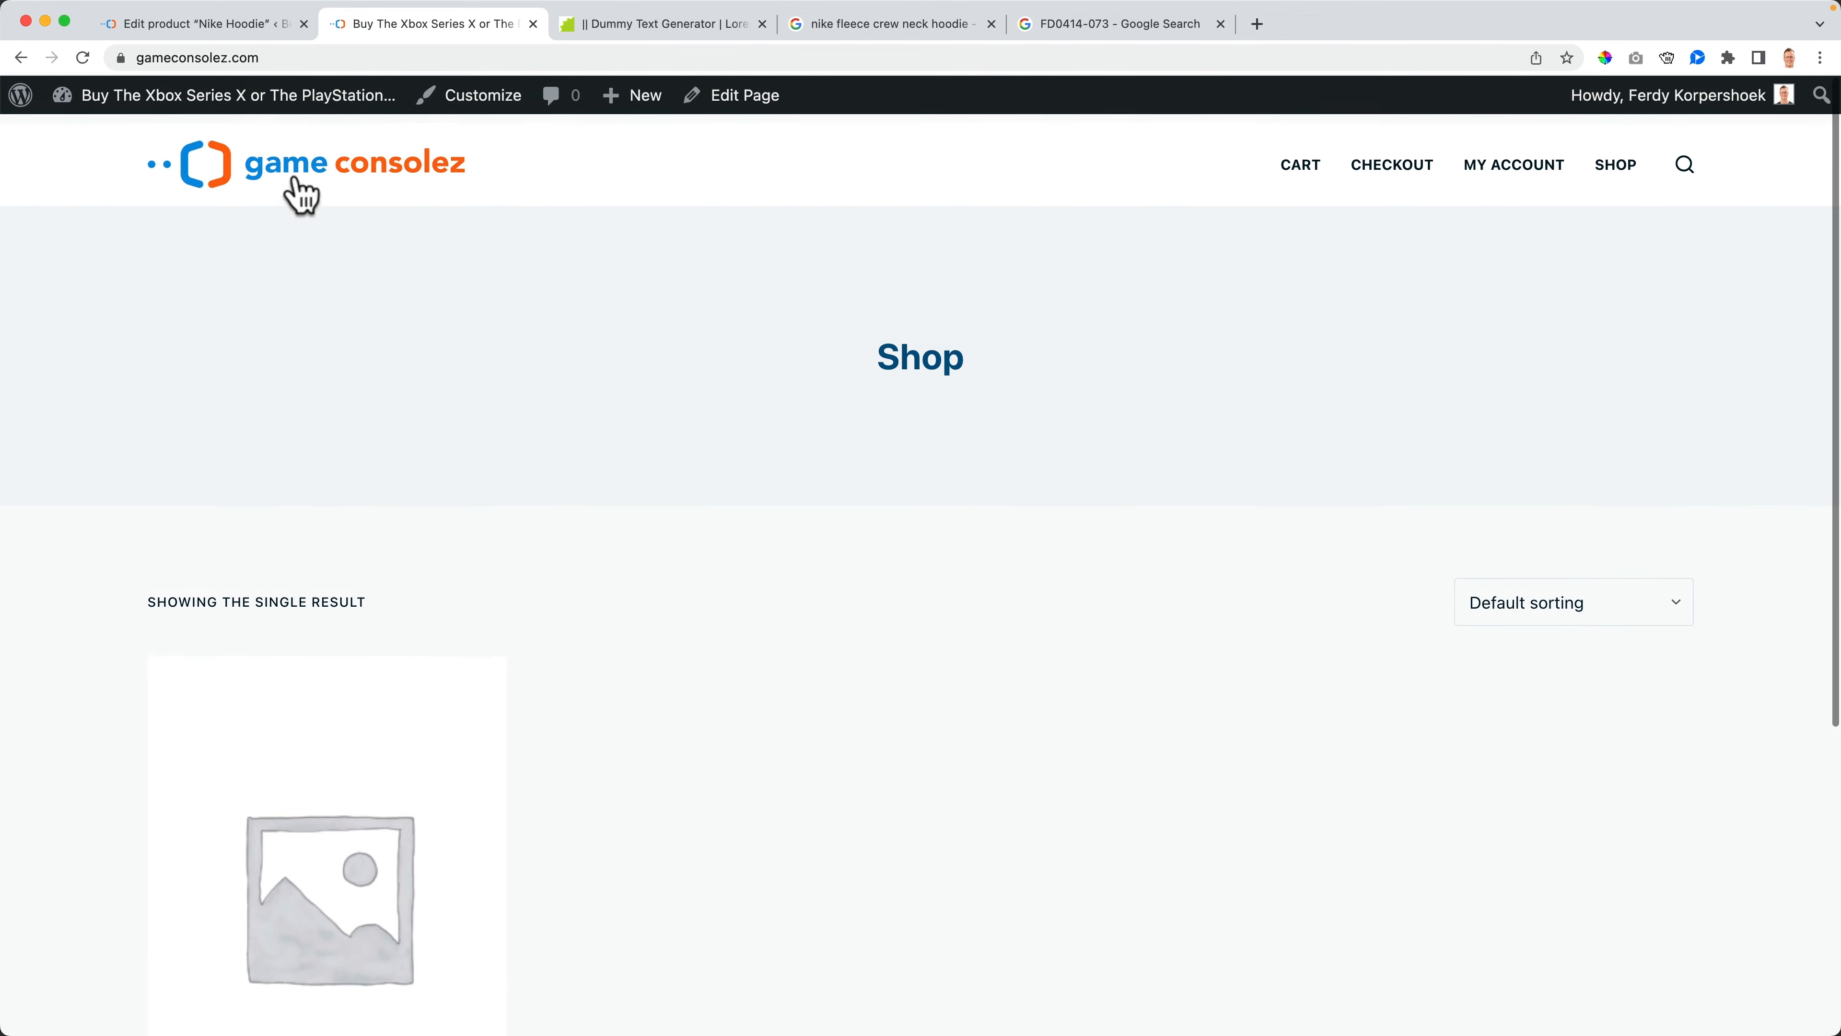
- Search the storefront for hoodie and close the search
click(254, 26)
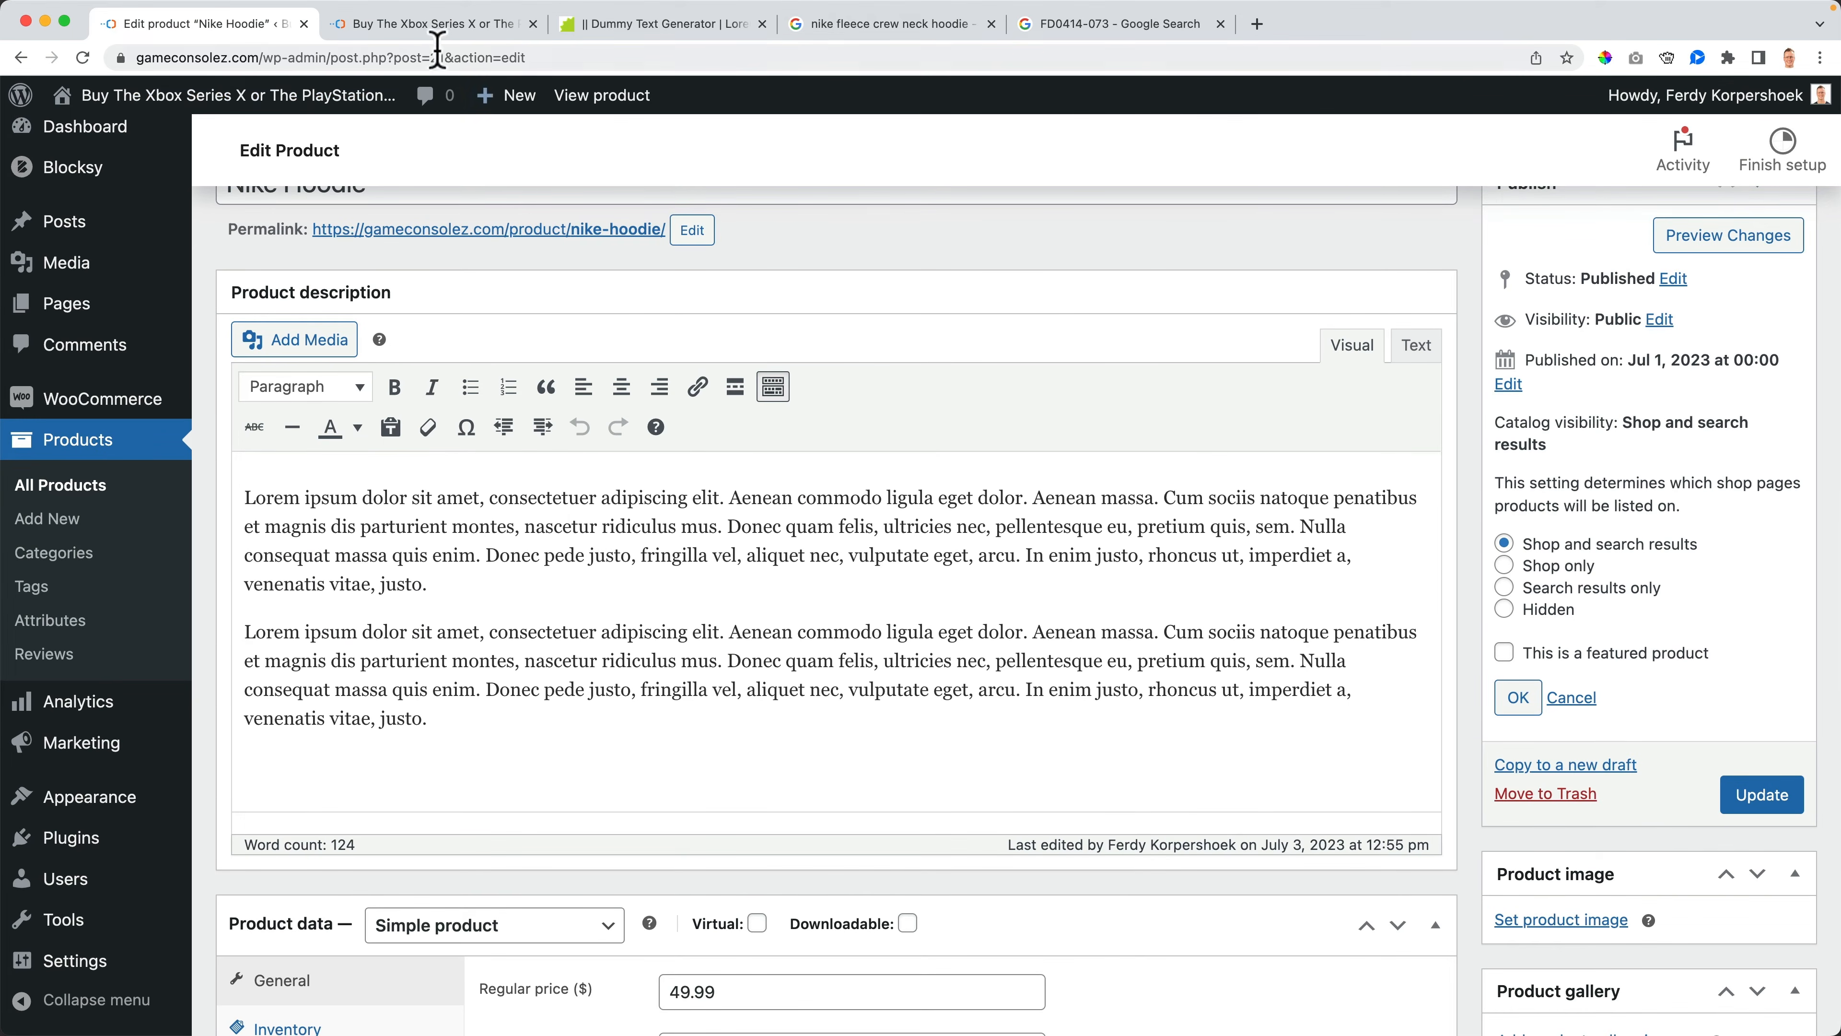
click(432, 24)
click(1686, 157)
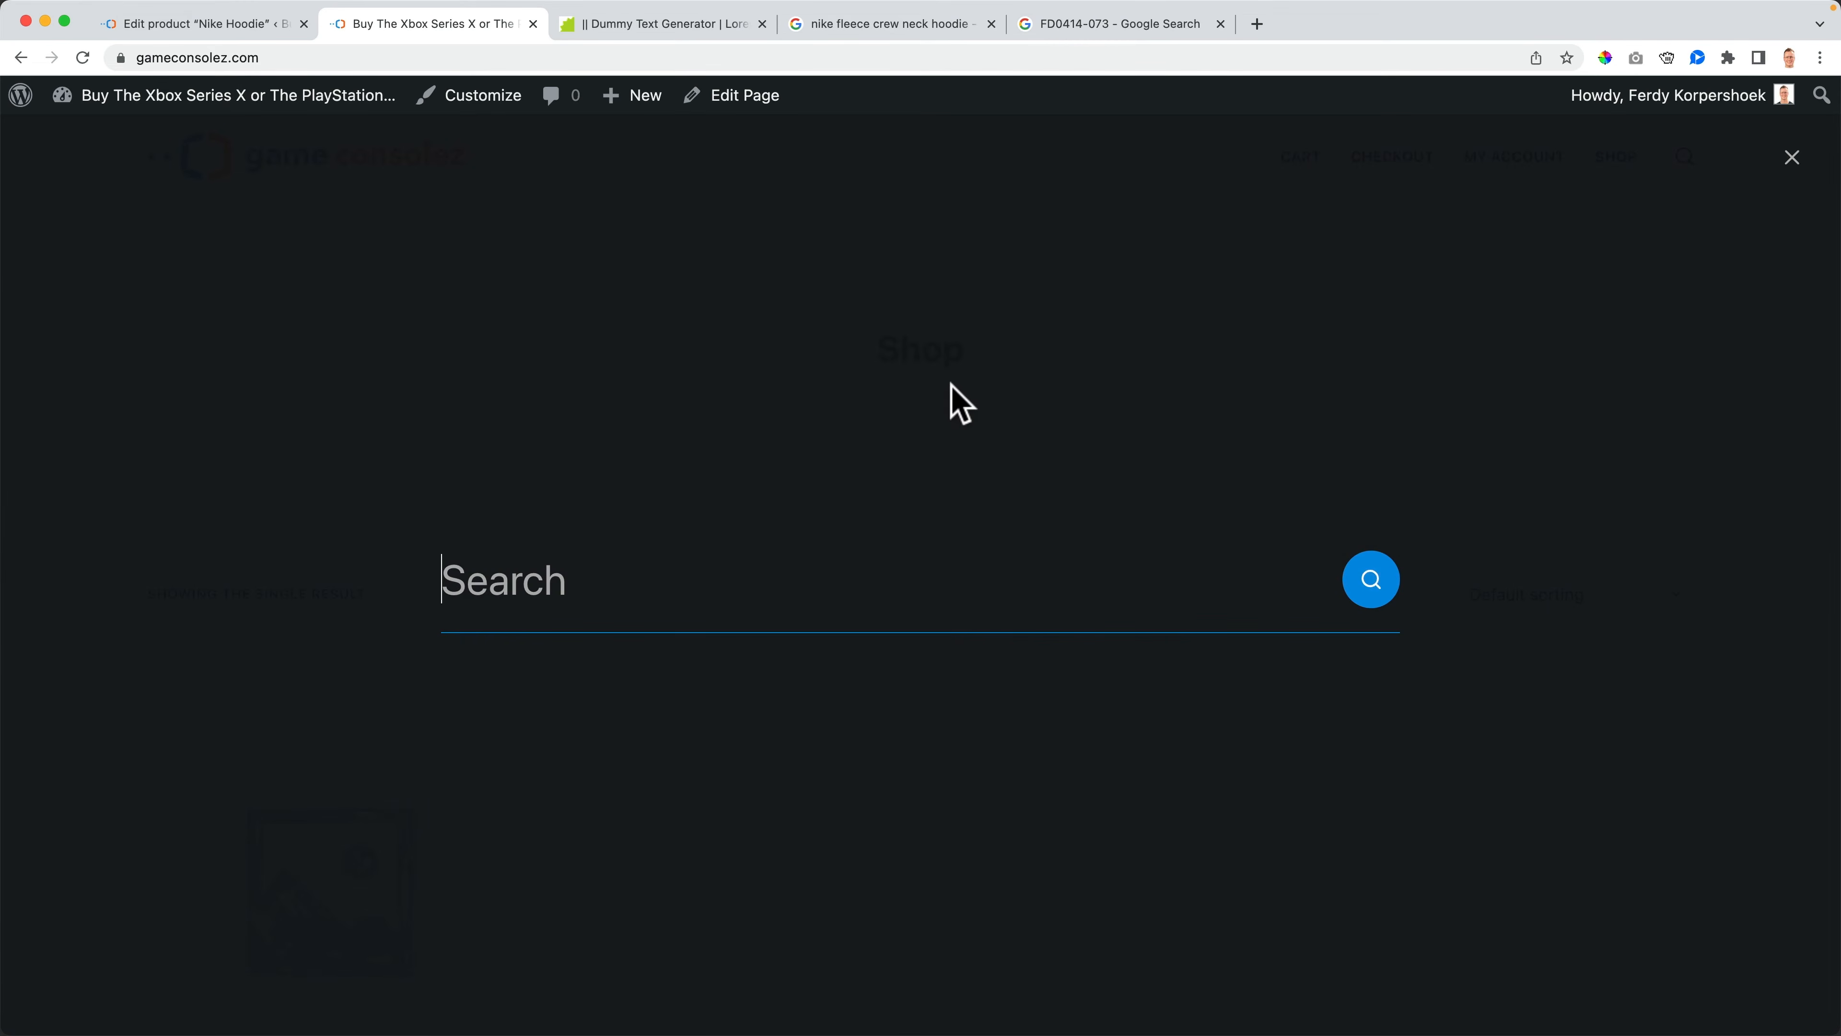
text(hoodie)
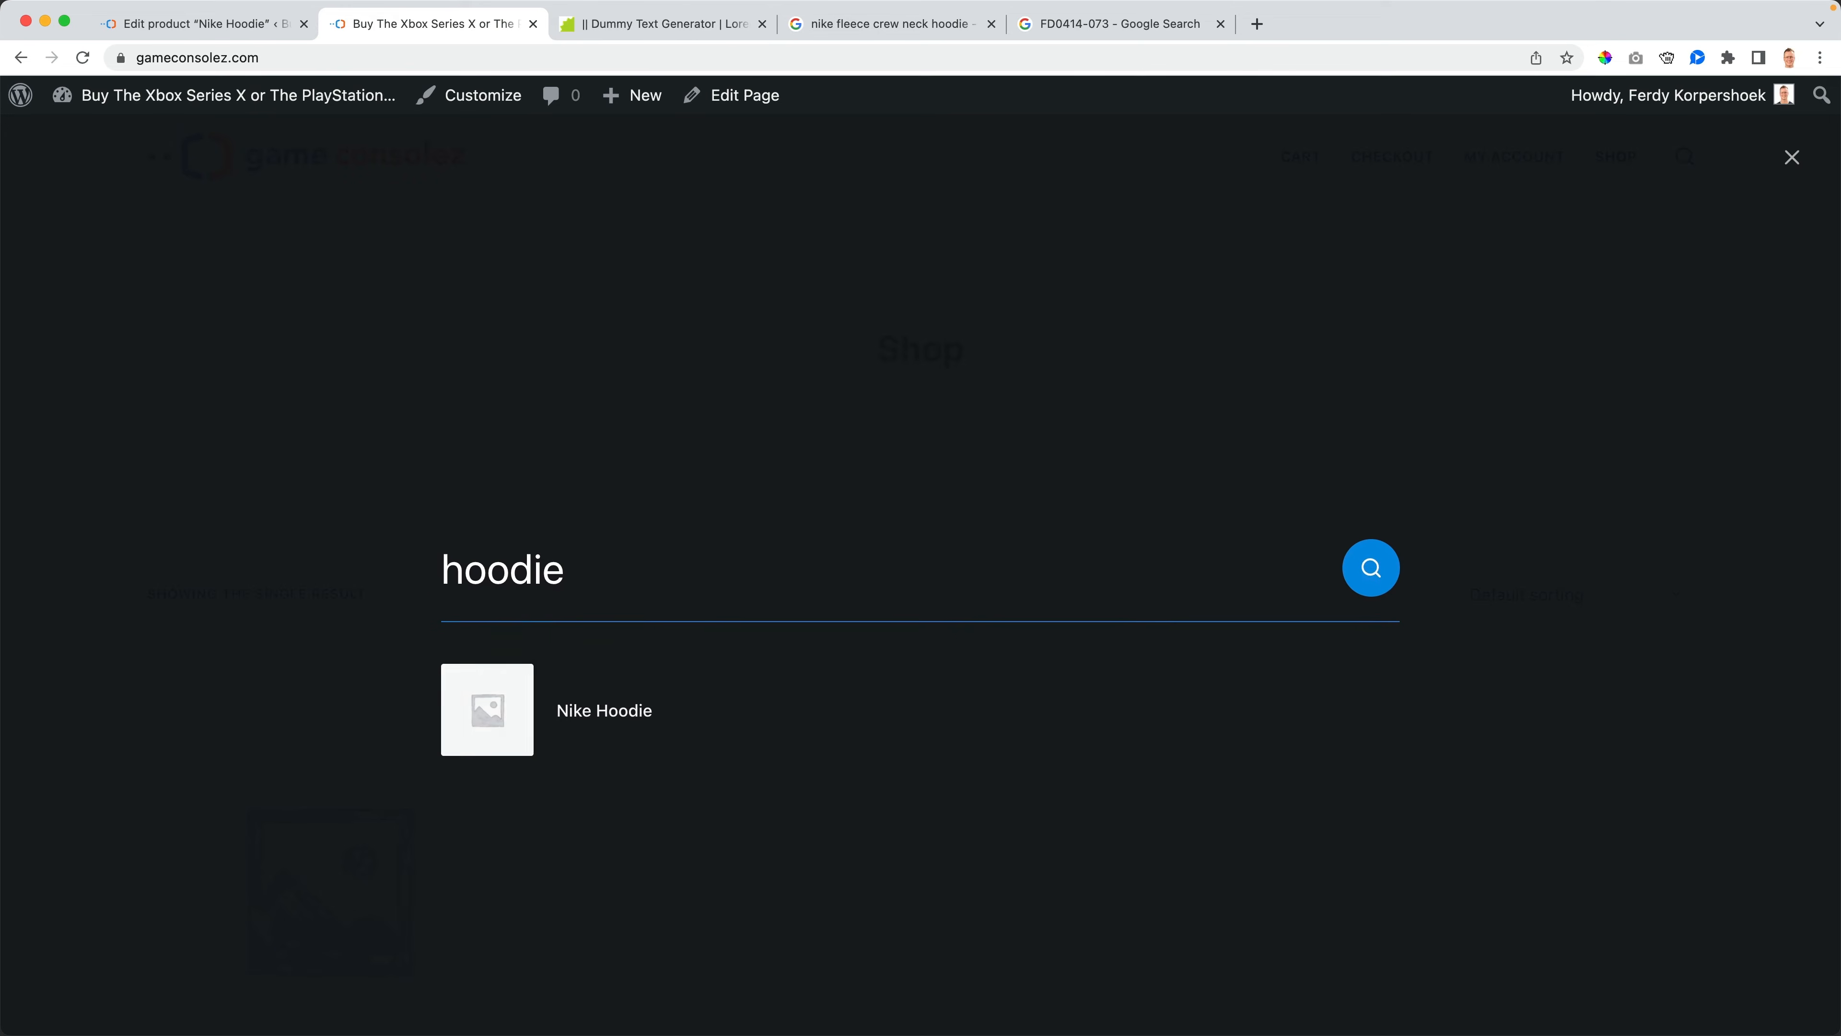
click(314, 154)
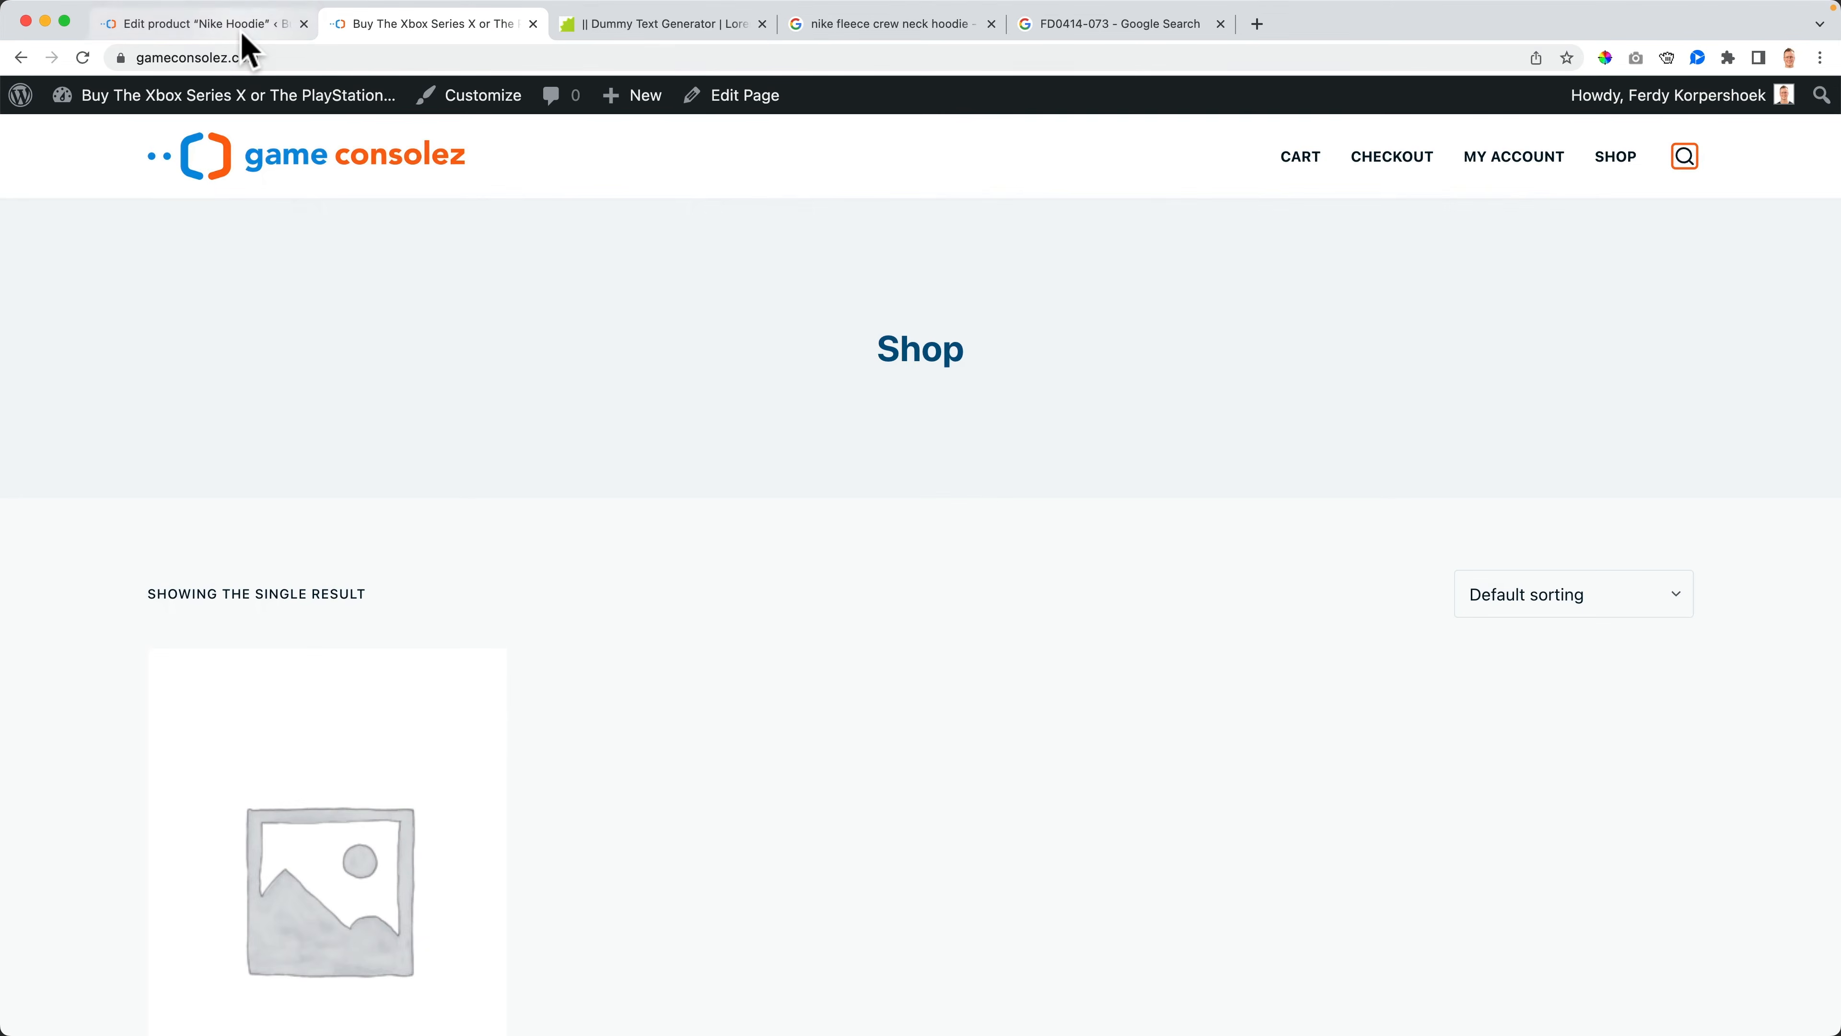
- Set the Nike Hoodie's catalog visibility to Shop only and update the product
click(246, 27)
click(1550, 567)
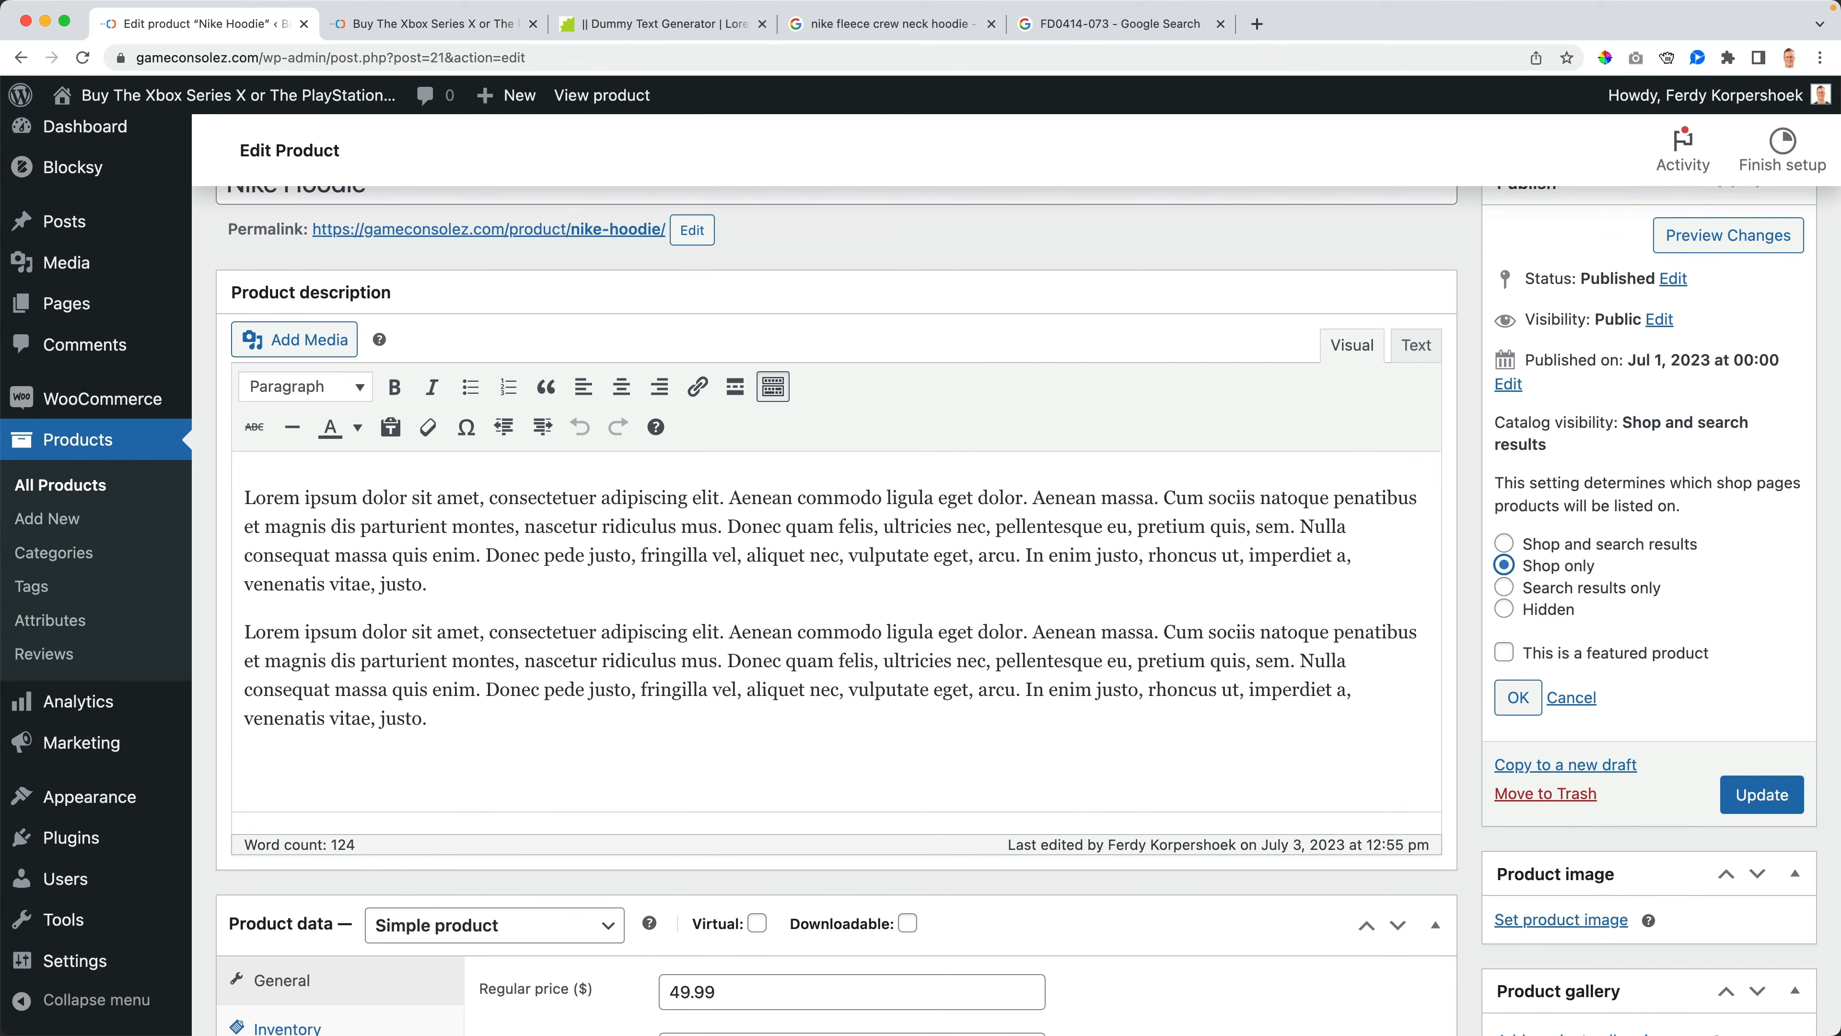
click(1519, 697)
click(1763, 510)
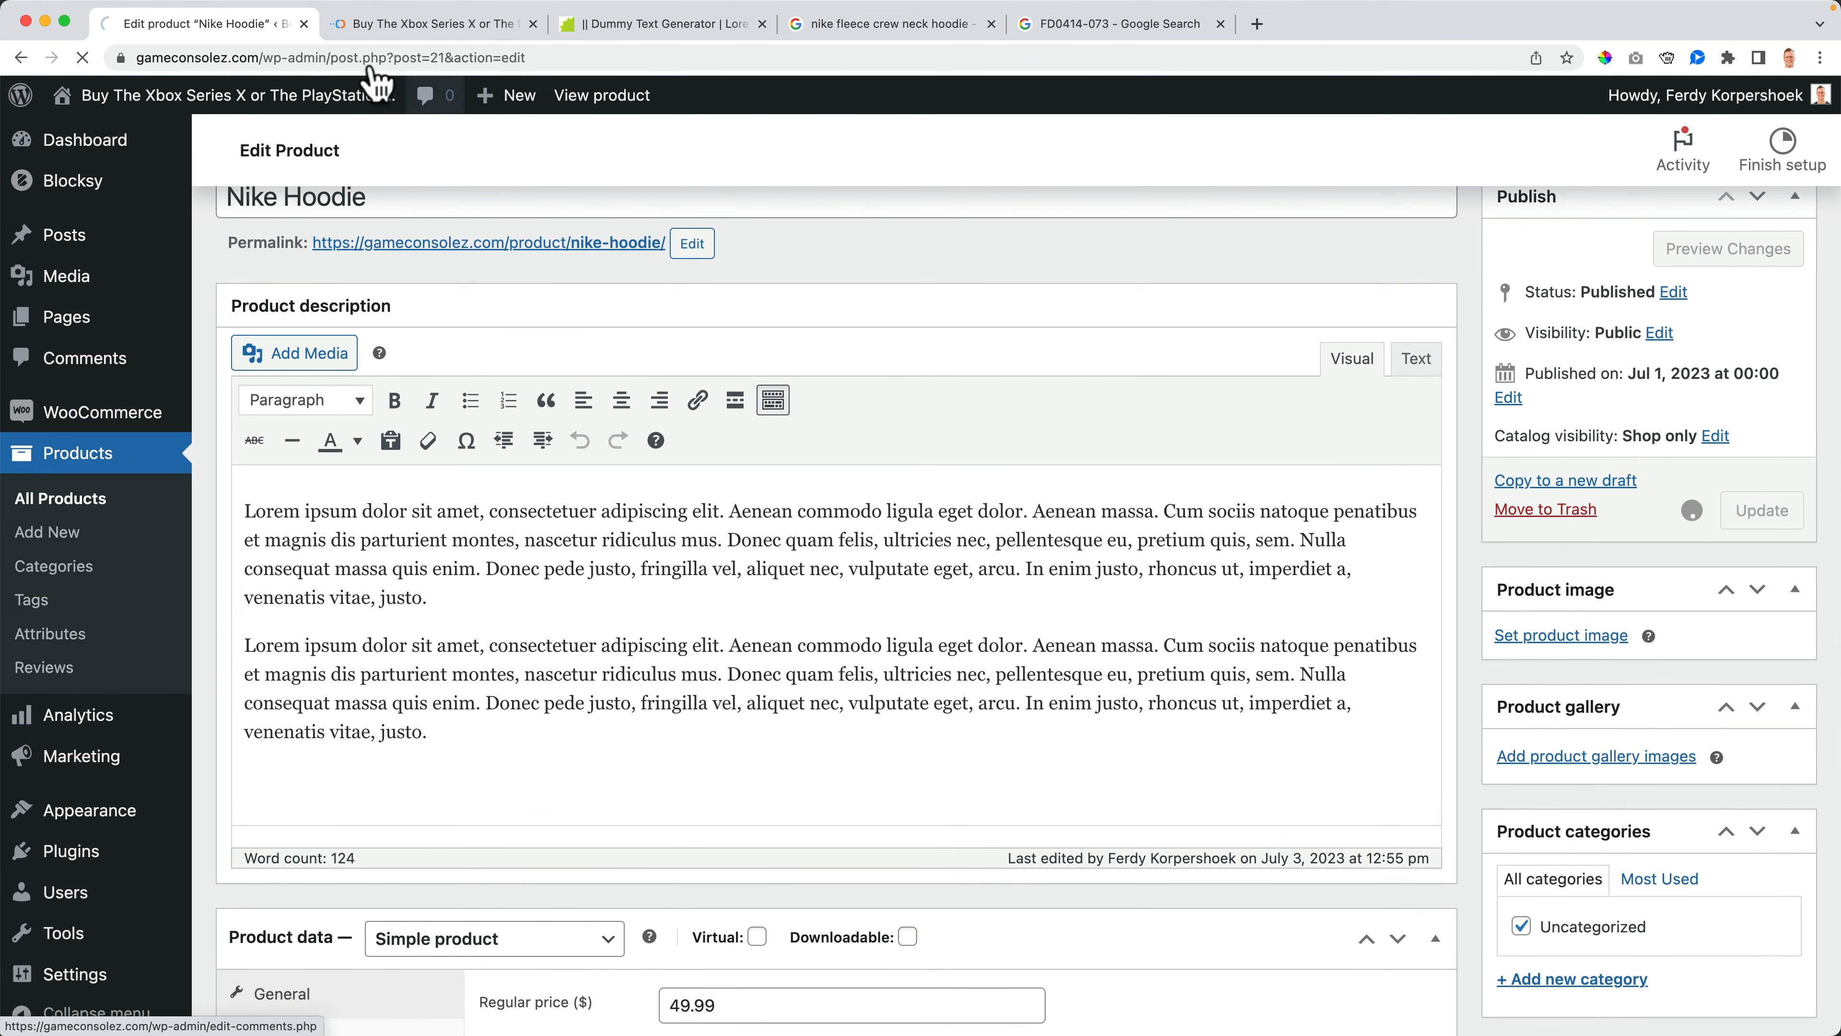
- Search the storefront shop for hoodie
click(392, 27)
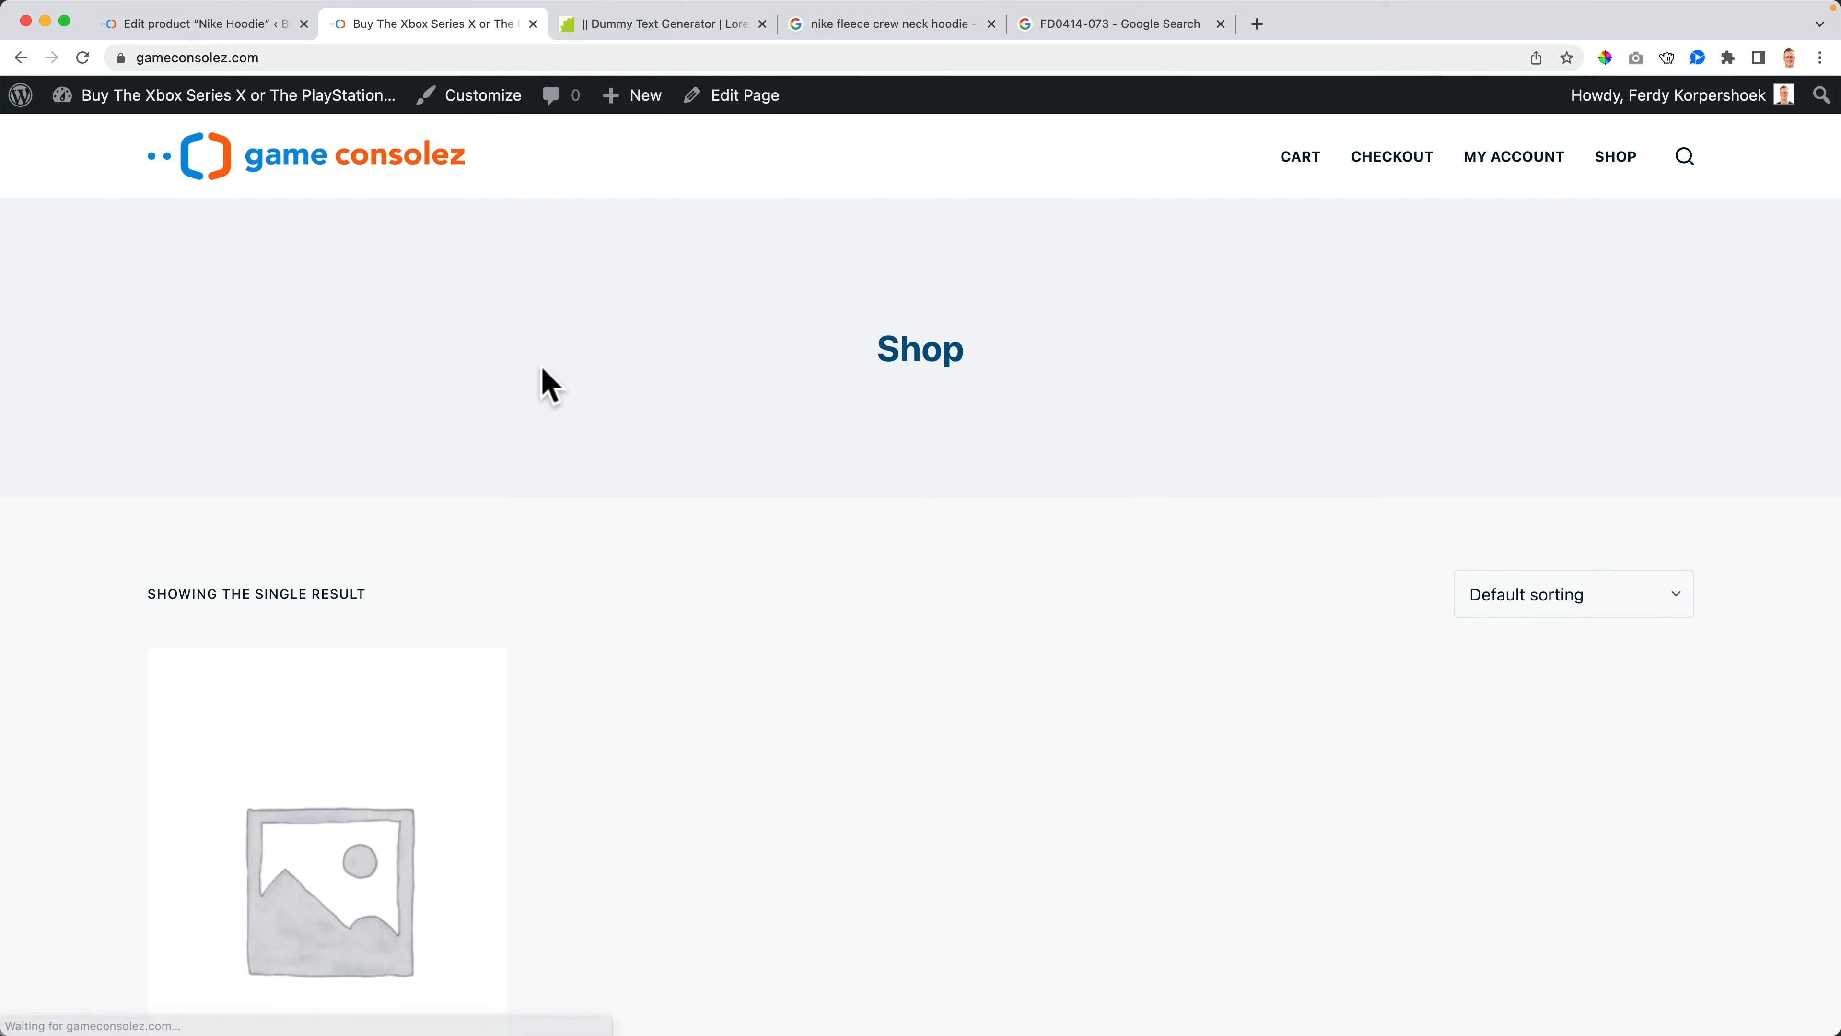
click(1686, 158)
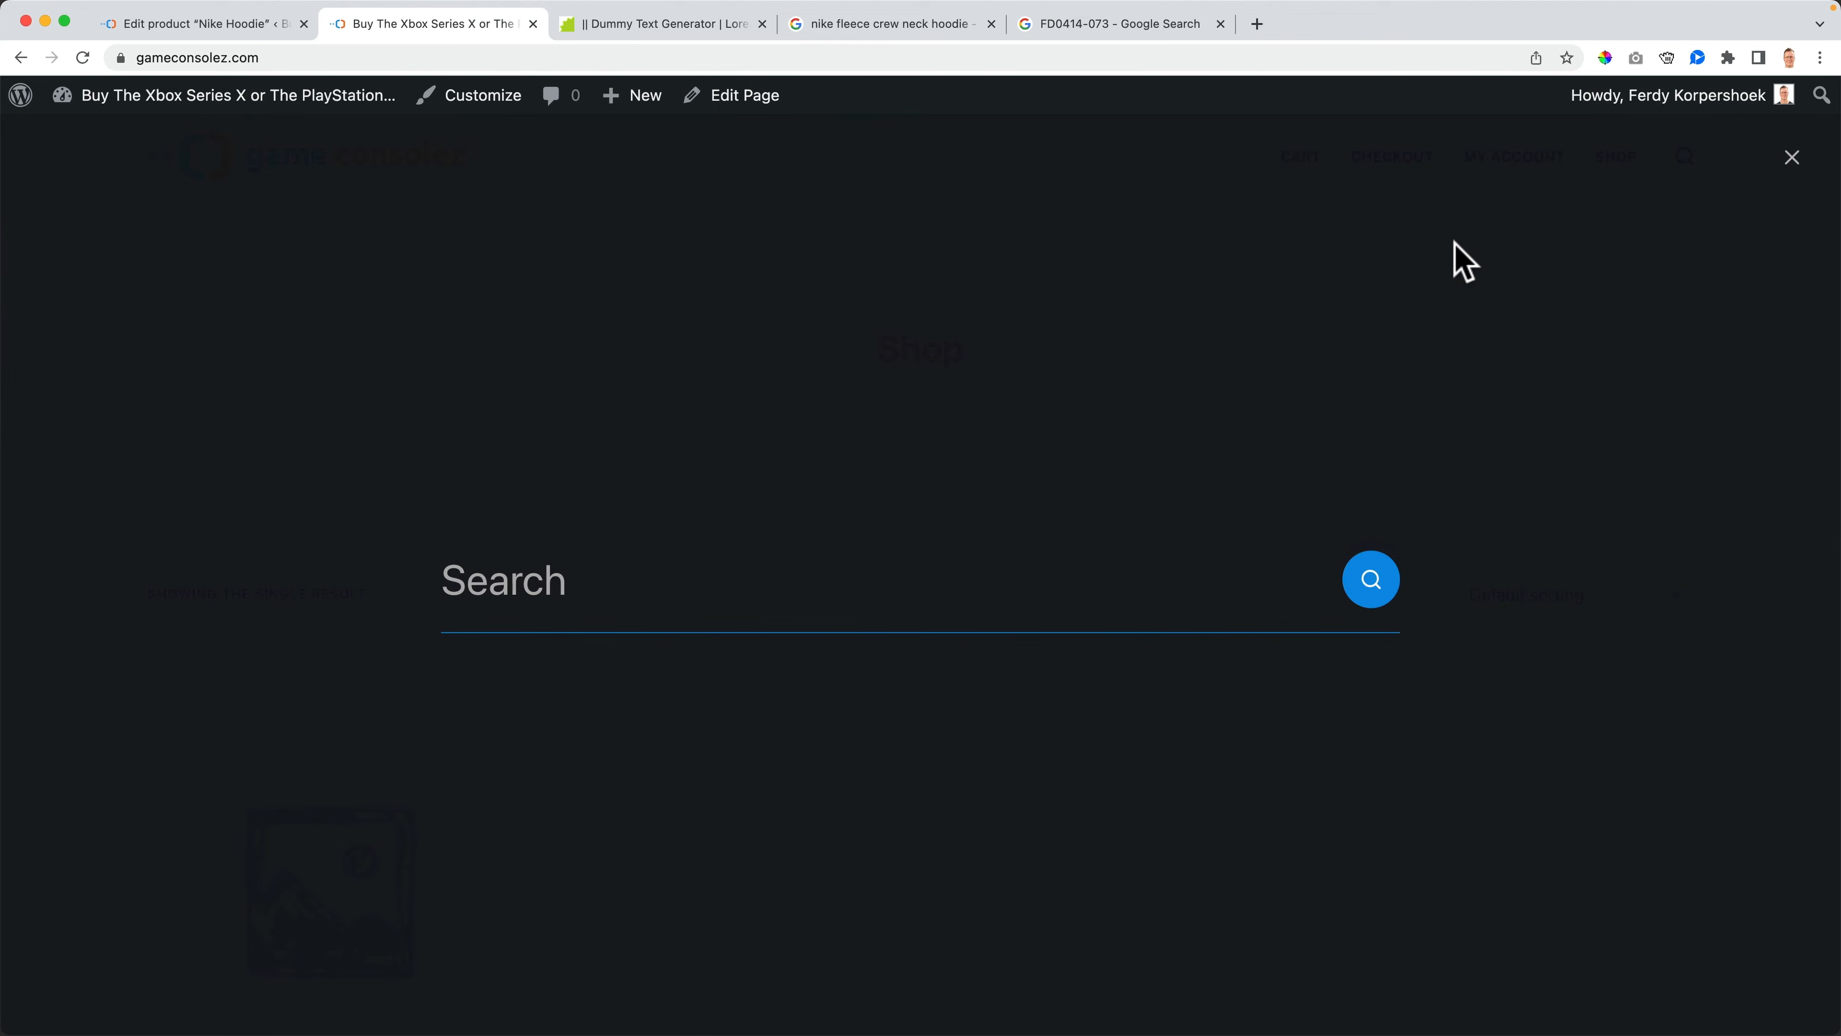
text(hoodie)
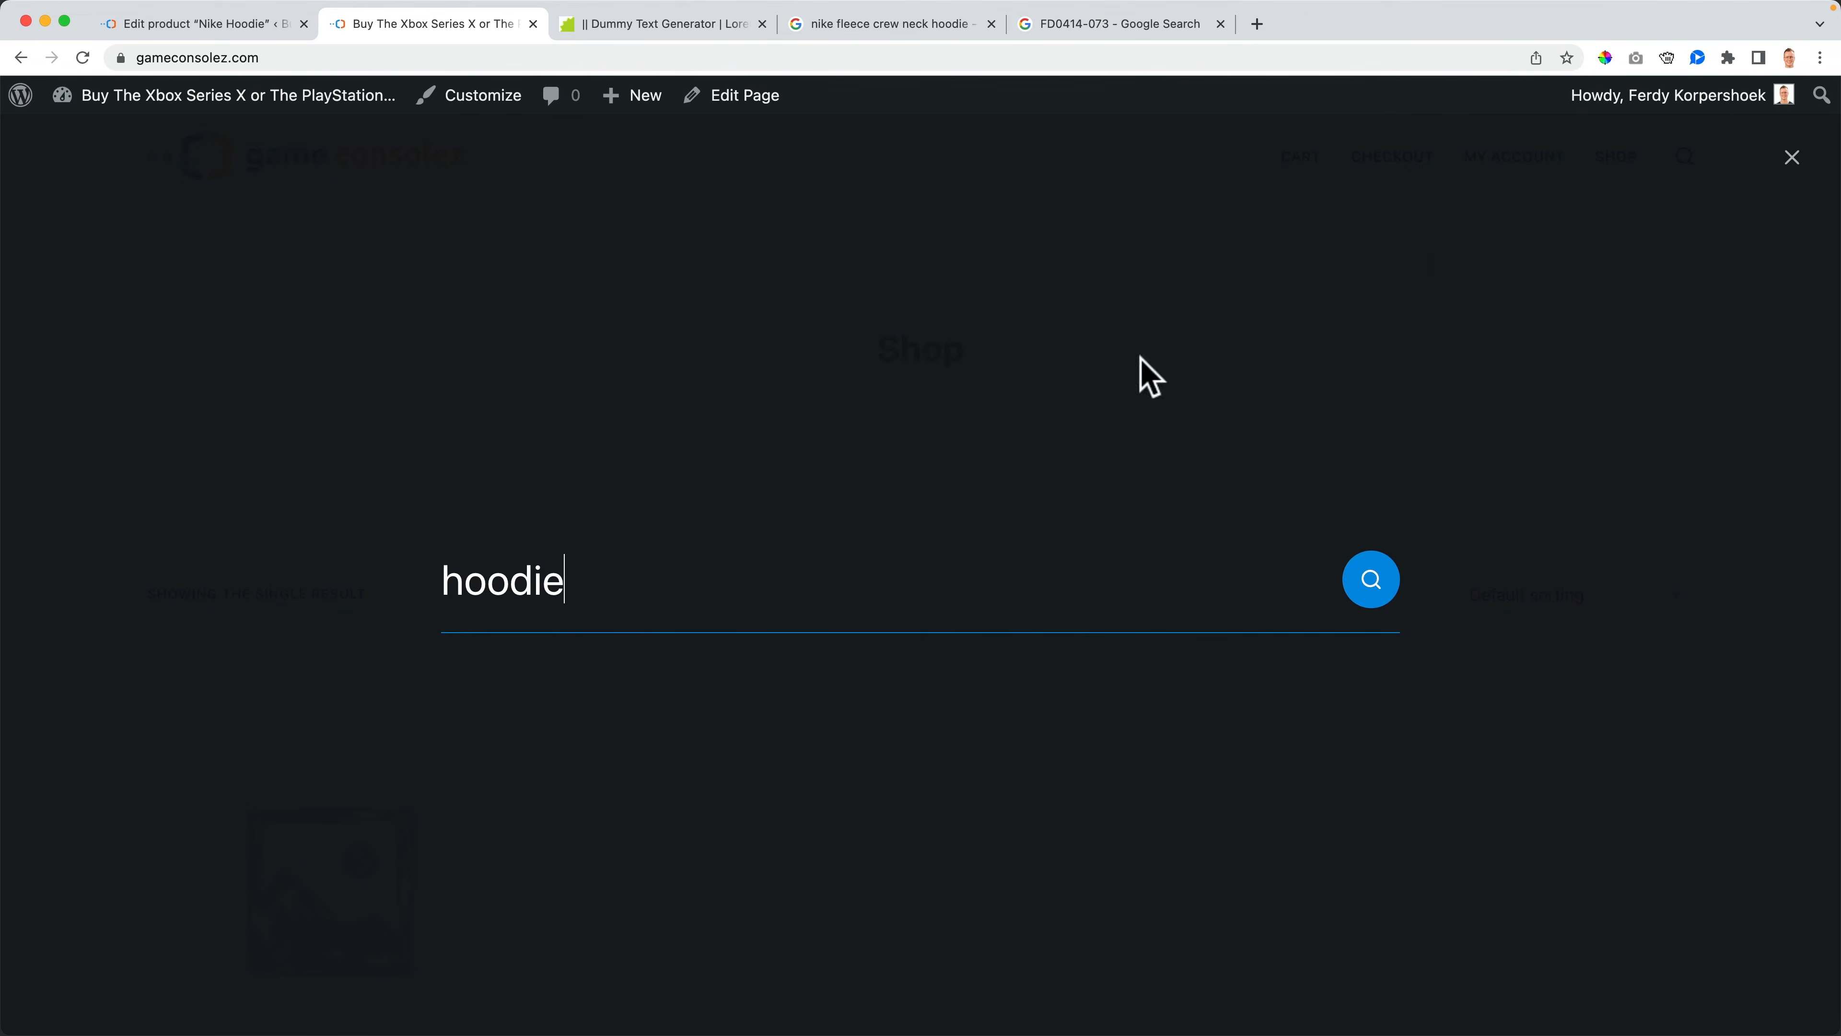
- Set catalog visibility to Shop and search results, mark it as a featured product, and update
click(231, 31)
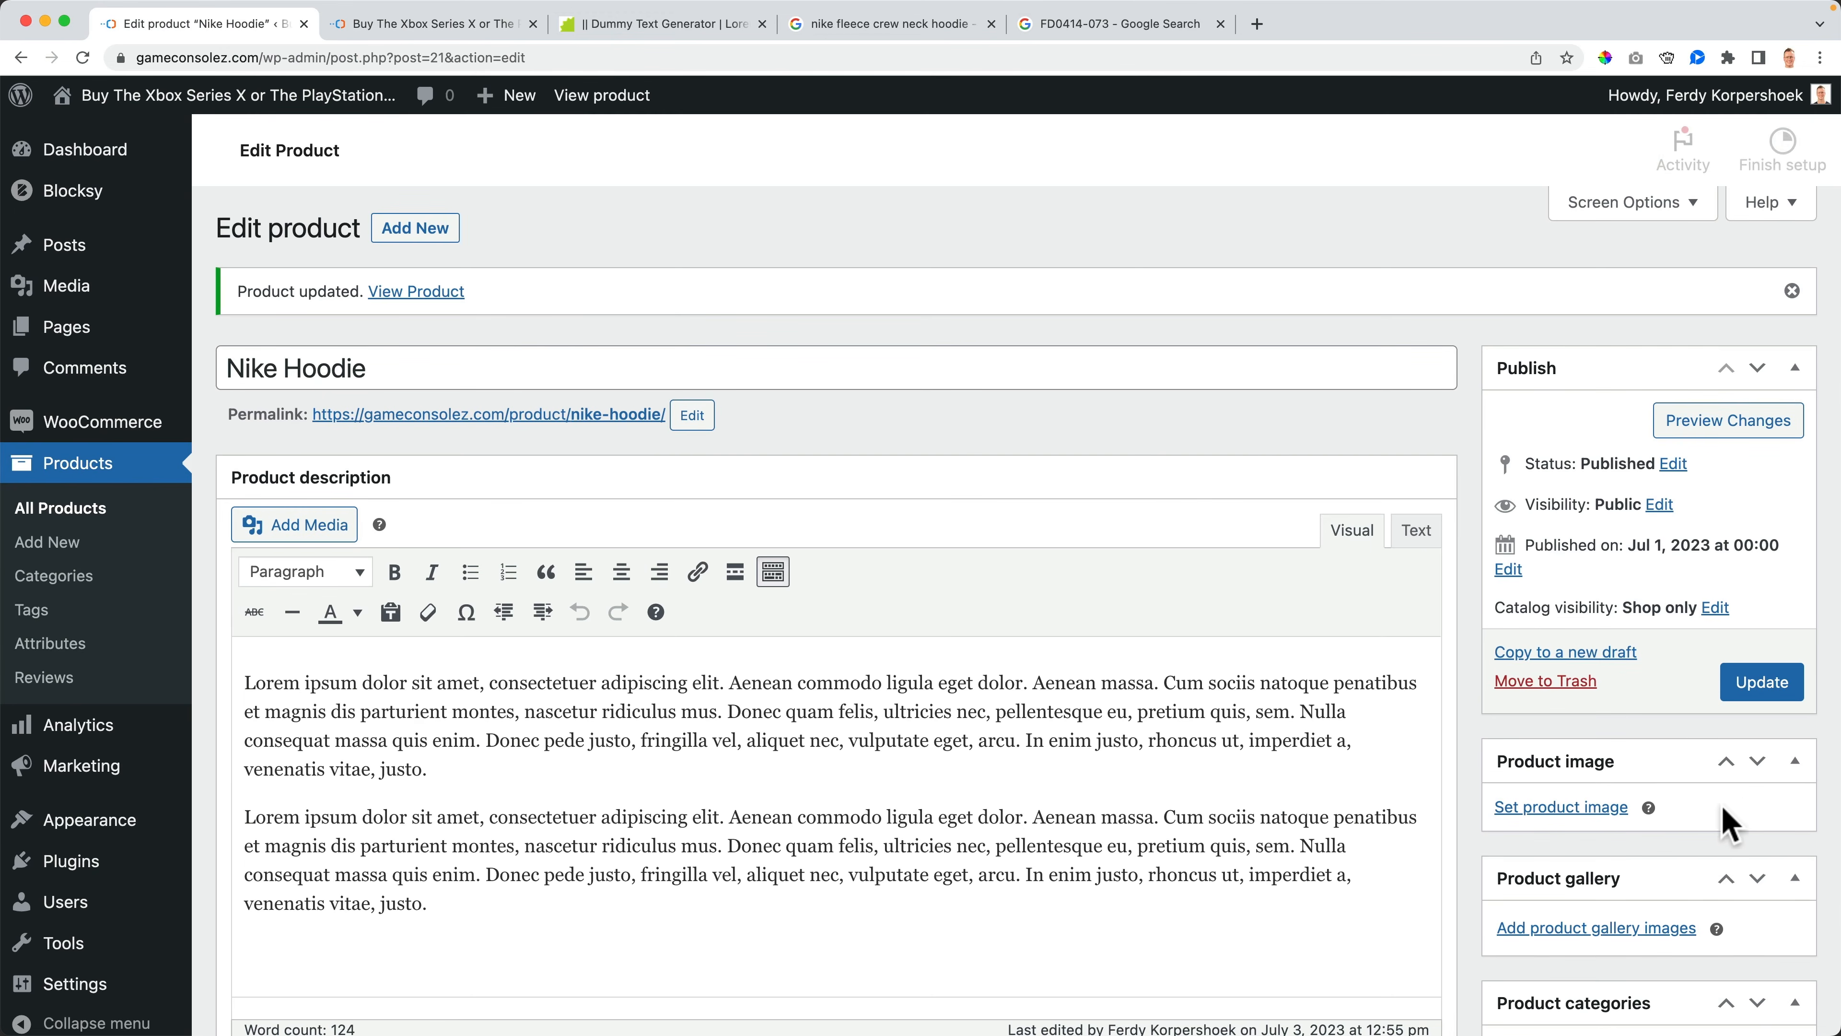
click(1705, 609)
scroll(1707, 635, down, 3)
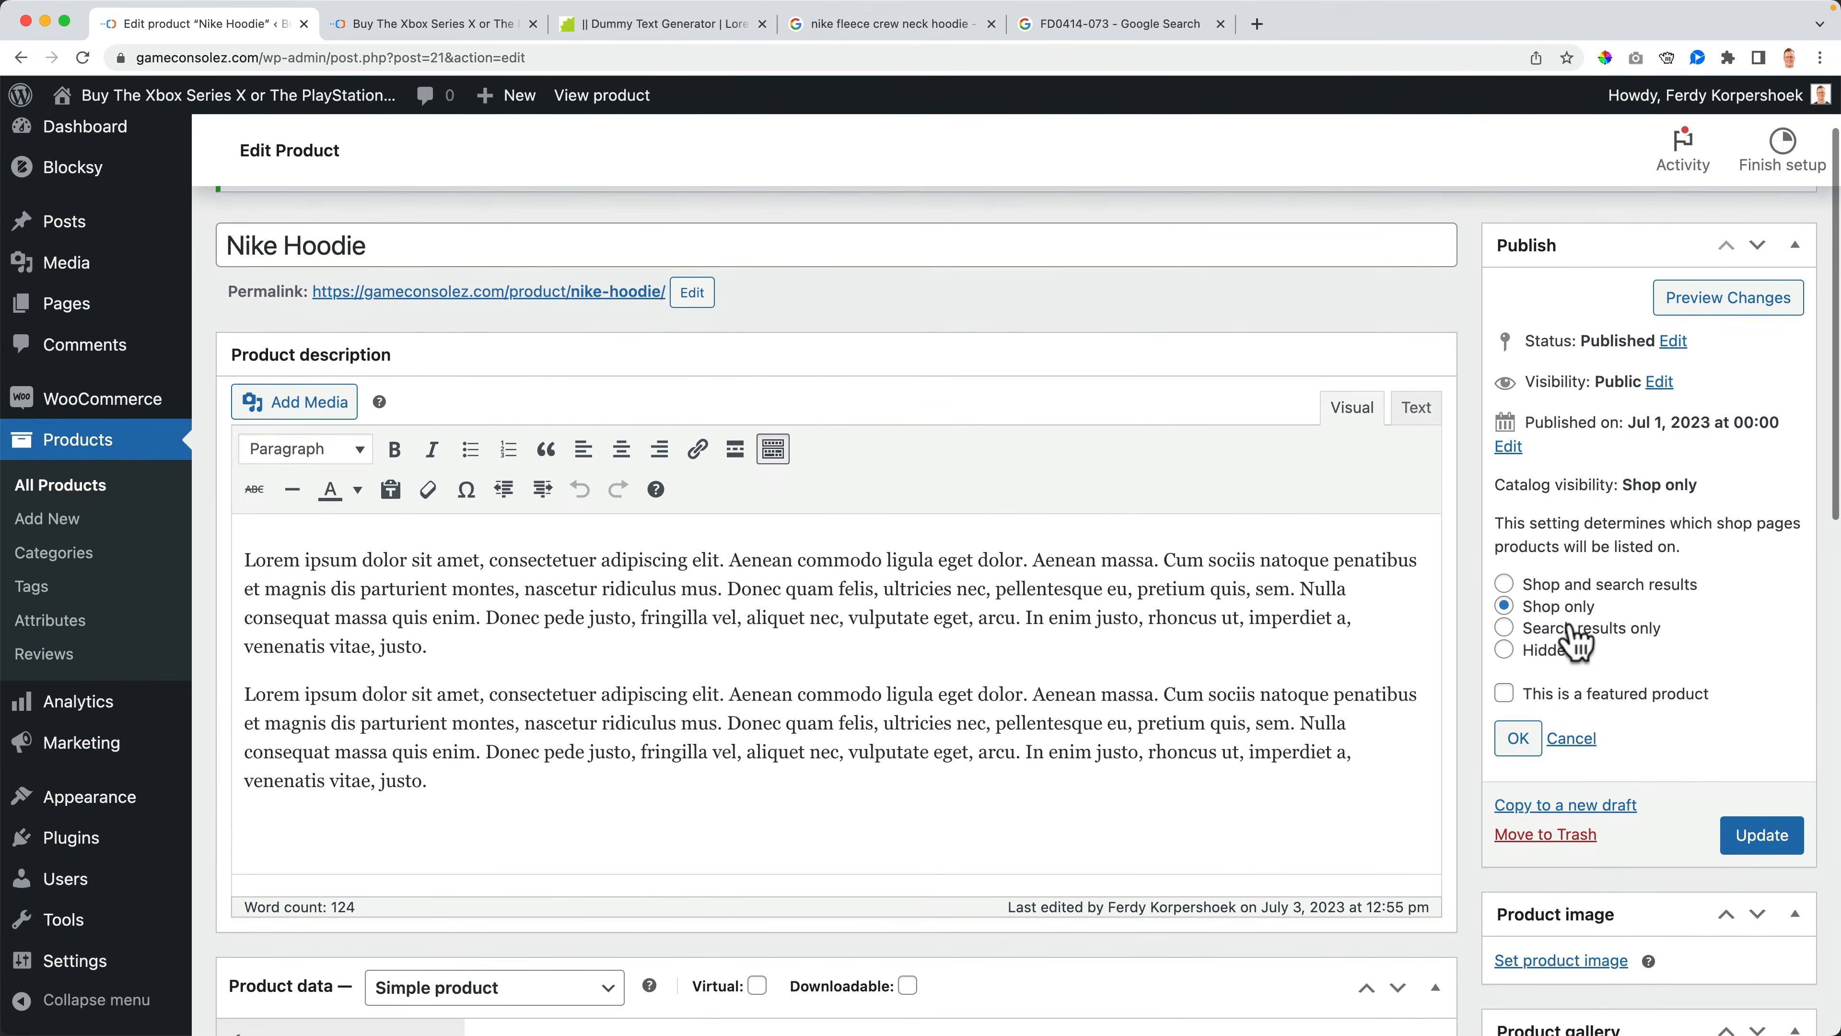
click(1503, 652)
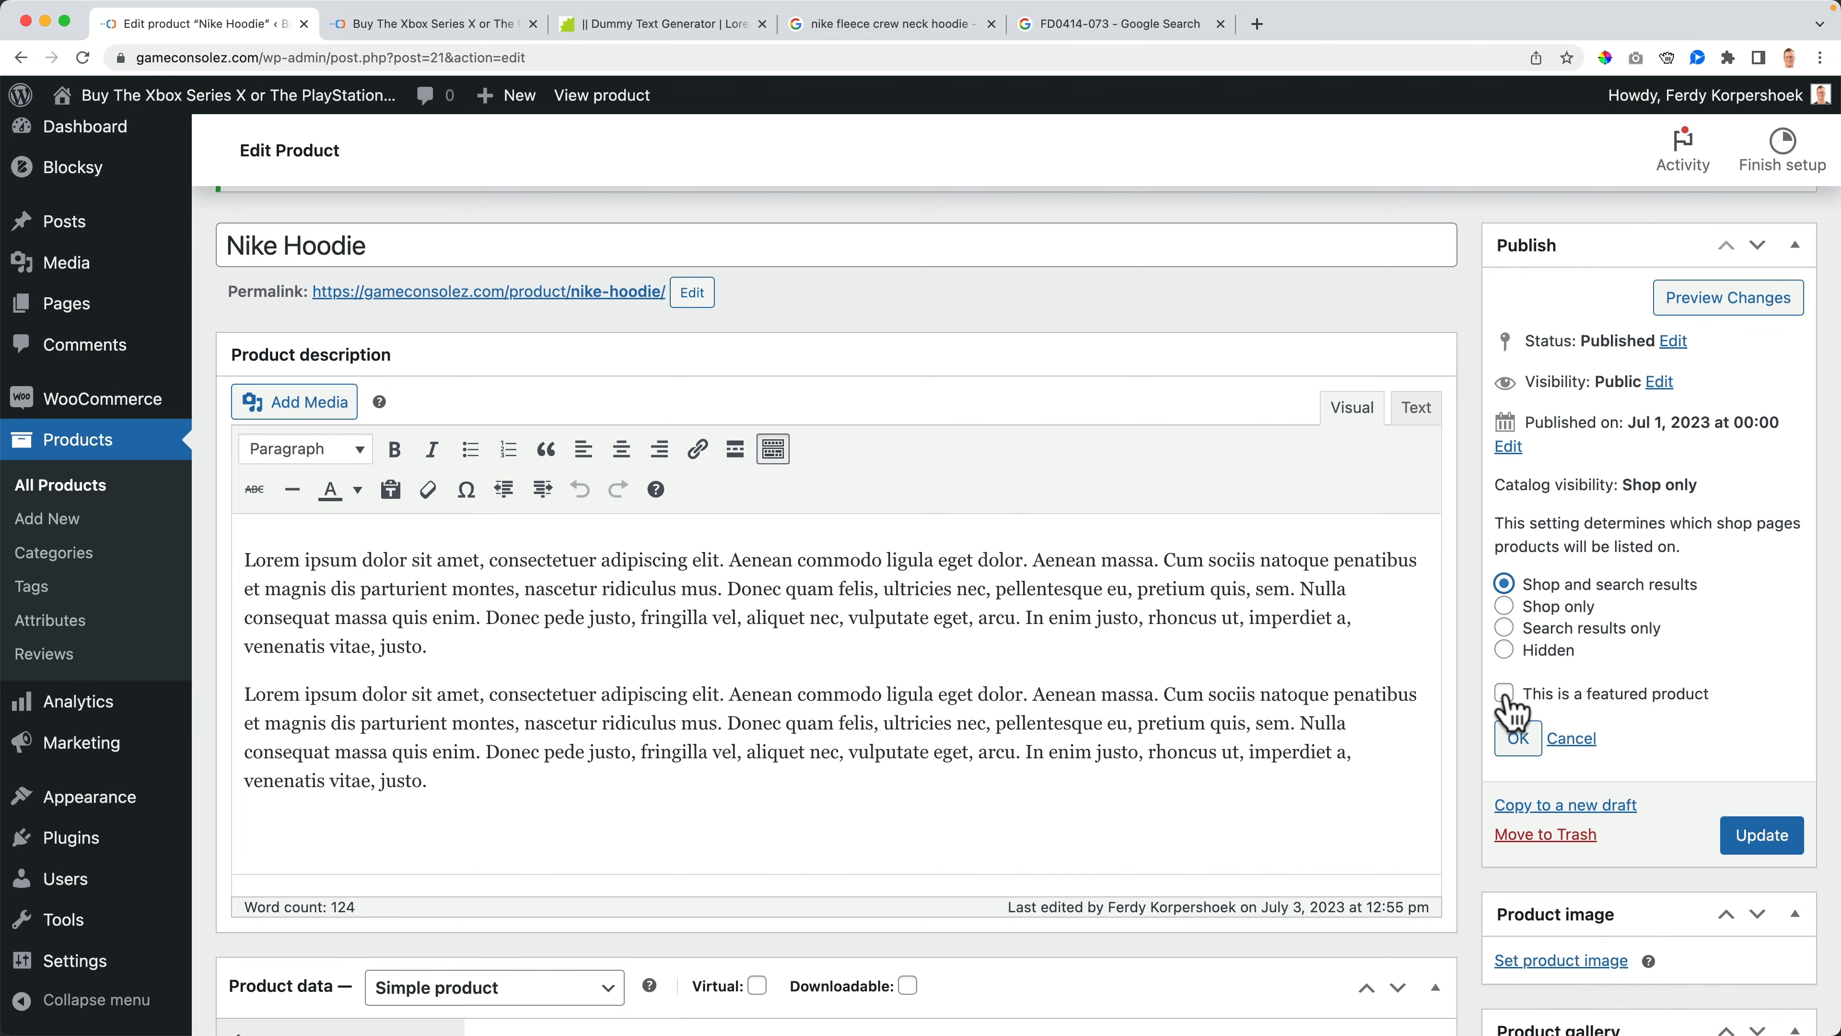
click(1518, 737)
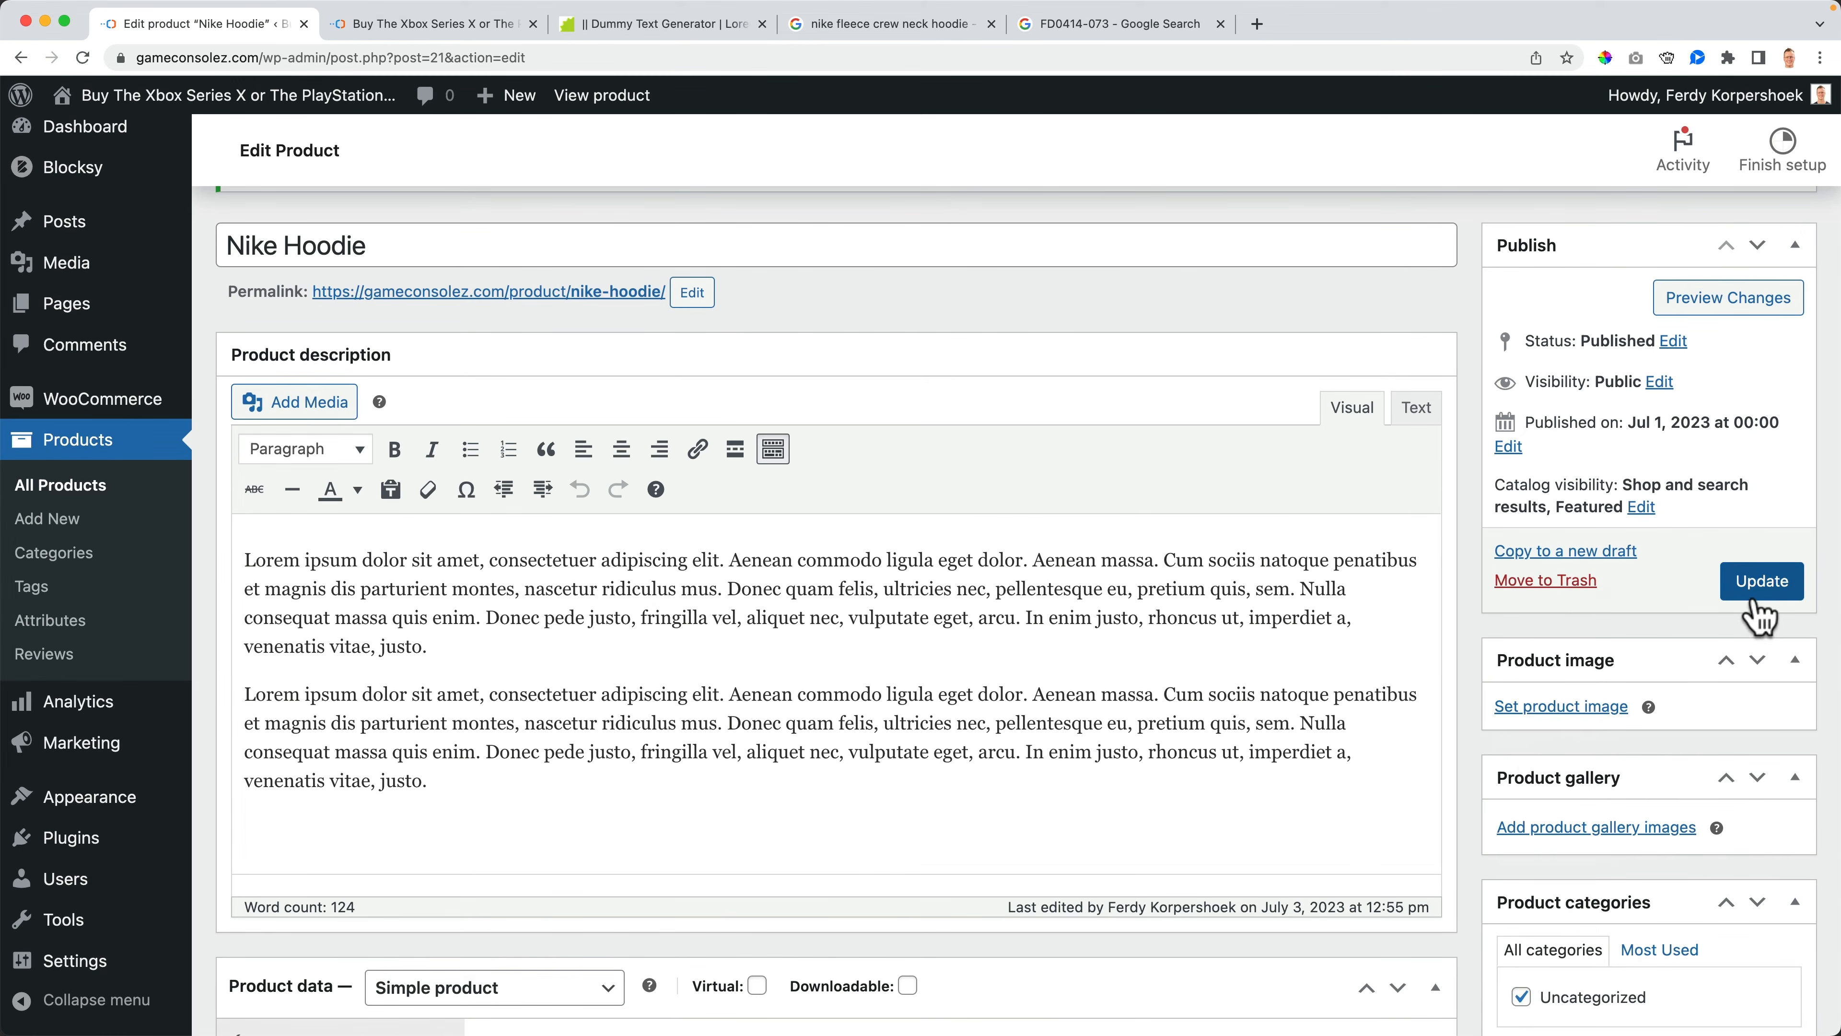
click(1762, 580)
- Close the storefront search and view the shop page listing
click(435, 24)
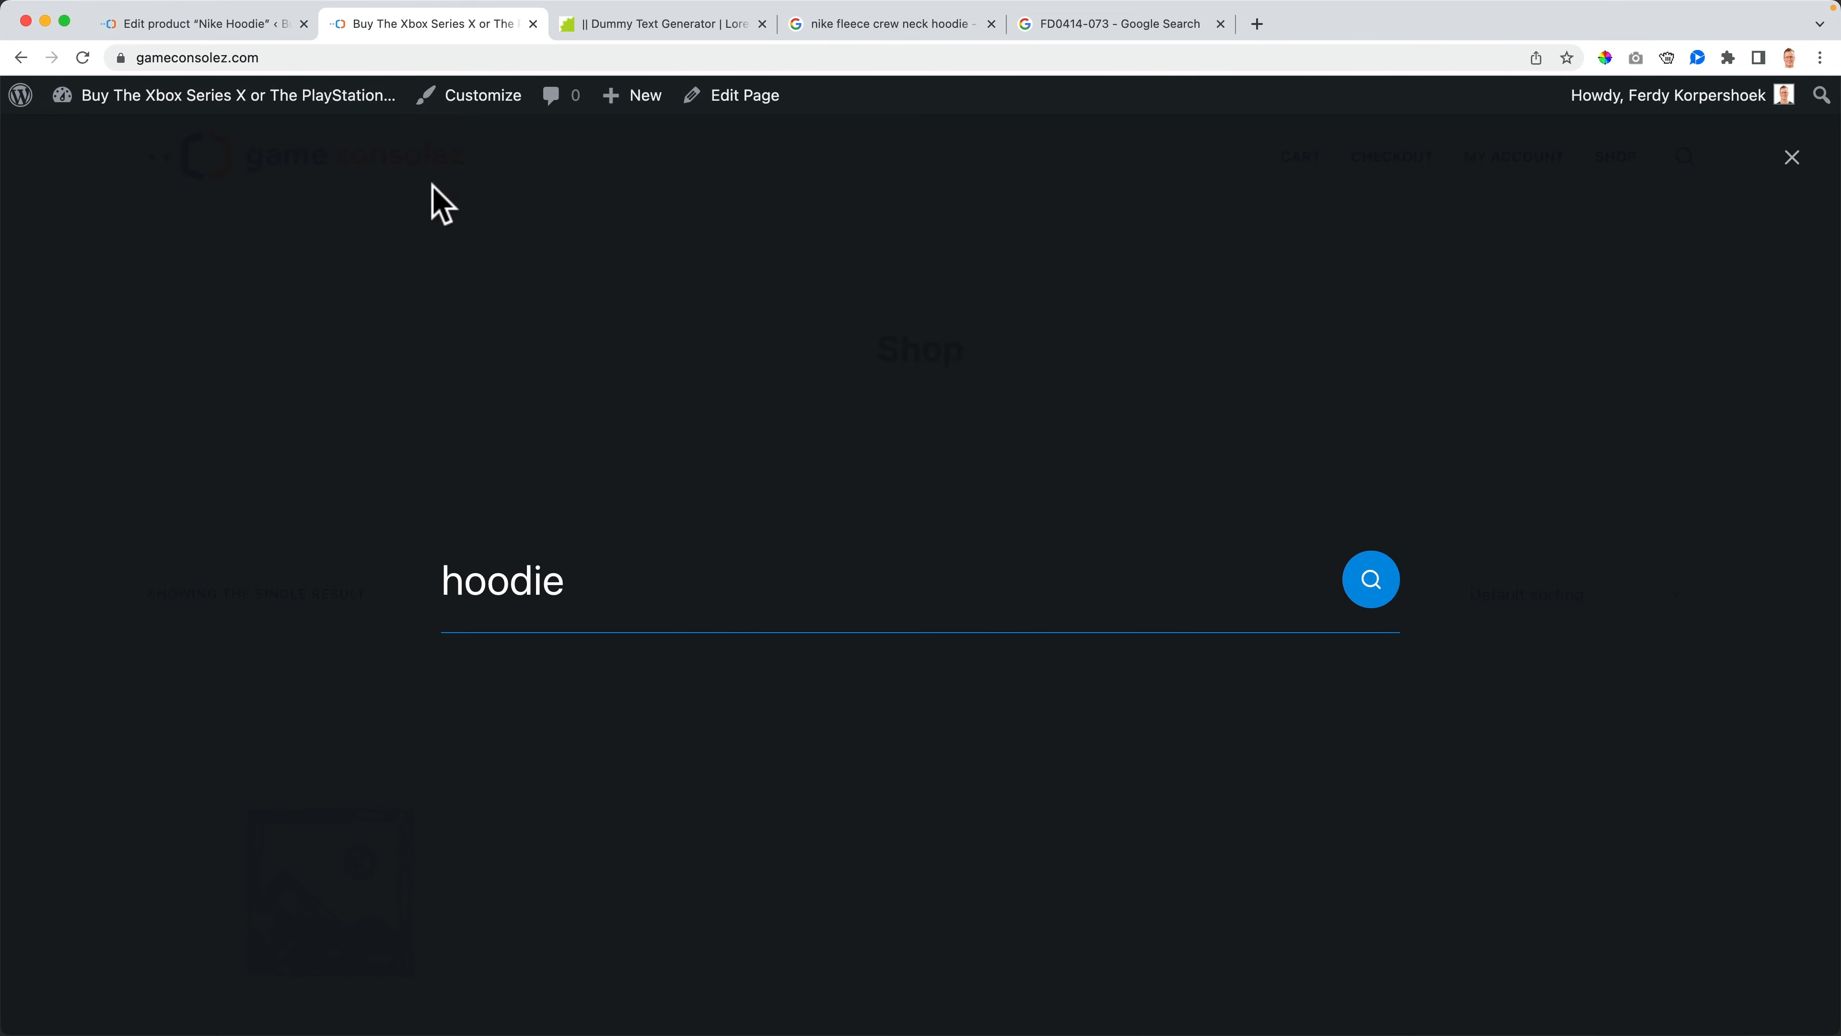
key(Escape)
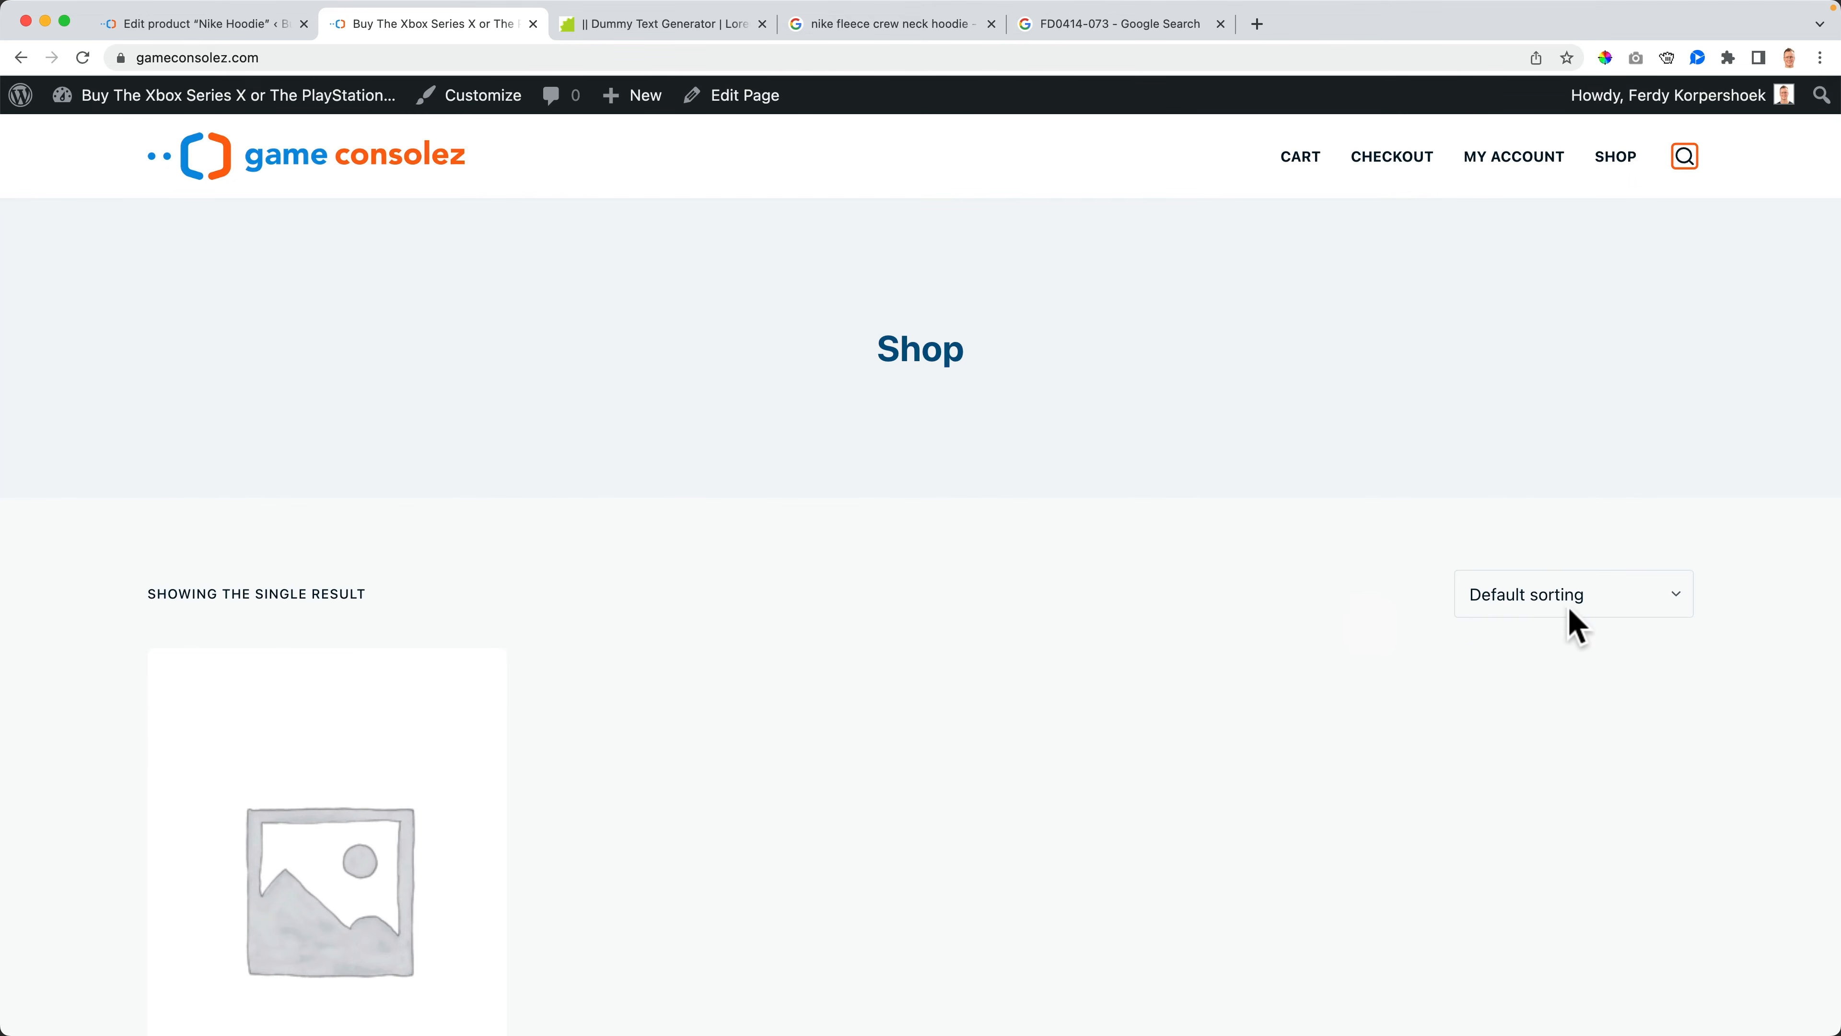
scroll(1570, 721, down, 3)
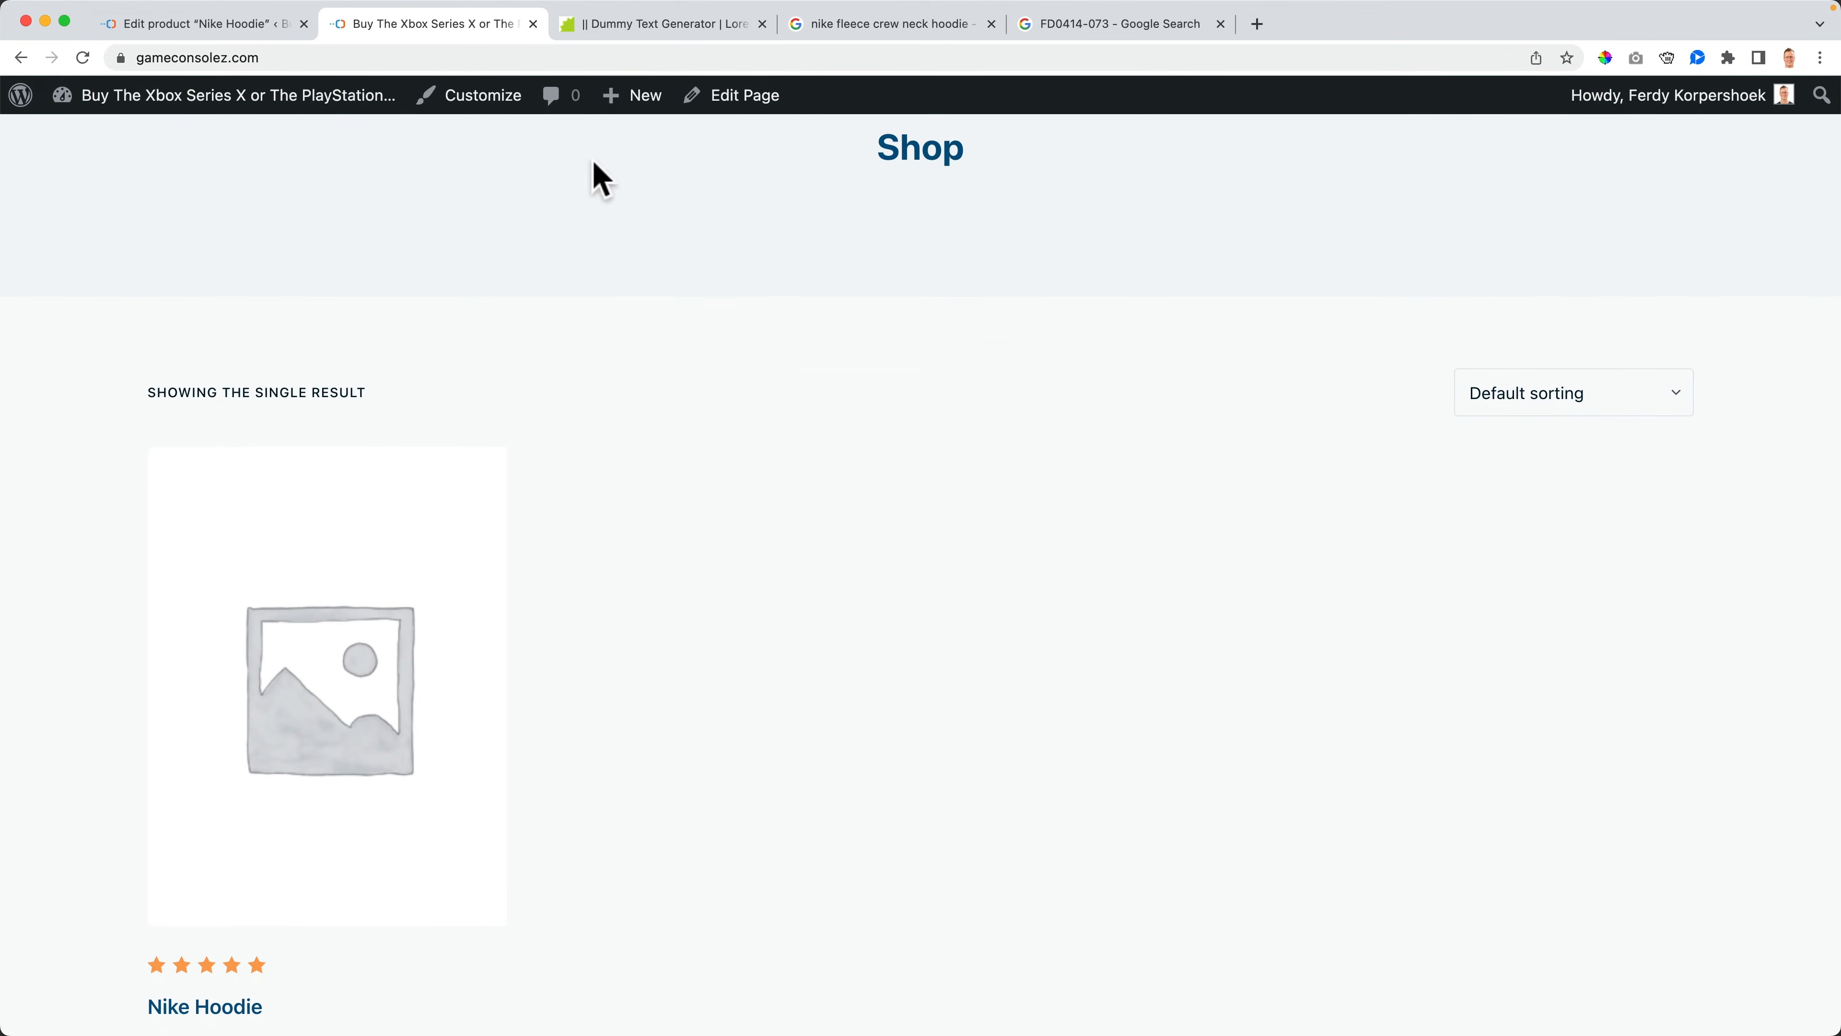
- Open the products list and toggle the Nike Hoodie's featured star off
click(276, 30)
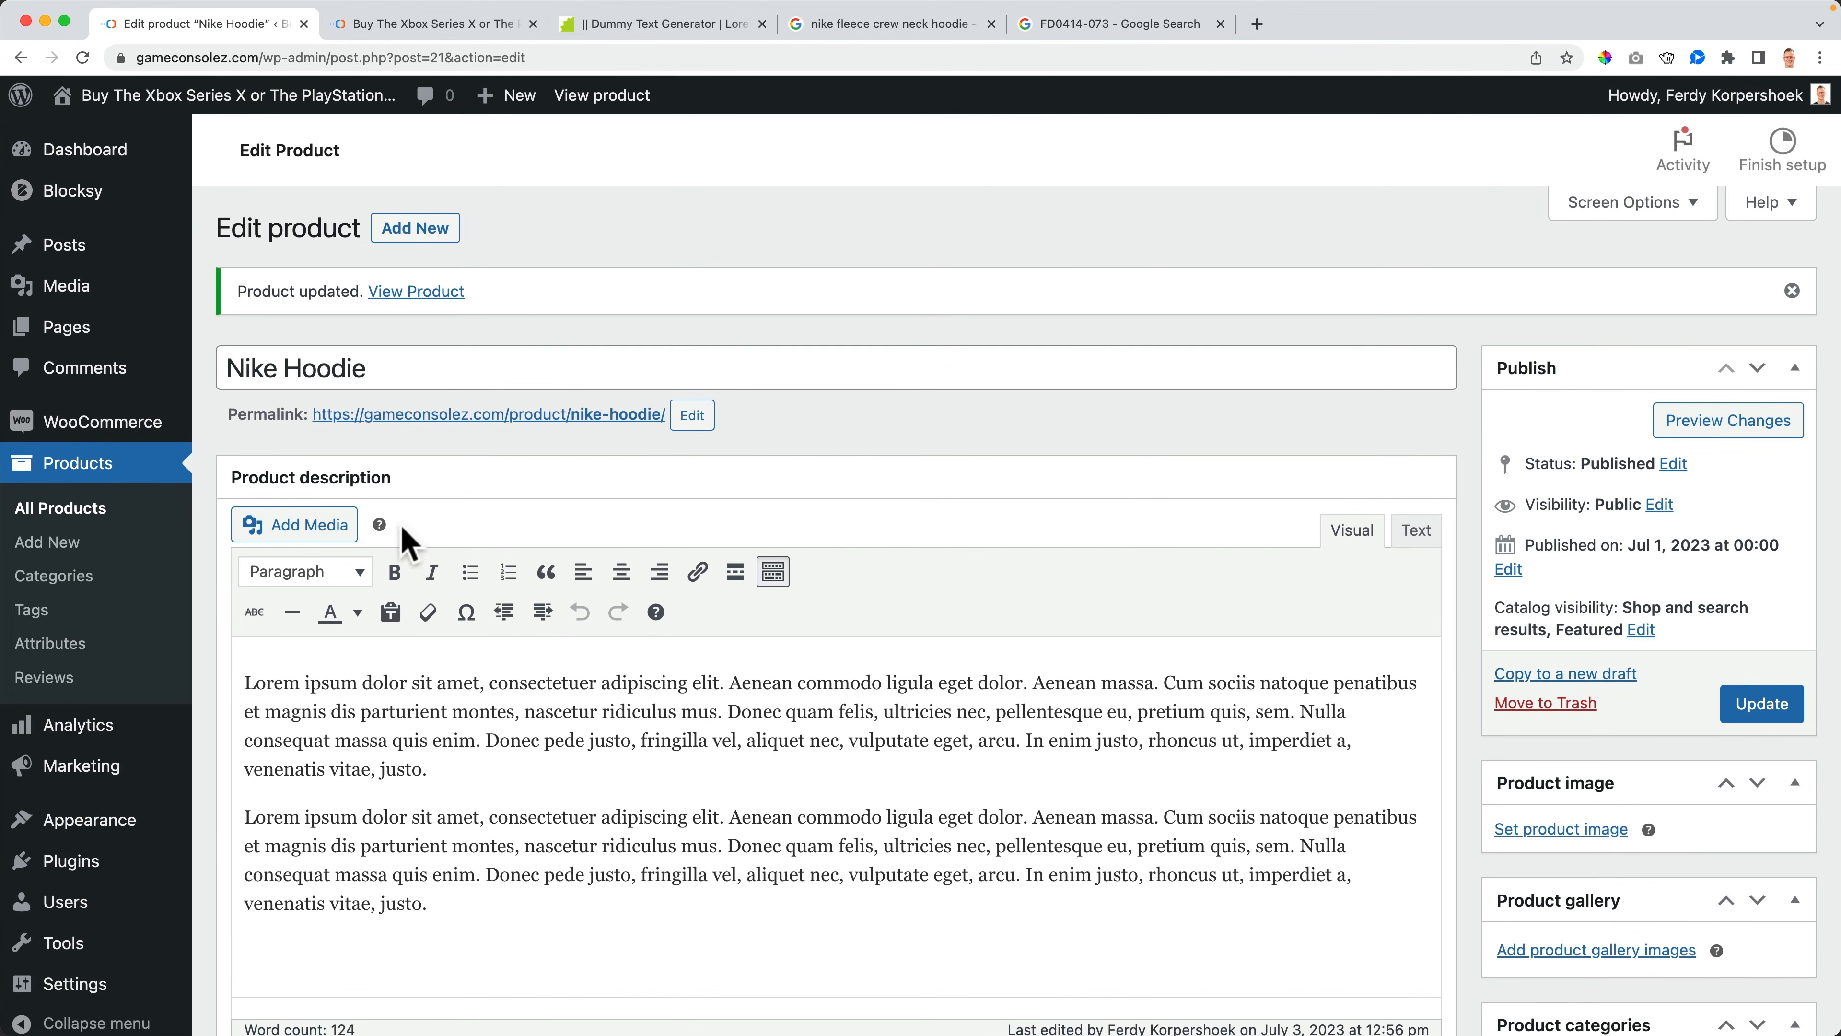
click(82, 517)
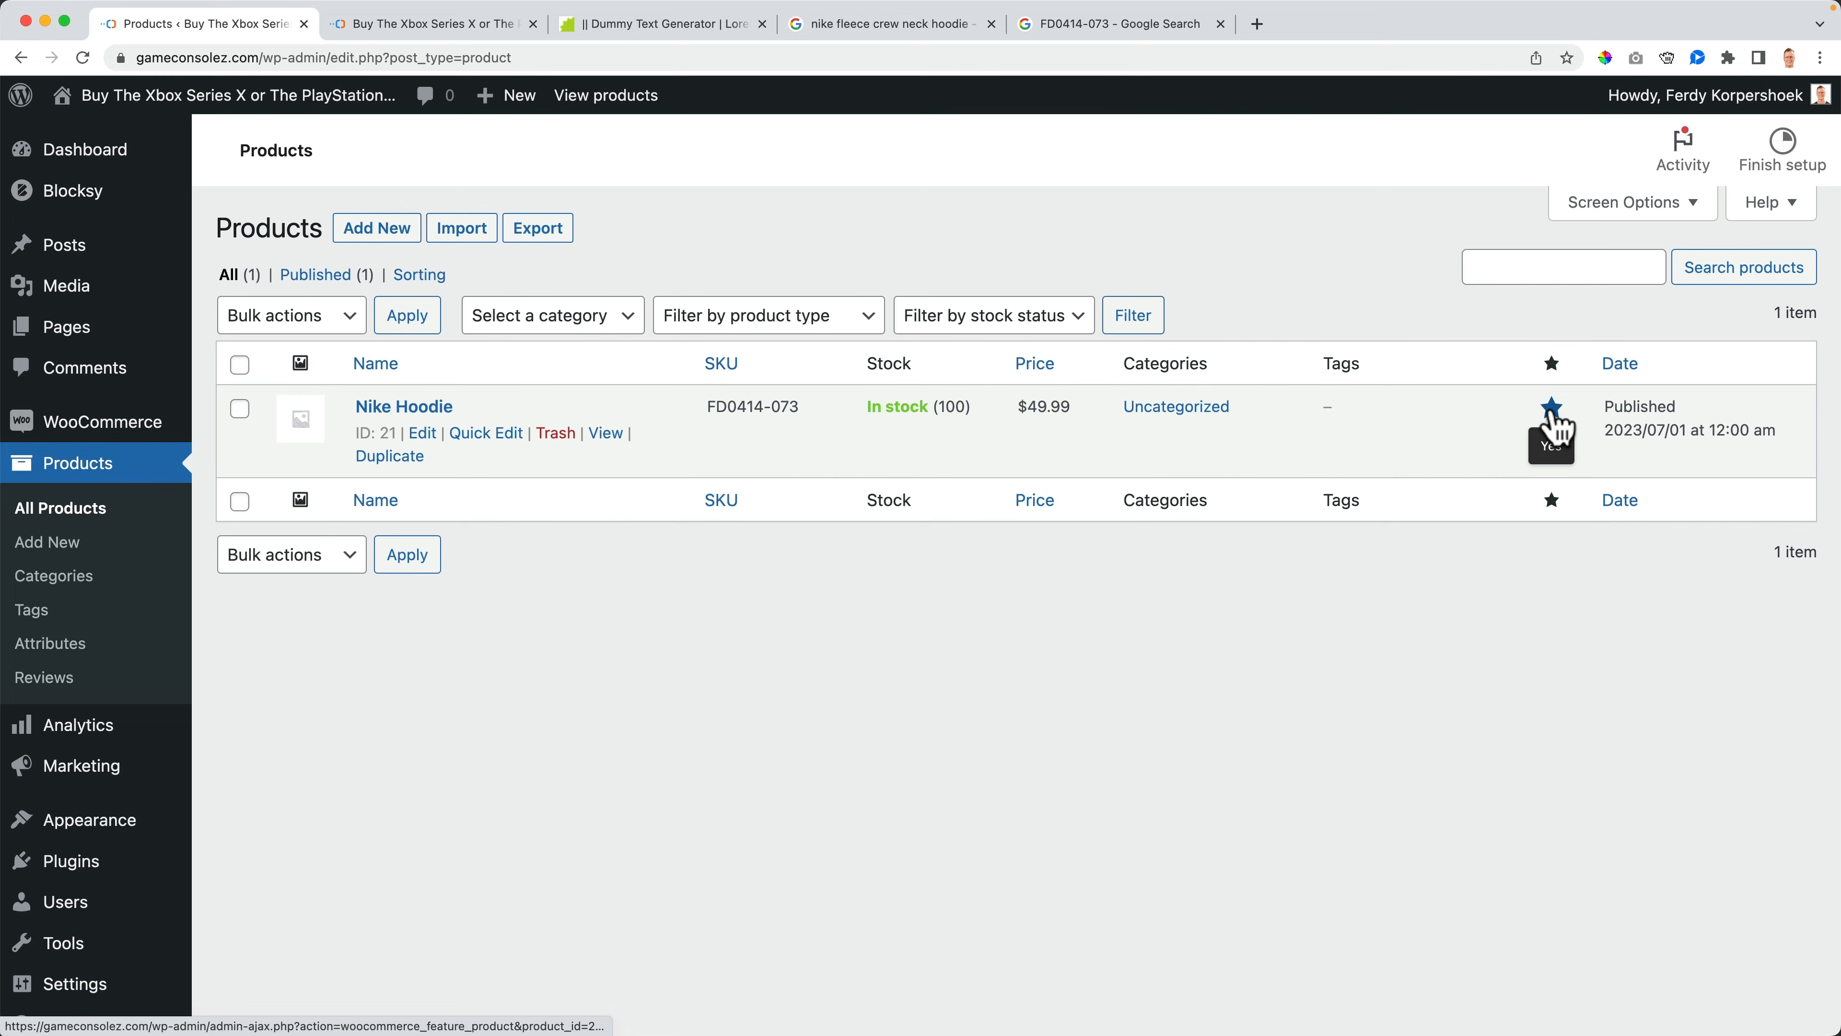
click(1551, 411)
- Open the Nike Hoodie's product image dialog and browse to the 8. WooCommerce images folder for upload
click(422, 410)
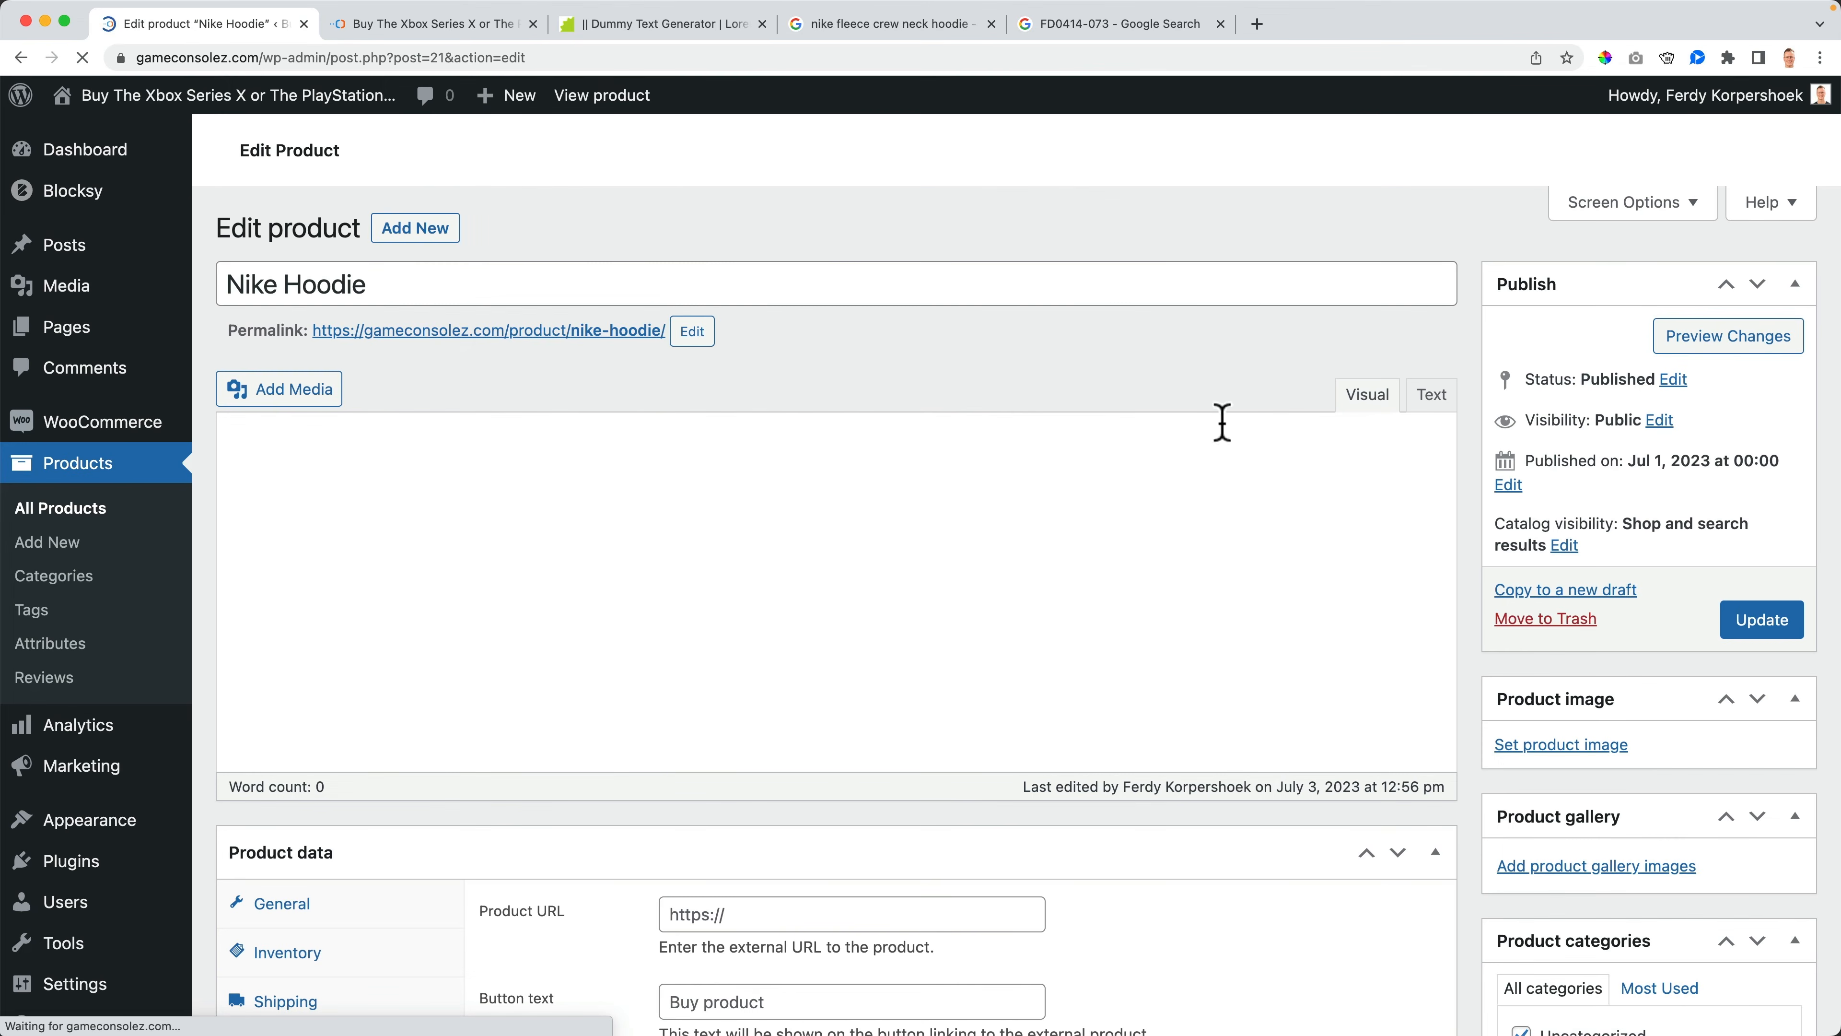
scroll(1627, 464, down, 5)
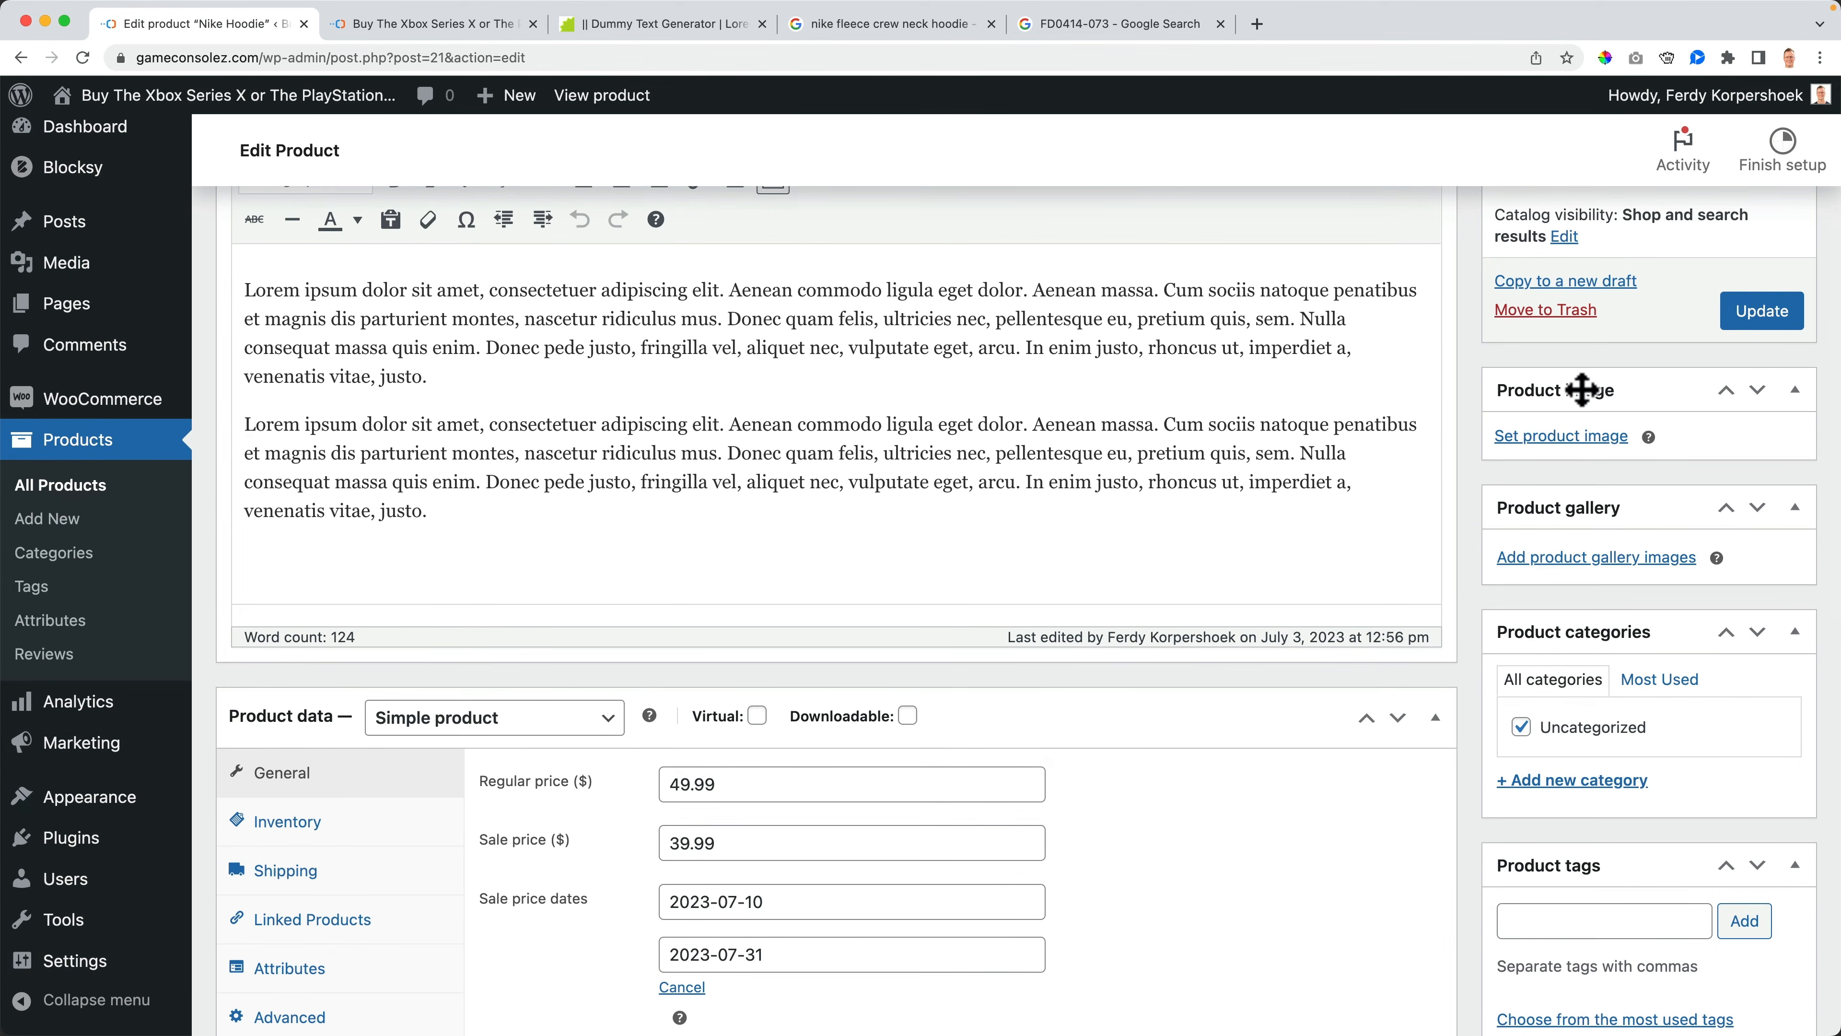
click(1547, 443)
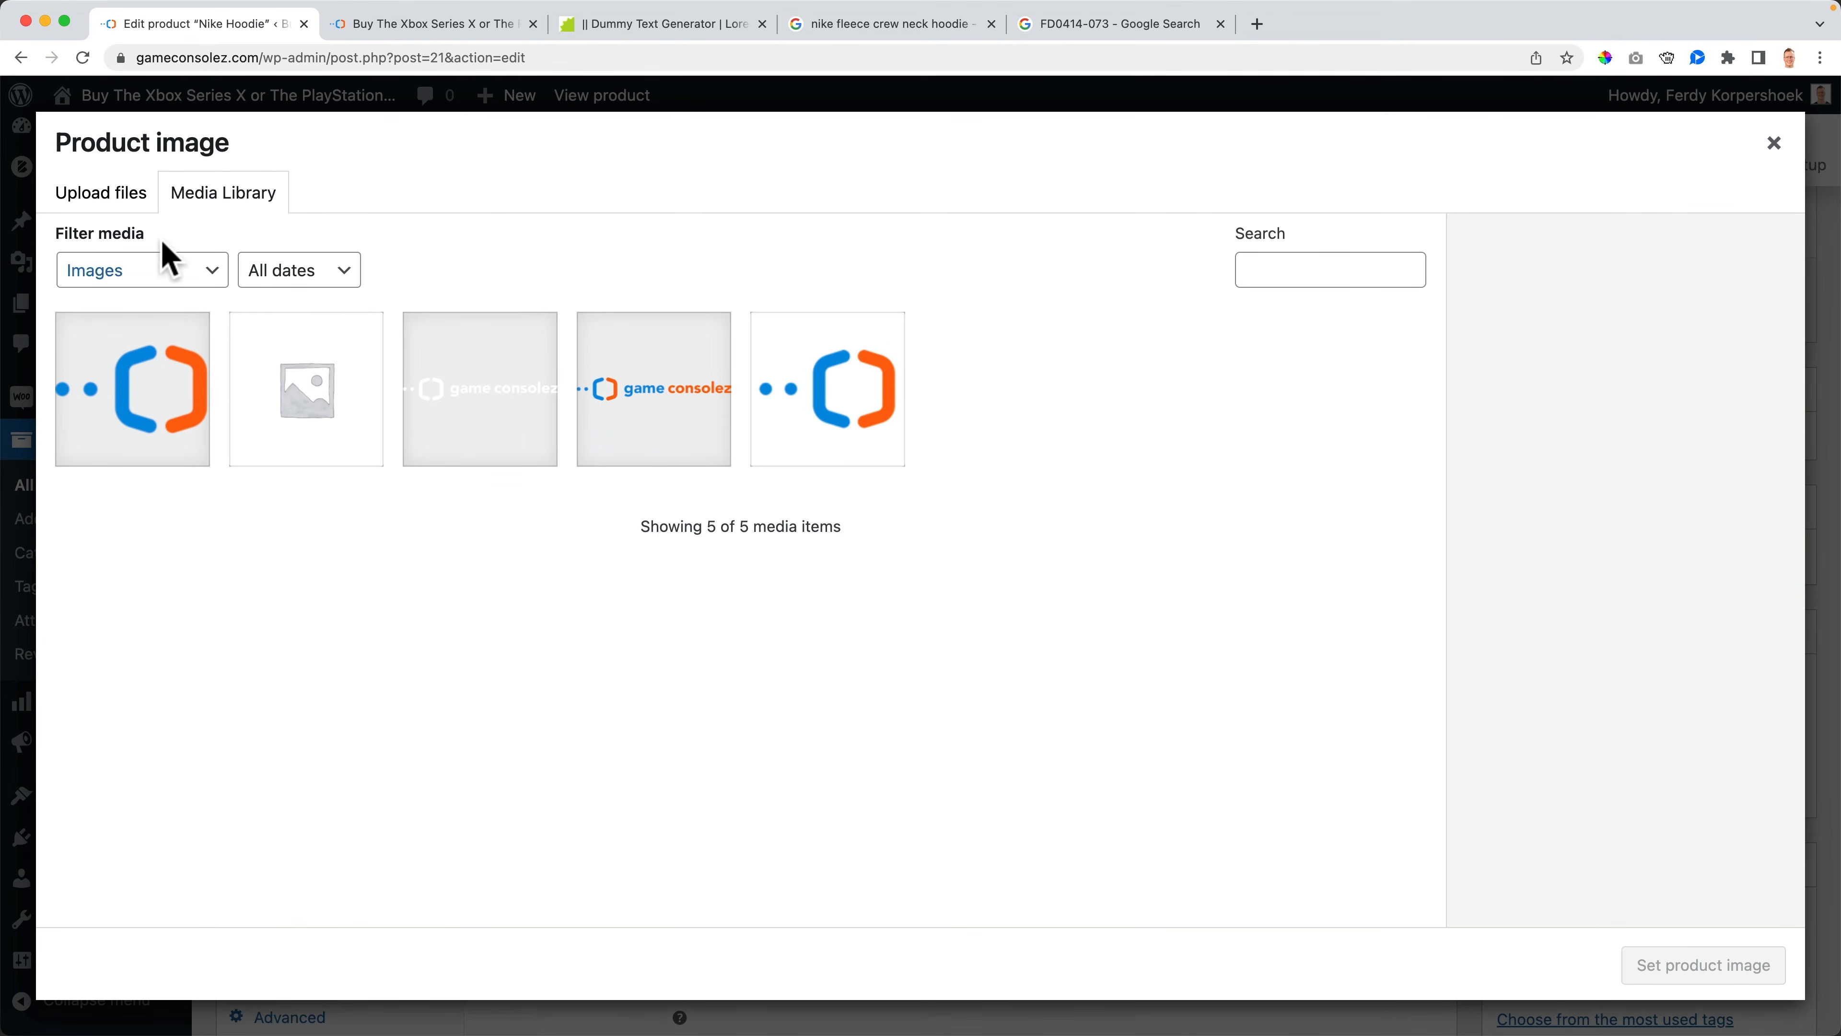
click(108, 206)
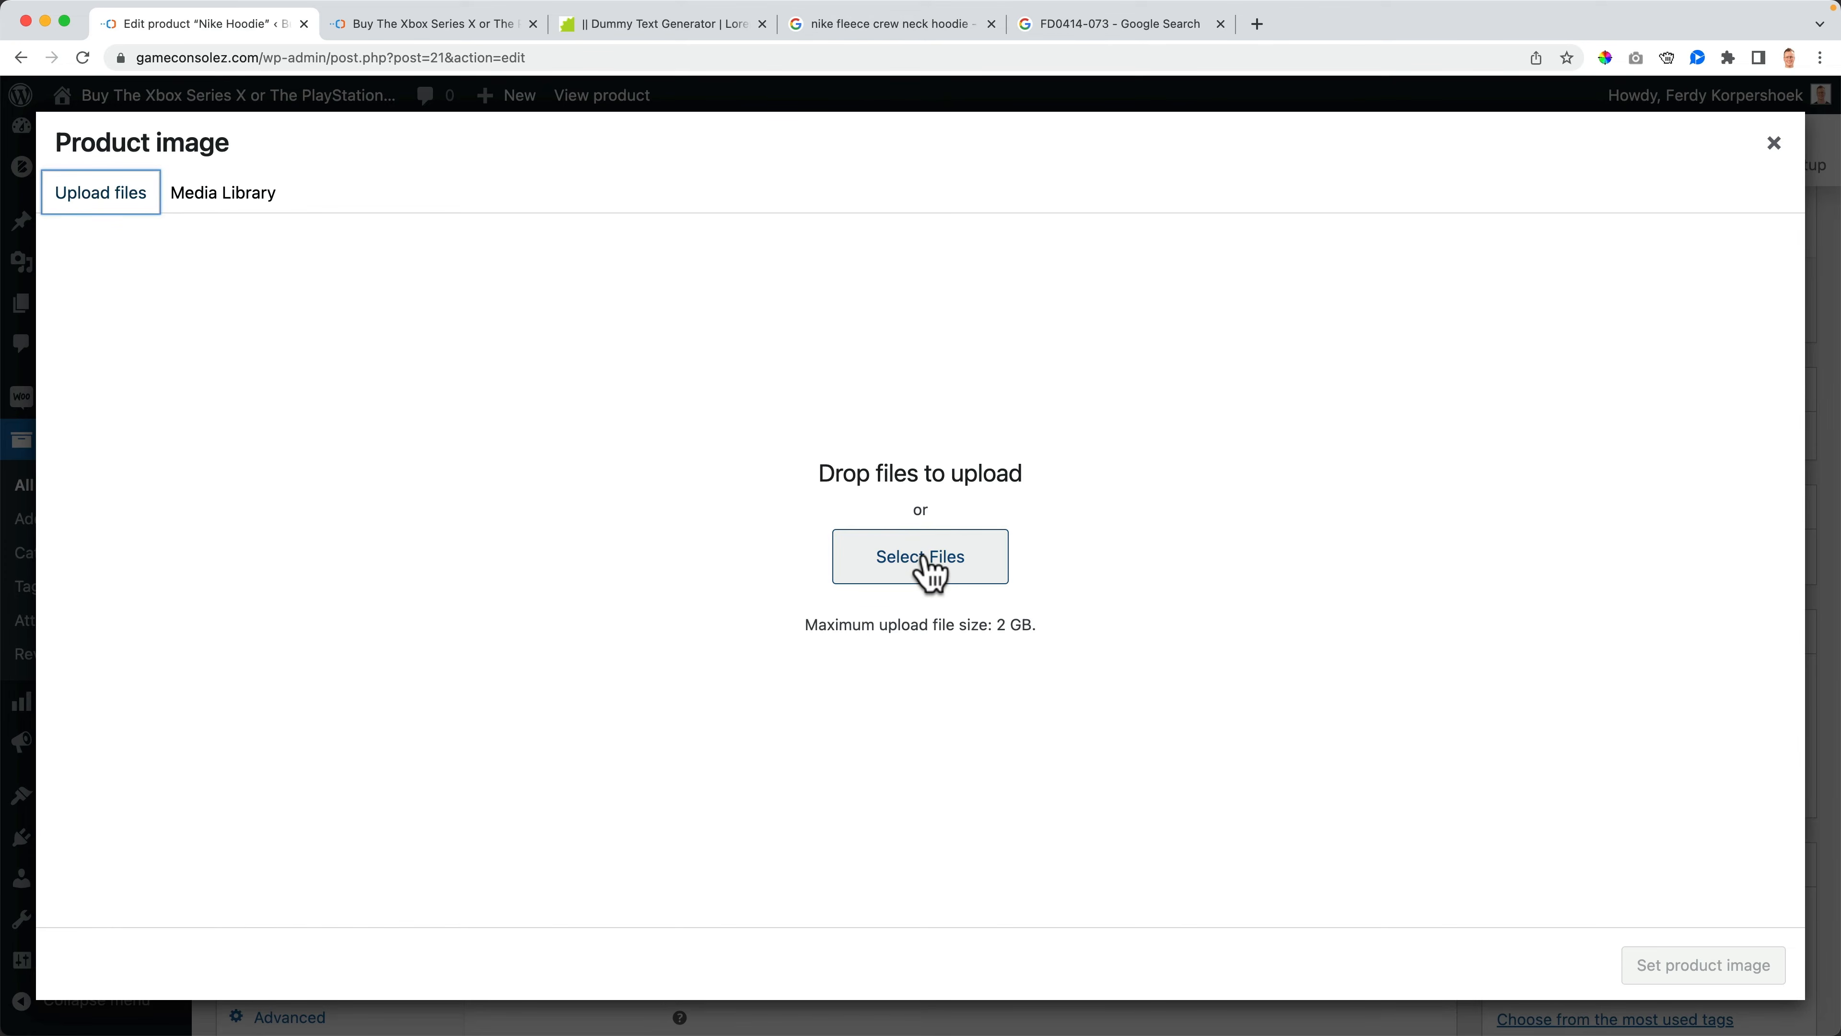
click(932, 573)
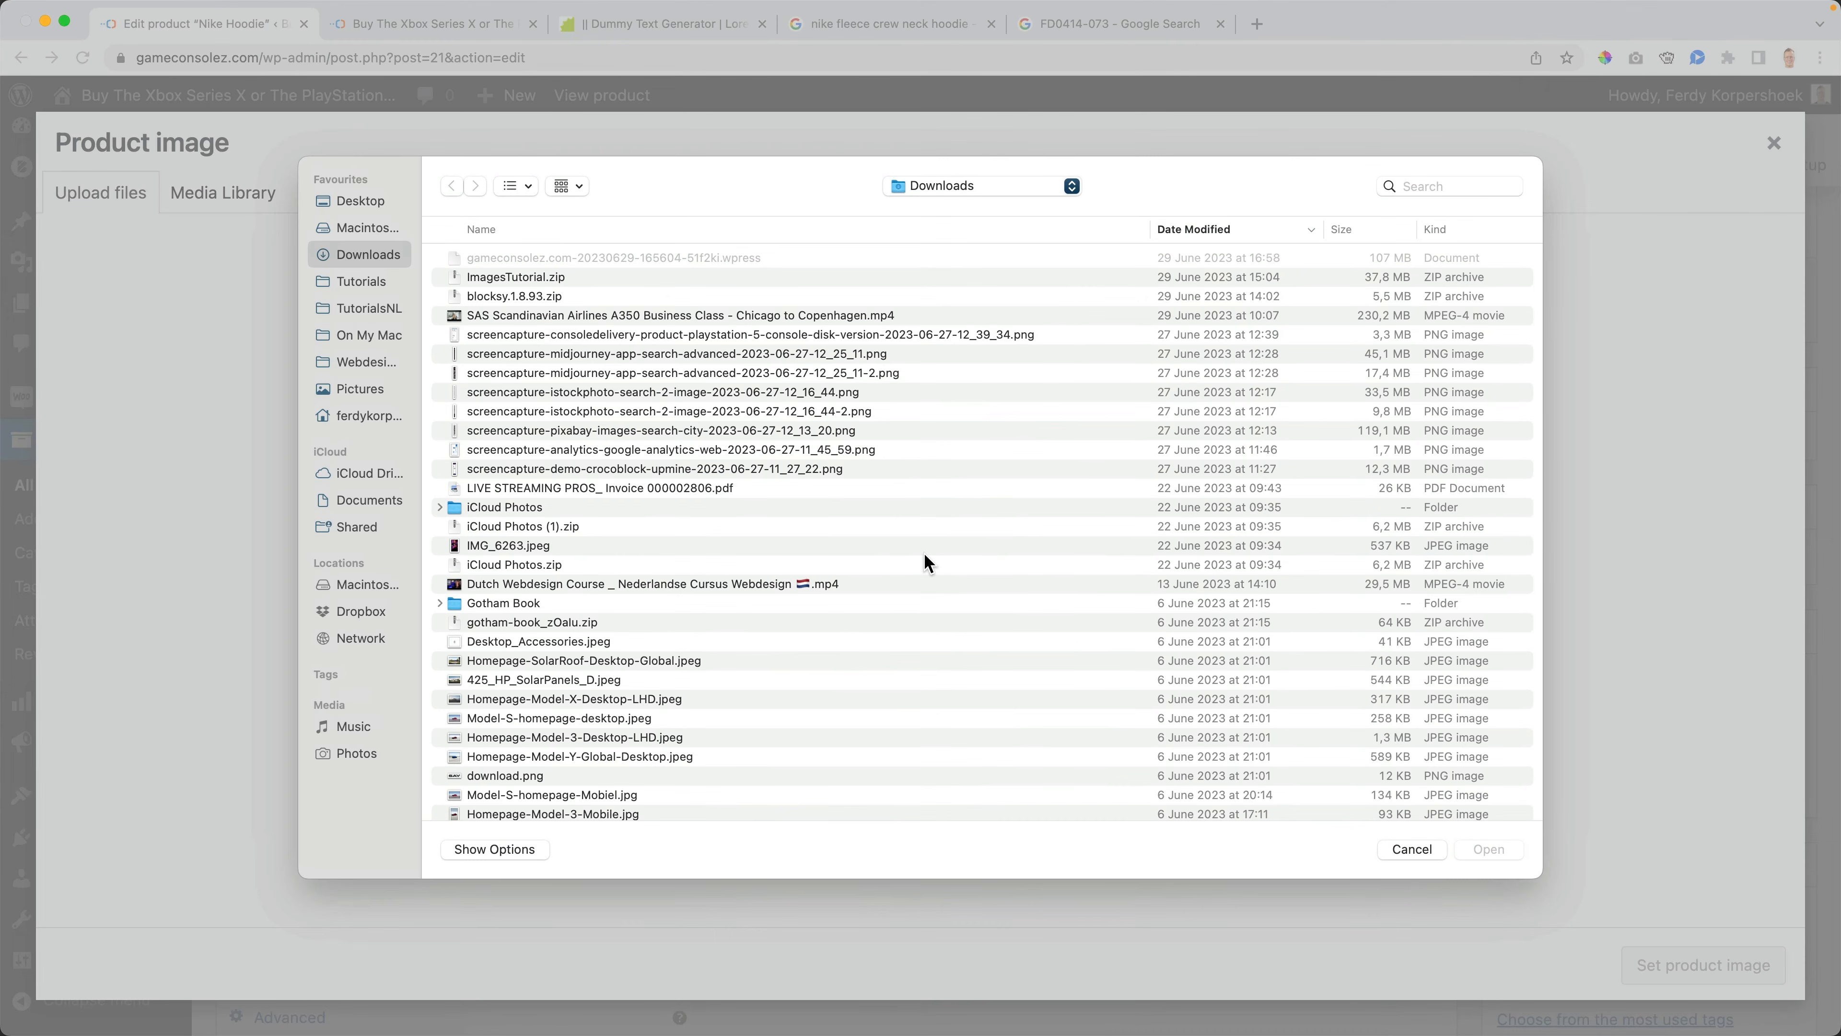
click(355, 201)
click(517, 399)
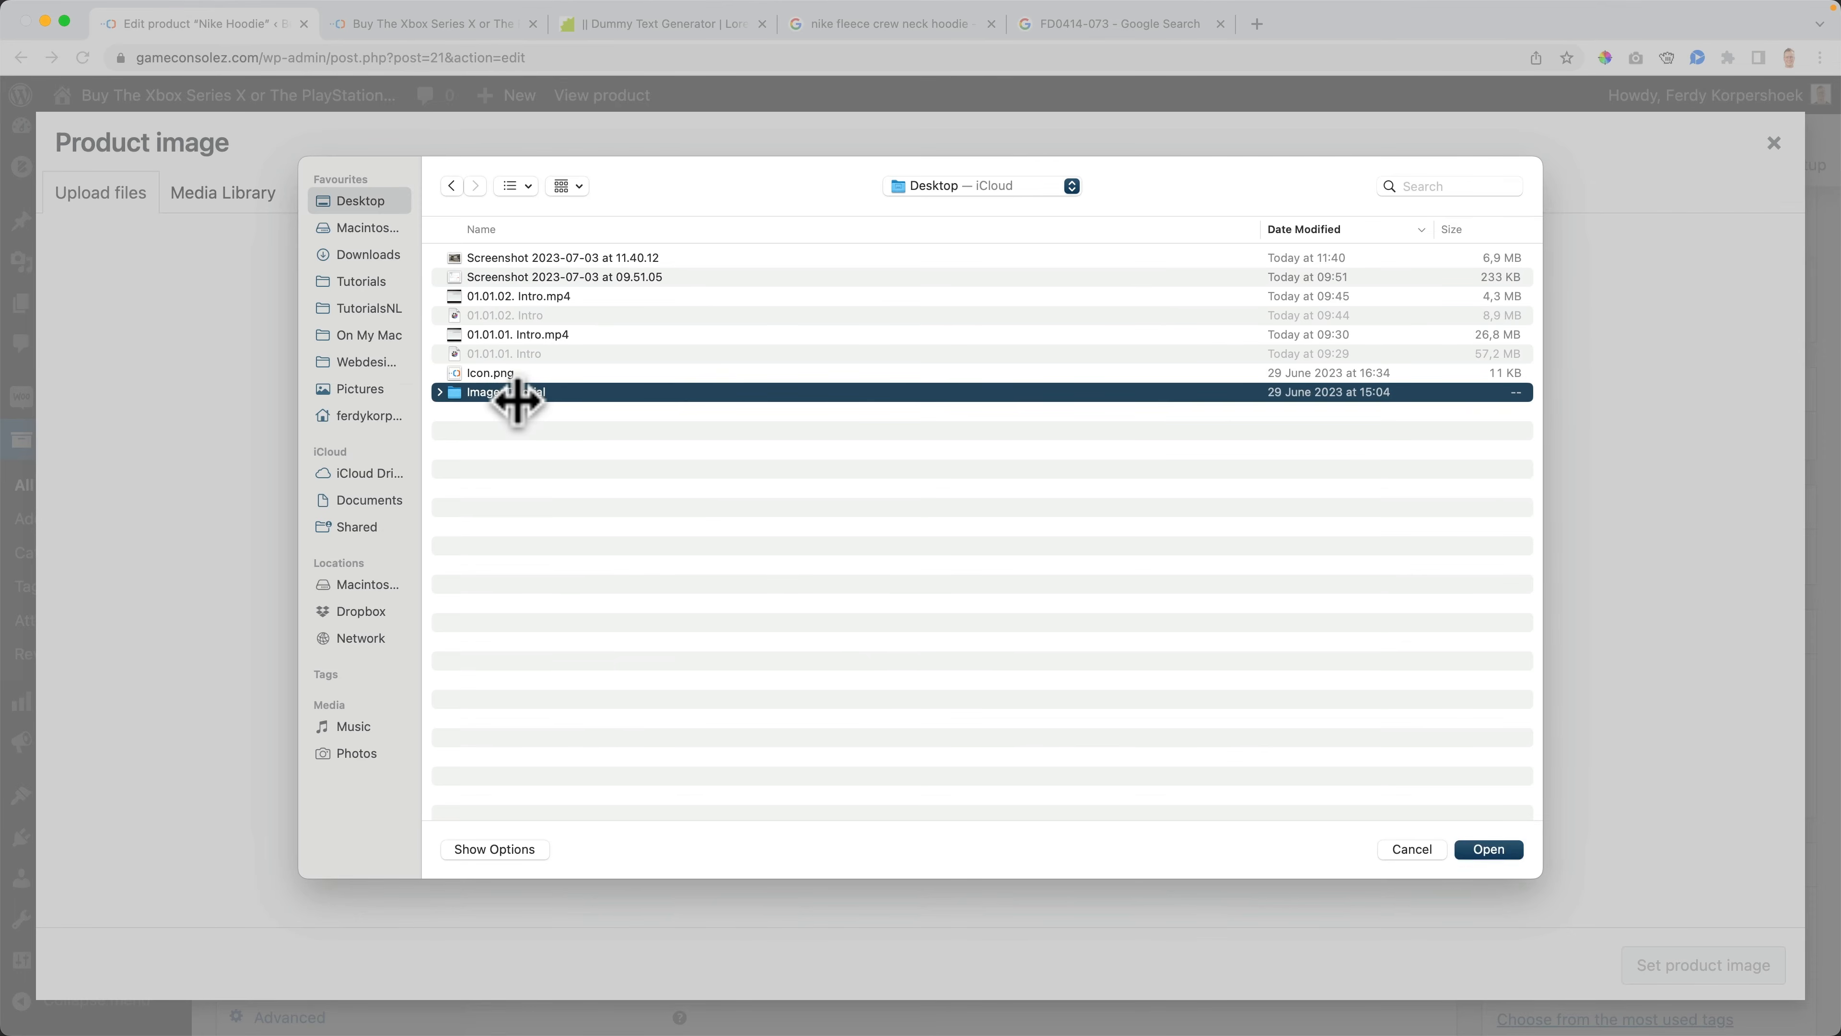
double_click(517, 399)
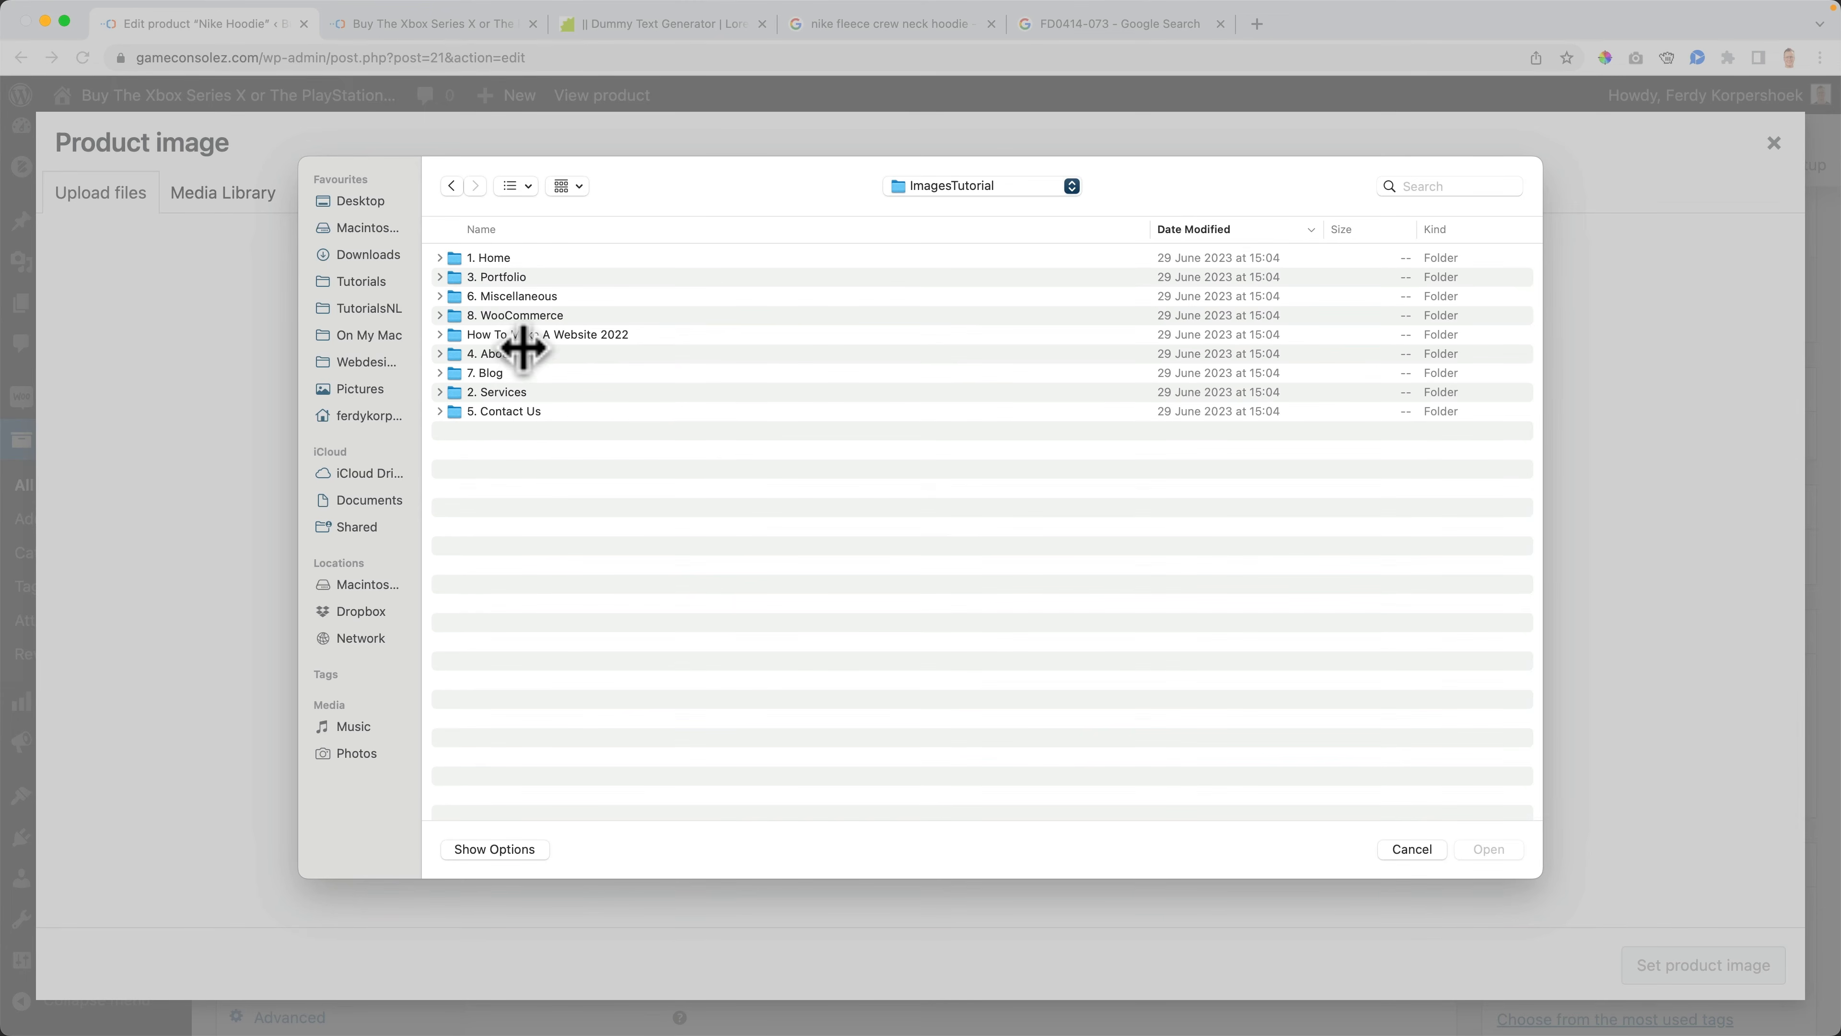
double_click(522, 316)
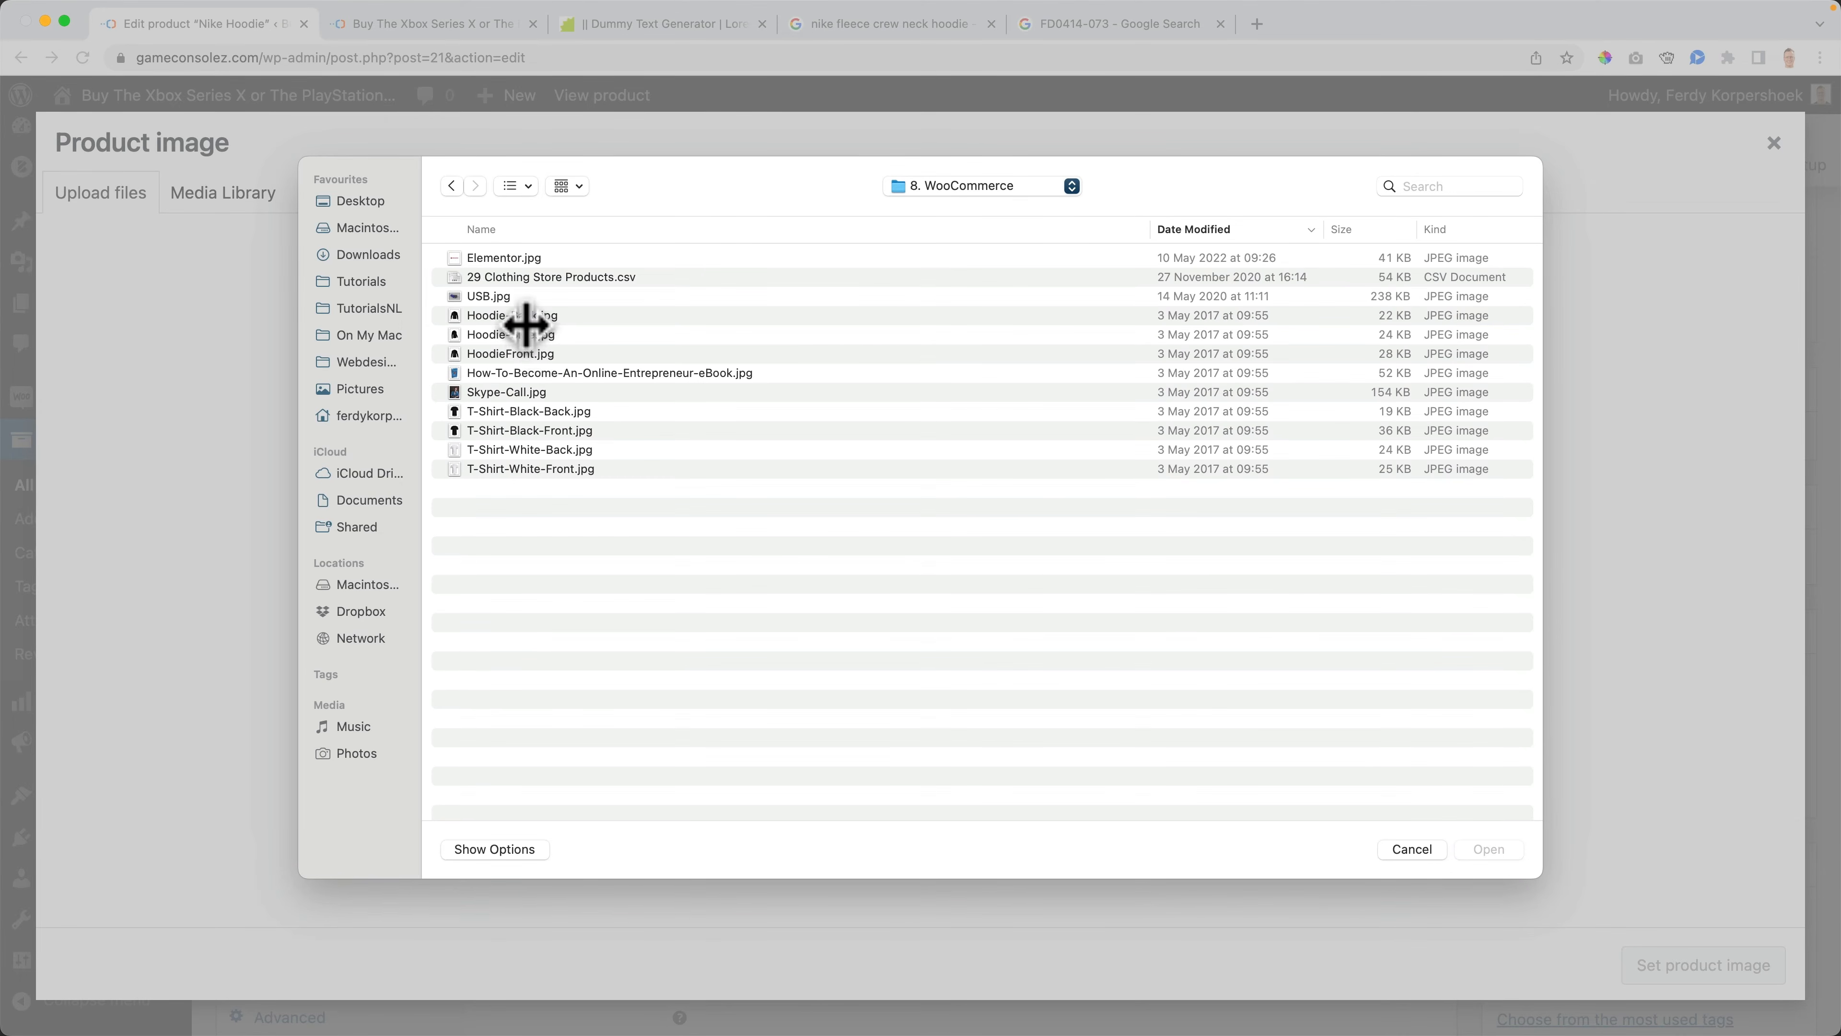
- Preview the hoodie images, then upload Hoodie-Back, Hoodie-Side and HoodieFront to the media library
click(526, 316)
key(space)
key(Down)
key(Down)
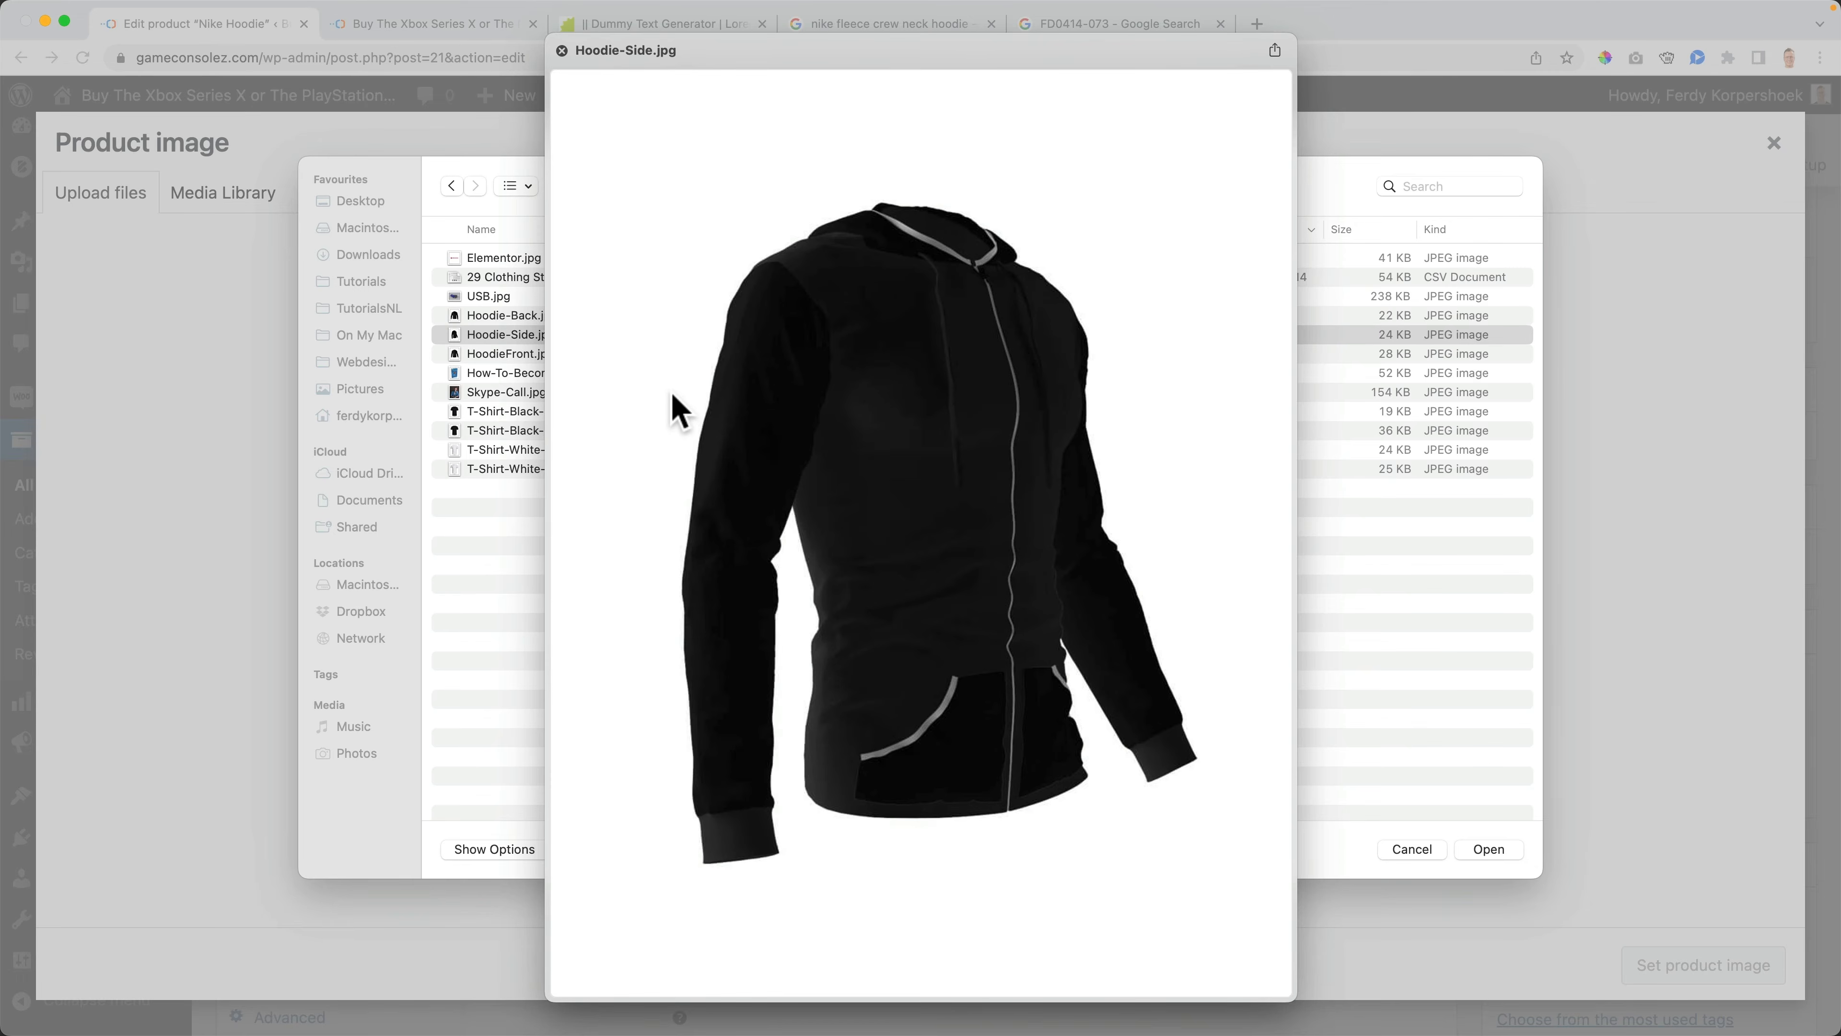
key(Up)
key(Up)
key(space)
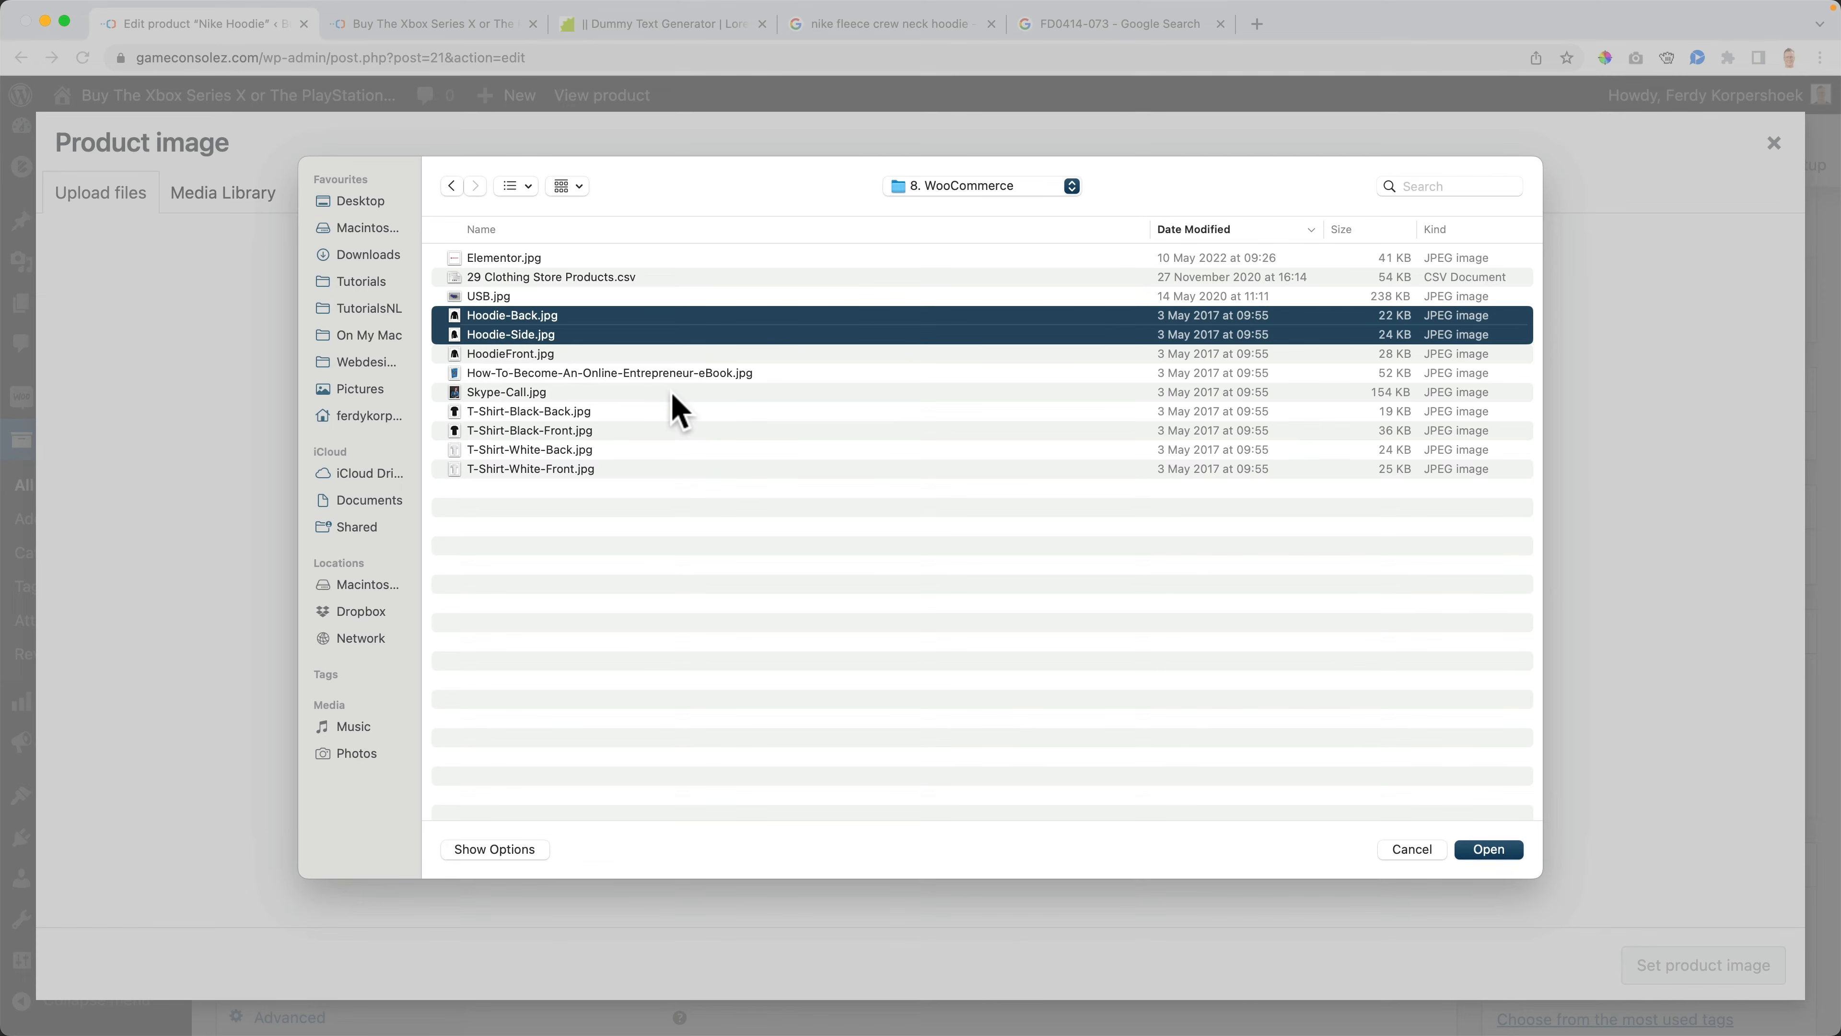
key(shift+Down)
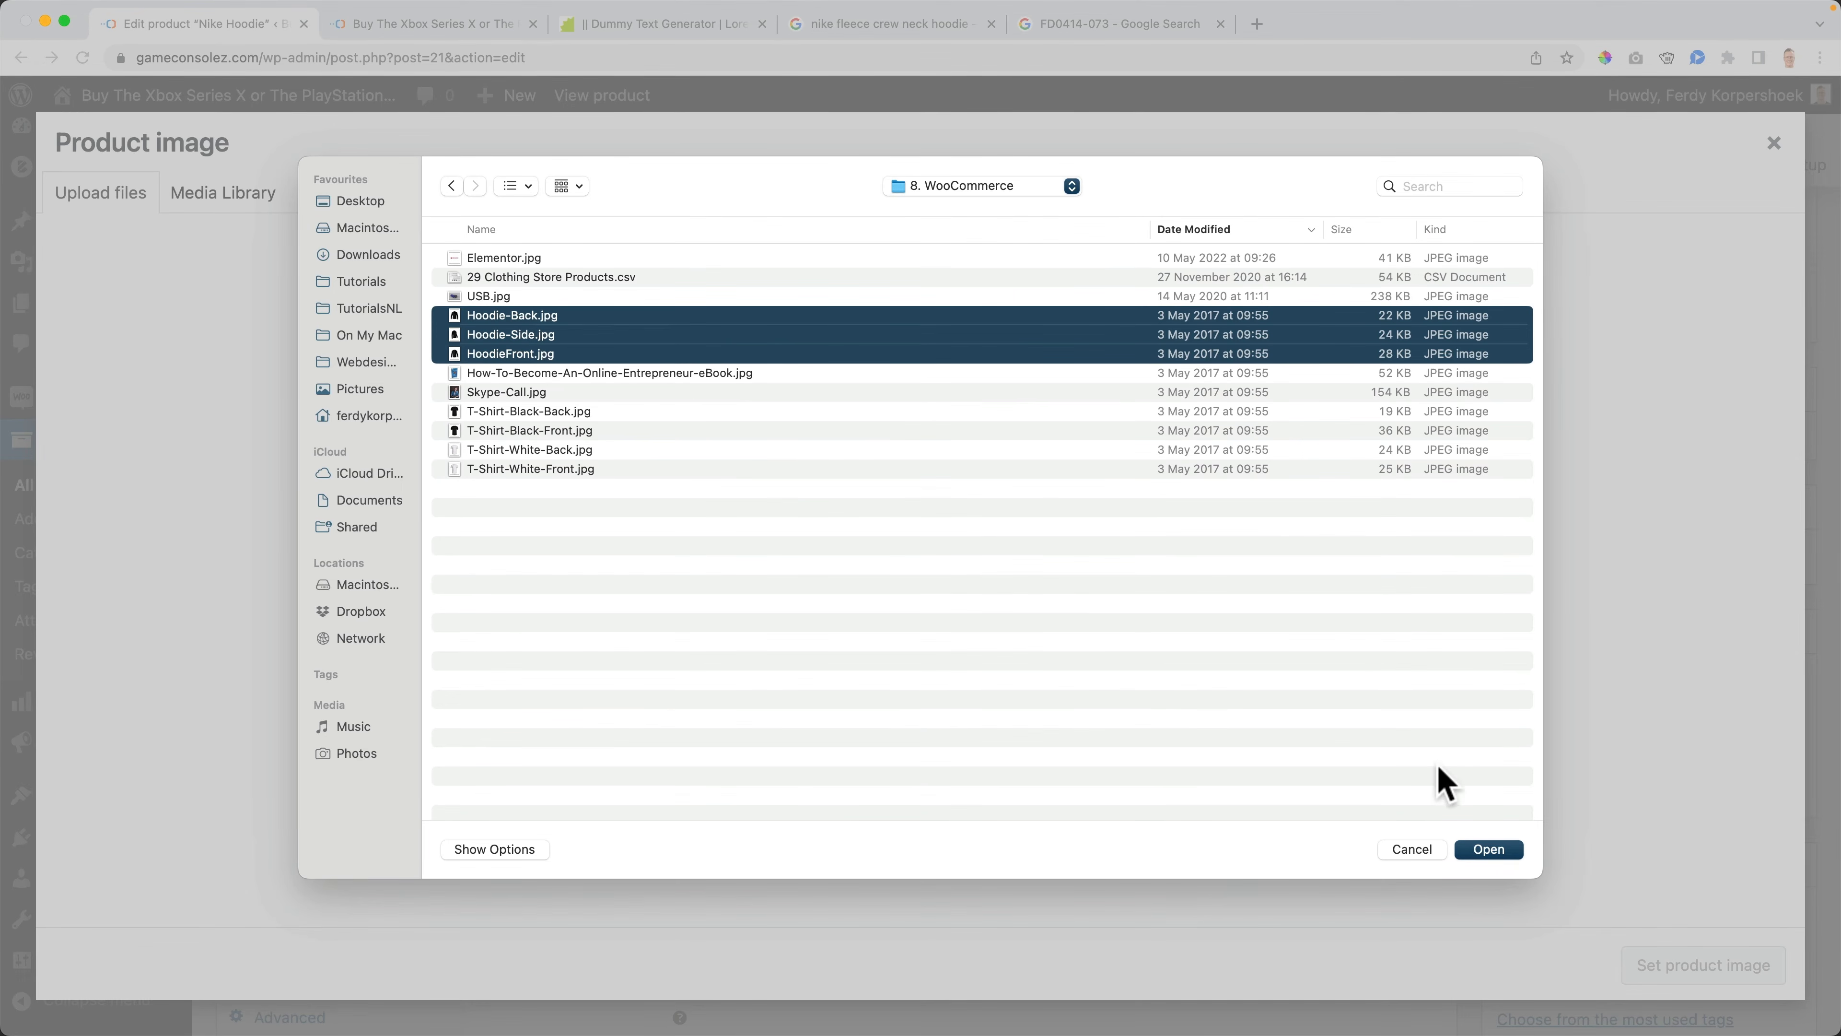
click(1486, 849)
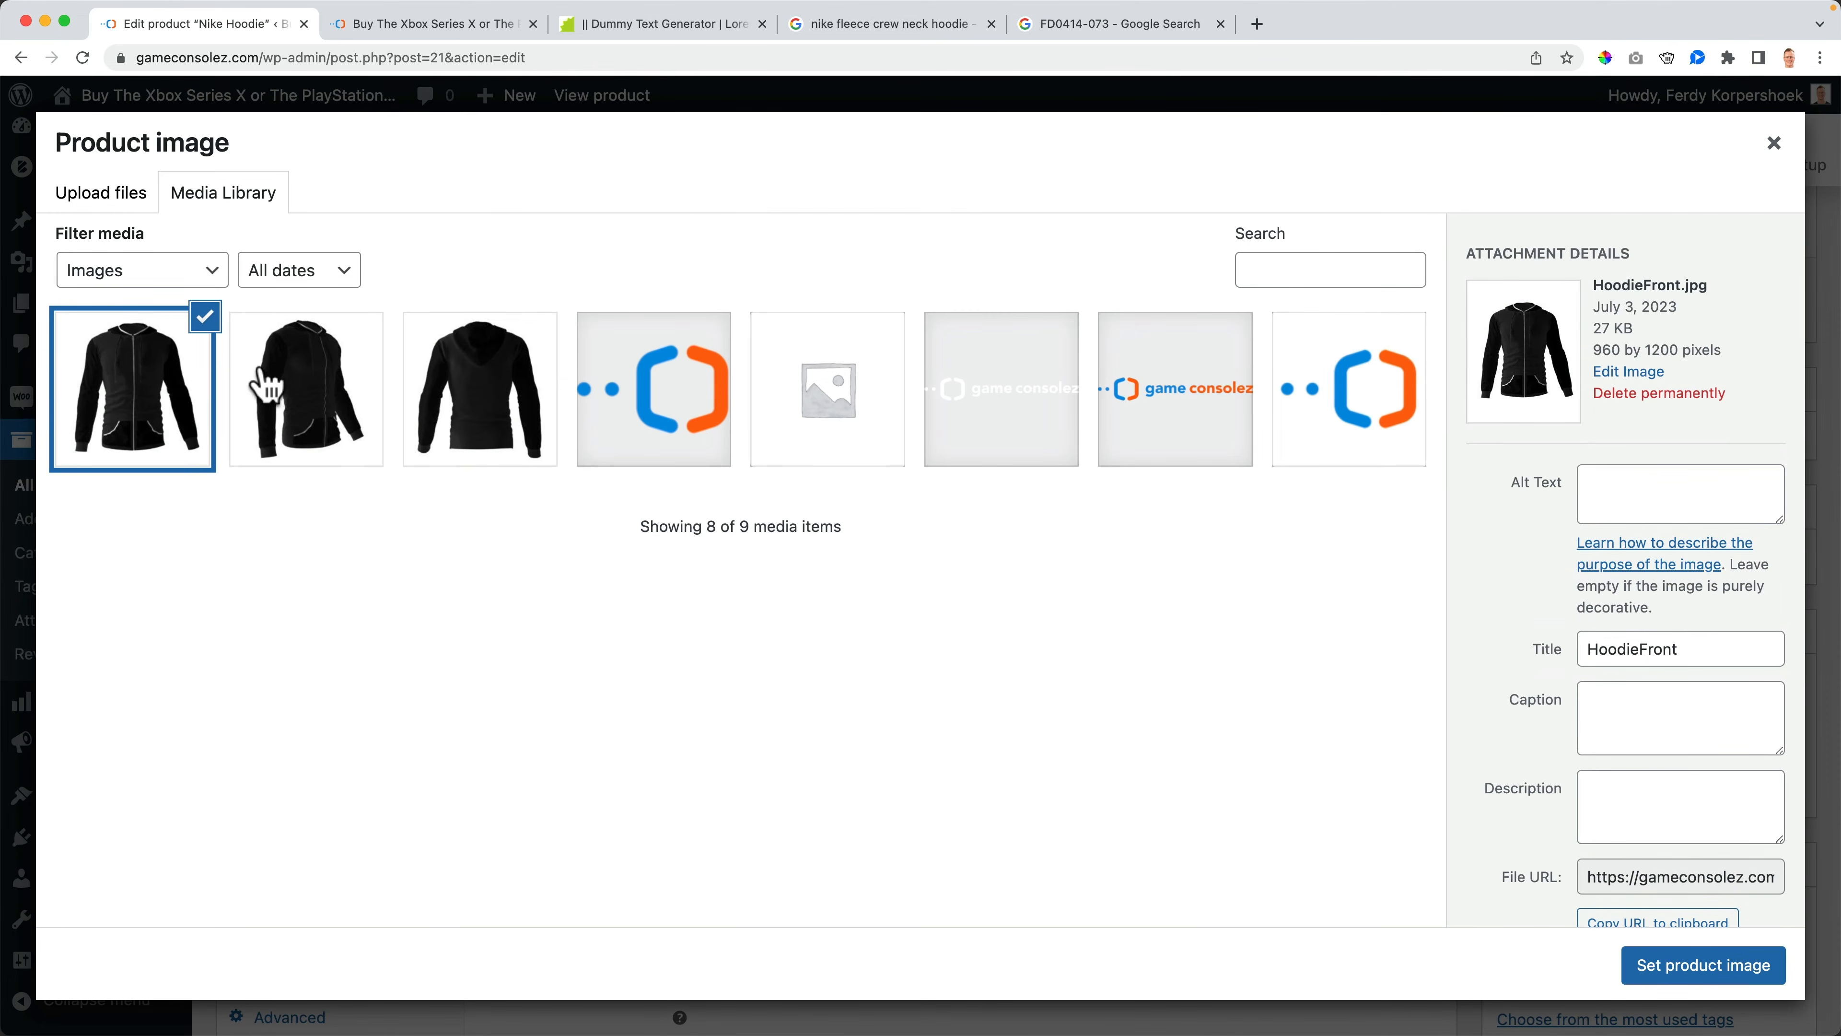
- Select the HoodieFront image and set its title and alt text to Hoodie Front
click(416, 29)
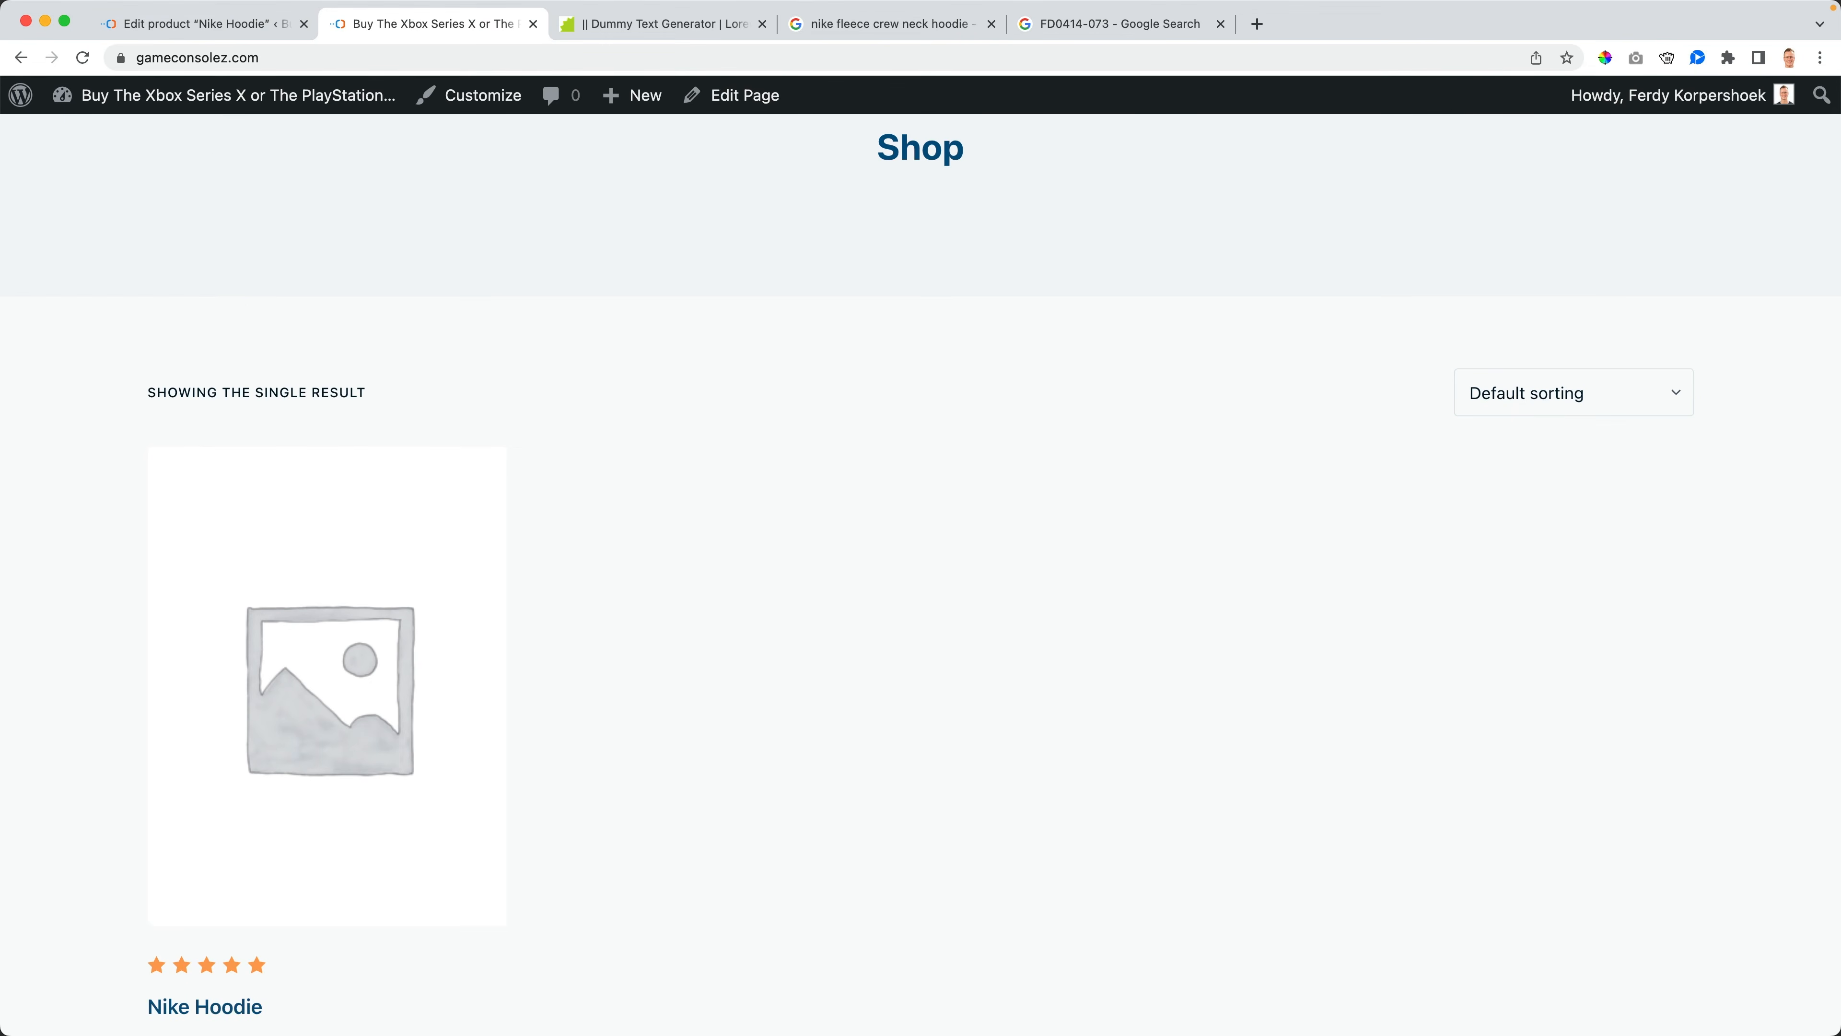
click(215, 25)
click(308, 377)
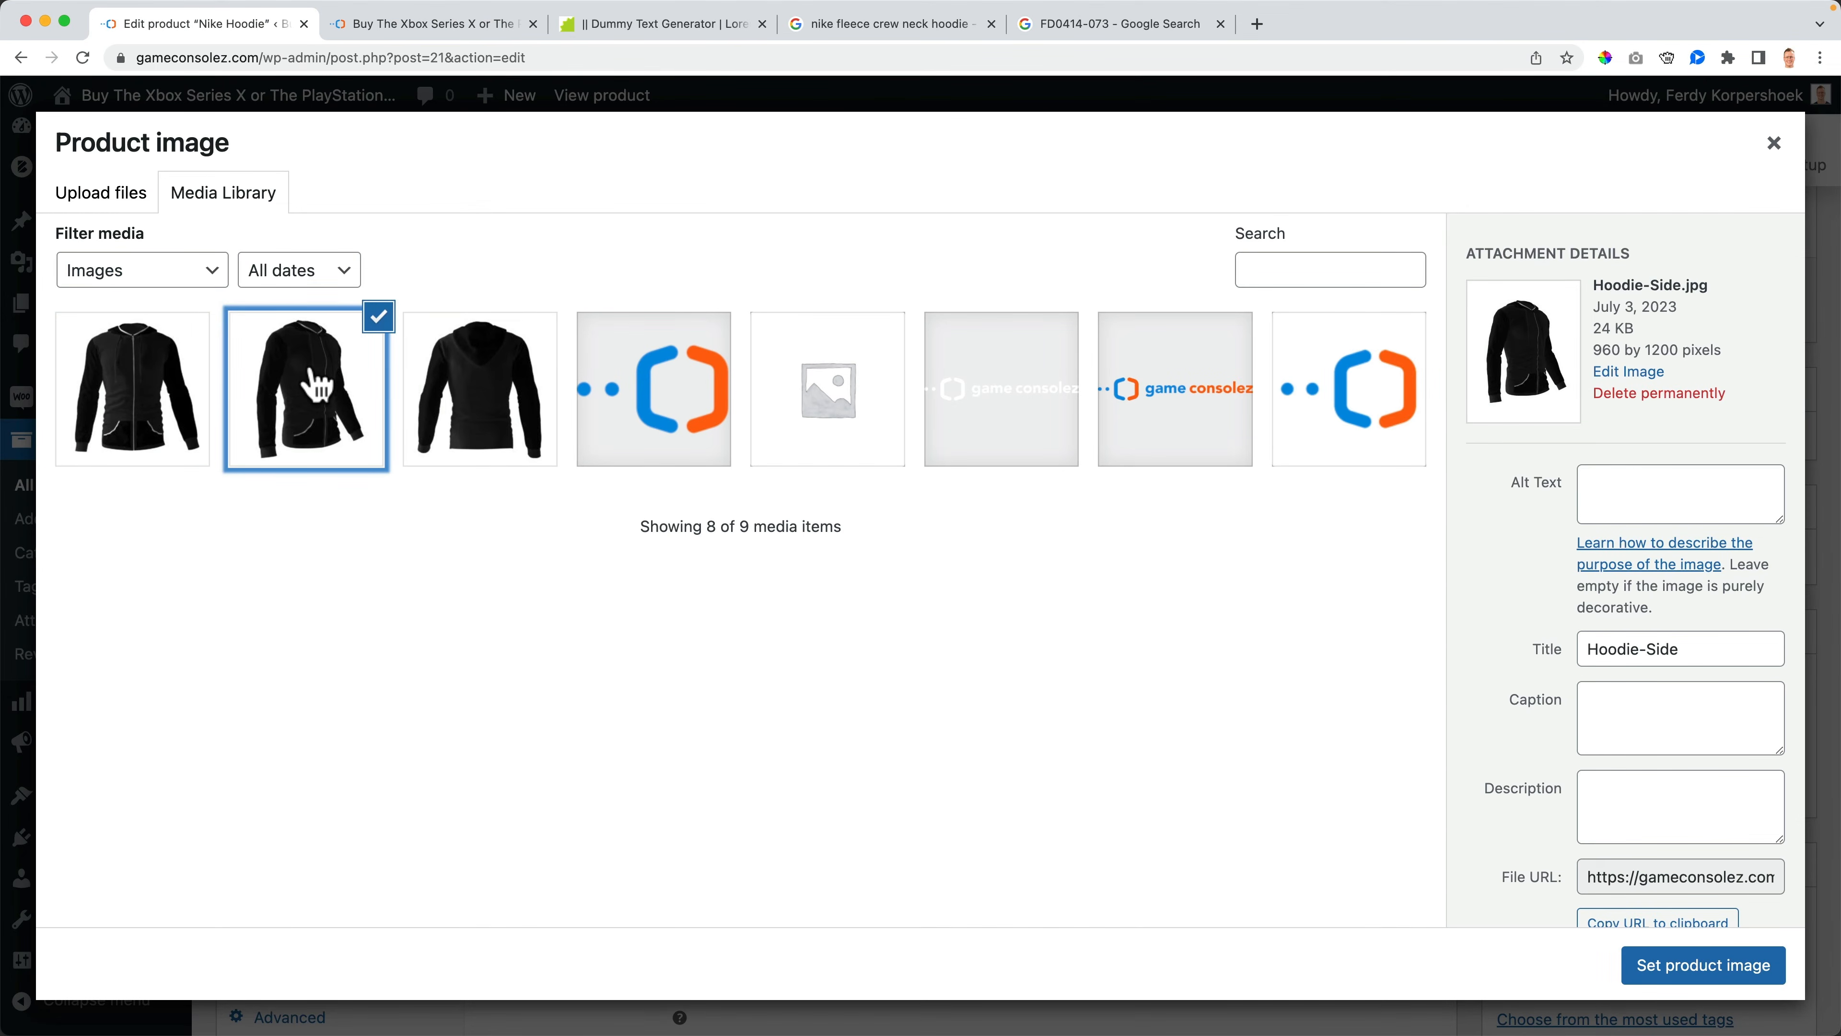
click(143, 381)
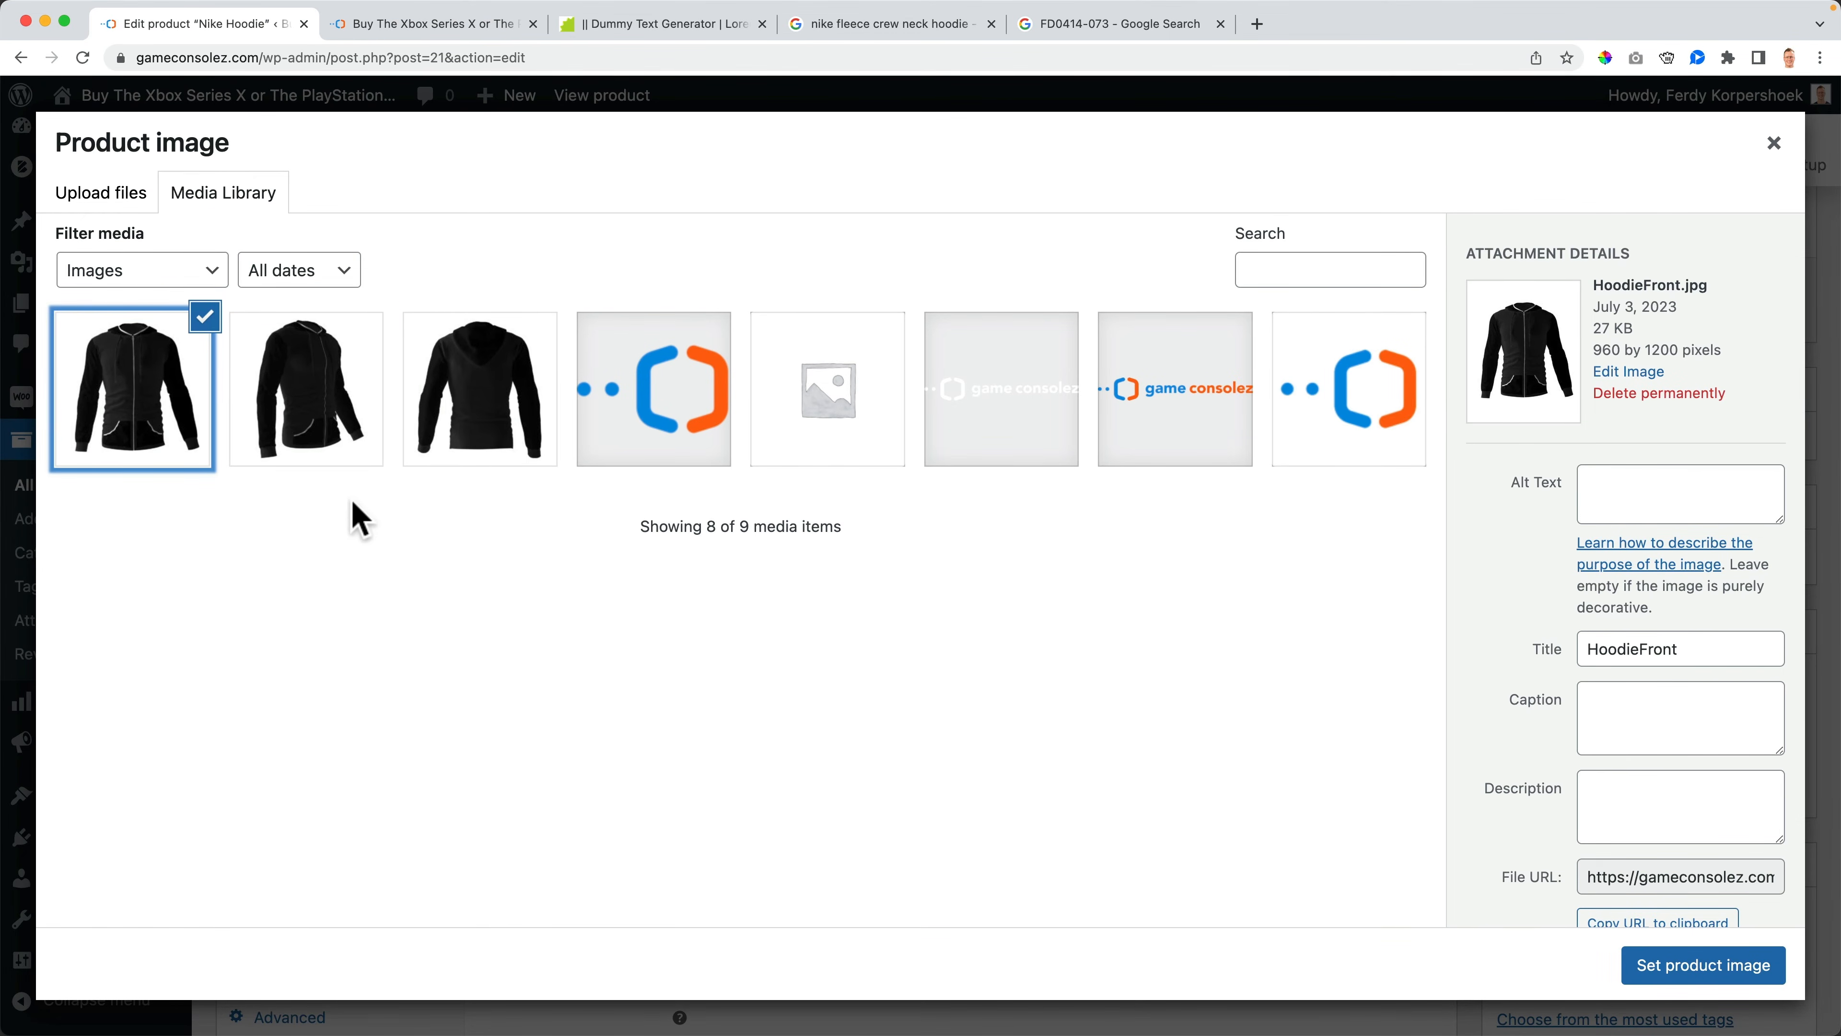
click(1682, 651)
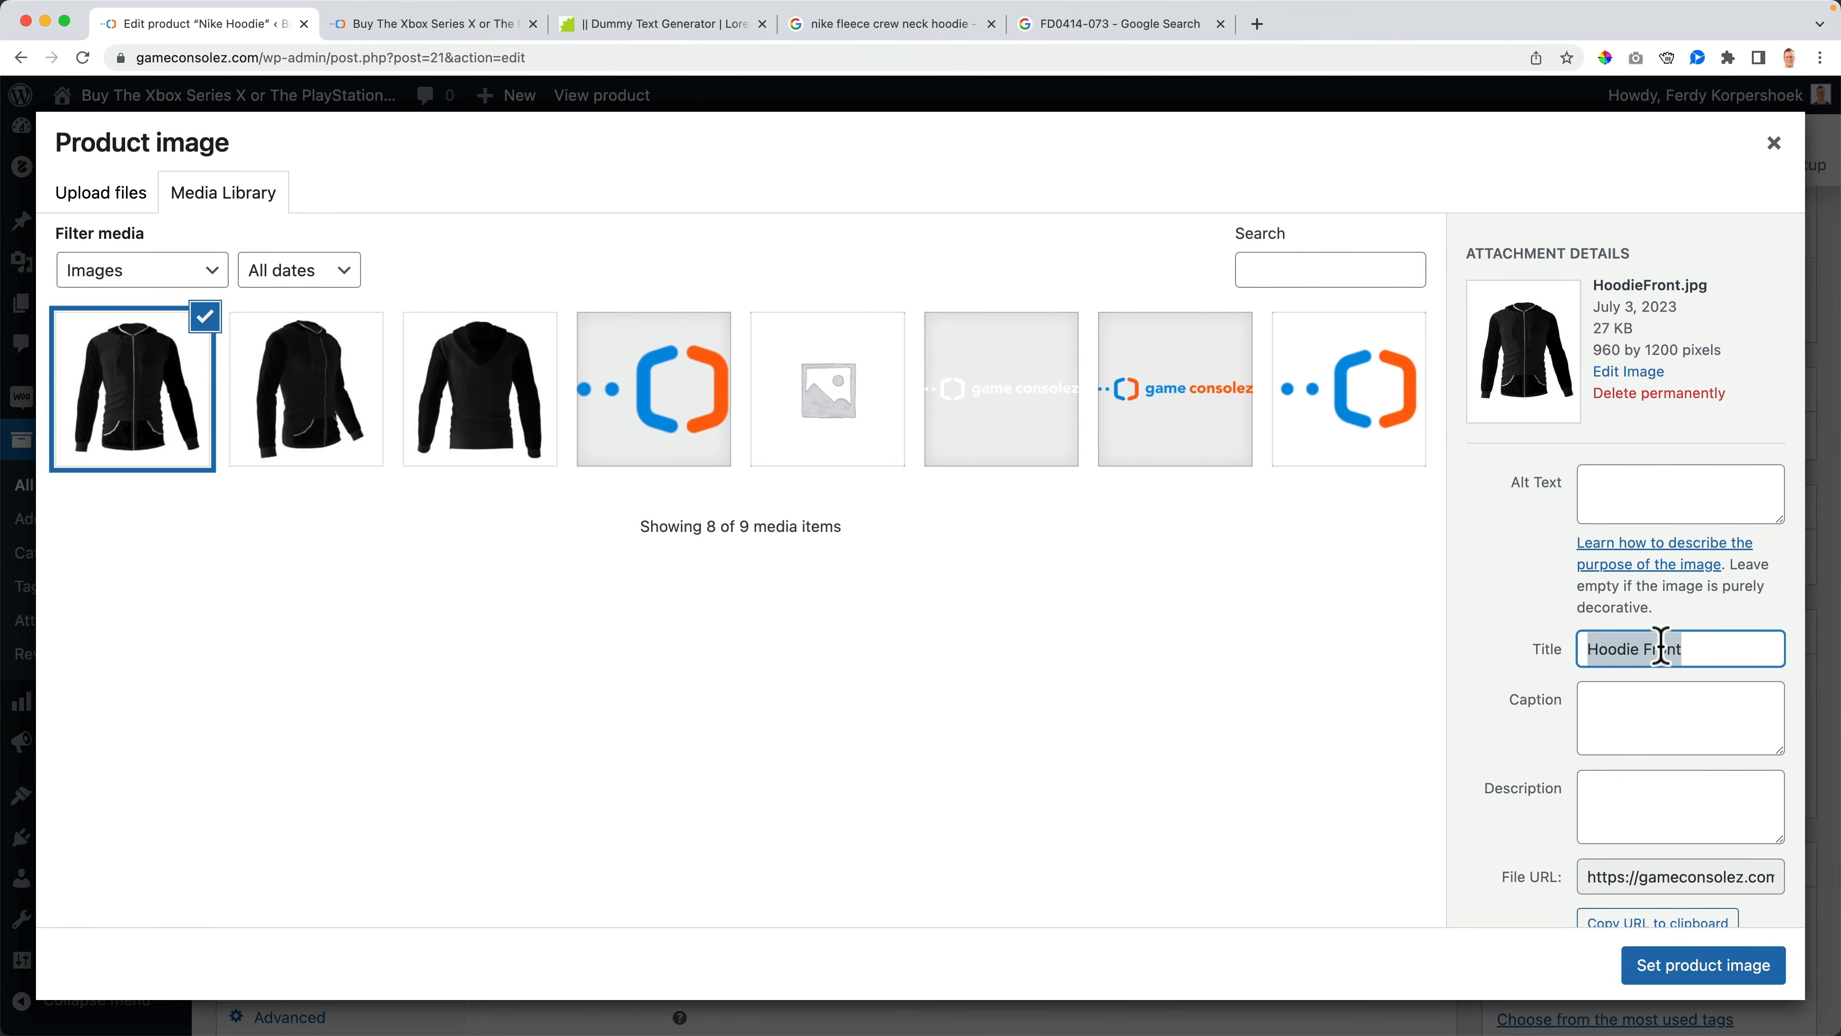
click(1618, 505)
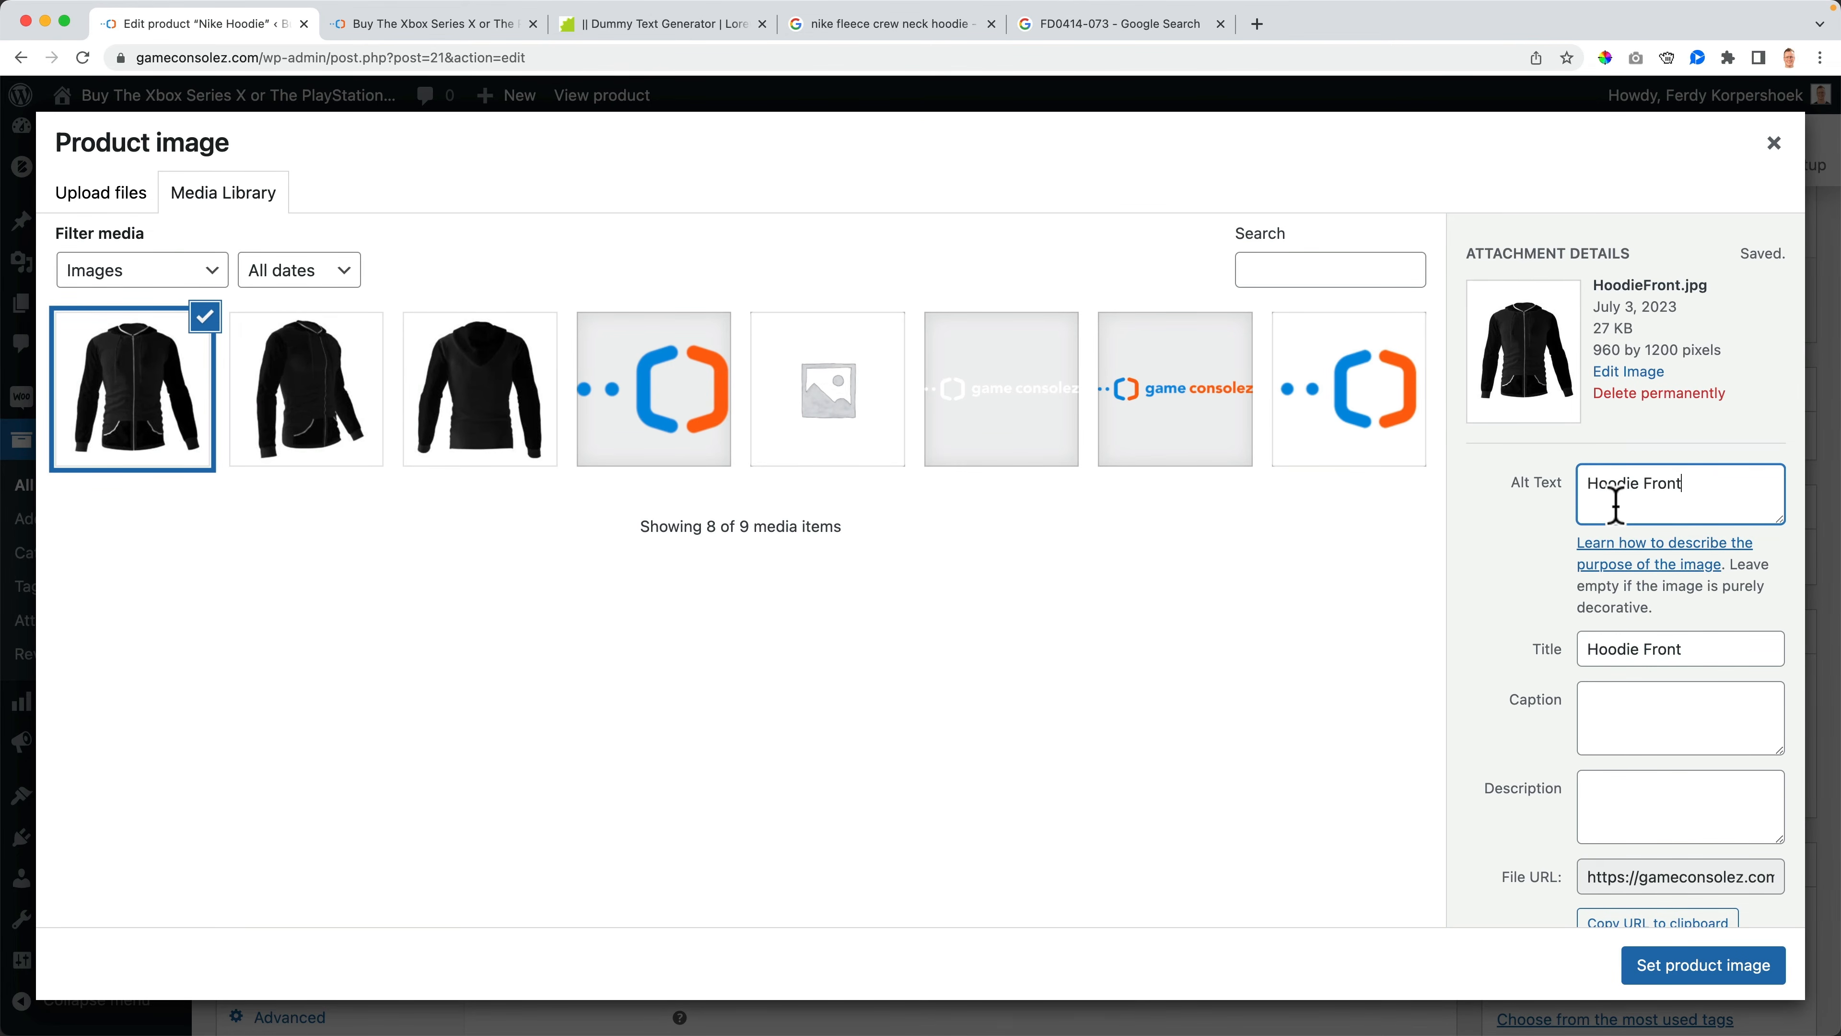
- Set HoodieFront as the product image and update the product
click(1637, 791)
click(1700, 966)
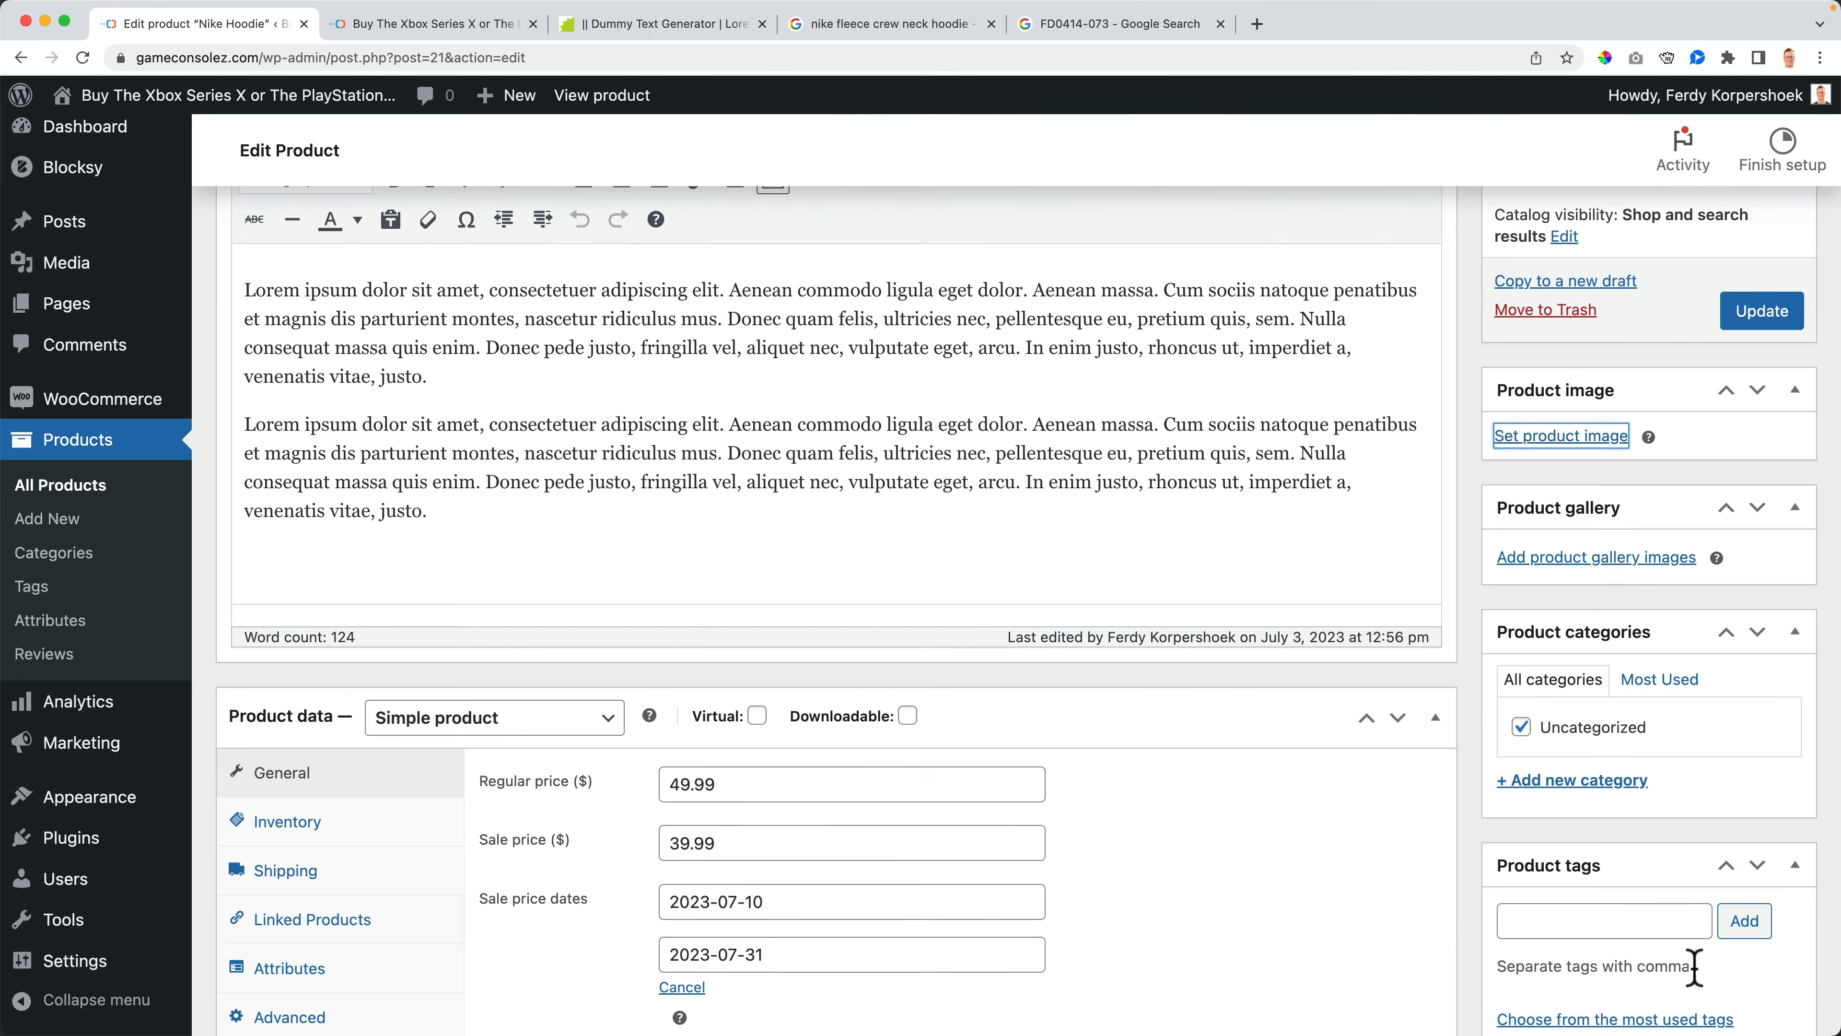
click(1765, 313)
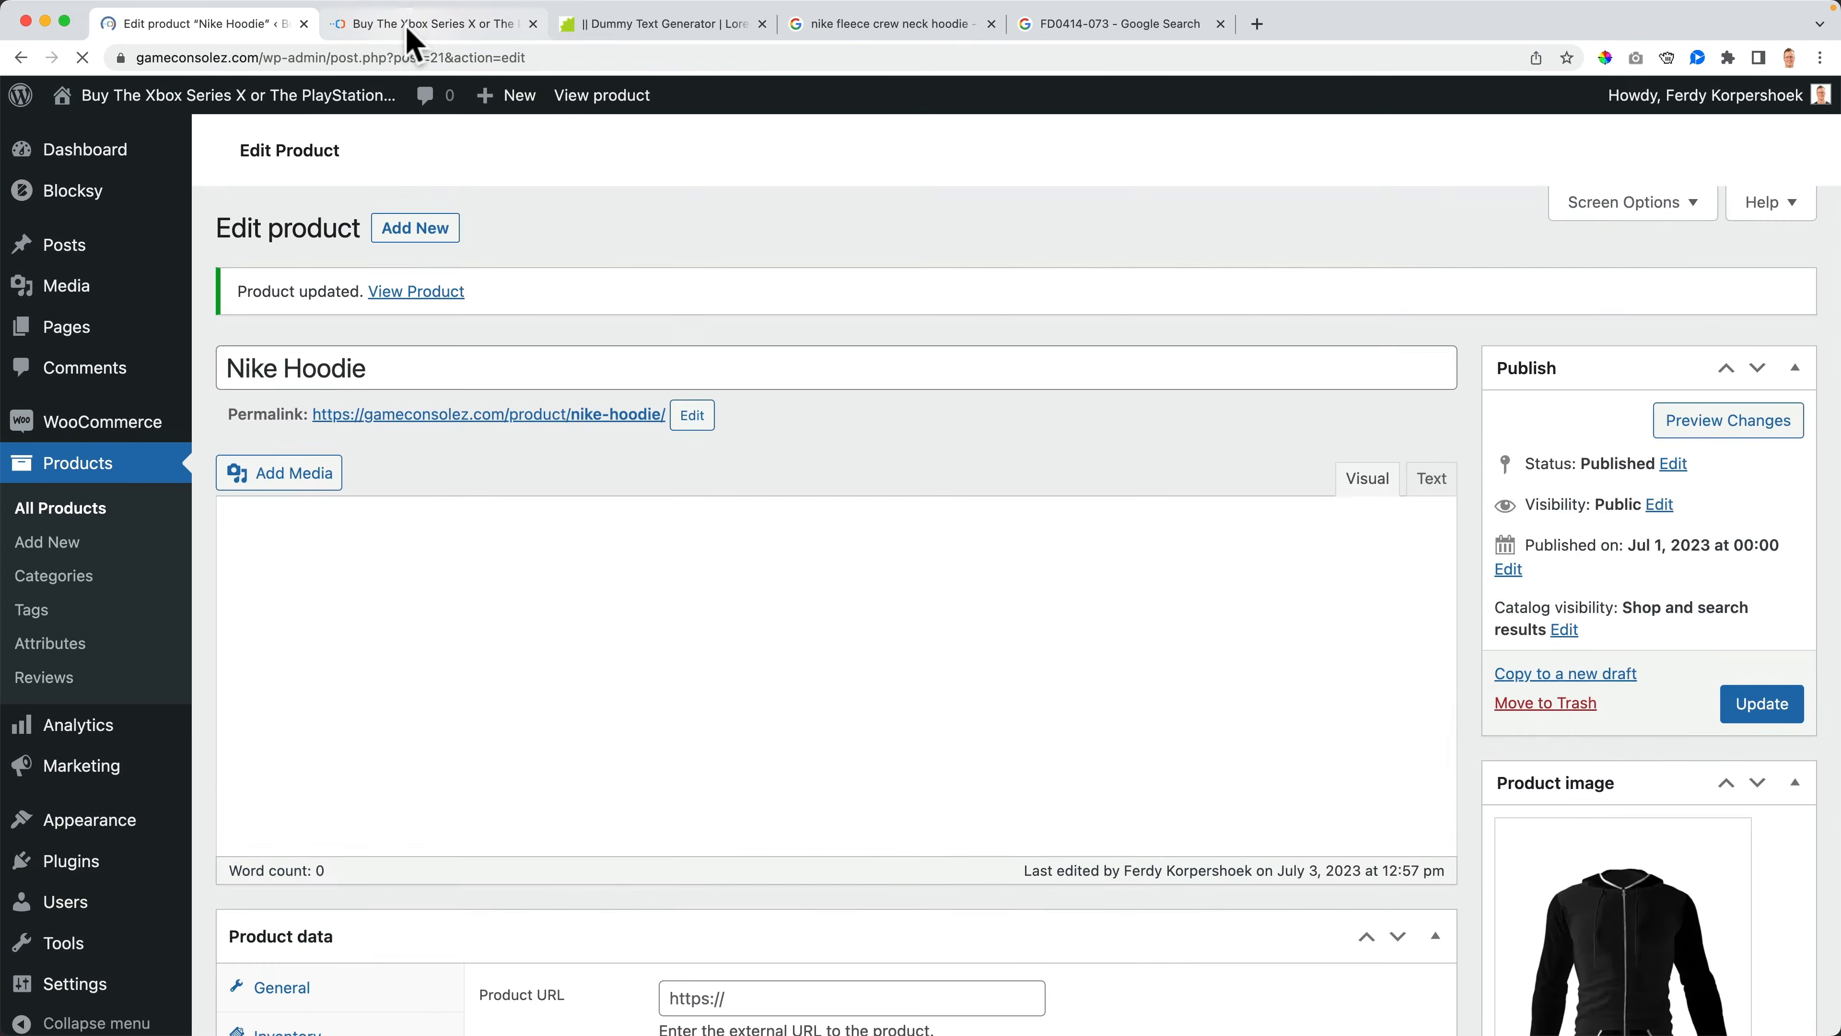
- Reload the storefront shop page and view the product listing
click(414, 24)
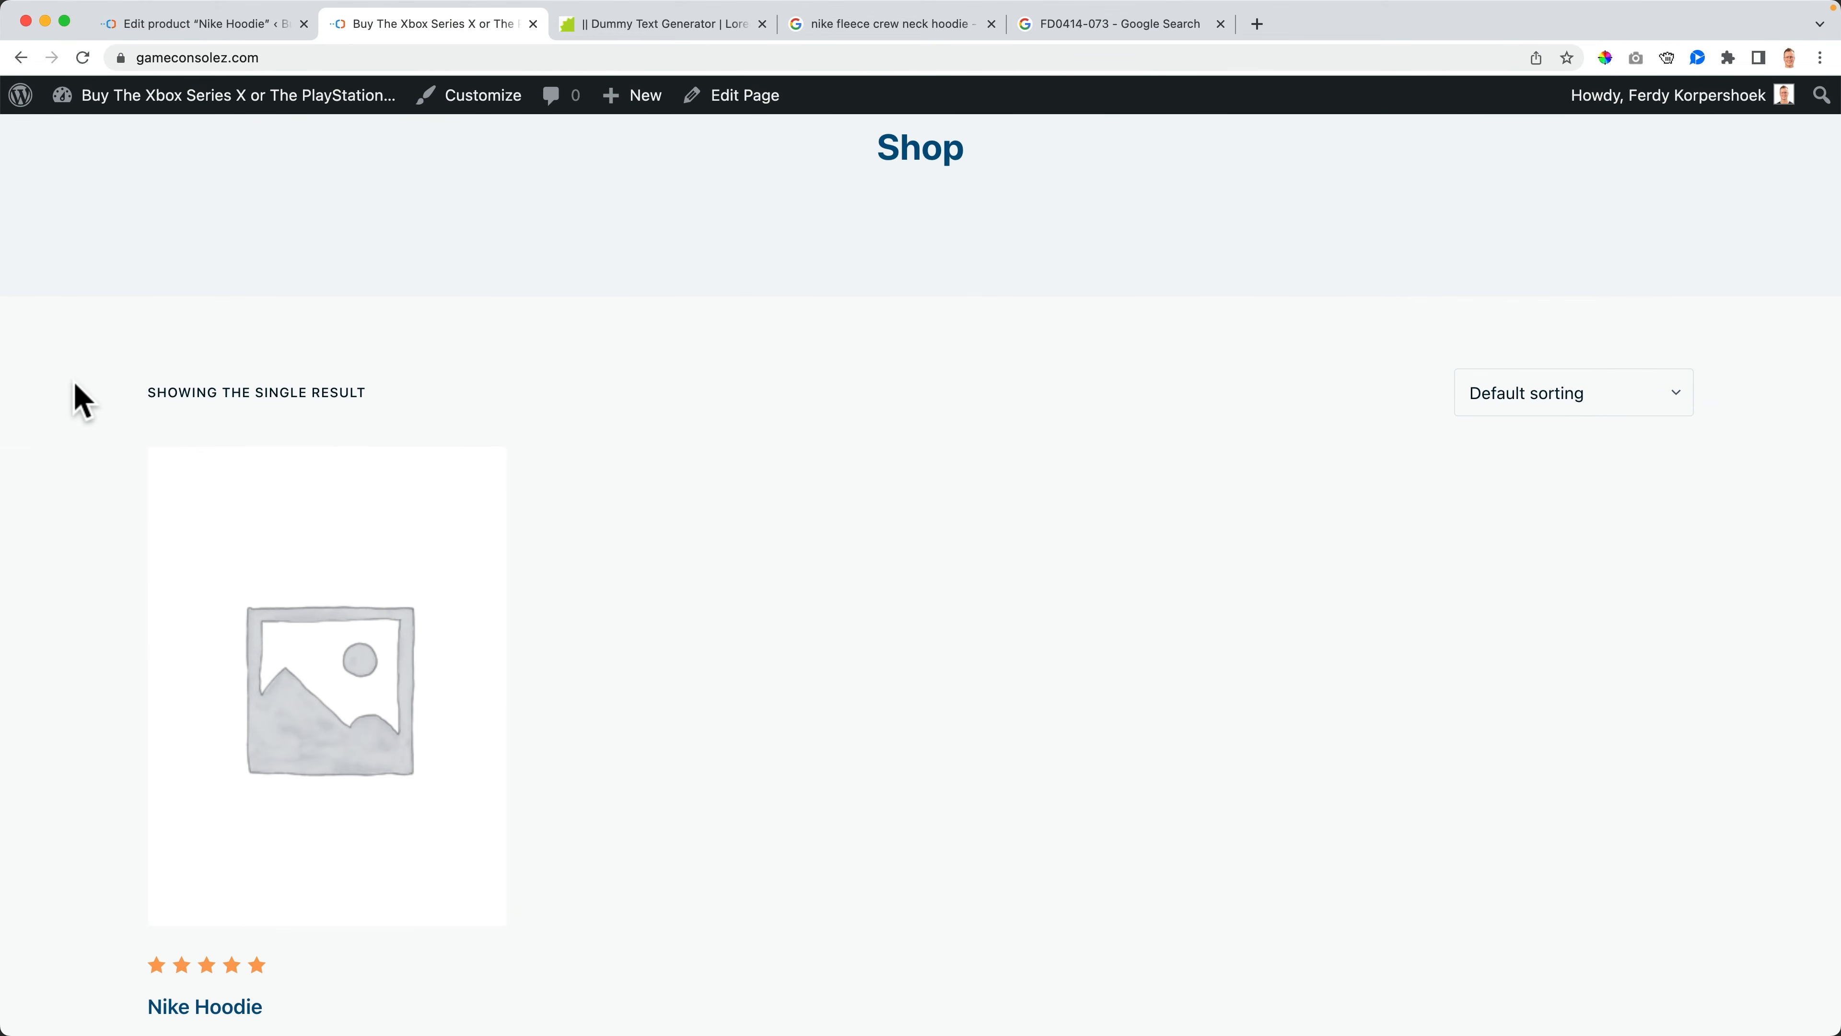
key(super+r)
scroll(747, 694, down, 3)
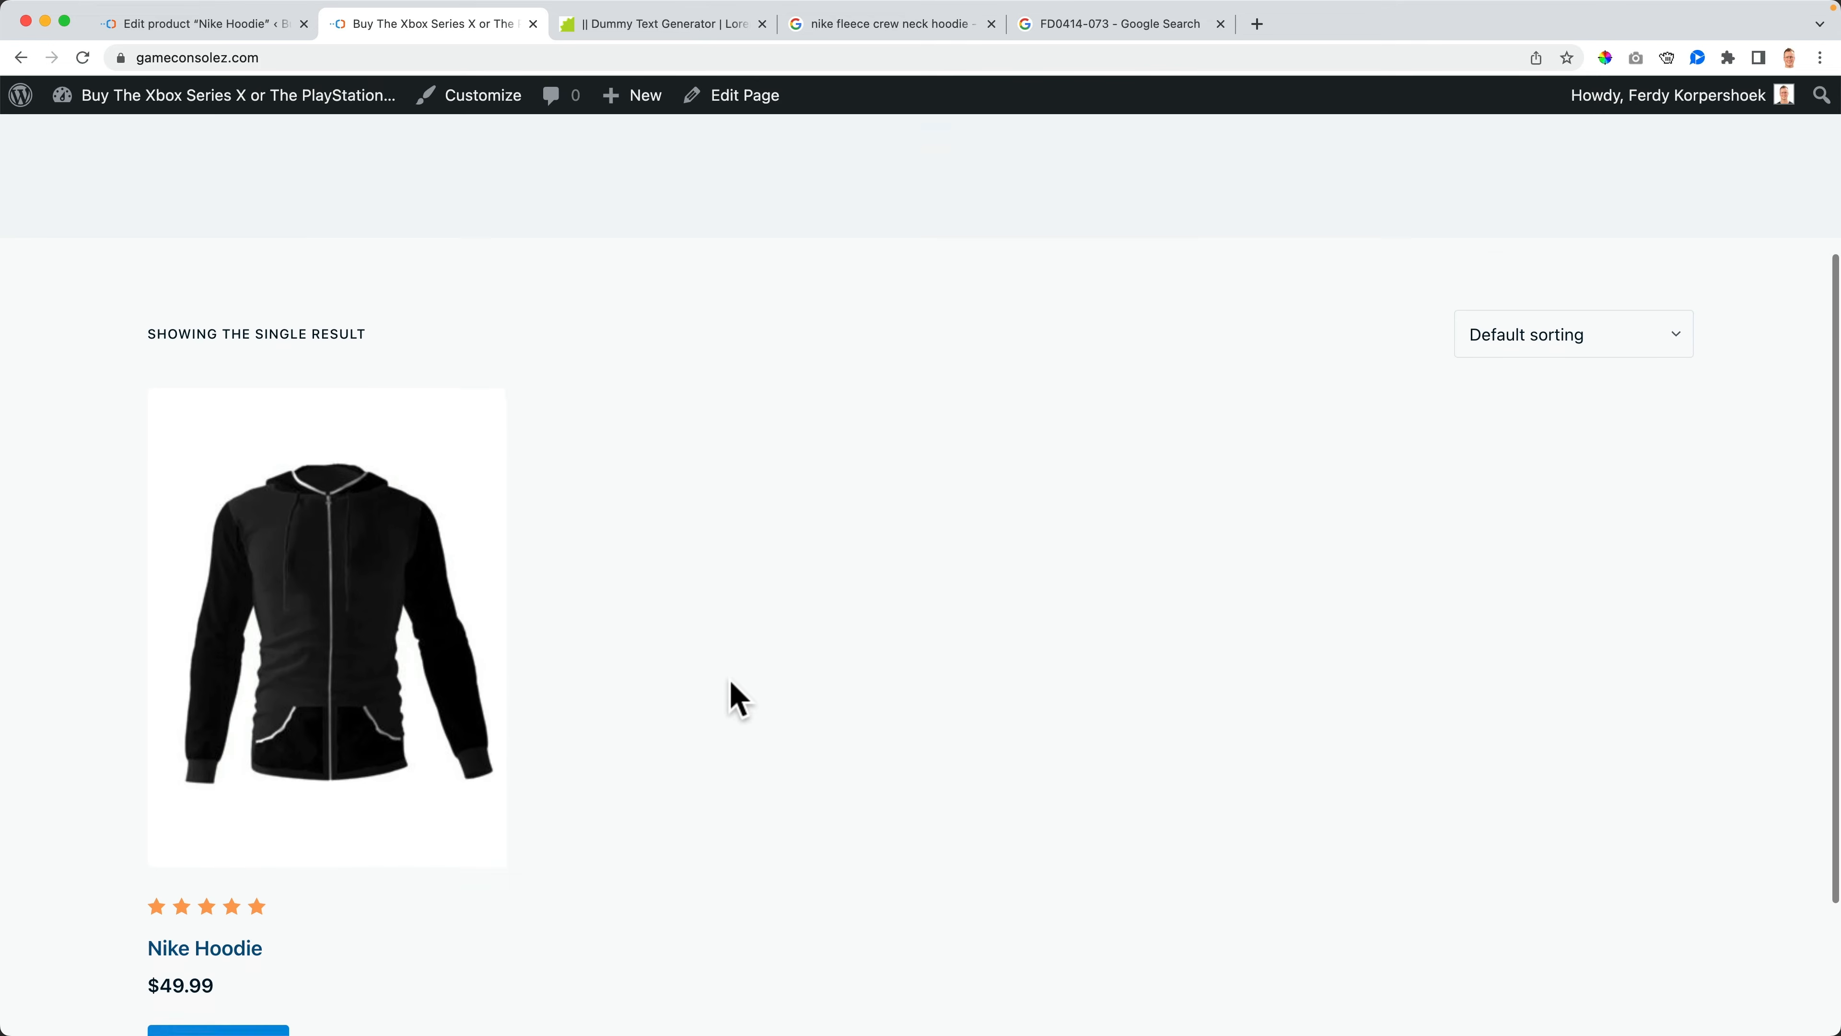
- Open the Nike Hoodie product page from the shop and view its product image
click(308, 539)
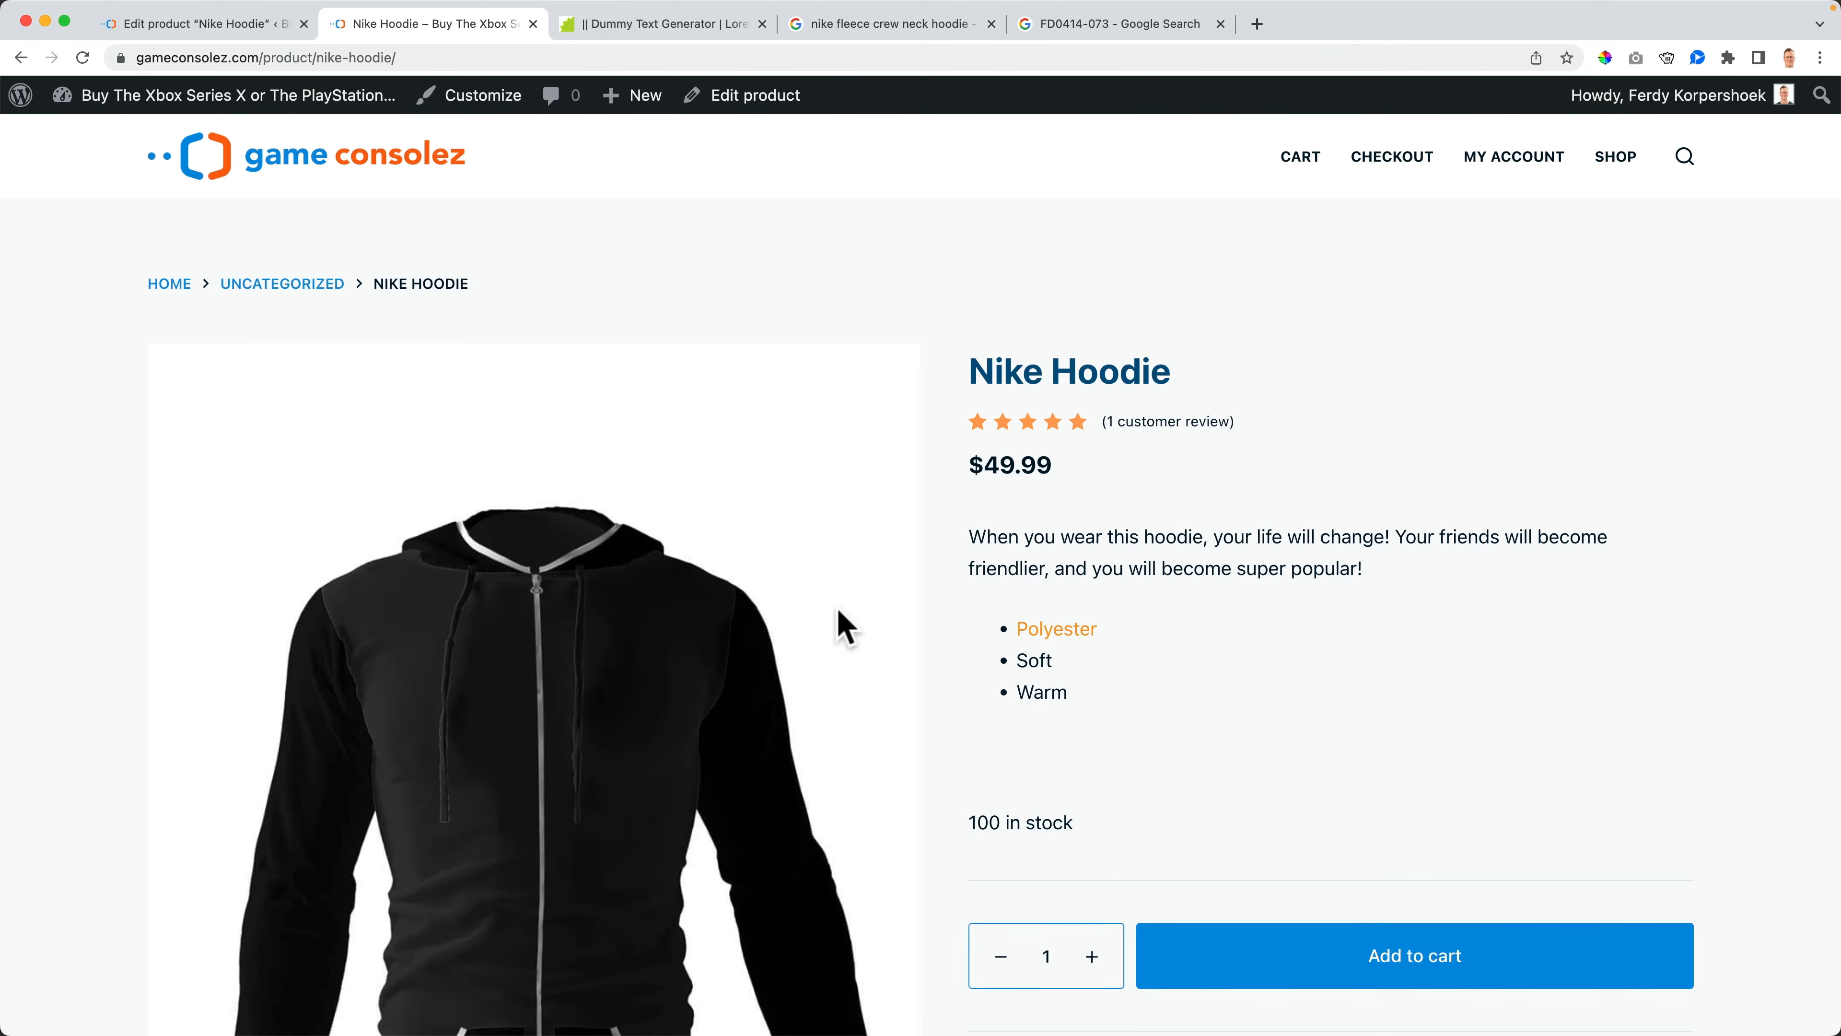
scroll(820, 602, down, 3)
scroll(415, 801, down, 5)
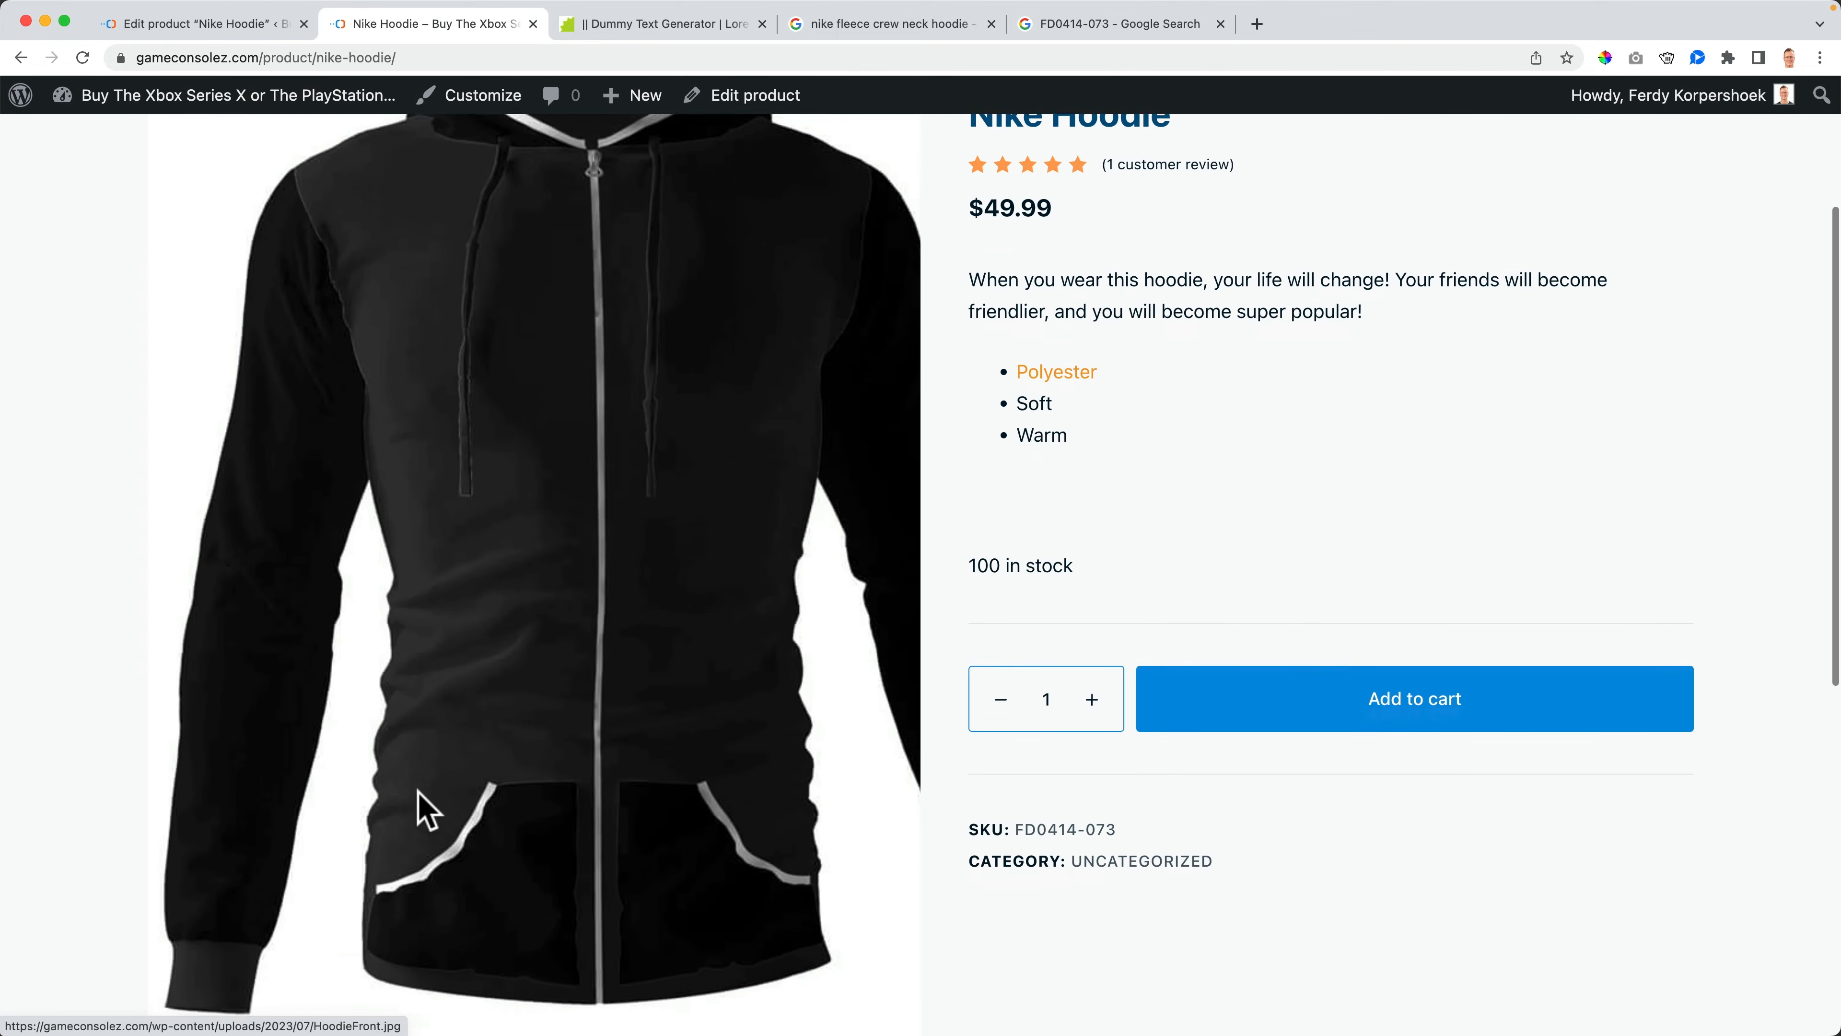
scroll(699, 752, up, 8)
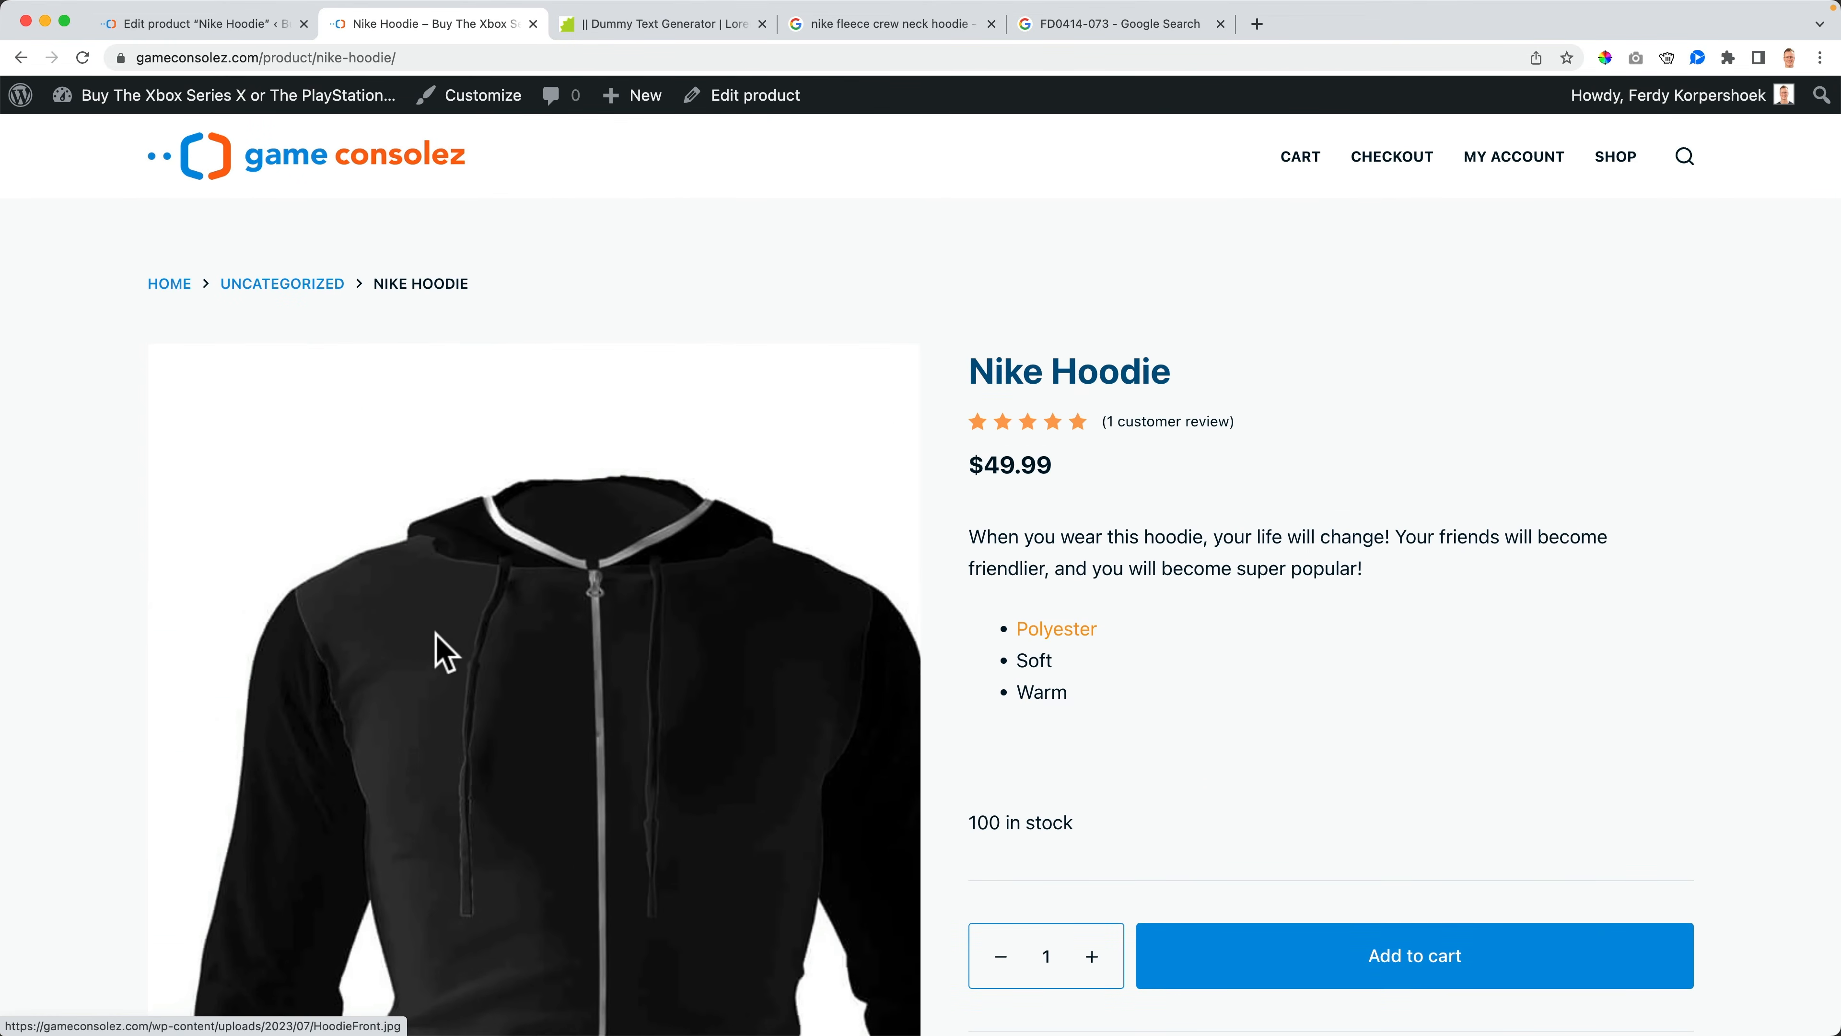
- Add the Hoodie-Side and Hoodie-Back images to the product gallery and update the product
click(270, 29)
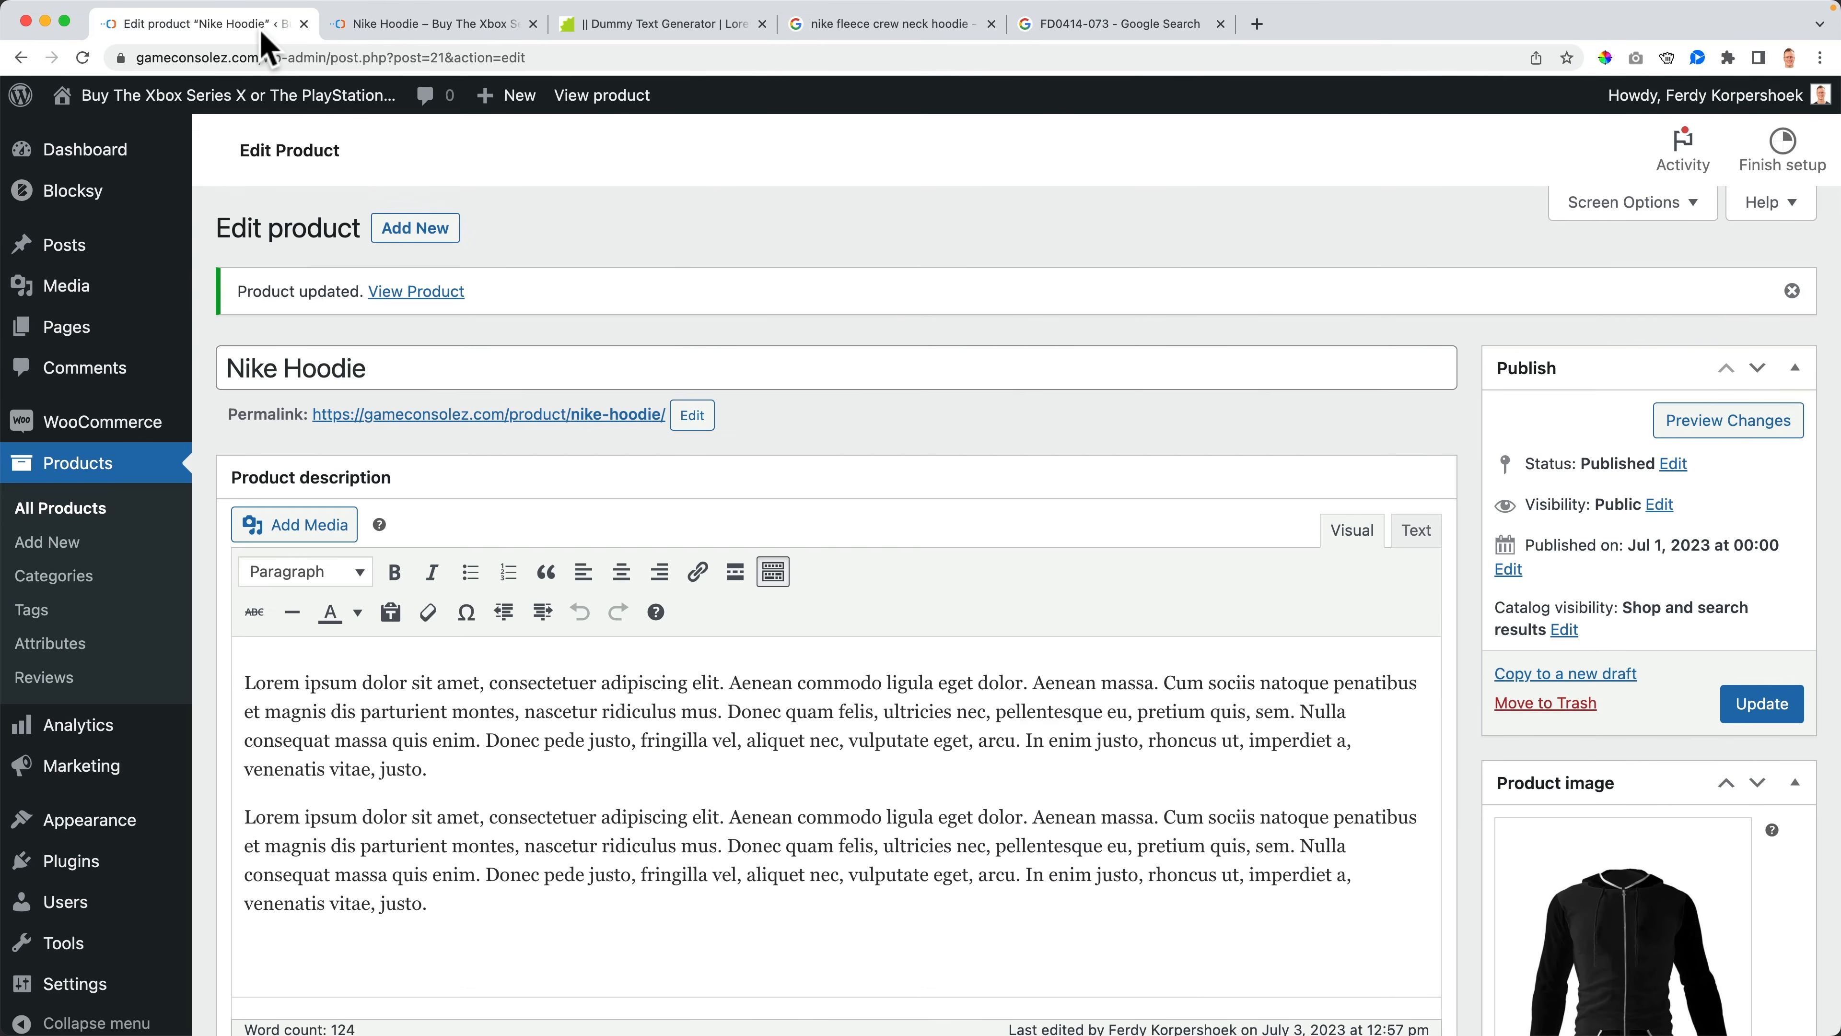
scroll(1558, 685, down, 10)
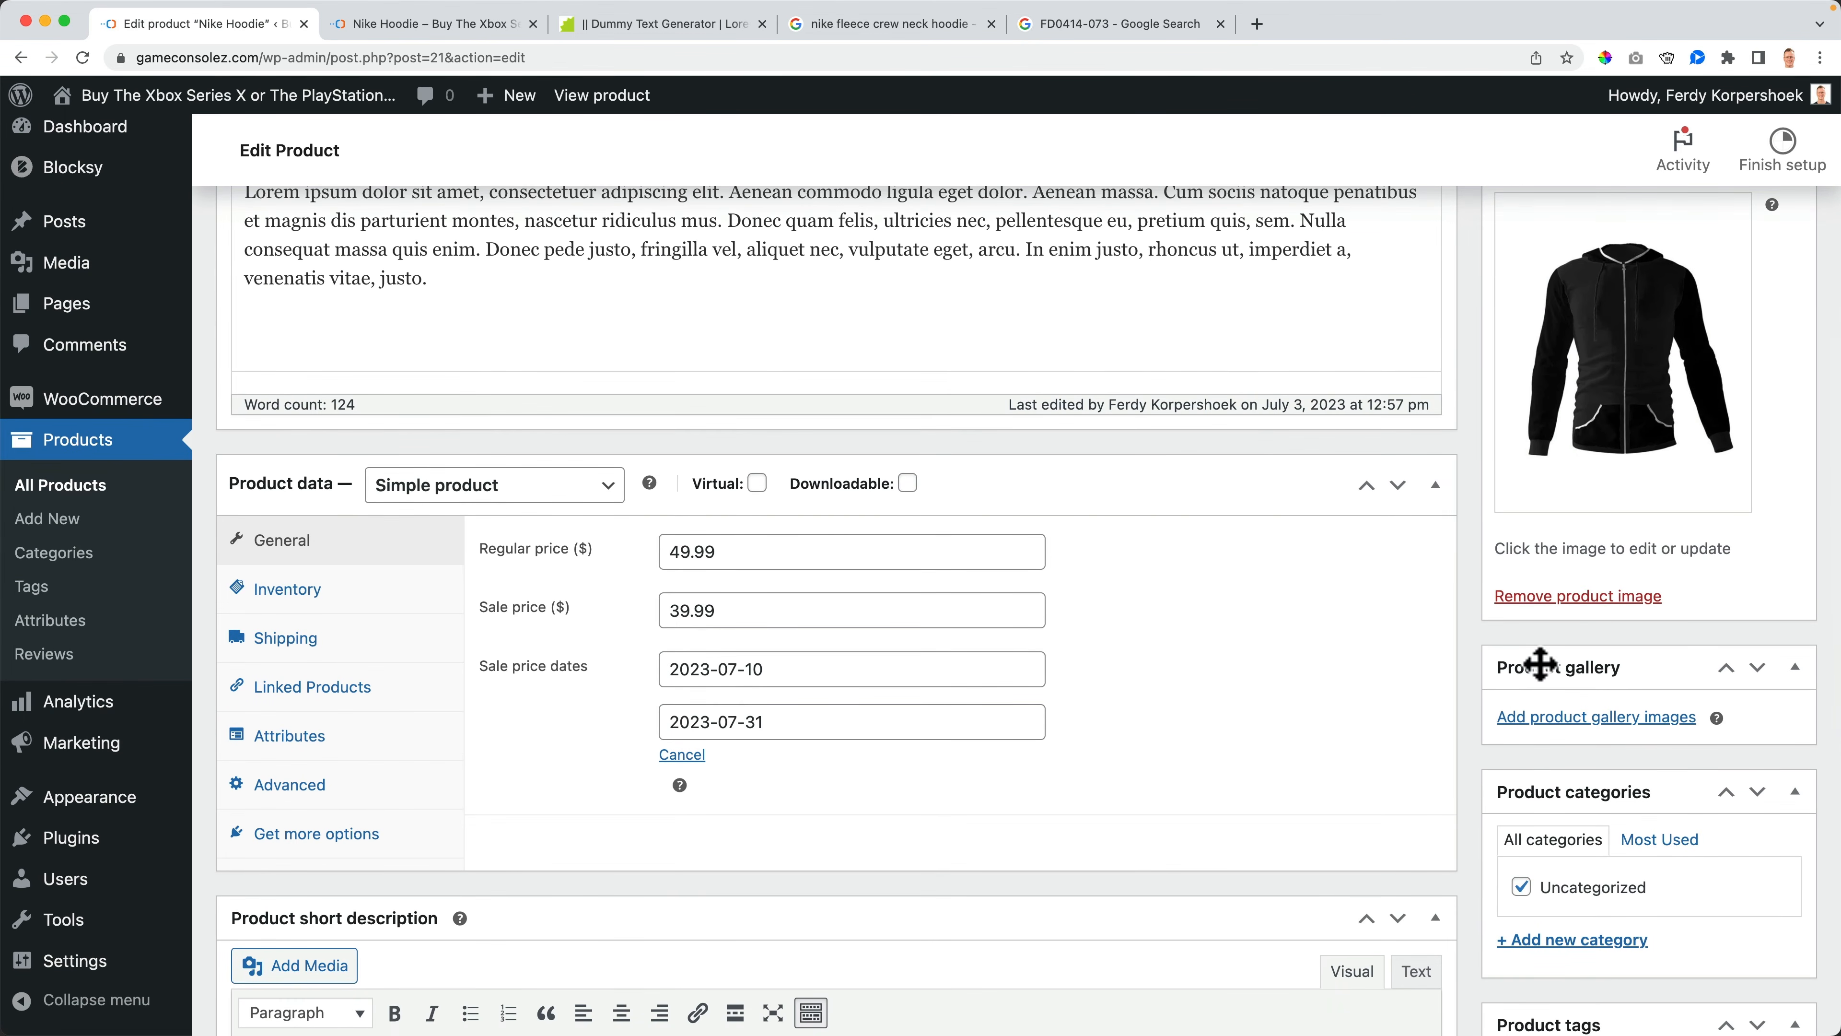
click(1573, 718)
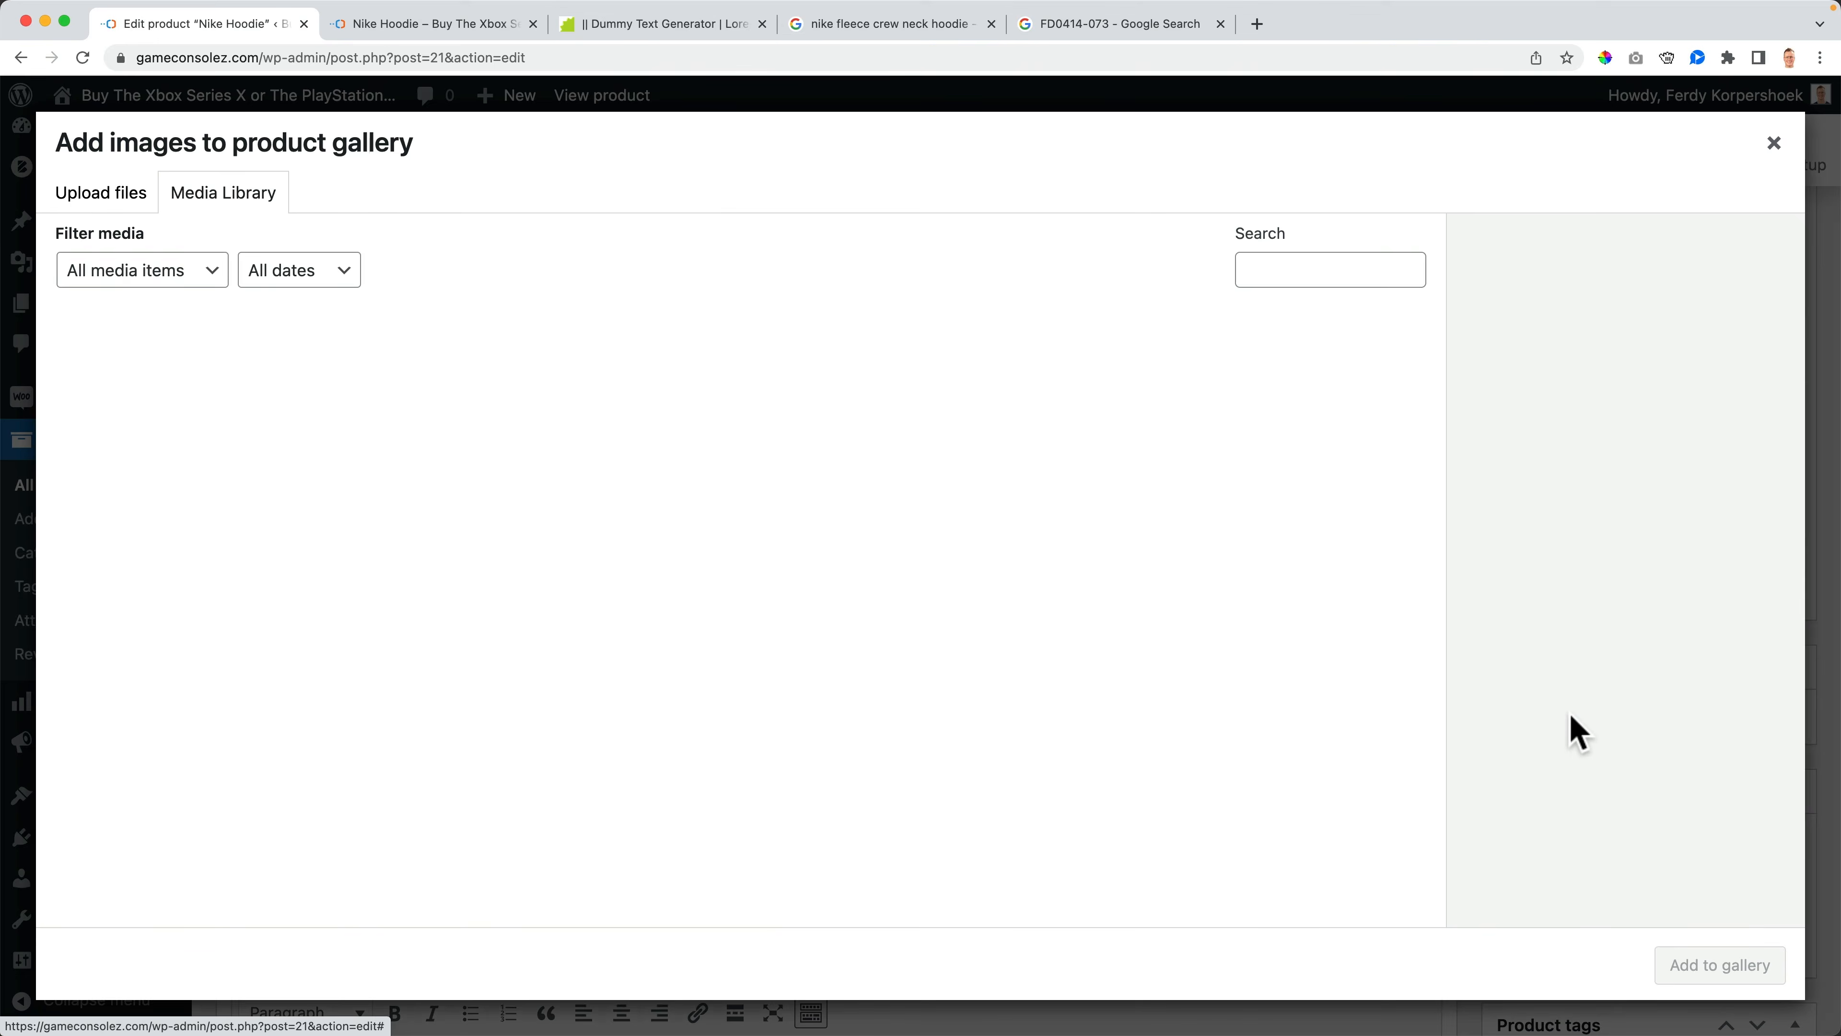
click(338, 415)
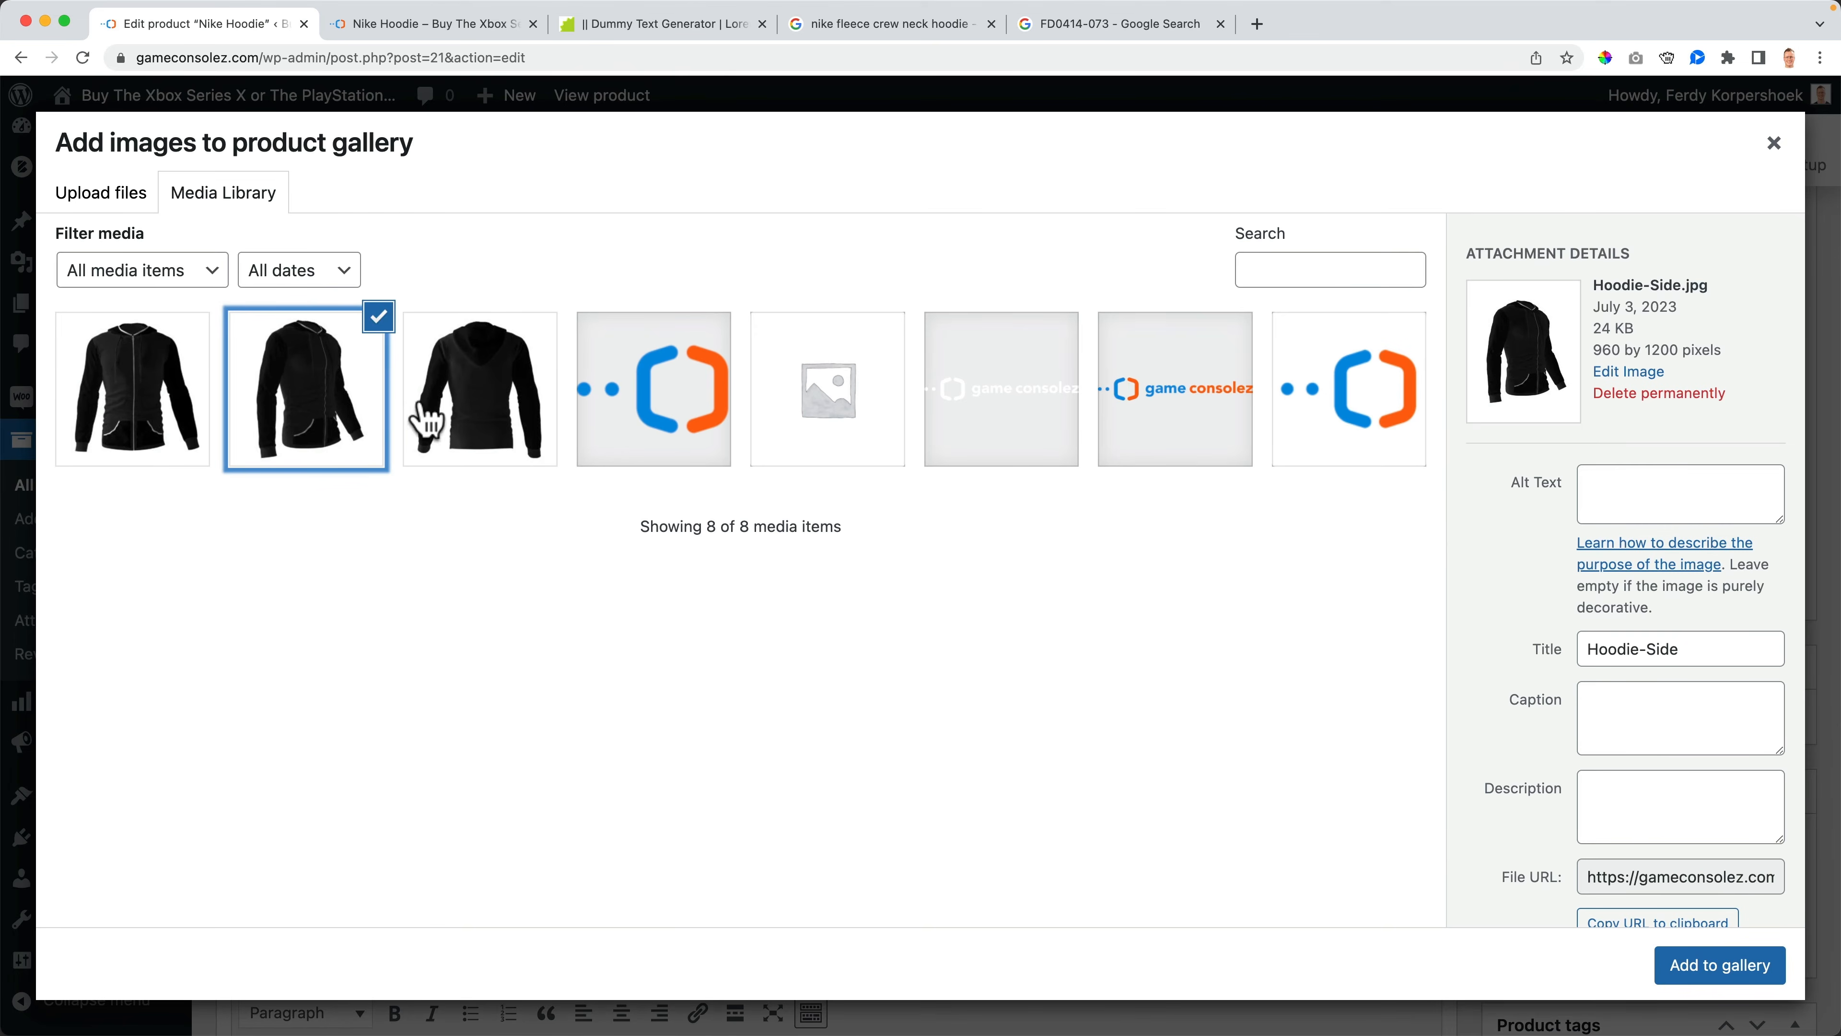
click(491, 401)
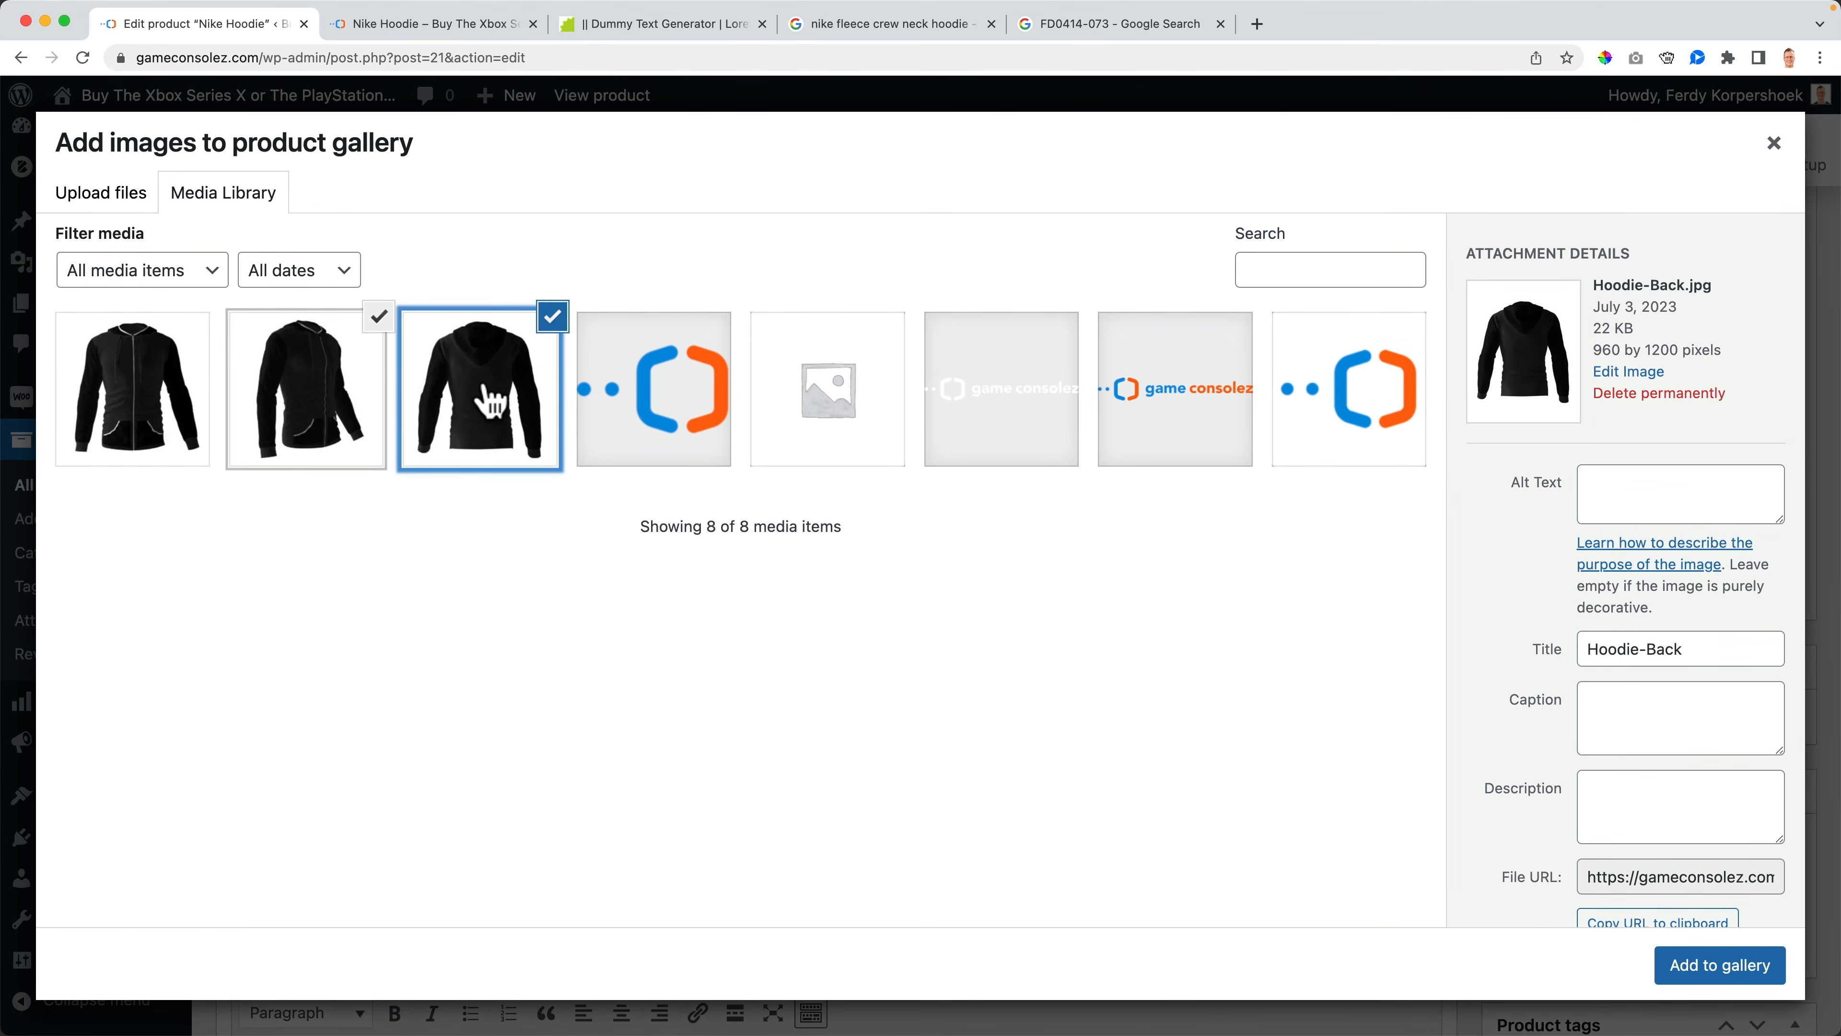
click(1720, 963)
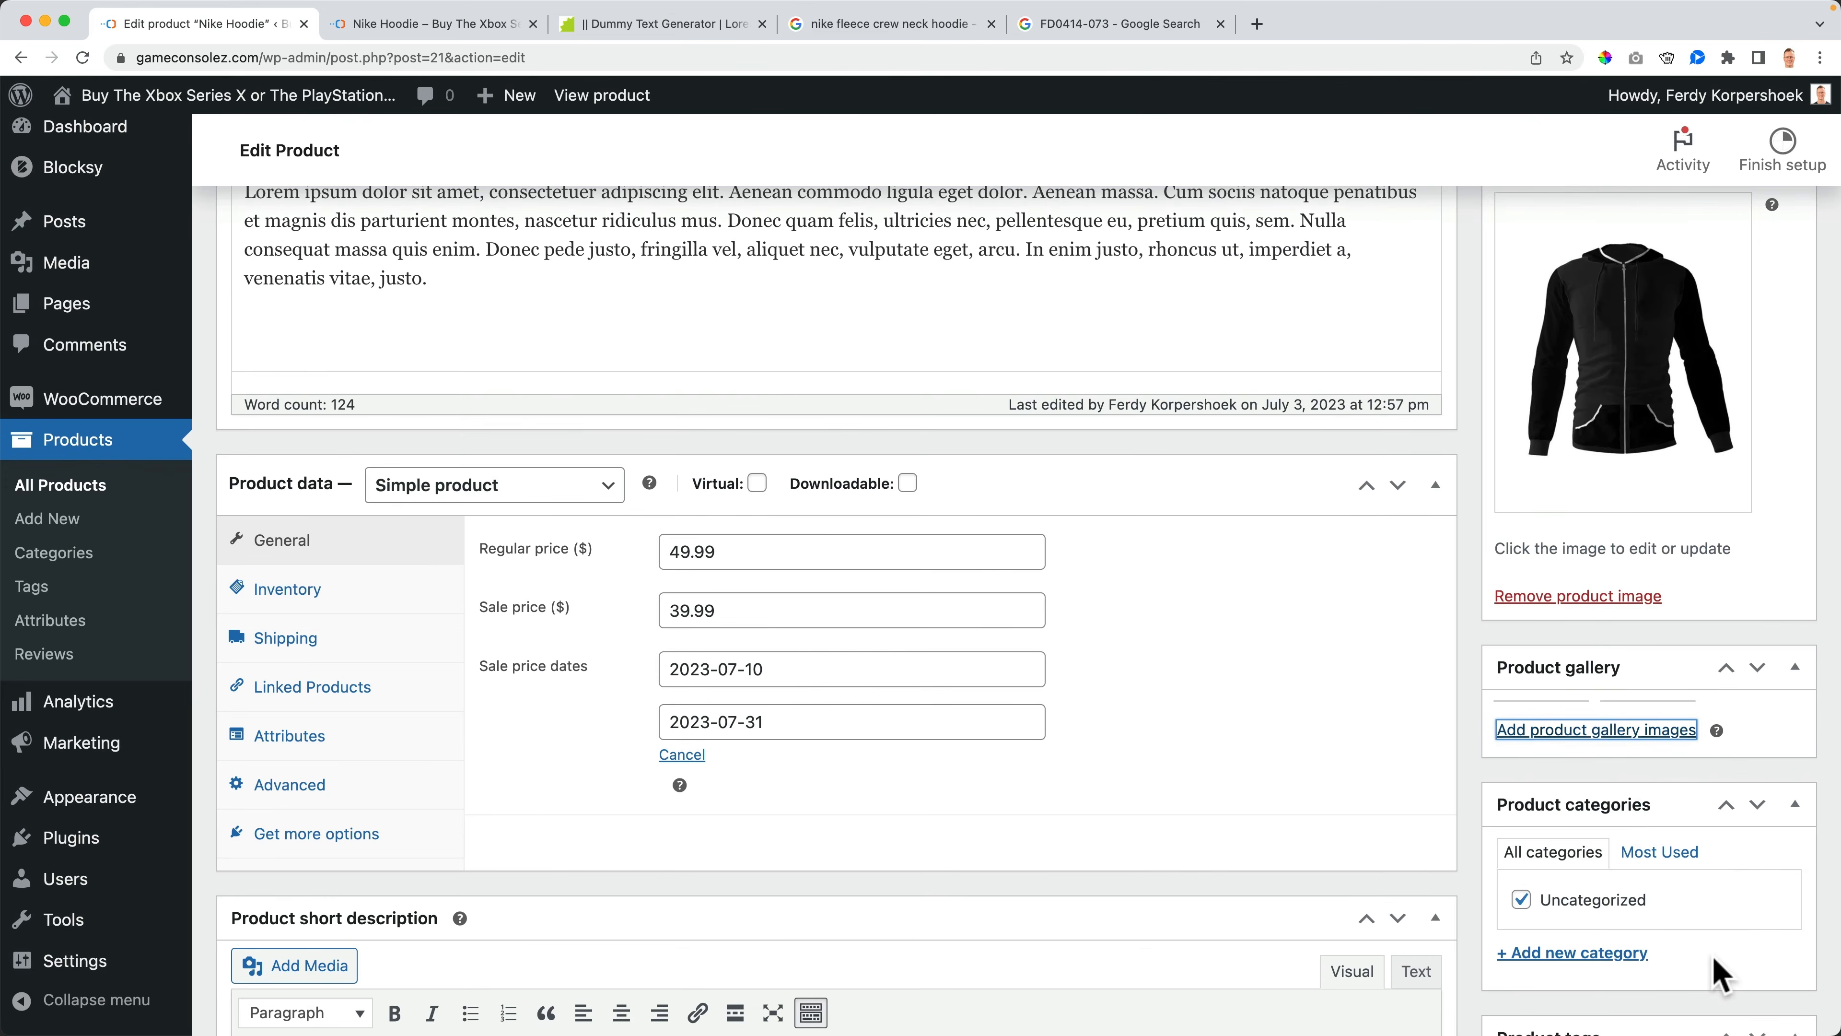
scroll(1516, 522, up, 10)
click(1761, 419)
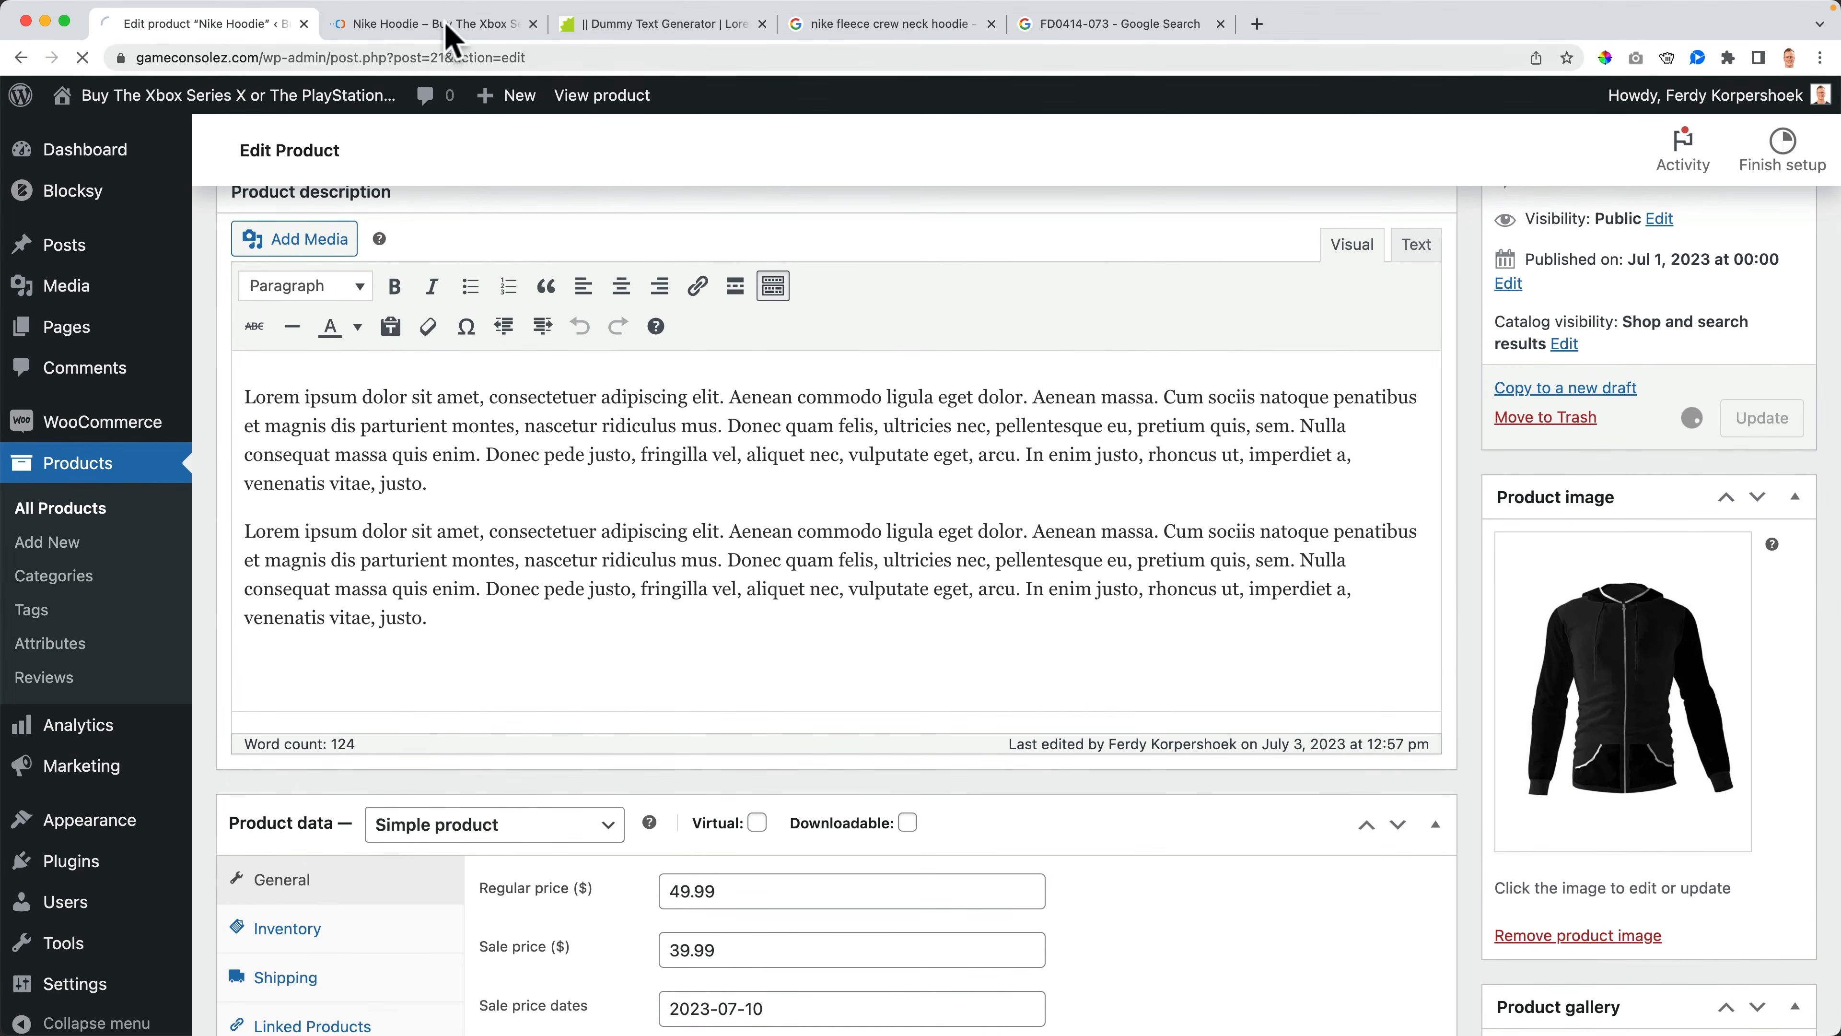
- Reload the storefront product page and browse through its gallery thumbnails and images
click(362, 24)
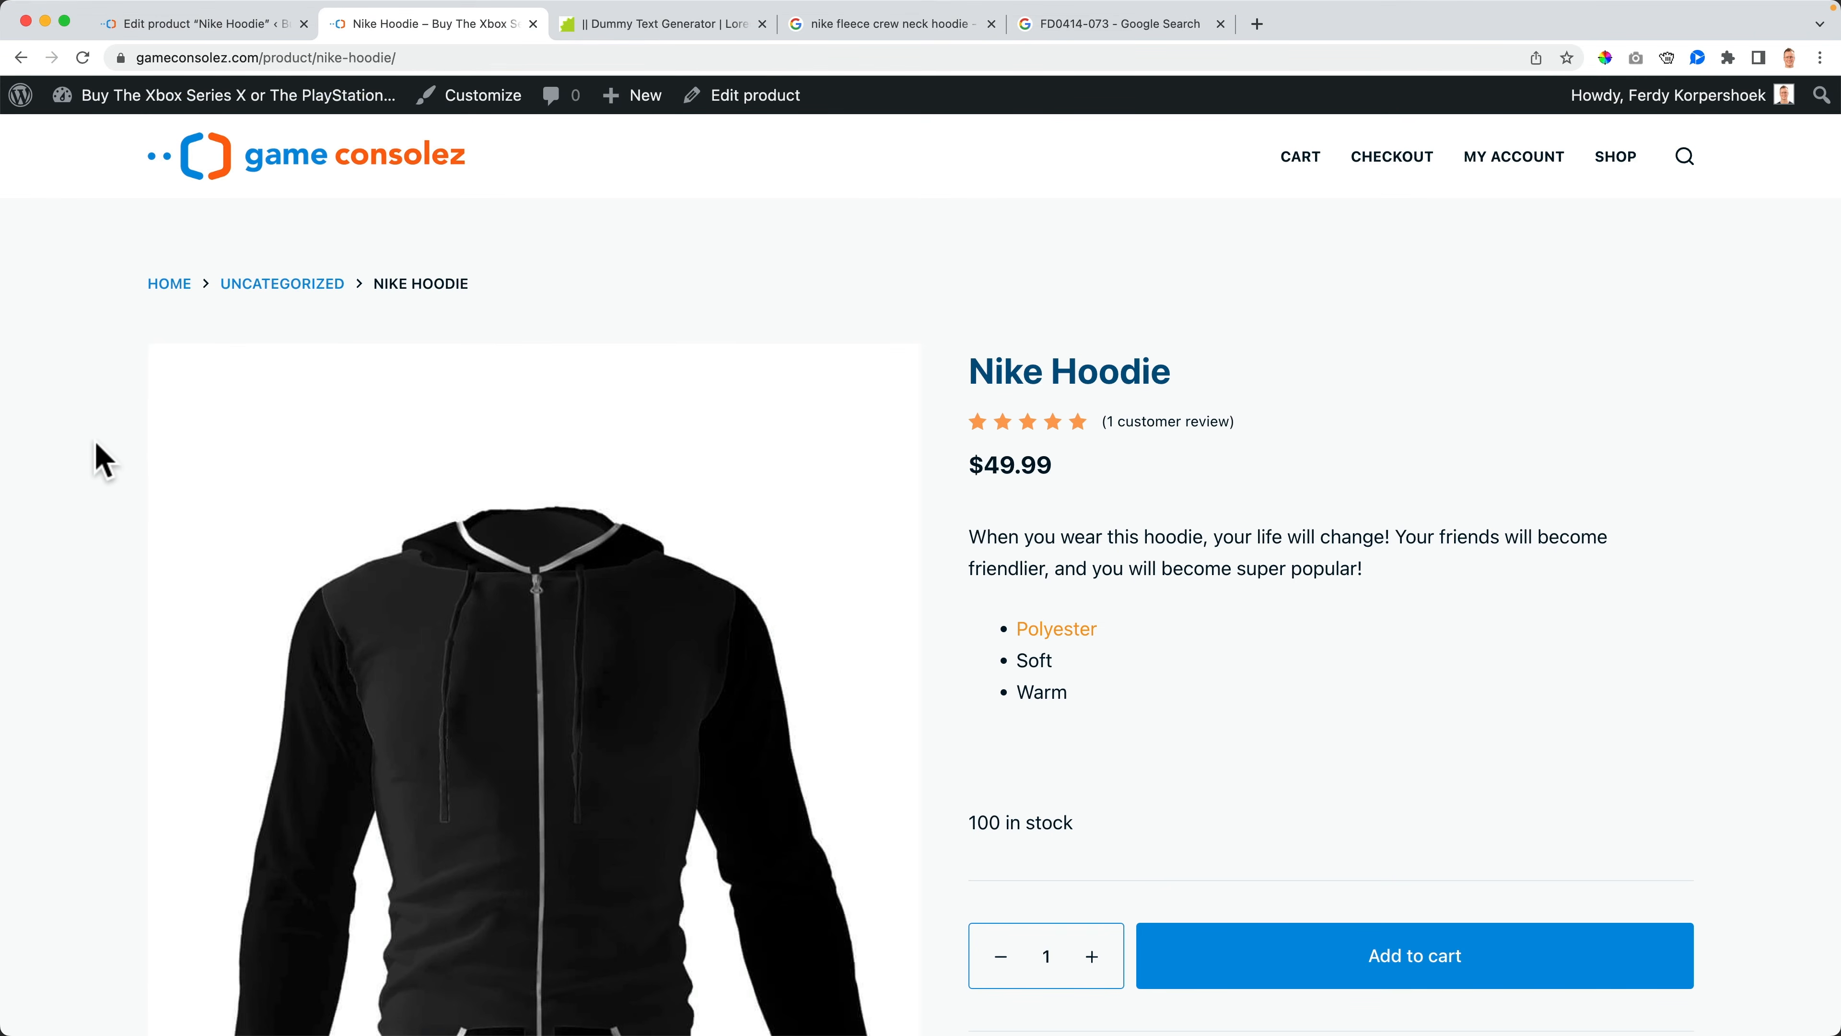
key(super+r)
scroll(117, 457, down, 7)
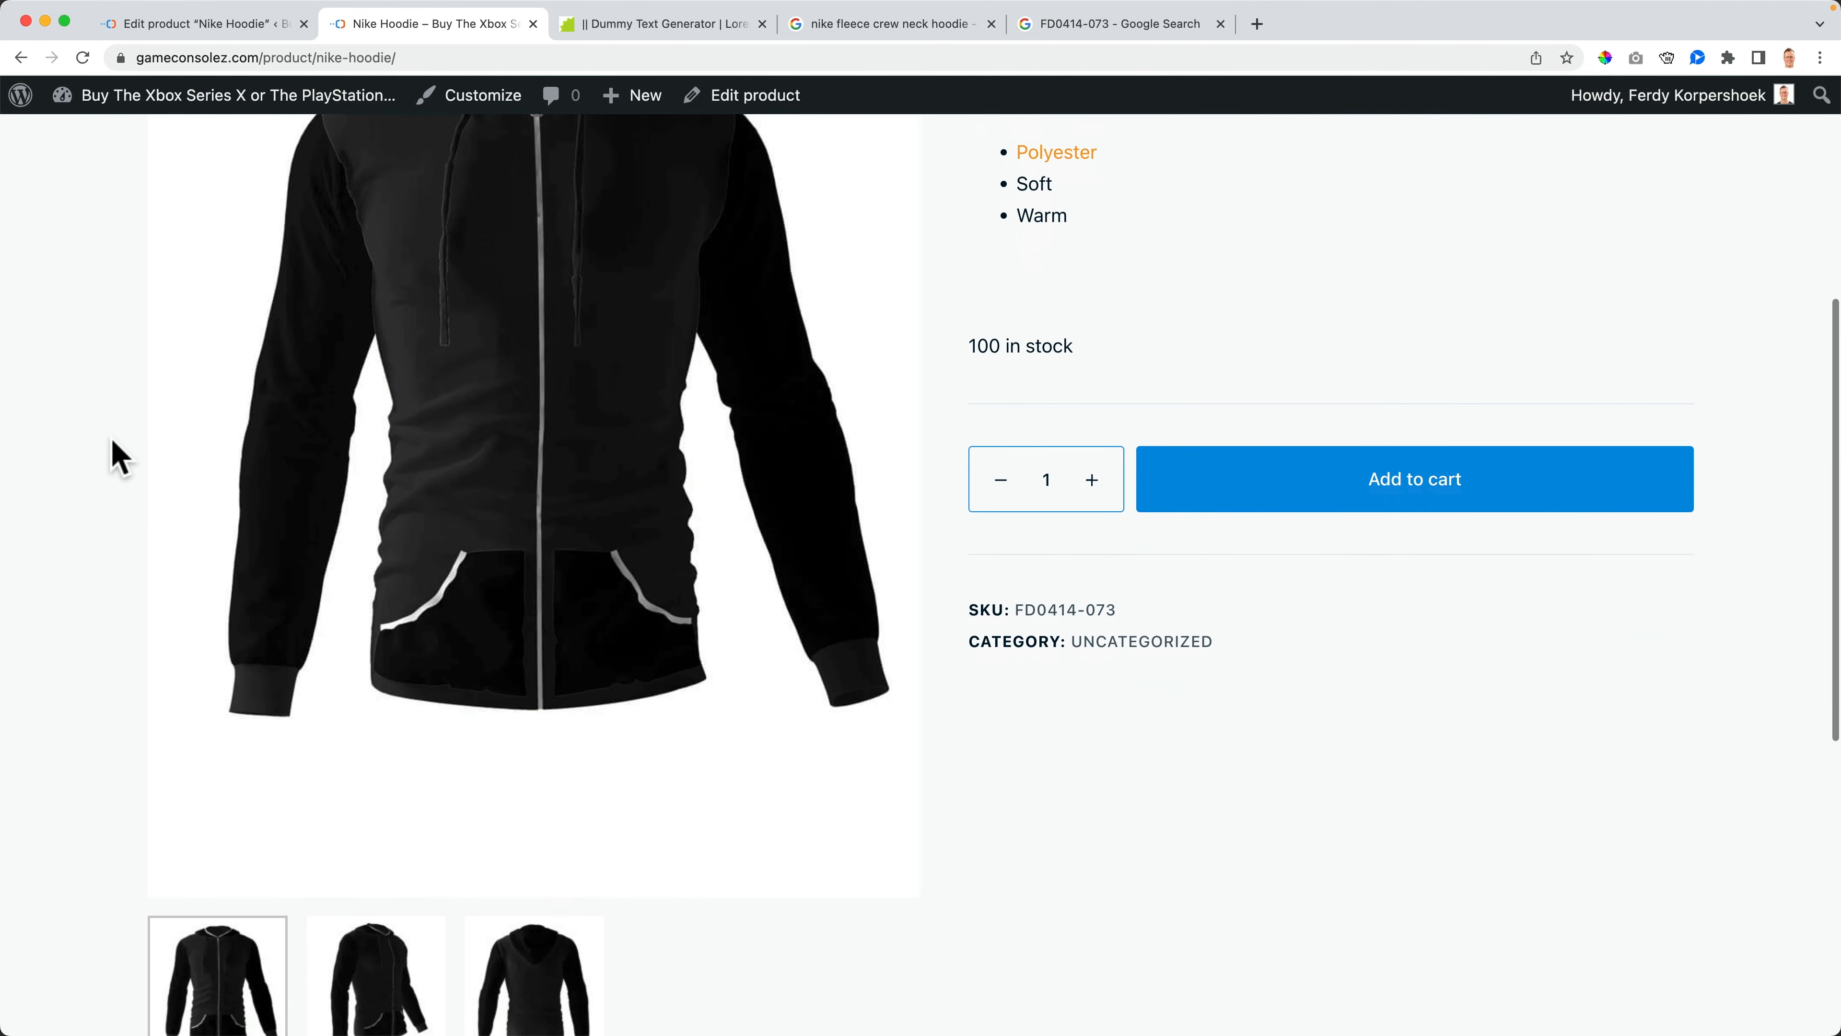
scroll(116, 457, down, 1)
click(378, 900)
click(523, 908)
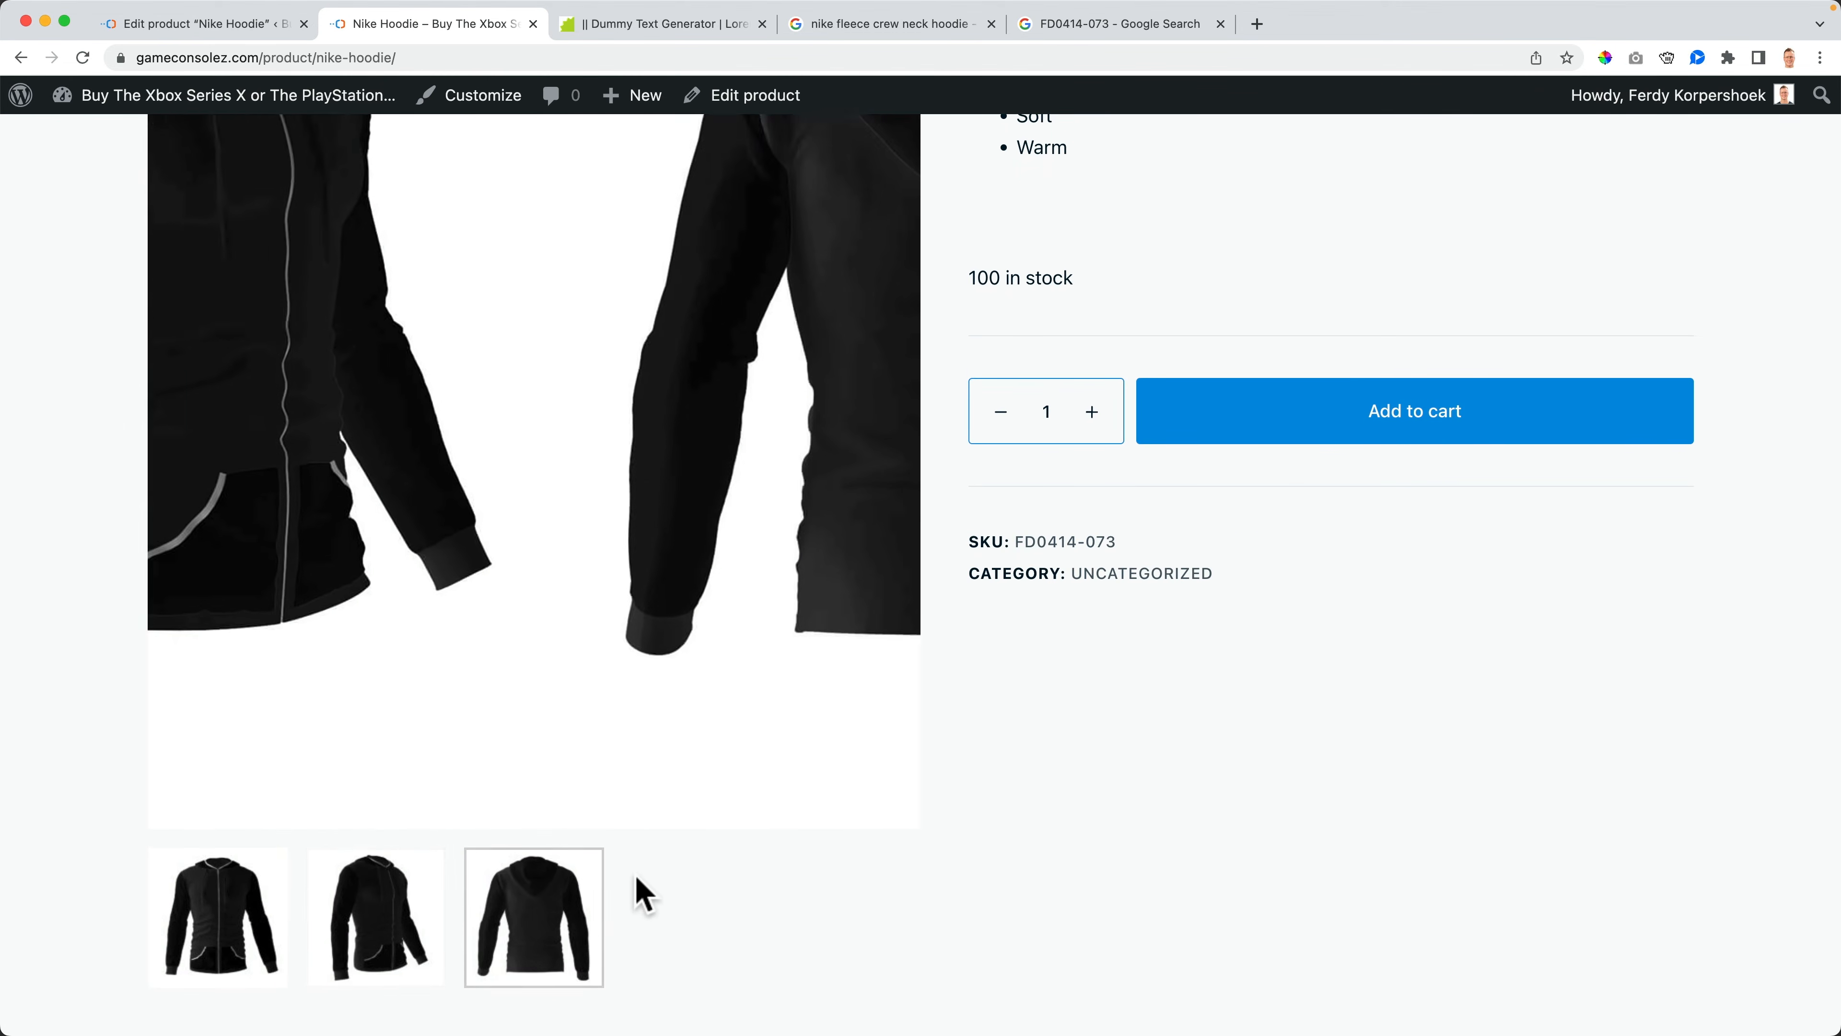
scroll(643, 894, up, 5)
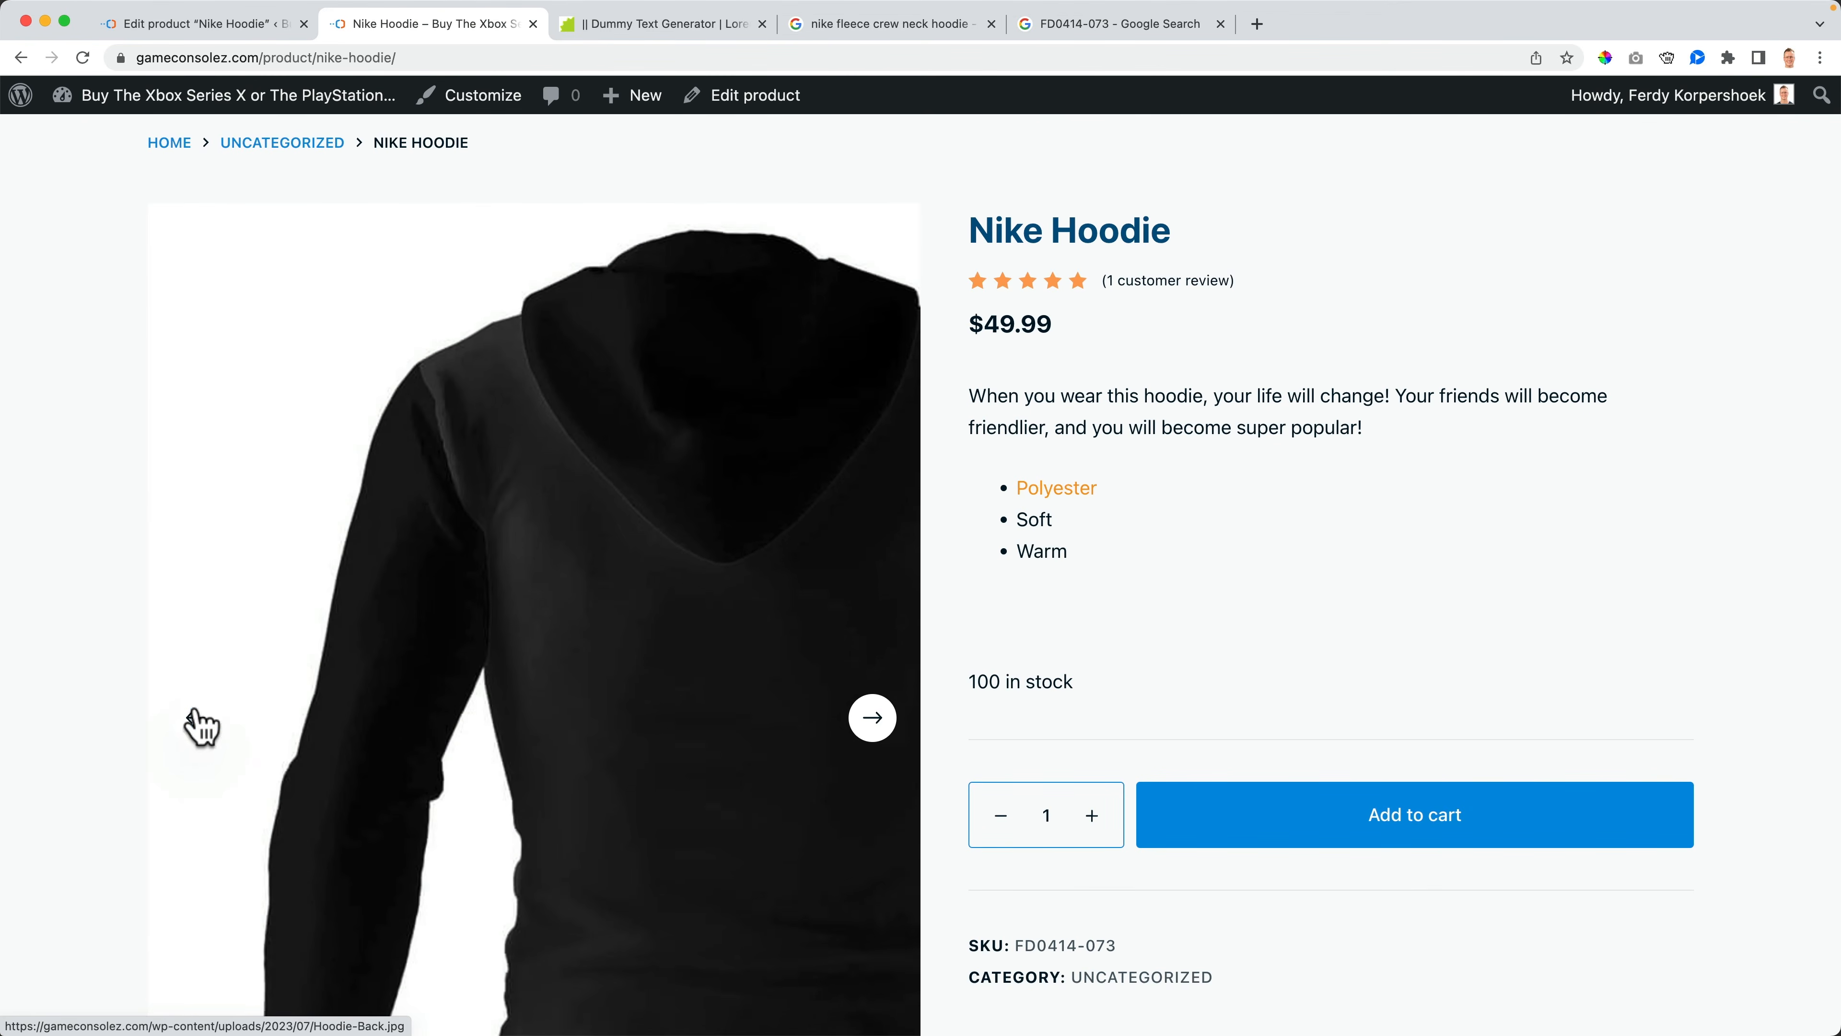
click(199, 725)
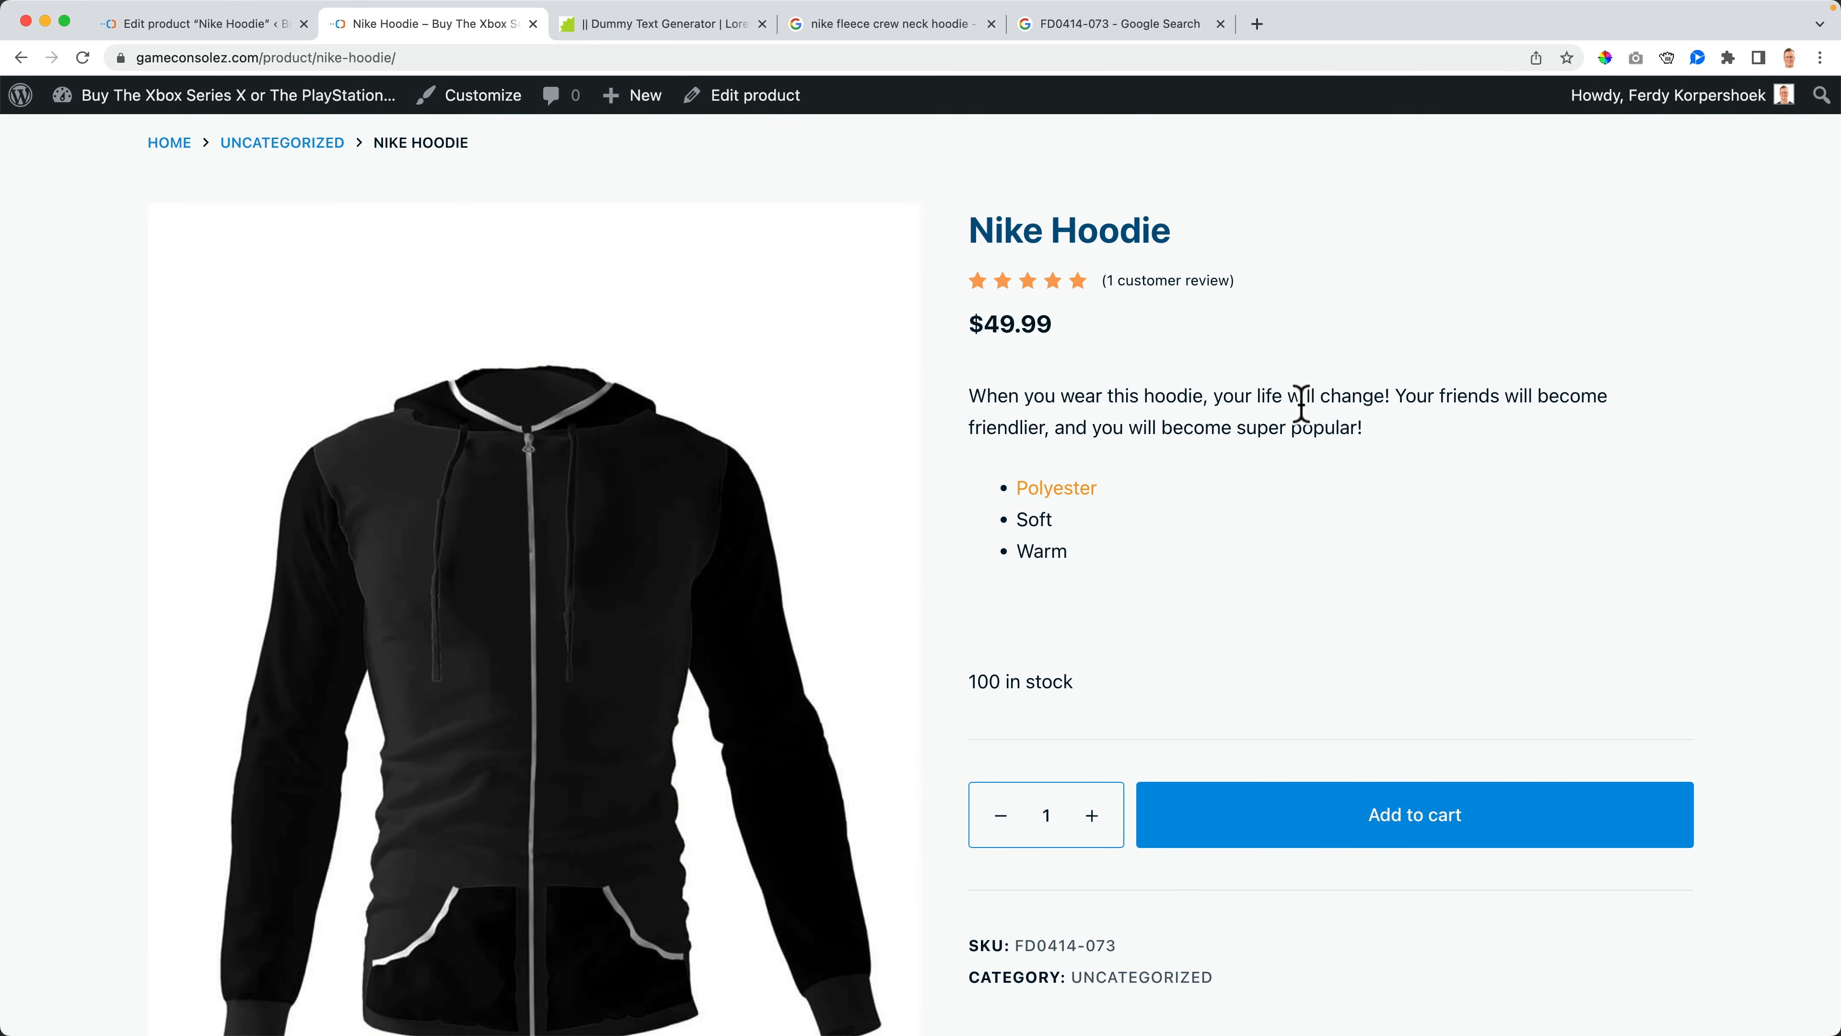
scroll(1299, 413, down, 8)
scroll(1295, 404, up, 10)
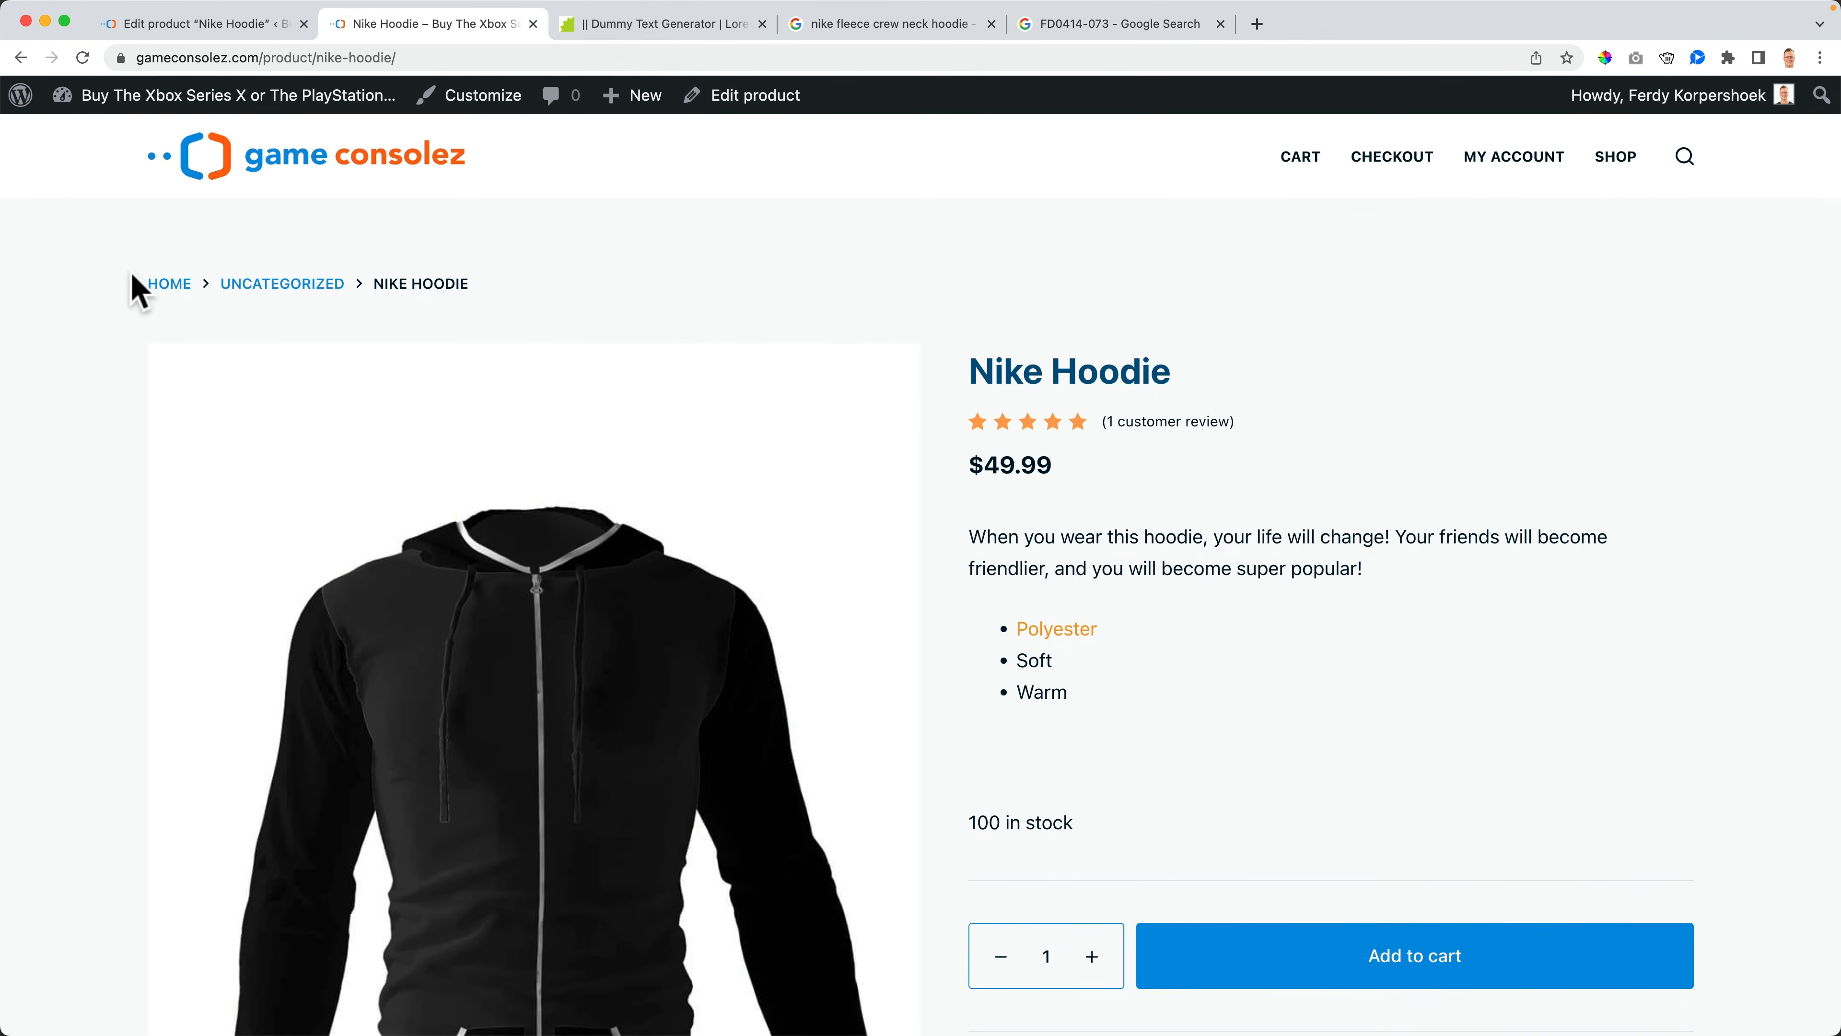
scroll(123, 418, down, 12)
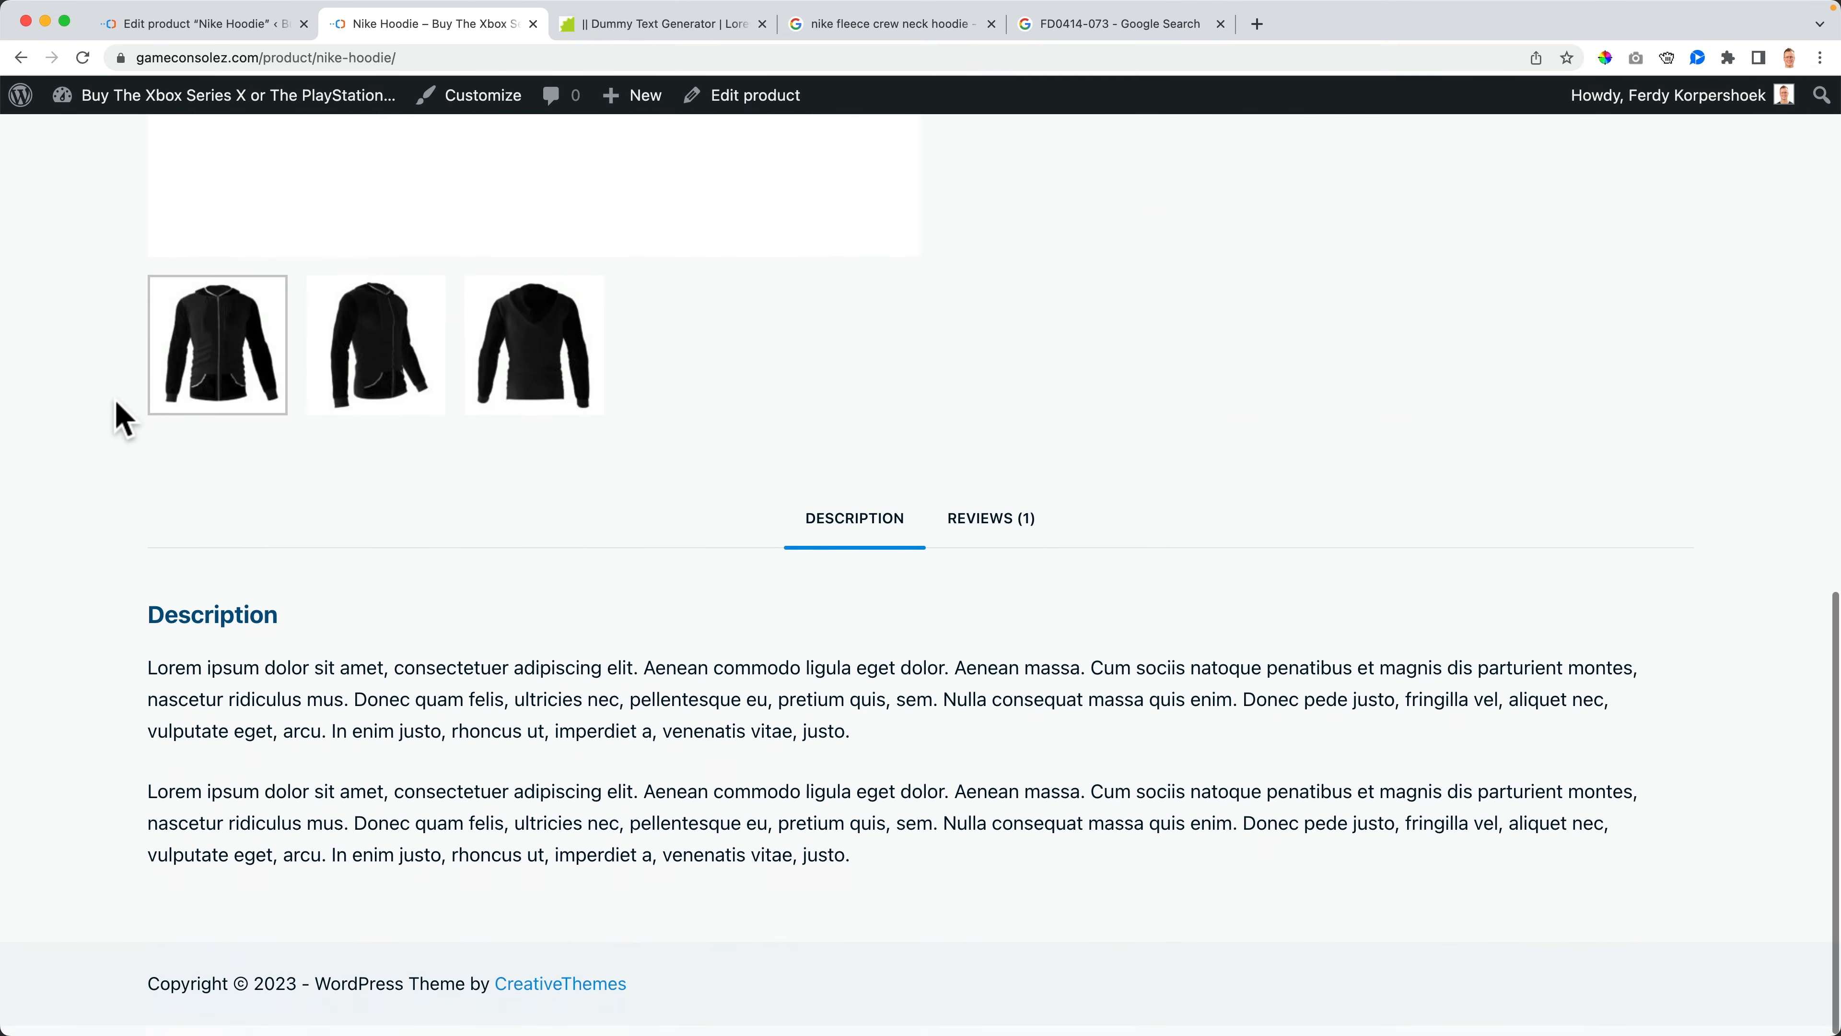
scroll(127, 413, up, 12)
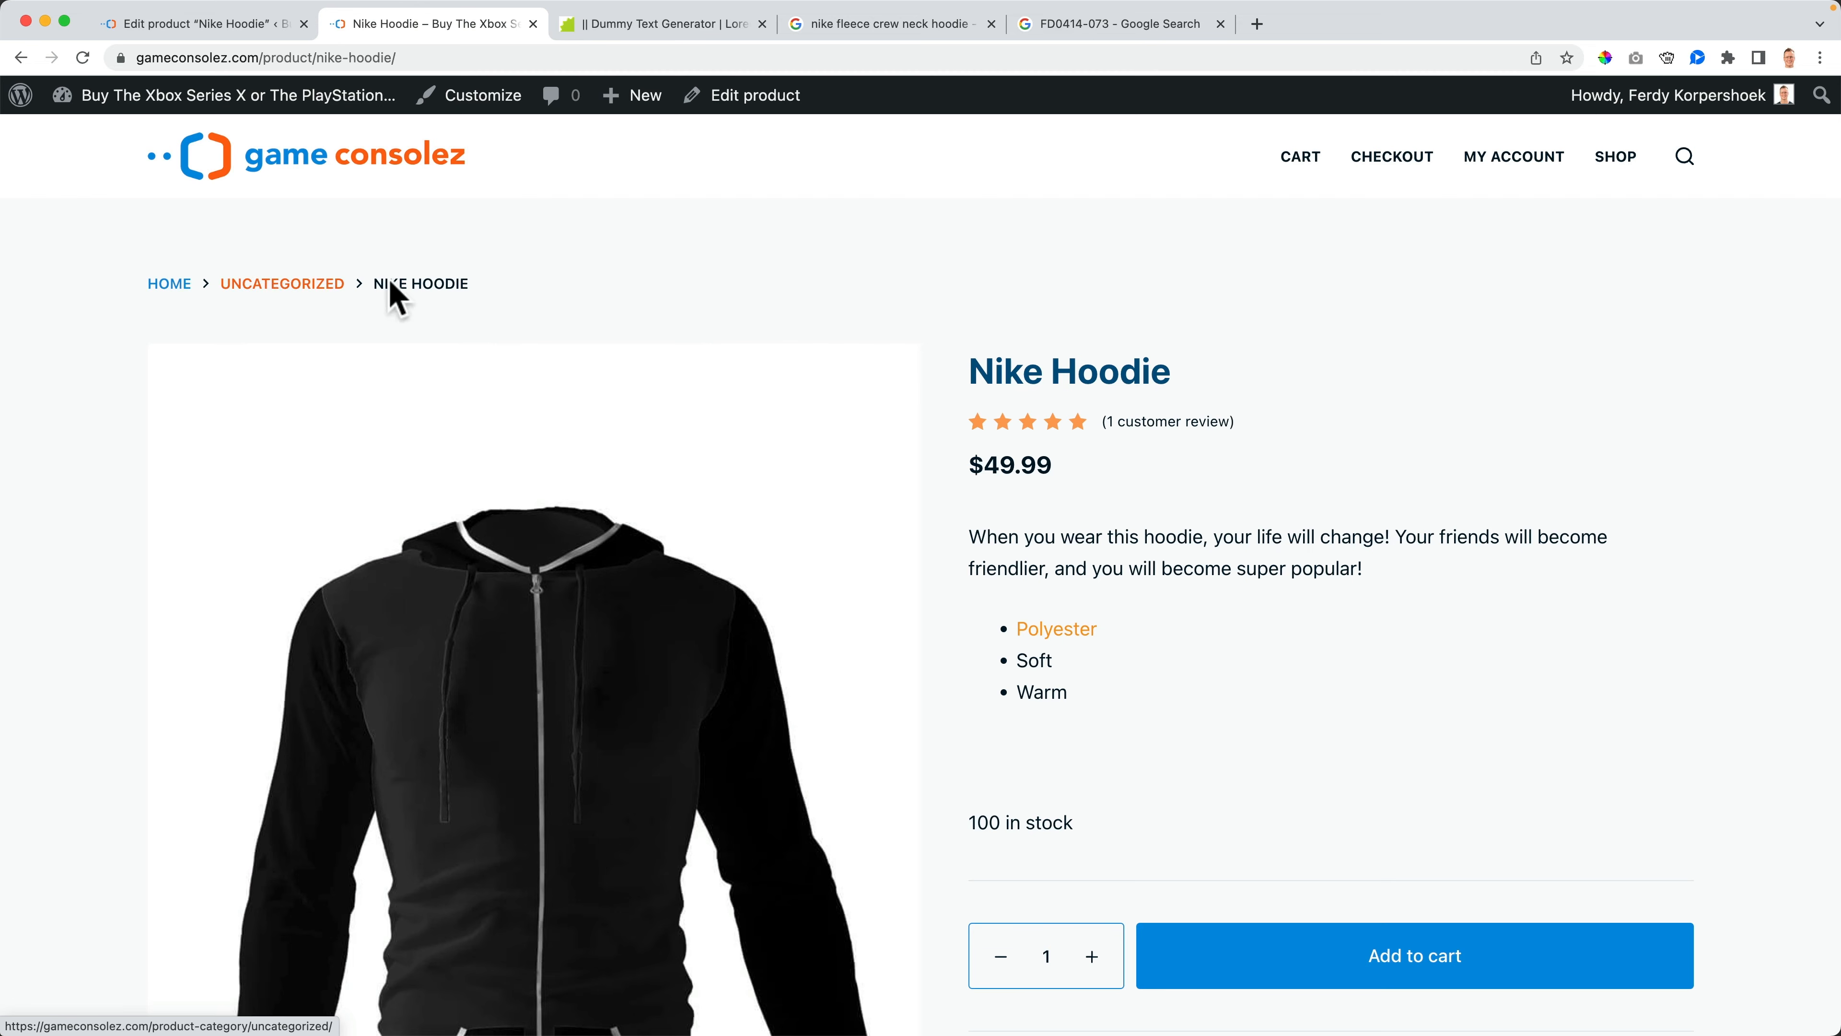
- Return to the product editor and review the product gallery images
click(192, 27)
scroll(1586, 592, down, 10)
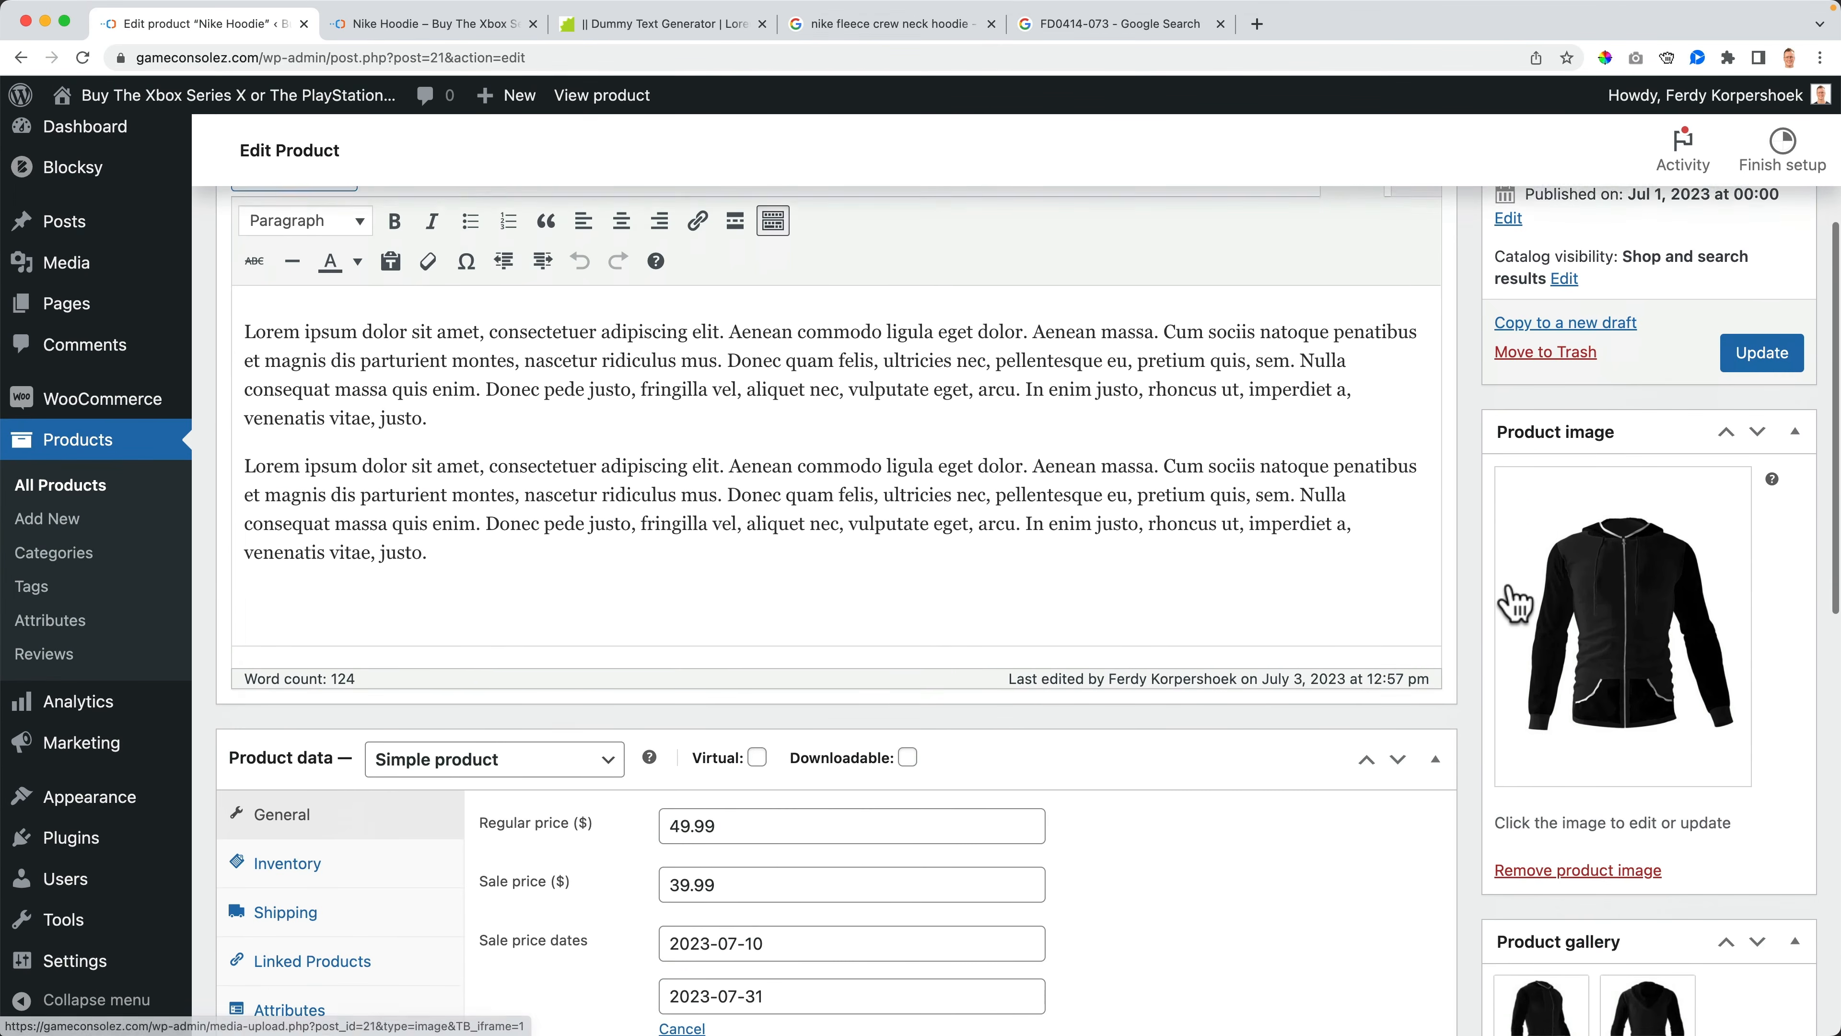
scroll(1486, 598, down, 3)
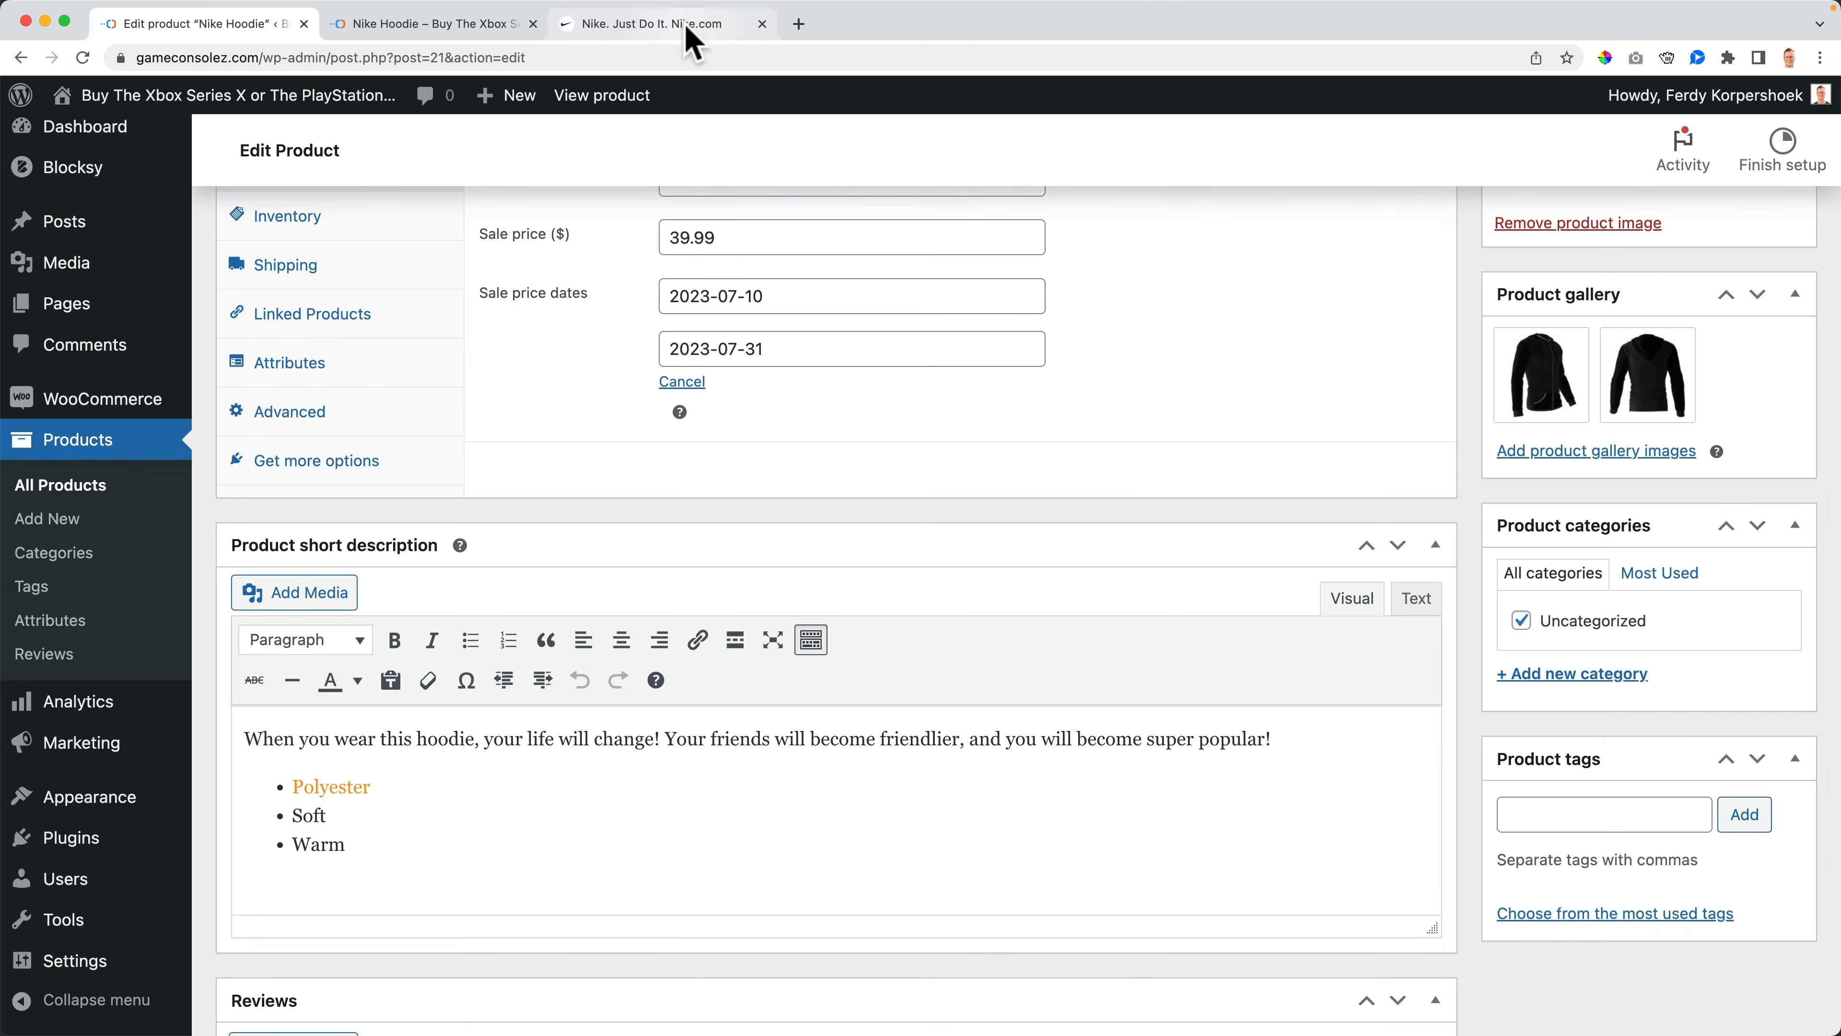
- Switch to the Nike website and browse its Men, Women and Kids menus
click(686, 29)
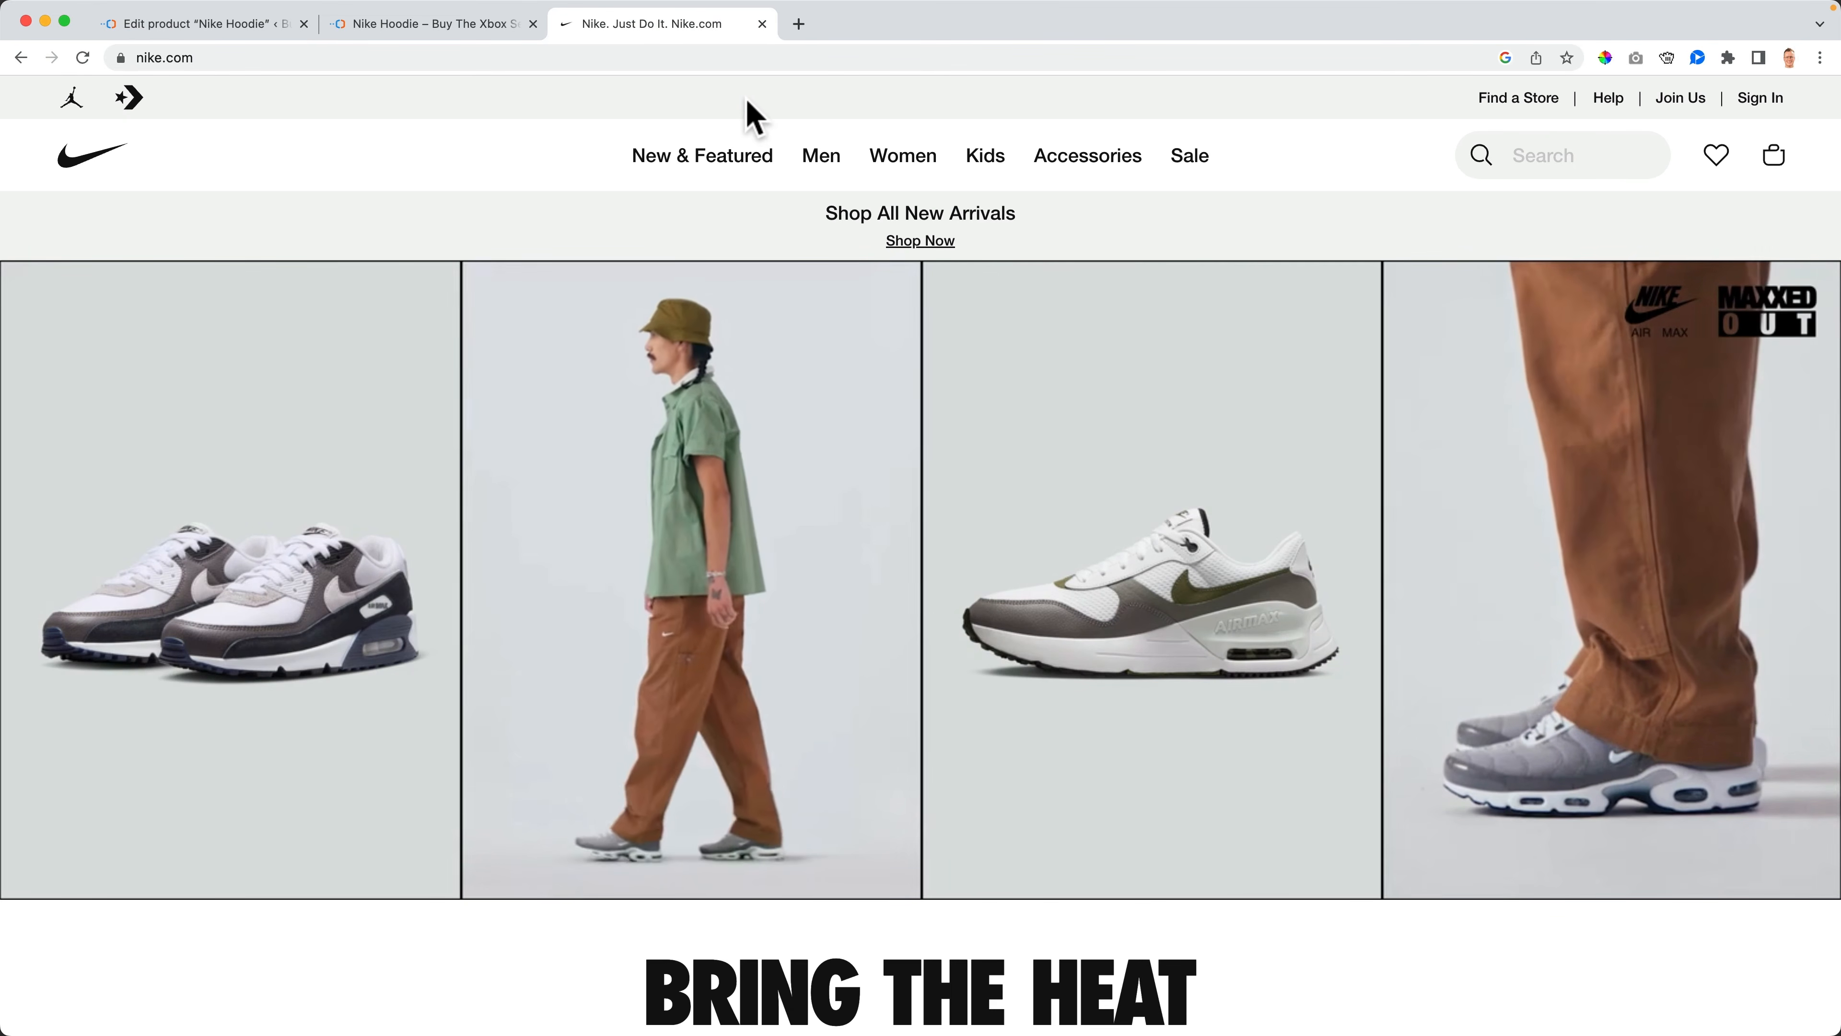
mouse_move(701, 156)
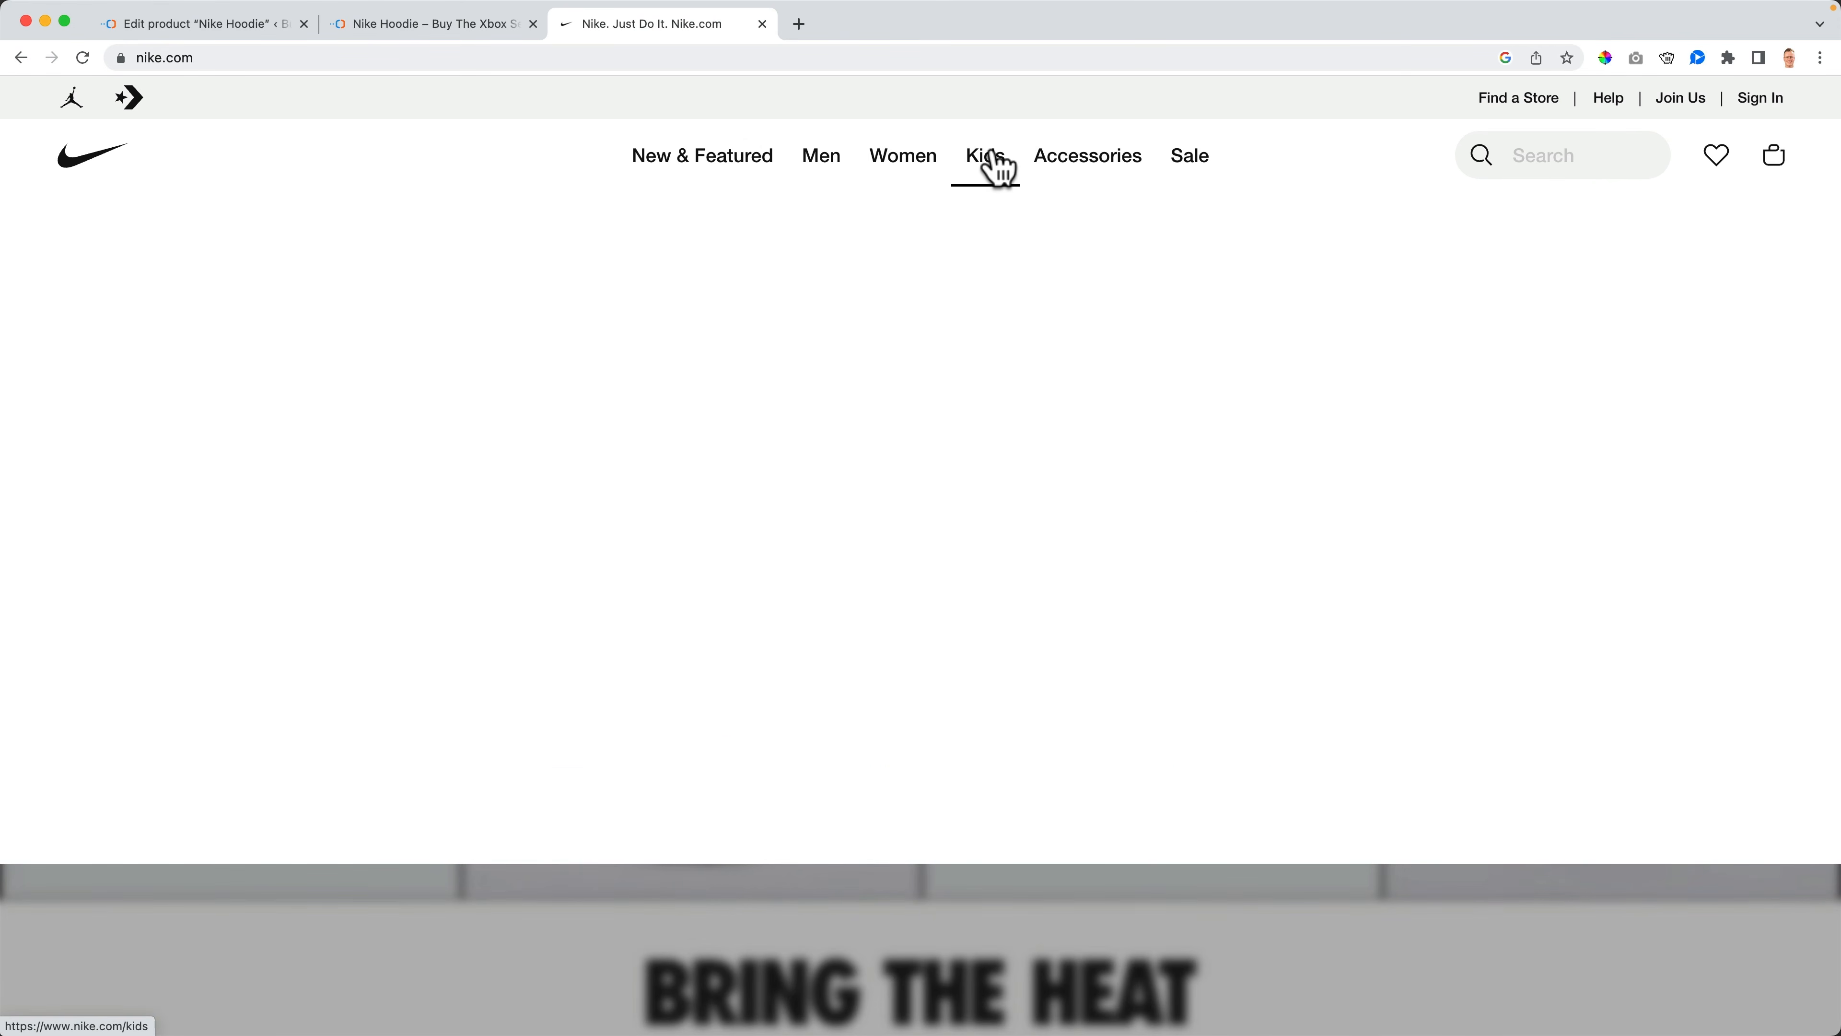
mouse_move(1132, 172)
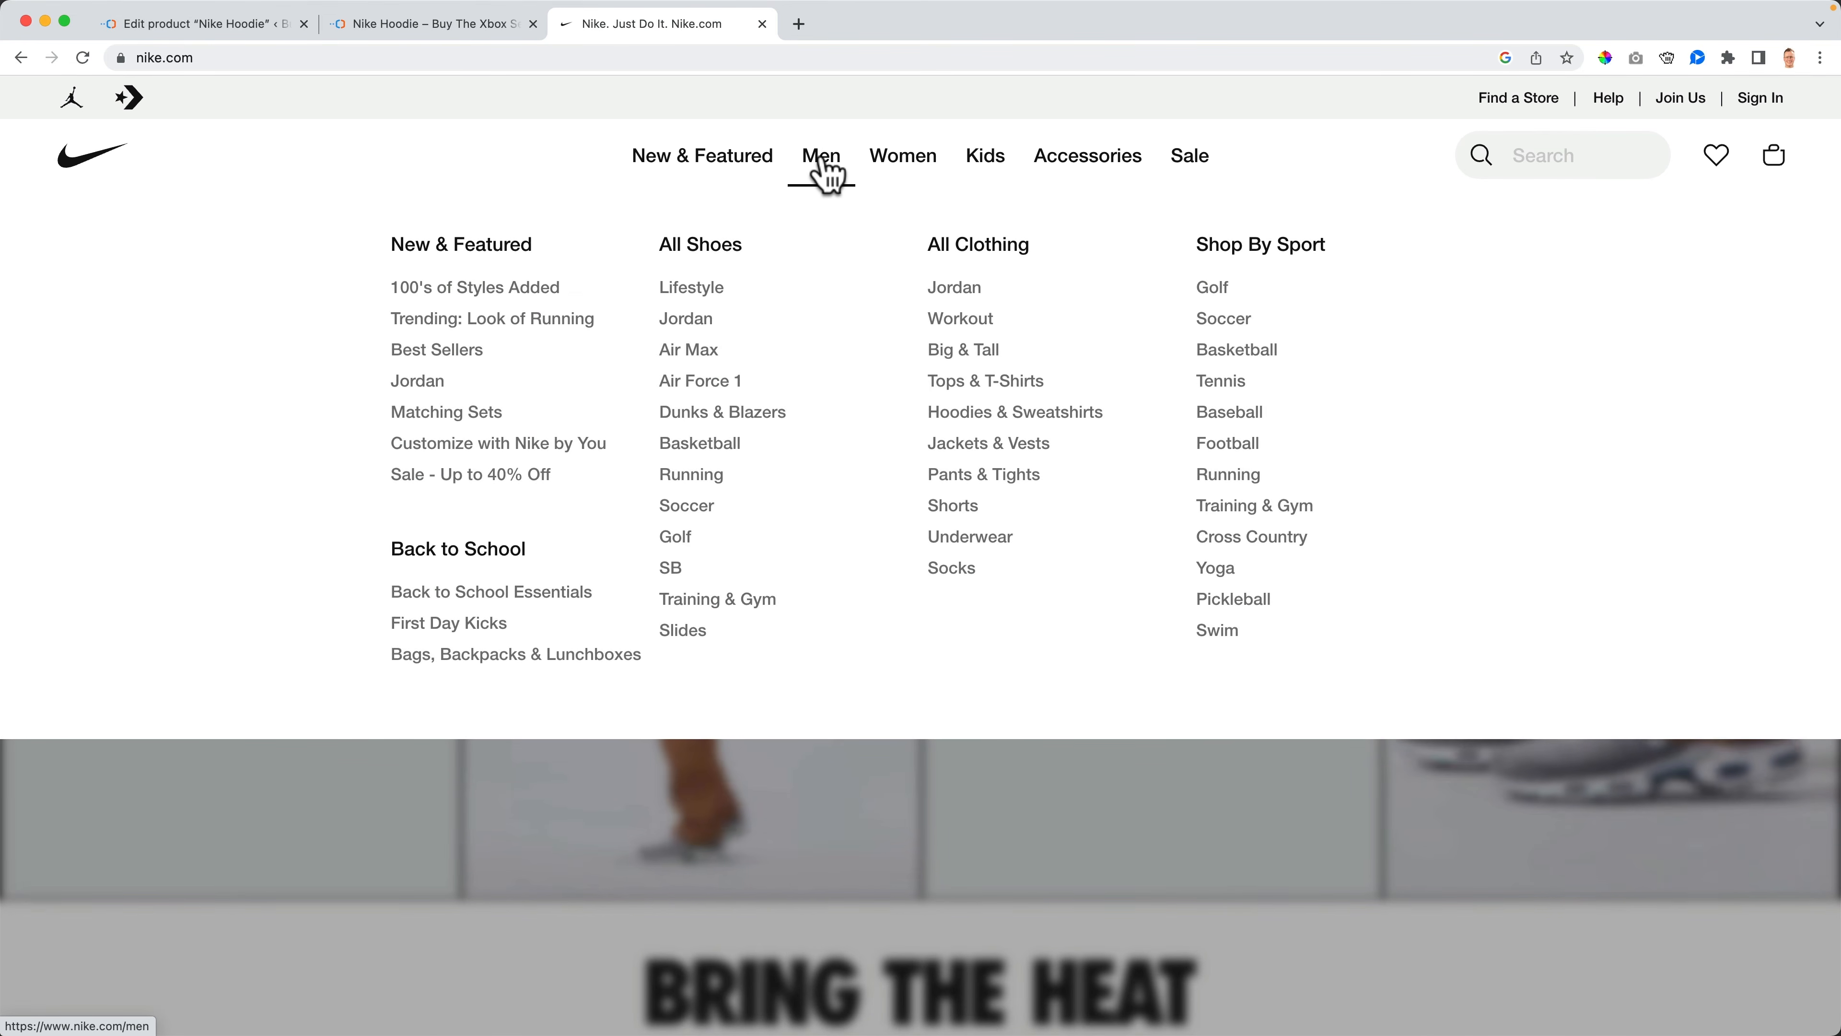
mouse_move(913, 173)
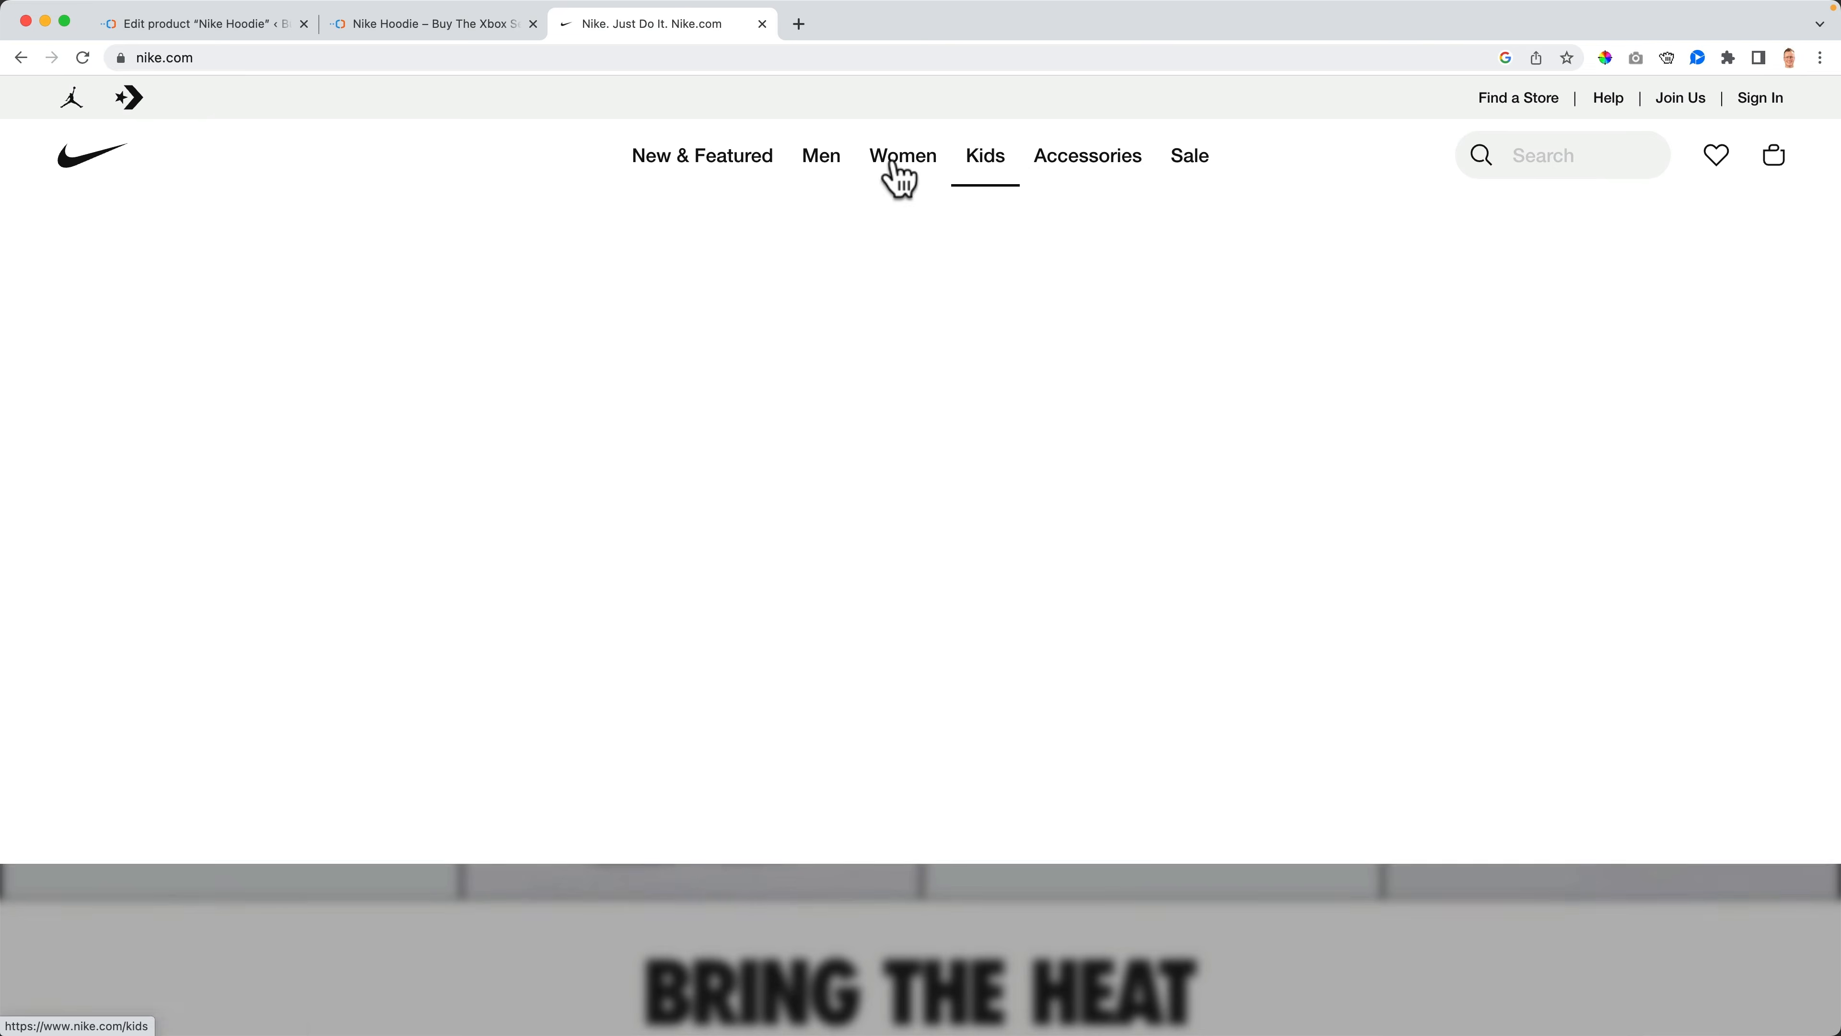
mouse_move(837, 178)
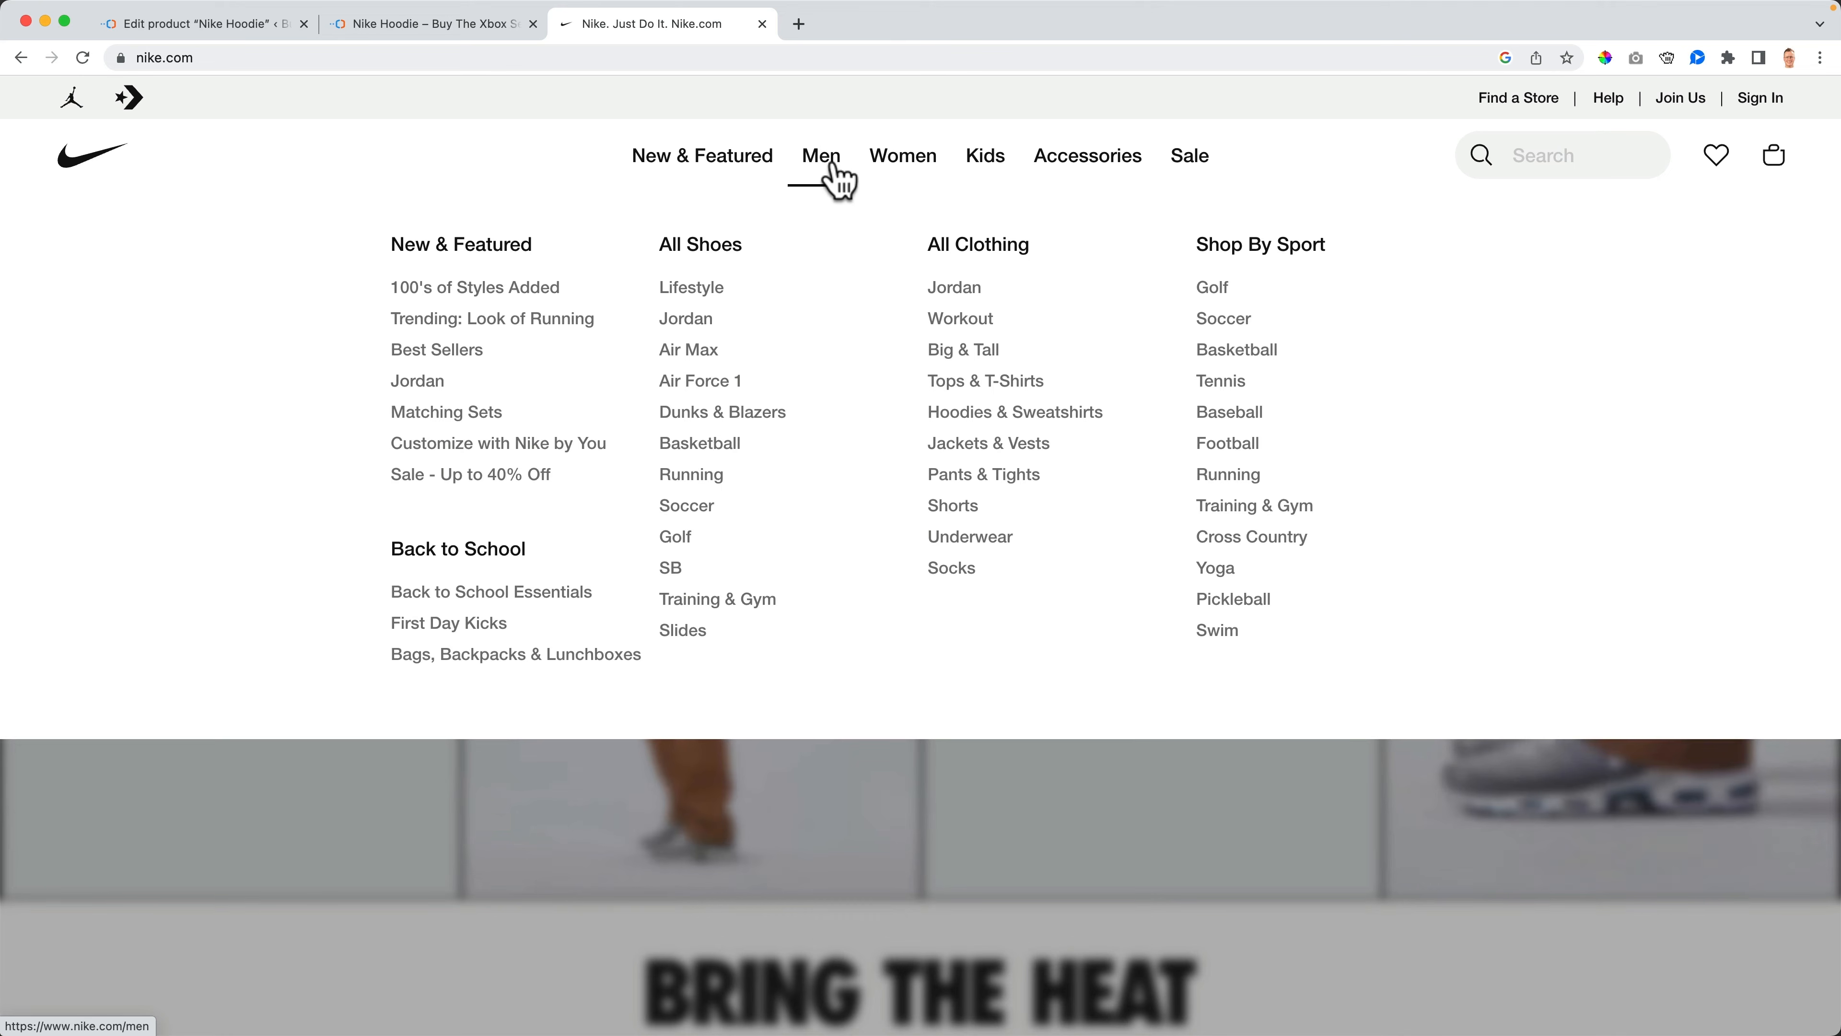
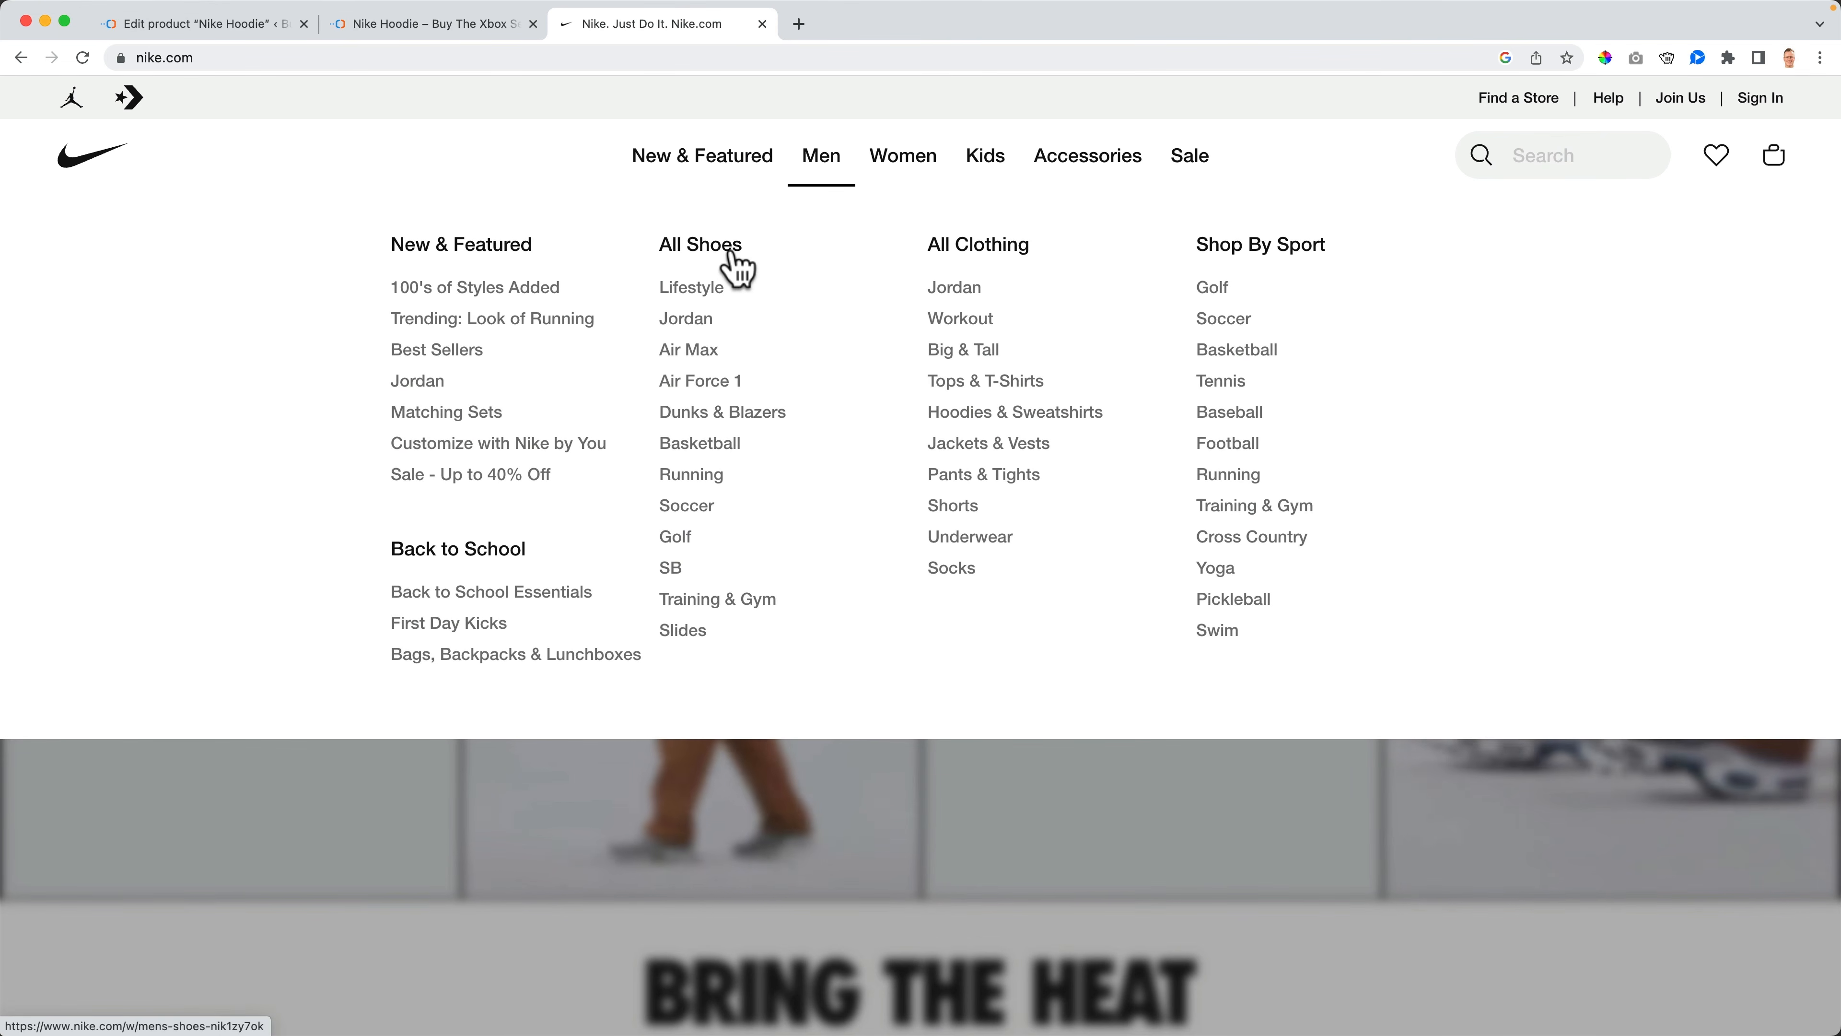
- Open Nike's men's Dunks & Blazers listing and scroll through the products
click(714, 419)
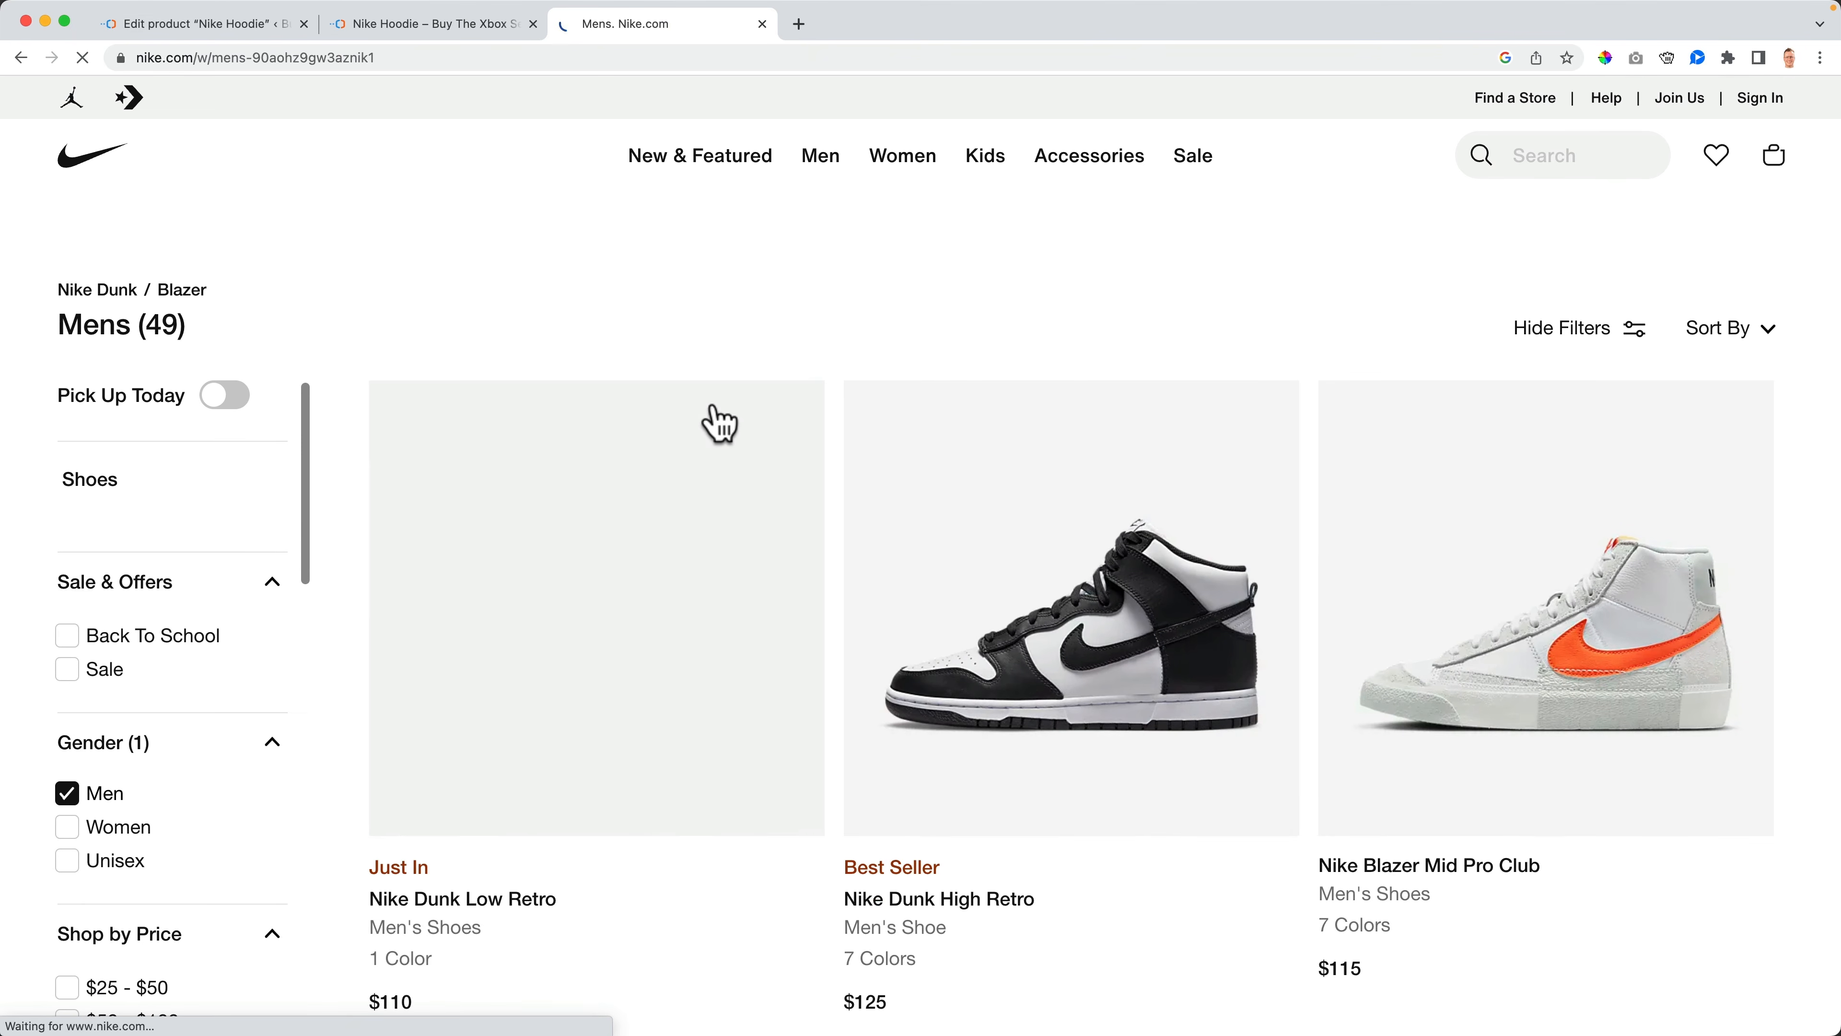
scroll(843, 333, down, 20)
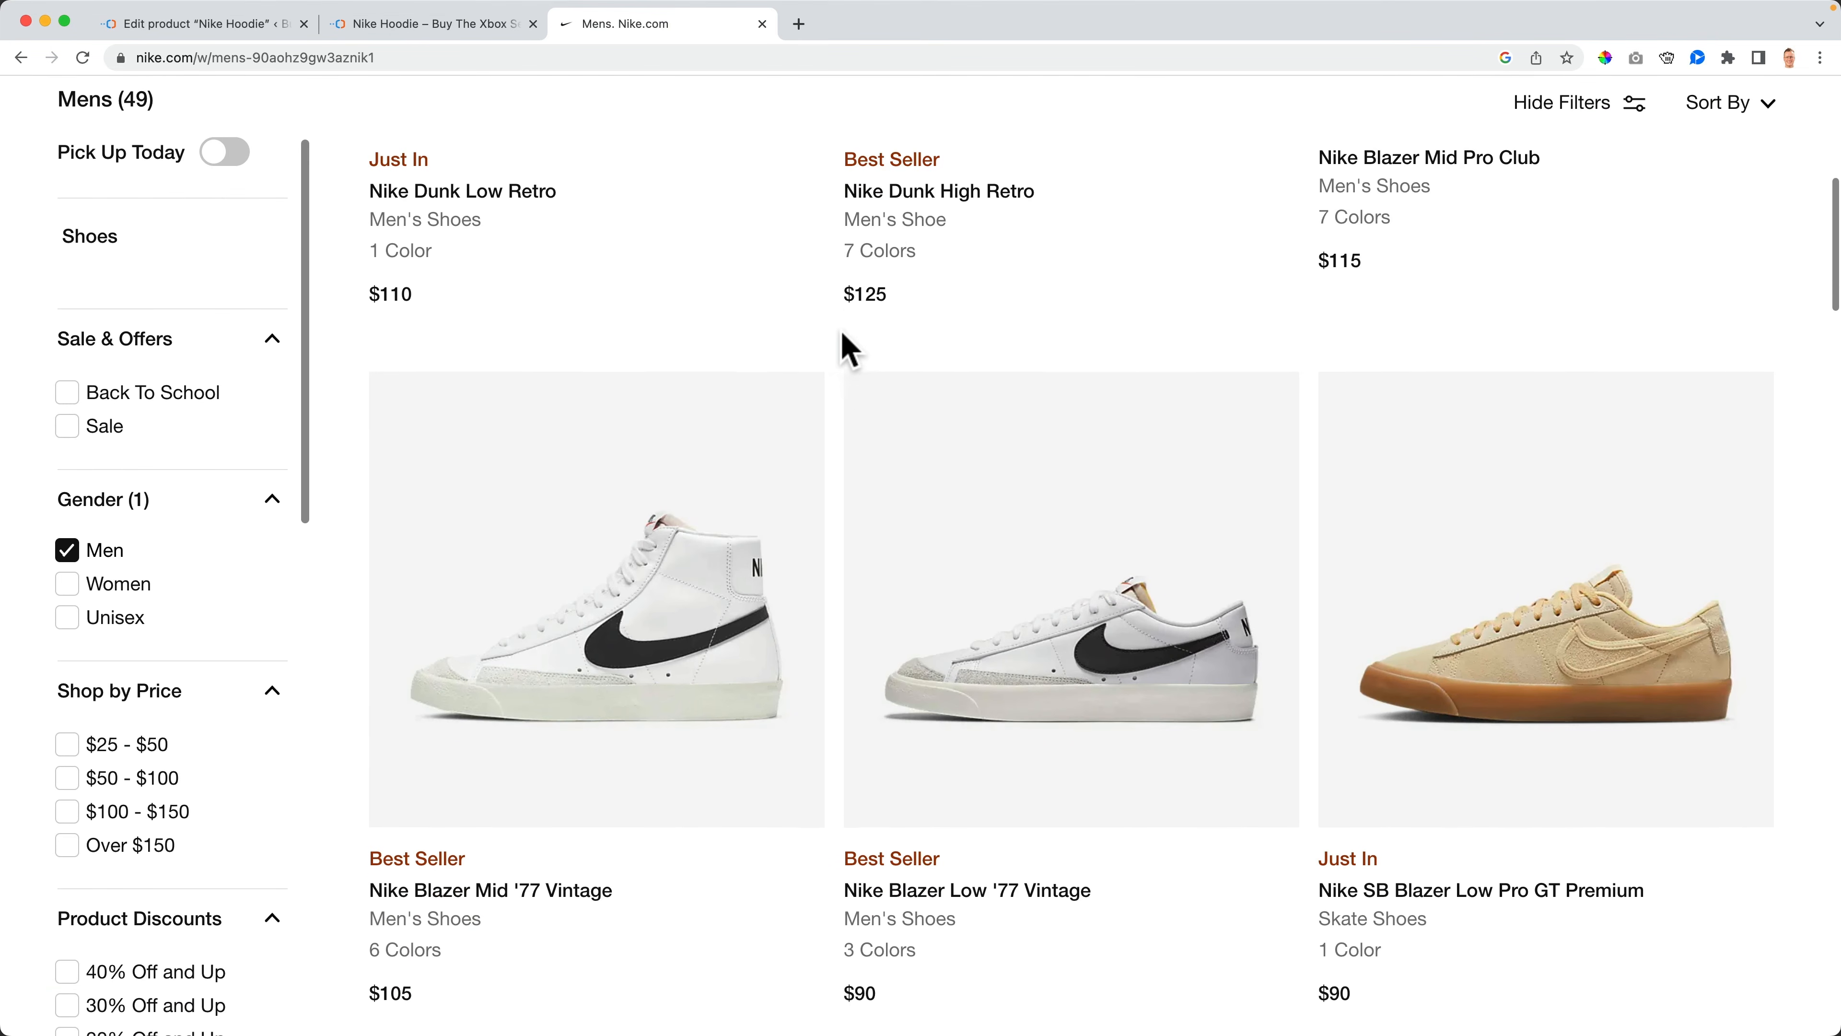
scroll(841, 334, down, 5)
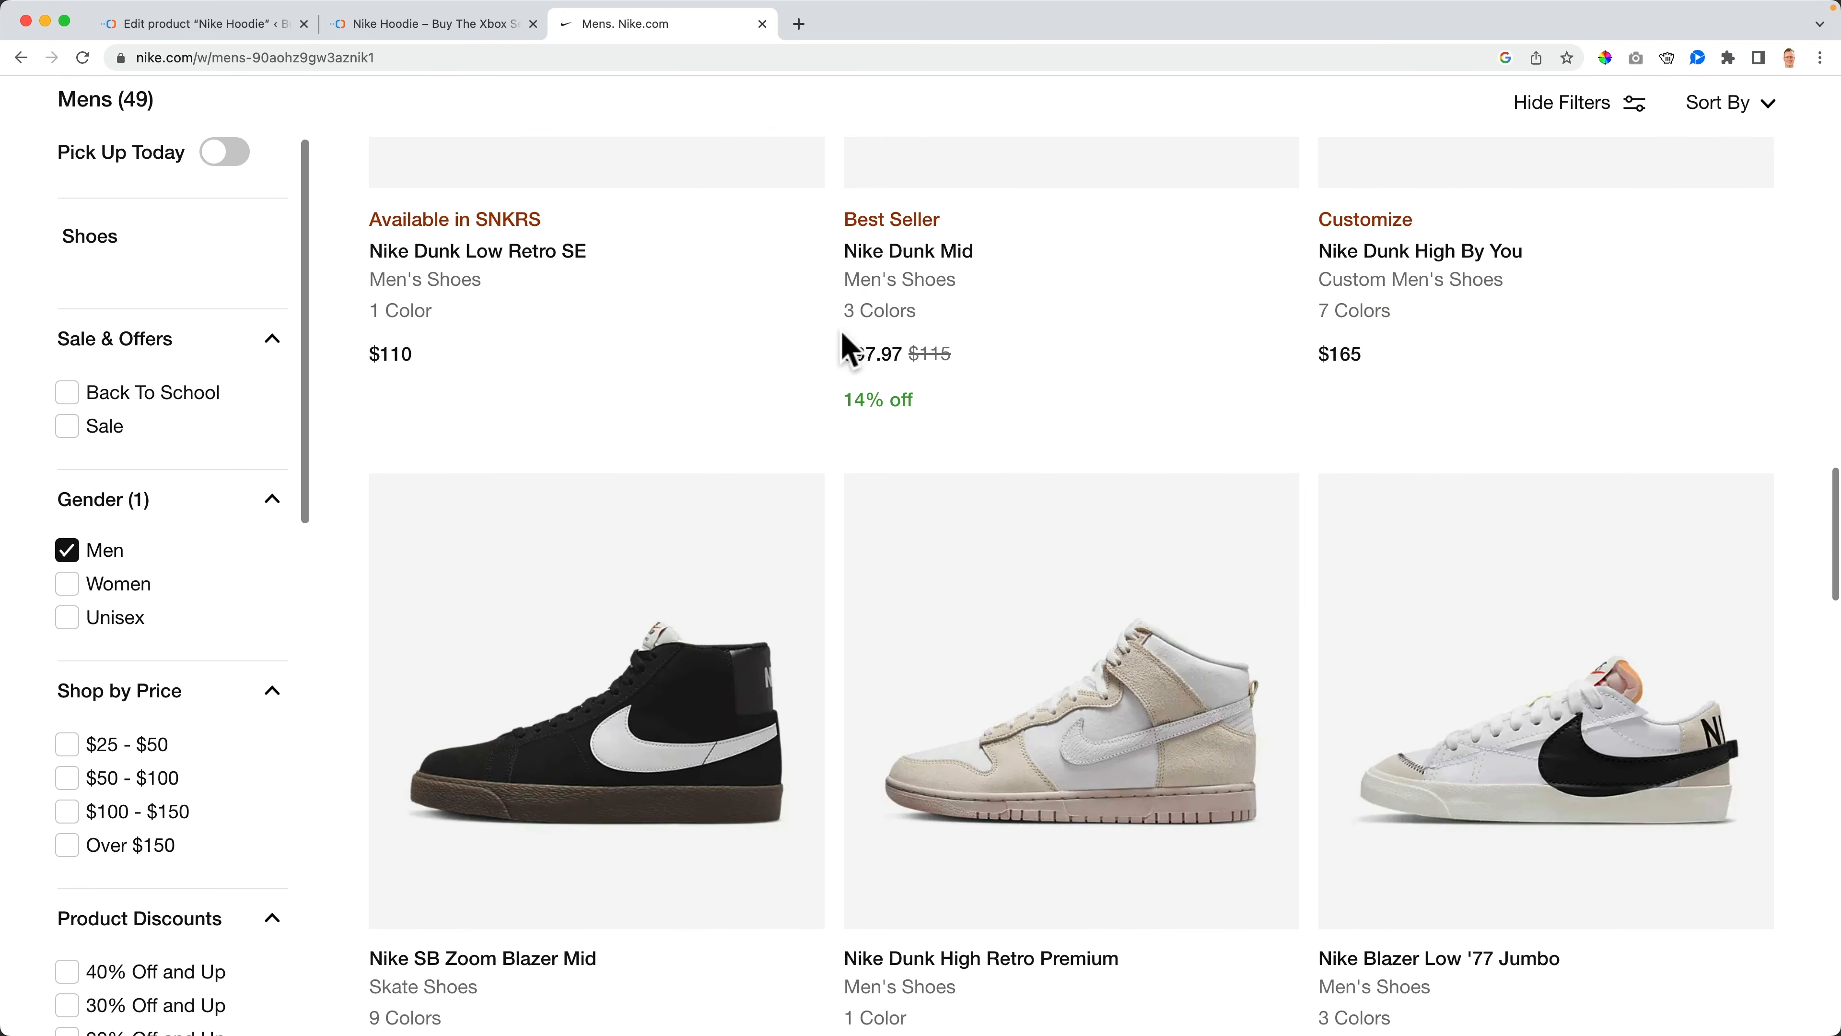
scroll(841, 333, up, 20)
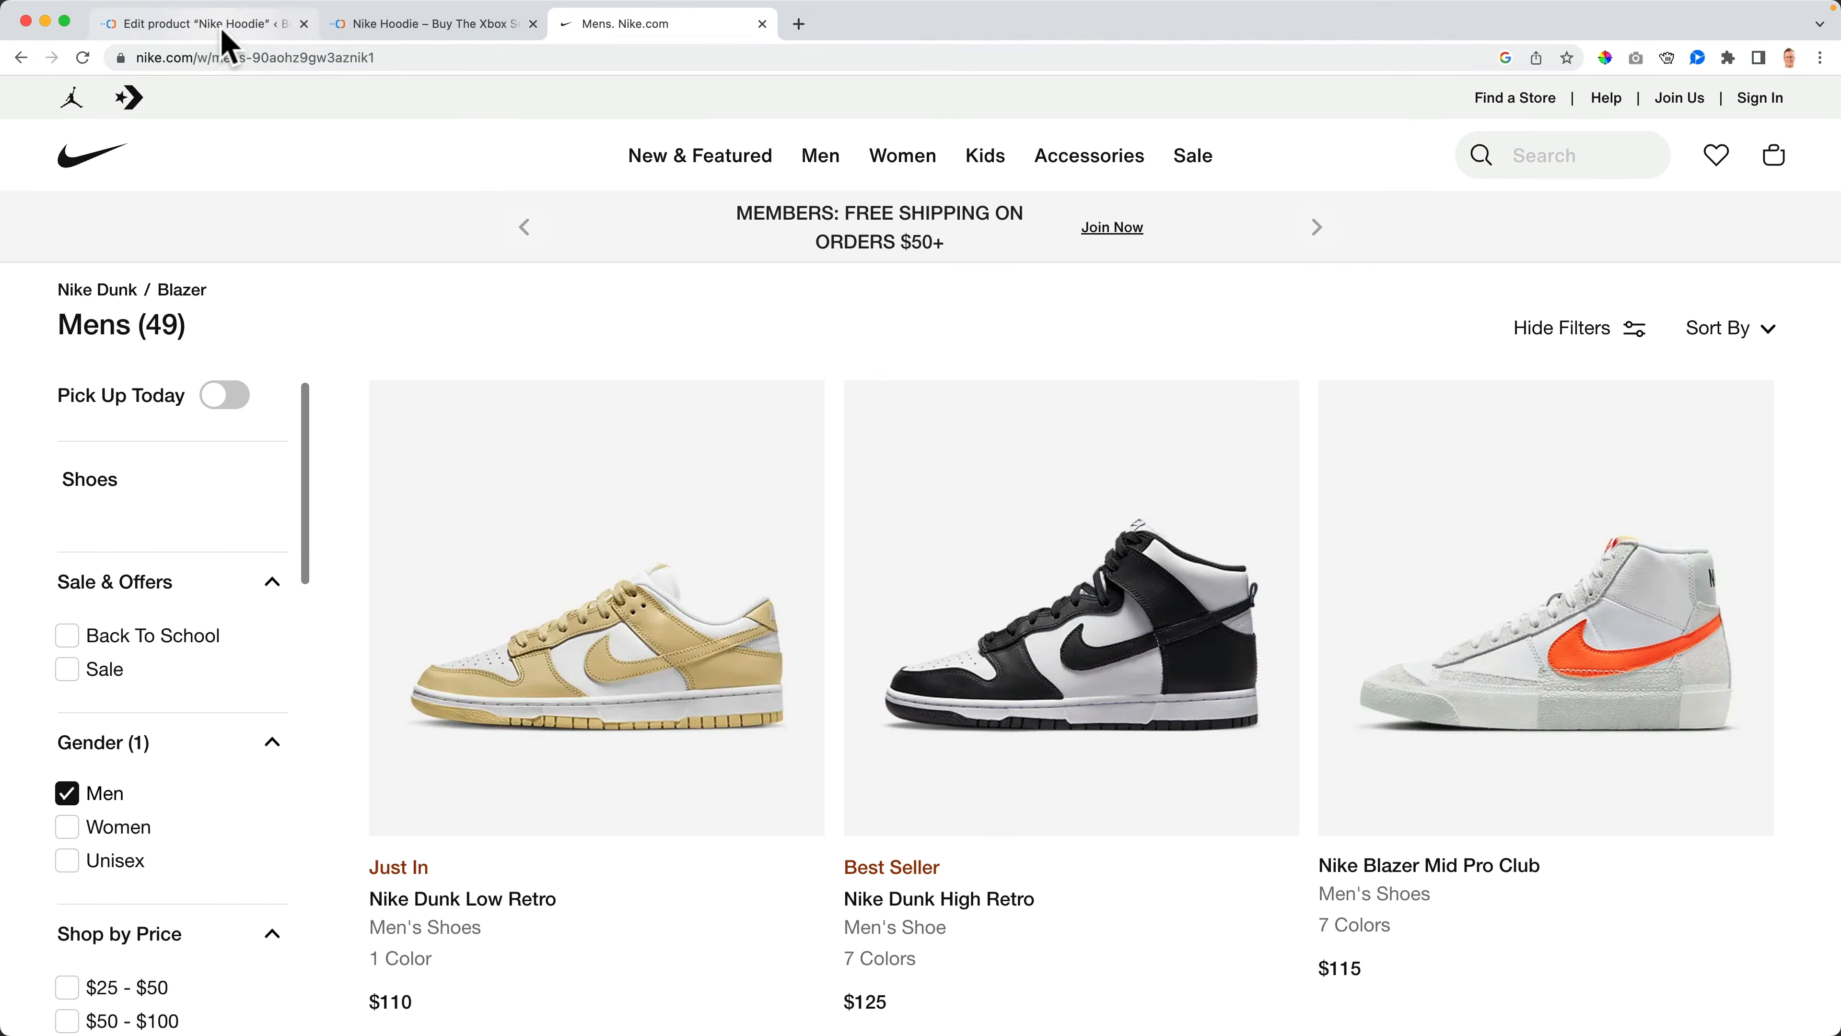
- Add a new product category named Men to the Nike Hoodie product
click(275, 29)
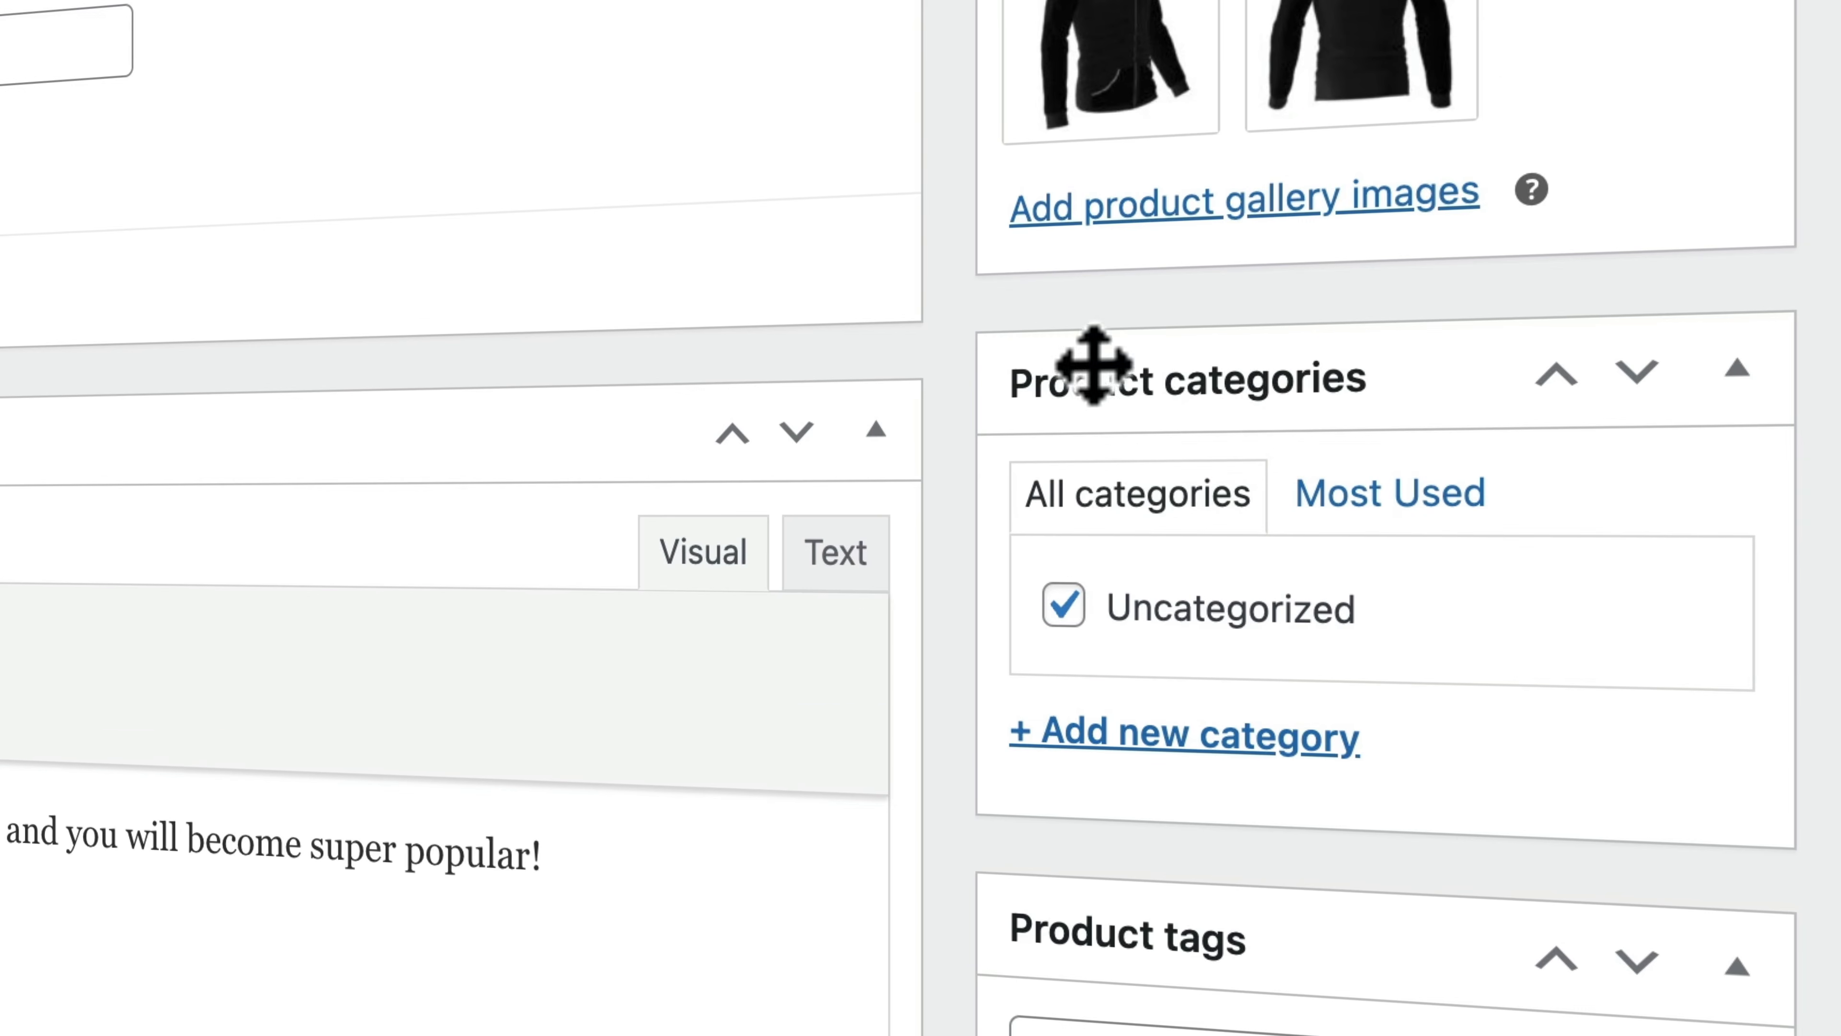
click(1443, 698)
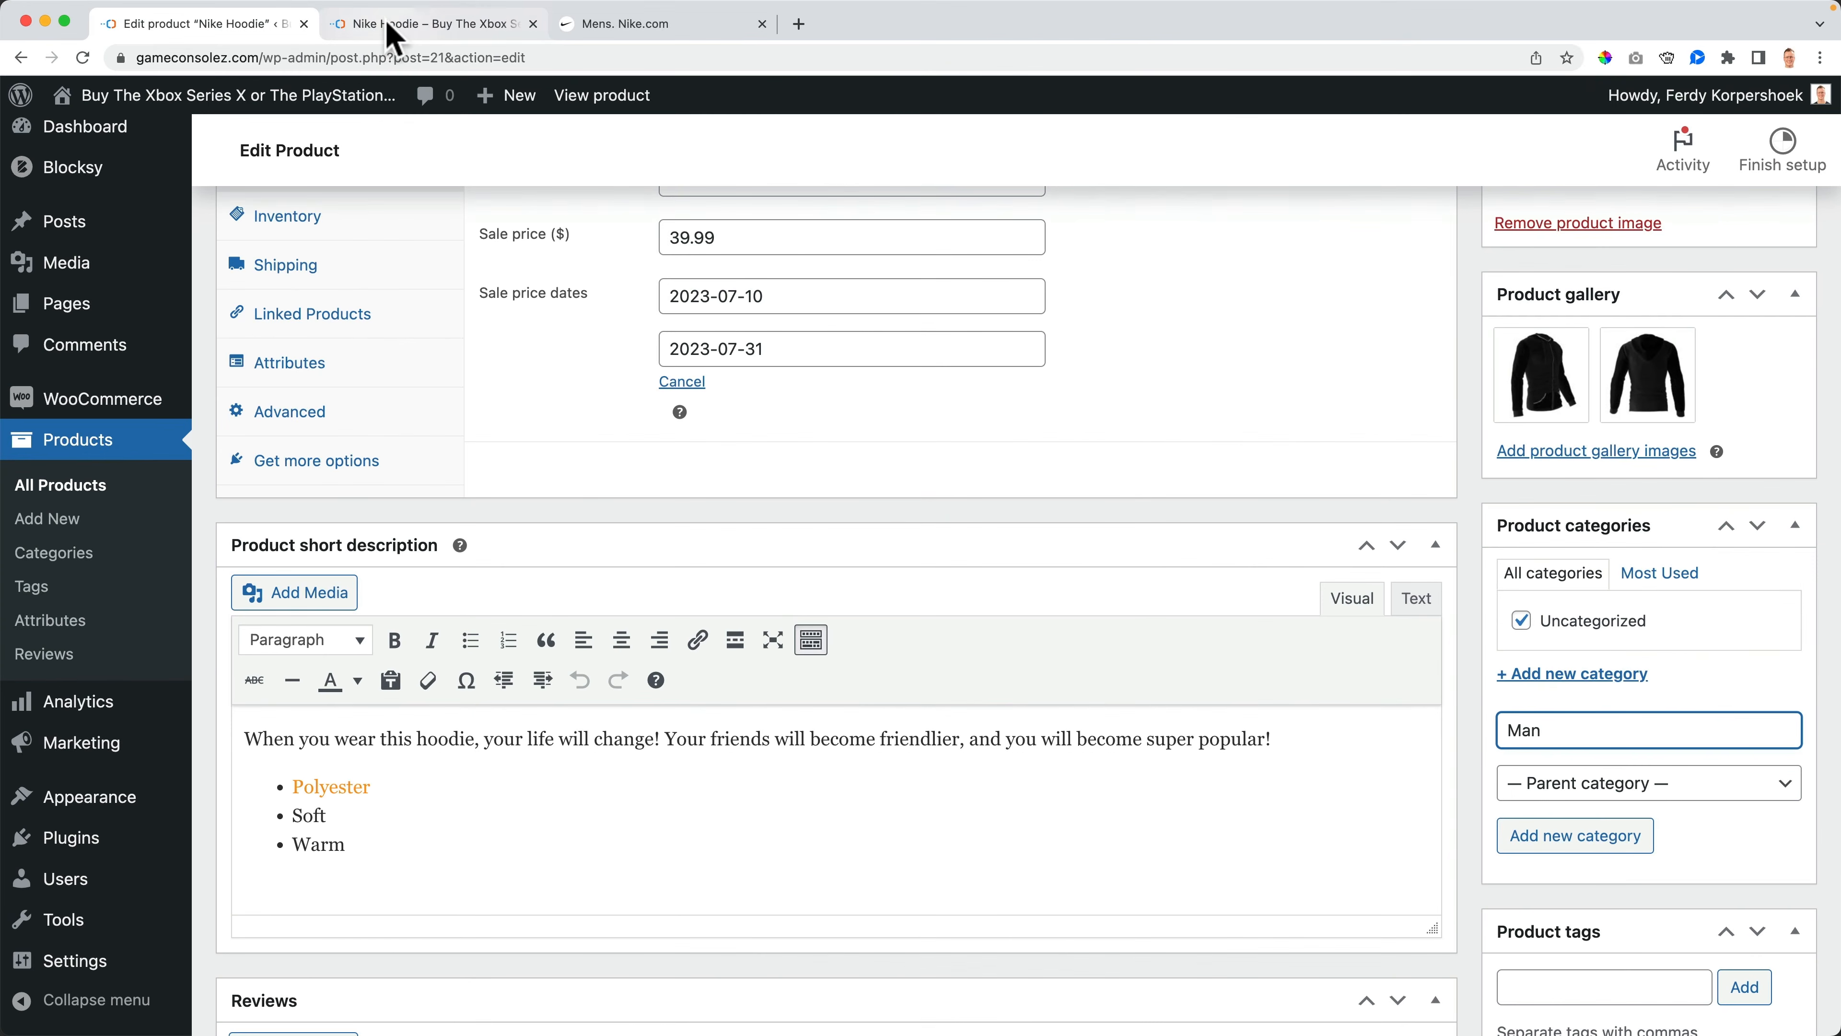
click(391, 27)
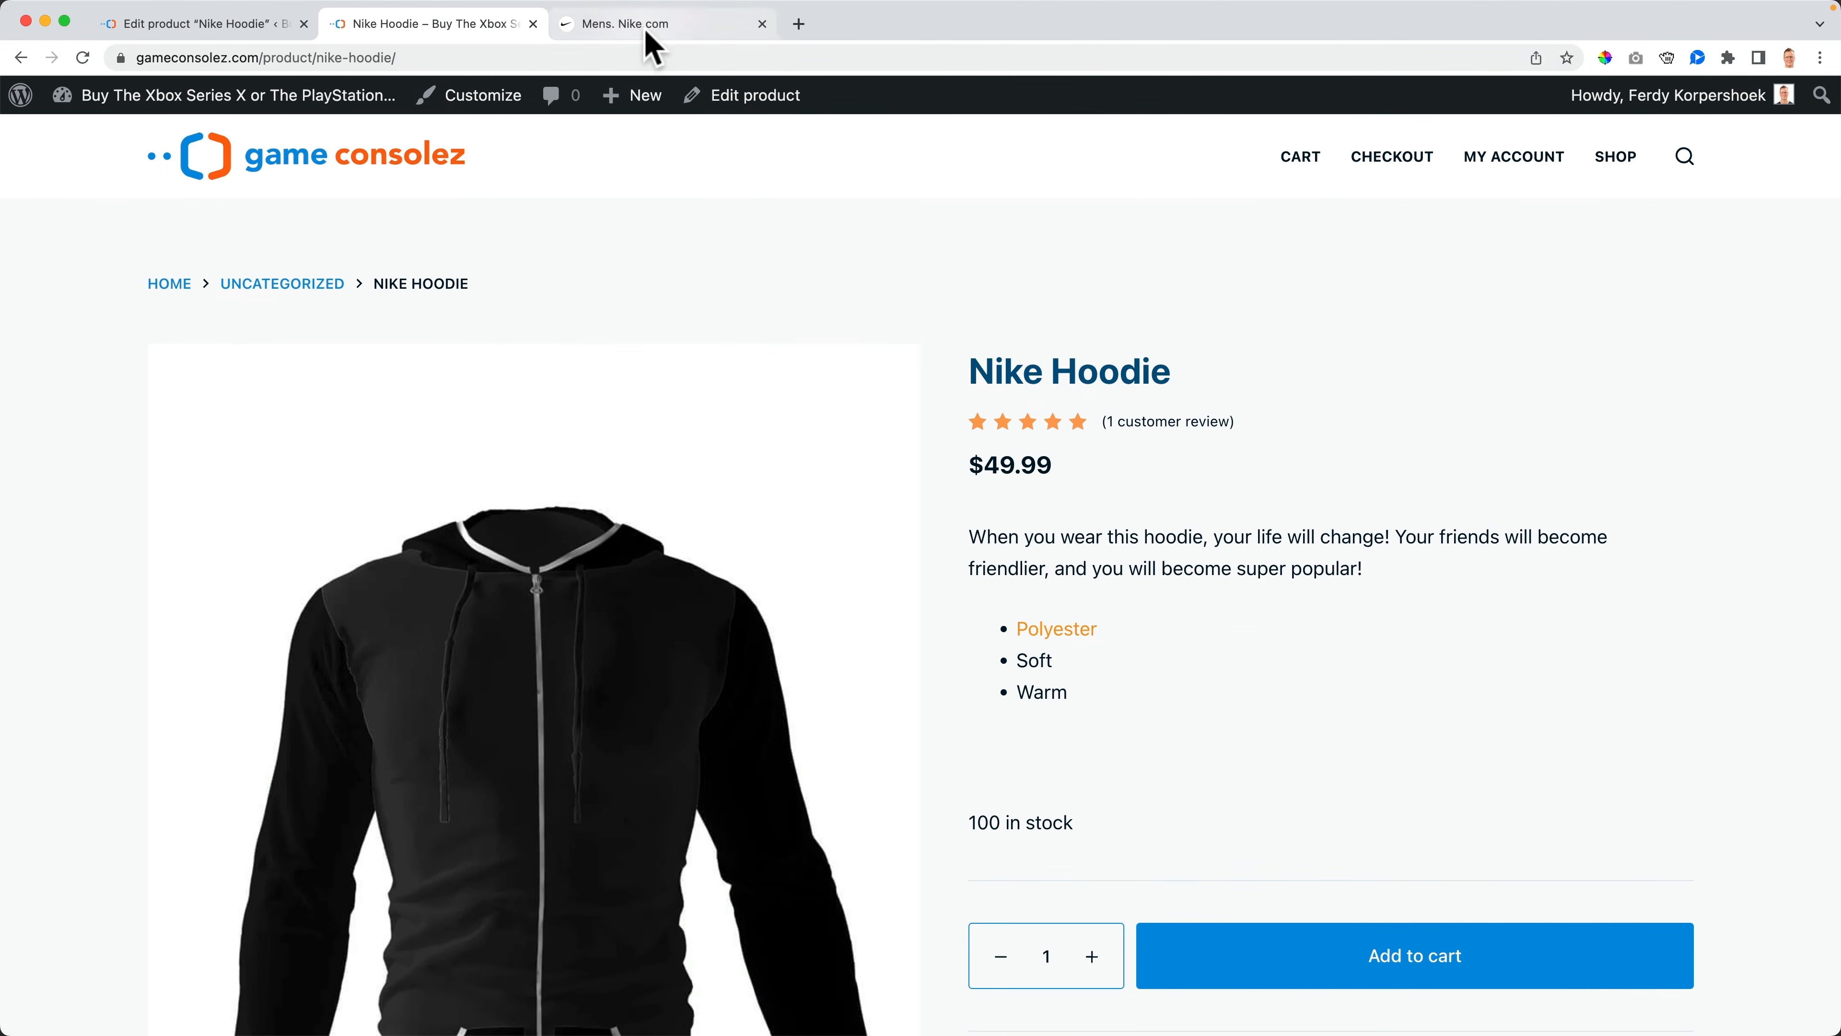
click(751, 27)
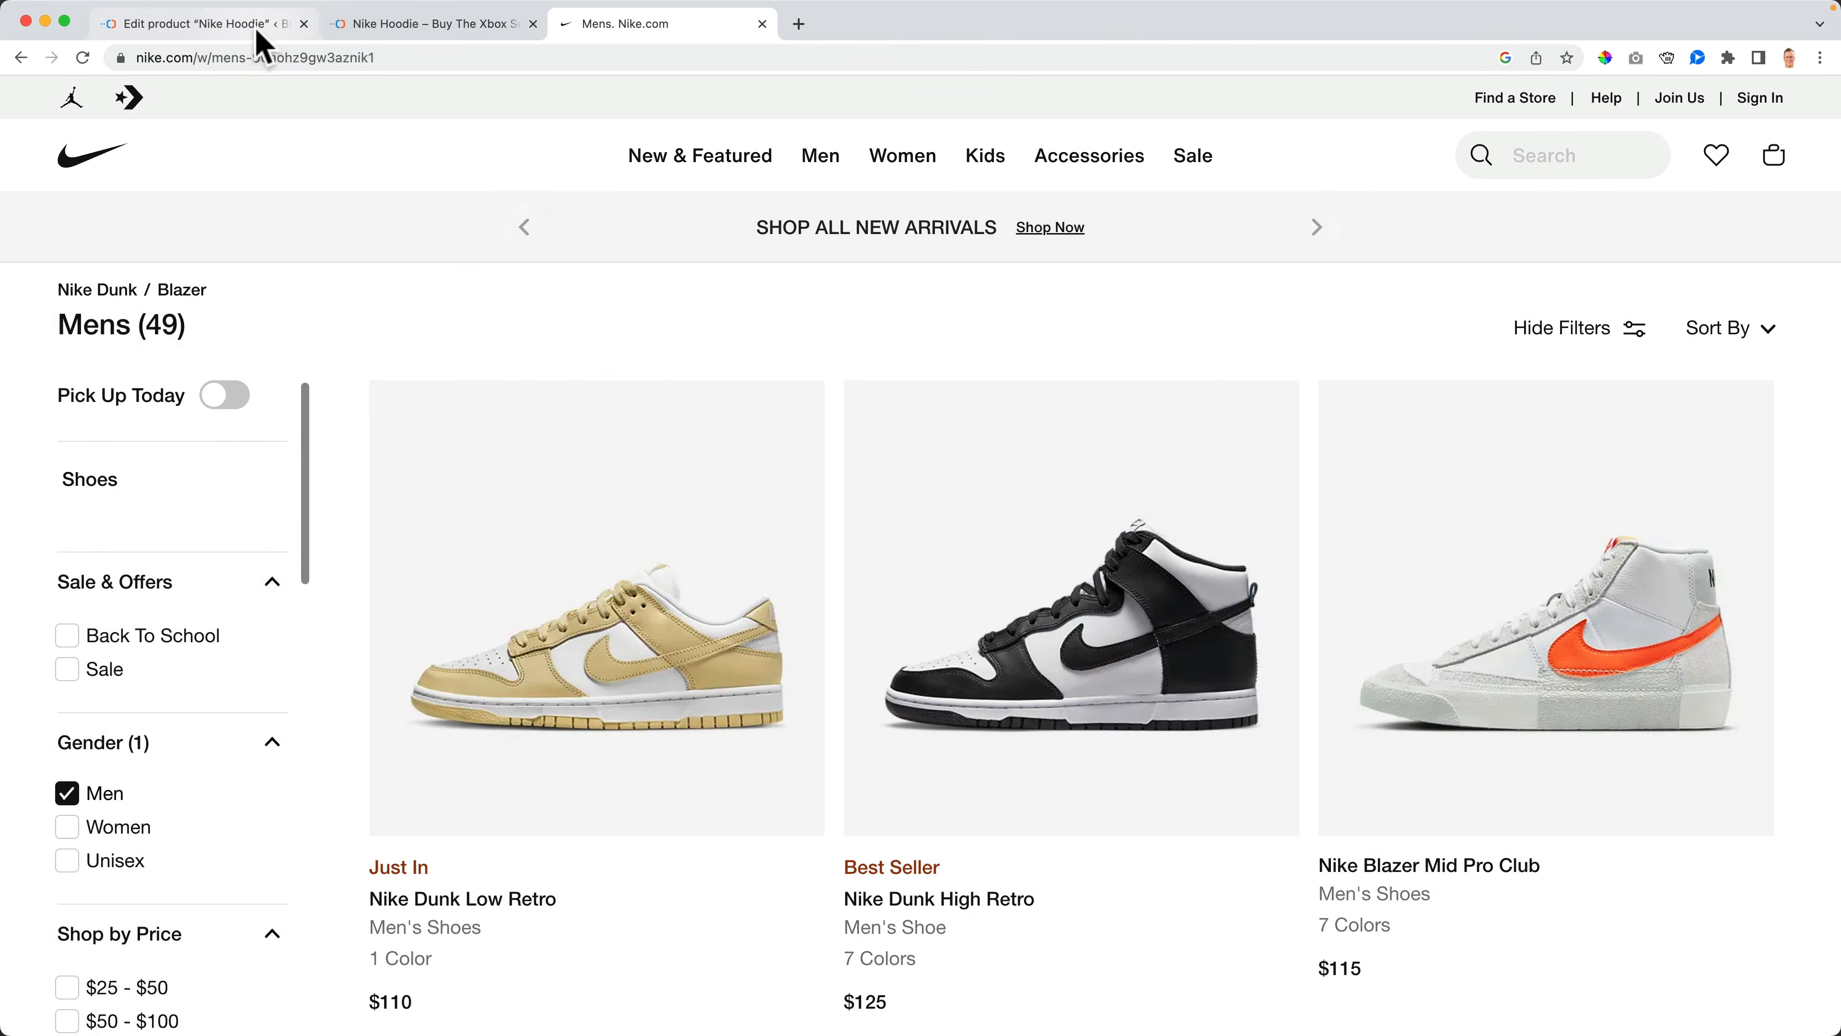
click(251, 29)
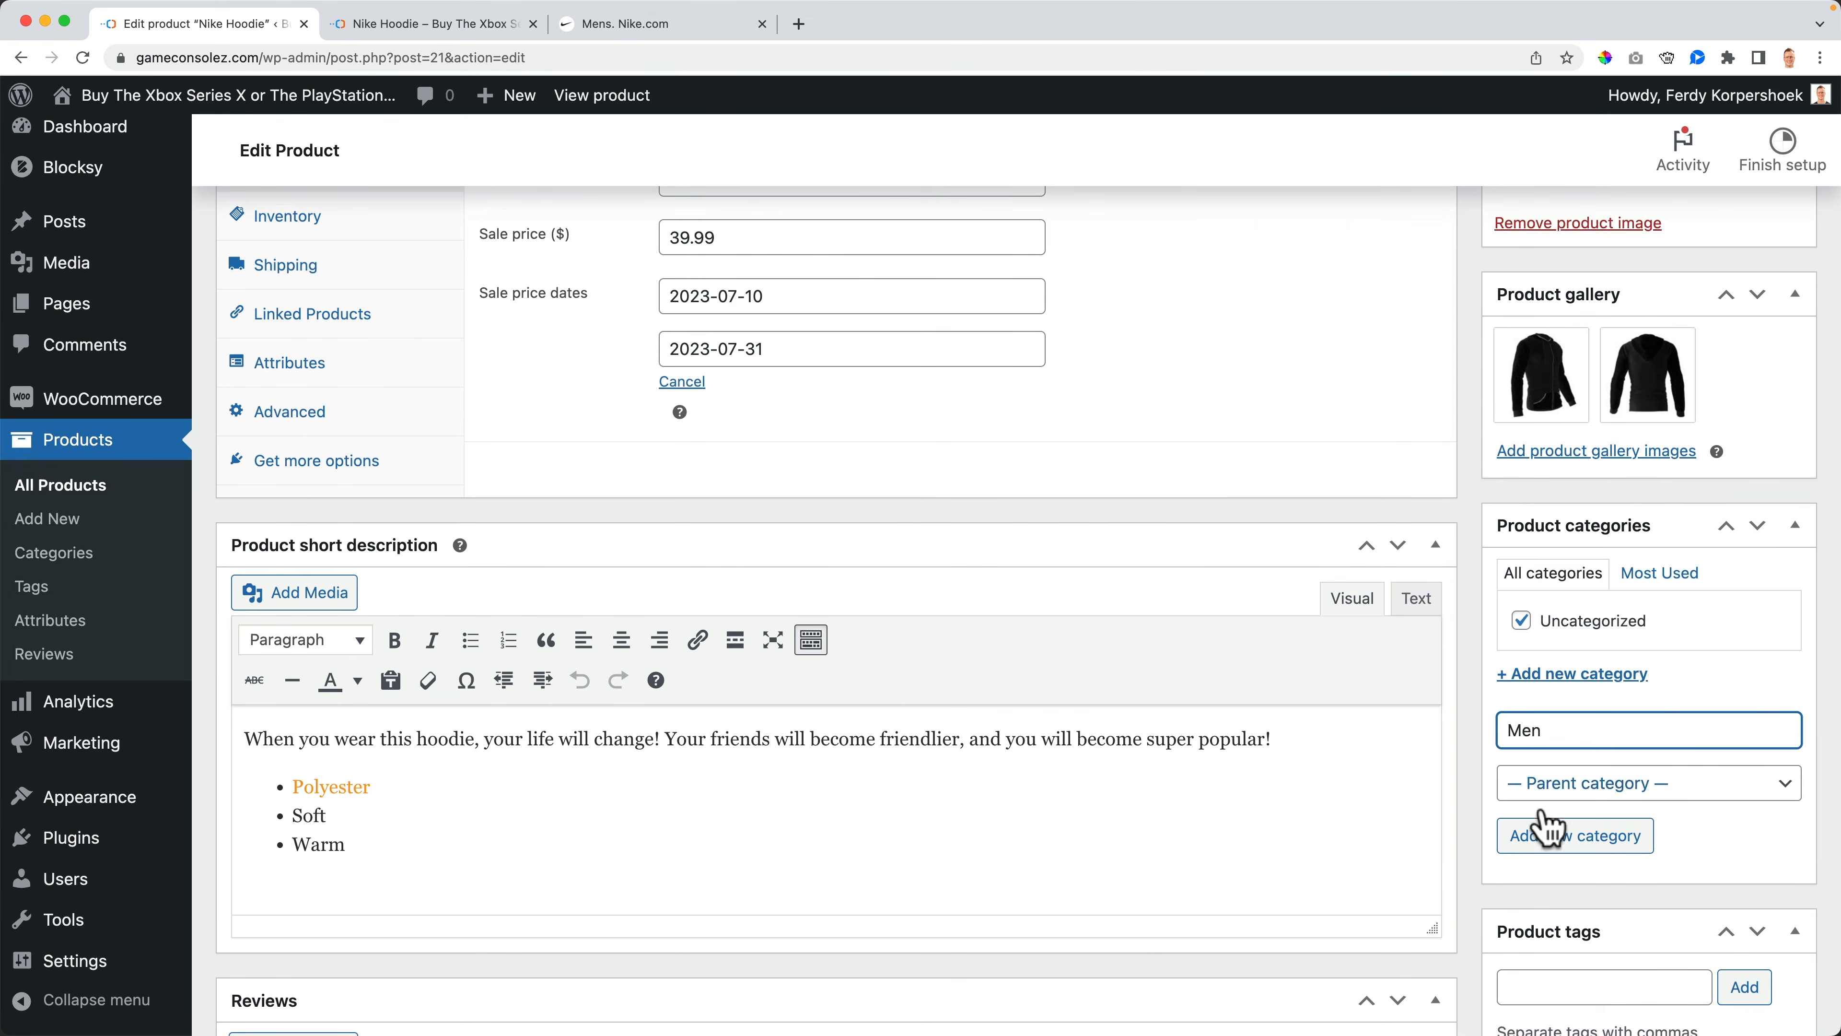
click(1544, 830)
- Add a second new product category named Women
click(396, 28)
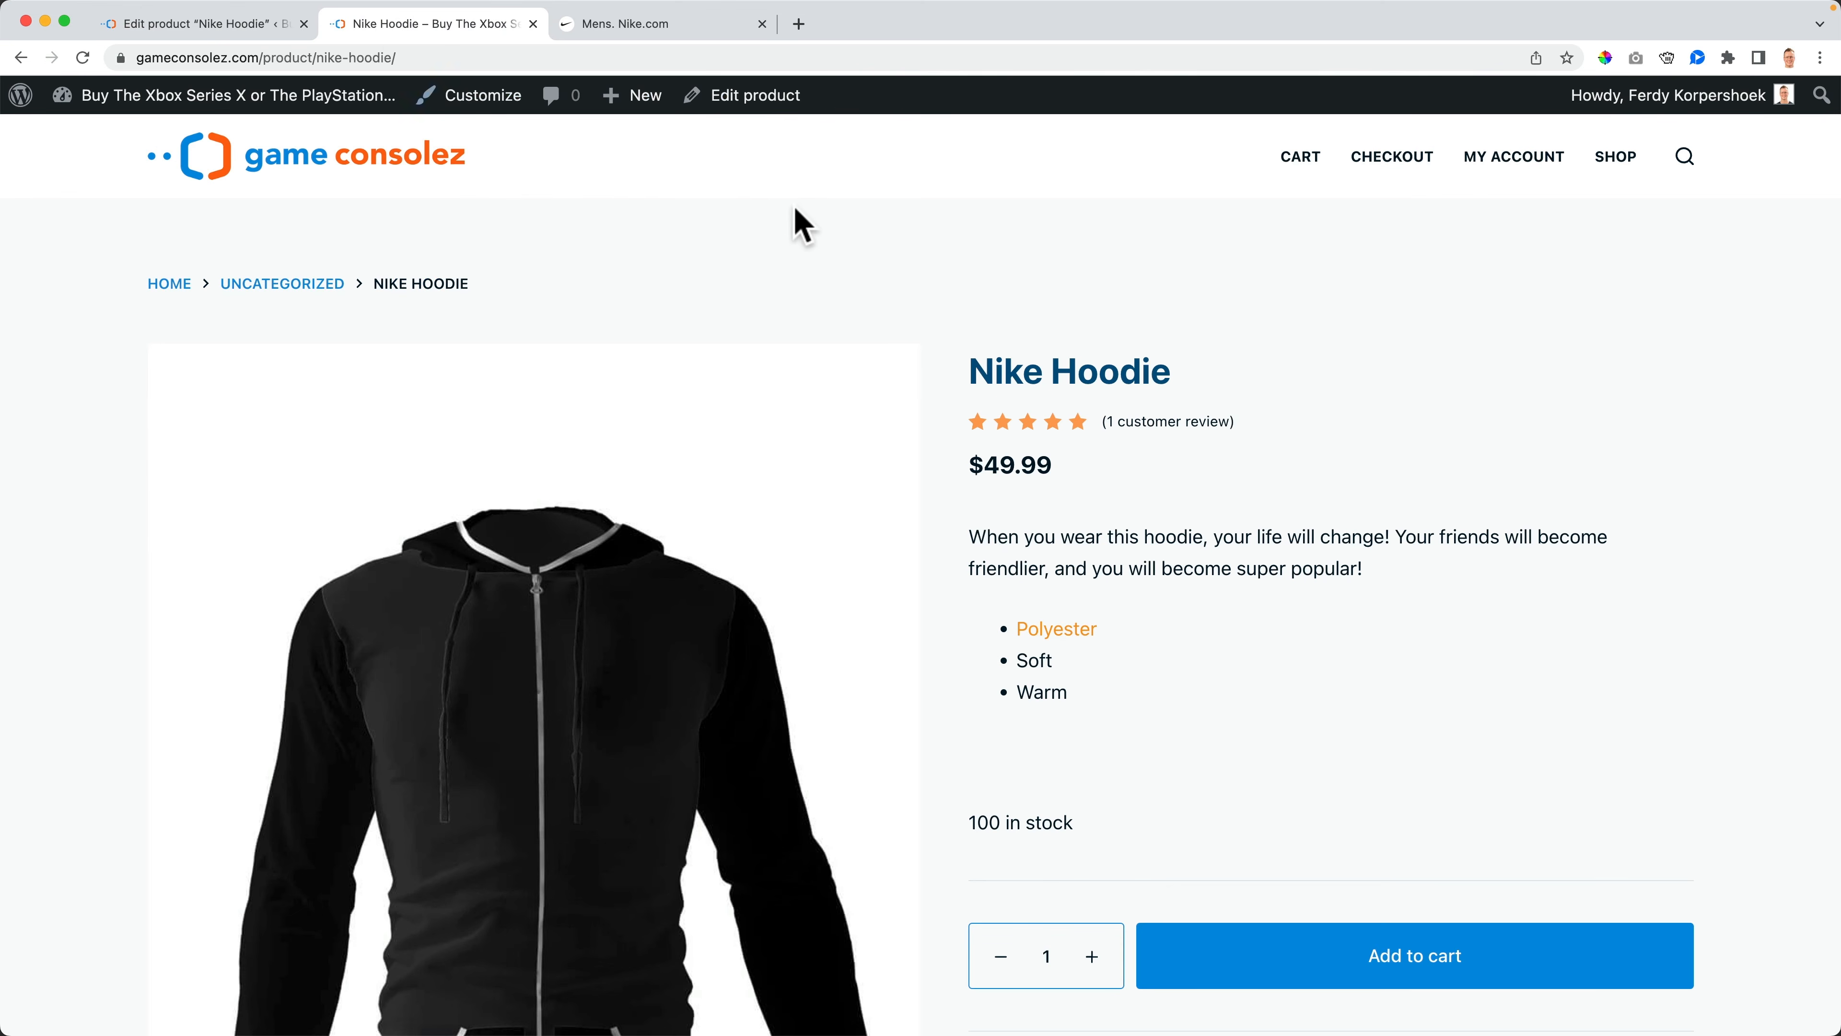
click(596, 24)
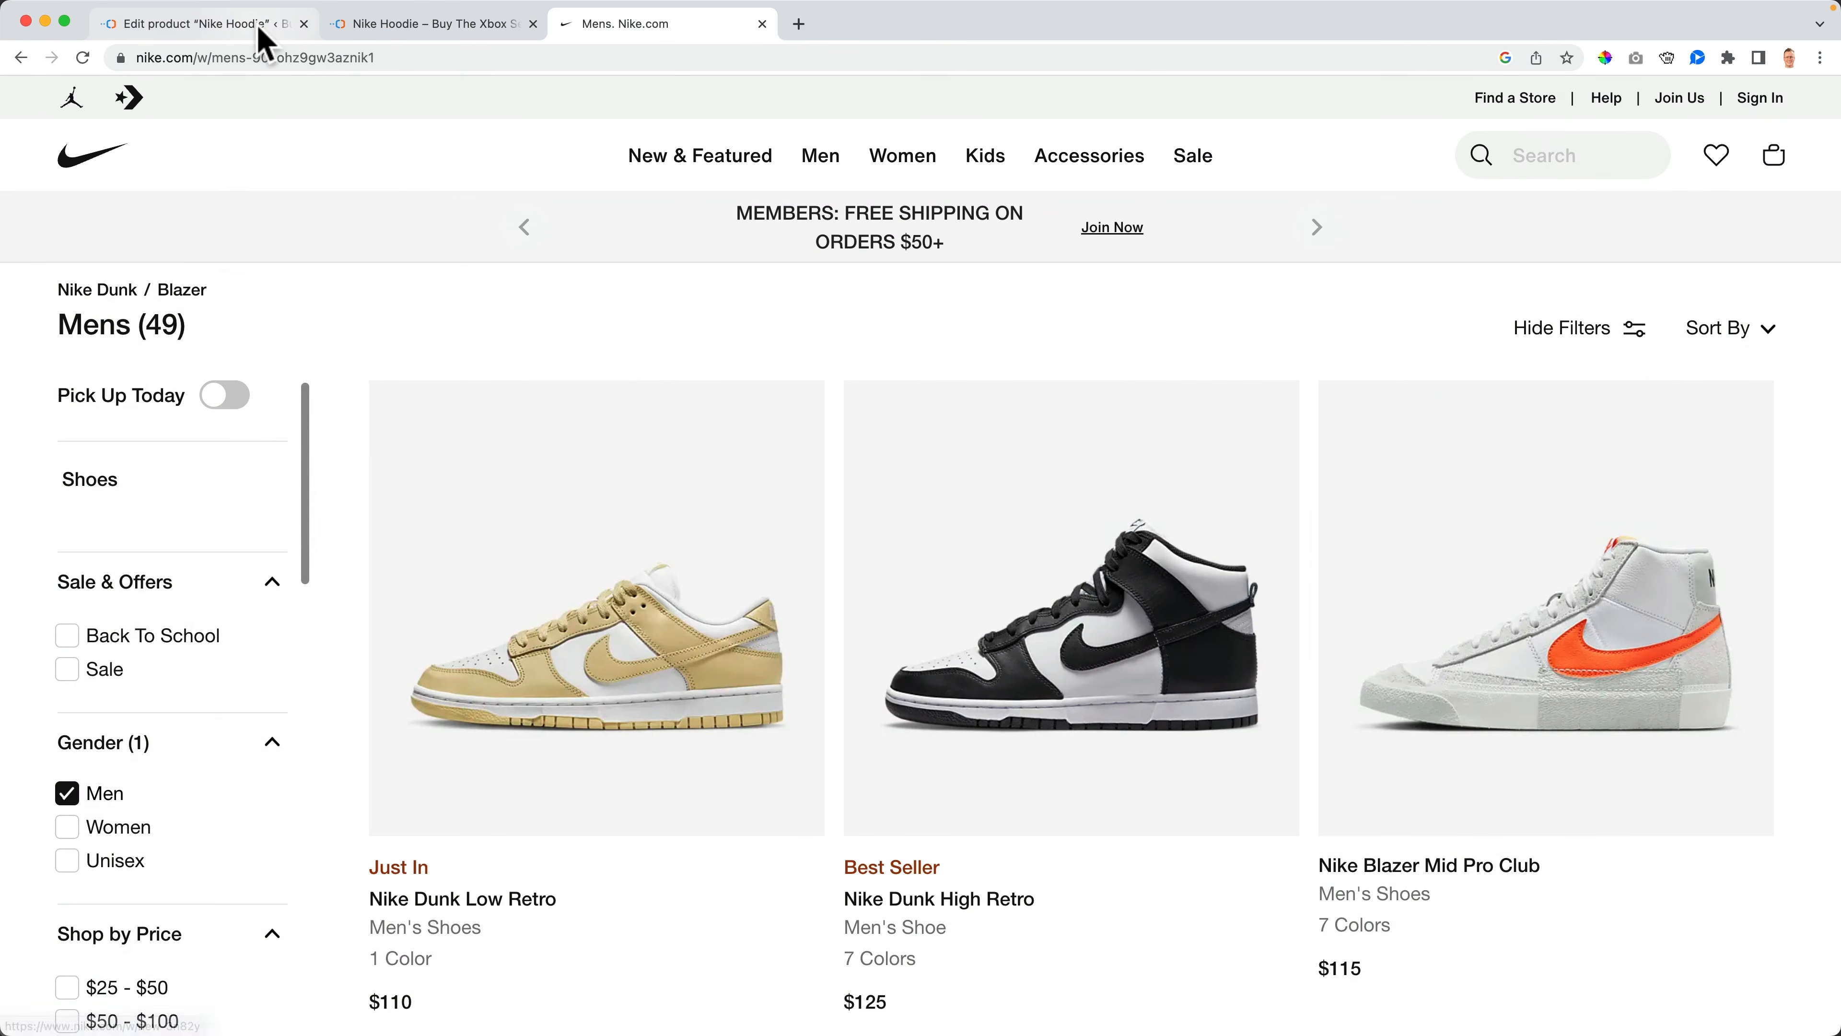
click(259, 28)
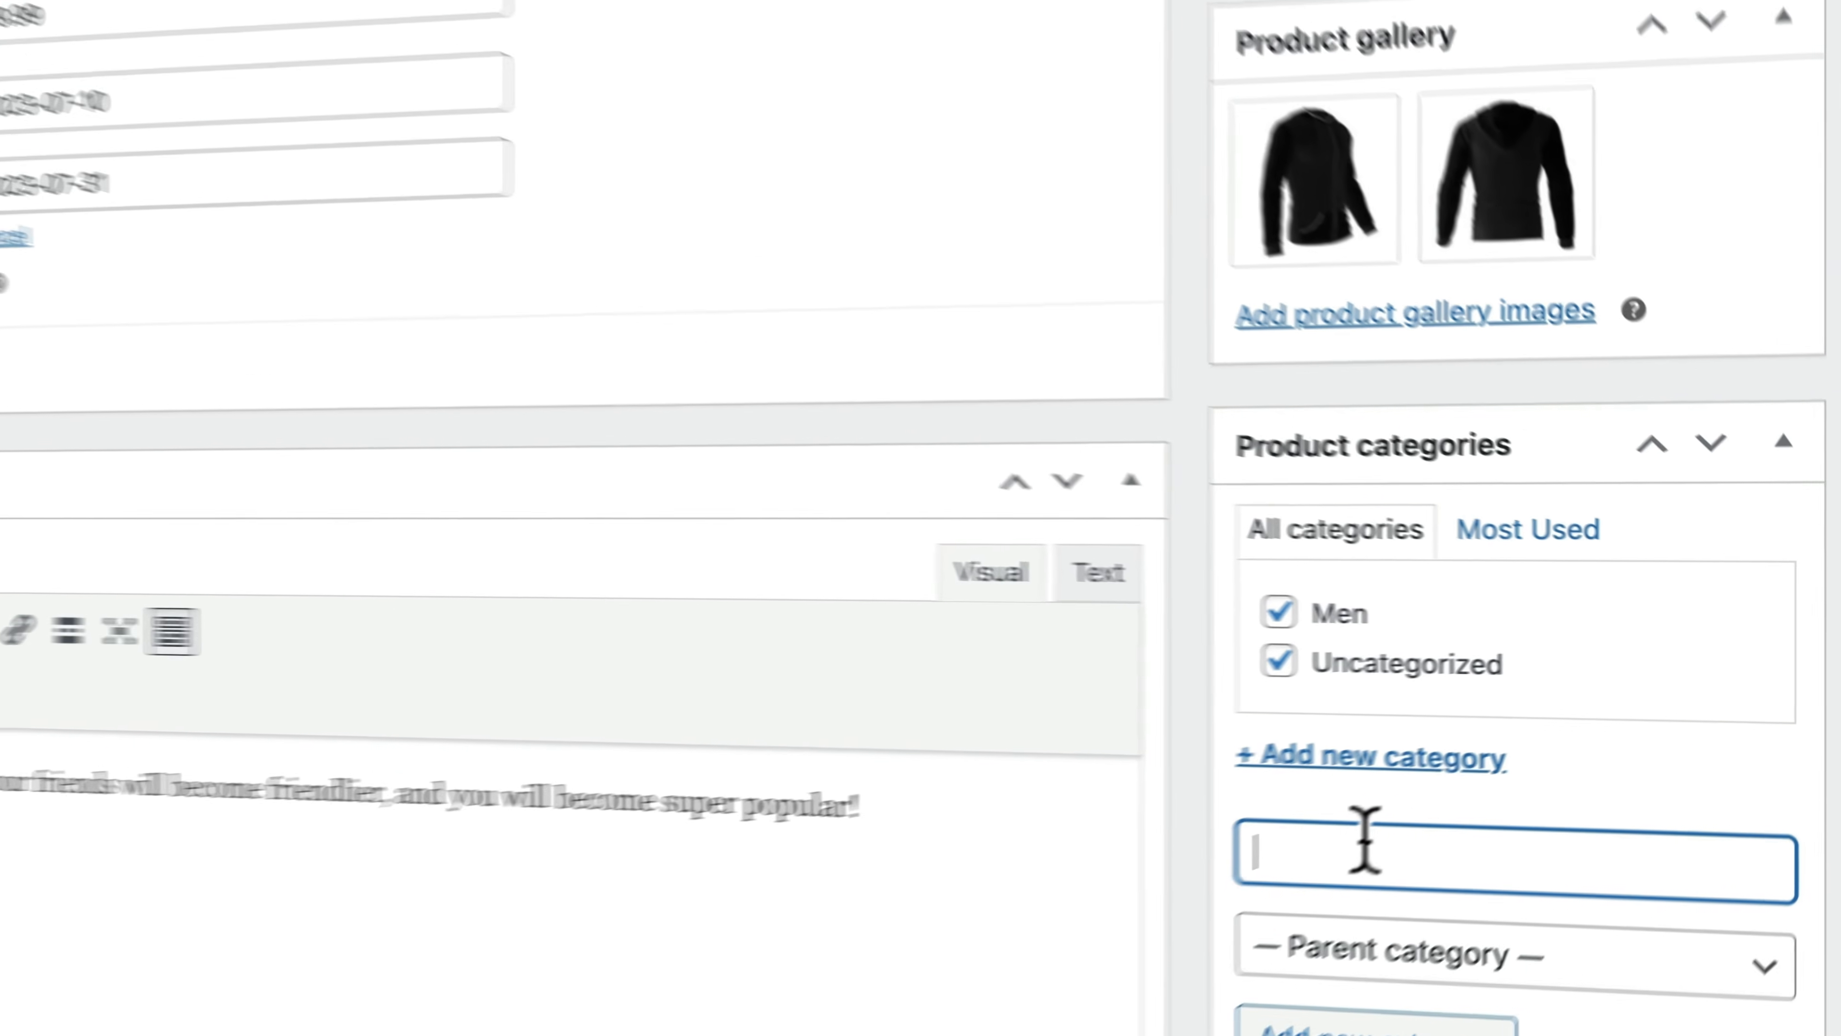
text(Women)
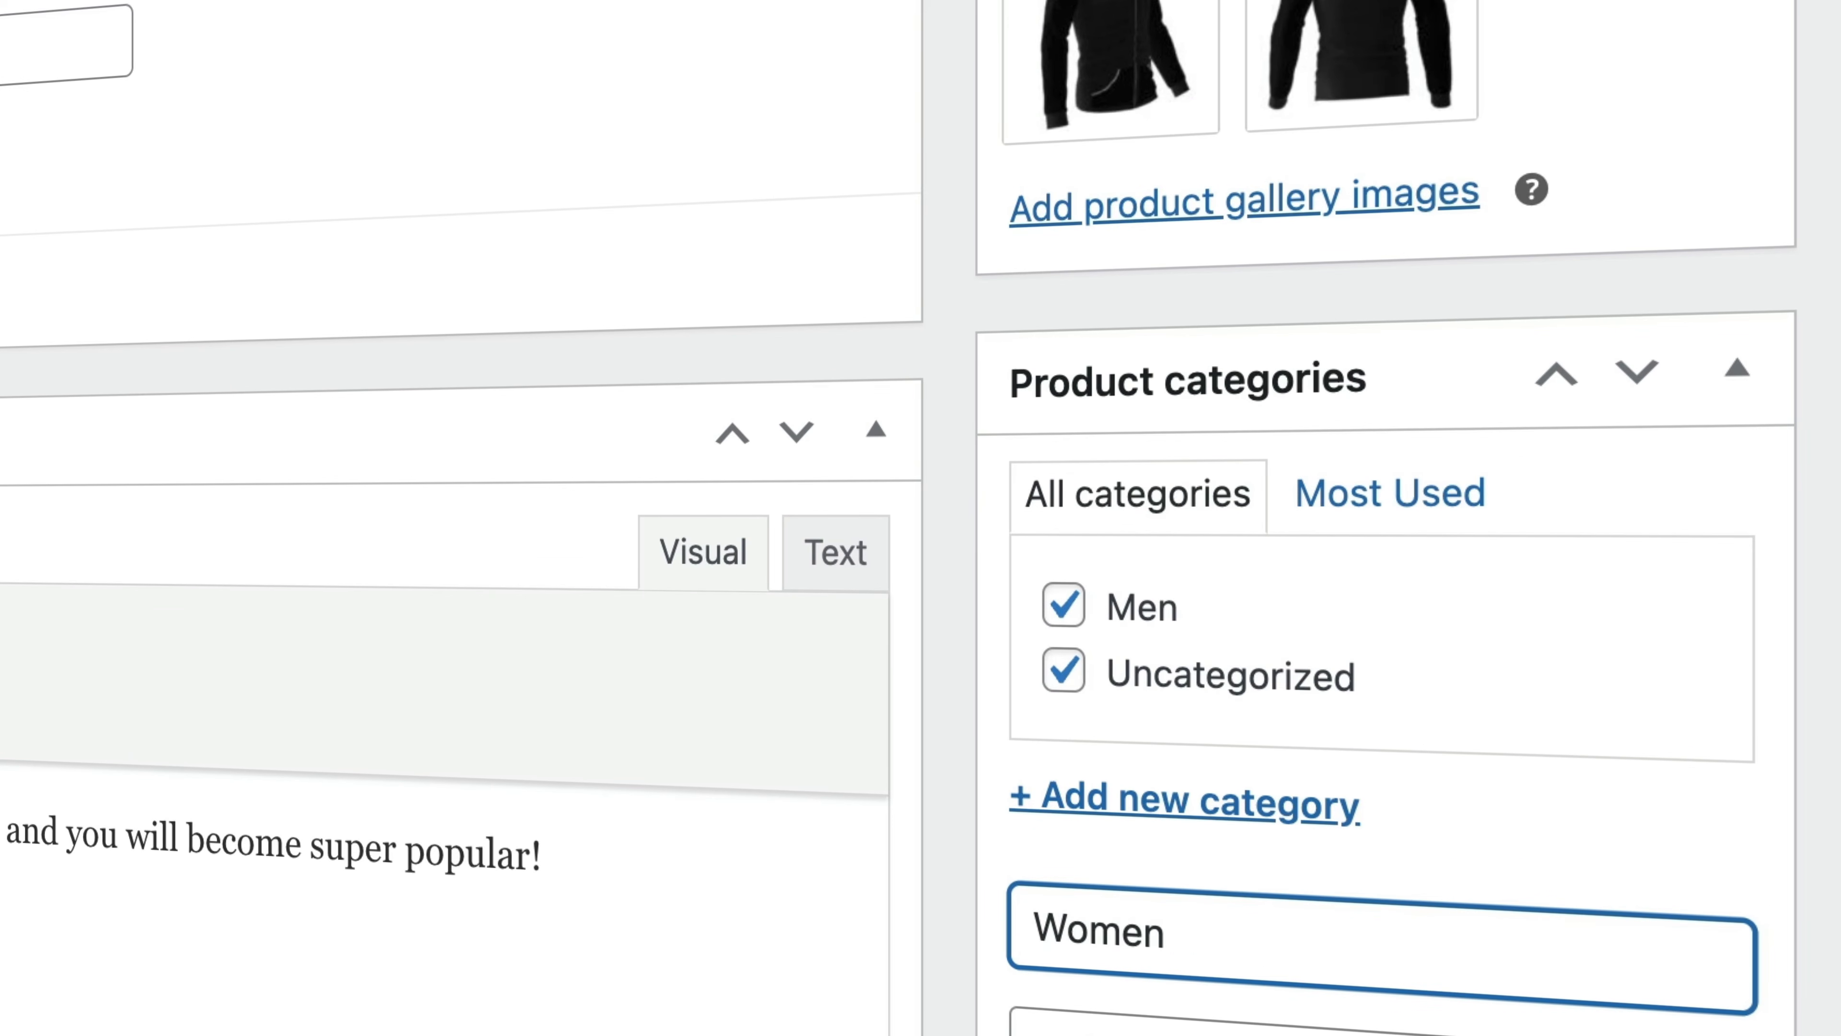
key(Return)
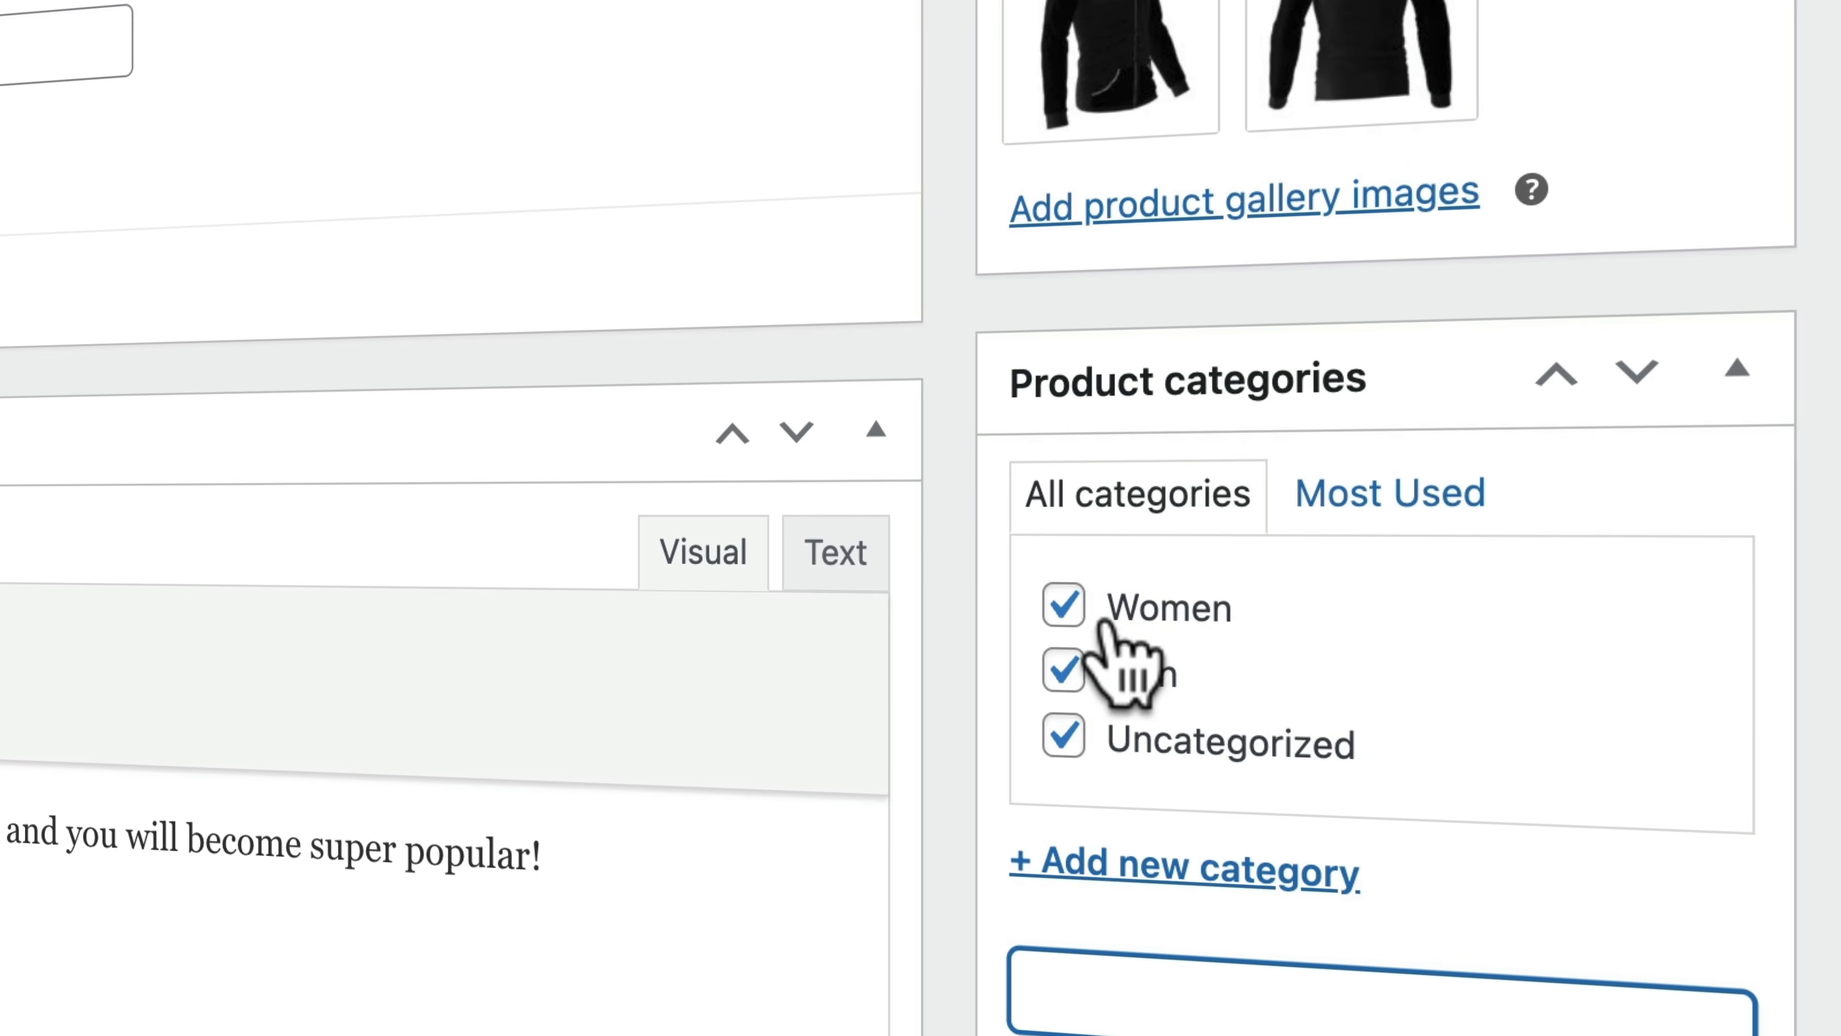
- Uncheck the Women and Uncategorized categories, leaving Men, and update the product
click(1063, 603)
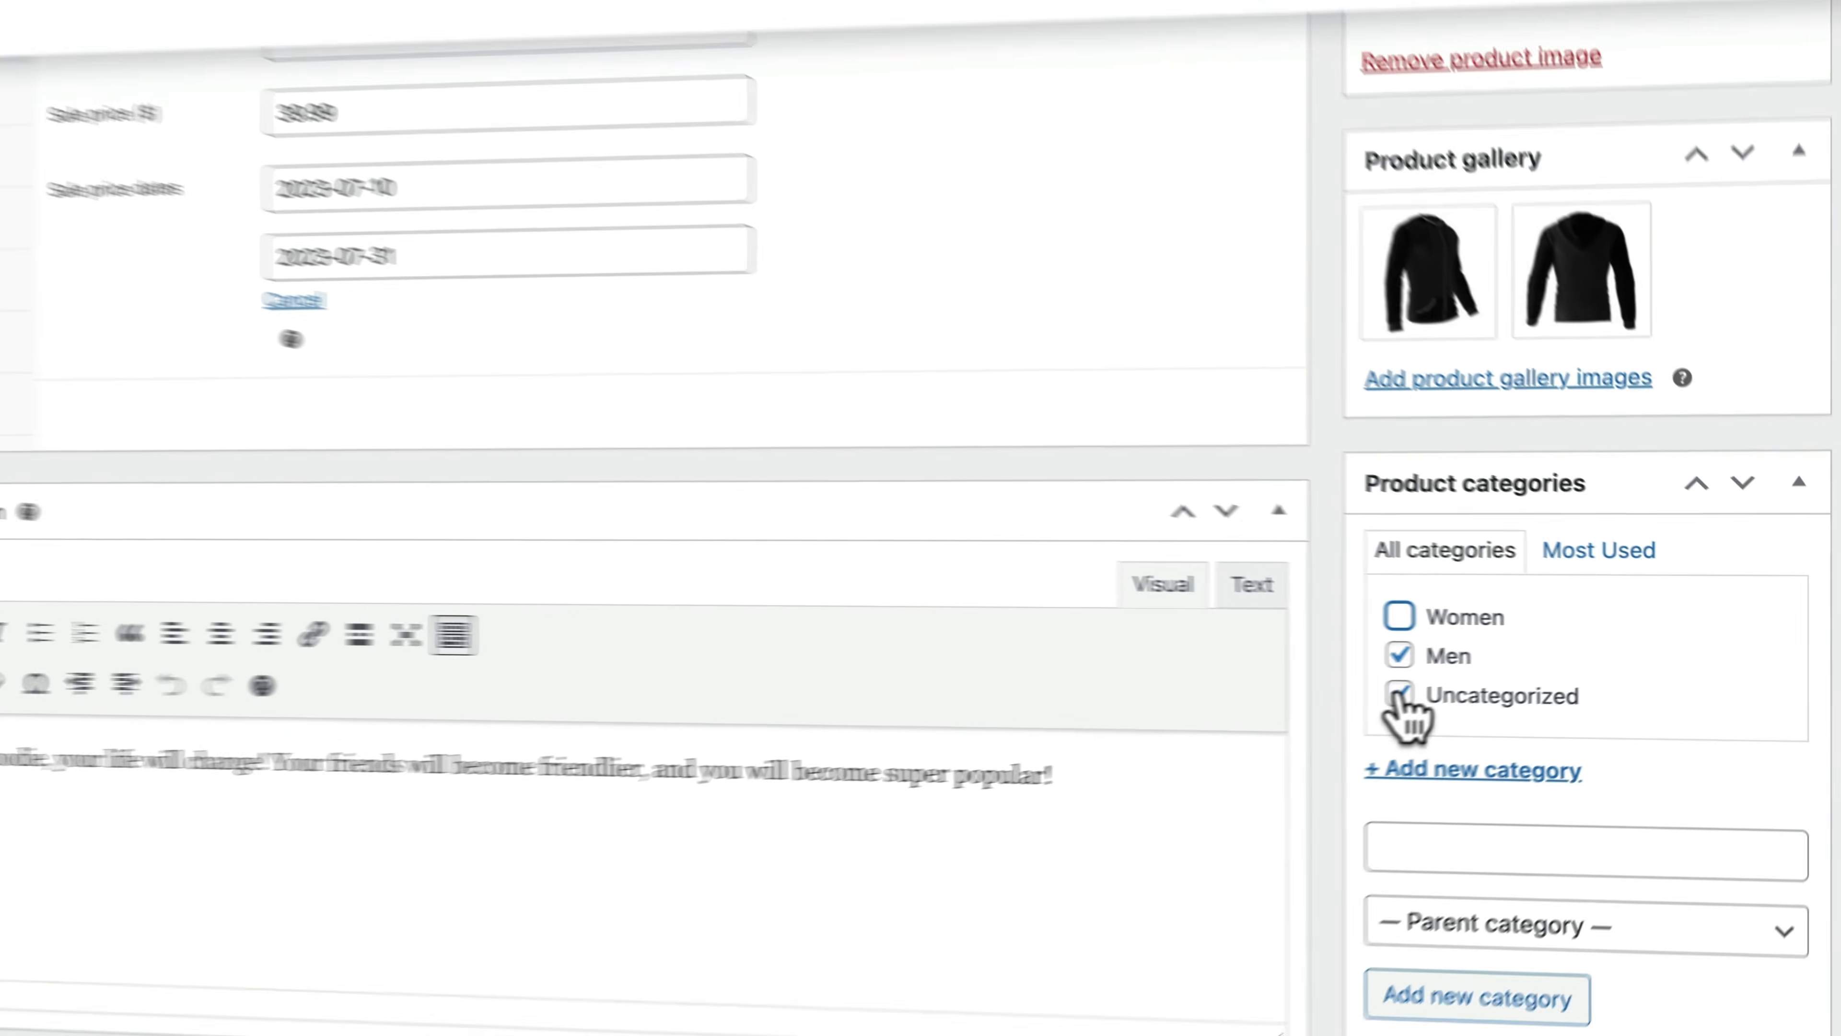
click(1063, 736)
scroll(1632, 689, up, 10)
click(1762, 337)
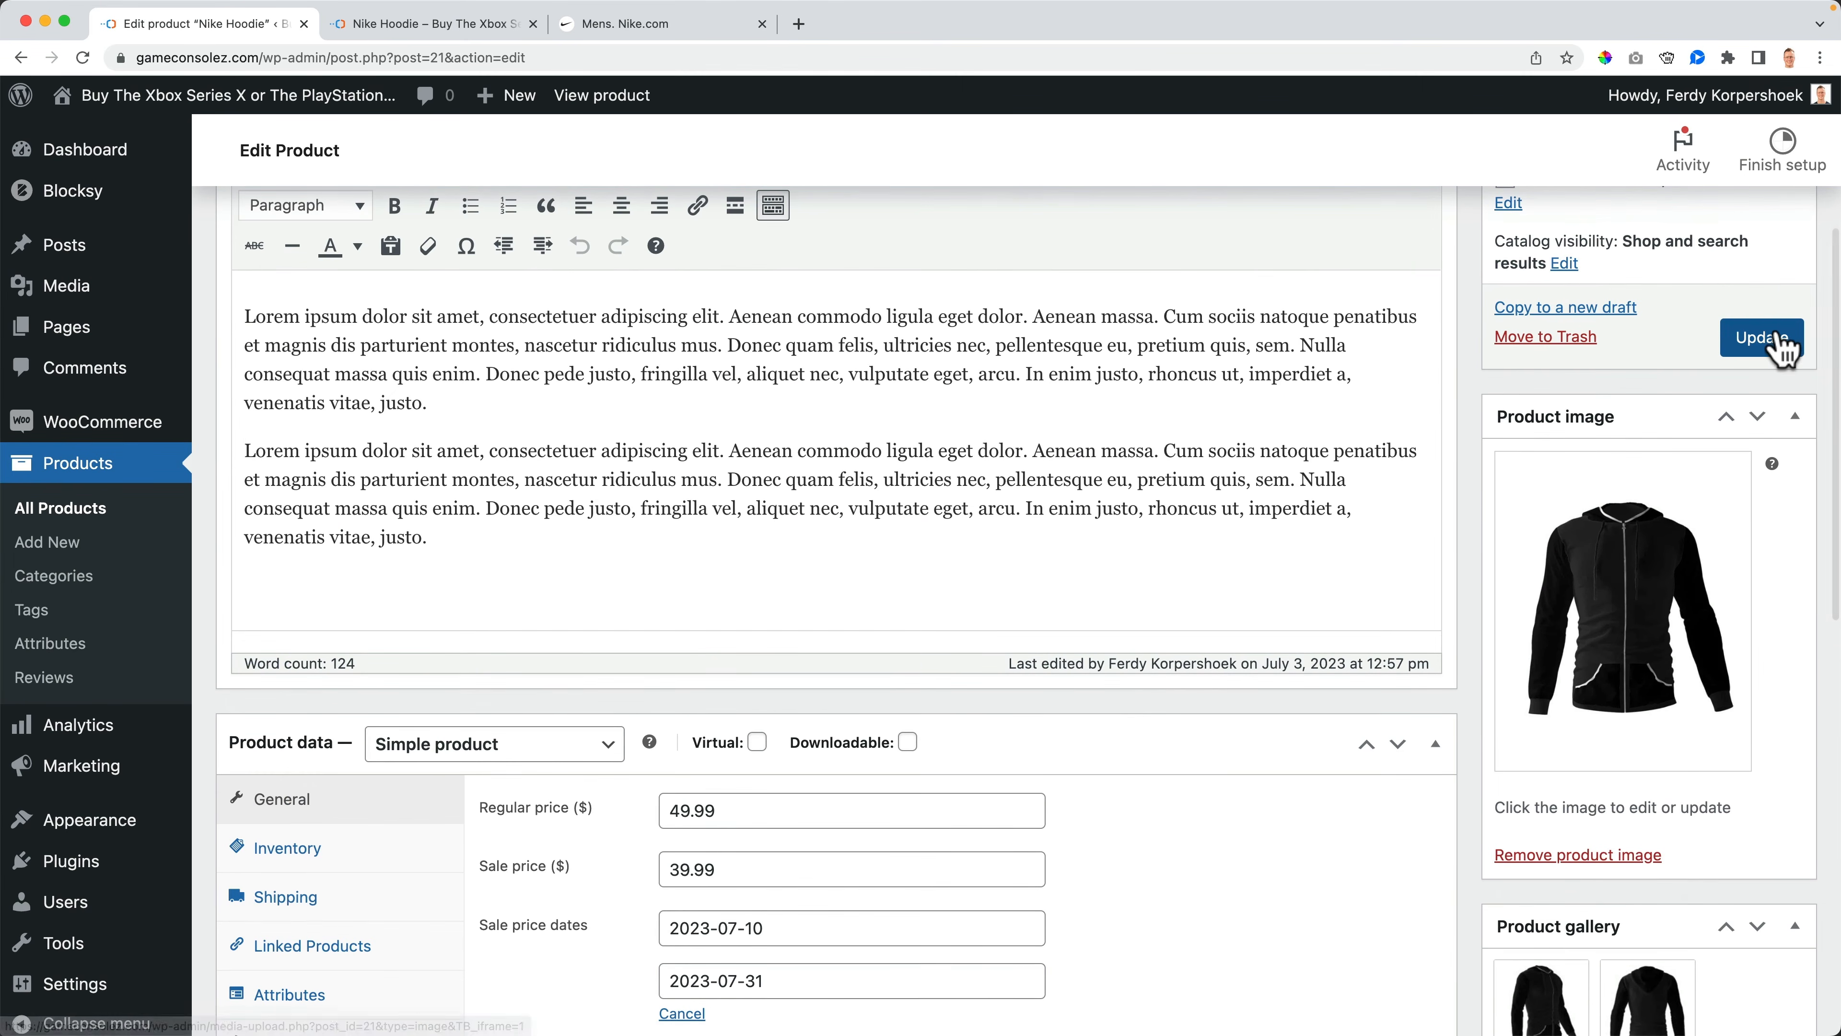
- Reload the storefront product page and open the Men category from its breadcrumb
click(370, 23)
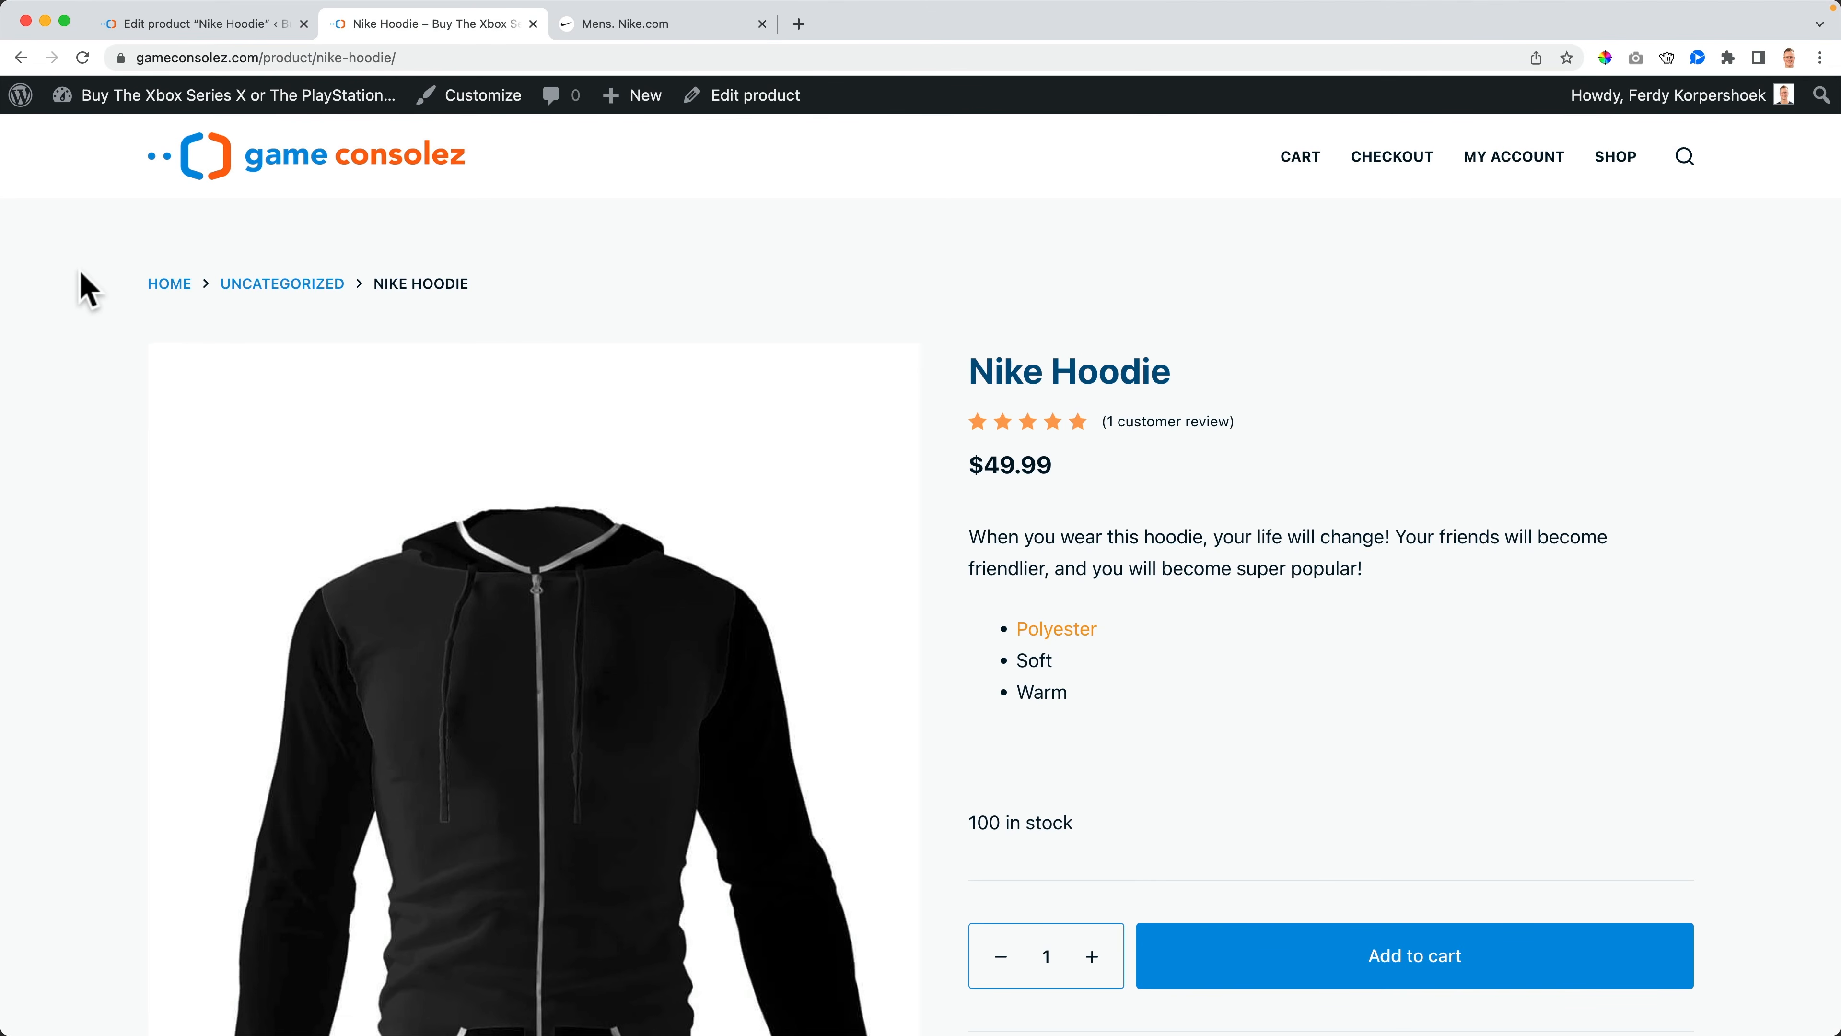
key(super+r)
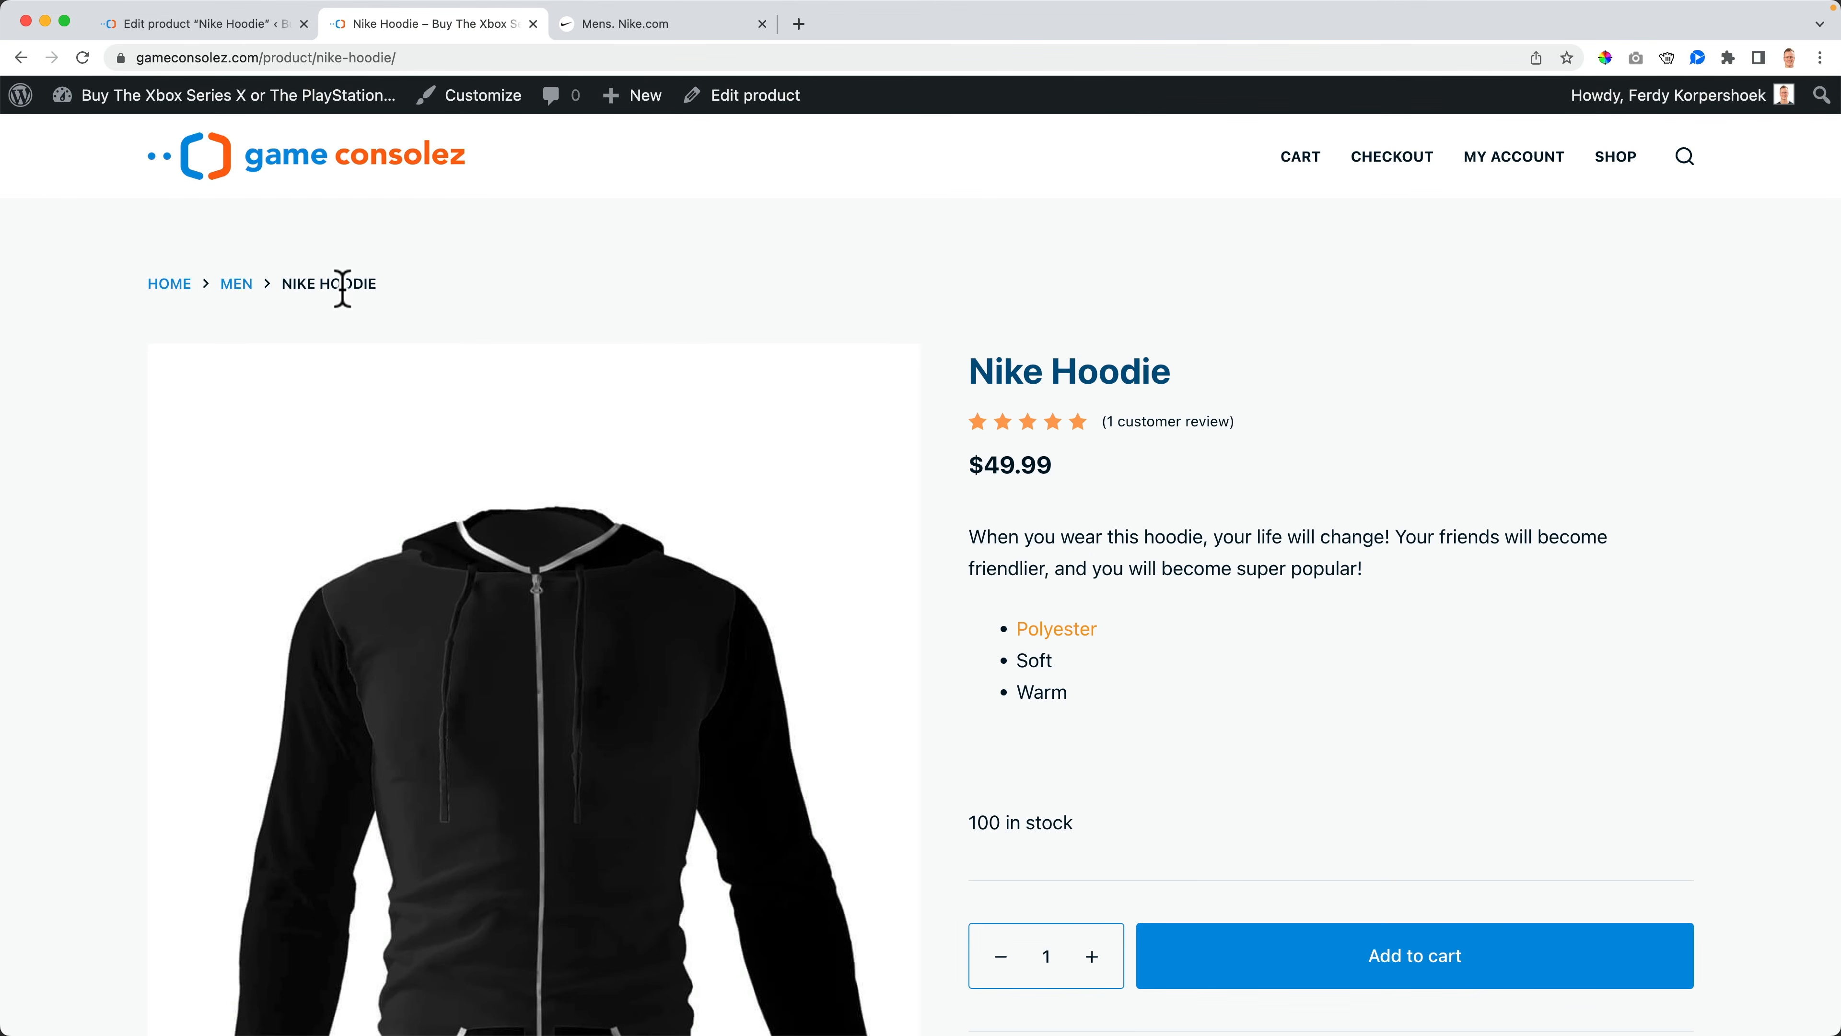
click(239, 288)
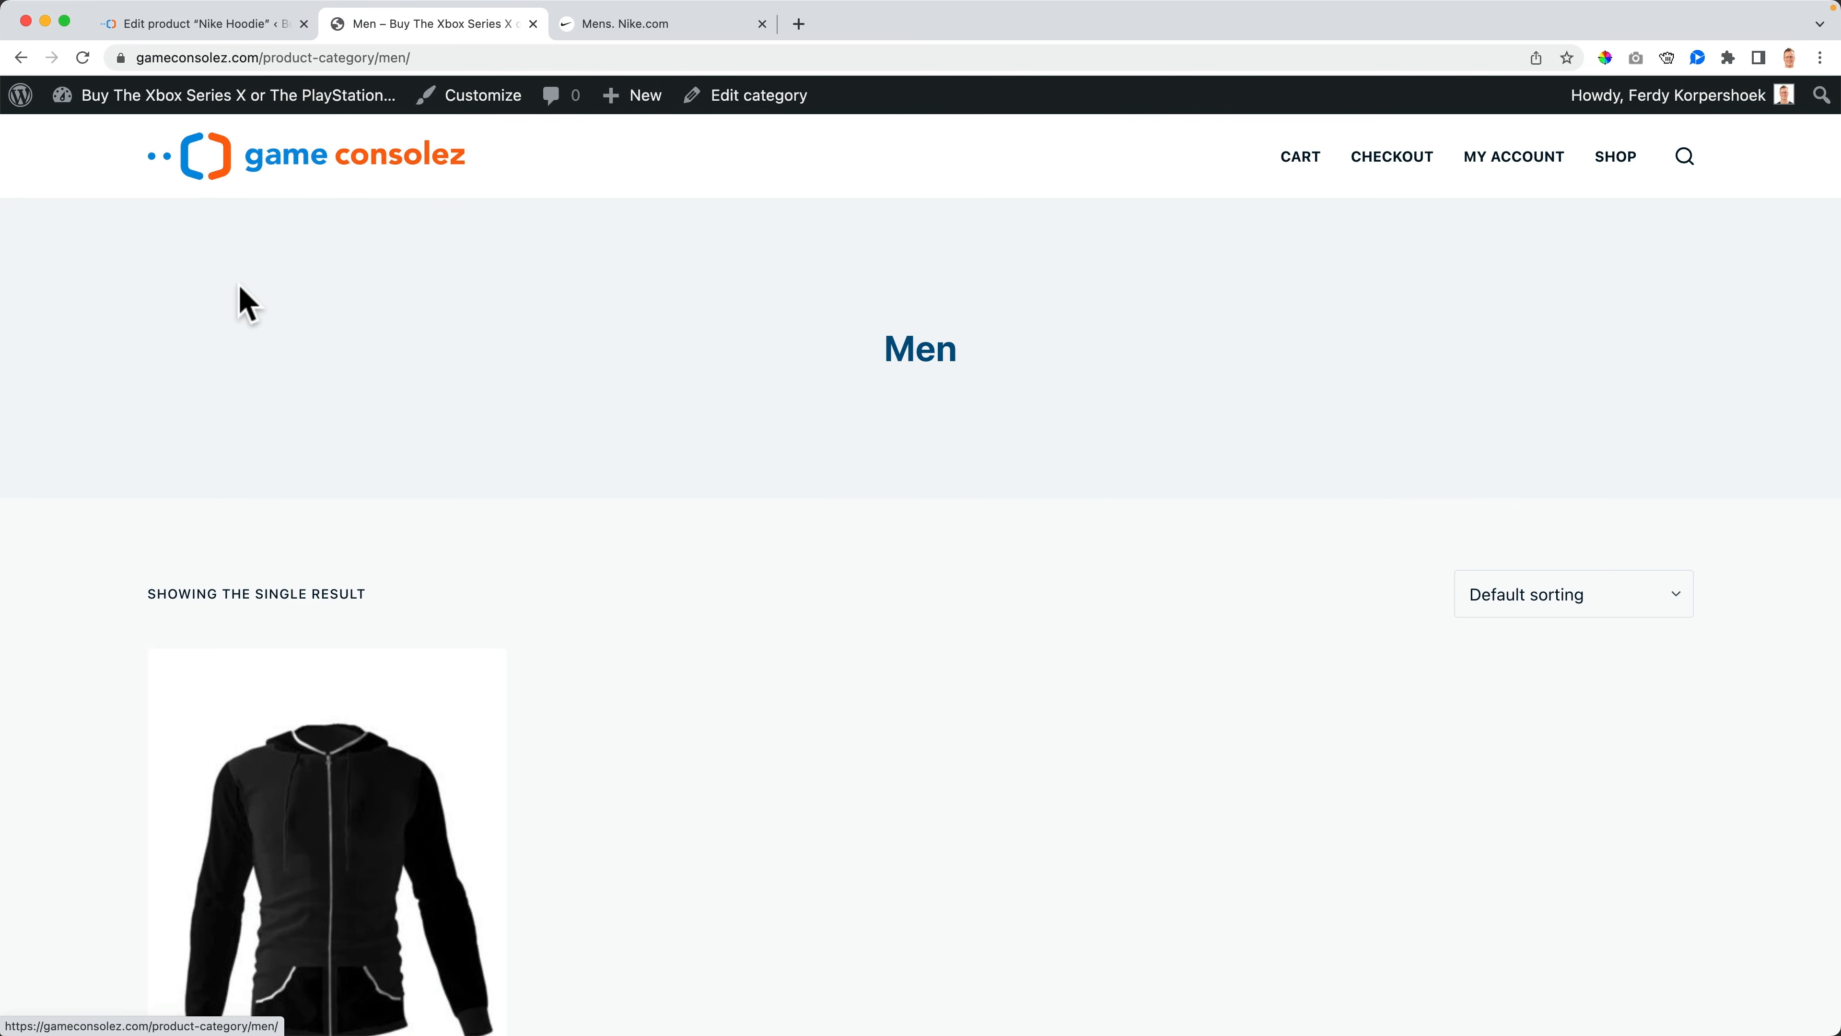
scroll(745, 654, down, 5)
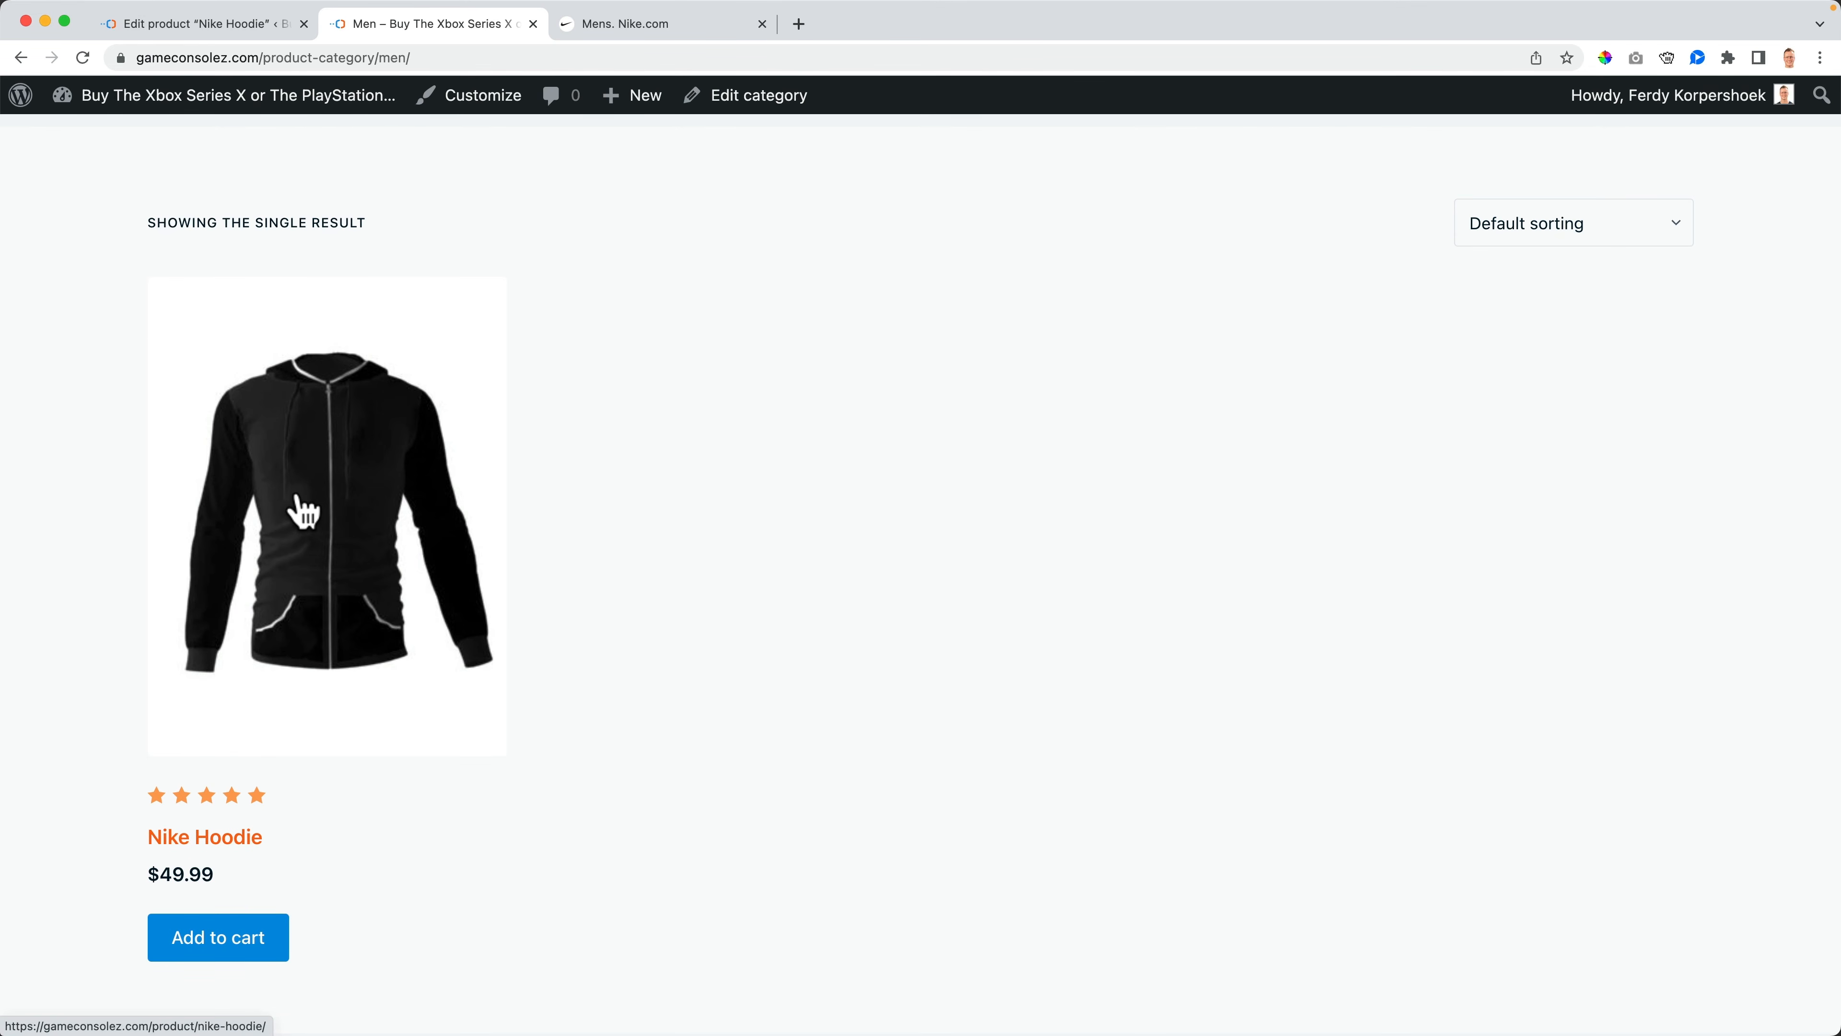
- Switch to the Nike website, open its Men page and scroll through it
click(210, 32)
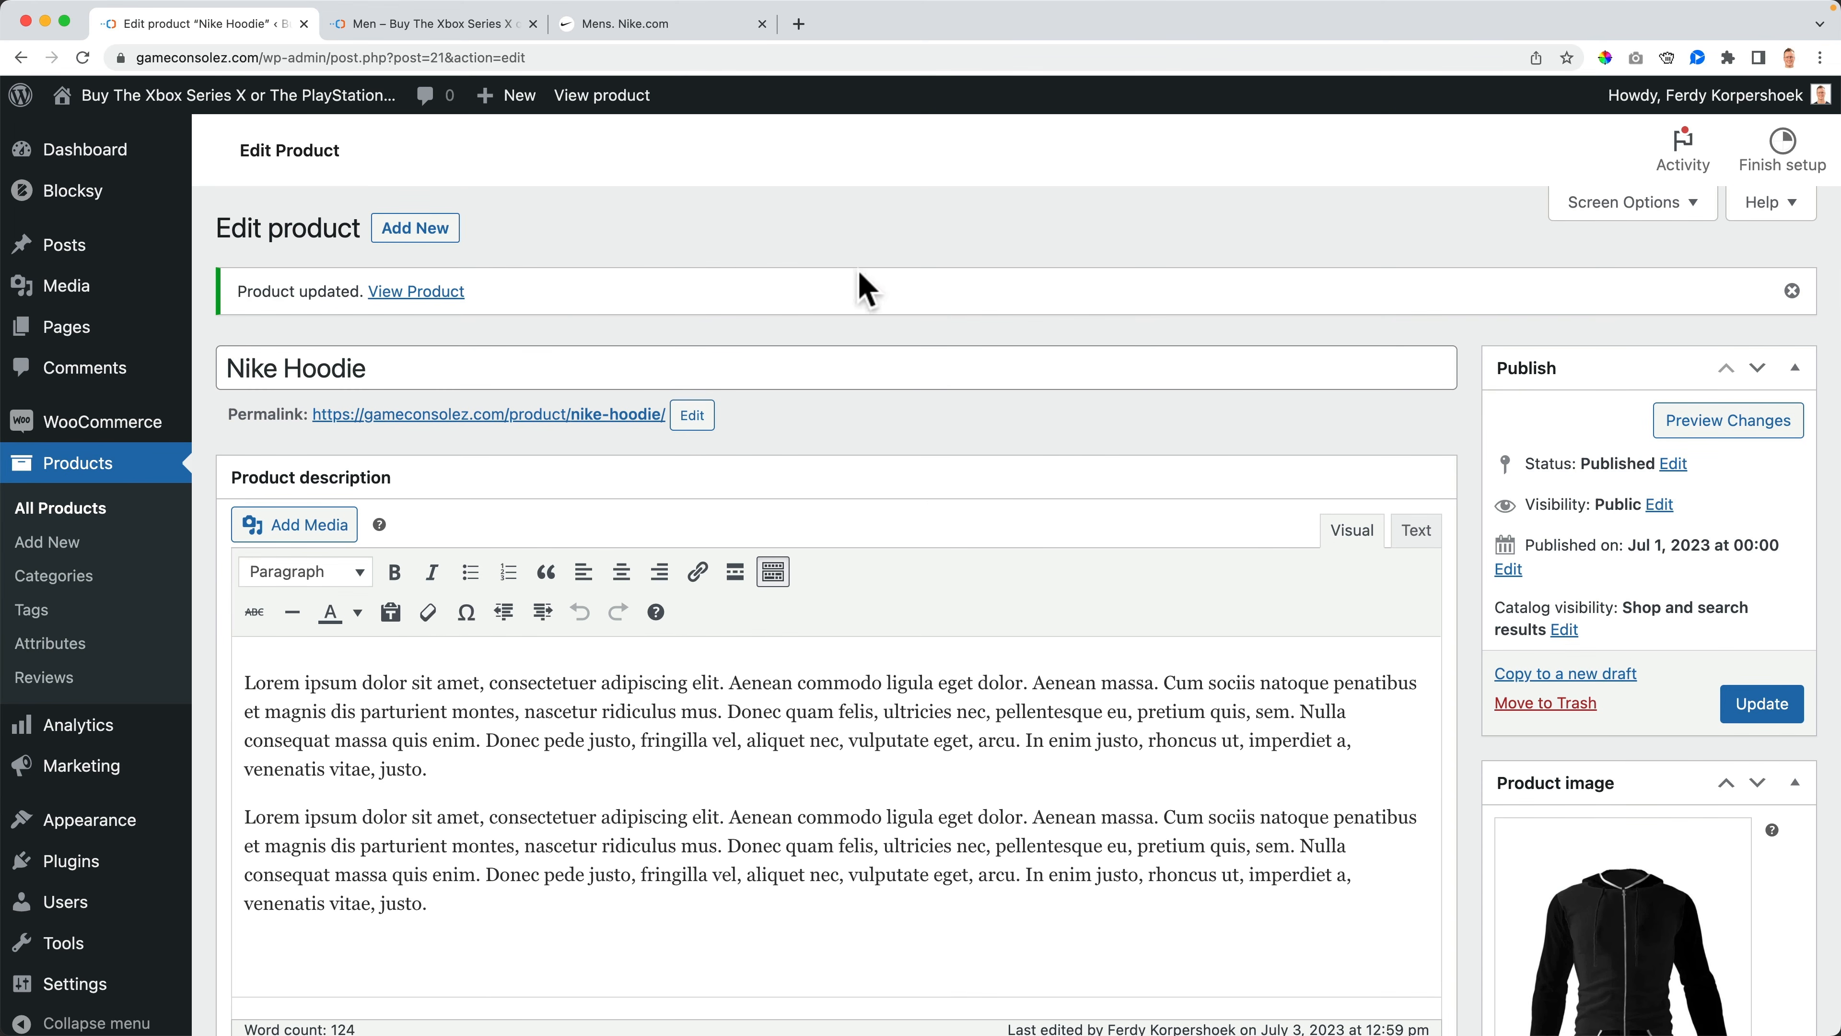
click(645, 30)
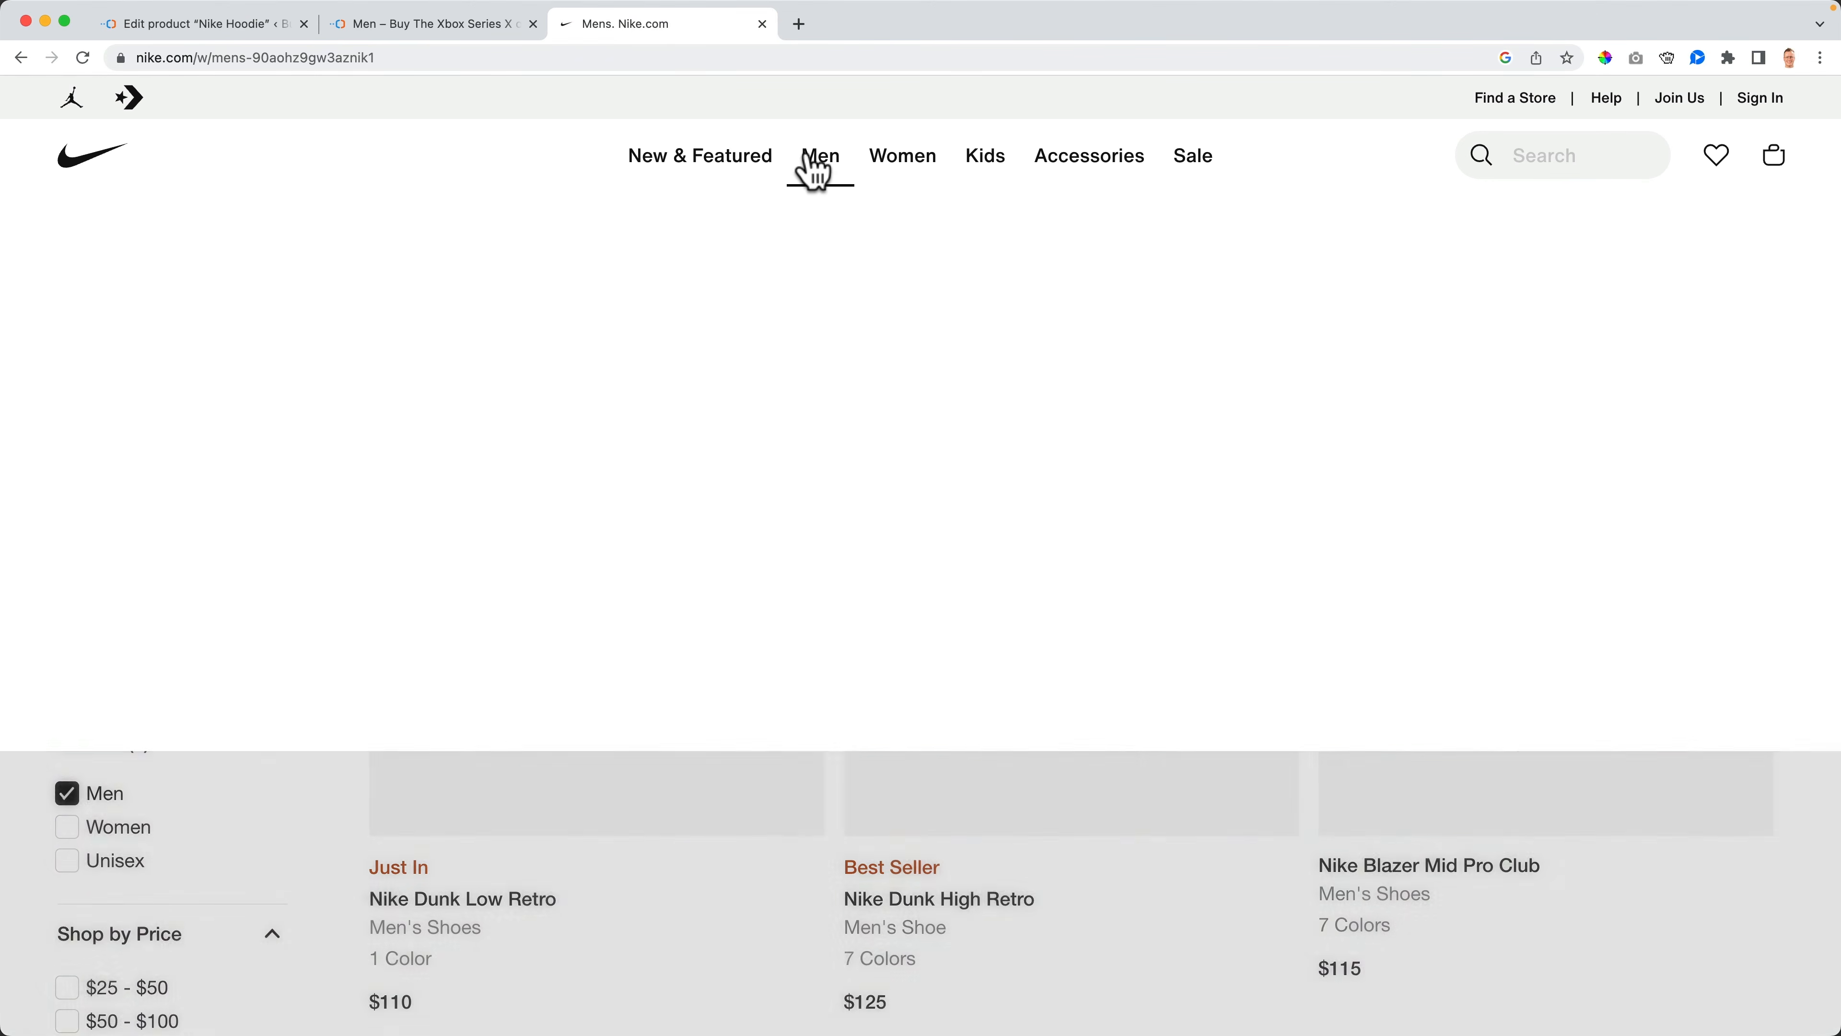
click(823, 172)
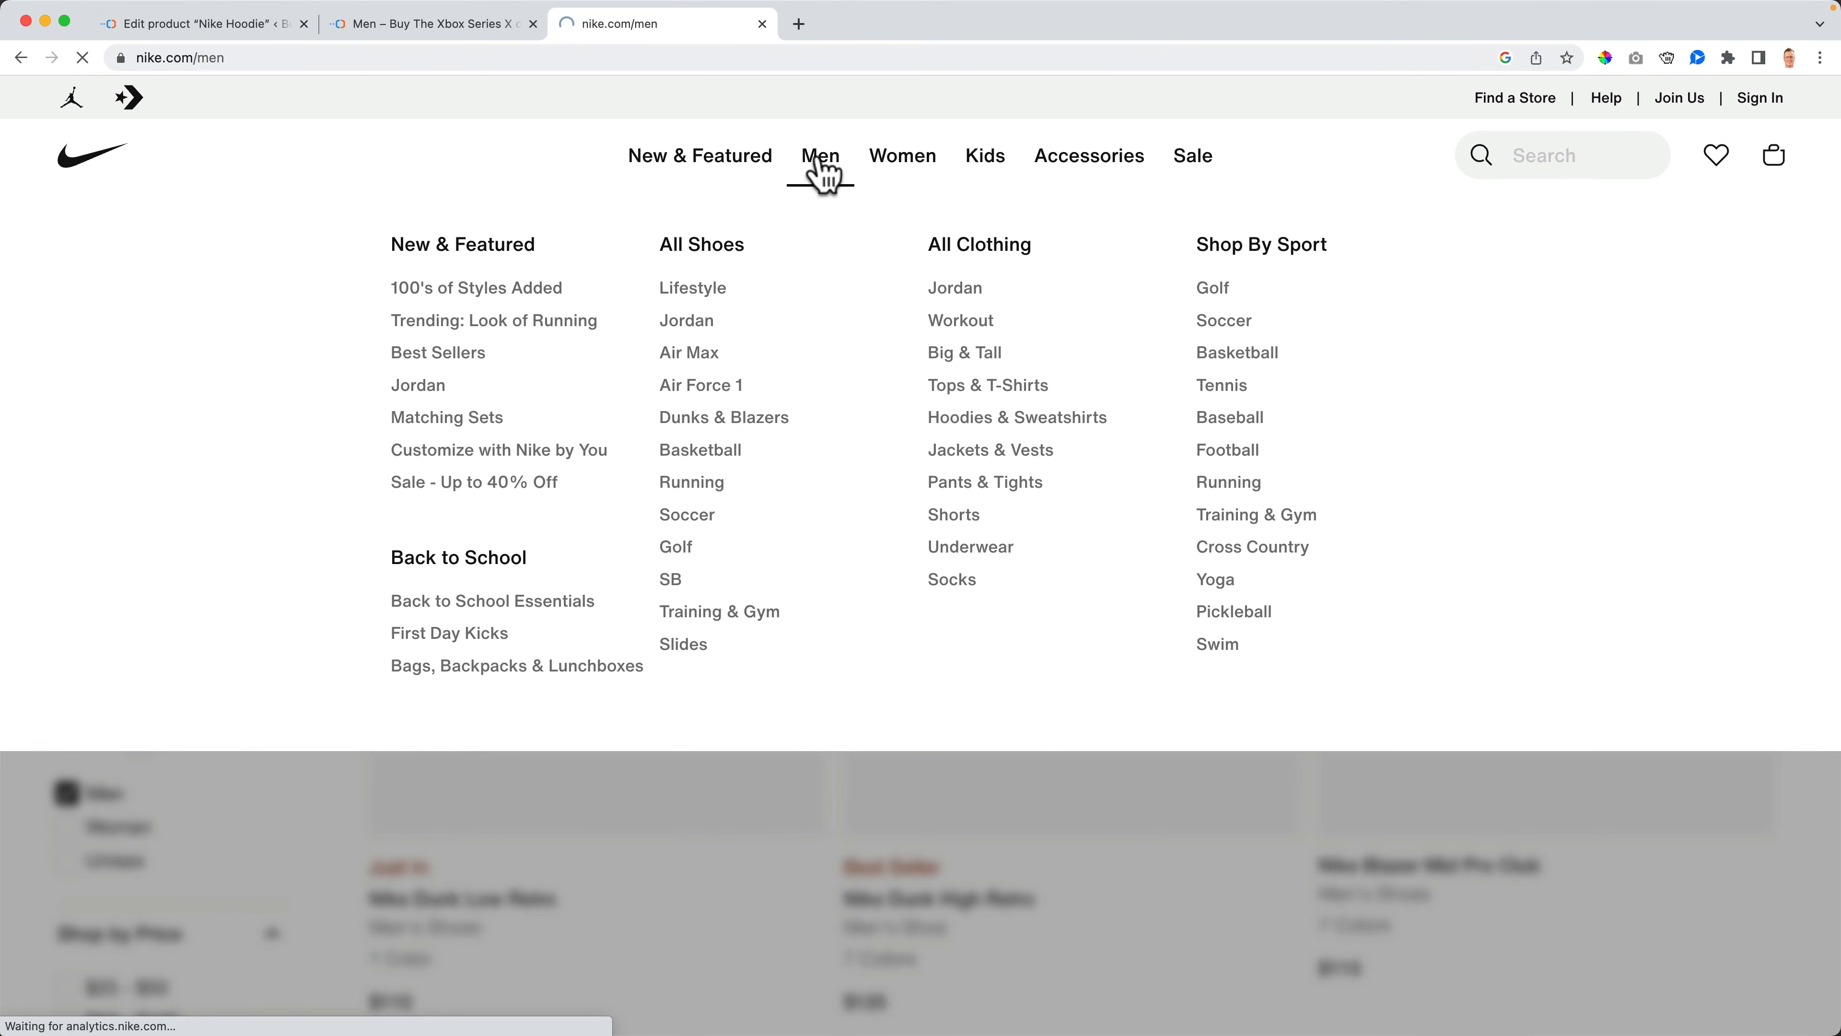
scroll(1472, 359, down, 15)
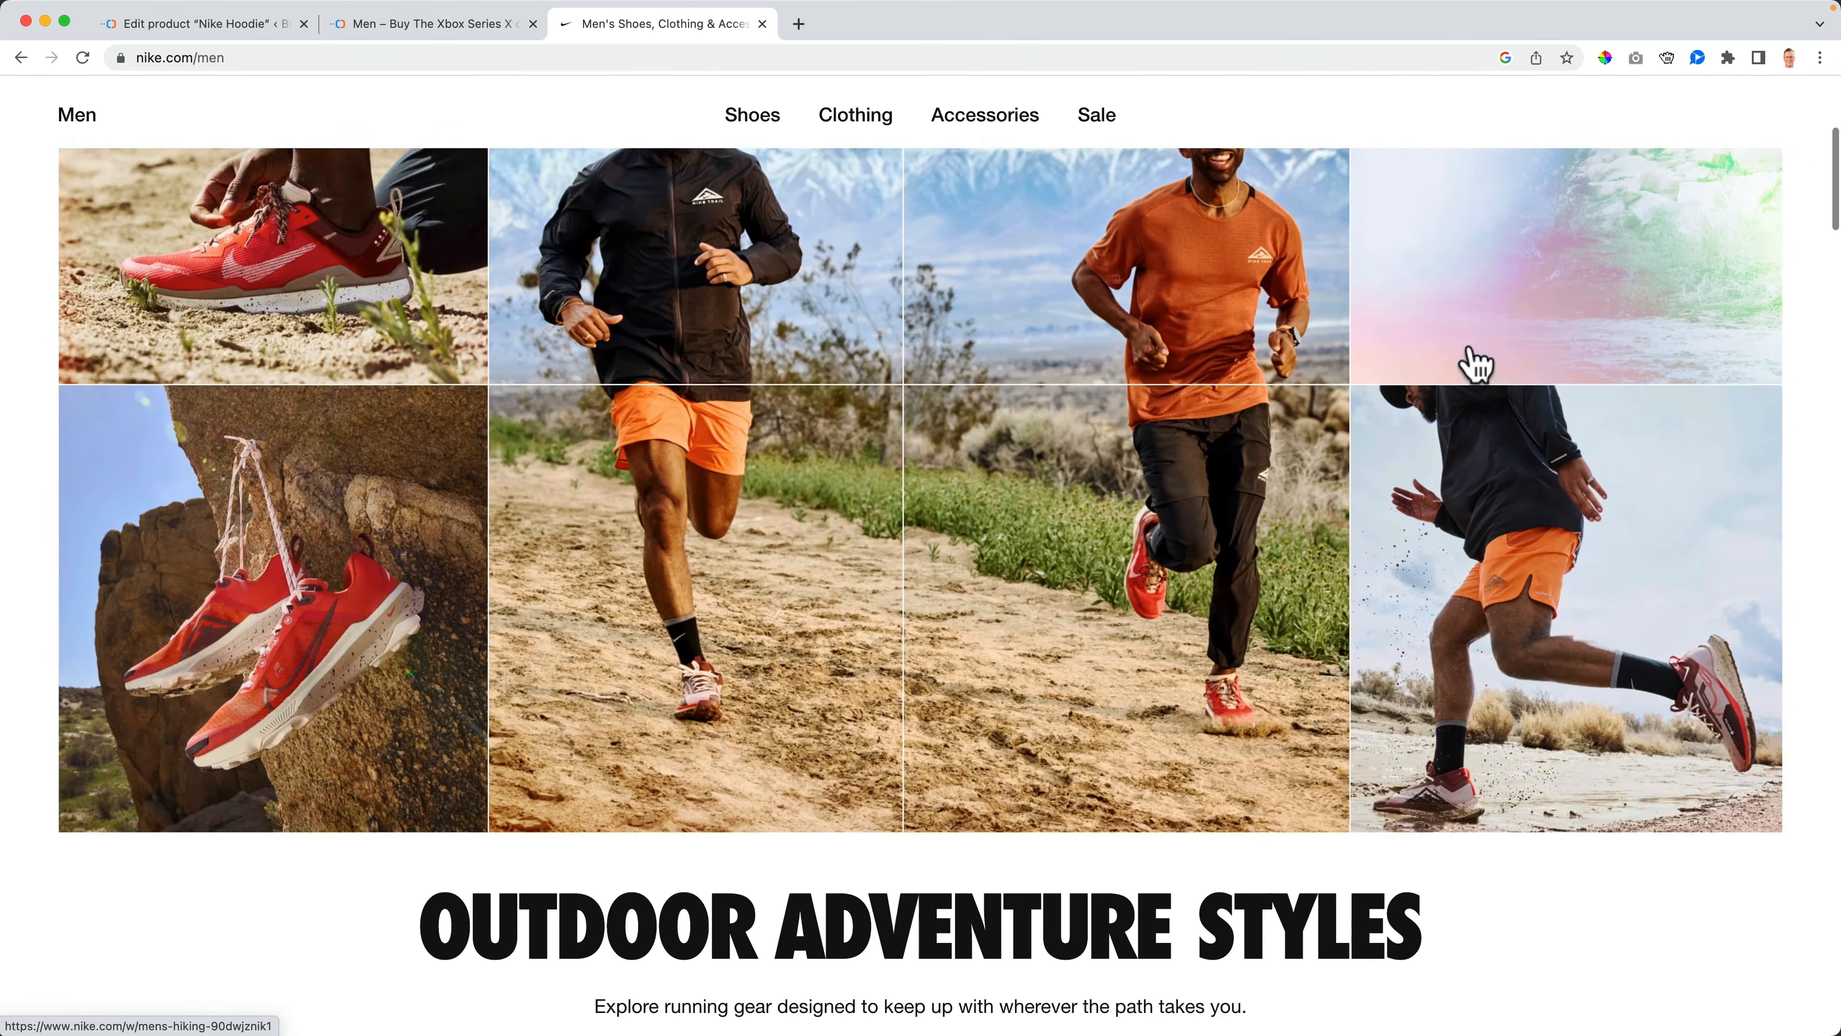
scroll(1475, 365, down, 20)
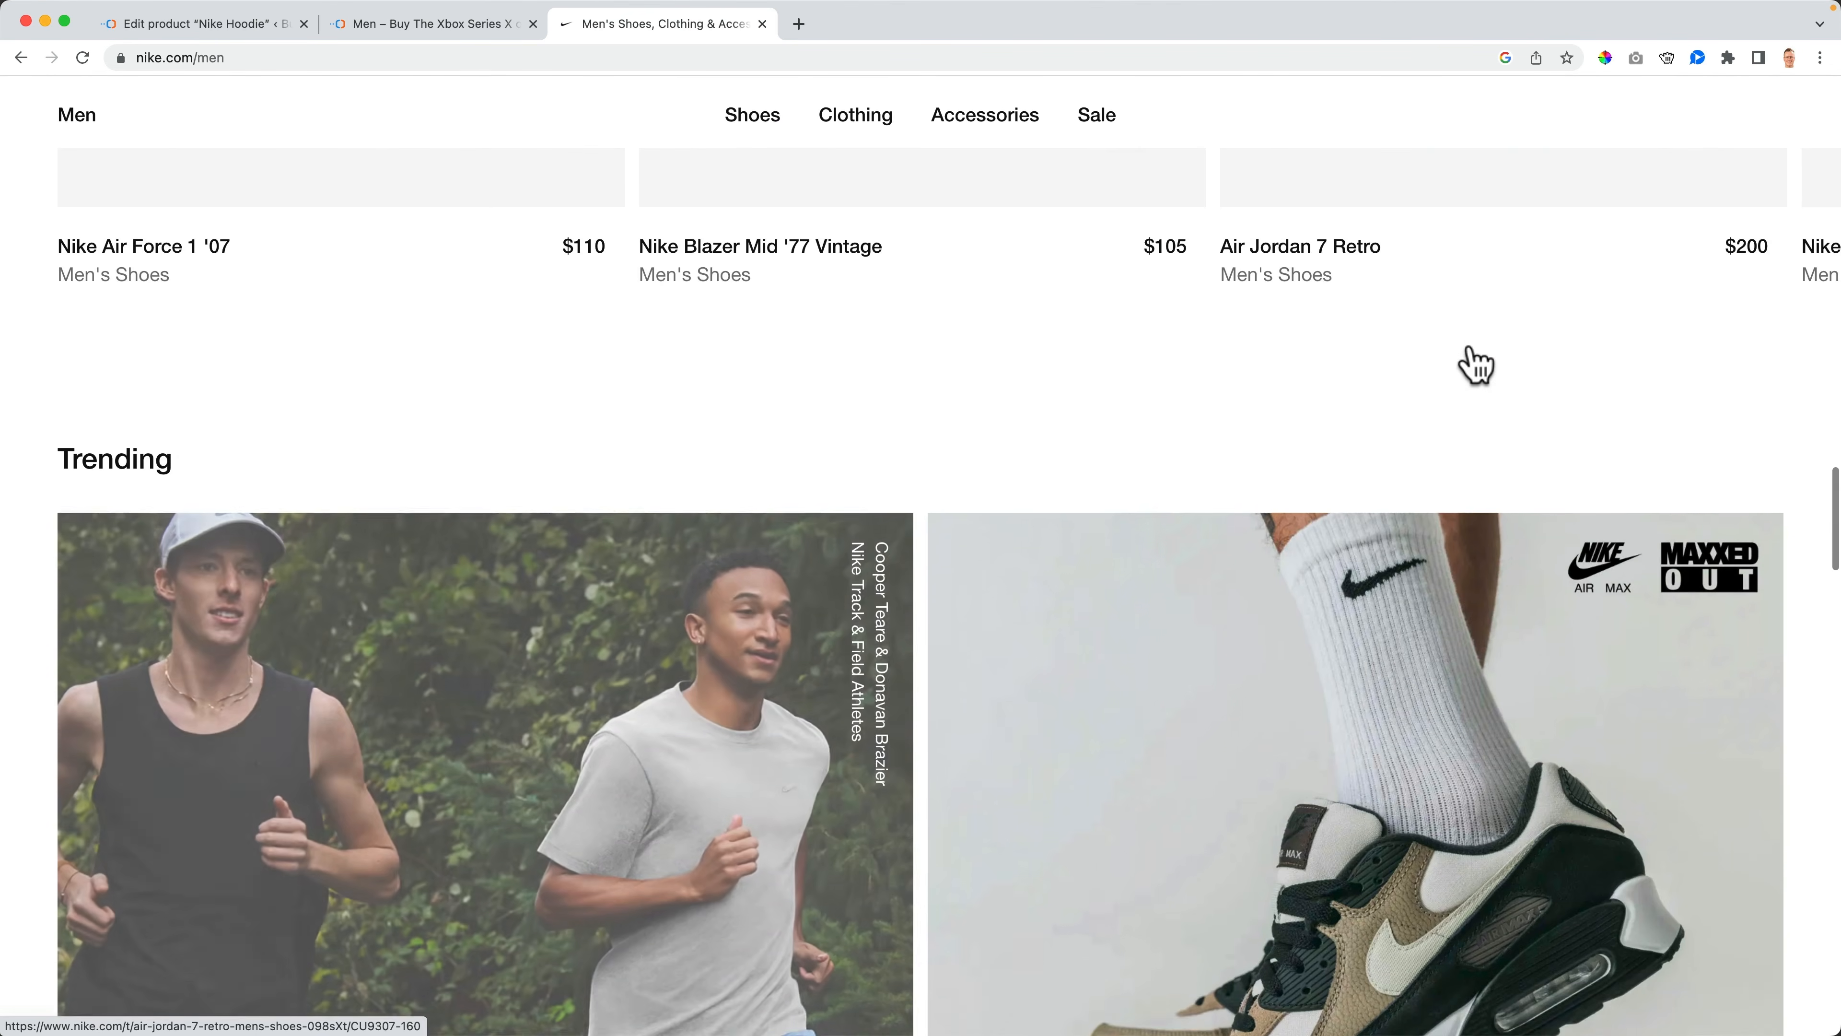
scroll(1135, 406, up, 20)
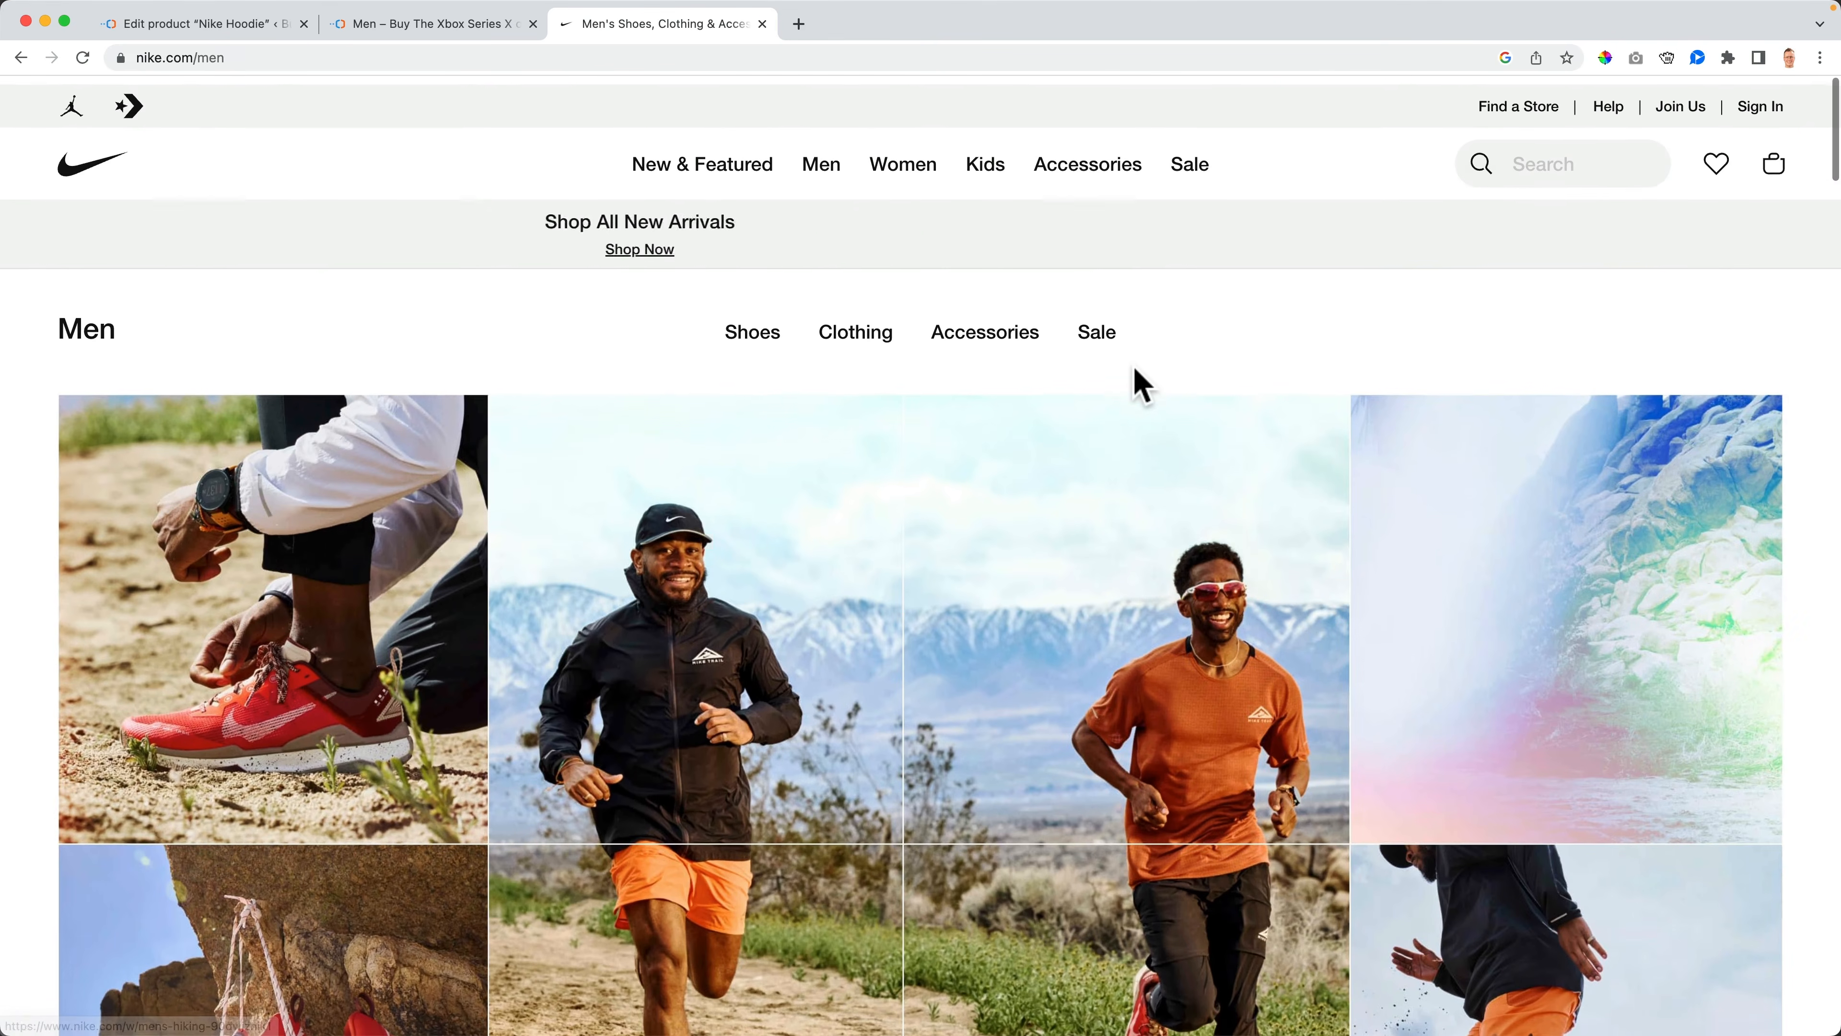
- Open Nike's men's All Shoes listing and scroll through the products
mouse_move(822, 174)
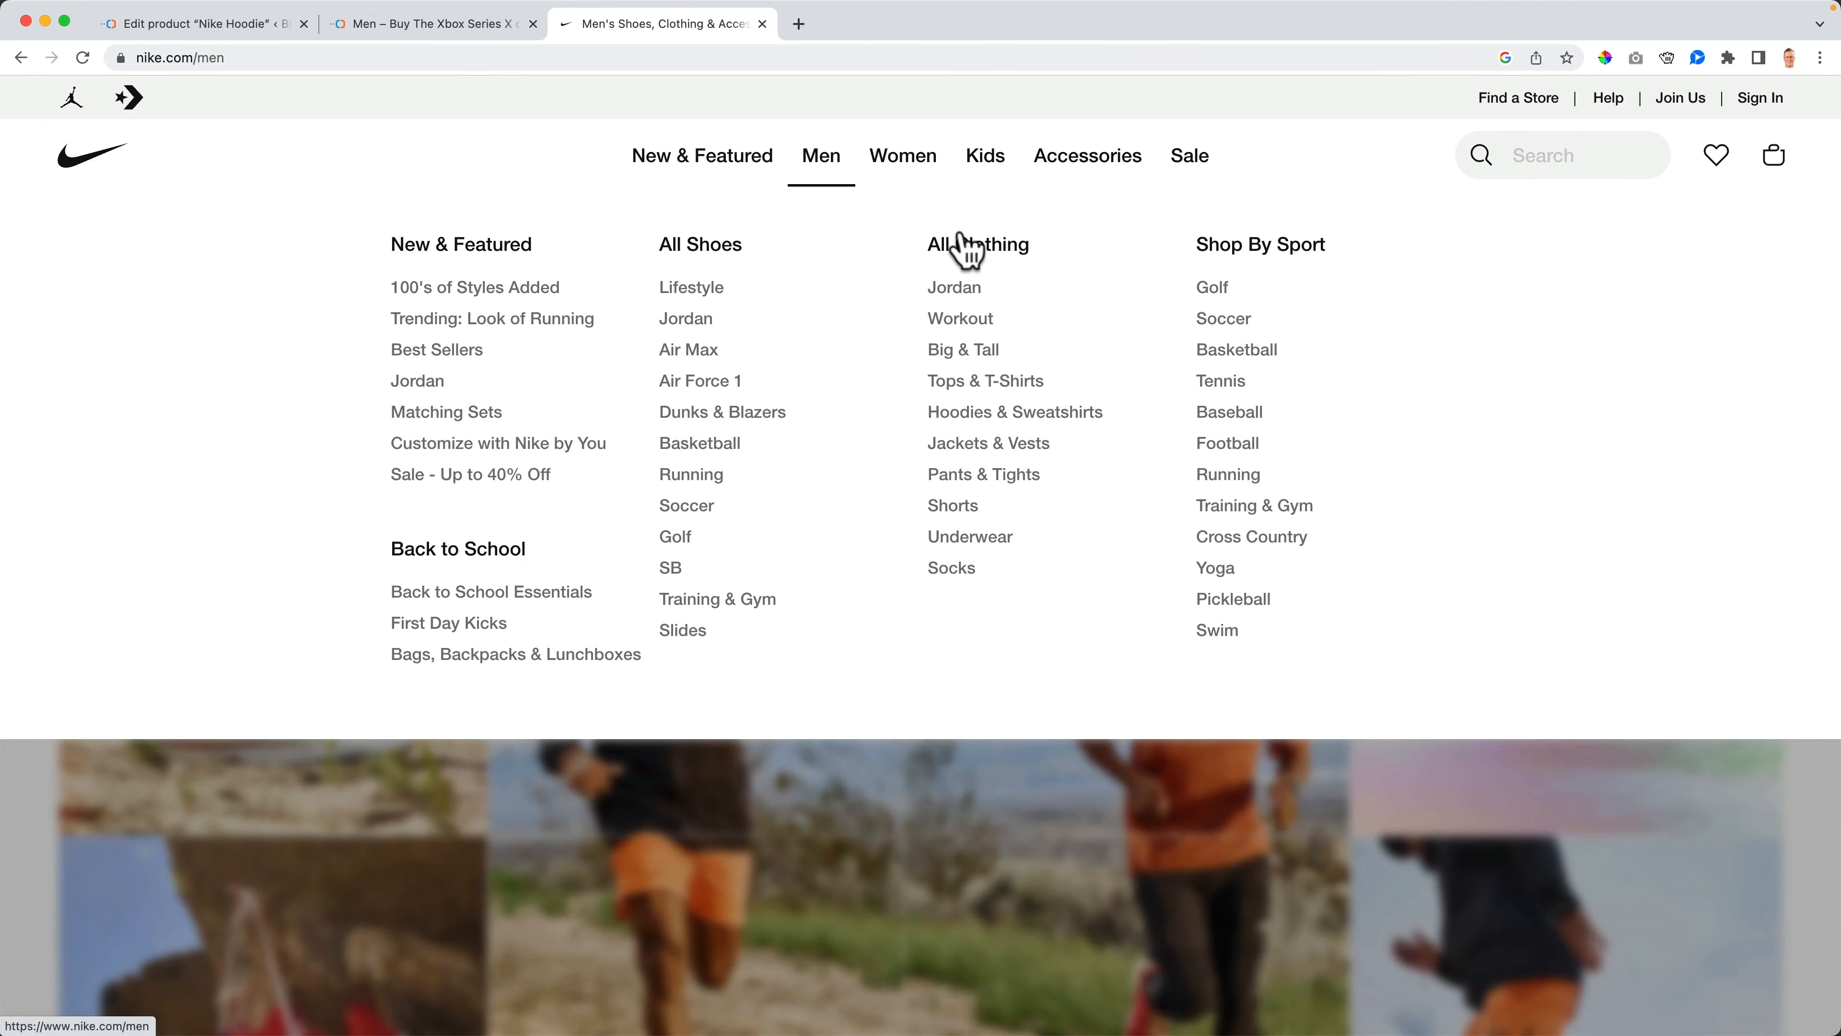
click(697, 252)
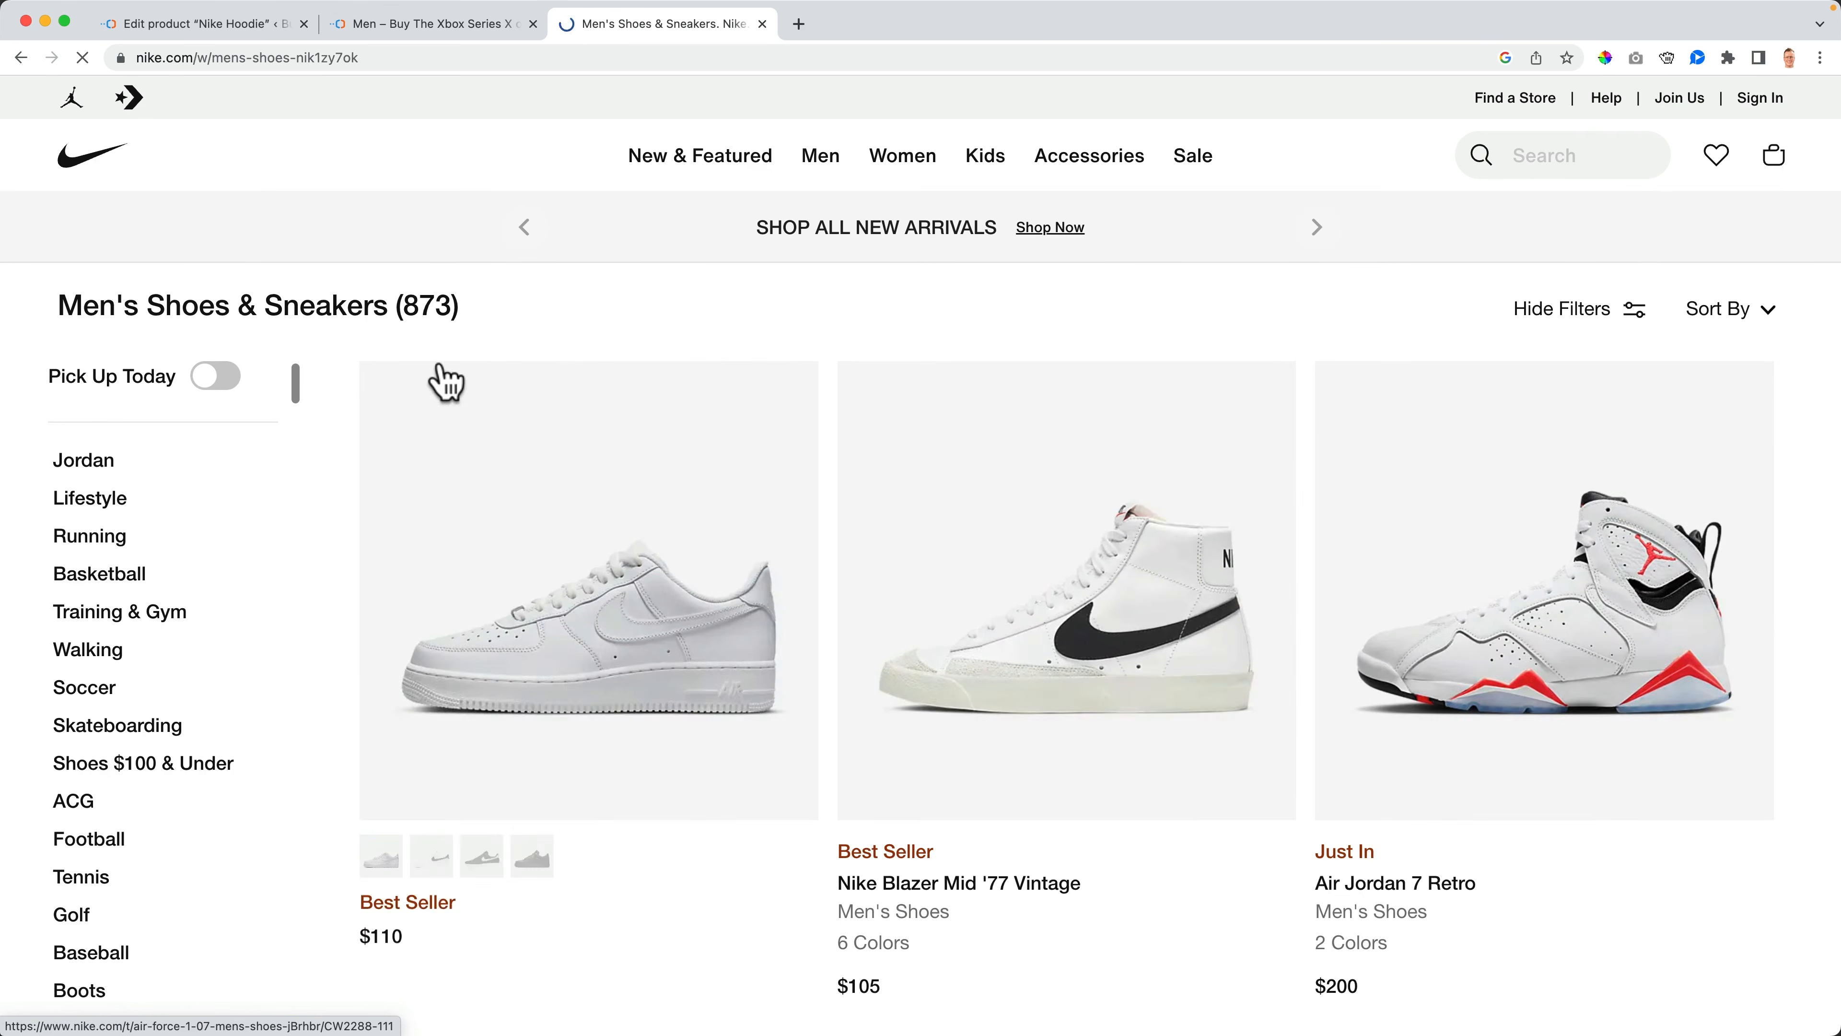
scroll(826, 352, down, 10)
scroll(830, 344, down, 20)
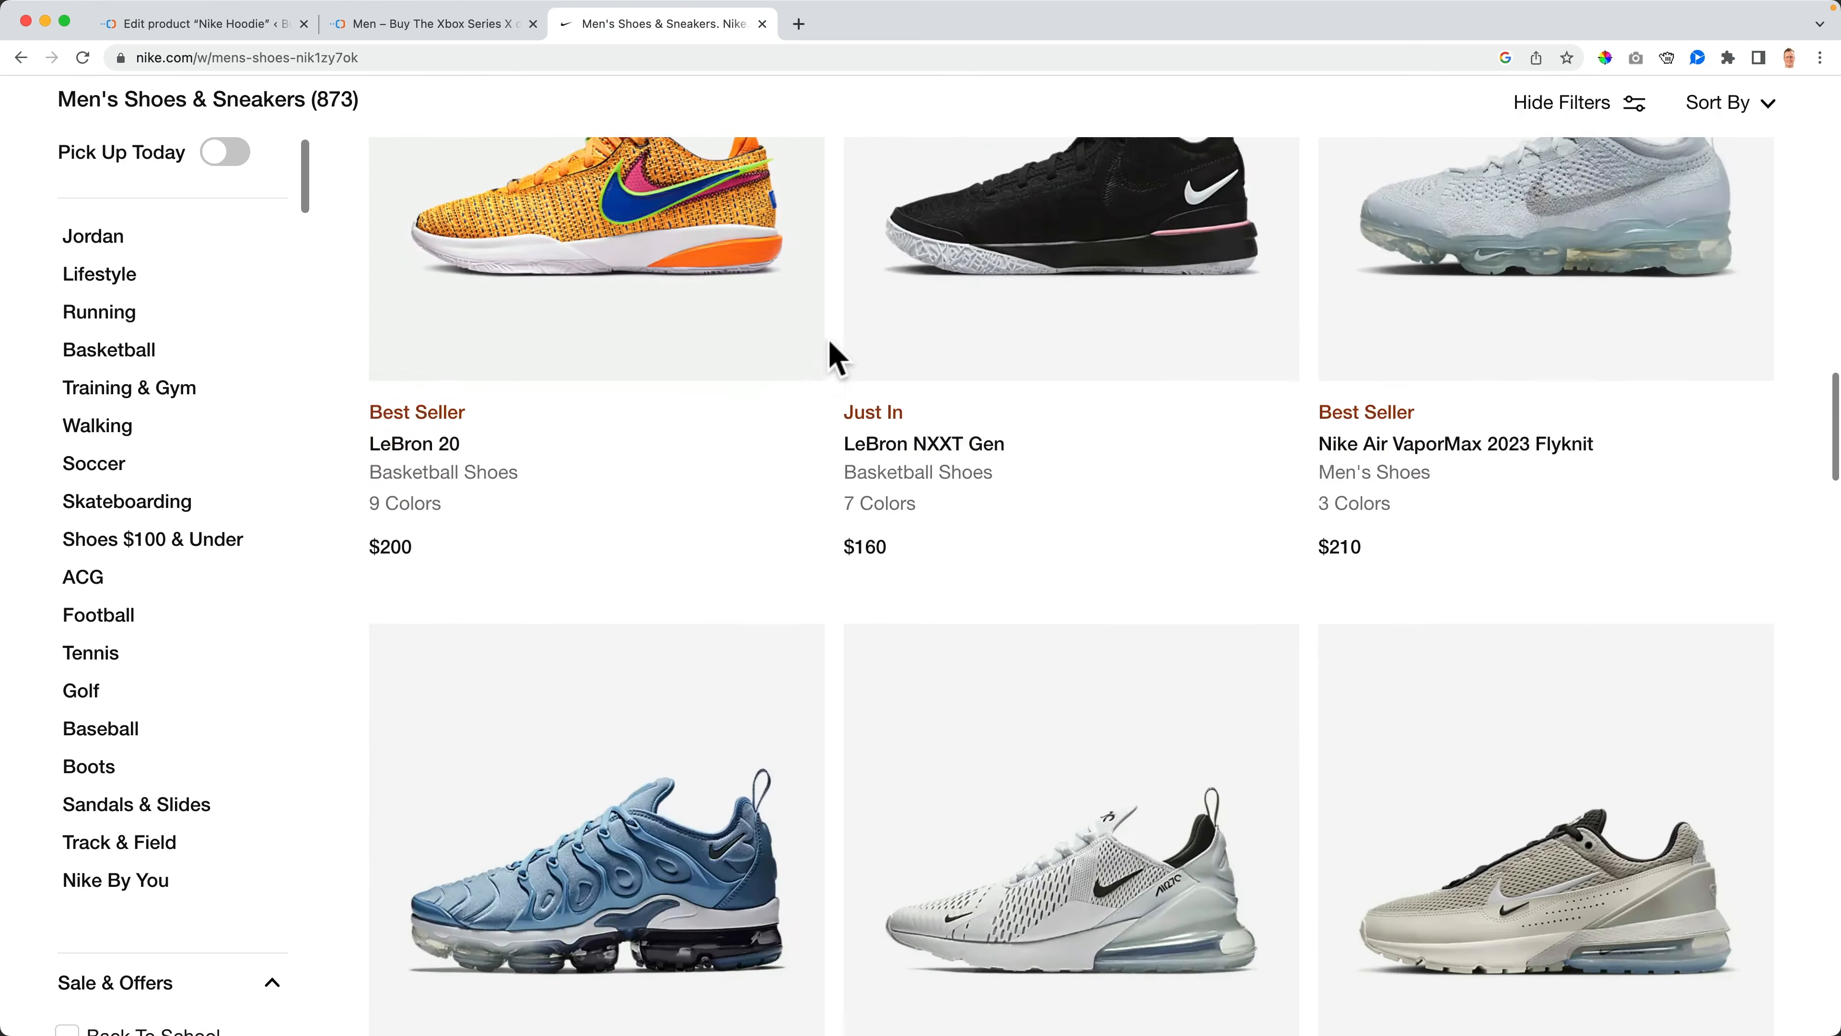
scroll(841, 359, down, 10)
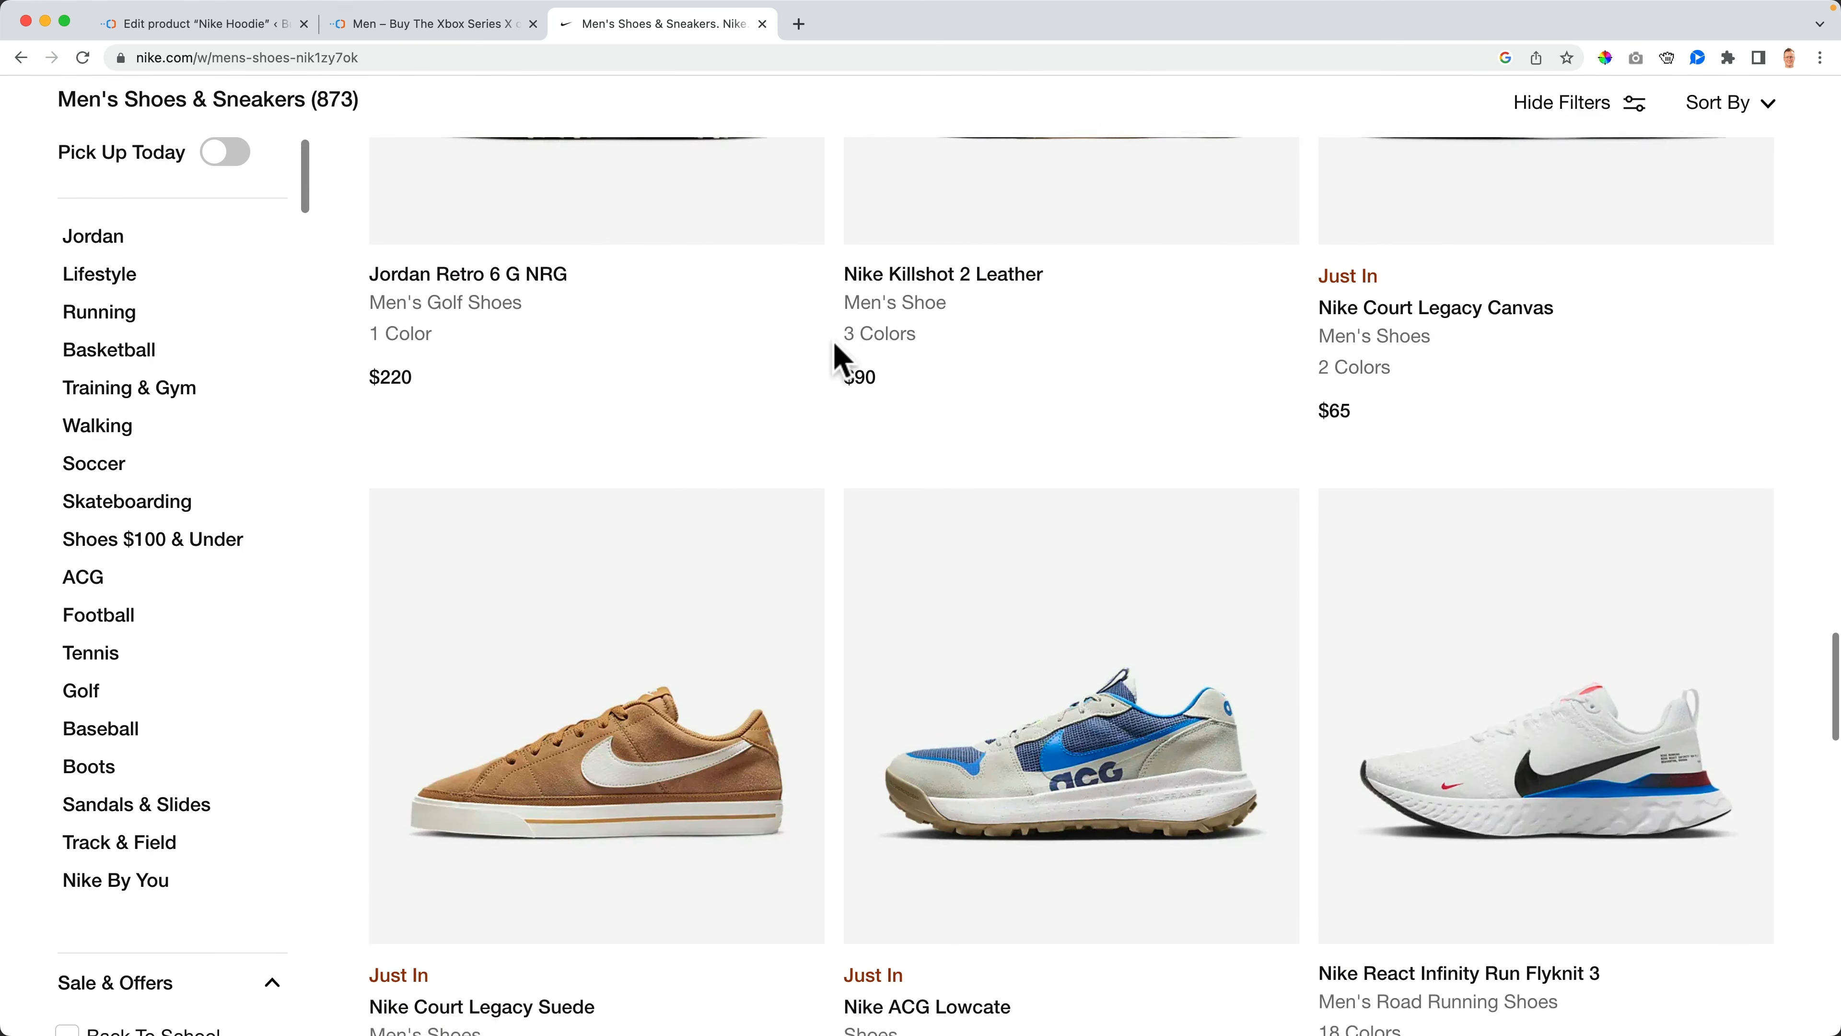
scroll(648, 352, up, 10)
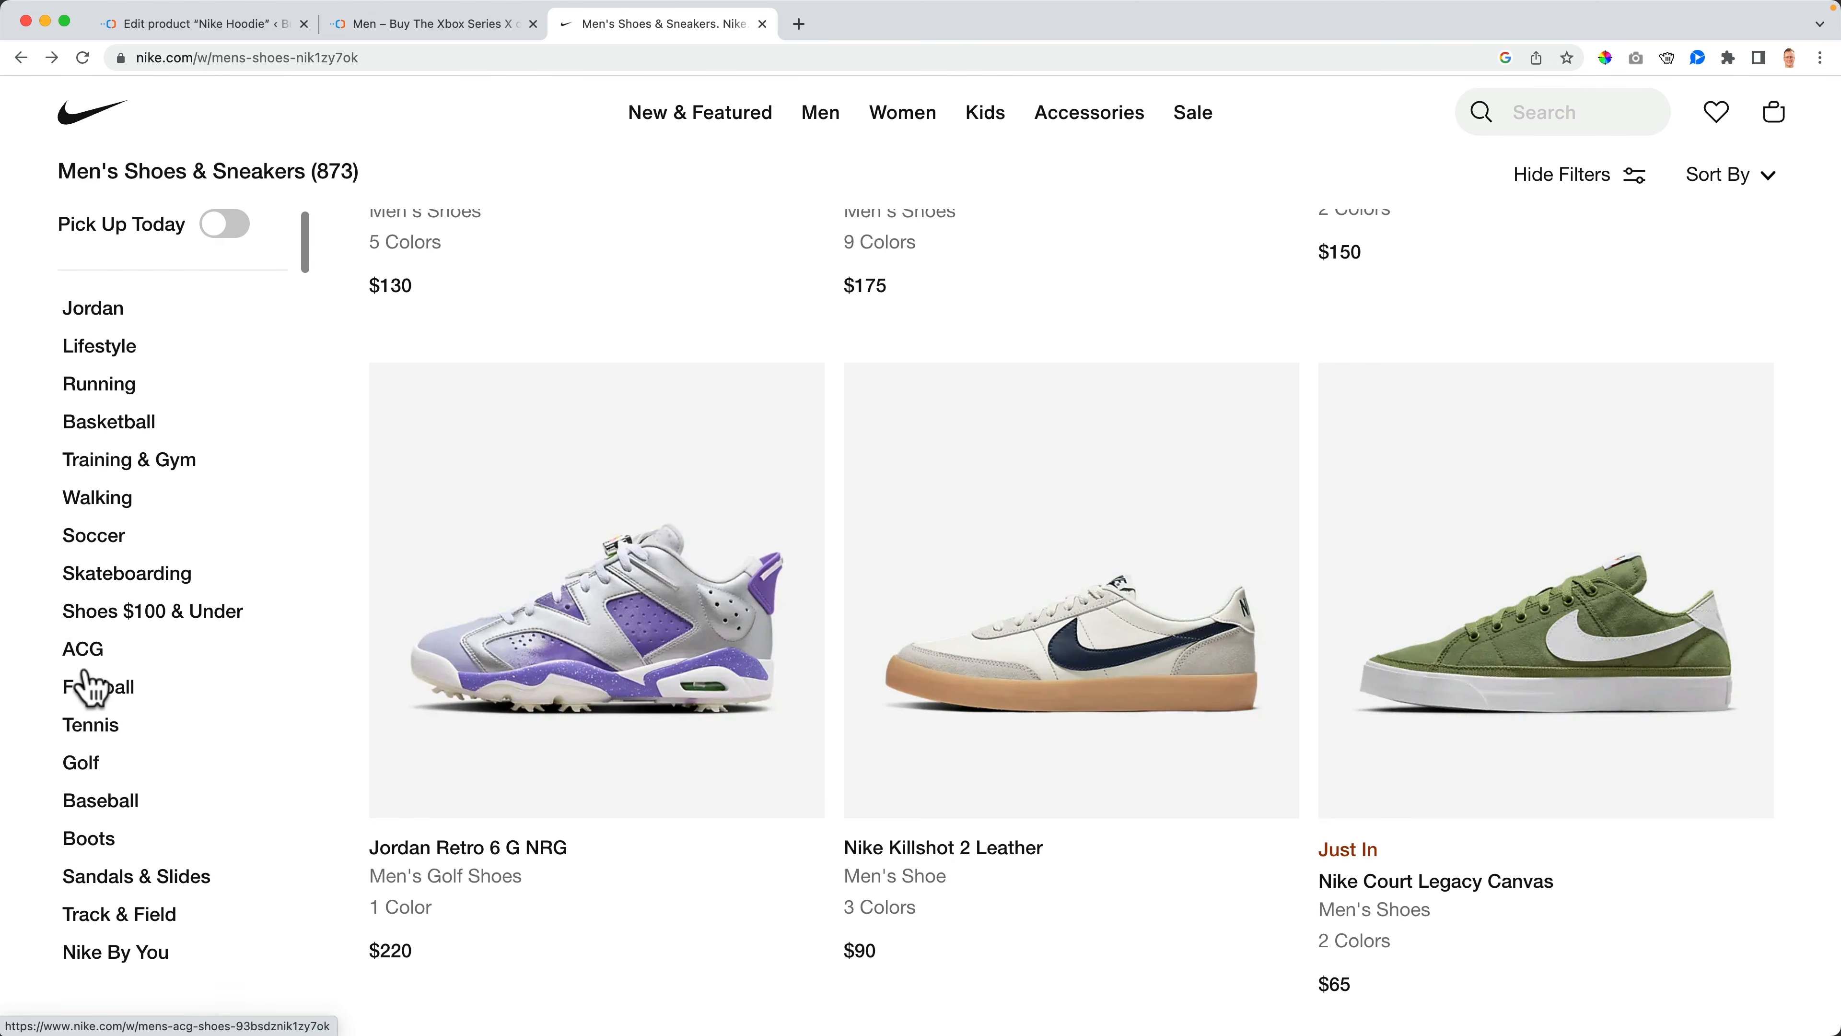
- Filter the men's shoes to Soccer and scroll through the results
click(96, 539)
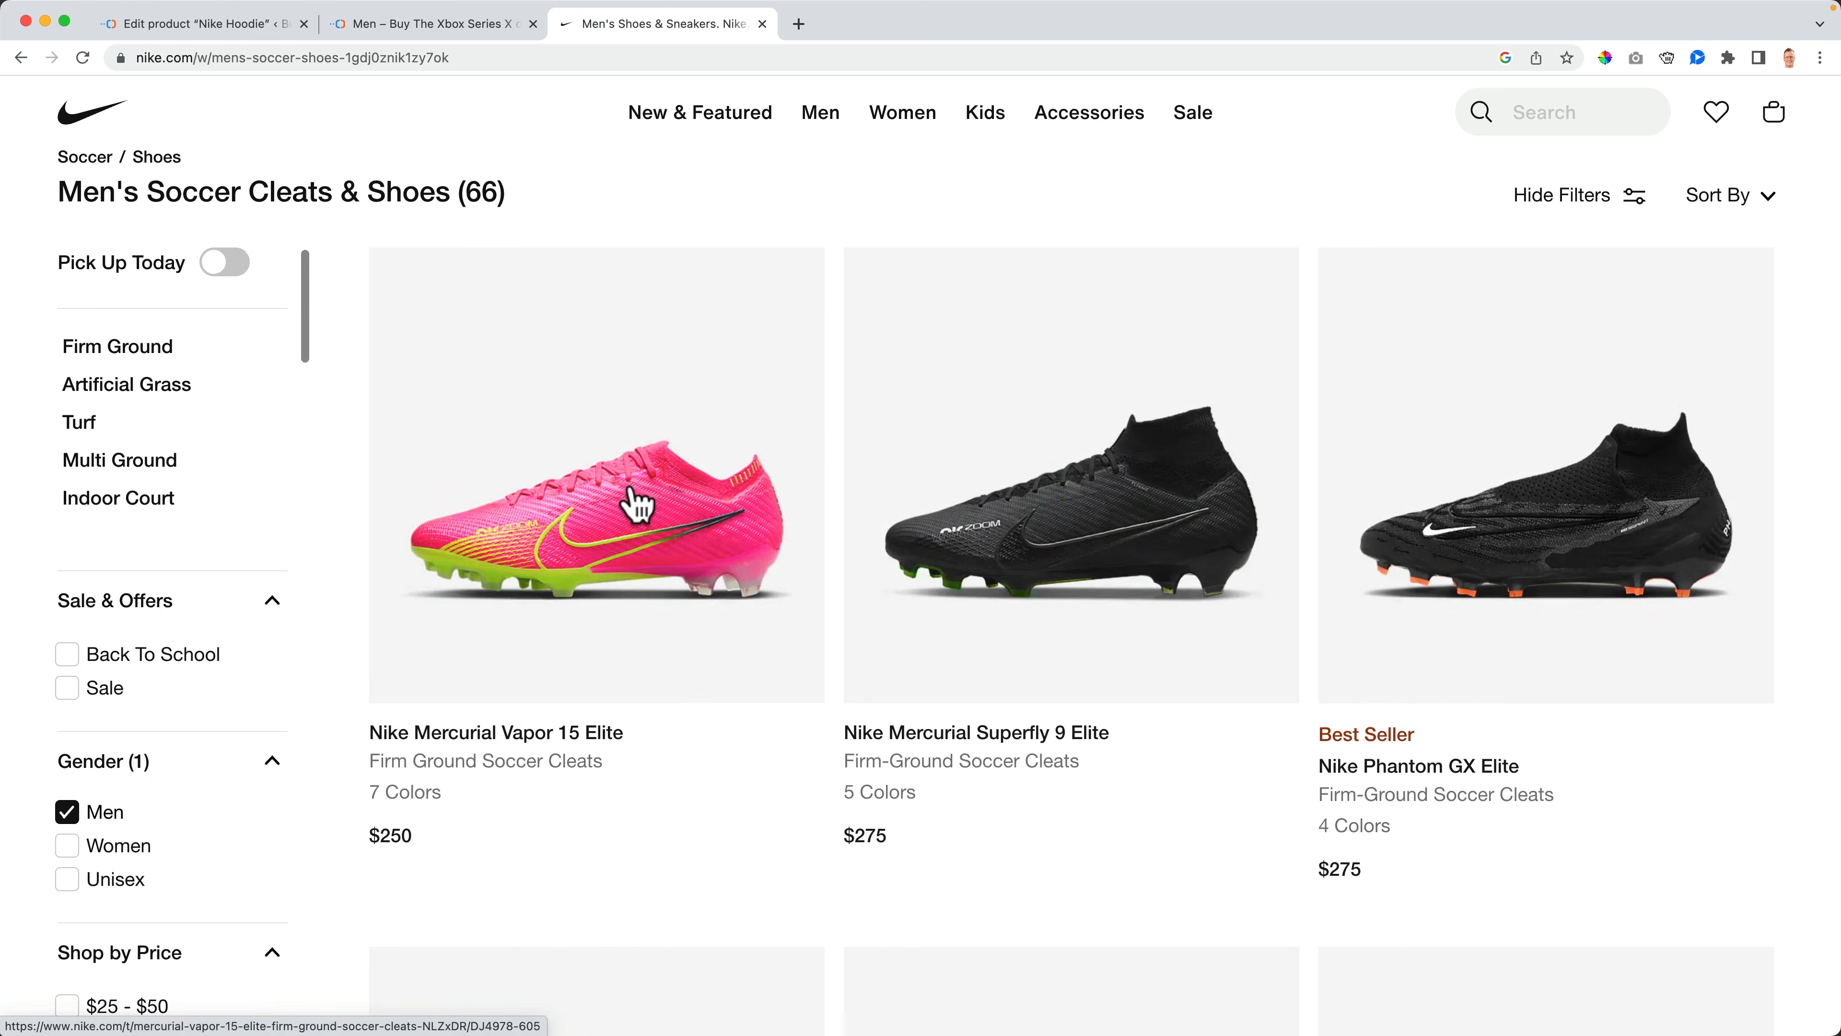
scroll(841, 485, down, 8)
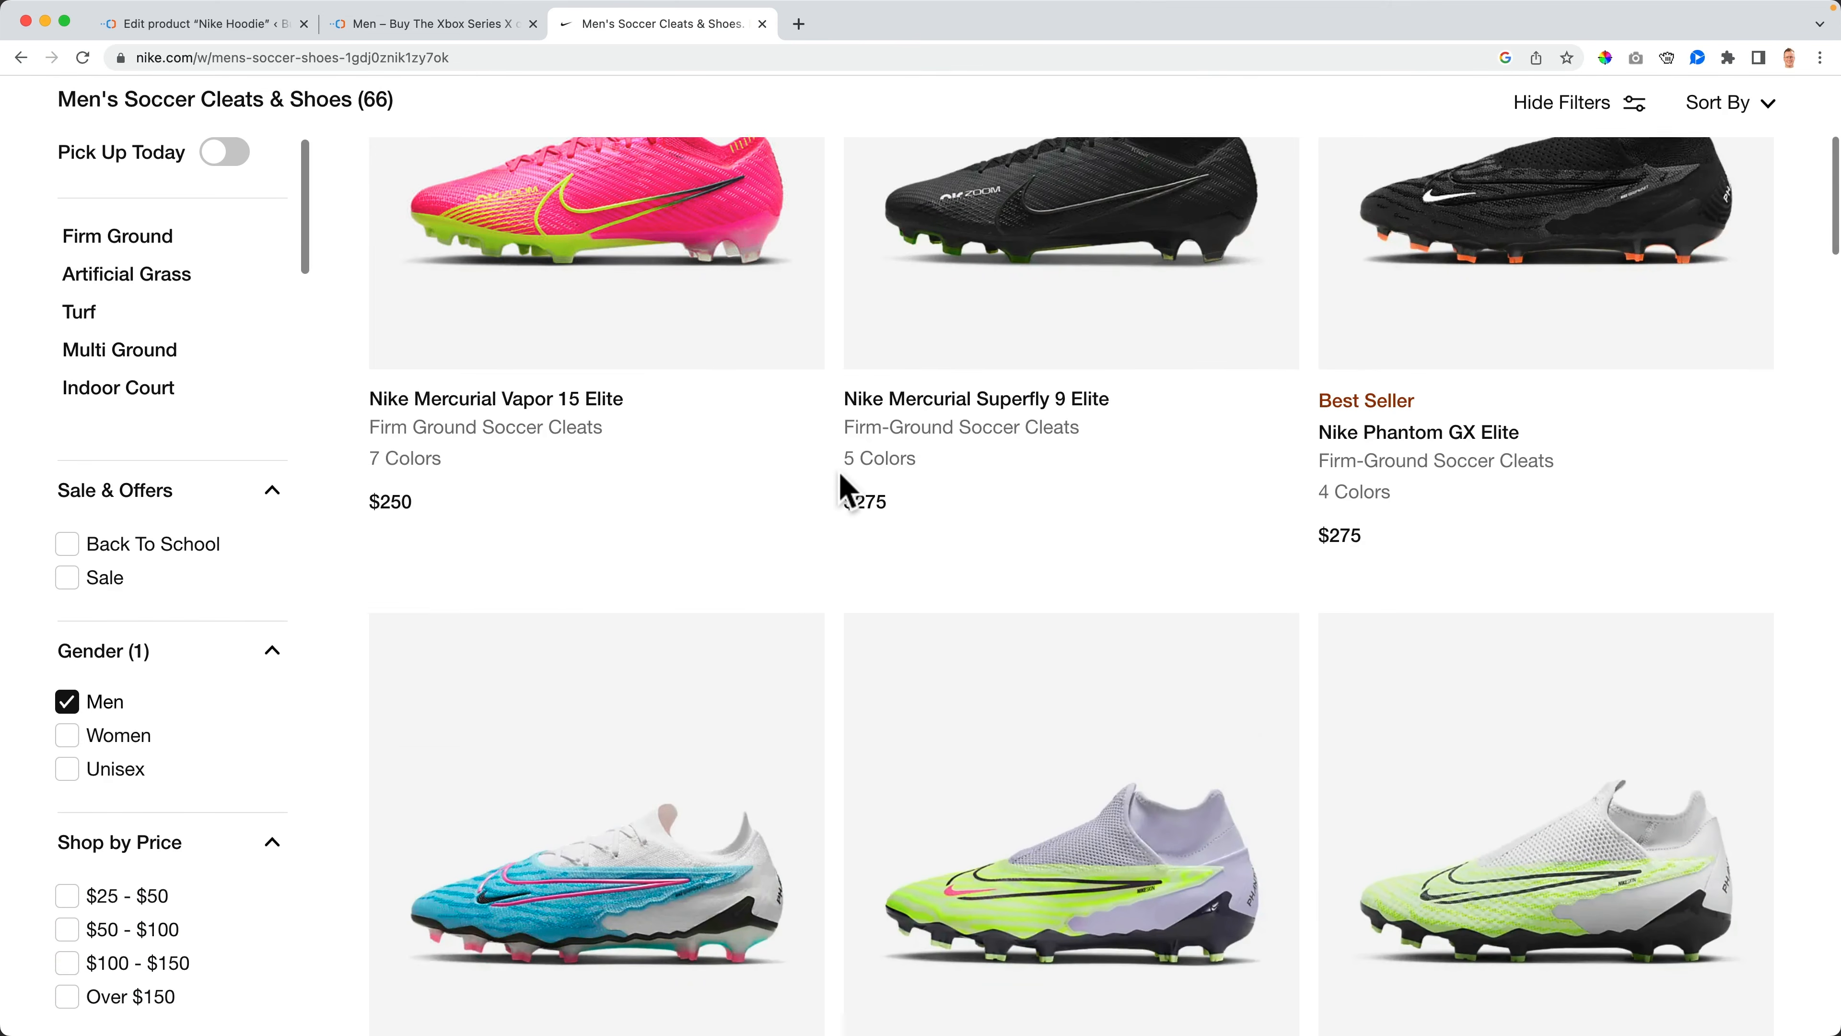
scroll(841, 478, down, 15)
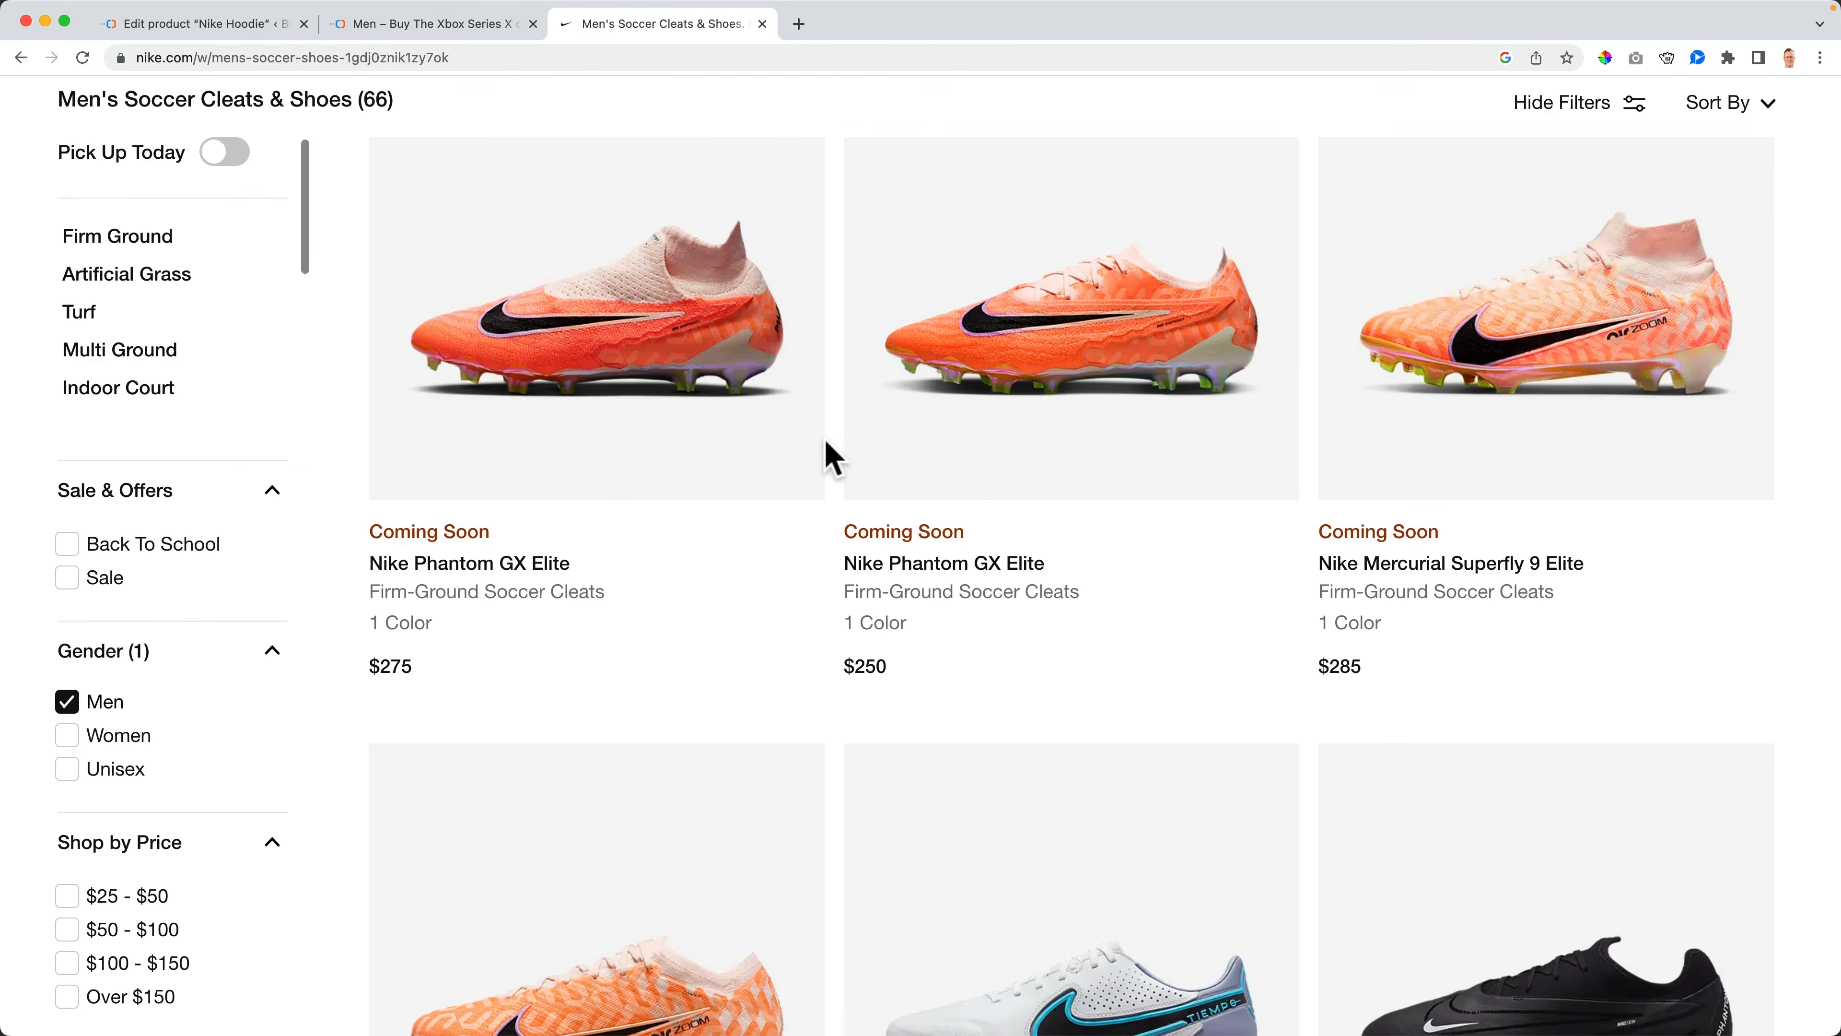
scroll(826, 455, up, 8)
- Return to the product editor and review the product categories
click(210, 24)
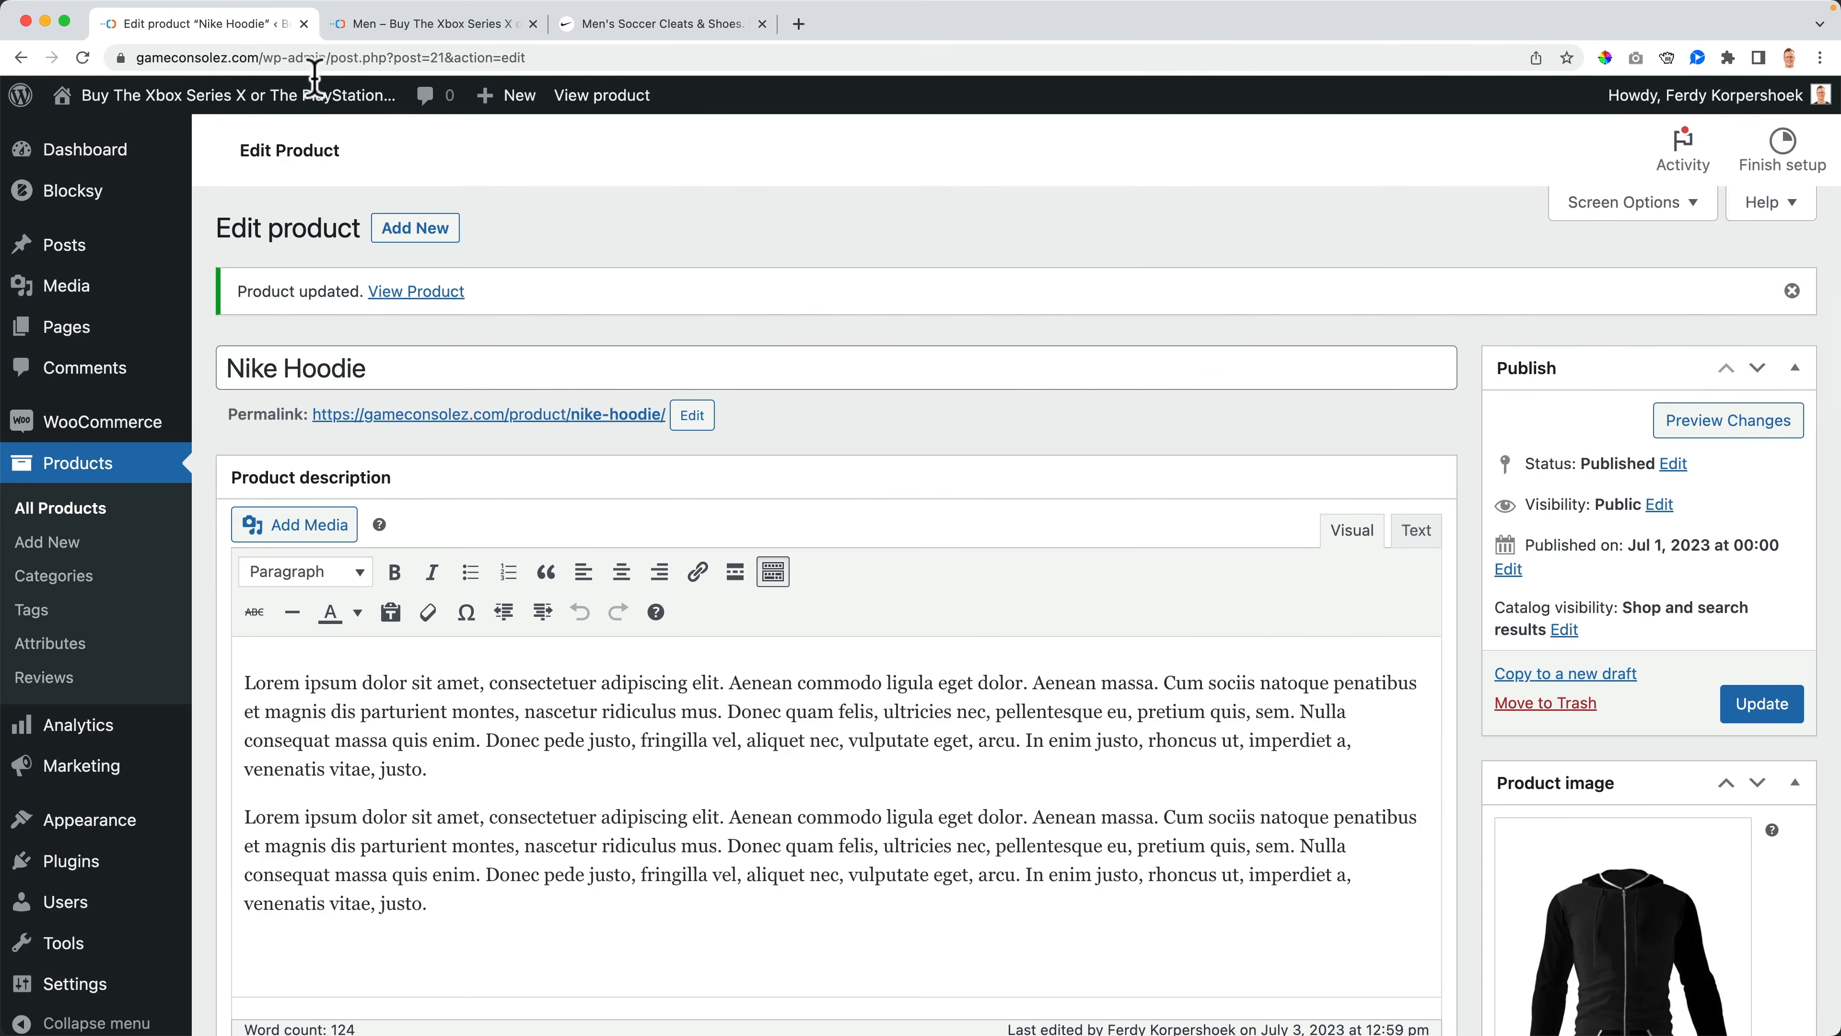
scroll(1620, 624, down, 6)
scroll(1618, 615, down, 3)
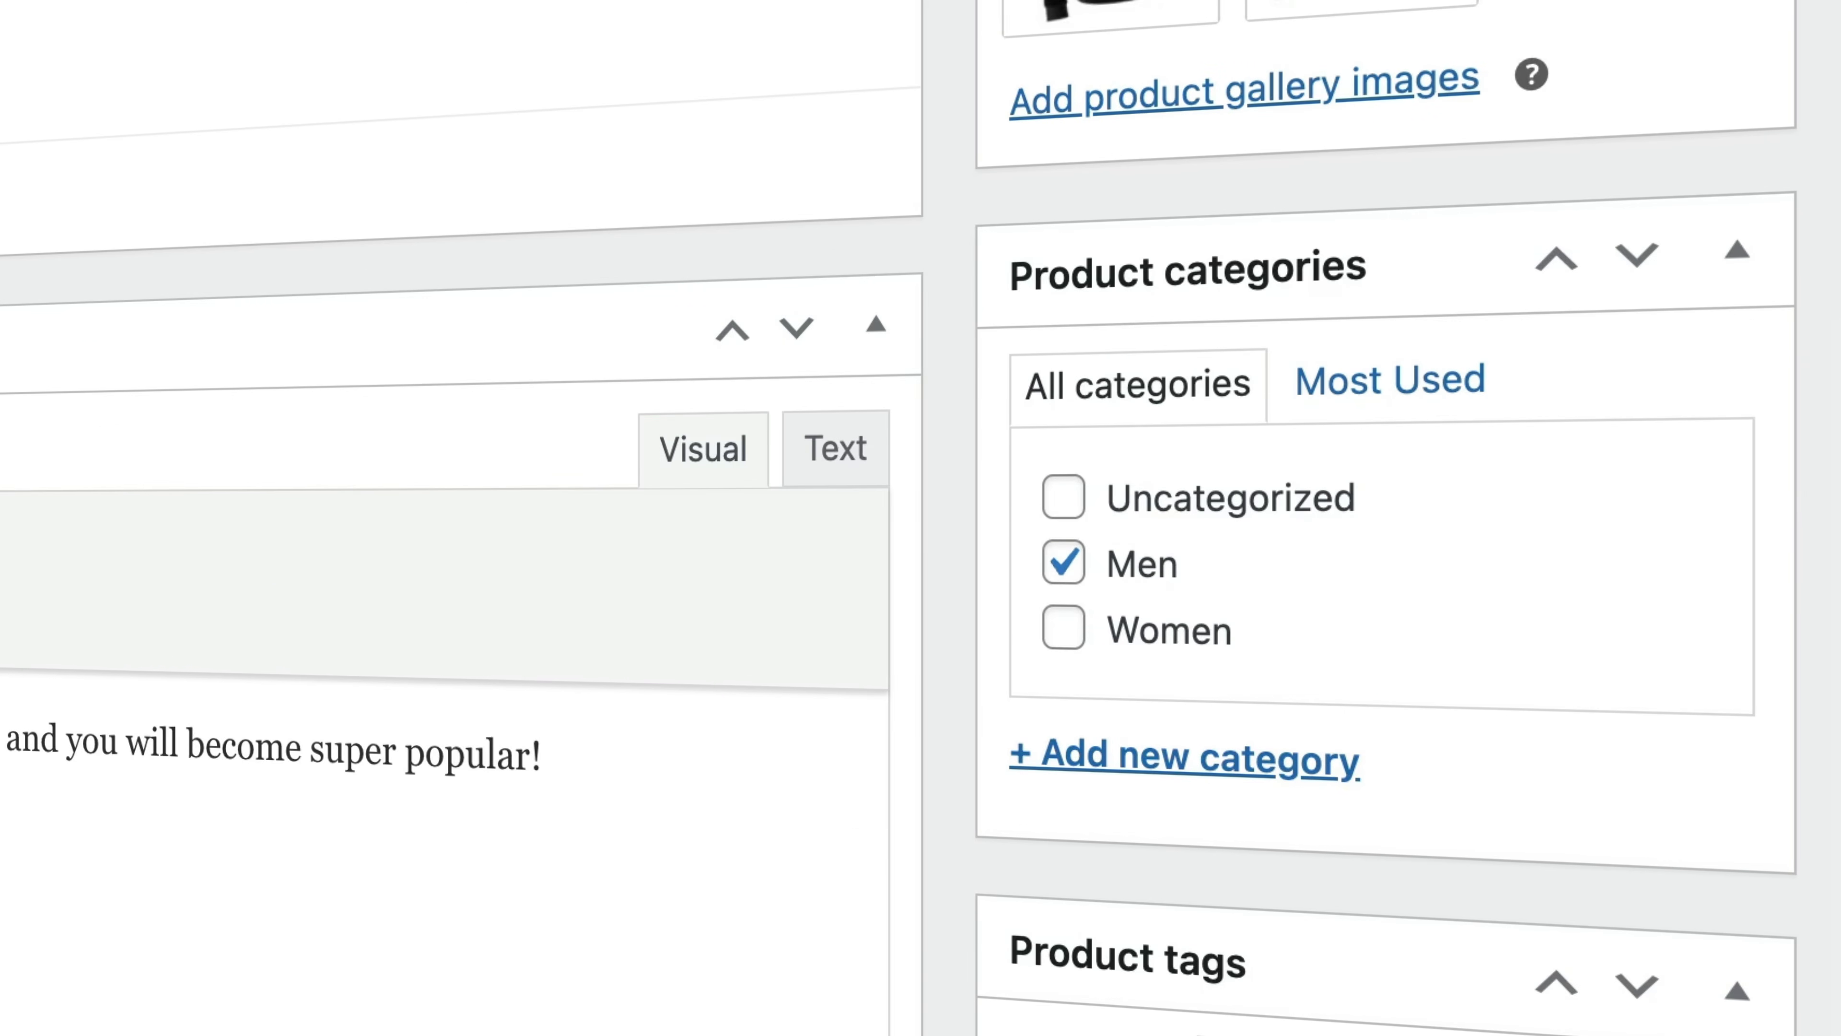
- Add a new product category named Hoodies with Men as its parent category
click(1175, 760)
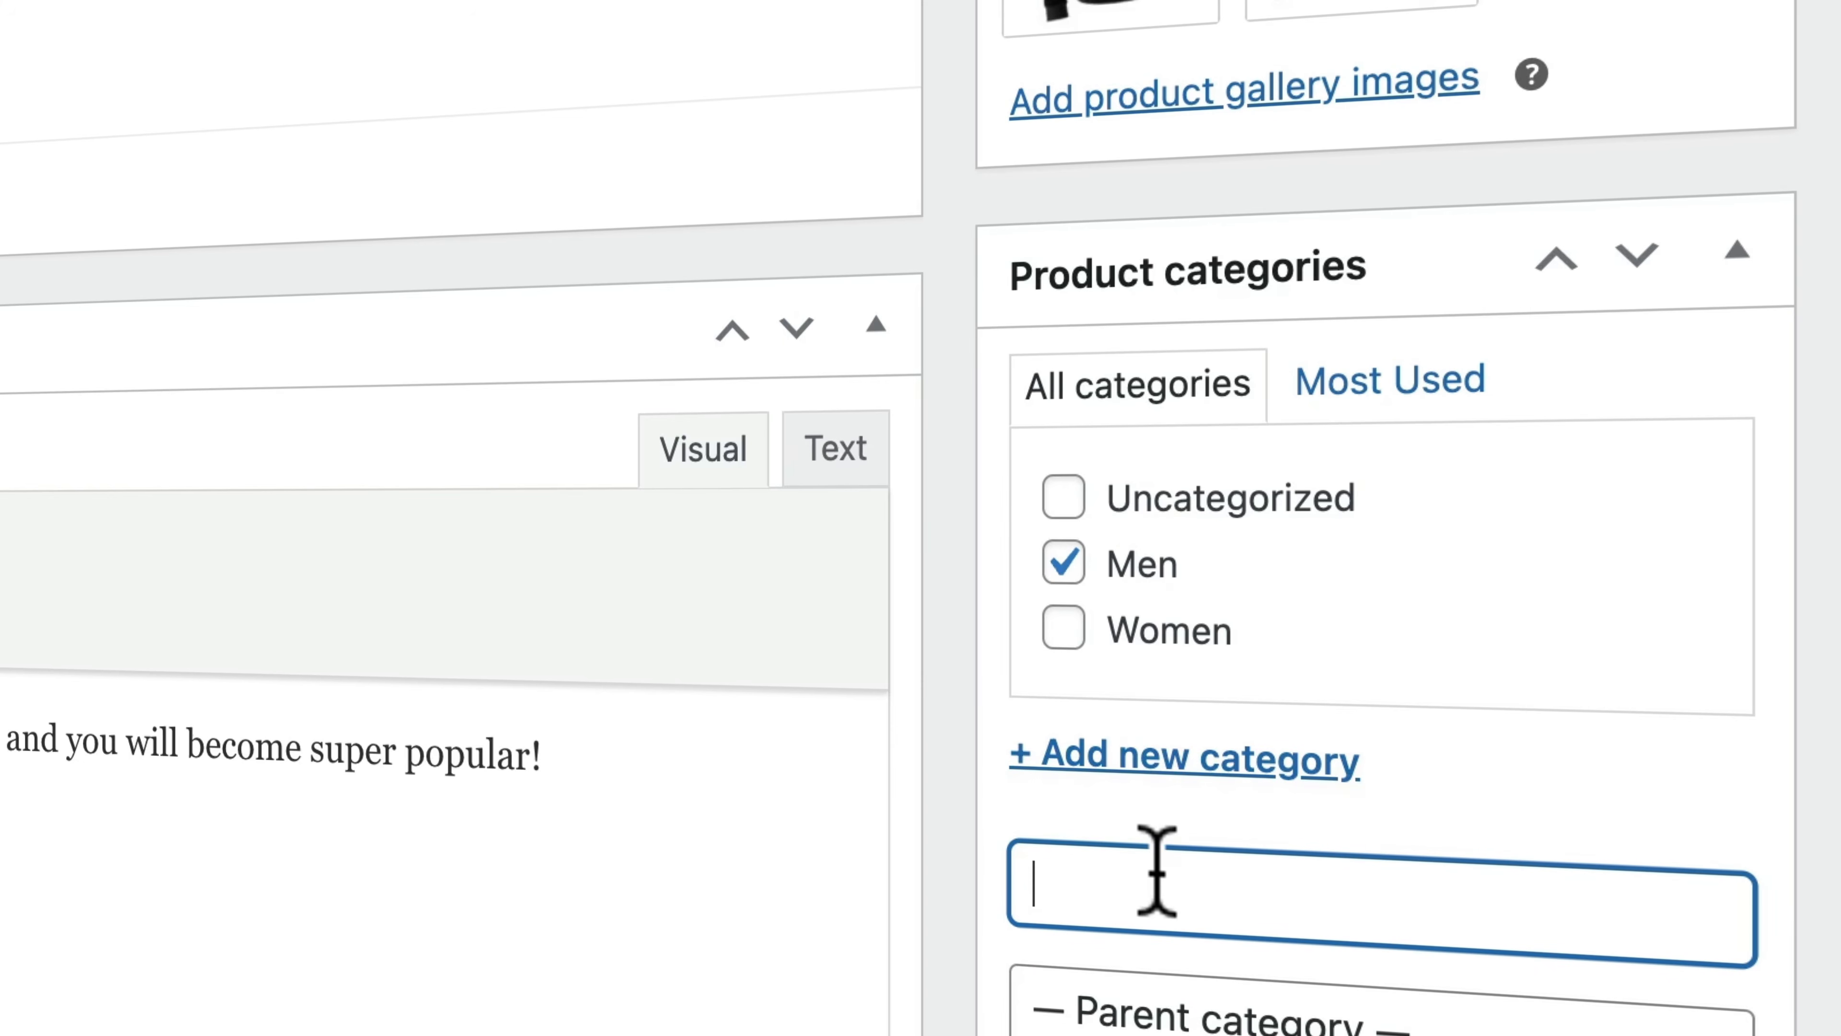
text(Hoodies)
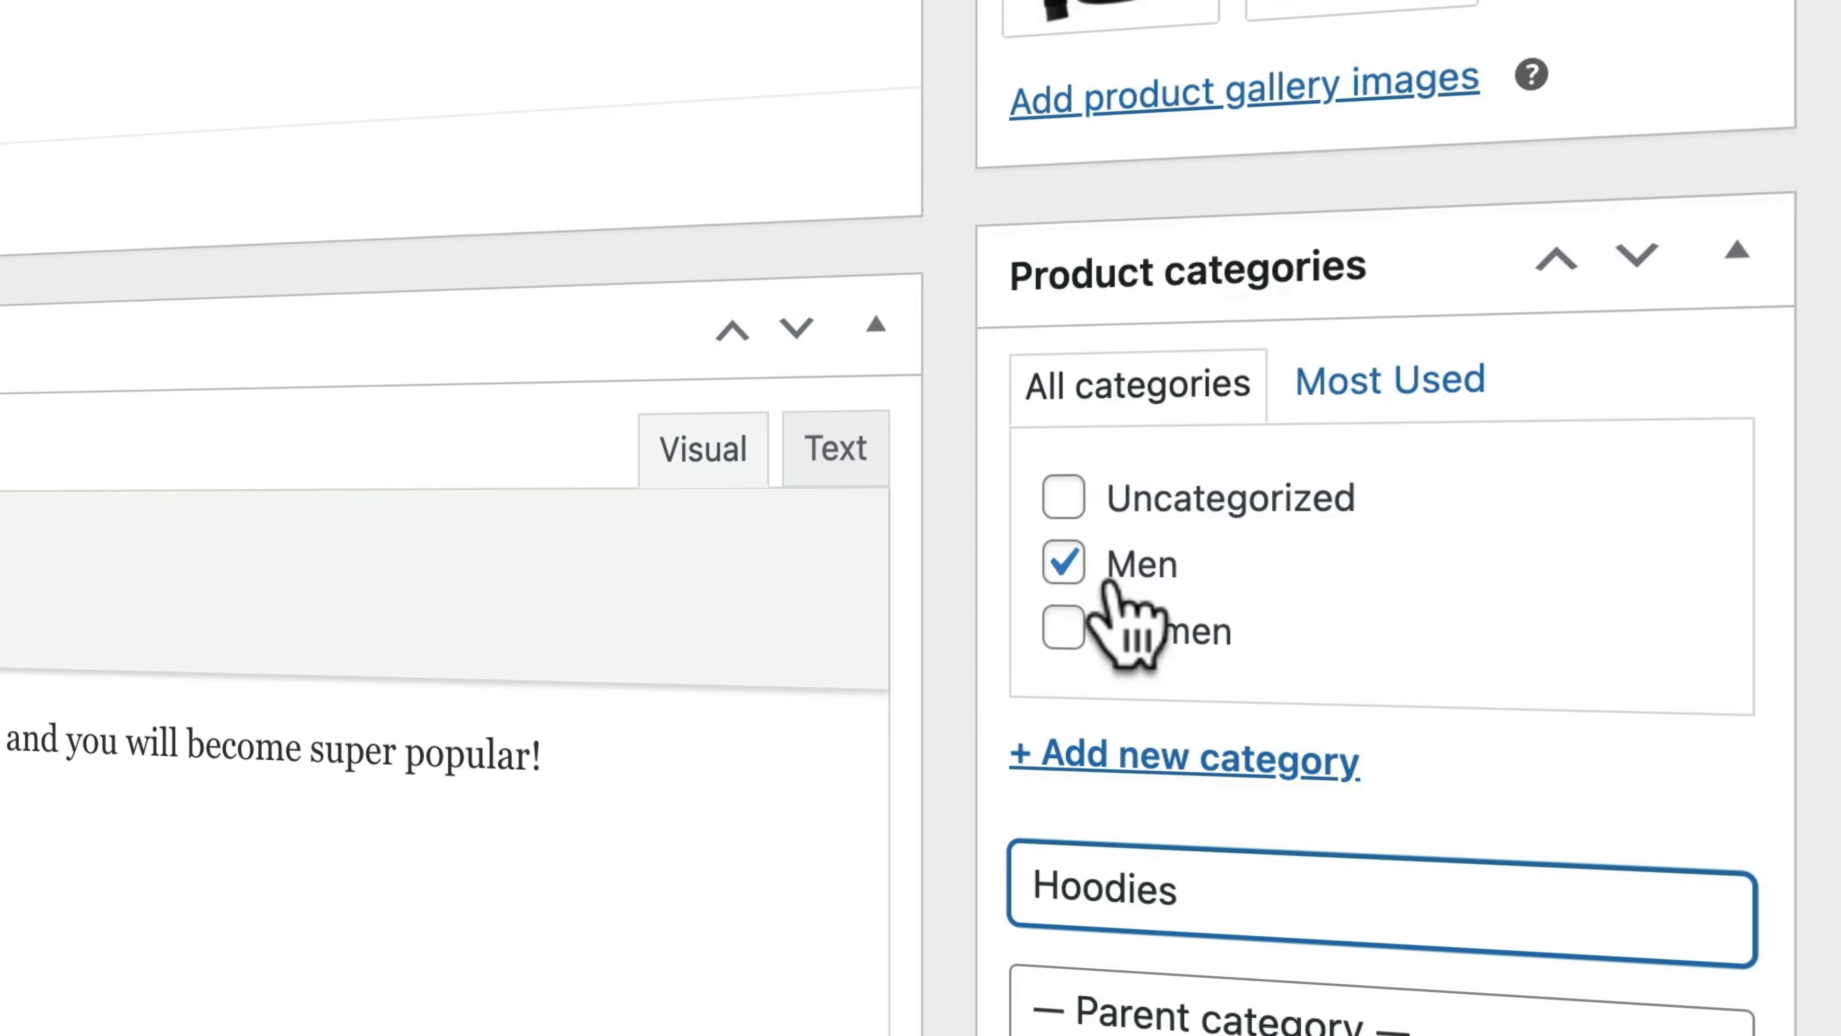
click(1258, 1021)
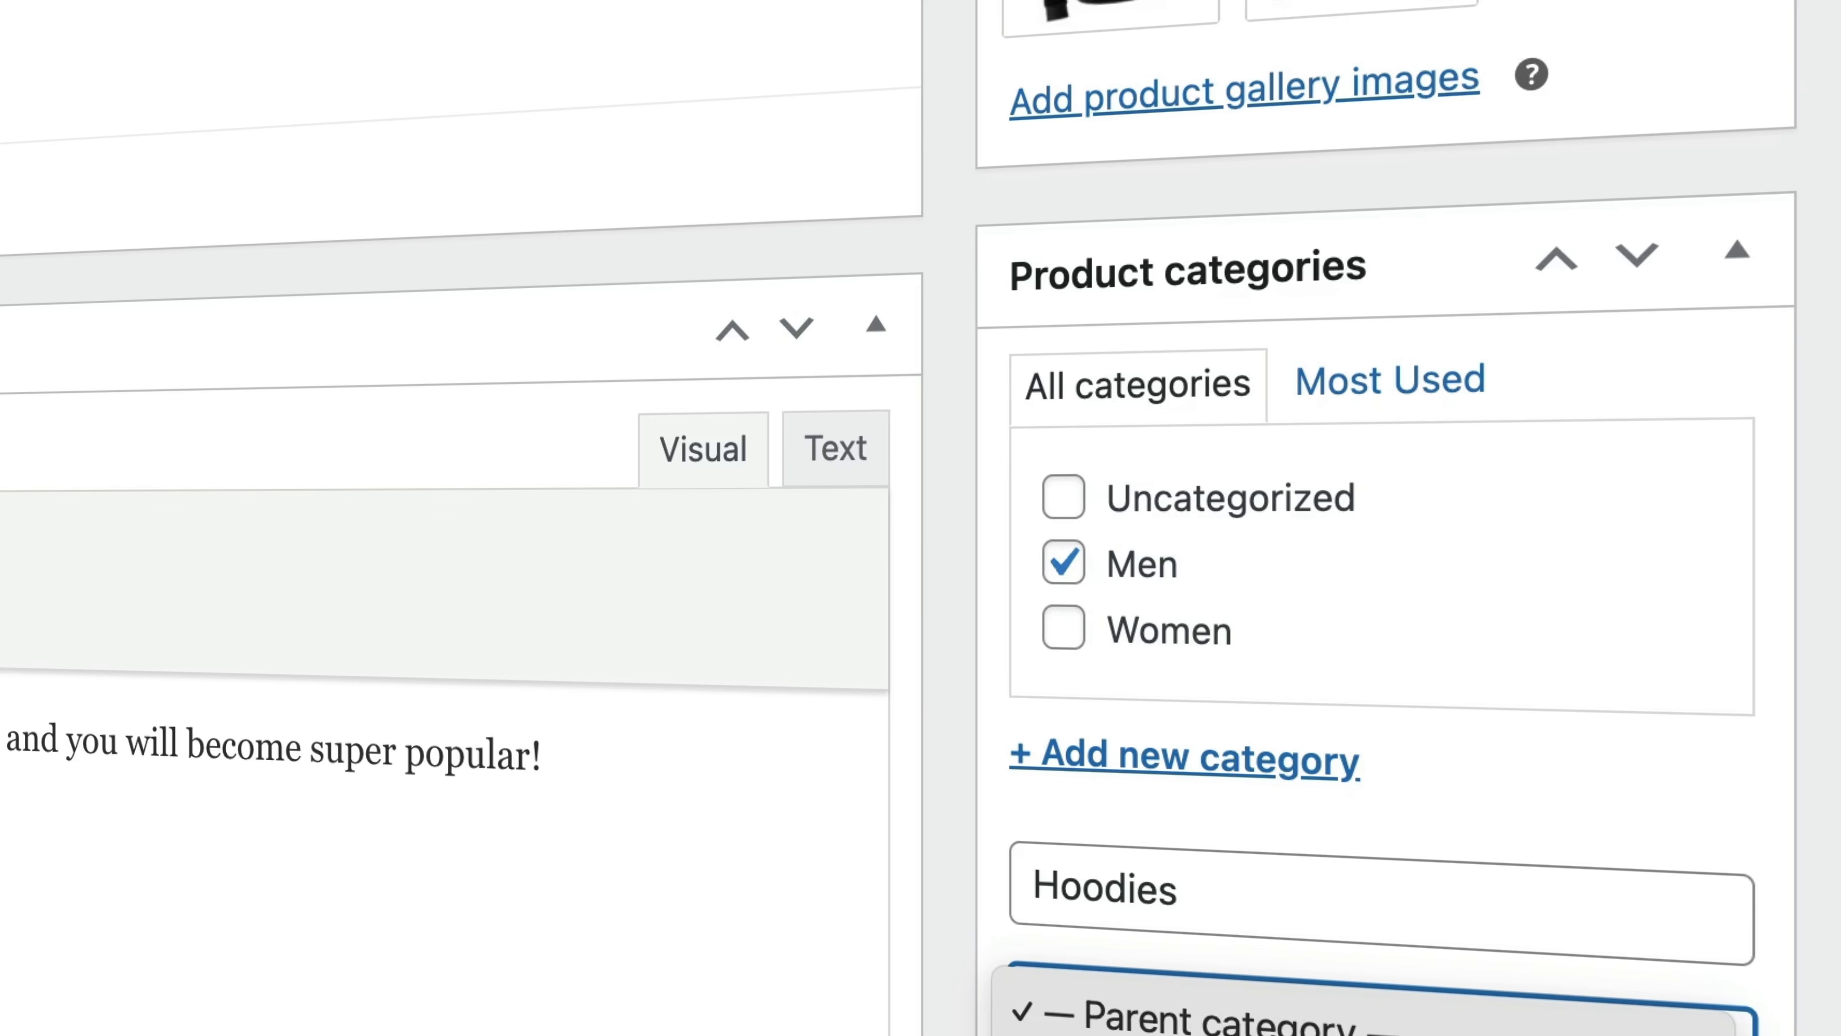
click(1160, 1035)
click(1160, 1035)
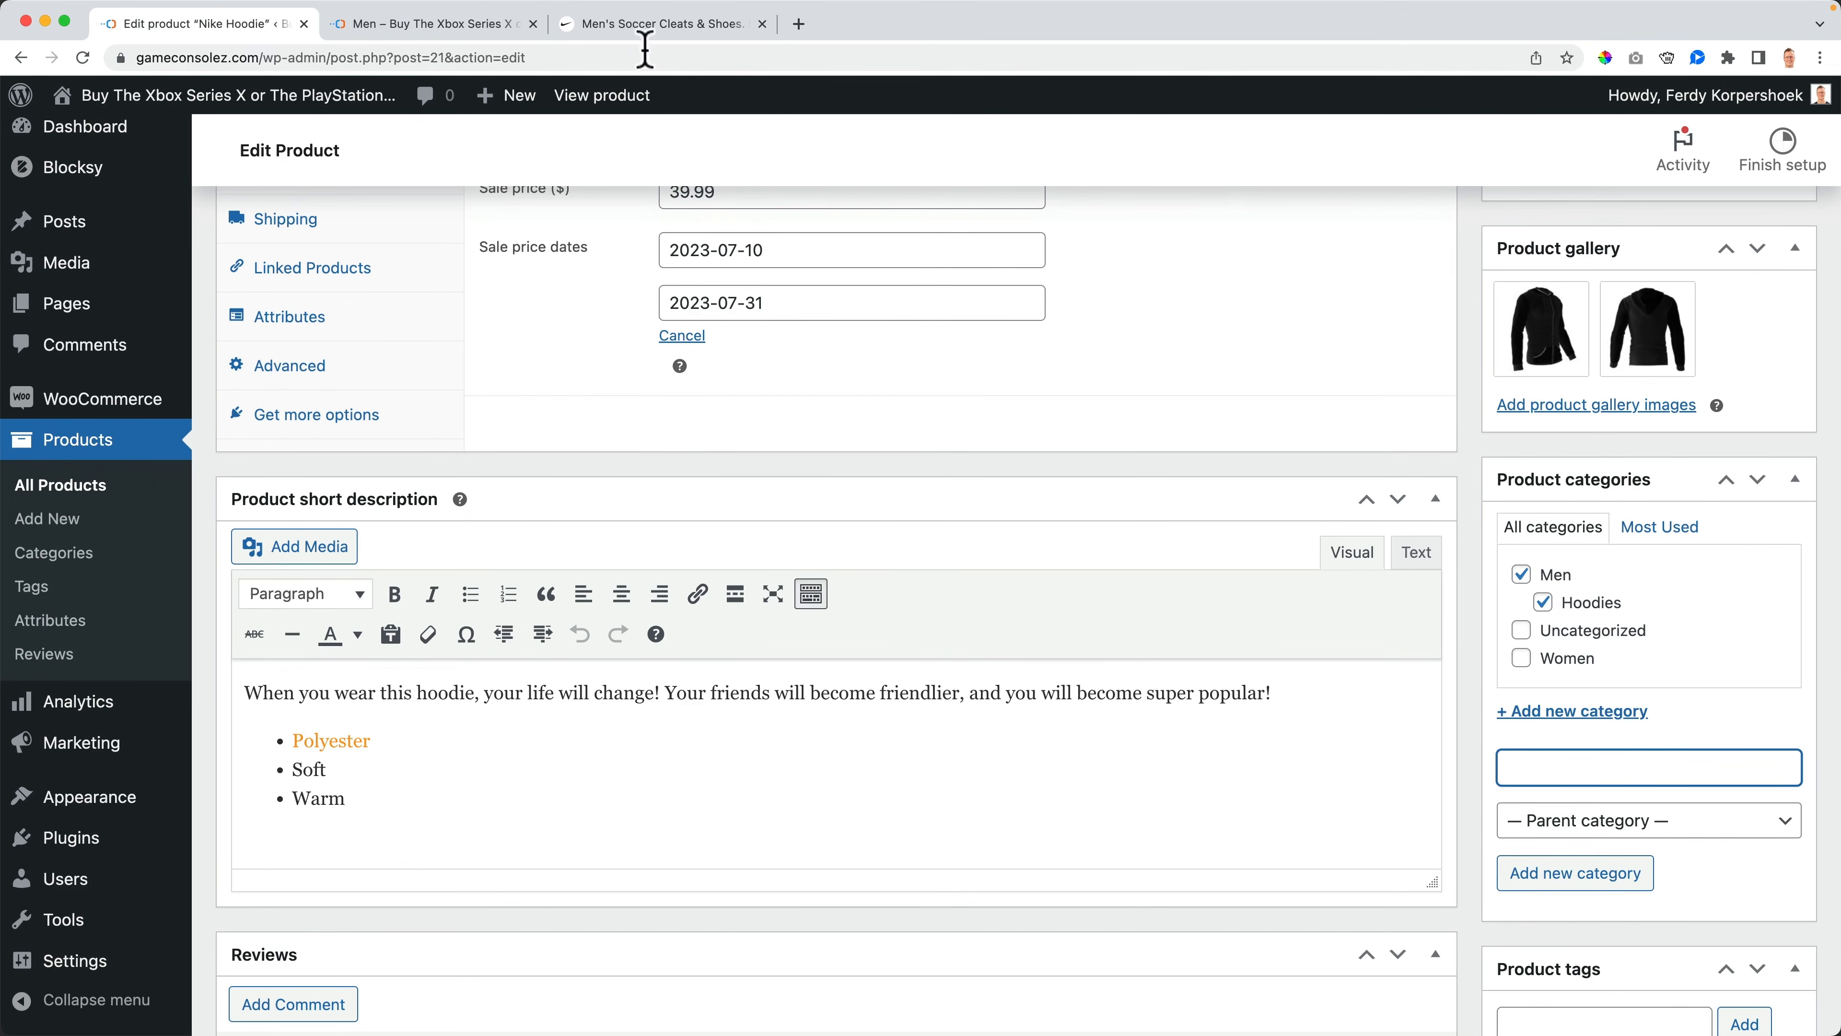
- Glance at the Nike men's menu in the Nike tab and return to the product editor
click(644, 30)
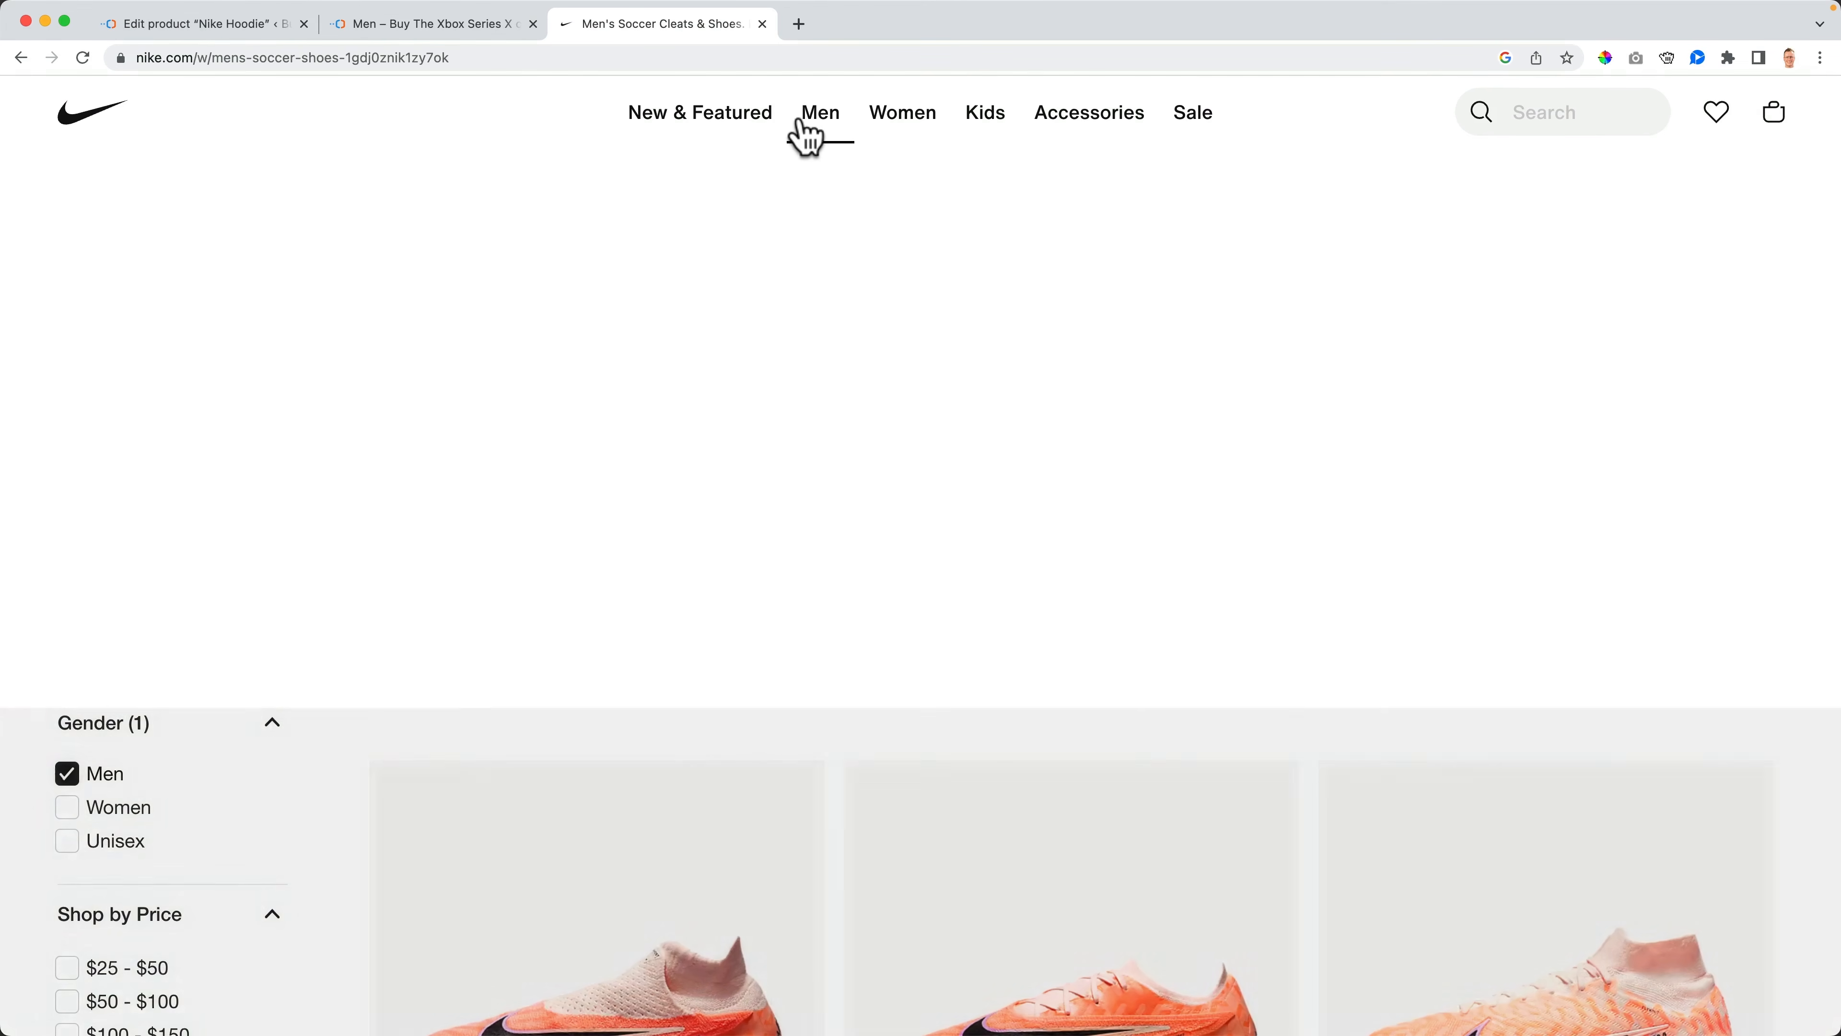
mouse_move(813, 131)
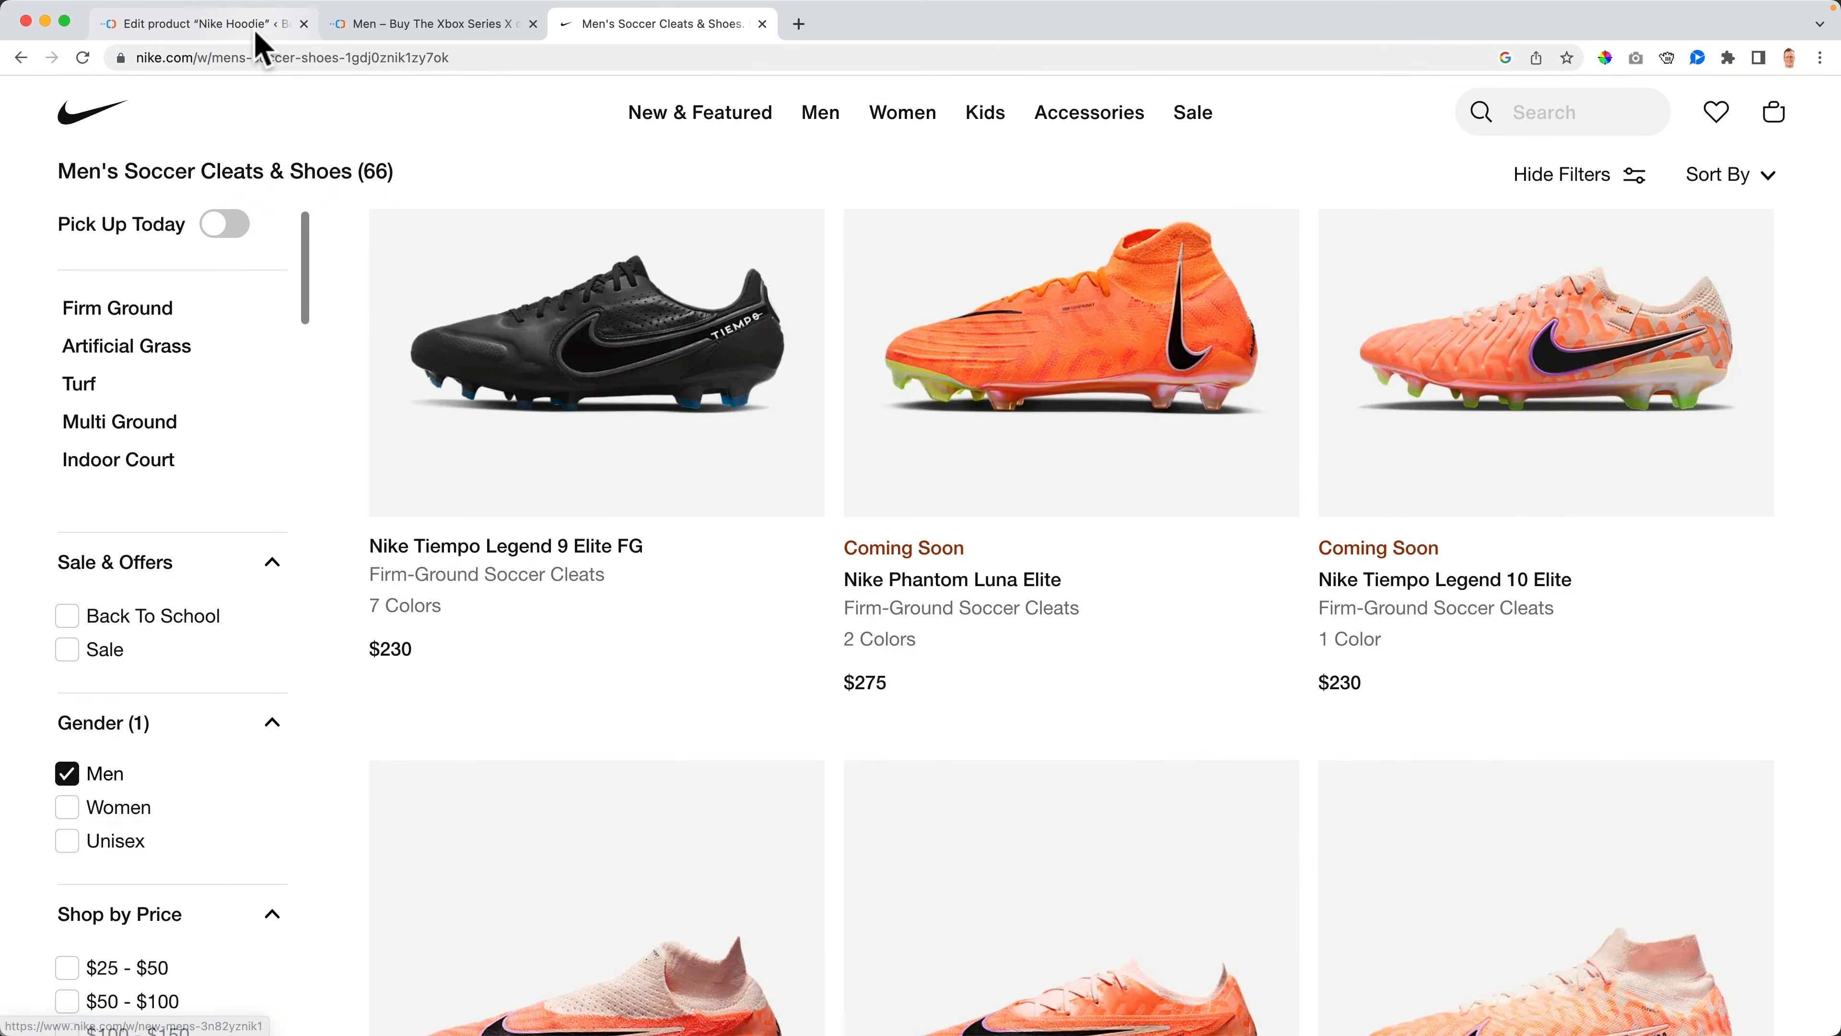
click(258, 37)
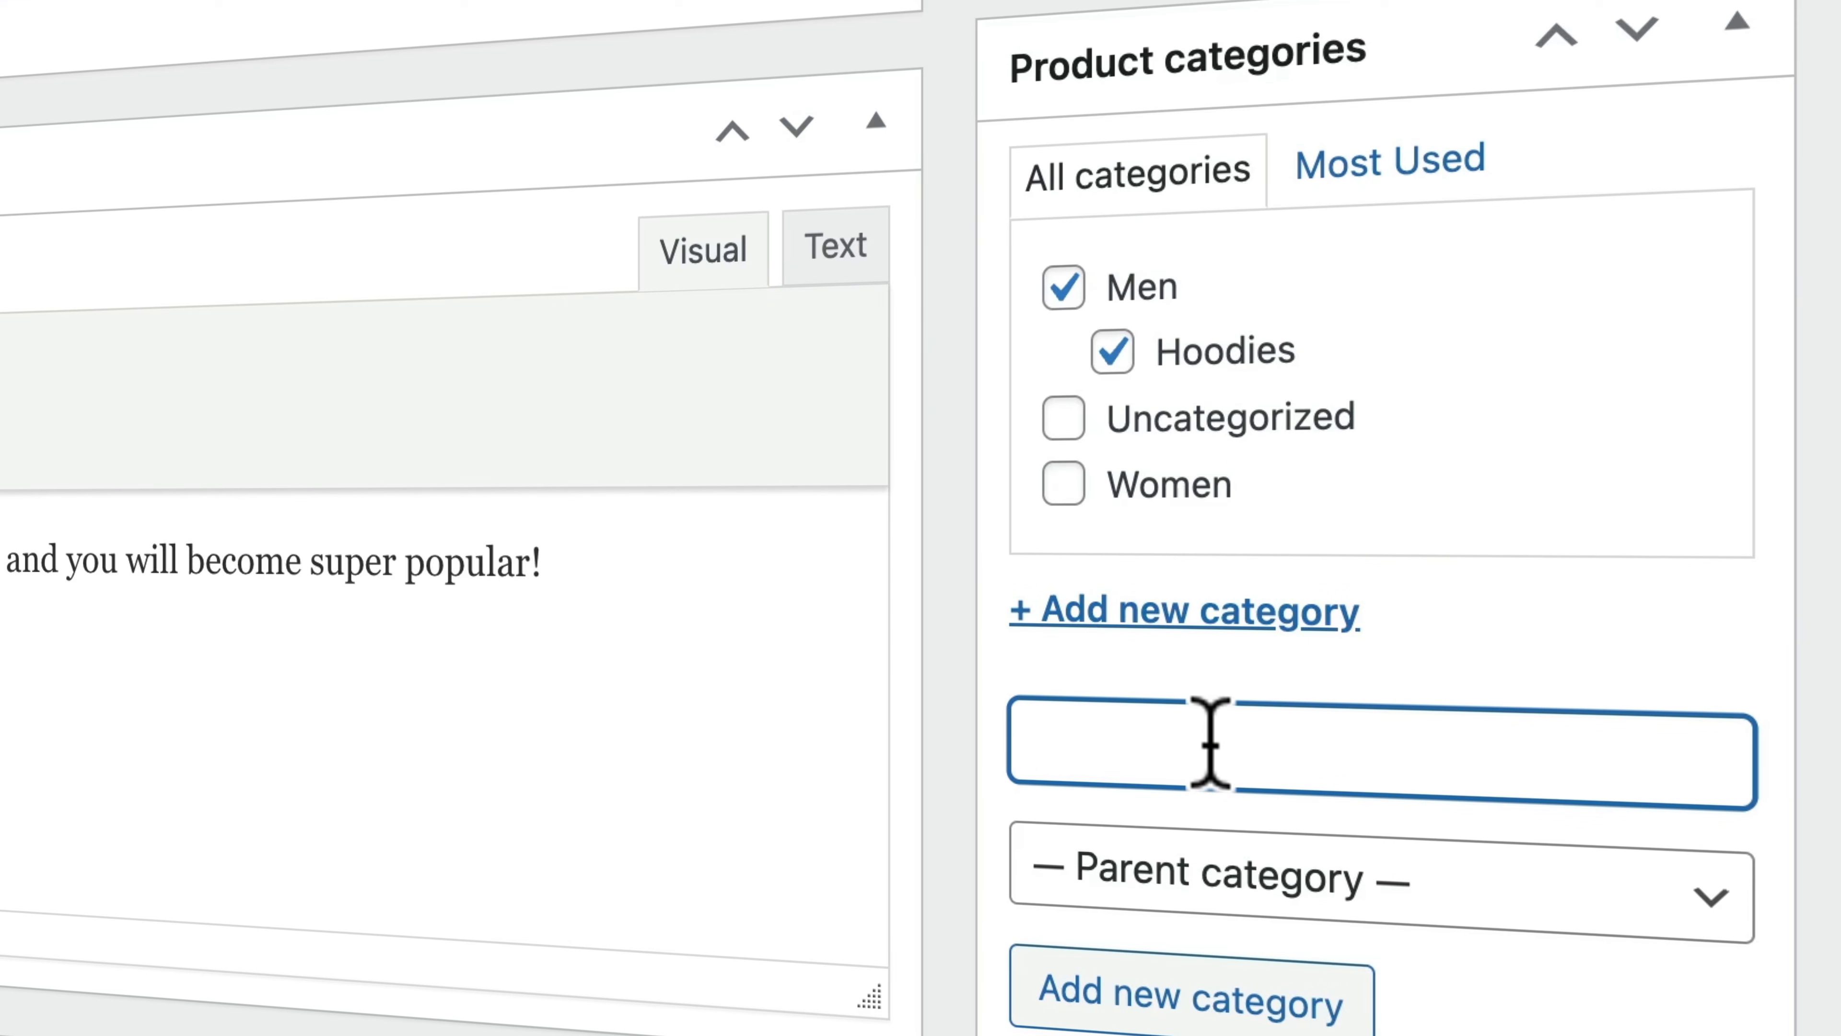
- Add a new product category named Lifestyle with Hoodies as its parent category
text(Lifestyle)
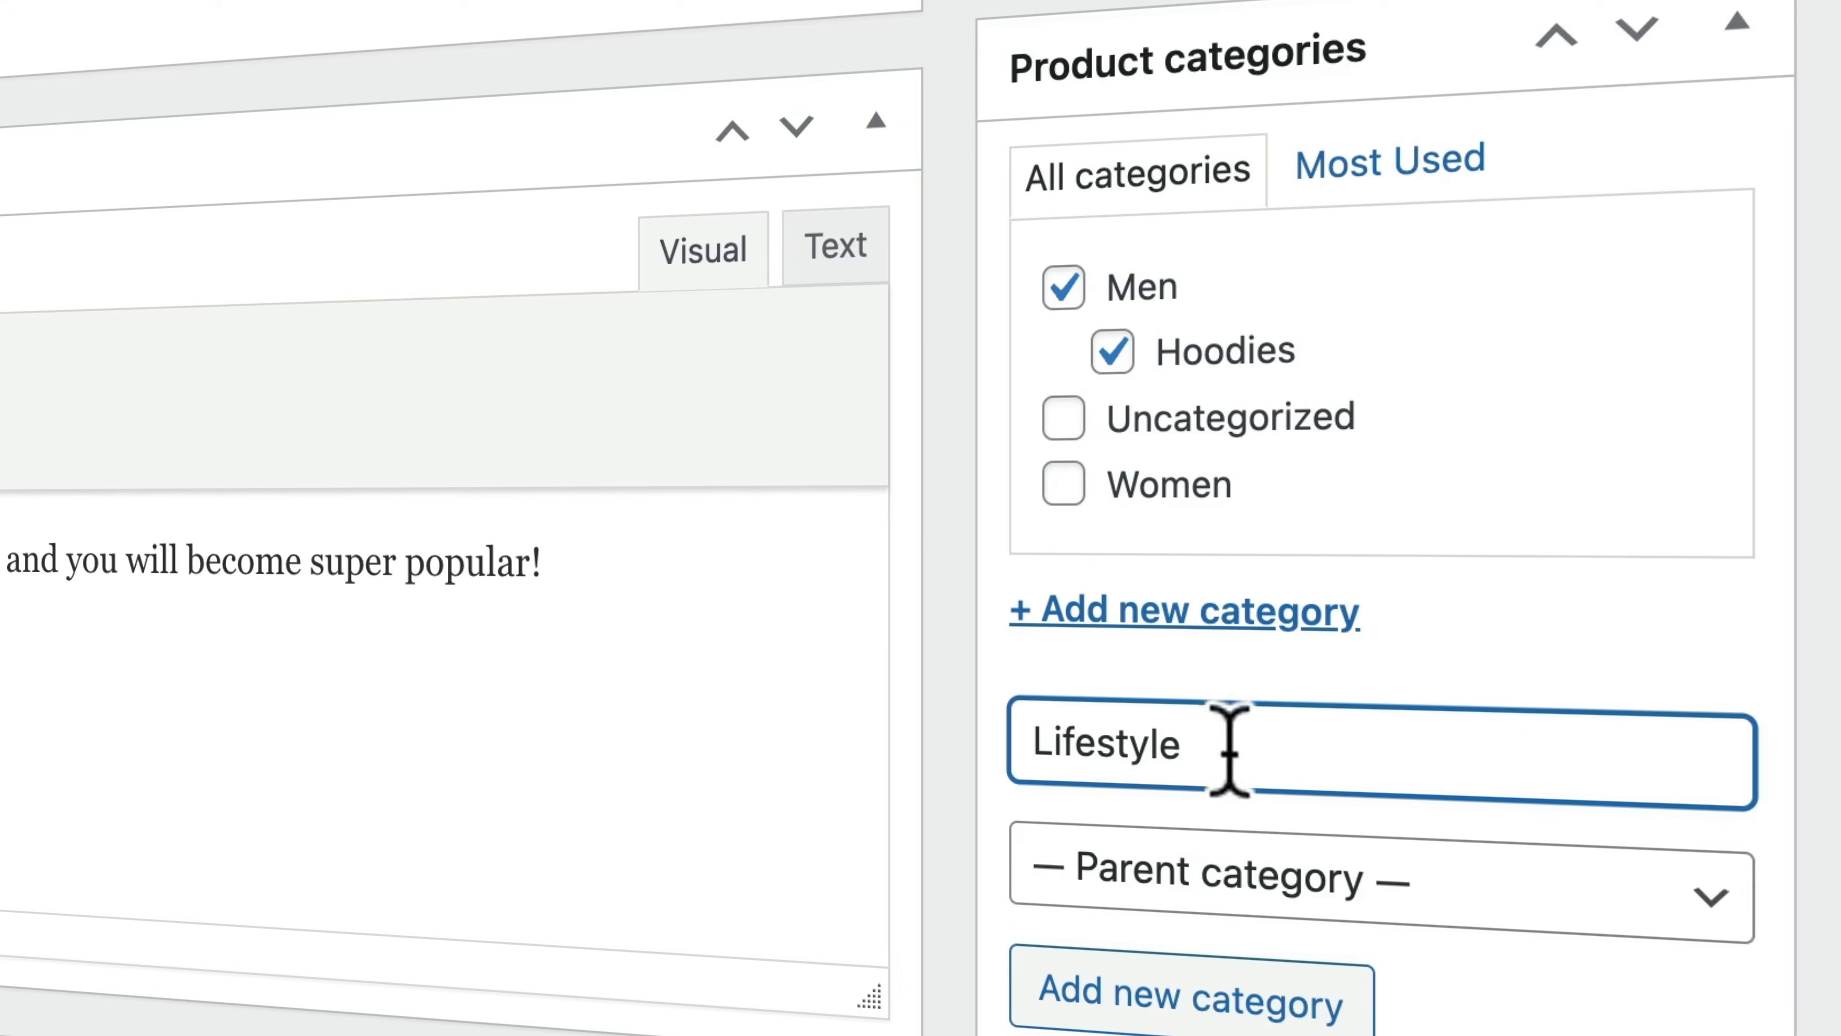
click(1225, 862)
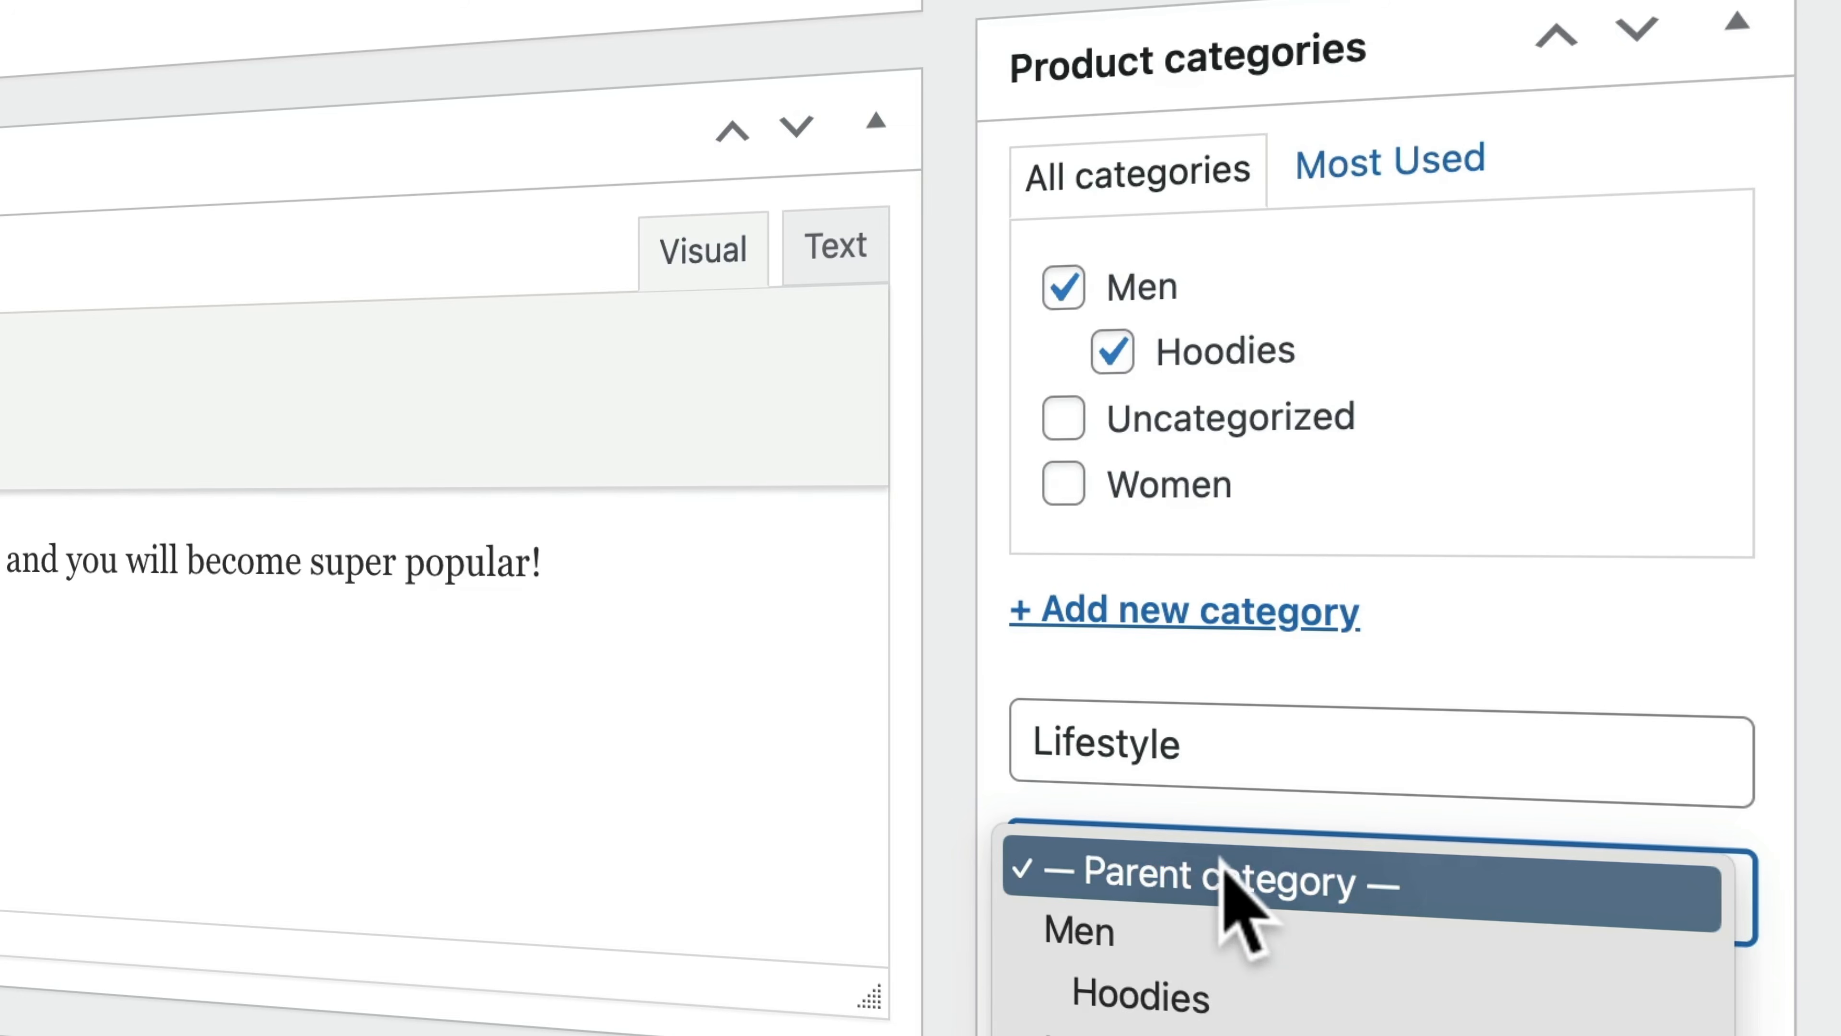
click(1170, 992)
click(1083, 998)
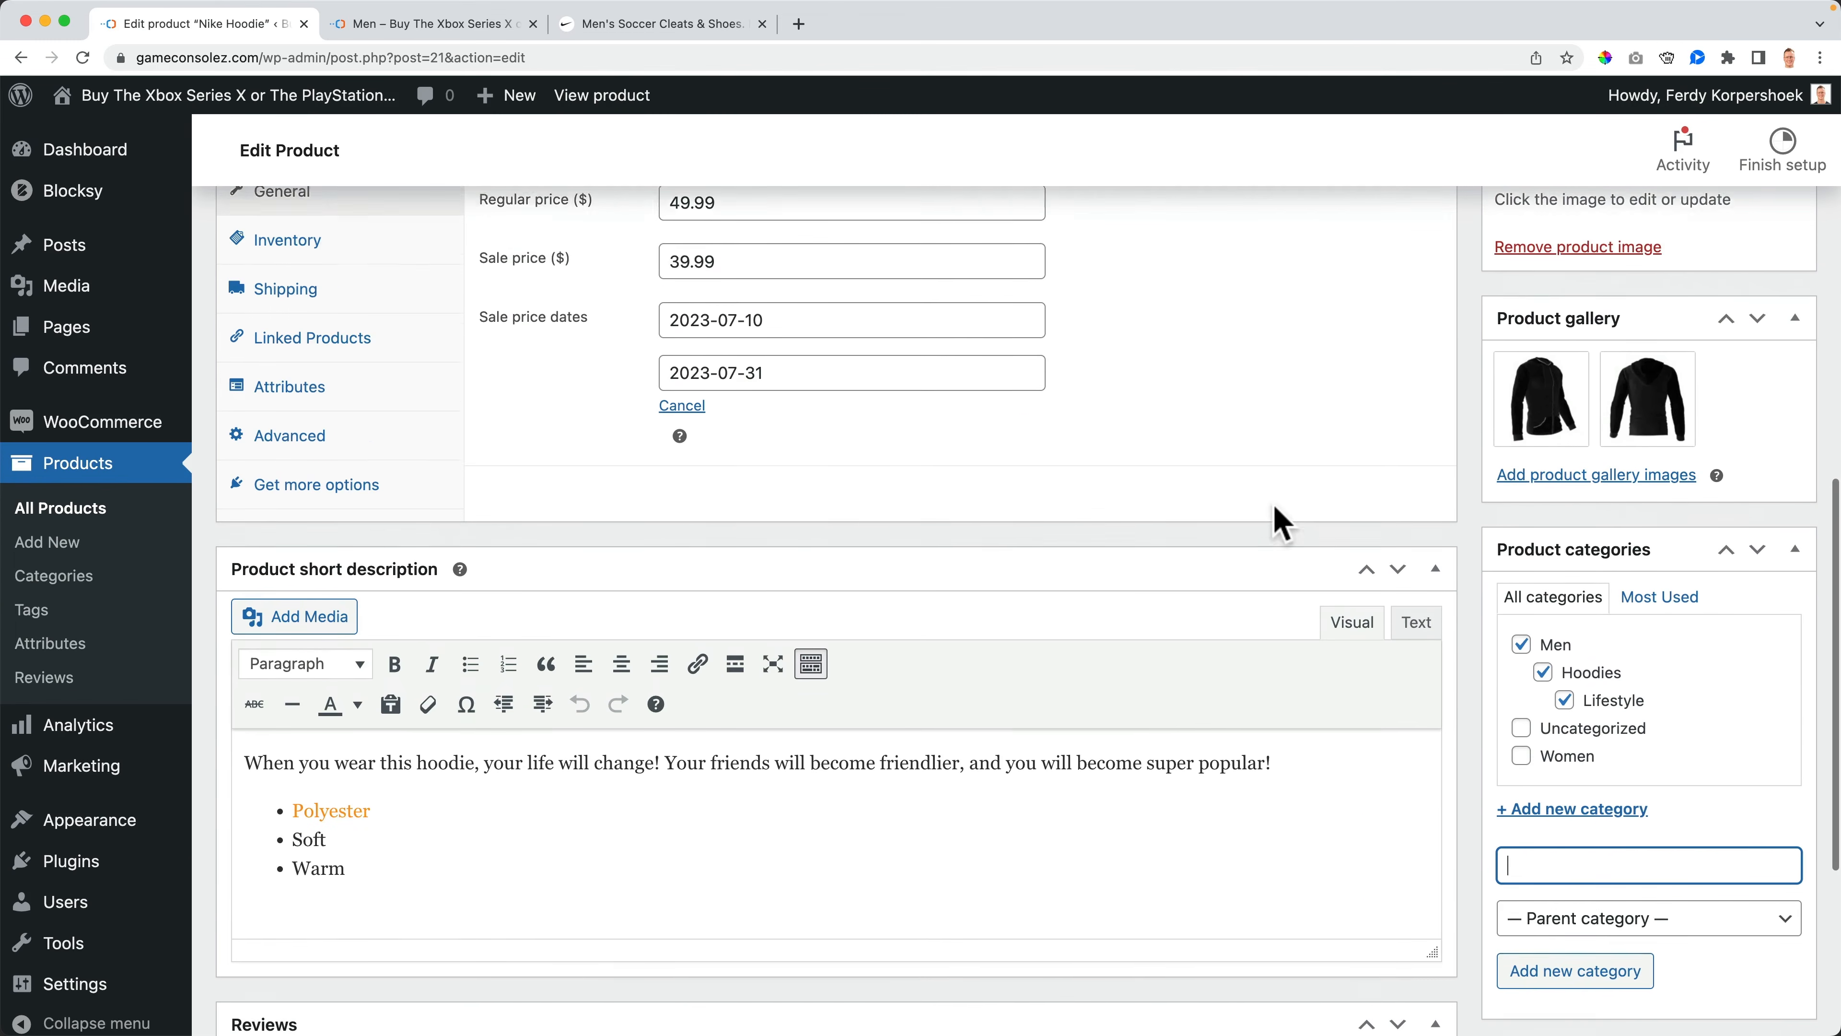
- Update the Nike Hoodie product to save the new categories
scroll(1282, 521, up, 3)
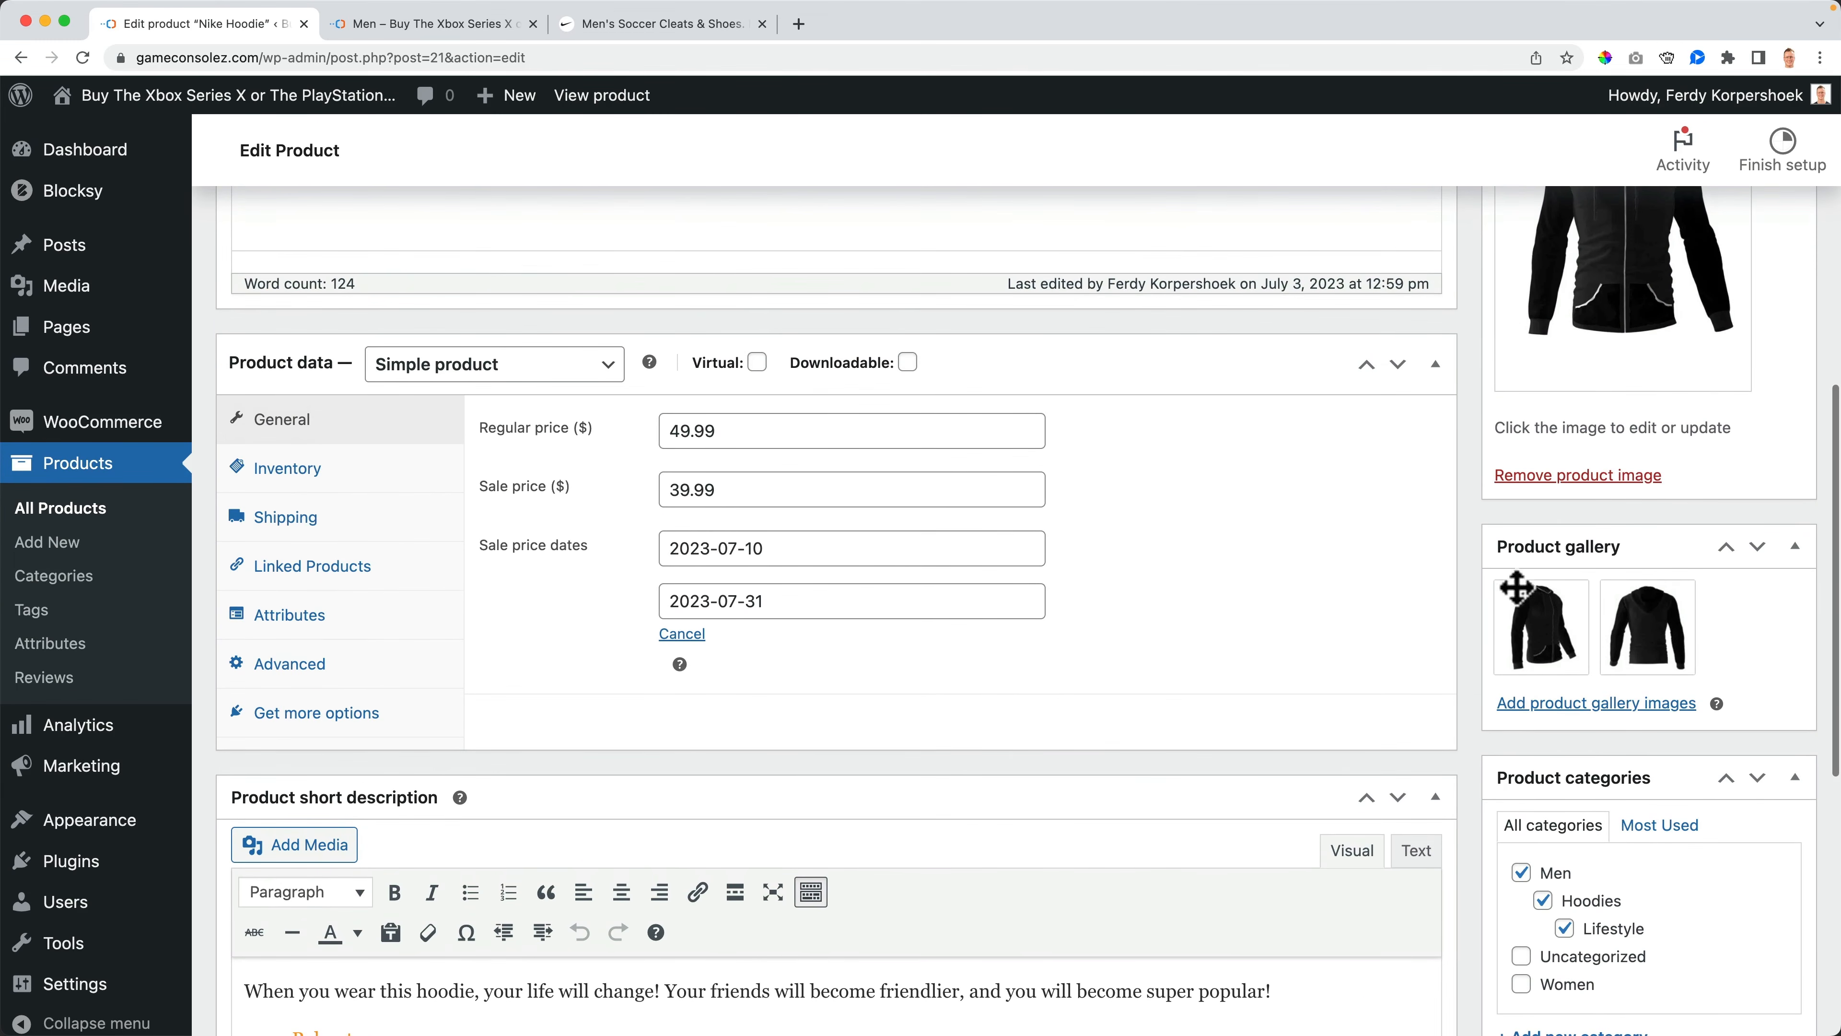
scroll(1602, 790, up, 15)
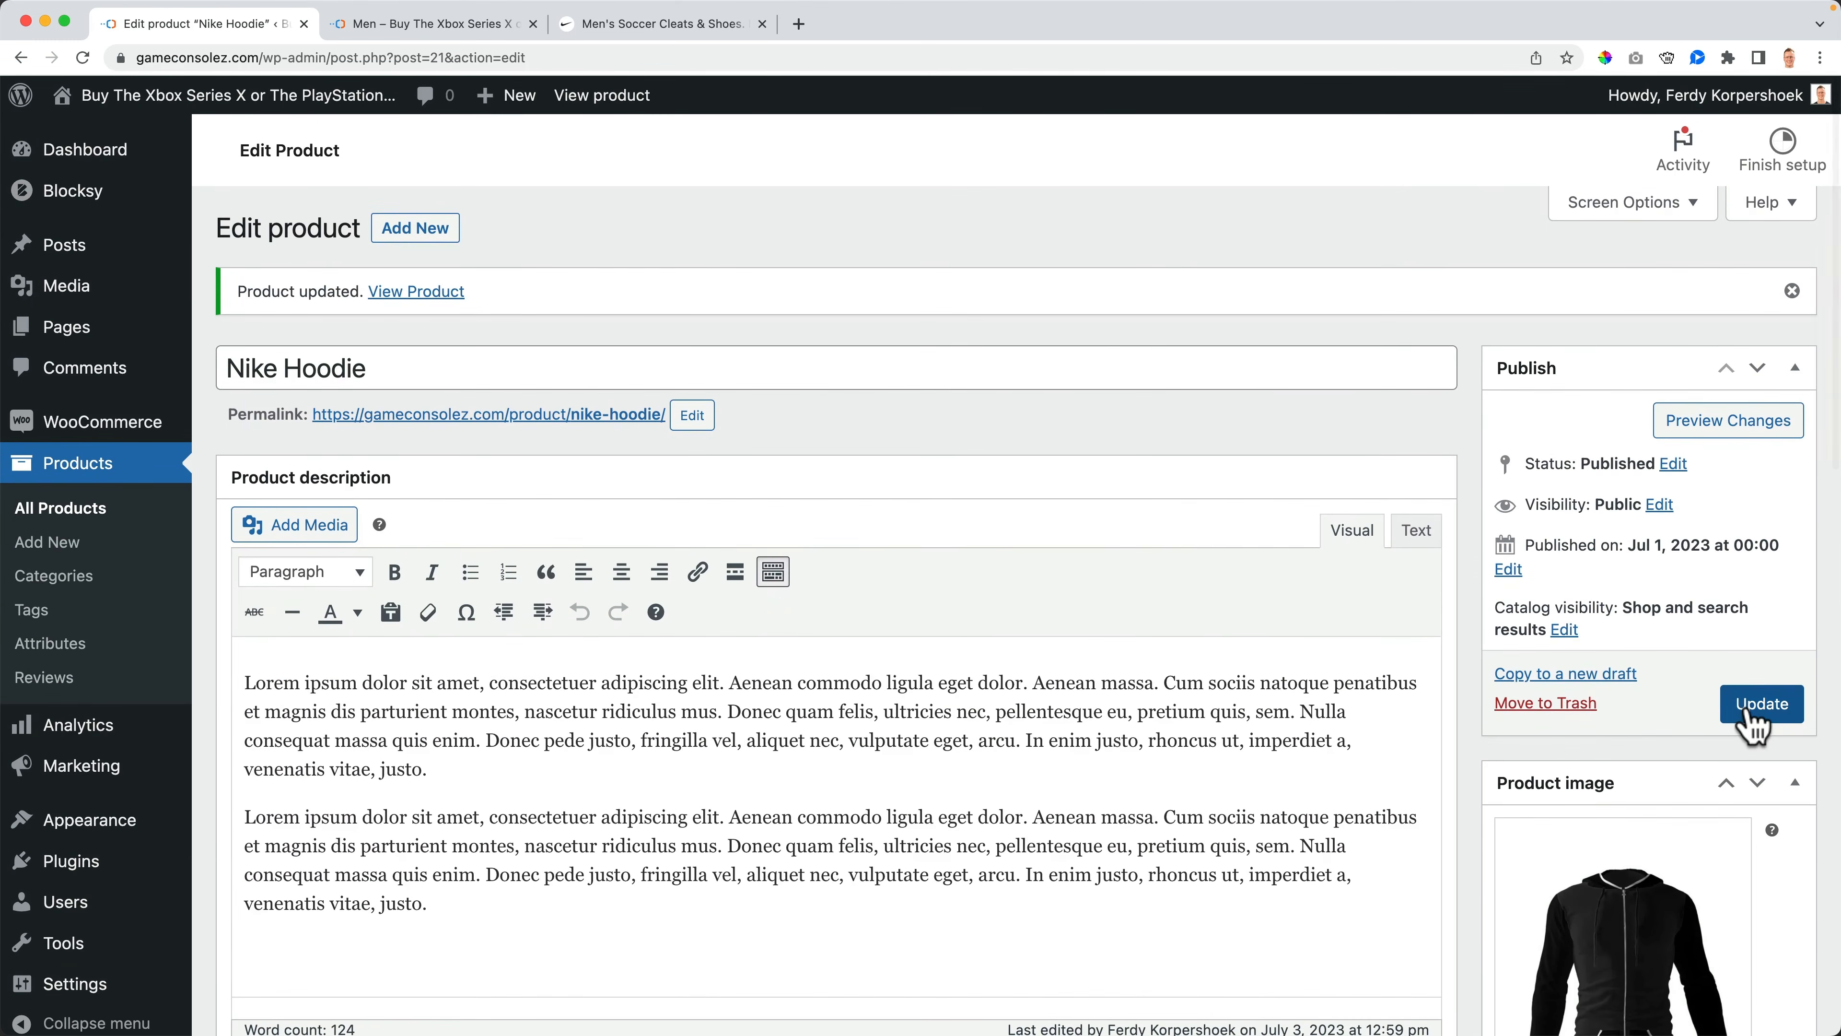
click(1758, 708)
- Switch to the storefront tab and open the Nike Hoodie product page from the Men category
click(421, 24)
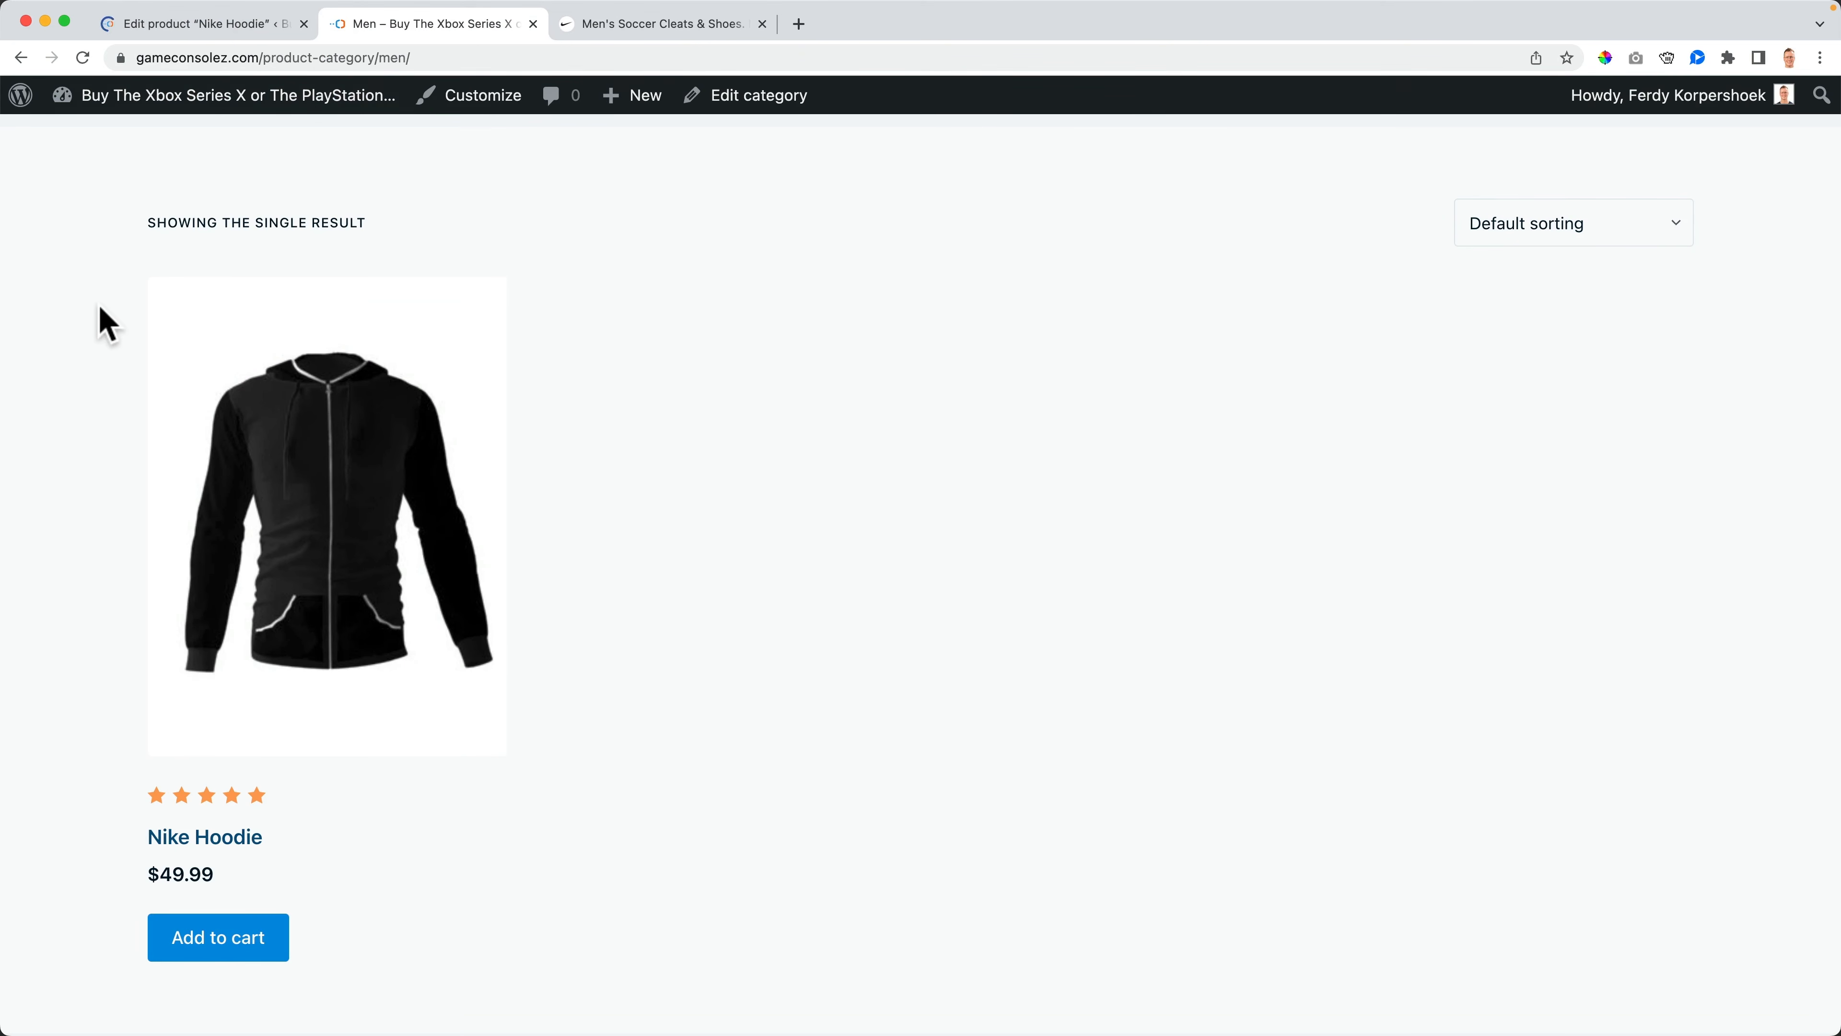
click(259, 385)
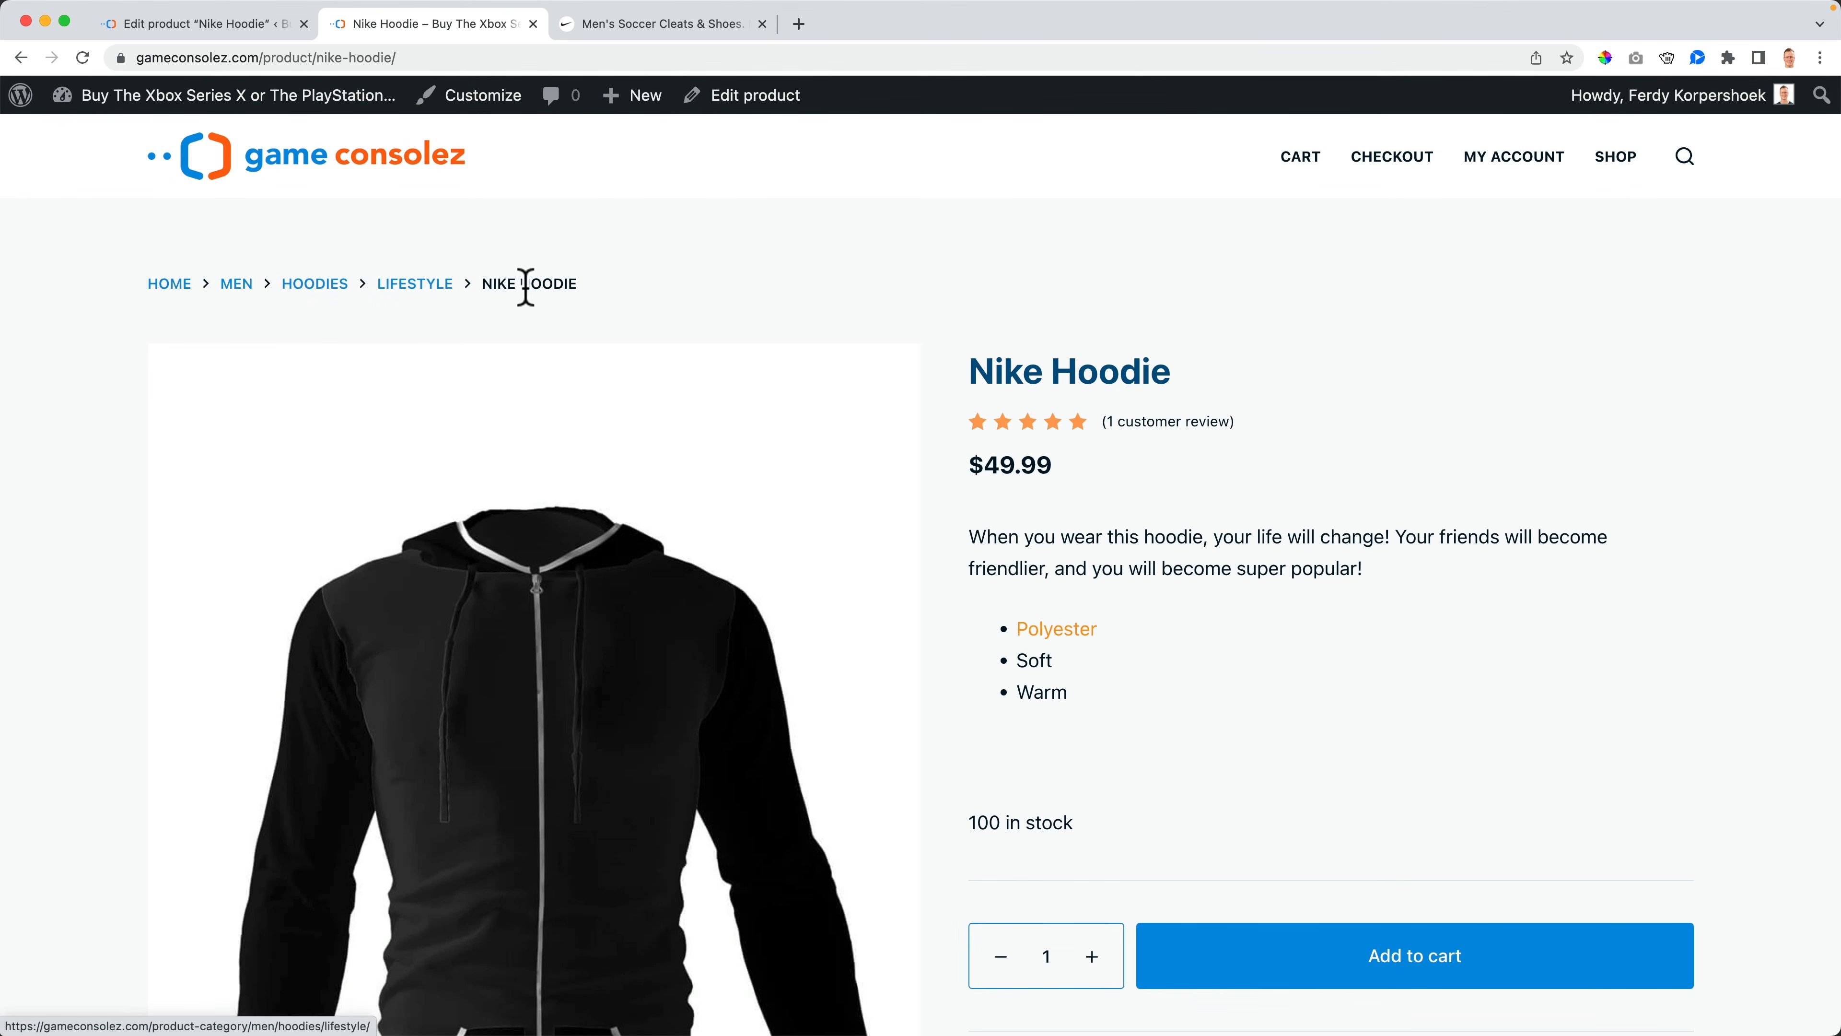
- Check the product's breadcrumb links to the Men, Hoodies and Lifestyle category pages
click(236, 285)
click(22, 58)
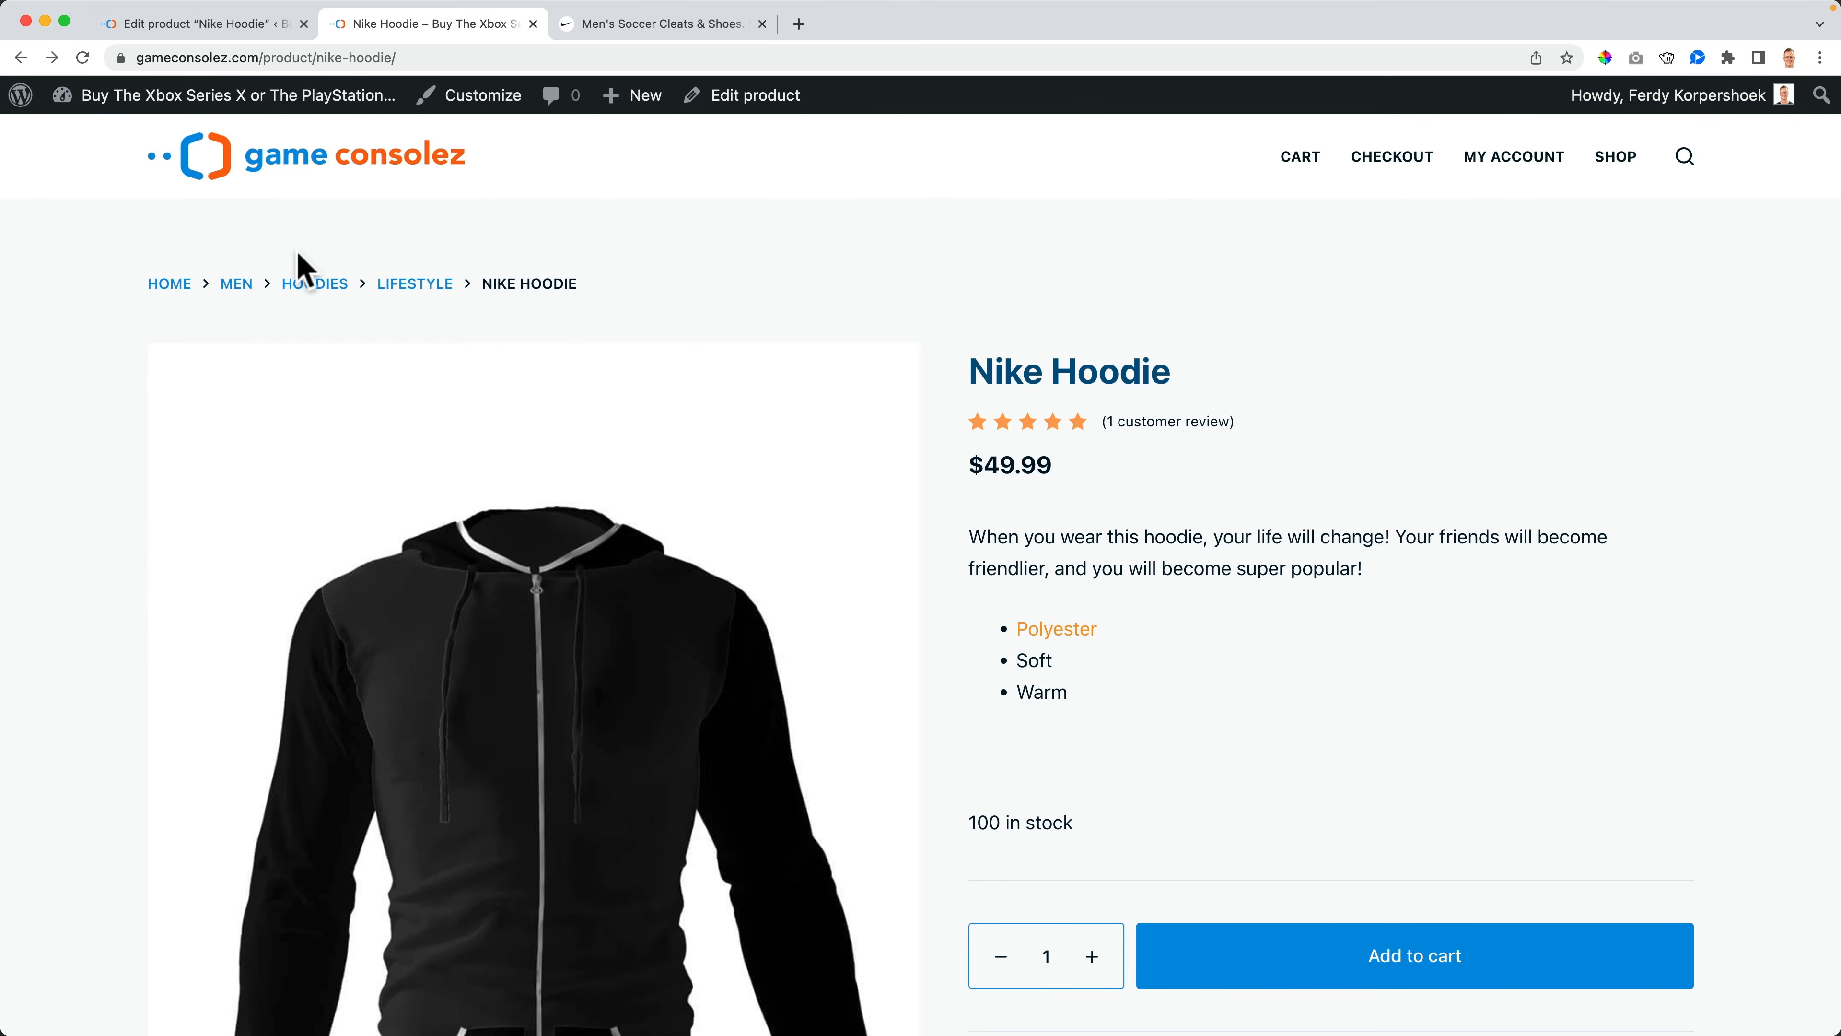
click(323, 287)
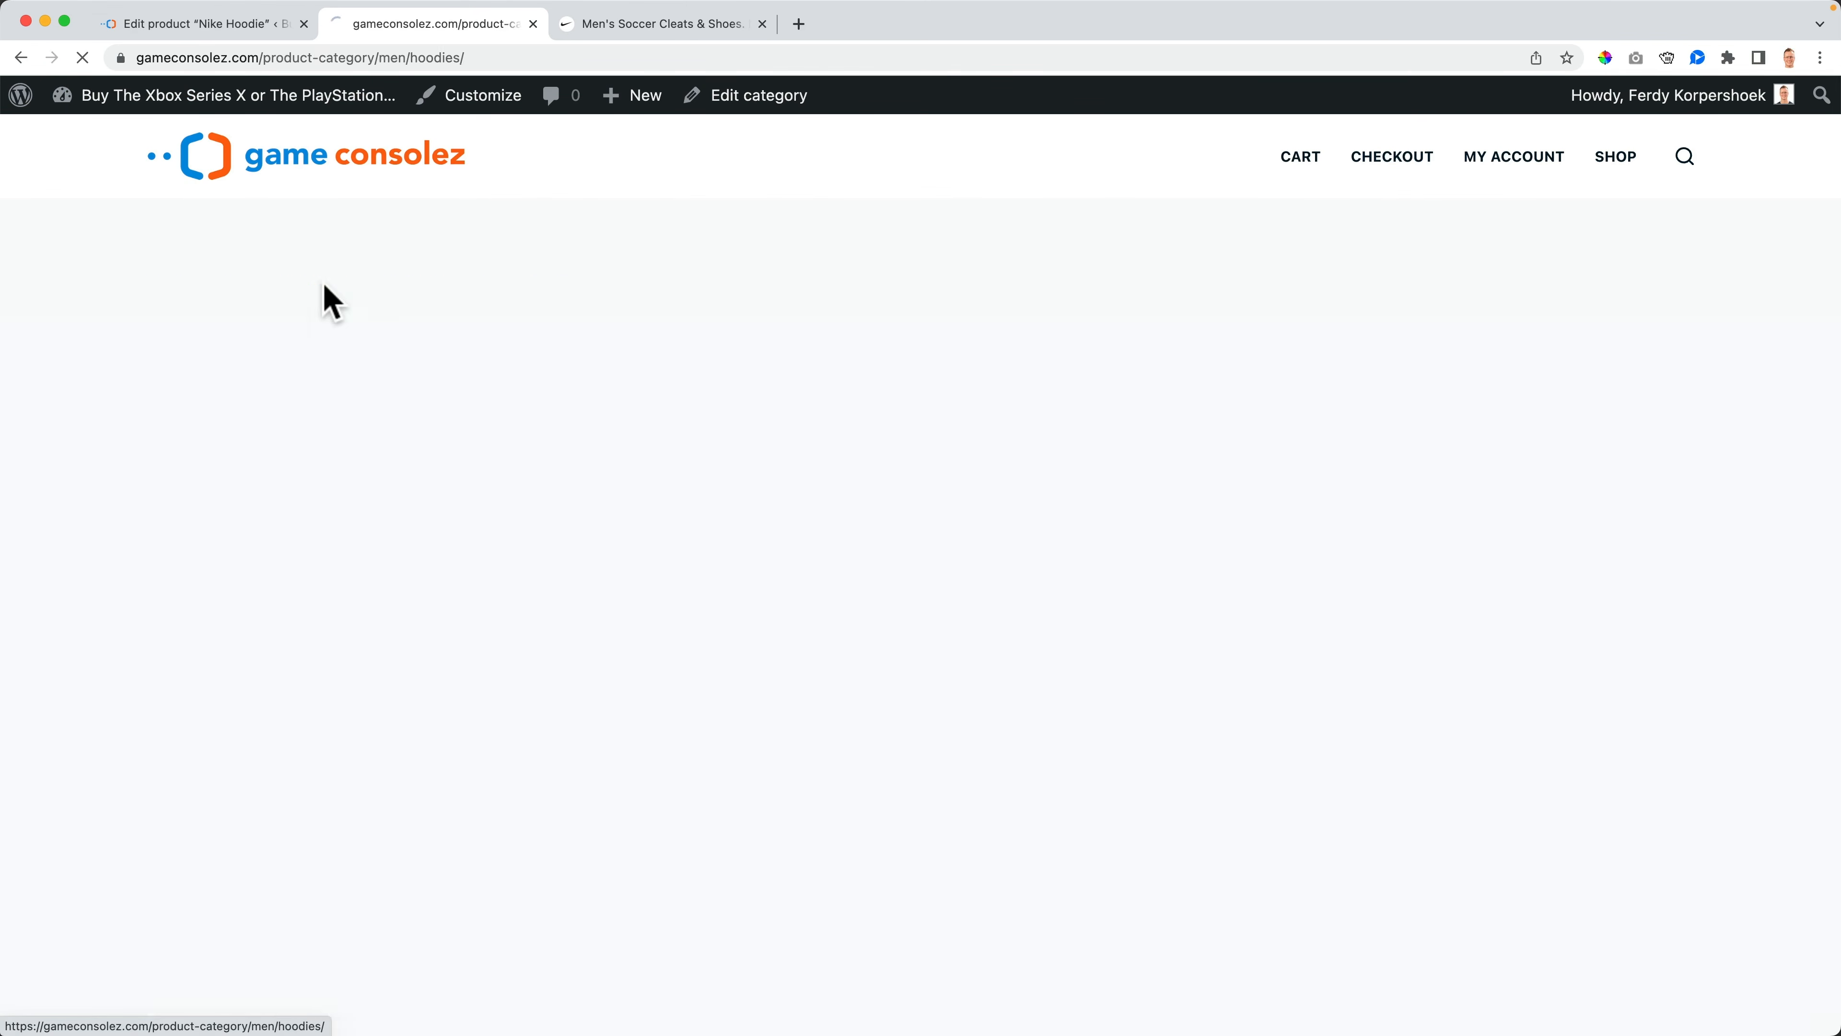
click(21, 58)
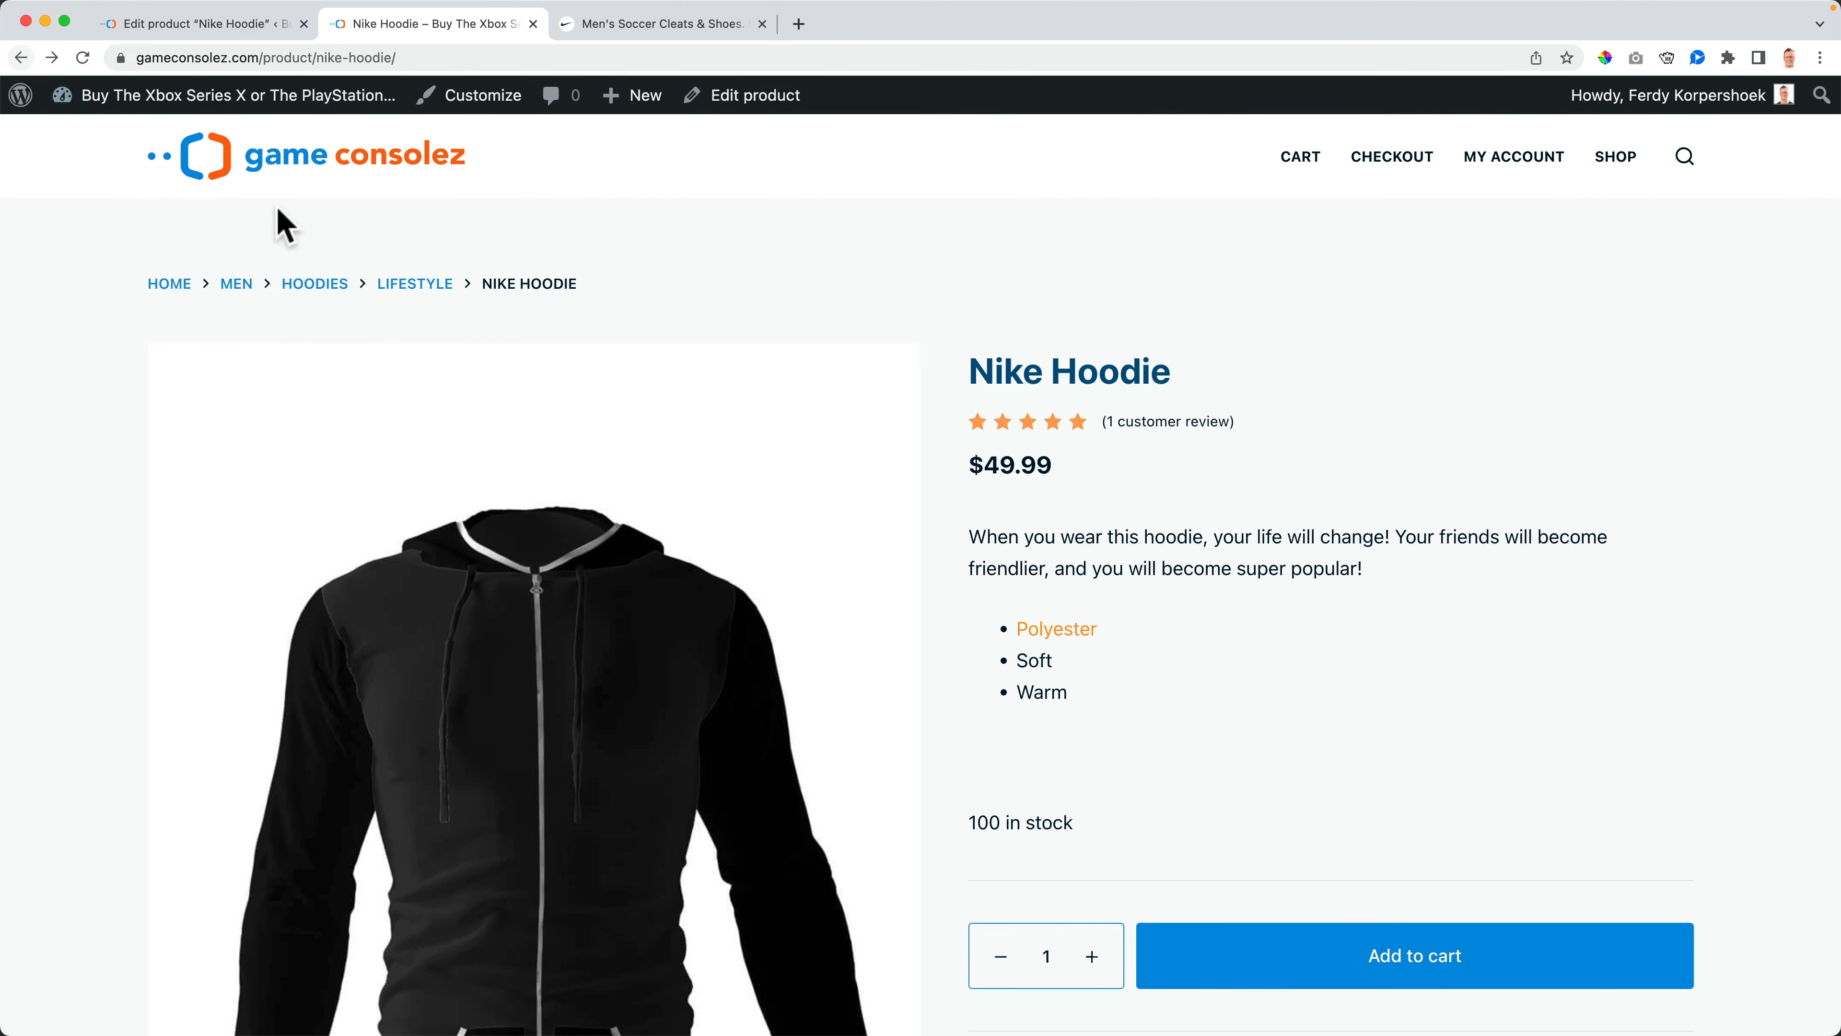
click(431, 285)
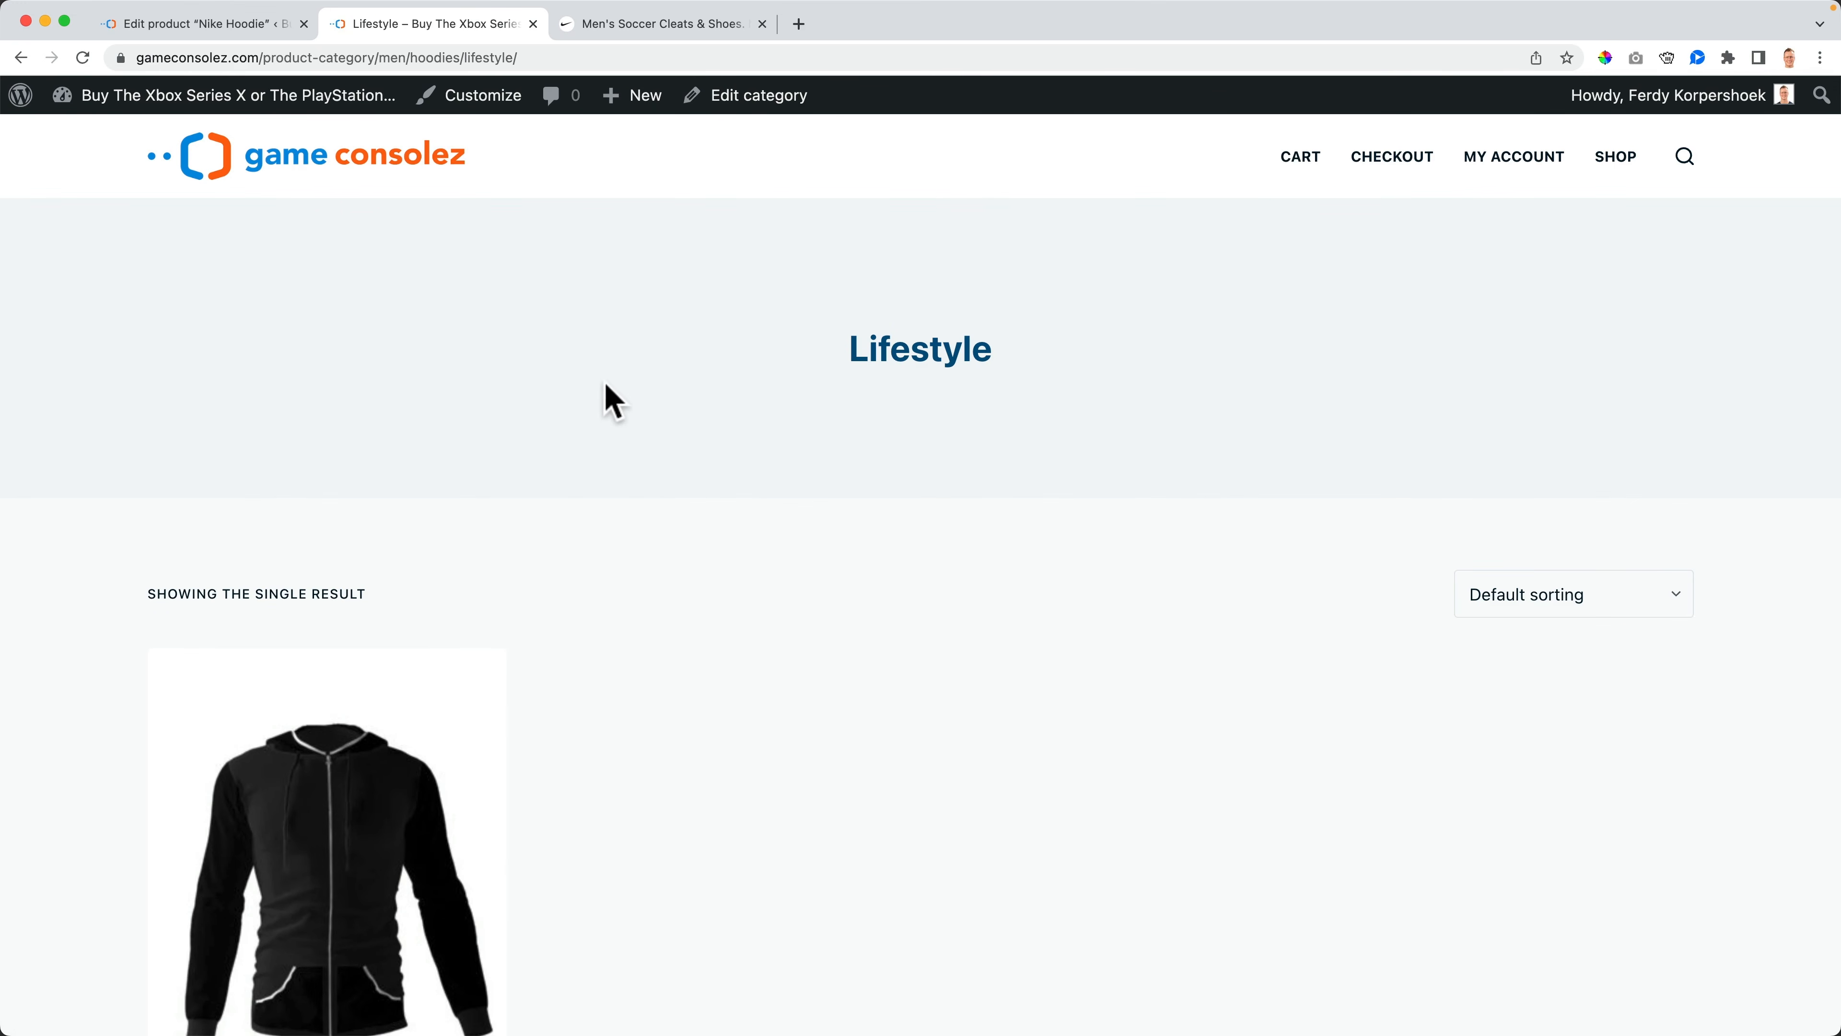
scroll(780, 508, down, 6)
scroll(780, 508, up, 6)
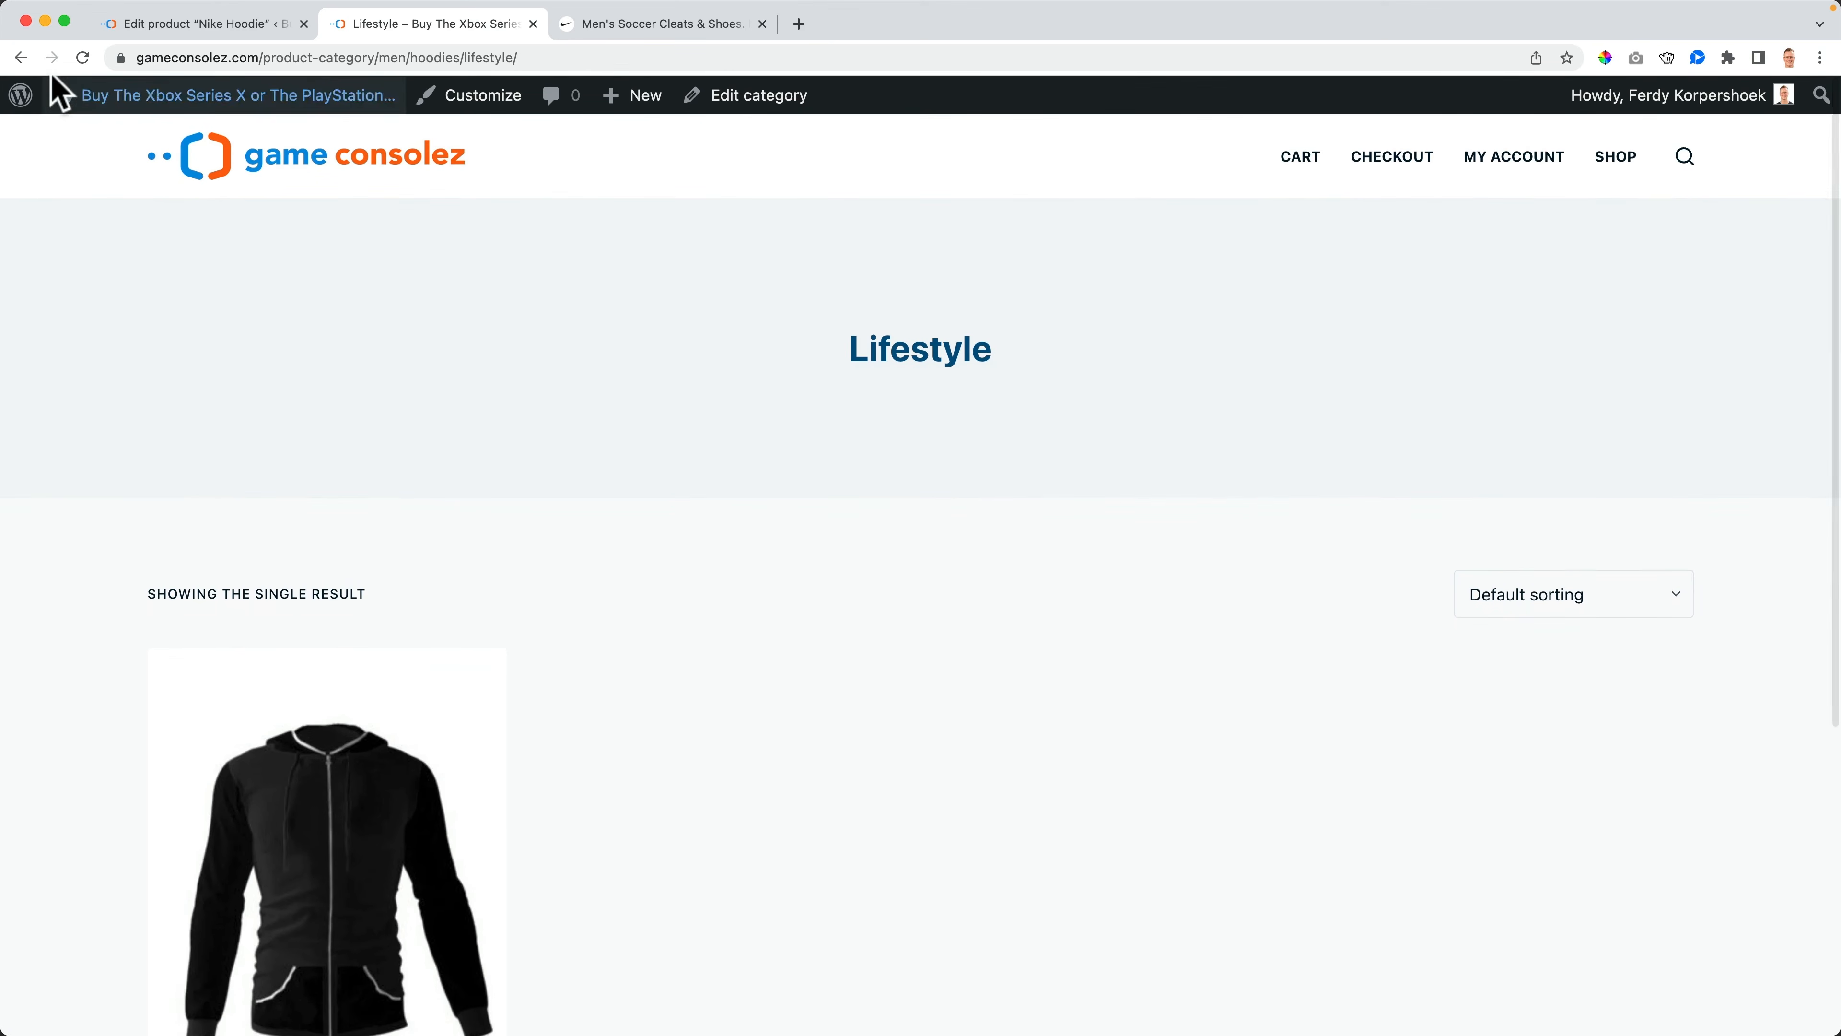
click(22, 58)
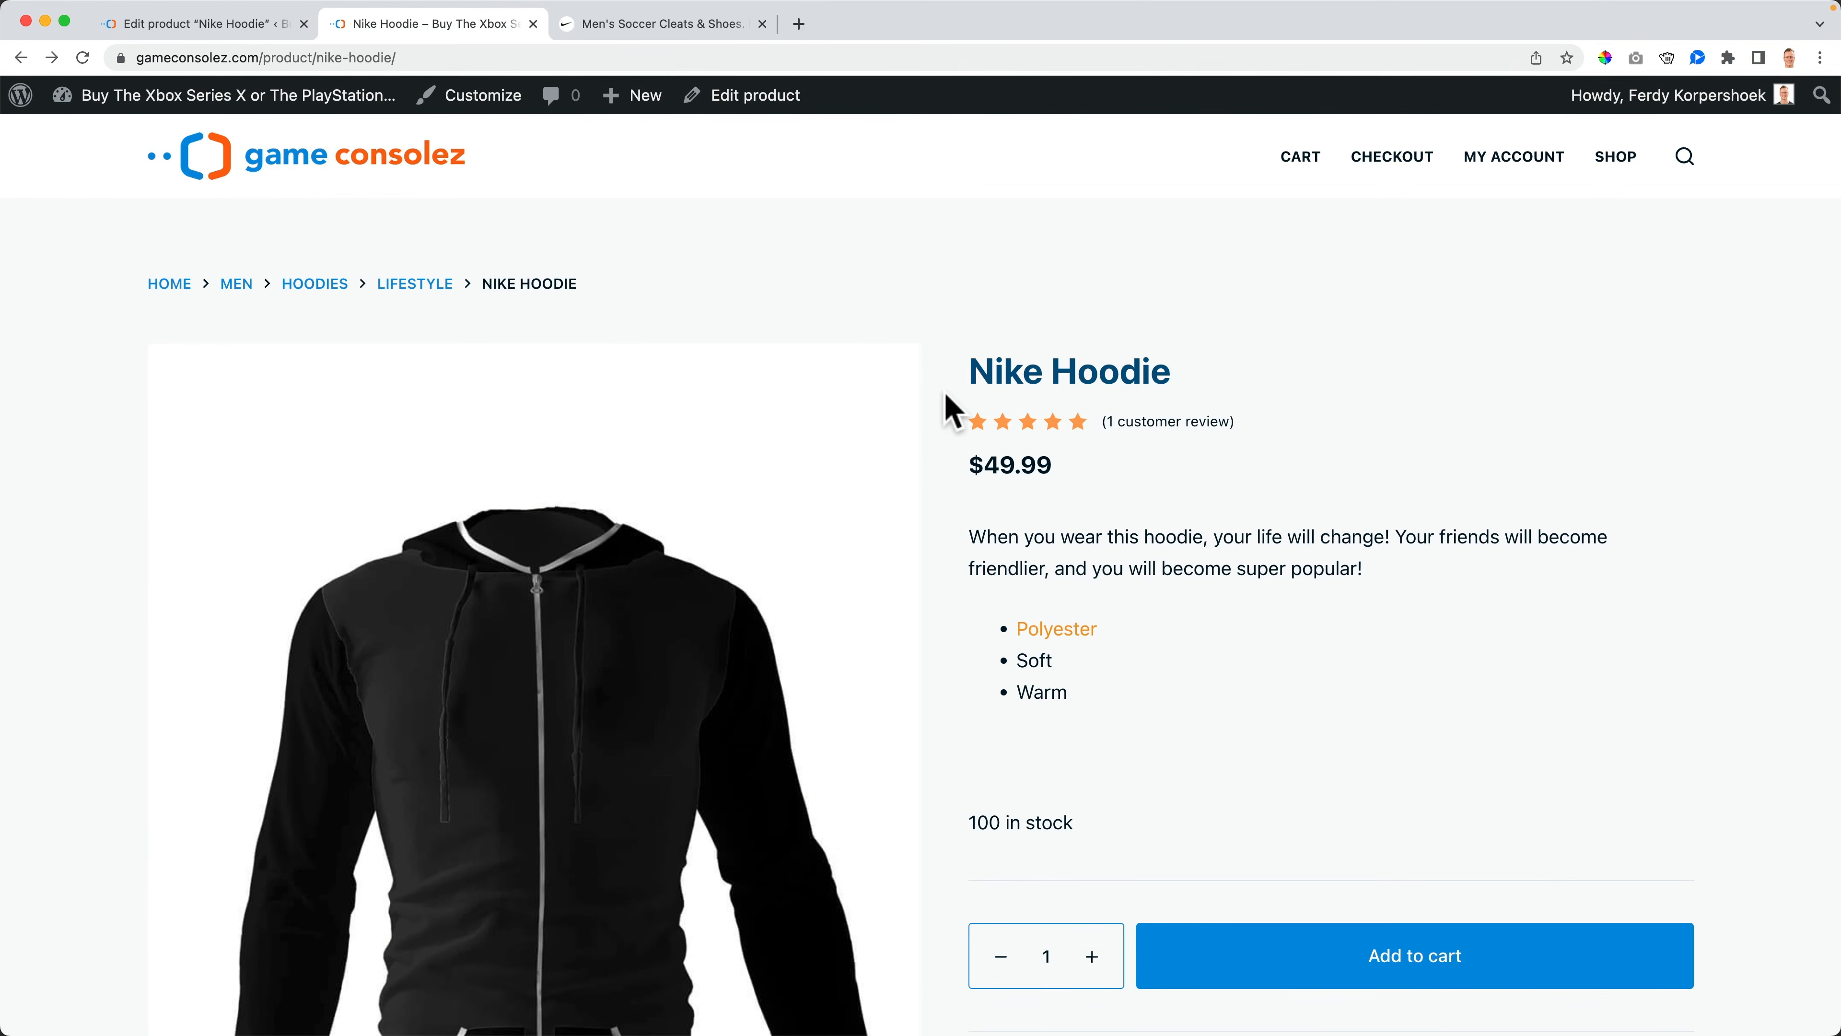
- Delete the Polyester, Soft, Warm bullet list from the product short description
click(193, 26)
scroll(1559, 693, down, 15)
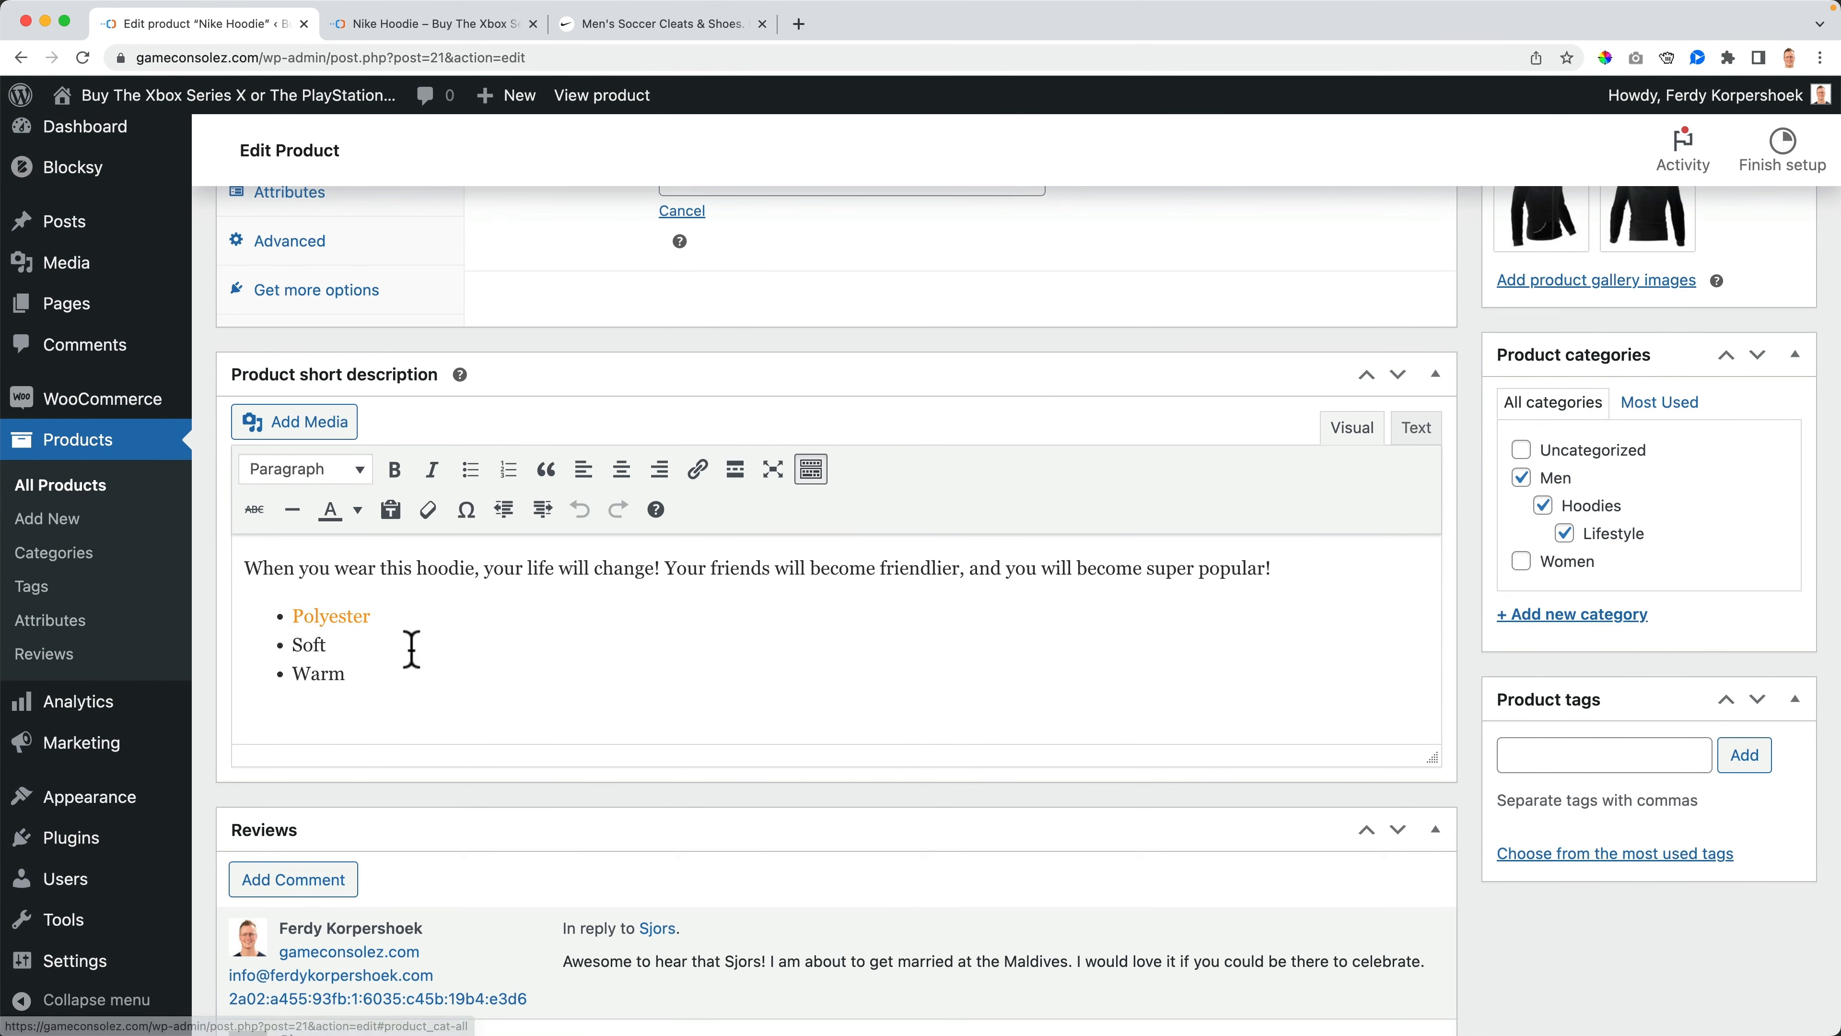
drag(382, 678, 279, 609)
key(BackSpace)
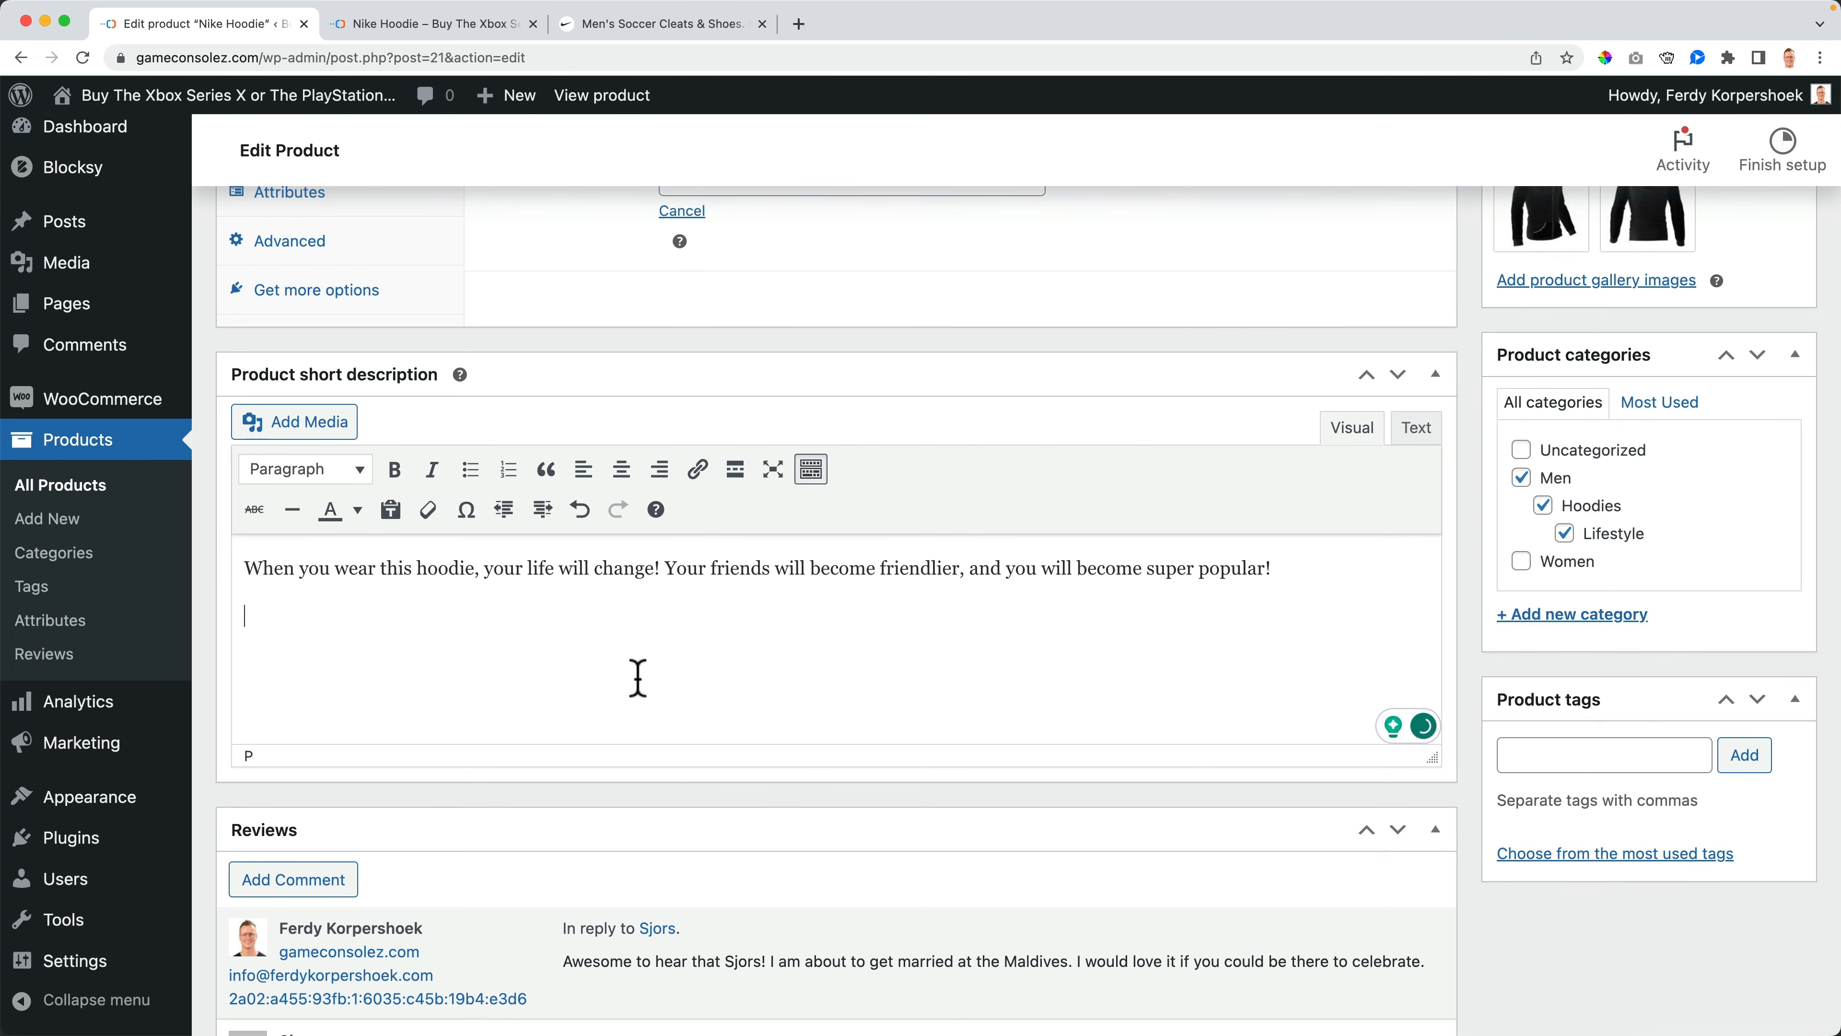
- Add the product tags Black, Hoodie and Cotton and update the product
scroll(1617, 580, down, 1)
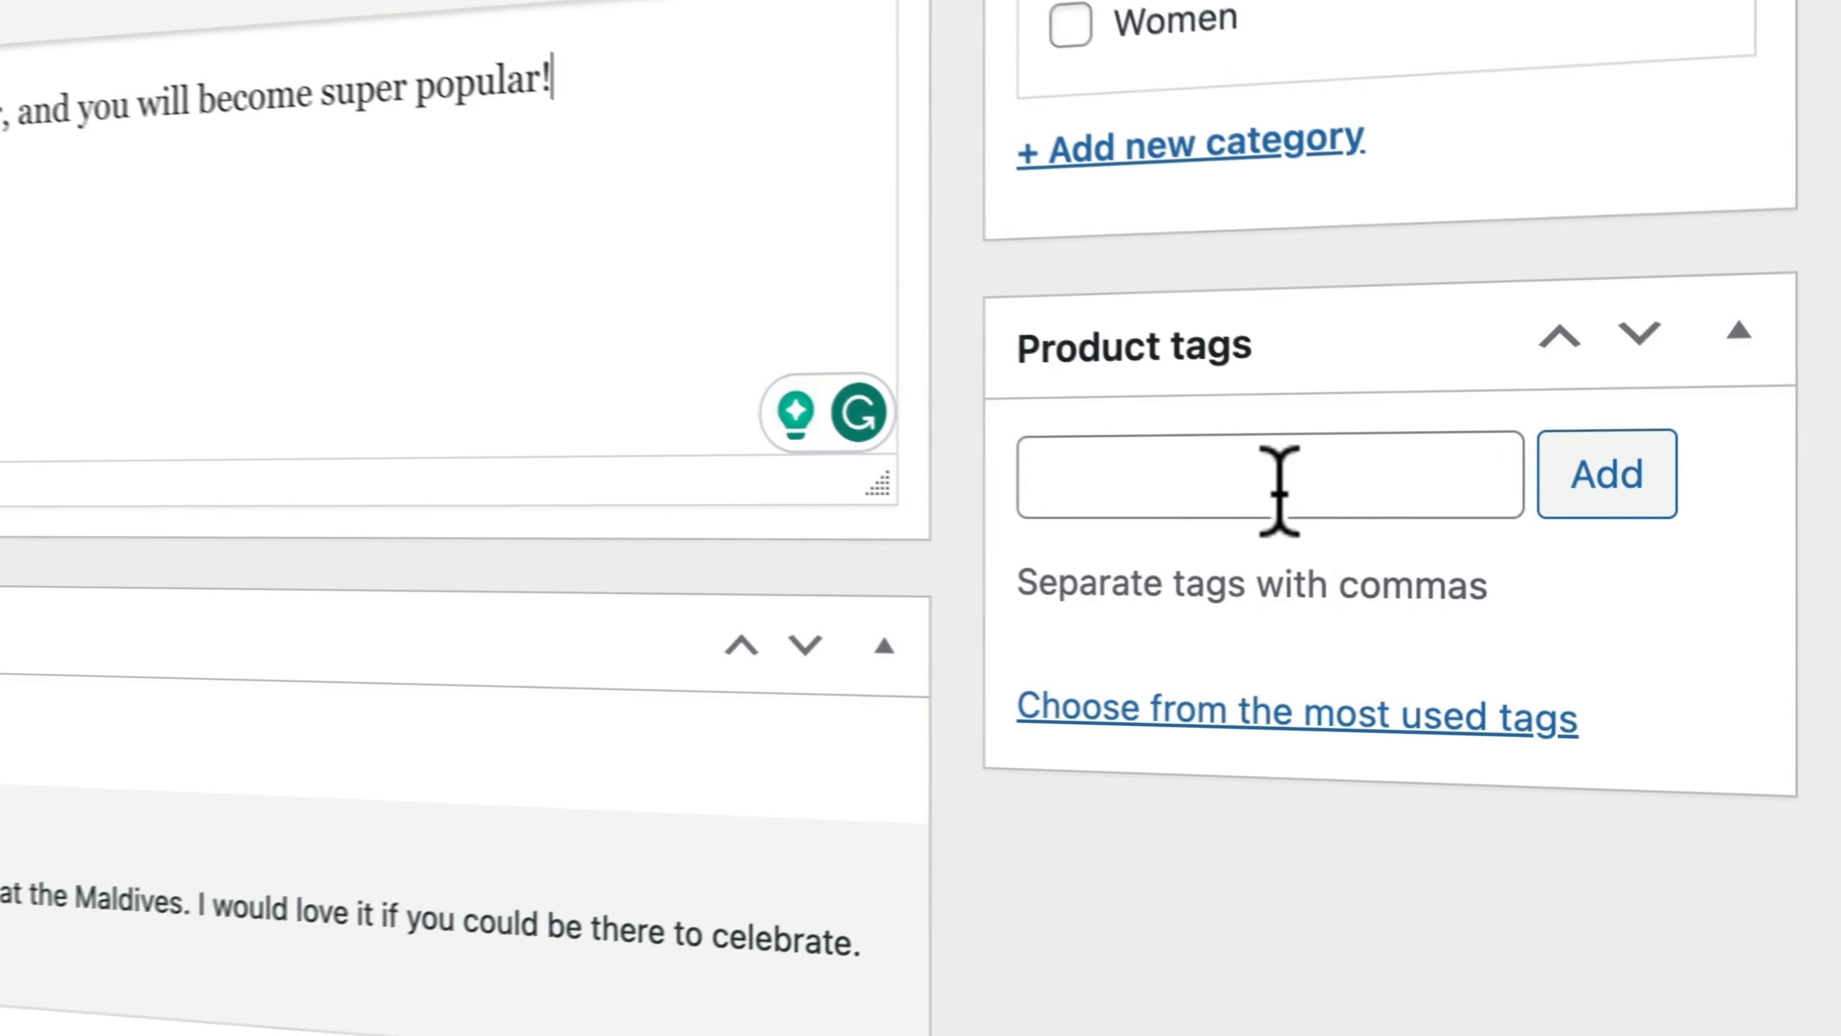
click(1608, 709)
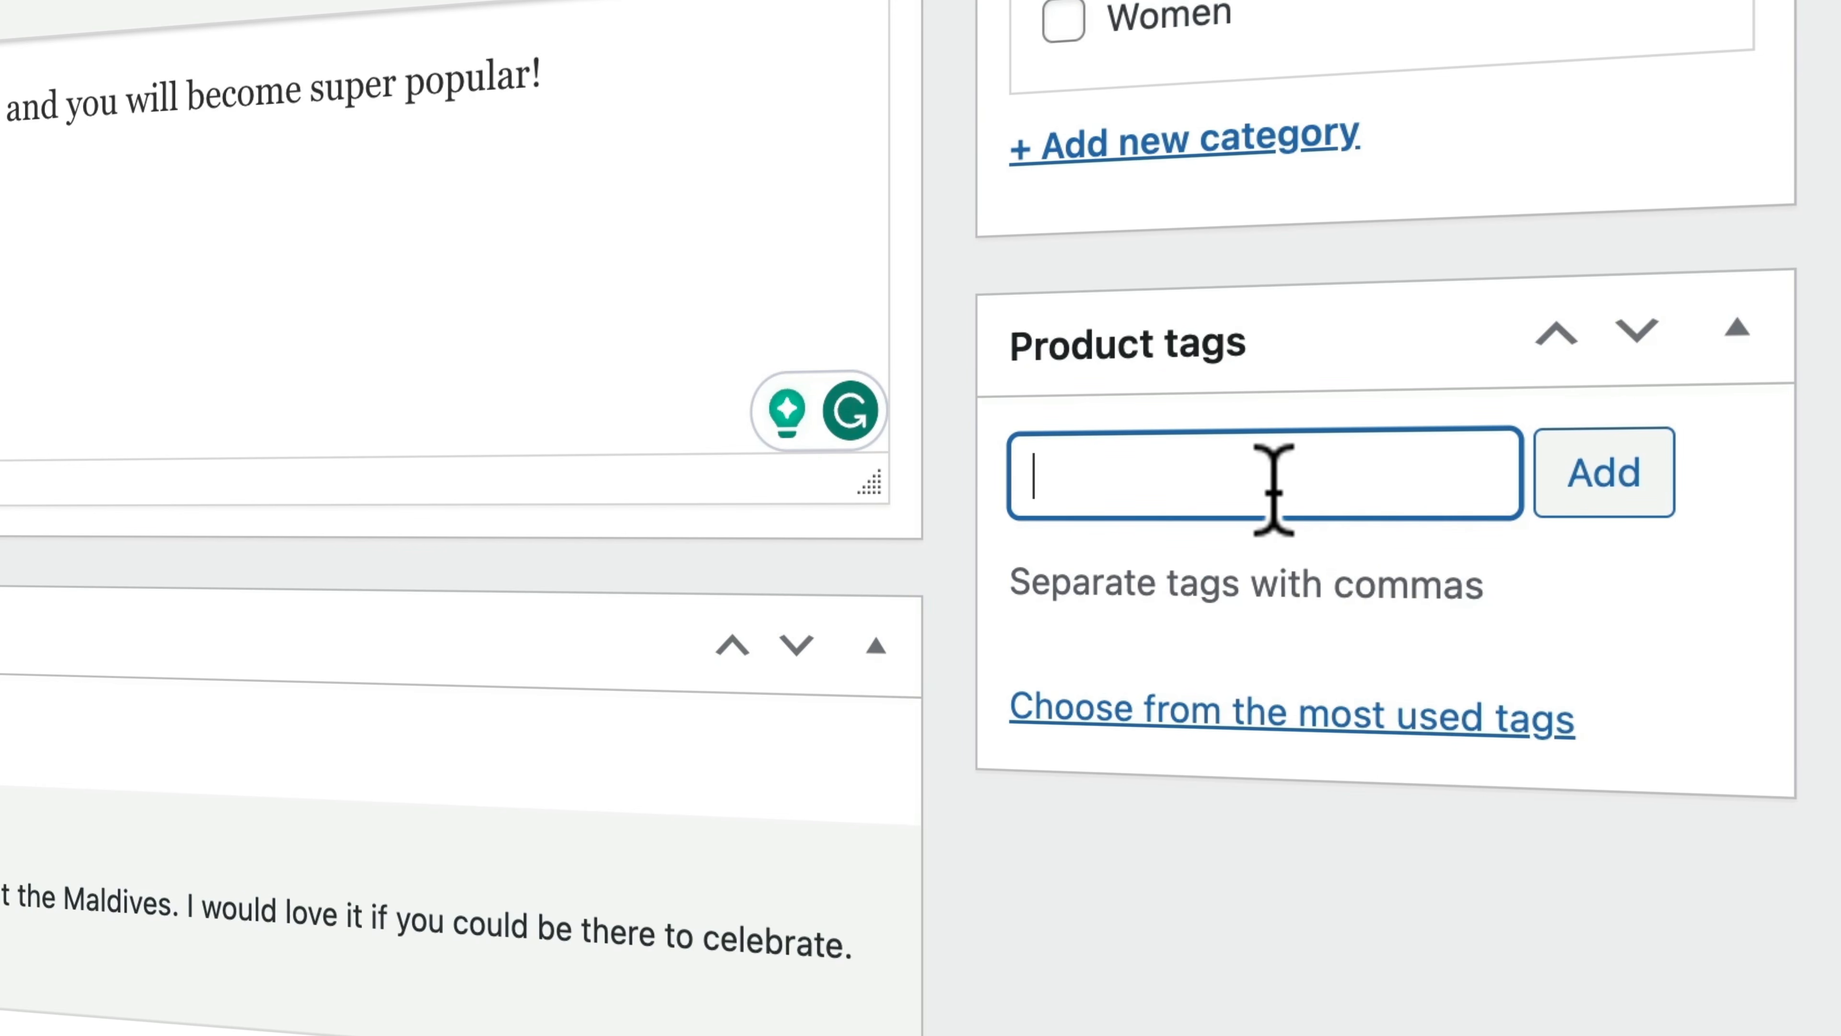
text(Black, Hoodie, Cotton,)
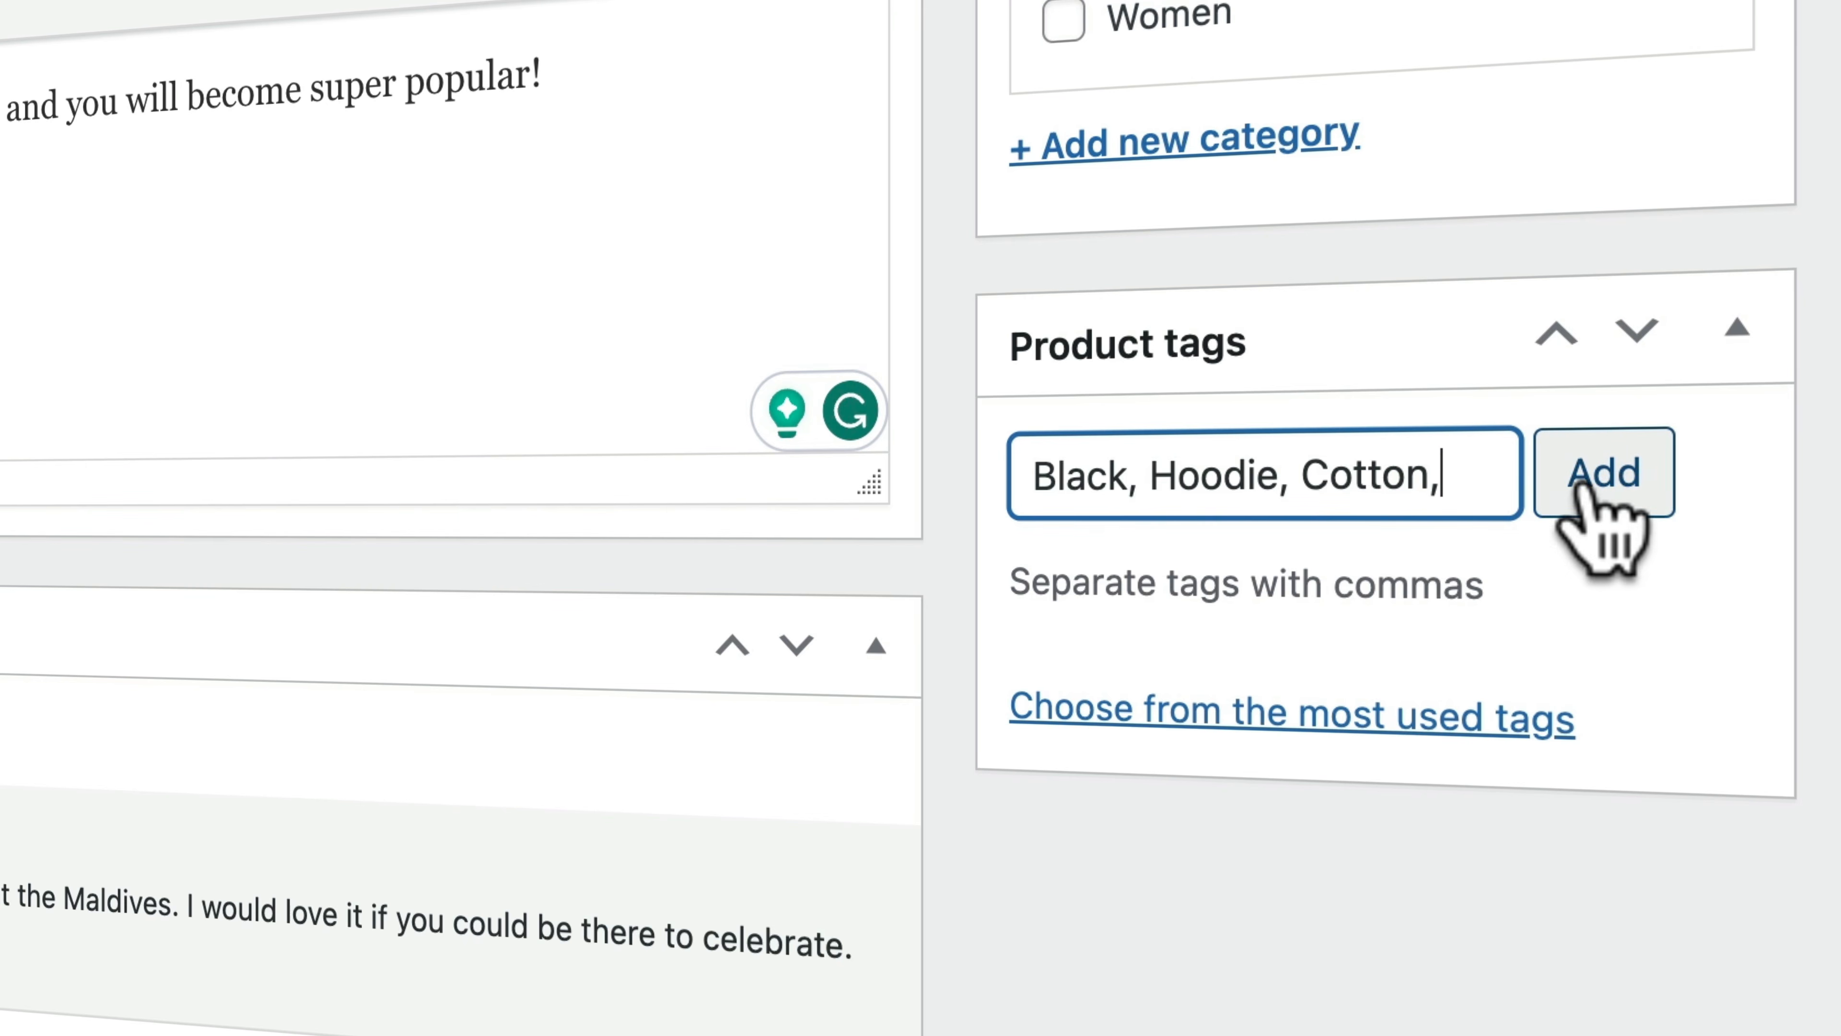
click(1595, 475)
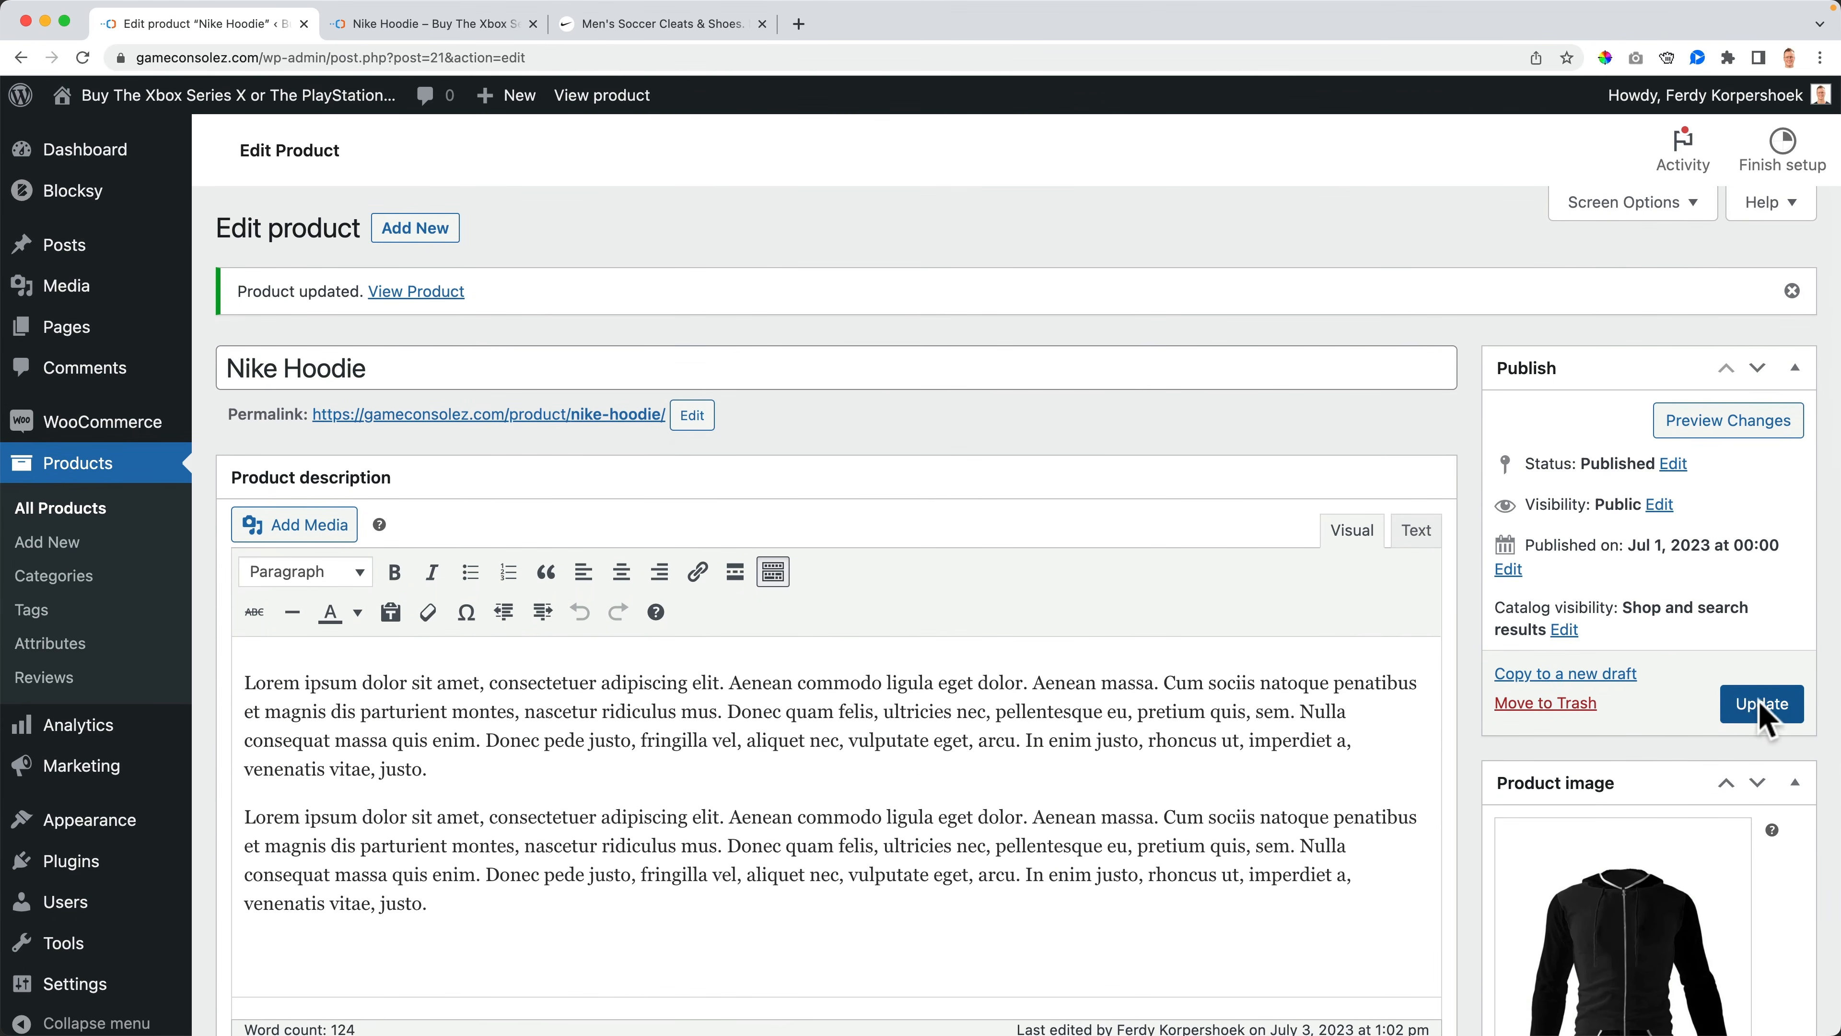
click(1758, 703)
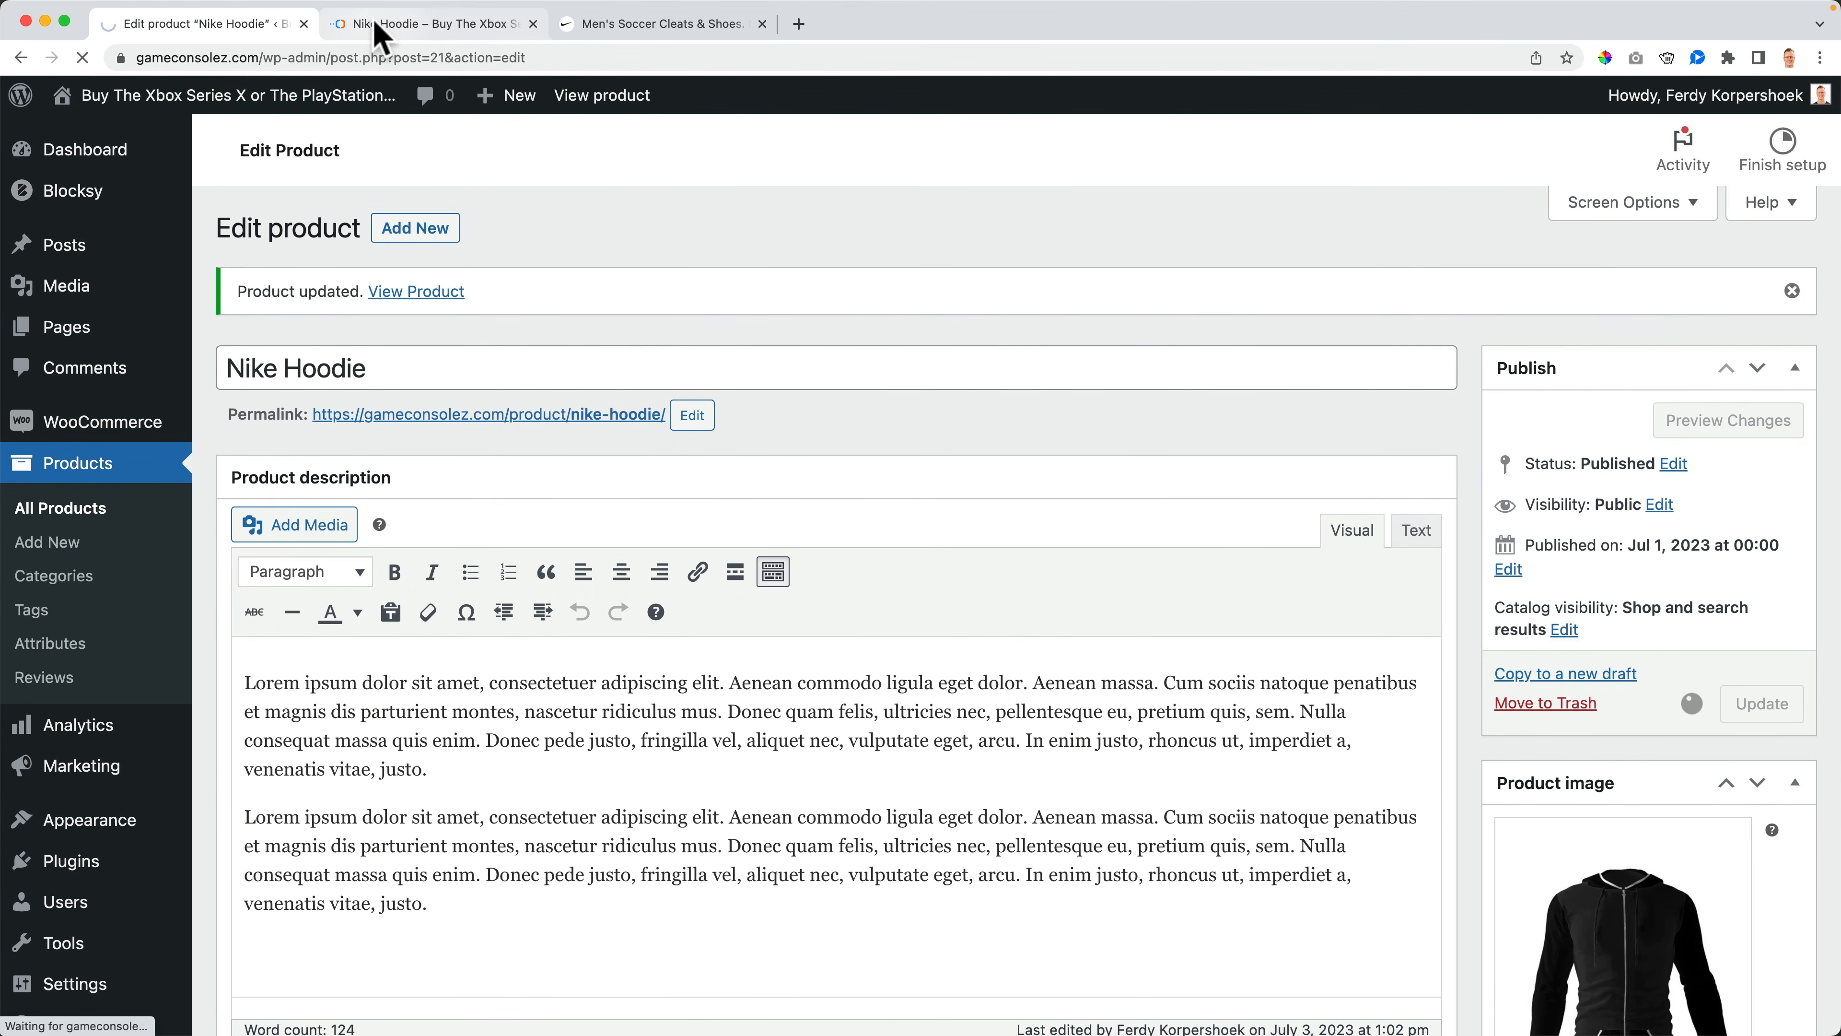
- View the updated product page on the storefront and open its Black tag page
click(377, 24)
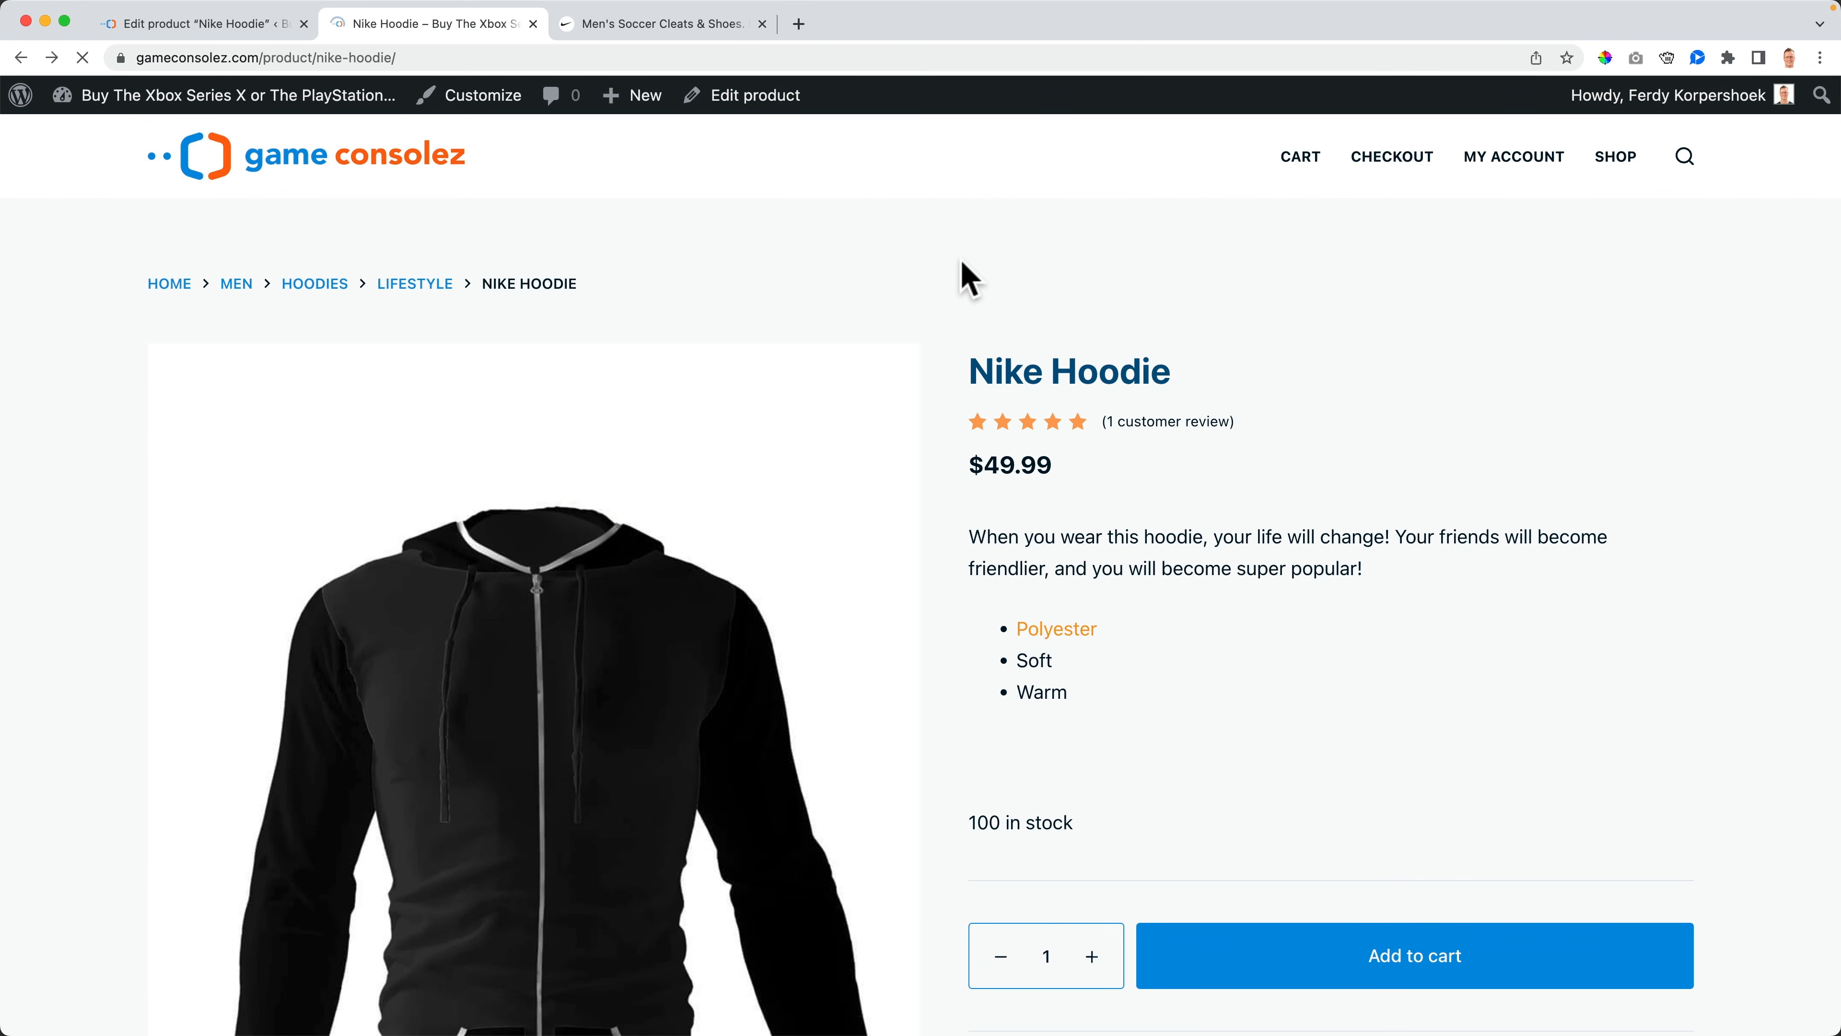
scroll(942, 283, down, 5)
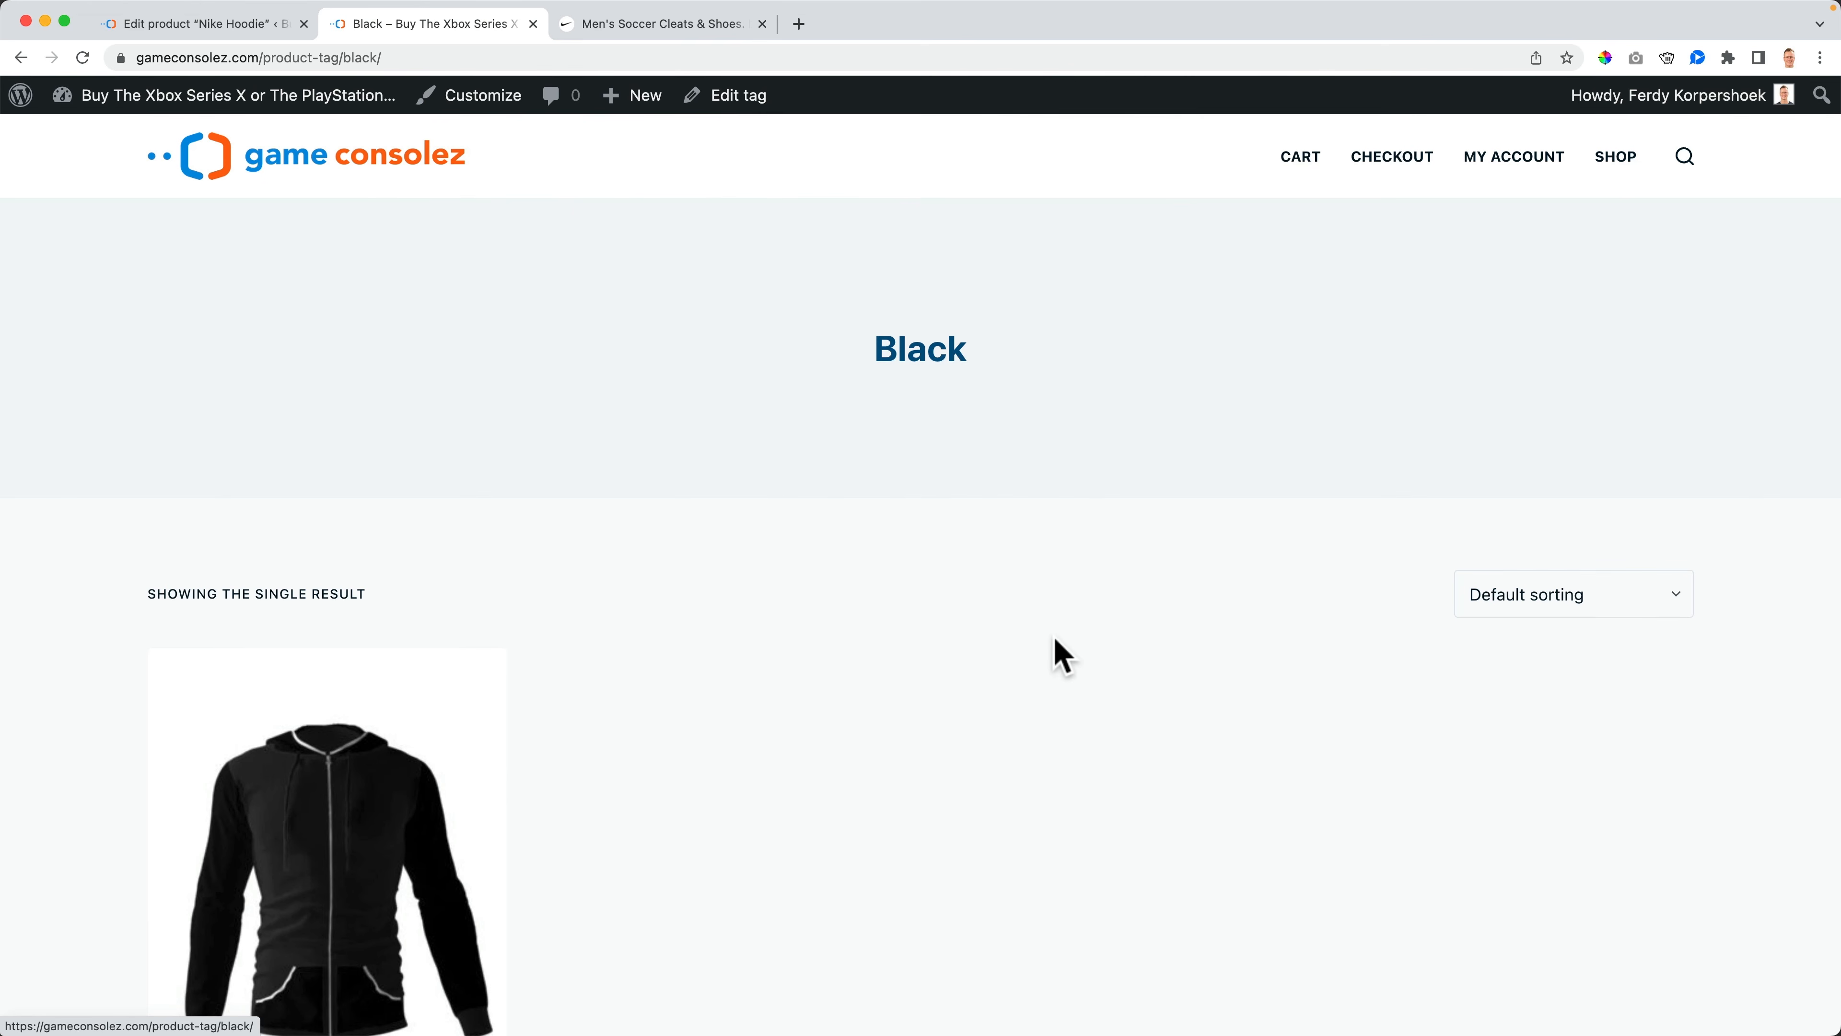
scroll(671, 604, down, 5)
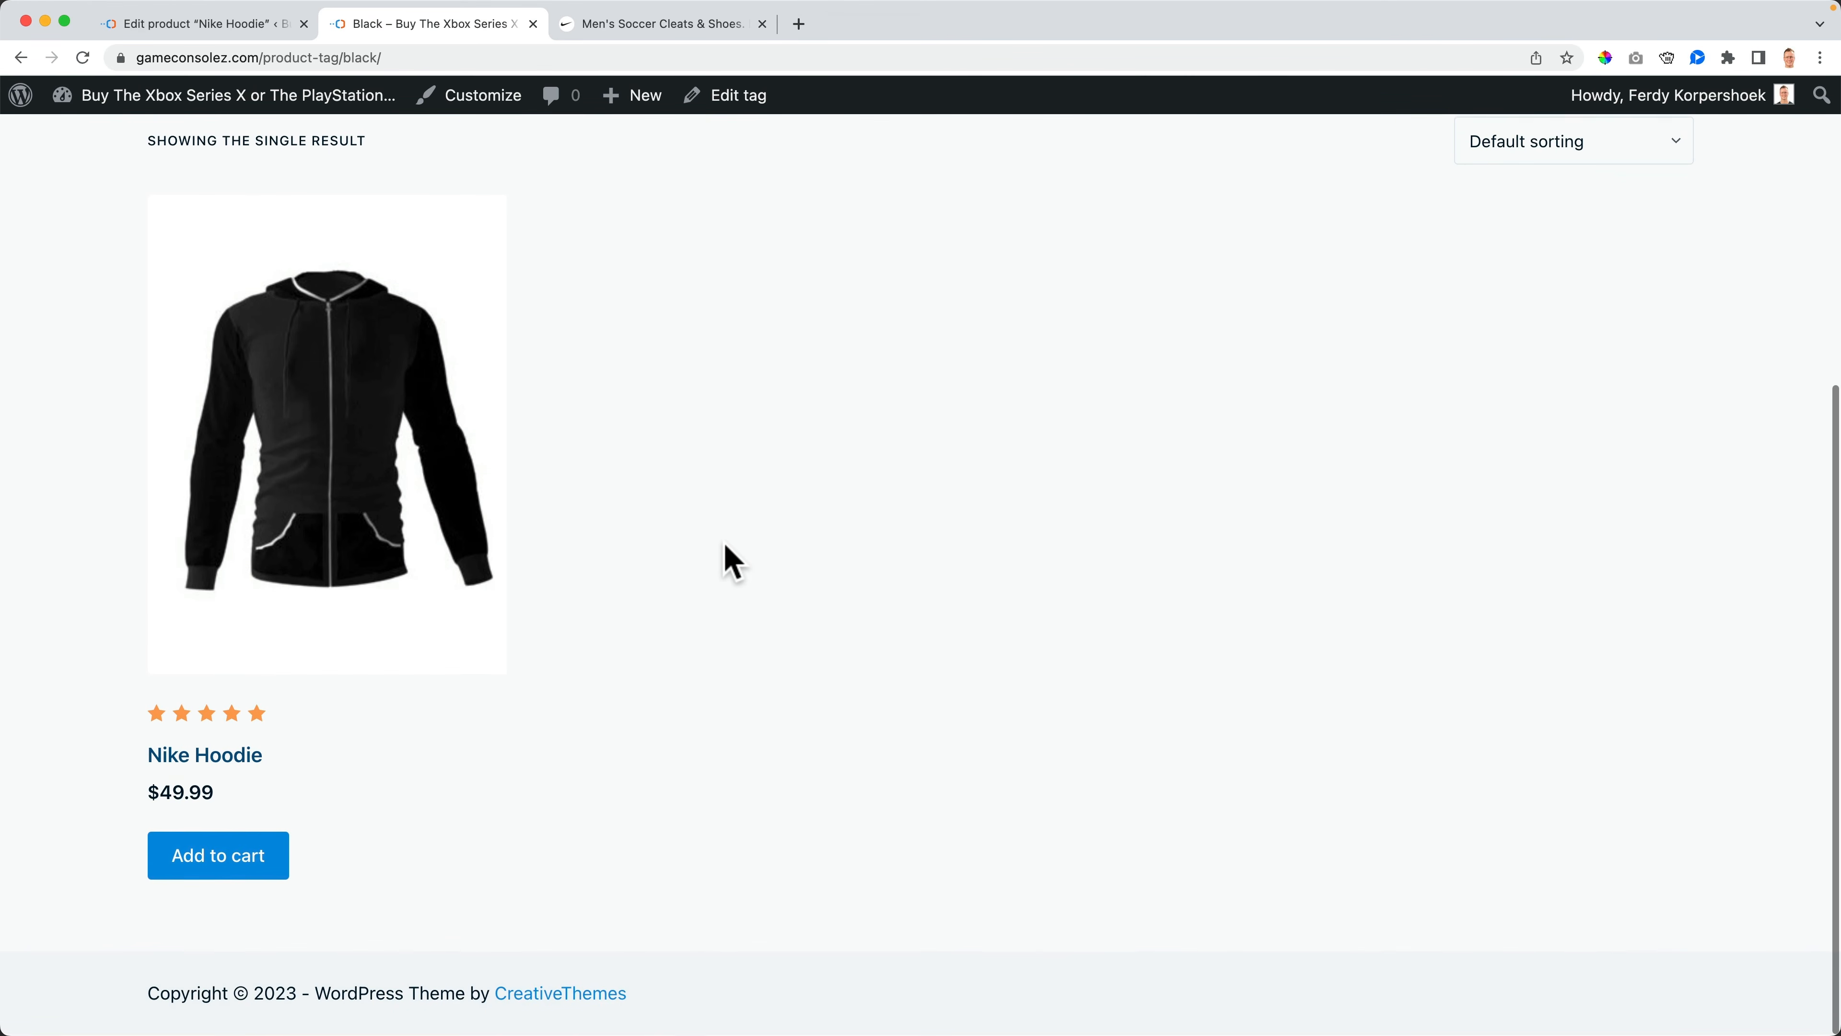
scroll(724, 555, up, 6)
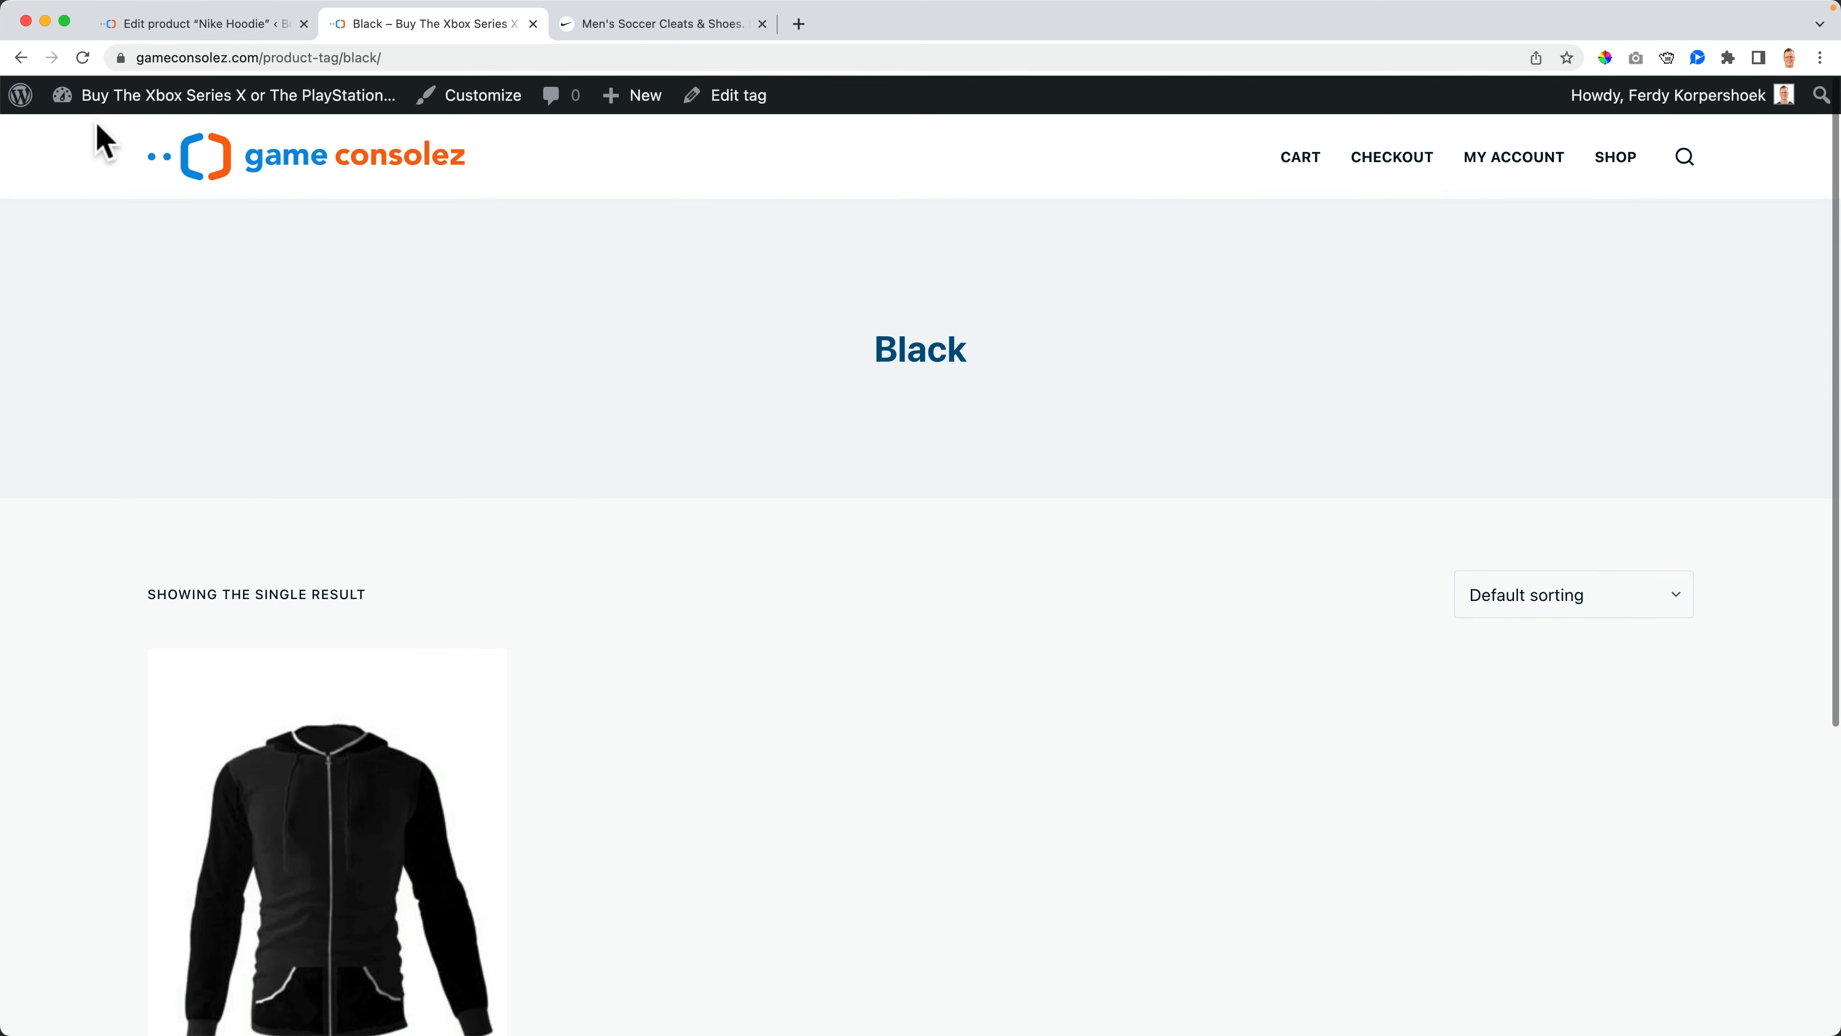
click(20, 58)
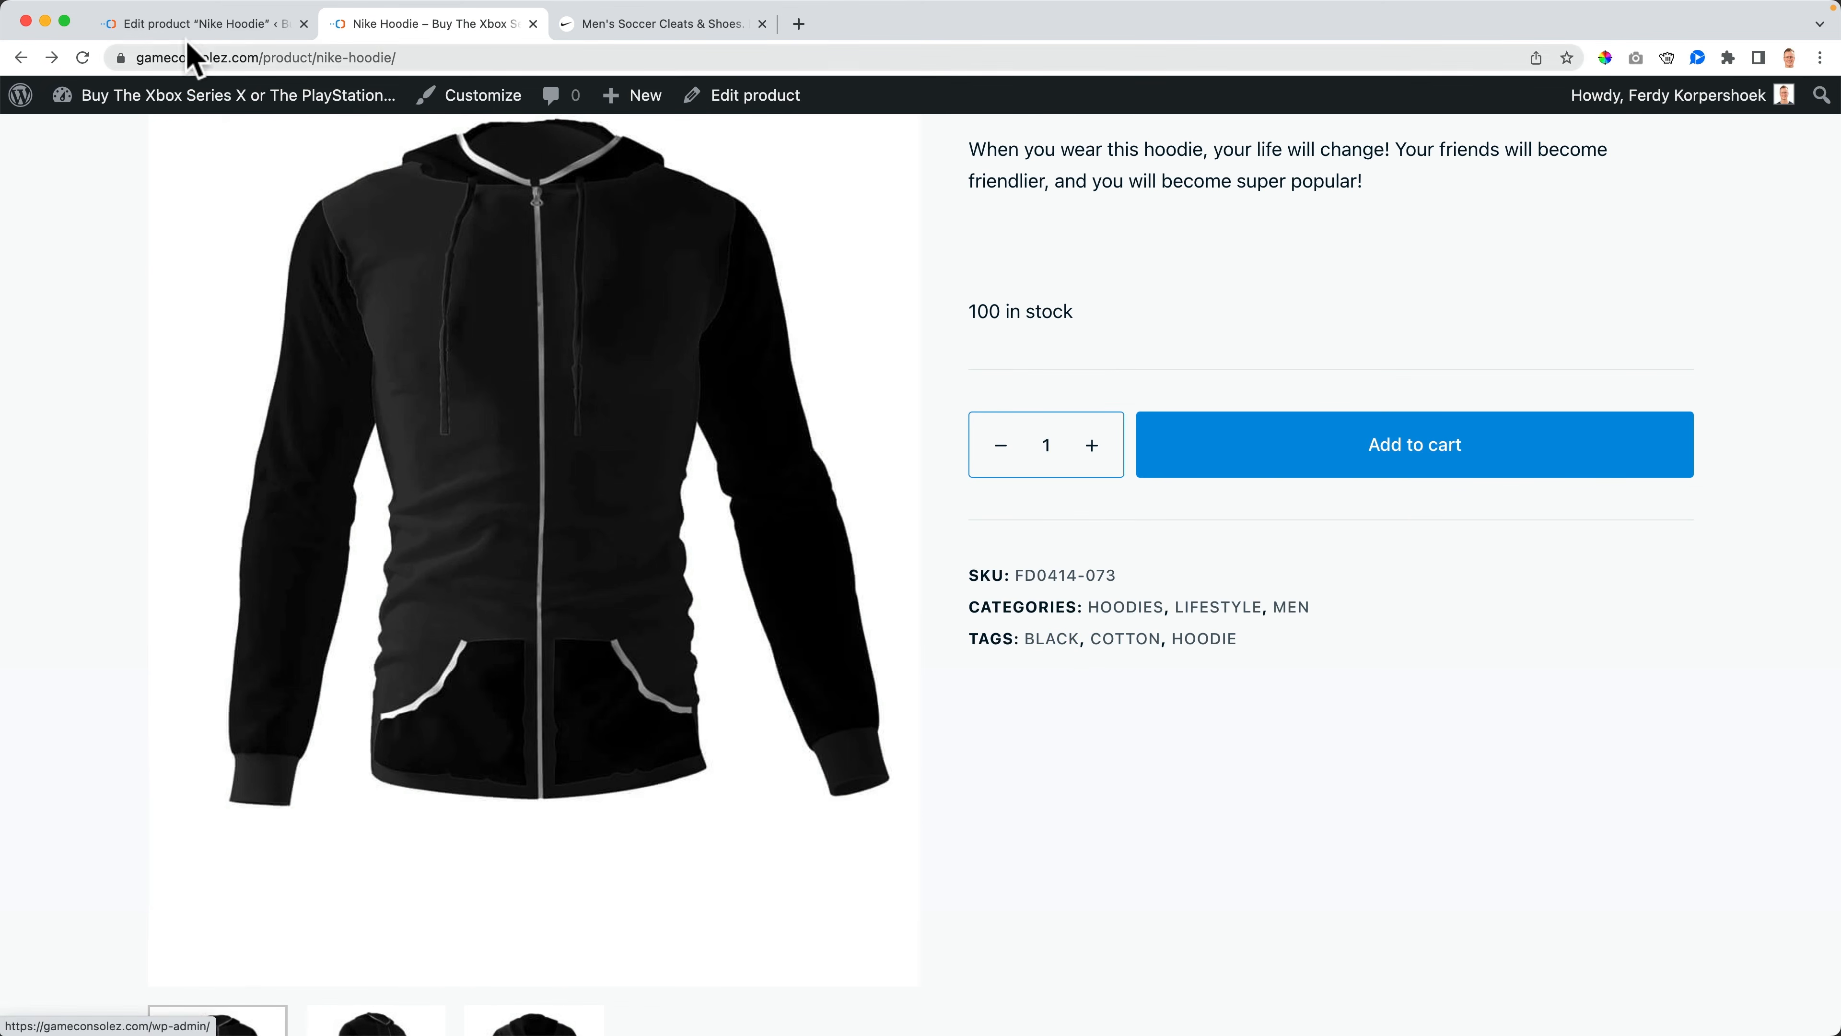
- Return to the product editor, review the tags and update the product again
click(204, 29)
scroll(1438, 778, down, 20)
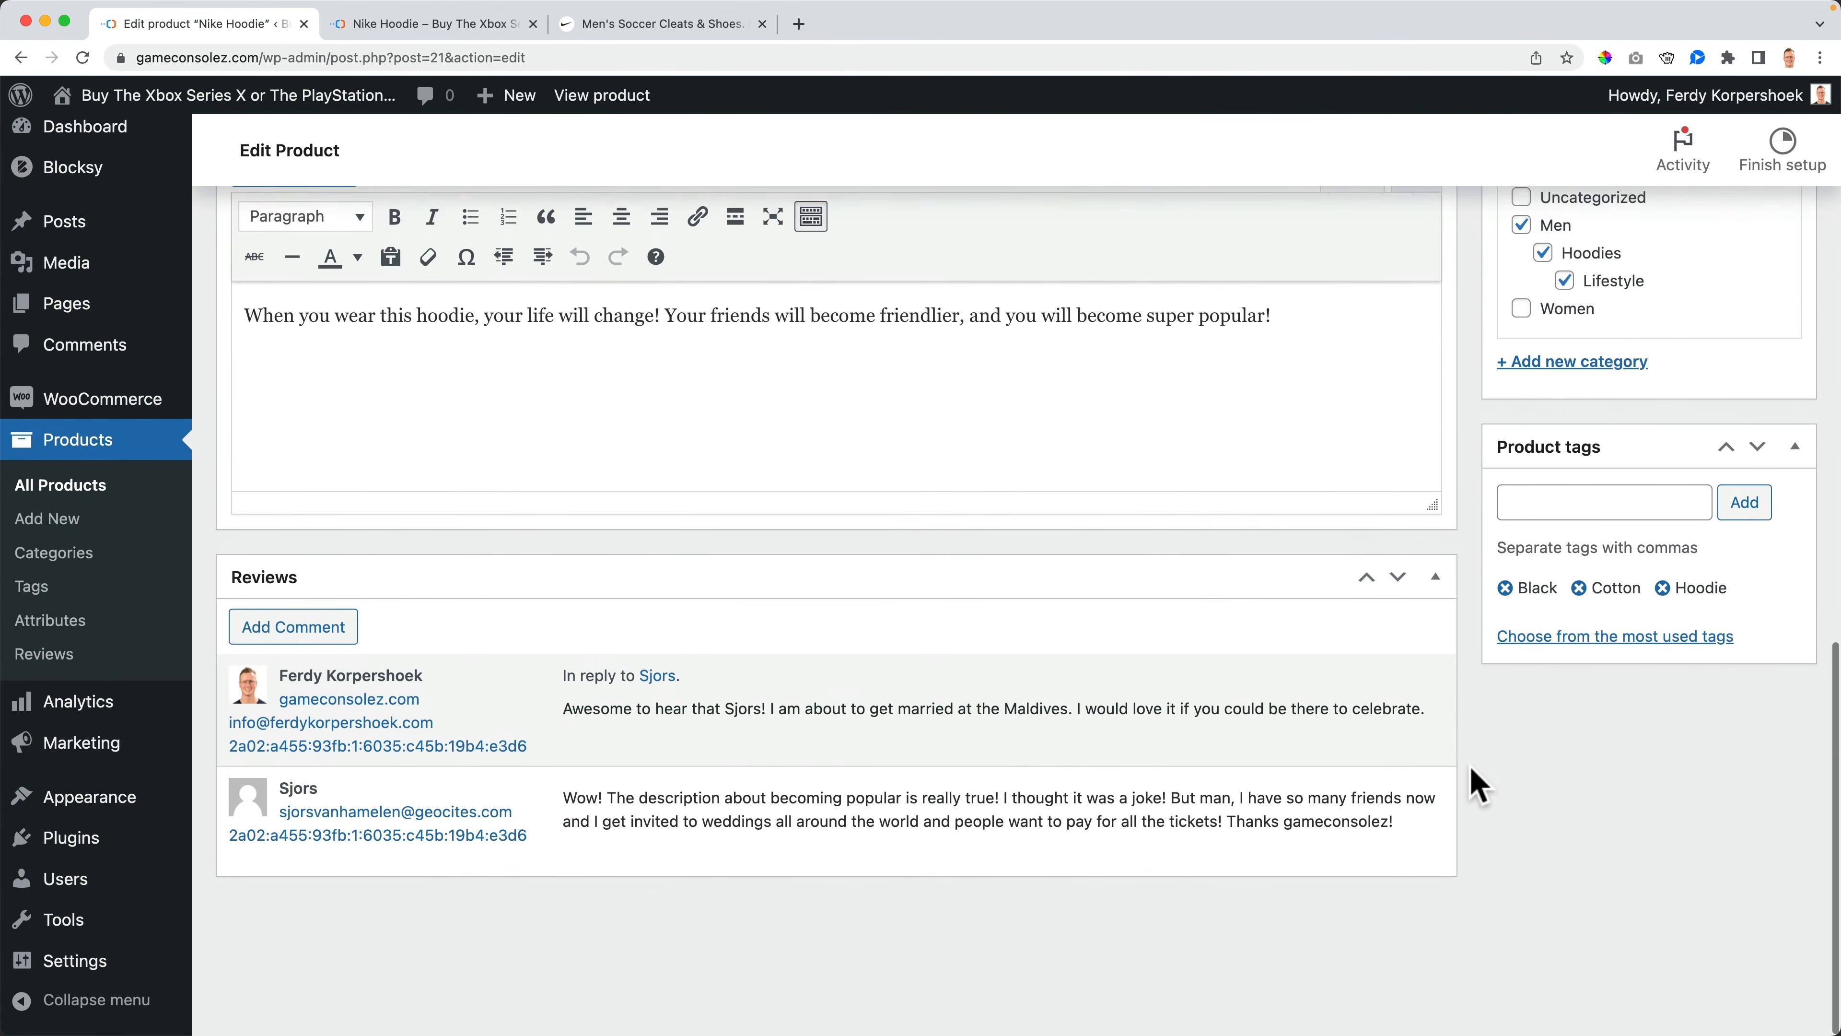
scroll(1583, 720, up, 1)
scroll(1566, 765, up, 20)
scroll(1595, 740, down, 1)
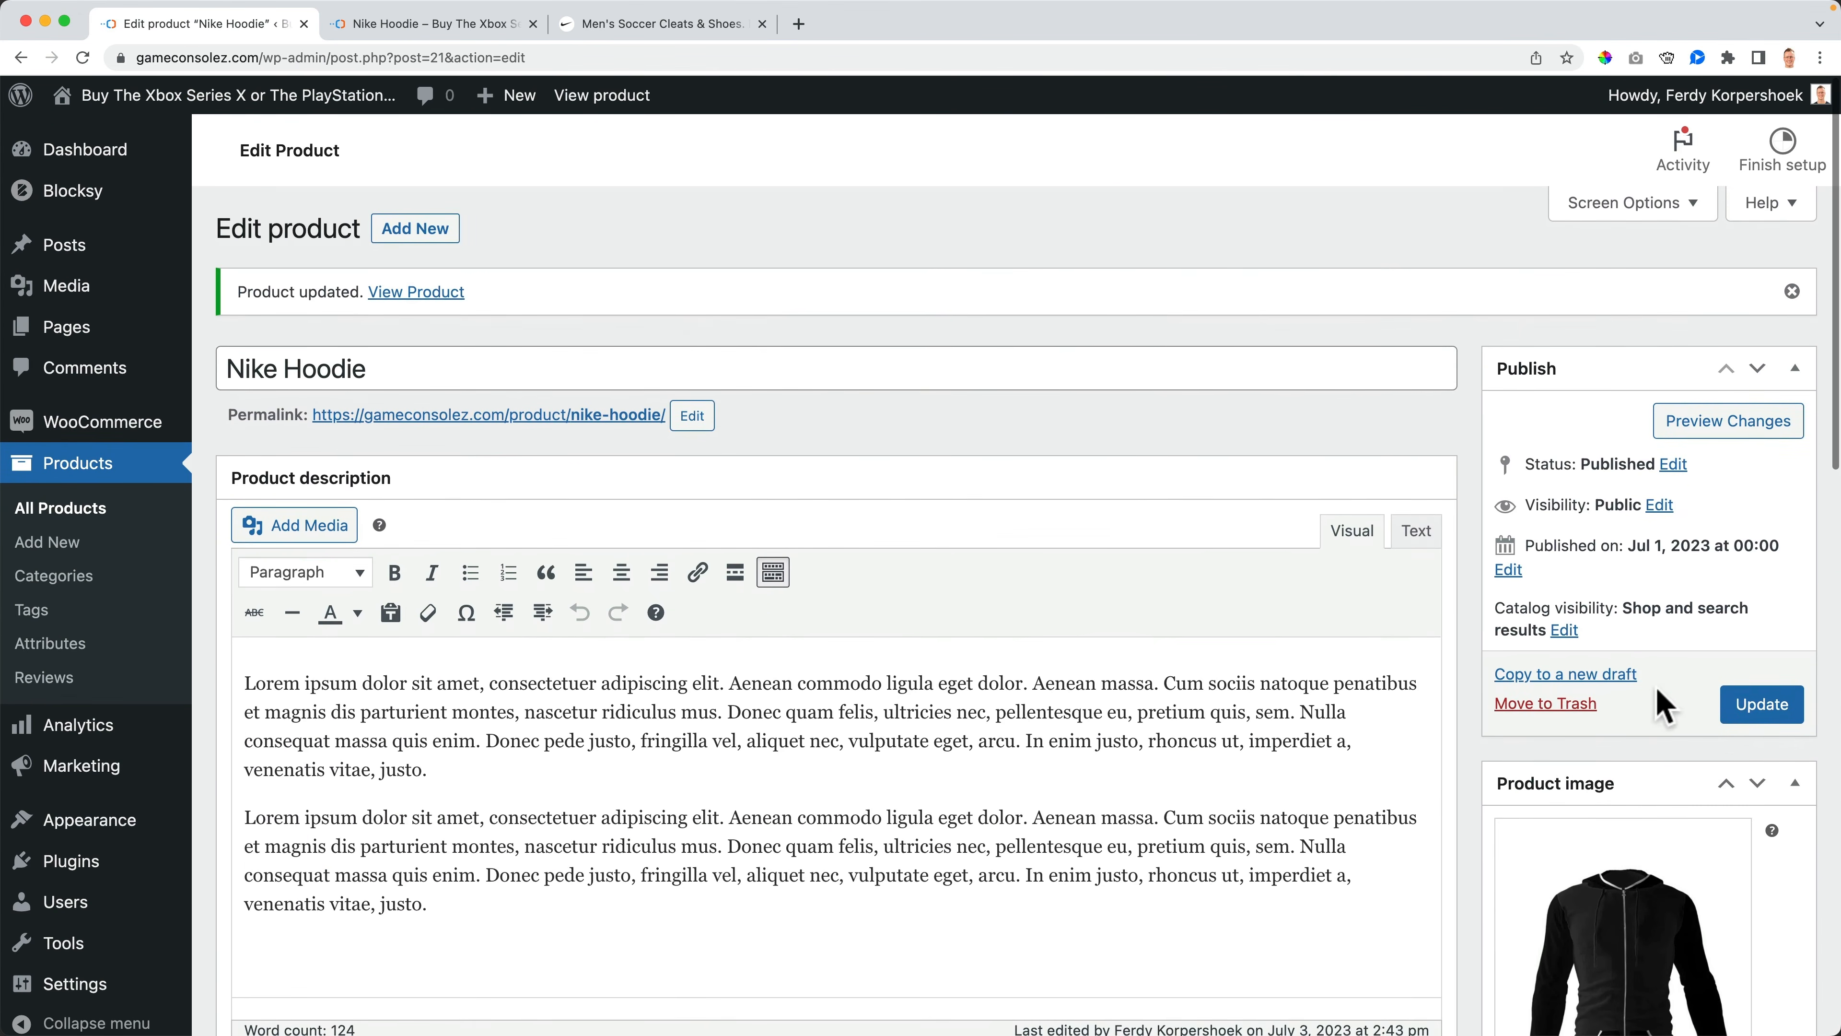
click(1760, 707)
- Open the storefront's Shop home page from the product page and close the Nike tab
click(435, 24)
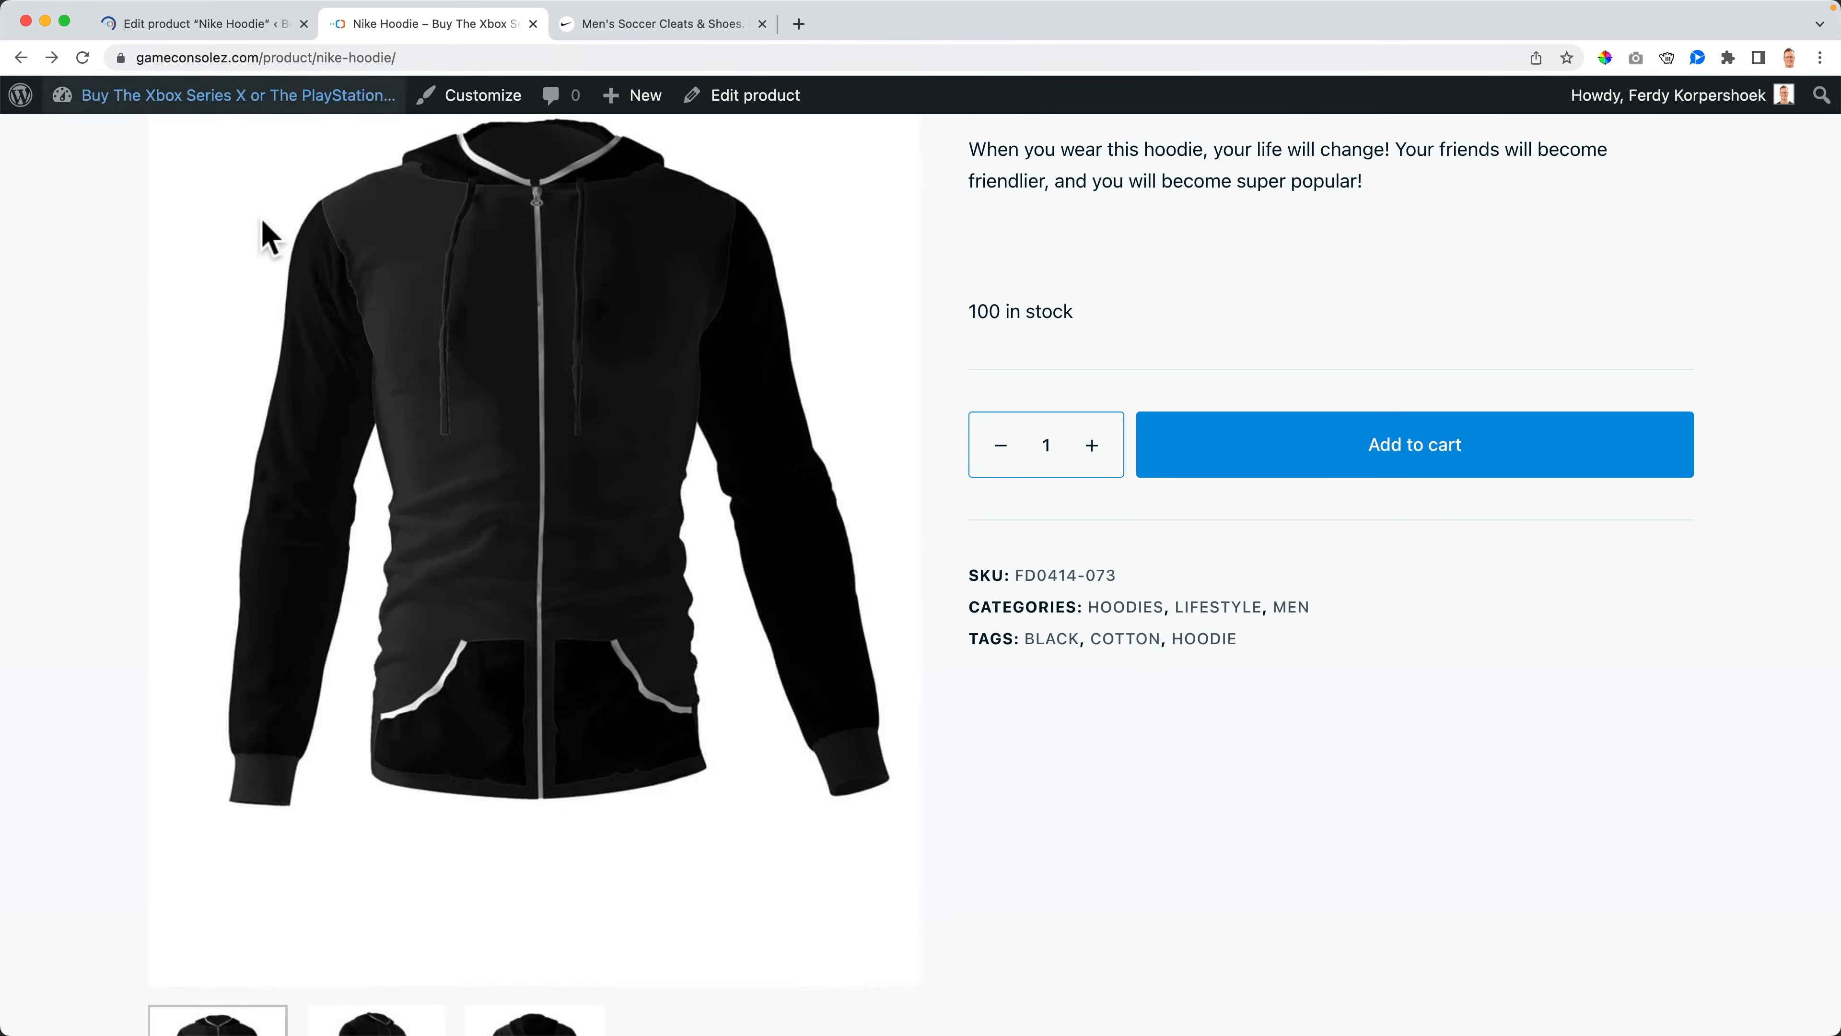
scroll(116, 305, up, 10)
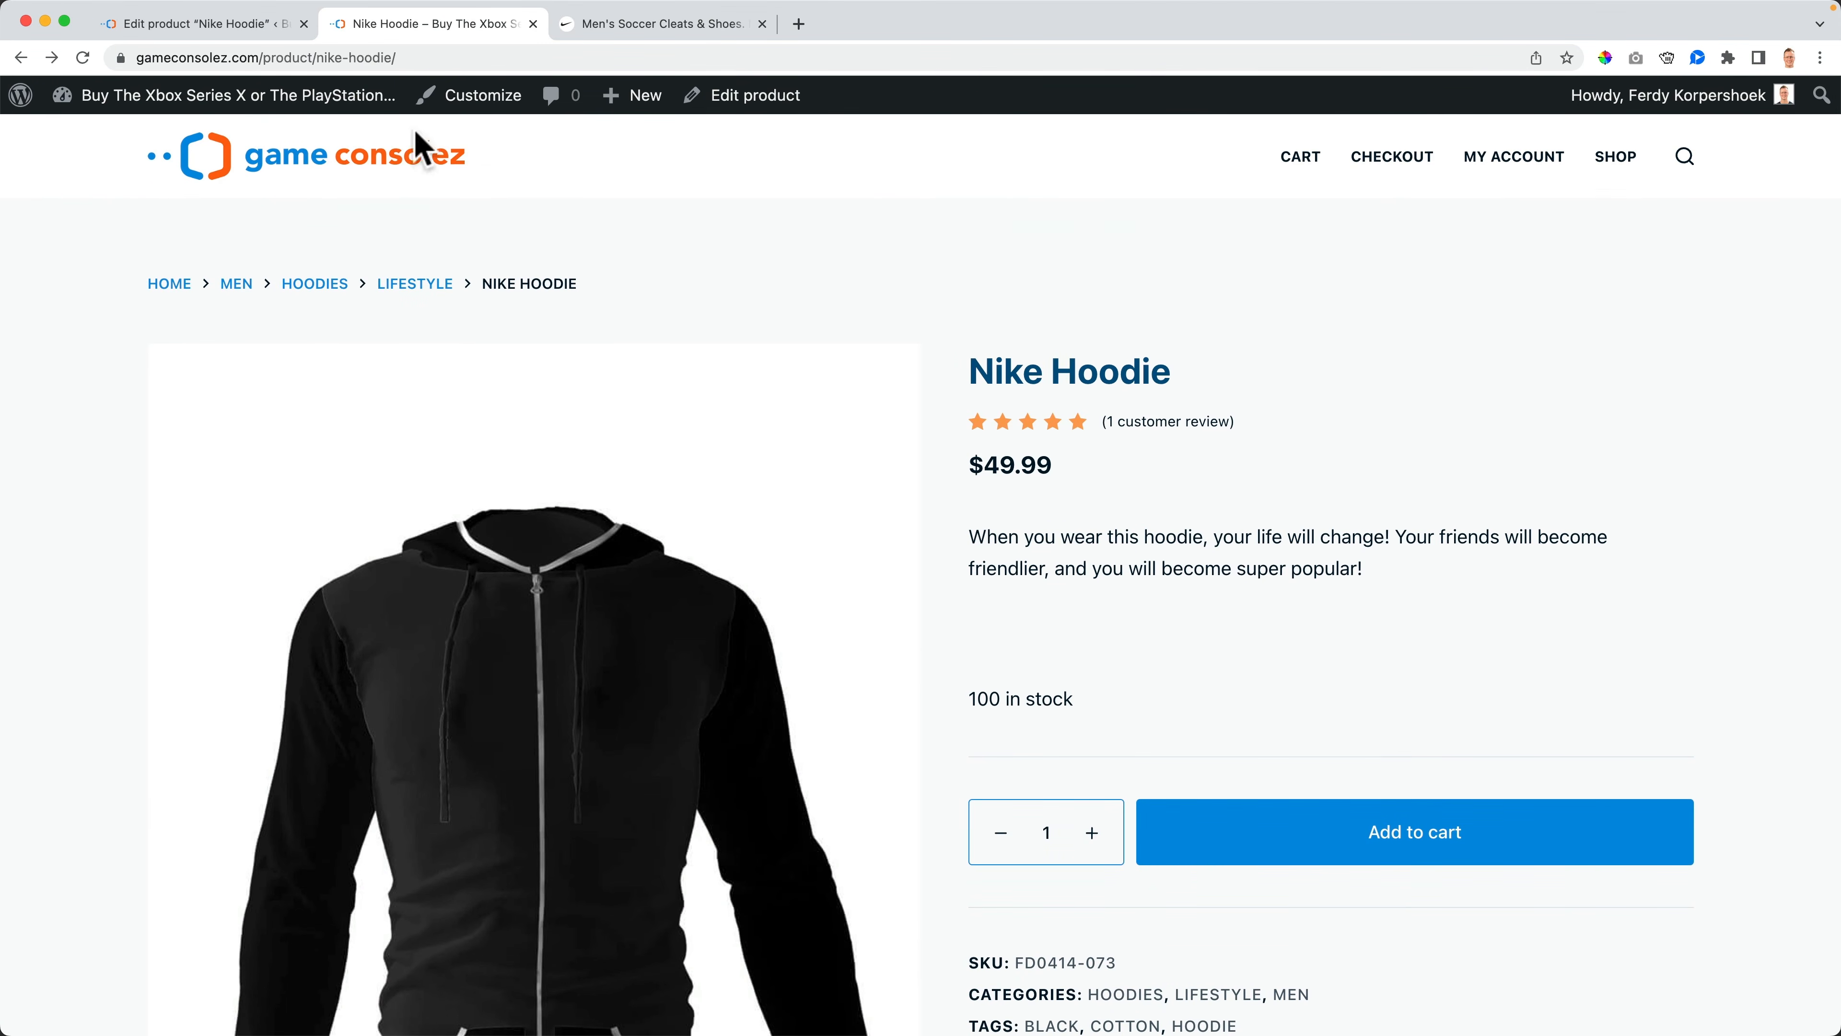
click(384, 163)
click(762, 24)
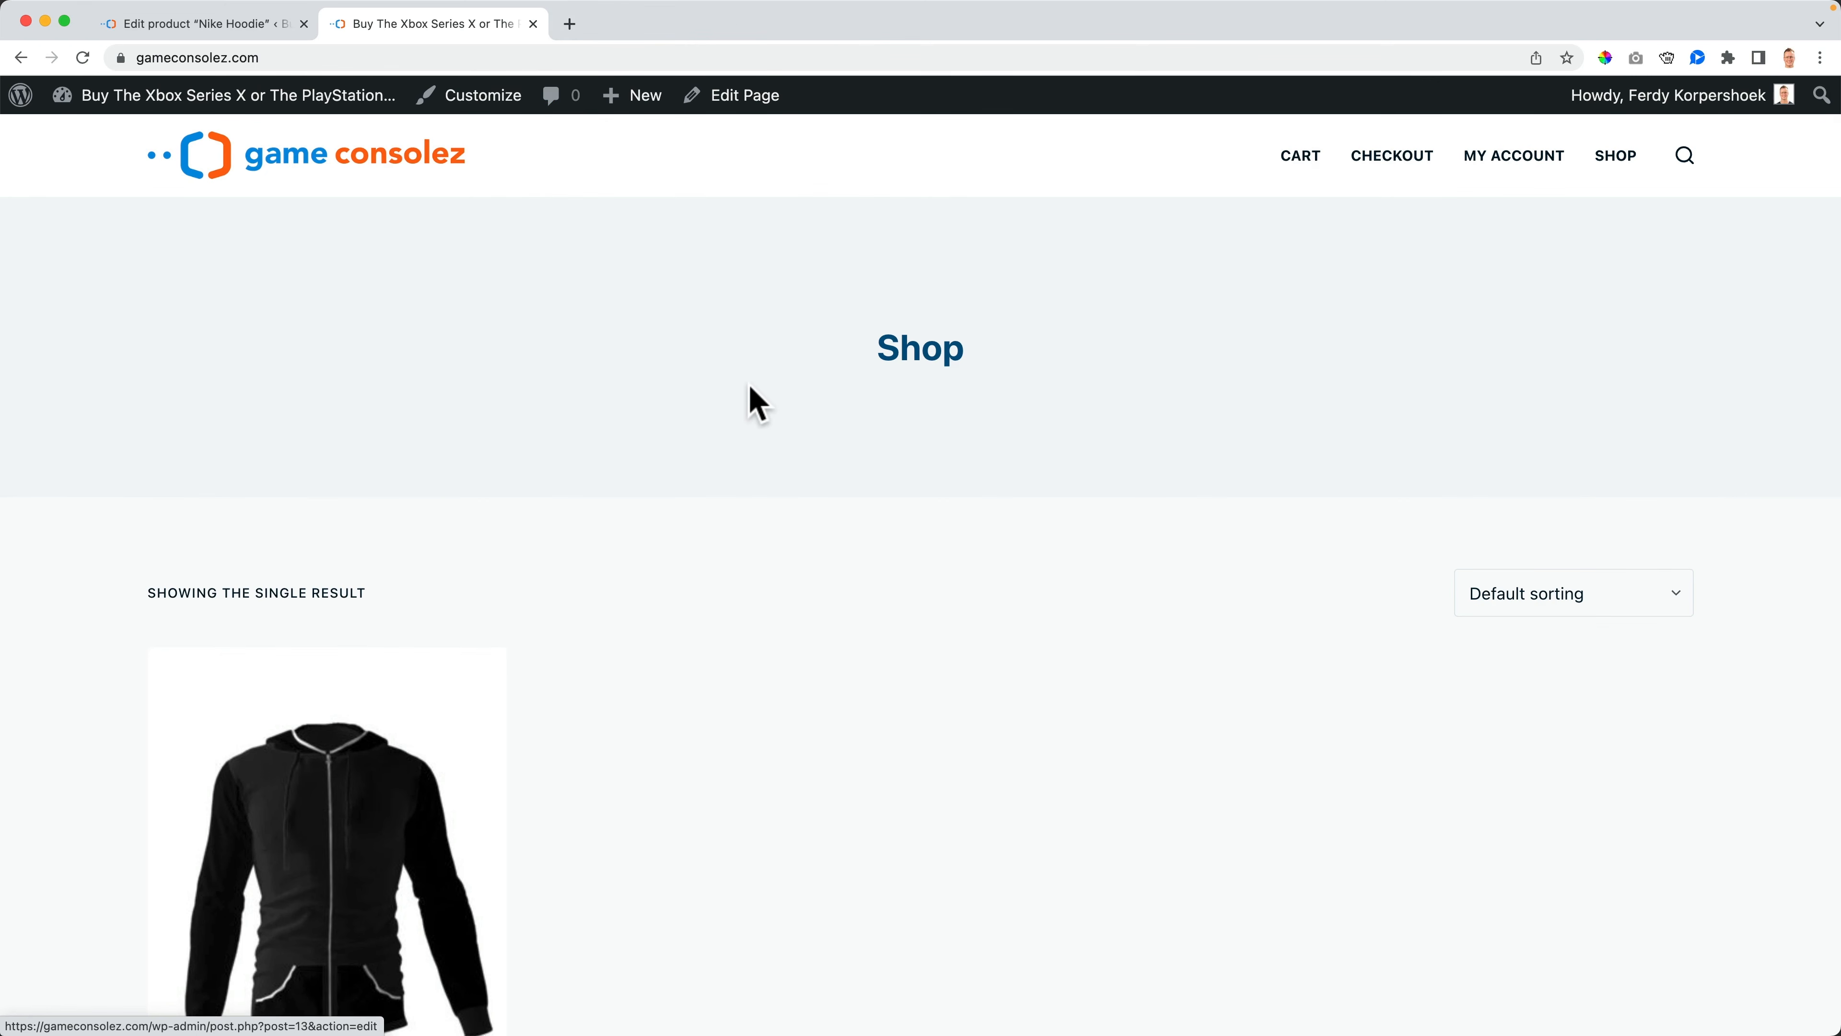
- Return to the product editor, set the sale price start date to 2023-07-01 and update the product
scroll(757, 407, down, 6)
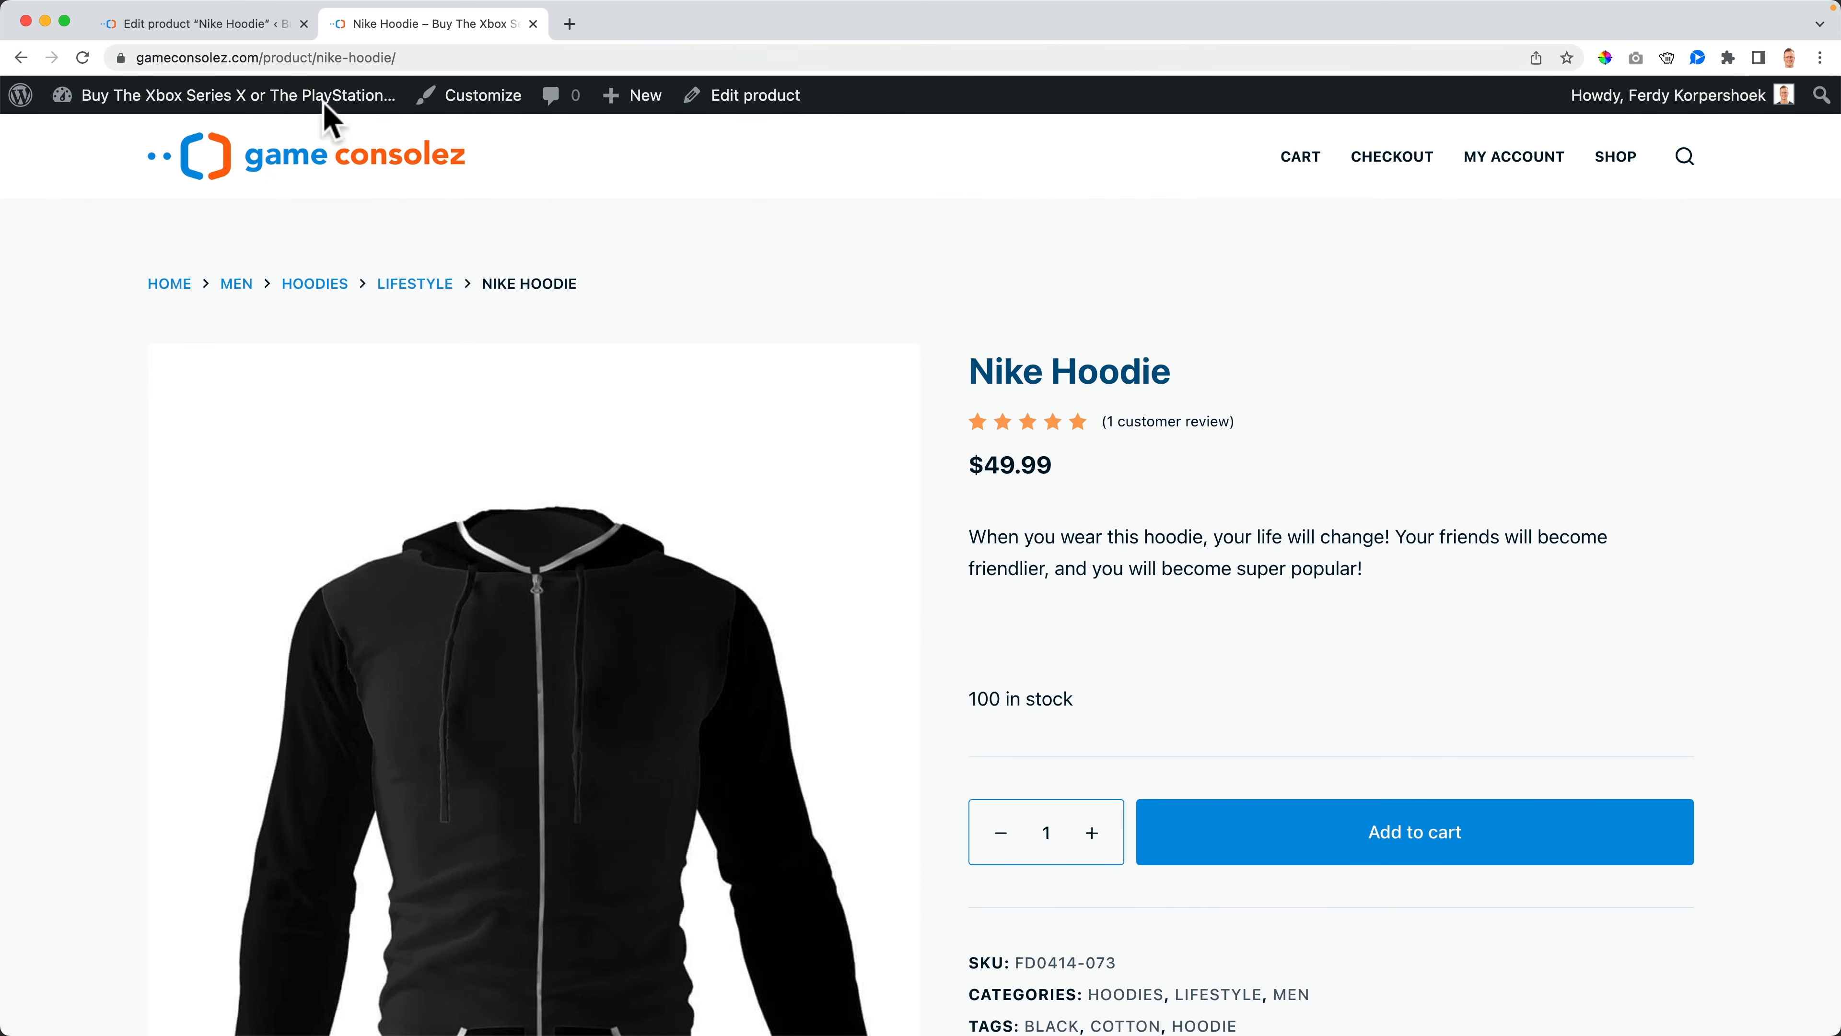
click(238, 23)
scroll(444, 535, down, 5)
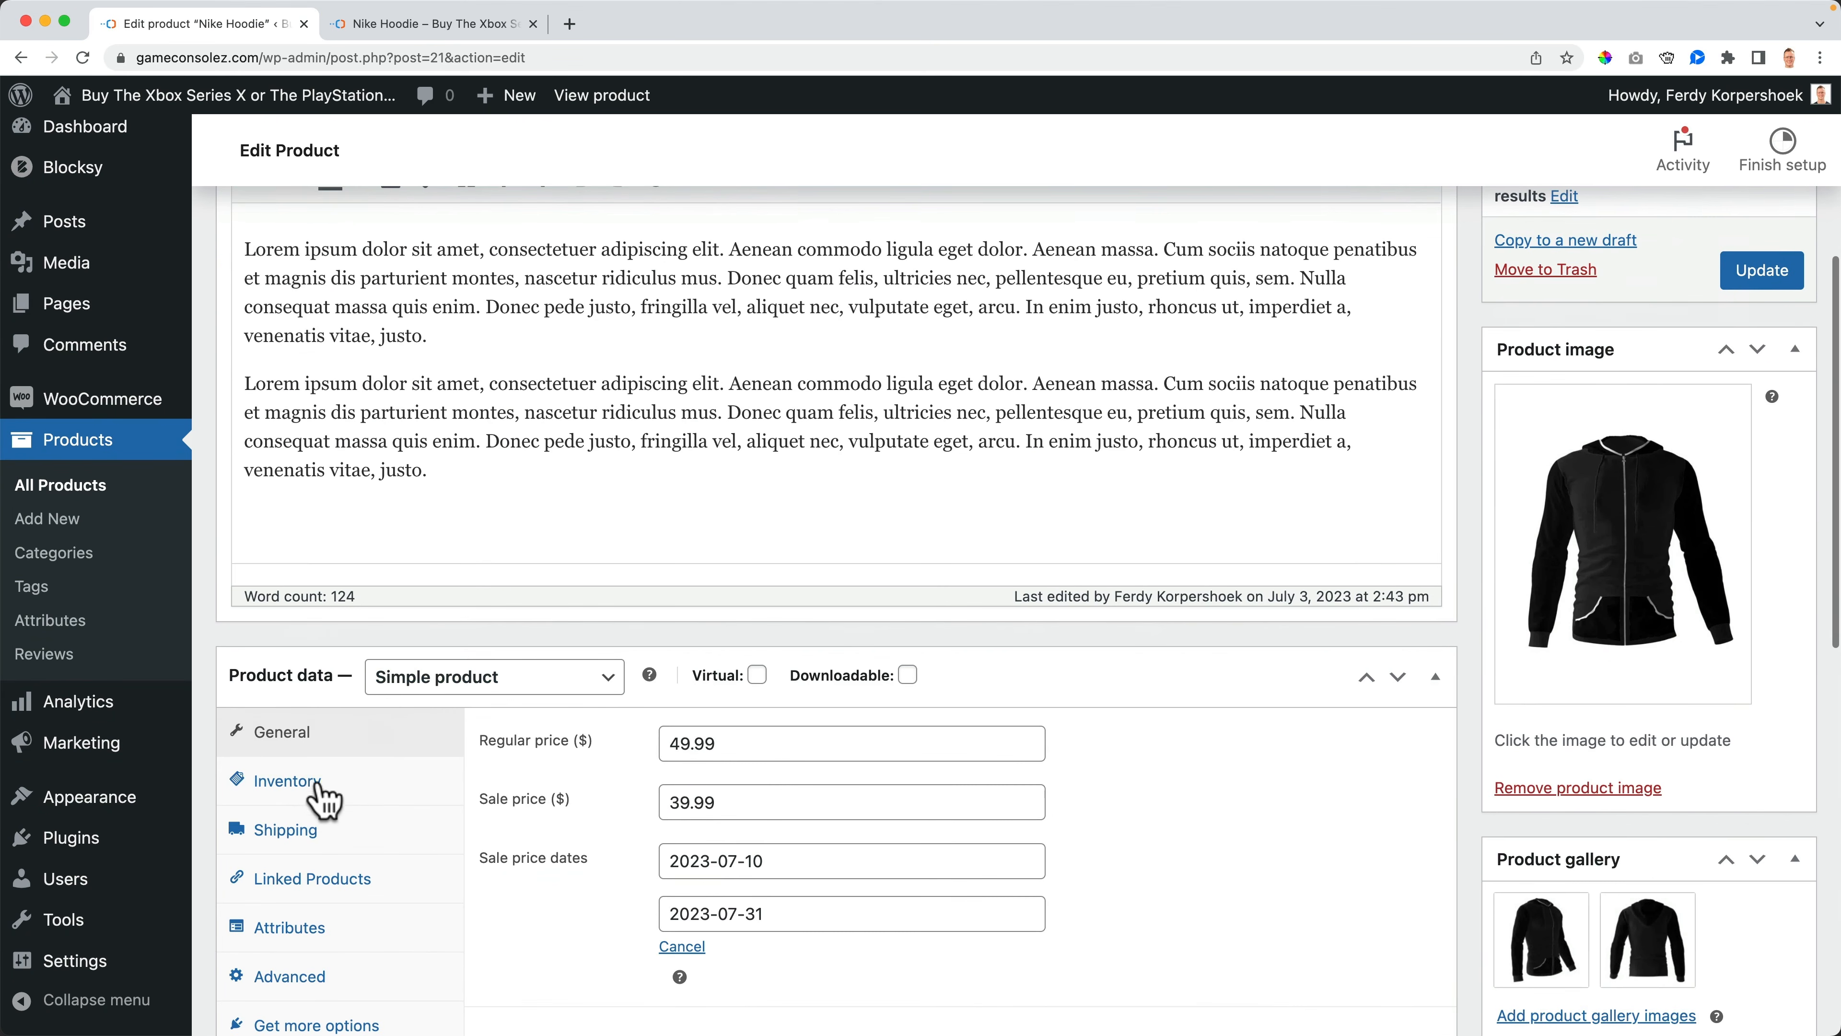
click(319, 783)
click(341, 747)
scroll(844, 805, down, 2)
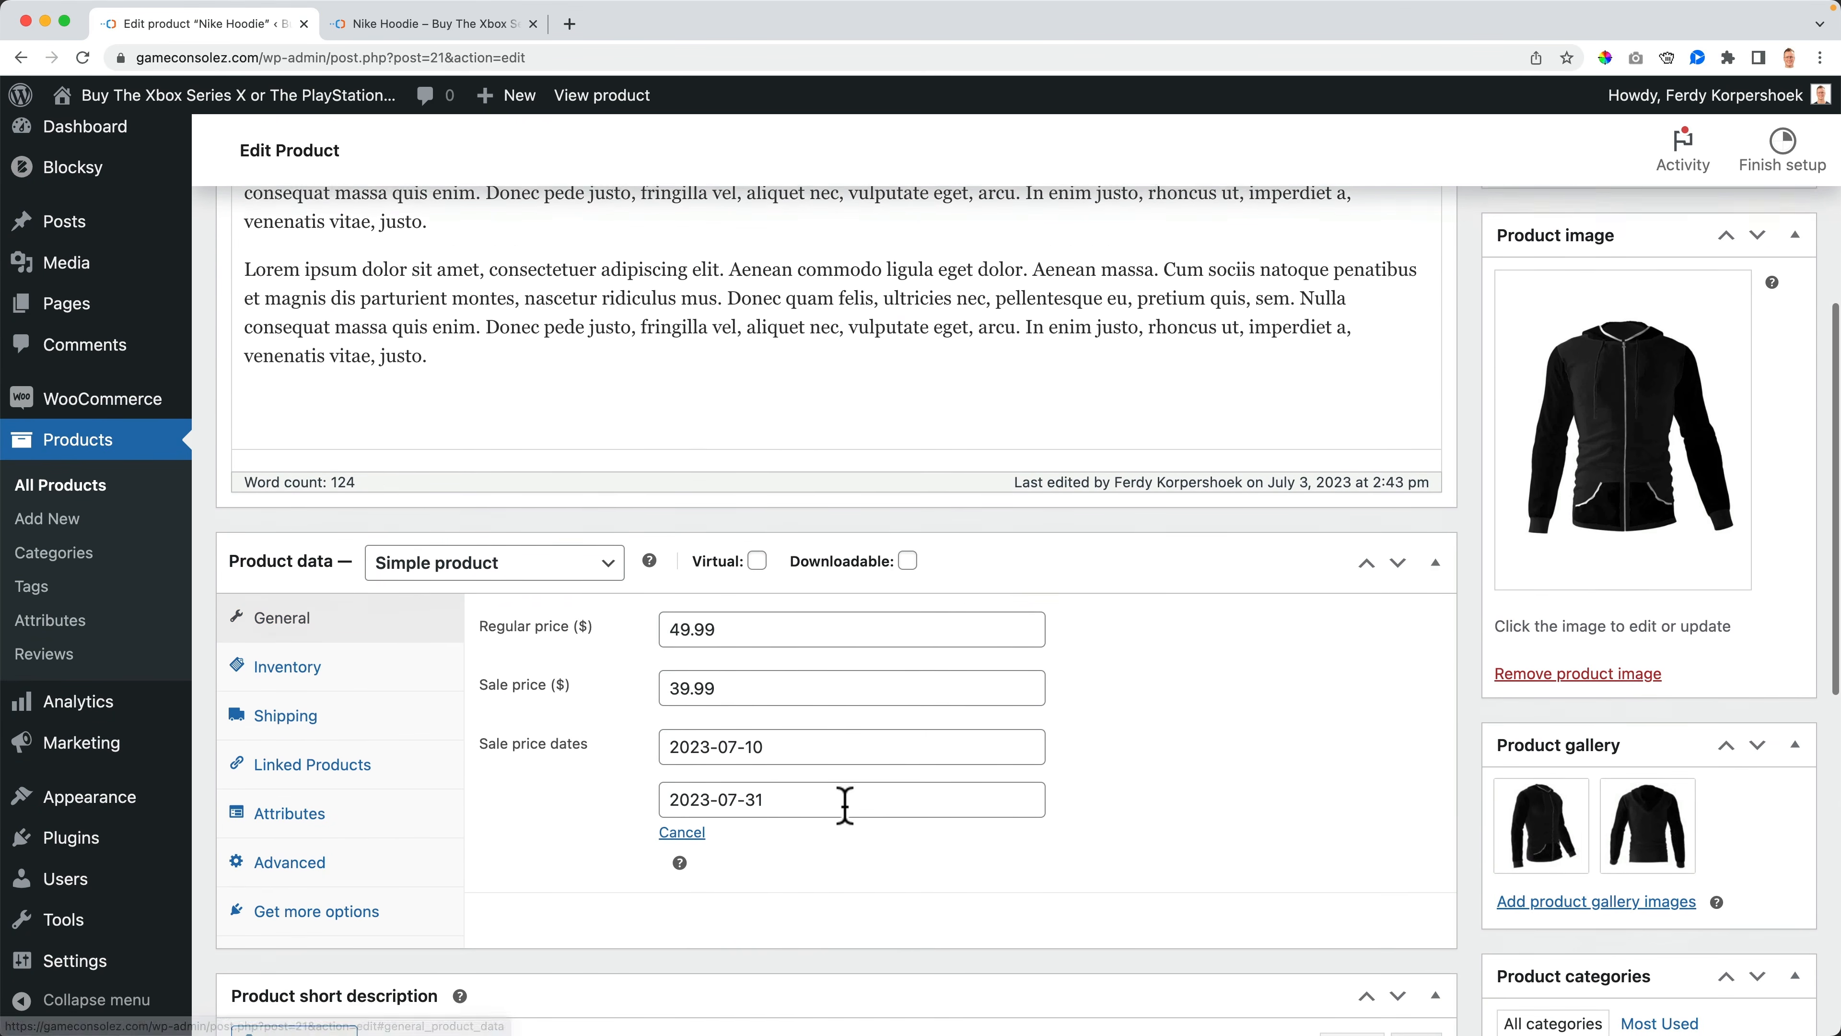
click(773, 747)
click(906, 483)
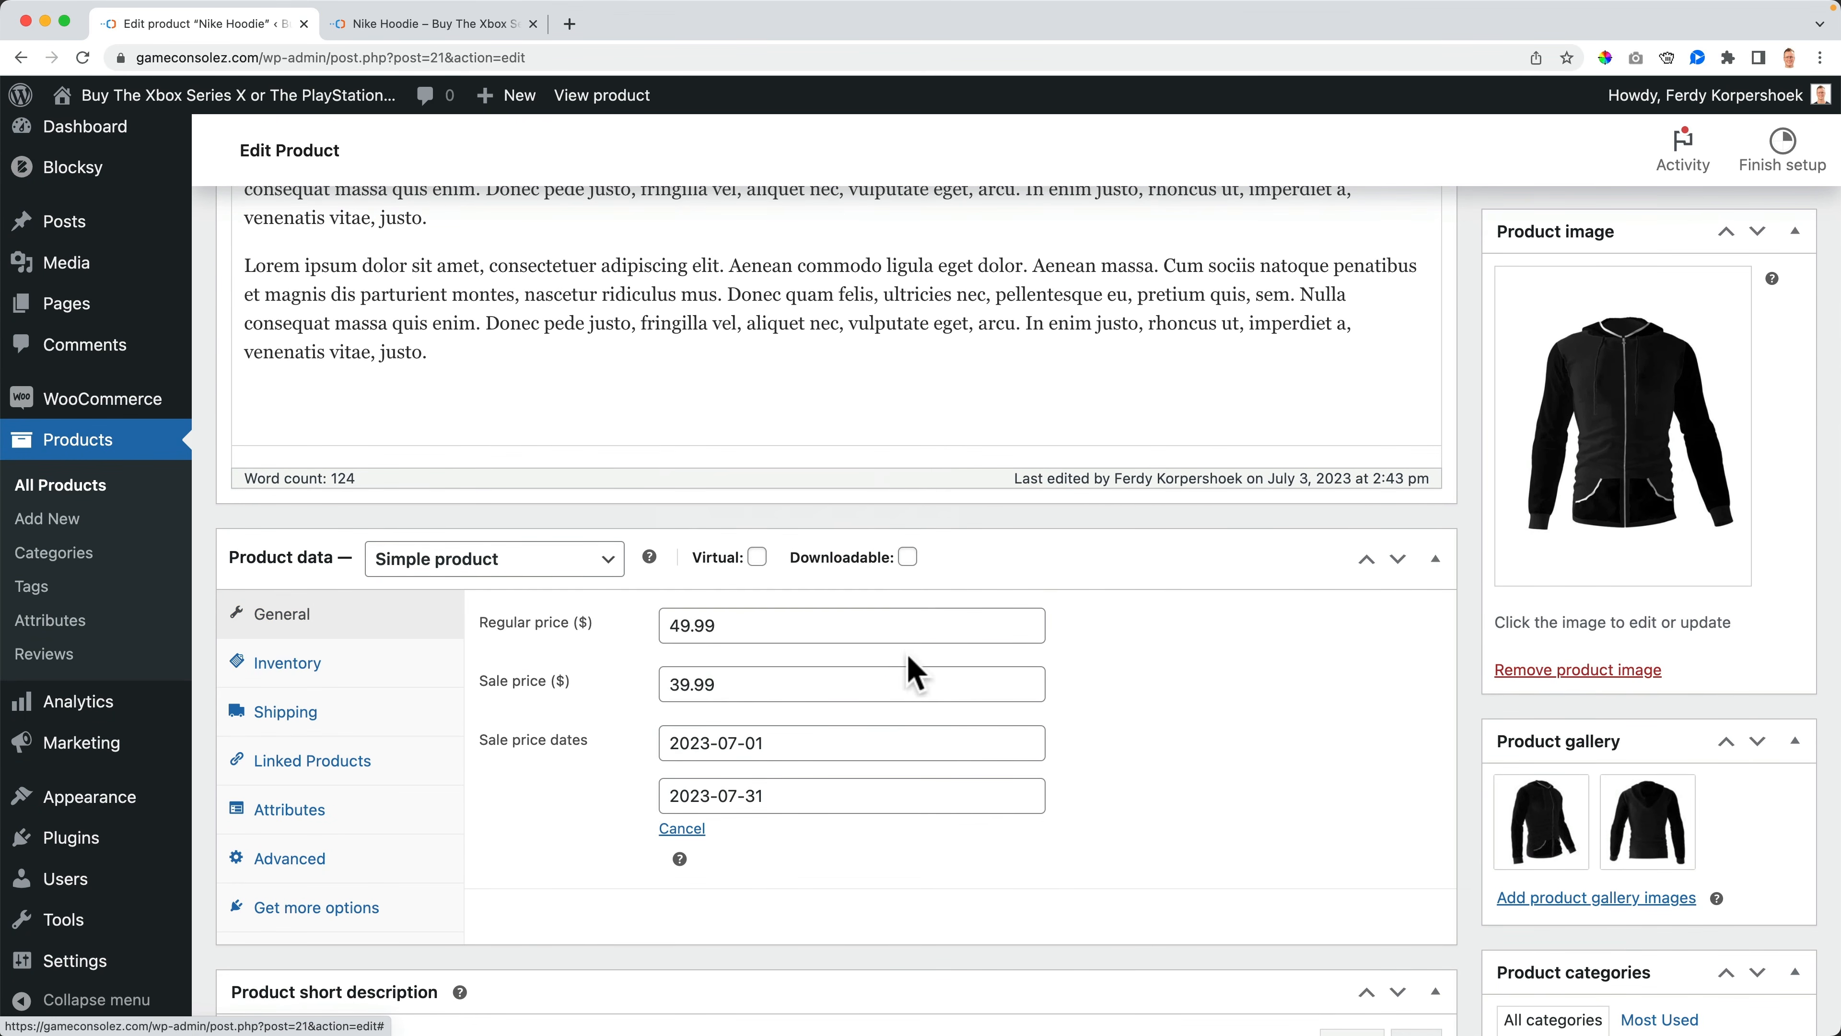
scroll(1518, 606, up, 8)
click(1785, 708)
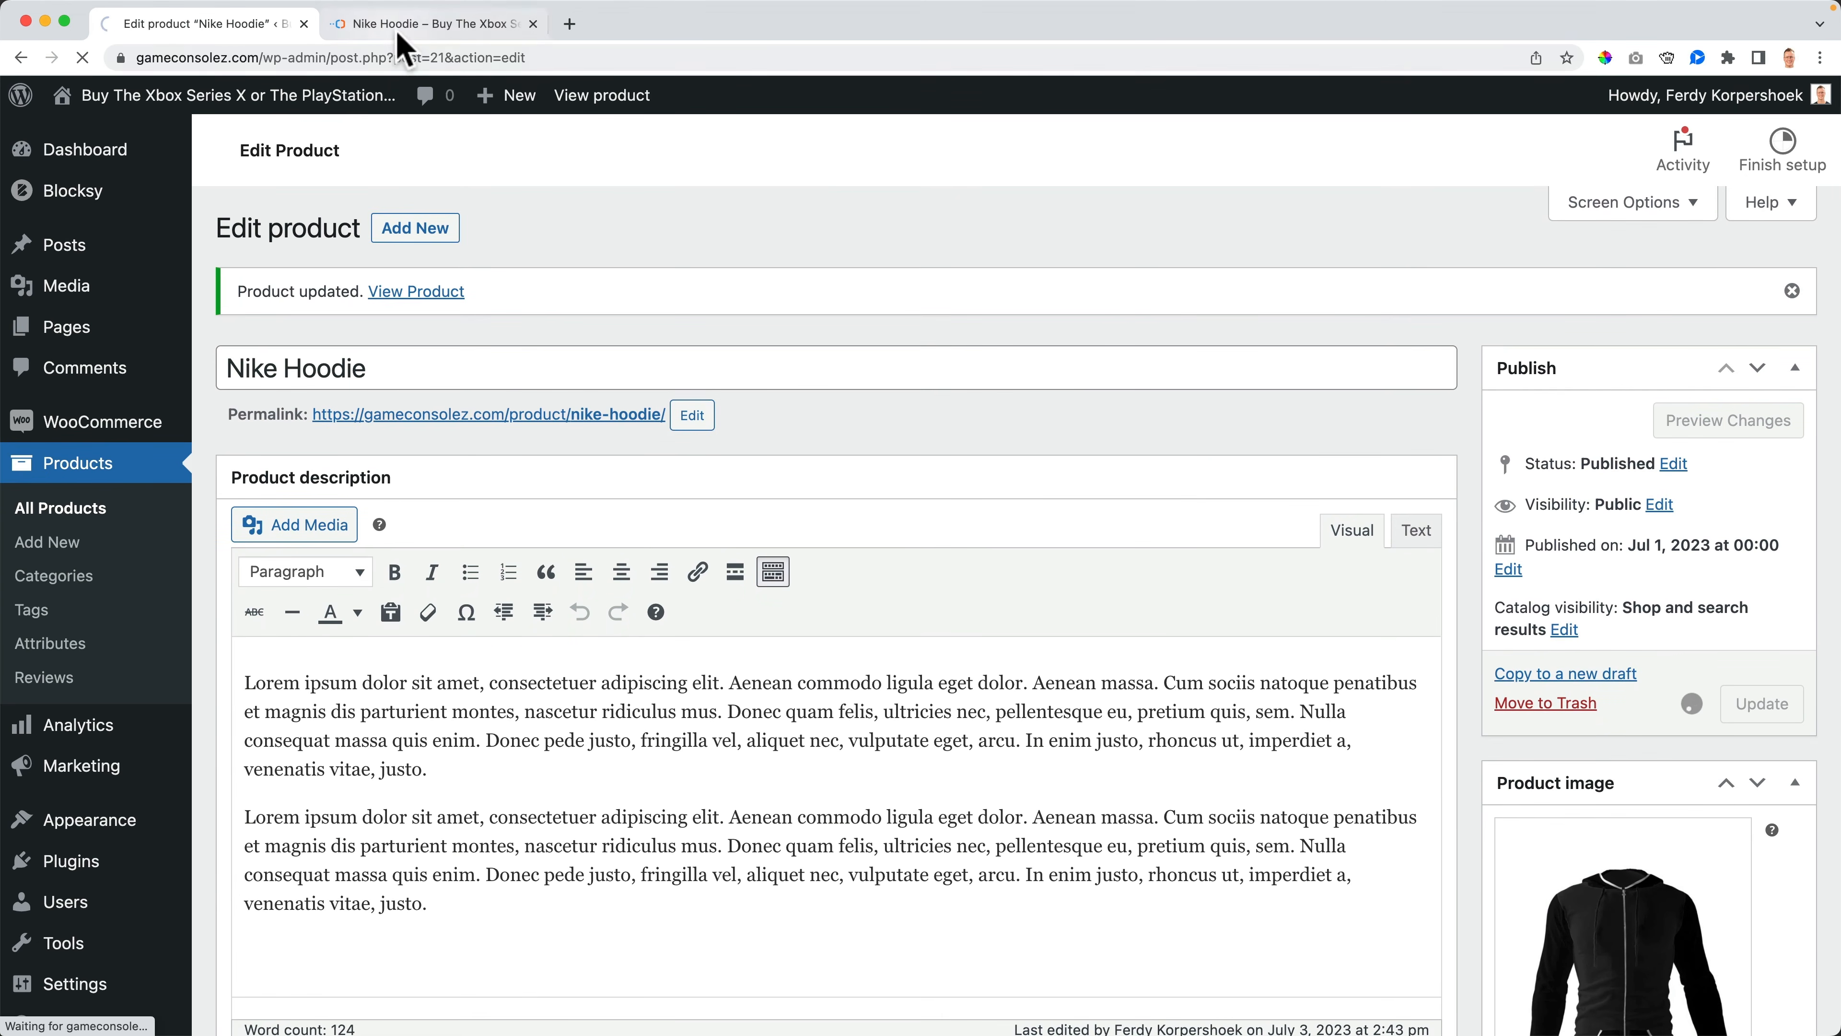
- Open the product page on the storefront to check the sale price and raise the quantity to 6
click(401, 29)
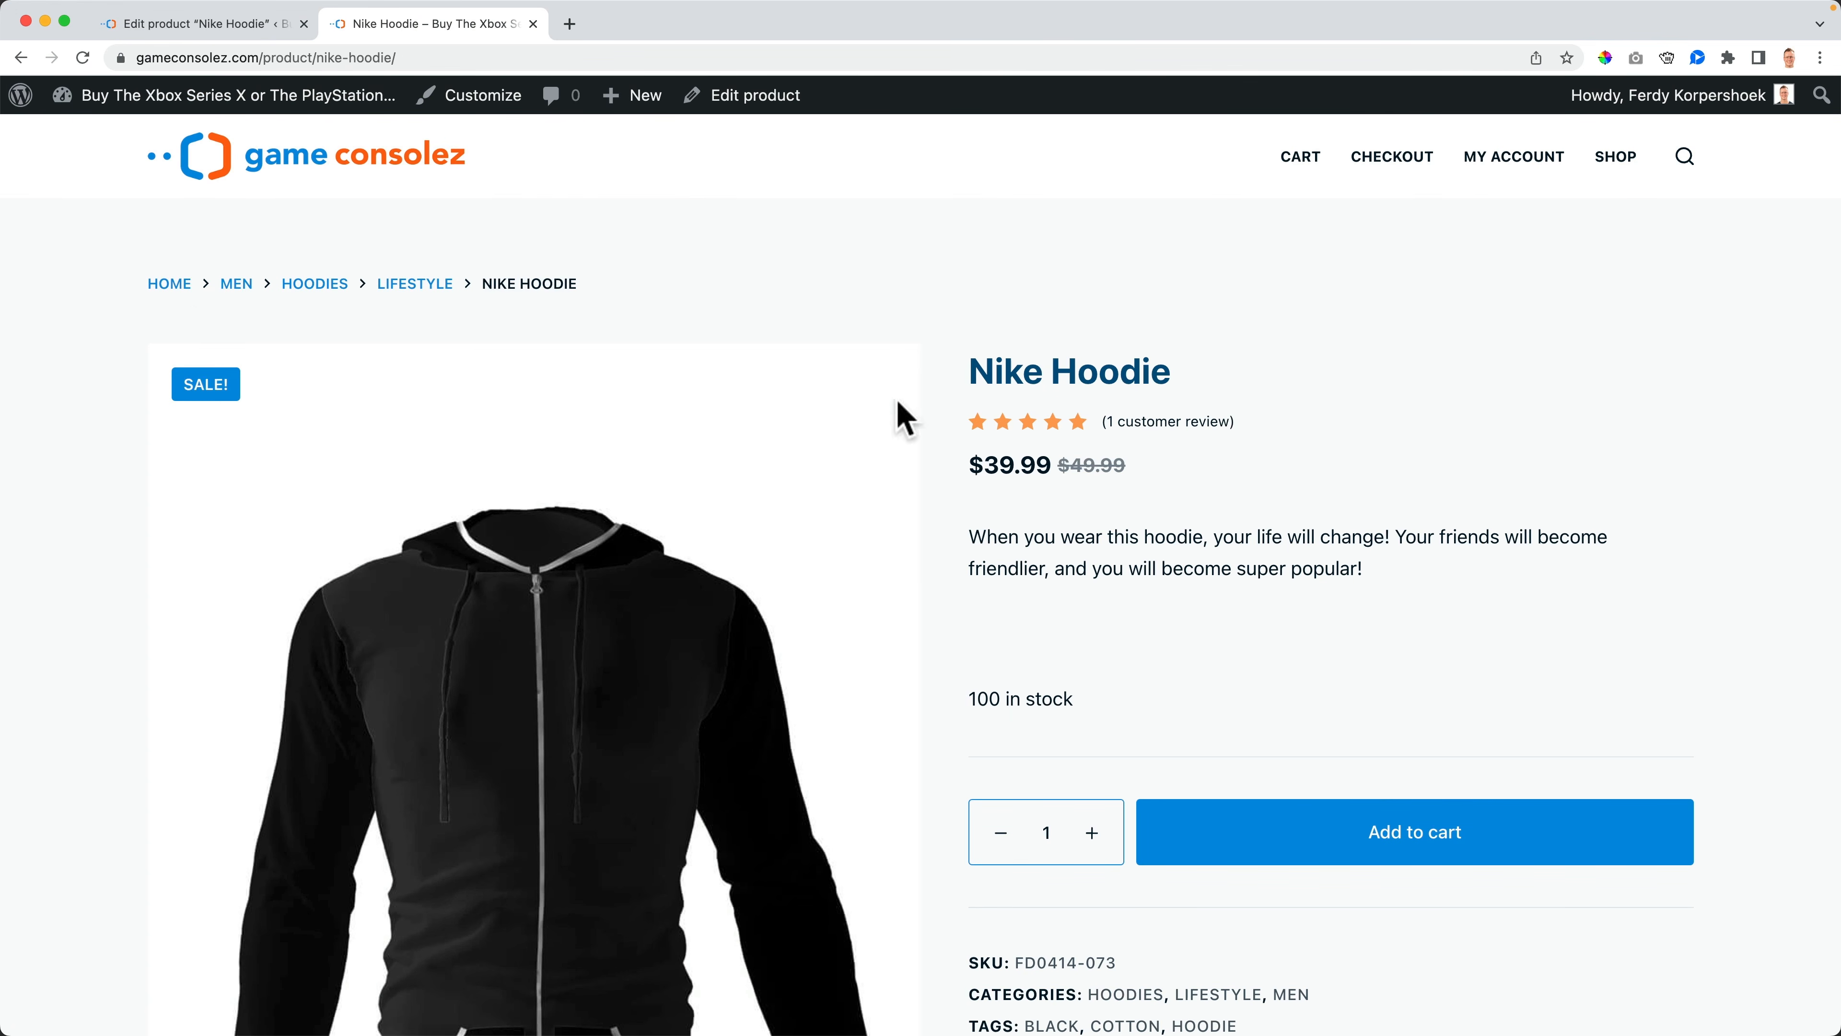
scroll(1189, 566, down, 3)
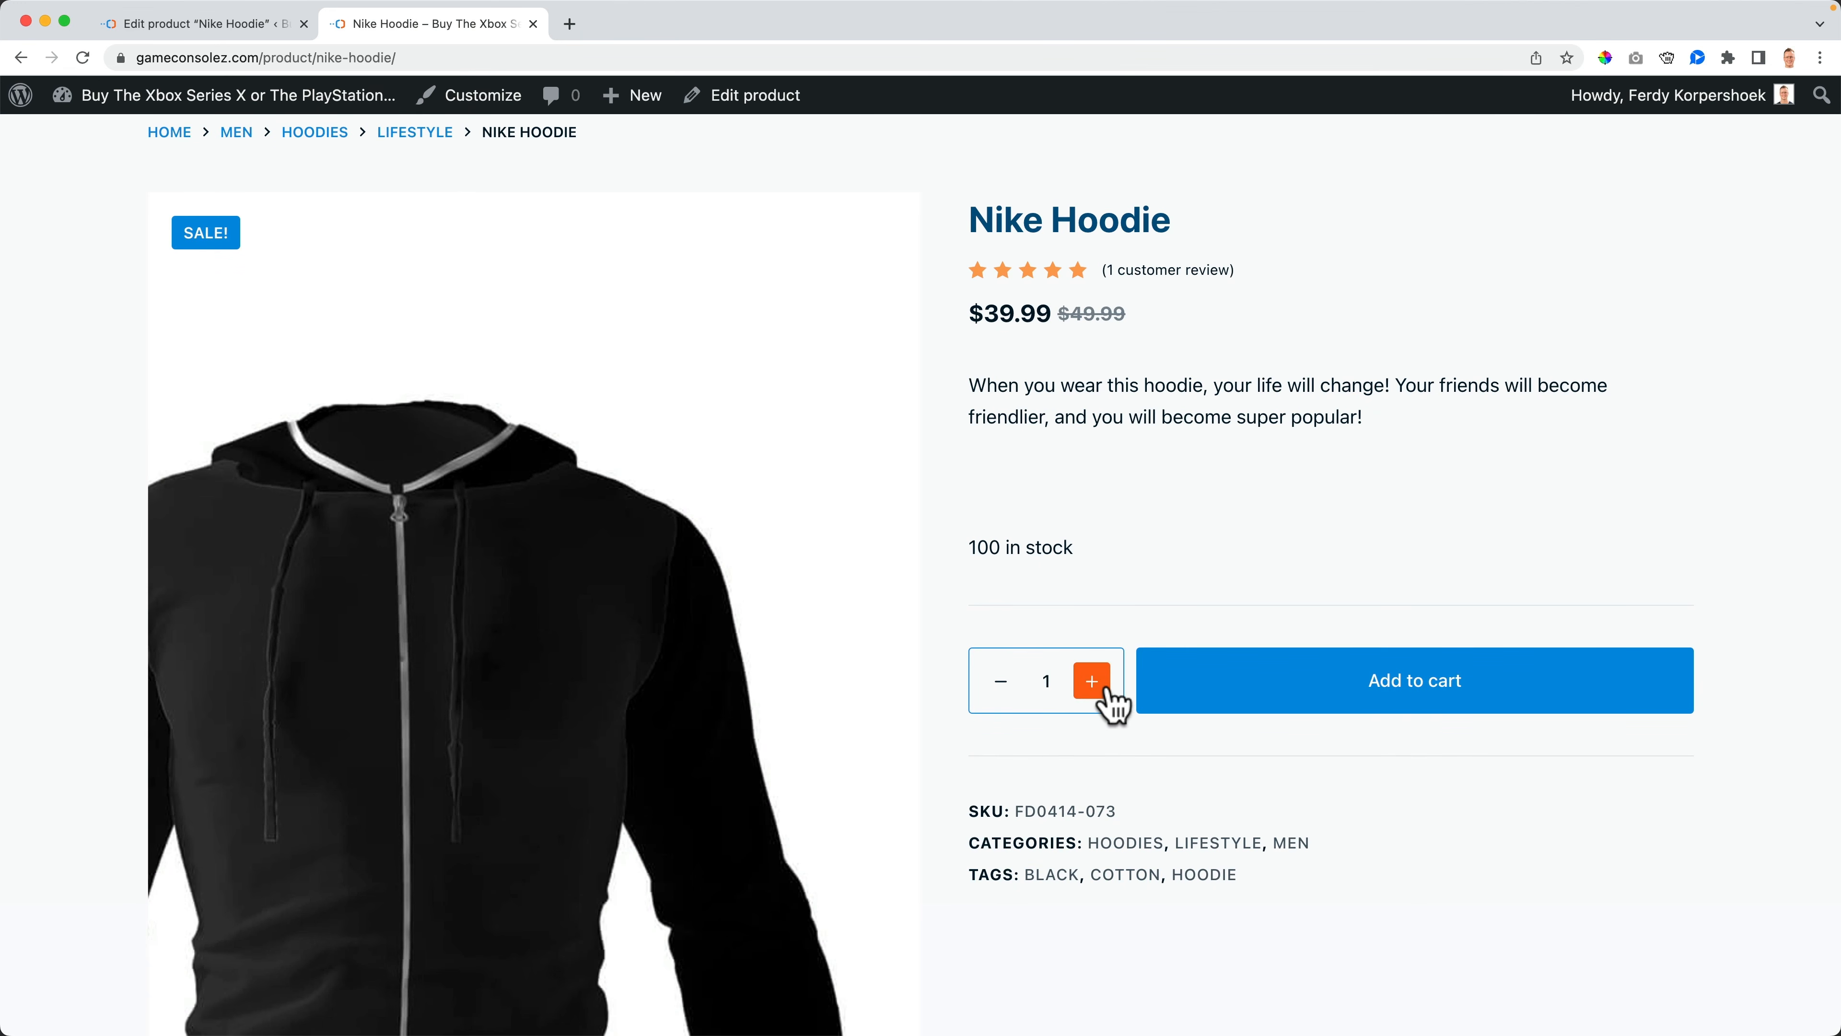
click(1092, 682)
scroll(1117, 667, down, 5)
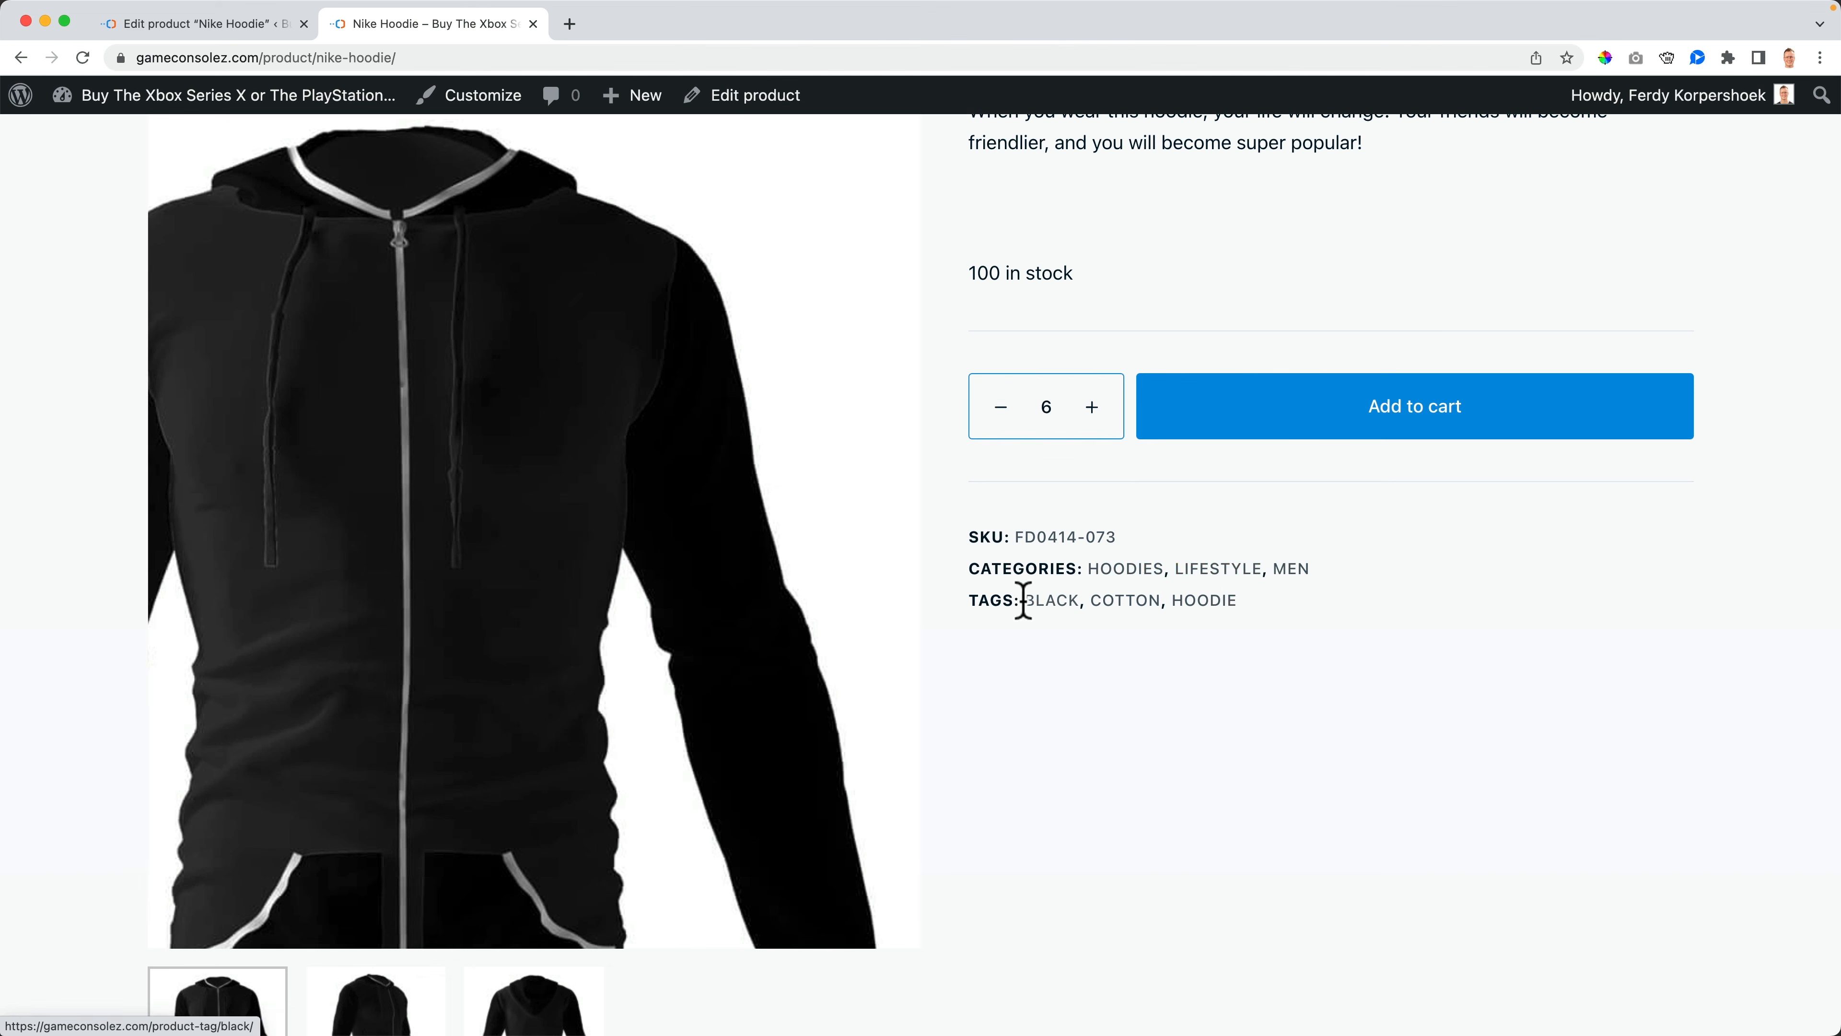
scroll(725, 577, down, 3)
scroll(534, 464, up, 7)
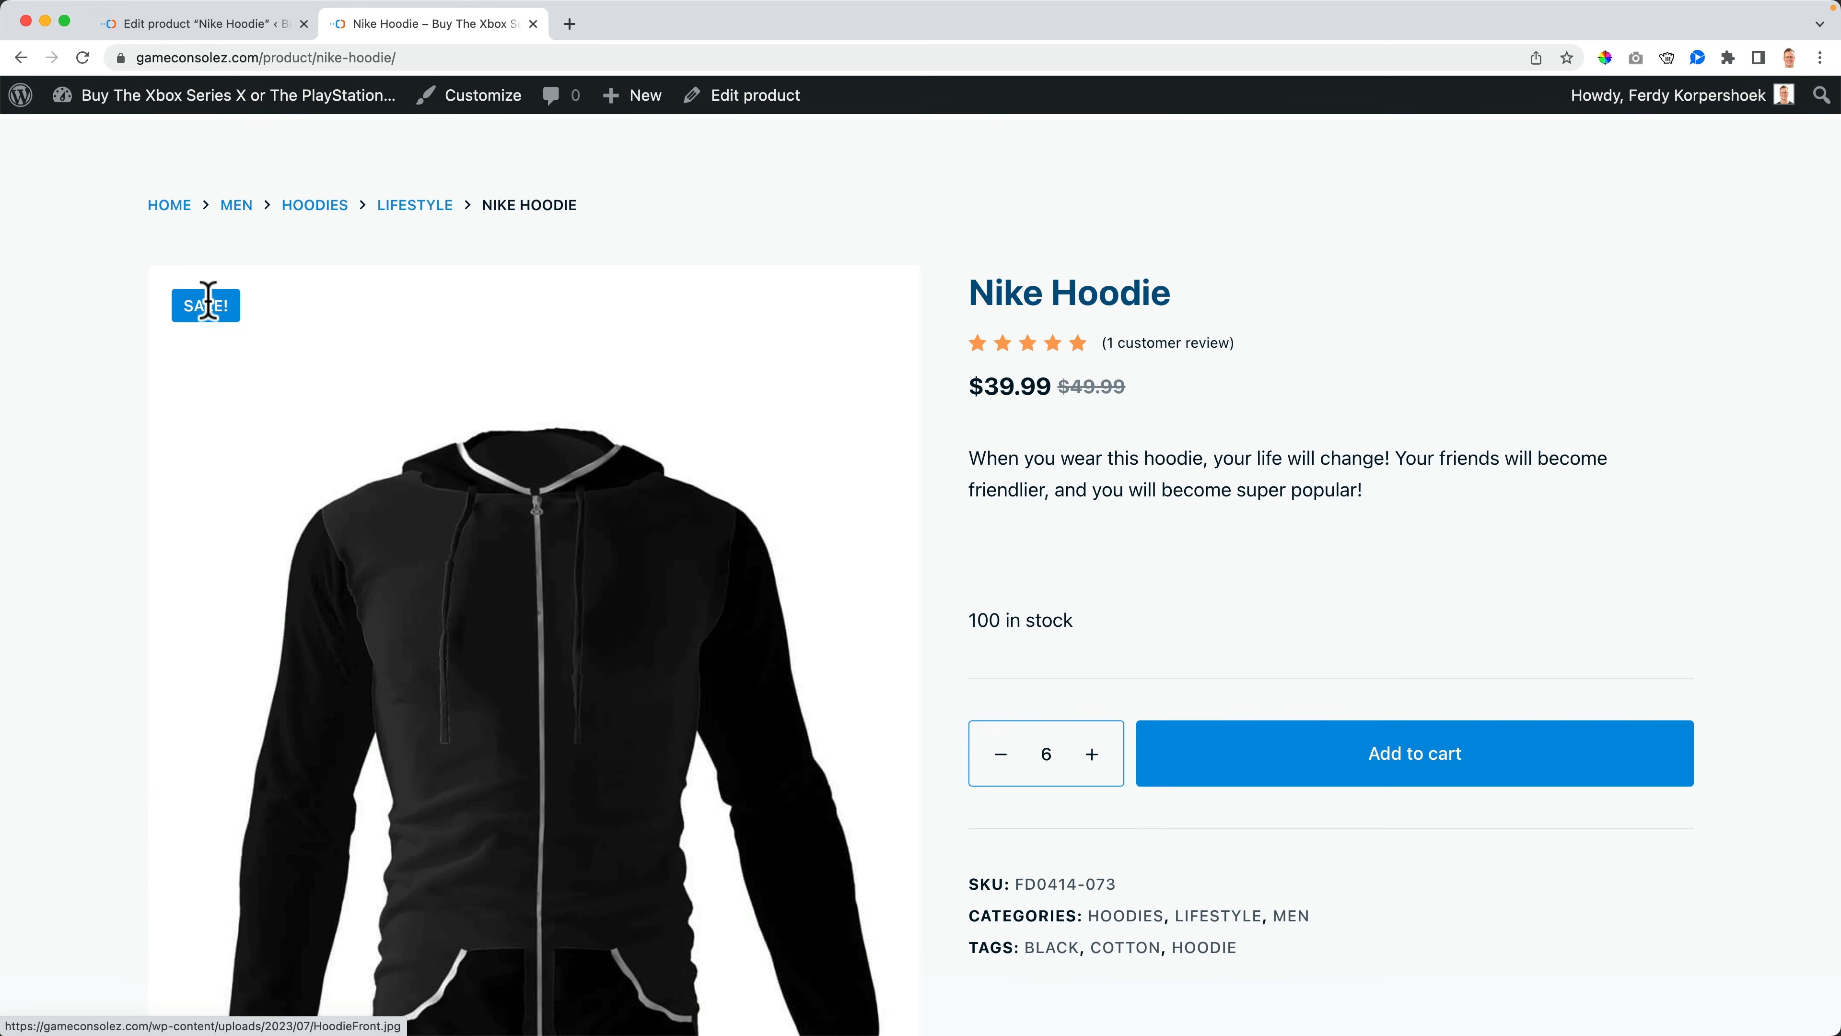
scroll(877, 653, down, 2)
- Browse the product gallery images using the slider arrows and thumbnails
click(874, 655)
click(874, 656)
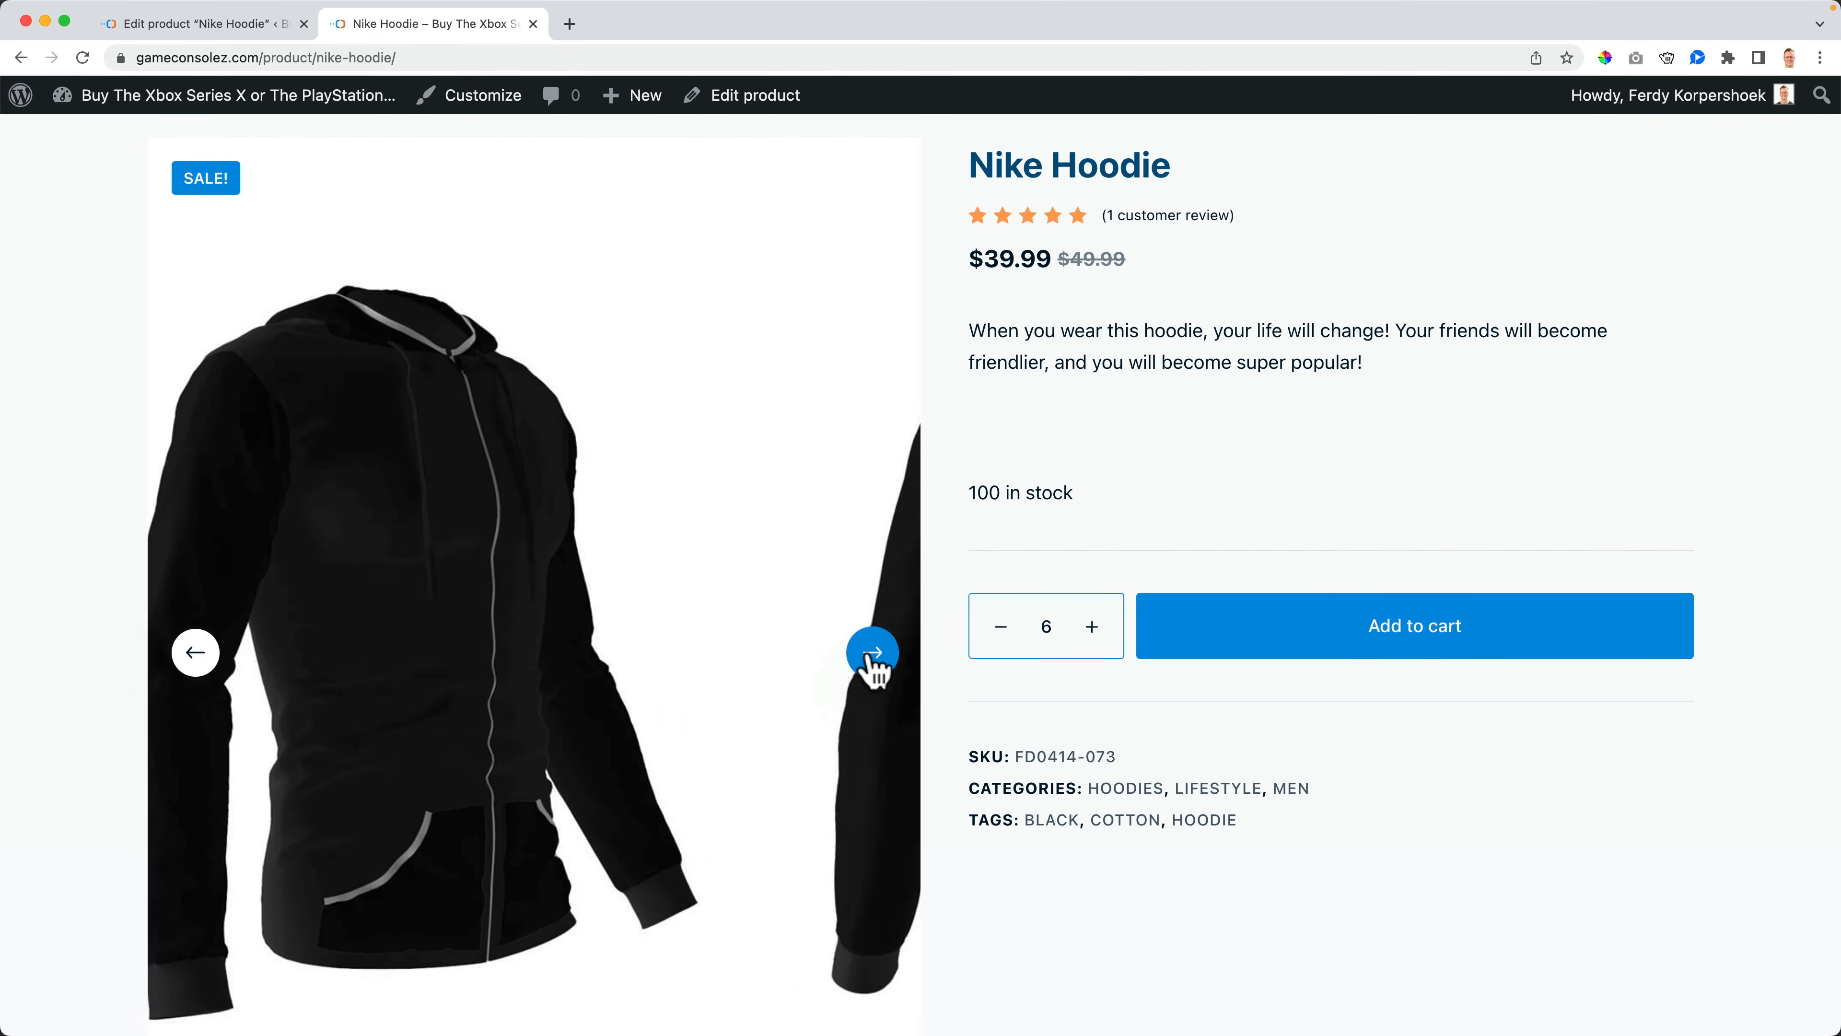
scroll(608, 645, down, 7)
click(377, 768)
click(250, 765)
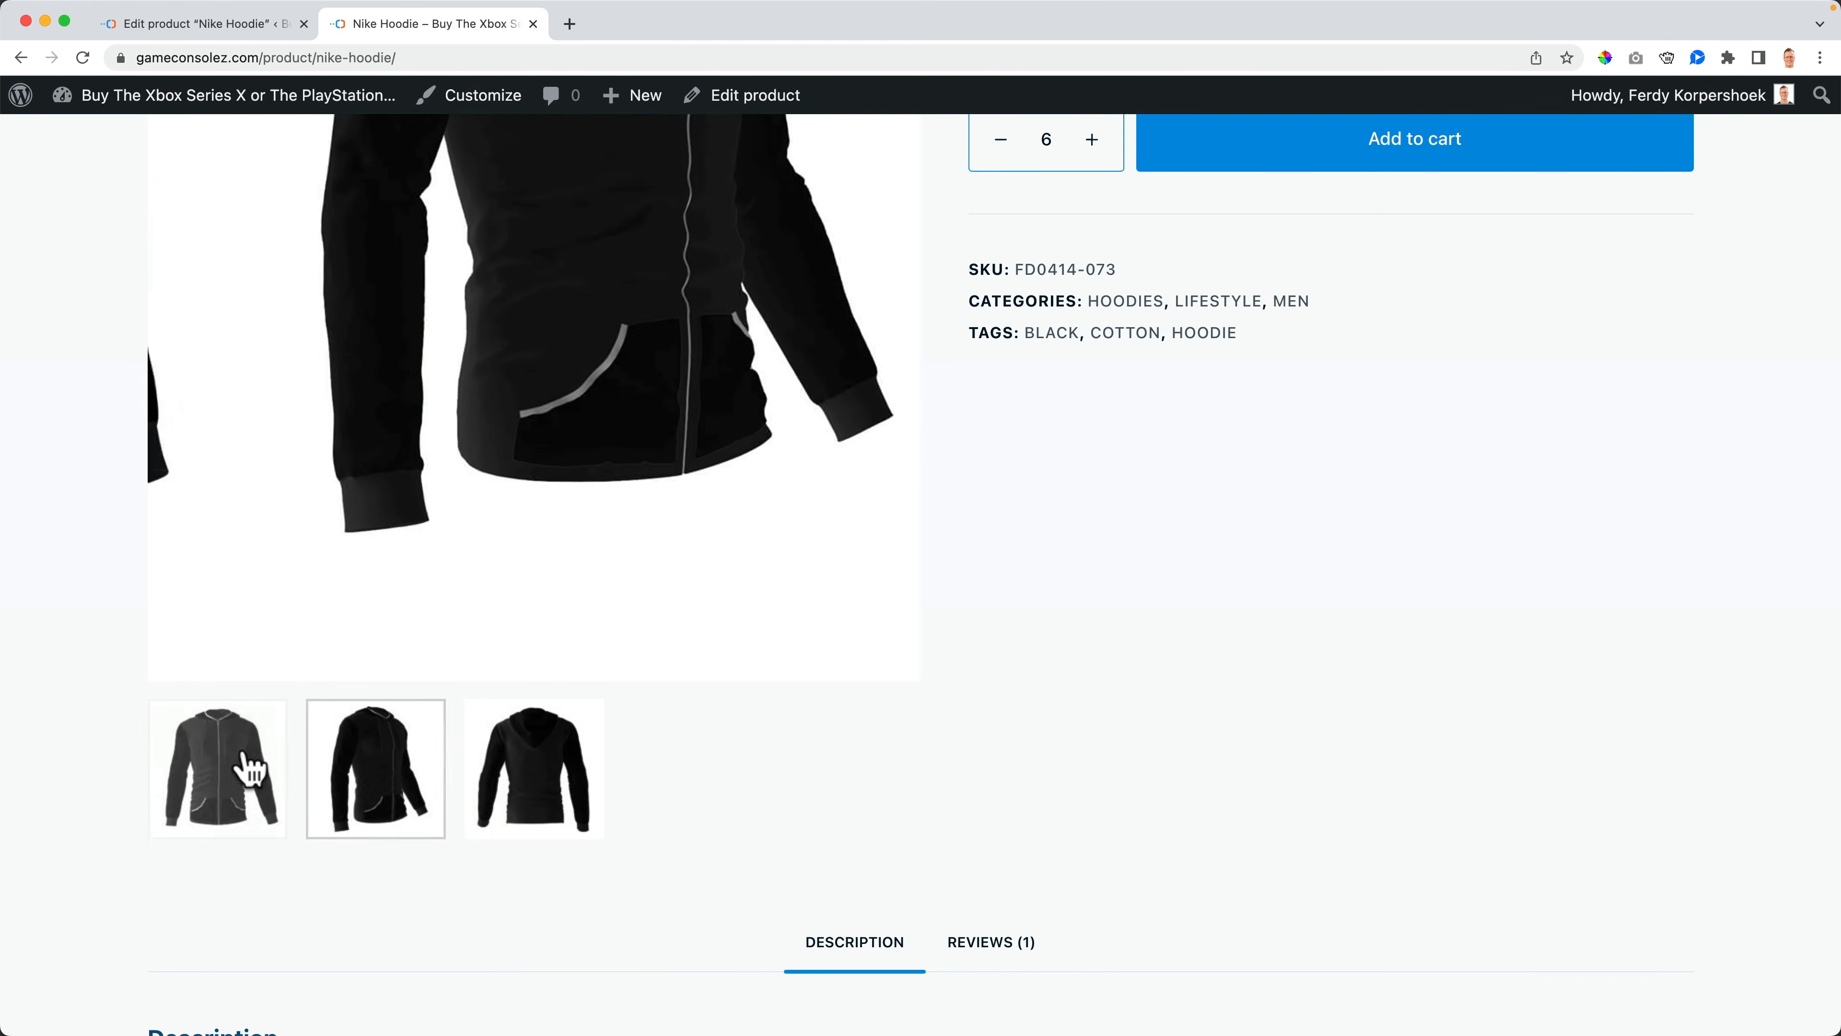
scroll(547, 645, up, 10)
scroll(658, 522, down, 14)
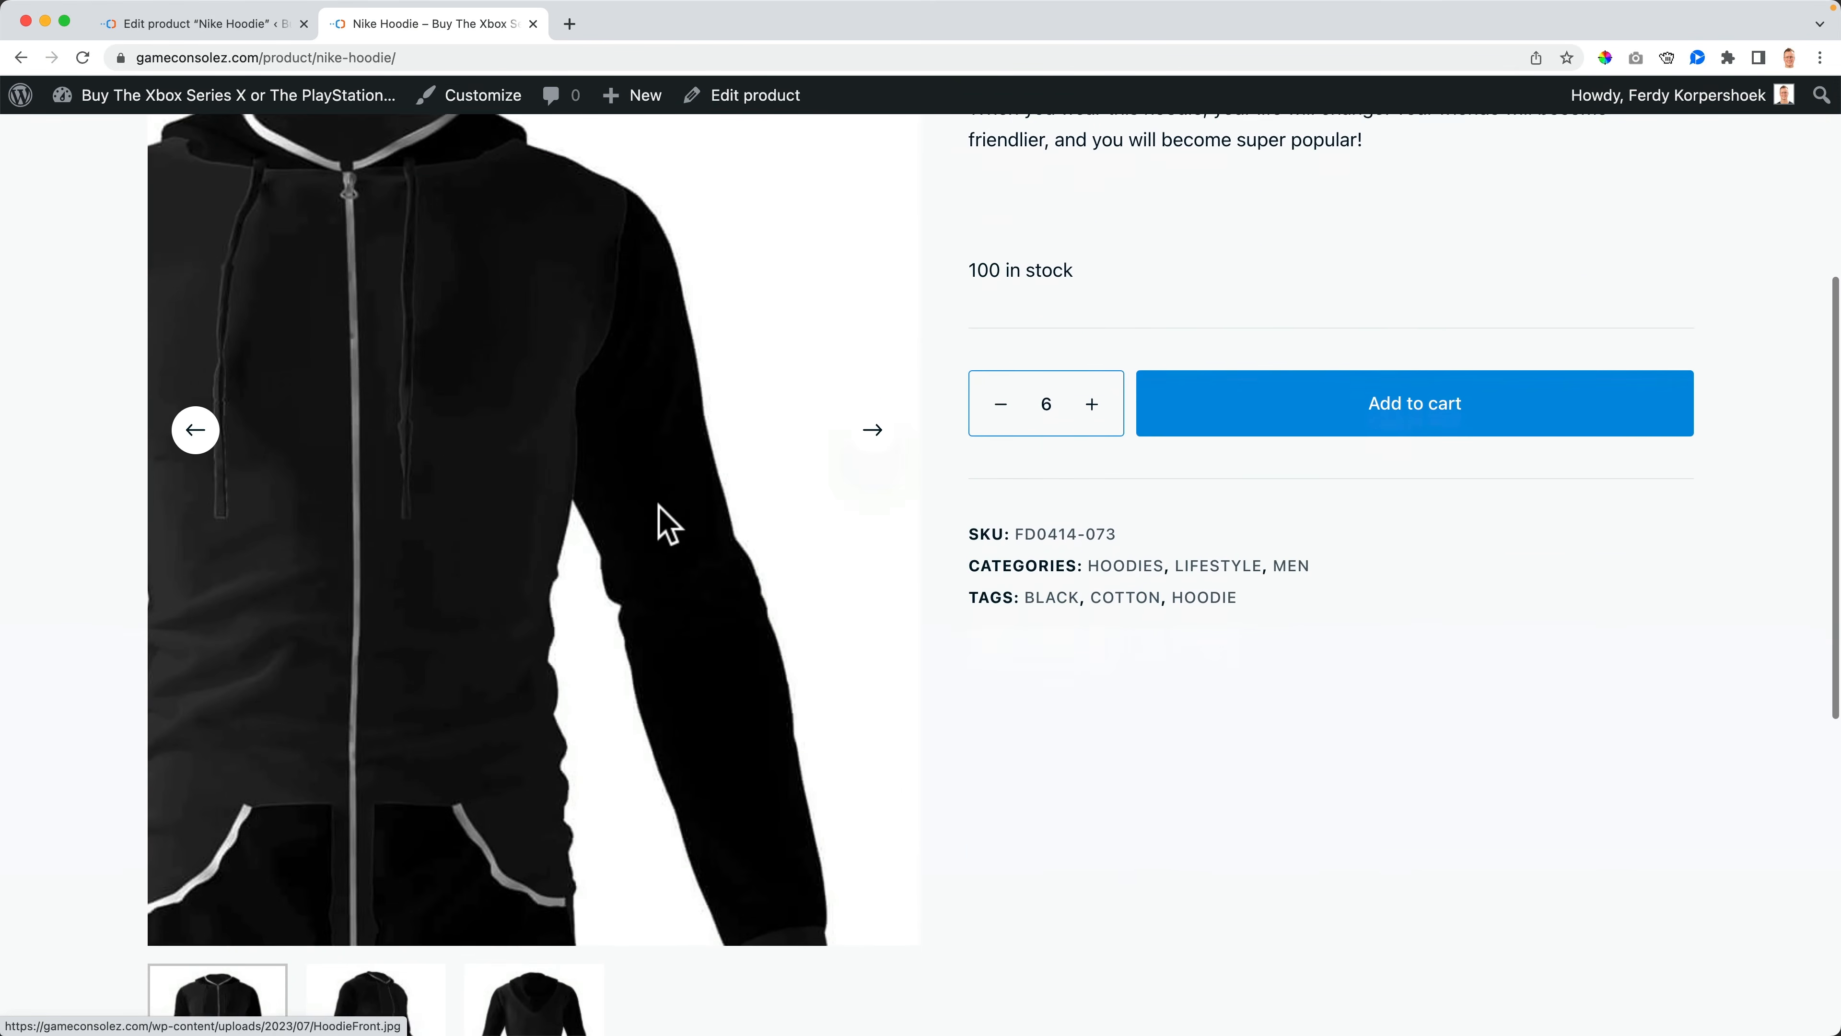
scroll(942, 472, down, 2)
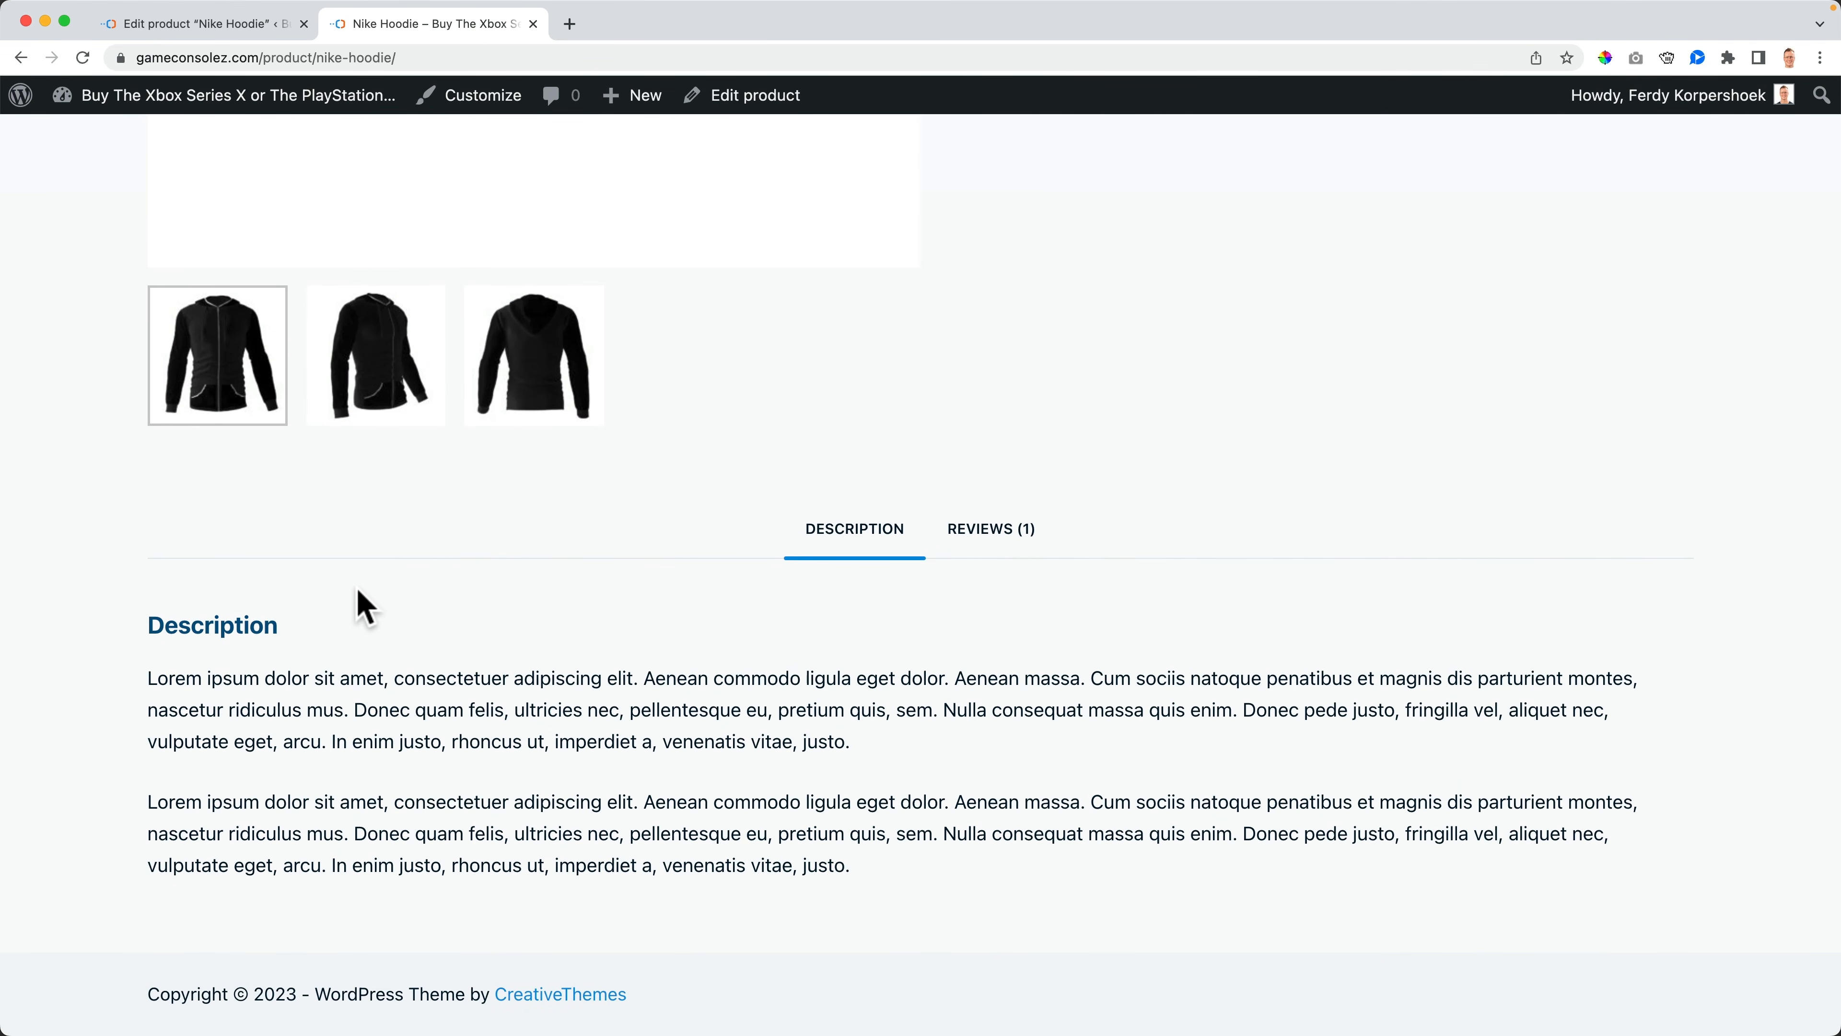
- Read the product description and open the Reviews tab on the product page
drag(401, 707, 1118, 872)
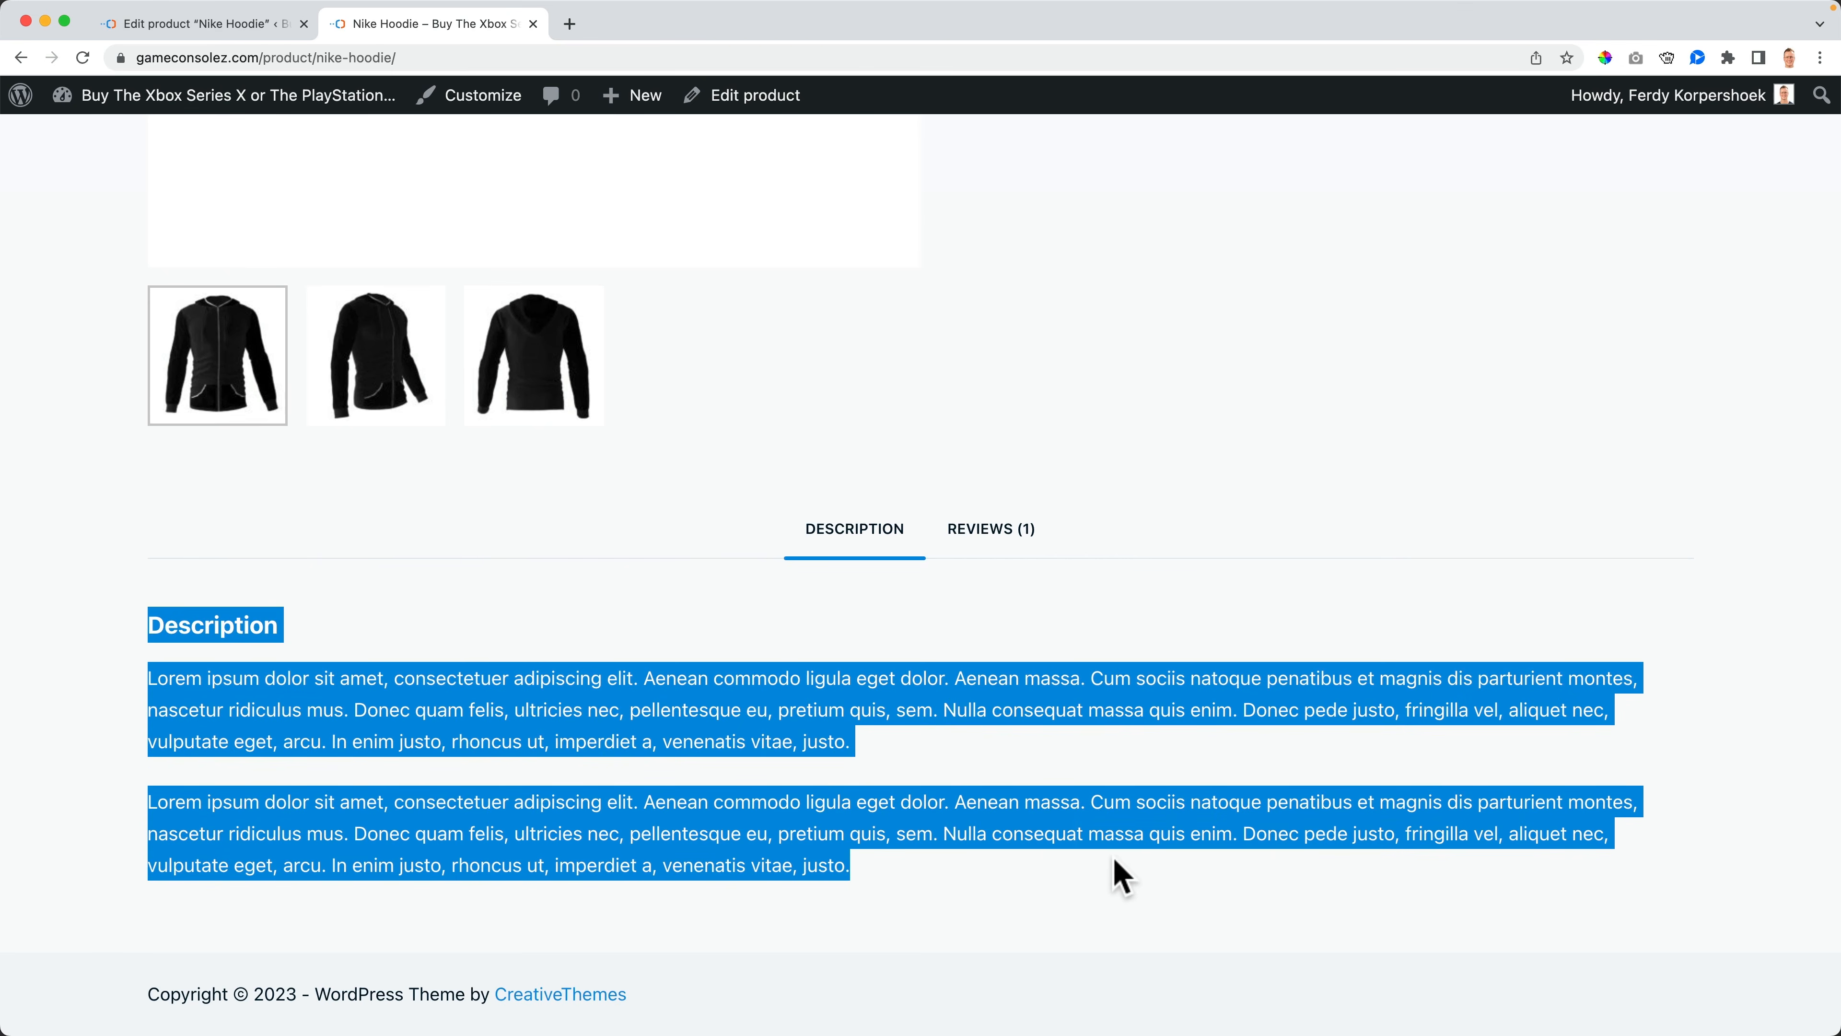
click(1118, 872)
click(1009, 547)
scroll(925, 645, down, 3)
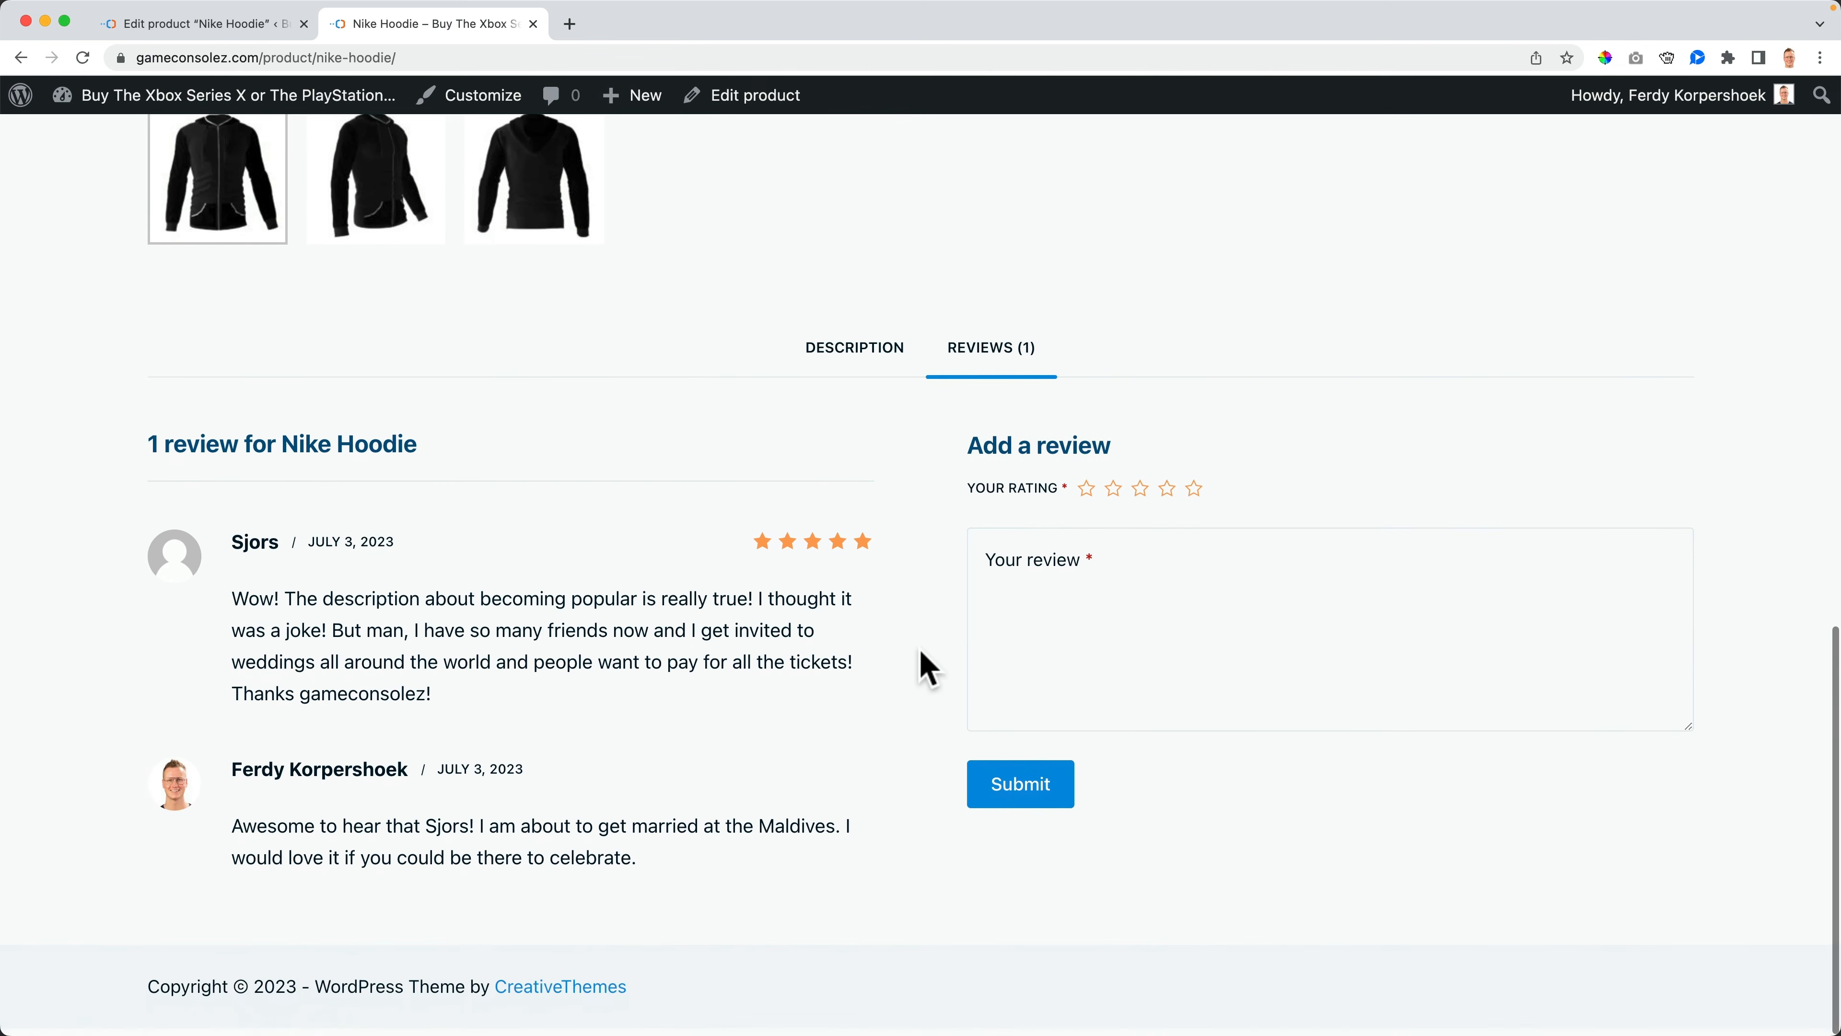
scroll(932, 663, up, 15)
scroll(932, 663, up, 2)
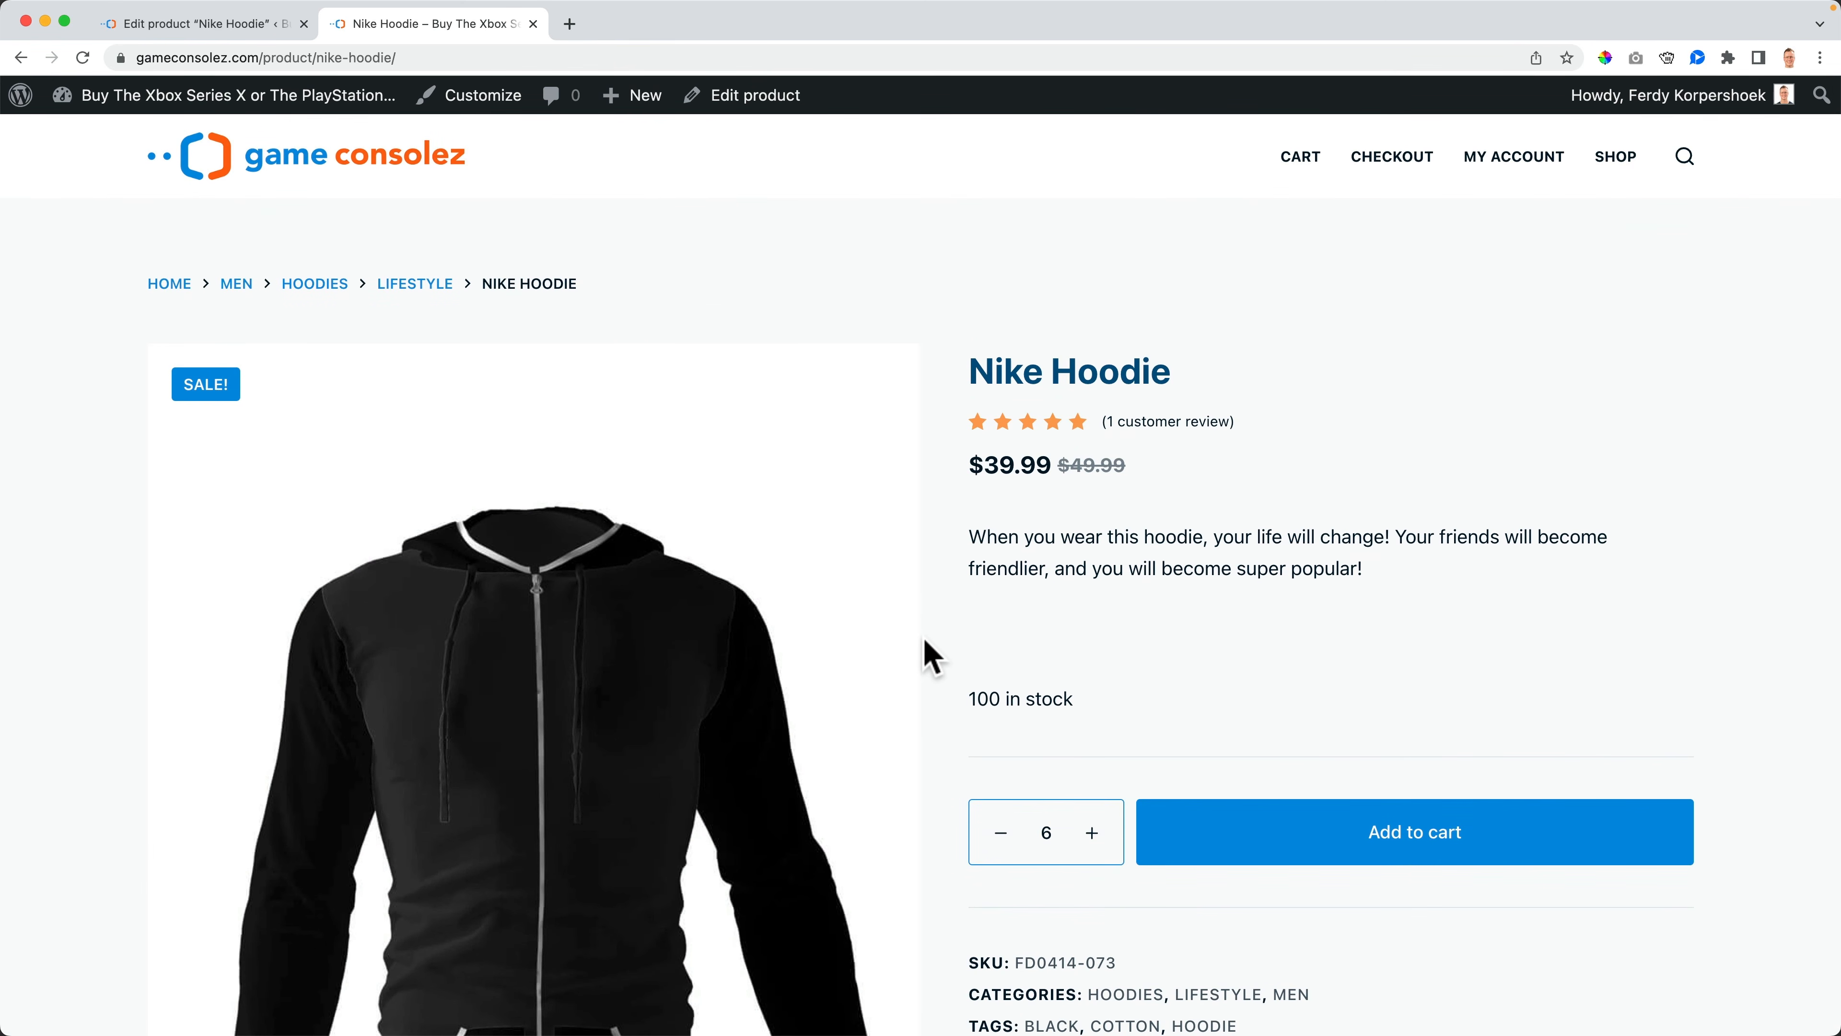
- Go back to the Shop page through the site logo and scroll its listing
click(370, 165)
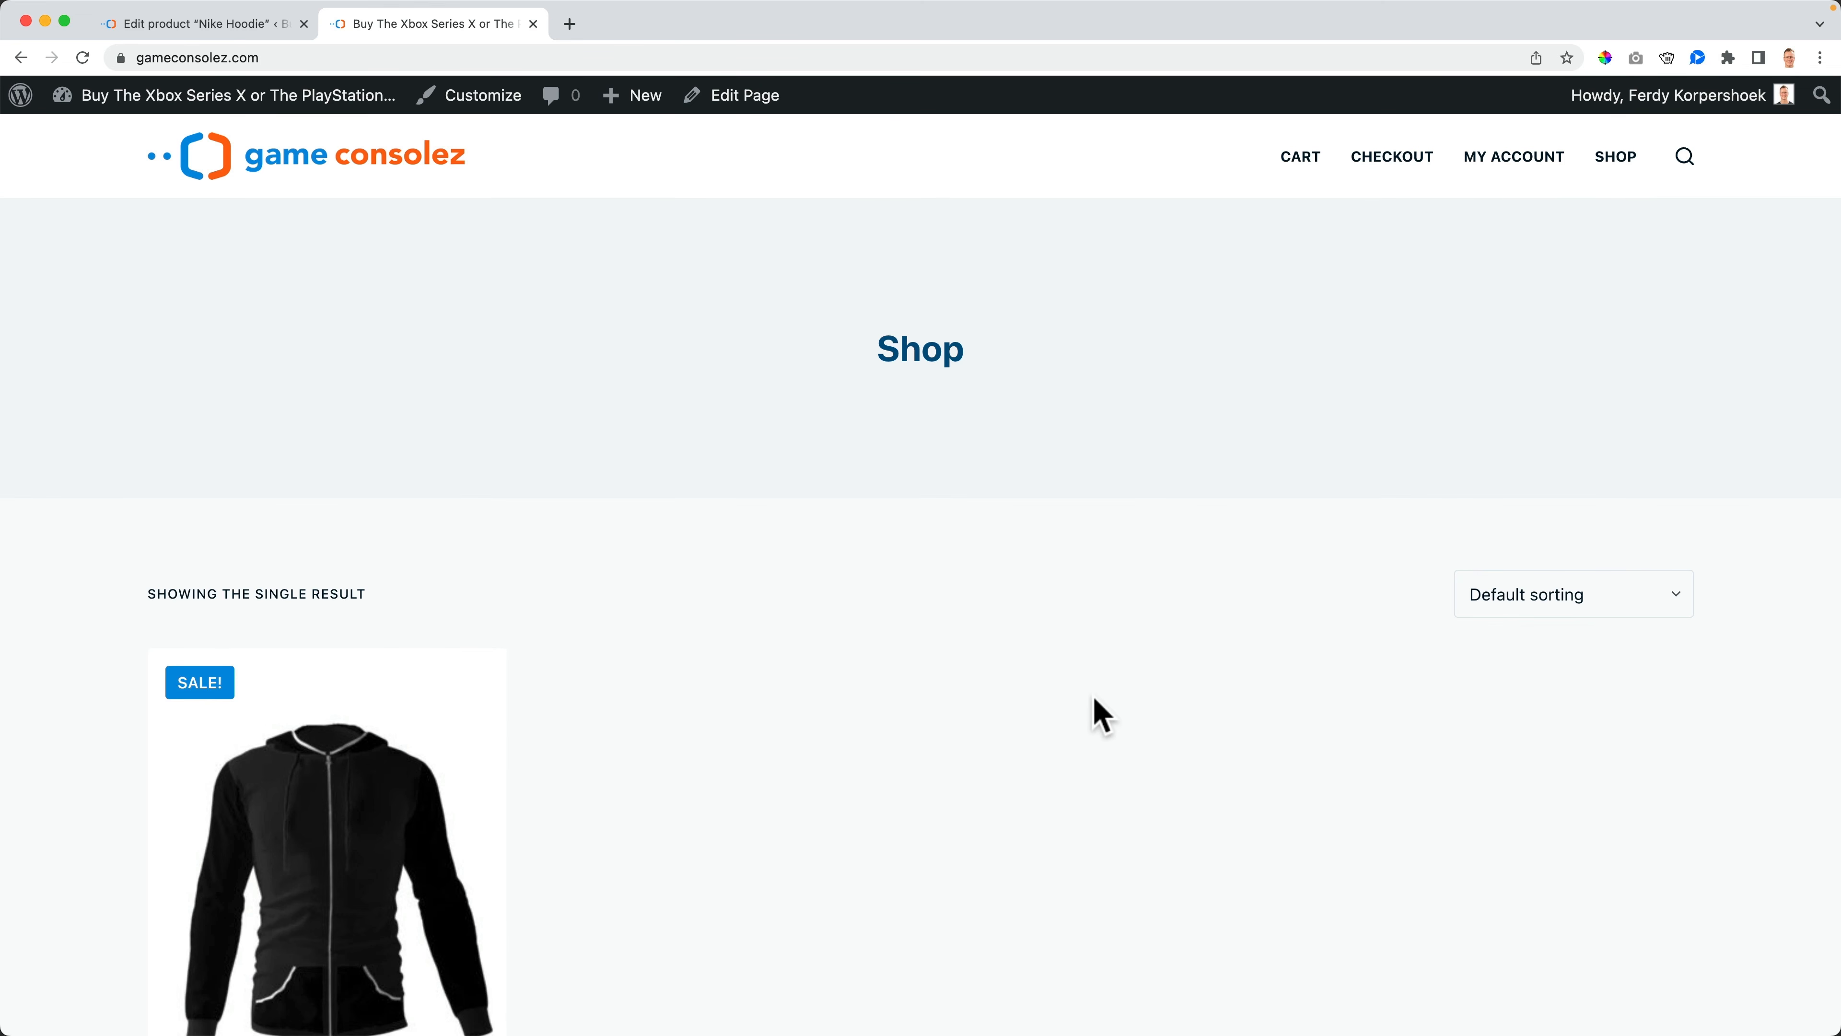
scroll(1099, 713, down, 6)
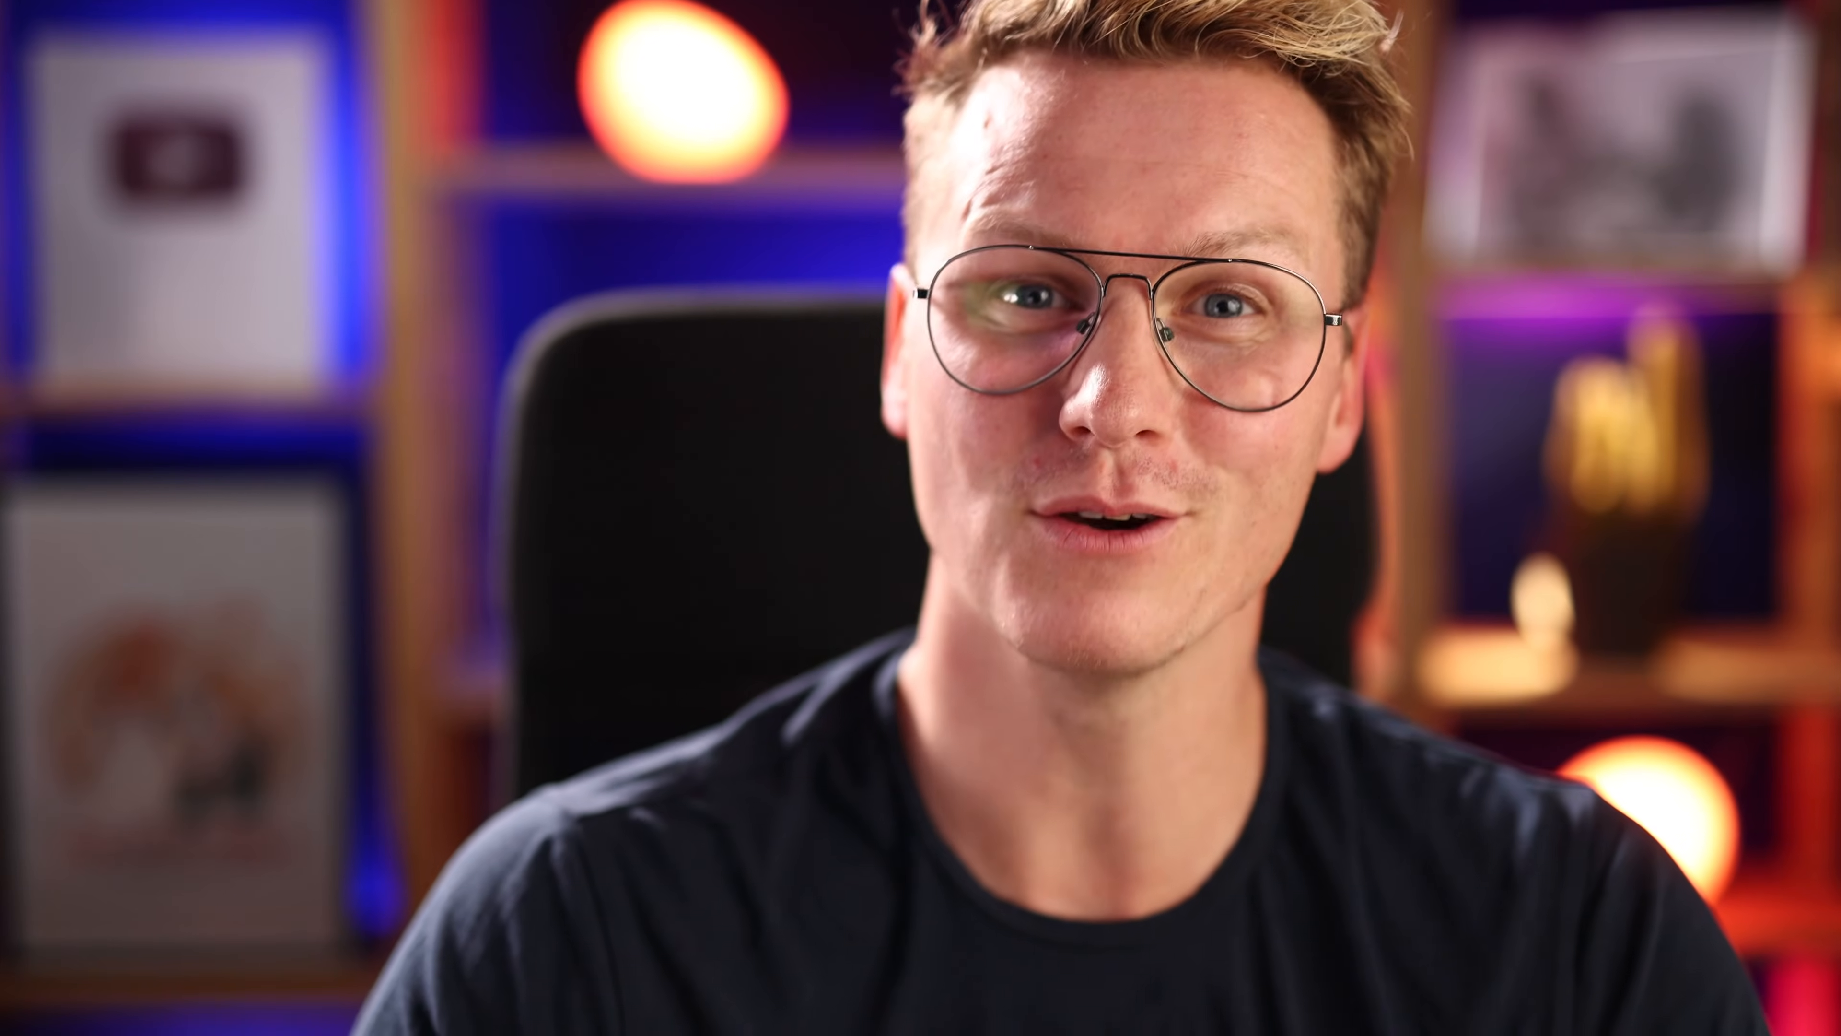